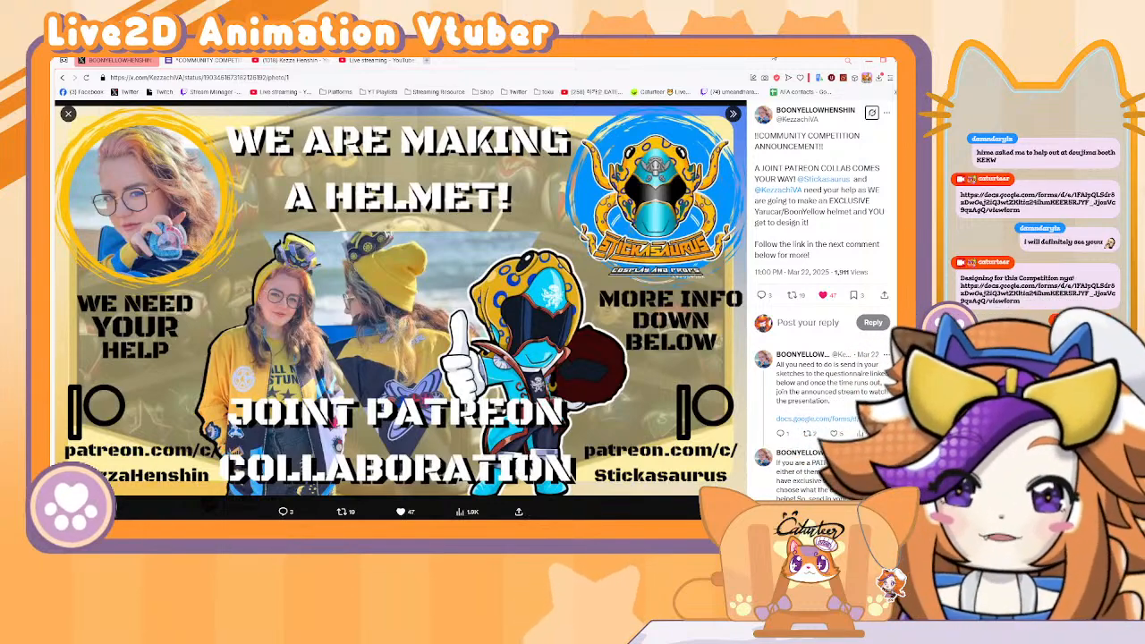
{"action": "left_click", "coordinate": [288, 60]}
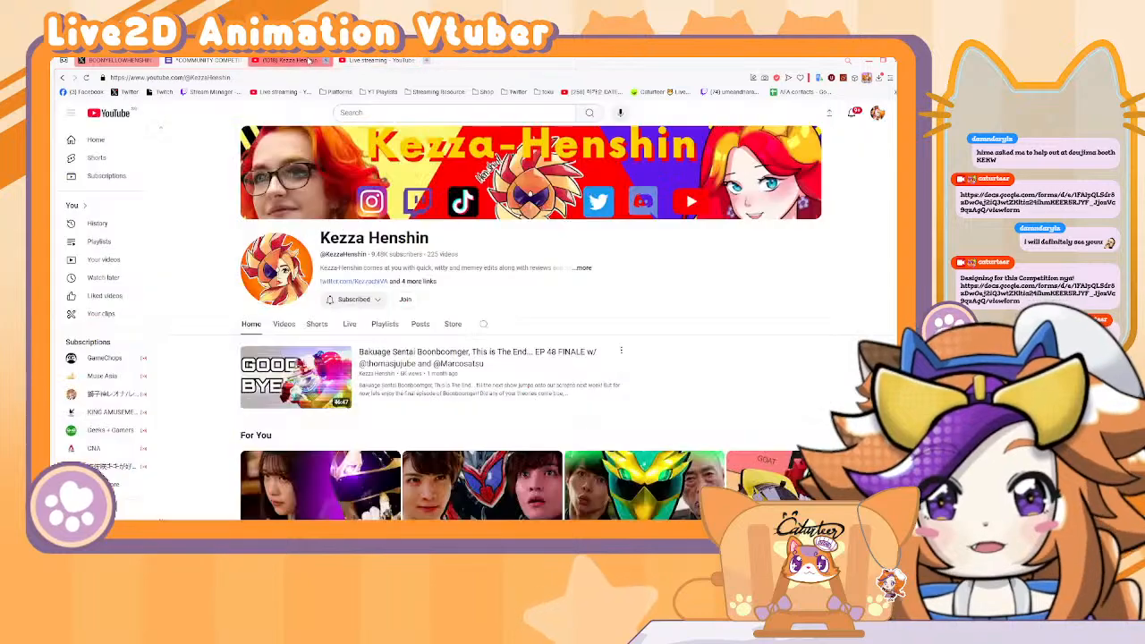
{"action": "left_click", "coordinate": [295, 77]}
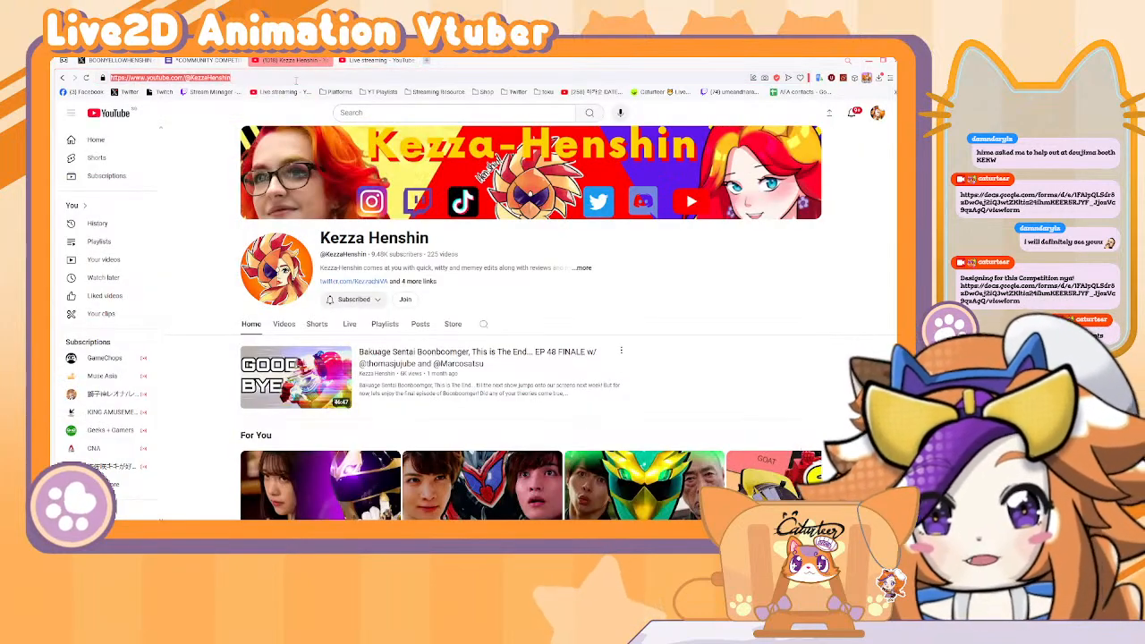
{"action": "type", "text": "https://docs.google.com/forms/d/e/1FAIpQLSdr8zDwOej2lQ3wtZKlte24hmKEERSRJYF_-jozVc9qzAgQ/viewform"}
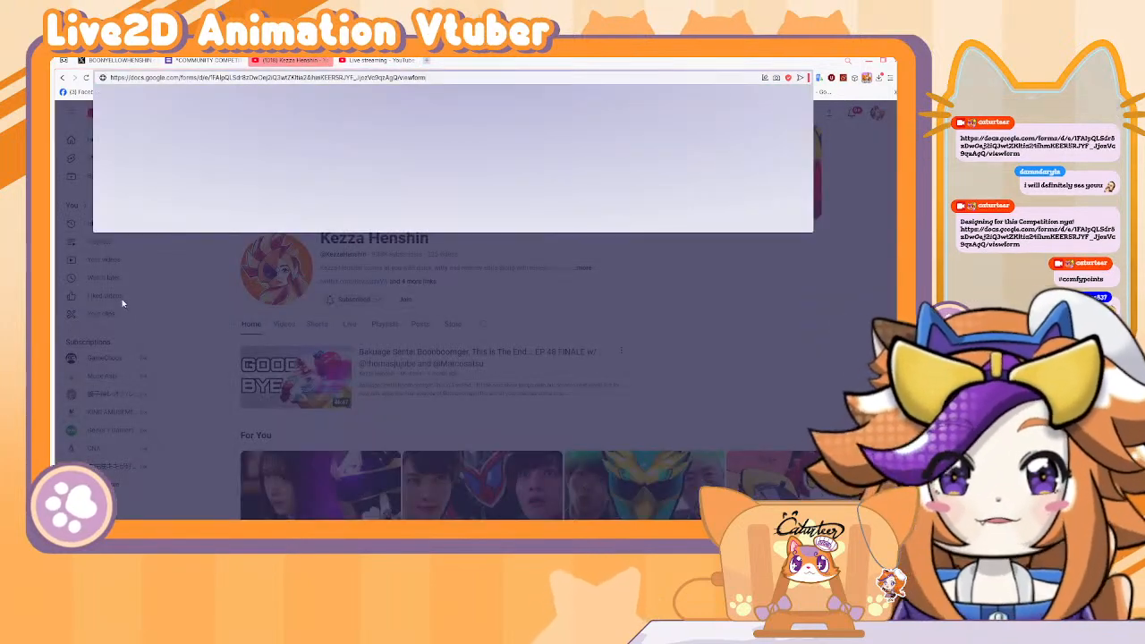
{"action": "key", "text": "Return"}
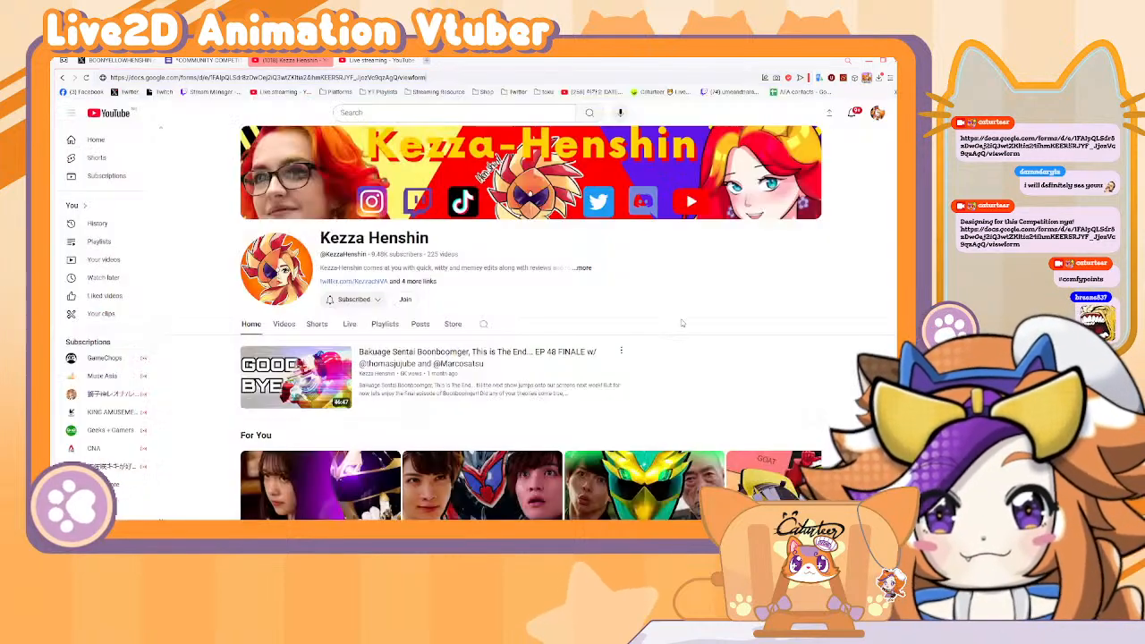
{"action": "key", "text": "ctrl+l"}
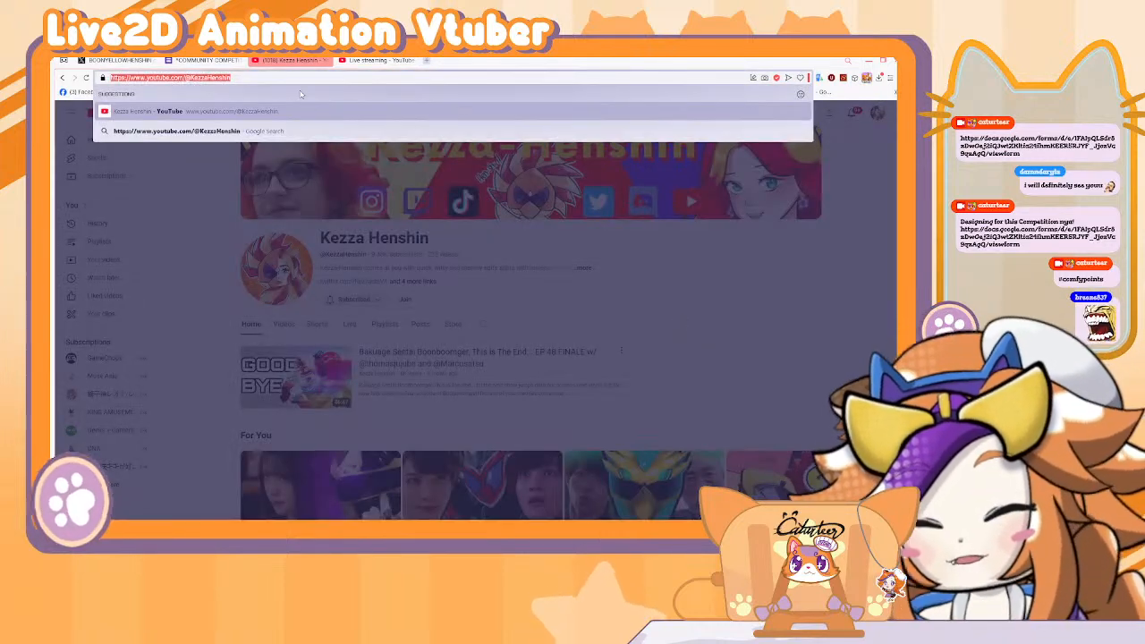
{"action": "key", "text": "BackSpace"}
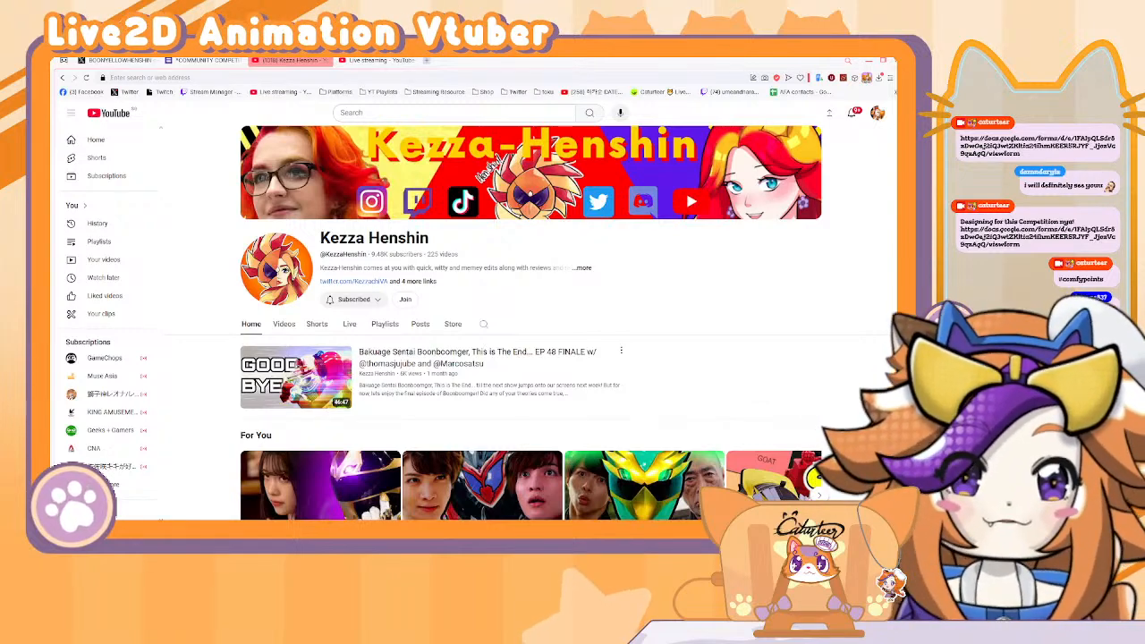
{"action": "type", "text": "c0"}
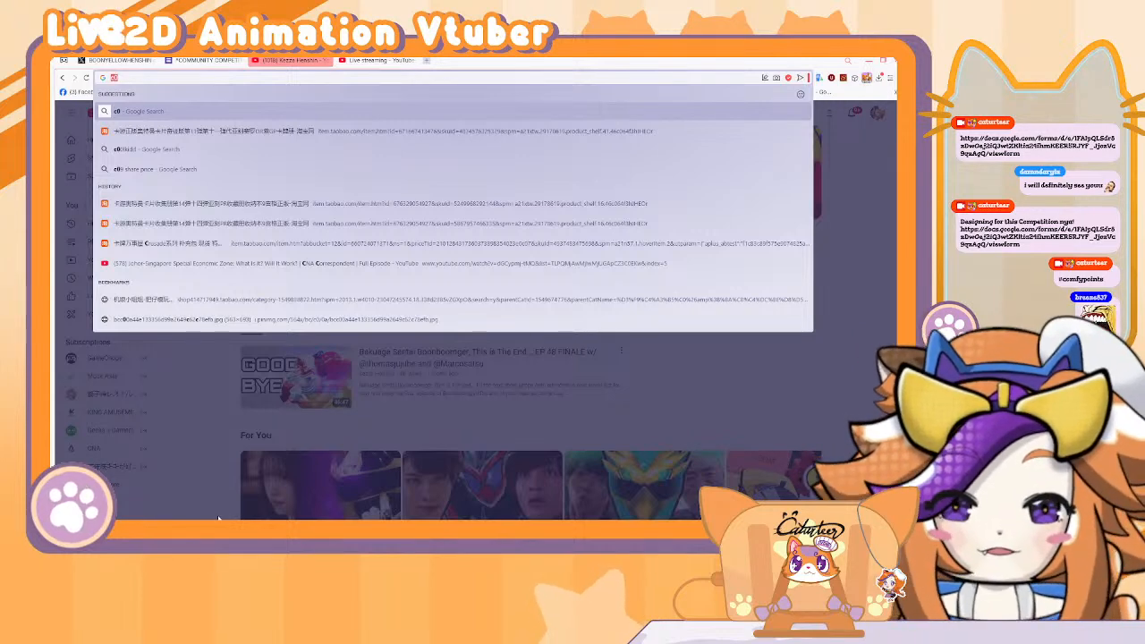
{"action": "key", "text": "Escape"}
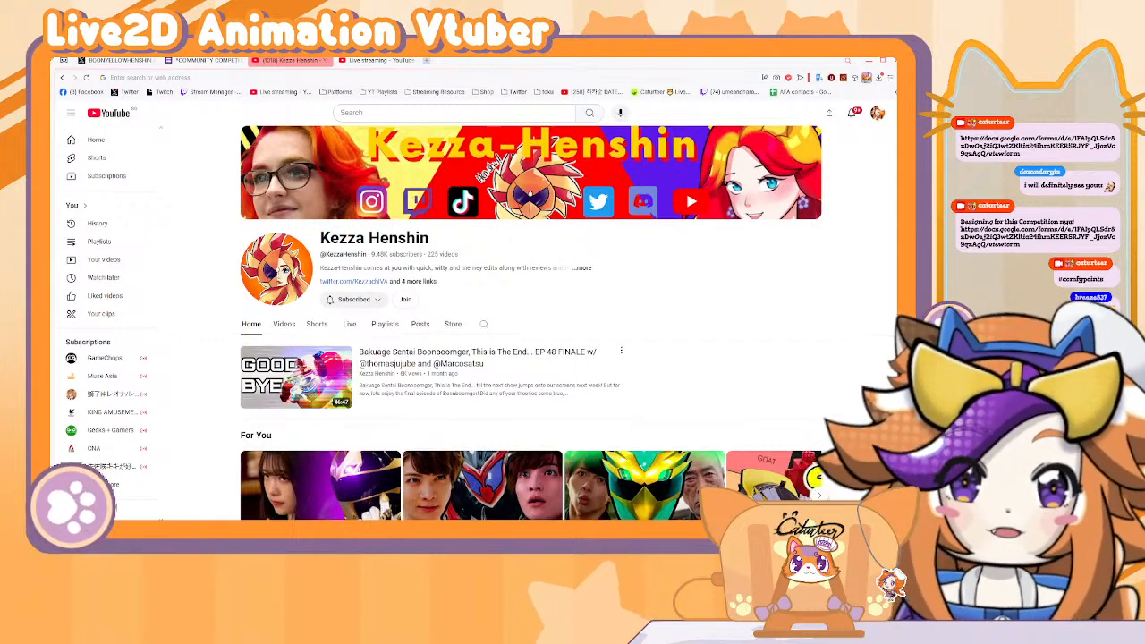
{"action": "key", "text": "alt+Tab"}
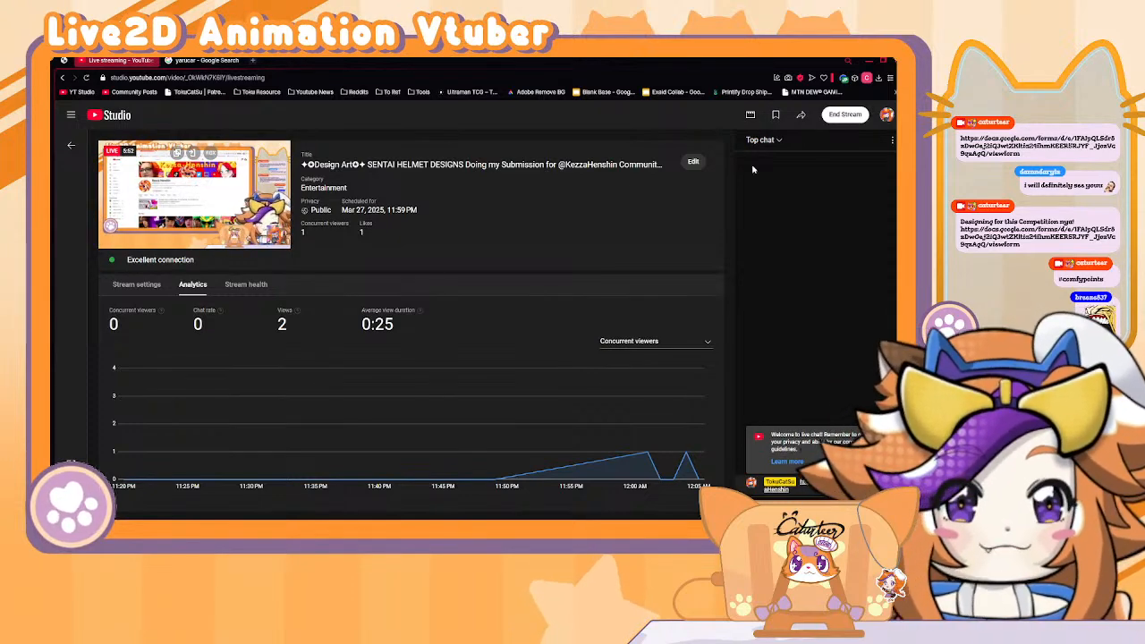
{"action": "key", "text": "alt+Tab"}
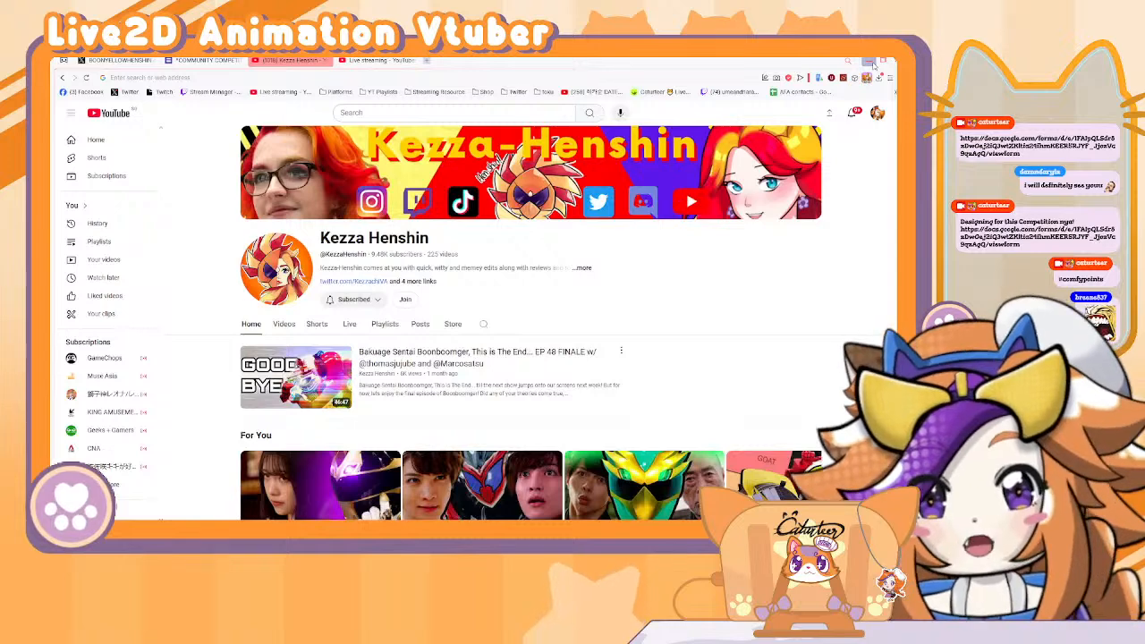
Copy the photo of the woman in the yellow jacket with the helmet on her head from the community competition form.
{"action": "key", "text": "ctrl+1"}
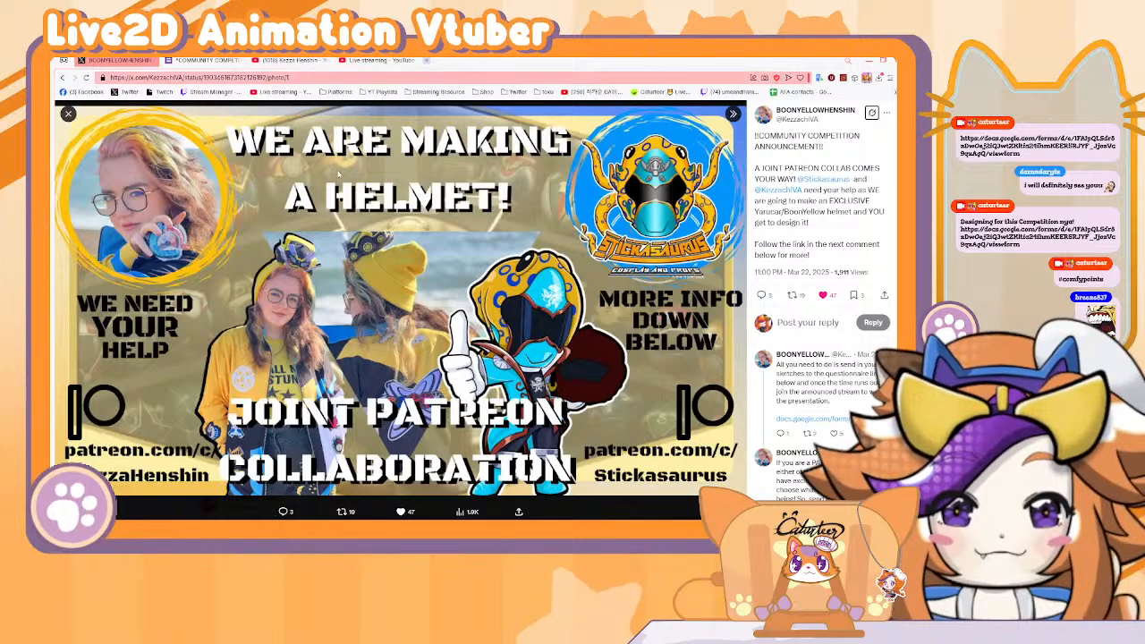
{"action": "left_click", "coordinate": [208, 61]}
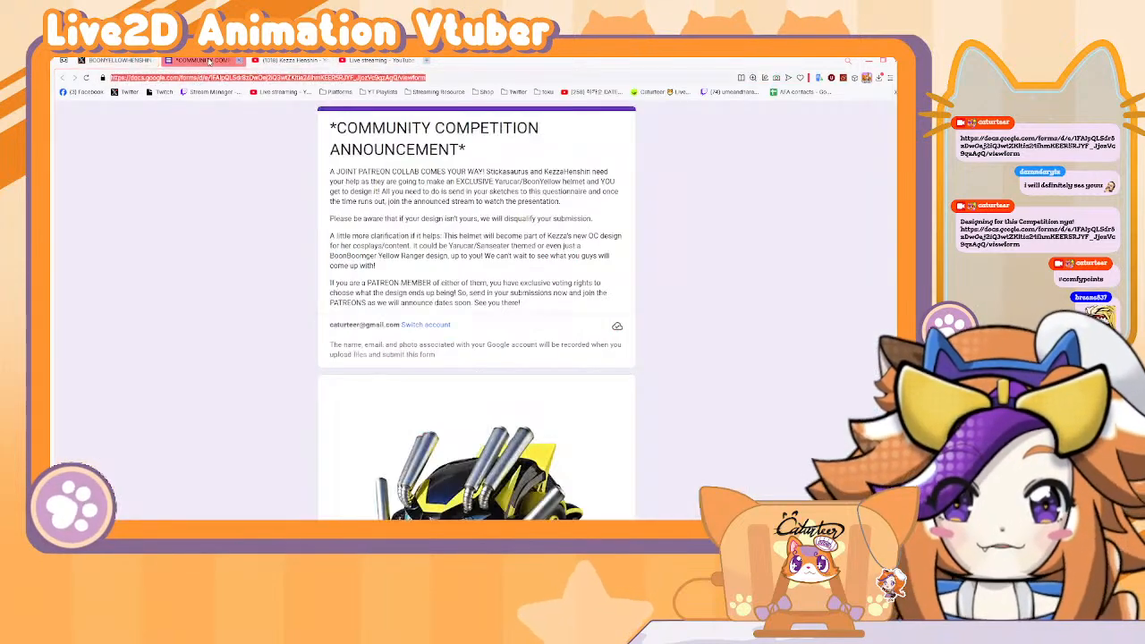
{"action": "scroll", "coordinate": [466, 331], "scroll_direction": "down", "scroll_amount": 5}
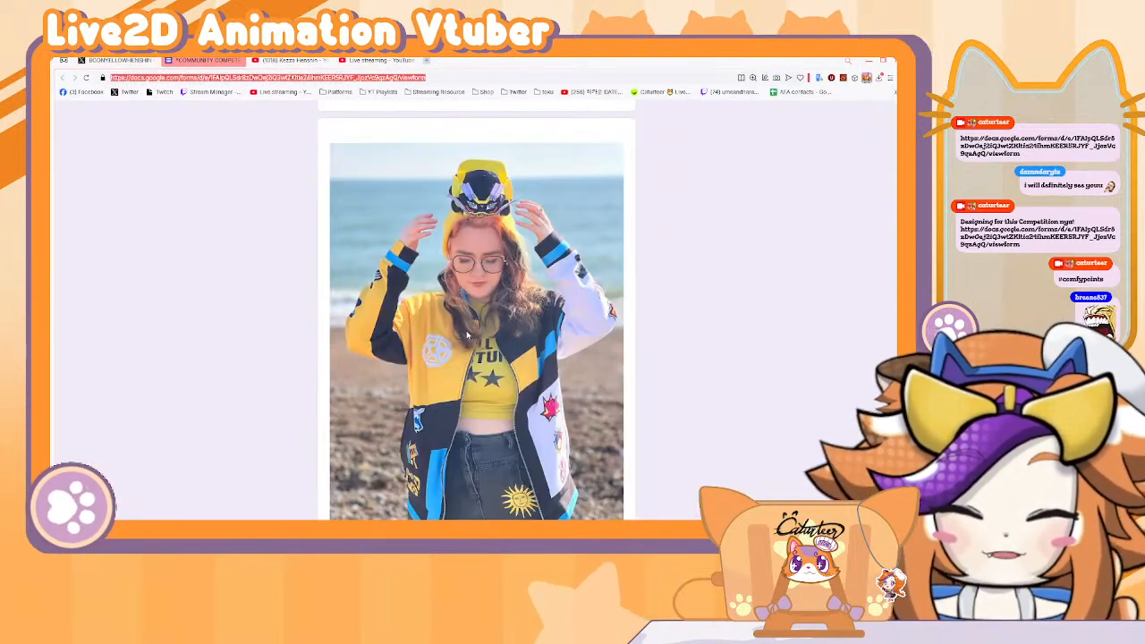
{"action": "scroll", "coordinate": [466, 331], "scroll_direction": "down", "scroll_amount": 3}
{"action": "scroll", "coordinate": [466, 334], "scroll_direction": "down", "scroll_amount": 3}
{"action": "scroll", "coordinate": [466, 334], "scroll_direction": "up", "scroll_amount": 4}
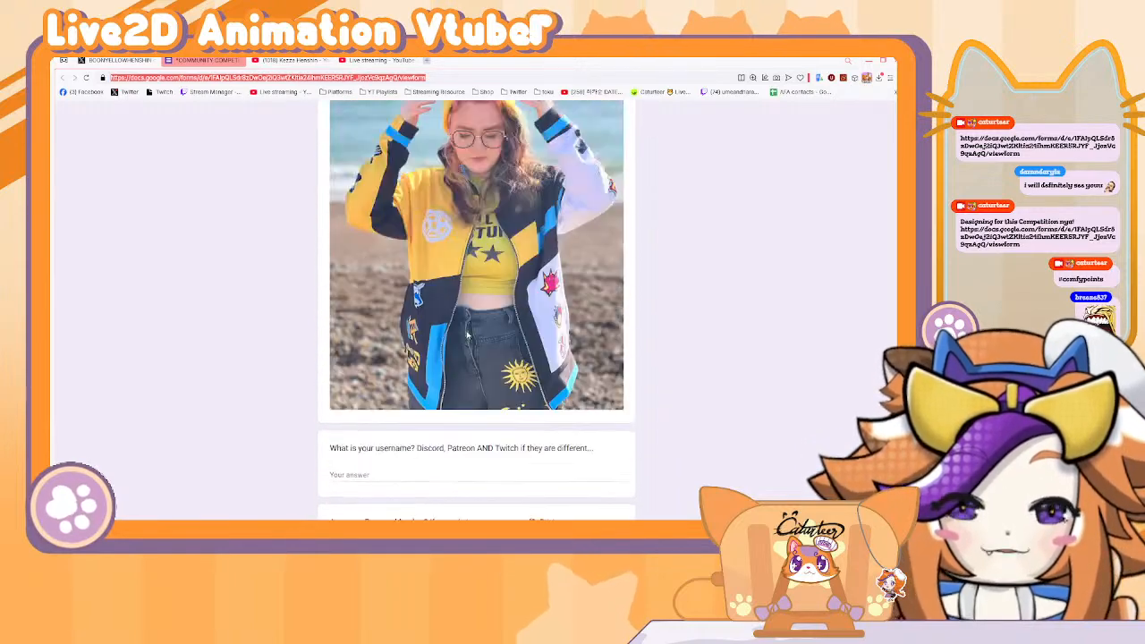
{"action": "scroll", "coordinate": [466, 334], "scroll_direction": "up", "scroll_amount": 3}
{"action": "scroll", "coordinate": [466, 334], "scroll_direction": "down", "scroll_amount": 2}
{"action": "right_click", "coordinate": [466, 330]}
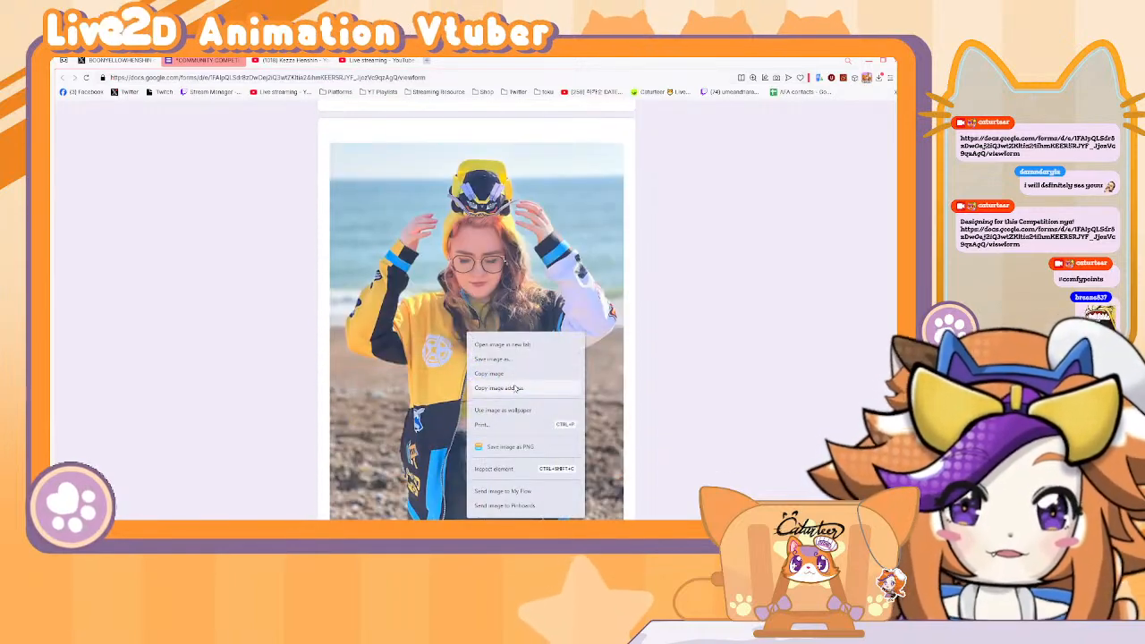
{"action": "left_click", "coordinate": [514, 382]}
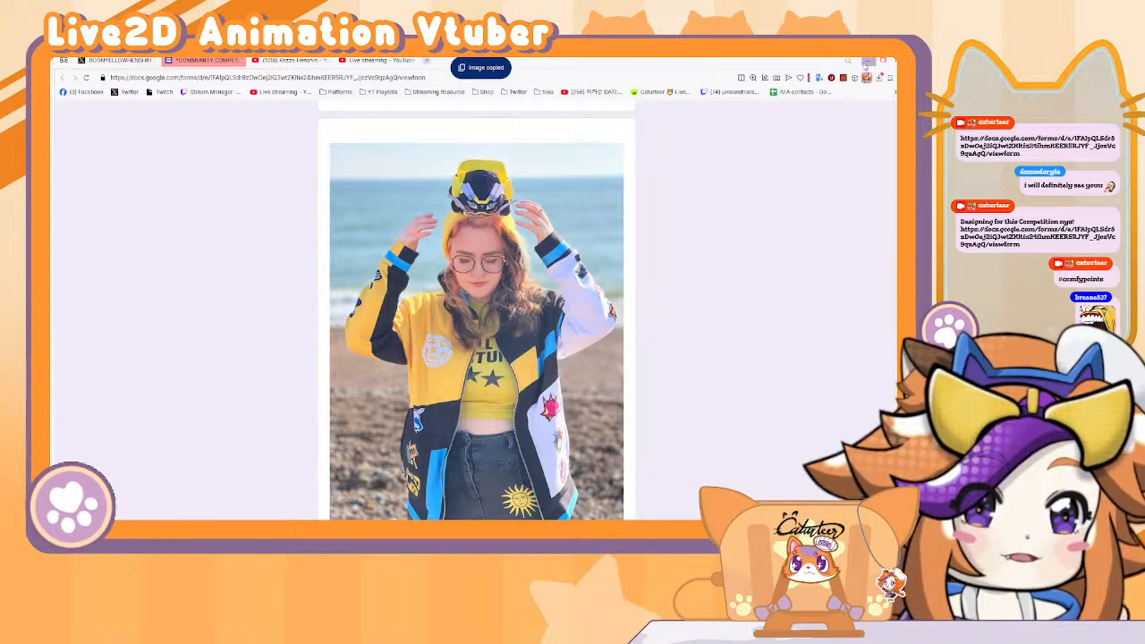
Switch to Clip Studio Paint, paste the copied photo and place it below the other reference images at the canvas's lower-left corner.
{"action": "left_click", "coordinate": [867, 61]}
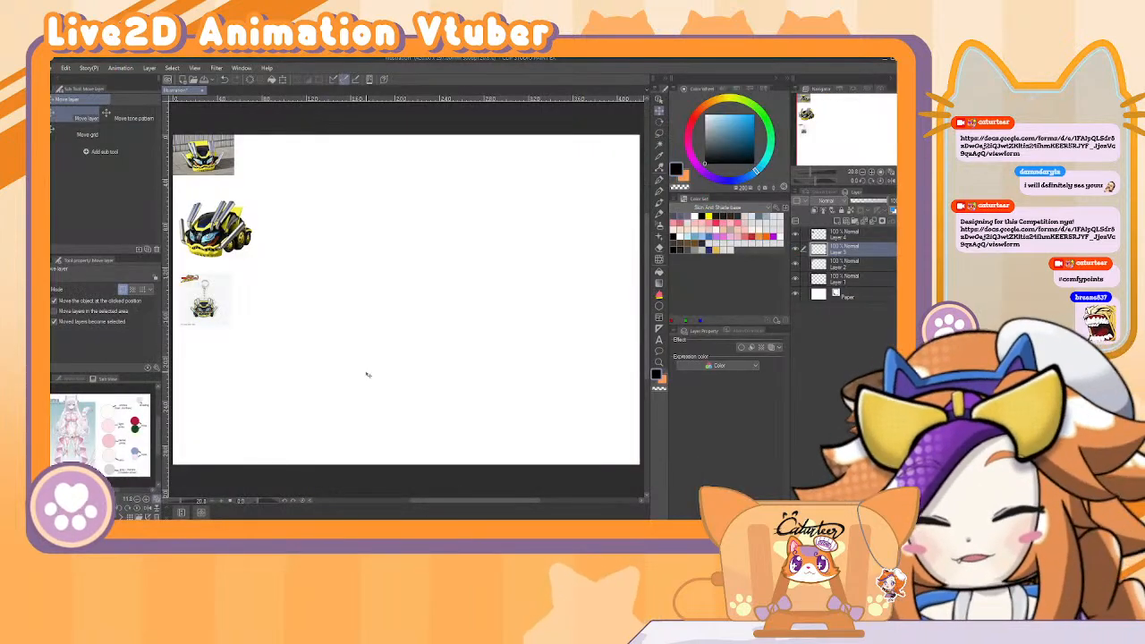
{"action": "key", "text": "ctrl+v"}
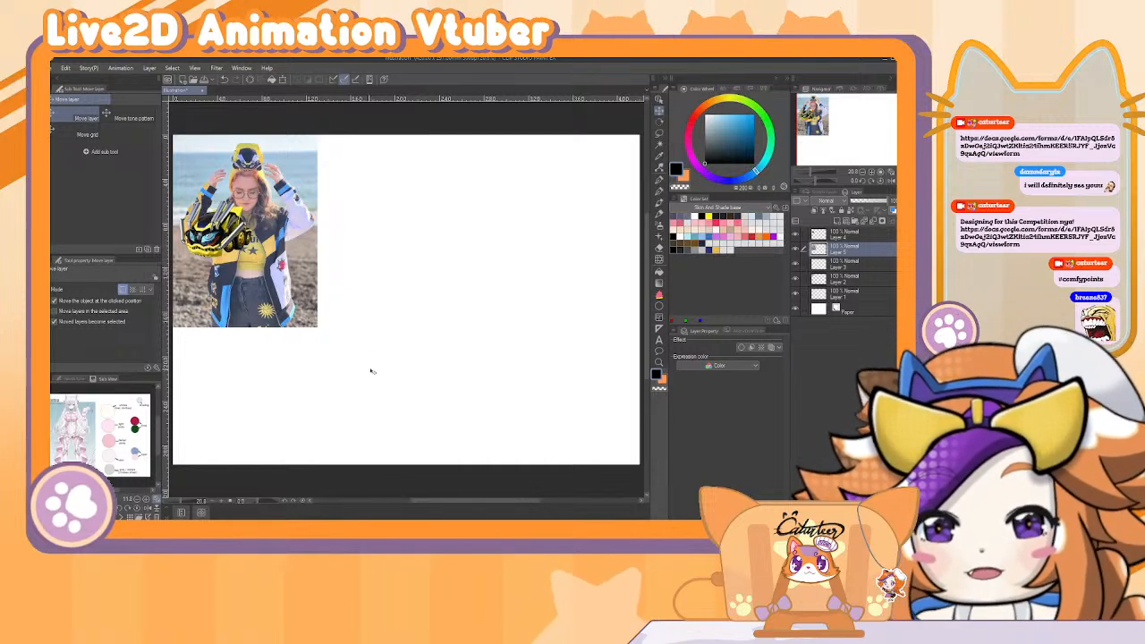
{"action": "left_click_drag", "start_coordinate": [270, 208], "coordinate": [263, 403]}
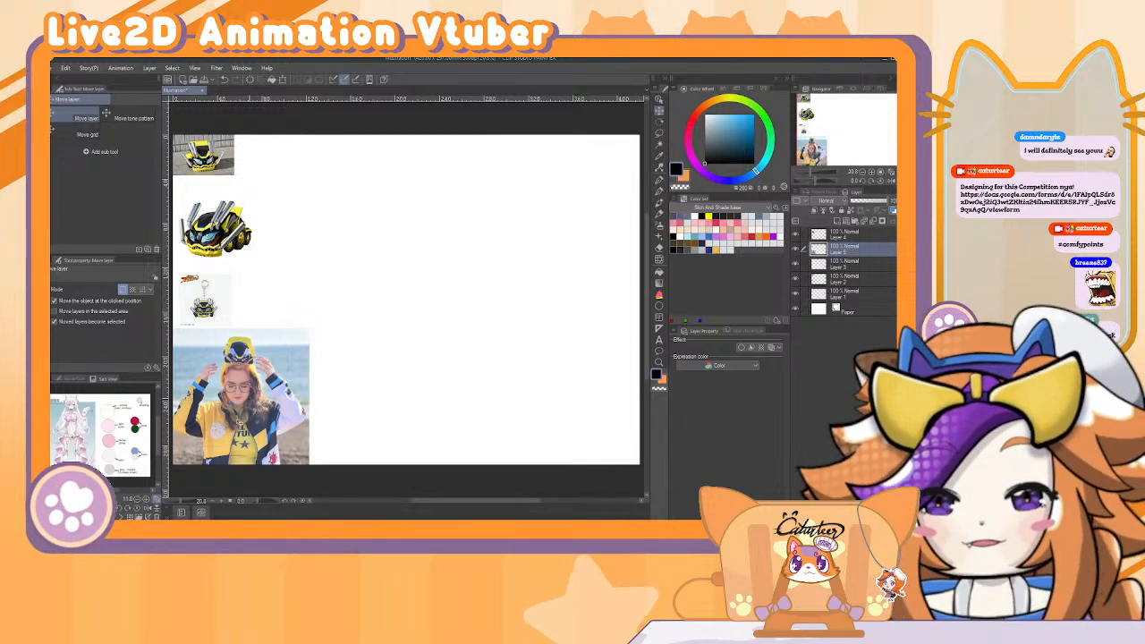
Switch back to the browser and open the Stickasaurus profile from the competition announcement post in its own tab.
{"action": "key", "text": "alt+Tab"}
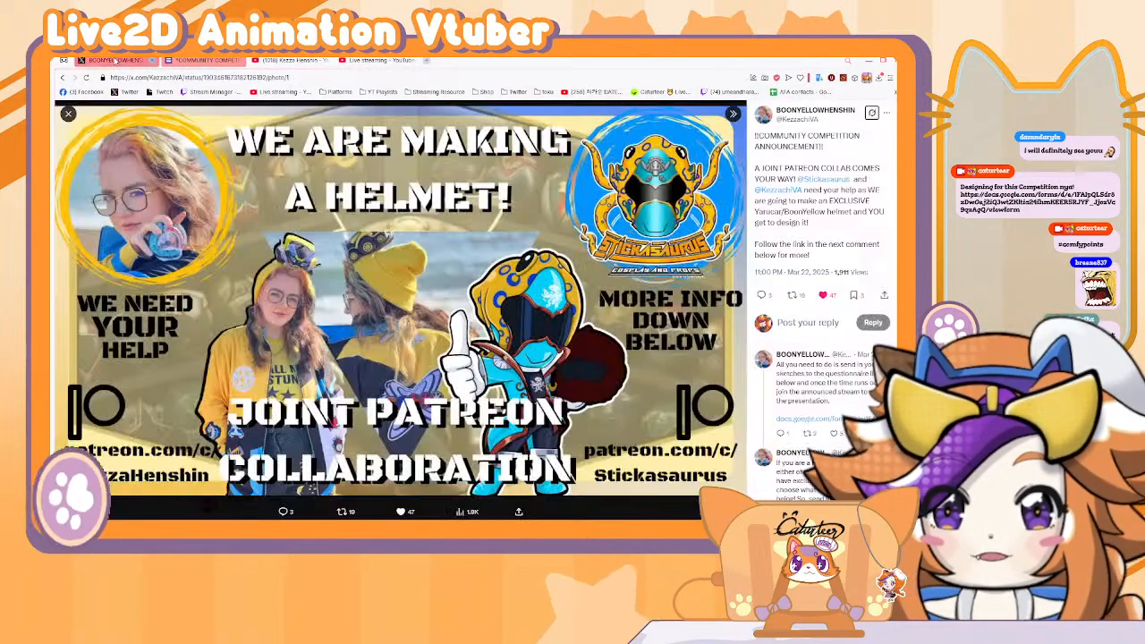
{"action": "left_click", "coordinate": [116, 60]}
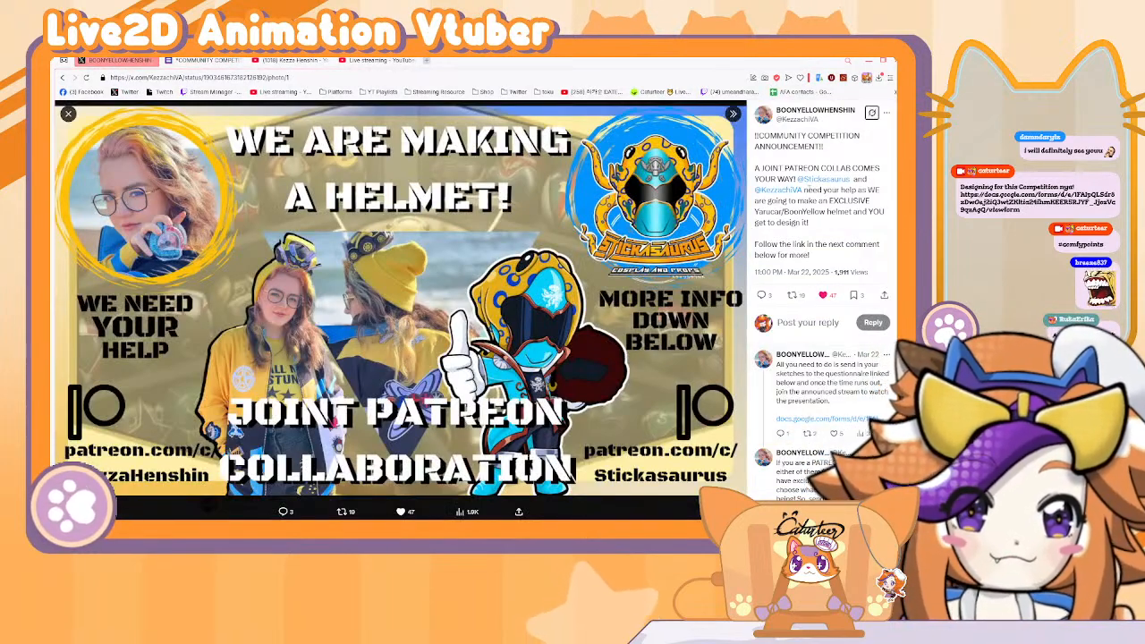
{"action": "middle_click", "coordinate": [824, 180]}
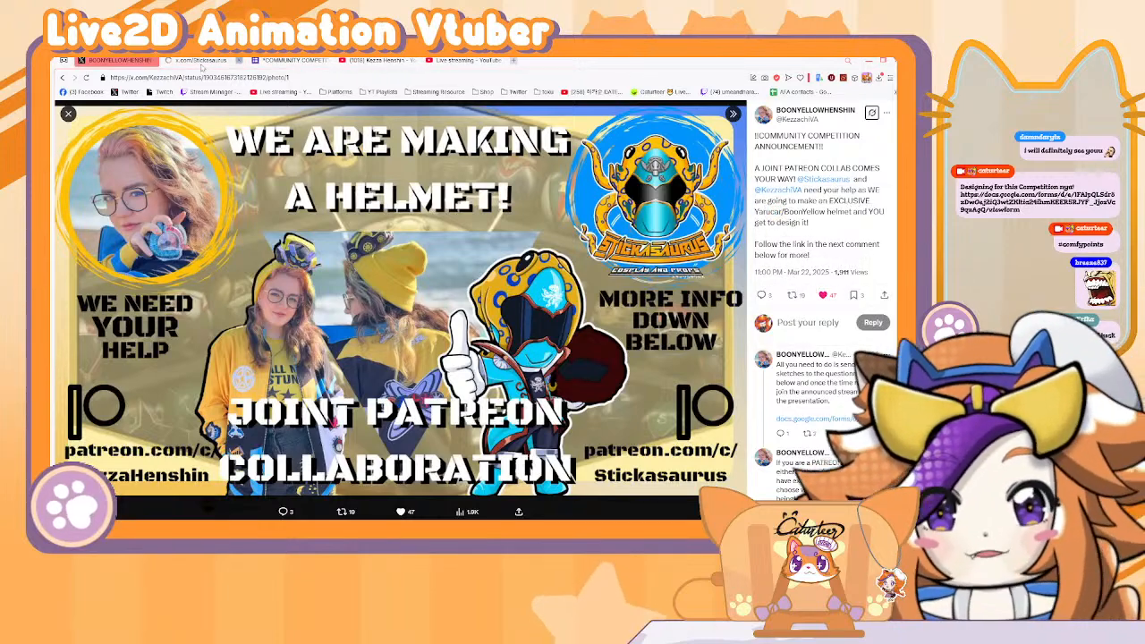
{"action": "left_click", "coordinate": [201, 61]}
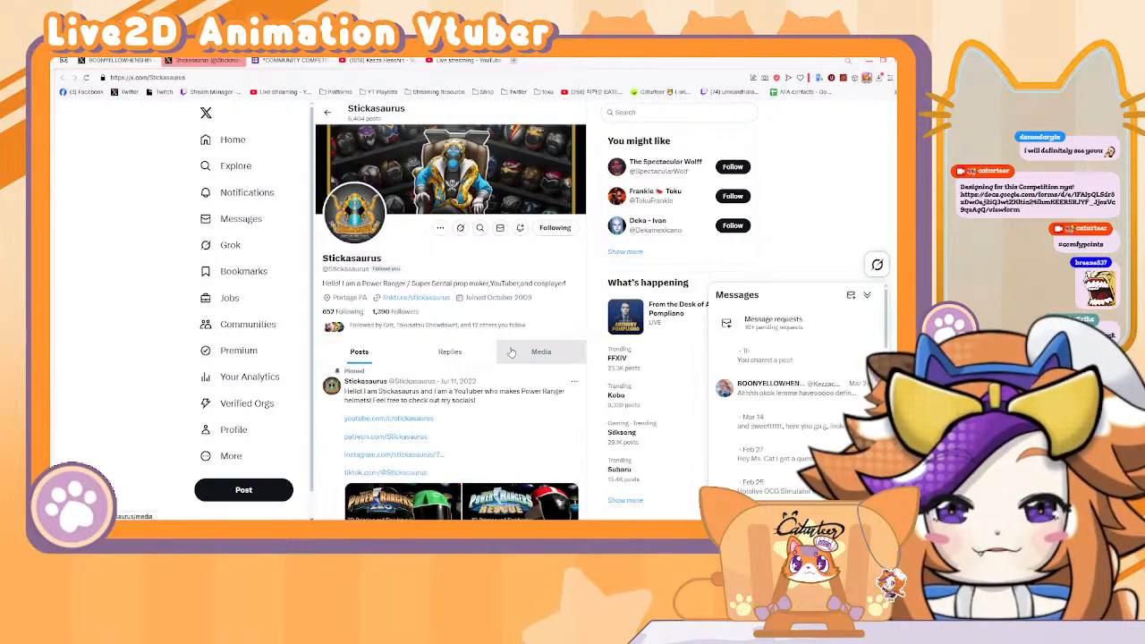
Look through the helmet and schedule posts on the Stickasaurus profile down to the competition repost, and return to the profile header.
{"action": "scroll", "coordinate": [511, 351], "scroll_direction": "down", "scroll_amount": 10}
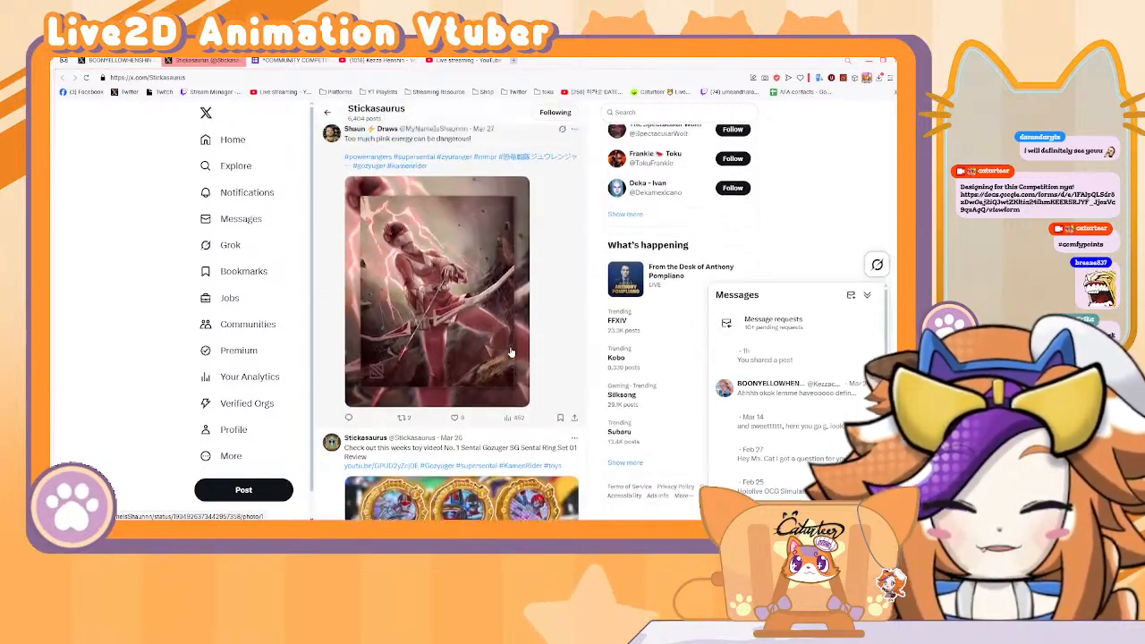
{"action": "scroll", "coordinate": [511, 351], "scroll_direction": "up", "scroll_amount": 2}
{"action": "scroll", "coordinate": [511, 352], "scroll_direction": "down", "scroll_amount": 8}
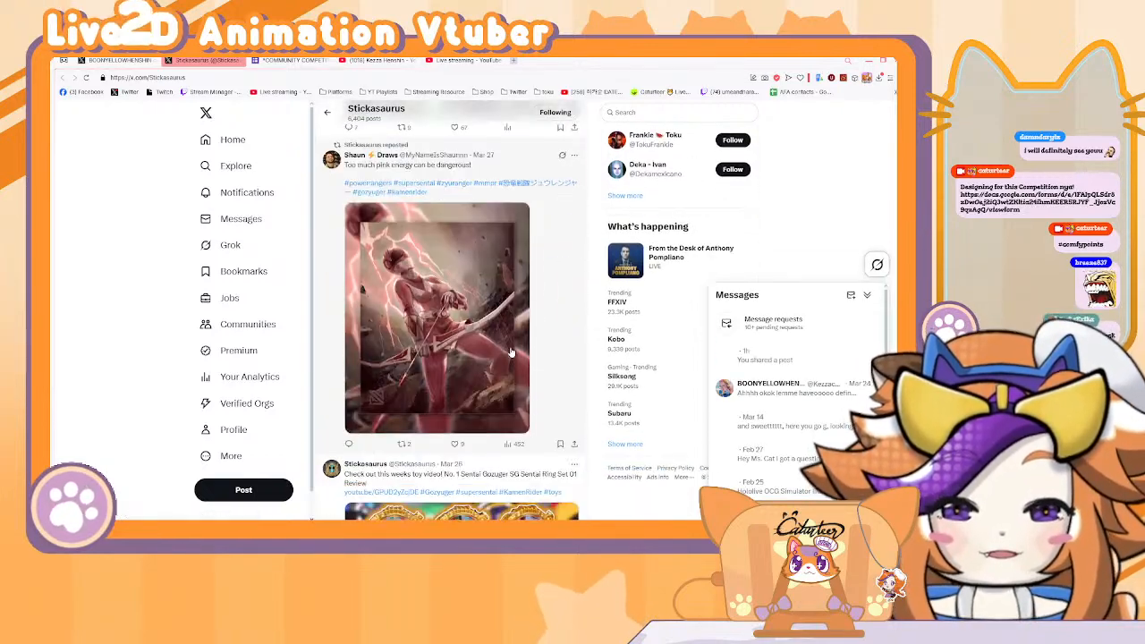
{"action": "scroll", "coordinate": [511, 352], "scroll_direction": "down", "scroll_amount": 4}
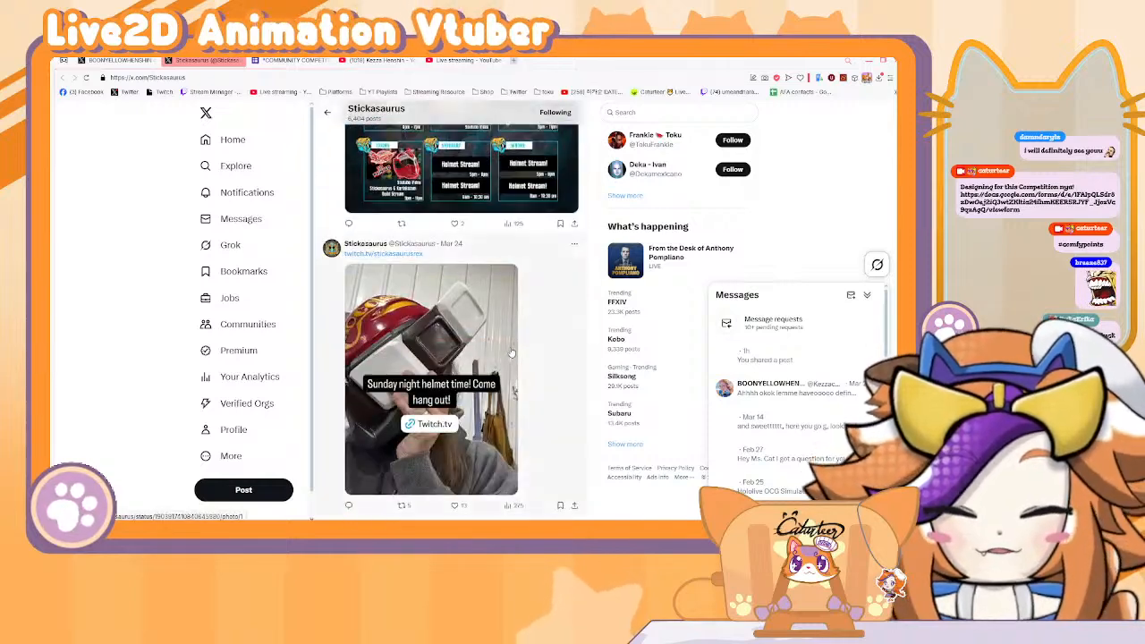
{"action": "scroll", "coordinate": [511, 351], "scroll_direction": "down", "scroll_amount": 2}
{"action": "scroll", "coordinate": [509, 341], "scroll_direction": "up", "scroll_amount": 2}
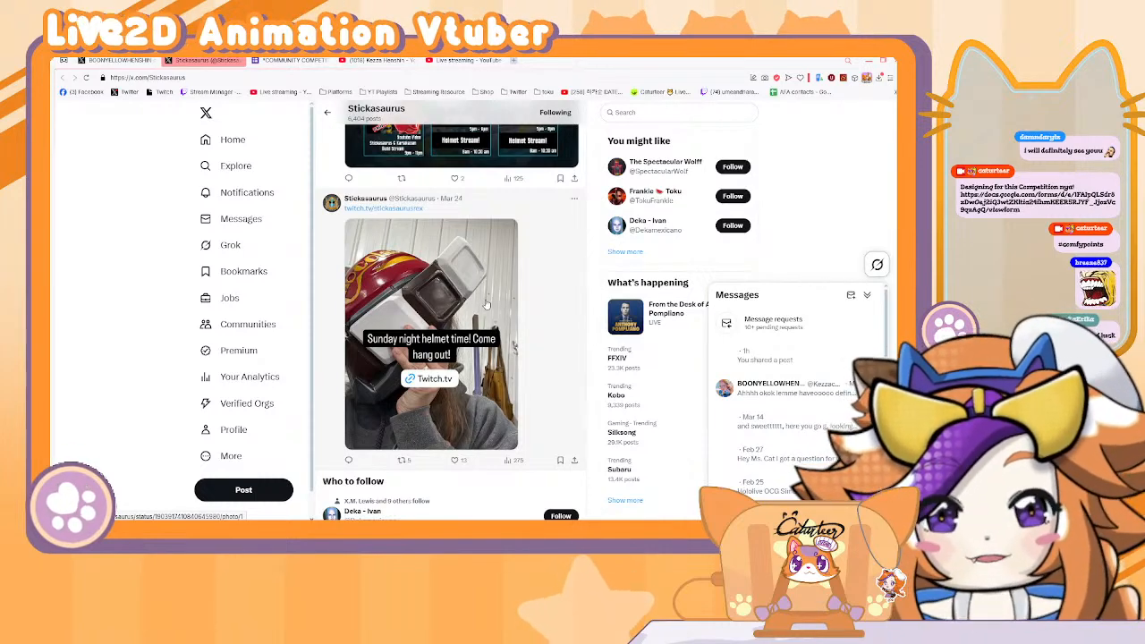
{"action": "scroll", "coordinate": [486, 306], "scroll_direction": "down", "scroll_amount": 3}
{"action": "scroll", "coordinate": [486, 305], "scroll_direction": "down", "scroll_amount": 4}
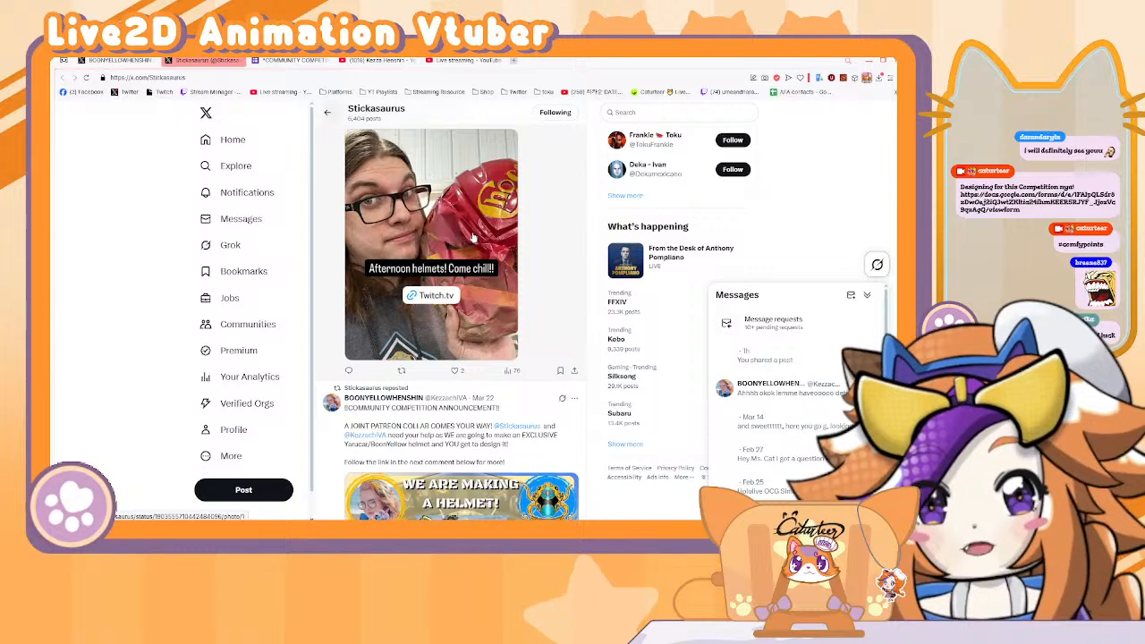
{"action": "scroll", "coordinate": [474, 236], "scroll_direction": "down", "scroll_amount": 2}
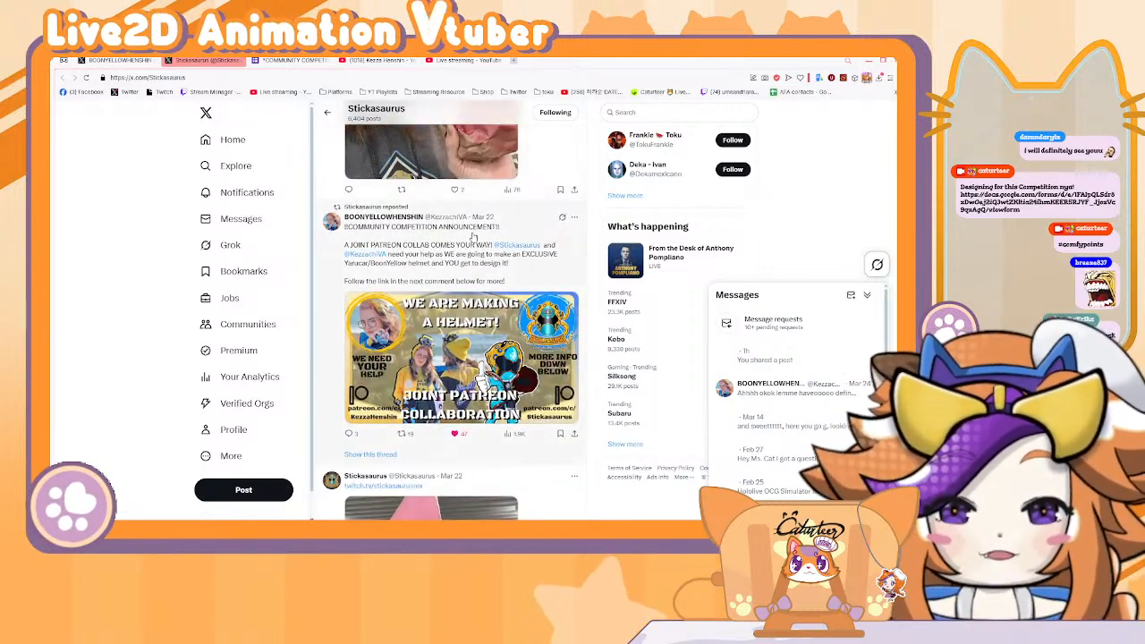
{"action": "scroll", "coordinate": [474, 236], "scroll_direction": "up", "scroll_amount": 4}
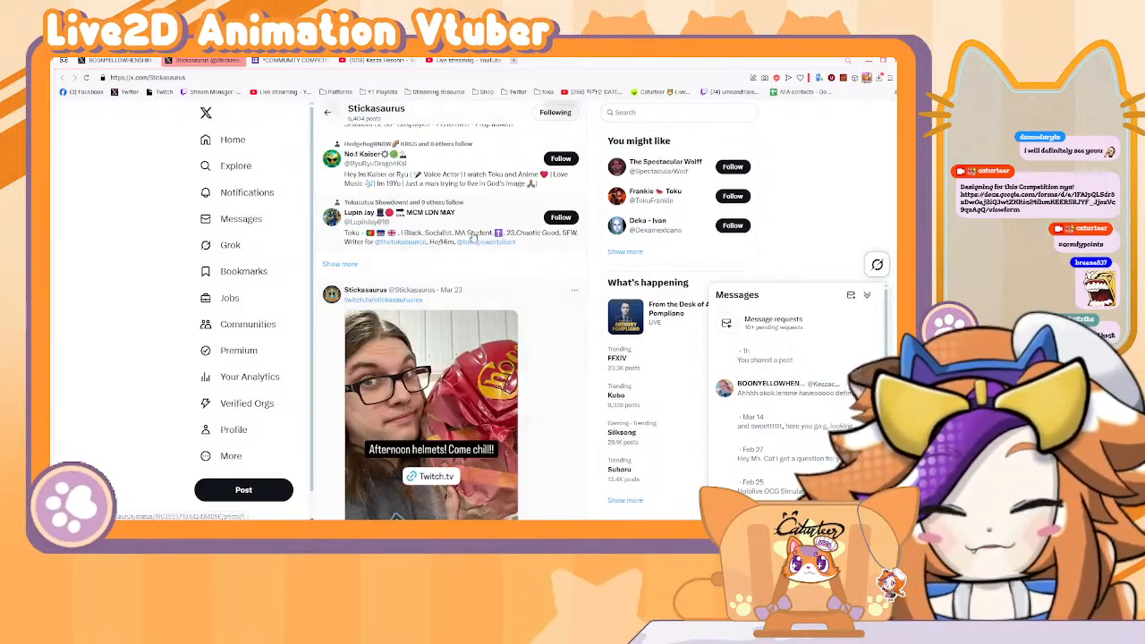
{"action": "scroll", "coordinate": [474, 237], "scroll_direction": "up", "scroll_amount": 4}
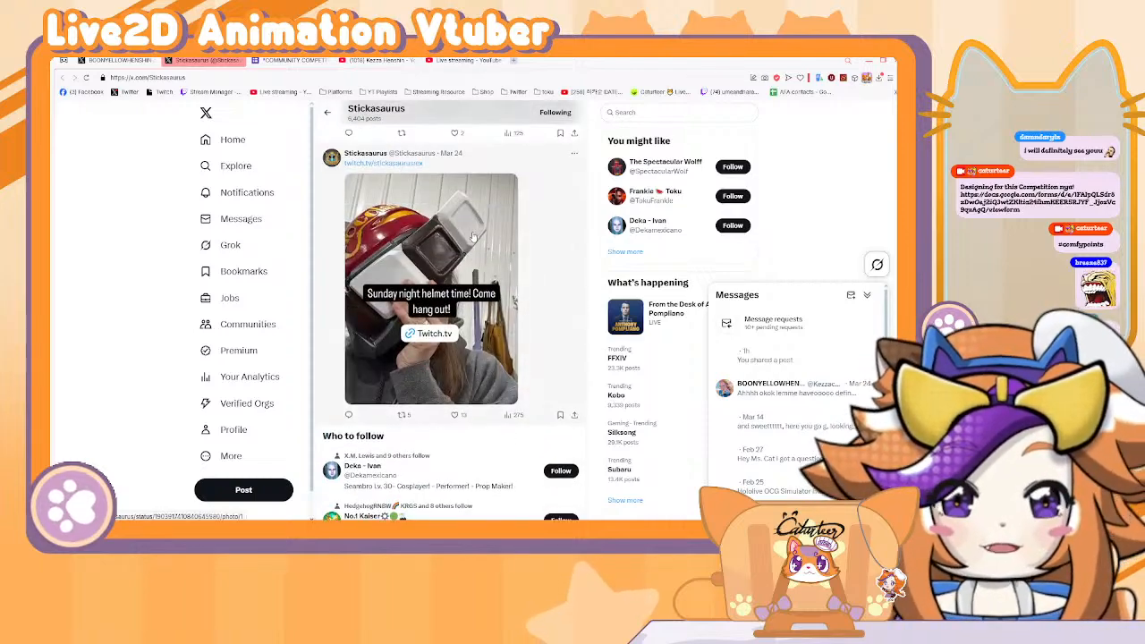
{"action": "scroll", "coordinate": [474, 236], "scroll_direction": "up", "scroll_amount": 6}
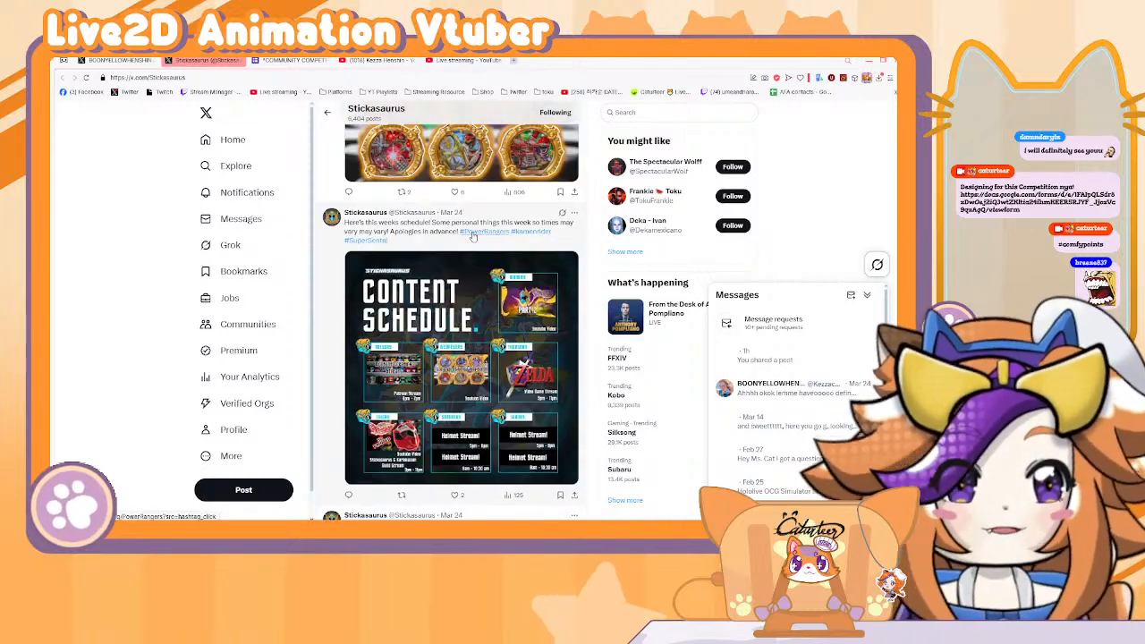
{"action": "scroll", "coordinate": [473, 236], "scroll_direction": "up", "scroll_amount": 10}
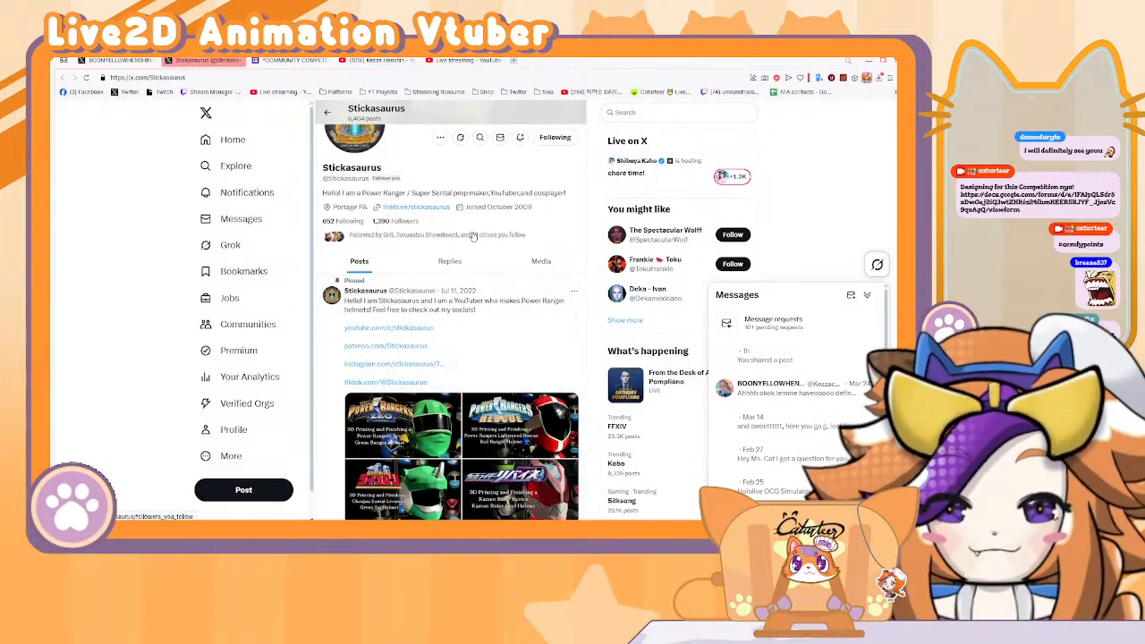
{"action": "scroll", "coordinate": [473, 235], "scroll_direction": "up", "scroll_amount": 2}
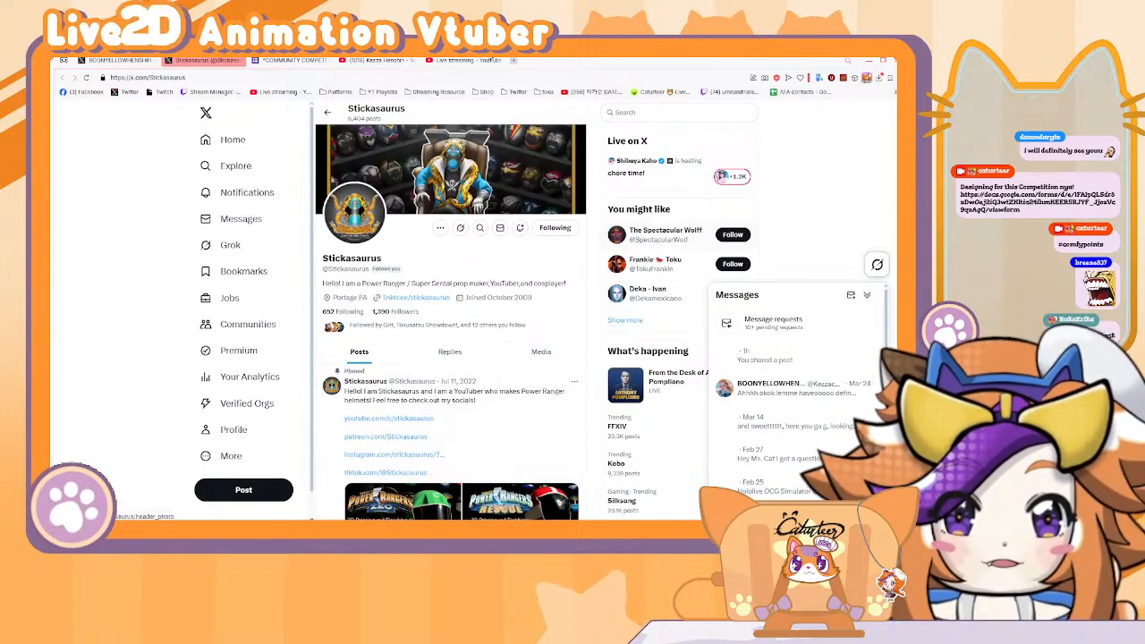
{"action": "left_click", "coordinate": [287, 61]}
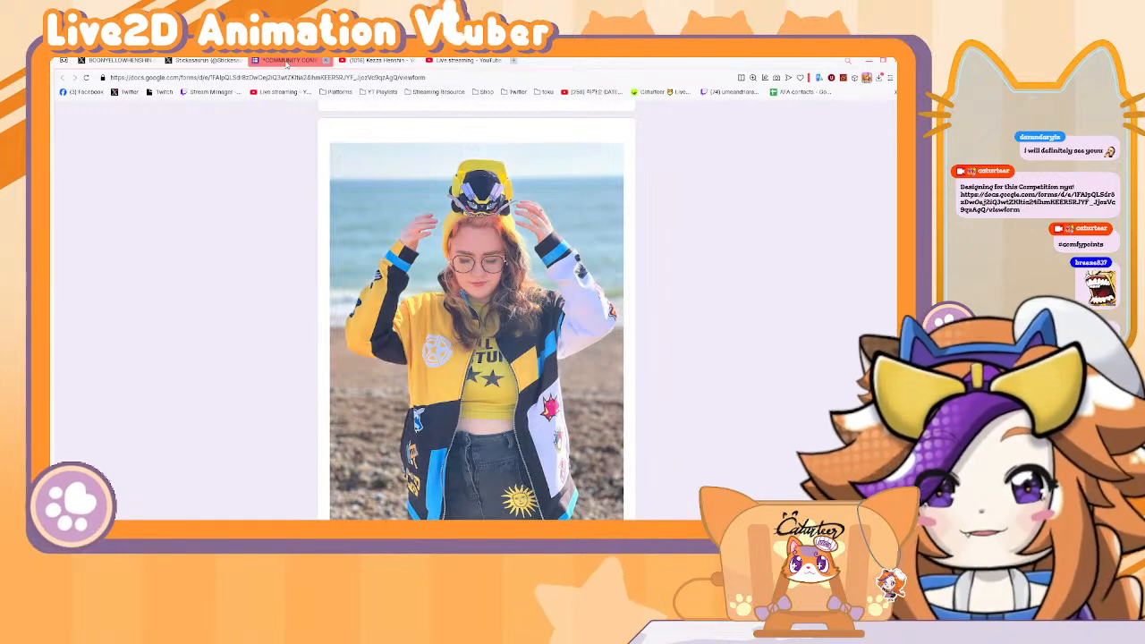
{"action": "right_click", "coordinate": [252, 129]}
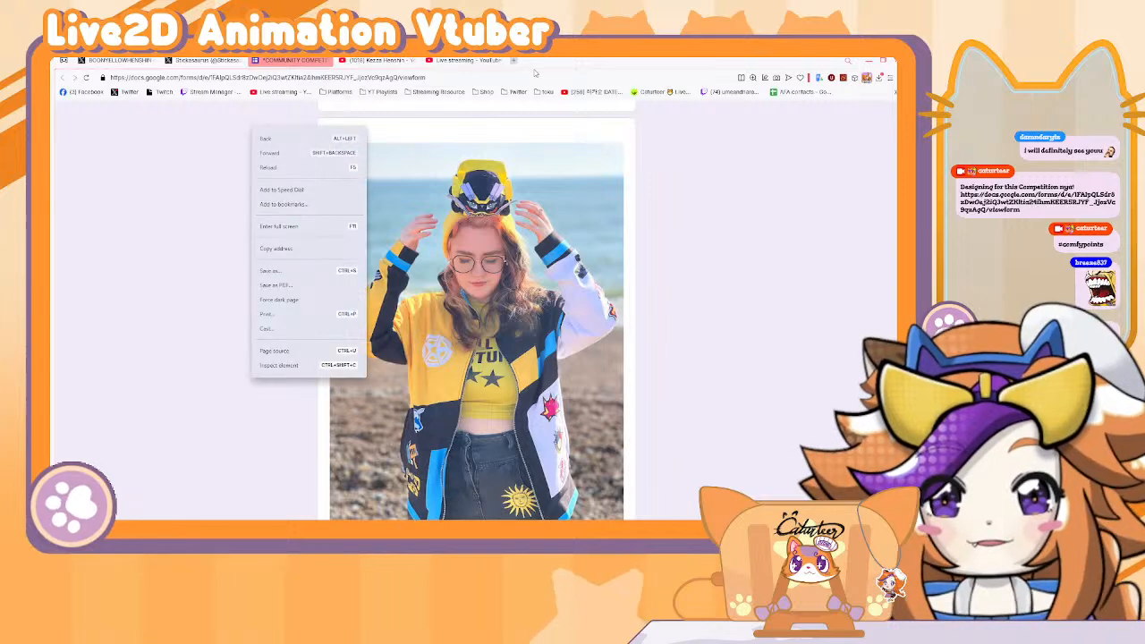
{"action": "left_click", "coordinate": [217, 190]}
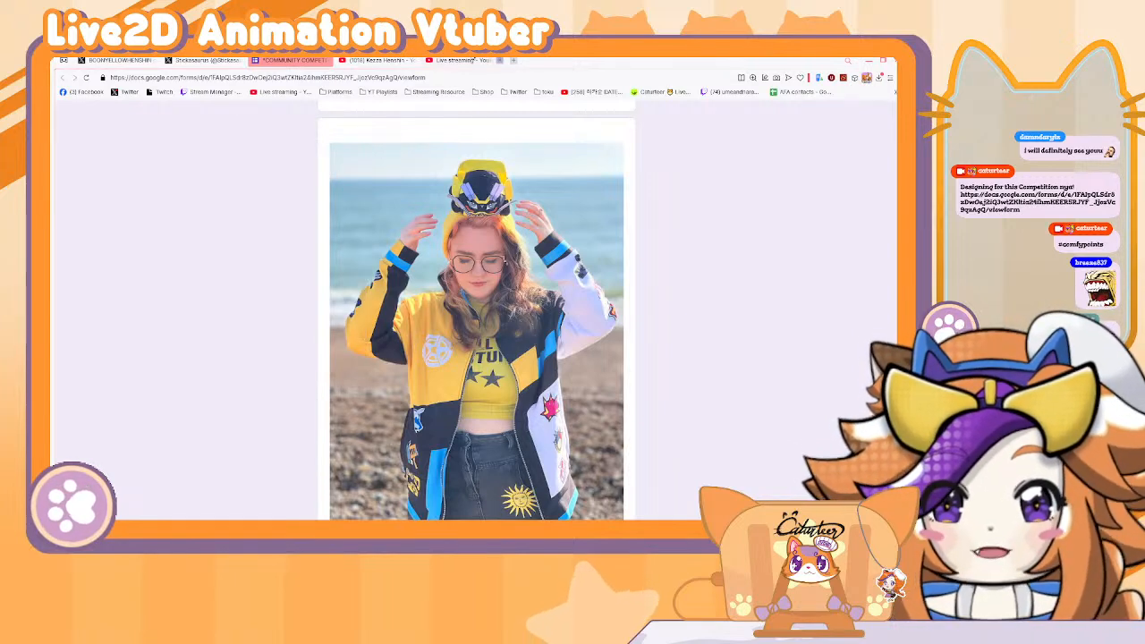
Search for riderman images in a separate browser tab and preview the Kamen Rider Wiki photo and the S.H.Figuarts figure.
{"action": "left_click", "coordinate": [515, 61]}
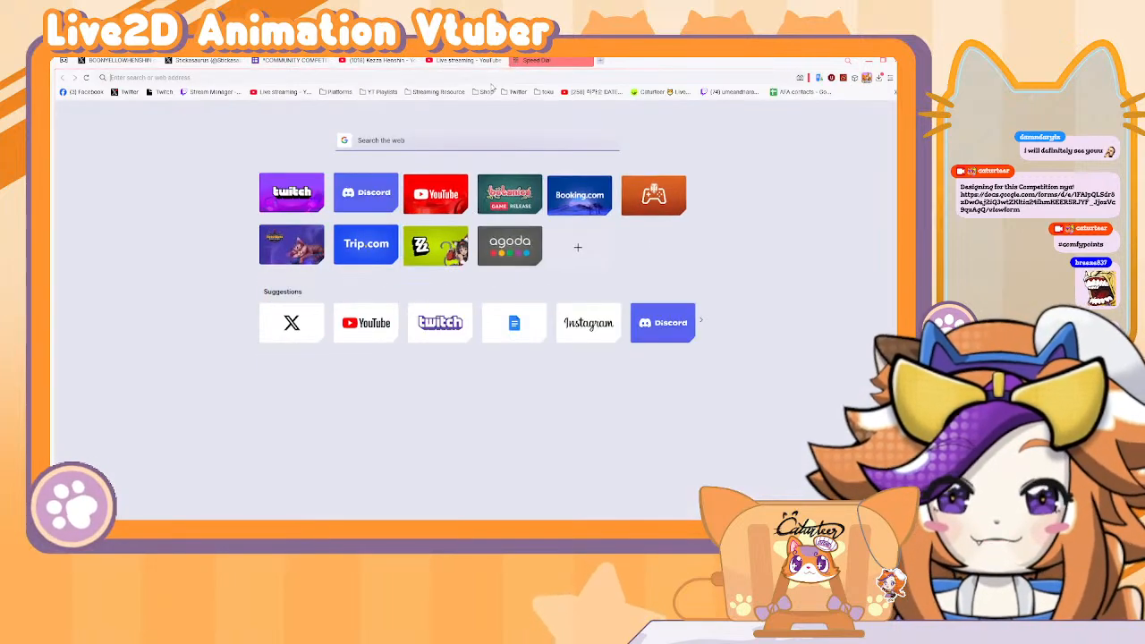
{"action": "type", "text": "rderman"}
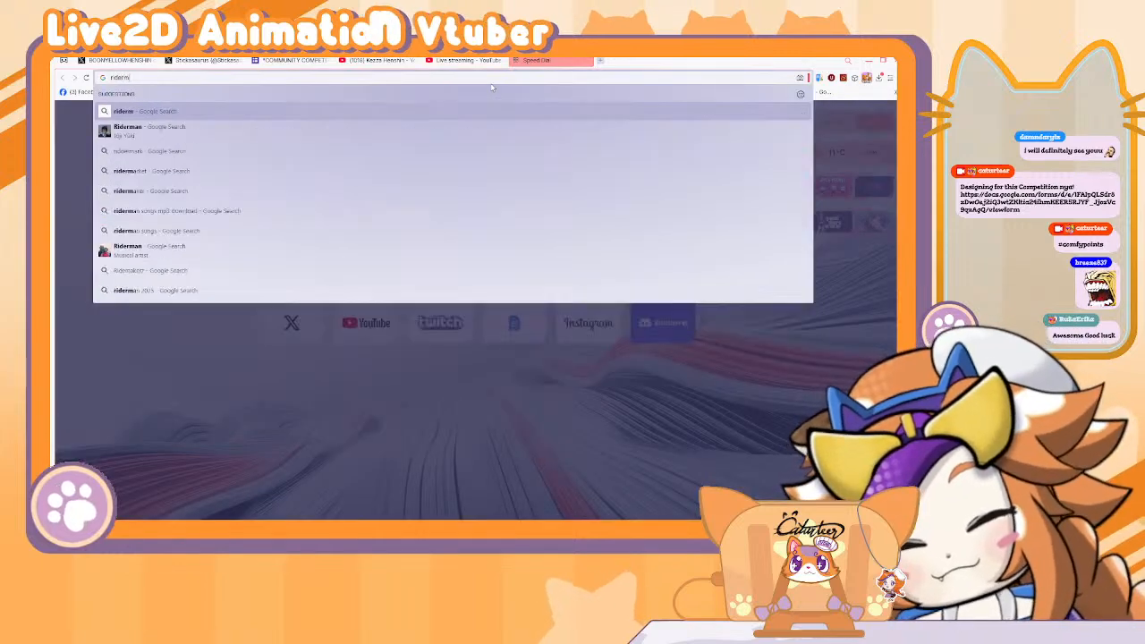
{"action": "key", "text": "Return"}
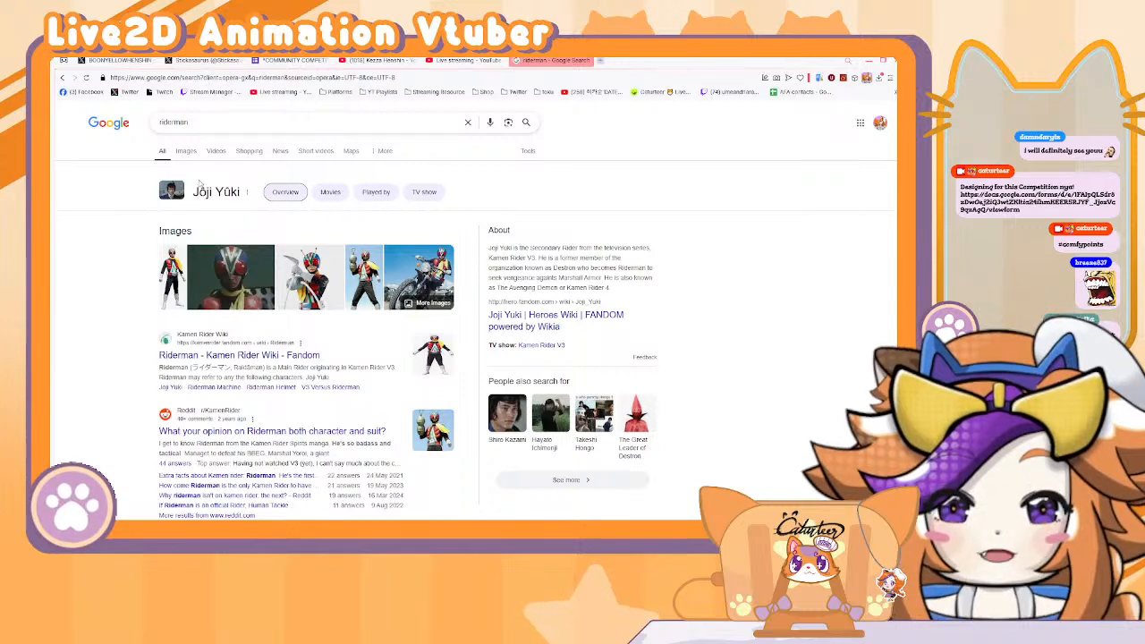
{"action": "left_click", "coordinate": [185, 150]}
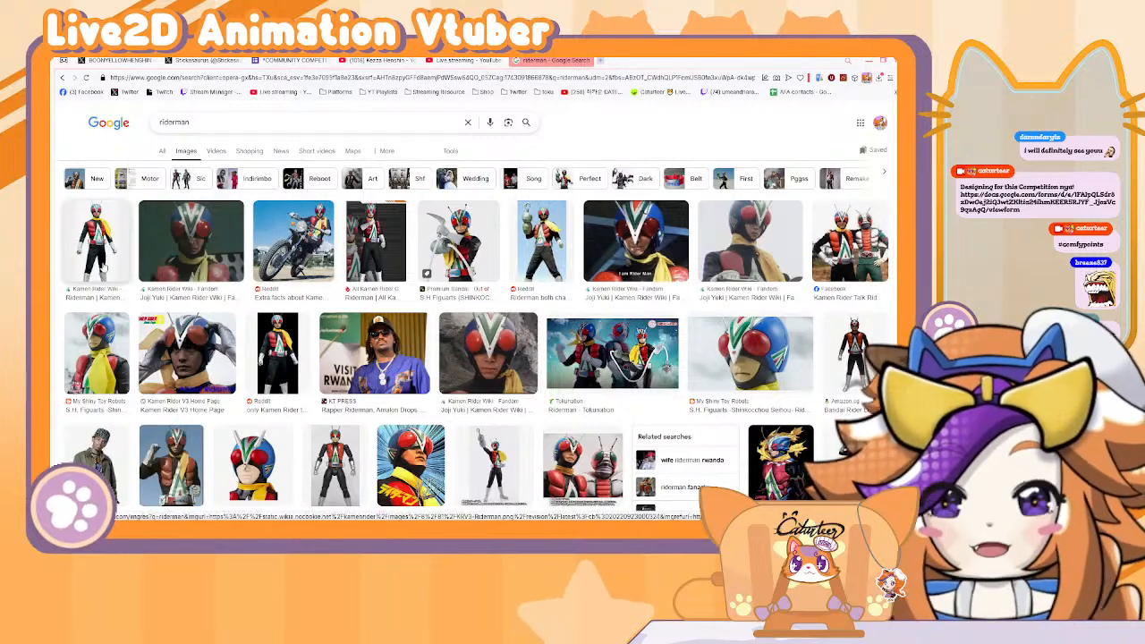
{"action": "left_click", "coordinate": [100, 267]}
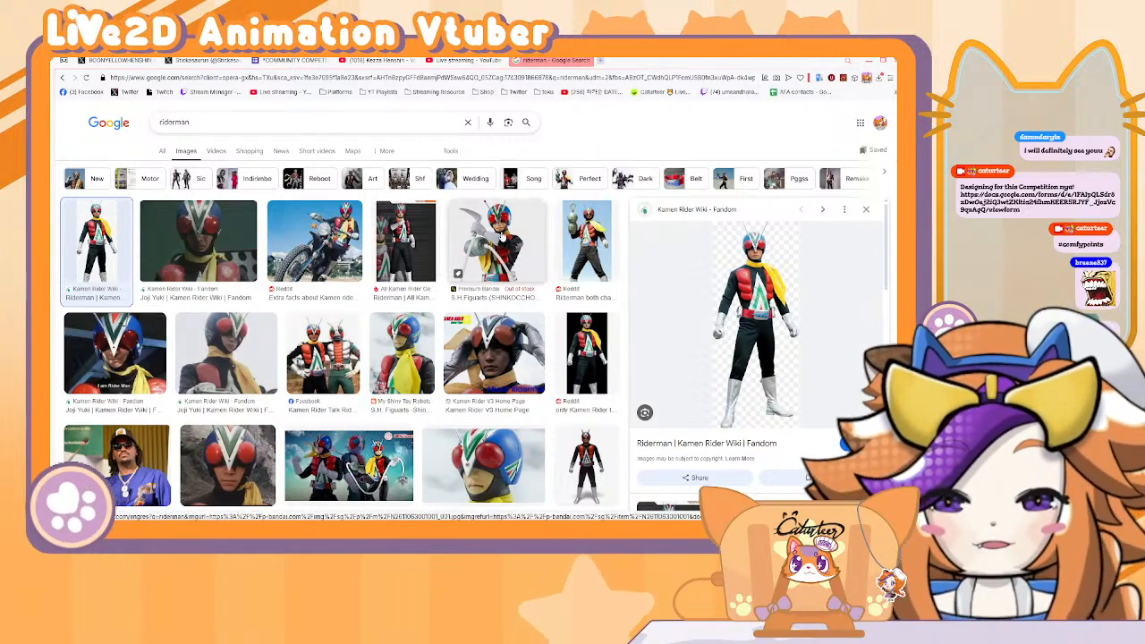
{"action": "left_click", "coordinate": [502, 237]}
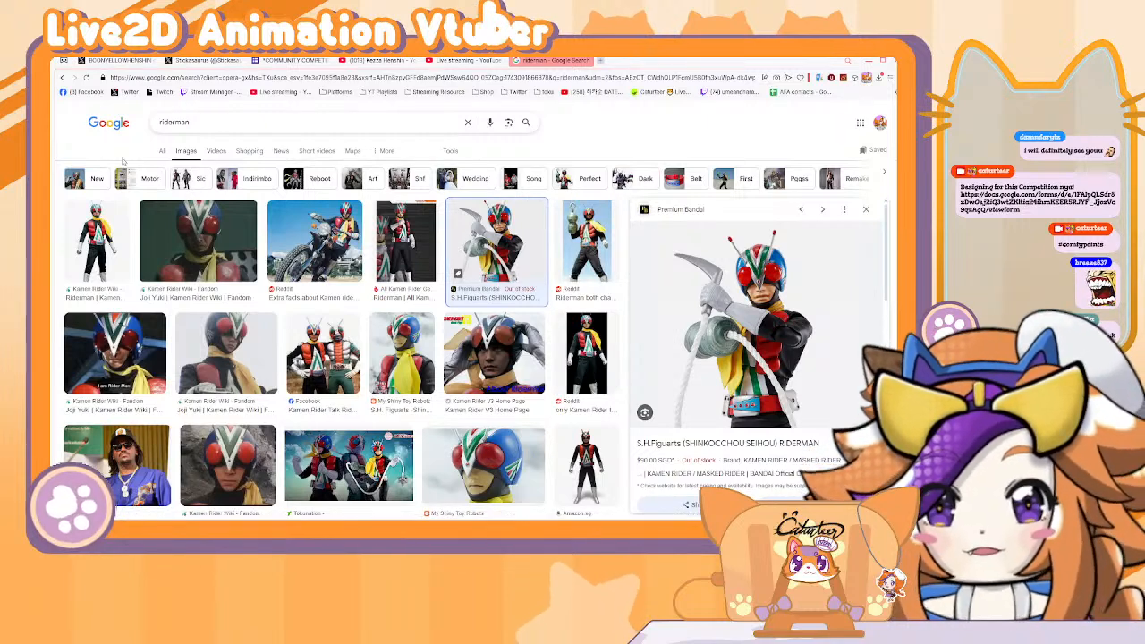
Search images for "shin kamen rider 2005" and preview the TFW2005 figure photo with the red scarf.
{"action": "double_click", "coordinate": [329, 126]}
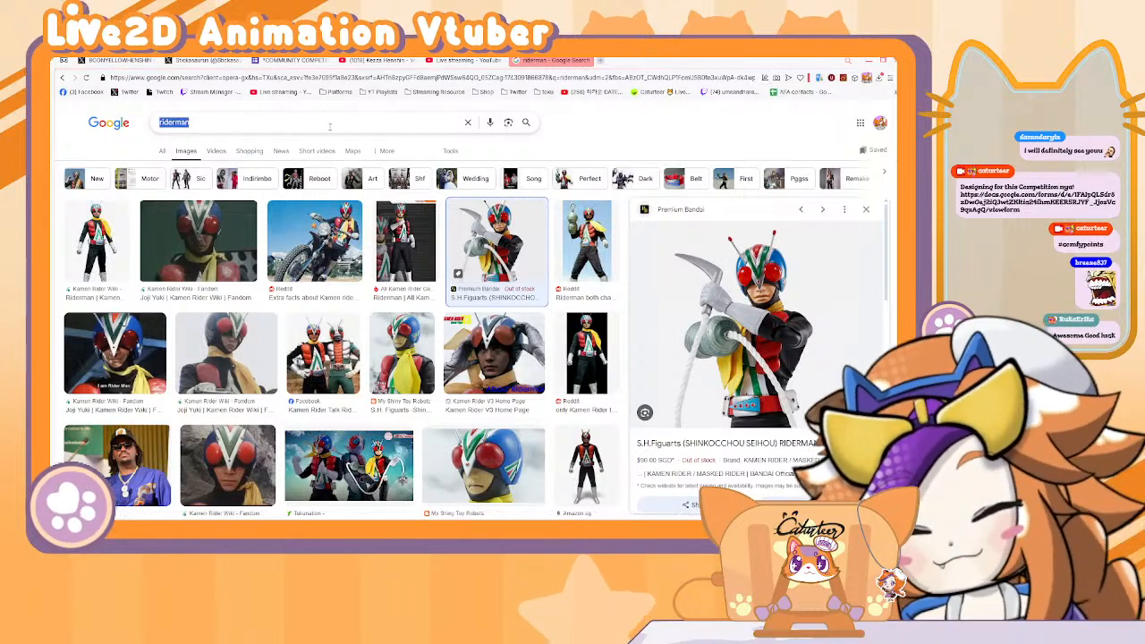
{"action": "type", "text": "Shin Kamen r"}
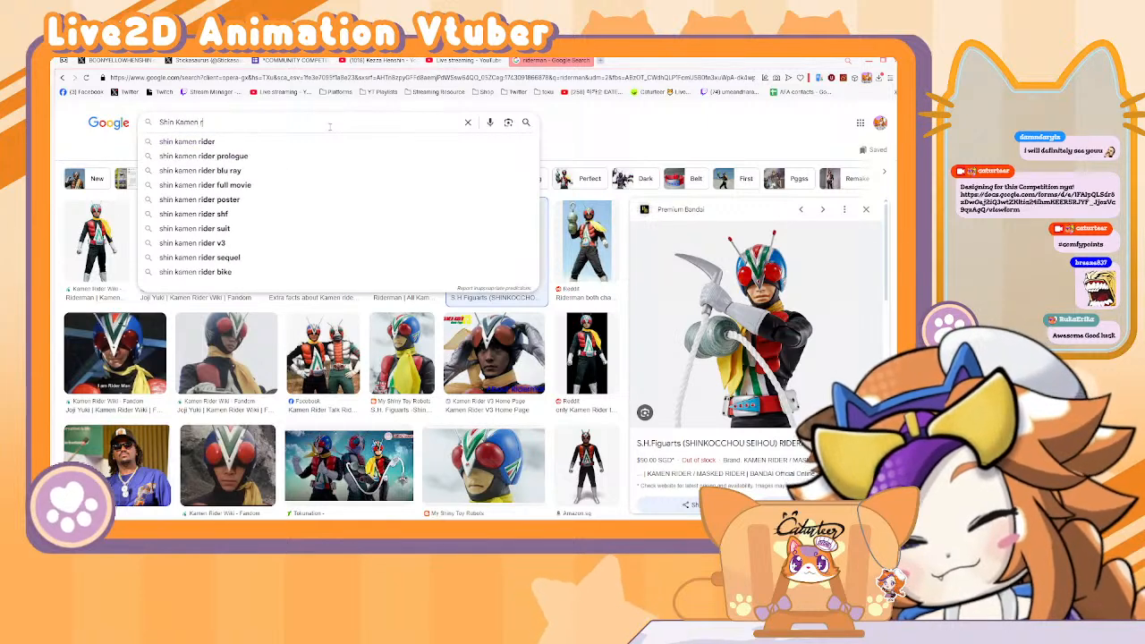
{"action": "type", "text": "ider 20"}
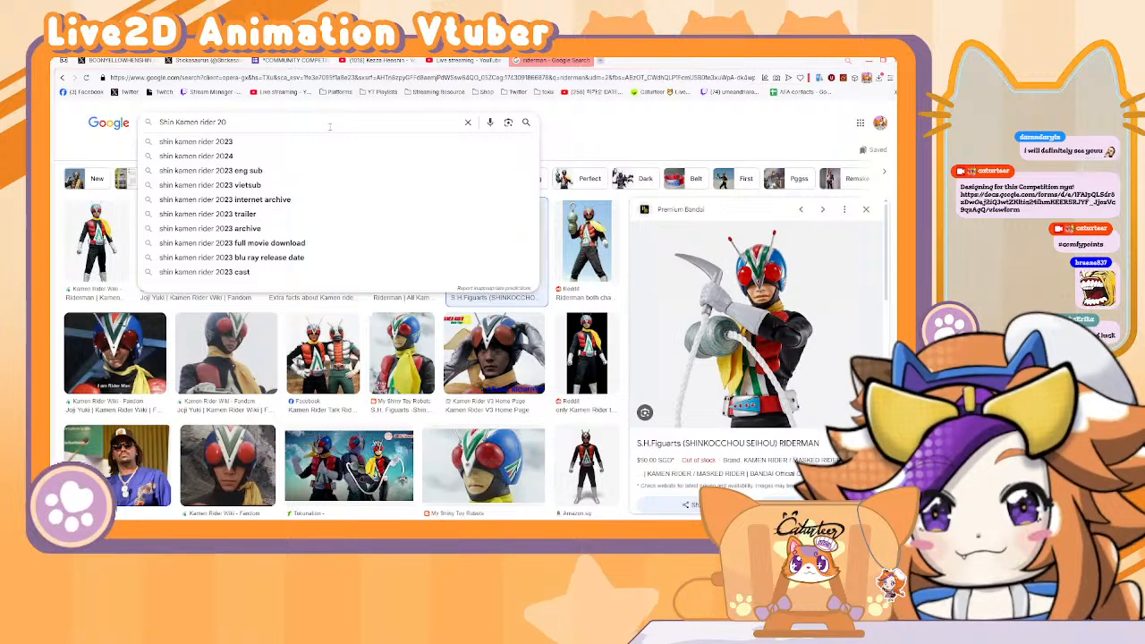
{"action": "key", "text": "BackSpace"}
{"action": "key", "text": "BackSpace"}
{"action": "key", "text": "BackSpace"}
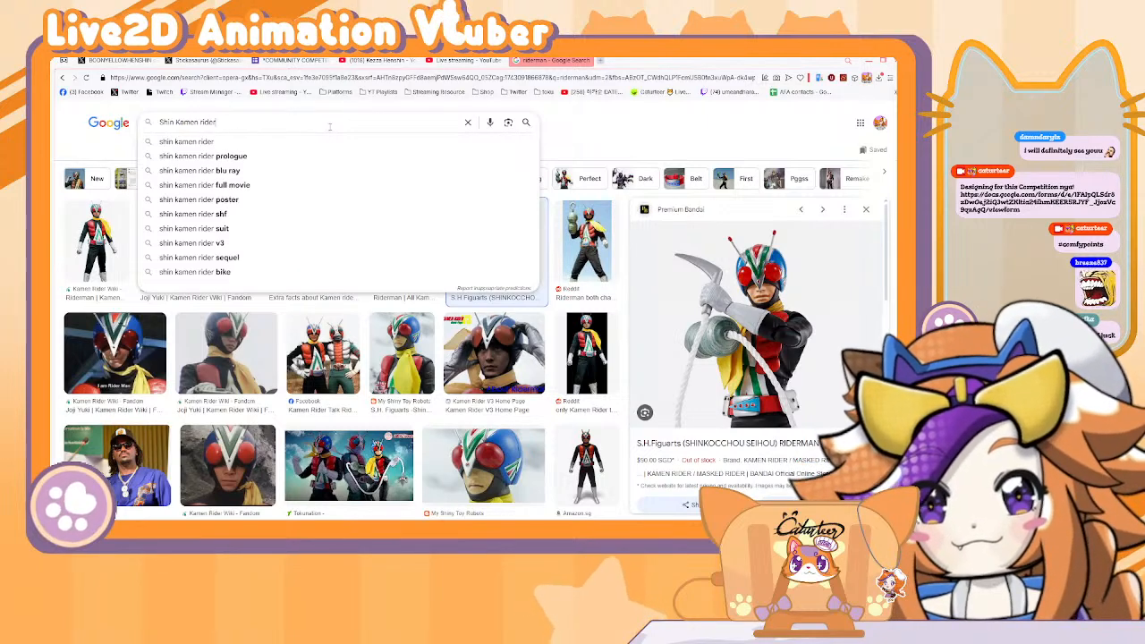
{"action": "type", "text": "200"}
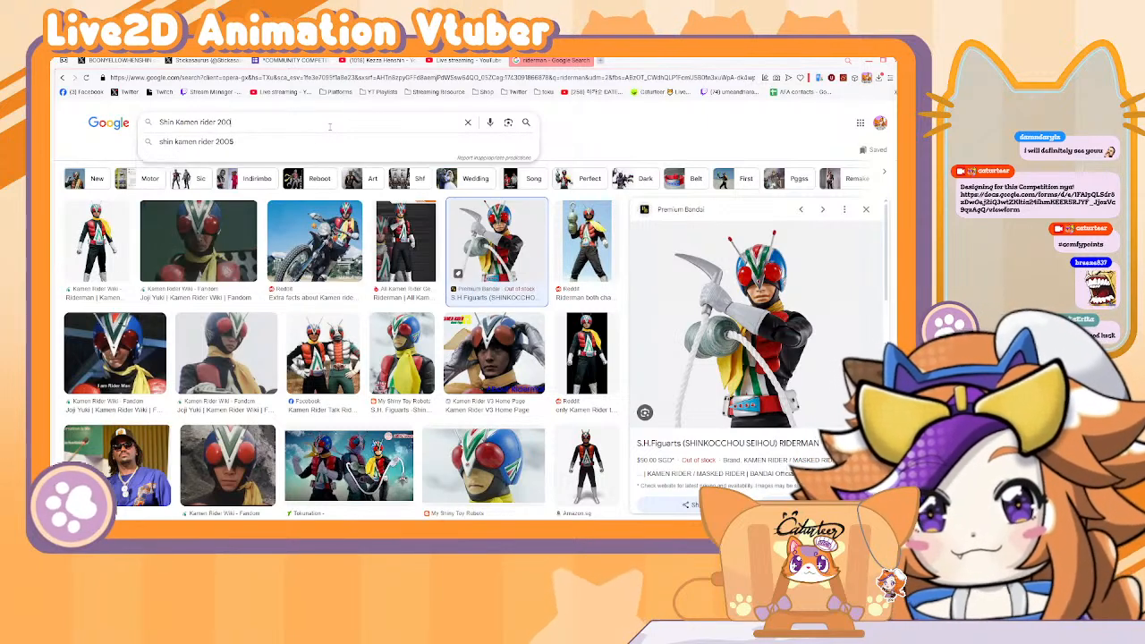
{"action": "key", "text": "Down"}
{"action": "key", "text": "Return"}
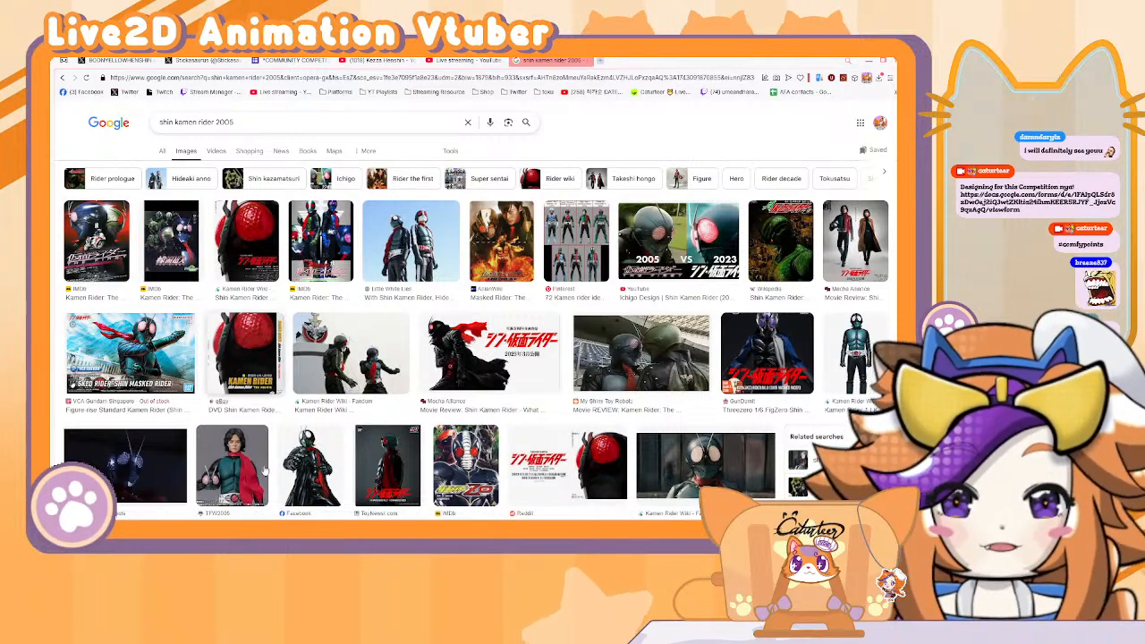
{"action": "left_click", "coordinate": [229, 460]}
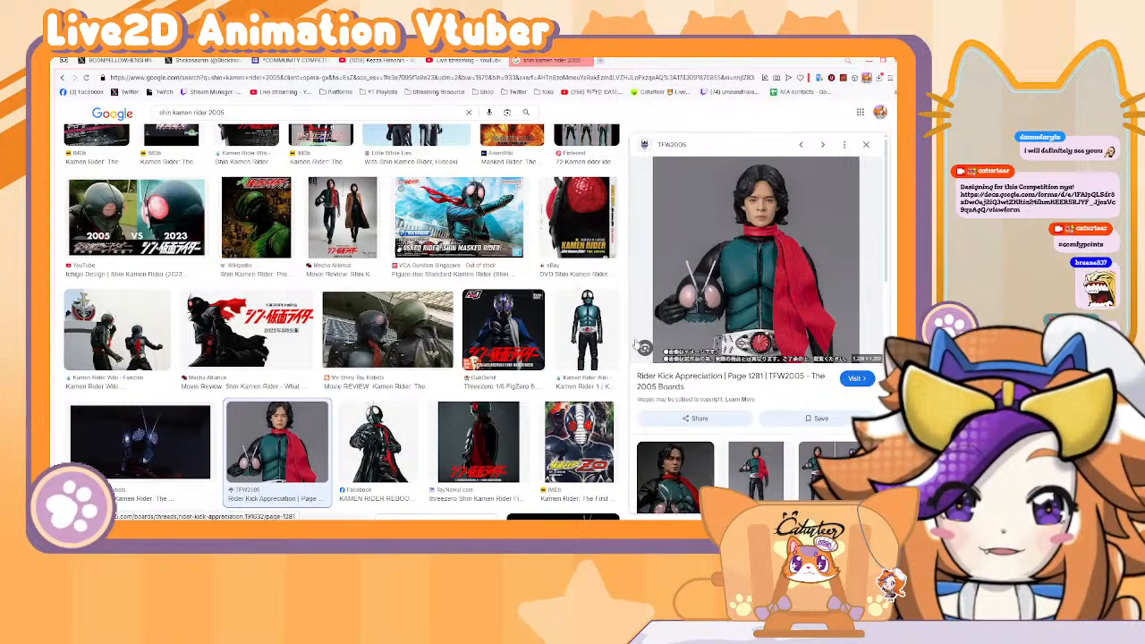
{"action": "scroll", "coordinate": [618, 353], "scroll_direction": "up", "scroll_amount": 2}
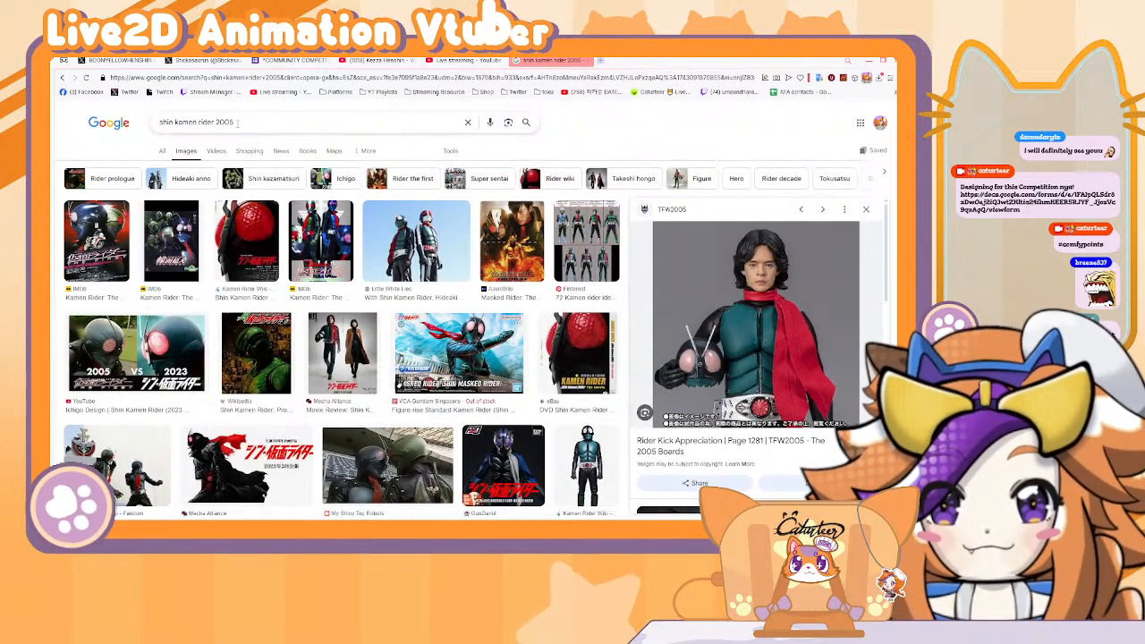
Replace the image search with "kamen rider the first helmet".
{"action": "left_click_drag", "start_coordinate": [237, 122], "coordinate": [135, 147]}
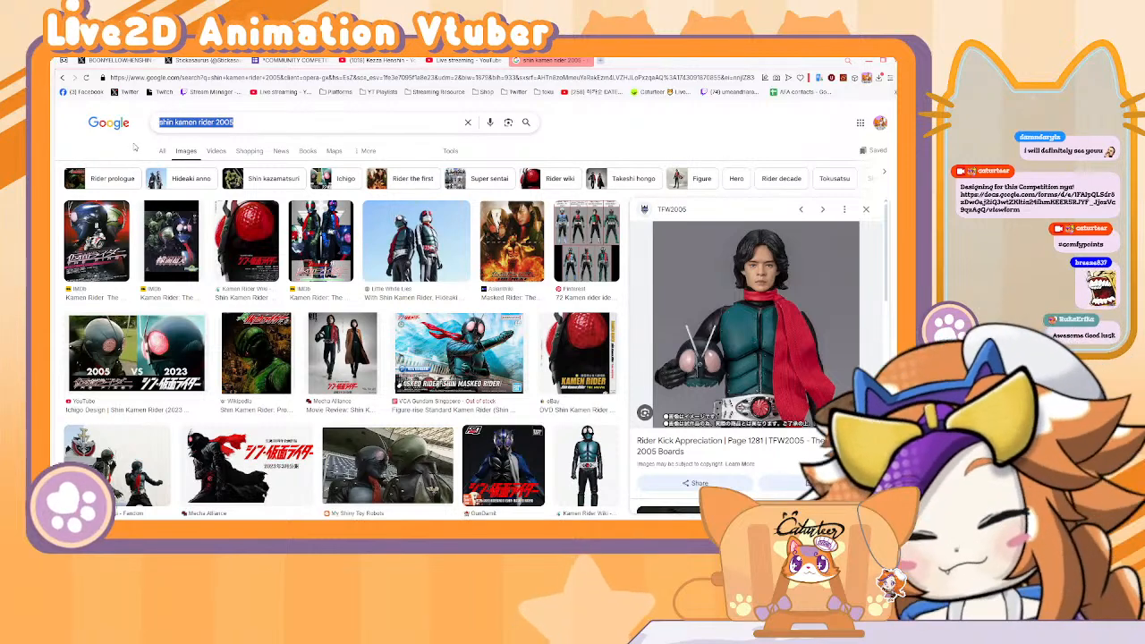
{"action": "type", "text": "kamen rider the"}
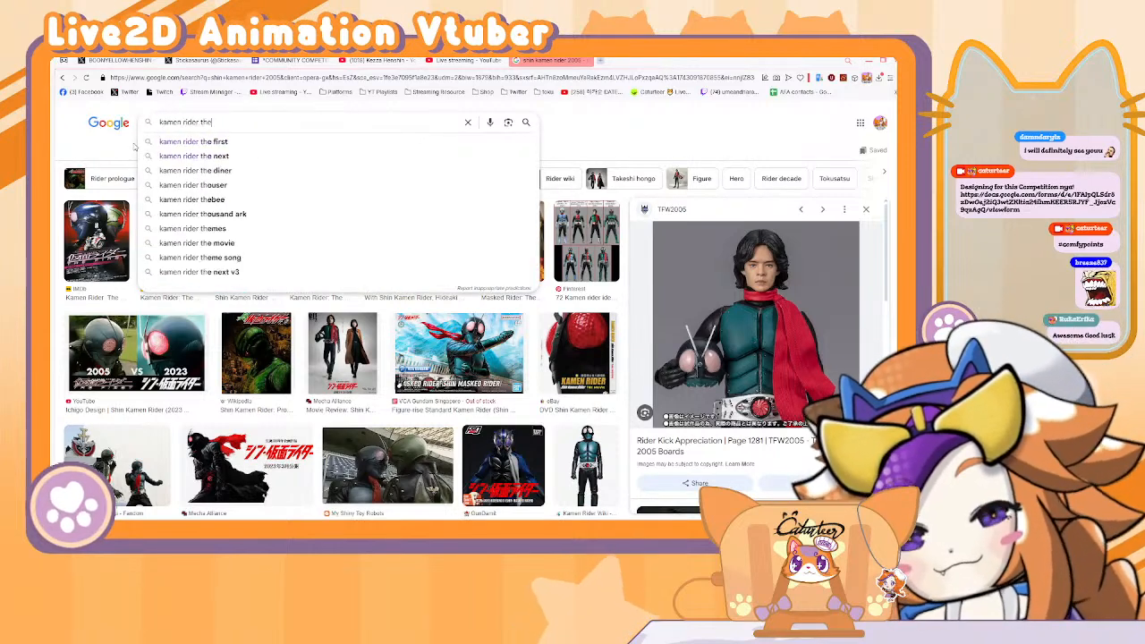
{"action": "type", "text": " first helm"}
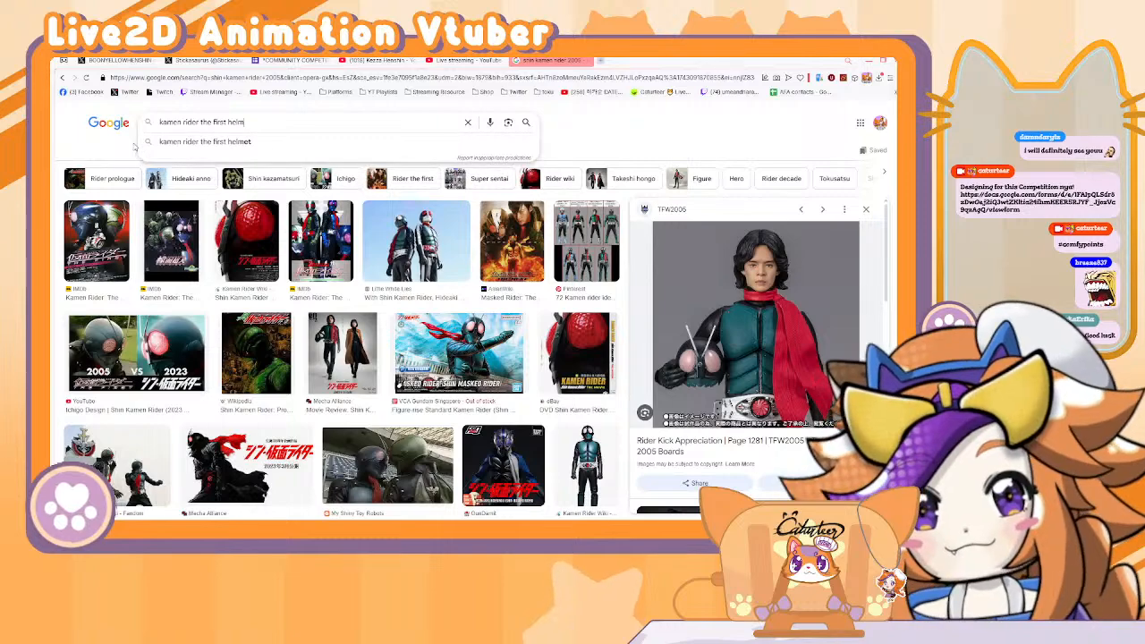
{"action": "type", "text": "et"}
{"action": "key", "text": "Return"}
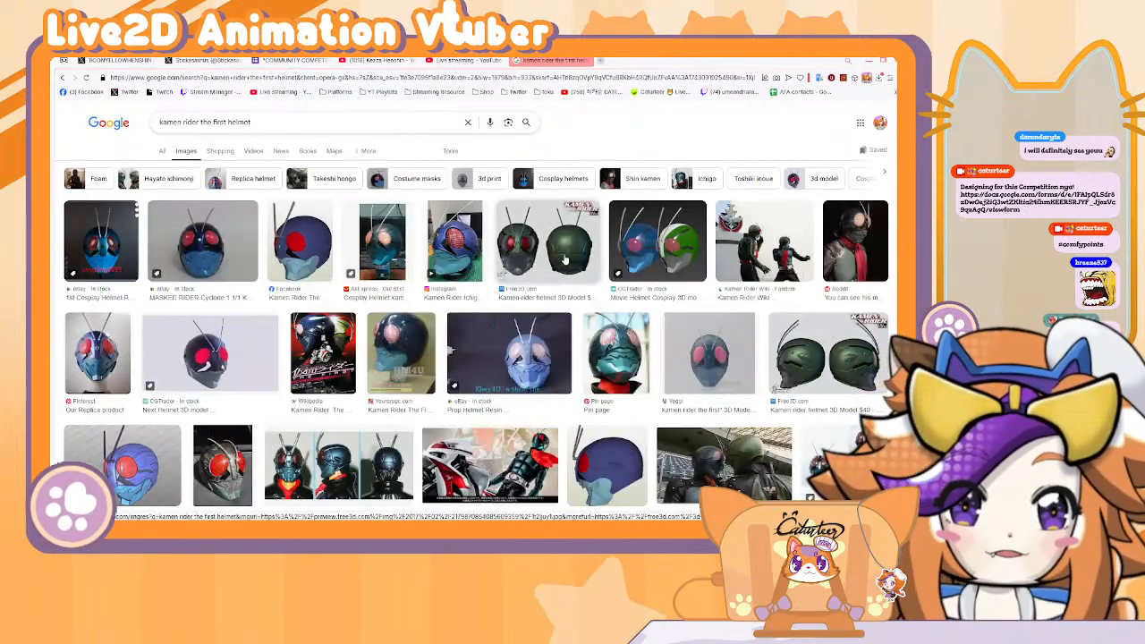
Look through the Kamen Rider The First helmet images for mask shapes and styling ideas.
{"action": "scroll", "coordinate": [566, 259], "scroll_direction": "down", "scroll_amount": 5}
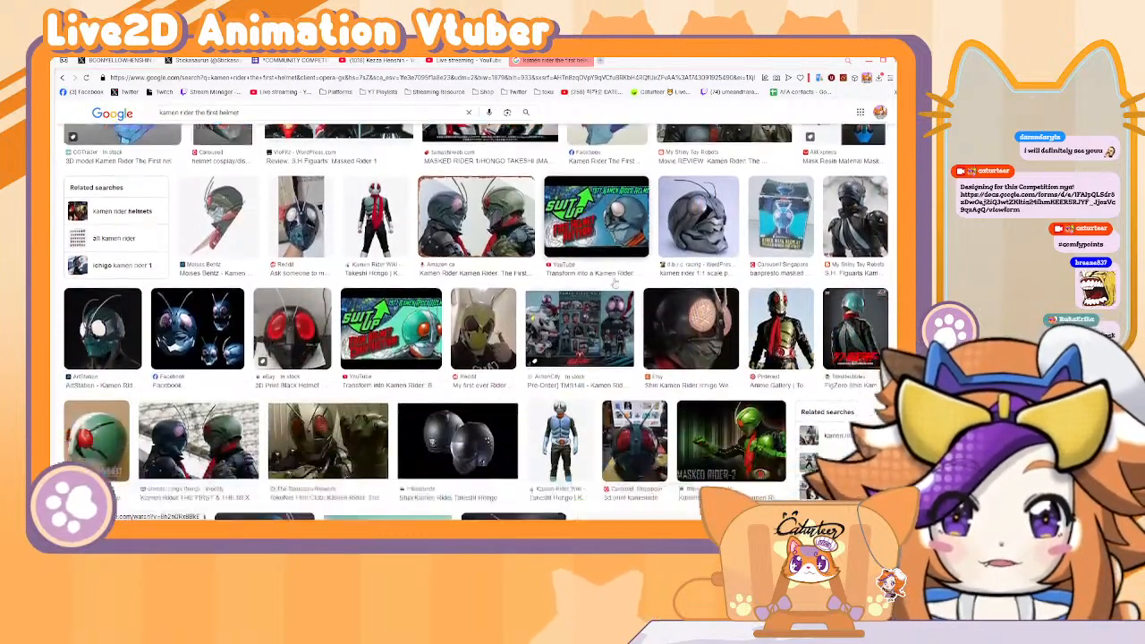
{"action": "scroll", "coordinate": [614, 283], "scroll_direction": "down", "scroll_amount": 1}
{"action": "scroll", "coordinate": [615, 284], "scroll_direction": "down", "scroll_amount": 1}
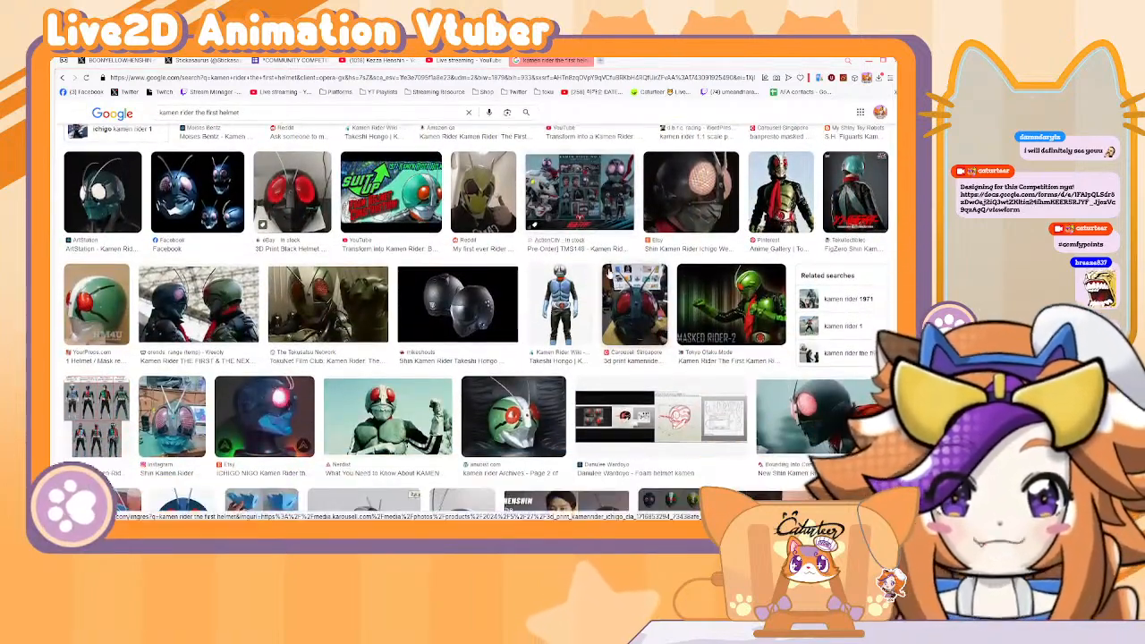
{"action": "scroll", "coordinate": [608, 272], "scroll_direction": "down", "scroll_amount": 3}
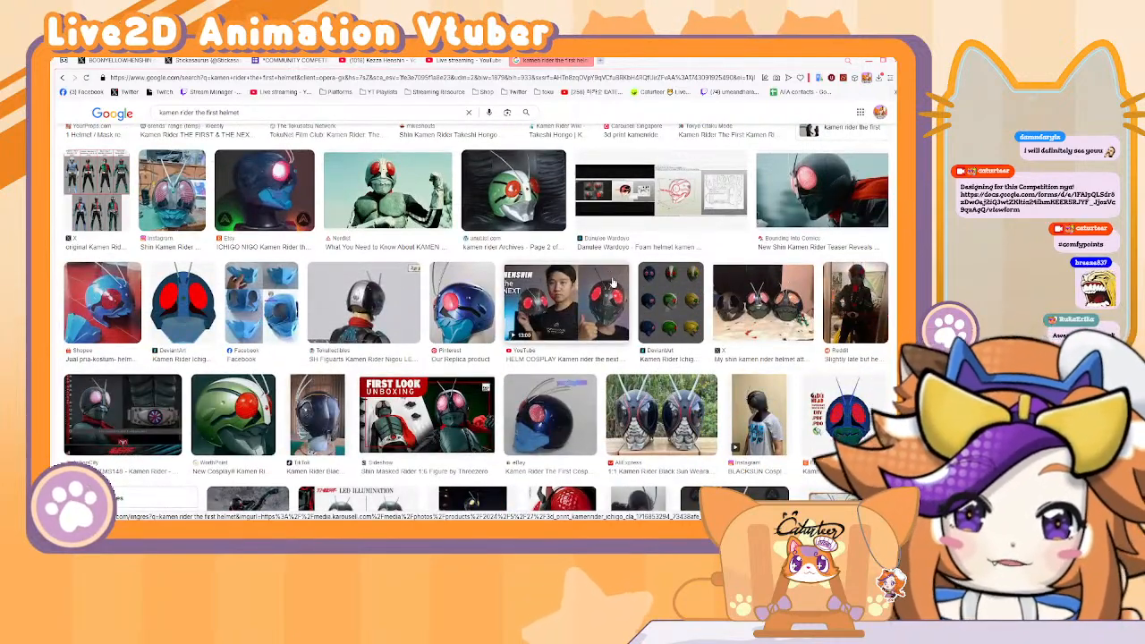
{"action": "scroll", "coordinate": [613, 282], "scroll_direction": "down", "scroll_amount": 2}
{"action": "scroll", "coordinate": [661, 384], "scroll_direction": "down", "scroll_amount": 2}
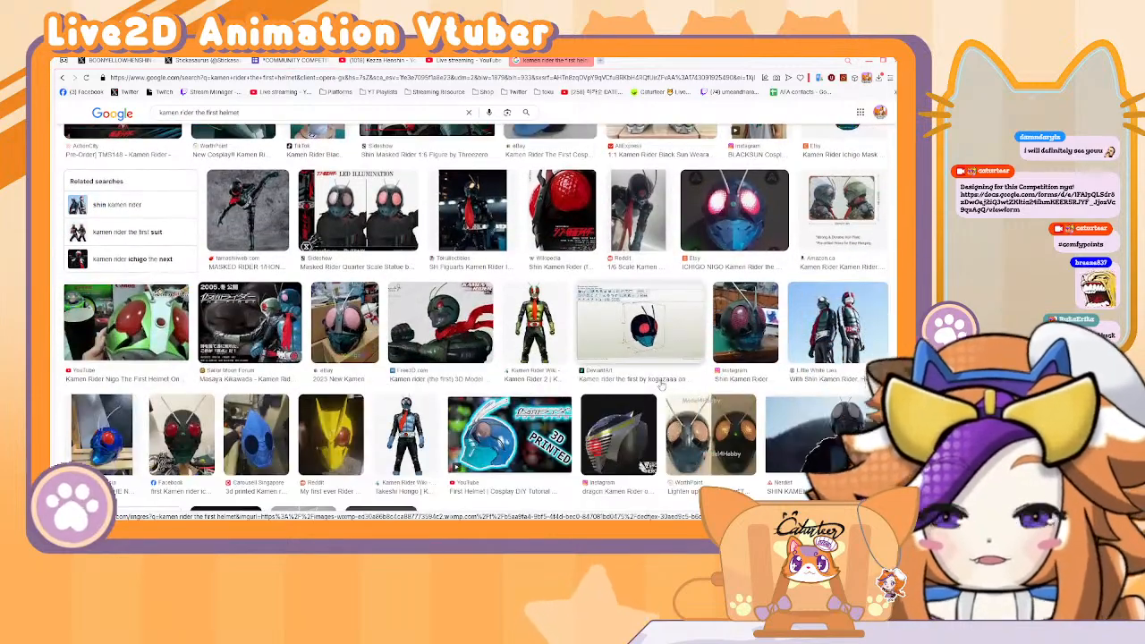
{"action": "scroll", "coordinate": [661, 385], "scroll_direction": "down", "scroll_amount": 3}
{"action": "scroll", "coordinate": [661, 384], "scroll_direction": "down", "scroll_amount": 1}
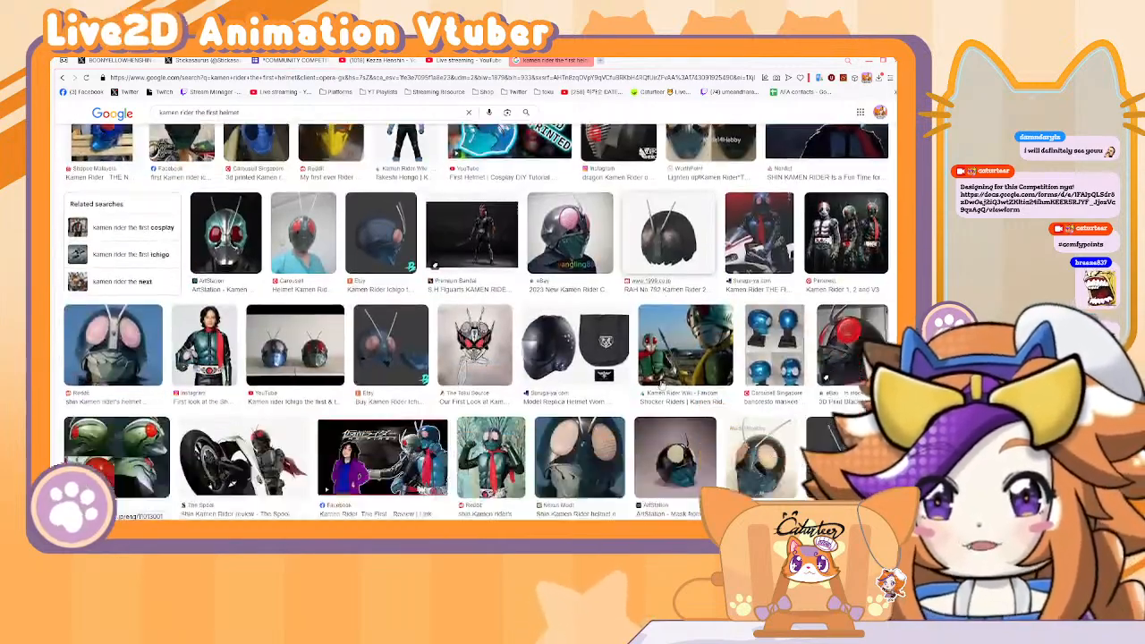
{"action": "scroll", "coordinate": [662, 383], "scroll_direction": "down", "scroll_amount": 2}
{"action": "scroll", "coordinate": [658, 382], "scroll_direction": "down", "scroll_amount": 2}
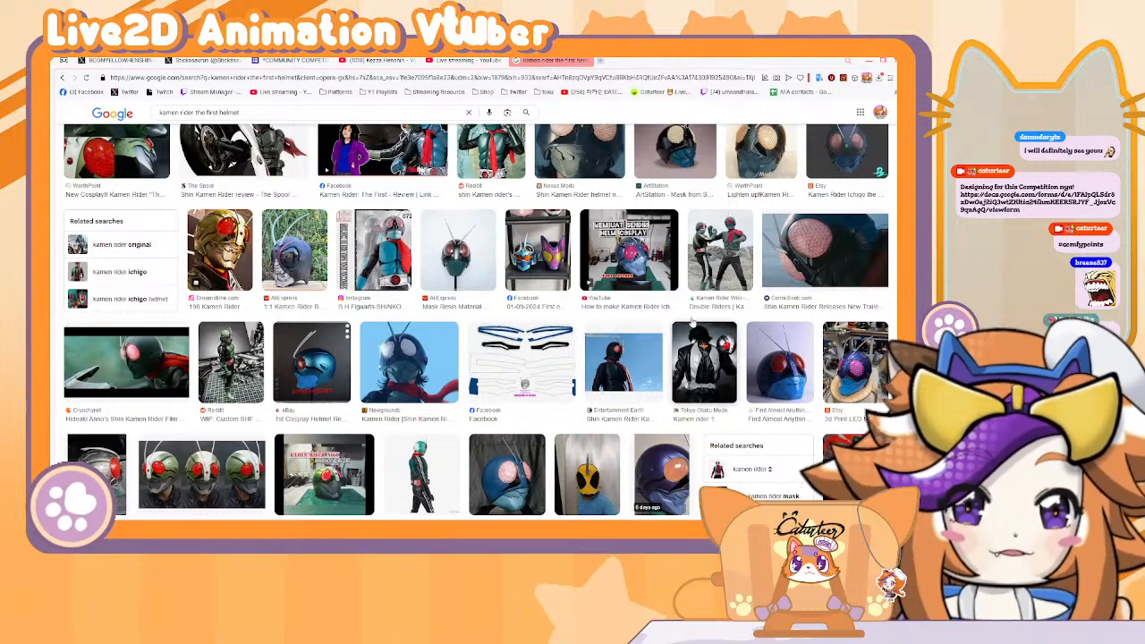
Switch to Clip Studio Paint and lasso the woman's face and hair below the helmet in the yellow-jacket photo.
{"action": "left_click", "coordinate": [869, 61]}
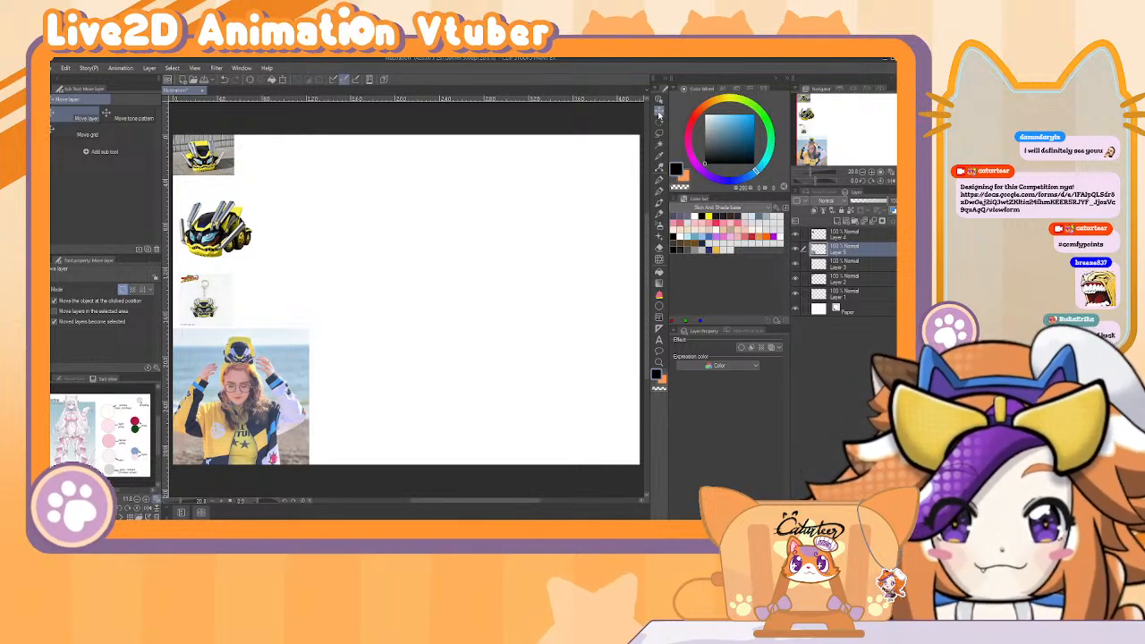
{"action": "left_click", "coordinate": [872, 172]}
{"action": "left_click", "coordinate": [872, 173]}
{"action": "left_click", "coordinate": [872, 172]}
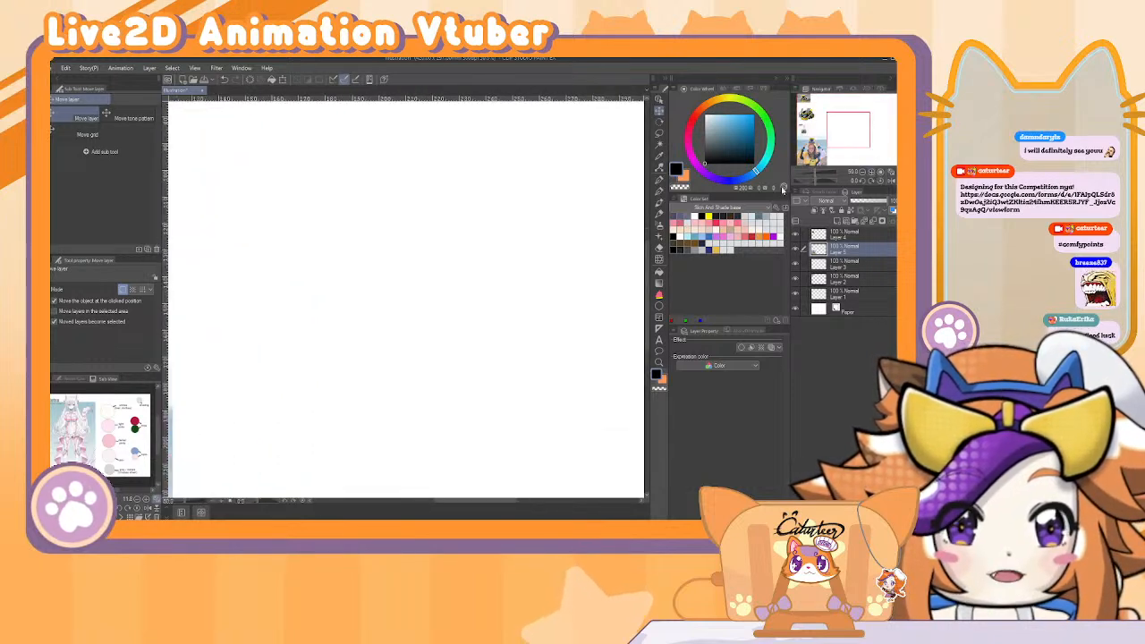
{"action": "left_click_drag", "start_coordinate": [416, 372], "coordinate": [569, 277]}
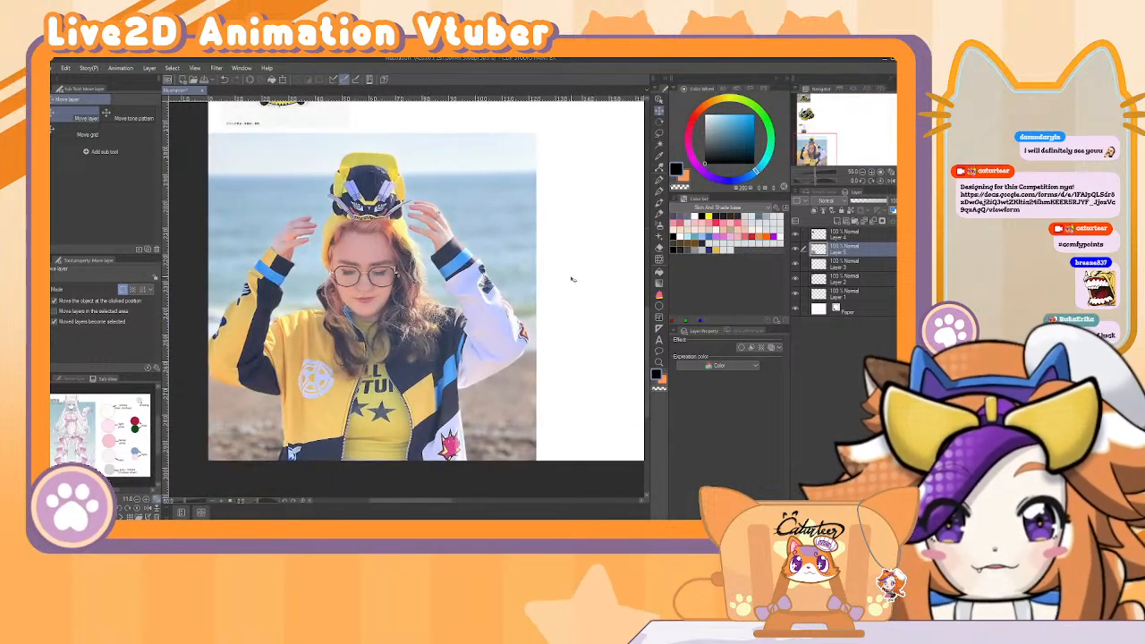
{"action": "left_click", "coordinate": [659, 135]}
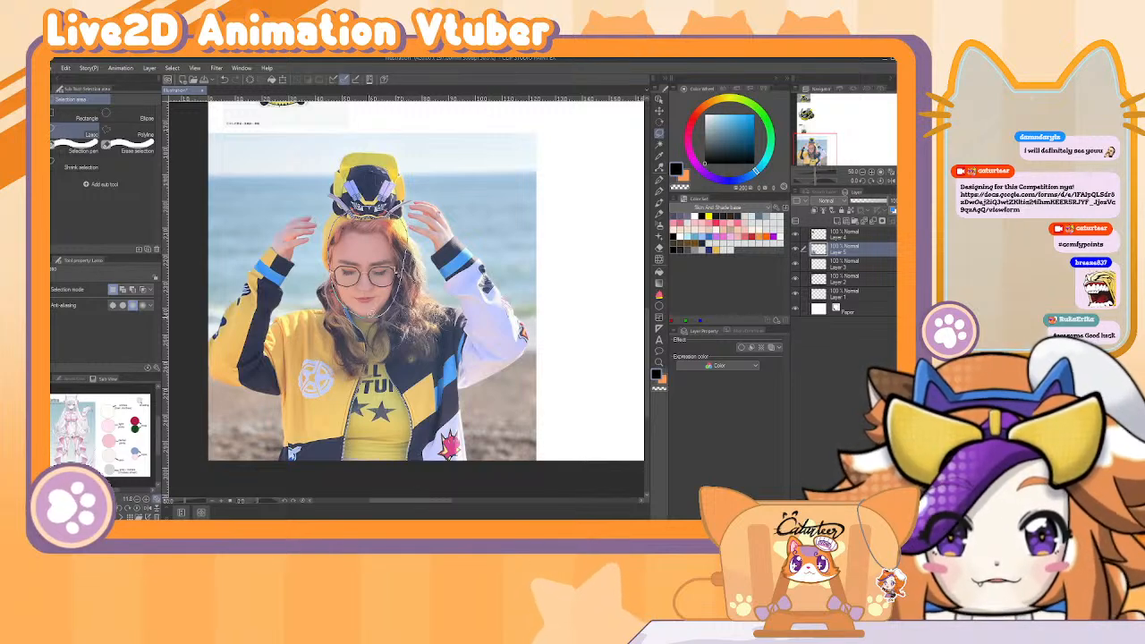
{"action": "left_click_drag", "start_coordinate": [372, 313], "coordinate": [358, 315]}
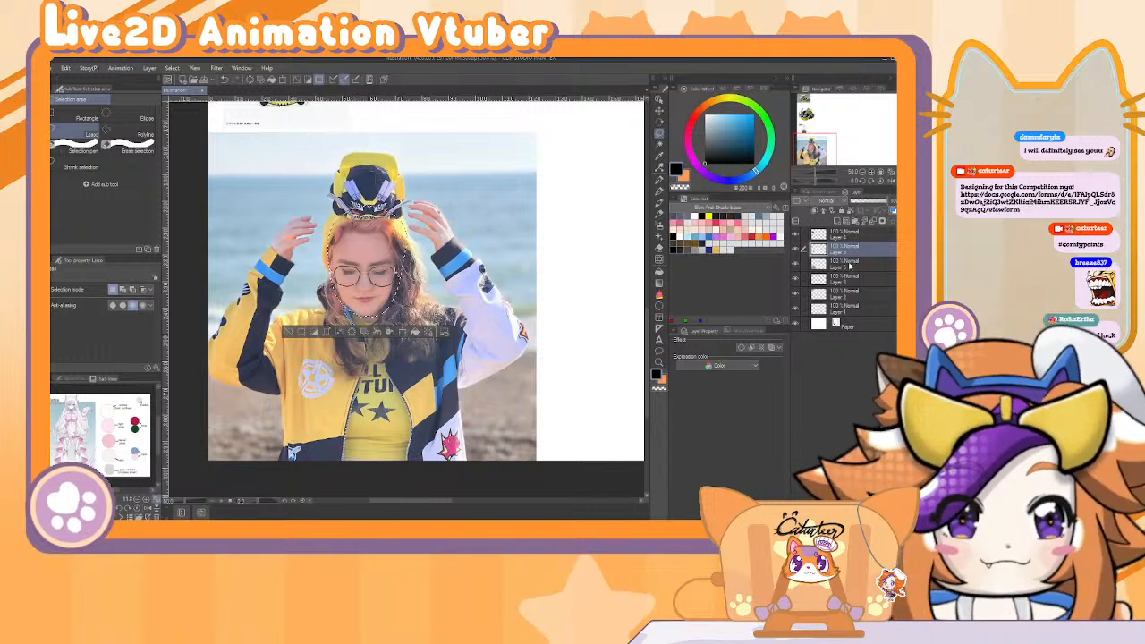
Copy the lassoed head onto its own layer and hide the original photo layer, leaving the photo undeleted.
{"action": "key", "text": "ctrl+c"}
{"action": "key", "text": "ctrl+v"}
{"action": "left_click", "coordinate": [890, 223]}
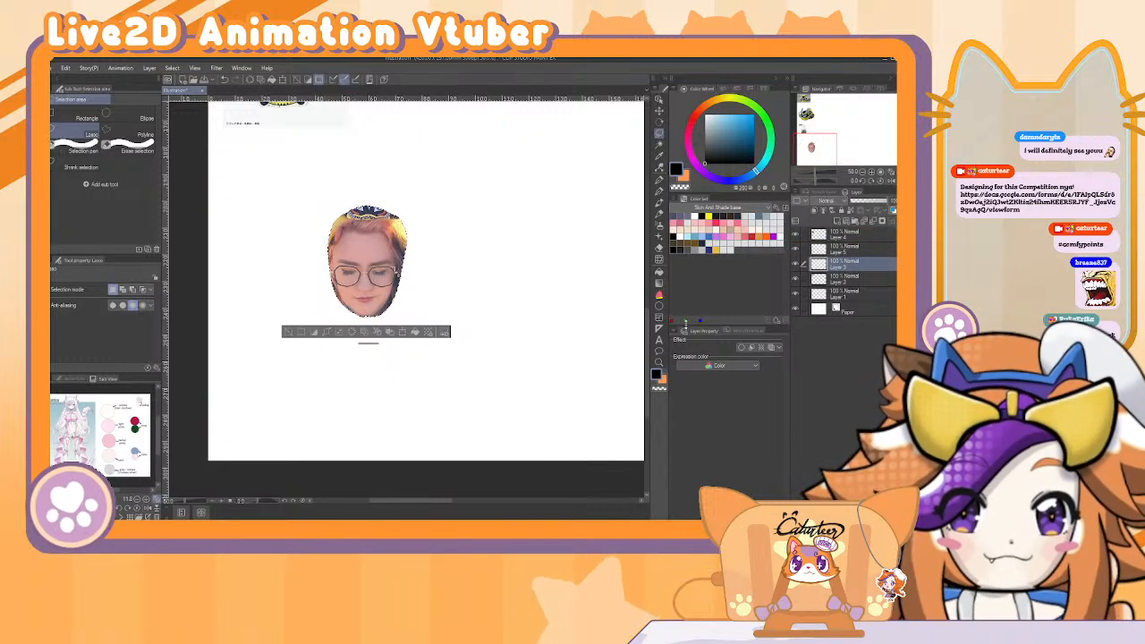
{"action": "left_click", "coordinate": [797, 266]}
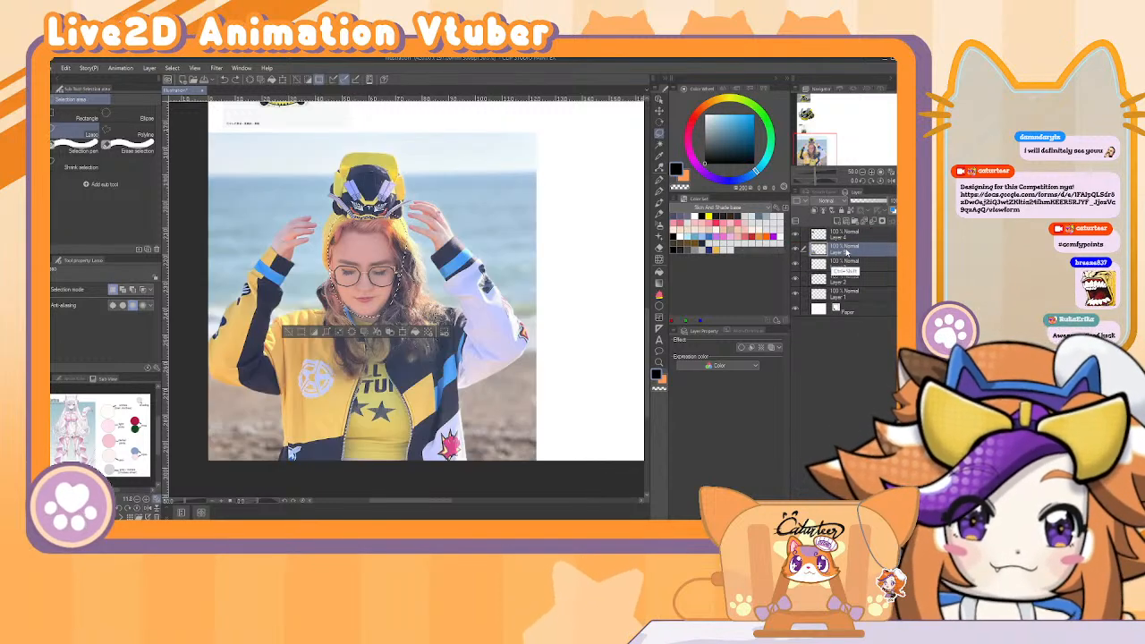
{"action": "key", "text": "ctrl+z"}
{"action": "left_click", "coordinate": [796, 265]}
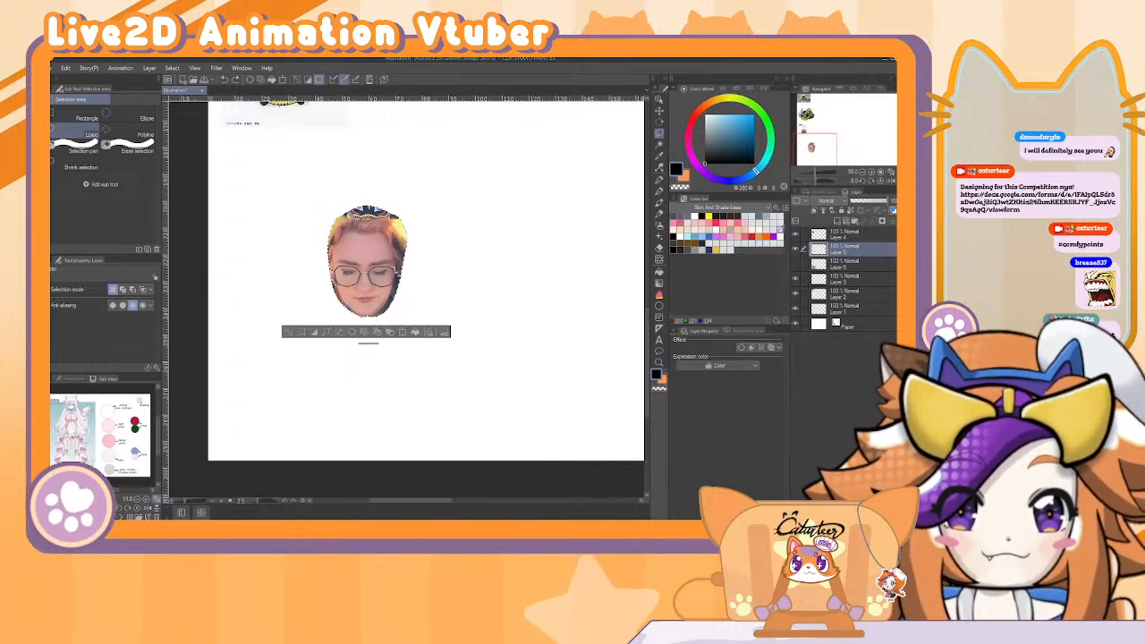
Deselect the head cutout, move it away from the references and centre it horizontally on the canvas.
{"action": "key", "text": "ctrl+d"}
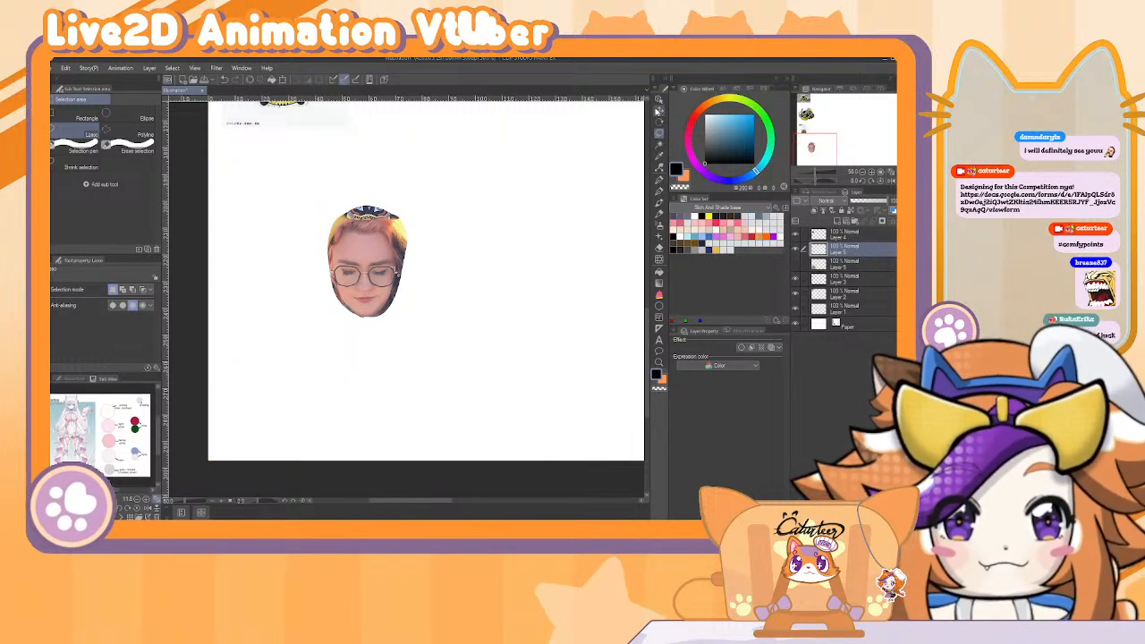
{"action": "left_click", "coordinate": [659, 100]}
{"action": "left_click_drag", "start_coordinate": [367, 261], "coordinate": [490, 196]}
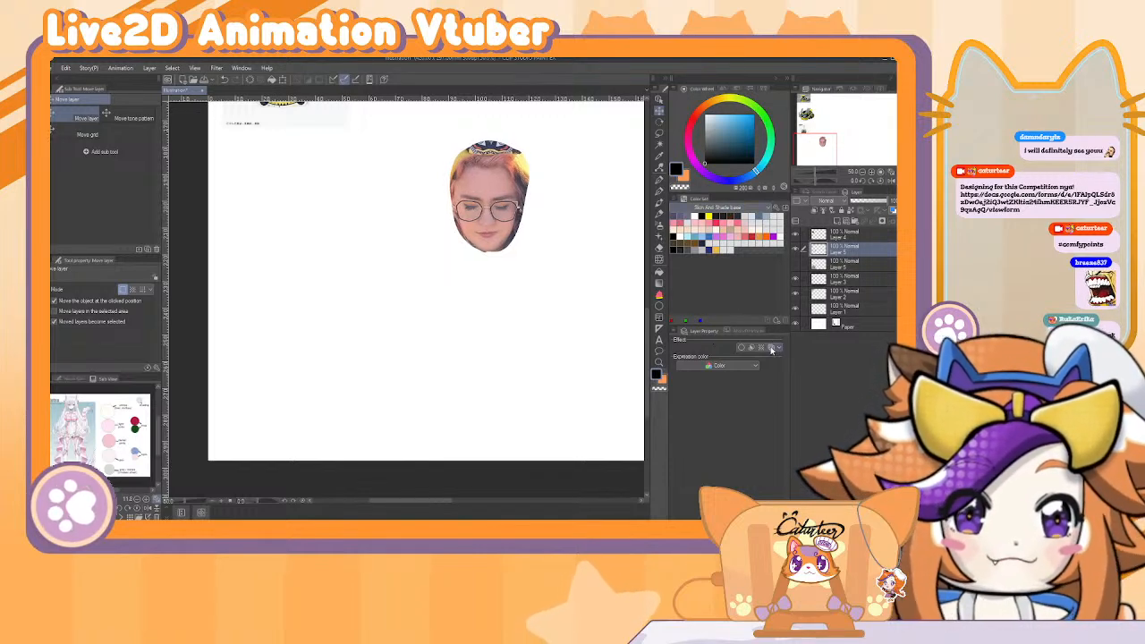
{"action": "left_click", "coordinate": [750, 332]}
{"action": "left_click", "coordinate": [699, 370]}
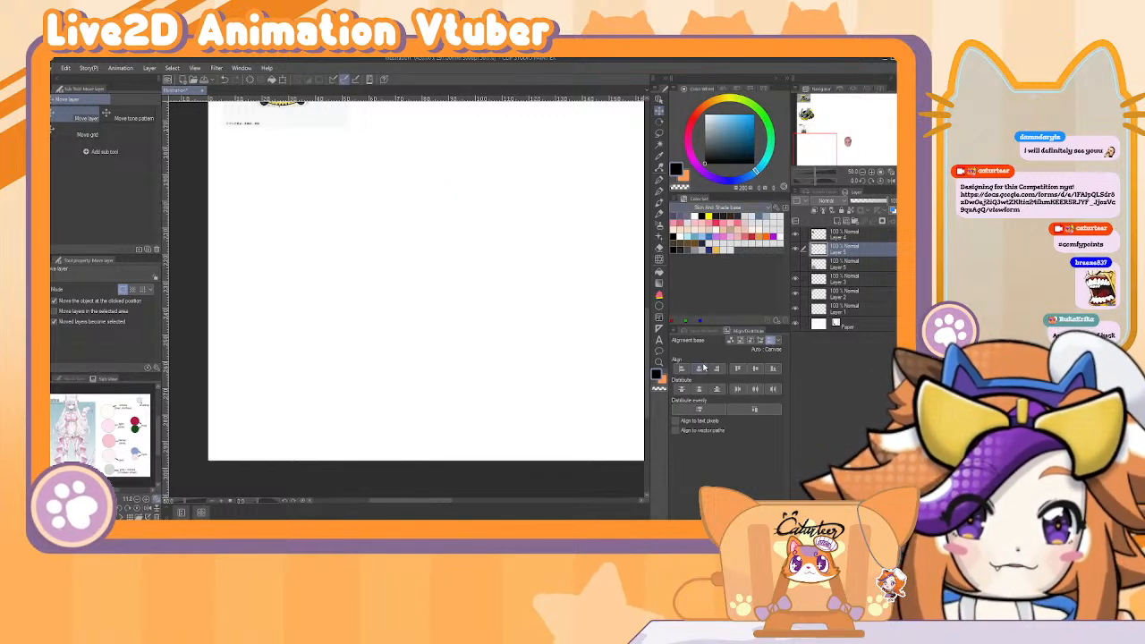
Enlarge the head cutout proportionally and move it into the upper middle of the canvas.
{"action": "left_click_drag", "start_coordinate": [520, 304], "coordinate": [346, 497]}
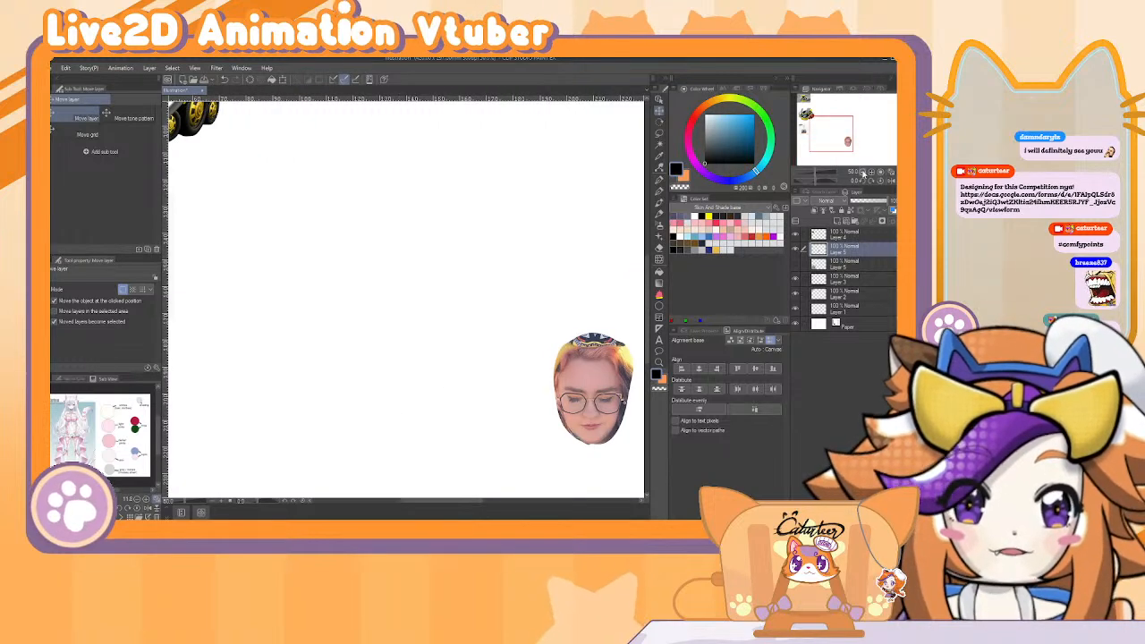
{"action": "left_click", "coordinate": [864, 173]}
{"action": "left_click", "coordinate": [864, 172]}
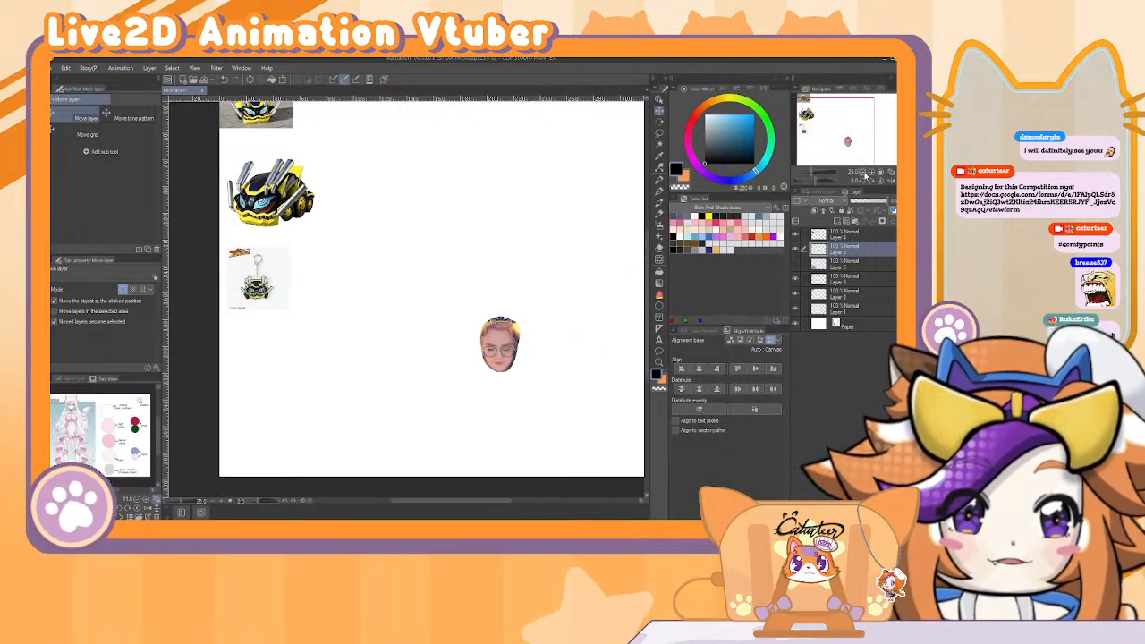
{"action": "left_click", "coordinate": [864, 172]}
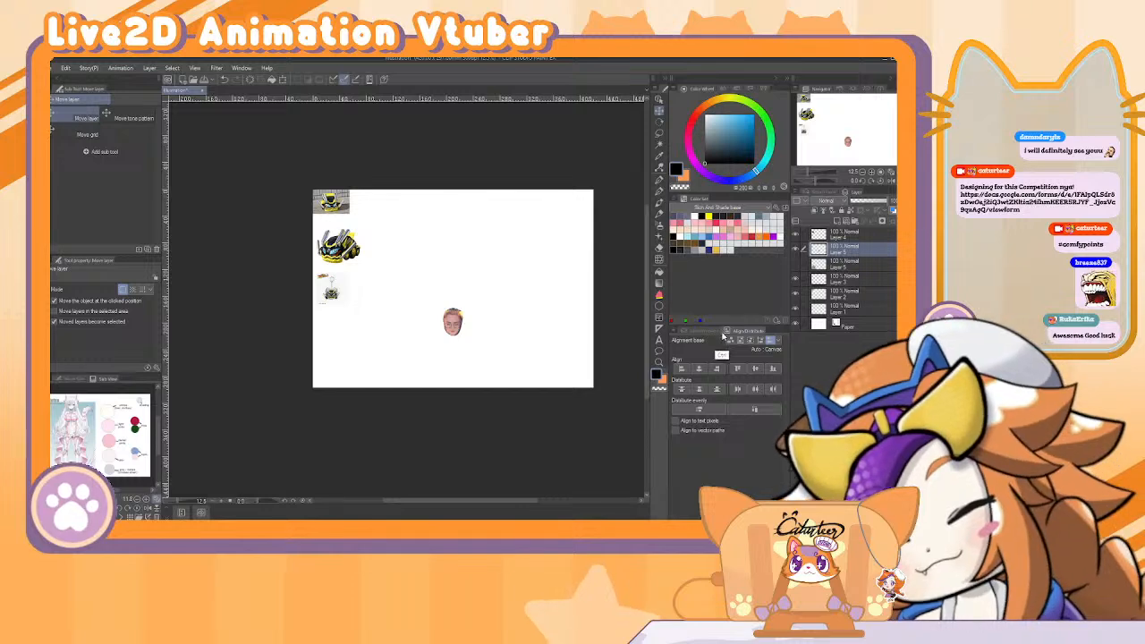
{"action": "key", "text": "ctrl+t"}
{"action": "left_click_drag", "start_coordinate": [456, 323], "coordinate": [485, 264]}
{"action": "key", "text": "Return"}
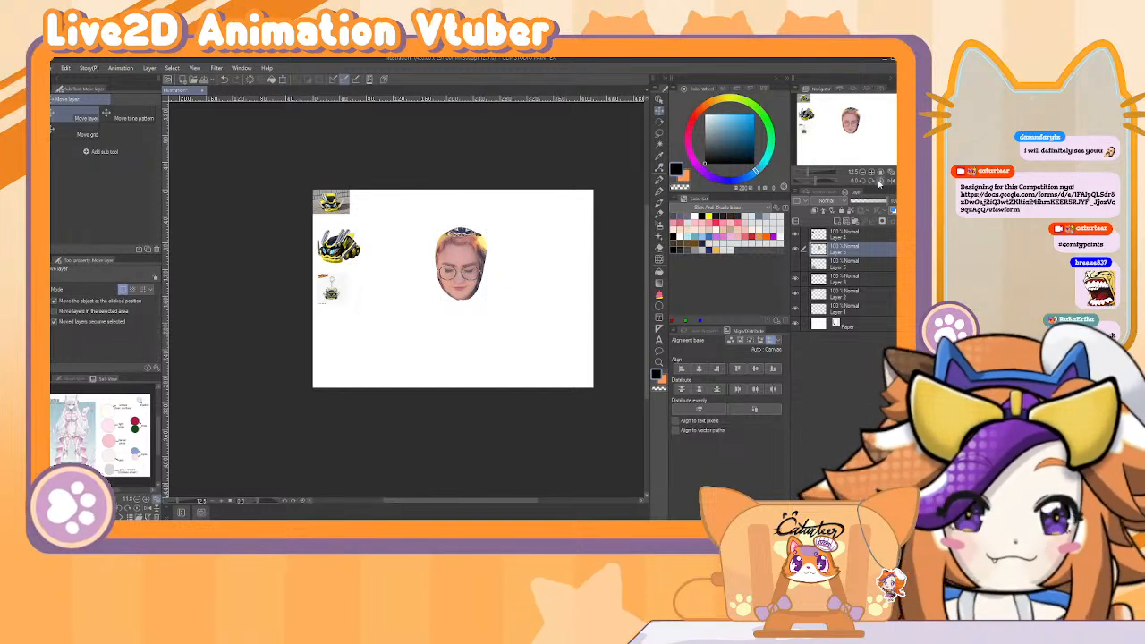
Erase the leftover background fringe along the cheeks and jaw of the head cutout with the Vector Hard eraser, undoing a stray stroke.
{"action": "left_click", "coordinate": [872, 172]}
{"action": "scroll", "coordinate": [573, 253], "scroll_direction": "up", "scroll_amount": 2}
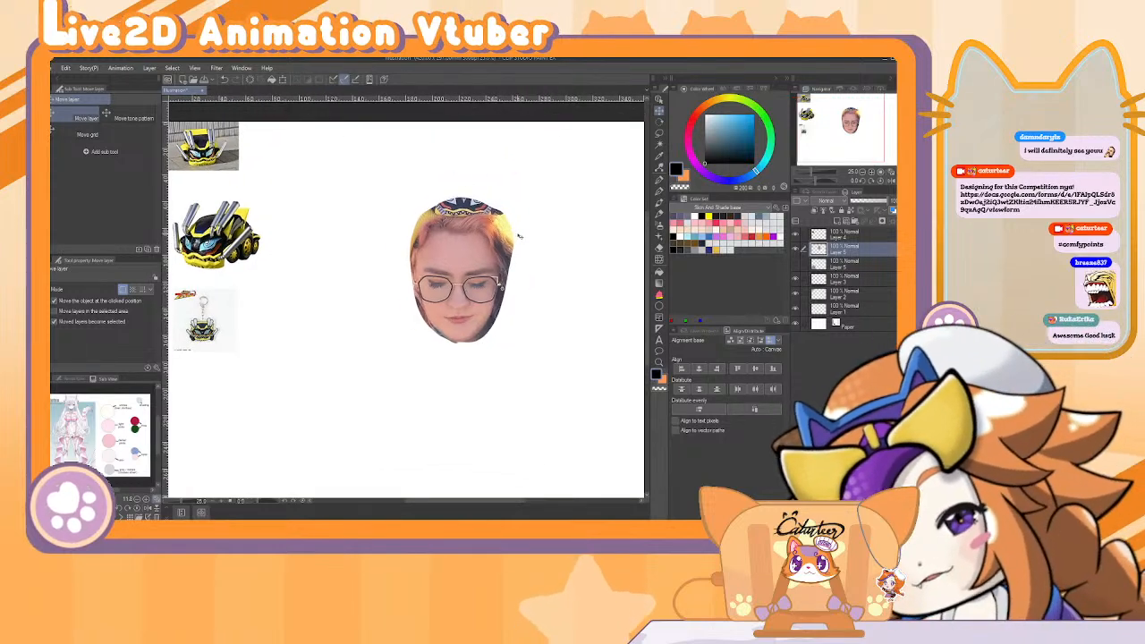
{"action": "key", "text": "e"}
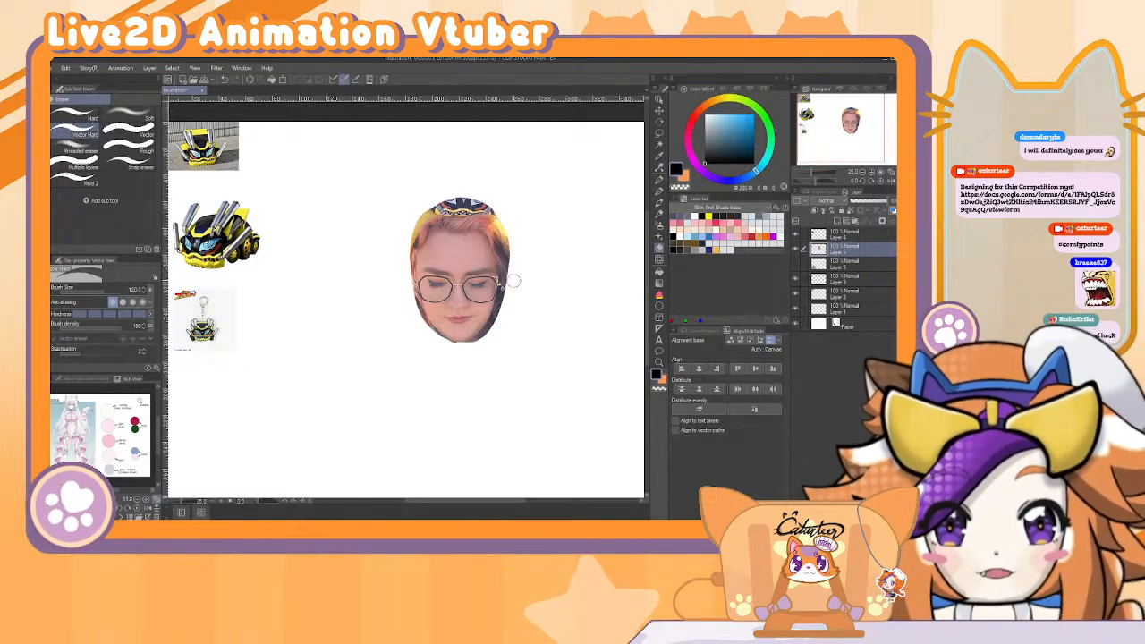
{"action": "left_click_drag", "start_coordinate": [512, 281], "coordinate": [514, 266]}
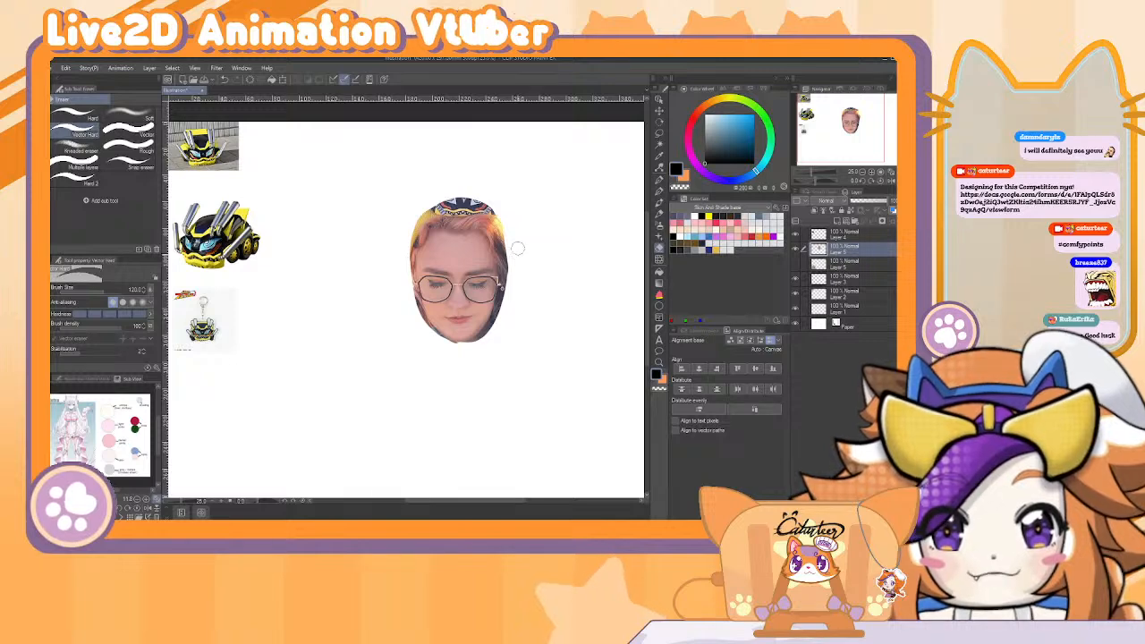
{"action": "key", "text": "ctrl+z"}
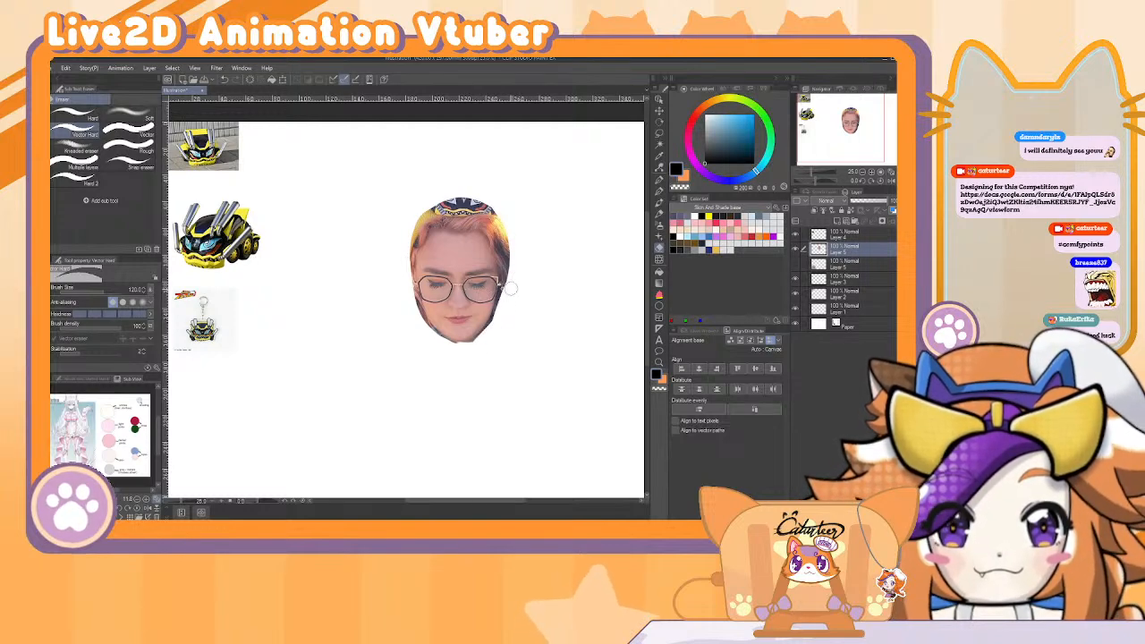
{"action": "mouse_move", "coordinate": [402, 272]}
{"action": "left_mouse_down"}
{"action": "mouse_move", "coordinate": [430, 335]}
{"action": "mouse_move", "coordinate": [462, 350]}
{"action": "left_mouse_up"}
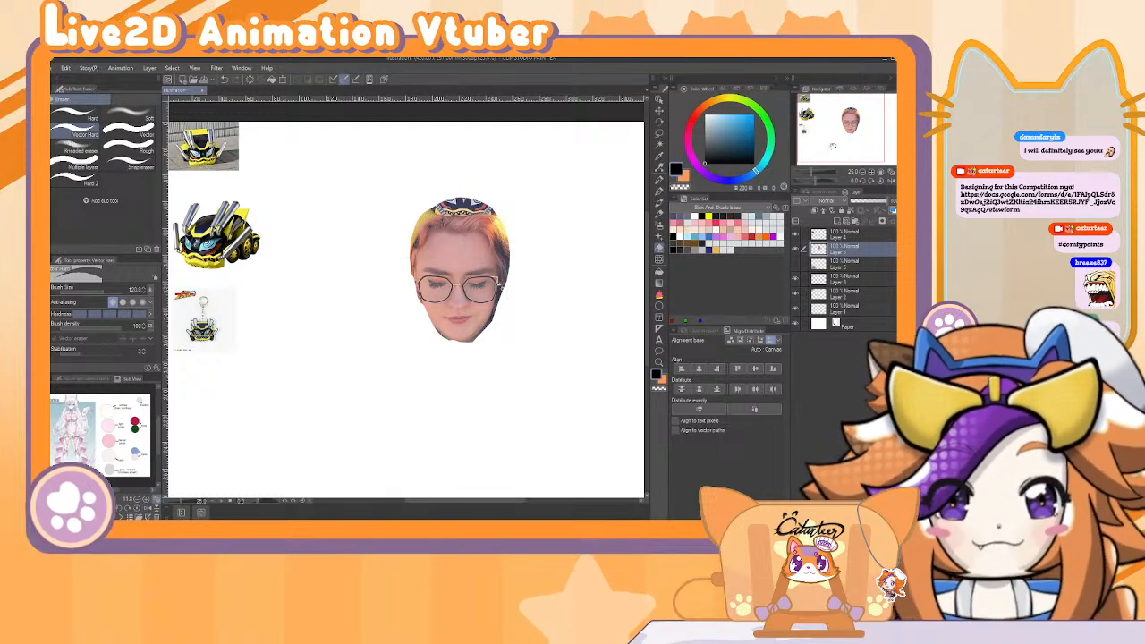
{"action": "left_click", "coordinate": [855, 178]}
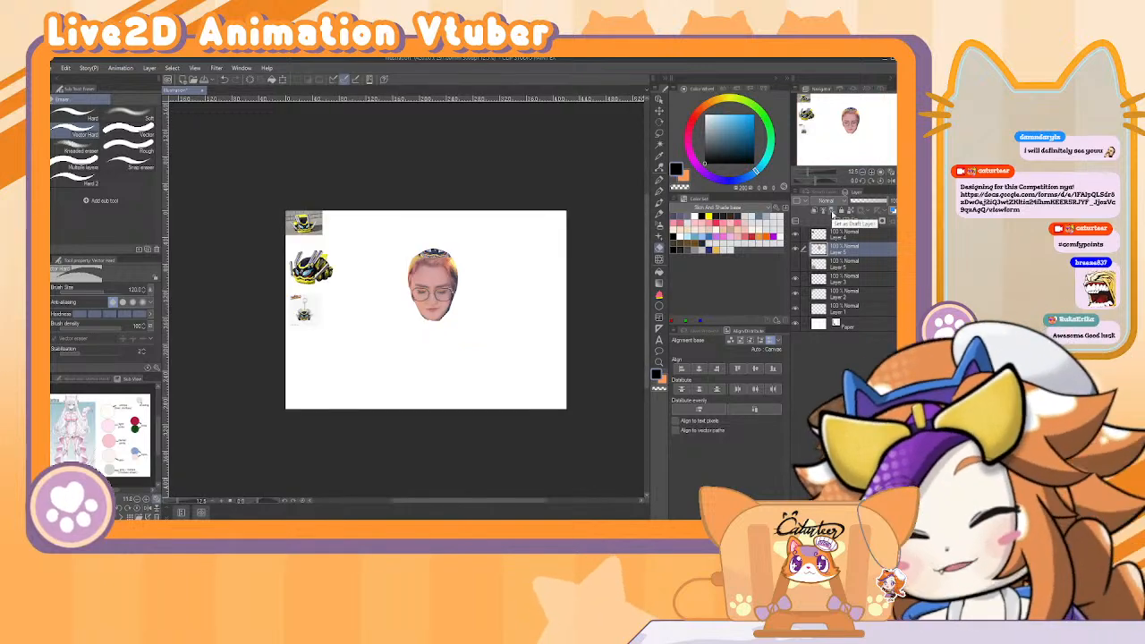
{"action": "key", "text": "ctrl+a"}
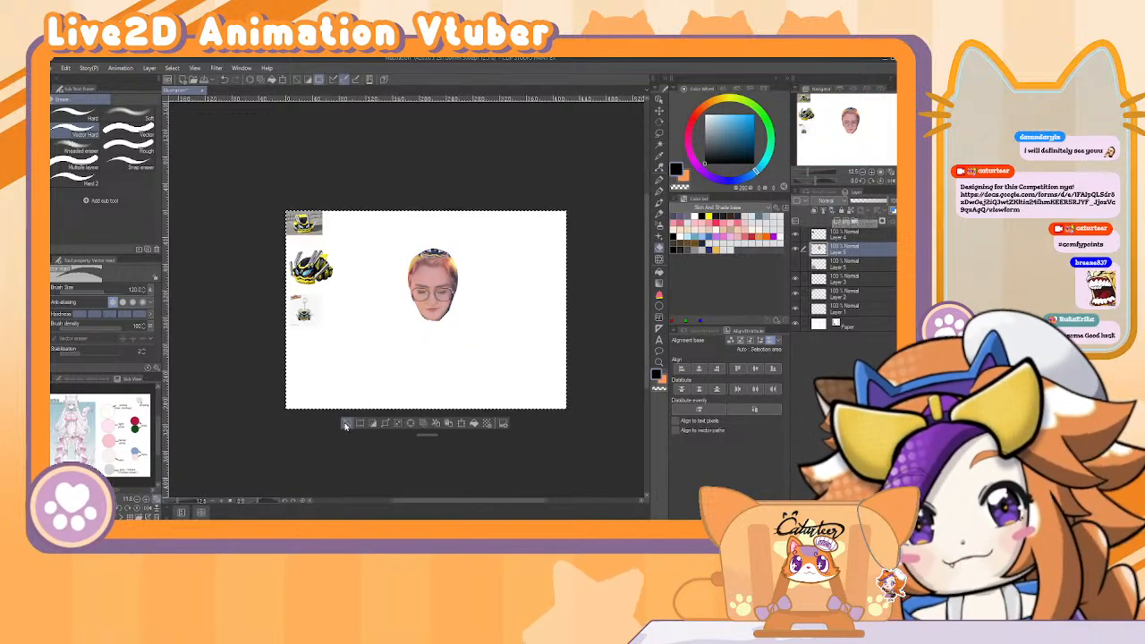
{"action": "left_click", "coordinate": [347, 422]}
{"action": "key", "text": "ctrl+t"}
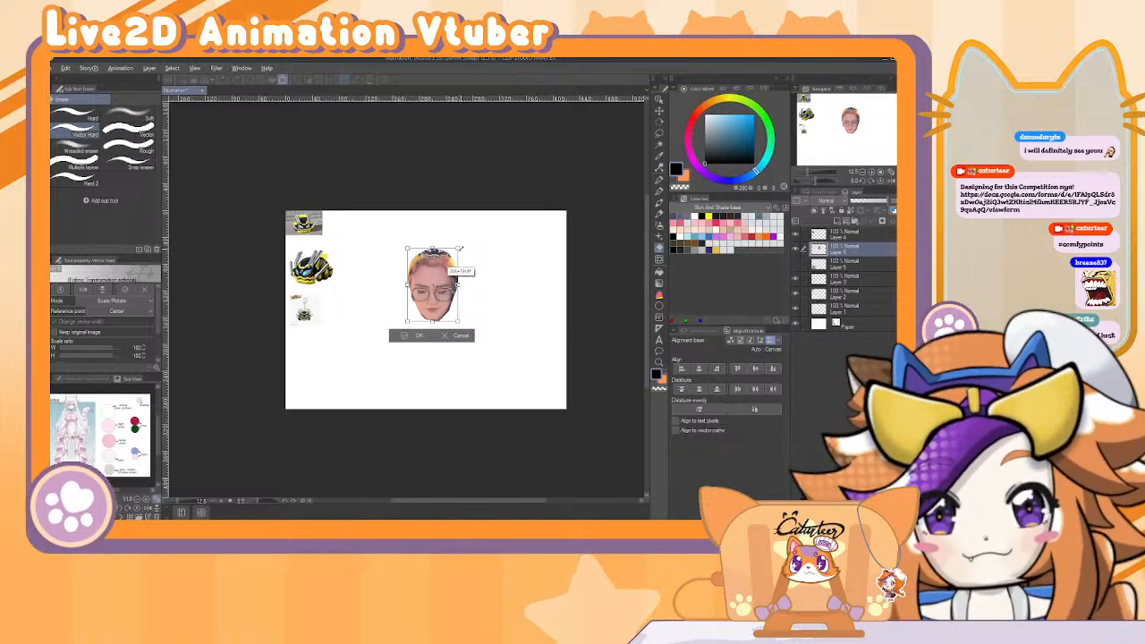
{"action": "mouse_move", "coordinate": [468, 244]}
{"action": "left_mouse_down"}
{"action": "mouse_move", "coordinate": [456, 247]}
{"action": "mouse_move", "coordinate": [464, 231]}
{"action": "left_mouse_up"}
{"action": "left_click", "coordinate": [467, 259]}
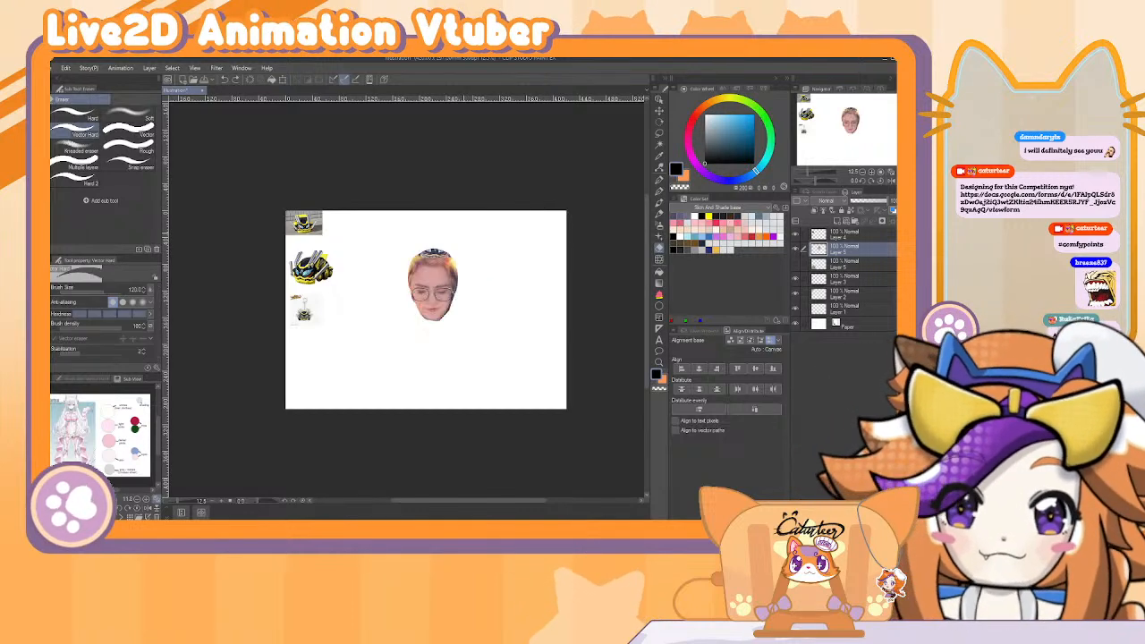
Scale the head cutout up proportionally around its centre to 132%.
{"action": "key", "text": "ctrl+t"}
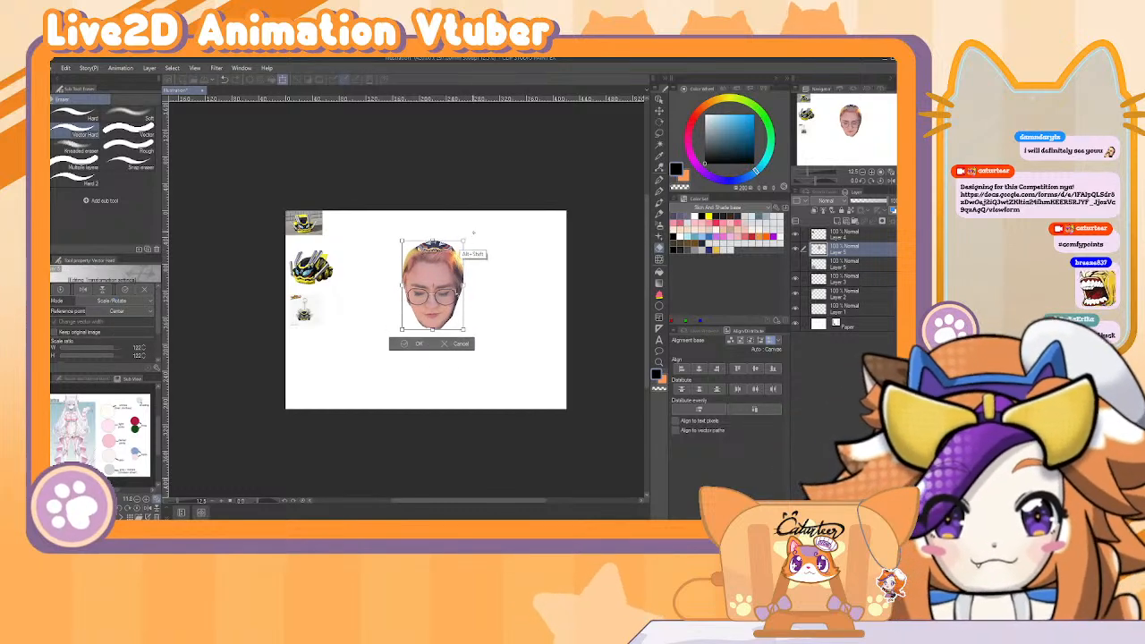
{"action": "left_click_drag", "start_coordinate": [465, 240], "coordinate": [469, 236]}
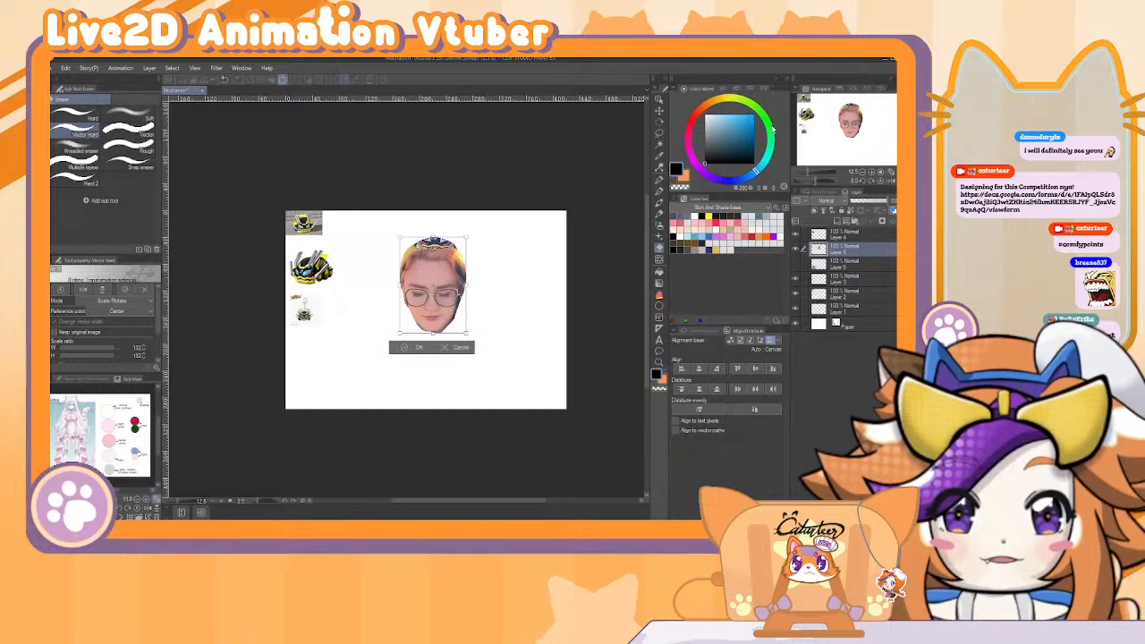
{"action": "key", "text": "Return"}
Move the head cutout down toward the vertical middle of the canvas, undoing the first move that shifted it sideways.
{"action": "left_click", "coordinate": [877, 173]}
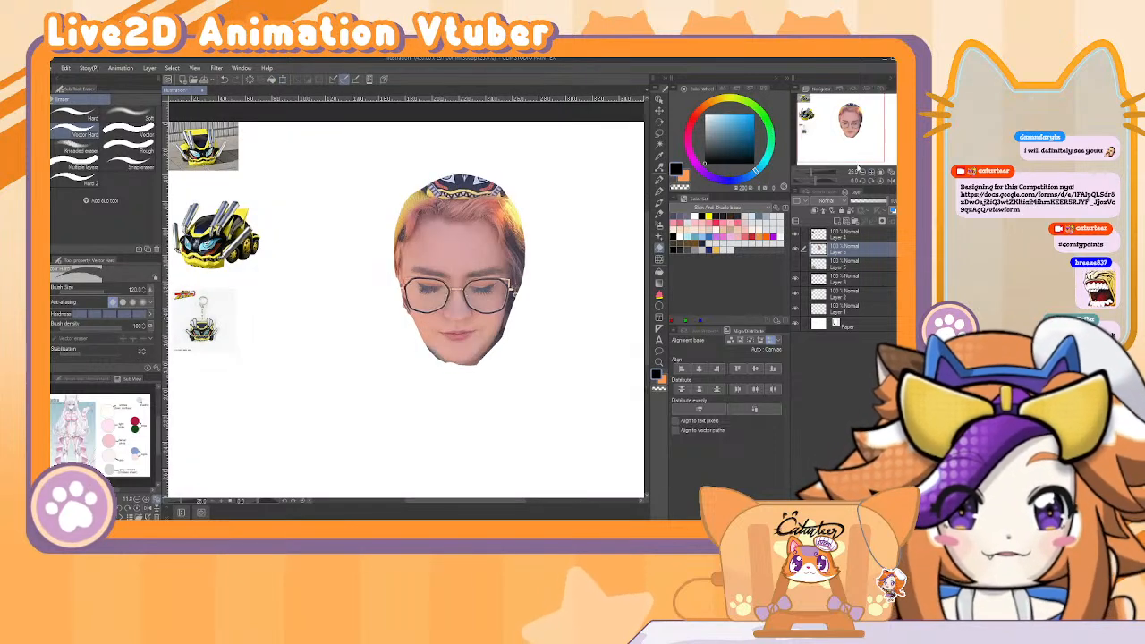
{"action": "left_click_drag", "start_coordinate": [540, 354], "coordinate": [498, 309]}
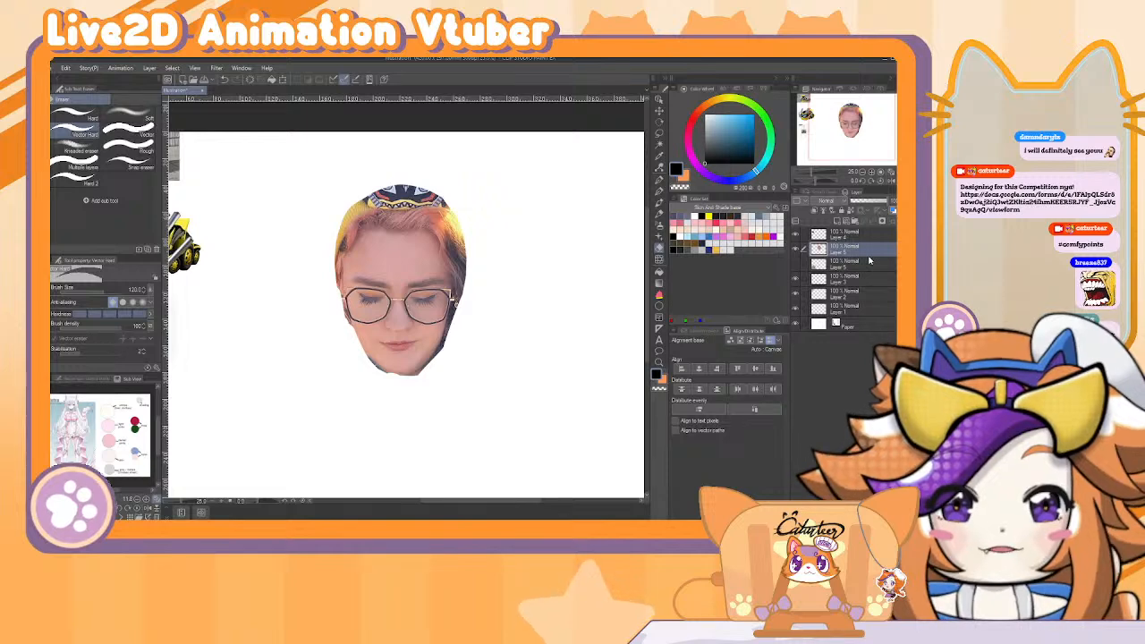
{"action": "left_click", "coordinate": [863, 172]}
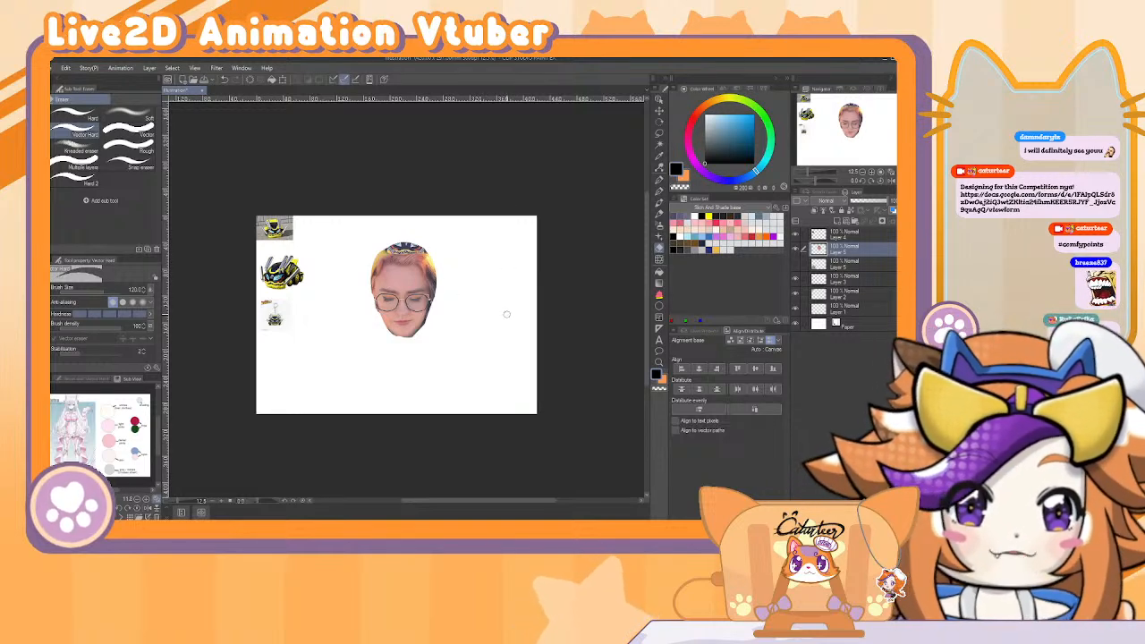
{"action": "left_click", "coordinate": [660, 101]}
{"action": "left_click_drag", "start_coordinate": [426, 288], "coordinate": [403, 311]}
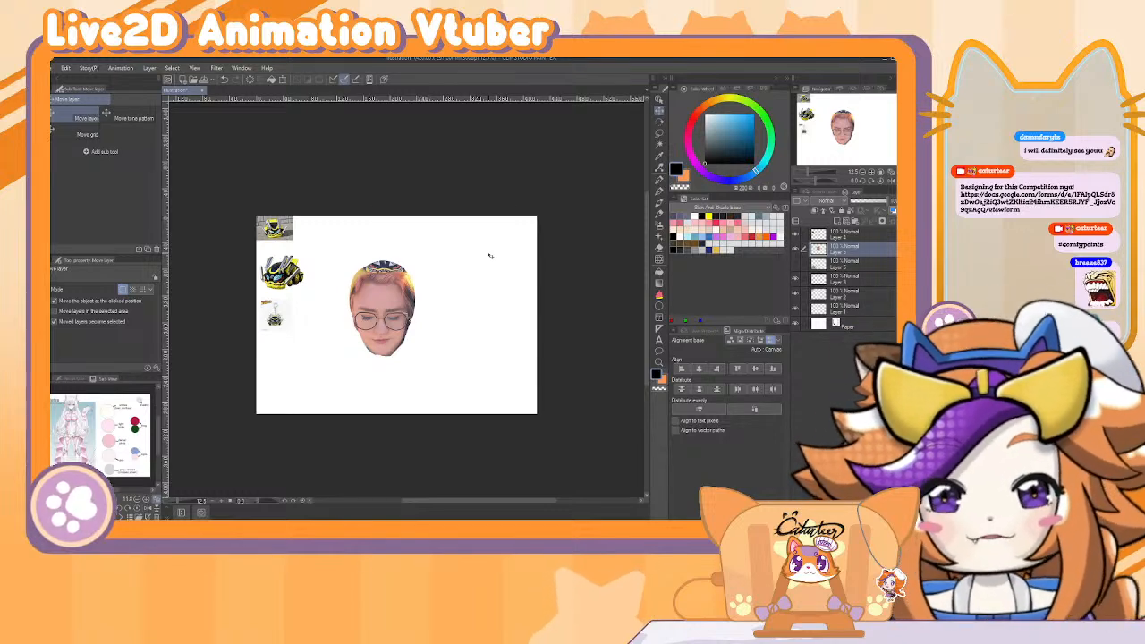
{"action": "key", "text": "ctrl+z"}
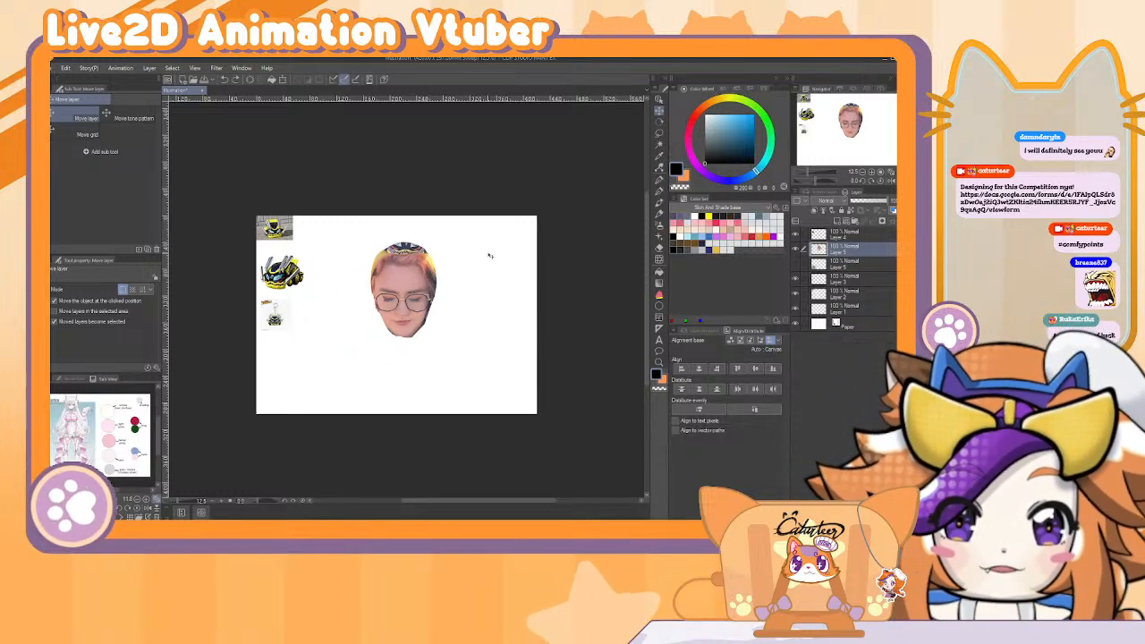
{"action": "left_click_drag", "start_coordinate": [424, 292], "coordinate": [430, 310]}
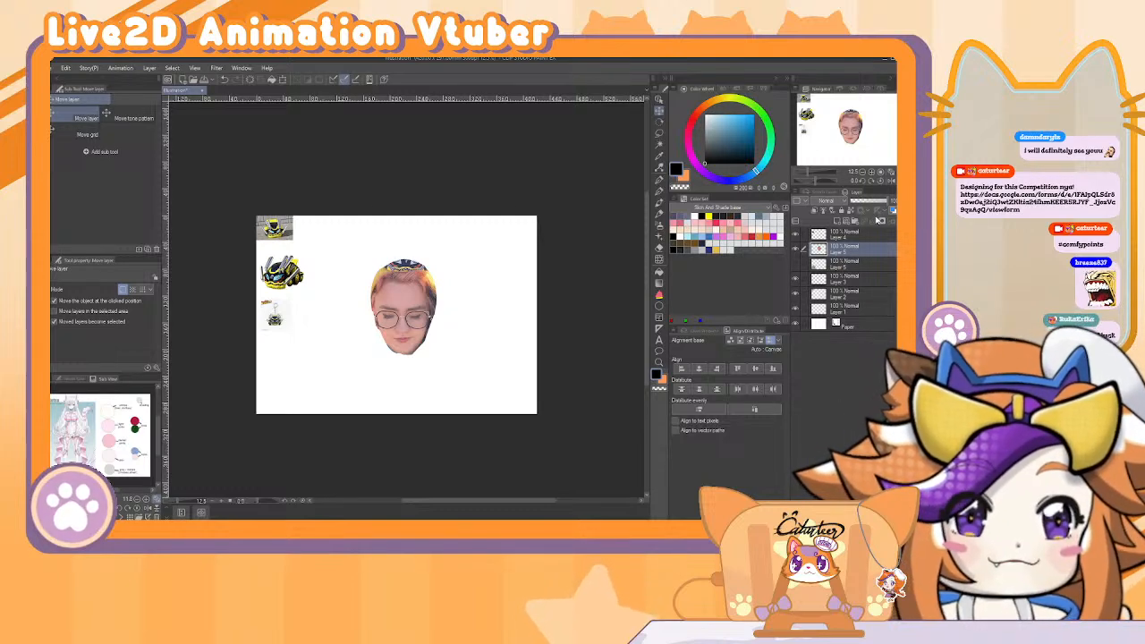
Add a new layer above the head and draw a vertical two-line symmetrical ruler through the middle of the face.
{"action": "left_click", "coordinate": [882, 221]}
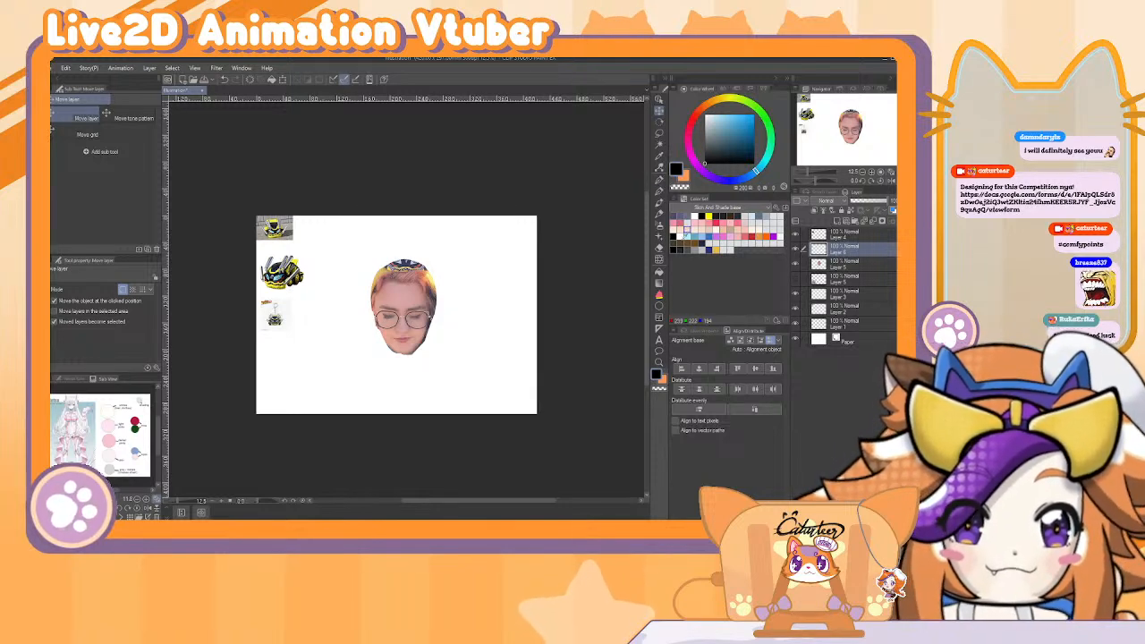
{"action": "left_click", "coordinate": [659, 329]}
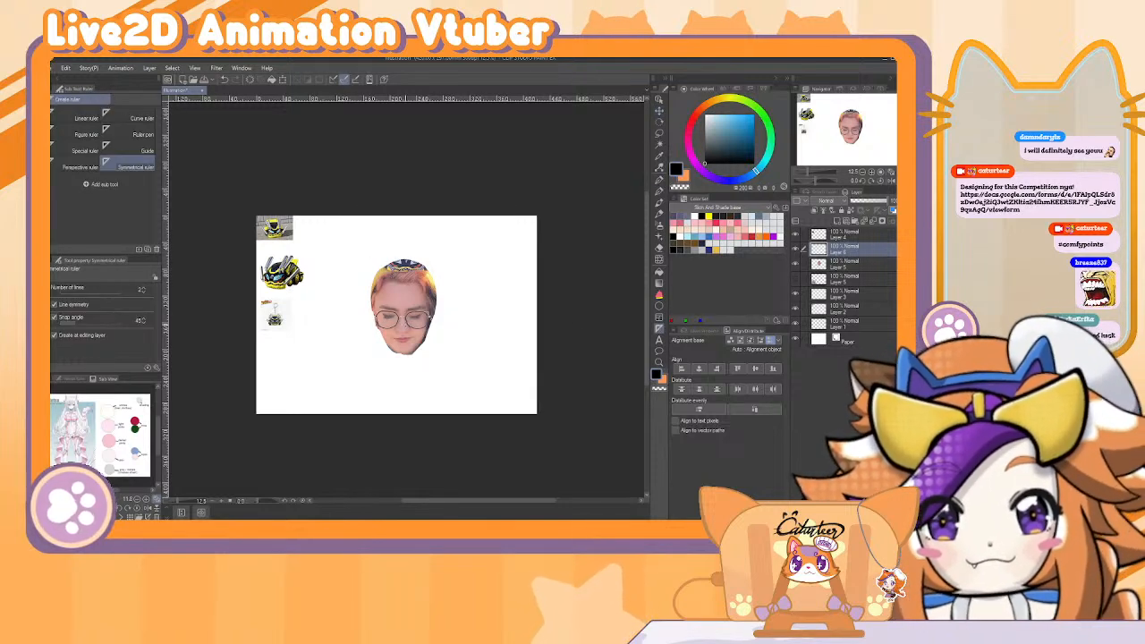
{"action": "left_click_drag", "start_coordinate": [403, 259], "coordinate": [403, 357]}
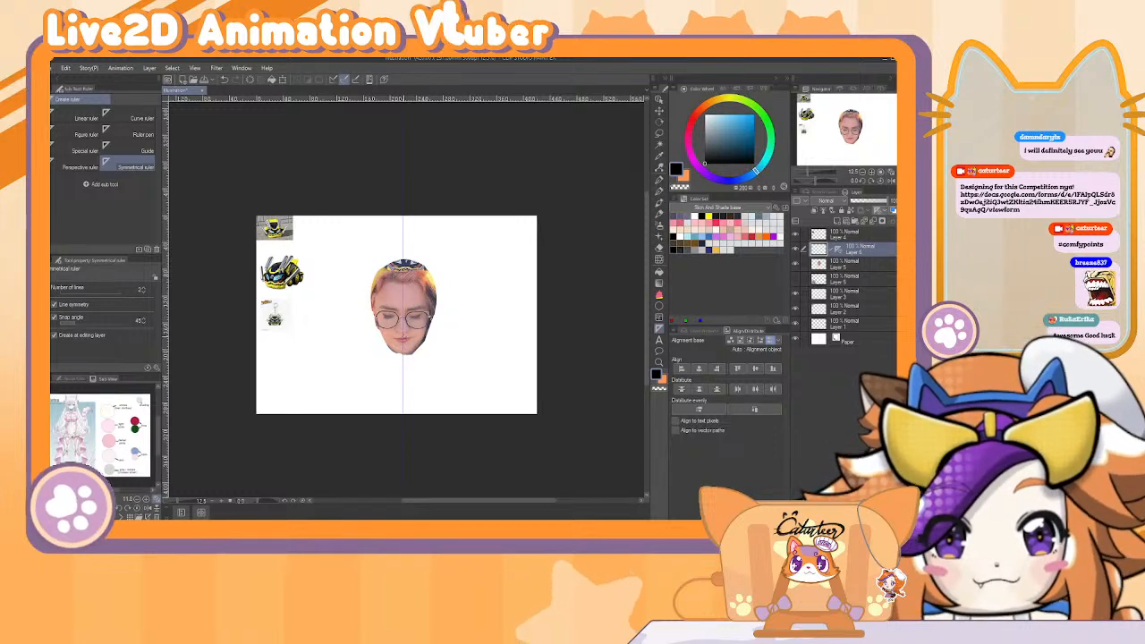
Select the symmetrical ruler, turn off its snapping and nudge it slightly sideways to line it up with the centre of the face.
{"action": "left_click", "coordinate": [875, 175]}
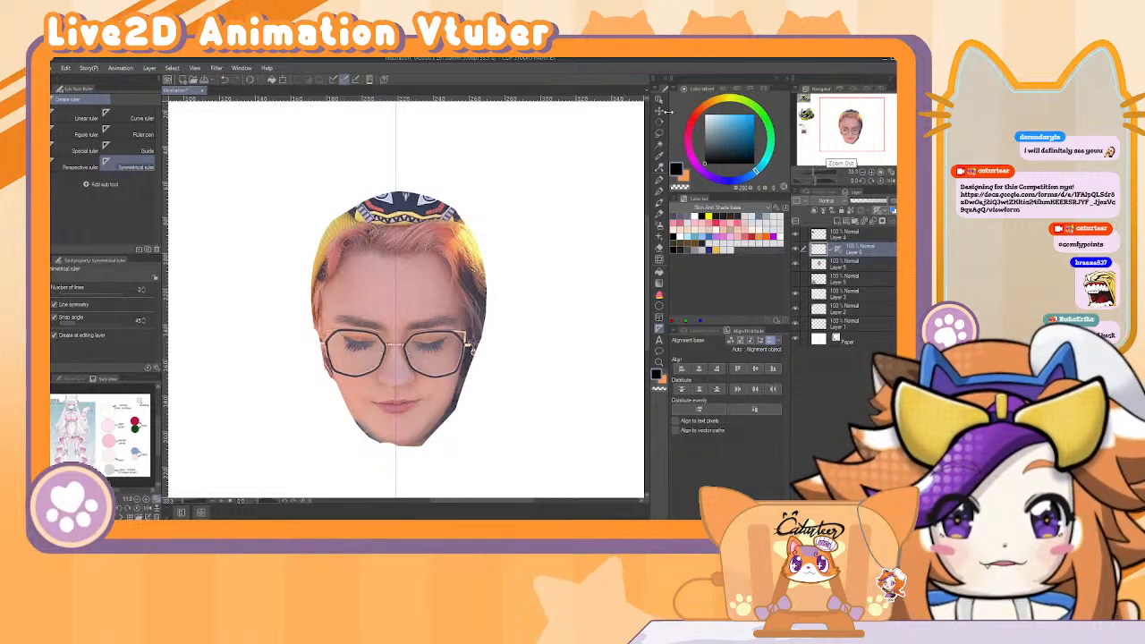
{"action": "left_click", "coordinate": [660, 99]}
{"action": "left_click", "coordinate": [845, 264]}
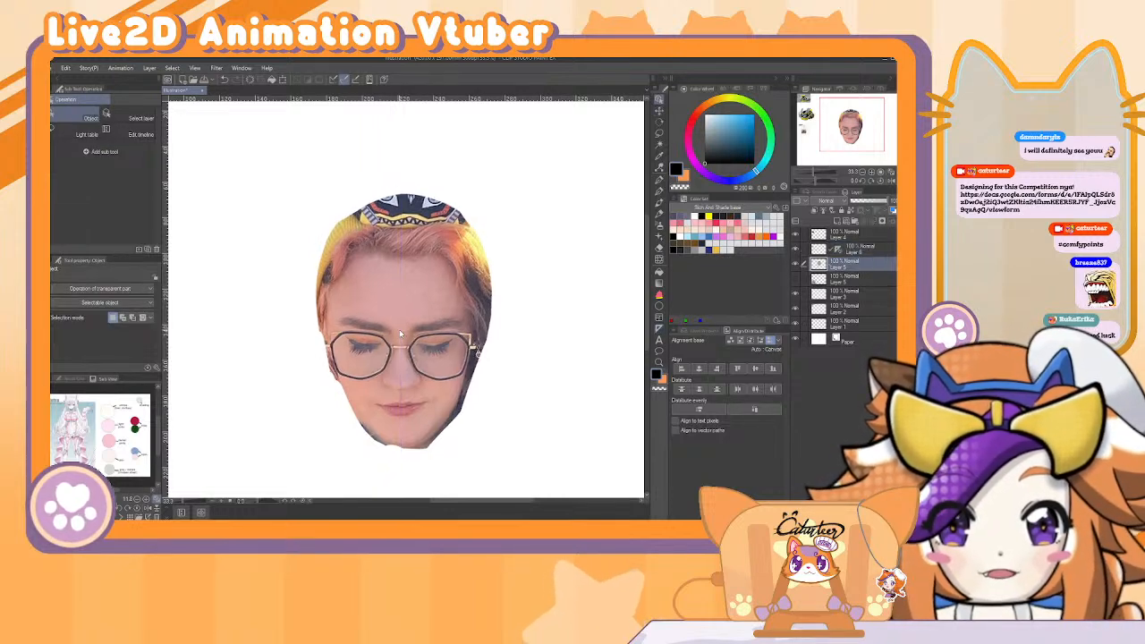
{"action": "left_click", "coordinate": [847, 250]}
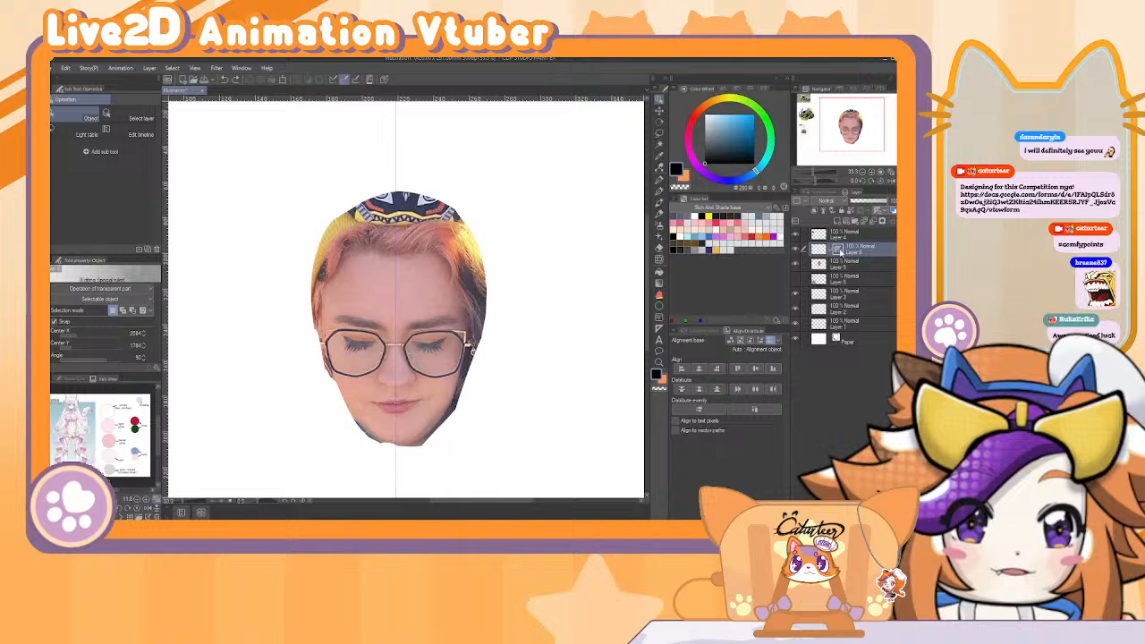
{"action": "left_click", "coordinate": [397, 141]}
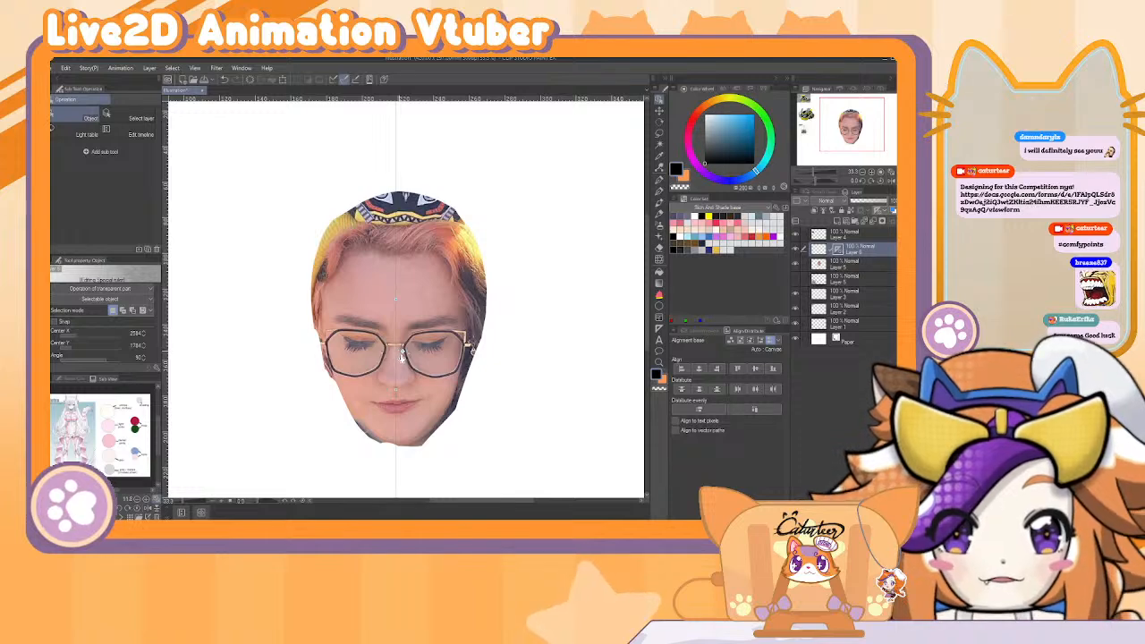
{"action": "key", "text": "Right"}
{"action": "key", "text": "Right"}
{"action": "key", "text": "Right"}
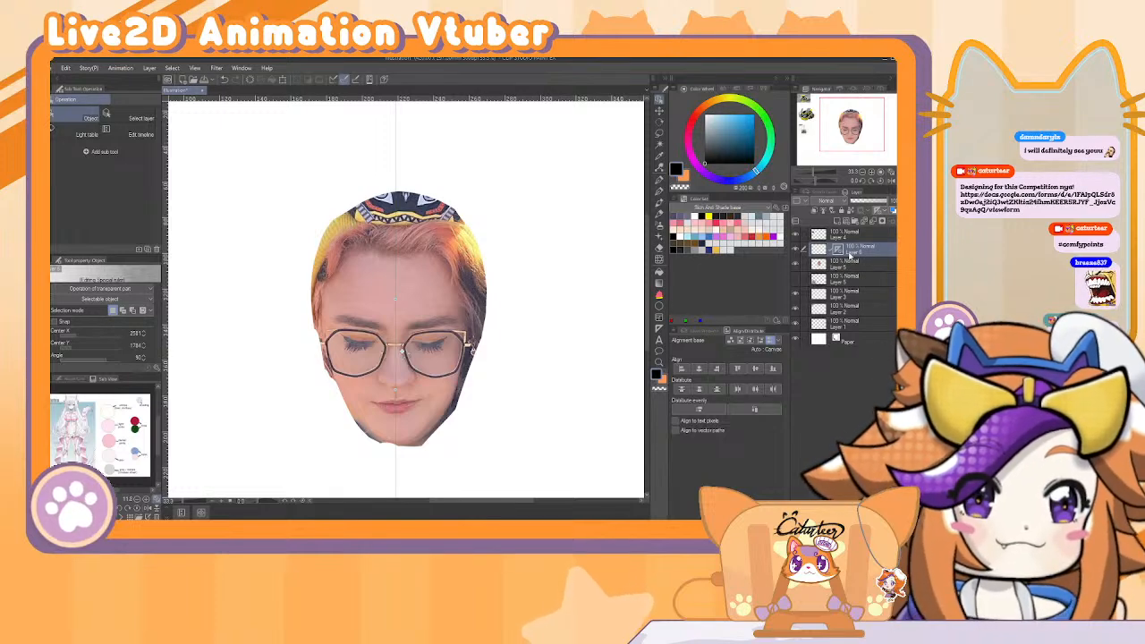
Rename the layer holding the symmetrical ruler as "Mid Line".
{"action": "left_click", "coordinate": [869, 256]}
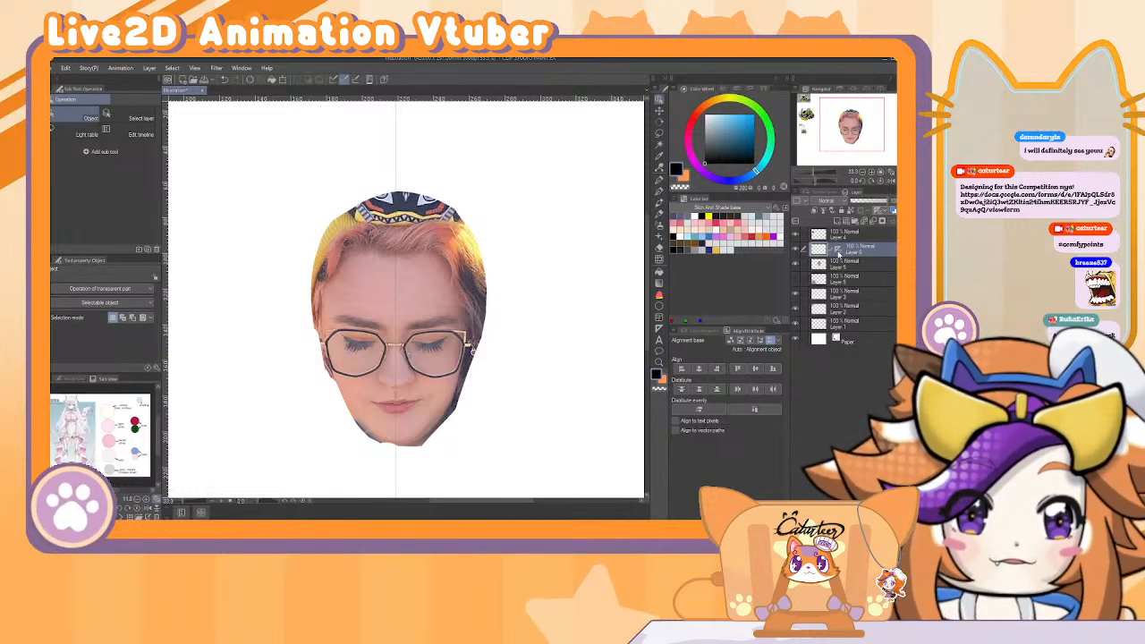
{"action": "double_click", "coordinate": [850, 253]}
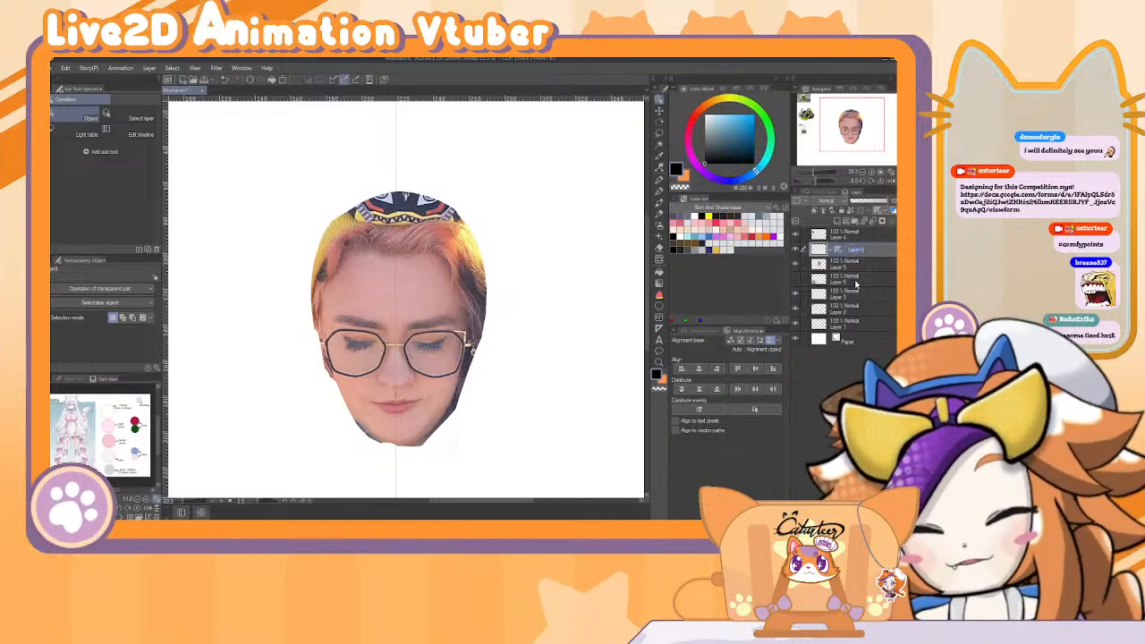
{"action": "type", "text": "Ma"}
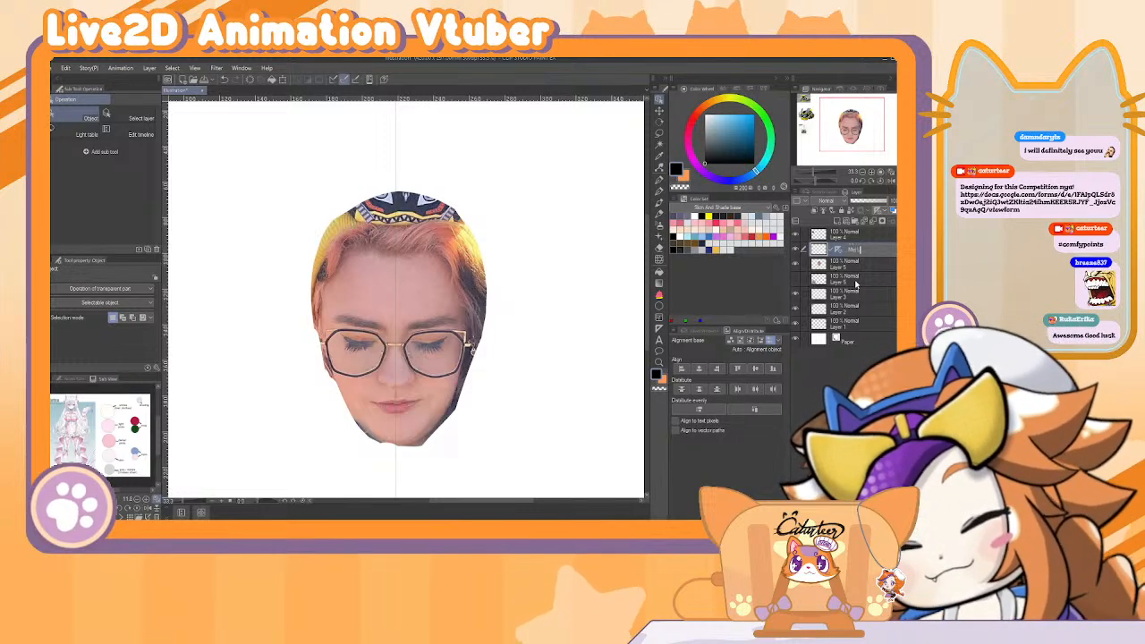
{"action": "type", "text": "d Line"}
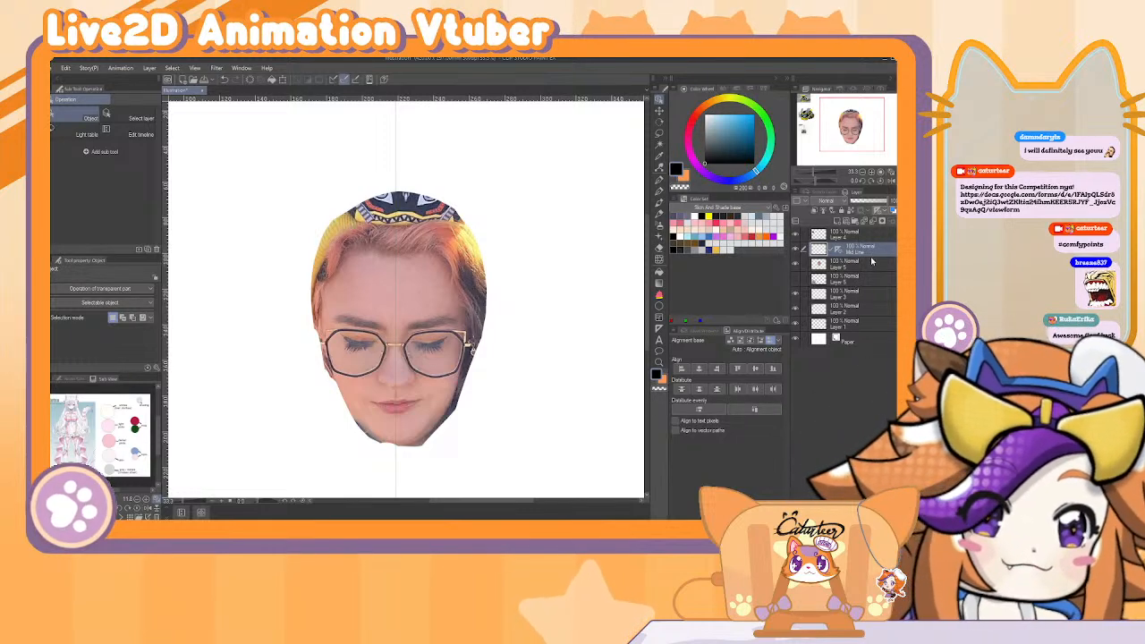
Add a new layer directly below the Mid Line layer and group it into its own folder.
{"action": "left_click", "coordinate": [837, 221]}
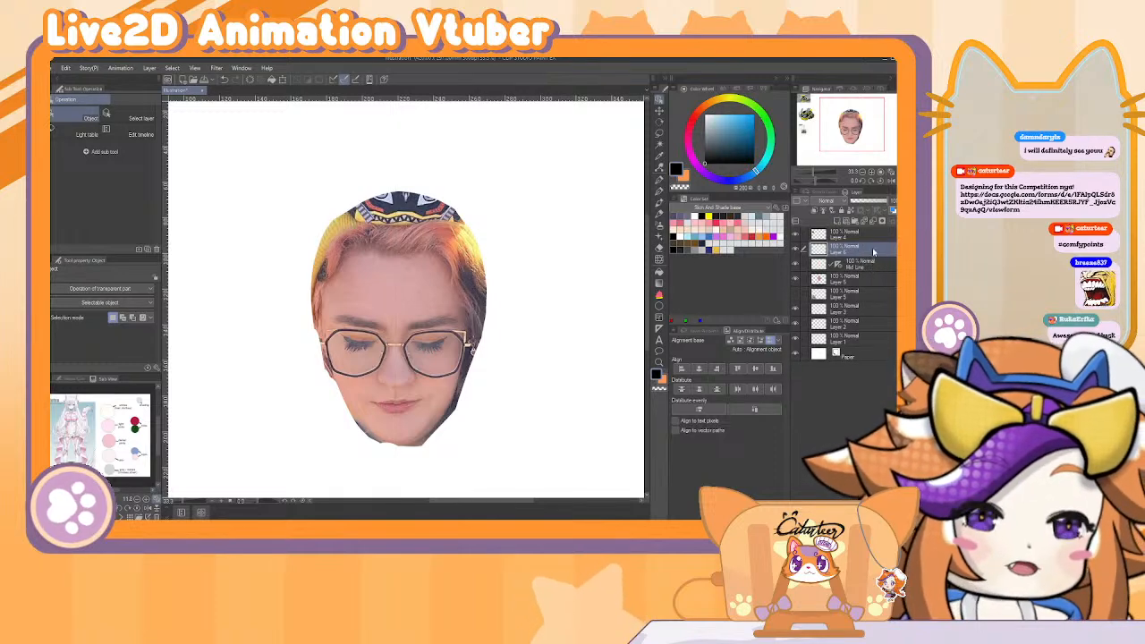
{"action": "left_click_drag", "start_coordinate": [874, 252], "coordinate": [870, 266]}
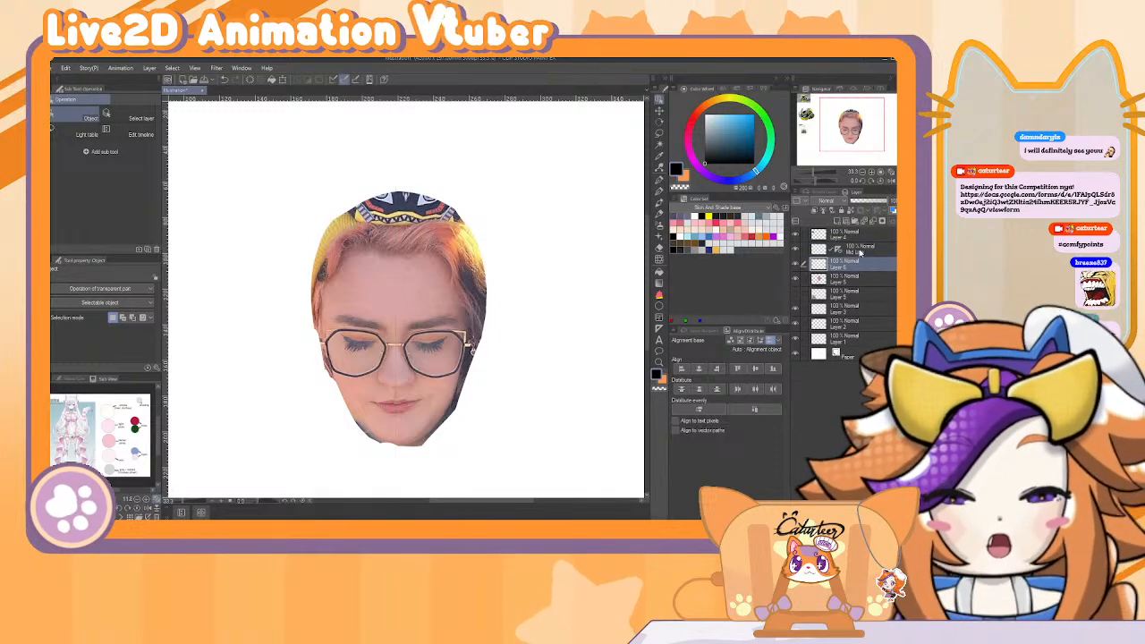
{"action": "left_click", "coordinate": [861, 251]}
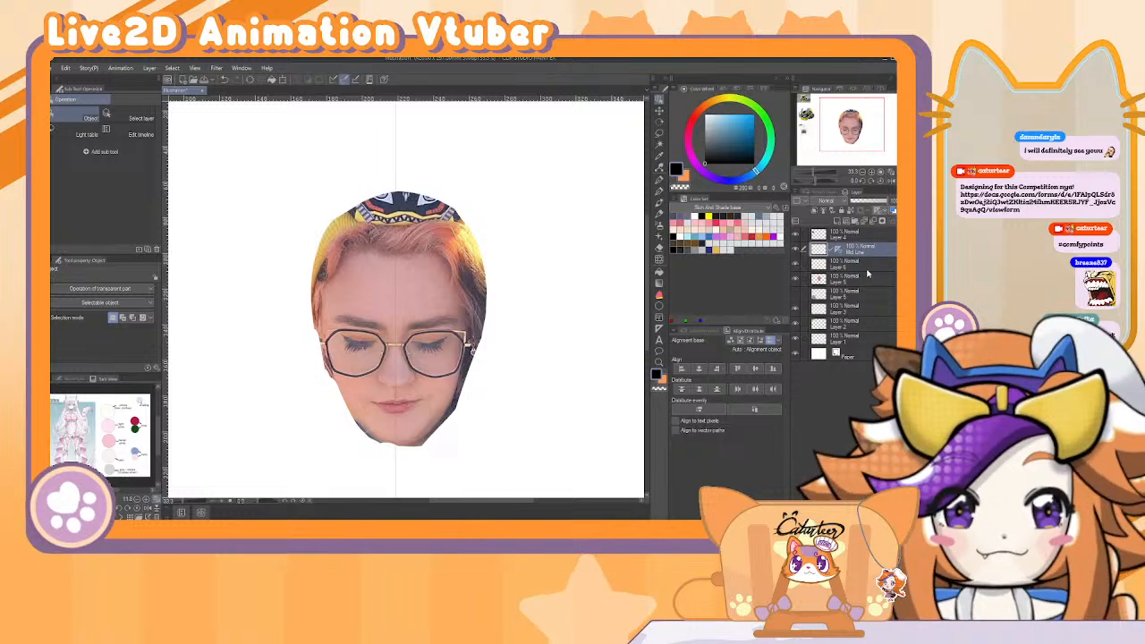
{"action": "left_click", "coordinate": [867, 266]}
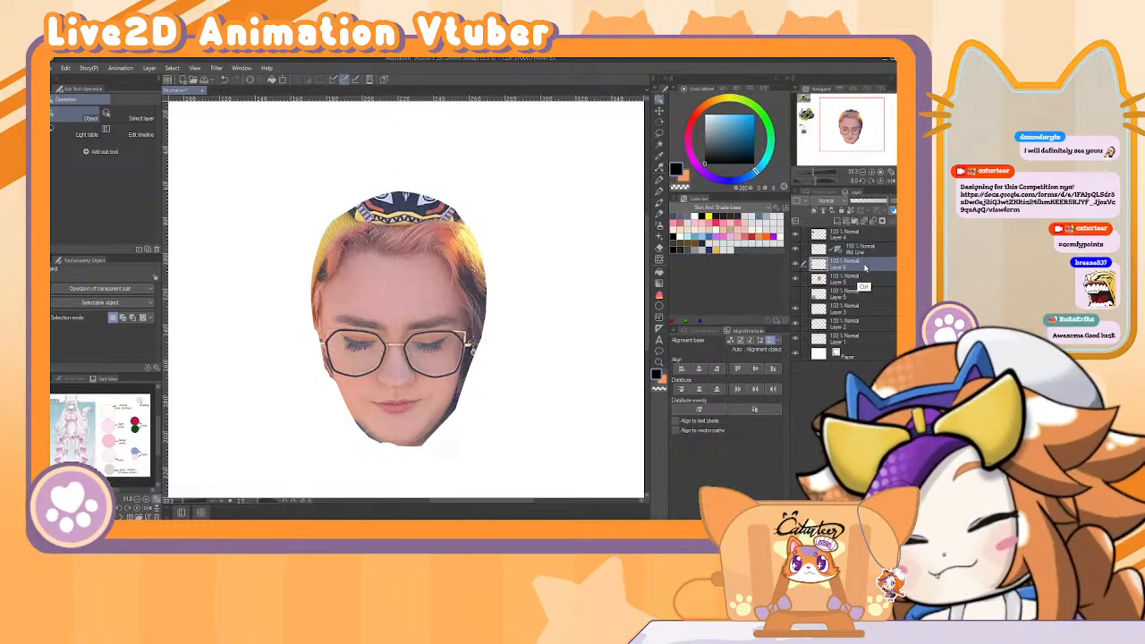
{"action": "key", "text": "ctrl+g"}
Put a copy of the symmetrical ruler on the new folder while keeping the original on the Mid Line layer.
{"action": "left_click", "coordinate": [848, 253]}
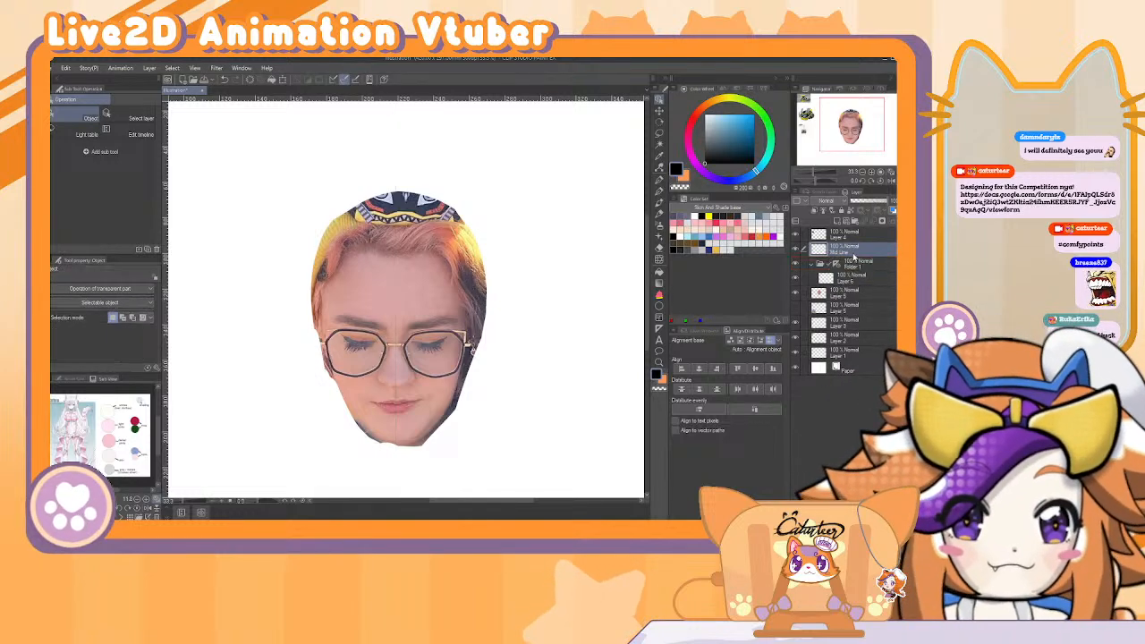
{"action": "key", "text": "ctrl+z"}
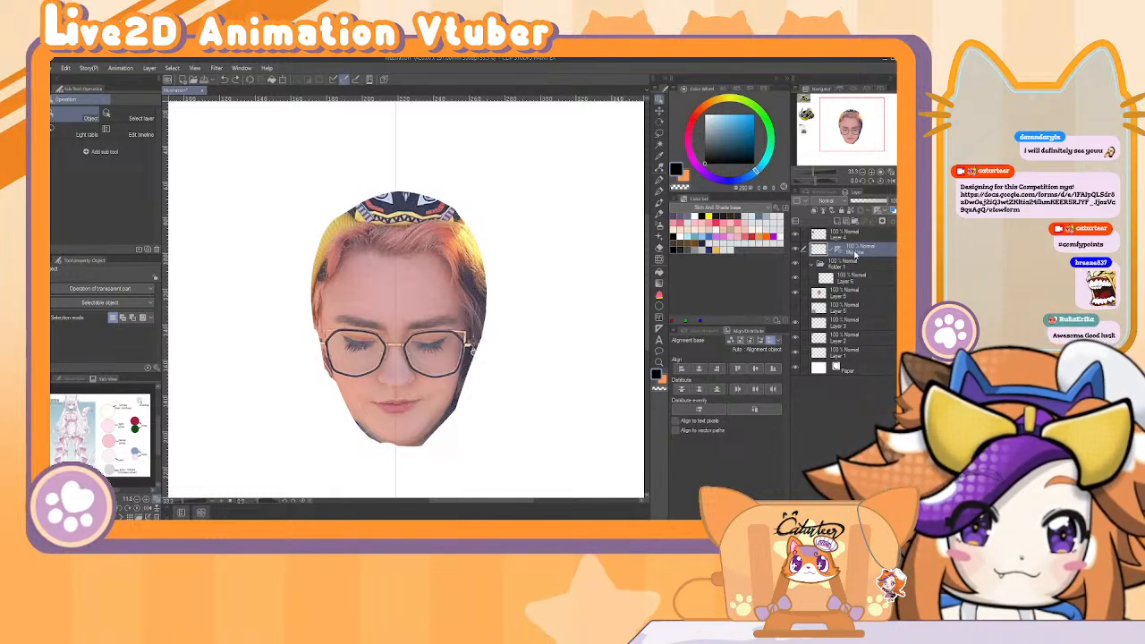
{"action": "left_click_drag", "start_coordinate": [868, 255], "coordinate": [857, 322]}
{"action": "left_click", "coordinate": [816, 251]}
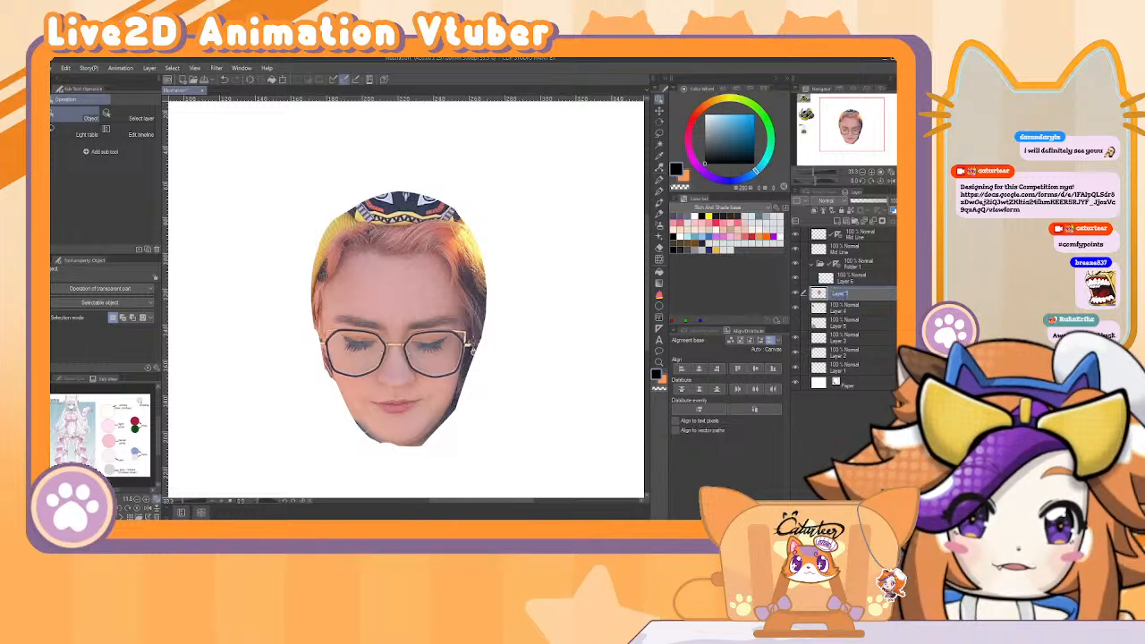
Rename the head cutout's layer "Head Ref" and lower its opacity to 30%.
{"action": "type", "text": "Head Ref"}
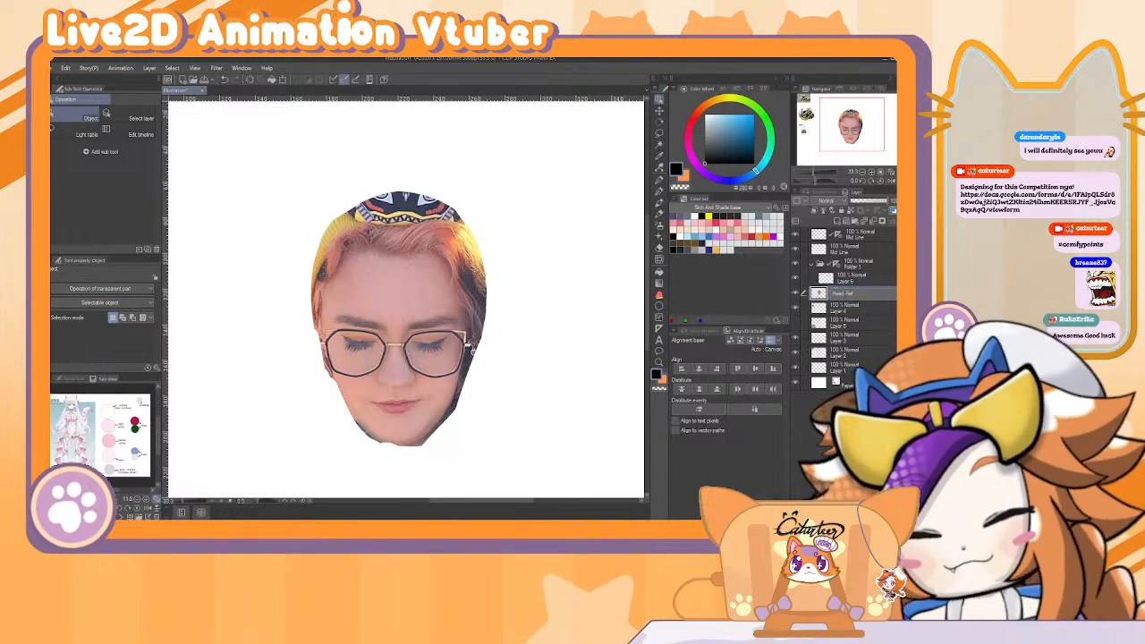
{"action": "key", "text": "Return"}
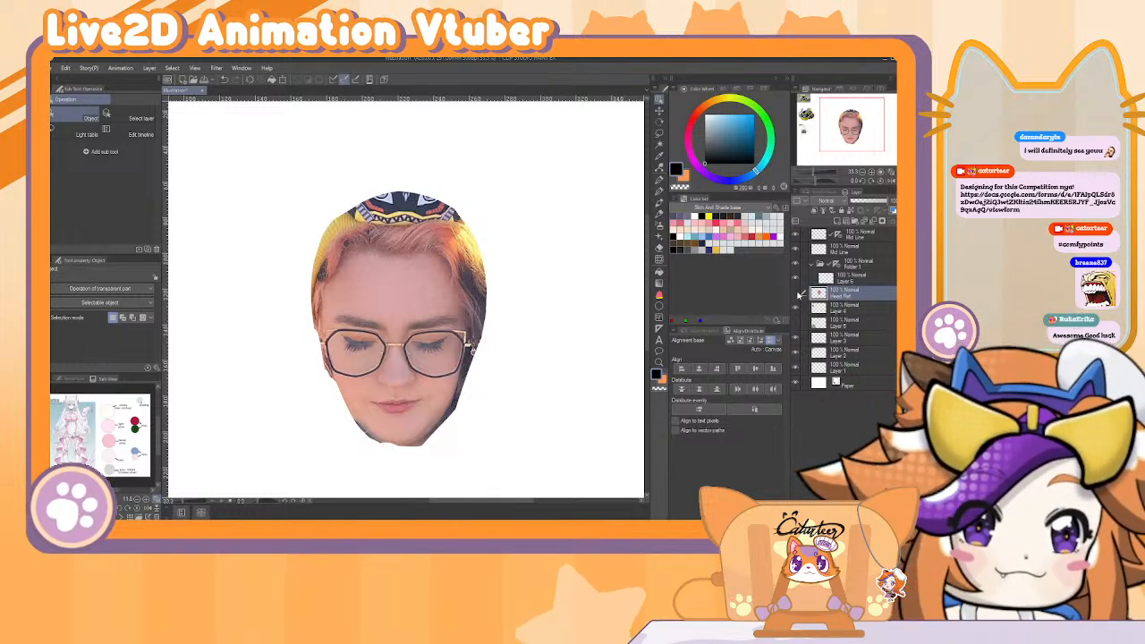
{"action": "left_click", "coordinate": [796, 293]}
{"action": "left_click", "coordinate": [796, 293]}
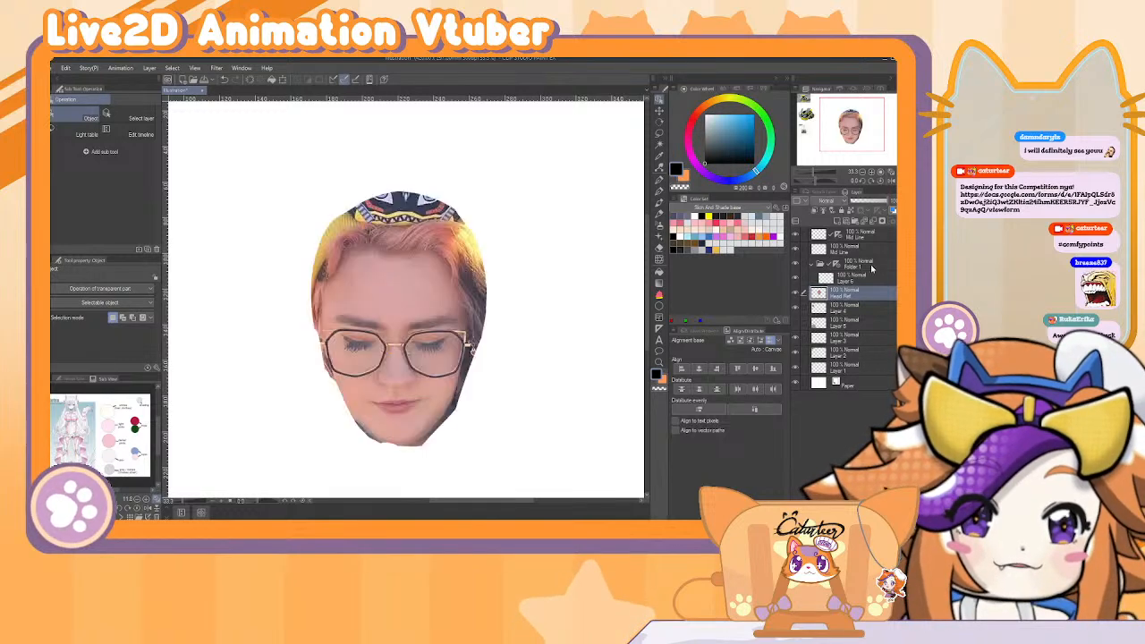
{"action": "left_click_drag", "start_coordinate": [868, 206], "coordinate": [861, 206]}
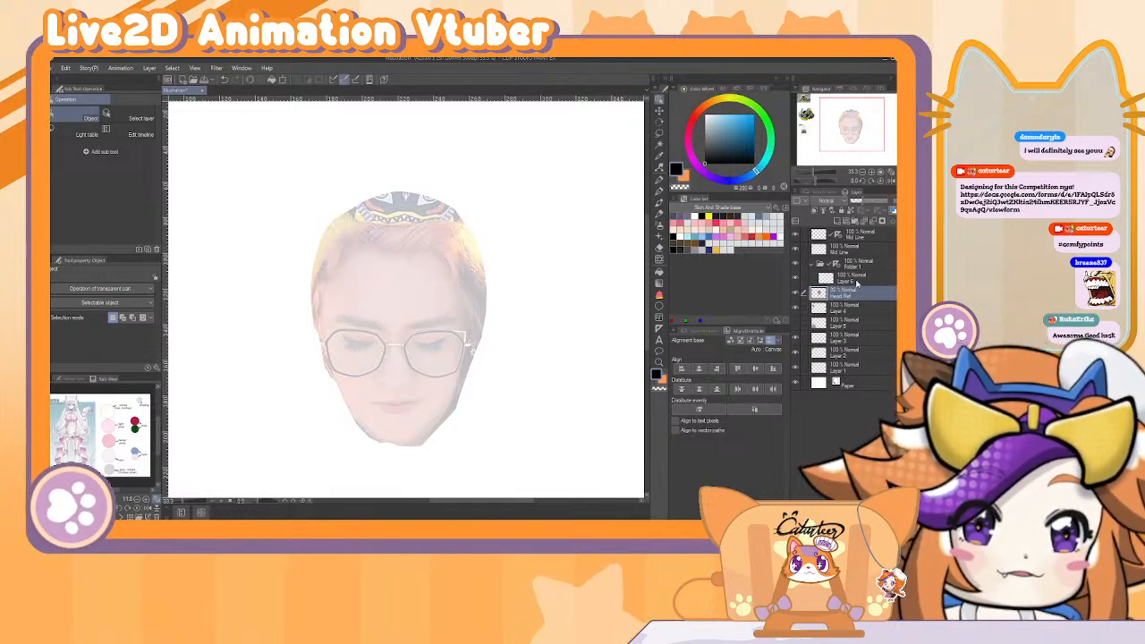
Set up the CSP Real G-Pen with a greyish blue colour on the layer inside the folder, undoing a test stroke beside the head.
{"action": "left_click", "coordinate": [862, 279]}
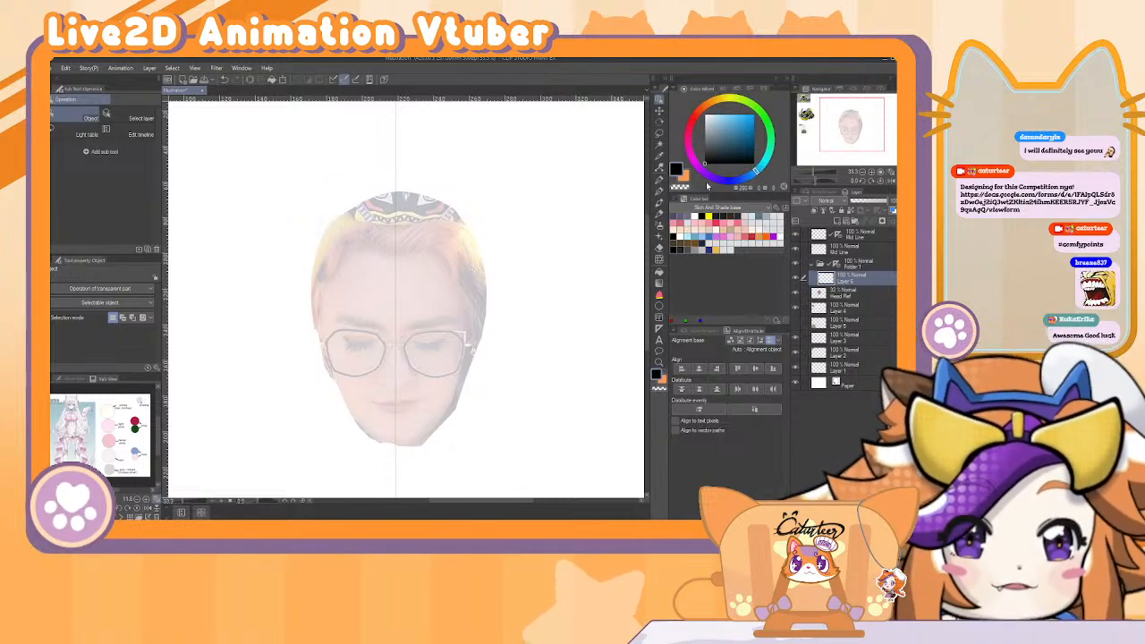
{"action": "left_click", "coordinate": [719, 136]}
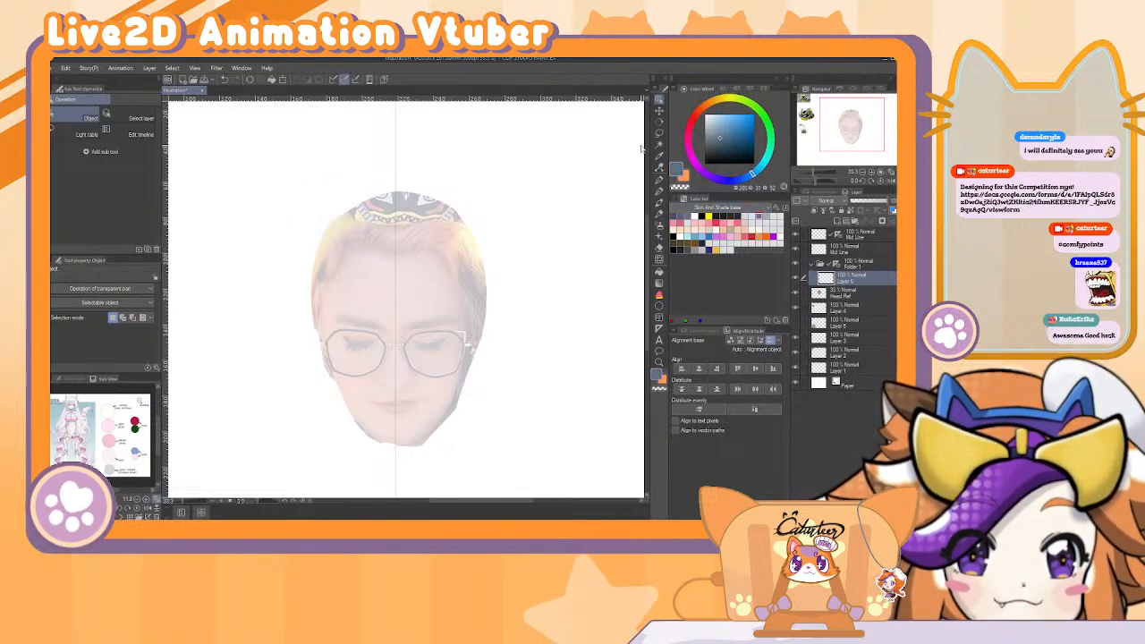
{"action": "left_click", "coordinate": [344, 268]}
{"action": "key", "text": "b"}
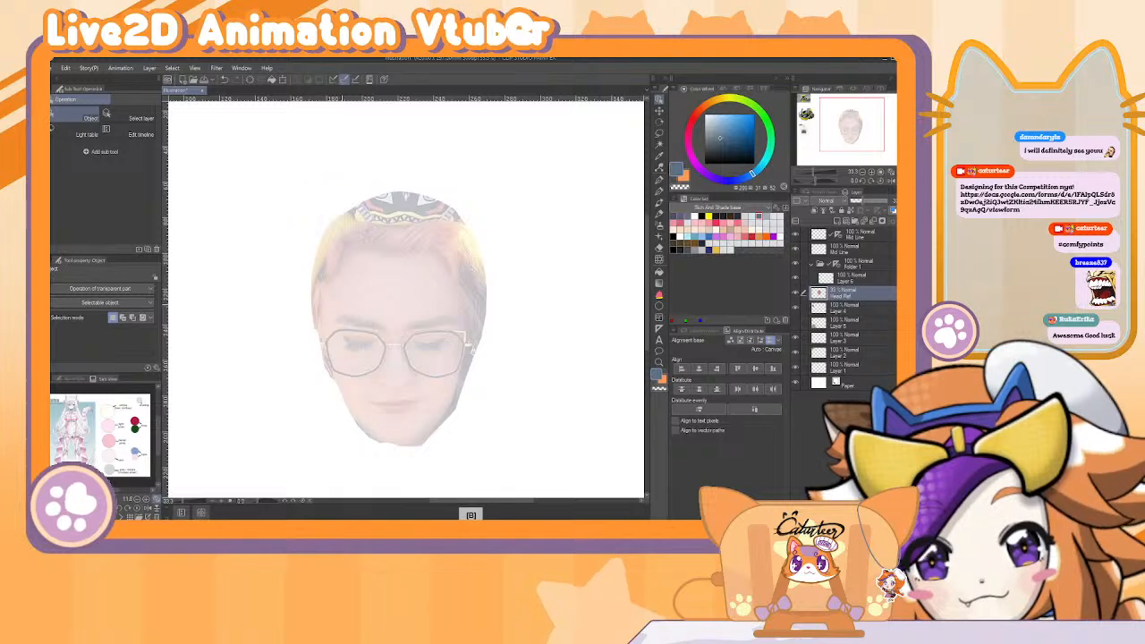
{"action": "left_click", "coordinate": [856, 278]}
{"action": "key", "text": "e"}
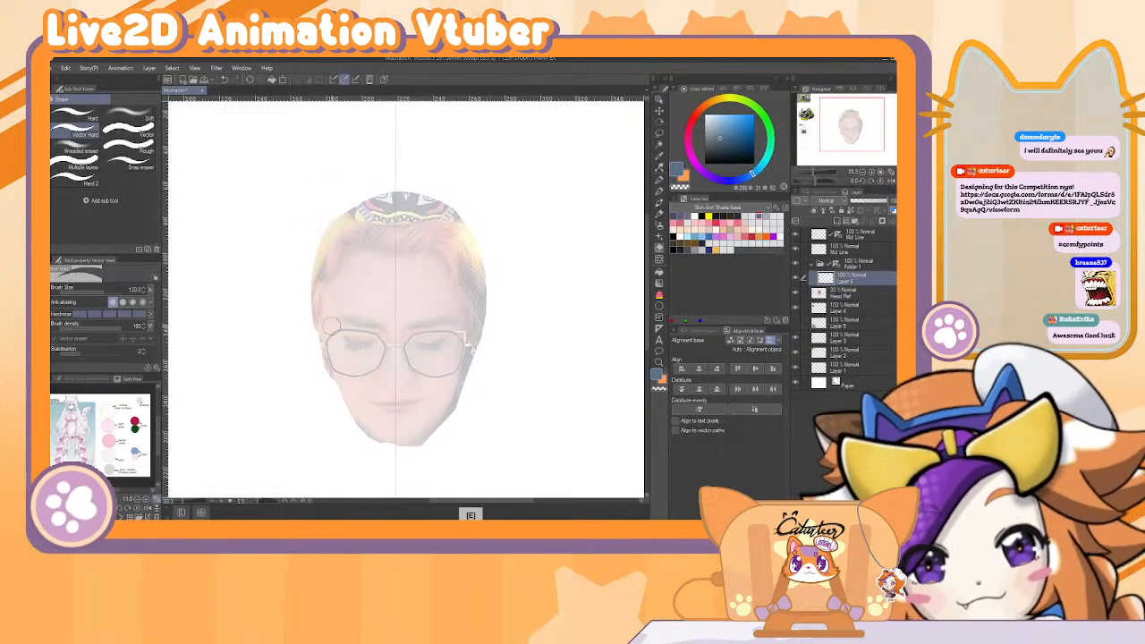
{"action": "key", "text": "p"}
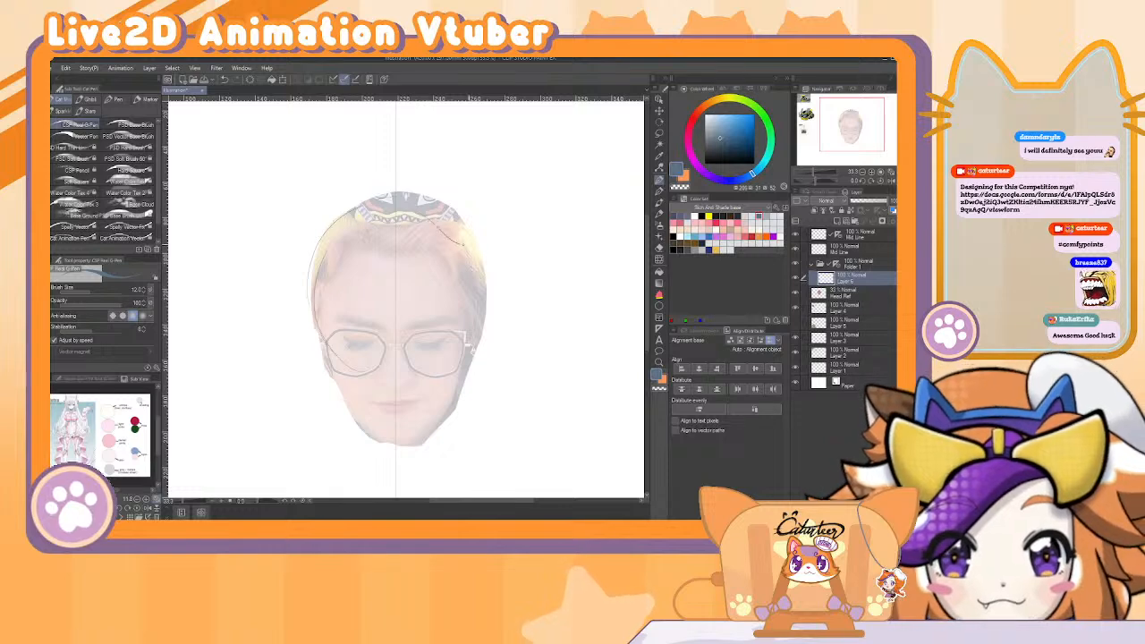
{"action": "key", "text": "ctrl+z"}
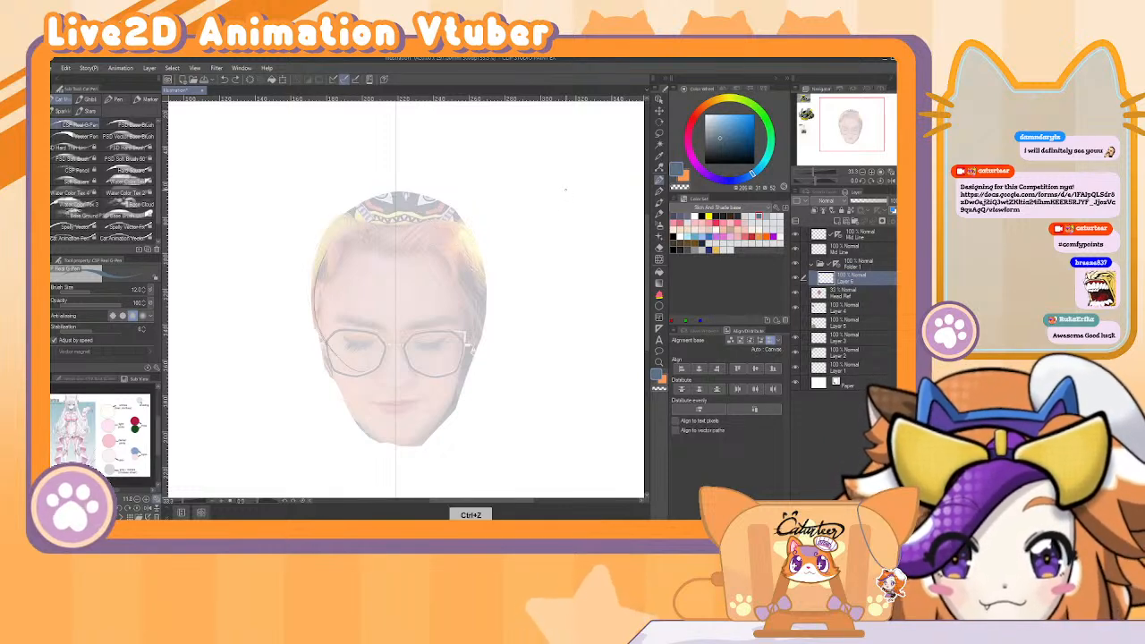
Try a freehand pen stroke across the face on the topmost Mid Line layer to test the ruler's mirroring, and undo it.
{"action": "left_click", "coordinate": [845, 264]}
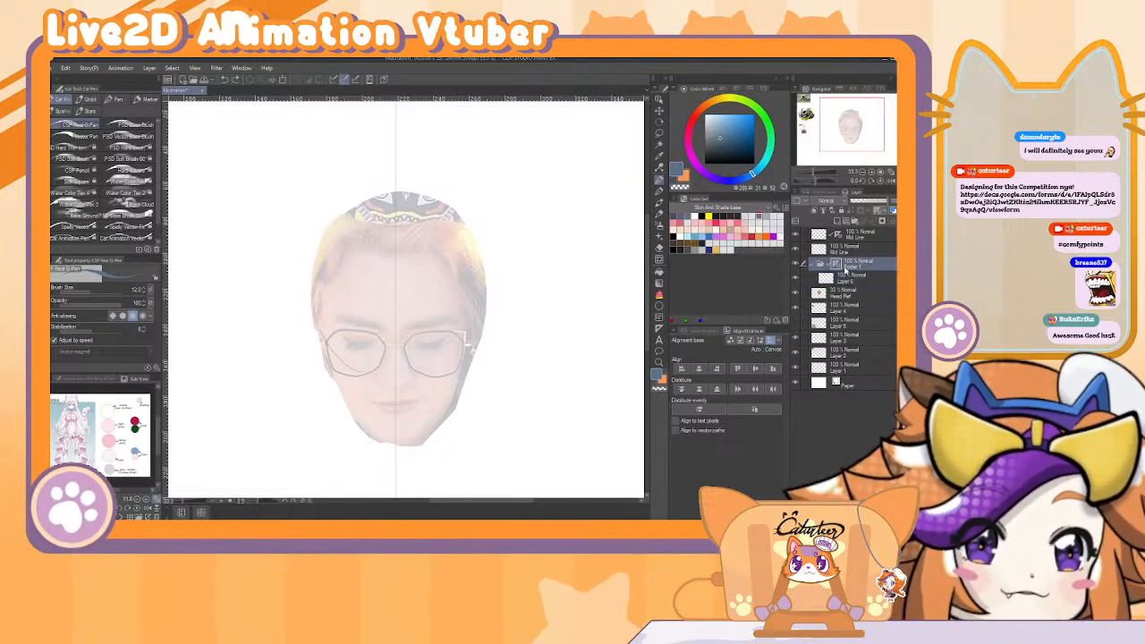
{"action": "left_click", "coordinate": [850, 235]}
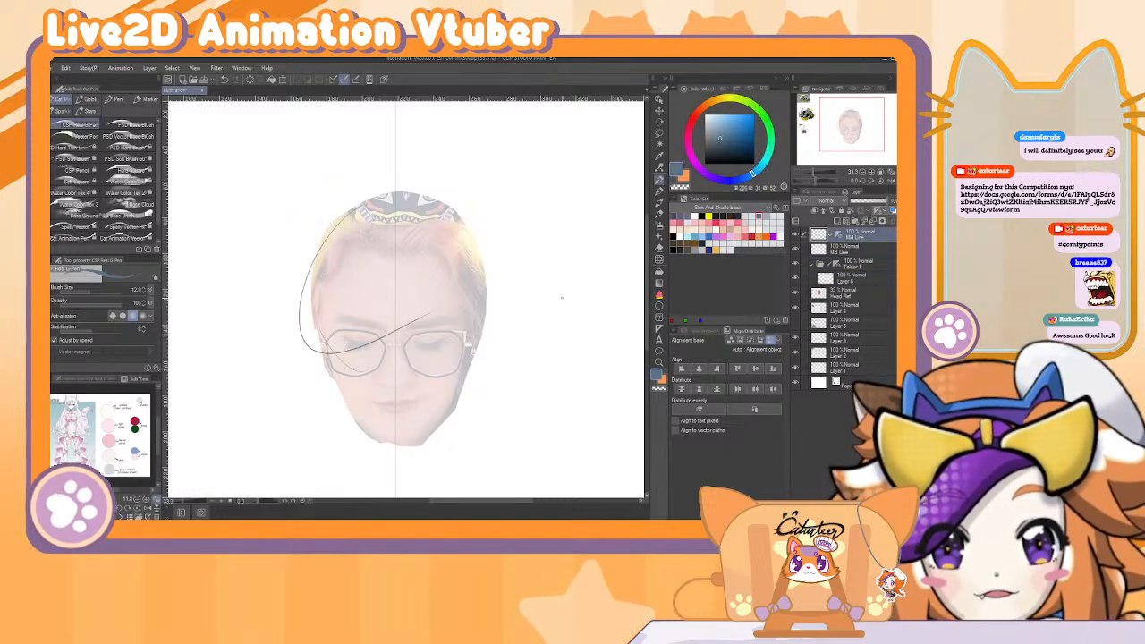
{"action": "key", "text": "ctrl+z"}
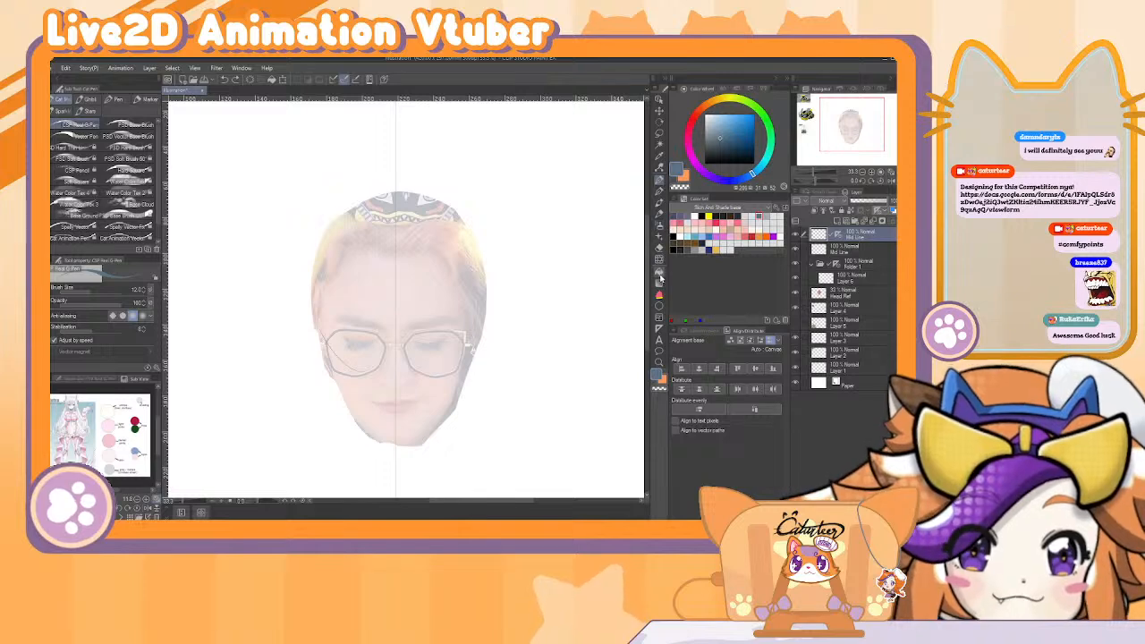
Return to the layer inside the folder and test the mirroring there with a wavy pen stroke across the forehead, undoing it.
{"action": "left_click", "coordinate": [660, 317]}
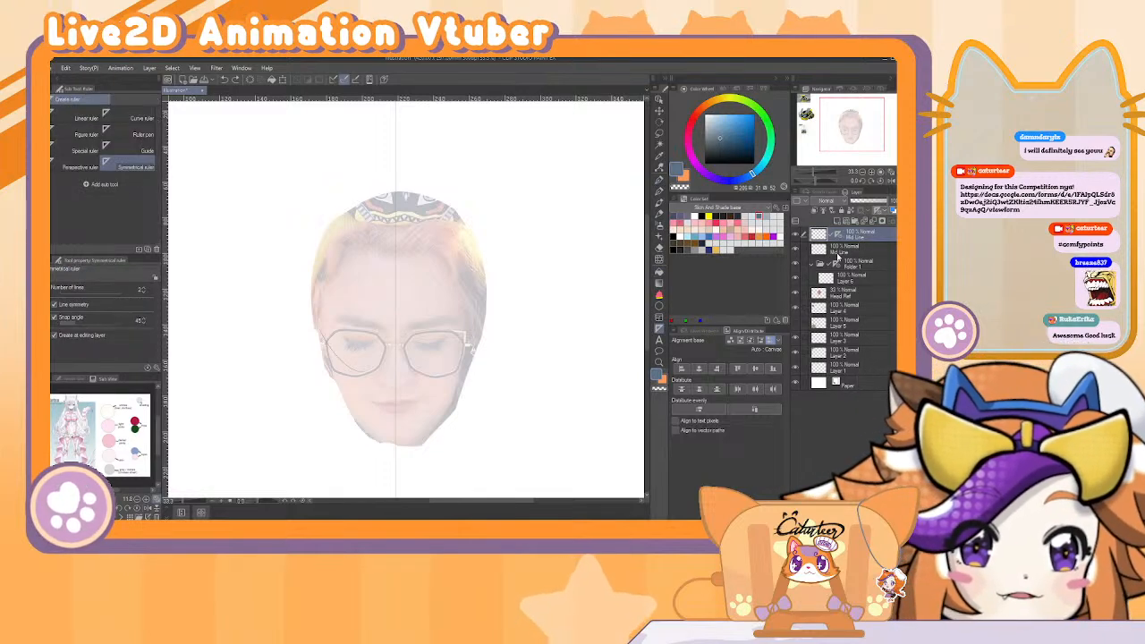
{"action": "left_click", "coordinate": [839, 264]}
{"action": "left_click", "coordinate": [841, 276]}
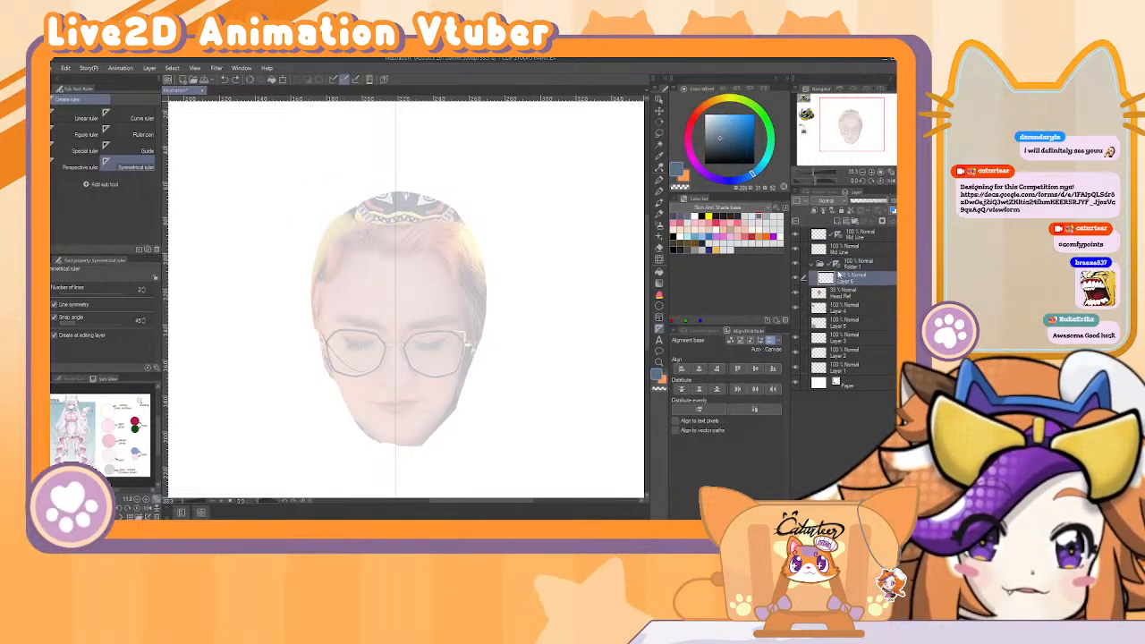
{"action": "left_click", "coordinate": [659, 180]}
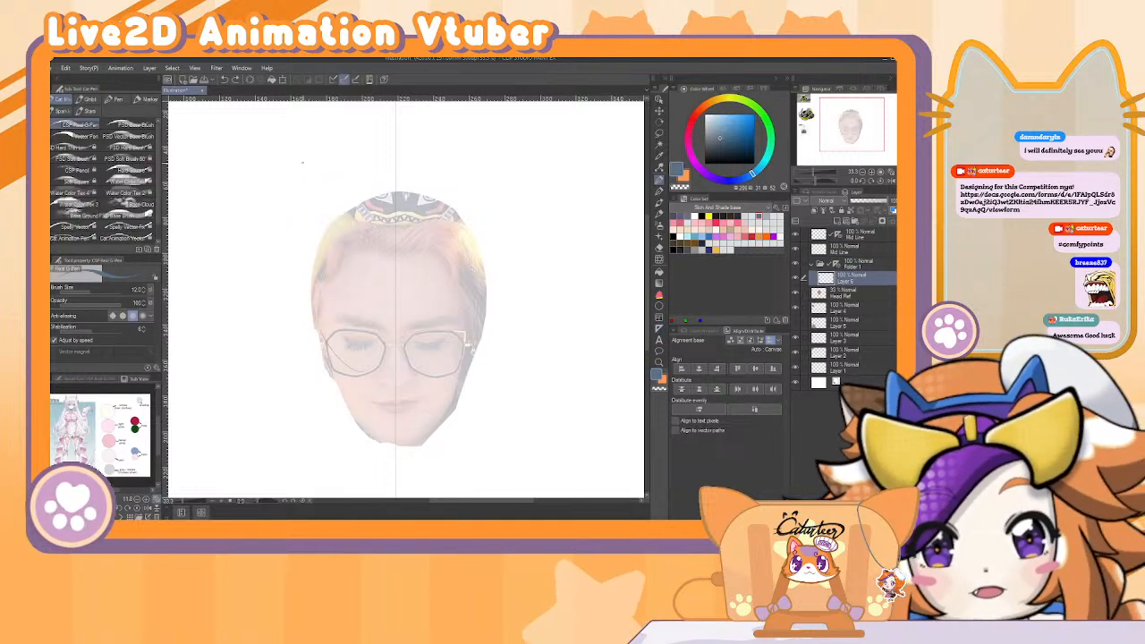
{"action": "mouse_move", "coordinate": [296, 214]}
{"action": "left_mouse_down"}
{"action": "mouse_move", "coordinate": [357, 234]}
{"action": "mouse_move", "coordinate": [535, 199]}
{"action": "left_mouse_up"}
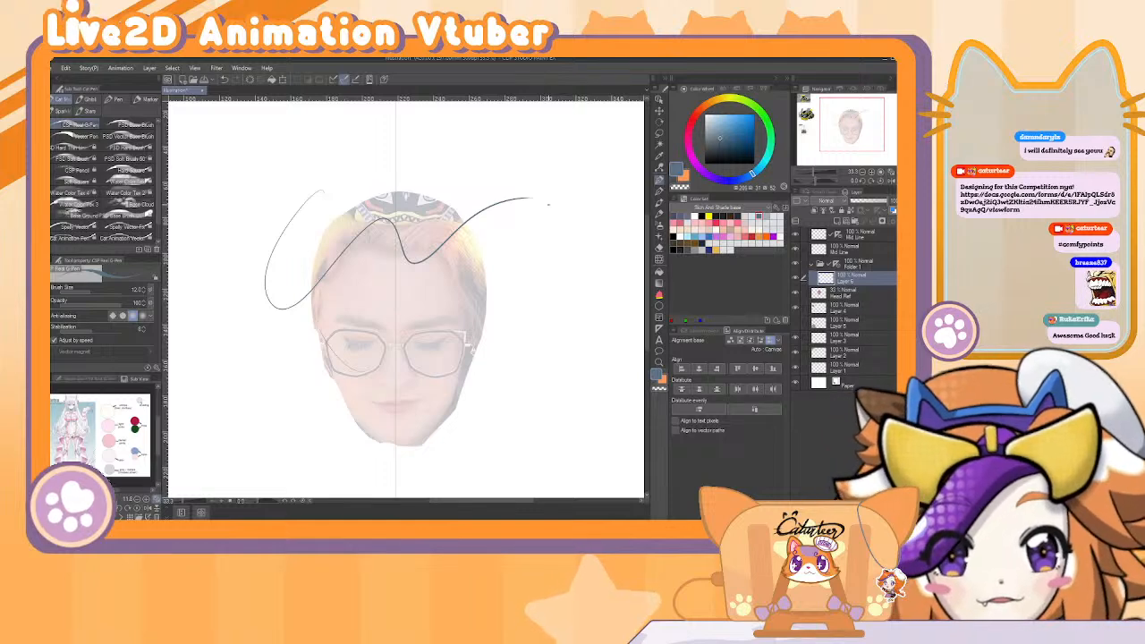
{"action": "key", "text": "ctrl+z"}
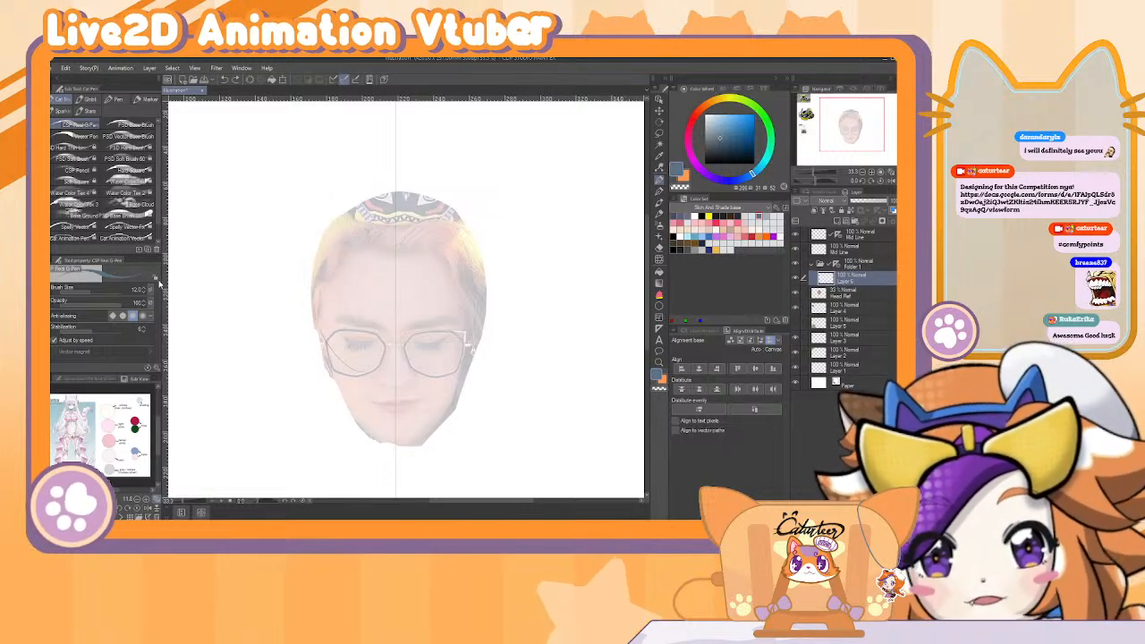
Show the Post correction setting among the CSP Real G-Pen's tool properties and undo a short test stroke.
{"action": "left_click", "coordinate": [155, 367]}
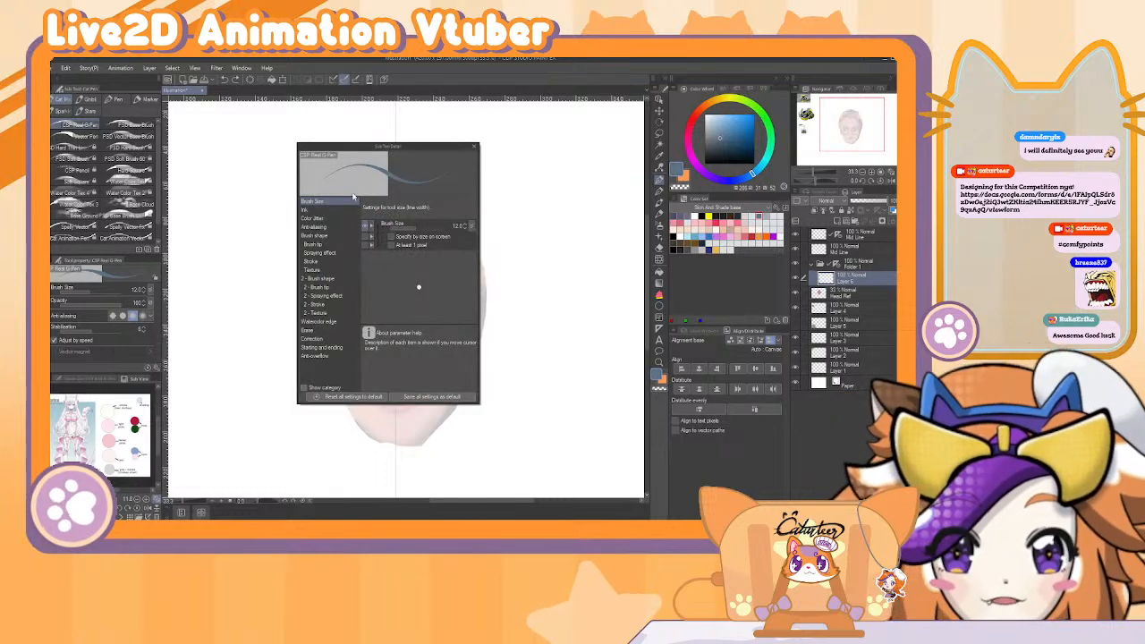
{"action": "left_click", "coordinate": [319, 337]}
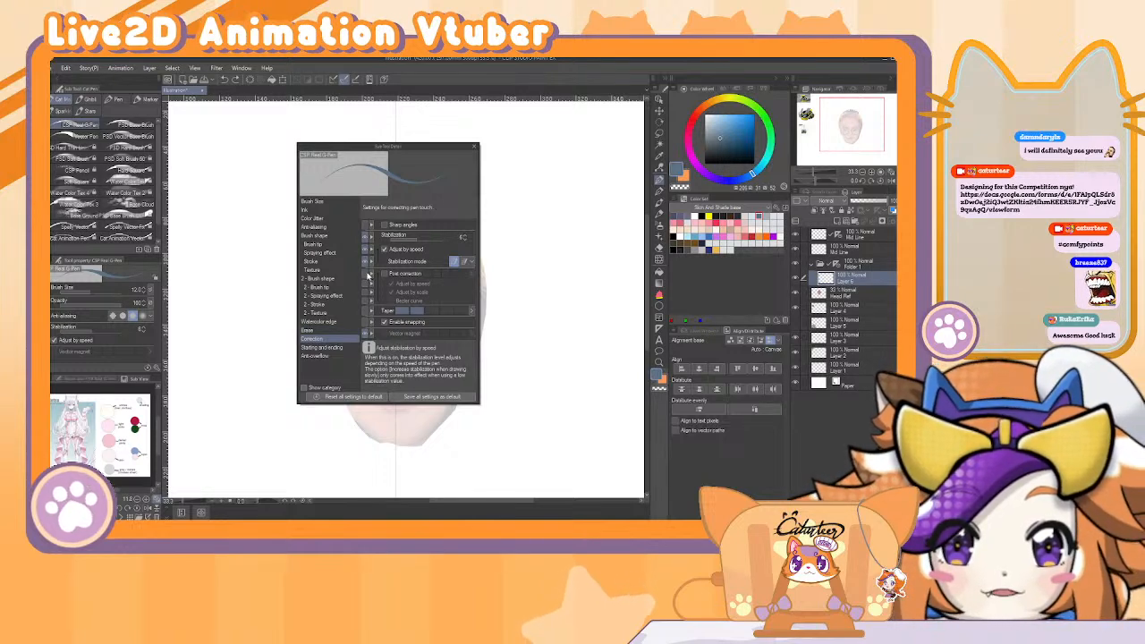
{"action": "left_click", "coordinate": [473, 149]}
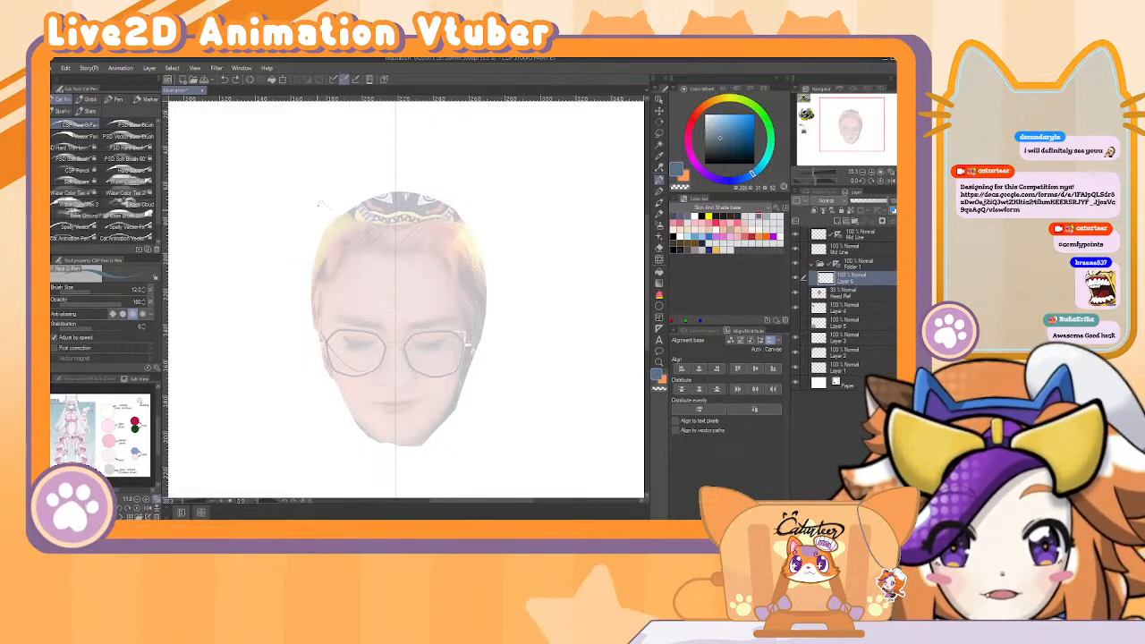
{"action": "key", "text": "ctrl+z"}
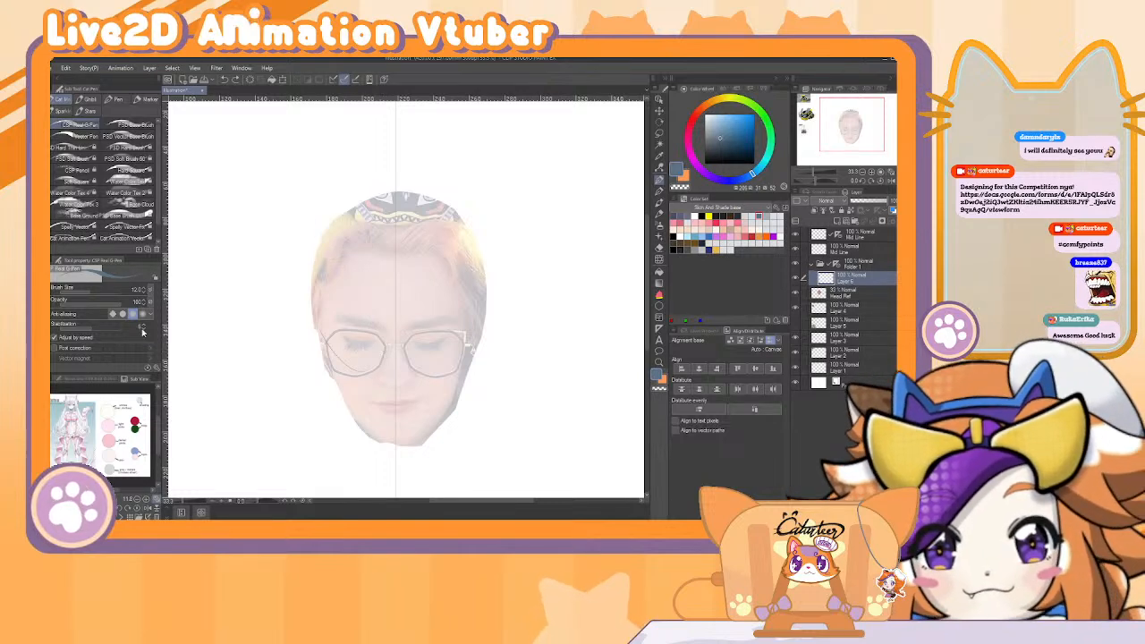
Hide the Post correction setting from the CSP Real G-Pen's tool properties and undo a wavy test stroke above the head.
{"action": "left_click", "coordinate": [152, 368]}
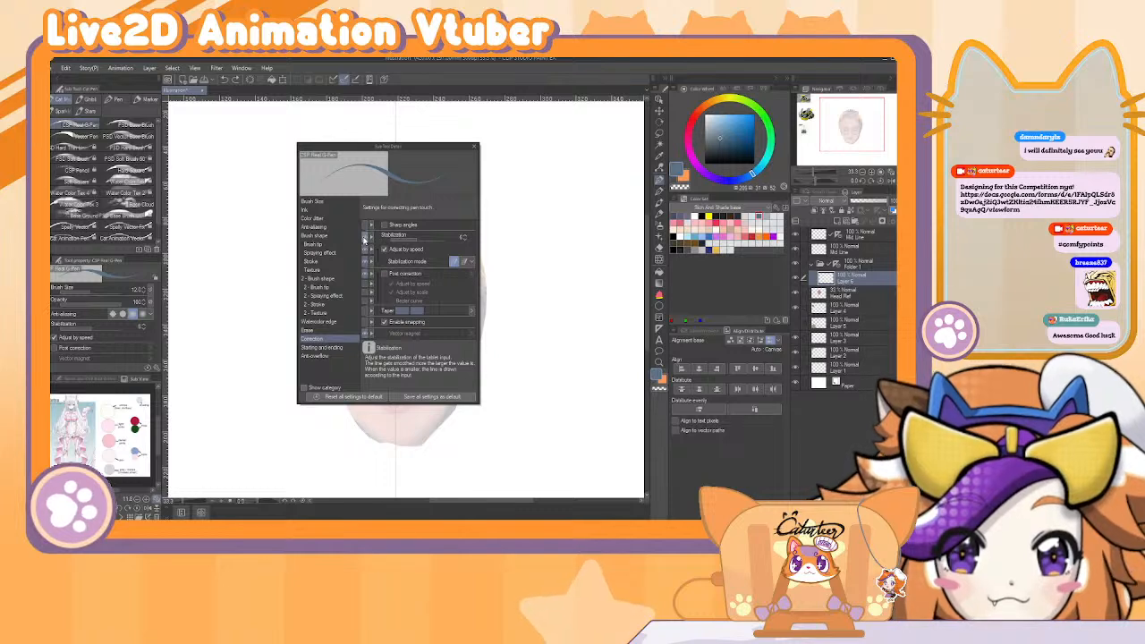
{"action": "left_click", "coordinate": [366, 275]}
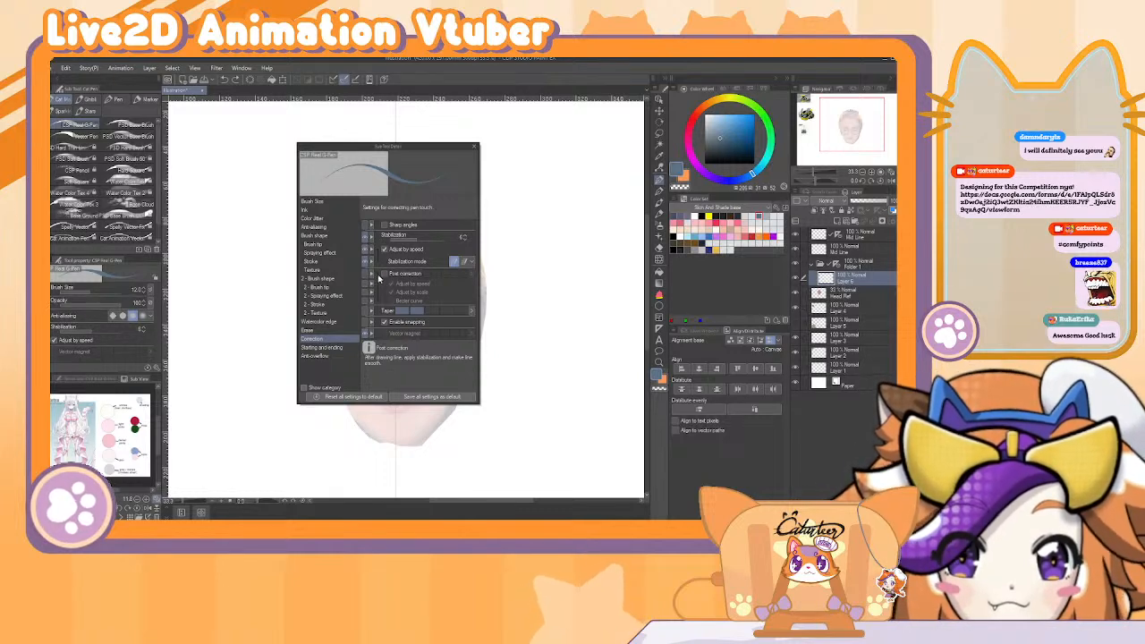
{"action": "left_click", "coordinate": [474, 148]}
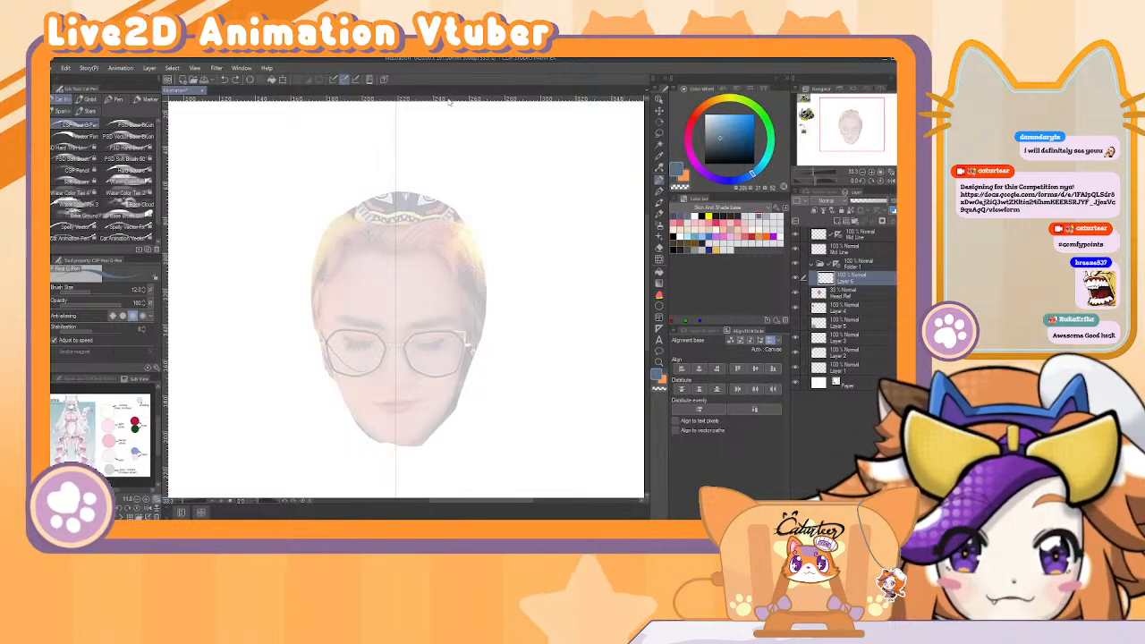
{"action": "mouse_move", "coordinate": [297, 156]}
{"action": "left_mouse_down"}
{"action": "mouse_move", "coordinate": [295, 201]}
{"action": "mouse_move", "coordinate": [360, 190]}
{"action": "left_mouse_up"}
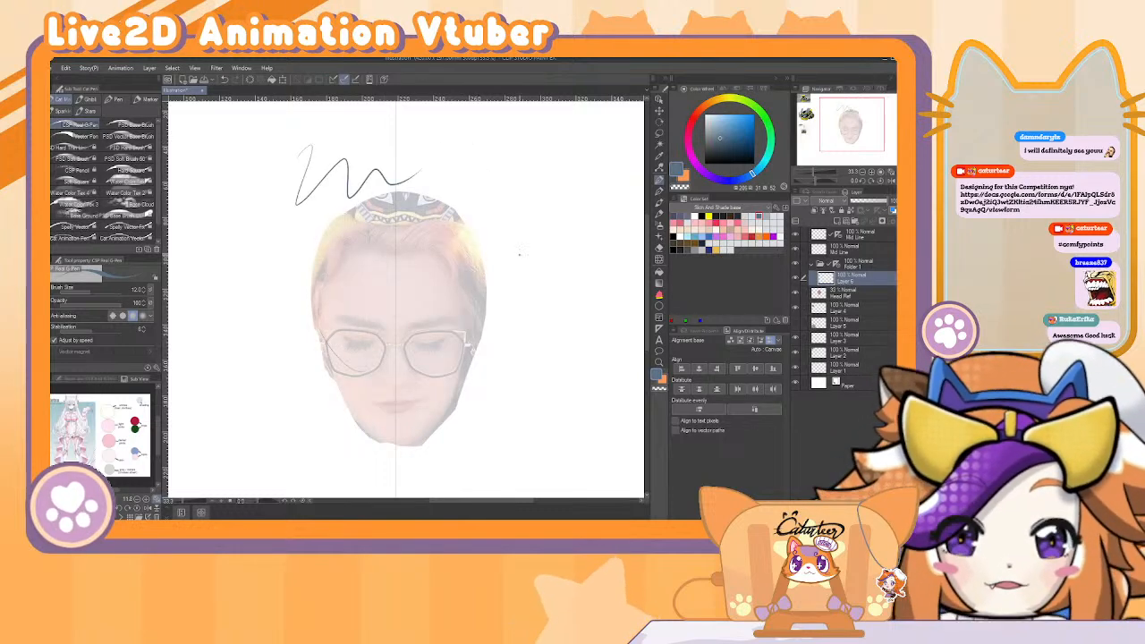
{"action": "key", "text": "ctrl+z"}
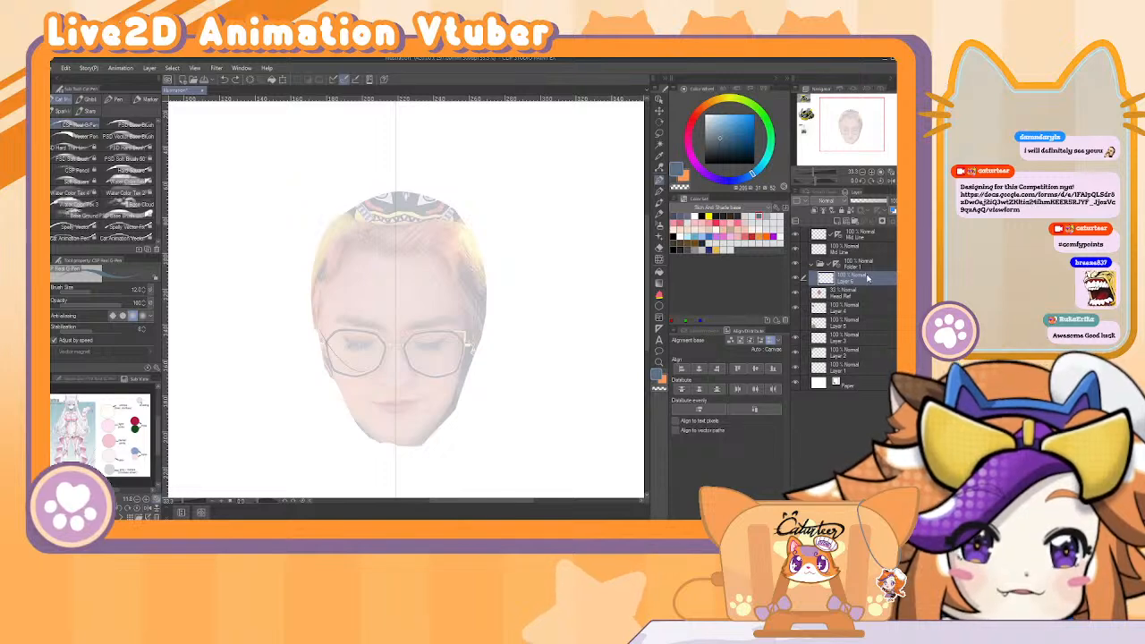
Test the ruler on the topmost Mid Line layer with the G-Pen and the PSD Base Brush, undoing both strokes.
{"action": "left_click", "coordinate": [859, 234]}
{"action": "mouse_move", "coordinate": [306, 215]}
{"action": "left_mouse_down"}
{"action": "mouse_move", "coordinate": [270, 184]}
{"action": "mouse_move", "coordinate": [350, 428]}
{"action": "left_mouse_up"}
{"action": "key", "text": "ctrl+z"}
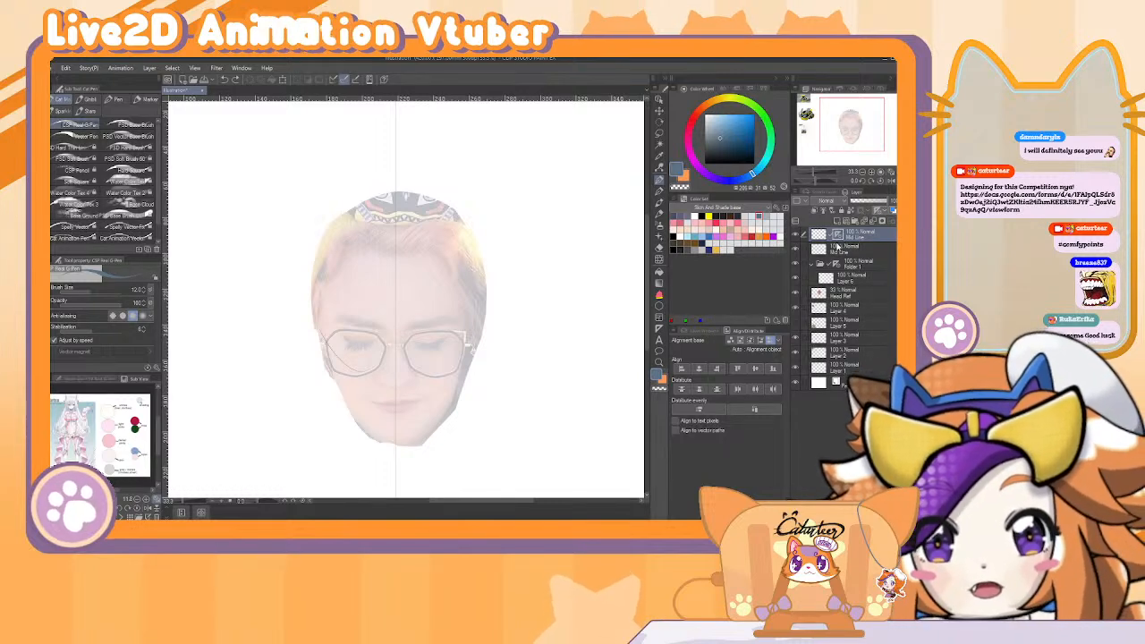
{"action": "left_click", "coordinate": [136, 128]}
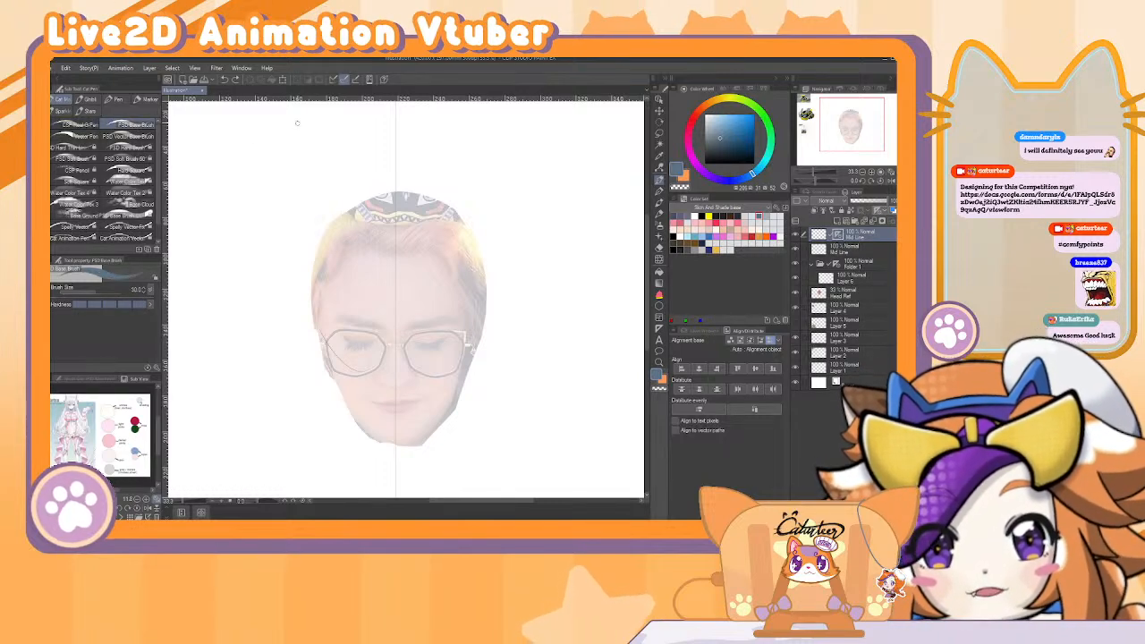
{"action": "mouse_move", "coordinate": [296, 127]}
{"action": "left_mouse_down"}
{"action": "mouse_move", "coordinate": [267, 289]}
{"action": "mouse_move", "coordinate": [337, 407]}
{"action": "left_mouse_up"}
{"action": "key", "text": "ctrl+z"}
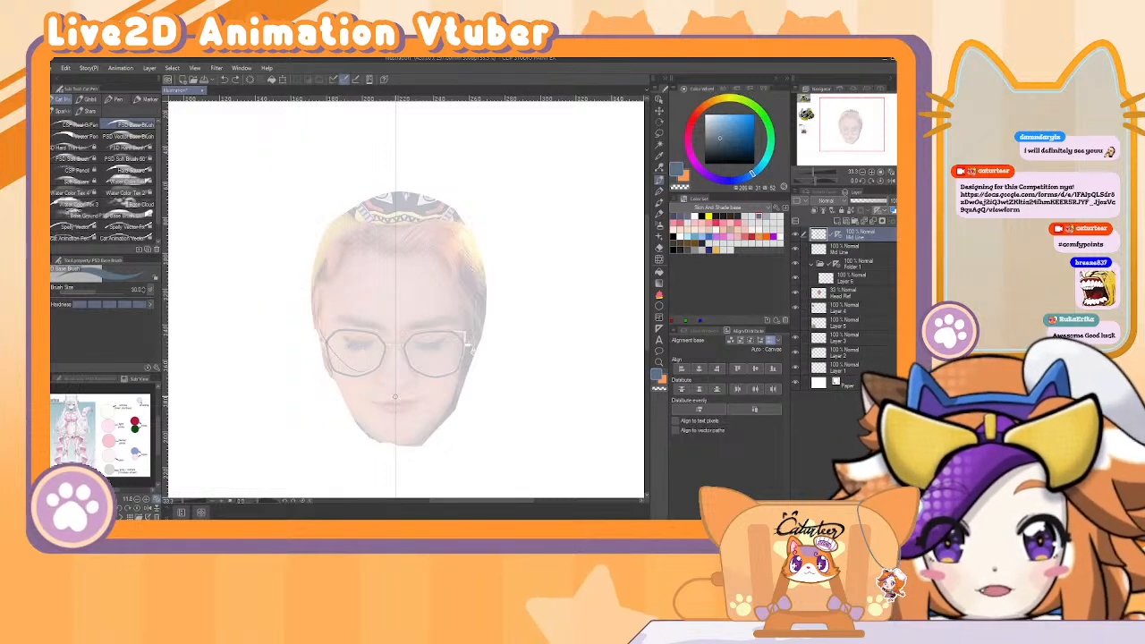
Move the symmetry ruler from Folder 1 onto Layer 6 inside the folder.
{"action": "left_click", "coordinate": [870, 267]}
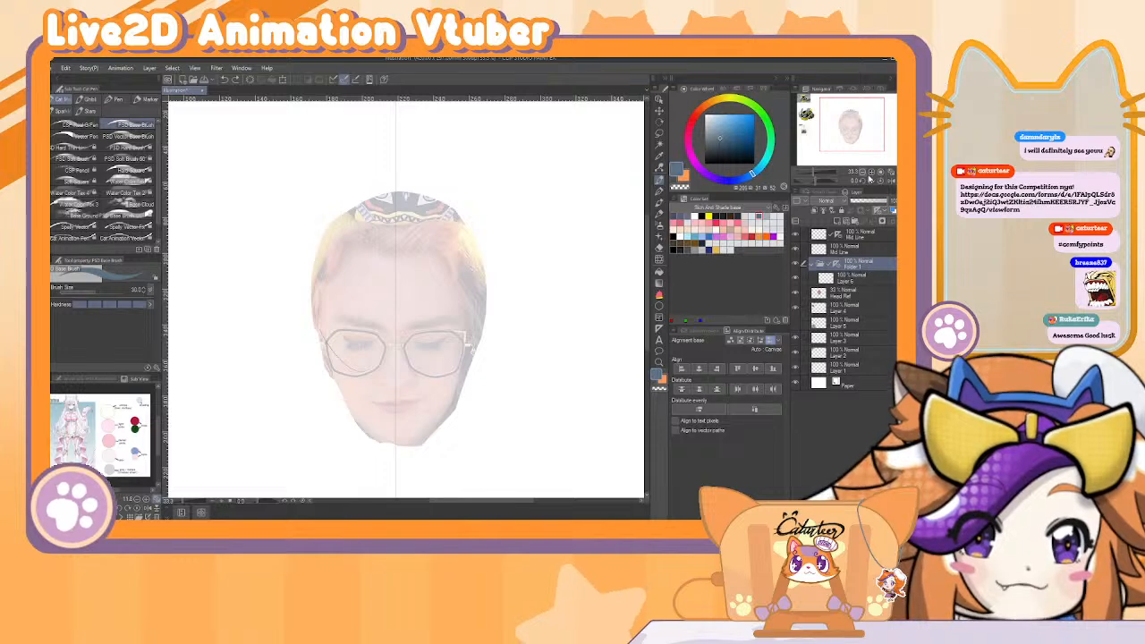
{"action": "left_click", "coordinate": [856, 172]}
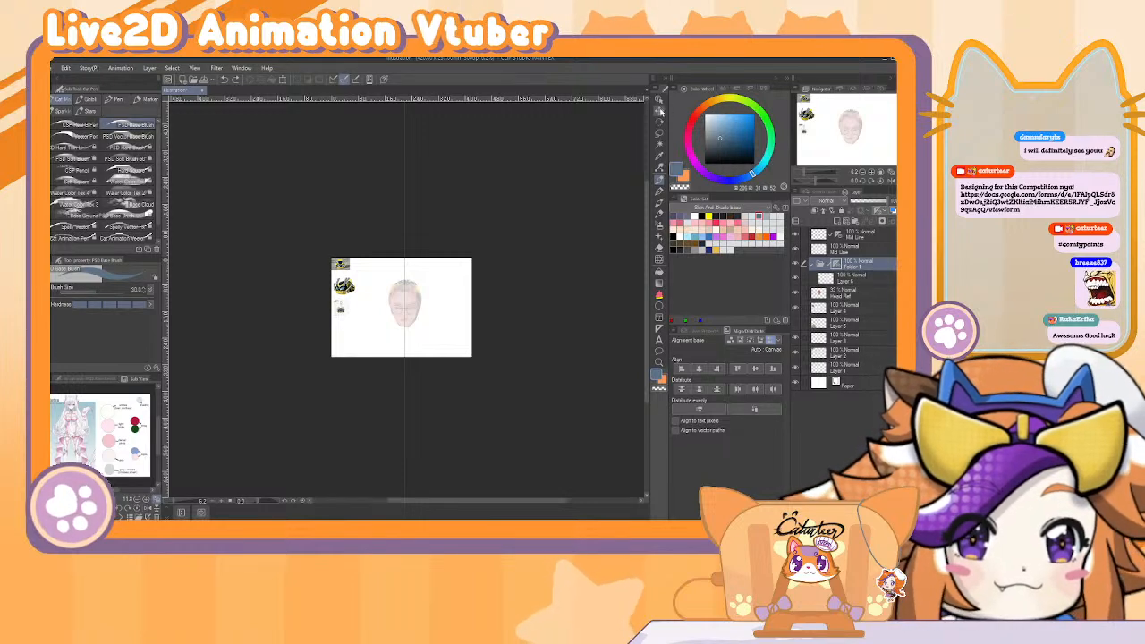
{"action": "left_click", "coordinate": [660, 110]}
{"action": "left_click", "coordinate": [407, 311]}
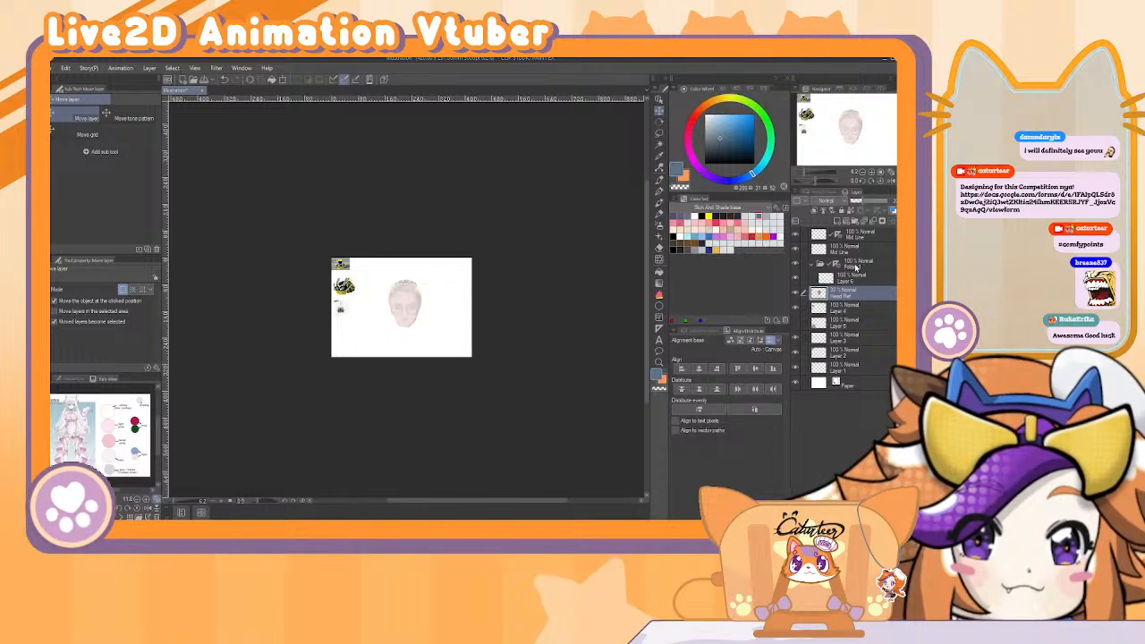
{"action": "left_click", "coordinate": [836, 267]}
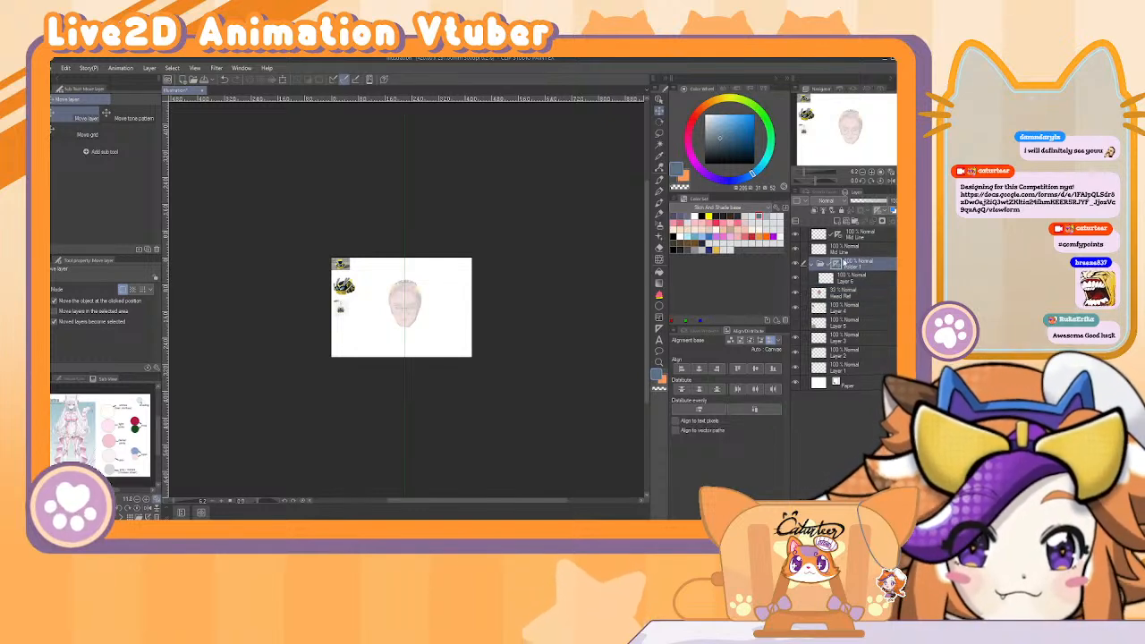
{"action": "left_click_drag", "start_coordinate": [853, 282], "coordinate": [850, 280]}
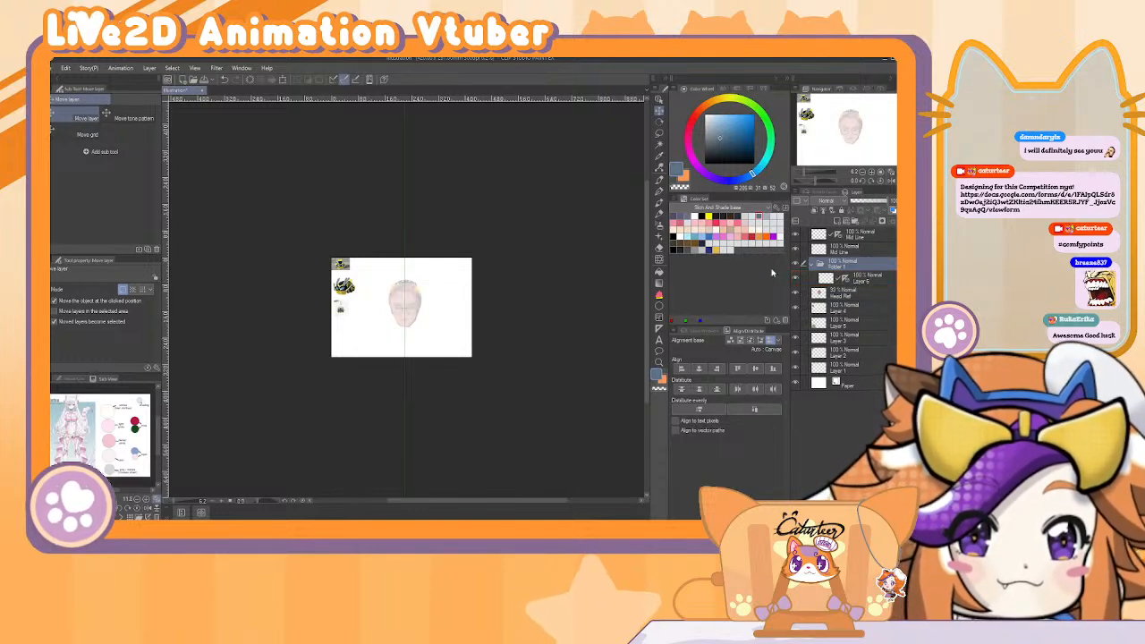
Try a PSD Base Brush stroke beside the face on Layer 6 to test the moved ruler, and undo it.
{"action": "scroll", "coordinate": [410, 259], "scroll_direction": "up", "scroll_amount": 5}
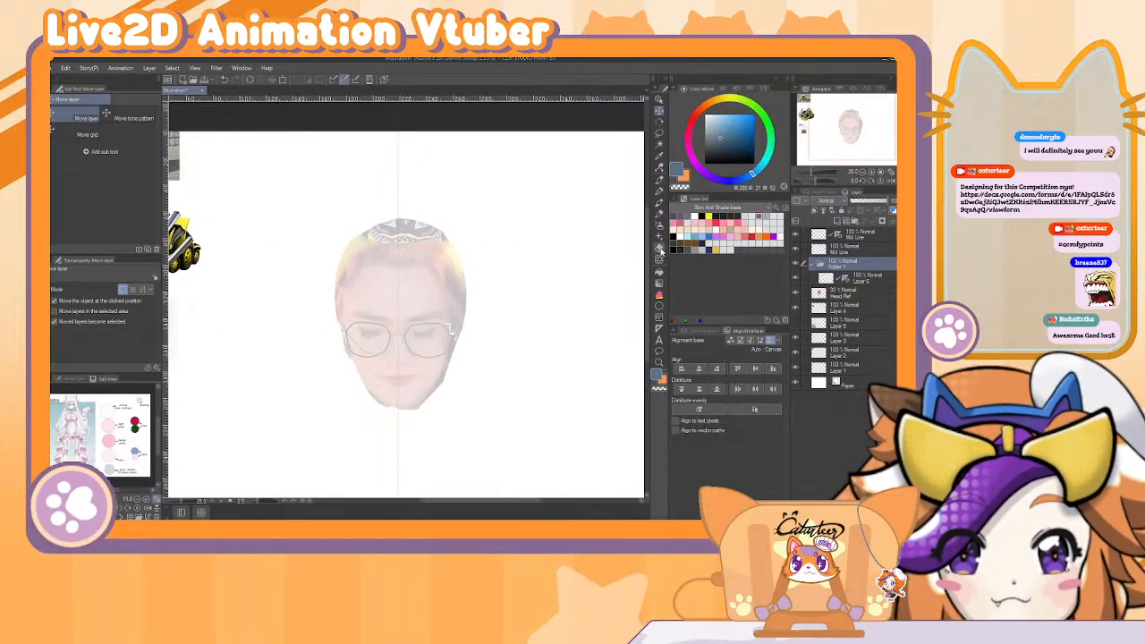
{"action": "left_click", "coordinate": [660, 183]}
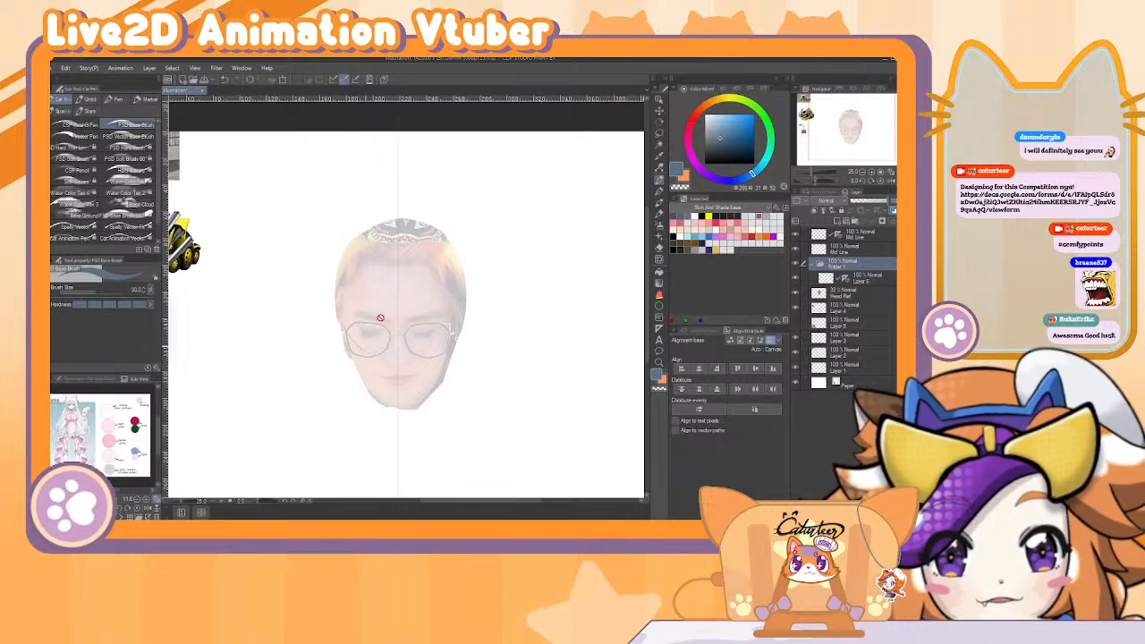
{"action": "left_click", "coordinate": [822, 278]}
{"action": "left_click_drag", "start_coordinate": [322, 275], "coordinate": [371, 407]}
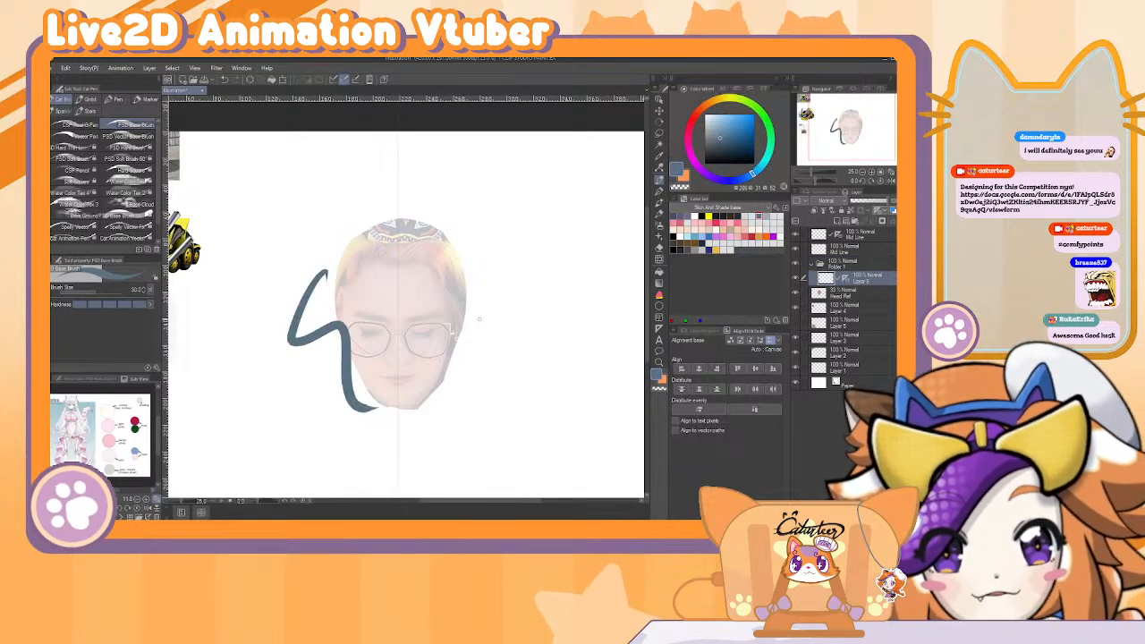
{"action": "key", "text": "ctrl+z"}
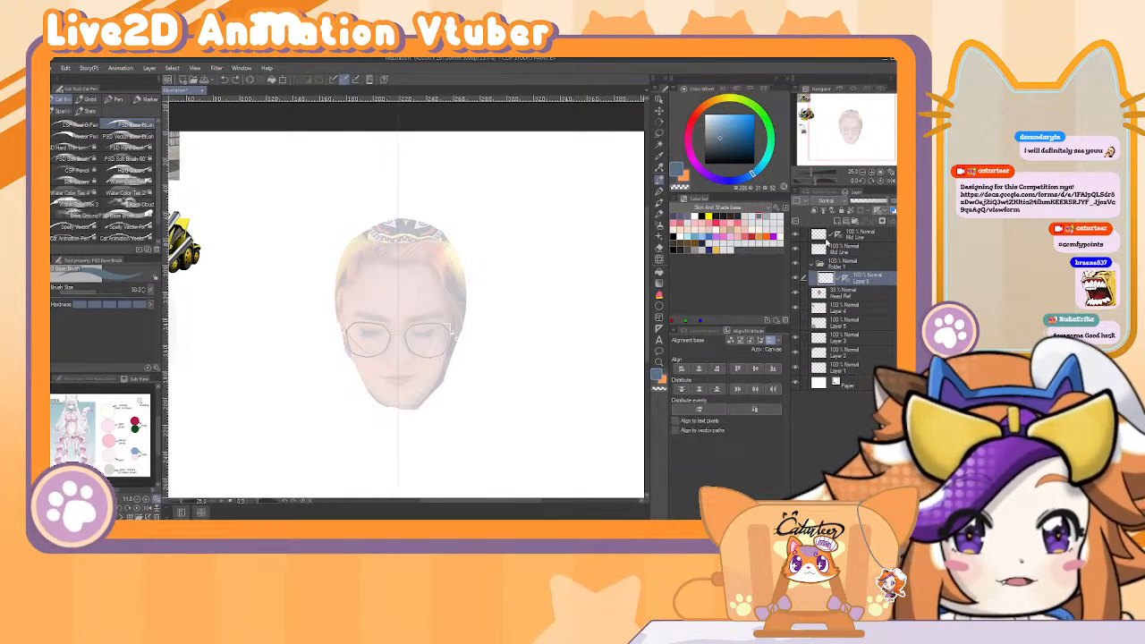
Delete the topmost Mid Line layer and Layer 6, and create a vertical symmetrical ruler through the face's centre on the remaining Mid Line.
{"action": "left_click", "coordinate": [875, 237], "text": "ctrl"}
{"action": "key", "text": "shift+alt+e"}
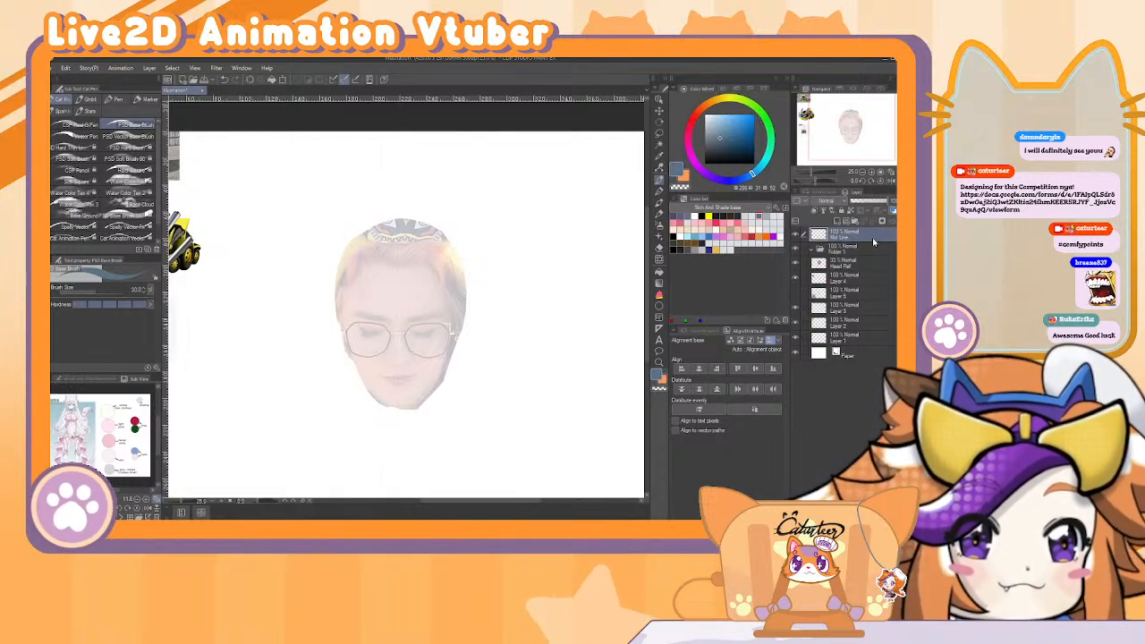
{"action": "left_click", "coordinate": [659, 328]}
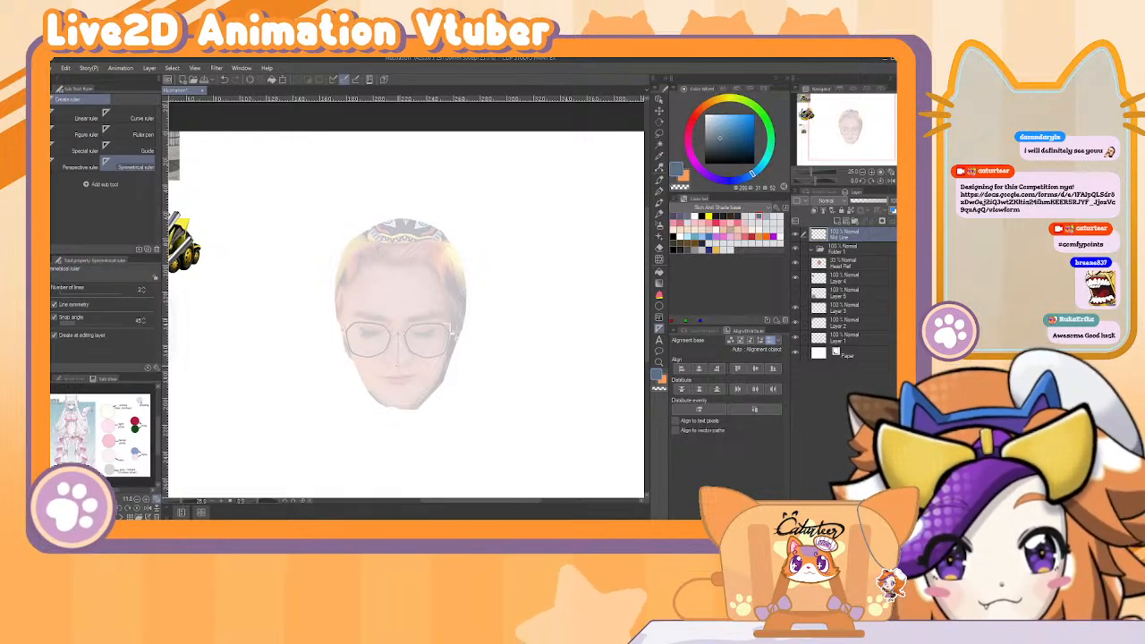
{"action": "left_click_drag", "start_coordinate": [398, 331], "coordinate": [399, 353]}
Test the new ruler on the Mid Line layer with a PSD Base Brush stroke and undo it.
{"action": "left_click", "coordinate": [659, 180]}
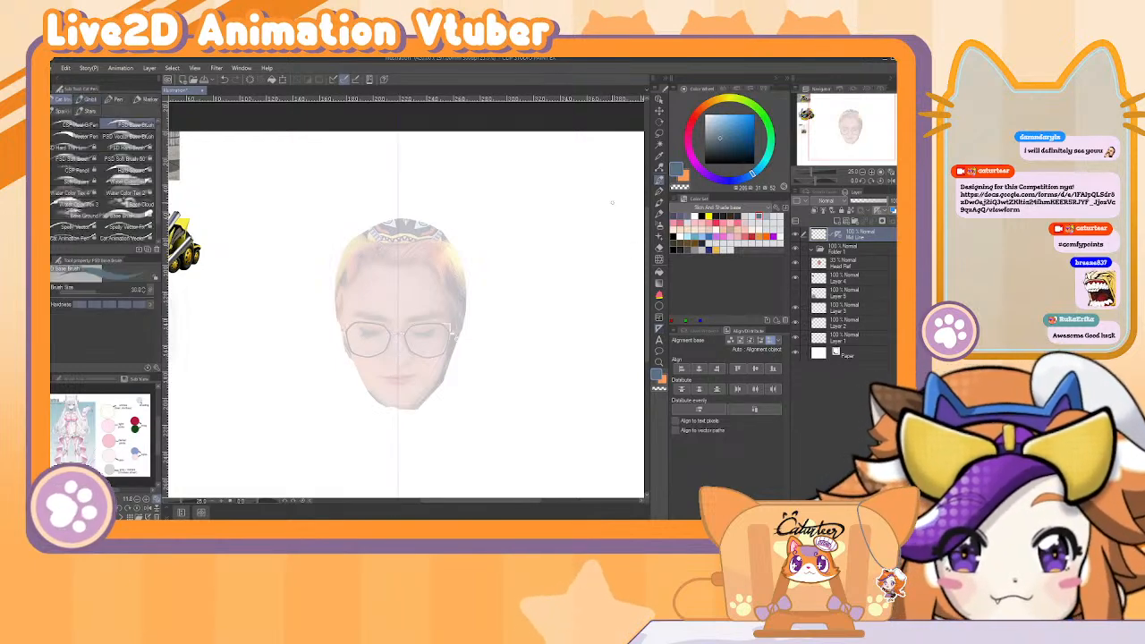
{"action": "left_click_drag", "start_coordinate": [459, 309], "coordinate": [399, 218]}
{"action": "key", "text": "ctrl+z"}
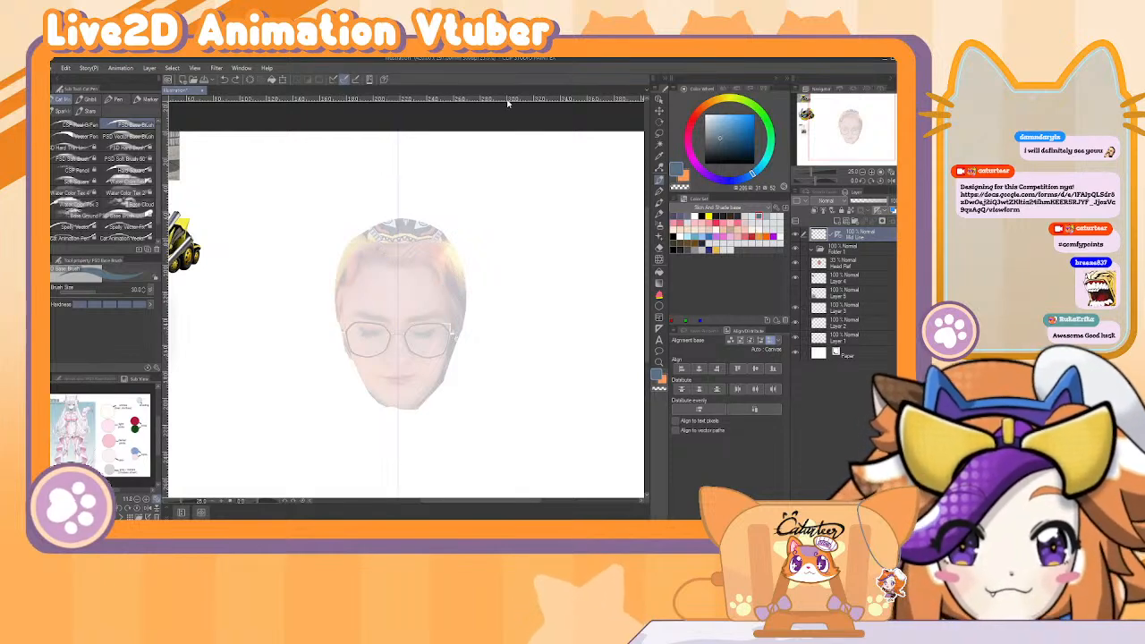
Move the symmetry ruler from Mid Line to Folder 1 and add a layer inside the folder, undoing a mirrored test stroke there.
{"action": "left_click", "coordinate": [852, 292], "text": "ctrl"}
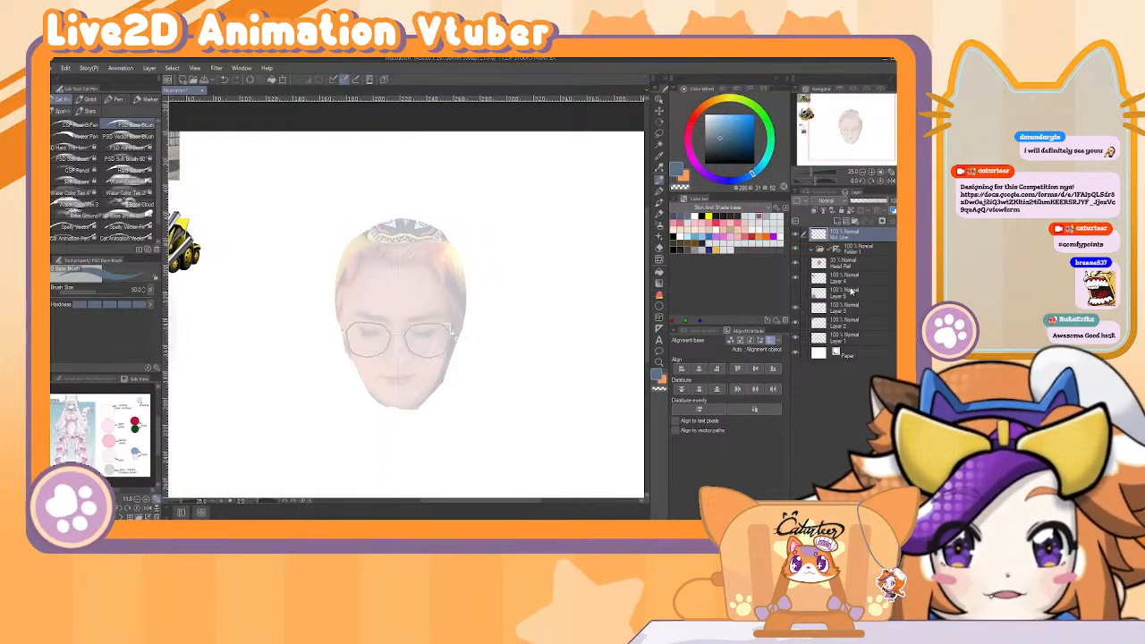
{"action": "left_click", "coordinate": [876, 246]}
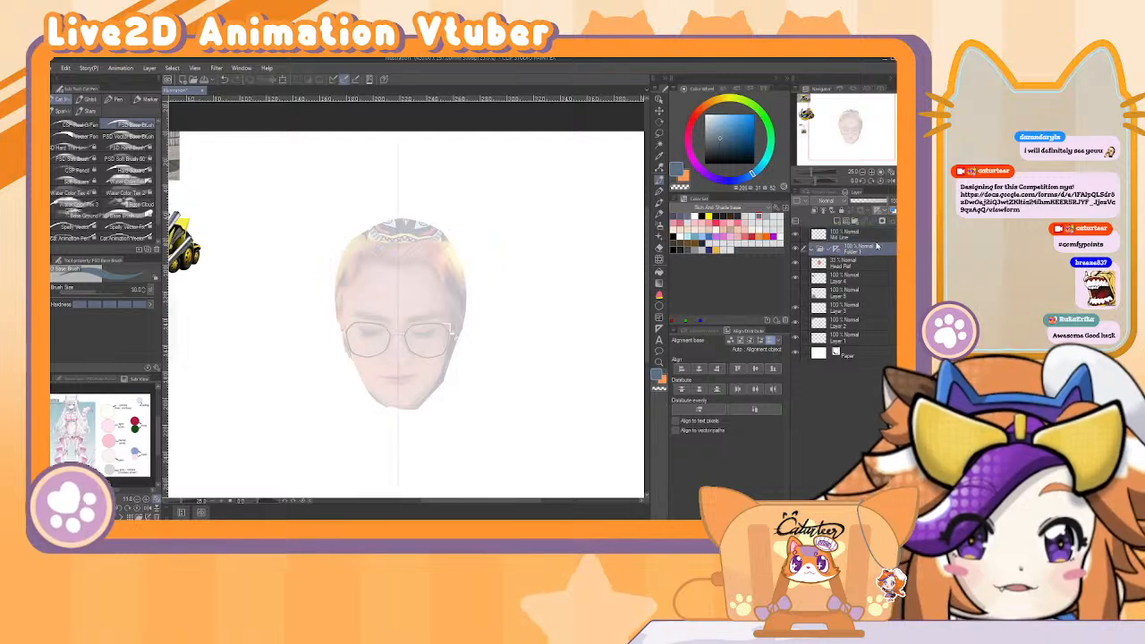
{"action": "left_click", "coordinate": [838, 220]}
{"action": "mouse_move", "coordinate": [447, 229]}
{"action": "left_mouse_down"}
{"action": "mouse_move", "coordinate": [488, 258]}
{"action": "mouse_move", "coordinate": [439, 490]}
{"action": "left_mouse_up"}
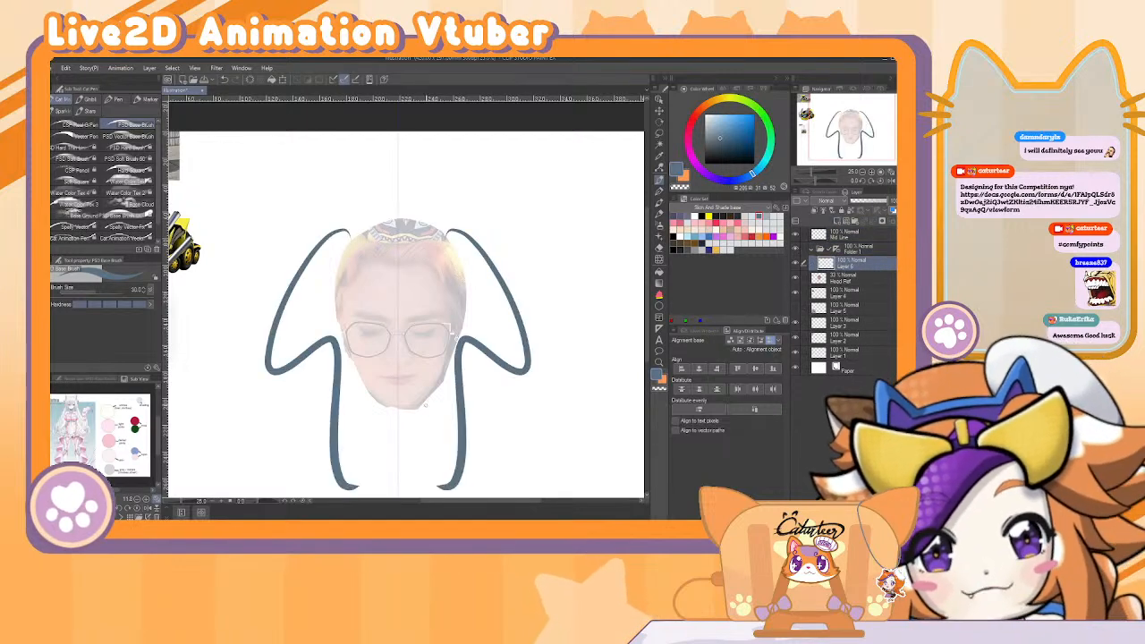
{"action": "key", "text": "ctrl+z"}
Move the symmetry ruler from Folder 1 back to the Mid Line layer and make two copies of that layer.
{"action": "left_click", "coordinate": [867, 250]}
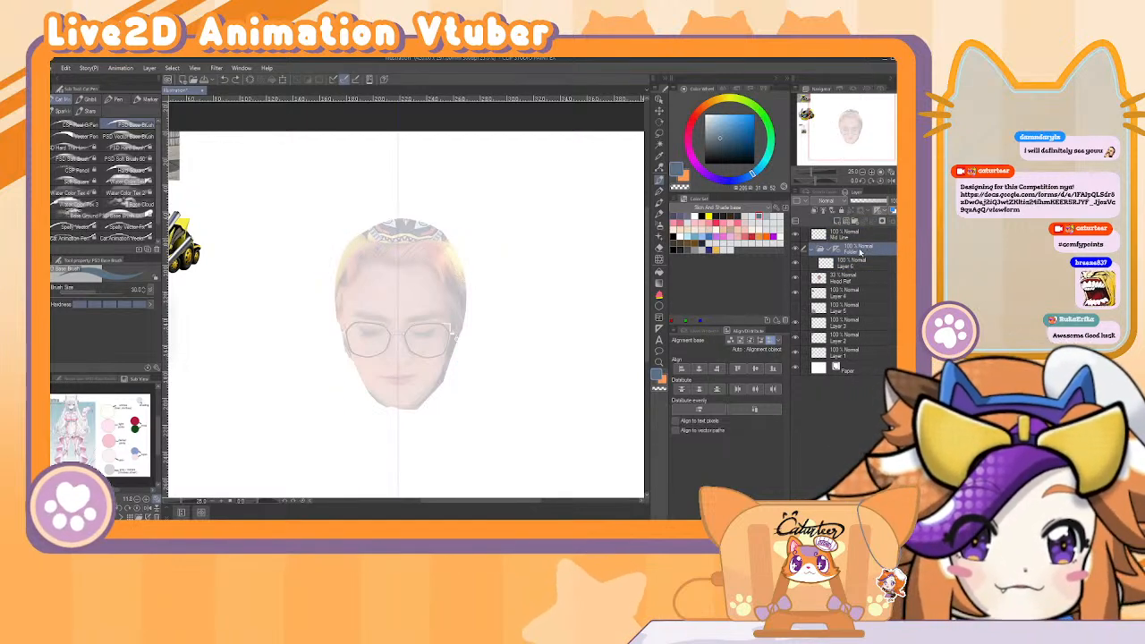
{"action": "left_click_drag", "start_coordinate": [841, 238], "coordinate": [850, 240]}
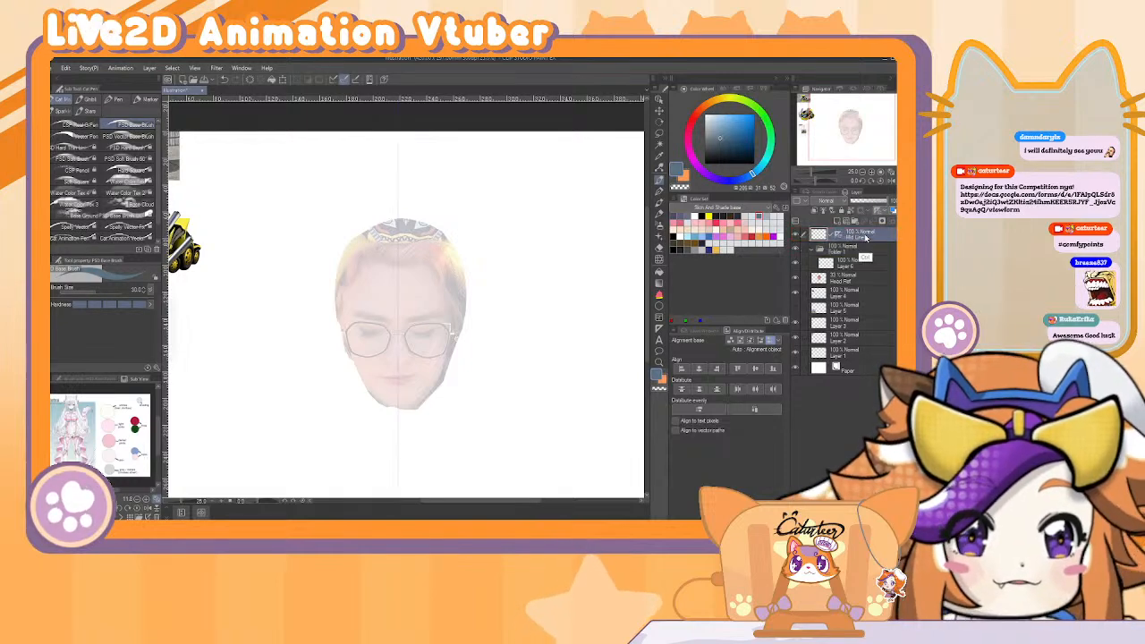
{"action": "key", "text": "ctrl+v"}
{"action": "key", "text": "ctrl+v"}
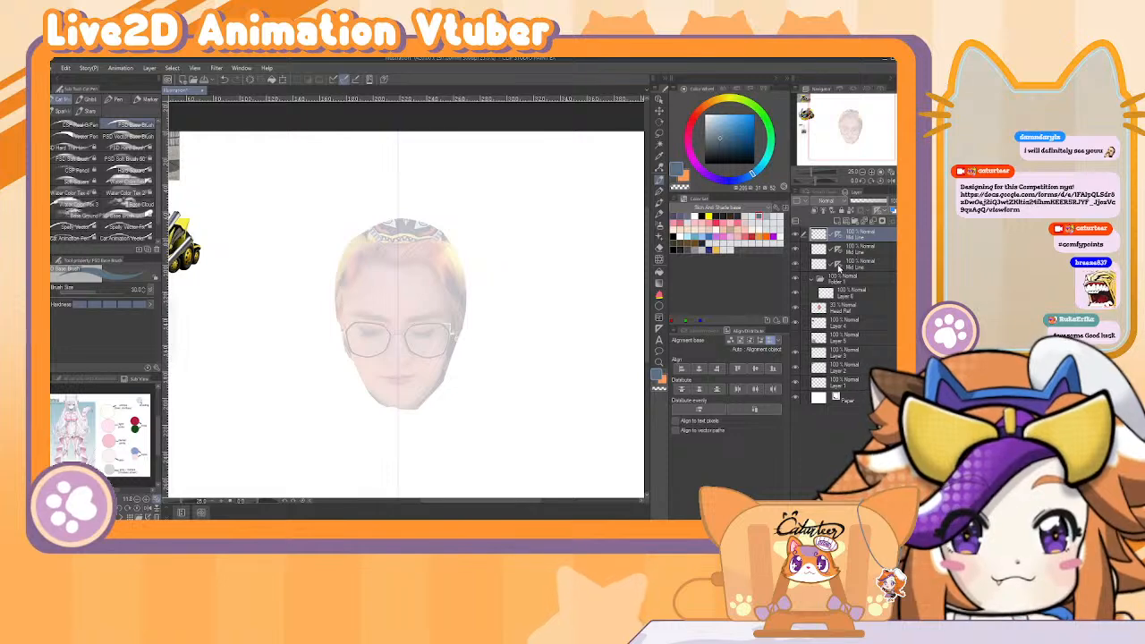
Move the lowest Mid Line layer's ruler onto Folder 1 and delete that Mid Line layer.
{"action": "left_click", "coordinate": [839, 264]}
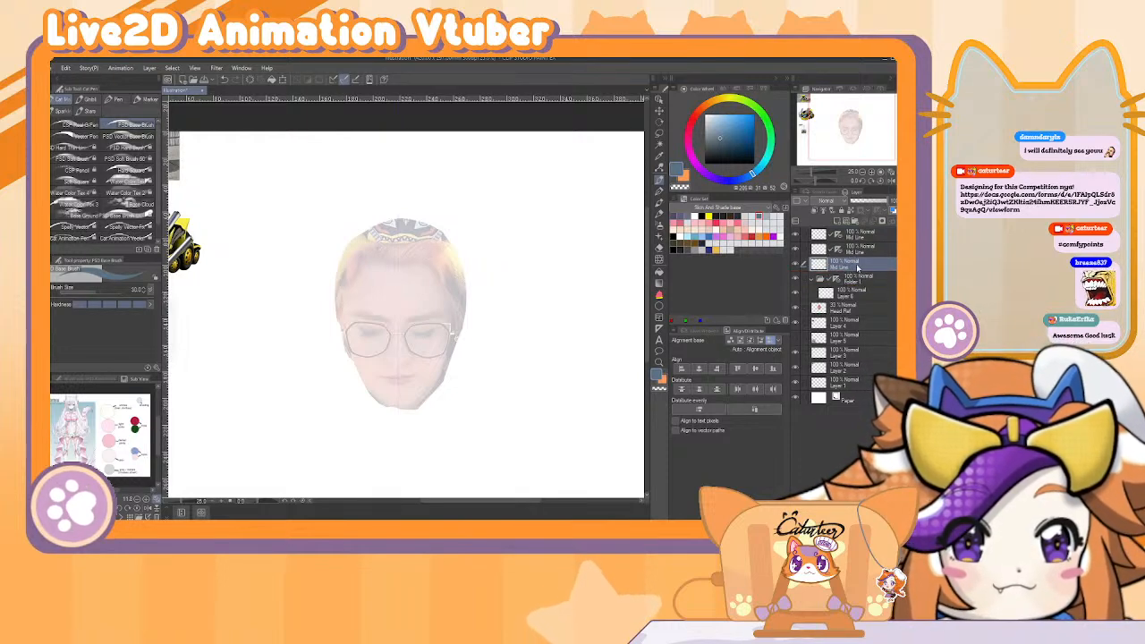
{"action": "key", "text": "Delete"}
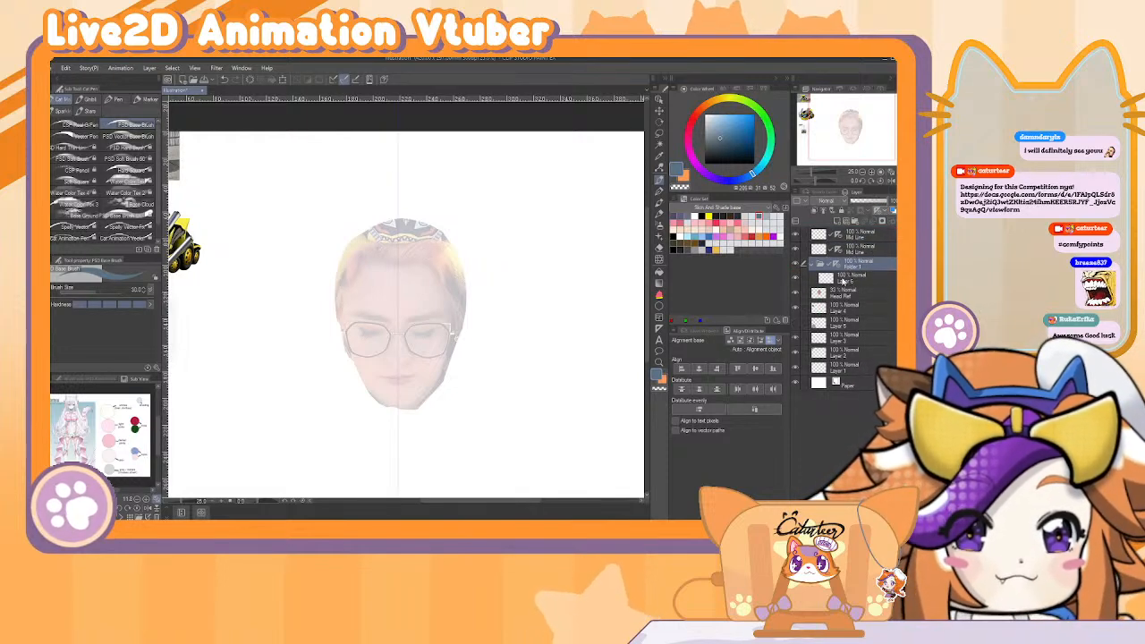
Make the hidden photo reference in the canvas's lower-left corner visible.
{"action": "left_click", "coordinate": [798, 369]}
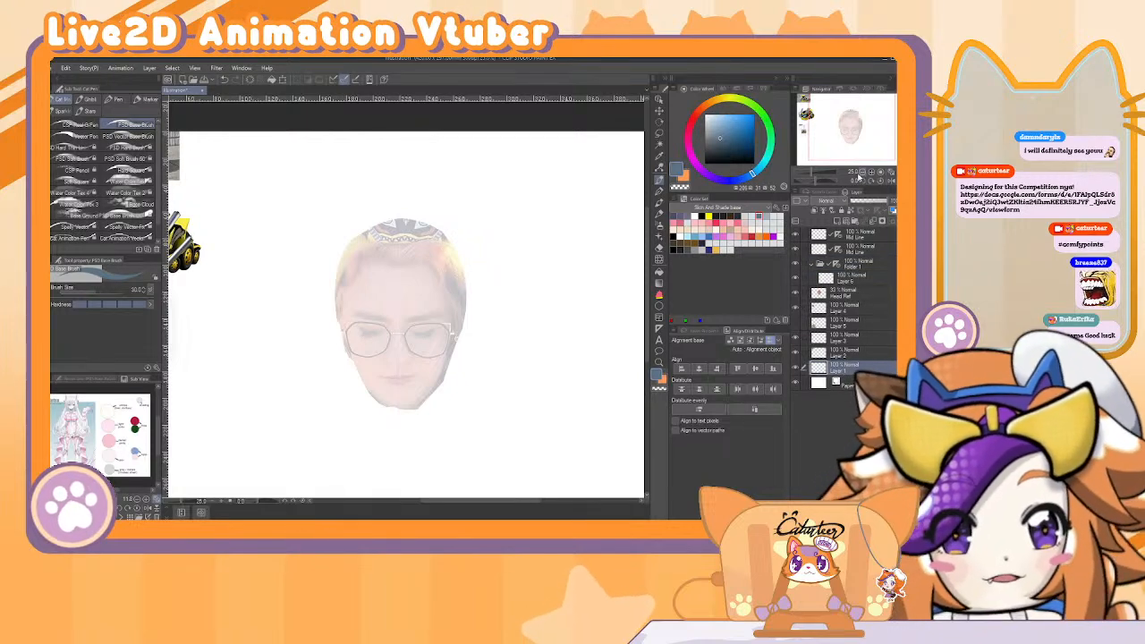
{"action": "left_click_drag", "start_coordinate": [858, 176], "coordinate": [841, 223]}
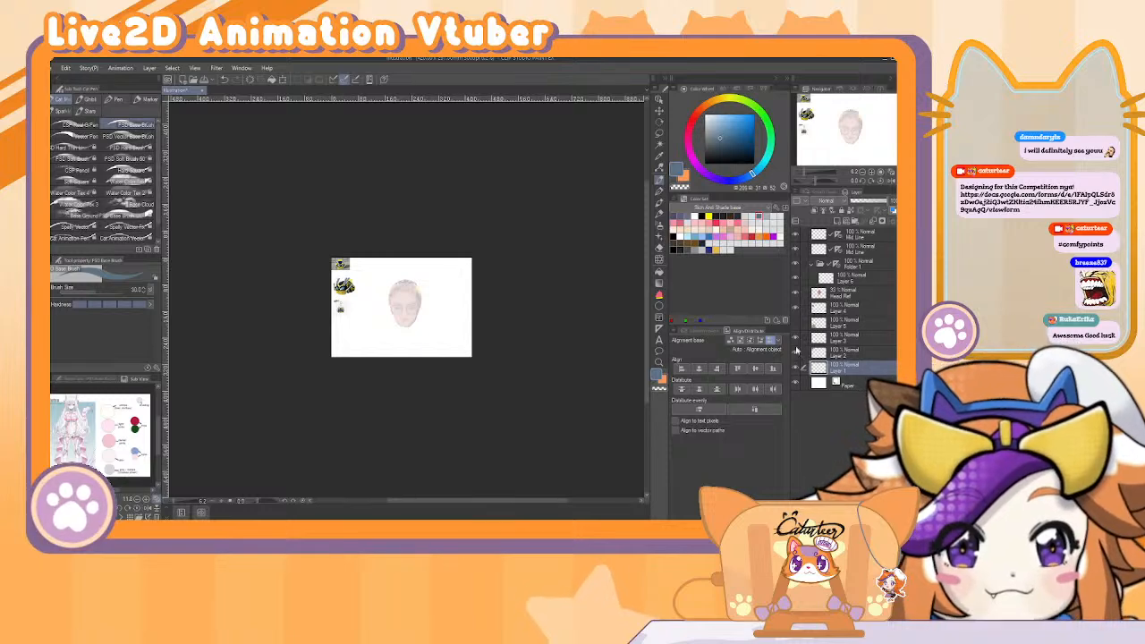
{"action": "left_click", "coordinate": [795, 352]}
Put Layer 5 into a new folder named Ref and move Layer 4 into that folder.
{"action": "left_click", "coordinate": [850, 322]}
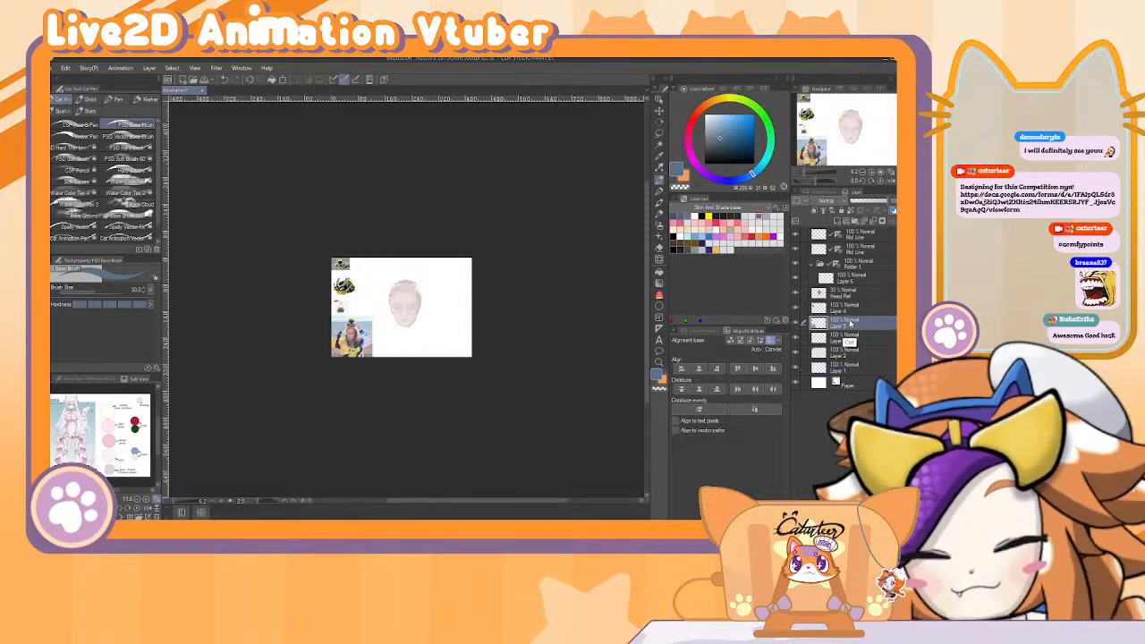
{"action": "key", "text": "ctrl+g"}
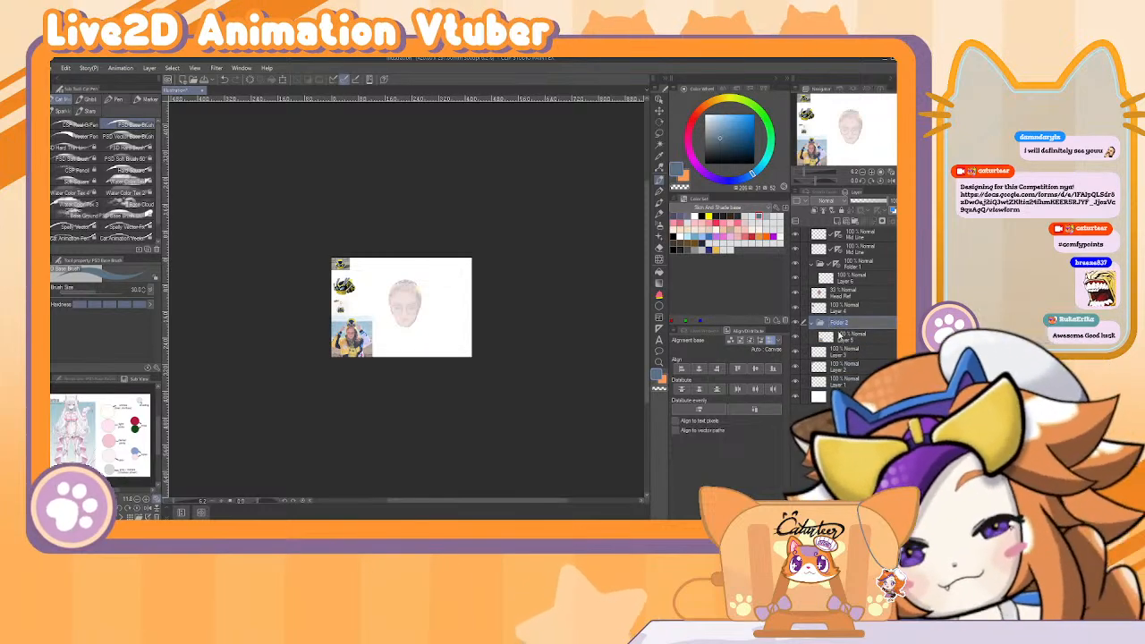
{"action": "type", "text": "Ref"}
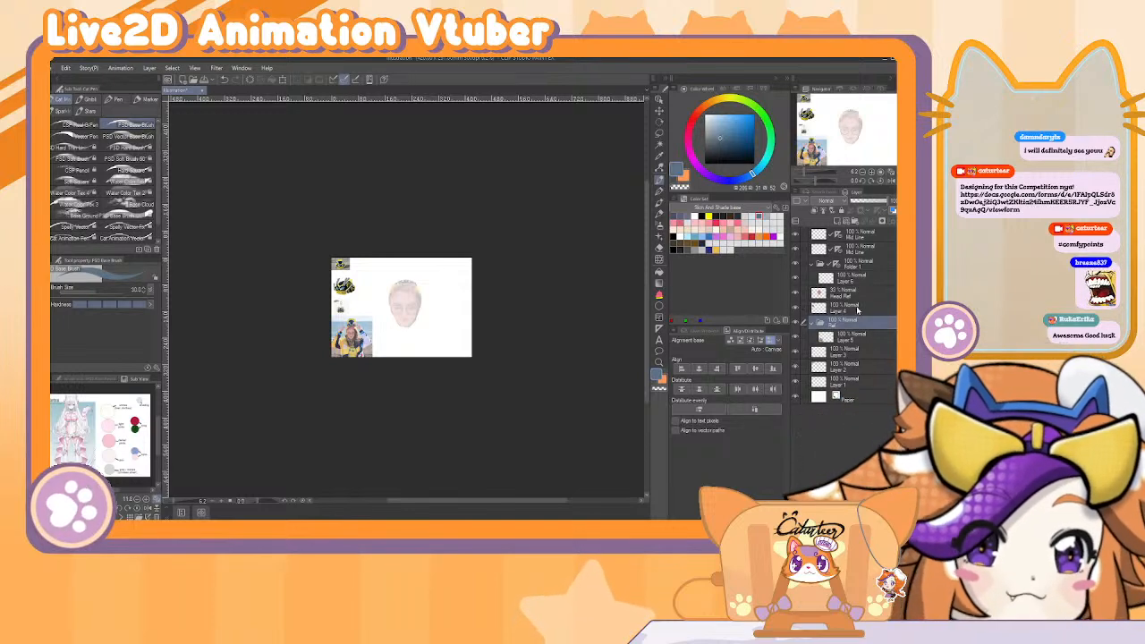
{"action": "mouse_move", "coordinate": [856, 310]}
{"action": "left_mouse_down"}
{"action": "mouse_move", "coordinate": [867, 312]}
{"action": "mouse_move", "coordinate": [854, 326]}
{"action": "left_mouse_up"}
Save the illustration and place Layer 1 in its own new folder above the Paper layer.
{"action": "left_click", "coordinate": [848, 383]}
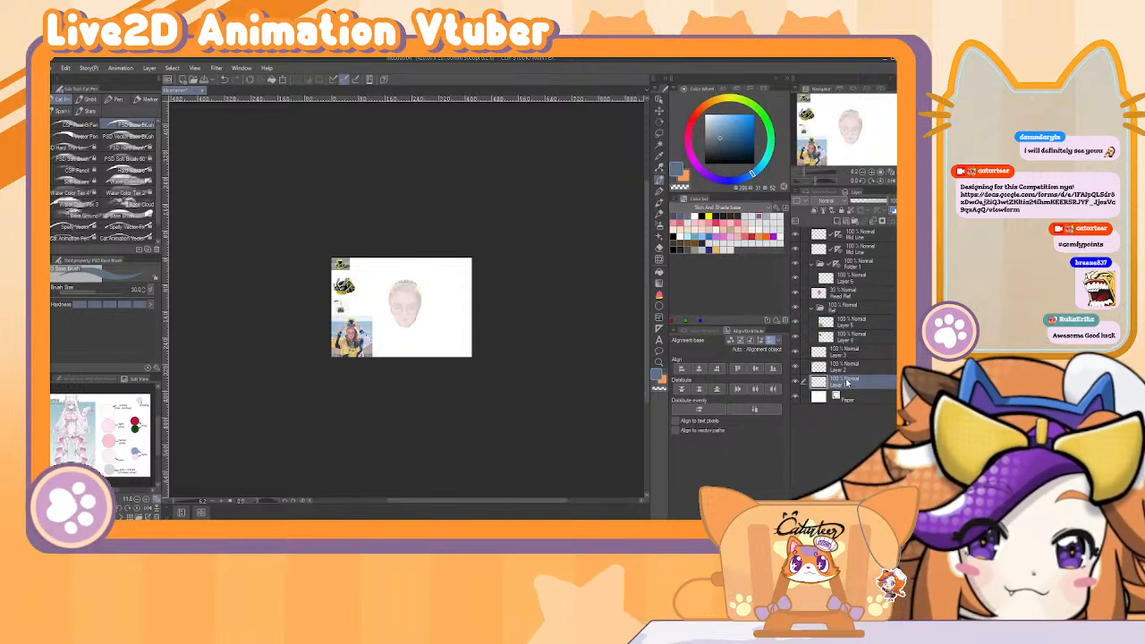
{"action": "key", "text": "ctrl+s"}
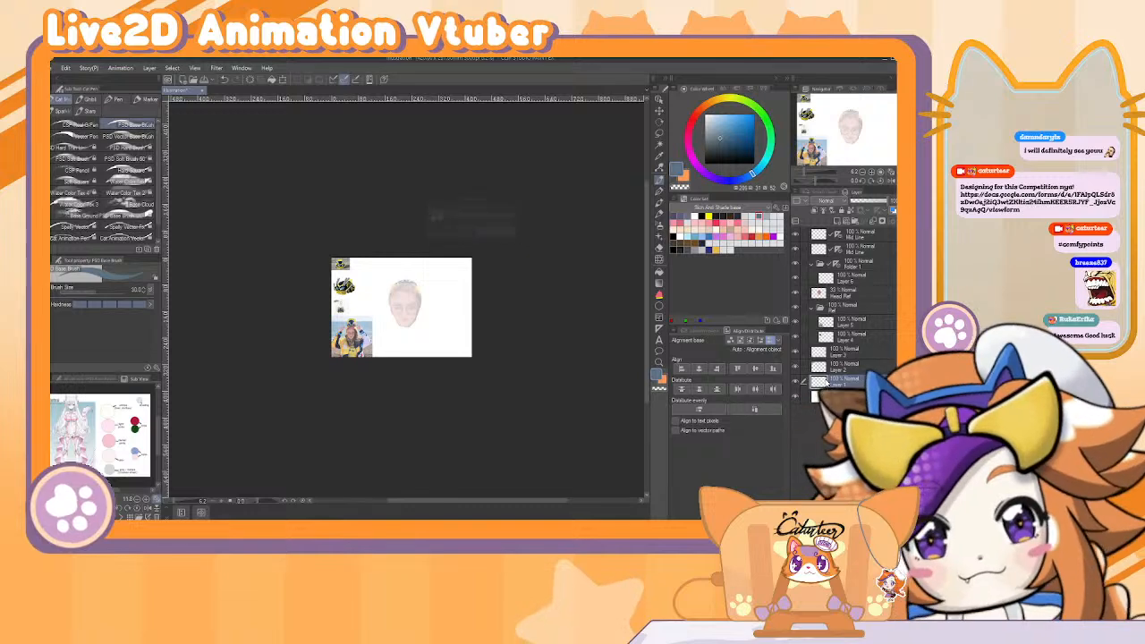
{"action": "key", "text": "ctrl+g"}
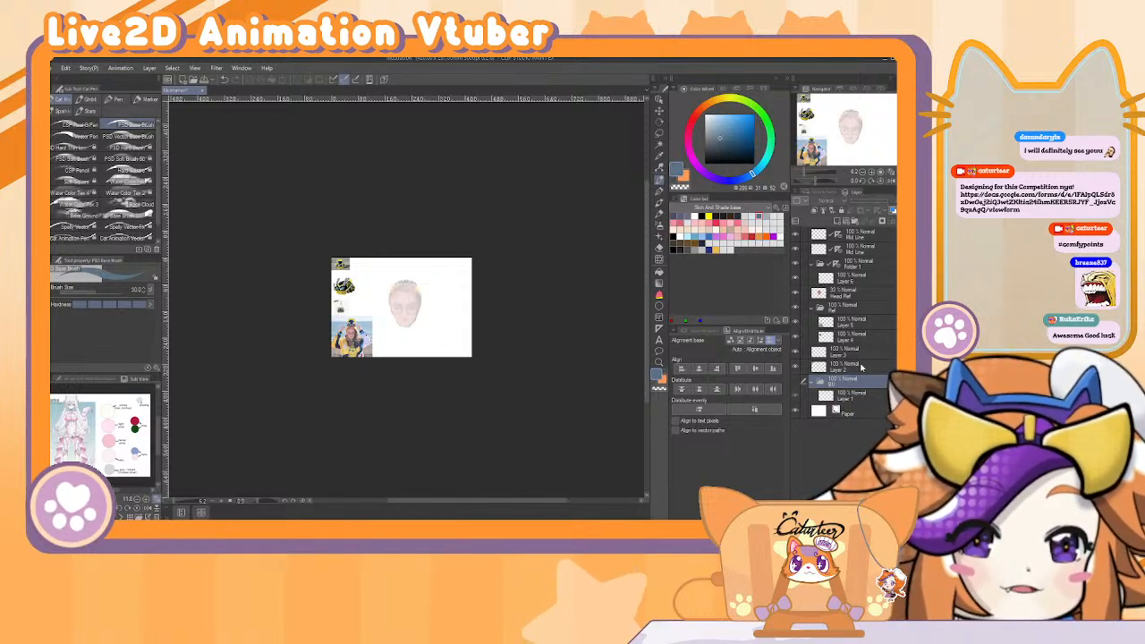
Move Layer 2 and Layer 3 into the Ref folder and collapse it.
{"action": "left_click", "coordinate": [843, 364]}
{"action": "left_click_drag", "start_coordinate": [872, 341], "coordinate": [867, 327]}
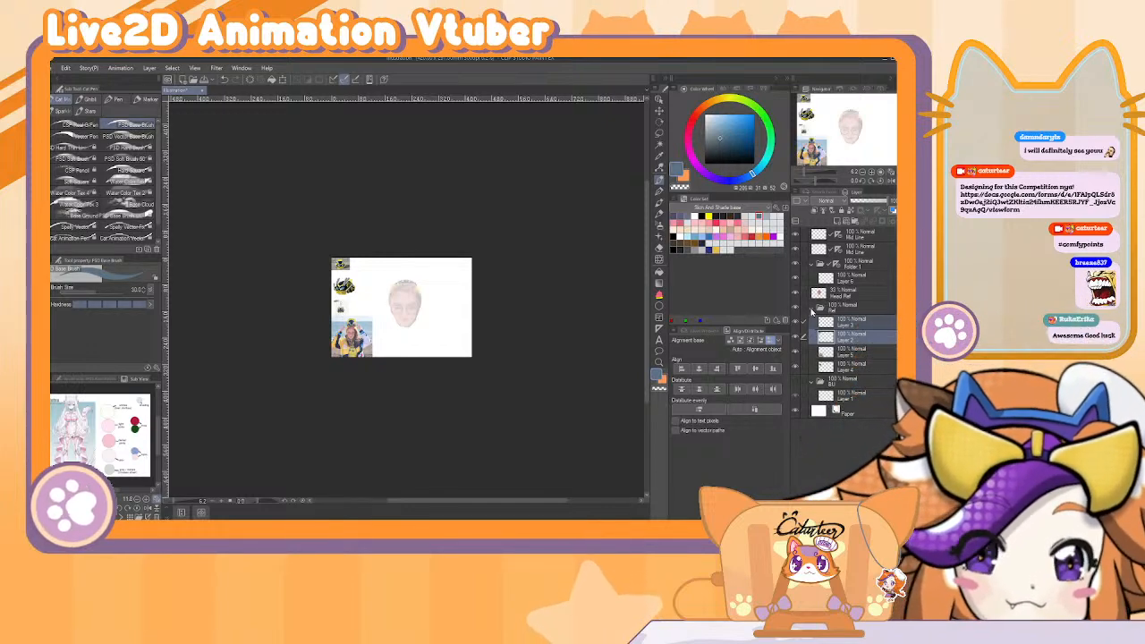
{"action": "left_click", "coordinate": [811, 308]}
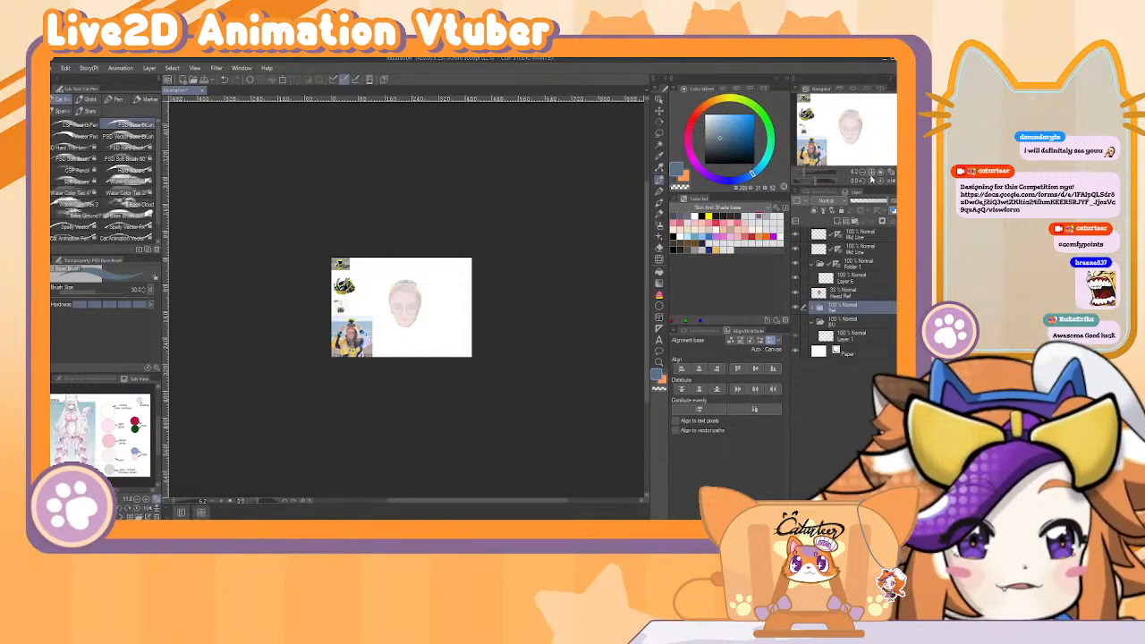
Sketch a mirrored cranium circle over the faded head on Layer 6 in Folder 1, using a smaller brush.
{"action": "left_click_drag", "start_coordinate": [866, 180], "coordinate": [875, 179]}
{"action": "left_click", "coordinate": [854, 278]}
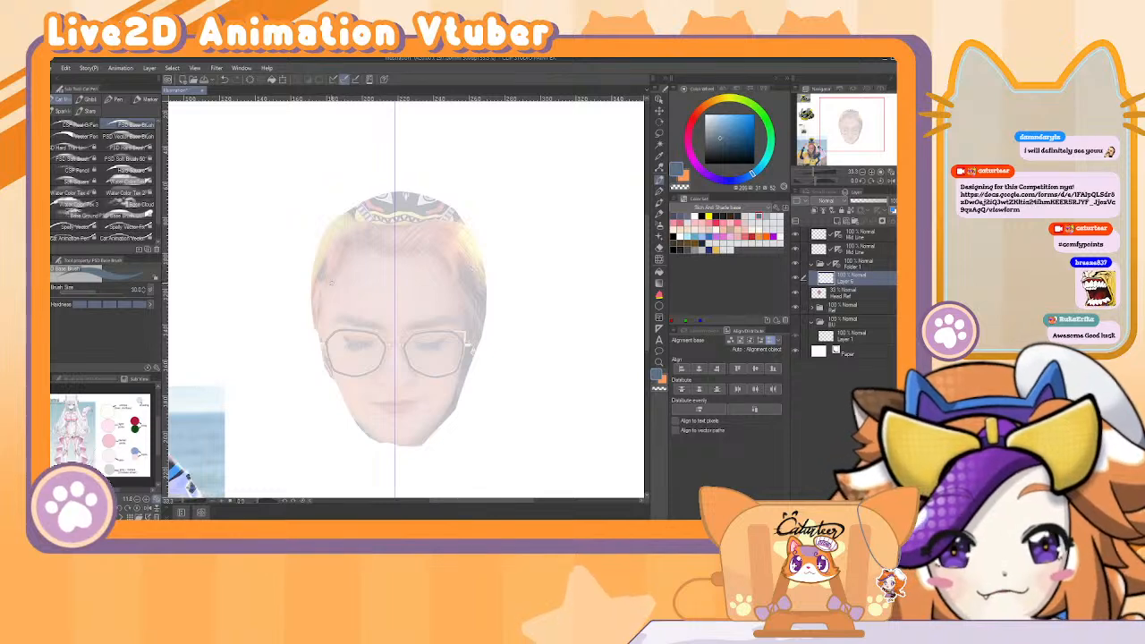
{"action": "key", "text": "bracketleft"}
{"action": "key", "text": "bracketleft"}
{"action": "key", "text": "bracketleft"}
{"action": "key", "text": "bracketleft"}
{"action": "key", "text": "bracketleft"}
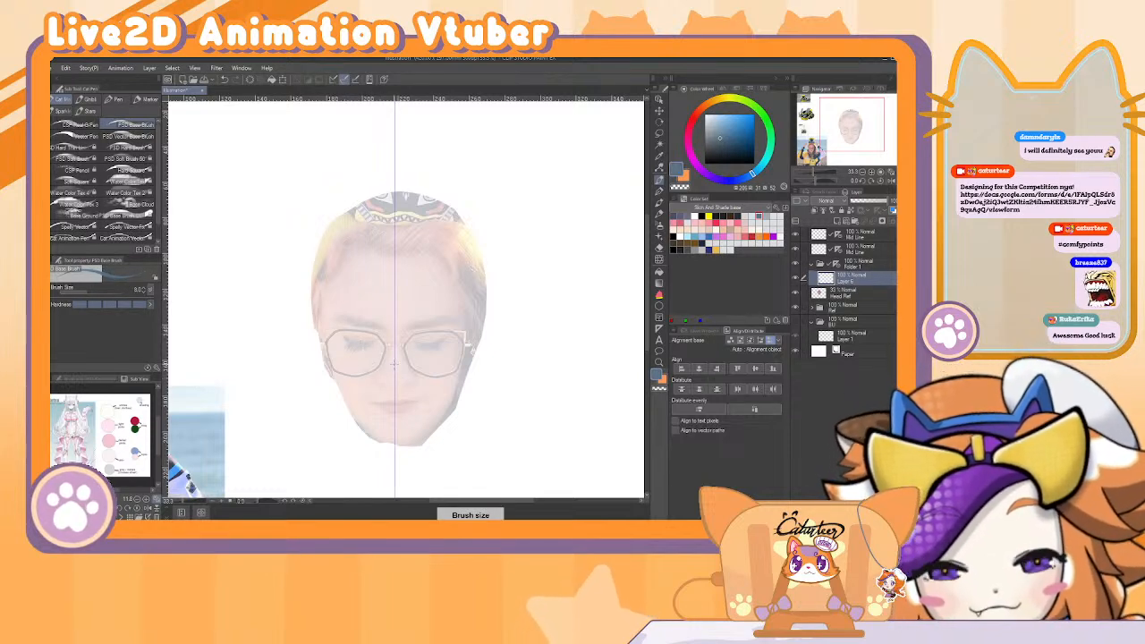
{"action": "mouse_move", "coordinate": [402, 191]}
{"action": "left_mouse_down"}
{"action": "mouse_move", "coordinate": [458, 213]}
{"action": "mouse_move", "coordinate": [318, 235]}
{"action": "left_mouse_up"}
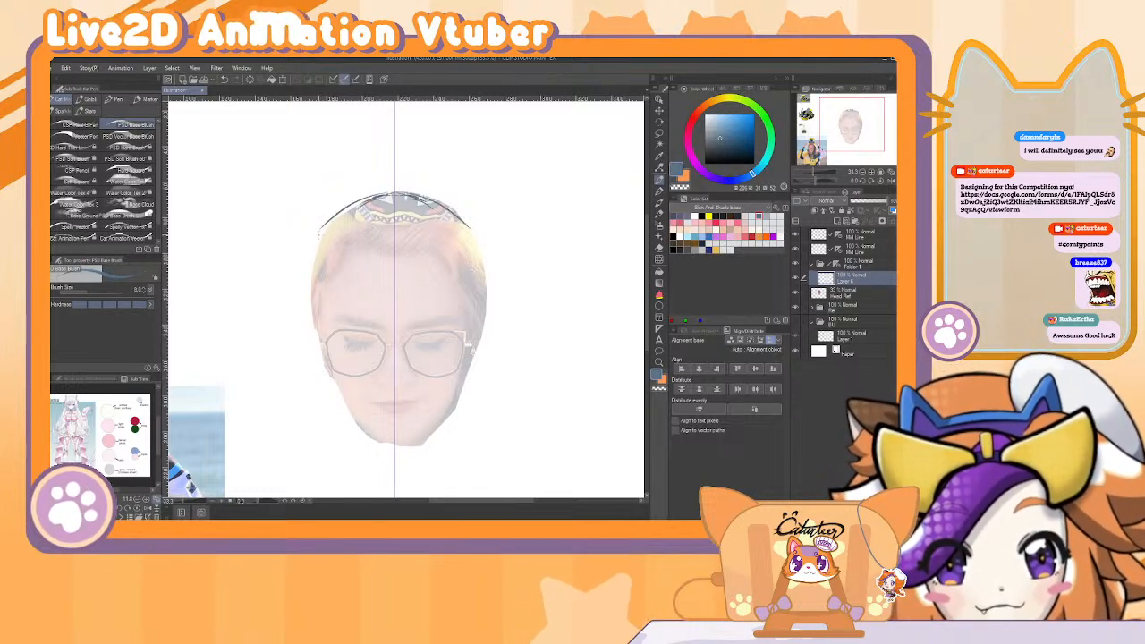
{"action": "left_click_drag", "start_coordinate": [466, 222], "coordinate": [480, 313]}
{"action": "left_click_drag", "start_coordinate": [321, 234], "coordinate": [308, 304]}
{"action": "mouse_move", "coordinate": [326, 344]}
{"action": "left_mouse_down"}
{"action": "mouse_move", "coordinate": [356, 359]}
{"action": "mouse_move", "coordinate": [455, 347]}
{"action": "left_mouse_up"}
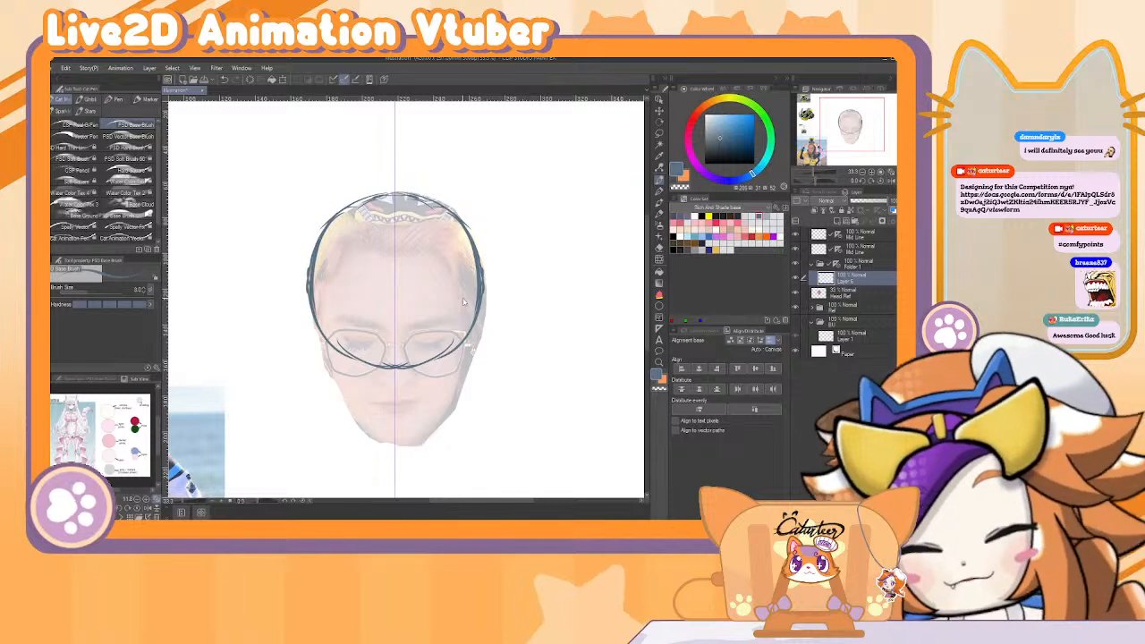
Transform the cranium circle by shifting it slightly down so it sits just below the top of the head.
{"action": "key", "text": "ctrl+t"}
{"action": "mouse_move", "coordinate": [439, 265]}
{"action": "left_mouse_down"}
{"action": "mouse_move", "coordinate": [439, 296]}
{"action": "mouse_move", "coordinate": [437, 282]}
{"action": "left_mouse_up"}
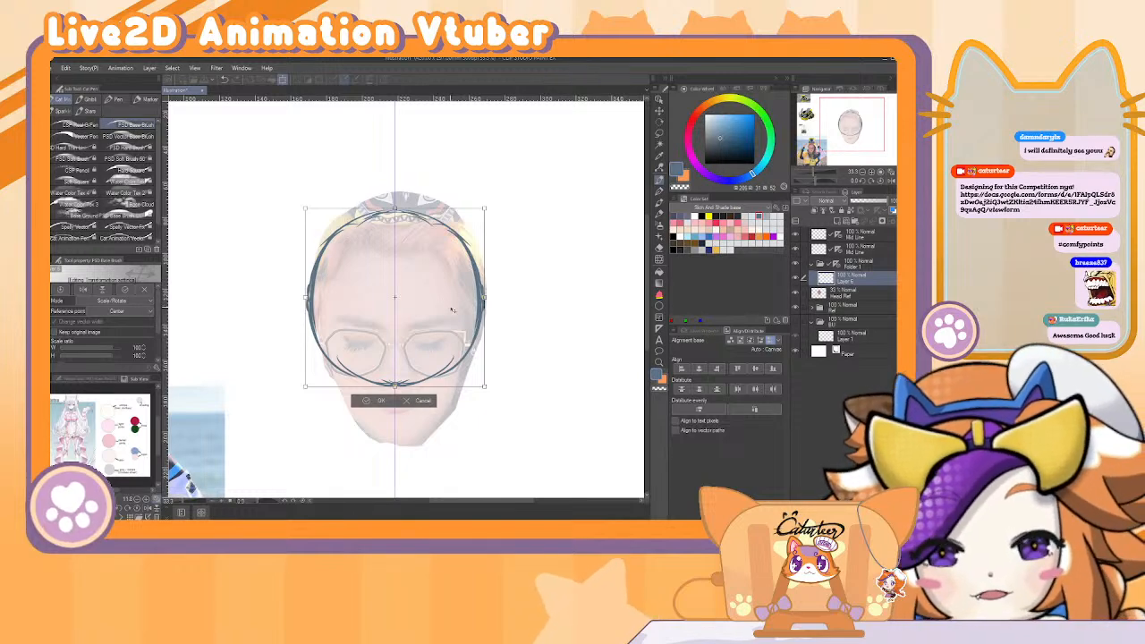
{"action": "left_click", "coordinate": [365, 401]}
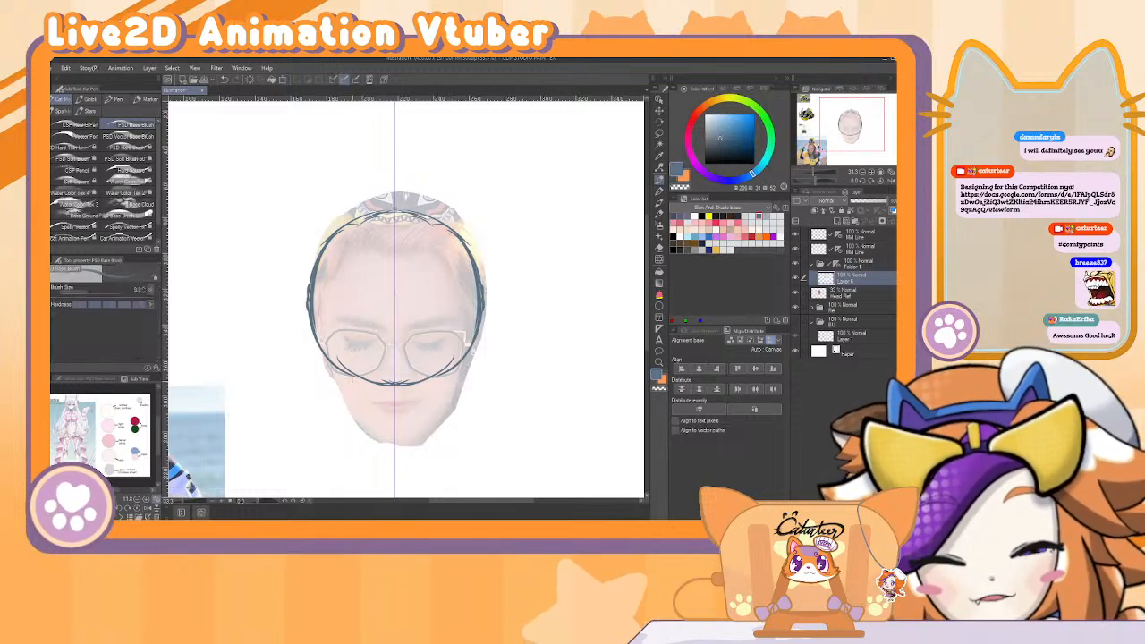
Try a shallow jaw curve and side strokes below the cranium circle, and undo them.
{"action": "mouse_move", "coordinate": [322, 358]}
{"action": "left_mouse_down"}
{"action": "mouse_move", "coordinate": [342, 390]}
{"action": "mouse_move", "coordinate": [449, 393]}
{"action": "left_mouse_up"}
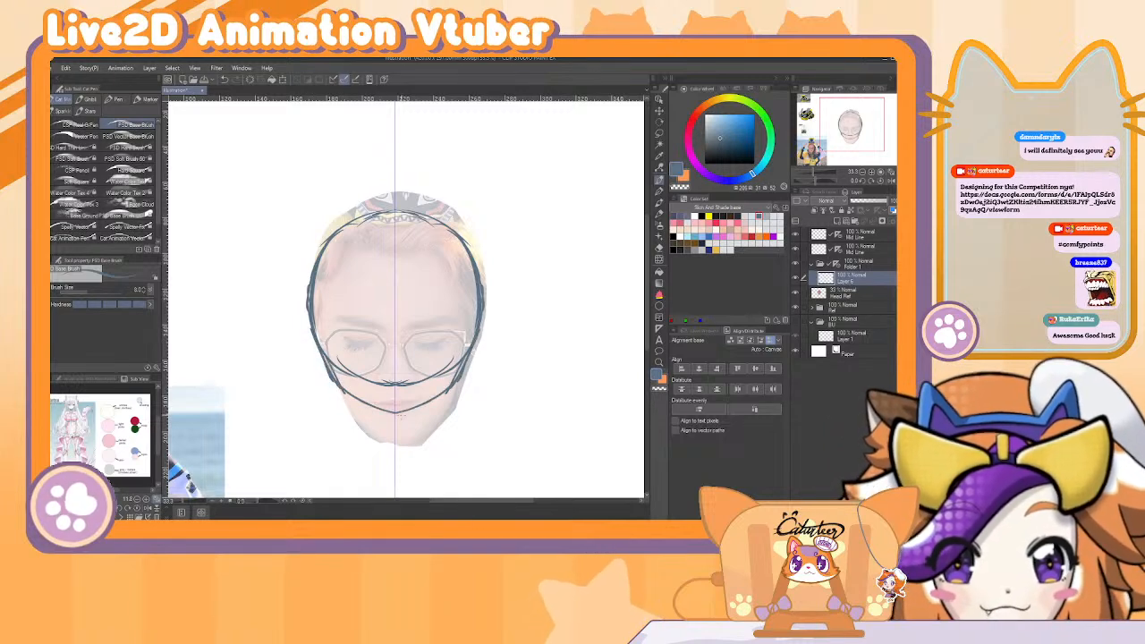
{"action": "key", "text": "ctrl+z"}
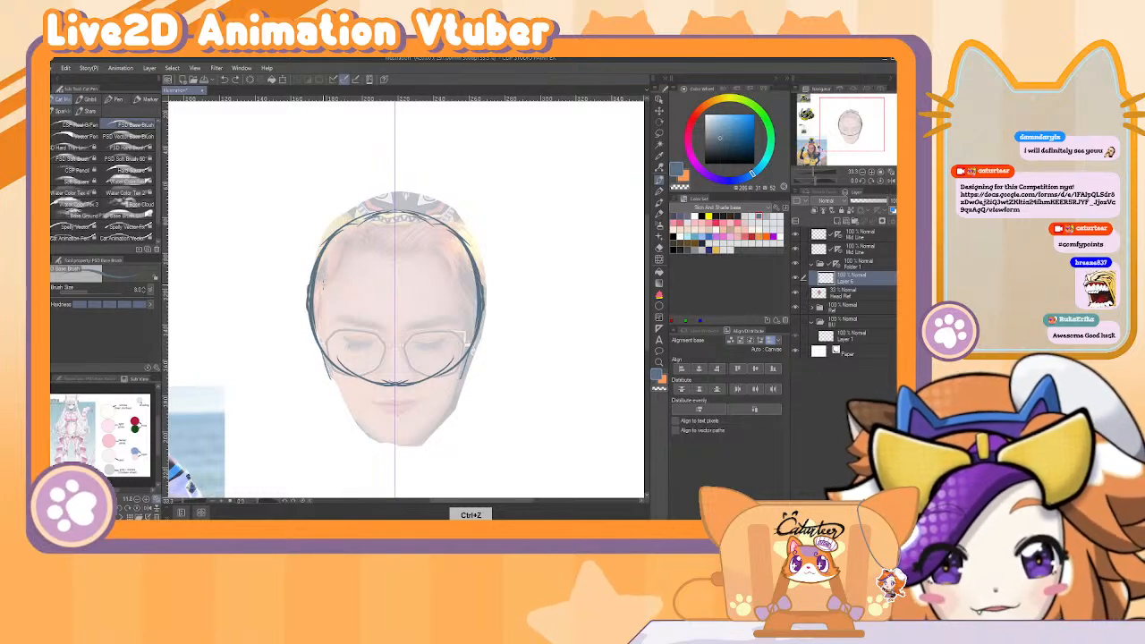
{"action": "key", "text": "ctrl+z"}
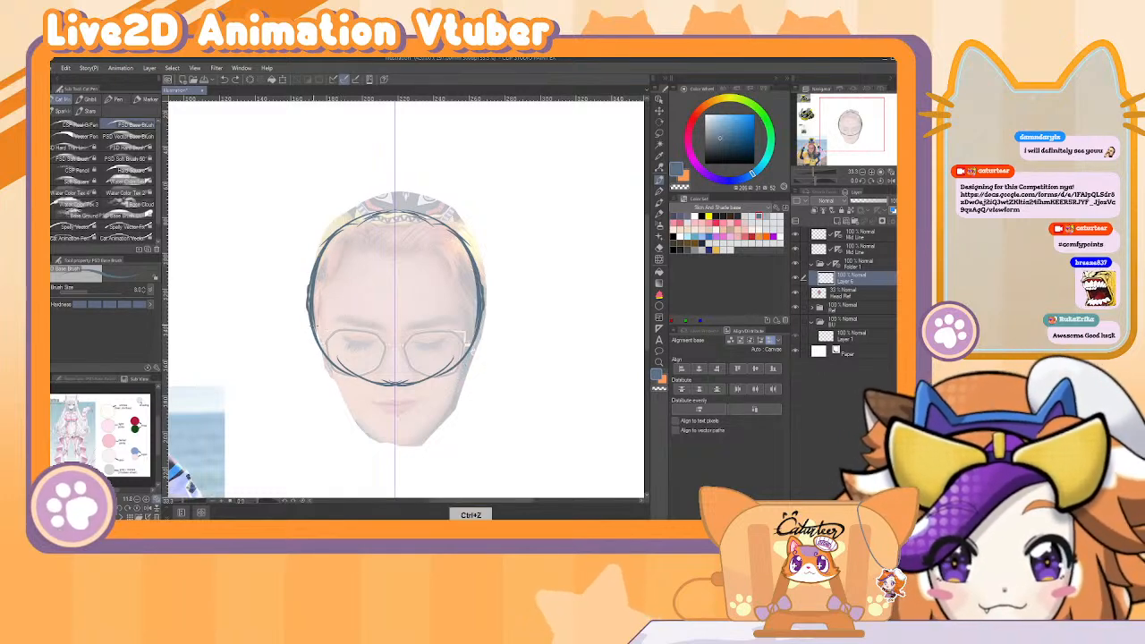
Sketch mirrored jaw sides from the cranium circle down to a closed, flat chin.
{"action": "left_click_drag", "start_coordinate": [320, 351], "coordinate": [334, 390]}
{"action": "left_click_drag", "start_coordinate": [466, 355], "coordinate": [454, 390]}
{"action": "left_click_drag", "start_coordinate": [321, 351], "coordinate": [355, 422]}
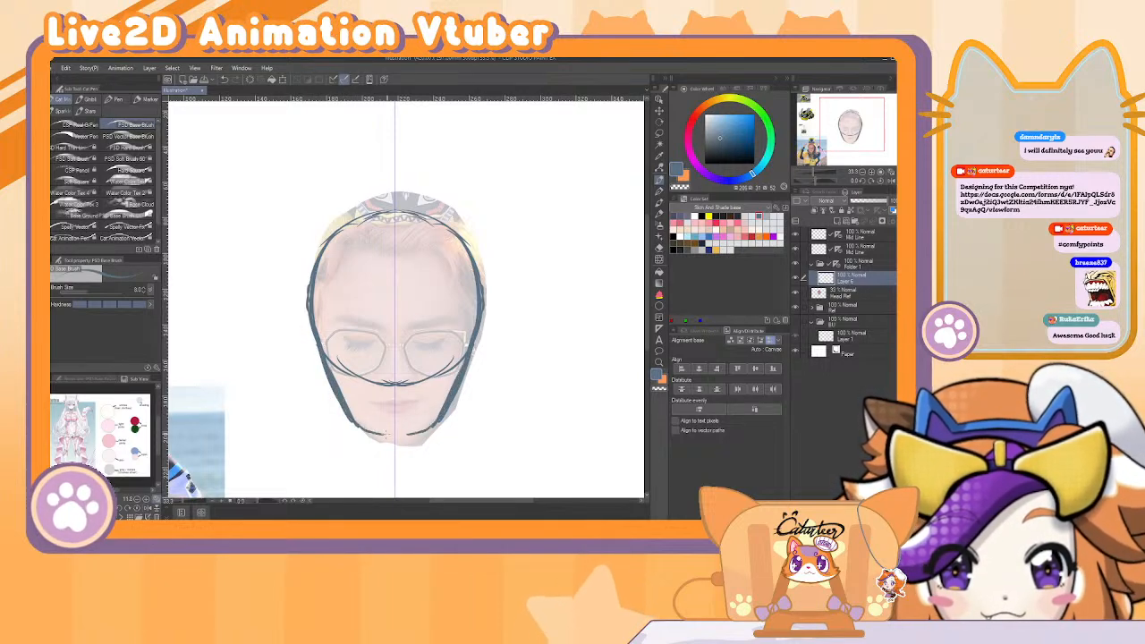
{"action": "mouse_move", "coordinate": [381, 436]}
{"action": "left_mouse_down"}
{"action": "mouse_move", "coordinate": [419, 440]}
{"action": "mouse_move", "coordinate": [405, 441]}
{"action": "left_mouse_up"}
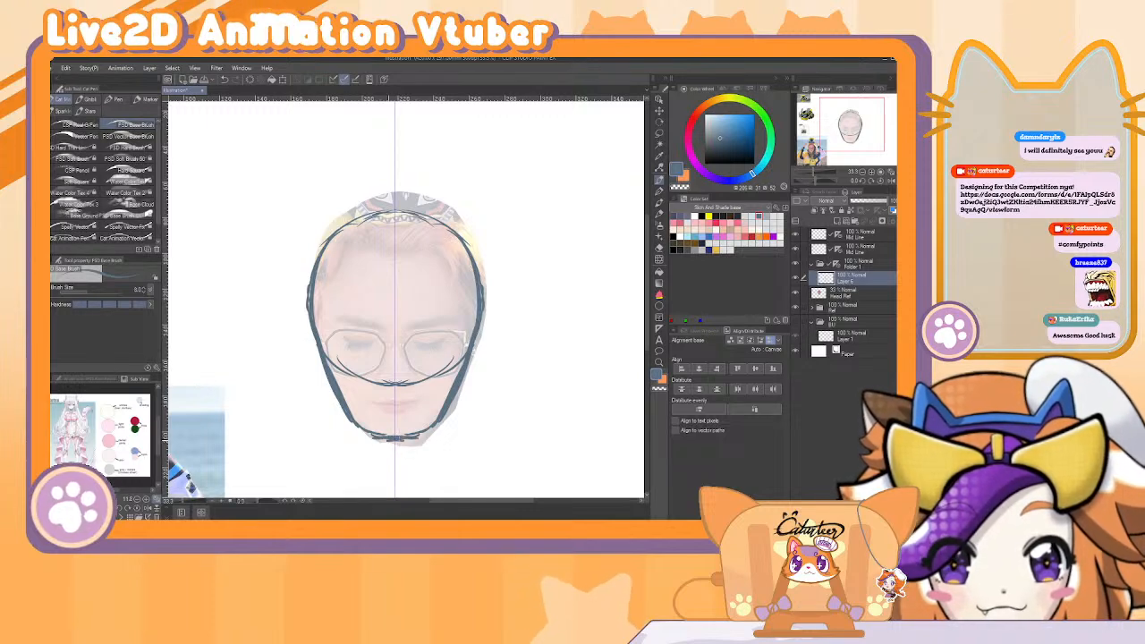
Draw horizontal guides across the mouth, eyes and brow, and rough in the mirrored eyes.
{"action": "left_click_drag", "start_coordinate": [356, 404], "coordinate": [442, 404]}
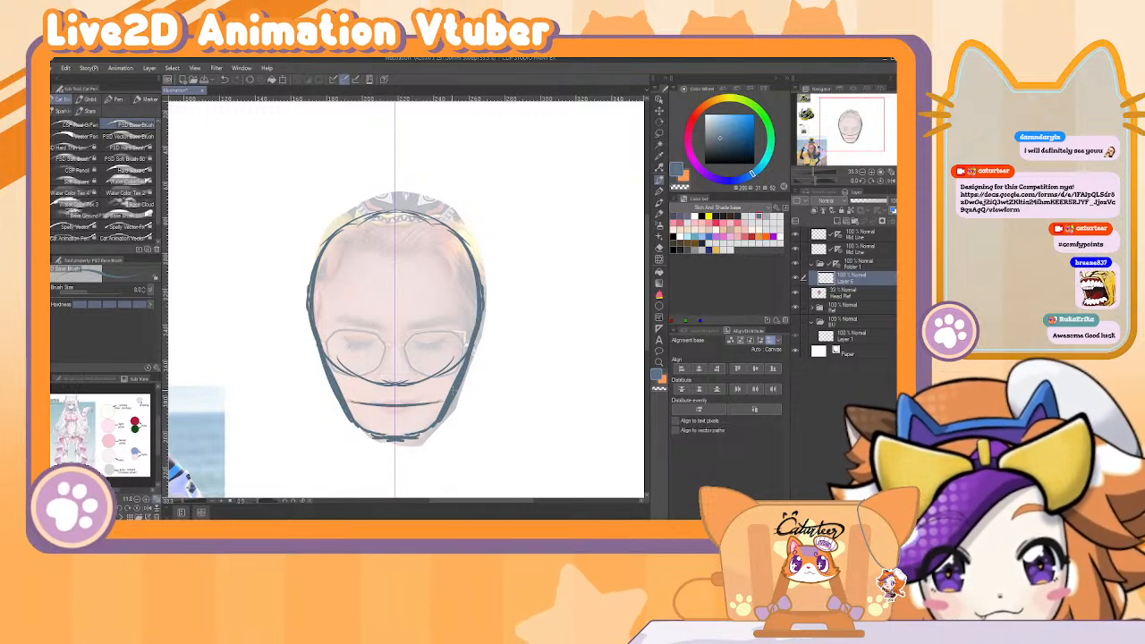
{"action": "left_click_drag", "start_coordinate": [315, 339], "coordinate": [389, 341]}
{"action": "left_click_drag", "start_coordinate": [473, 340], "coordinate": [407, 344]}
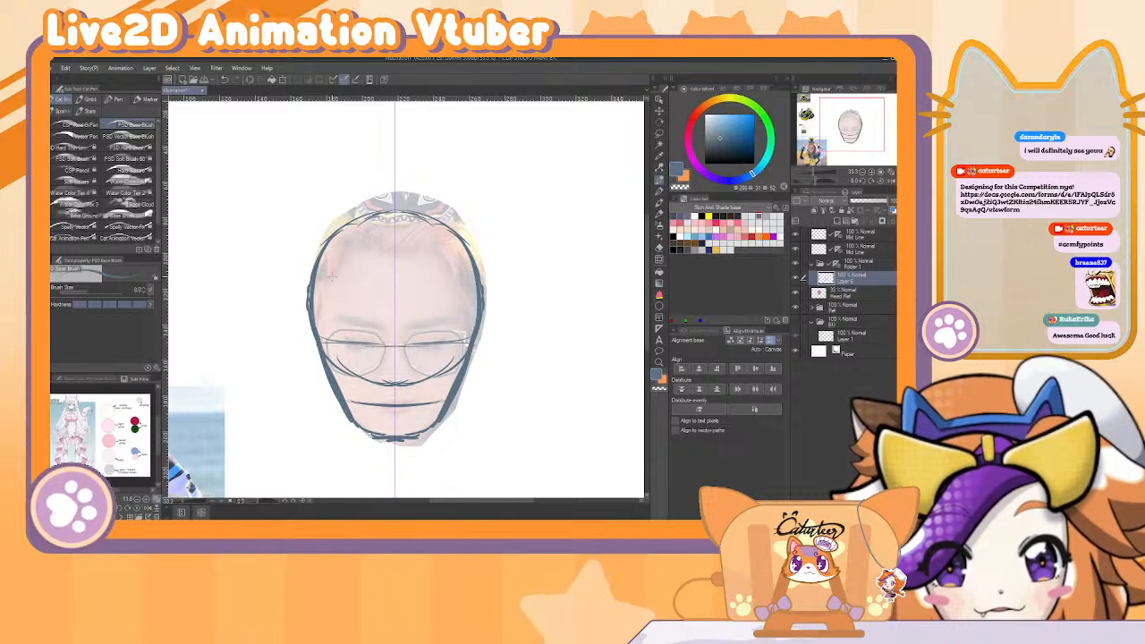
{"action": "left_click_drag", "start_coordinate": [322, 291], "coordinate": [476, 297]}
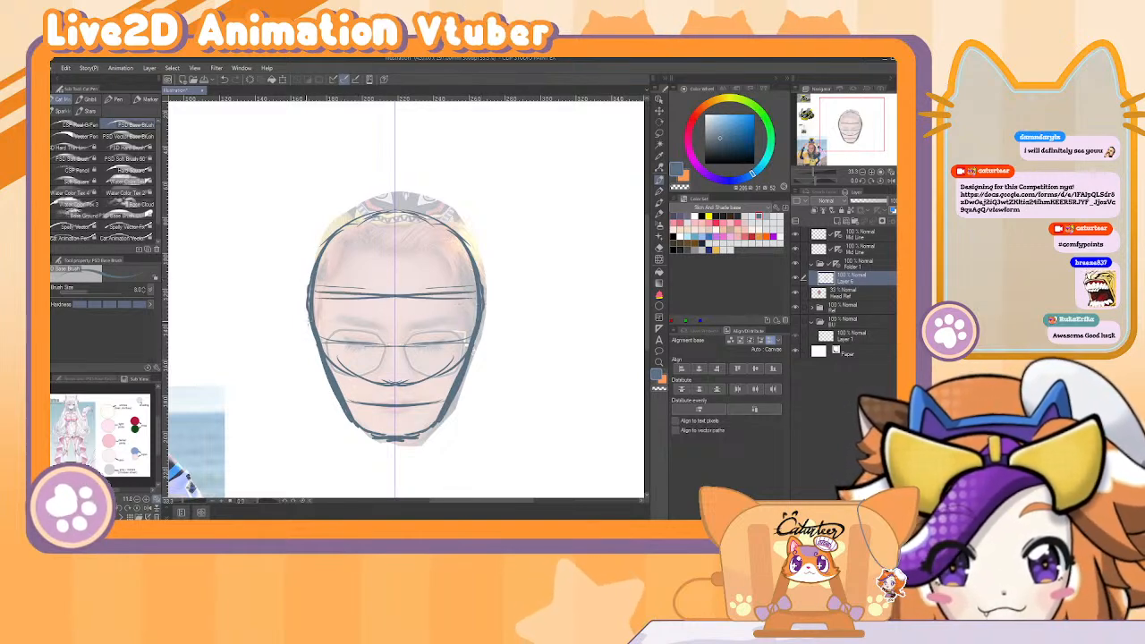
{"action": "left_click_drag", "start_coordinate": [467, 322], "coordinate": [410, 328]}
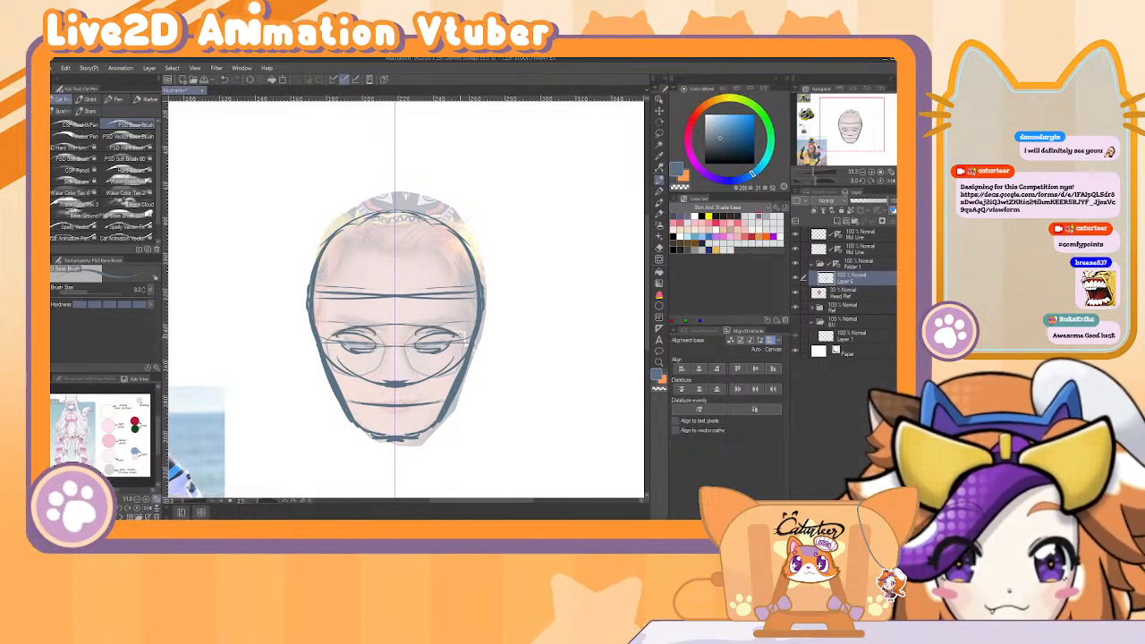
Try extra mirrored strokes around the inner eye corners and undo them.
{"action": "left_click_drag", "start_coordinate": [420, 329], "coordinate": [422, 356]}
{"action": "left_click_drag", "start_coordinate": [380, 336], "coordinate": [379, 343]}
{"action": "left_click_drag", "start_coordinate": [412, 335], "coordinate": [424, 343]}
{"action": "key", "text": "ctrl+z"}
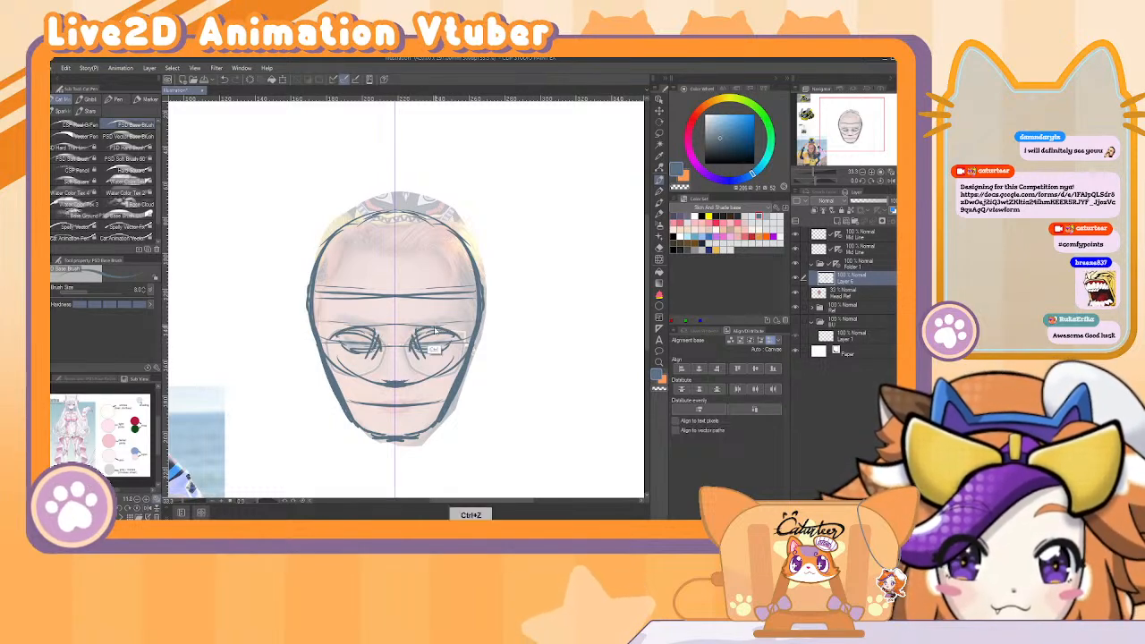
{"action": "key", "text": "ctrl+z"}
{"action": "key", "text": "ctrl+z"}
{"action": "key", "text": "ctrl+z"}
{"action": "key", "text": "ctrl+z"}
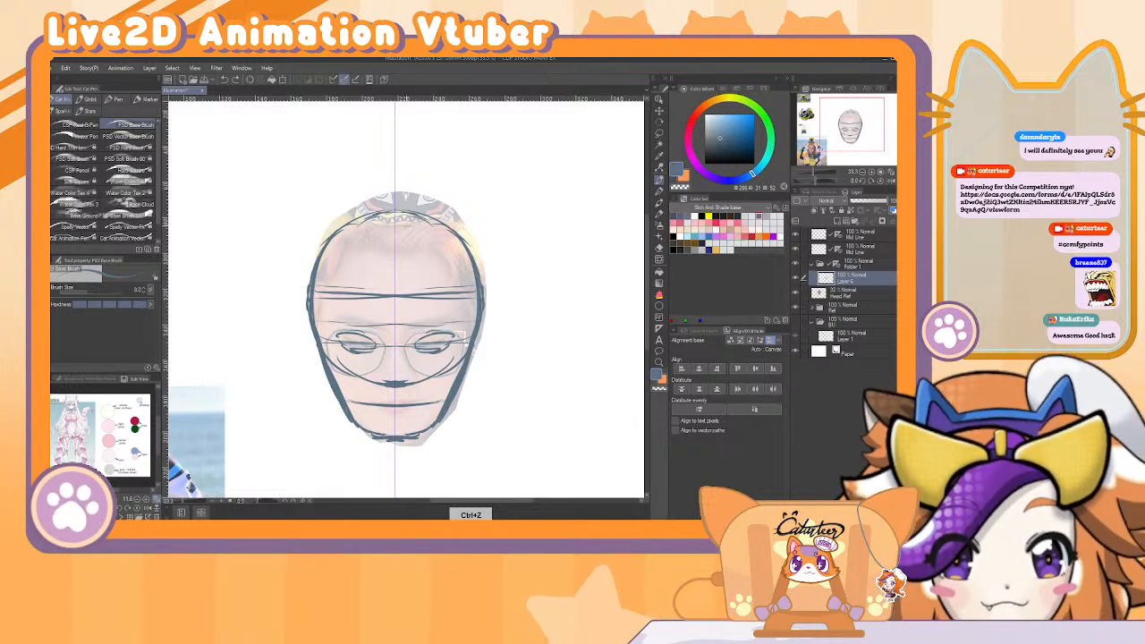
Add a horizontal guide across the upper forehead and a vertical centre line down the face.
{"action": "mouse_move", "coordinate": [333, 254]}
{"action": "left_mouse_down"}
{"action": "mouse_move", "coordinate": [472, 259]}
{"action": "mouse_move", "coordinate": [444, 258]}
{"action": "left_mouse_up"}
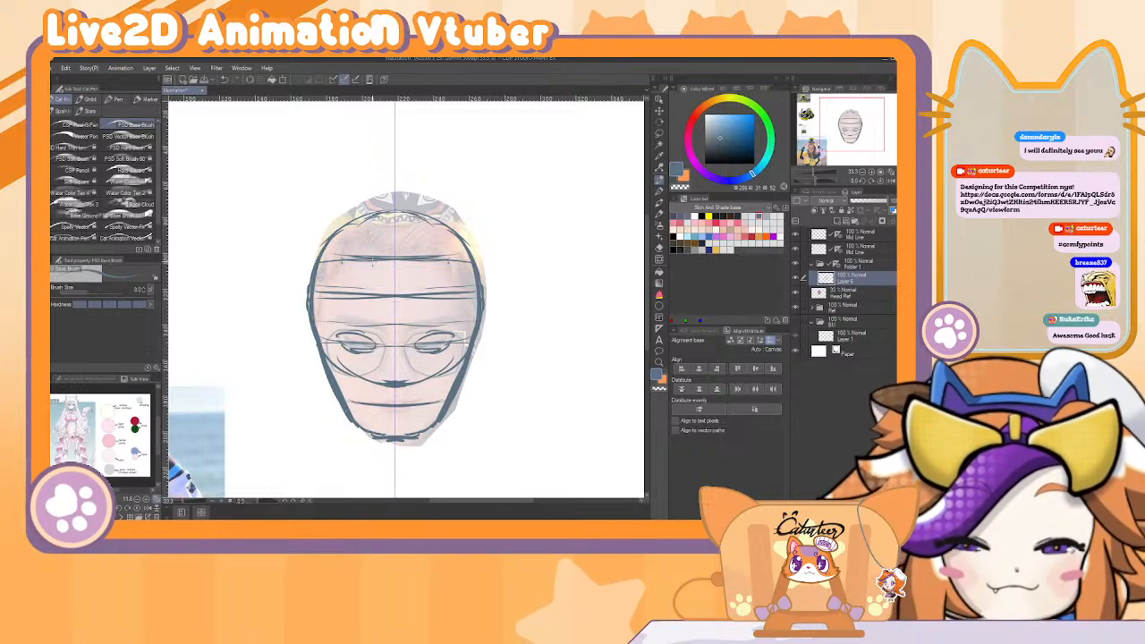
{"action": "mouse_move", "coordinate": [394, 293]}
{"action": "left_mouse_down"}
{"action": "mouse_move", "coordinate": [395, 210]}
{"action": "mouse_move", "coordinate": [395, 405]}
{"action": "left_mouse_up"}
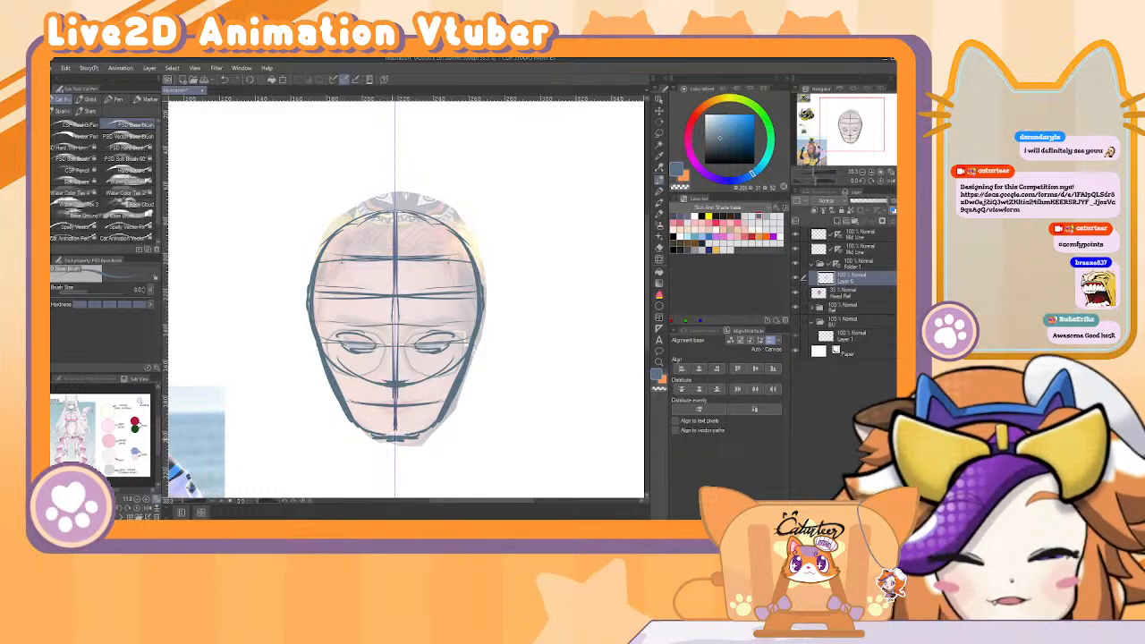
Lower the opacity of sketch Layer 6 to 30% and hide the Head Ref layer.
{"action": "left_click_drag", "start_coordinate": [859, 203], "coordinate": [864, 203]}
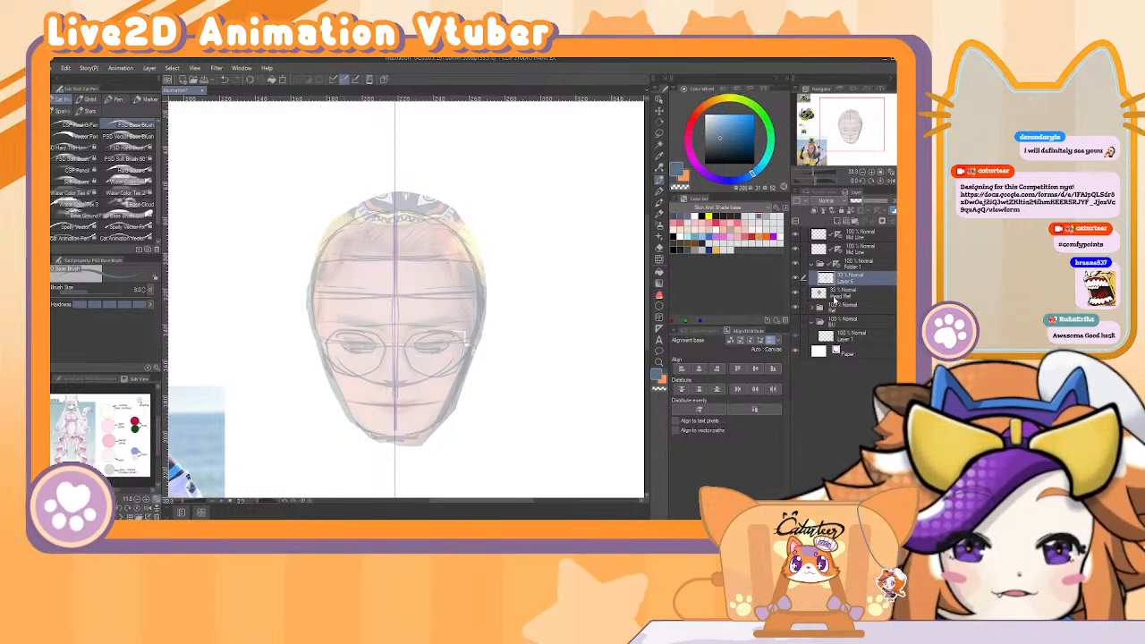
{"action": "left_click", "coordinate": [797, 299]}
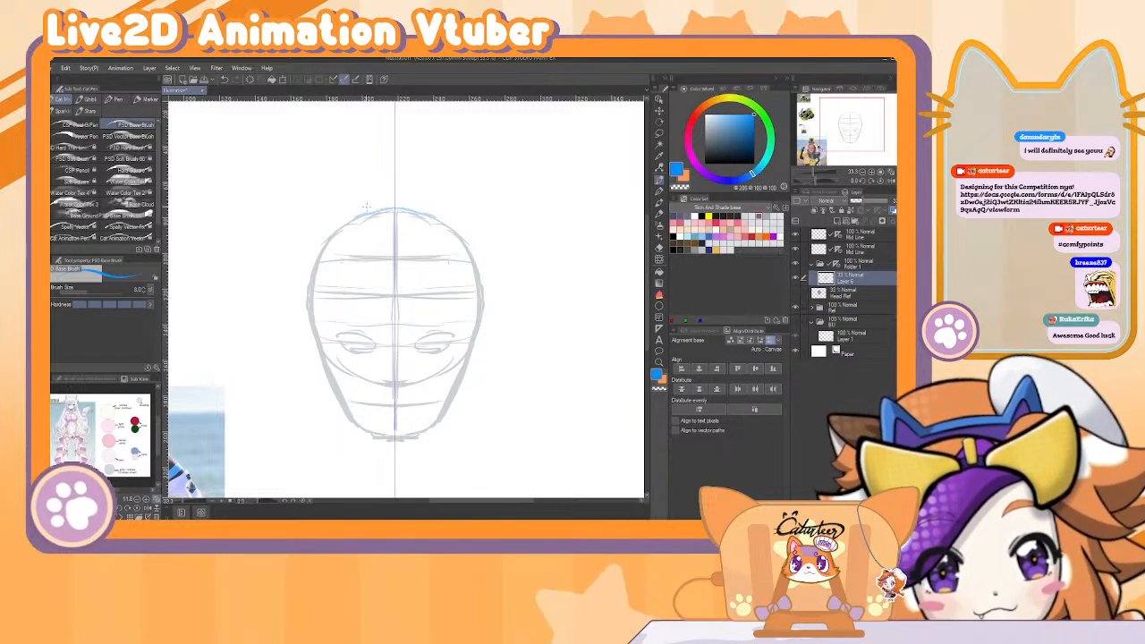
Trace the mirrored head outline from crown to chin in bright blue over the faded sketch, undoing unwanted strokes.
{"action": "key", "text": "ctrl+z"}
{"action": "mouse_move", "coordinate": [474, 259]}
{"action": "left_mouse_down"}
{"action": "mouse_move", "coordinate": [362, 219]}
{"action": "mouse_move", "coordinate": [314, 266]}
{"action": "left_mouse_up"}
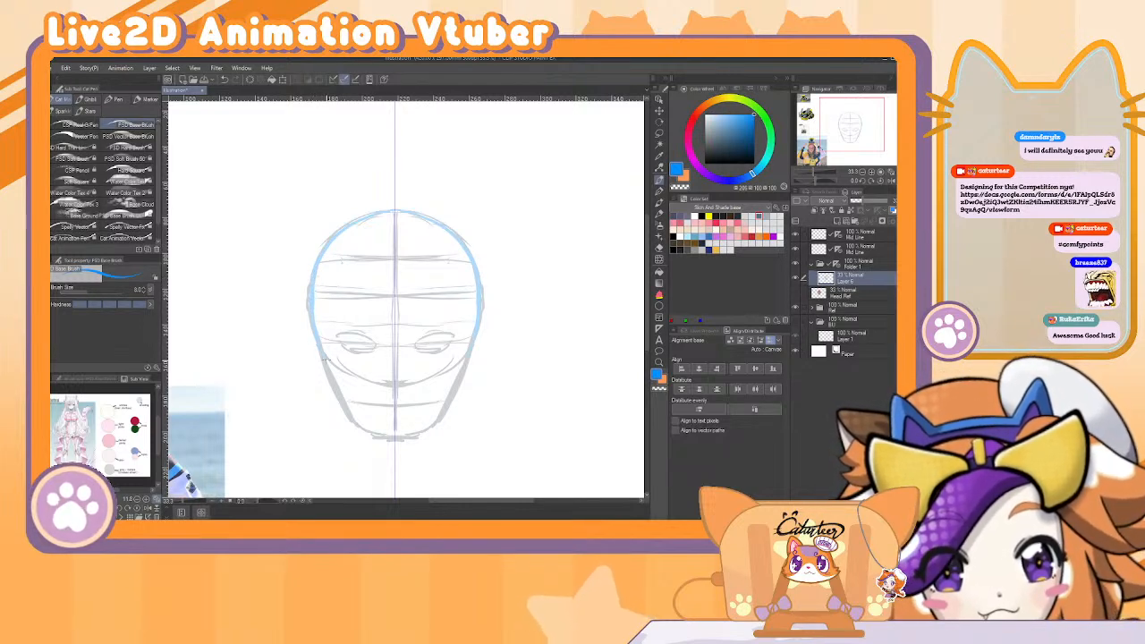
{"action": "key", "text": "ctrl+z"}
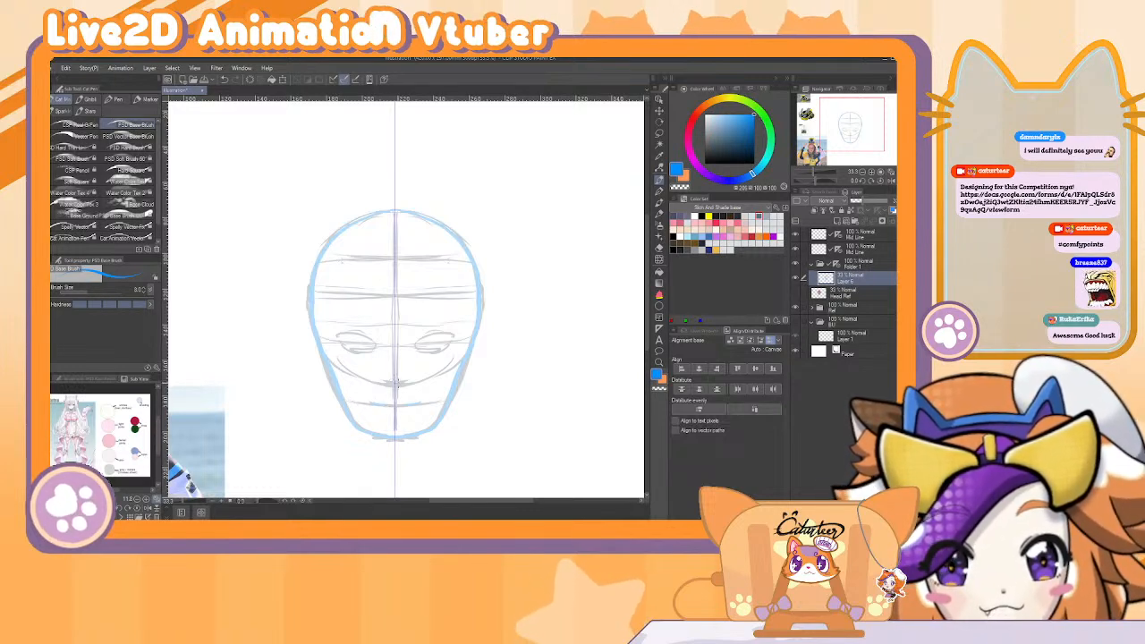
Trace the mirrored eyes, eyebrows and mouth line in bright blue over the faded sketch, undoing unwanted strokes.
{"action": "key", "text": "ctrl+z"}
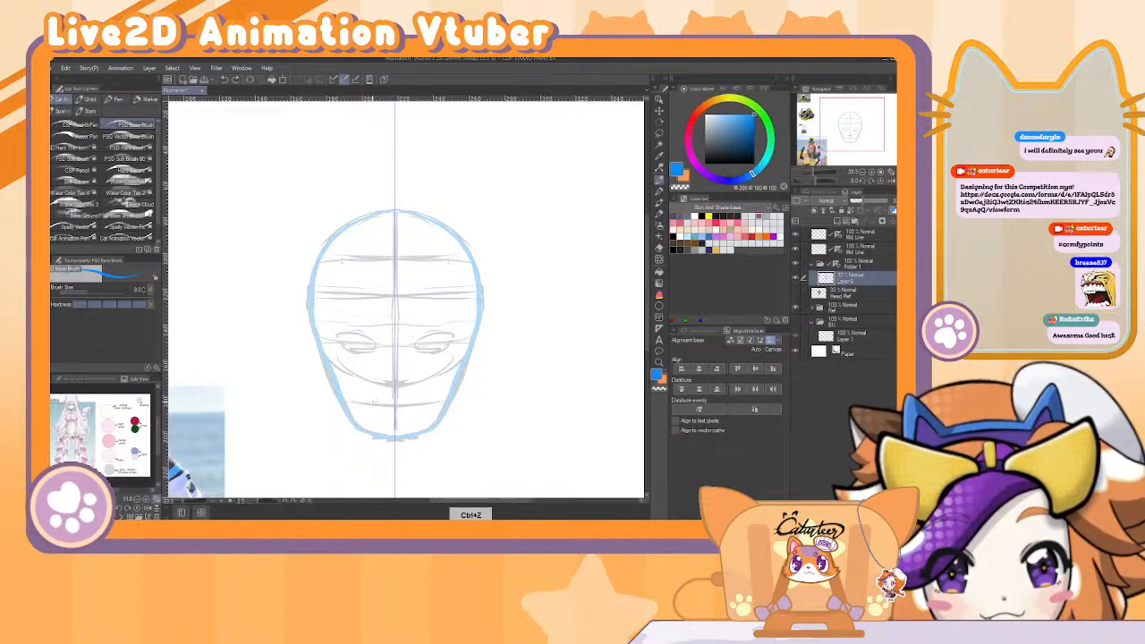
{"action": "key", "text": "ctrl+z"}
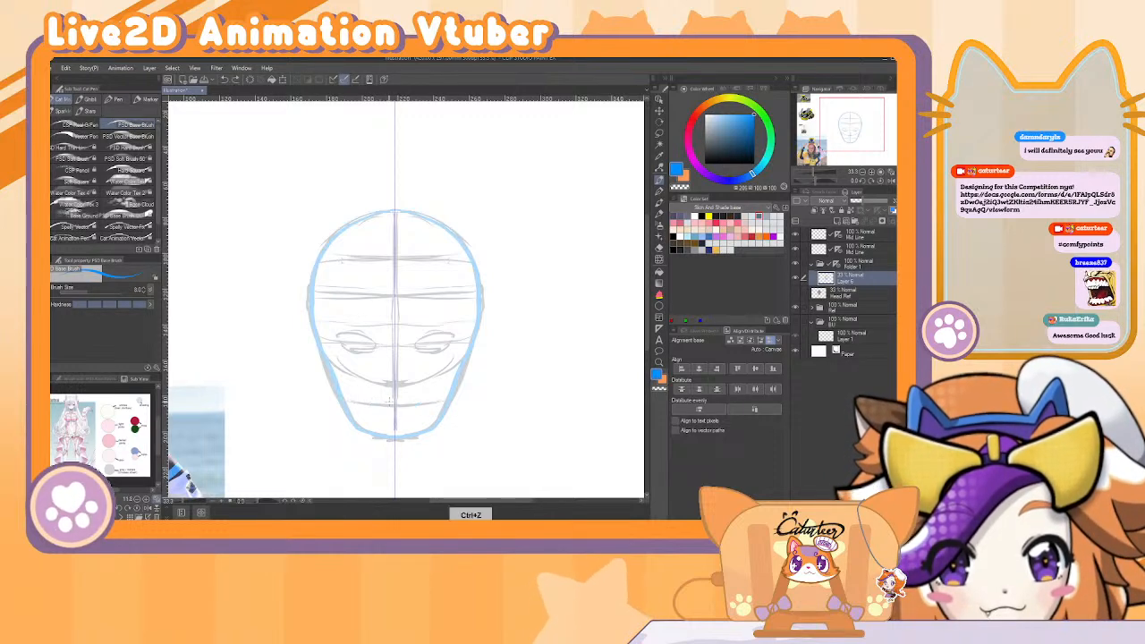
{"action": "key", "text": "["}
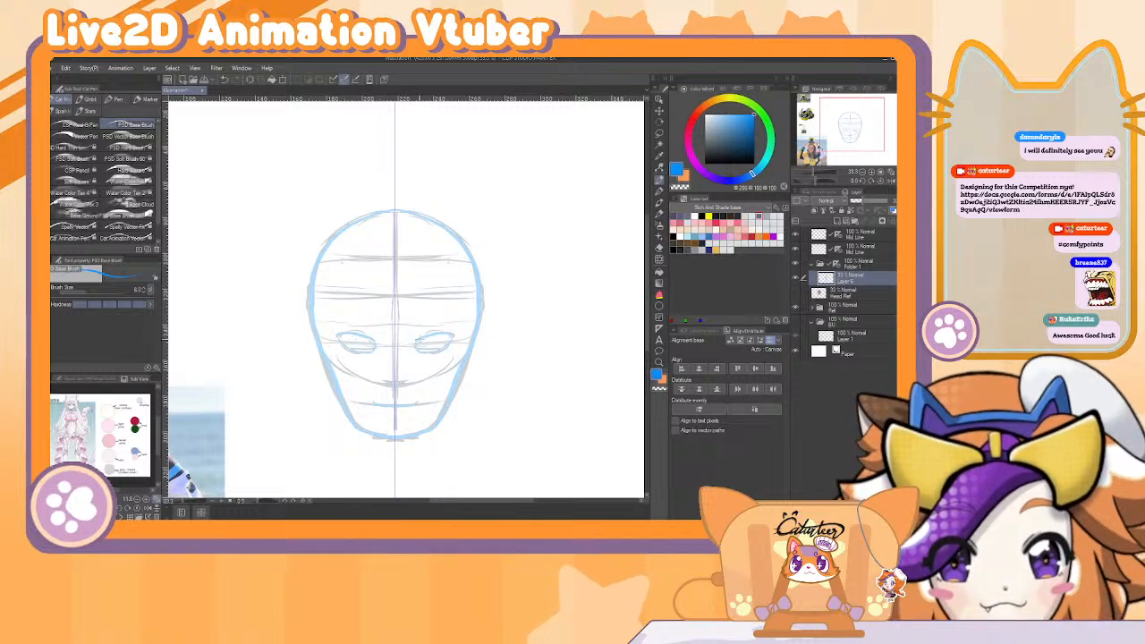
{"action": "key", "text": "ctrl+z"}
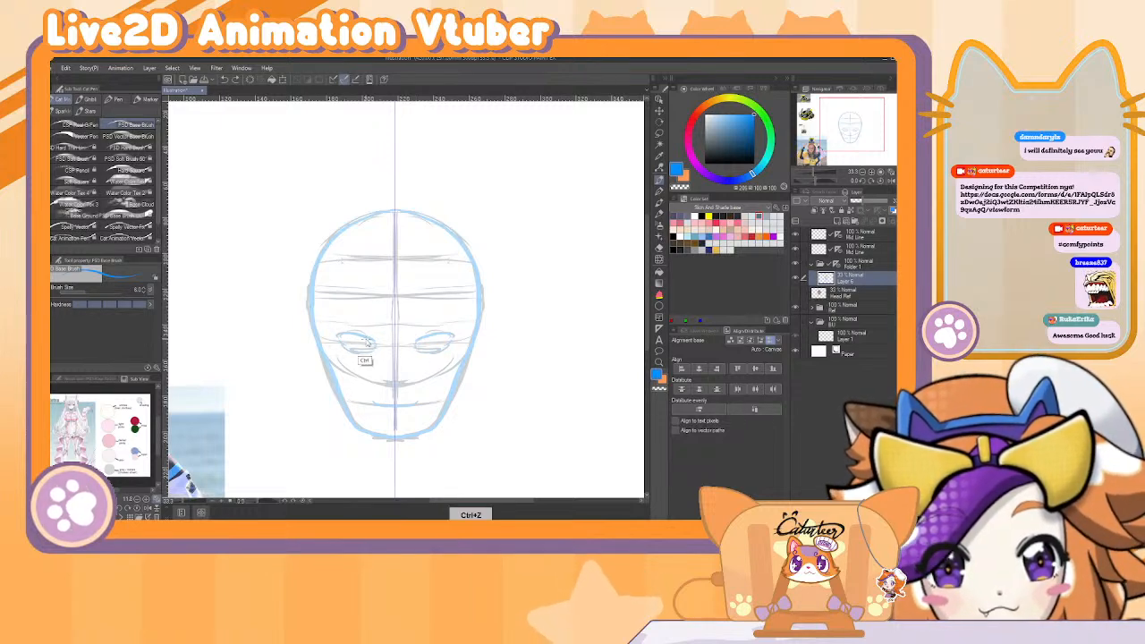
{"action": "mouse_move", "coordinate": [383, 345]}
{"action": "left_mouse_down"}
{"action": "mouse_move", "coordinate": [354, 356]}
{"action": "mouse_move", "coordinate": [352, 329]}
{"action": "left_mouse_up"}
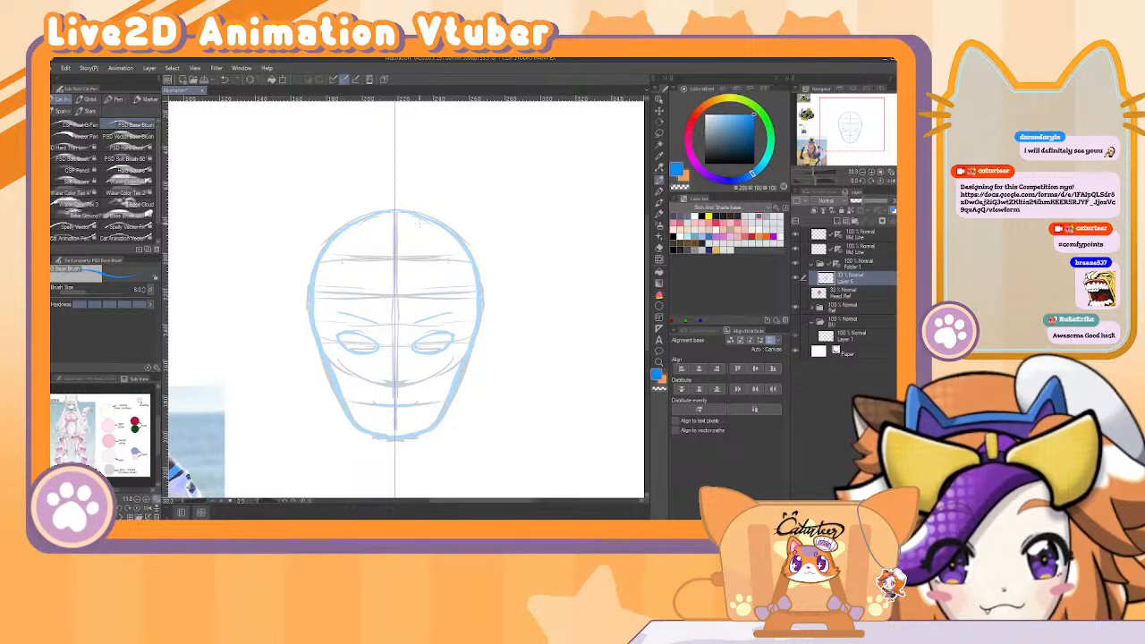
{"action": "key", "text": "ctrl+z"}
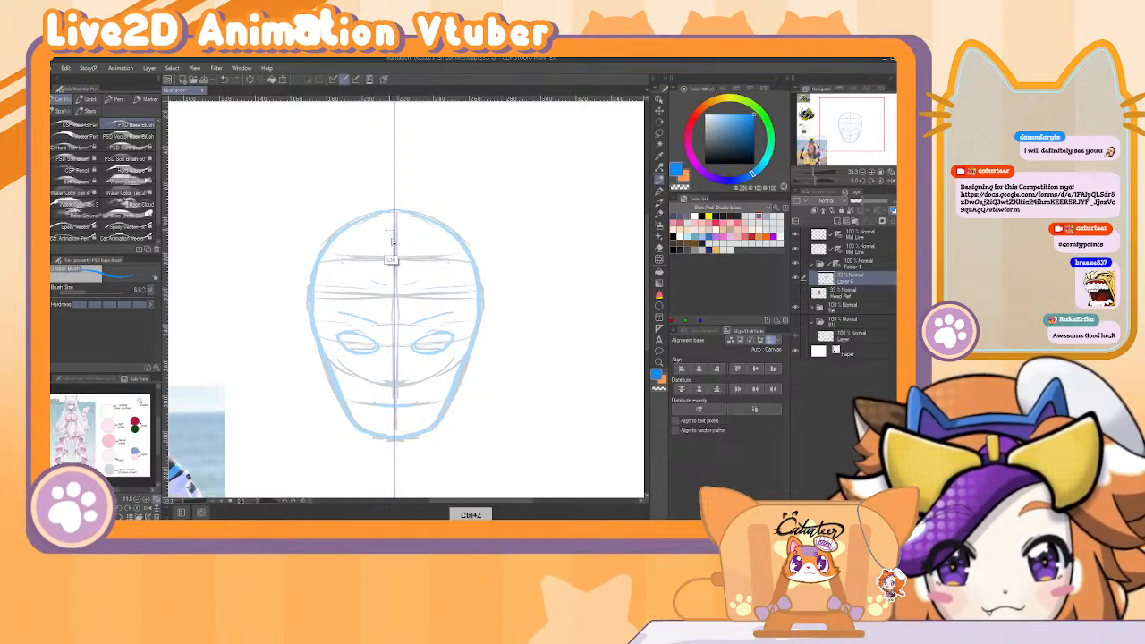
Draw a mirrored V-shaped crease in blue on the upper forehead and compare the sketch with the Head Ref layer.
{"action": "mouse_move", "coordinate": [394, 247]}
{"action": "left_mouse_down"}
{"action": "mouse_move", "coordinate": [372, 257]}
{"action": "mouse_move", "coordinate": [404, 255]}
{"action": "left_mouse_up"}
{"action": "left_click_drag", "start_coordinate": [384, 254], "coordinate": [350, 237]}
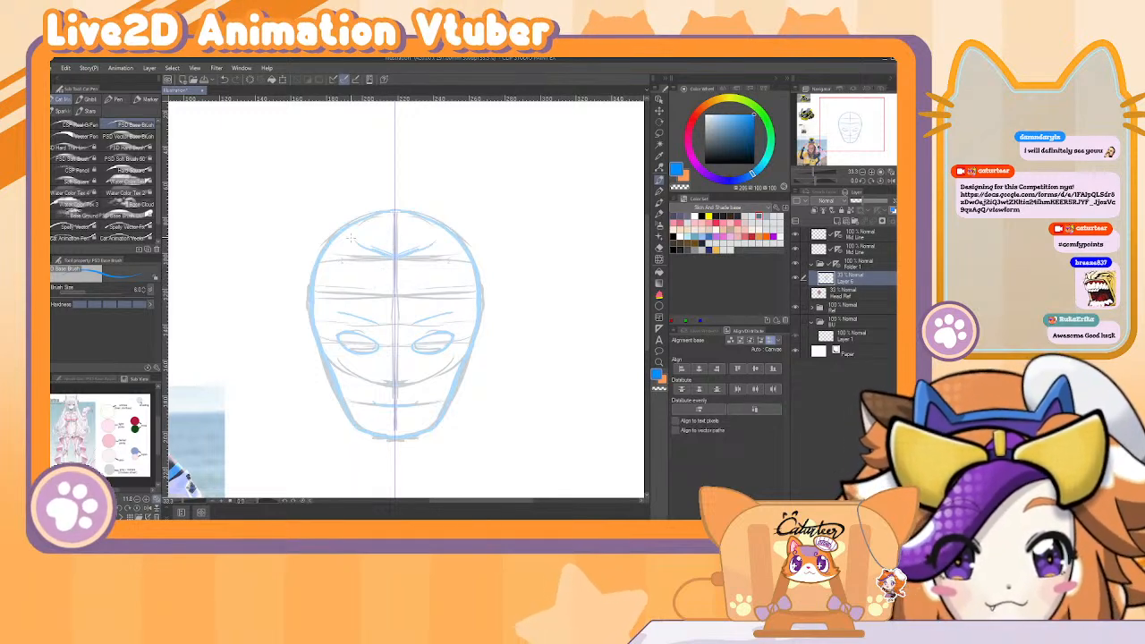
{"action": "left_click", "coordinate": [795, 294]}
{"action": "left_click", "coordinate": [794, 298]}
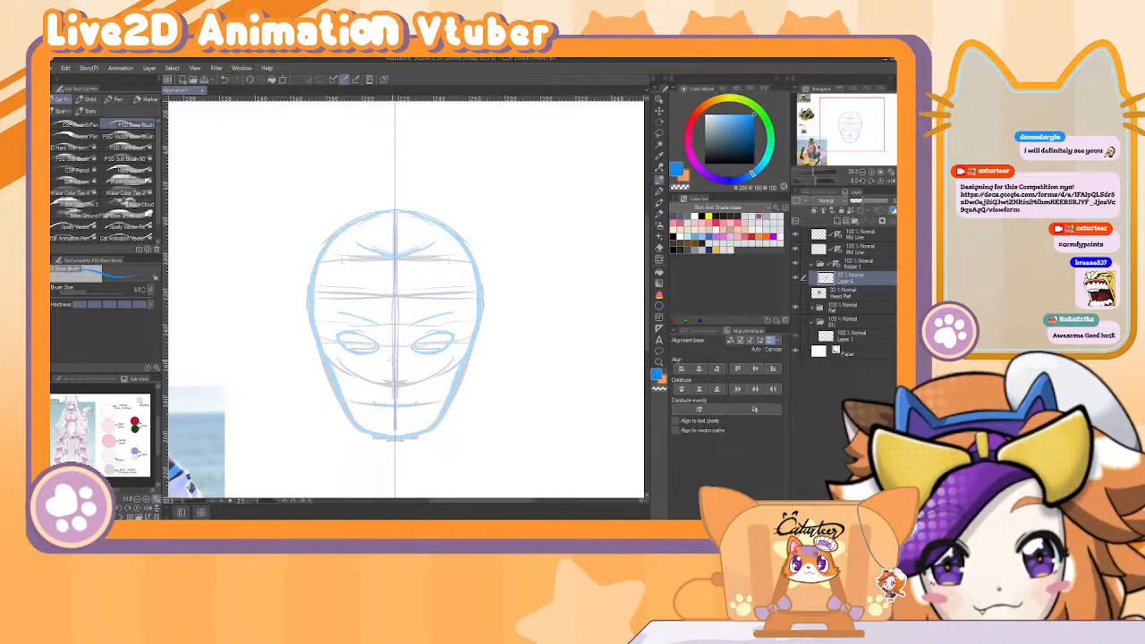
Ink the mirrored head outline from crown to chin in black on a new layer, undoing rejected strokes.
{"action": "left_click", "coordinate": [837, 221]}
{"action": "left_click", "coordinate": [673, 250]}
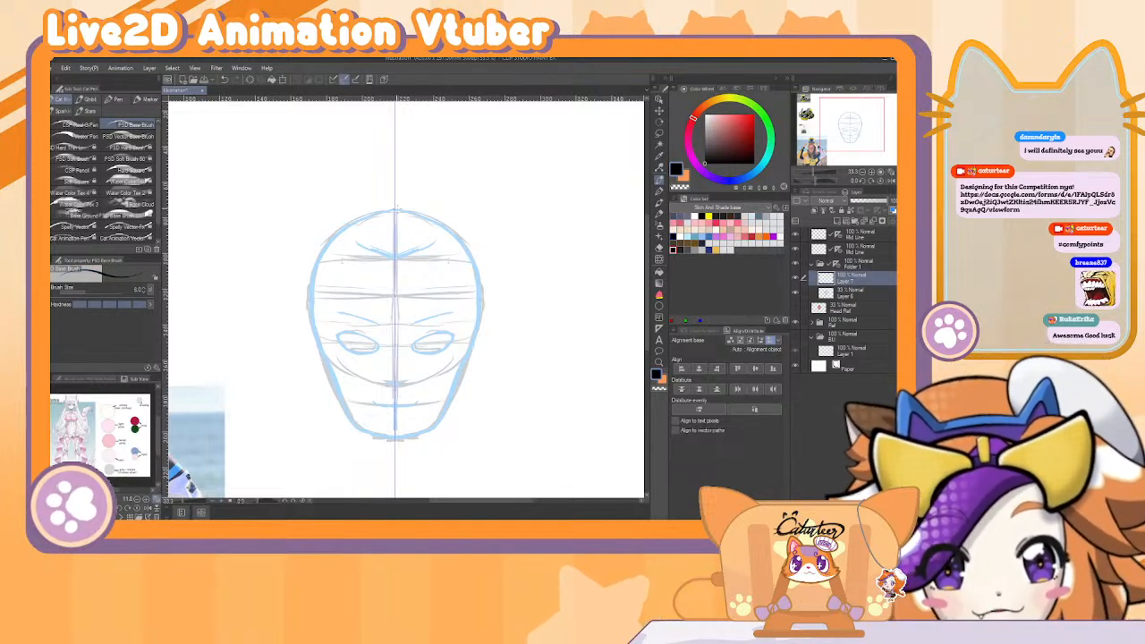
{"action": "key", "text": "ctrl+z"}
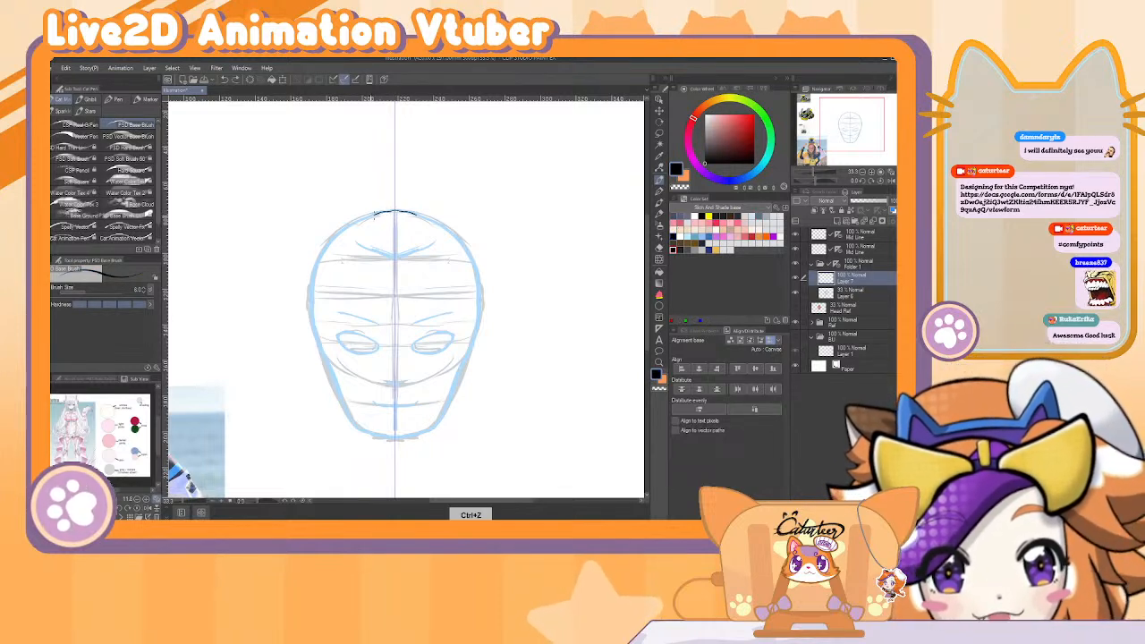
{"action": "left_click_drag", "start_coordinate": [429, 218], "coordinate": [340, 233]}
{"action": "key", "text": "ctrl+z"}
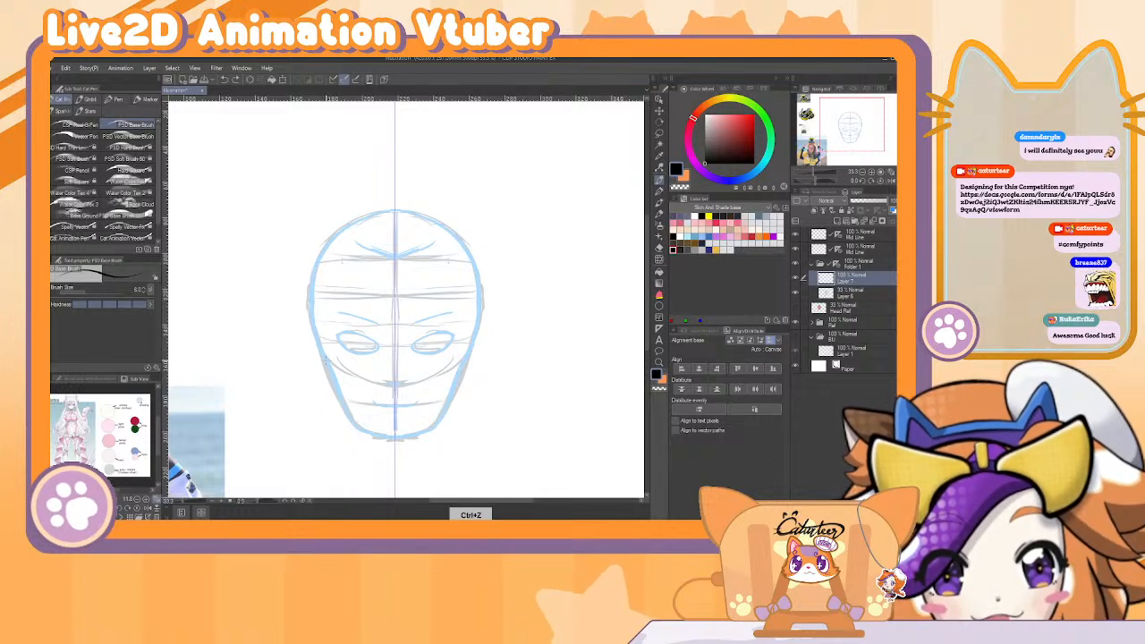
{"action": "key", "text": "ctrl+z"}
{"action": "mouse_move", "coordinate": [317, 358]}
{"action": "left_mouse_down"}
{"action": "mouse_move", "coordinate": [311, 276]}
{"action": "mouse_move", "coordinate": [326, 244]}
{"action": "mouse_move", "coordinate": [390, 213]}
{"action": "left_mouse_up"}
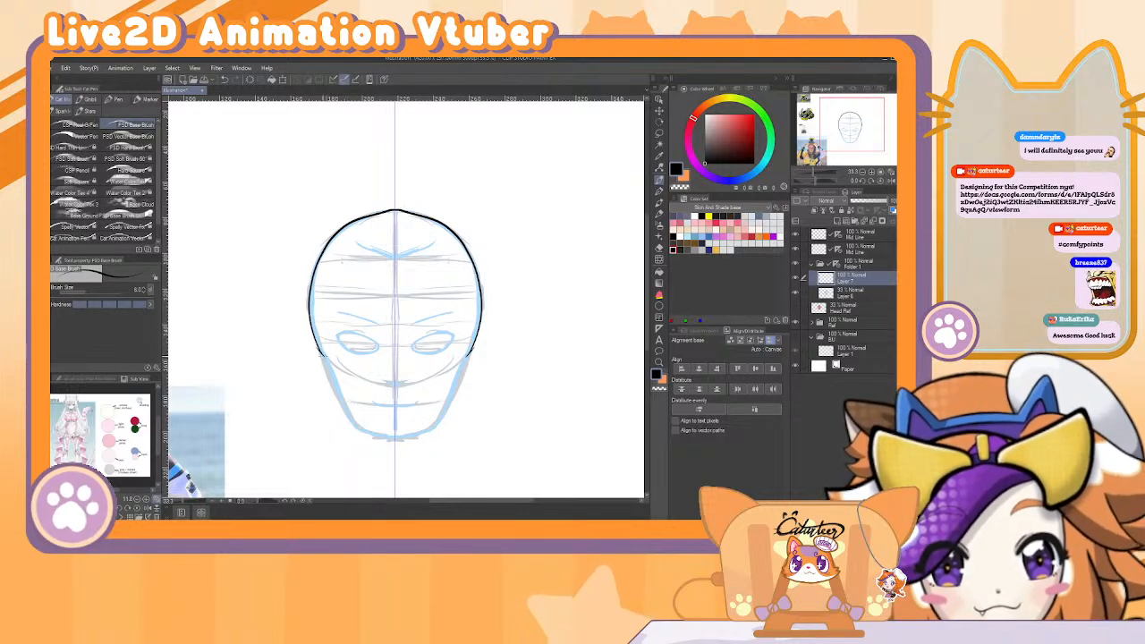
{"action": "key", "text": "ctrl+z"}
{"action": "mouse_move", "coordinate": [324, 356]}
{"action": "left_mouse_down"}
{"action": "mouse_move", "coordinate": [357, 426]}
{"action": "mouse_move", "coordinate": [437, 425]}
{"action": "mouse_move", "coordinate": [394, 436]}
{"action": "left_mouse_up"}
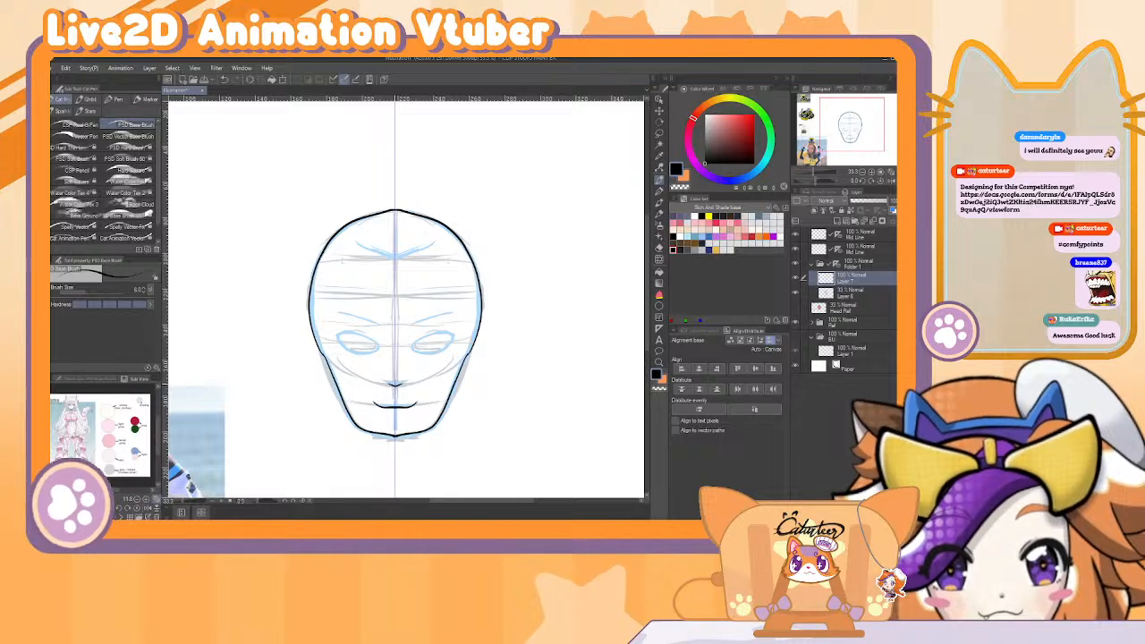
Ink the mouth, nose, eyes, eyebrows, forehead crease and centre line in black, and compare the face with the Head Ref layer.
{"action": "mouse_move", "coordinate": [358, 352]}
{"action": "left_mouse_down"}
{"action": "mouse_move", "coordinate": [453, 338]}
{"action": "mouse_move", "coordinate": [343, 334]}
{"action": "mouse_move", "coordinate": [430, 336]}
{"action": "mouse_move", "coordinate": [414, 342]}
{"action": "mouse_move", "coordinate": [427, 351]}
{"action": "mouse_move", "coordinate": [360, 354]}
{"action": "left_mouse_up"}
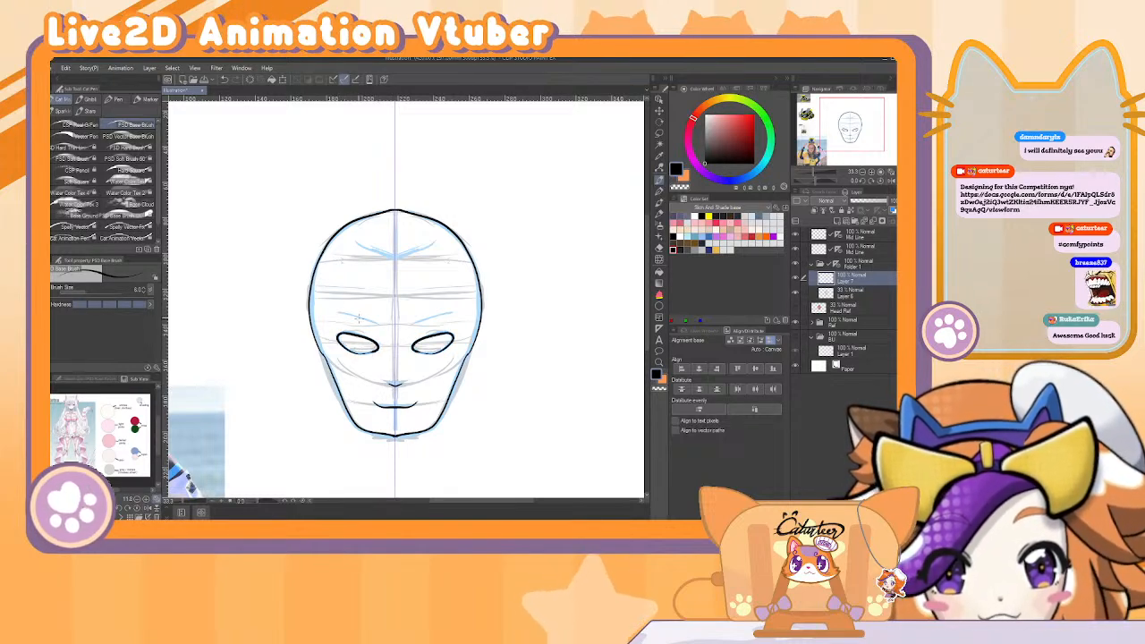
{"action": "left_click_drag", "start_coordinate": [338, 309], "coordinate": [385, 328]}
{"action": "key", "text": "ctrl+z"}
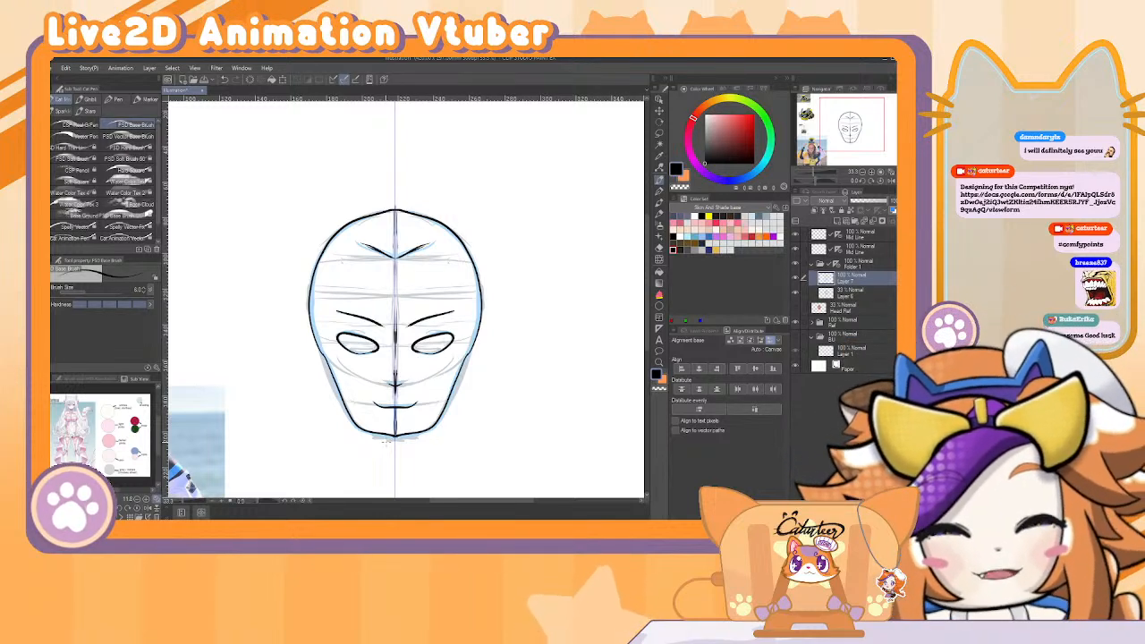
{"action": "left_click_drag", "start_coordinate": [499, 348], "coordinate": [524, 266]}
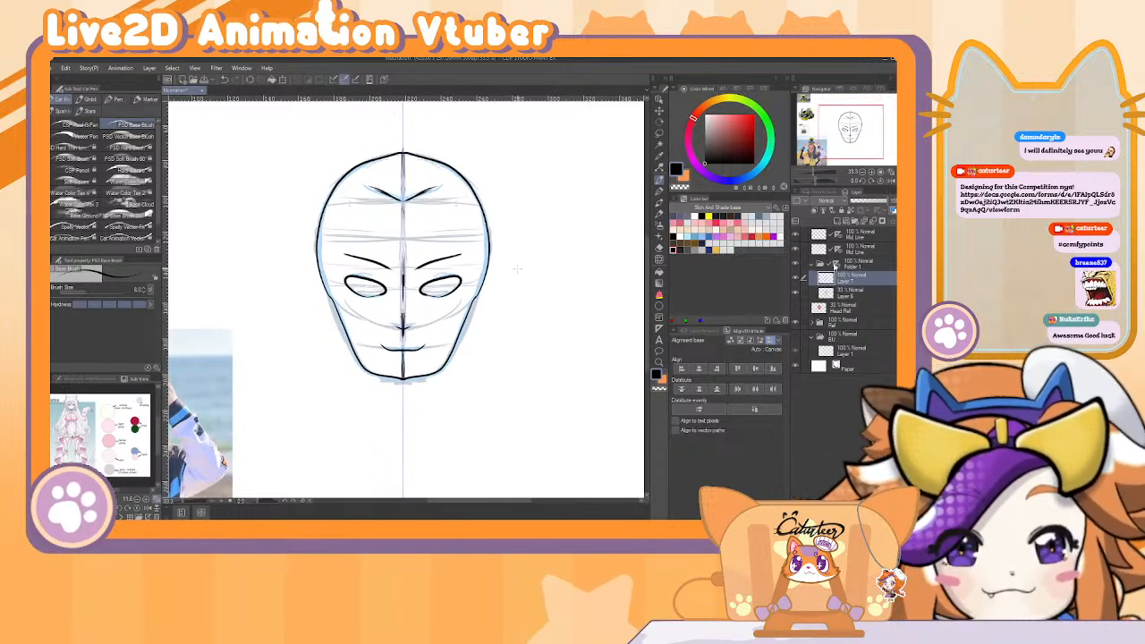
{"action": "left_click", "coordinate": [795, 309]}
{"action": "left_click", "coordinate": [795, 309]}
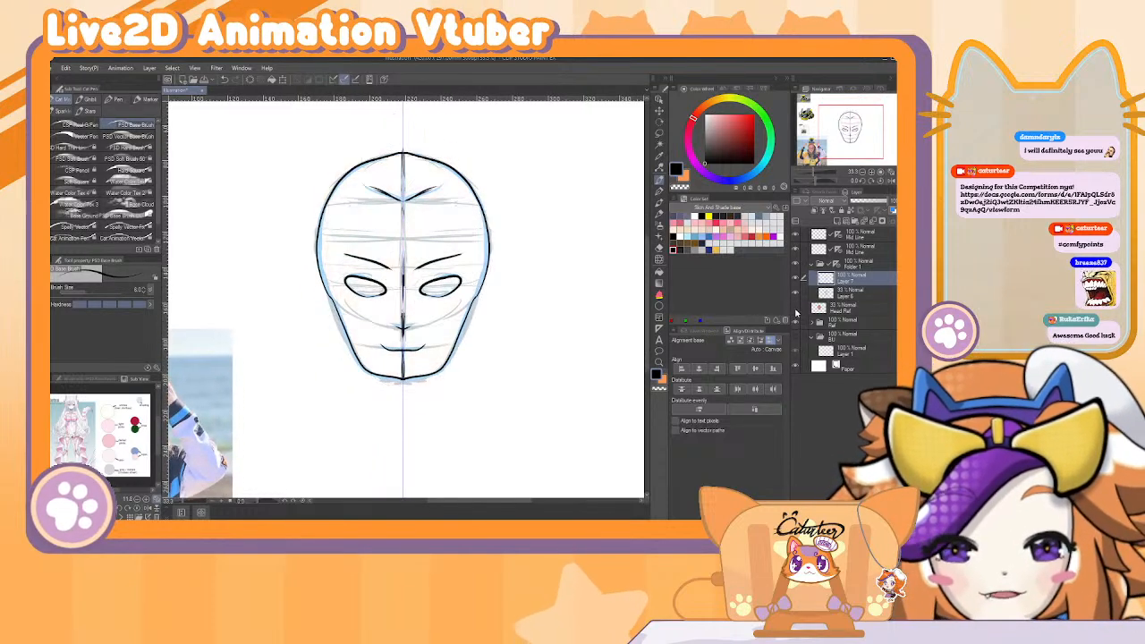
{"action": "left_click", "coordinate": [795, 308]}
{"action": "left_click", "coordinate": [795, 308]}
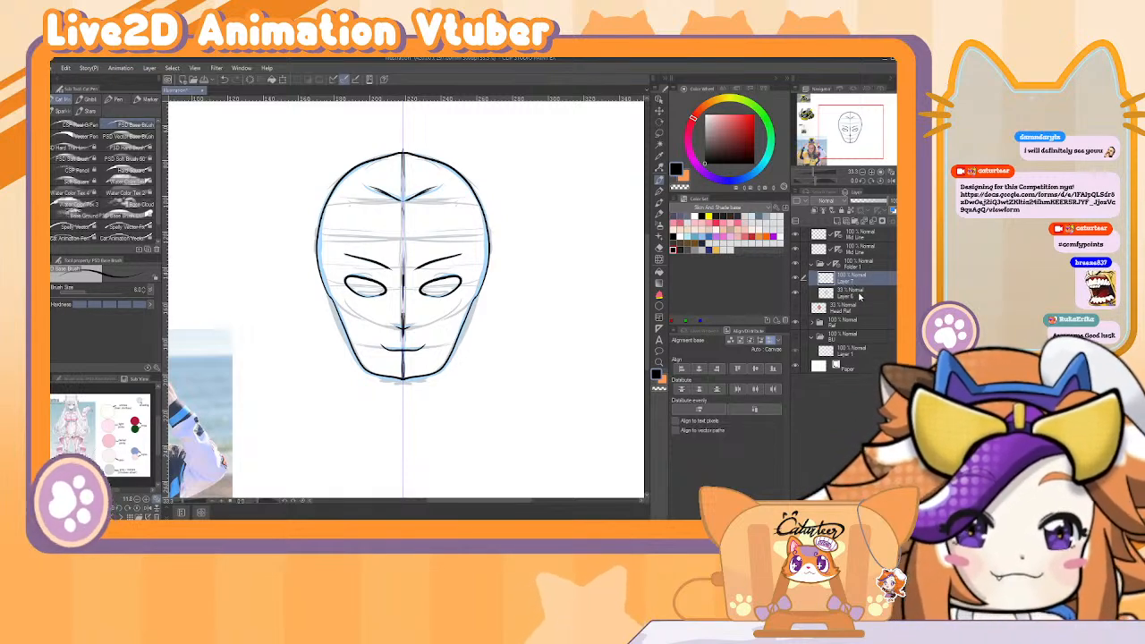
Move sketch Layer 6 into the BU folder and place the Head Ref layer below the Ref folder.
{"action": "left_click_drag", "start_coordinate": [859, 297], "coordinate": [870, 347]}
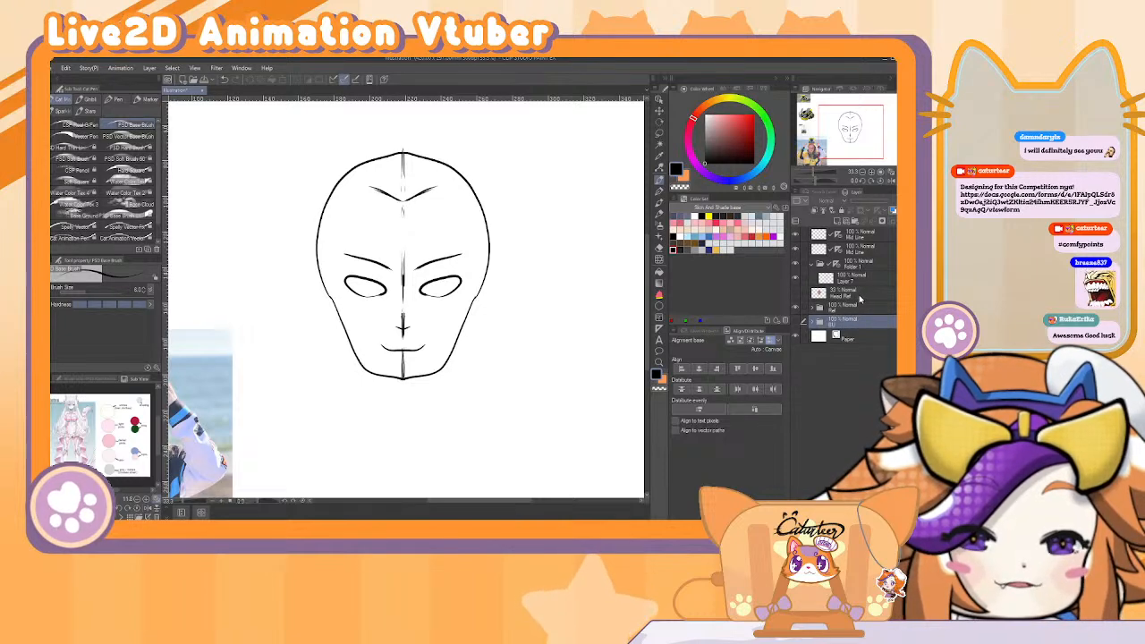
{"action": "left_click_drag", "start_coordinate": [859, 299], "coordinate": [865, 310]}
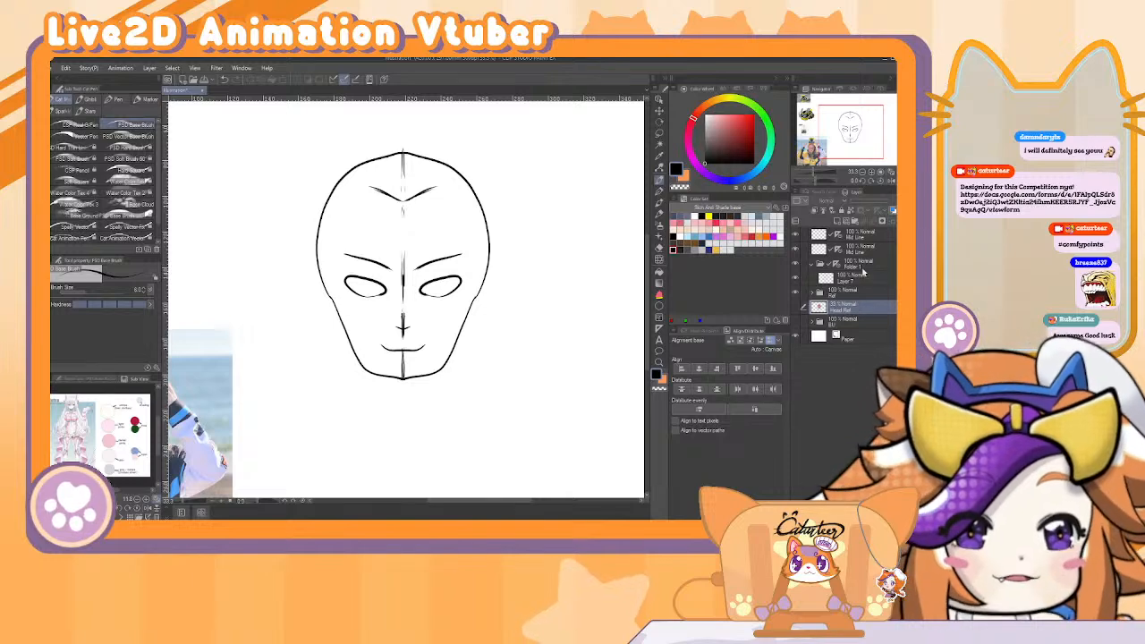
Rename the folder containing the inked face layer as "Design Set".
{"action": "left_click", "coordinate": [863, 270]}
{"action": "double_click", "coordinate": [853, 270]}
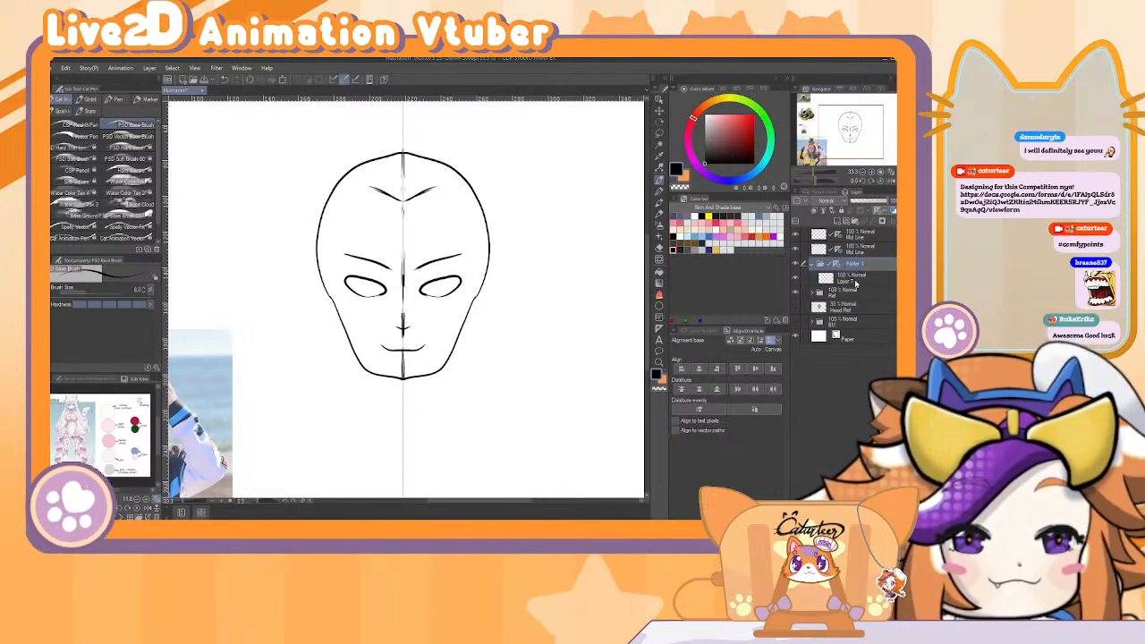
{"action": "type", "text": "Design S"}
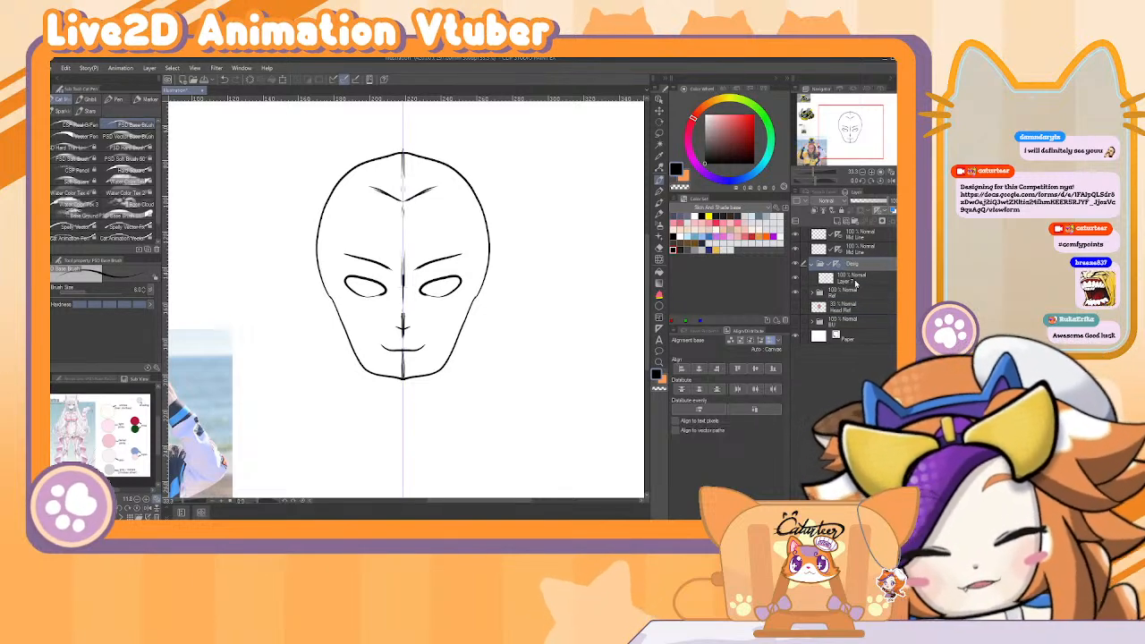
{"action": "type", "text": "et"}
{"action": "key", "text": "Return"}
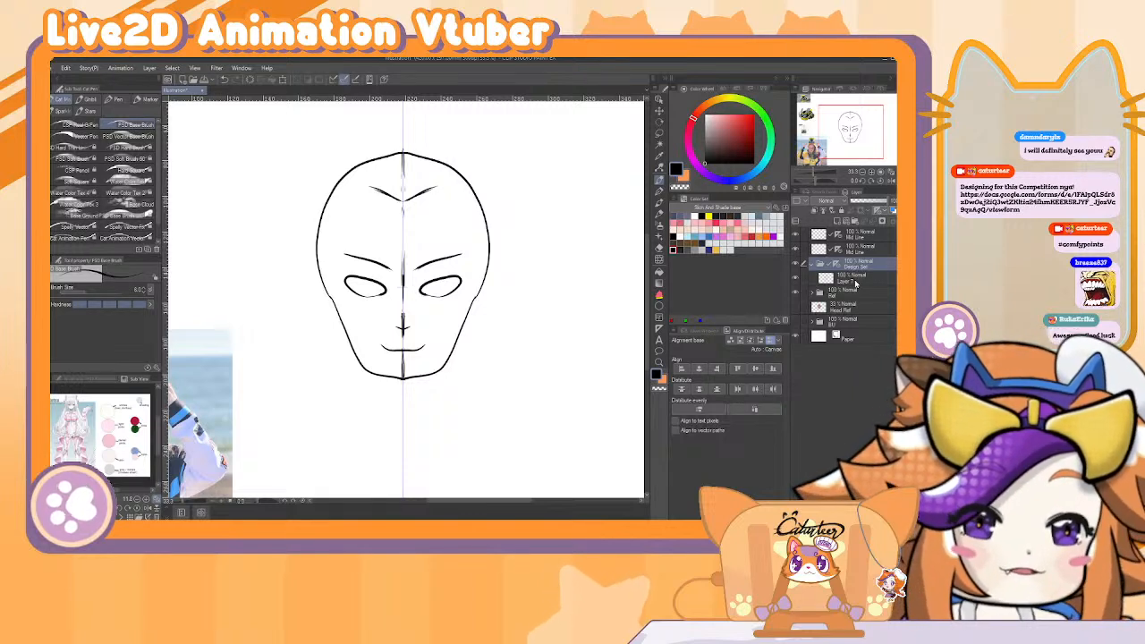
Group the two Mid Line layers into a folder named "Parts" and collapse it.
{"action": "left_click", "coordinate": [879, 252]}
{"action": "left_click", "coordinate": [880, 238], "text": "shift"}
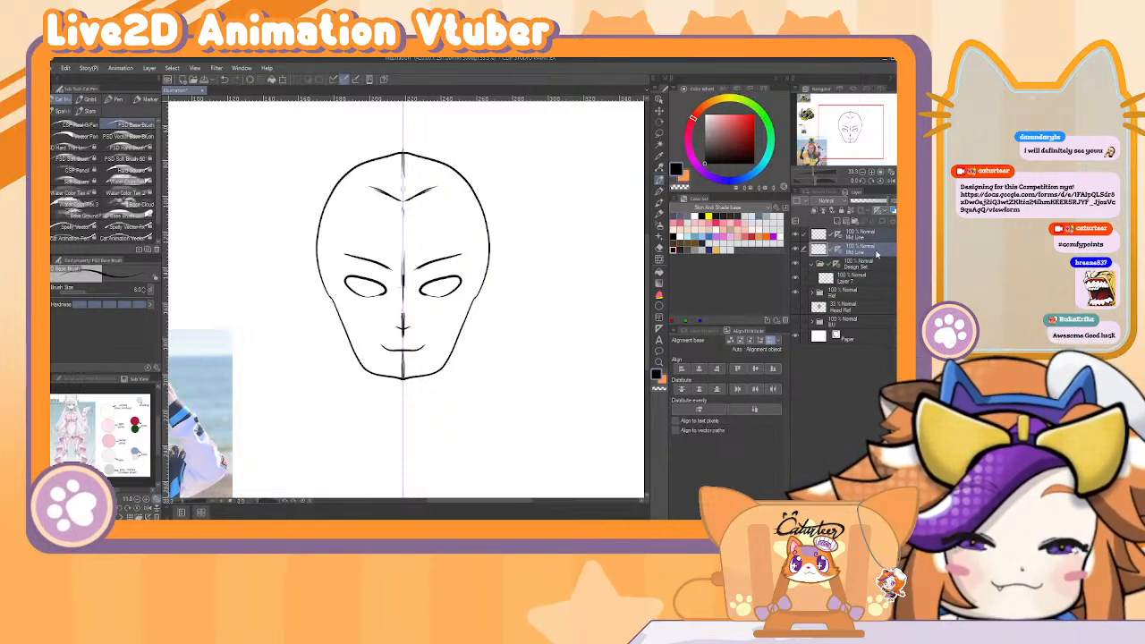
{"action": "key", "text": "ctrl+g"}
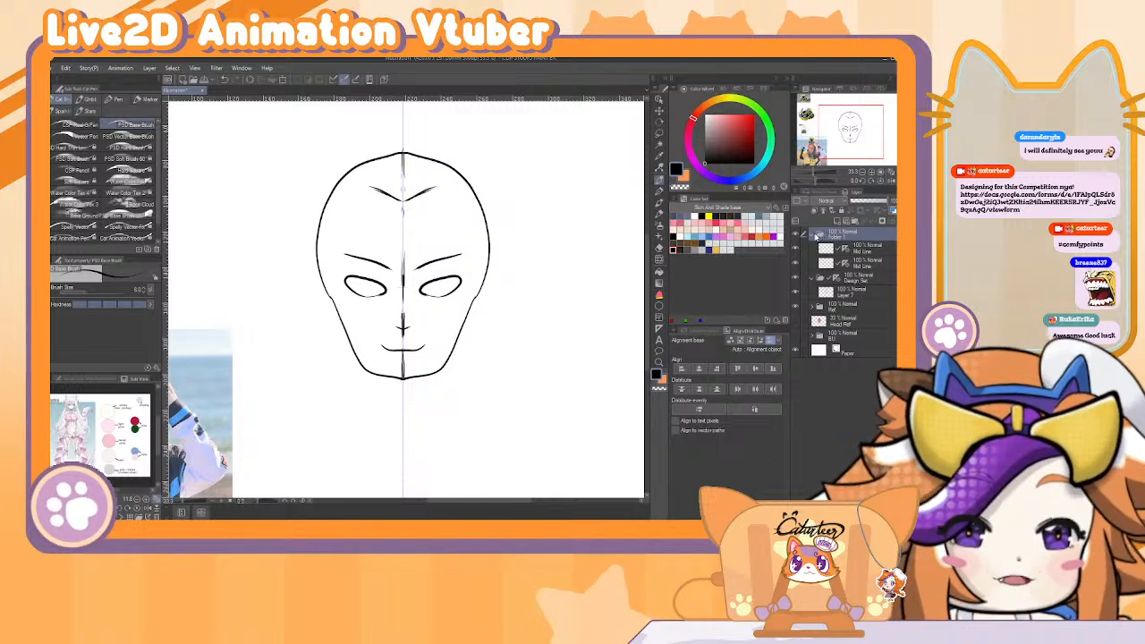
{"action": "left_click", "coordinate": [820, 234]}
{"action": "double_click", "coordinate": [841, 236]}
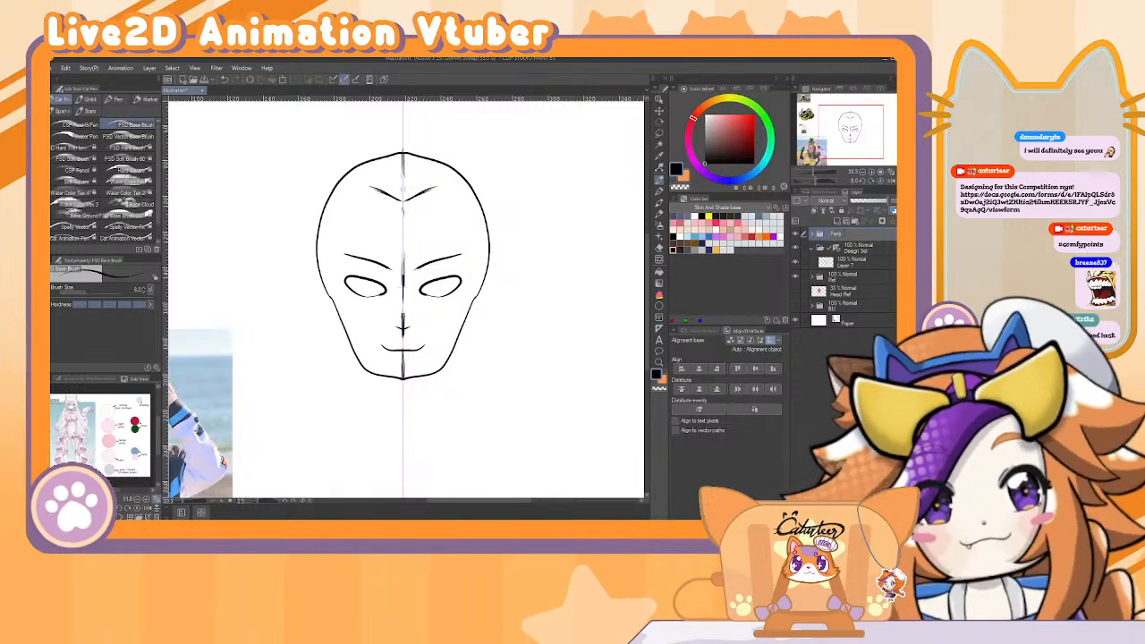
{"action": "type", "text": "Parts"}
{"action": "key", "text": "Return"}
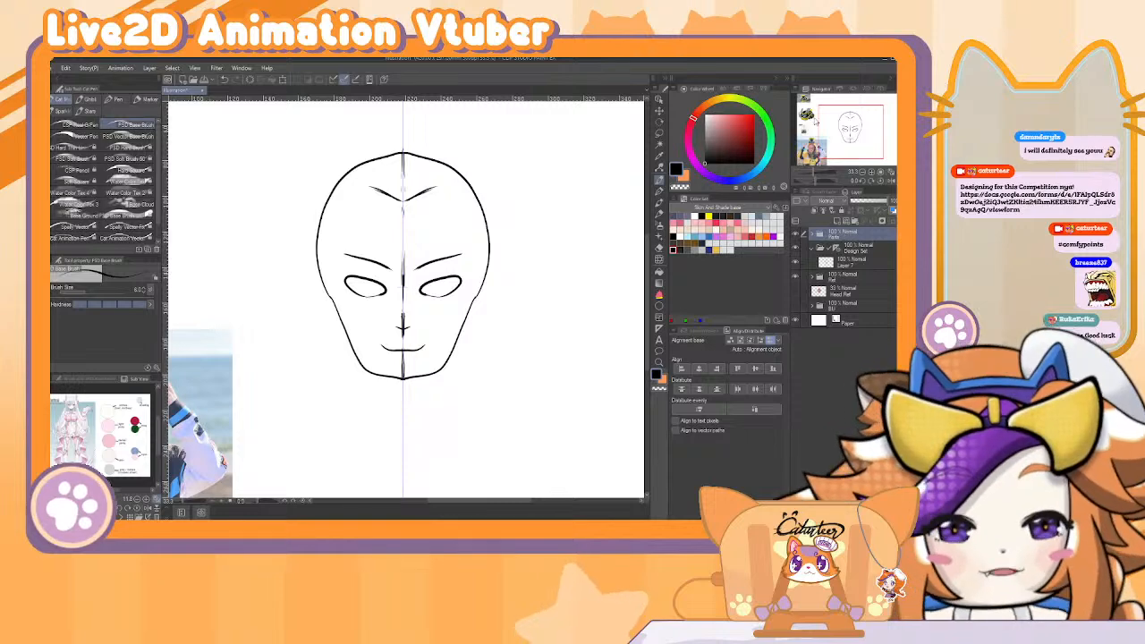
Lasso the eyes, eyebrows, nose and mouth on Layer 7 and shift them slightly upward within the head outline.
{"action": "left_click", "coordinate": [864, 172]}
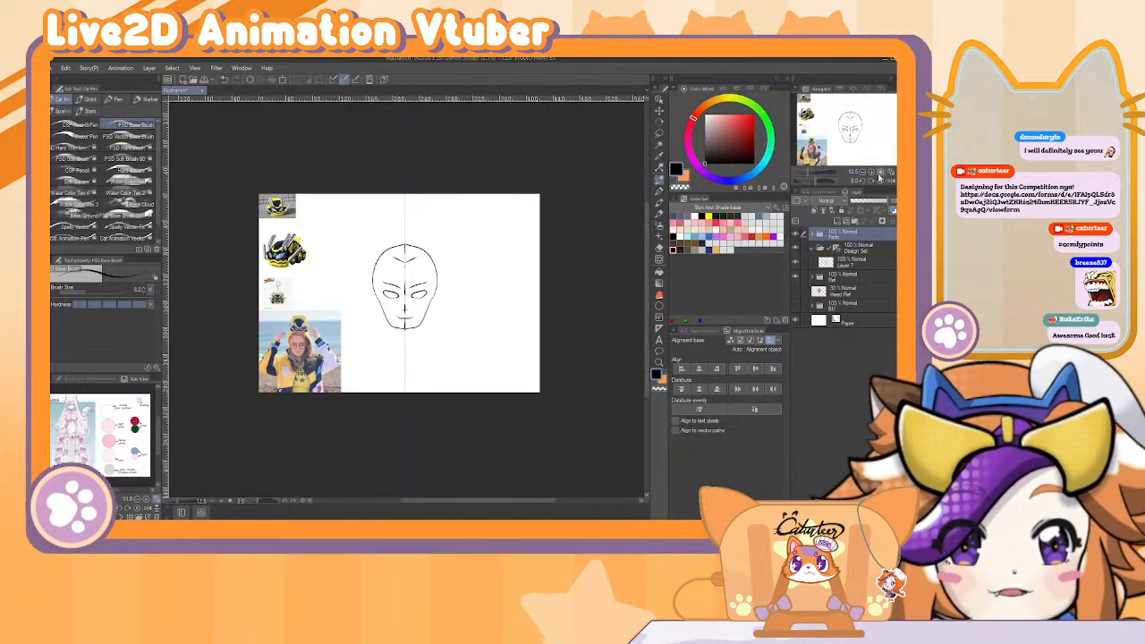
{"action": "left_click", "coordinate": [879, 177]}
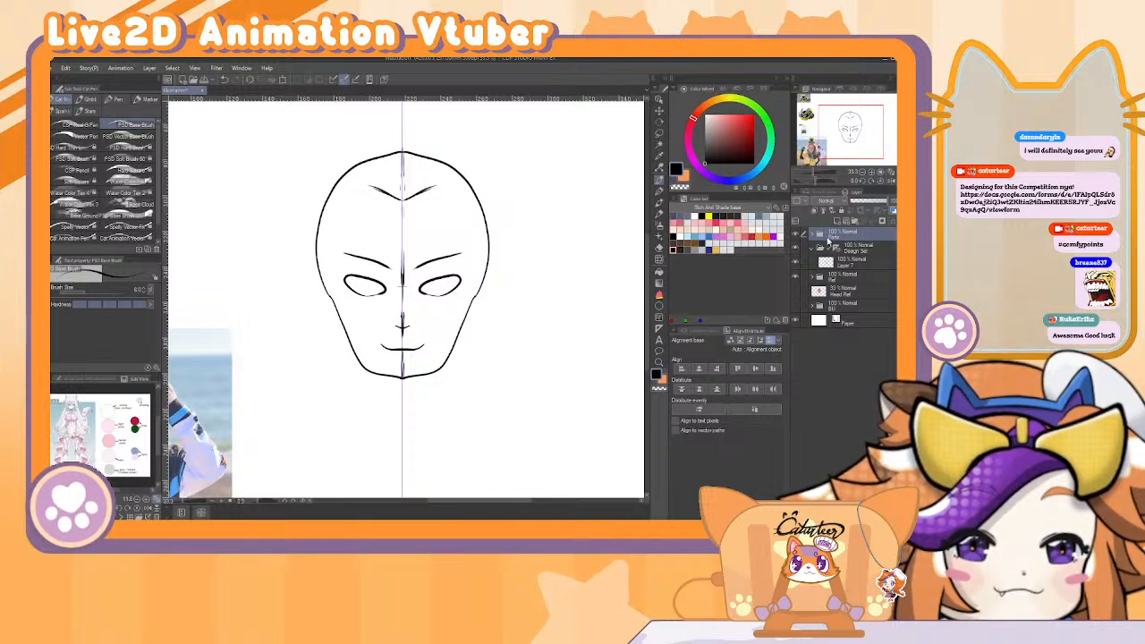
{"action": "left_click", "coordinate": [814, 248]}
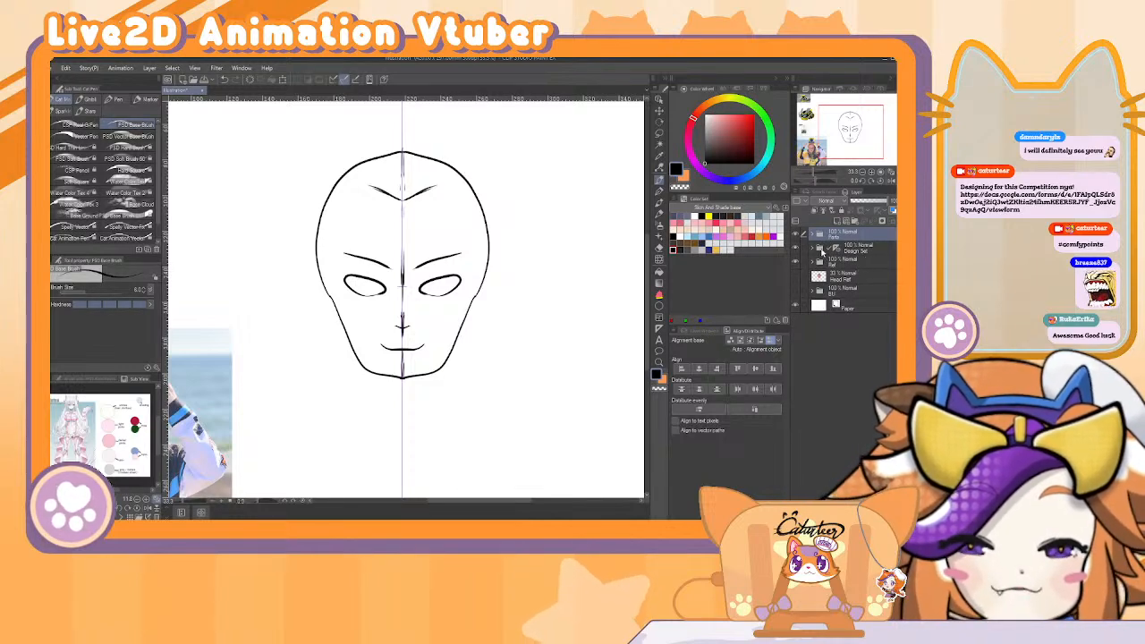
{"action": "left_click", "coordinate": [814, 248]}
{"action": "left_click", "coordinate": [852, 264]}
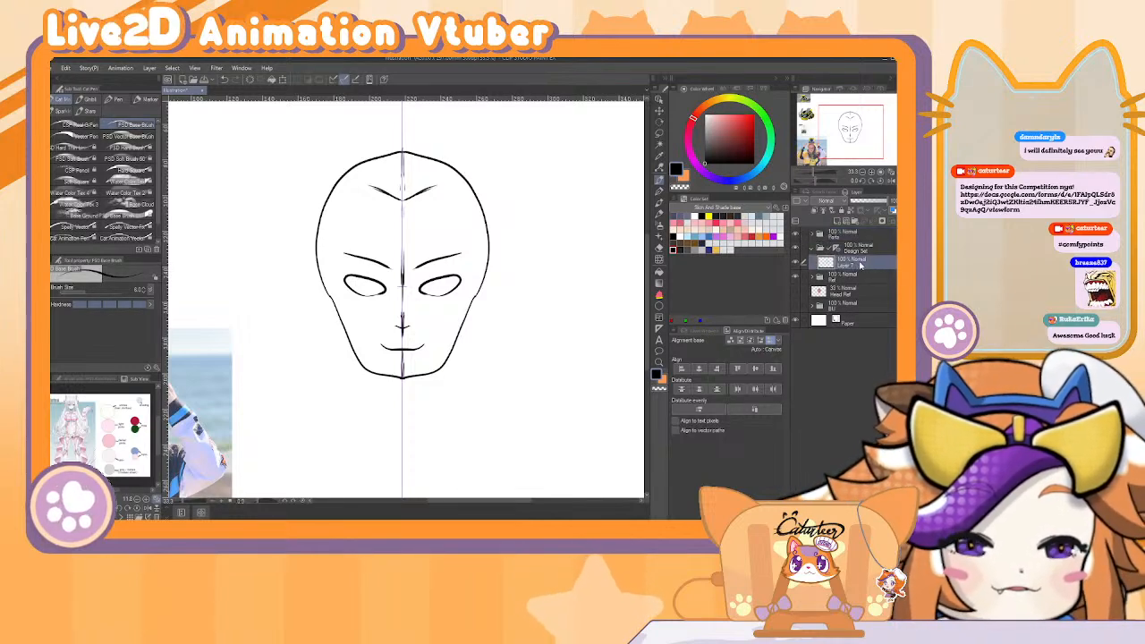
{"action": "left_click", "coordinate": [659, 131]}
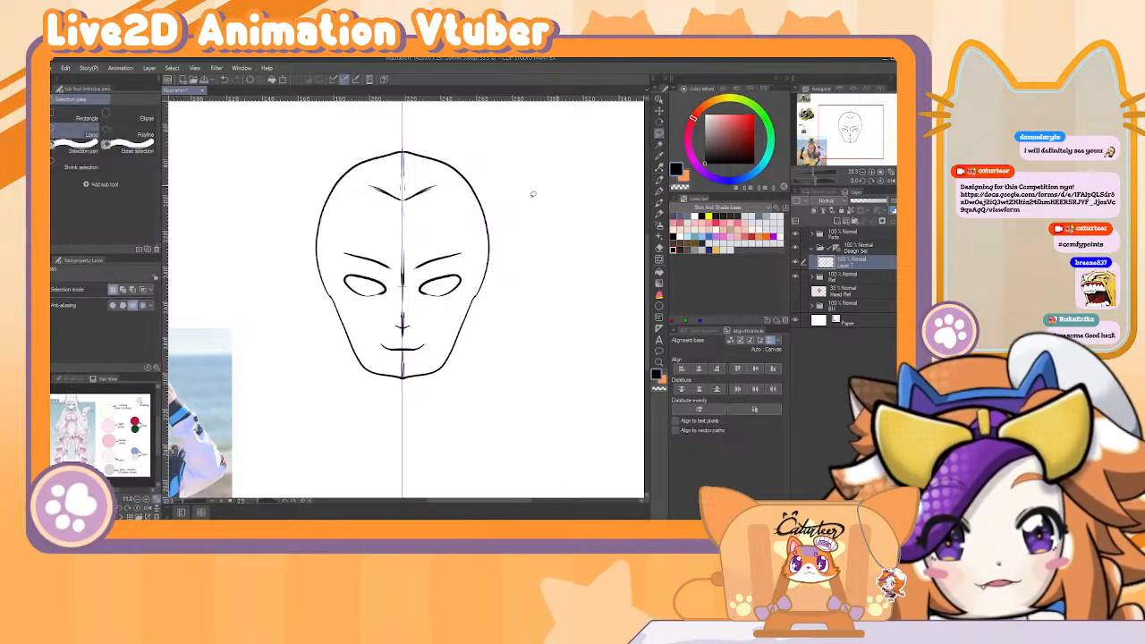
{"action": "mouse_move", "coordinate": [348, 224]}
{"action": "left_mouse_down"}
{"action": "mouse_move", "coordinate": [441, 219]}
{"action": "mouse_move", "coordinate": [482, 241]}
{"action": "mouse_move", "coordinate": [478, 284]}
{"action": "mouse_move", "coordinate": [404, 363]}
{"action": "left_mouse_up"}
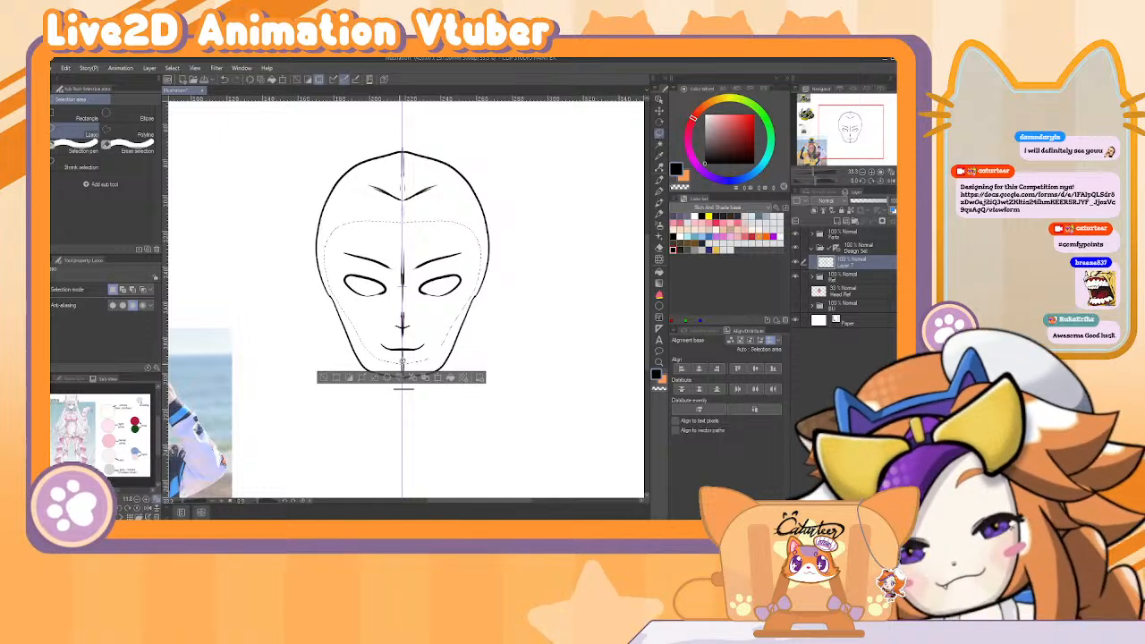
{"action": "key", "text": "ctrl+t"}
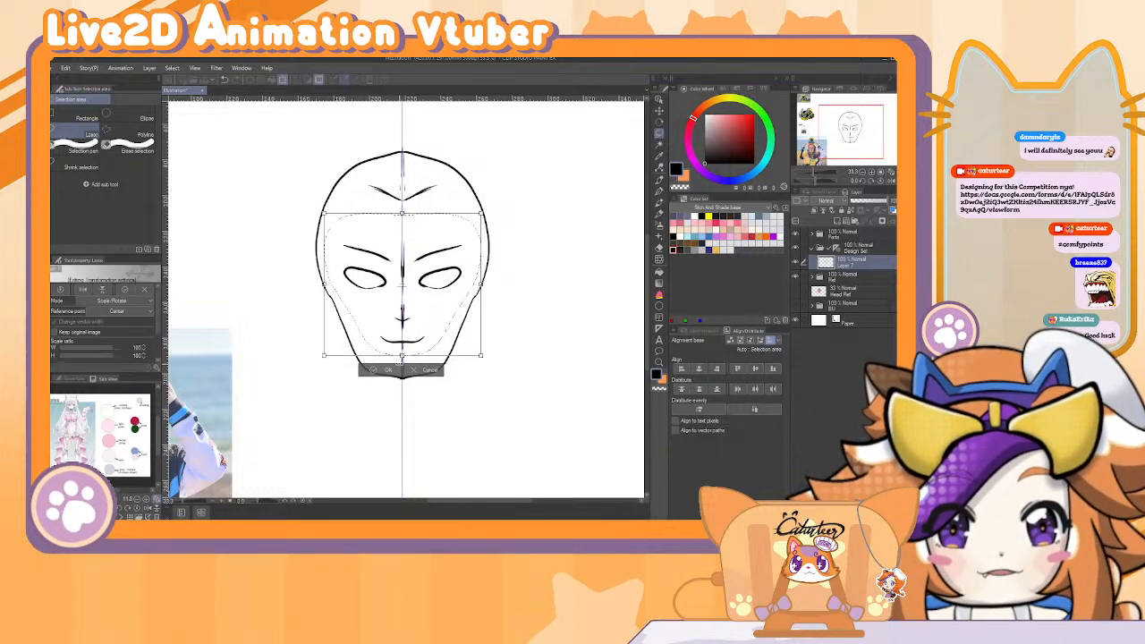
{"action": "left_click", "coordinate": [399, 368]}
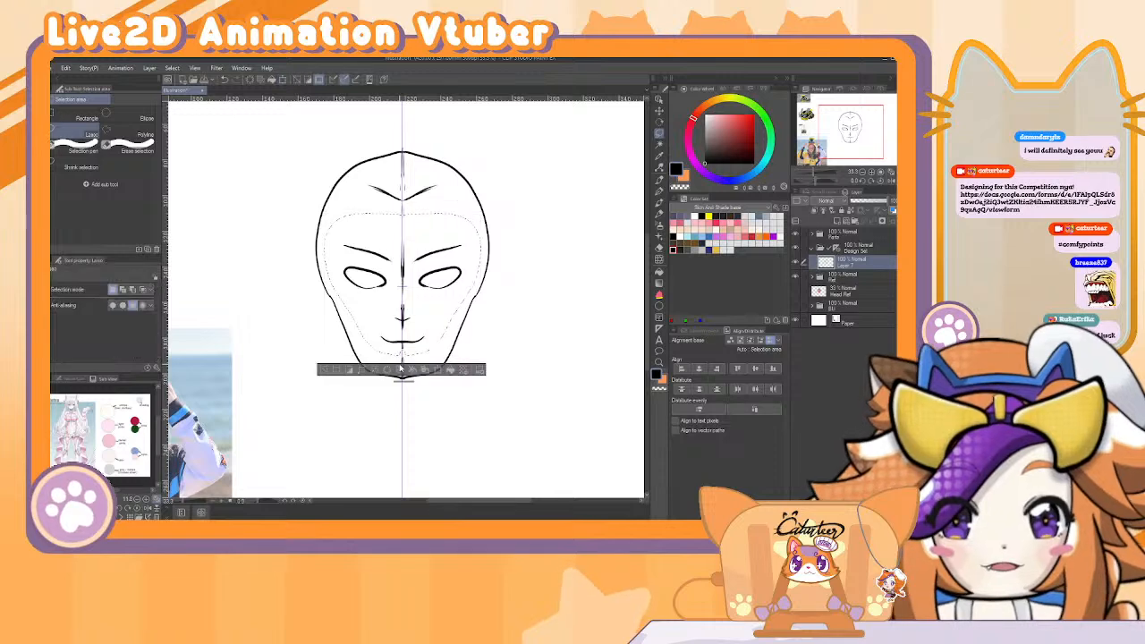
Deselect the facial features and rework the mirrored jaw and chin outline on Layer 7 into a narrower shape.
{"action": "left_click", "coordinate": [325, 369]}
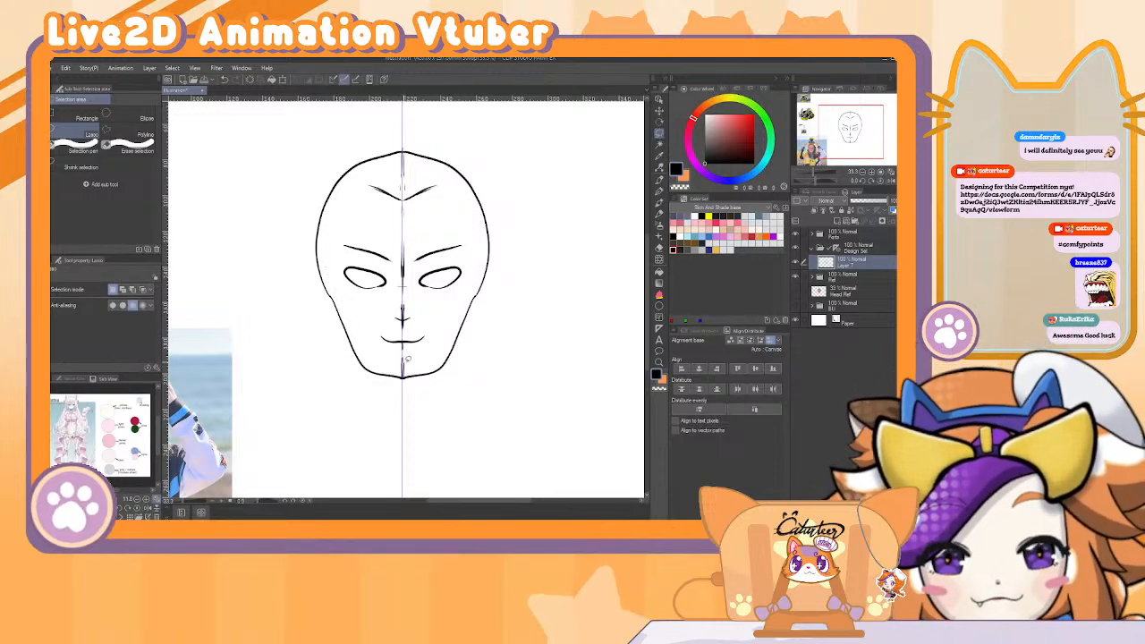
{"action": "key", "text": "e"}
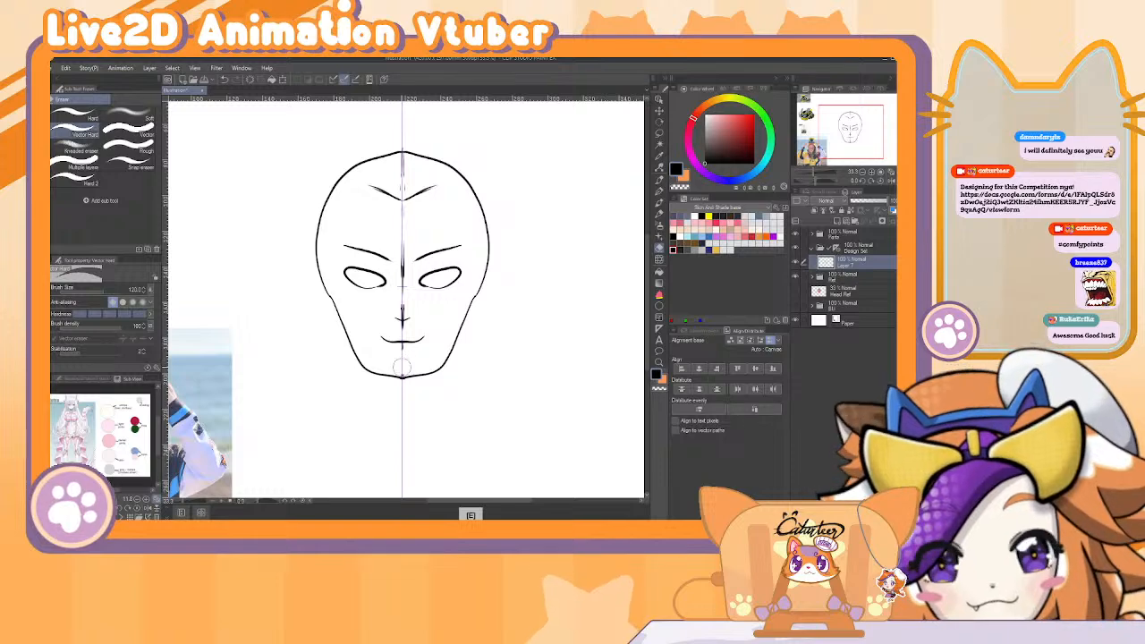
{"action": "key", "text": "b"}
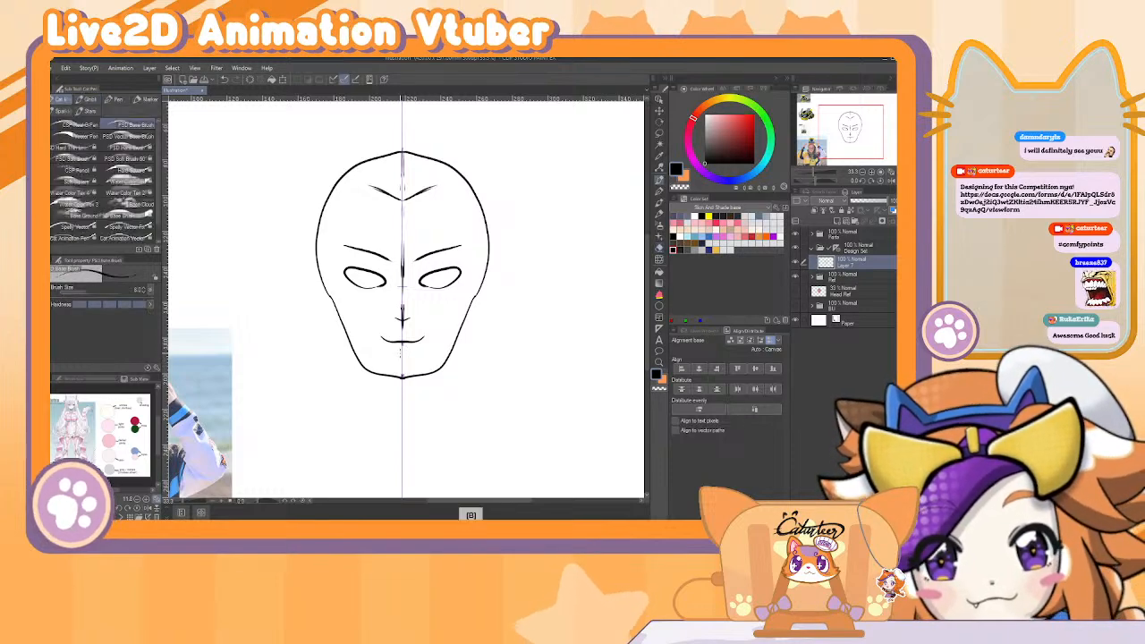
{"action": "left_click_drag", "start_coordinate": [354, 352], "coordinate": [370, 371]}
{"action": "left_click_drag", "start_coordinate": [447, 356], "coordinate": [435, 370]}
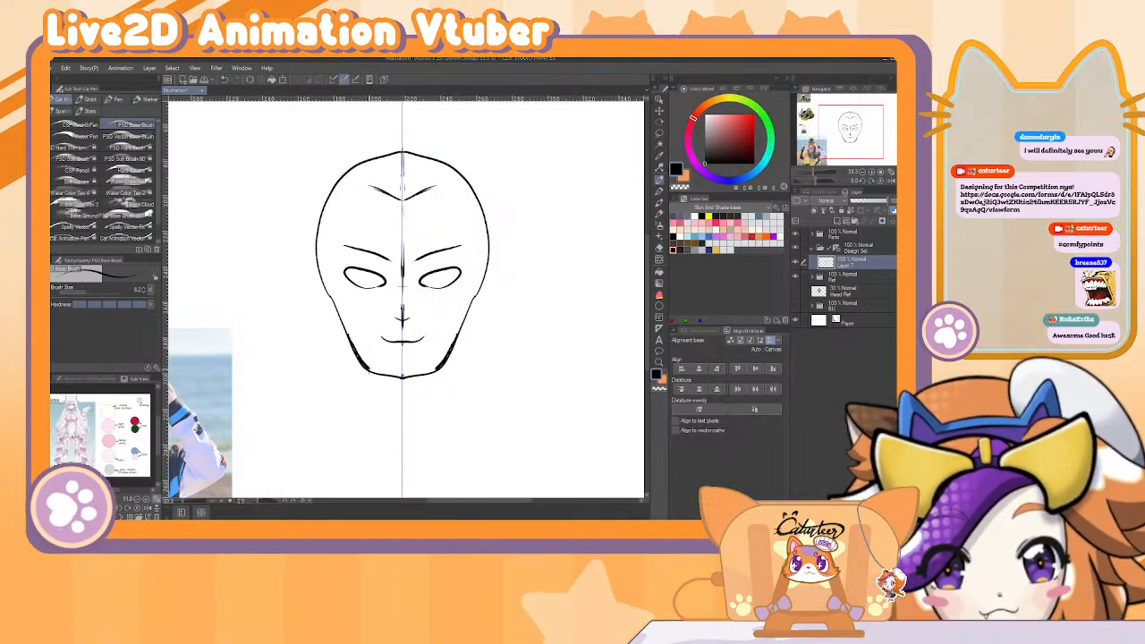
{"action": "key", "text": "e"}
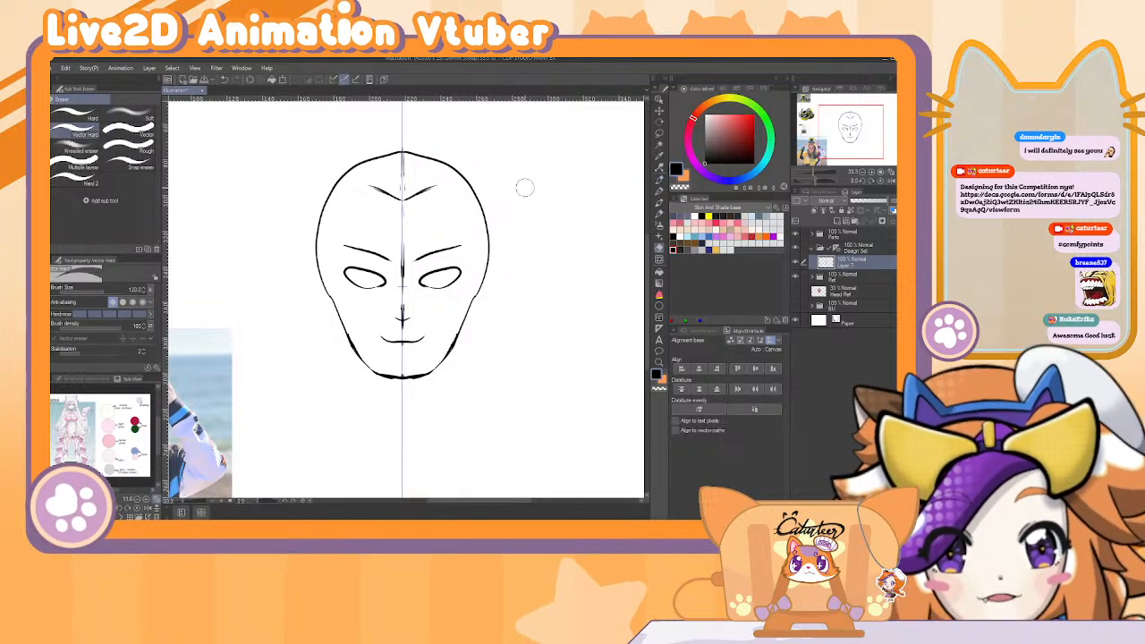
{"action": "key", "text": "p"}
{"action": "key", "text": "p"}
{"action": "key", "text": "p"}
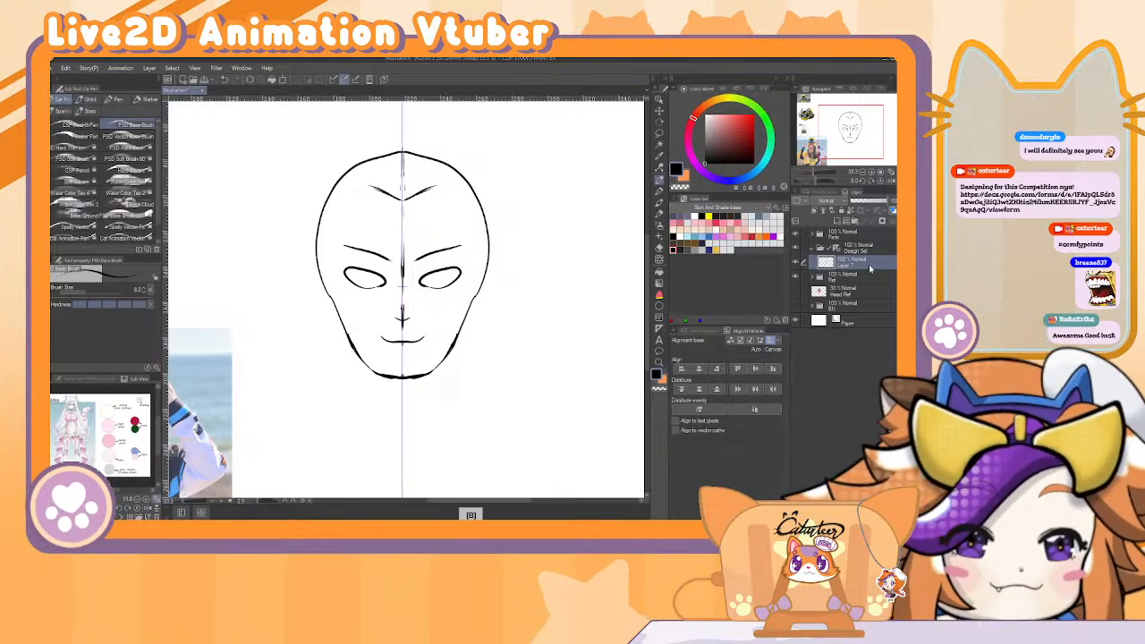
Duplicate the Design Set folder and lower the opacity of Layer 7 in the copy to 24%.
{"action": "left_click", "coordinate": [812, 250]}
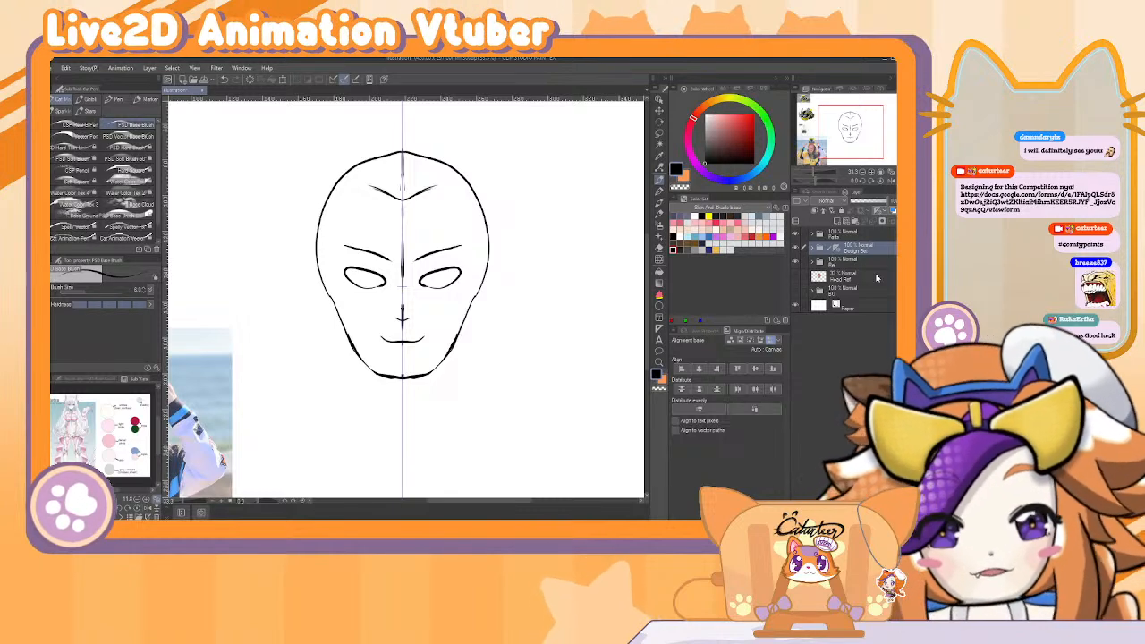
{"action": "key", "text": "ctrl+v"}
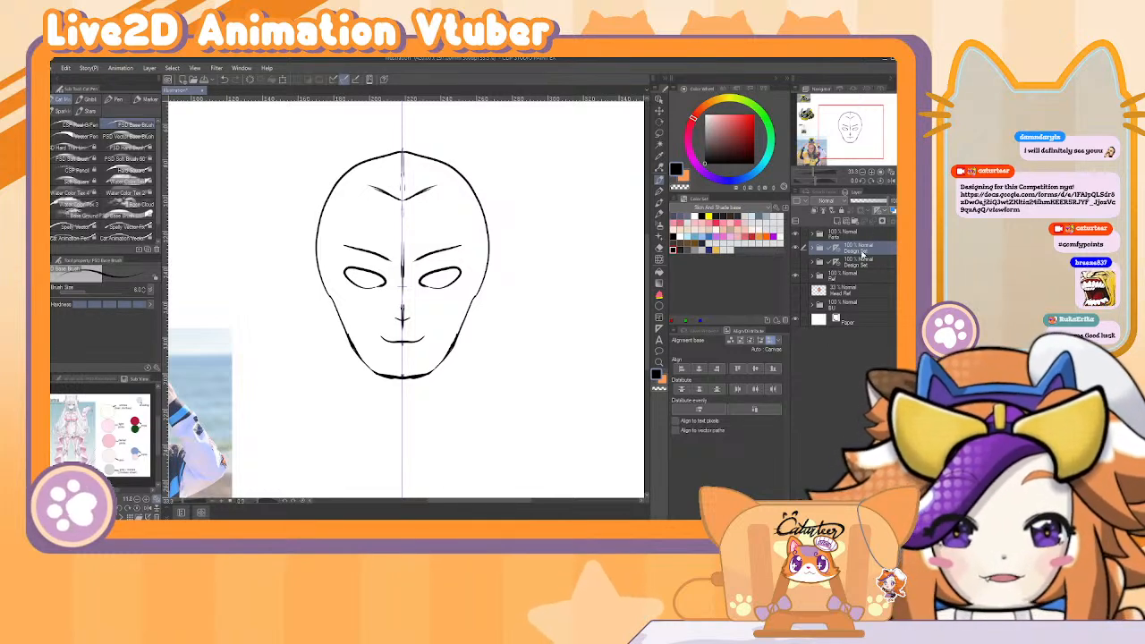
{"action": "left_click", "coordinate": [814, 247]}
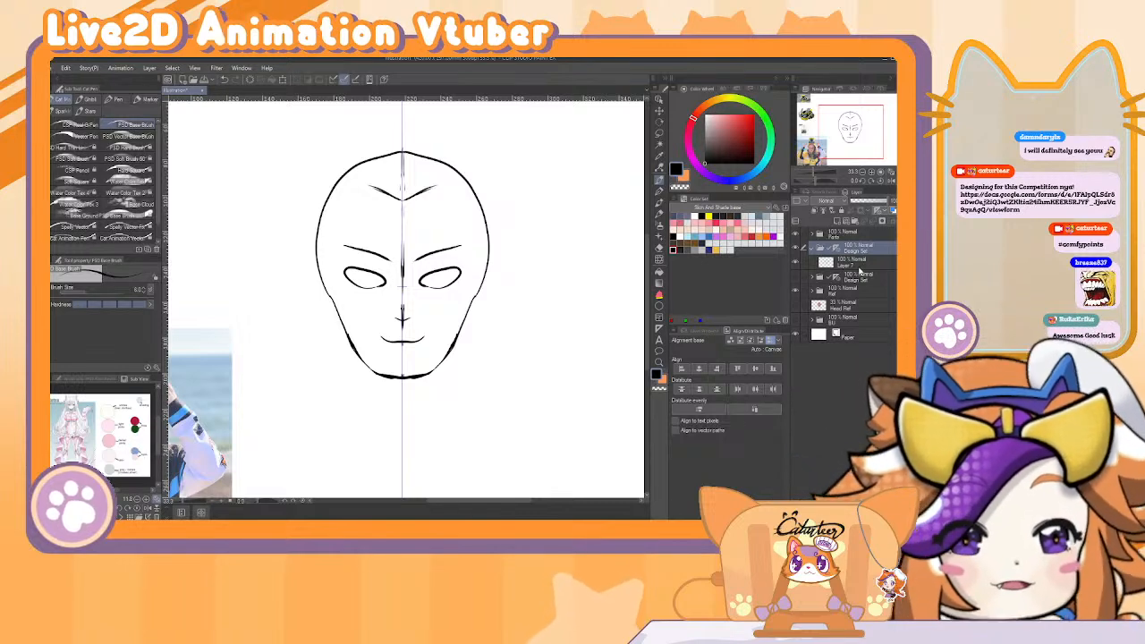
{"action": "left_click", "coordinate": [861, 264]}
{"action": "left_click_drag", "start_coordinate": [862, 203], "coordinate": [861, 204]}
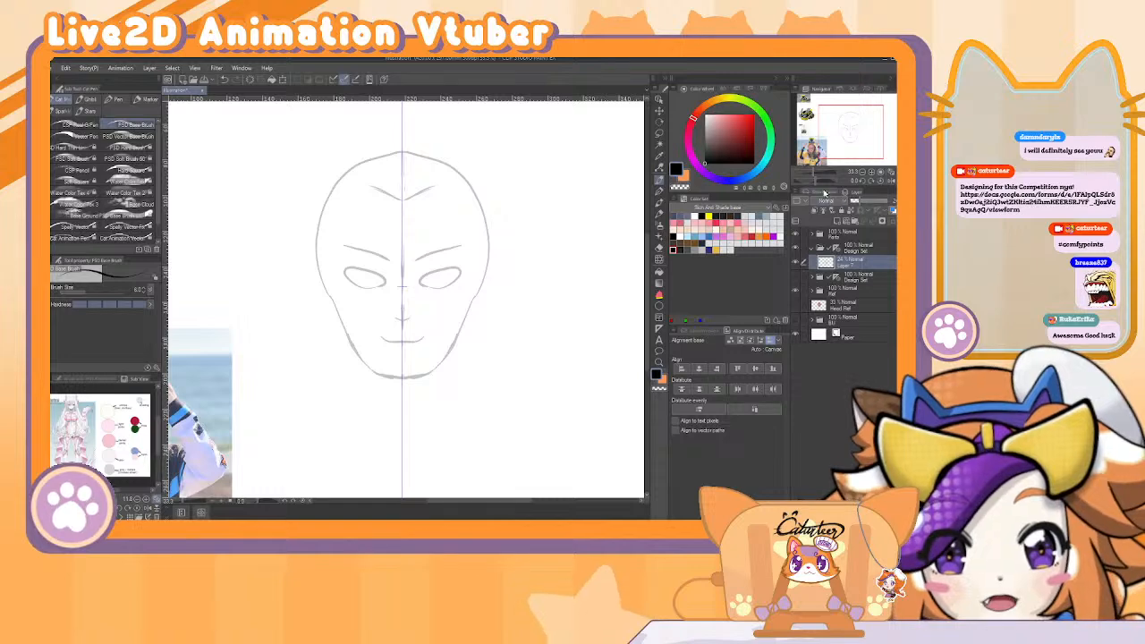
Add a new layer above the faded Layer 7 and draw a short light-blue bar across the nose.
{"action": "mouse_move", "coordinate": [402, 279]}
{"action": "left_mouse_down"}
{"action": "mouse_move", "coordinate": [524, 228]}
{"action": "mouse_move", "coordinate": [522, 291]}
{"action": "mouse_move", "coordinate": [514, 242]}
{"action": "left_mouse_up"}
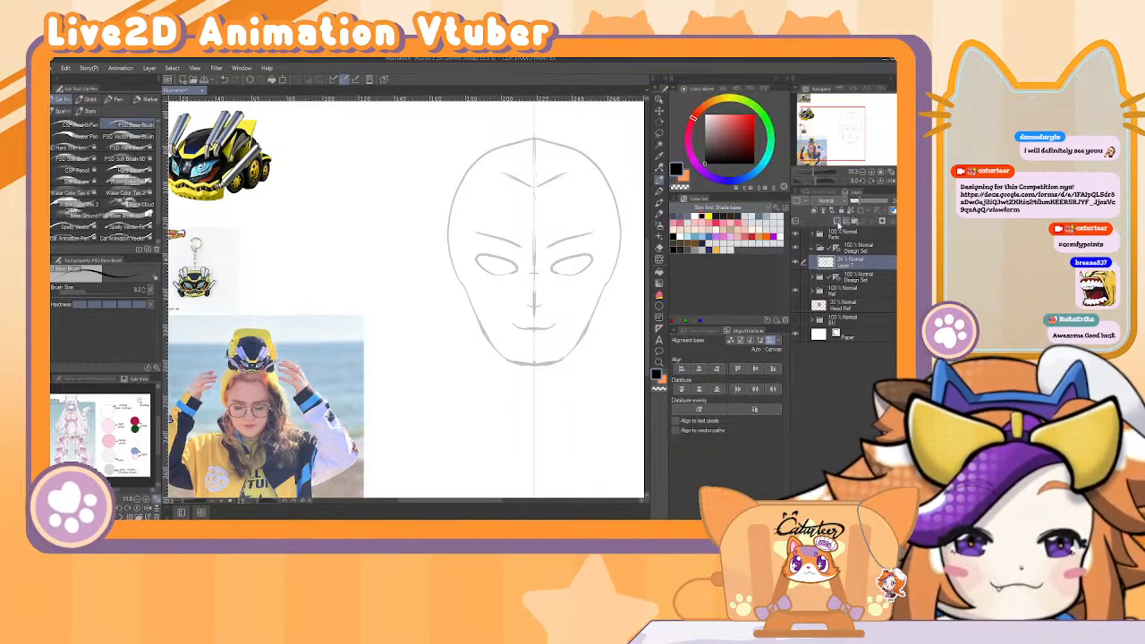
{"action": "left_click", "coordinate": [838, 221]}
{"action": "left_click", "coordinate": [760, 229]}
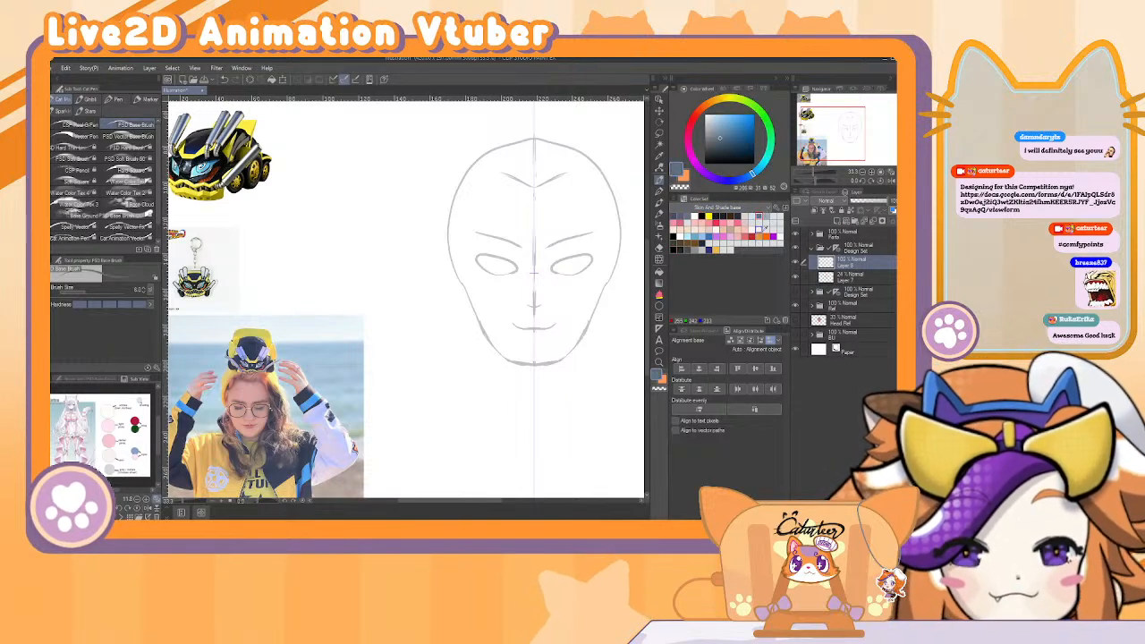
{"action": "left_click", "coordinate": [703, 234]}
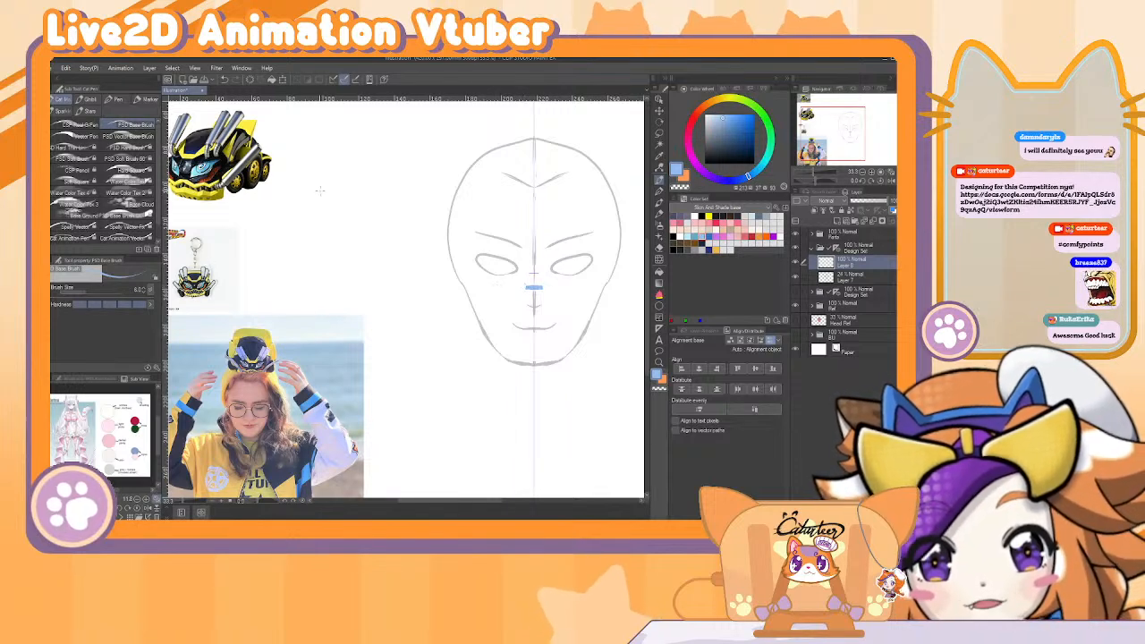
Move the keychain reference image and scale it up to 270% beside the head.
{"action": "left_click", "coordinate": [657, 113]}
{"action": "left_click_drag", "start_coordinate": [252, 264], "coordinate": [319, 238]}
{"action": "key", "text": "ctrl+t"}
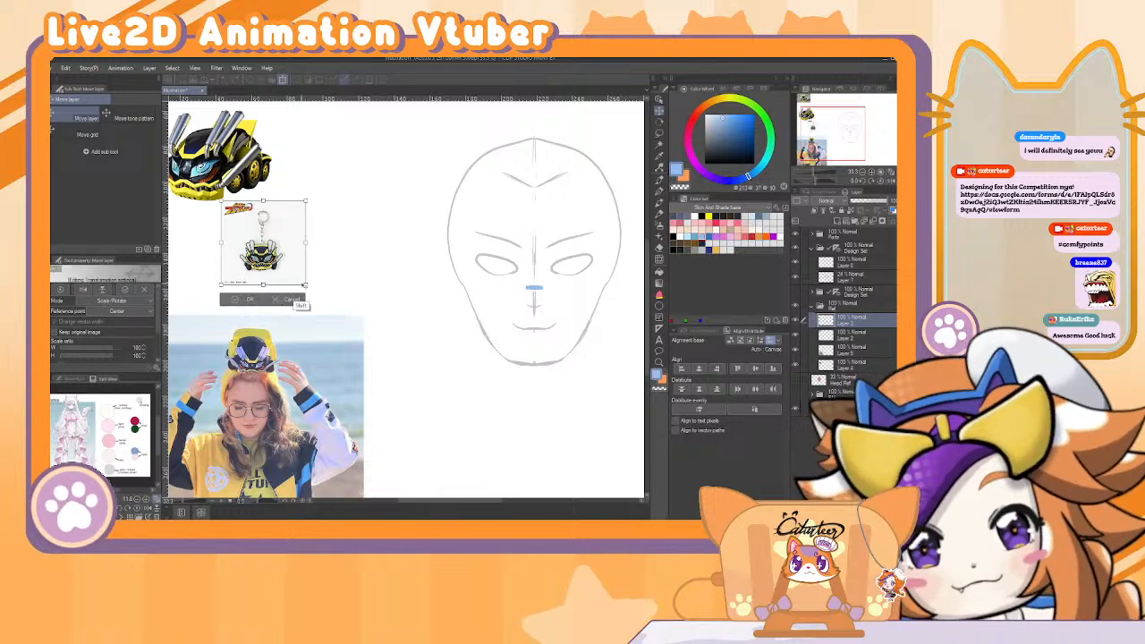
{"action": "left_click_drag", "start_coordinate": [333, 315], "coordinate": [363, 313]}
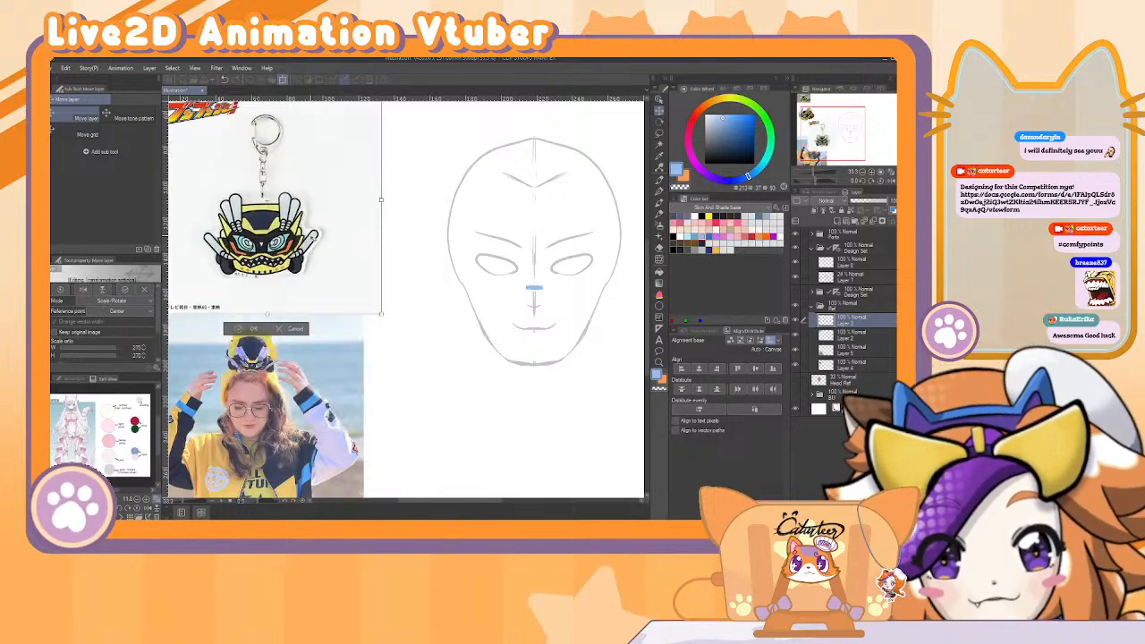
{"action": "key", "text": "Return"}
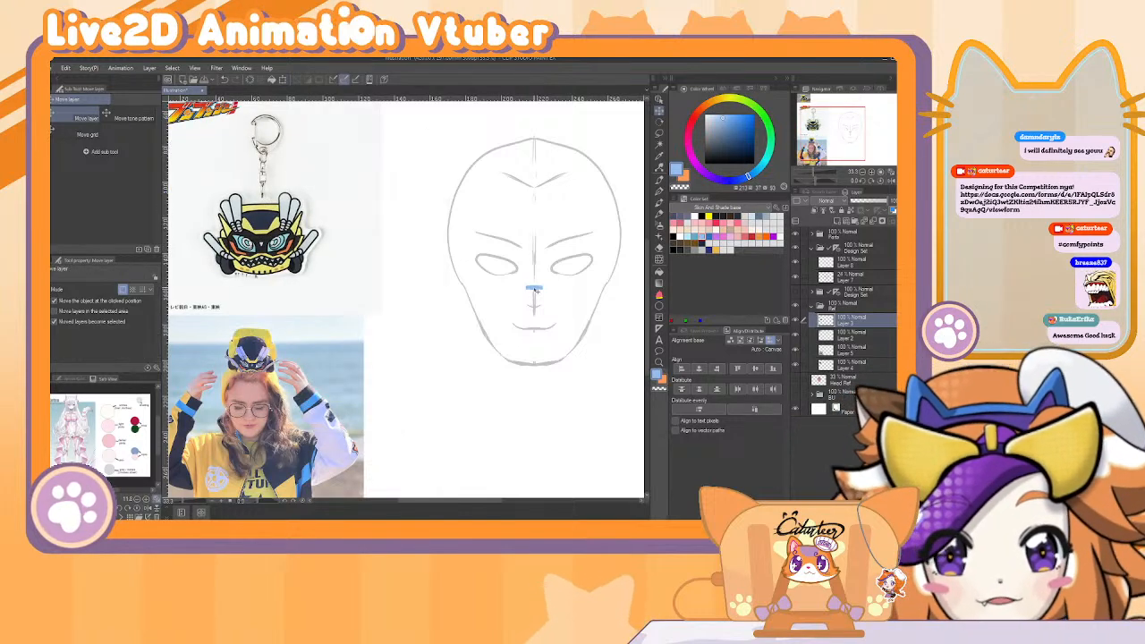
{"action": "key", "text": "p"}
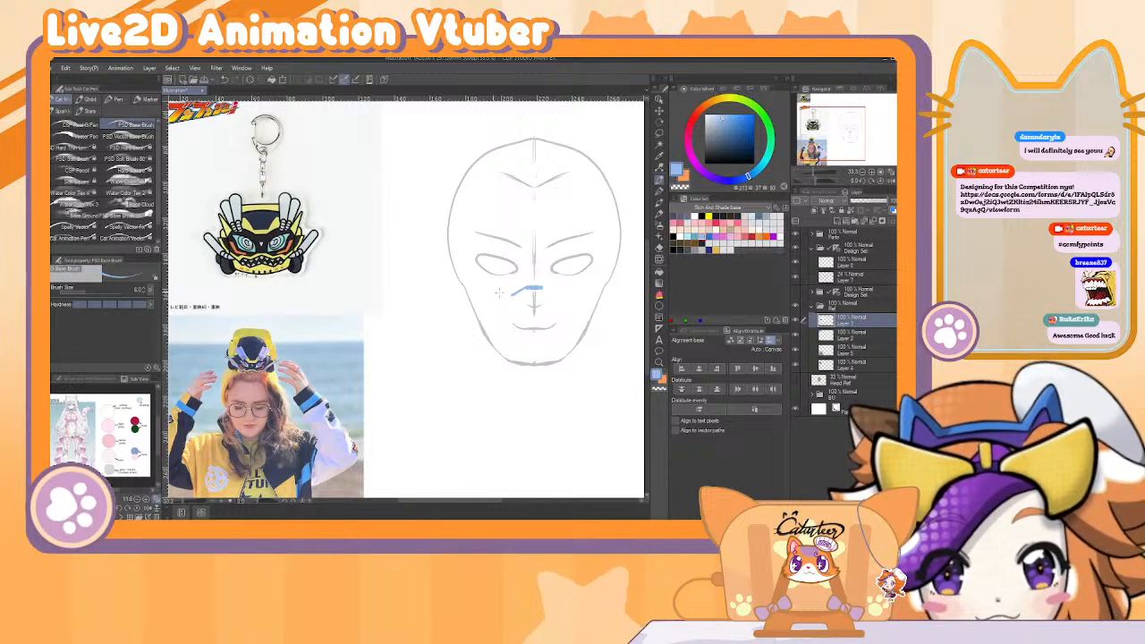
{"action": "left_click_drag", "start_coordinate": [512, 292], "coordinate": [491, 288]}
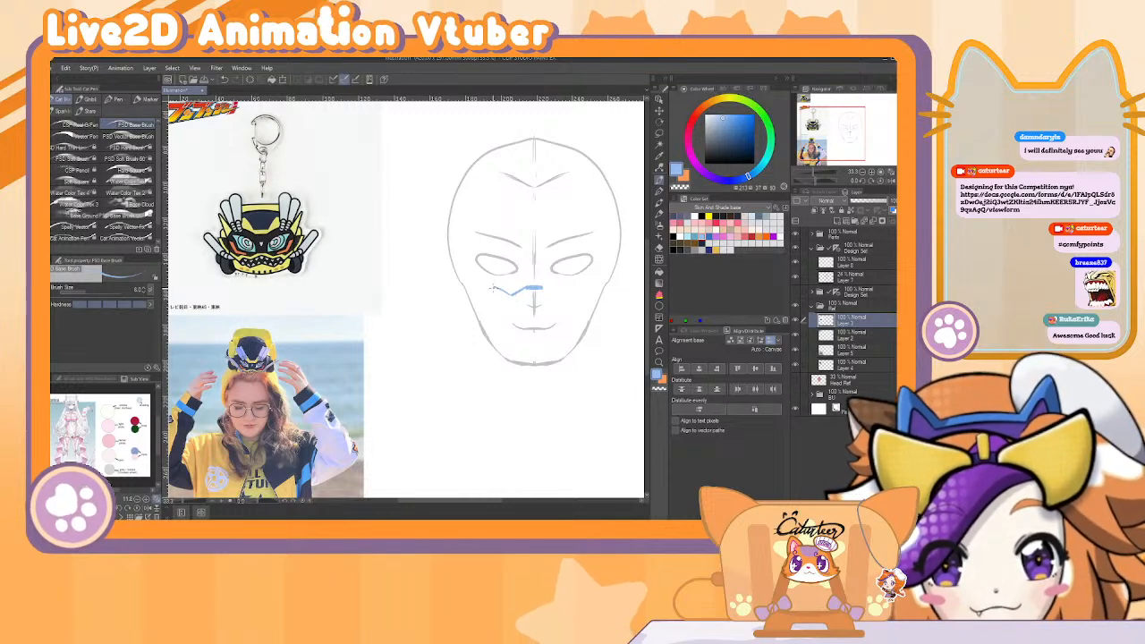
{"action": "key", "text": "ctrl+z"}
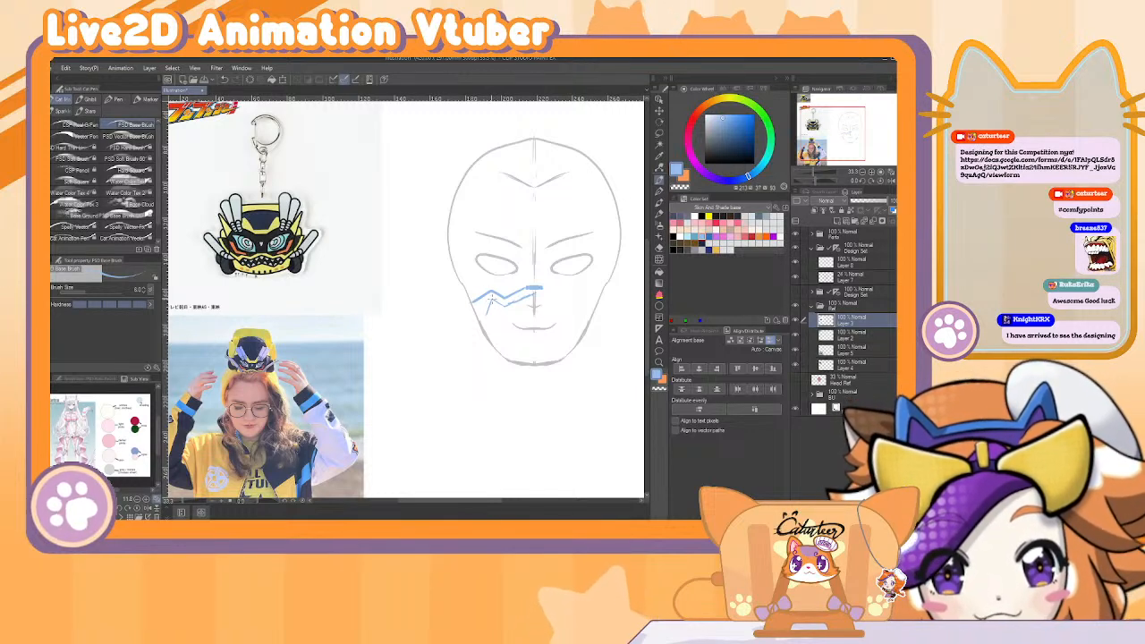
{"action": "key", "text": "ctrl+z"}
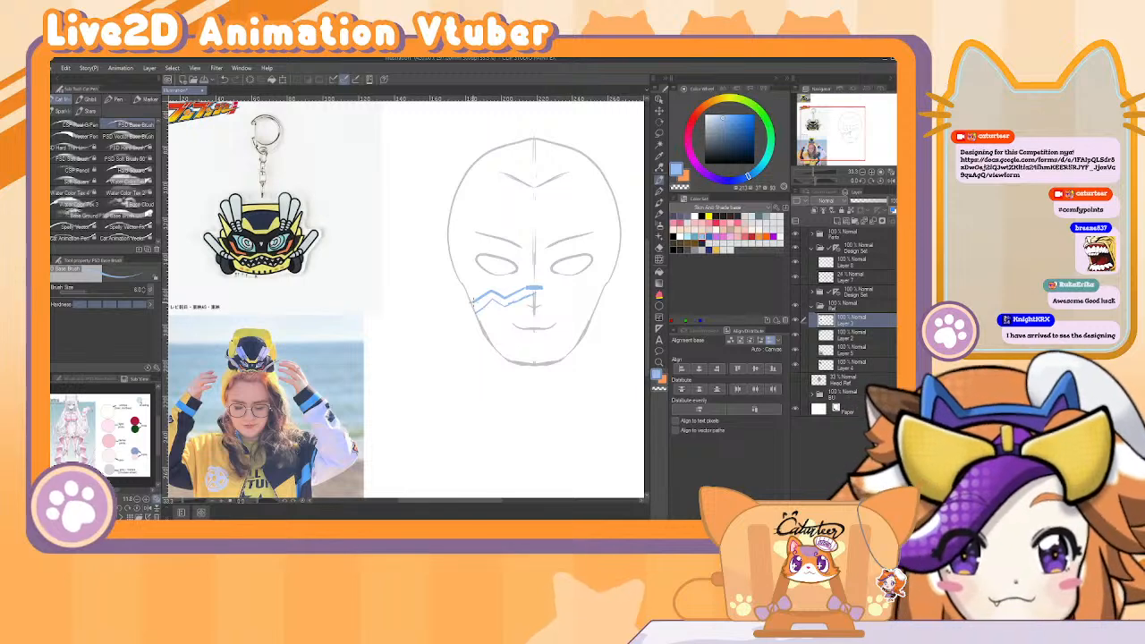
{"action": "key", "text": "ctrl+z"}
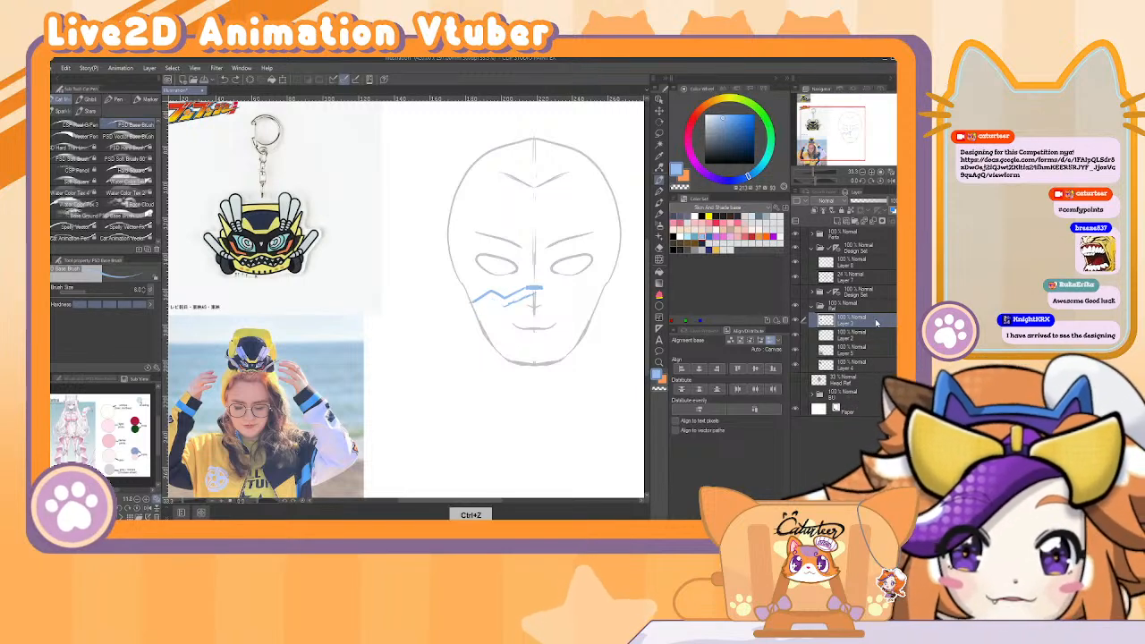
{"action": "key", "text": "ctrl+z"}
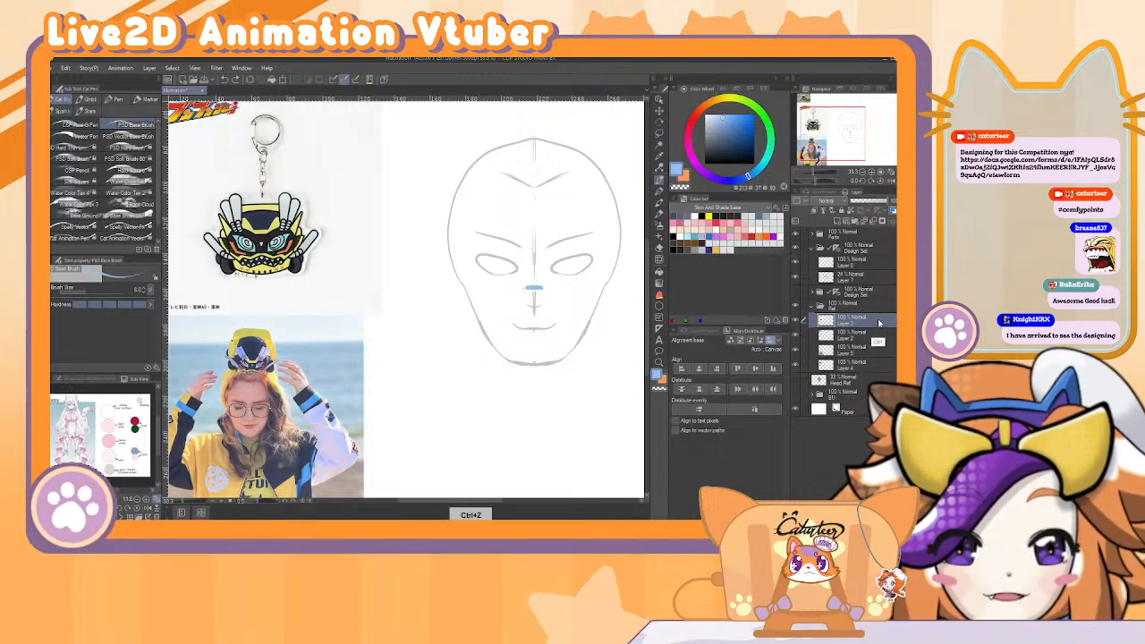
Sketch mirrored light-blue zigzag cheek guards and angular eye frames on the layer directly above Layer 7.
{"action": "left_click", "coordinate": [860, 264]}
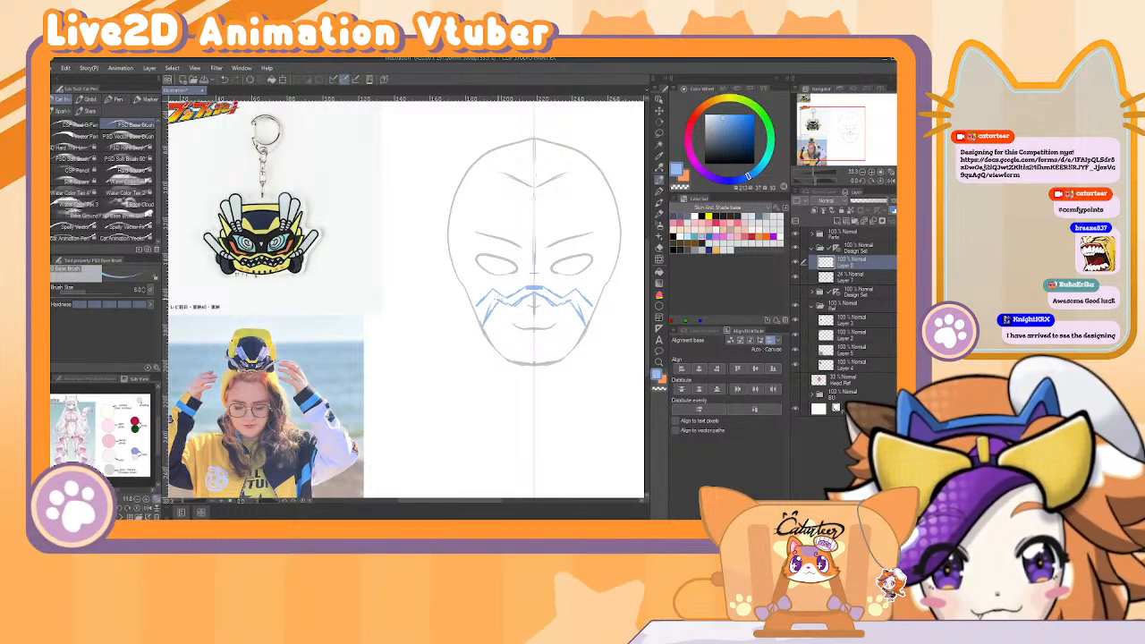
{"action": "key", "text": "ctrl+z"}
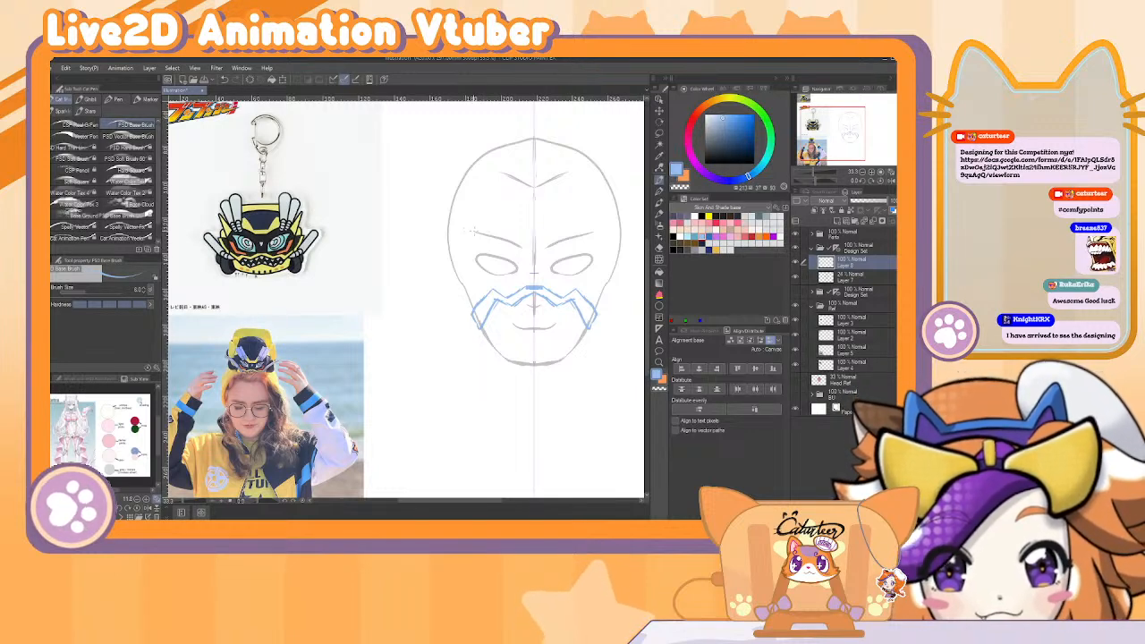
{"action": "left_click_drag", "start_coordinate": [456, 229], "coordinate": [610, 231]}
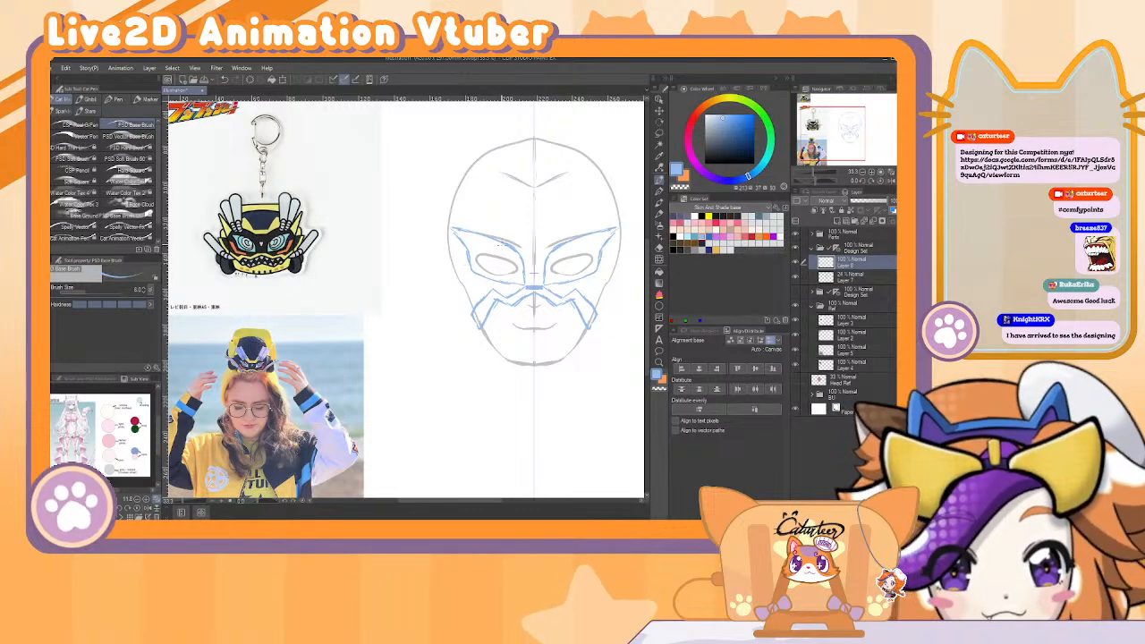
{"action": "key", "text": "e"}
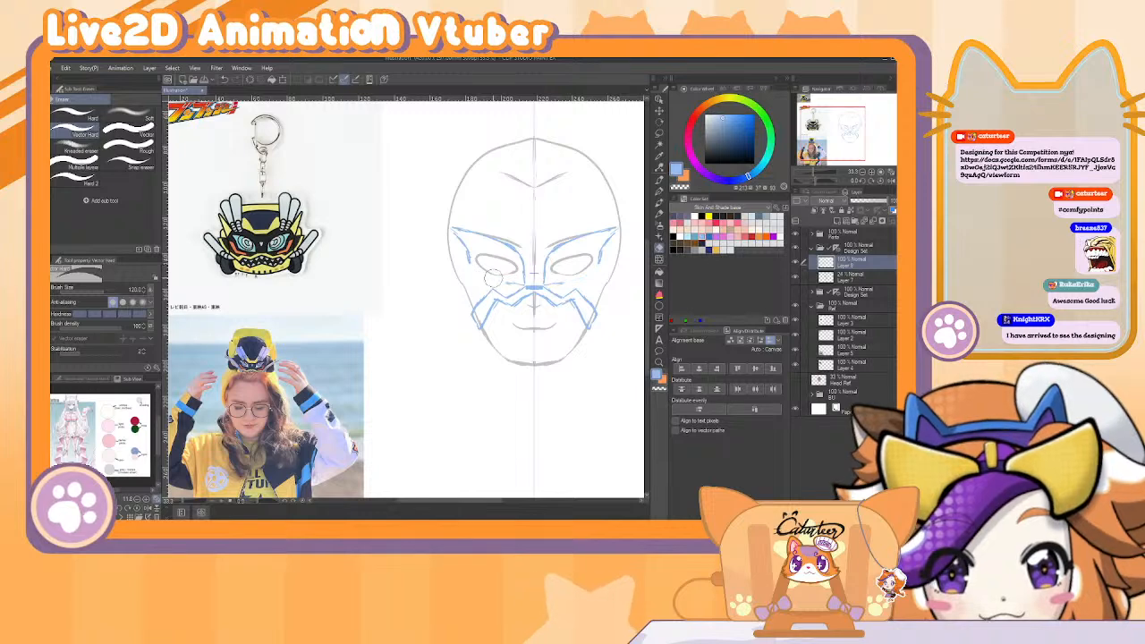
{"action": "key", "text": "b"}
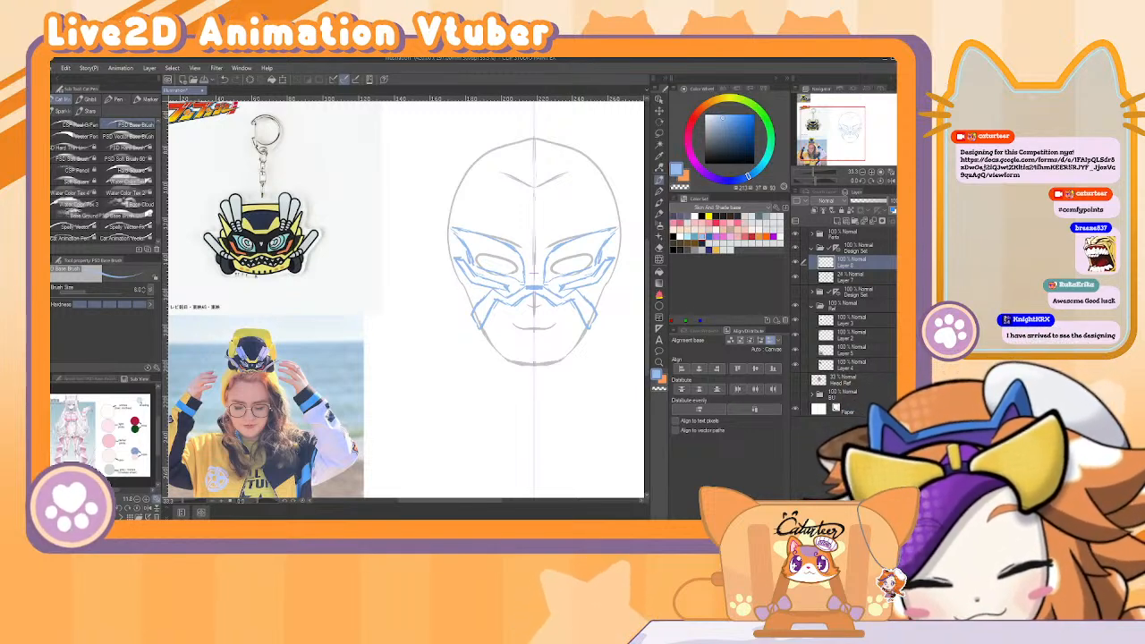
Switch to the browser and open the ArtStation Kamen Rider Helmet picture from the "kamen rider the first helmet" image results.
{"action": "left_click", "coordinate": [134, 512]}
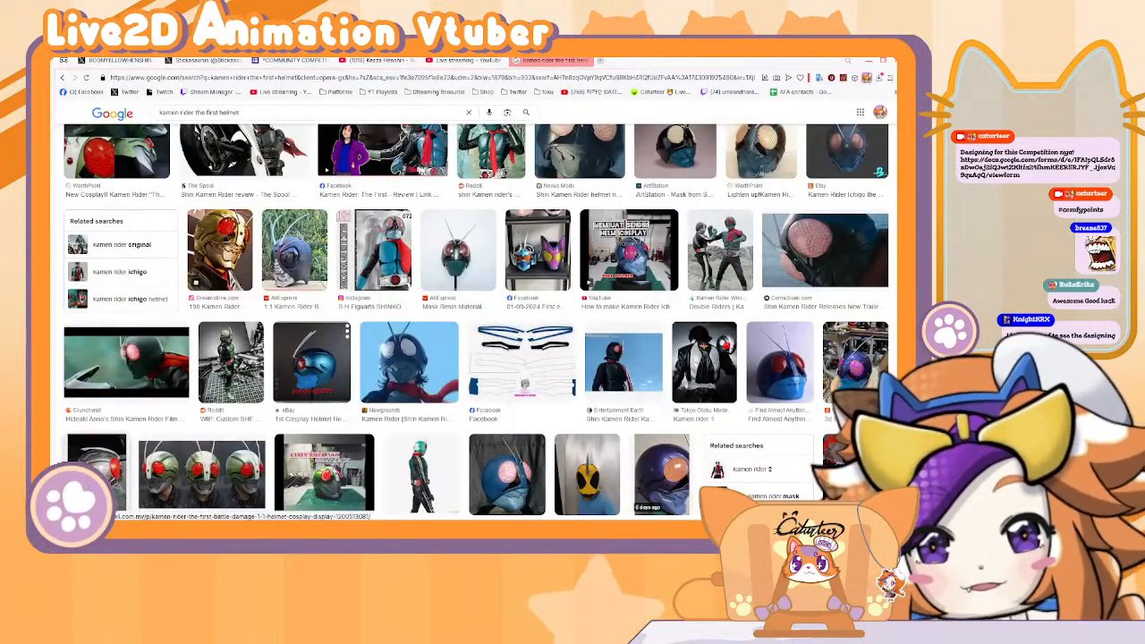
{"action": "scroll", "coordinate": [244, 400], "scroll_direction": "up", "scroll_amount": 9}
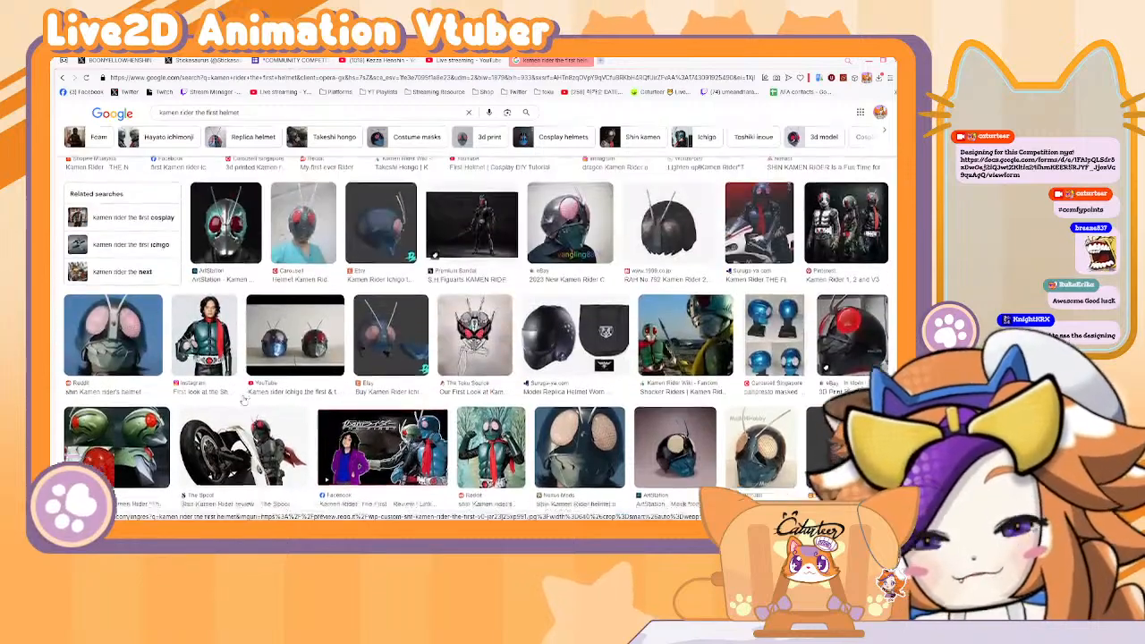
{"action": "scroll", "coordinate": [244, 401], "scroll_direction": "down", "scroll_amount": 13}
{"action": "scroll", "coordinate": [243, 401], "scroll_direction": "up", "scroll_amount": 5}
{"action": "scroll", "coordinate": [560, 335], "scroll_direction": "down", "scroll_amount": 5}
{"action": "scroll", "coordinate": [560, 335], "scroll_direction": "up", "scroll_amount": 3}
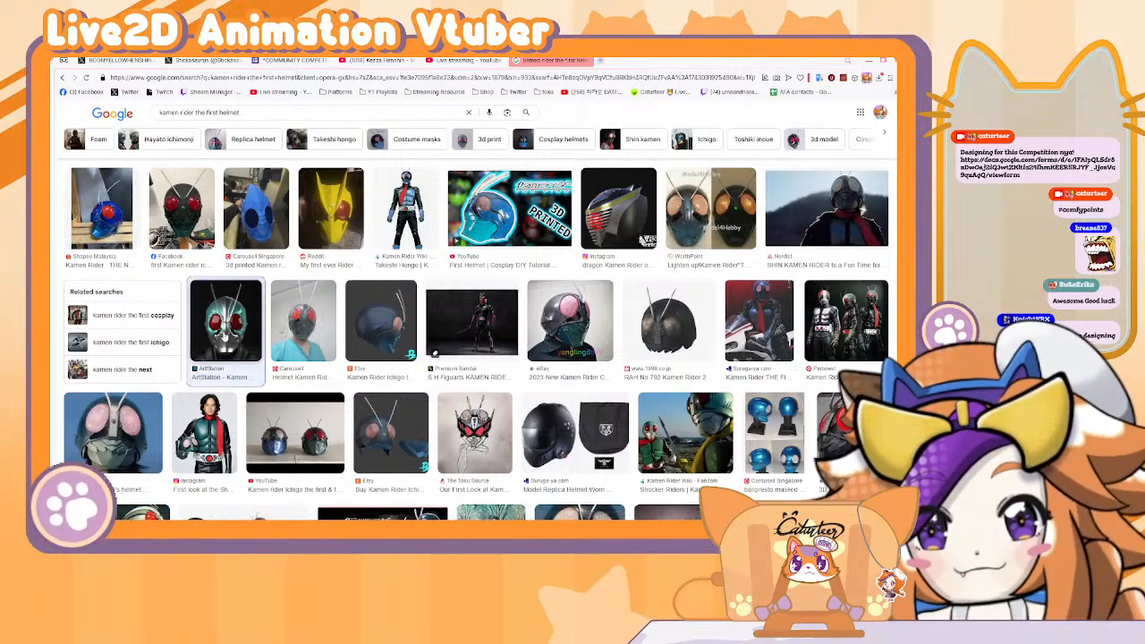
{"action": "left_click", "coordinate": [226, 322]}
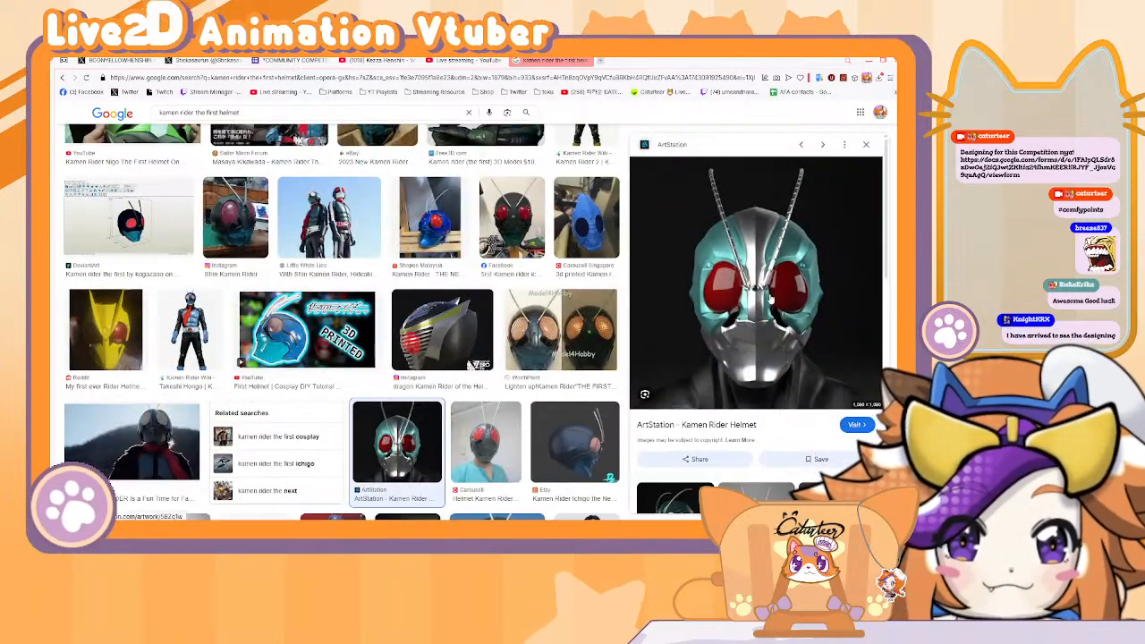
Capture the front-view helmet picture as a screenshot, switch back to Clip Studio Paint and add a new layer atop the Design Set folder.
{"action": "key", "text": "super+shift+s"}
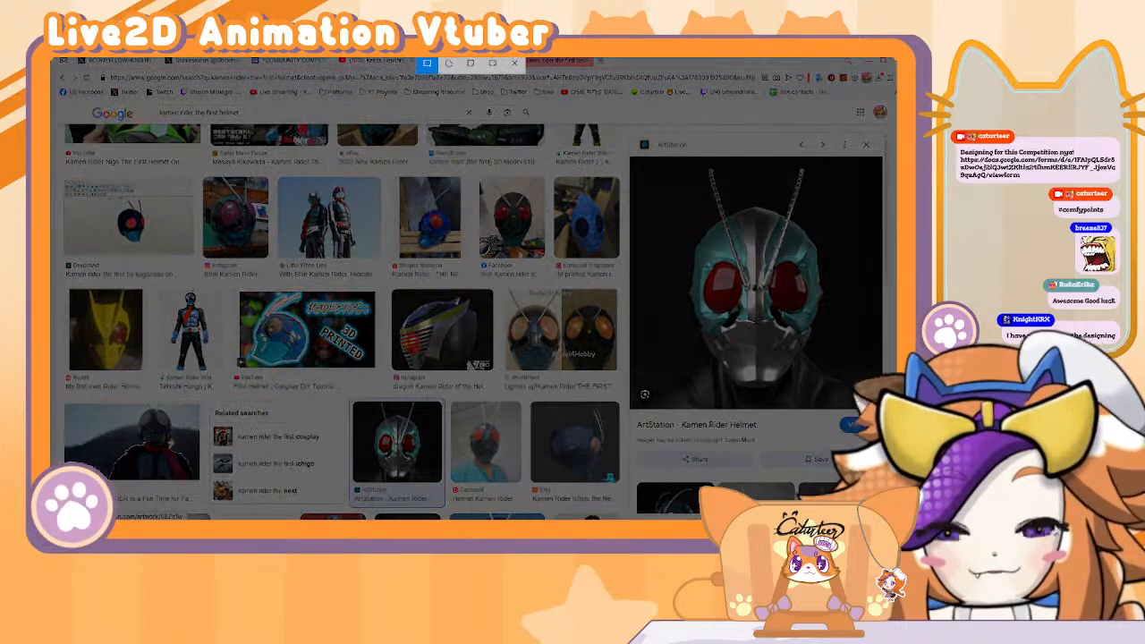
{"action": "left_click_drag", "start_coordinate": [667, 161], "coordinate": [850, 399]}
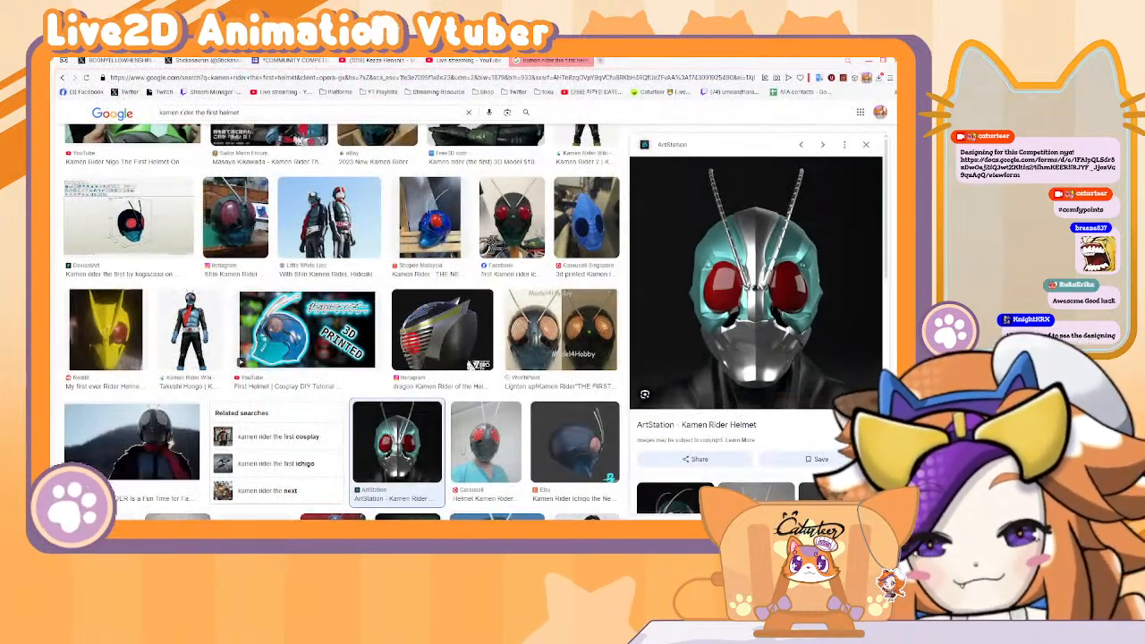
{"action": "key", "text": "alt+Tab"}
{"action": "left_click", "coordinate": [852, 250]}
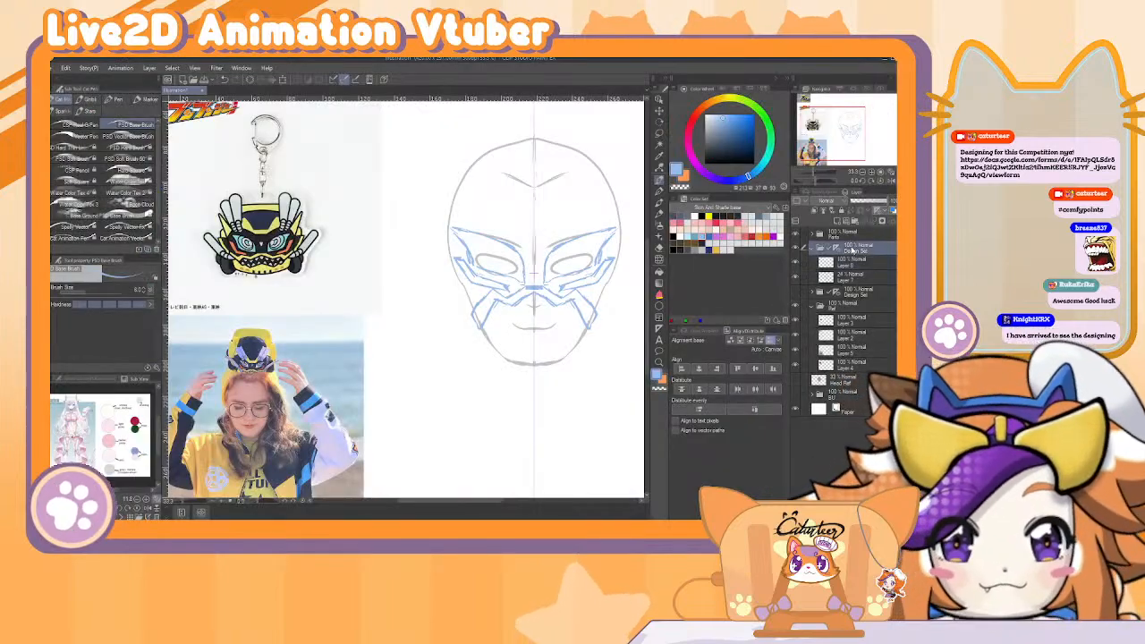
{"action": "key", "text": "ctrl+shift+n"}
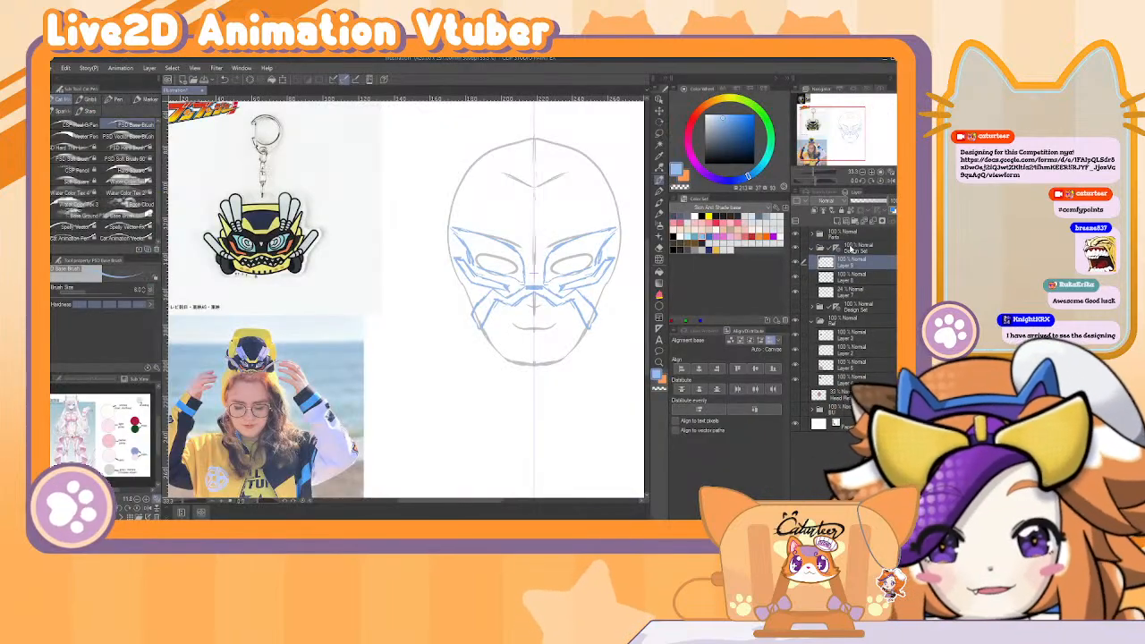
Move the pasted helmet picture's layer above the Design Set folder and place the picture beside the lower part of the head.
{"action": "left_click_drag", "start_coordinate": [863, 265], "coordinate": [857, 237]}
{"action": "key", "text": "ctrl+t"}
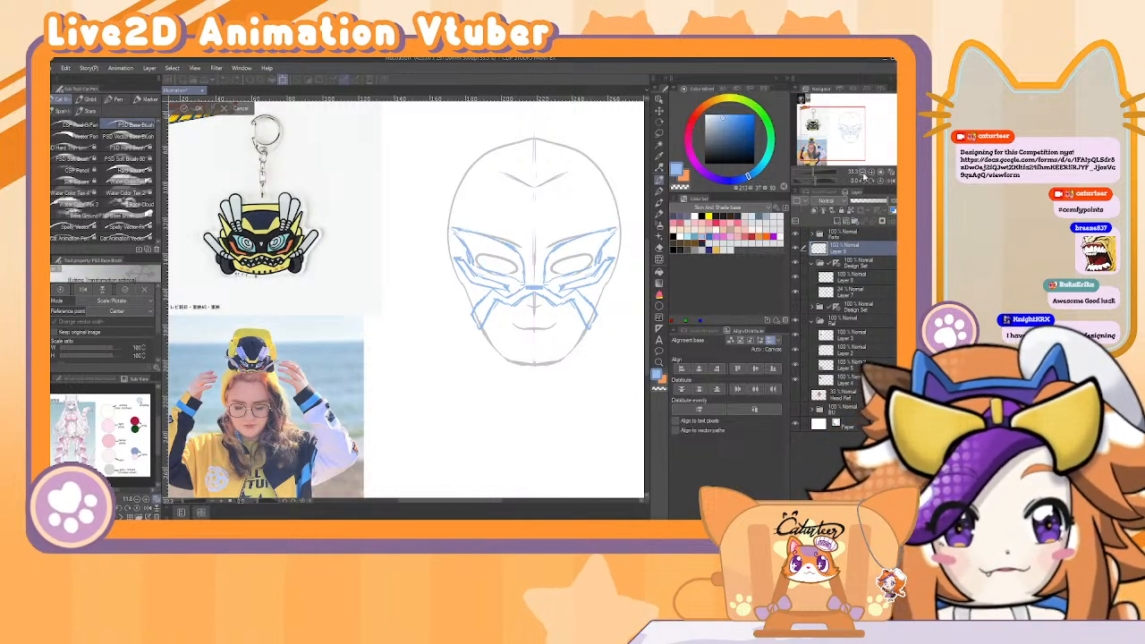
{"action": "key", "text": "ctrl+minus"}
{"action": "key", "text": "ctrl+minus"}
{"action": "key", "text": "ctrl+minus"}
{"action": "mouse_move", "coordinate": [323, 204]}
{"action": "left_mouse_down"}
{"action": "mouse_move", "coordinate": [424, 274]}
{"action": "mouse_move", "coordinate": [433, 328]}
{"action": "mouse_move", "coordinate": [505, 301]}
{"action": "mouse_move", "coordinate": [365, 319]}
{"action": "left_mouse_up"}
{"action": "key", "text": "Return"}
Mark up the helmet picture with thin crimson lines around the eye vents, forehead and mouthpiece edges to study its shapes.
{"action": "left_click", "coordinate": [871, 171]}
{"action": "left_click", "coordinate": [871, 172]}
{"action": "left_click", "coordinate": [871, 172]}
{"action": "left_click_drag", "start_coordinate": [570, 166], "coordinate": [488, 135]}
{"action": "left_click_drag", "start_coordinate": [508, 198], "coordinate": [503, 186]}
{"action": "left_click", "coordinate": [873, 177]}
{"action": "left_click", "coordinate": [873, 177]}
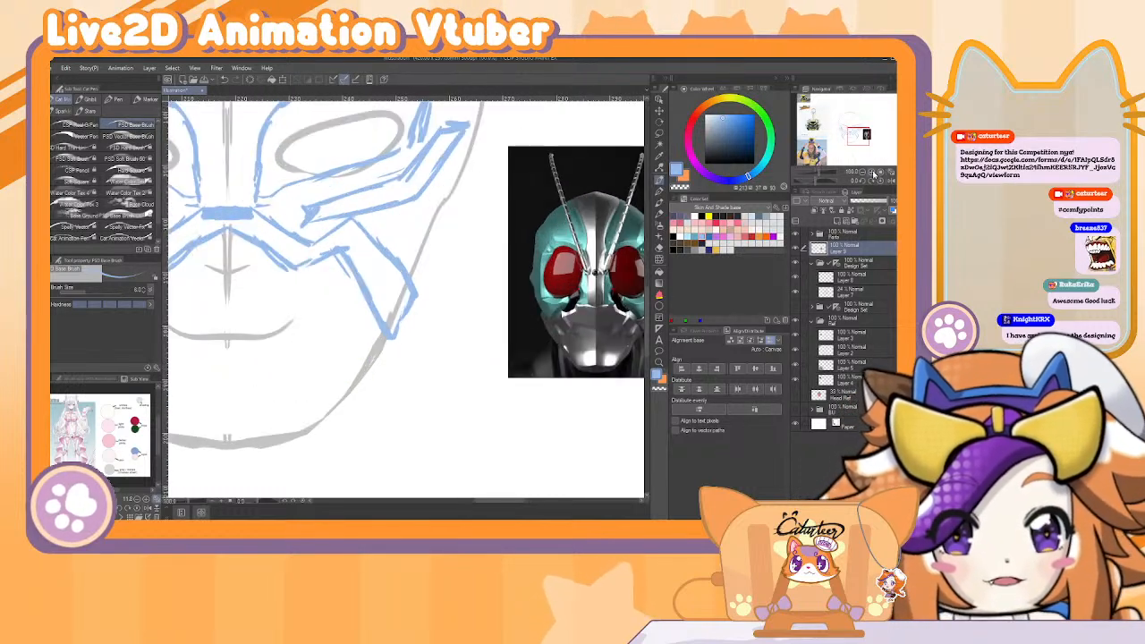
{"action": "left_click", "coordinate": [872, 177]}
{"action": "left_click", "coordinate": [872, 178]}
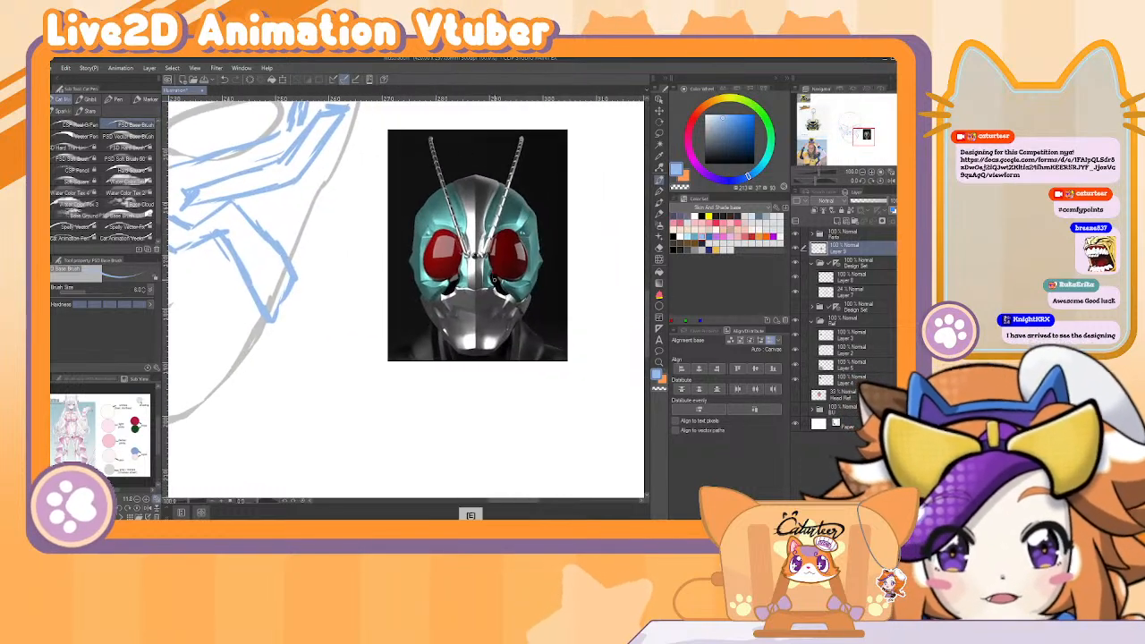
{"action": "key", "text": "ctrl+z"}
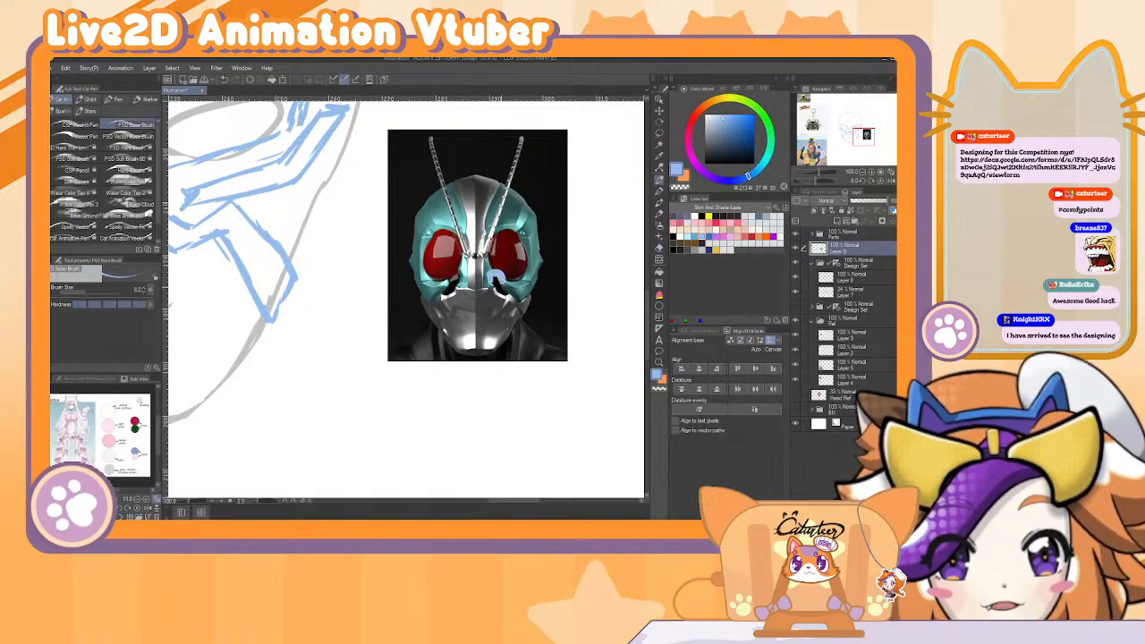
{"action": "left_click", "coordinate": [717, 222]}
{"action": "key", "text": "bracketleft"}
{"action": "key", "text": "bracketleft"}
{"action": "key", "text": "bracketleft"}
{"action": "key", "text": "bracketleft"}
{"action": "key", "text": "bracketleft"}
{"action": "key", "text": "bracketleft"}
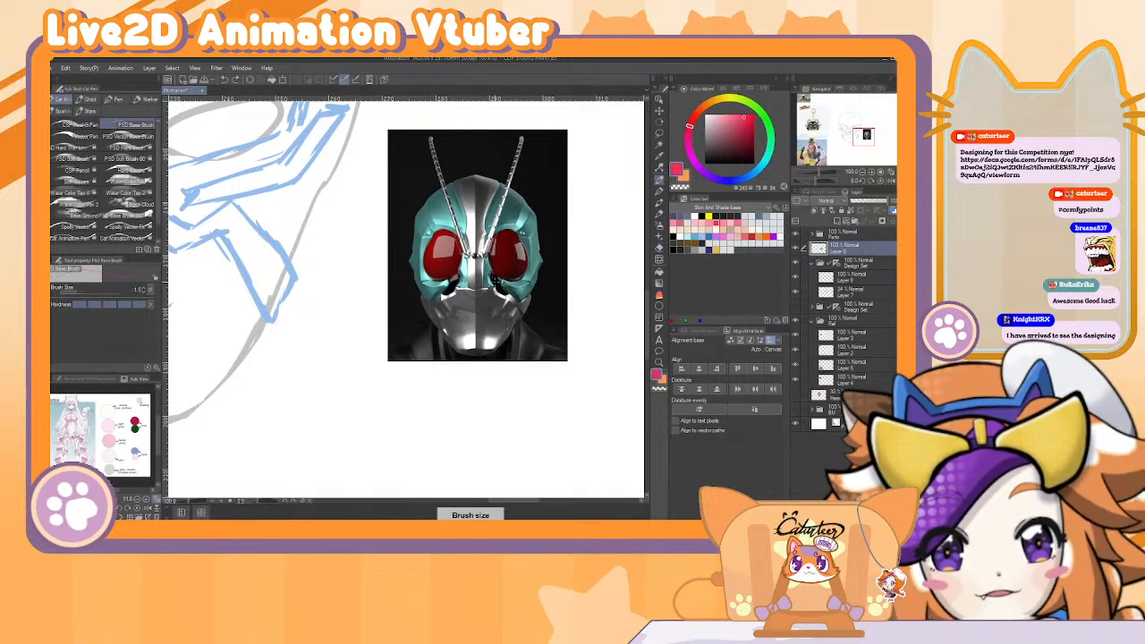
{"action": "mouse_move", "coordinate": [492, 273]}
{"action": "left_mouse_down"}
{"action": "mouse_move", "coordinate": [506, 295]}
{"action": "mouse_move", "coordinate": [496, 297]}
{"action": "left_mouse_up"}
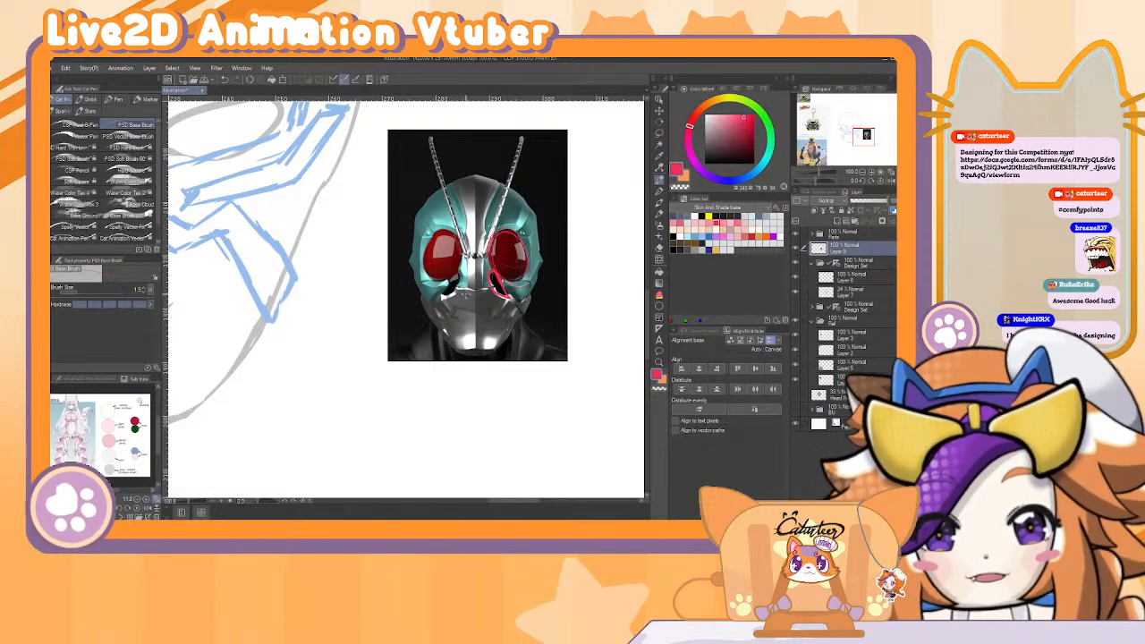
{"action": "left_click_drag", "start_coordinate": [455, 282], "coordinate": [438, 292]}
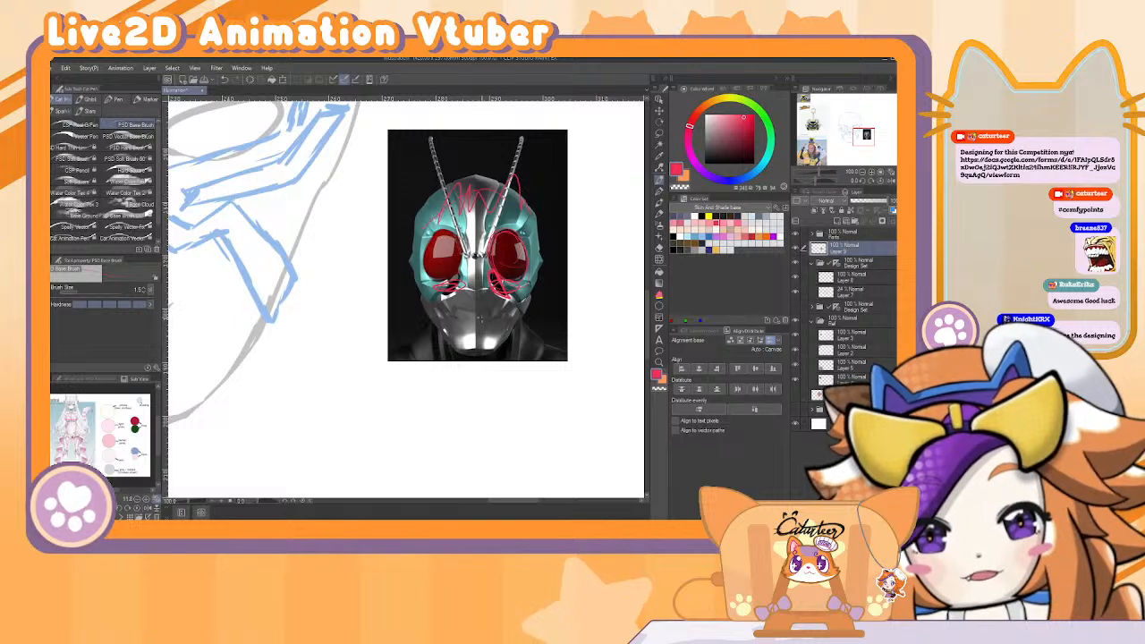
{"action": "left_click_drag", "start_coordinate": [420, 295], "coordinate": [527, 297]}
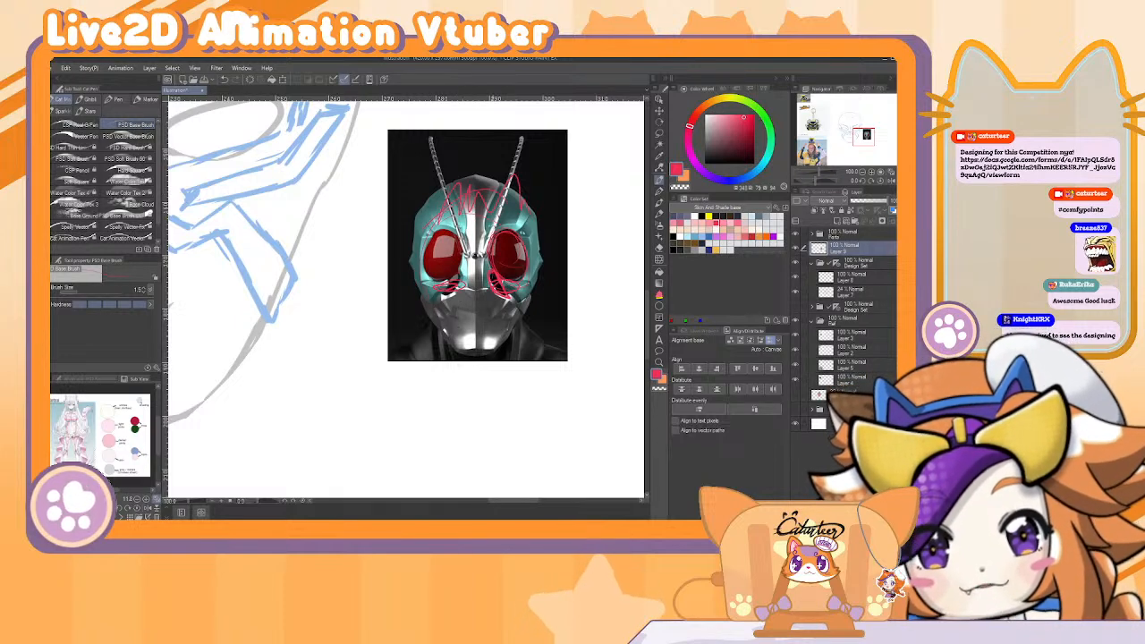
{"action": "mouse_move", "coordinate": [425, 298]}
{"action": "left_mouse_down"}
{"action": "mouse_move", "coordinate": [440, 332]}
{"action": "mouse_move", "coordinate": [474, 348]}
{"action": "mouse_move", "coordinate": [526, 302]}
{"action": "left_mouse_up"}
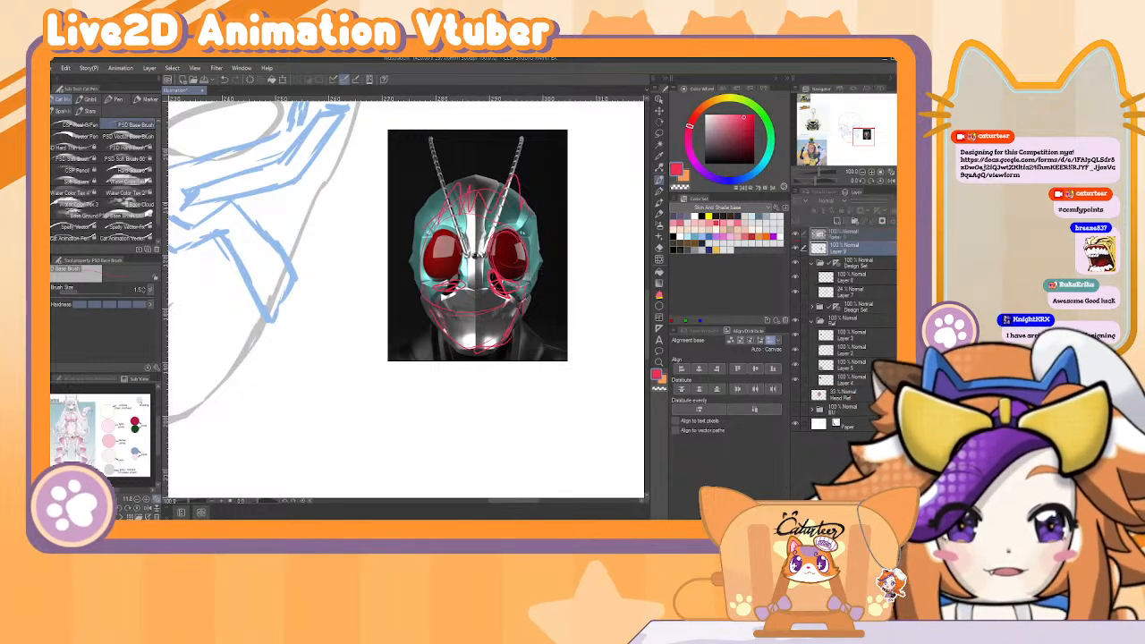
Delete the helmet reference picture's layer and return to Layer 8 with light blue as the drawing colour.
{"action": "left_click", "coordinate": [893, 221]}
{"action": "left_click_drag", "start_coordinate": [235, 296], "coordinate": [529, 365]}
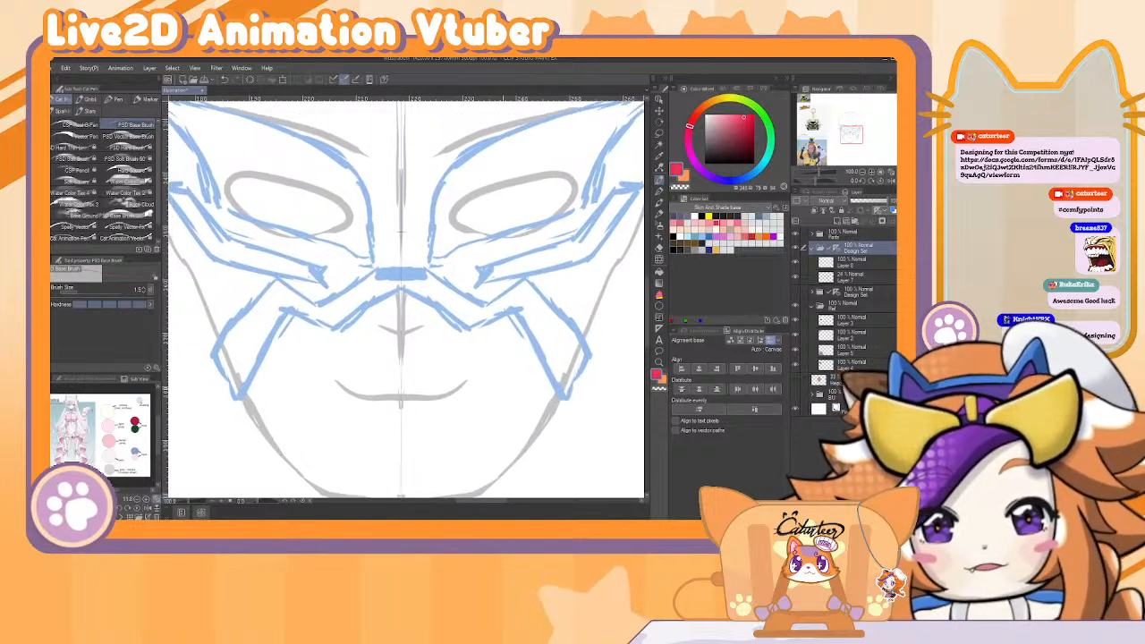
{"action": "left_click", "coordinate": [866, 175]}
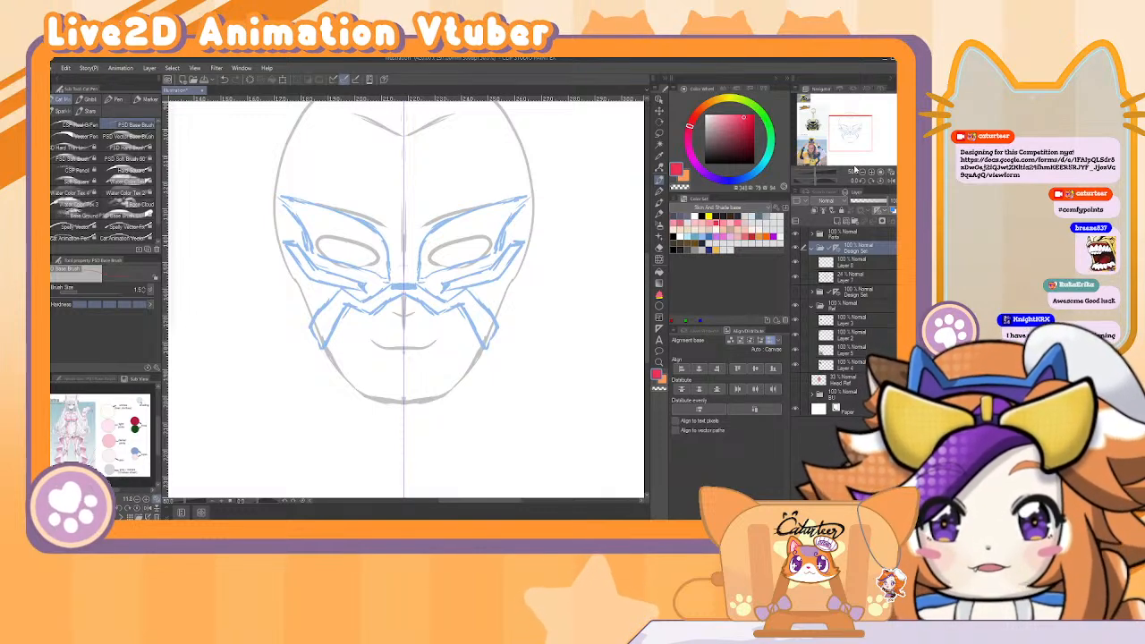
{"action": "left_click", "coordinate": [862, 259]}
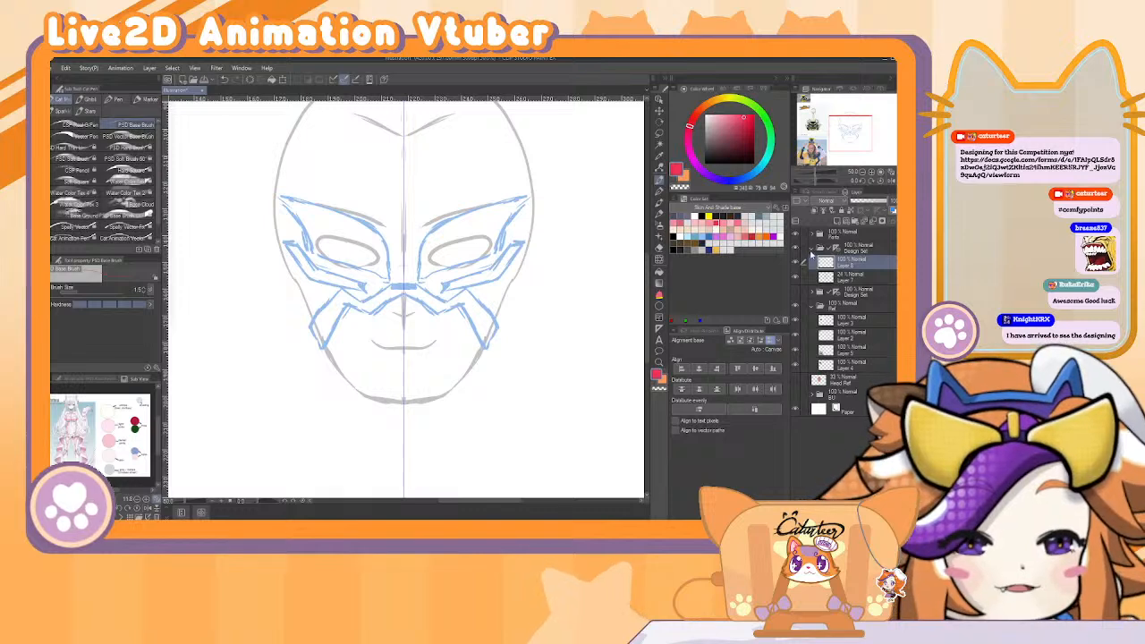
{"action": "left_click", "coordinate": [795, 262]}
{"action": "left_click", "coordinate": [795, 262]}
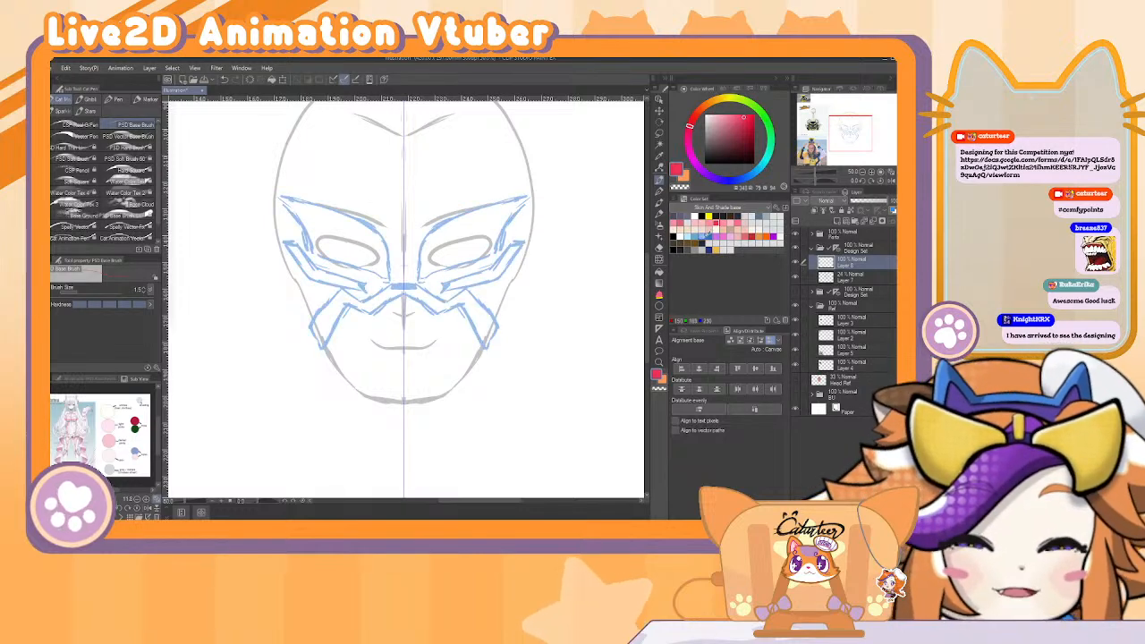
{"action": "left_click", "coordinate": [705, 234]}
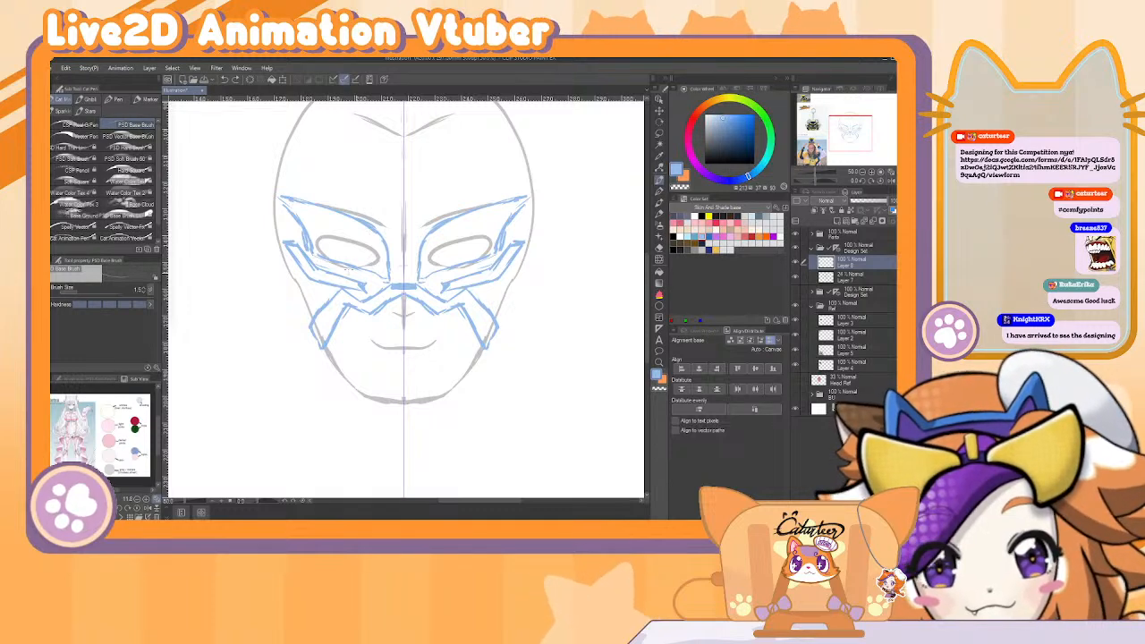
Sketch a mirrored light-blue forehead crest, swept side fins and upright exhaust-like shapes around the head on Layer 8.
{"action": "left_click_drag", "start_coordinate": [440, 253], "coordinate": [619, 273]}
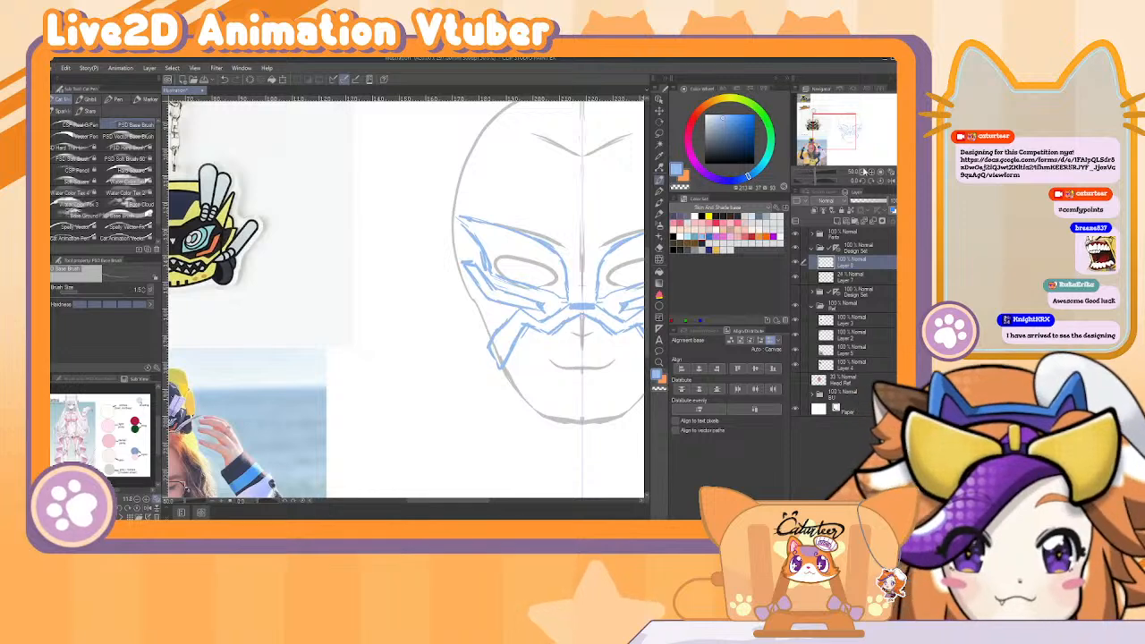
{"action": "scroll", "coordinate": [480, 204], "scroll_direction": "down", "scroll_amount": 5}
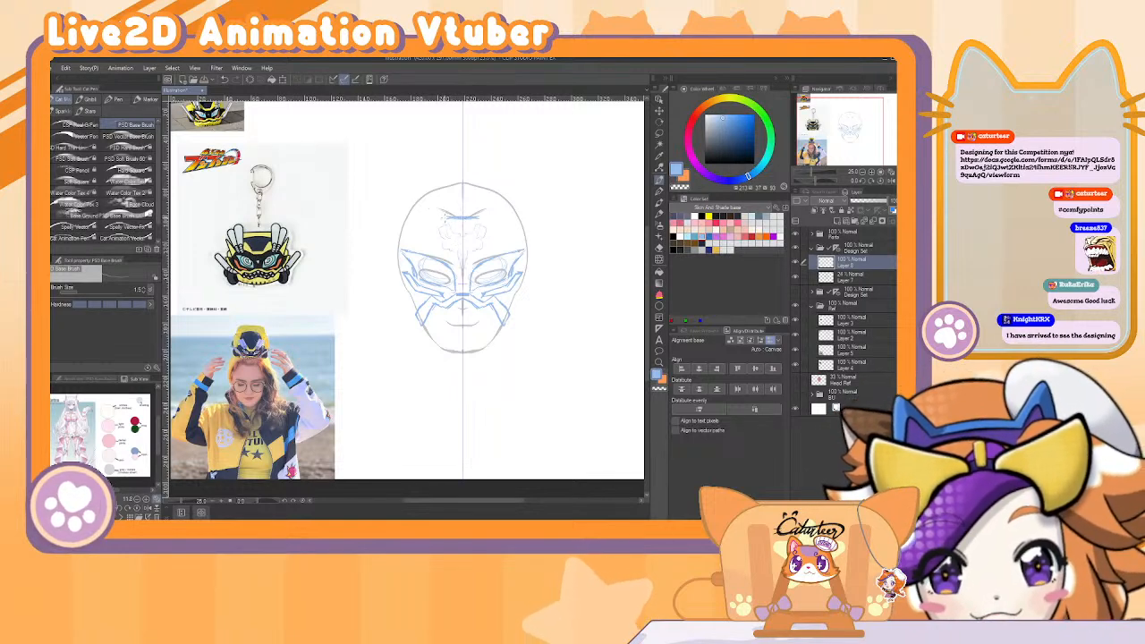
{"action": "left_click_drag", "start_coordinate": [447, 217], "coordinate": [431, 197]}
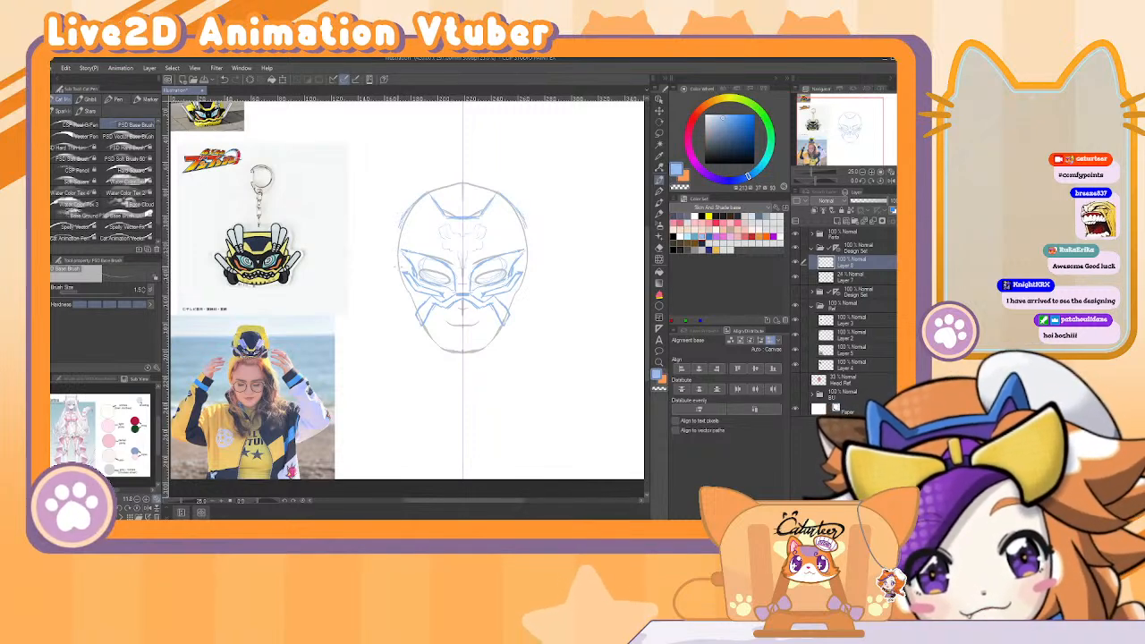
{"action": "mouse_move", "coordinate": [358, 225]}
{"action": "left_mouse_down"}
{"action": "mouse_move", "coordinate": [377, 244]}
{"action": "mouse_move", "coordinate": [368, 236]}
{"action": "left_mouse_up"}
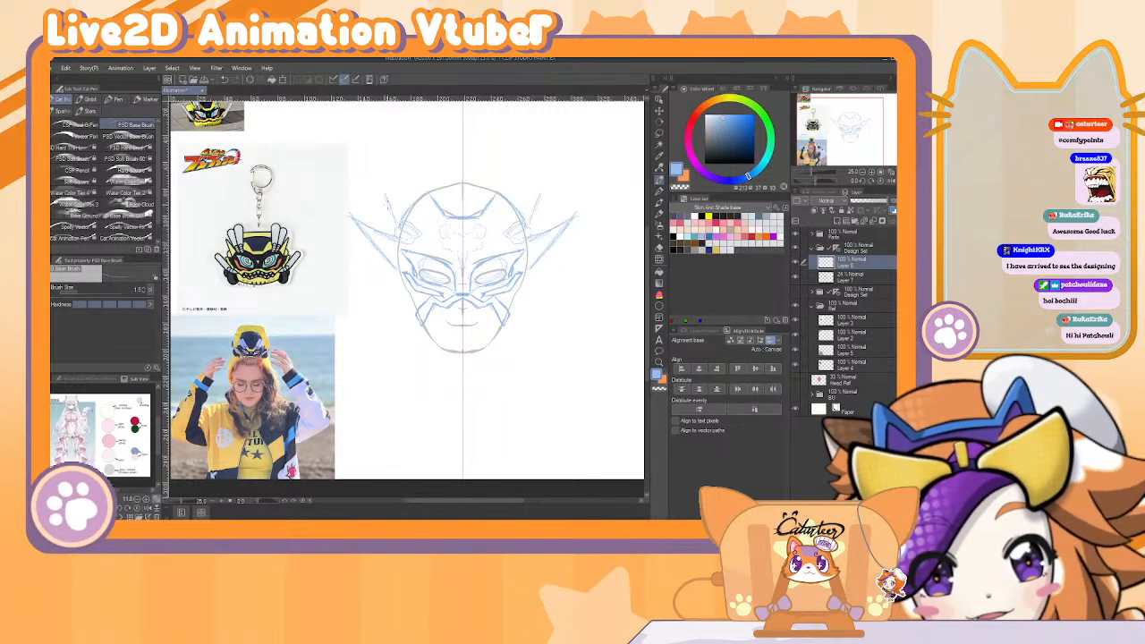
{"action": "mouse_move", "coordinate": [384, 192]}
{"action": "left_mouse_down"}
{"action": "mouse_move", "coordinate": [399, 187]}
{"action": "mouse_move", "coordinate": [402, 207]}
{"action": "left_mouse_up"}
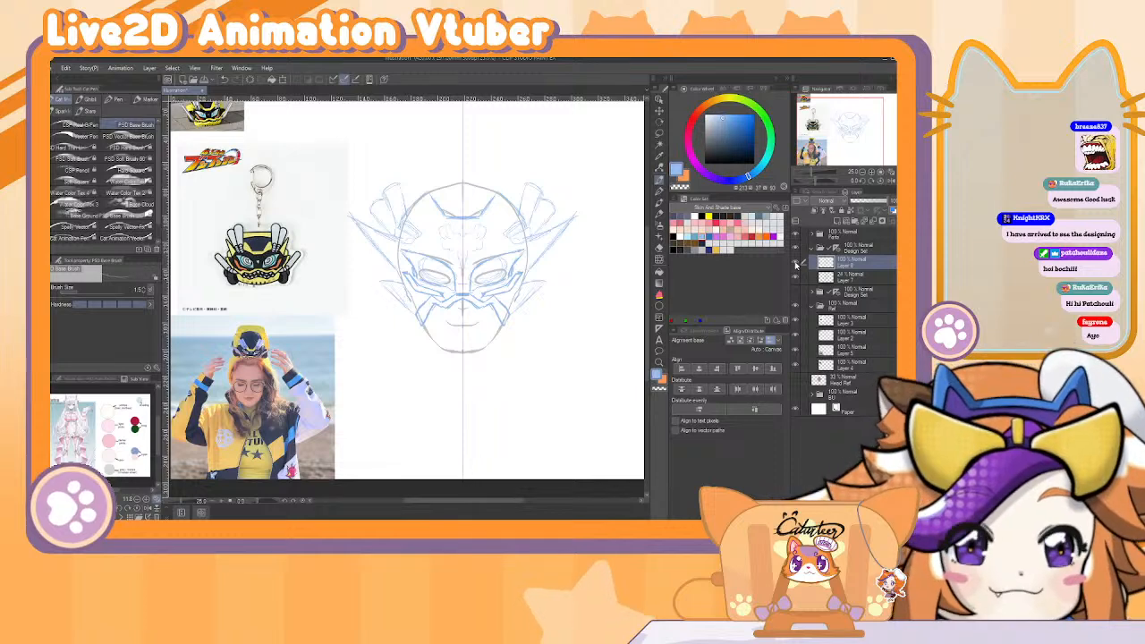
Hide Layer 8 and sketch a mirrored helmet dome with a curved lower edge on a new layer, consulting the ArtStation helmet picture in the browser.
{"action": "left_click", "coordinate": [795, 264]}
{"action": "left_click", "coordinate": [796, 264]}
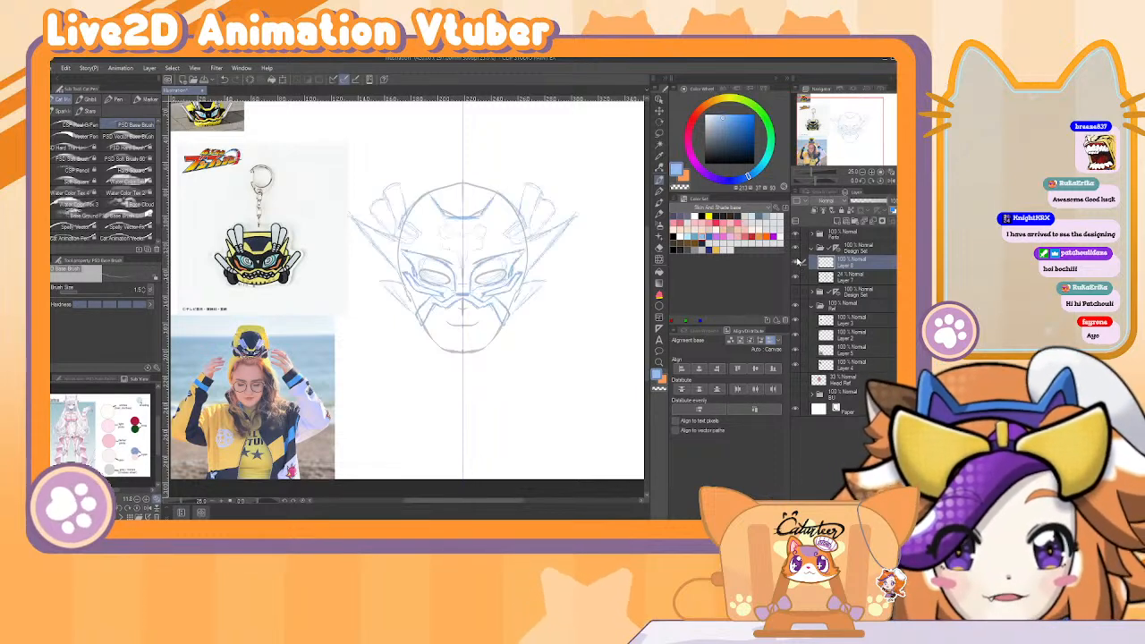
{"action": "left_click", "coordinate": [796, 264]}
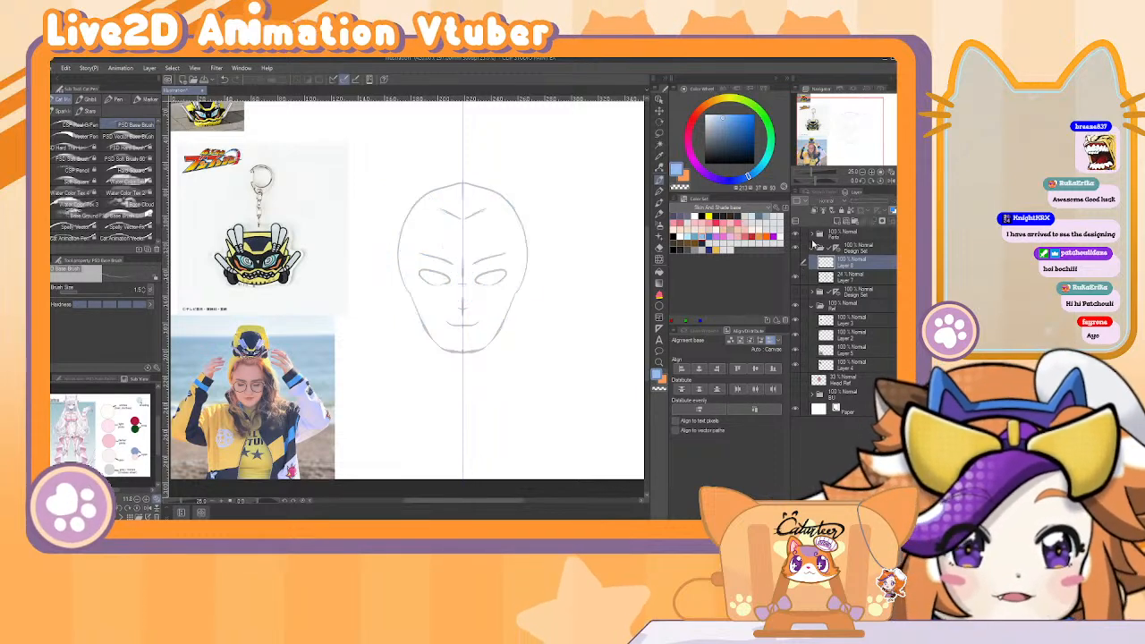
{"action": "left_click", "coordinate": [839, 210]}
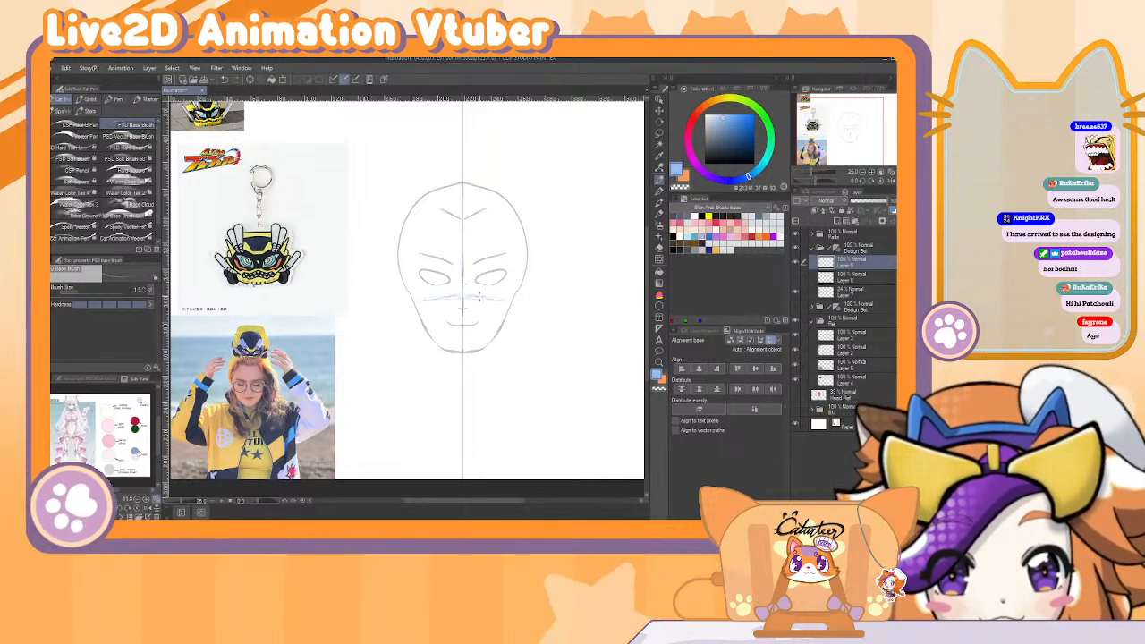
{"action": "mouse_move", "coordinate": [484, 296]}
{"action": "left_mouse_down"}
{"action": "mouse_move", "coordinate": [442, 297]}
{"action": "mouse_move", "coordinate": [514, 300]}
{"action": "left_mouse_up"}
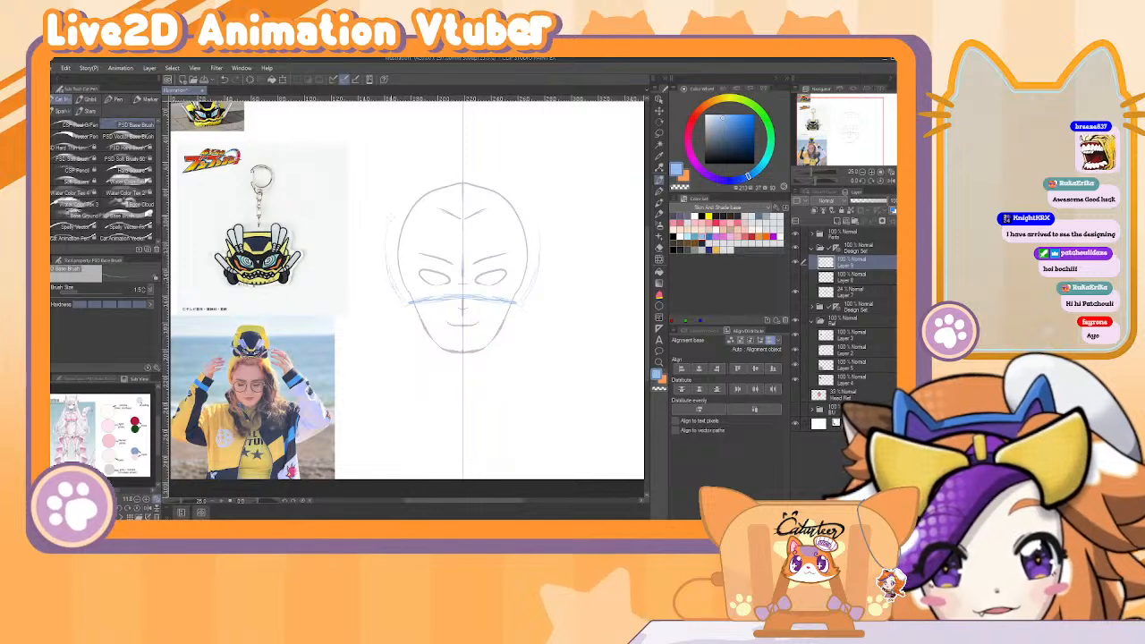
{"action": "left_click_drag", "start_coordinate": [404, 303], "coordinate": [411, 190]}
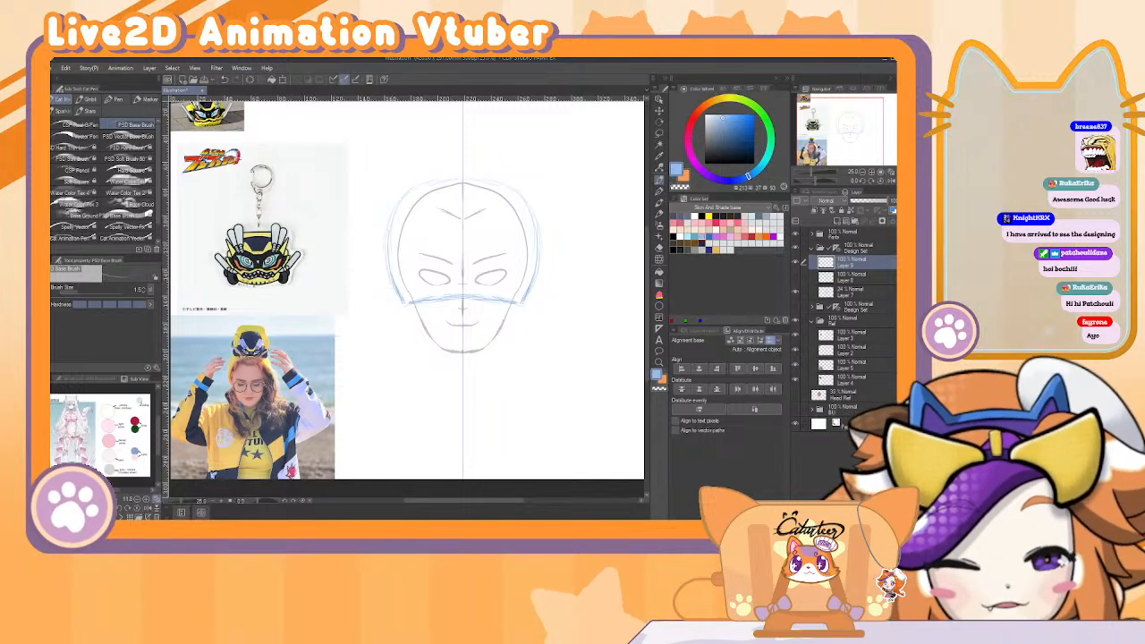
{"action": "left_click", "coordinate": [191, 528]}
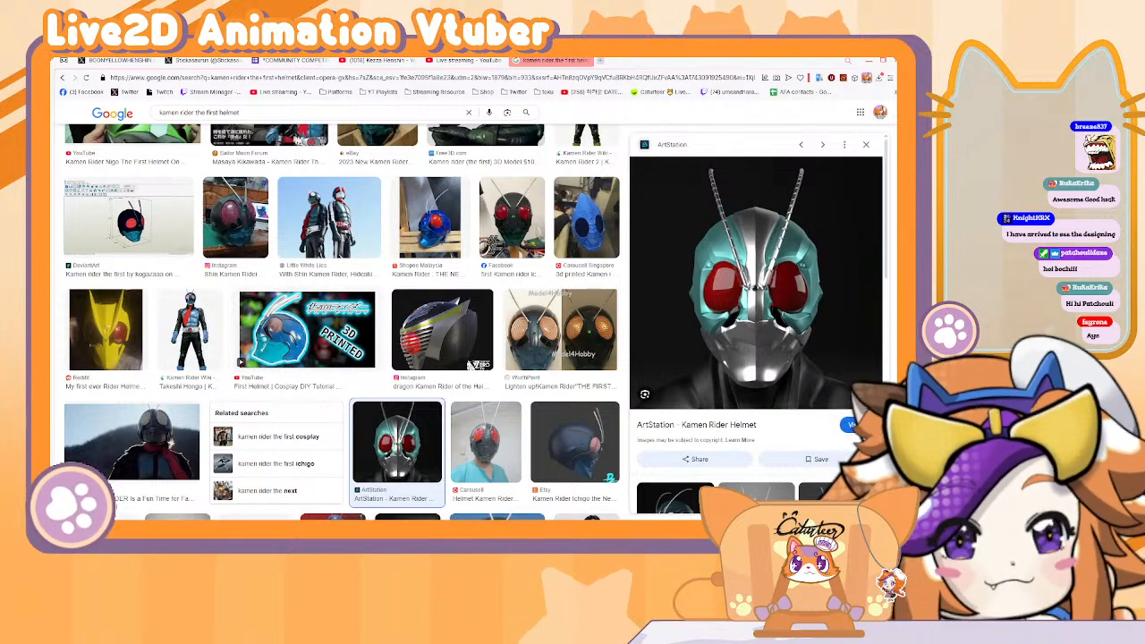
{"action": "left_click", "coordinate": [865, 62]}
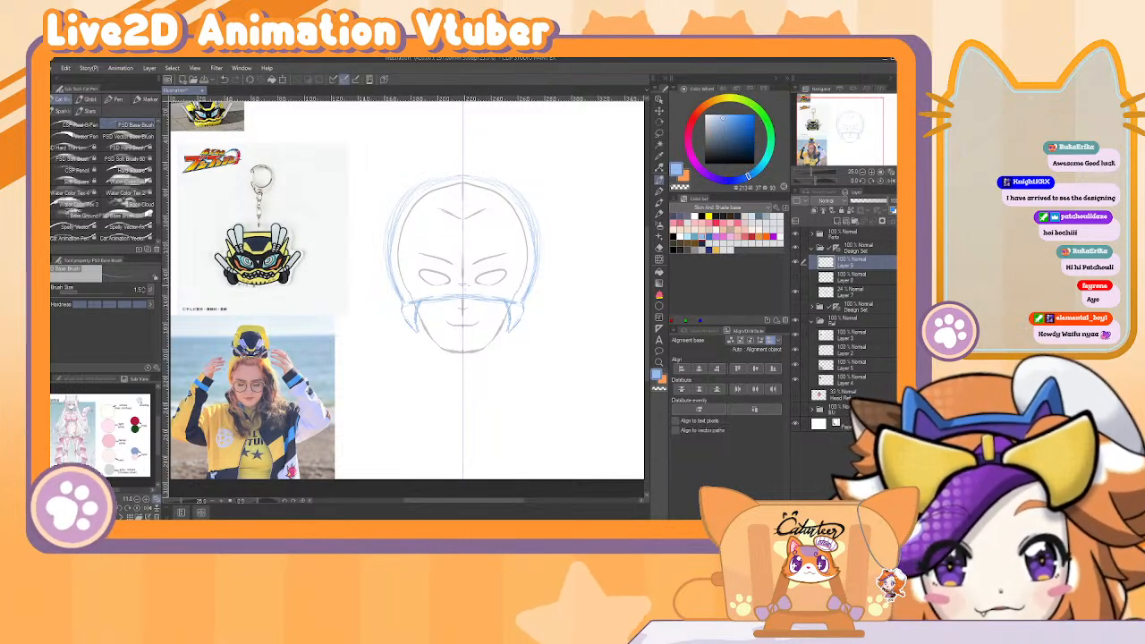
Lower the helmet dome layer's opacity to 32% and sketch a mirrored nose band with pointed cheek guards on a new layer.
{"action": "left_click", "coordinate": [863, 203]}
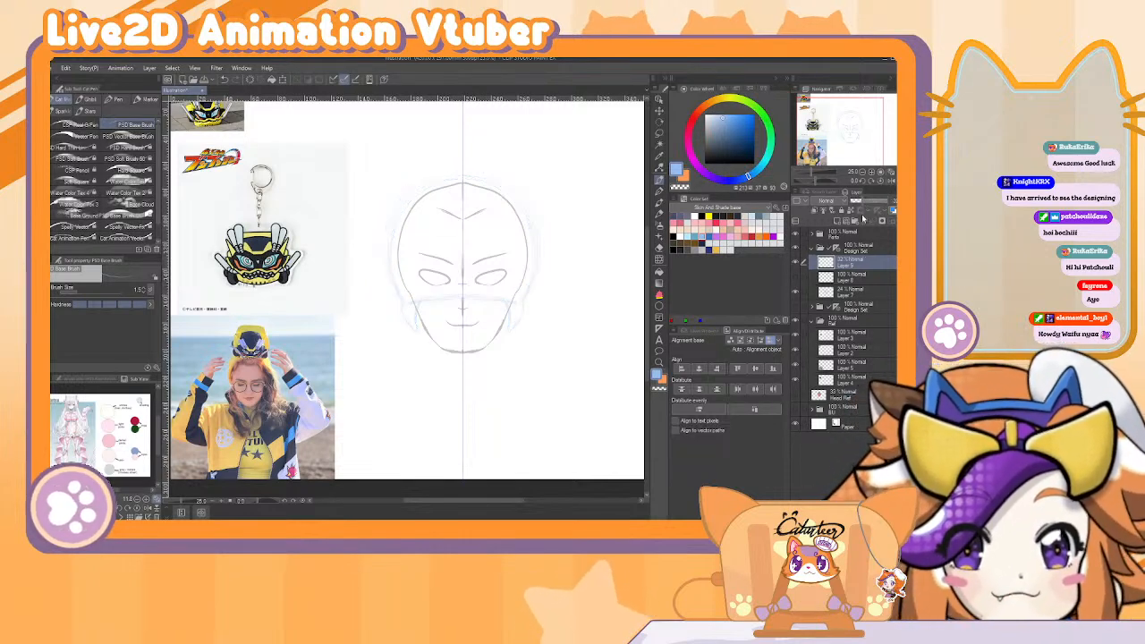
{"action": "left_click", "coordinate": [821, 220]}
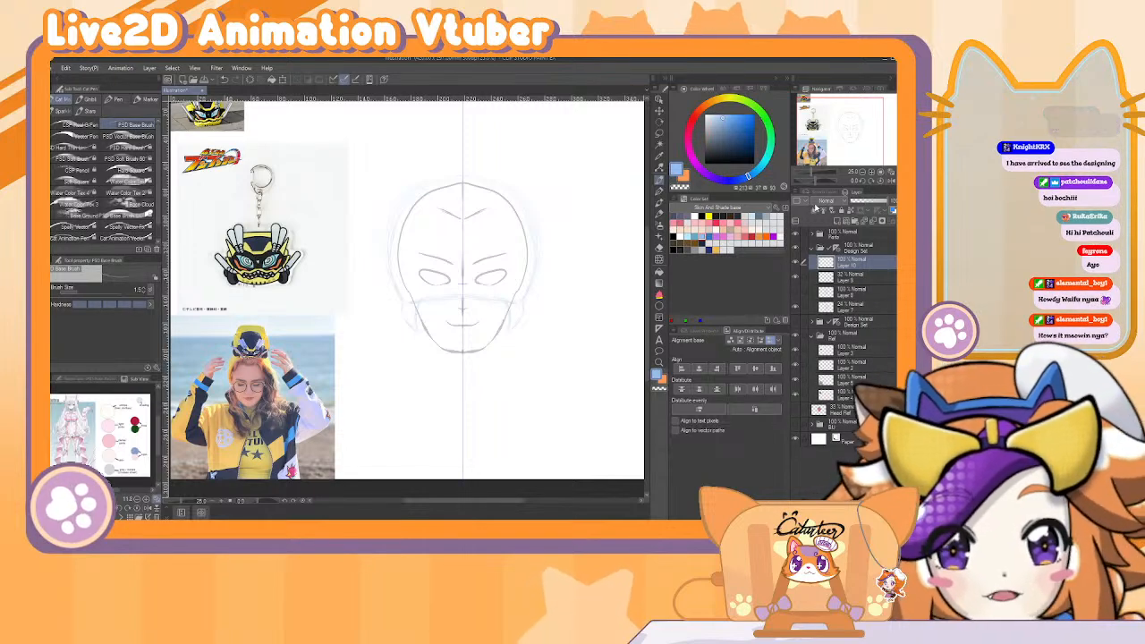
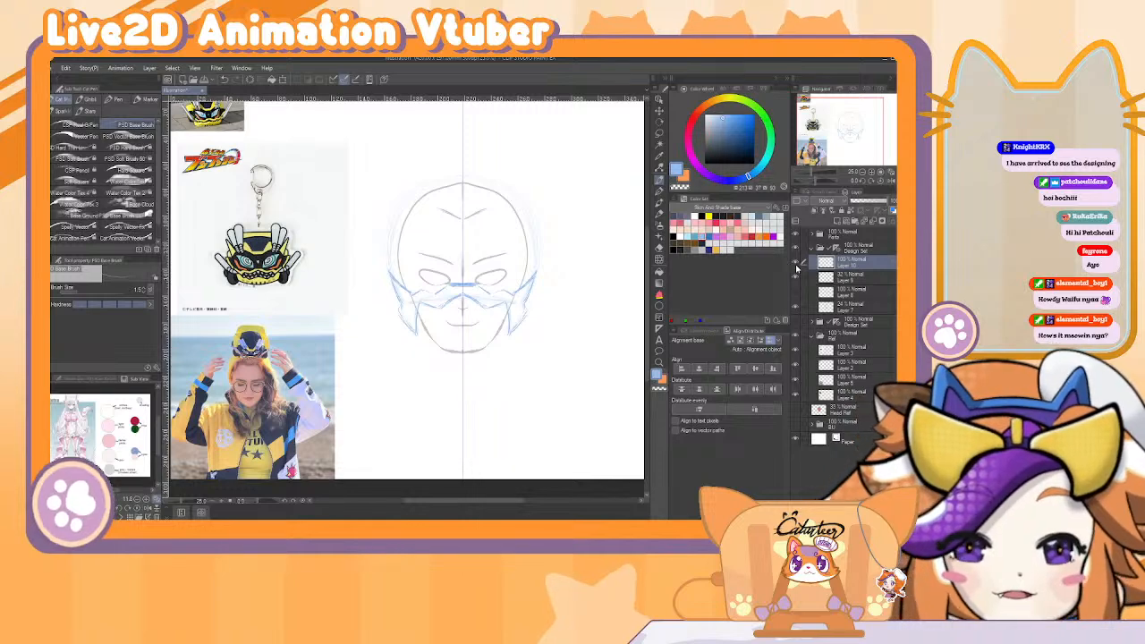
Compare the new cheek-guard sketch with the Layer 8 mask by toggling layer visibility, and undo the last strokes around the nose.
{"action": "left_click", "coordinate": [795, 277]}
{"action": "left_click", "coordinate": [796, 277]}
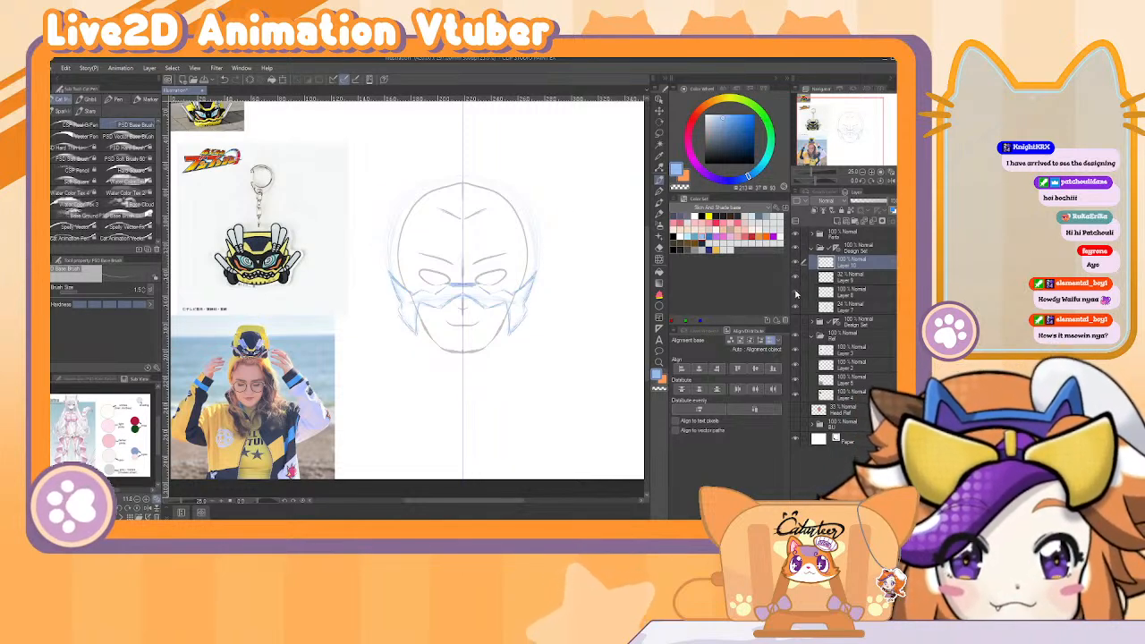
{"action": "left_click", "coordinate": [795, 281]}
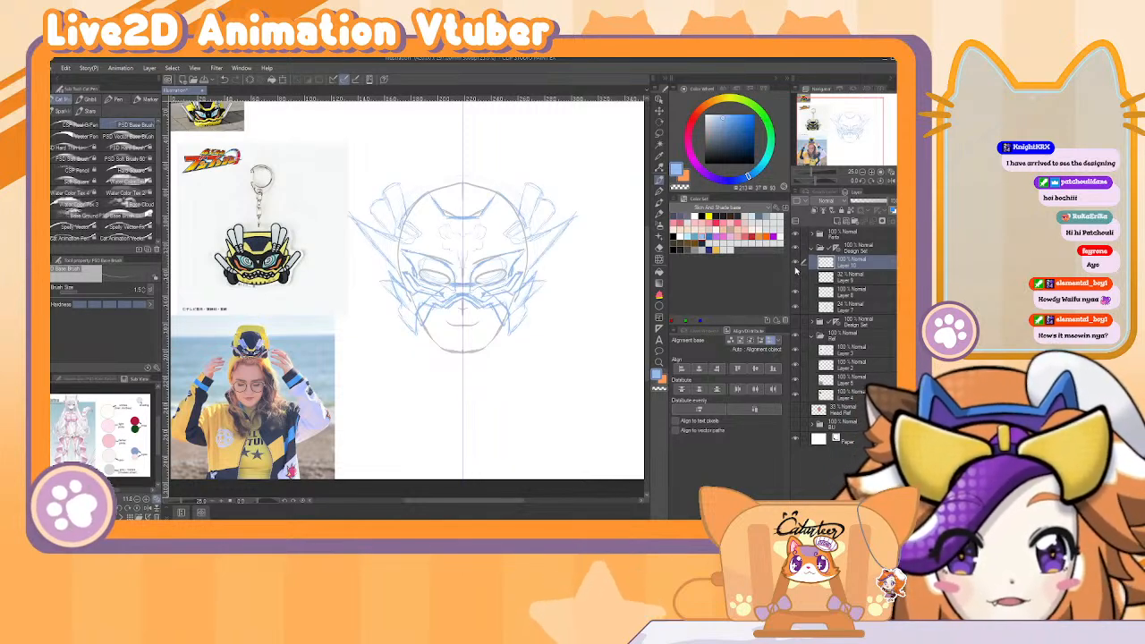
{"action": "left_click", "coordinate": [795, 268]}
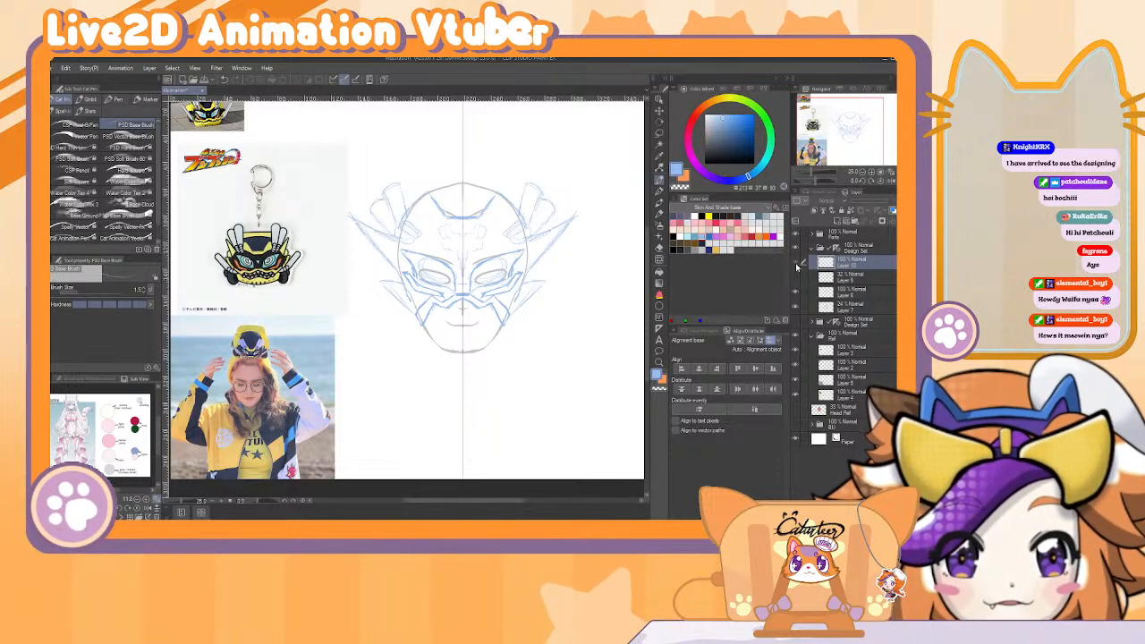
{"action": "left_click", "coordinate": [793, 298]}
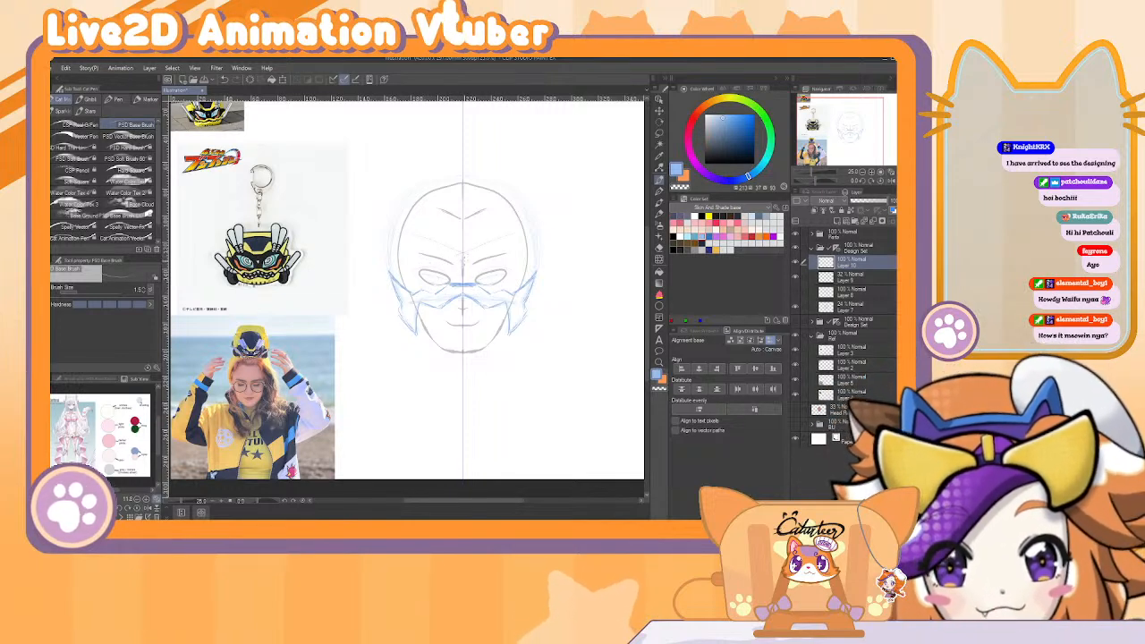
{"action": "key", "text": "ctrl+z"}
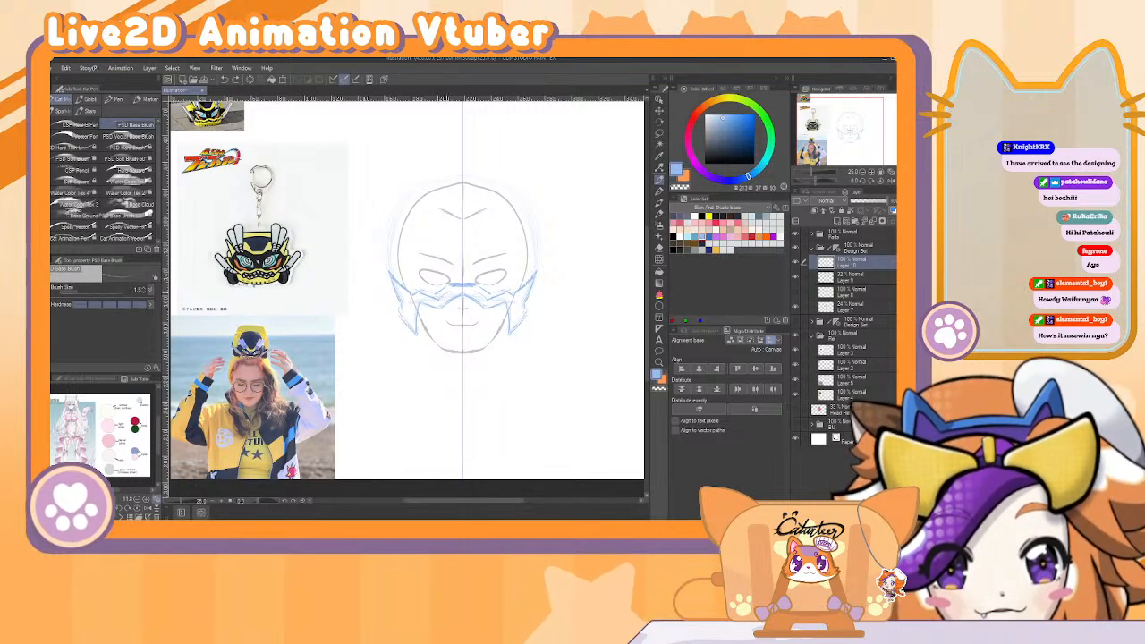
{"action": "key", "text": "ctrl+z"}
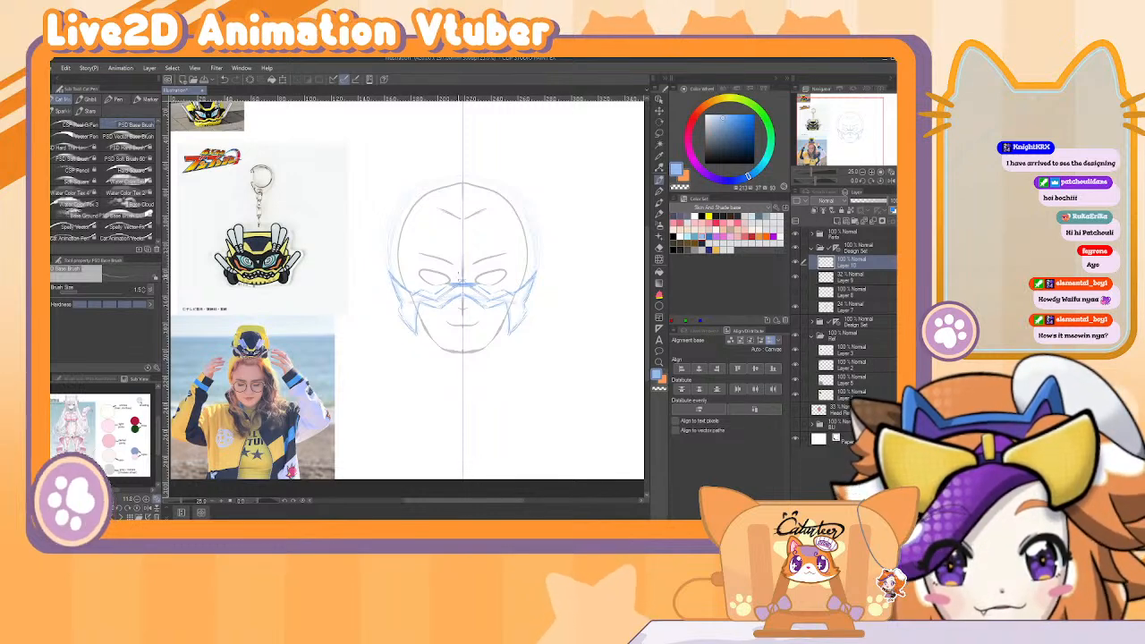
Erase the overlapping lines around the nose bridge of the mask and clean up the nose band.
{"action": "key", "text": "e"}
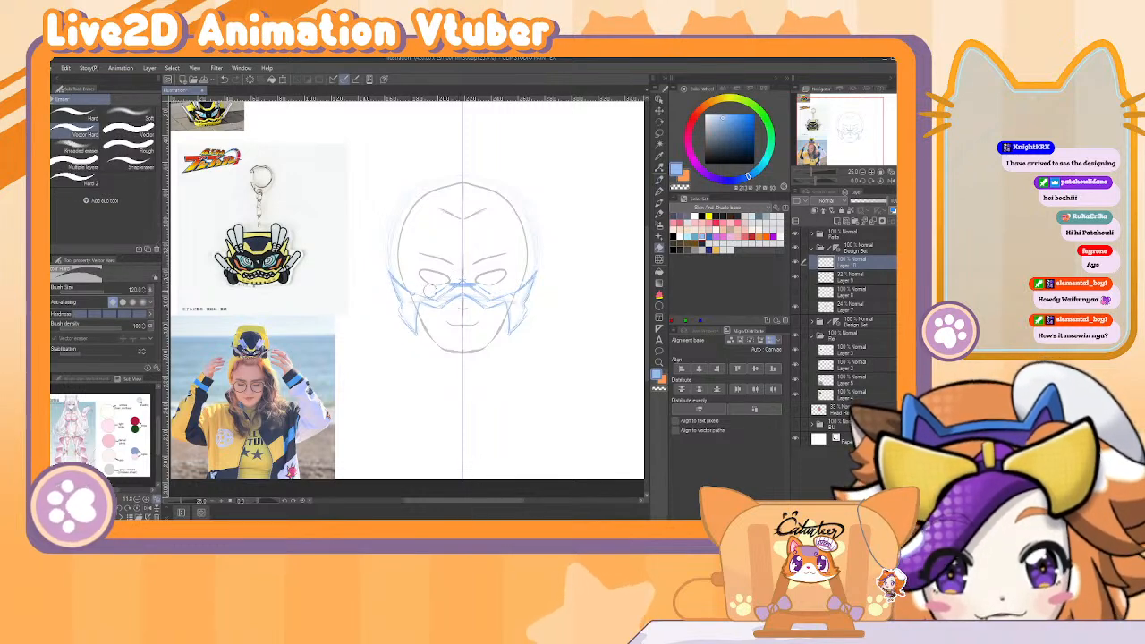
{"action": "key", "text": "bracketleft"}
{"action": "mouse_move", "coordinate": [445, 285]}
{"action": "left_mouse_down"}
{"action": "mouse_move", "coordinate": [469, 280]}
{"action": "mouse_move", "coordinate": [434, 281]}
{"action": "left_mouse_up"}
{"action": "key", "text": "p"}
{"action": "key", "text": "e"}
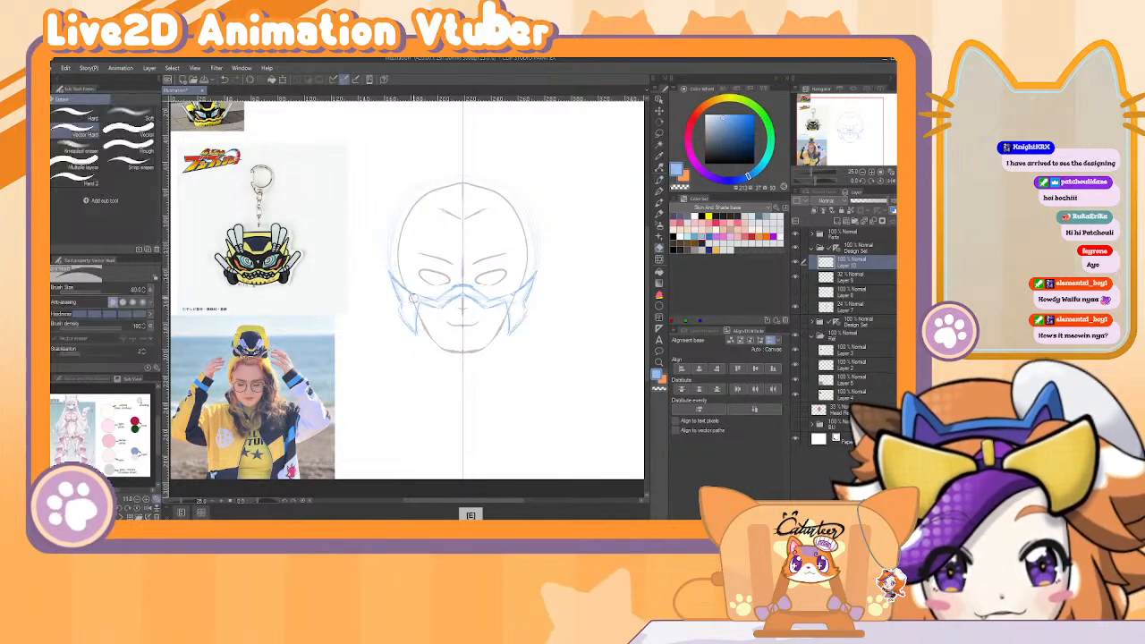
{"action": "key", "text": "p"}
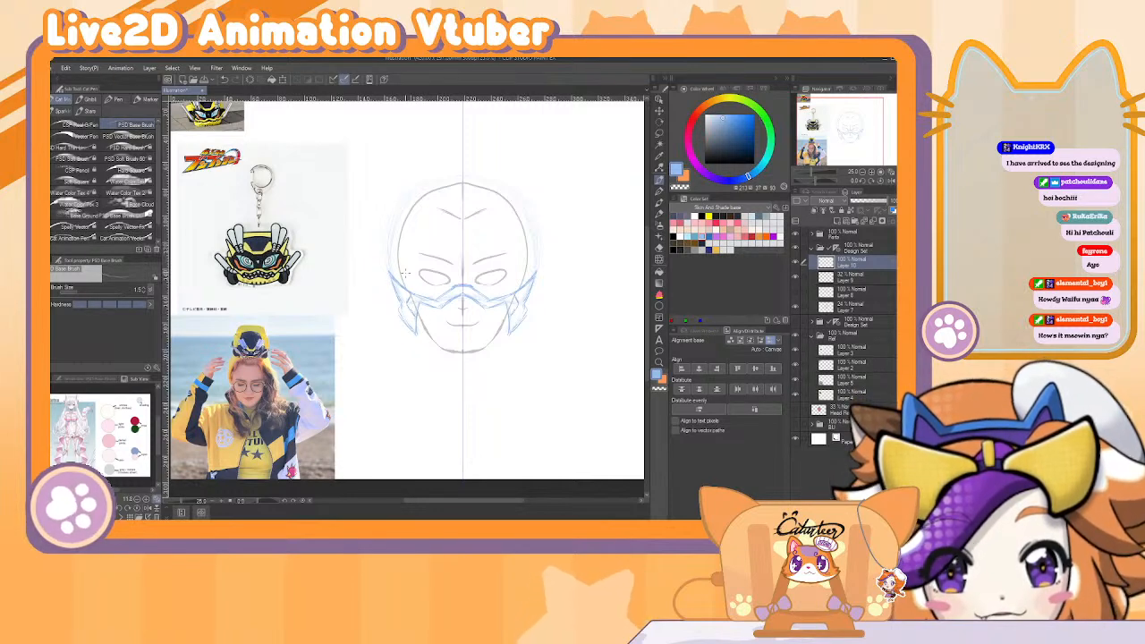
Undo the last stroke beside the mask and sketch mirrored finned ear pieces along the outer cheek guards, trimming their rough edges.
{"action": "key", "text": "ctrl+z"}
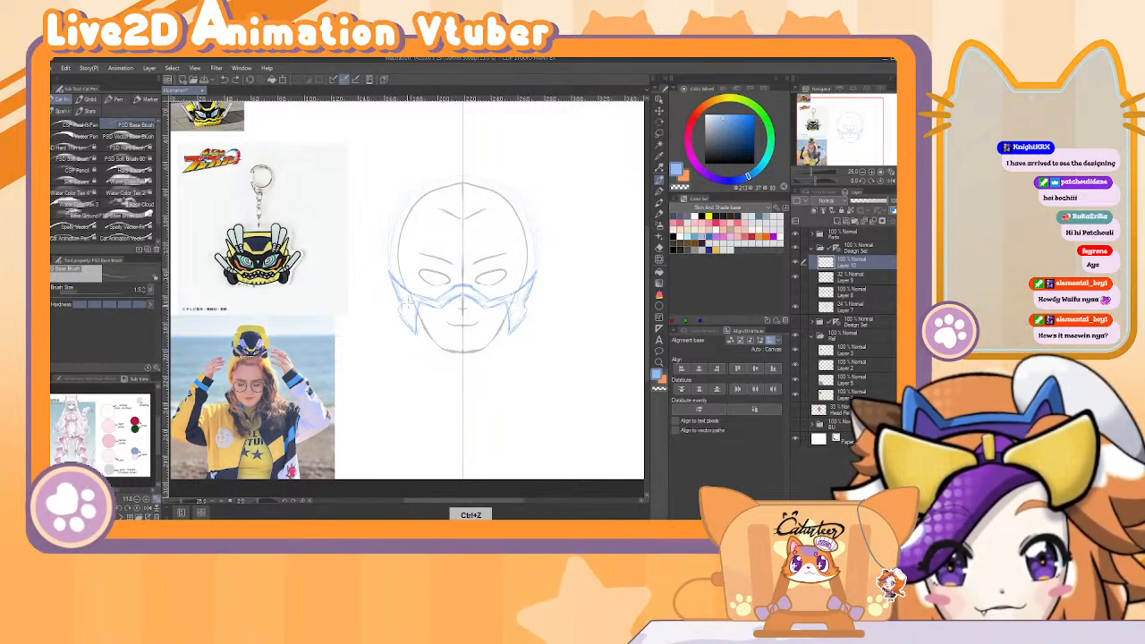
{"action": "left_click_drag", "start_coordinate": [405, 306], "coordinate": [416, 318]}
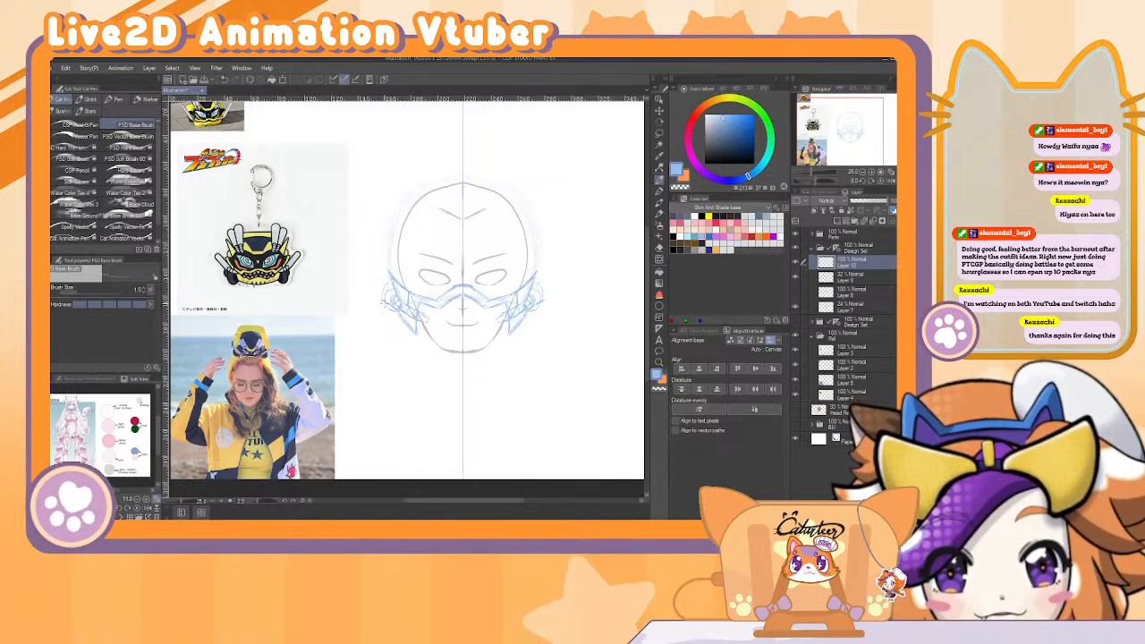
{"action": "key", "text": "e"}
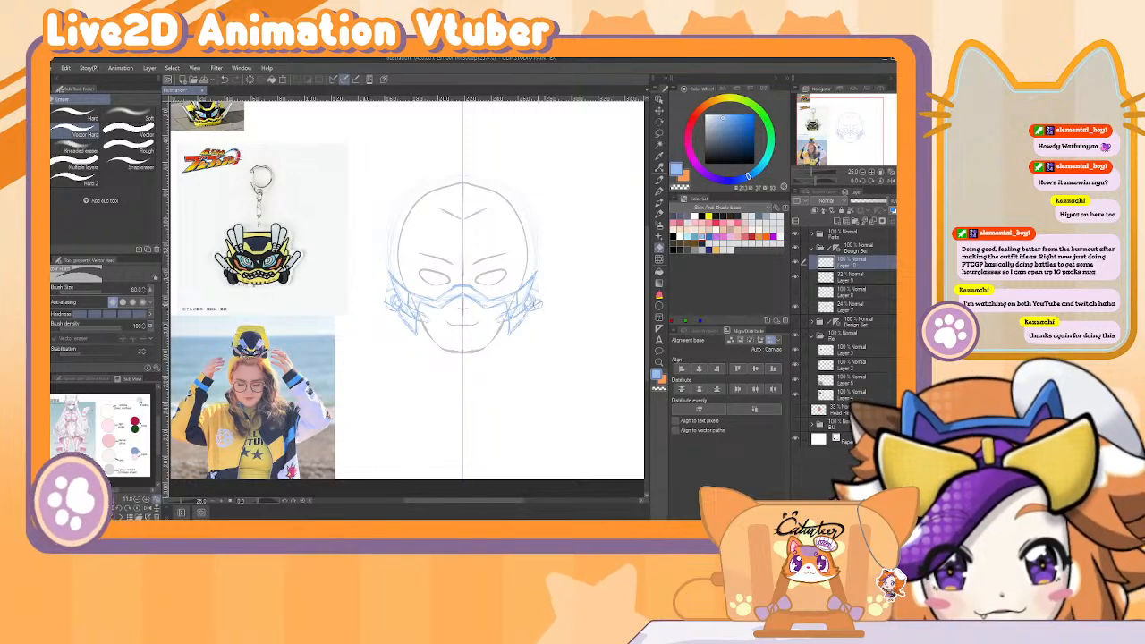
{"action": "key", "text": "bracketright"}
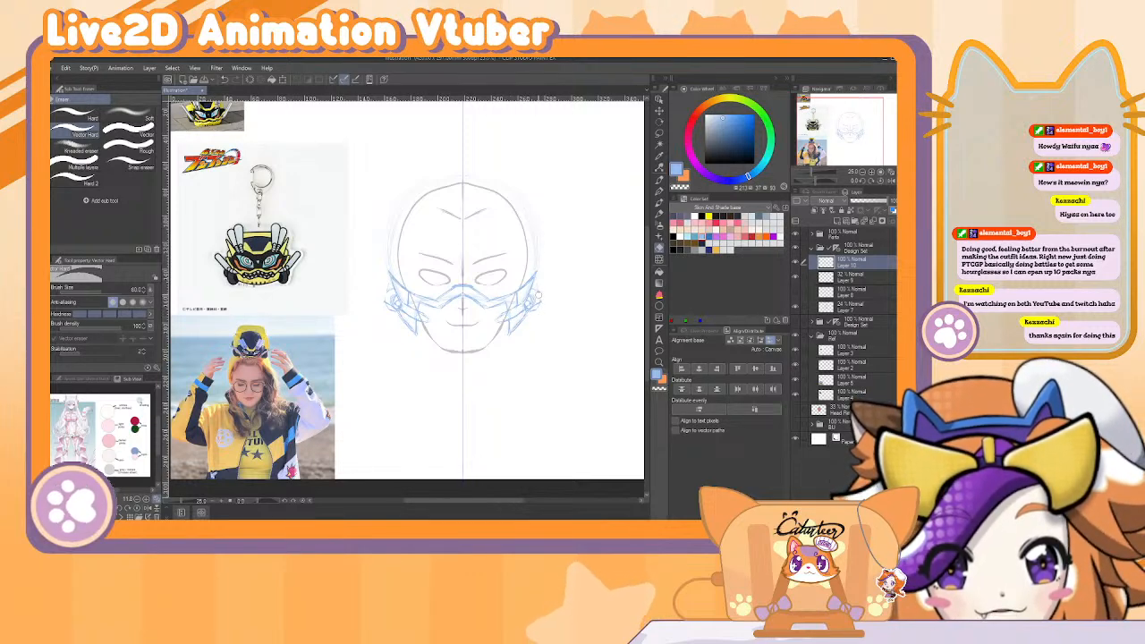
Round out the mirrored ear pieces and sketch angular eye outlines with slanted brows above the nose band.
{"action": "key", "text": "b"}
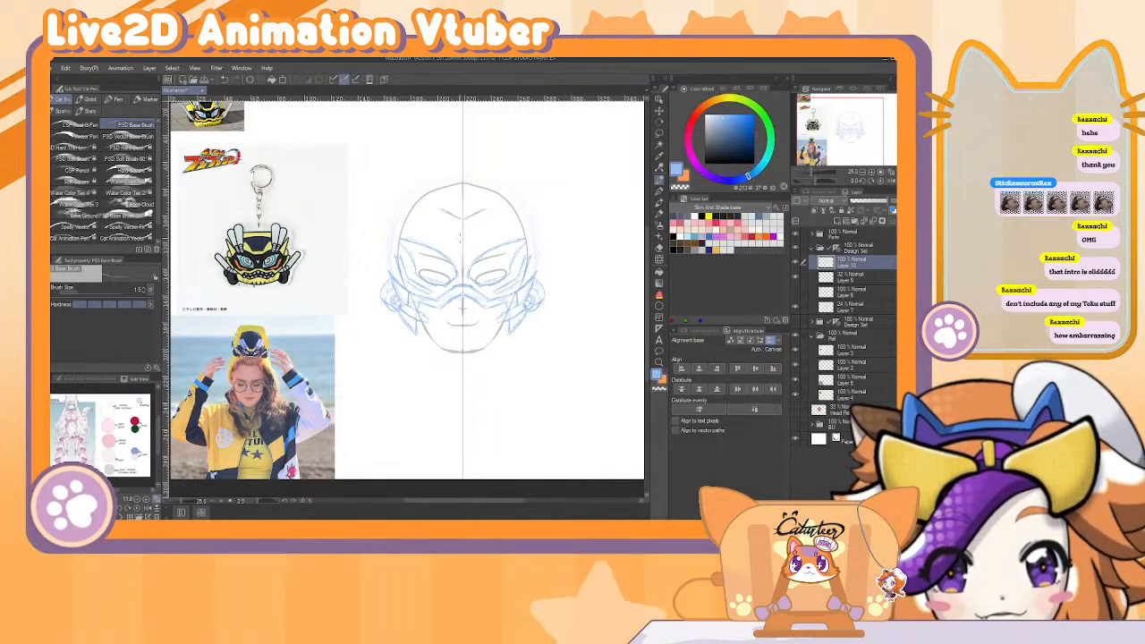
{"action": "key", "text": "e"}
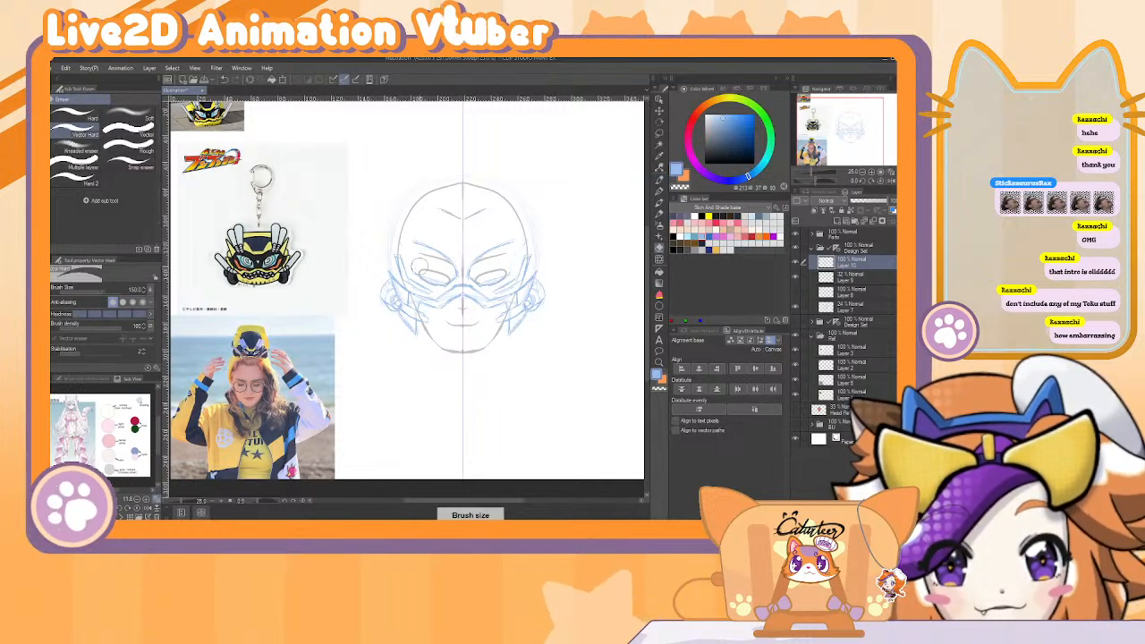
{"action": "key", "text": "p"}
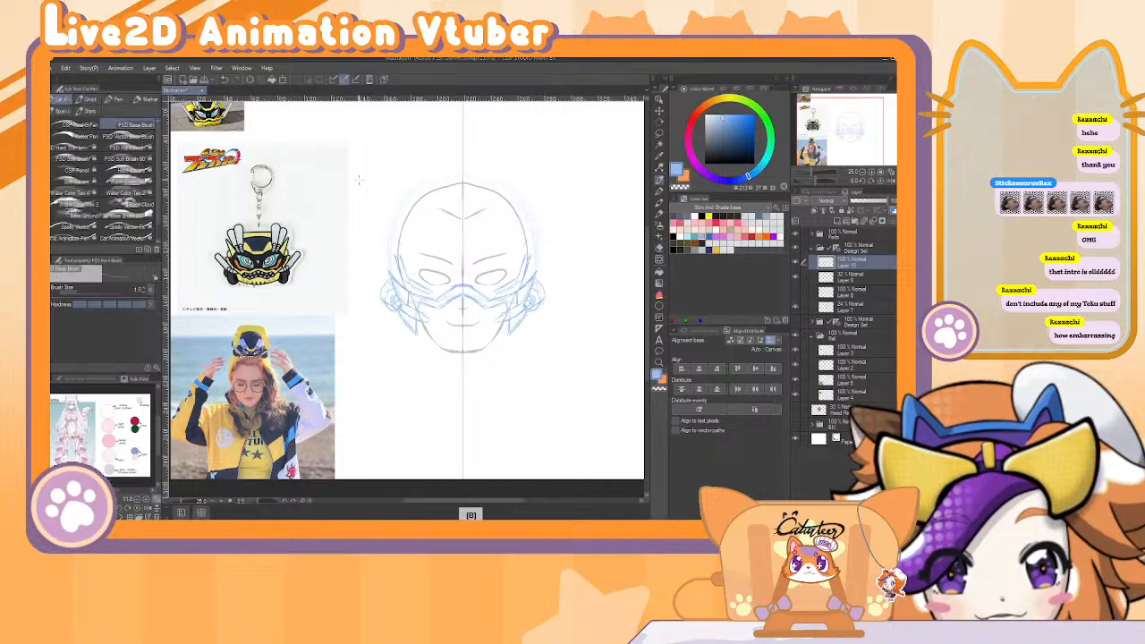
{"action": "key", "text": "e"}
{"action": "key", "text": "p"}
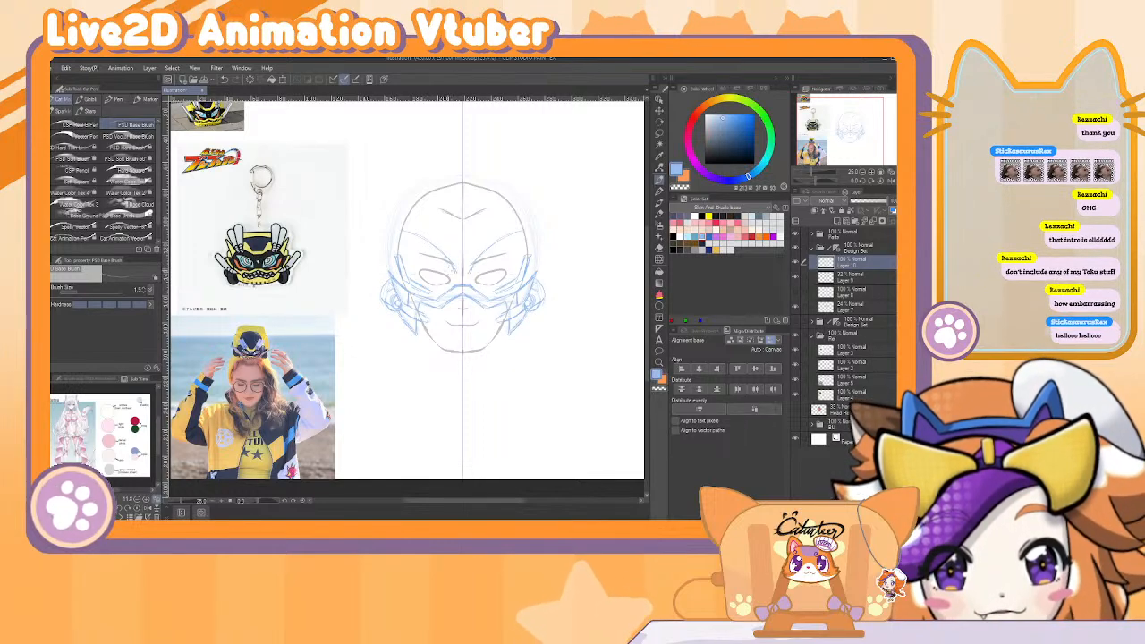
Hide the head base on Layer 7 and erase the angular eye sketch above the nose band.
{"action": "left_click", "coordinate": [794, 308]}
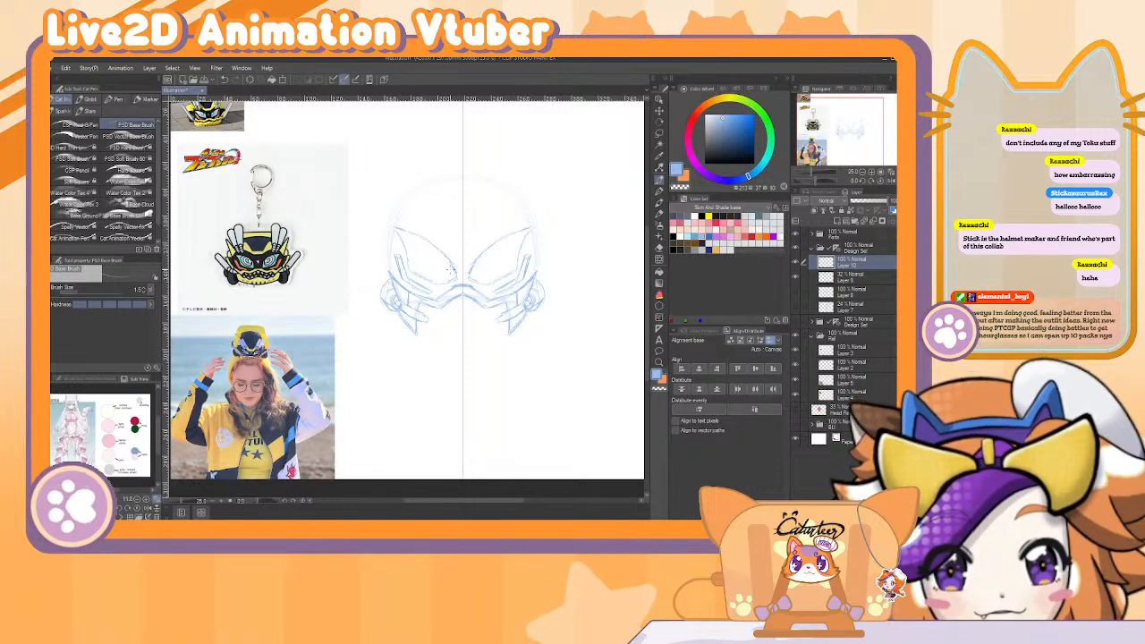
{"action": "key", "text": "e"}
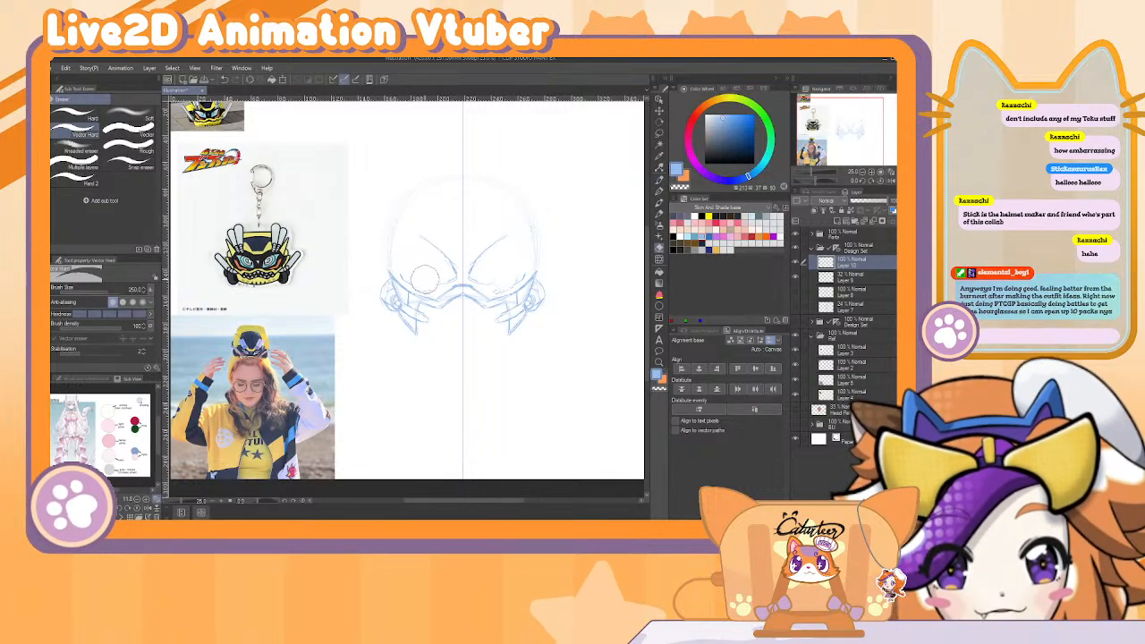
{"action": "left_click_drag", "start_coordinate": [411, 269], "coordinate": [474, 284]}
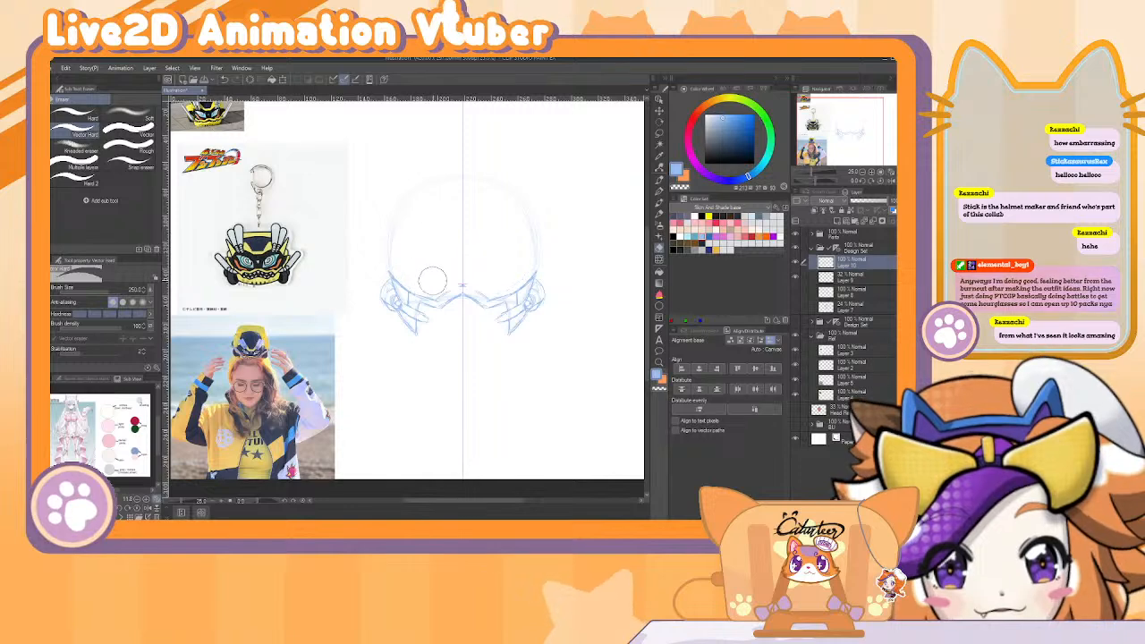
{"action": "key", "text": "bracketleft"}
Sketch large mirrored pointed eyes reaching the helmet sides and a faceted jaw outline below the mask, using a slightly larger brush.
{"action": "key", "text": "b"}
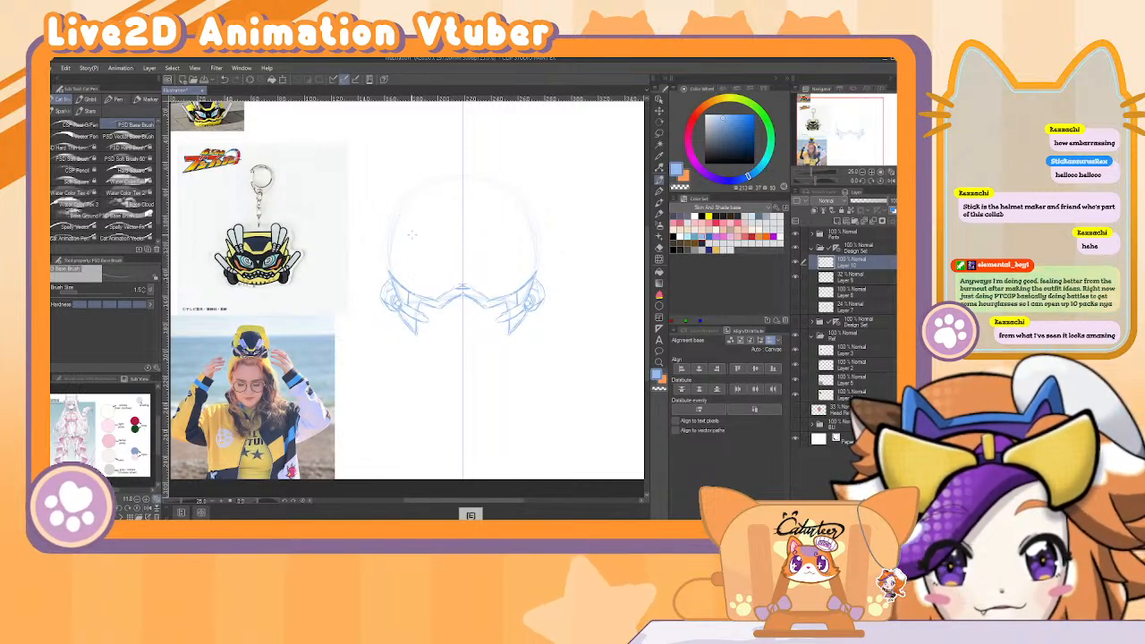
{"action": "key", "text": "bracketright"}
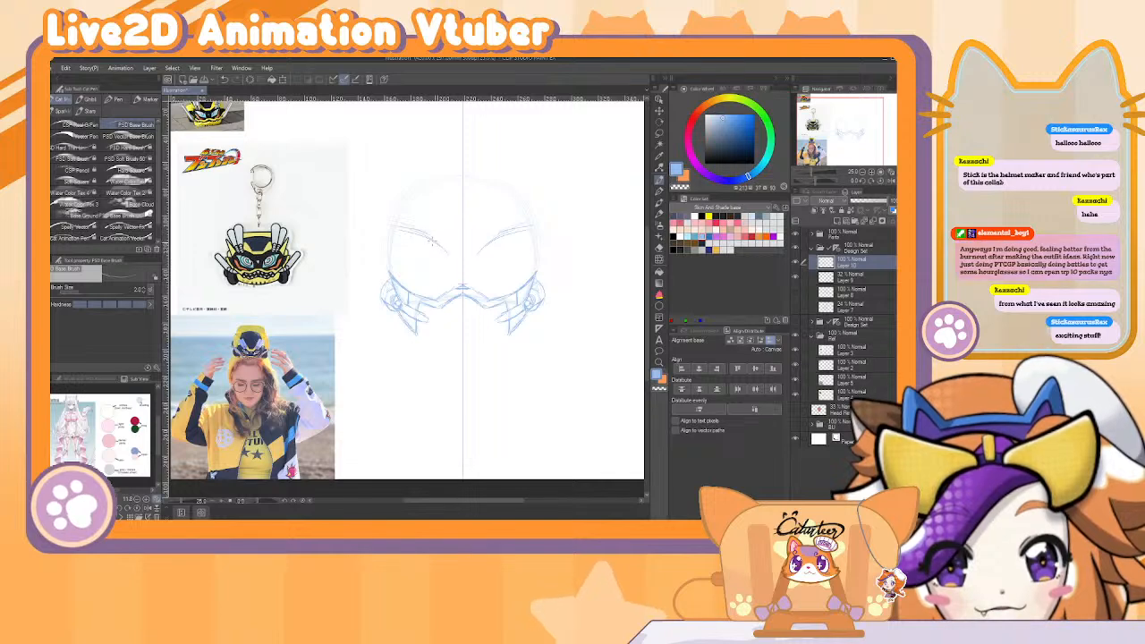
{"action": "left_click_drag", "start_coordinate": [432, 242], "coordinate": [450, 261]}
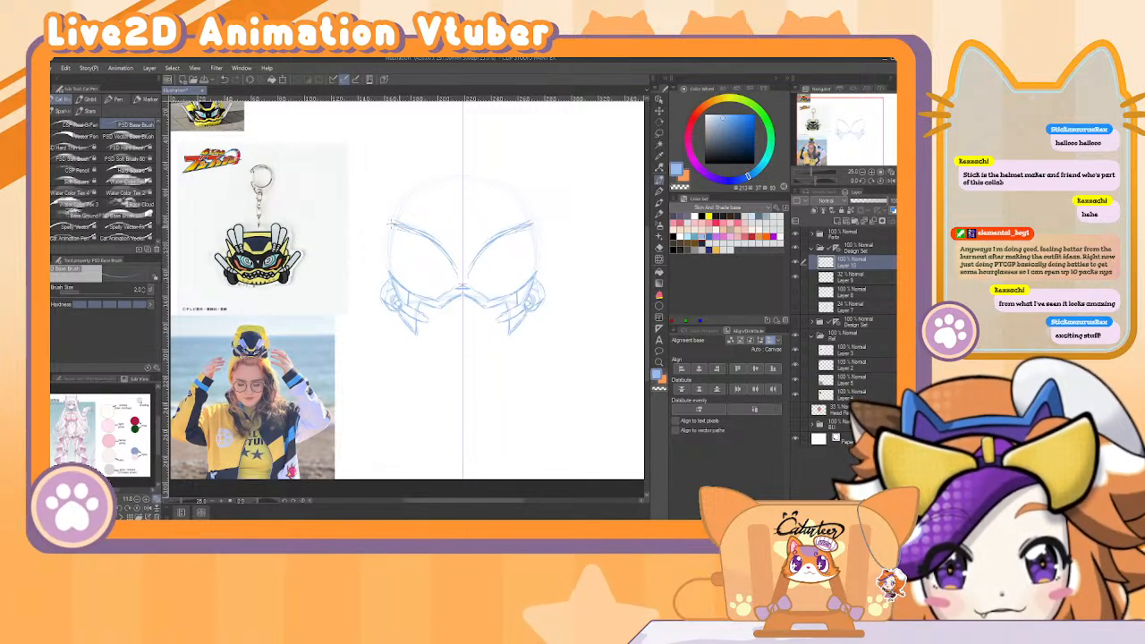
{"action": "left_click_drag", "start_coordinate": [397, 240], "coordinate": [404, 266]}
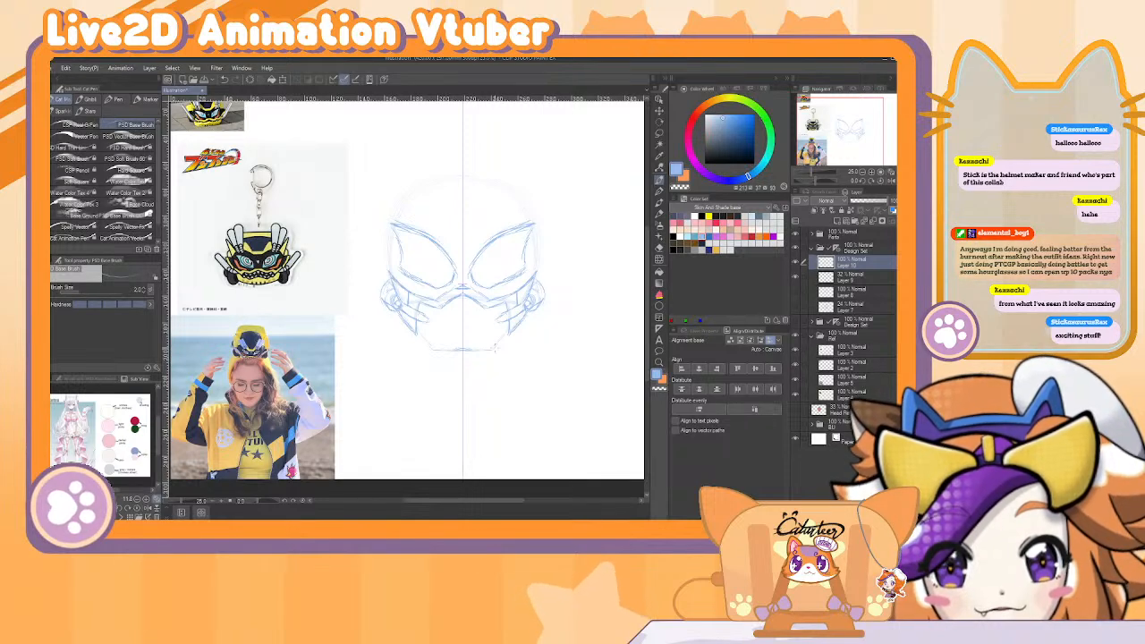
Lasso the mirrored pointed eyes and delete them, keeping the nose band, ear pieces and jaw outline.
{"action": "left_click", "coordinate": [659, 143]}
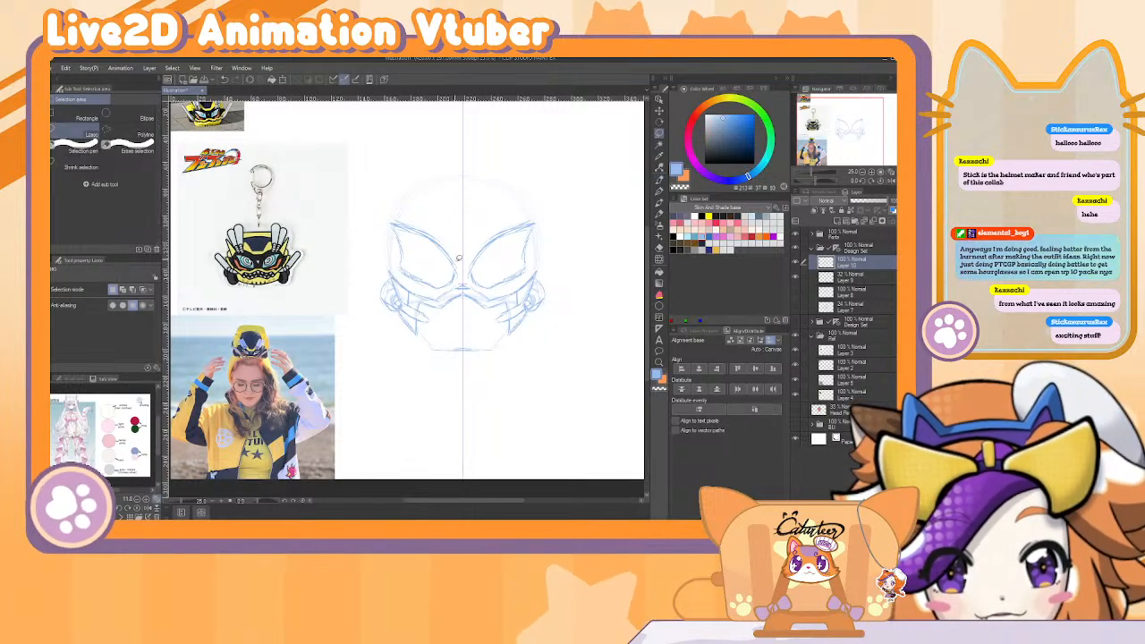
{"action": "mouse_move", "coordinate": [436, 289]}
{"action": "left_mouse_down"}
{"action": "mouse_move", "coordinate": [394, 198]}
{"action": "mouse_move", "coordinate": [438, 295]}
{"action": "left_mouse_up"}
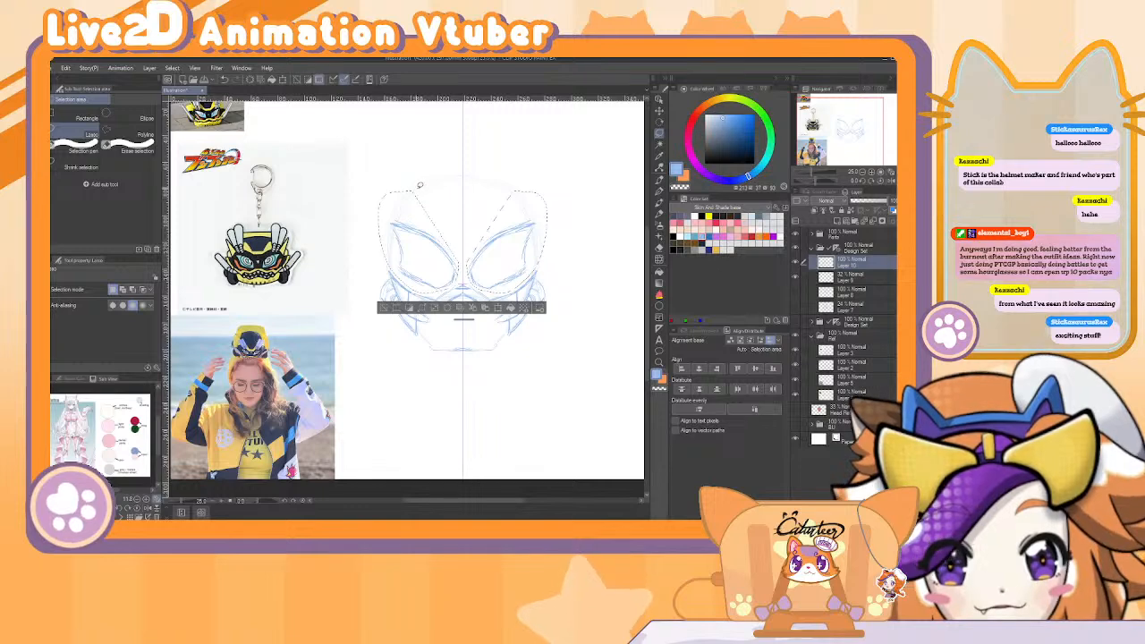
{"action": "left_click", "coordinate": [385, 308]}
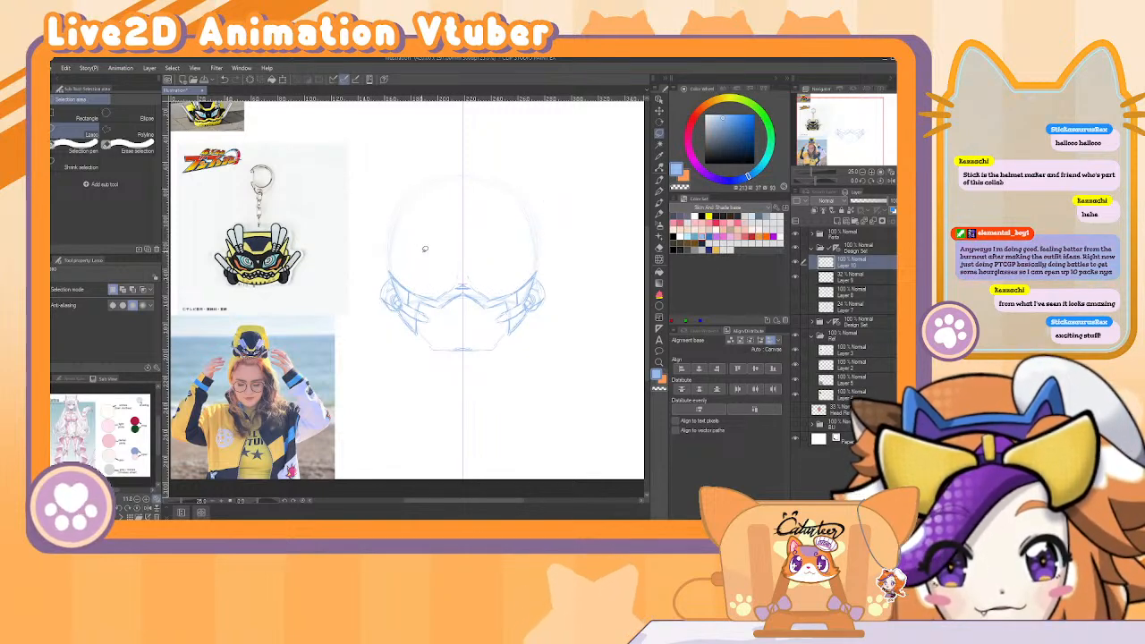
Try mirrored rounded eye shapes inside the helmet dome, consulting the ArtStation Kamen Rider helmet picture in the browser.
{"action": "key", "text": "b"}
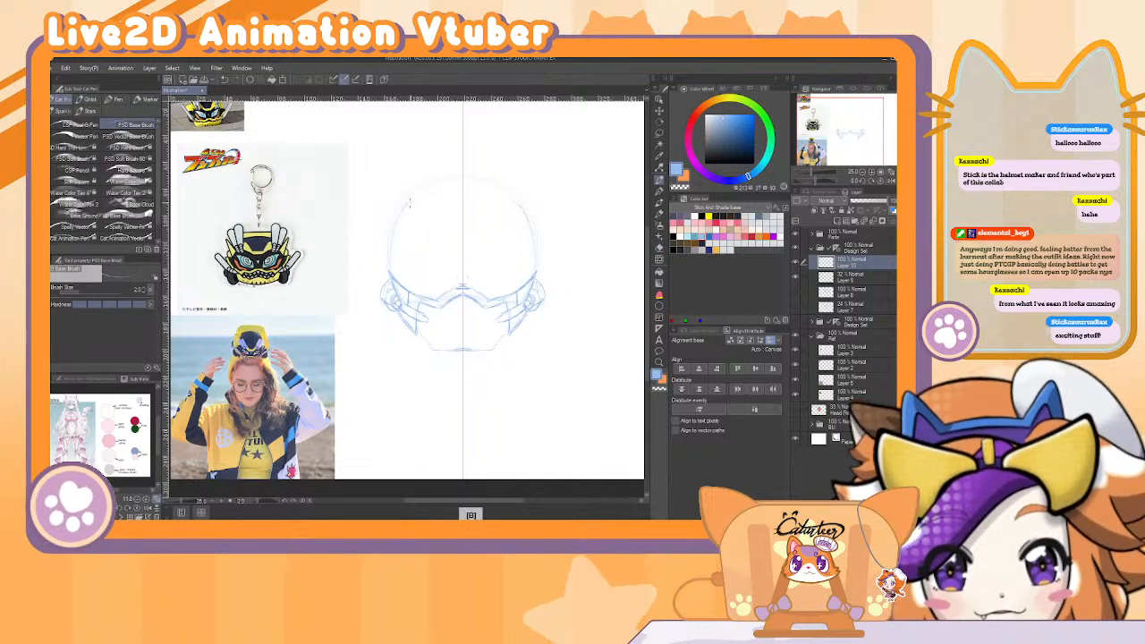
{"action": "key", "text": "ctrl+z"}
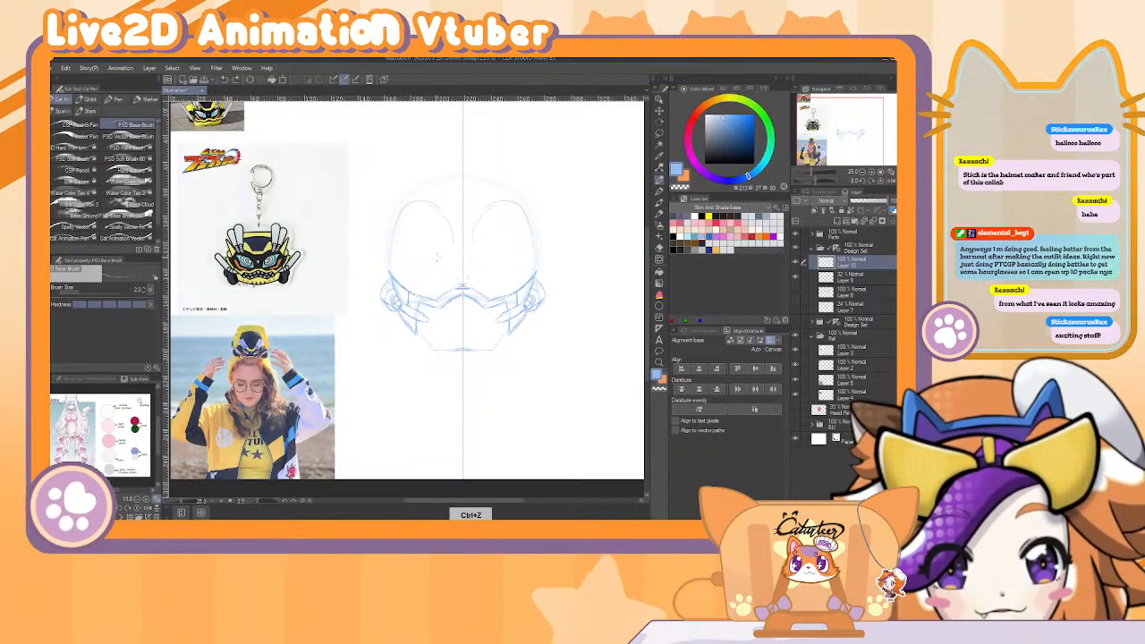
{"action": "key", "text": "ctrl+z"}
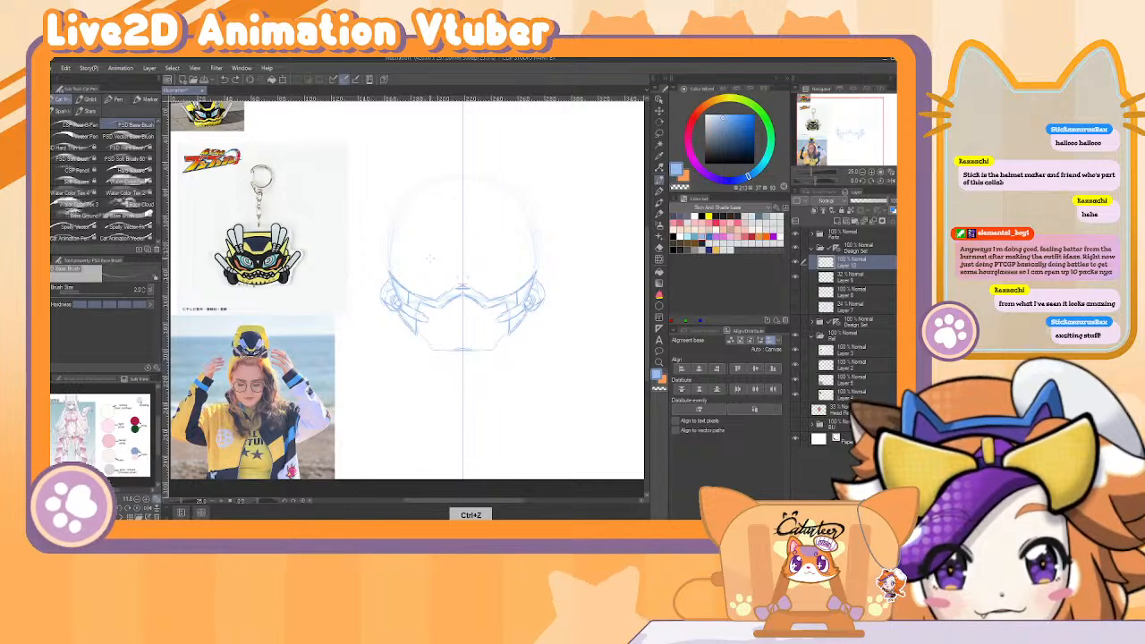
{"action": "key", "text": "alt+Tab"}
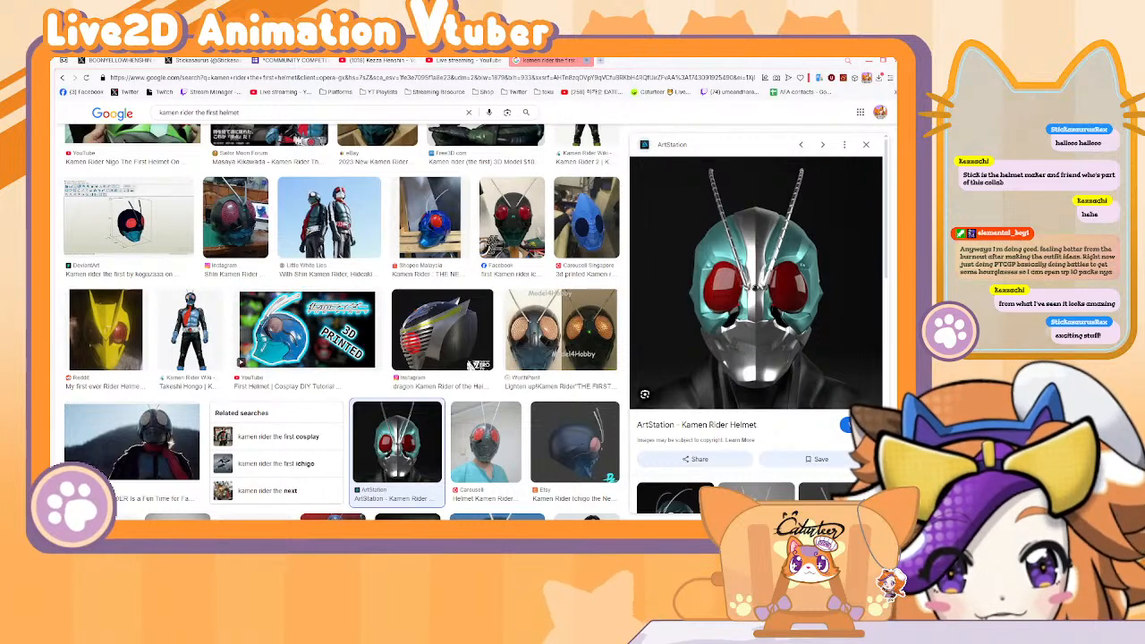
{"action": "key", "text": "alt+Tab"}
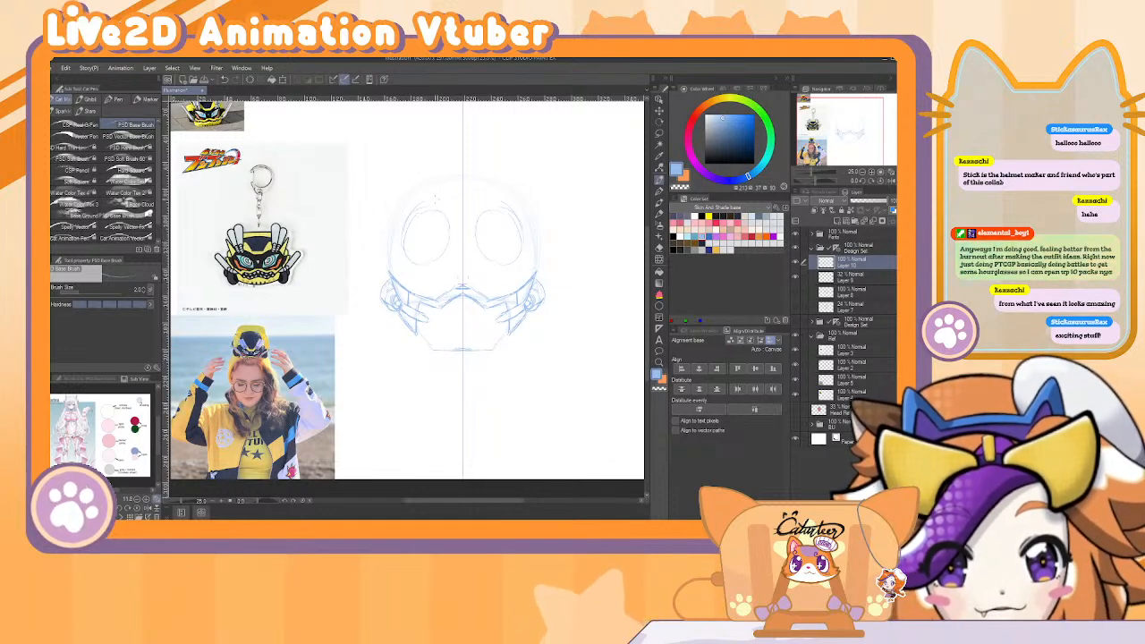
Rework the mirrored rounded eyes with curved inner lines, add mouth-guard details above the jaw, and toggle the sketch layer's visibility to check them.
{"action": "key", "text": "ctrl"}
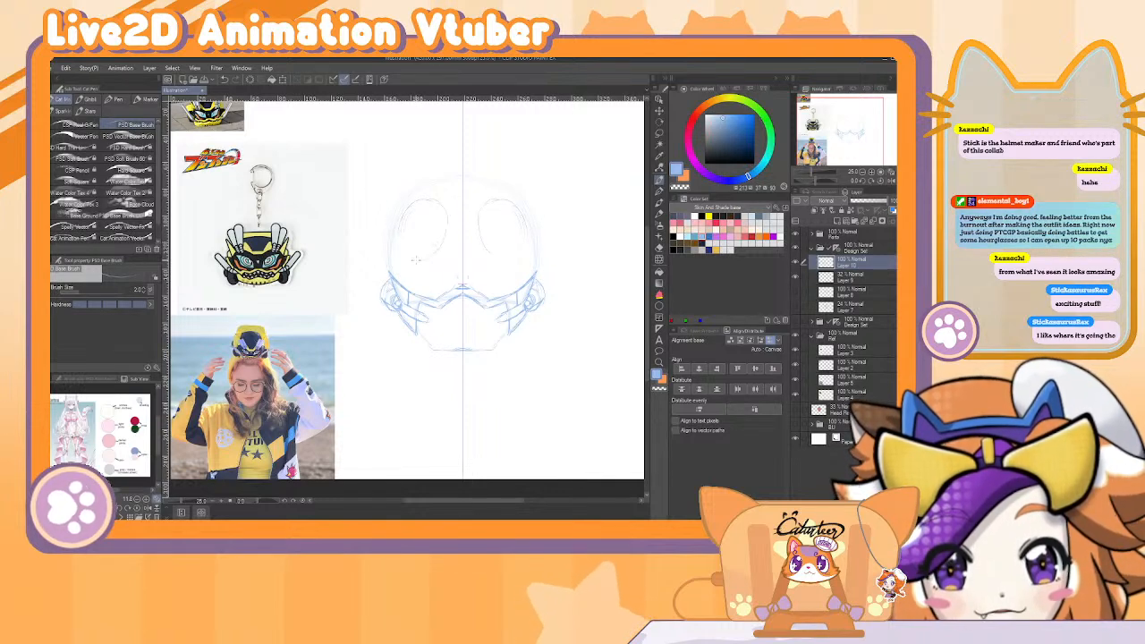
{"action": "mouse_move", "coordinate": [445, 213]}
{"action": "left_mouse_down"}
{"action": "mouse_move", "coordinate": [427, 261]}
{"action": "mouse_move", "coordinate": [447, 224]}
{"action": "mouse_move", "coordinate": [501, 257]}
{"action": "mouse_move", "coordinate": [476, 215]}
{"action": "left_mouse_up"}
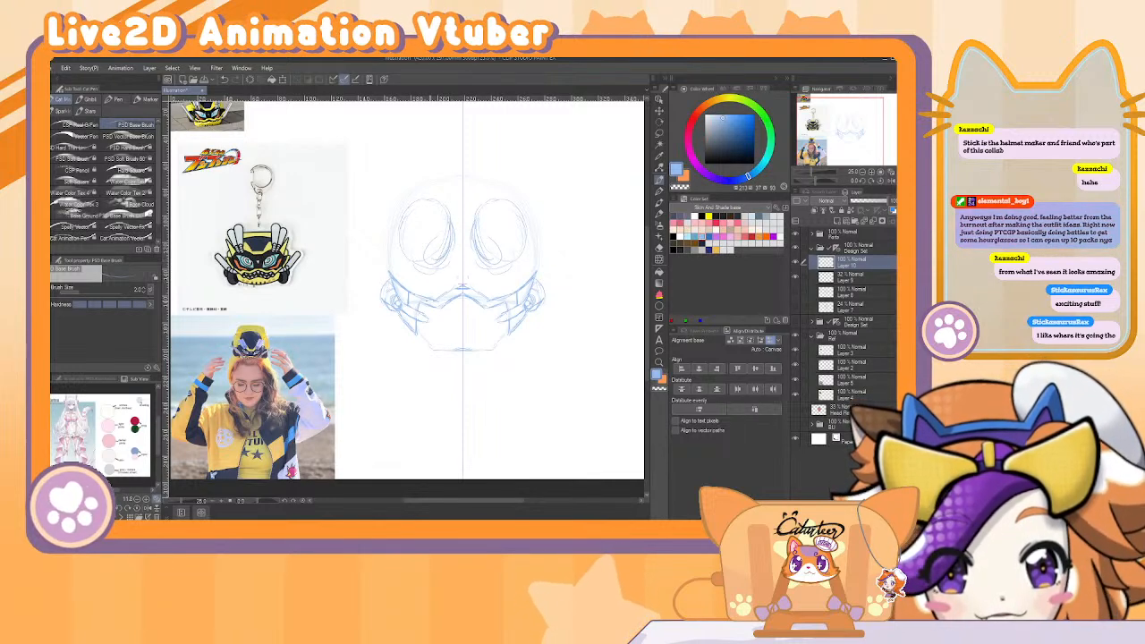
{"action": "left_click_drag", "start_coordinate": [444, 346], "coordinate": [490, 345]}
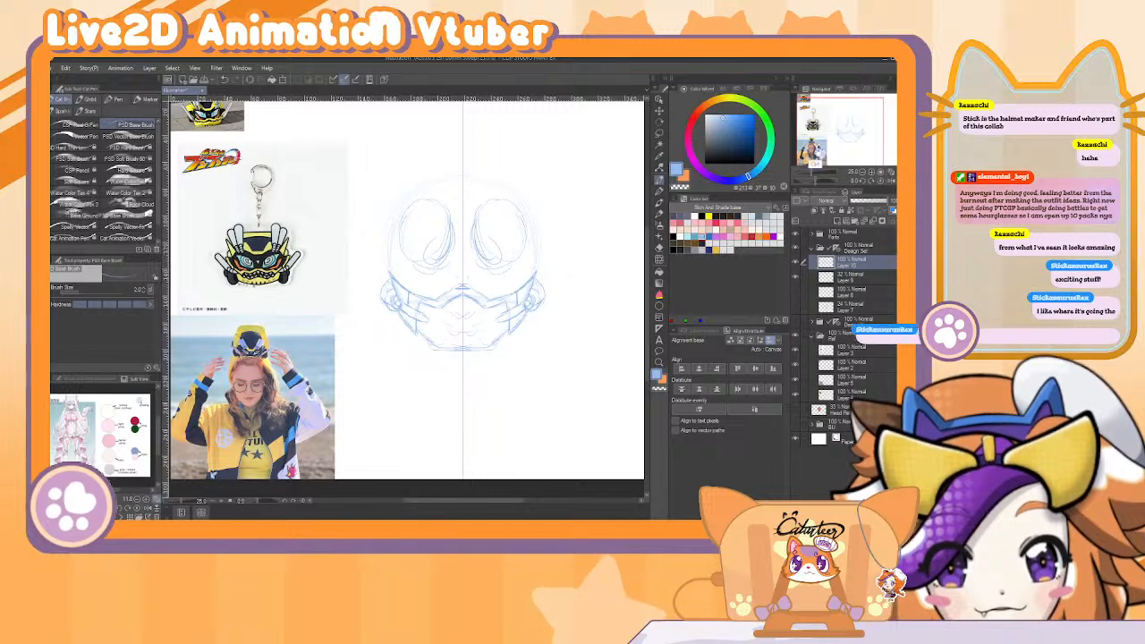
{"action": "left_click", "coordinate": [795, 262]}
{"action": "left_click", "coordinate": [795, 262]}
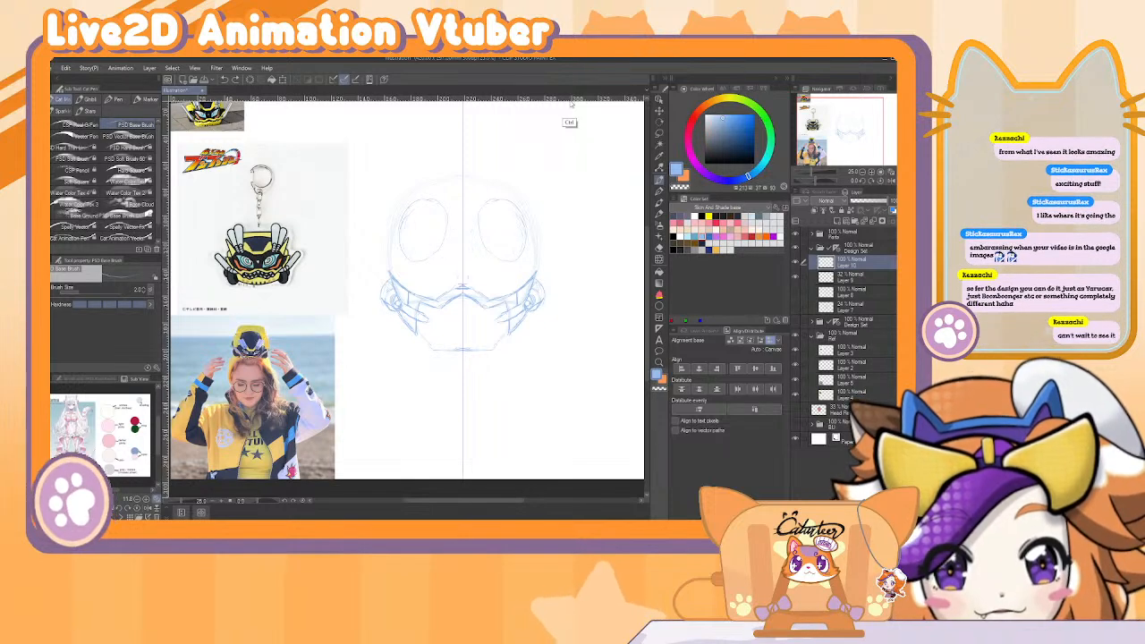
Undo the rounded eye shapes and try mirrored pointed eyes higher in the helmet dome.
{"action": "key", "text": "ctrl+z"}
{"action": "key", "text": "ctrl+z"}
{"action": "key", "text": "ctrl+z"}
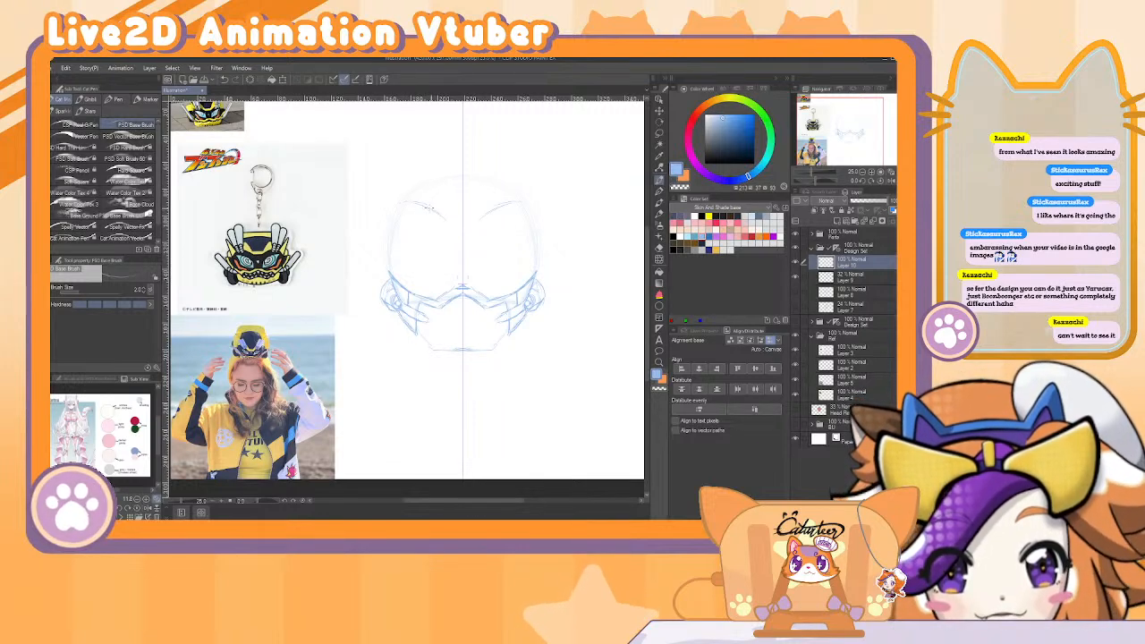
{"action": "left_click_drag", "start_coordinate": [404, 198], "coordinate": [455, 236]}
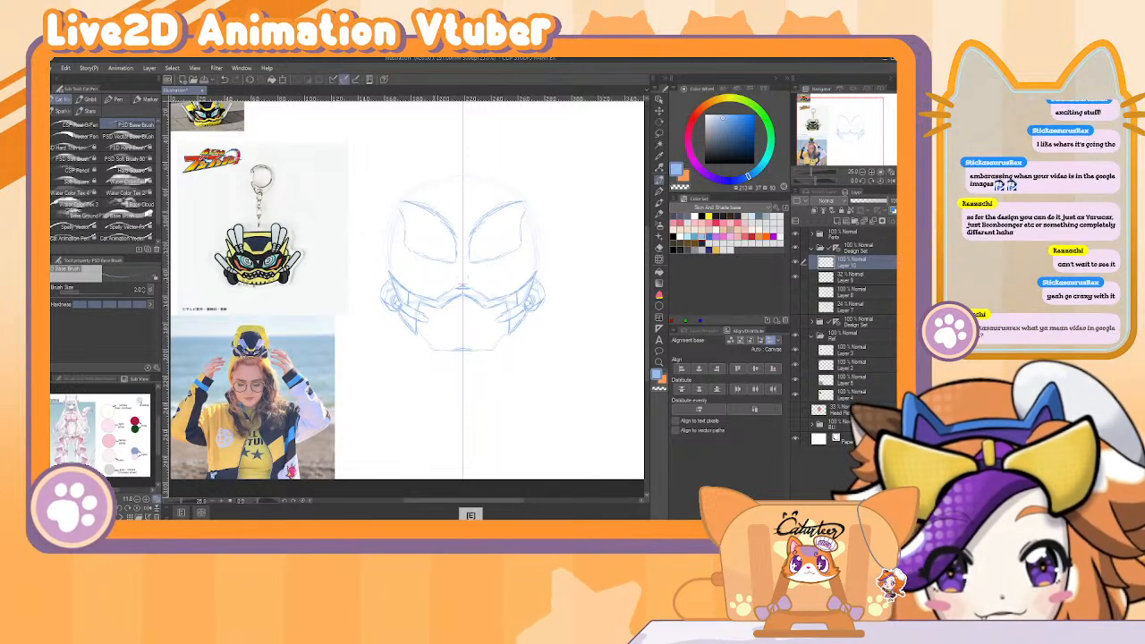
Erase the pointed eyes and sketch a large rounded visor outline inside the helmet dome with a small circle at its centre.
{"action": "key", "text": "e"}
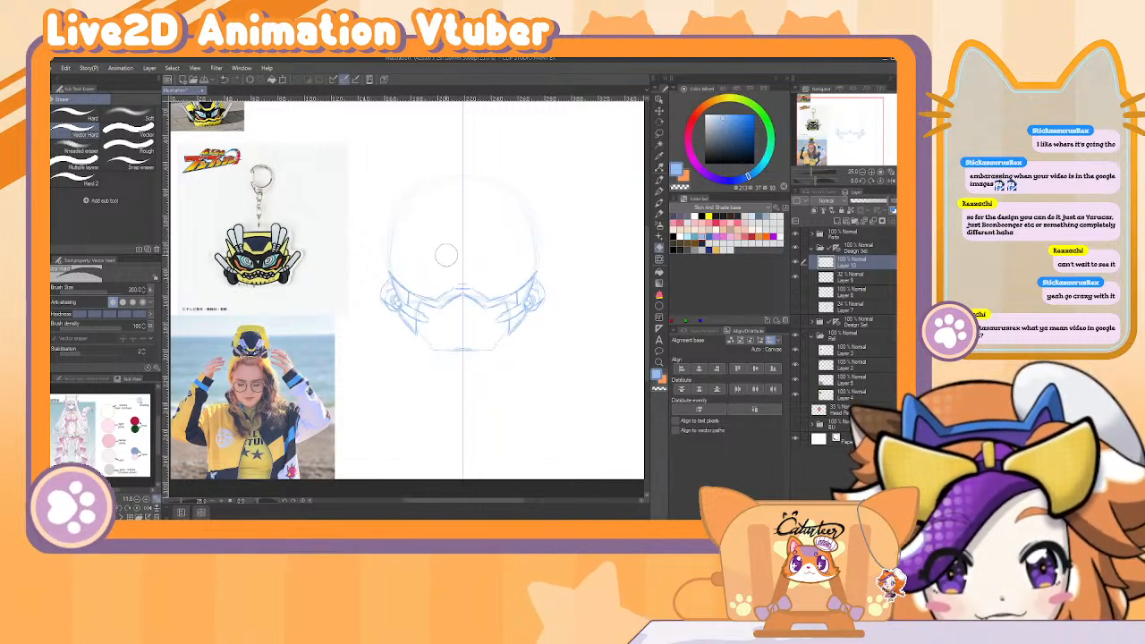
{"action": "key", "text": "b"}
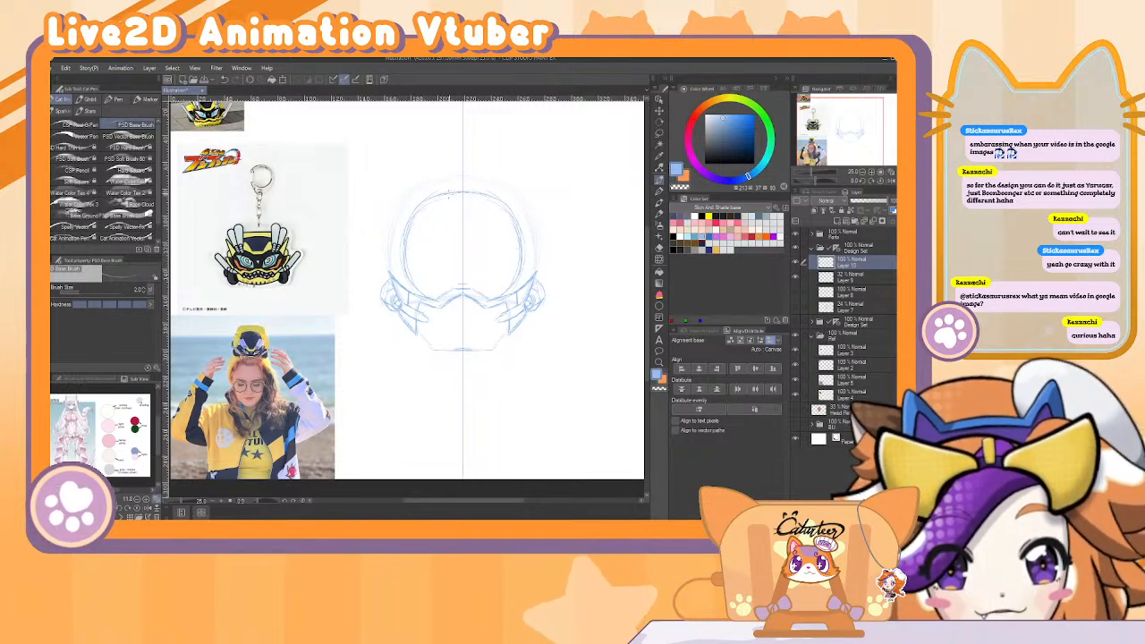
{"action": "left_click_drag", "start_coordinate": [449, 191], "coordinate": [478, 189]}
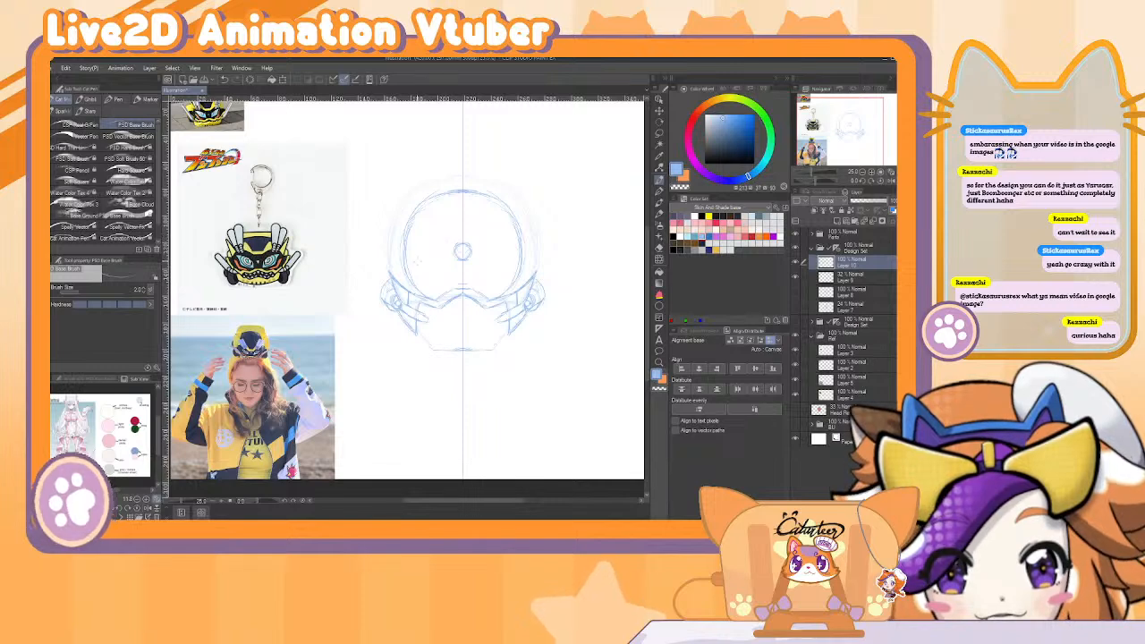
Add spoke lines radiating from the small centre circle across the round visor.
{"action": "left_click_drag", "start_coordinate": [402, 226], "coordinate": [402, 247]}
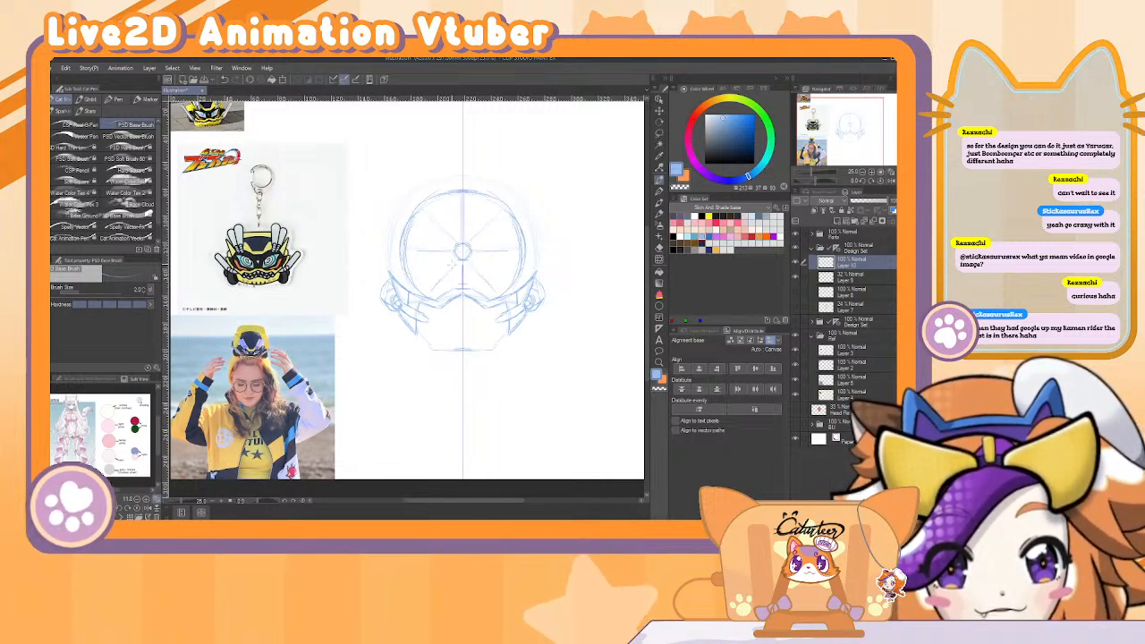
Switch to the browser and examine the "3D Printed Kamen Rider Ichigo The First Helmet" YouTube result in the image search.
{"action": "key", "text": "alt+Tab"}
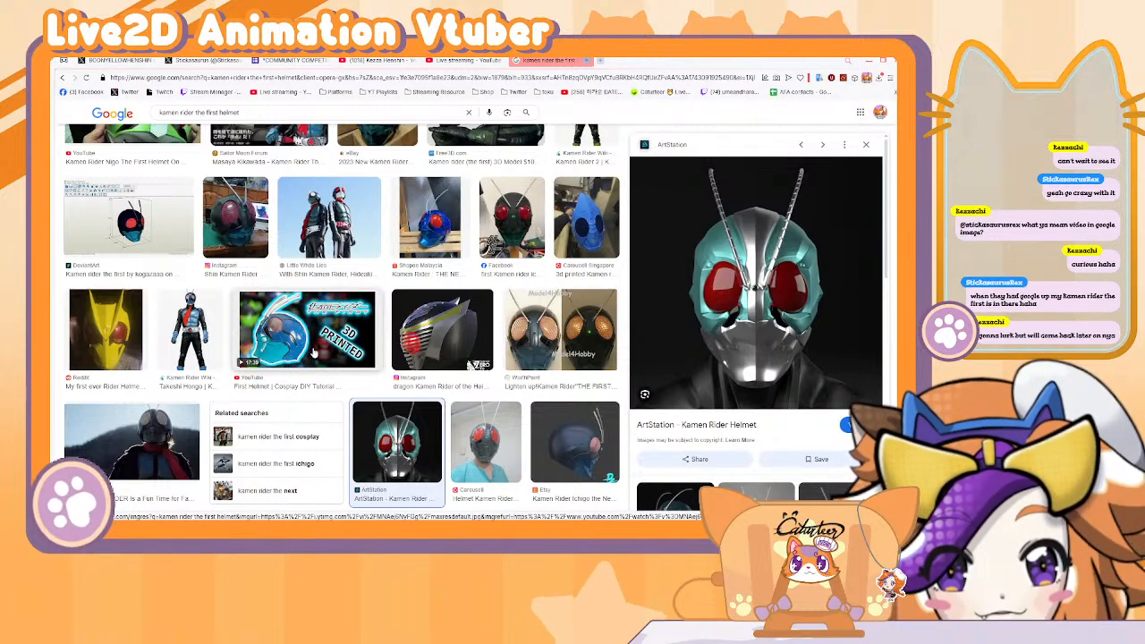
{"action": "scroll", "coordinate": [313, 354], "scroll_direction": "up", "scroll_amount": 1}
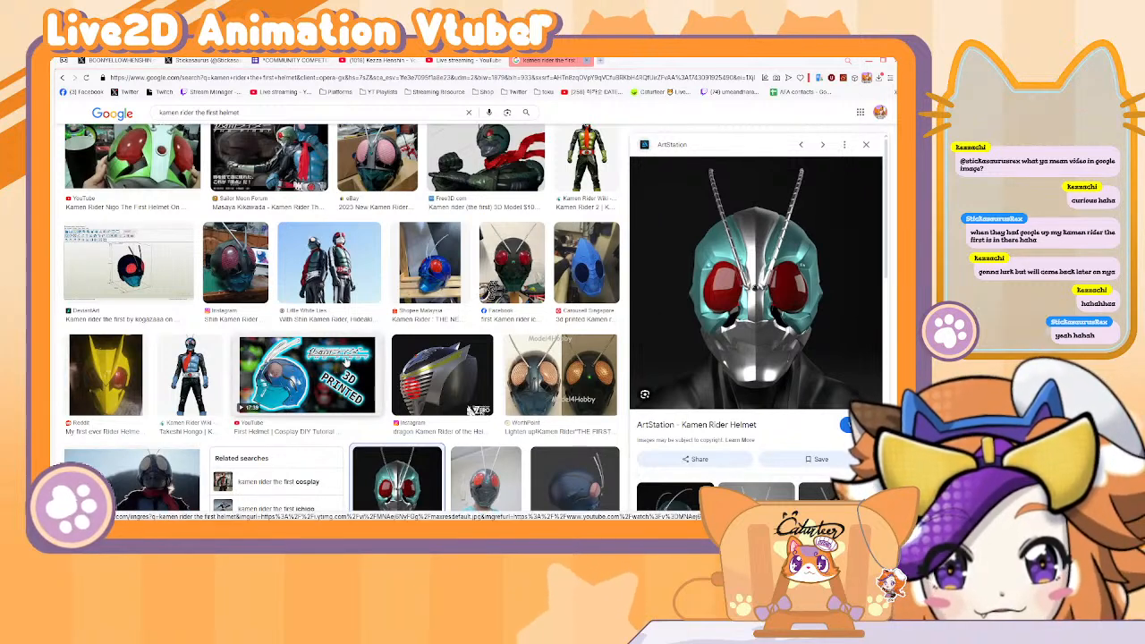
{"action": "left_click", "coordinate": [332, 356]}
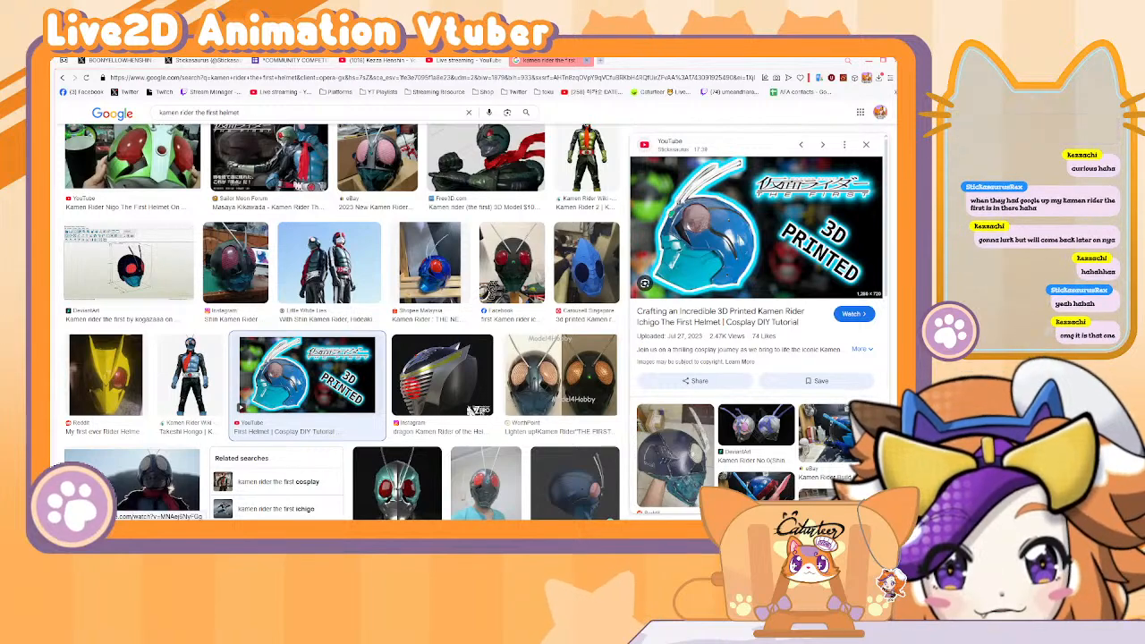
{"action": "key", "text": "alt+Tab"}
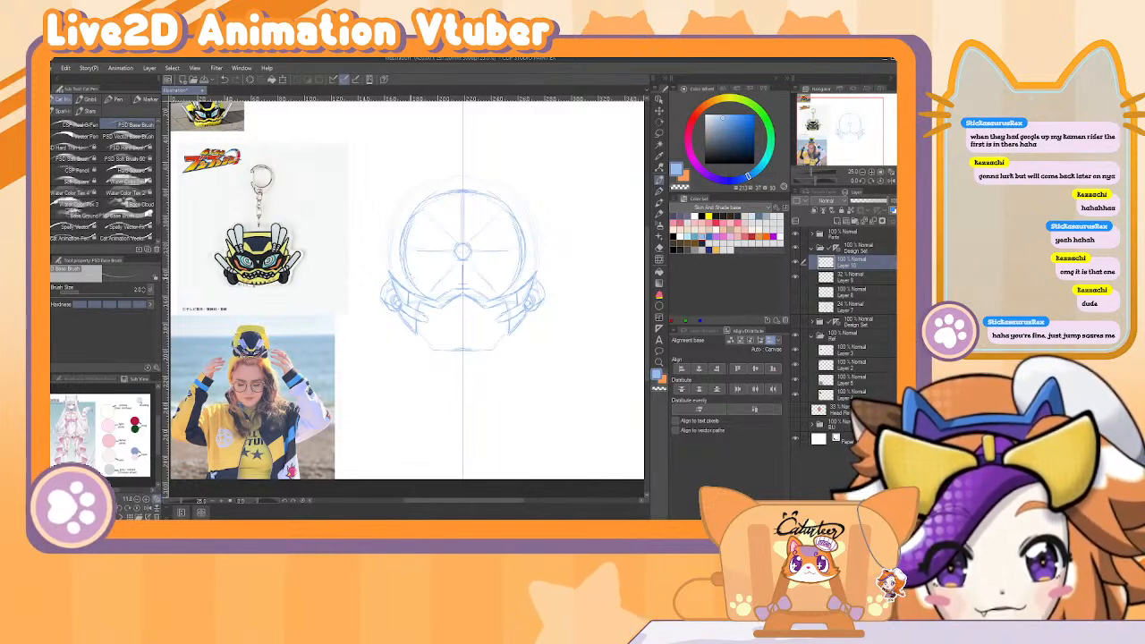
{"action": "scroll", "coordinate": [439, 215], "scroll_direction": "up", "scroll_amount": 3}
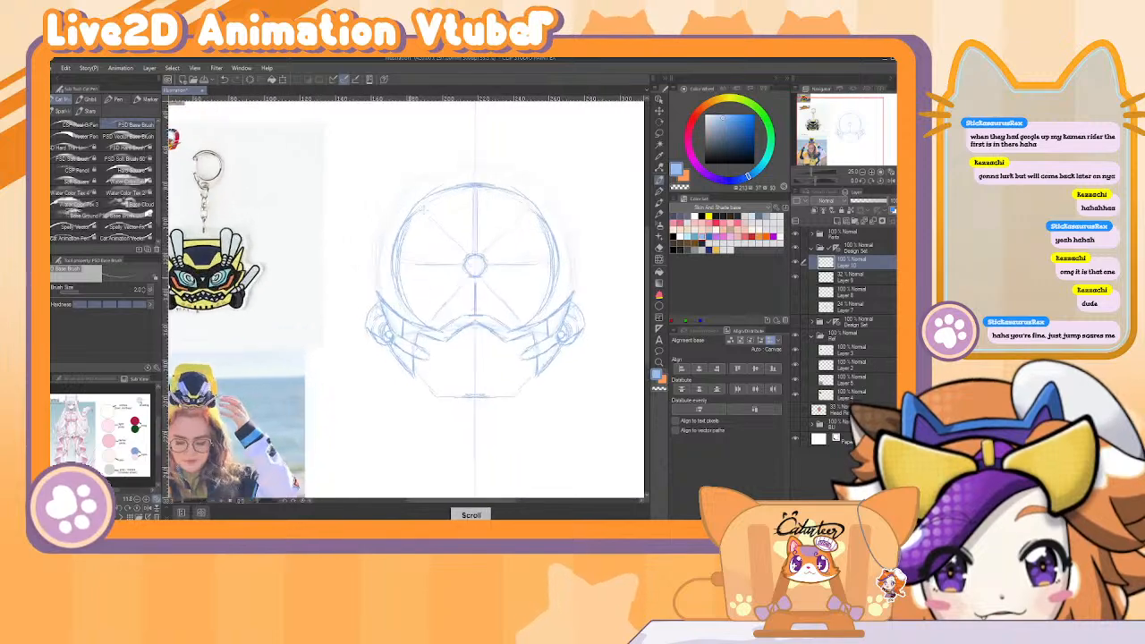
{"action": "key", "text": "e"}
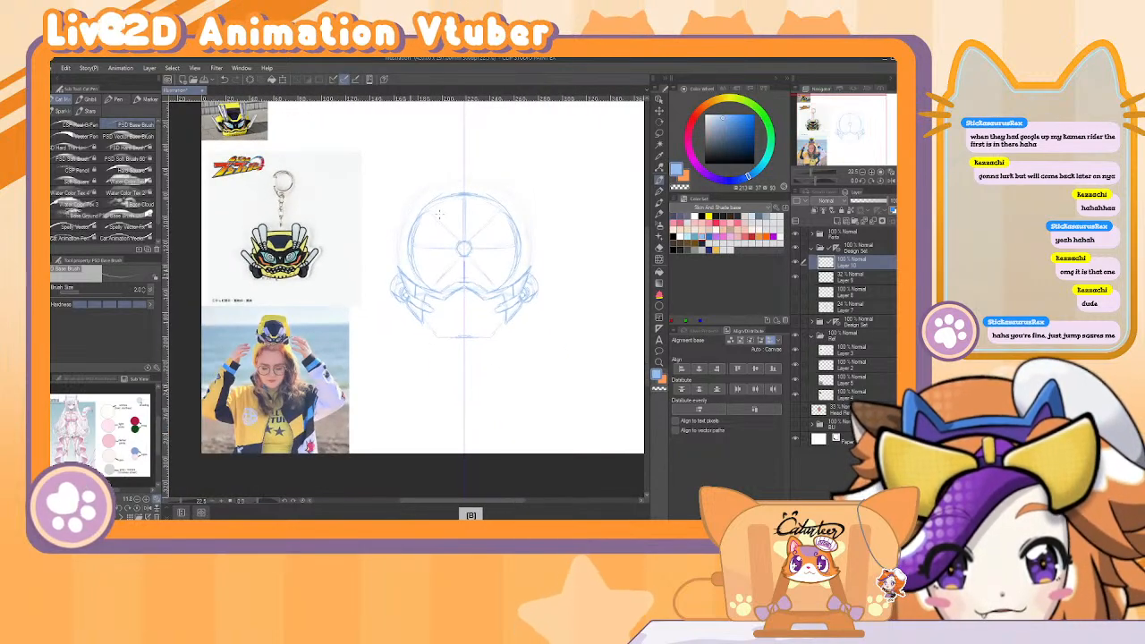
{"action": "scroll", "coordinate": [439, 214], "scroll_direction": "up", "scroll_amount": 2}
{"action": "scroll", "coordinate": [442, 213], "scroll_direction": "down", "scroll_amount": 3}
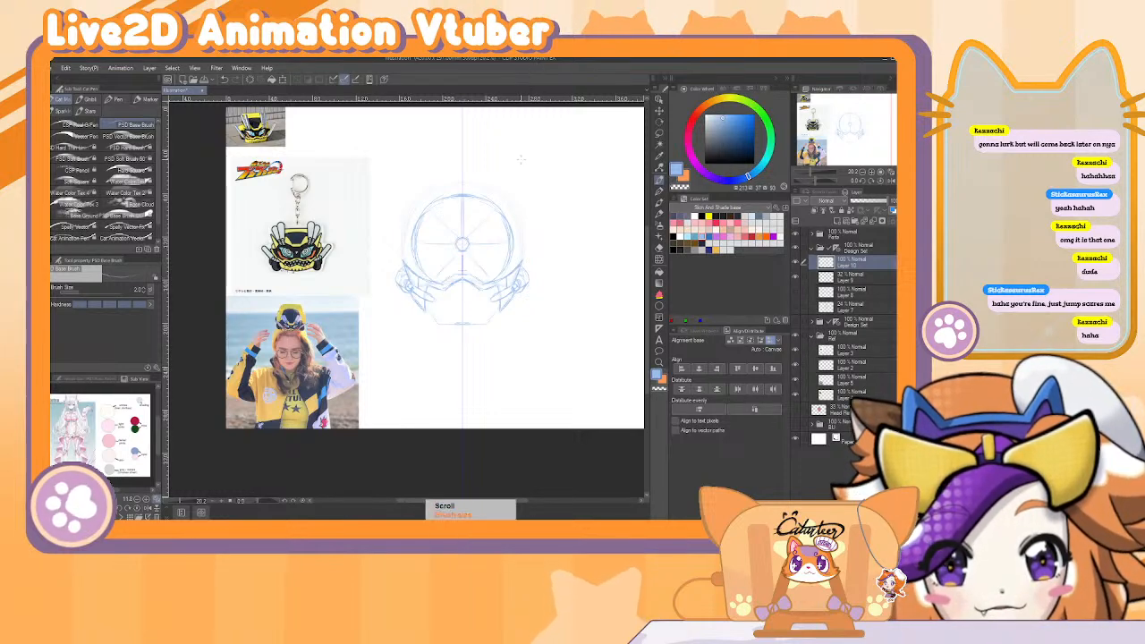
{"action": "key", "text": "bracketright"}
{"action": "key", "text": "bracketright"}
{"action": "key", "text": "bracketright"}
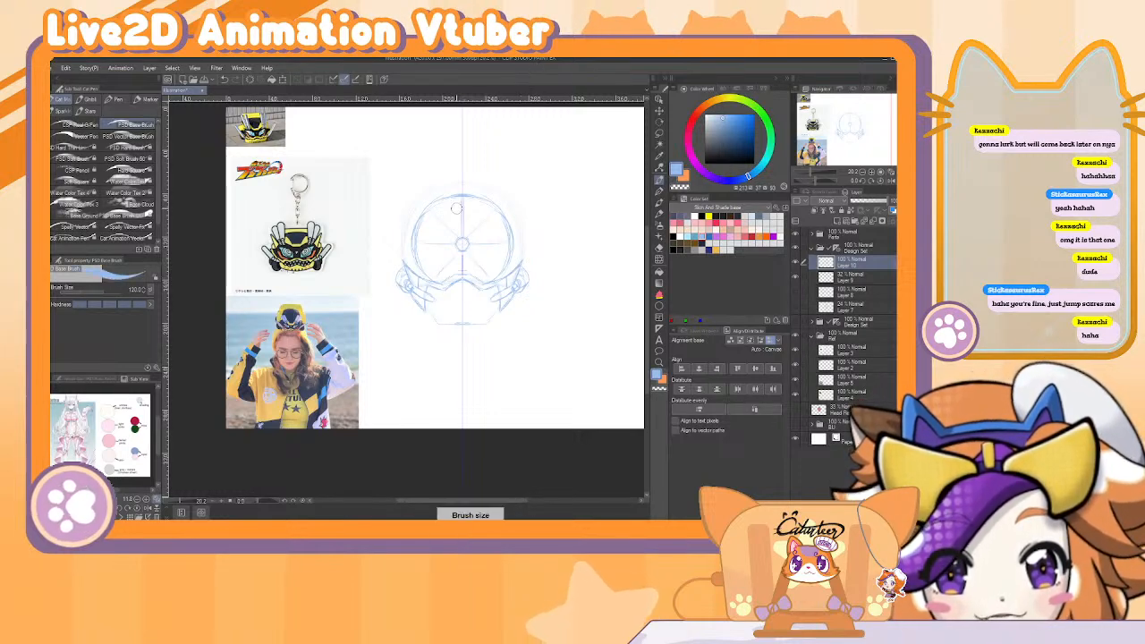
{"action": "mouse_move", "coordinate": [456, 209]}
{"action": "left_mouse_down"}
{"action": "mouse_move", "coordinate": [448, 192]}
{"action": "mouse_move", "coordinate": [423, 232]}
{"action": "left_mouse_up"}
{"action": "key", "text": "ctrl+z"}
{"action": "key", "text": "bracketright"}
{"action": "key", "text": "ctrl+z"}
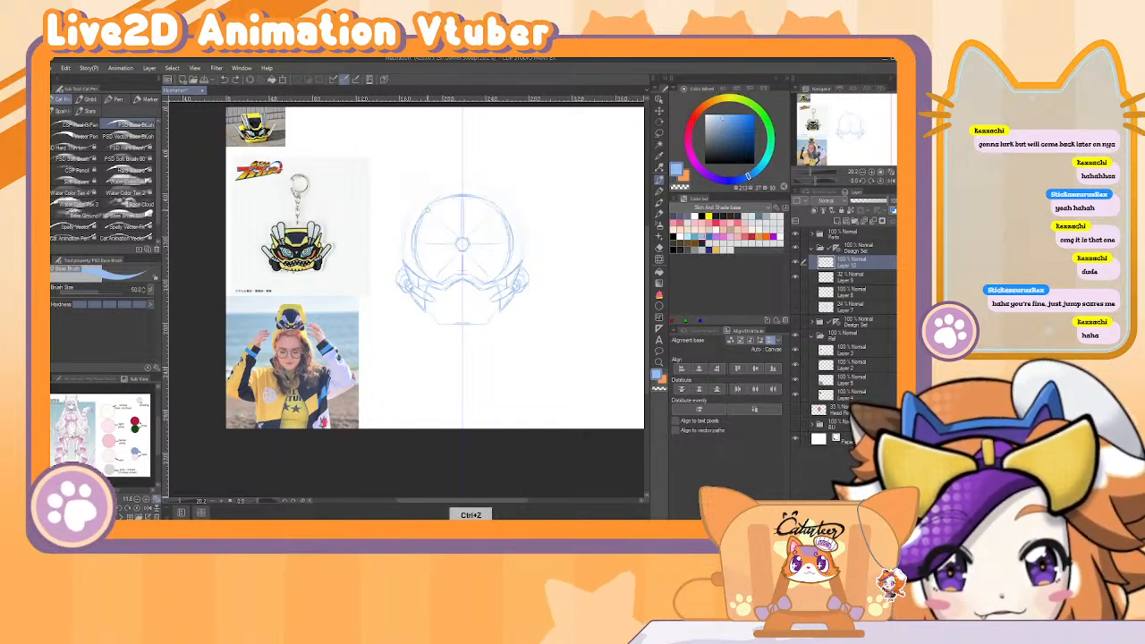
Erase the round visor, its spokes, centre circle and the jaw outline, keeping the ear pieces, and add a new layer above.
{"action": "key", "text": "e"}
{"action": "key", "text": "bracketright"}
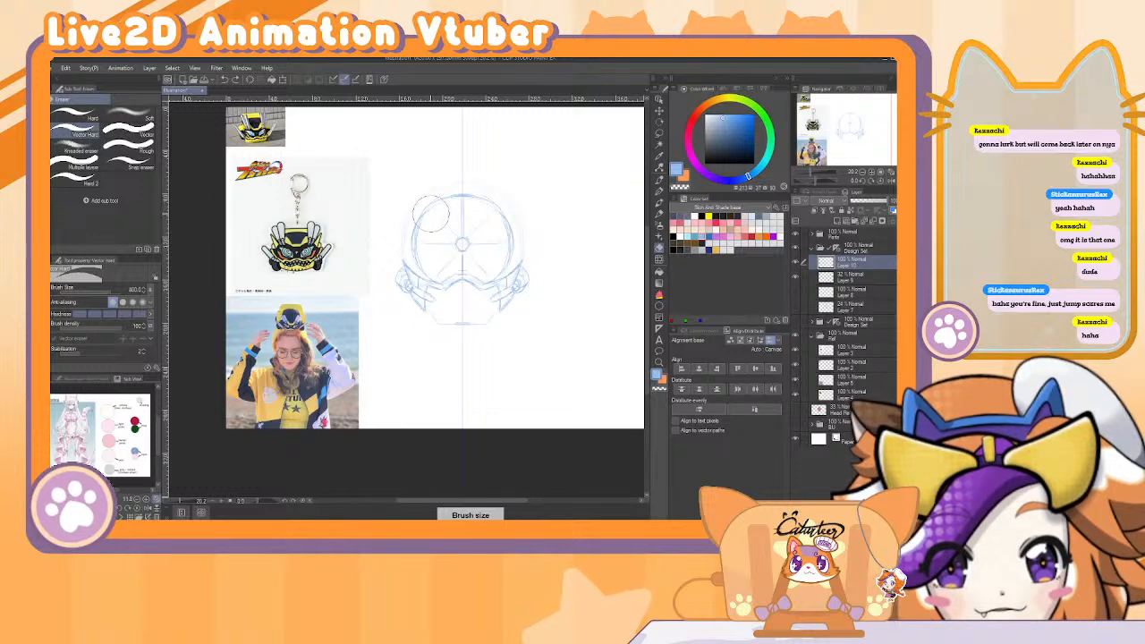
{"action": "key", "text": "bracketleft"}
{"action": "left_click_drag", "start_coordinate": [422, 208], "coordinate": [424, 270]}
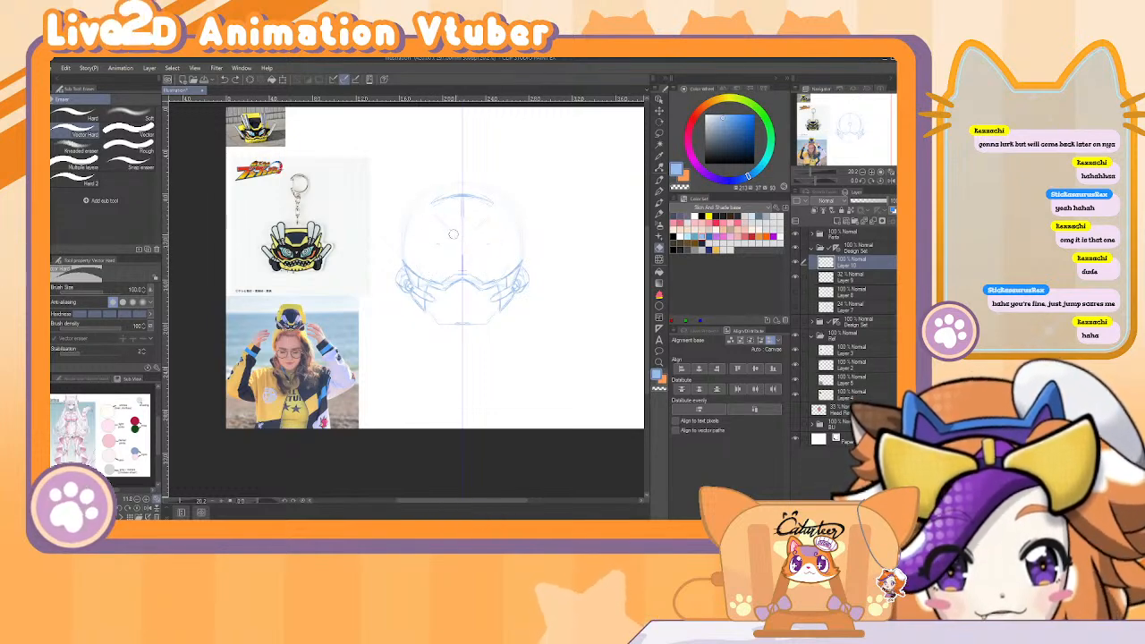
{"action": "key", "text": "bracketright"}
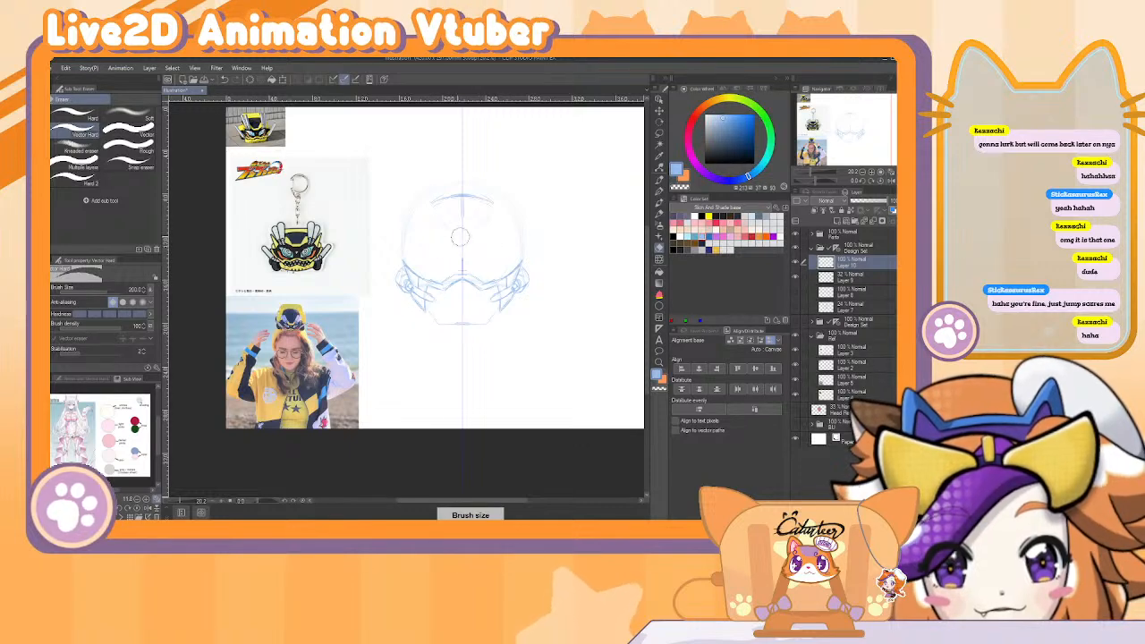
{"action": "left_click_drag", "start_coordinate": [489, 202], "coordinate": [435, 205]}
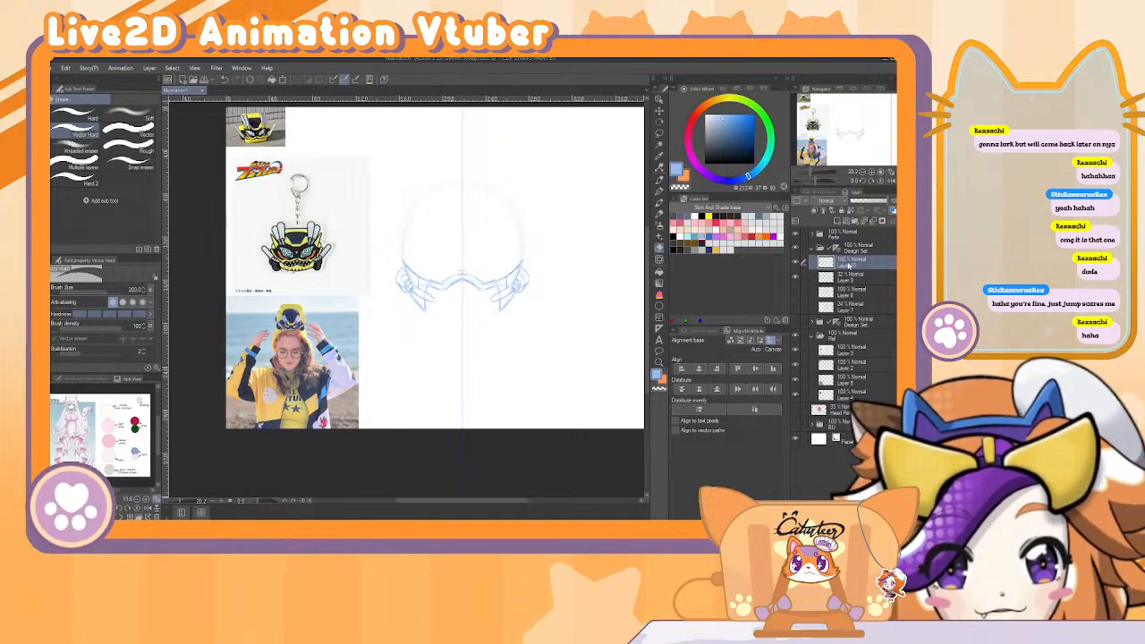
{"action": "left_click", "coordinate": [837, 221]}
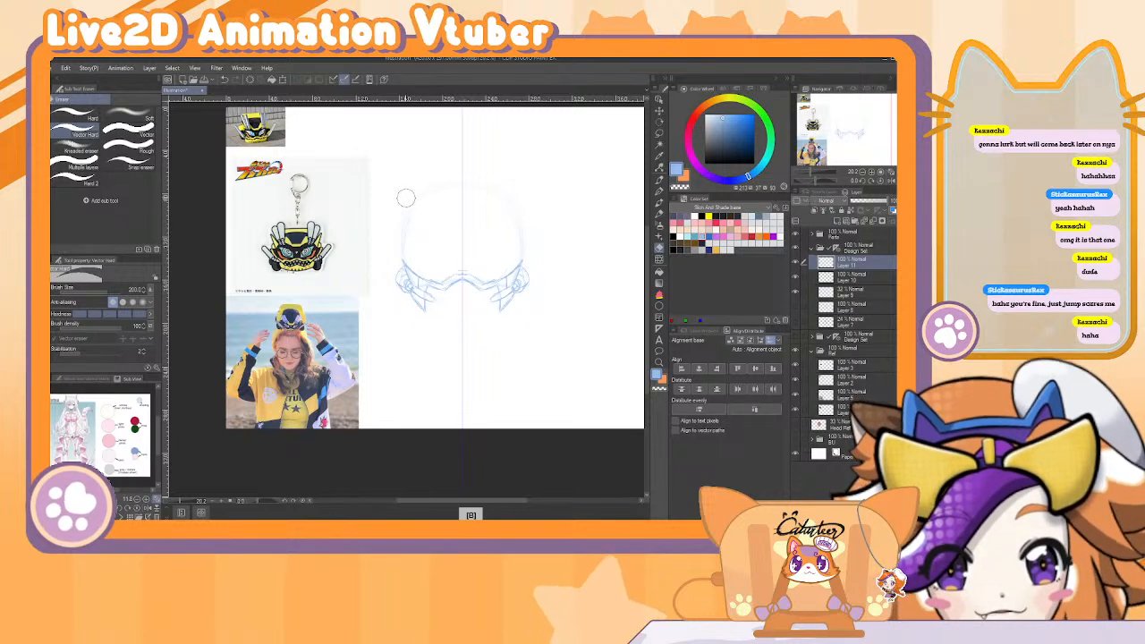
Set the pen brush size to 7 and try mirrored lines slanting down toward the dome's centre on the new layer.
{"action": "key", "text": "p"}
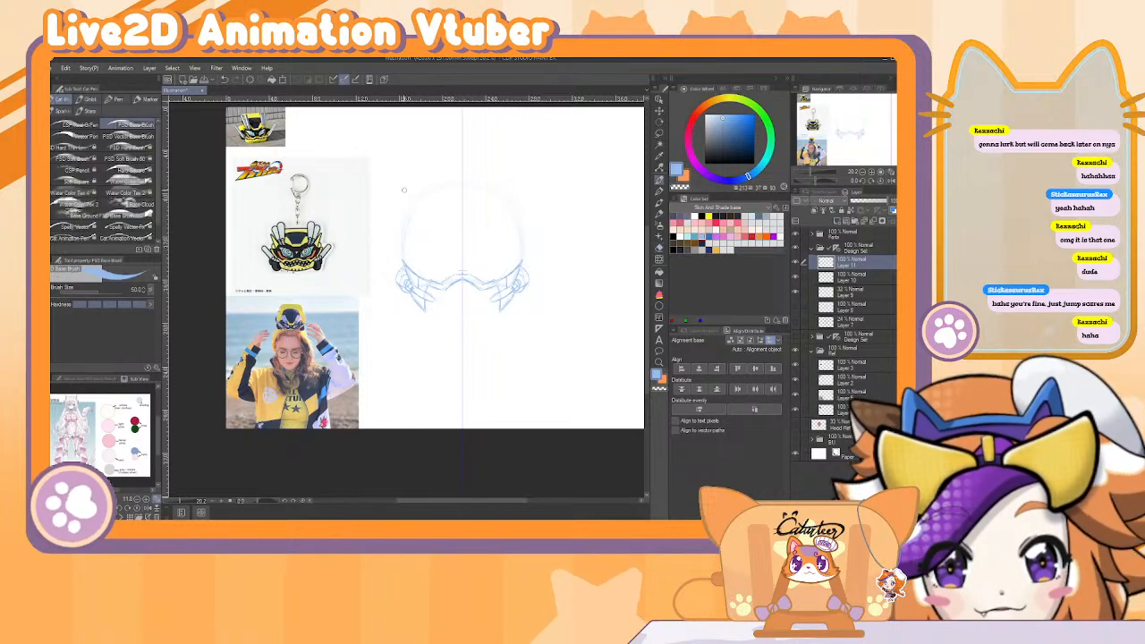
{"action": "key", "text": "["}
{"action": "key", "text": "["}
{"action": "key", "text": "["}
{"action": "key", "text": "["}
{"action": "left_click_drag", "start_coordinate": [402, 191], "coordinate": [431, 211]}
{"action": "key", "text": "ctrl+z"}
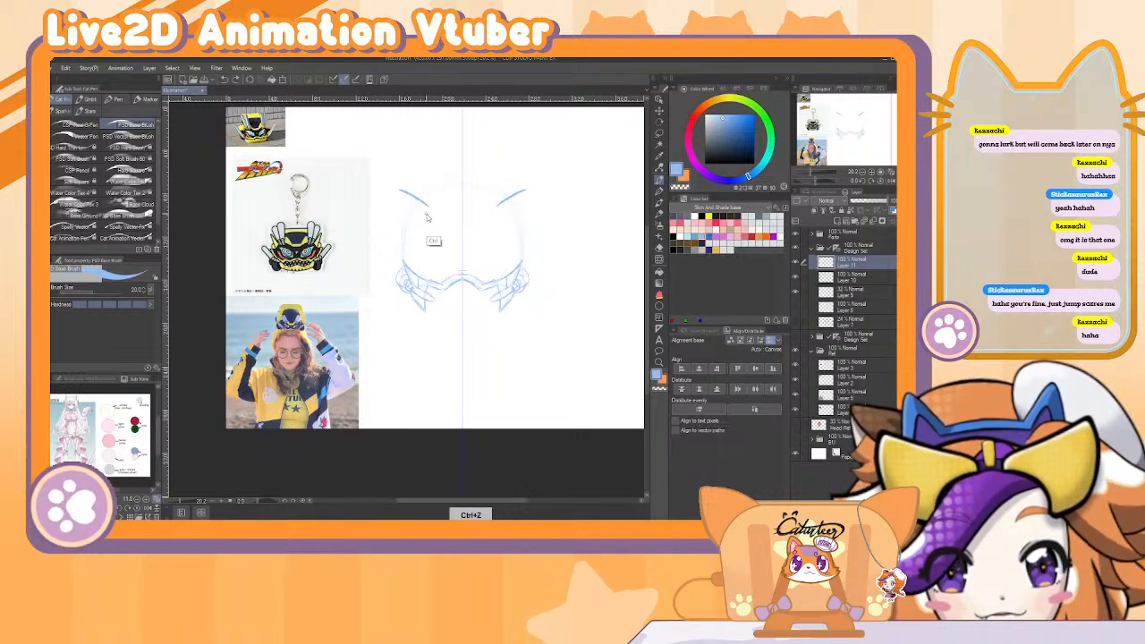
{"action": "key", "text": "ctrl+z"}
{"action": "key", "text": "["}
{"action": "key", "text": "["}
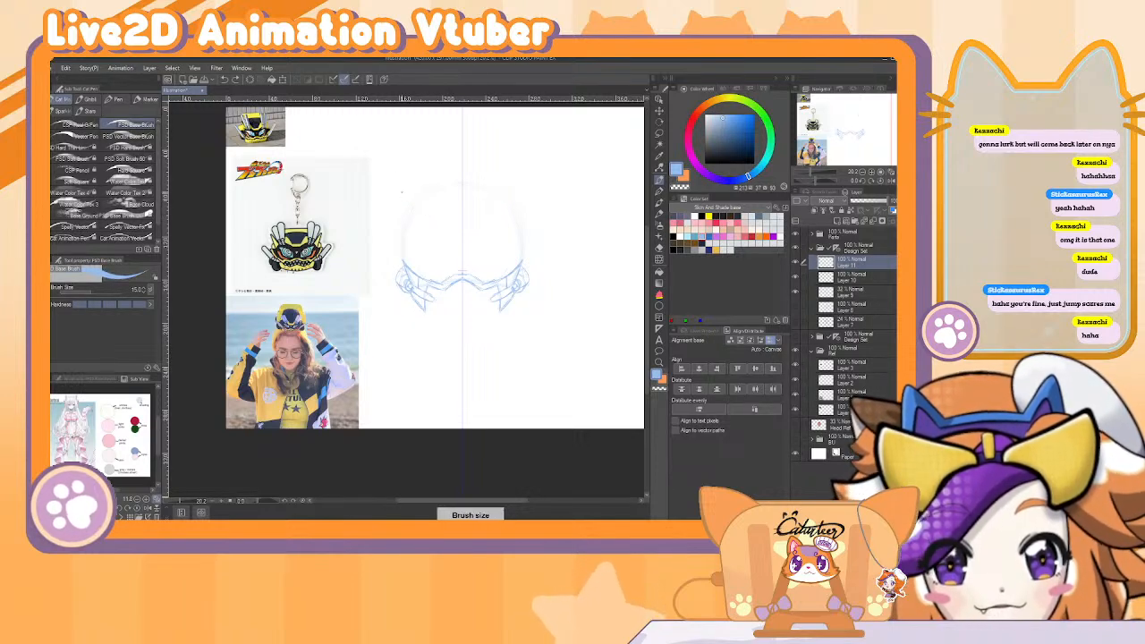
{"action": "left_click_drag", "start_coordinate": [426, 204], "coordinate": [436, 216]}
{"action": "key", "text": "ctrl+z"}
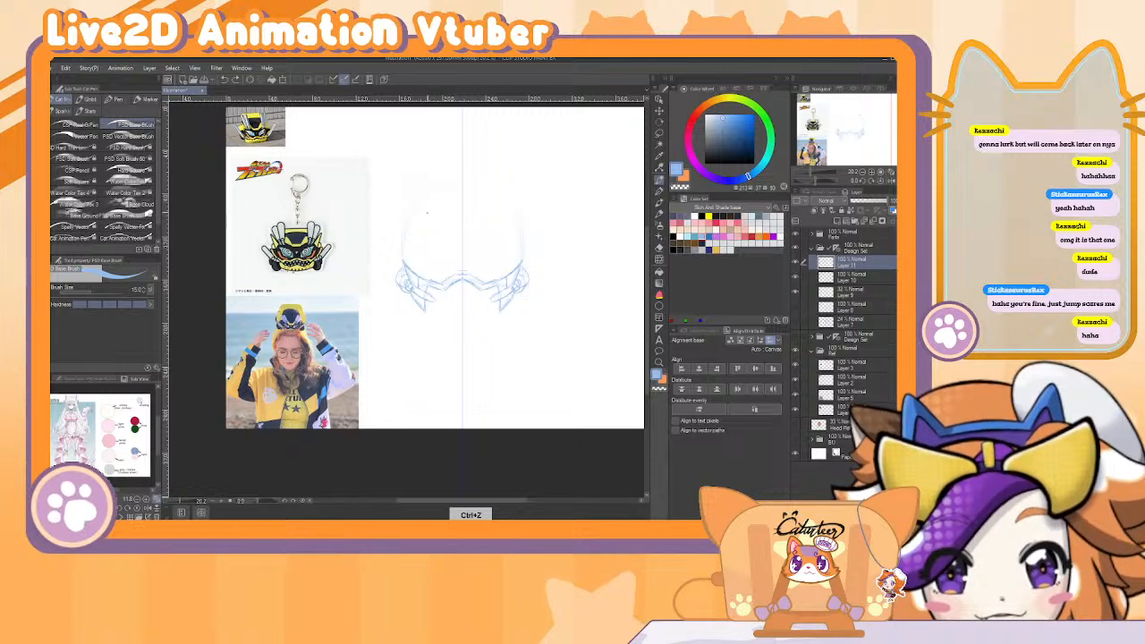
{"action": "key", "text": "]"}
{"action": "left_click_drag", "start_coordinate": [397, 186], "coordinate": [447, 225]}
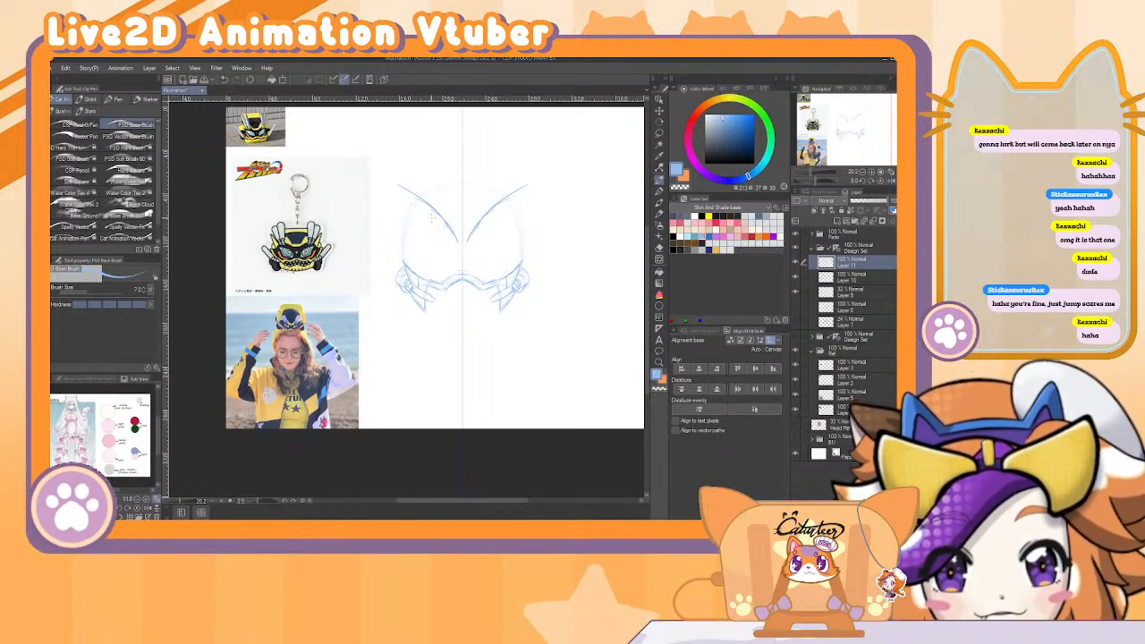
{"action": "key", "text": "ctrl+z"}
{"action": "key", "text": "ctrl+z"}
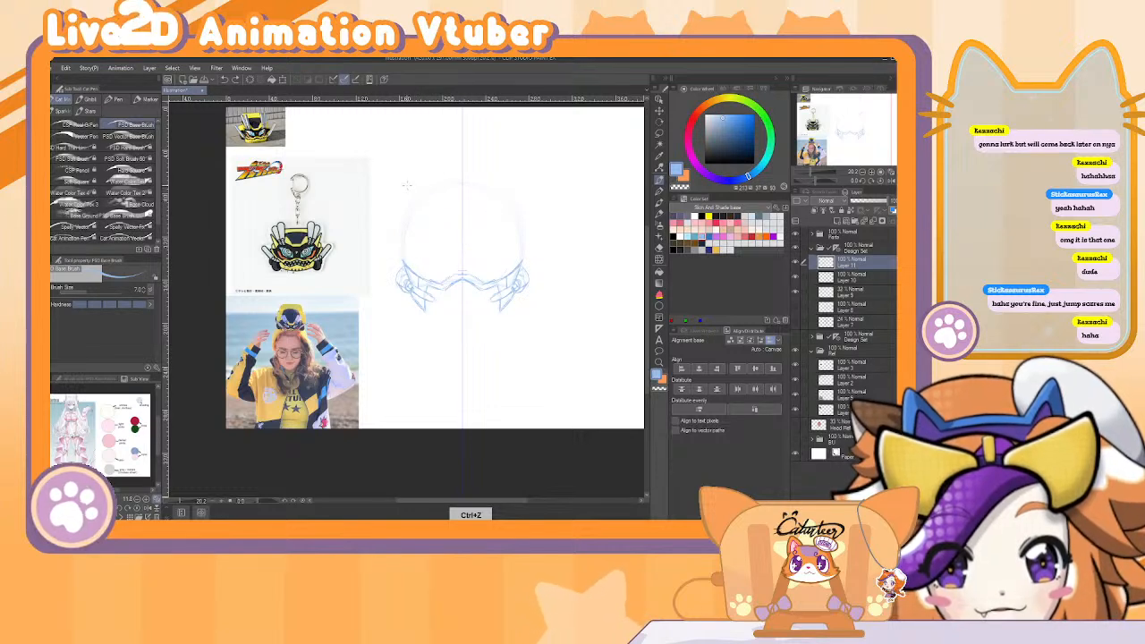
Try mirrored pointed eye shapes joined by a deep V at the centre of the dome, and erase them.
{"action": "mouse_move", "coordinate": [402, 186]}
{"action": "left_mouse_down"}
{"action": "mouse_move", "coordinate": [462, 243]}
{"action": "mouse_move", "coordinate": [461, 260]}
{"action": "left_mouse_up"}
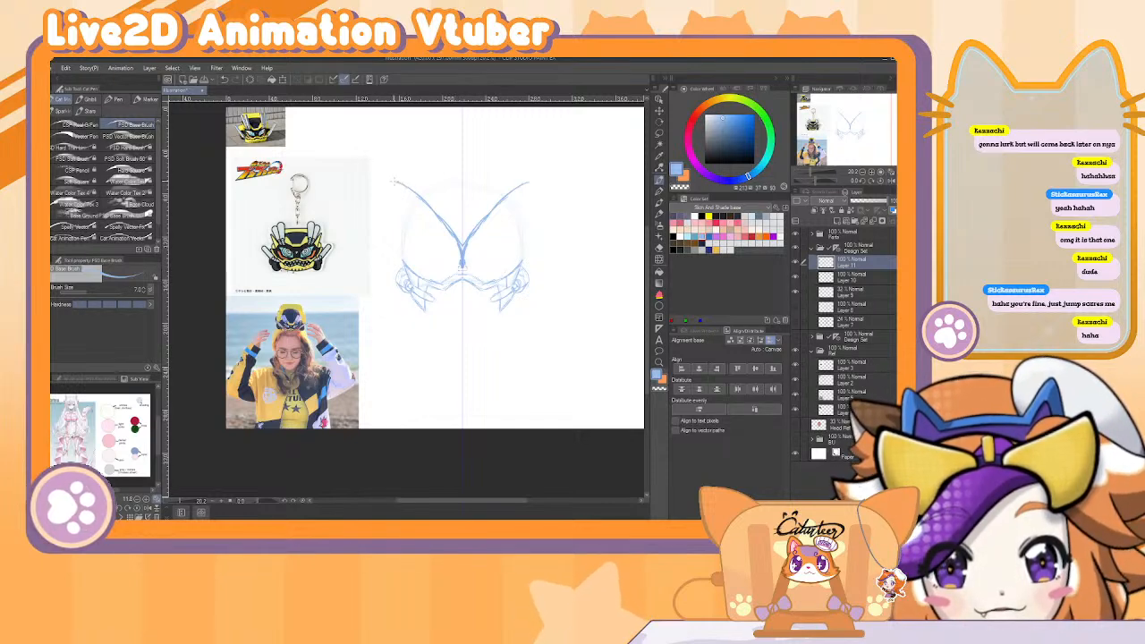
{"action": "left_click_drag", "start_coordinate": [394, 183], "coordinate": [422, 205]}
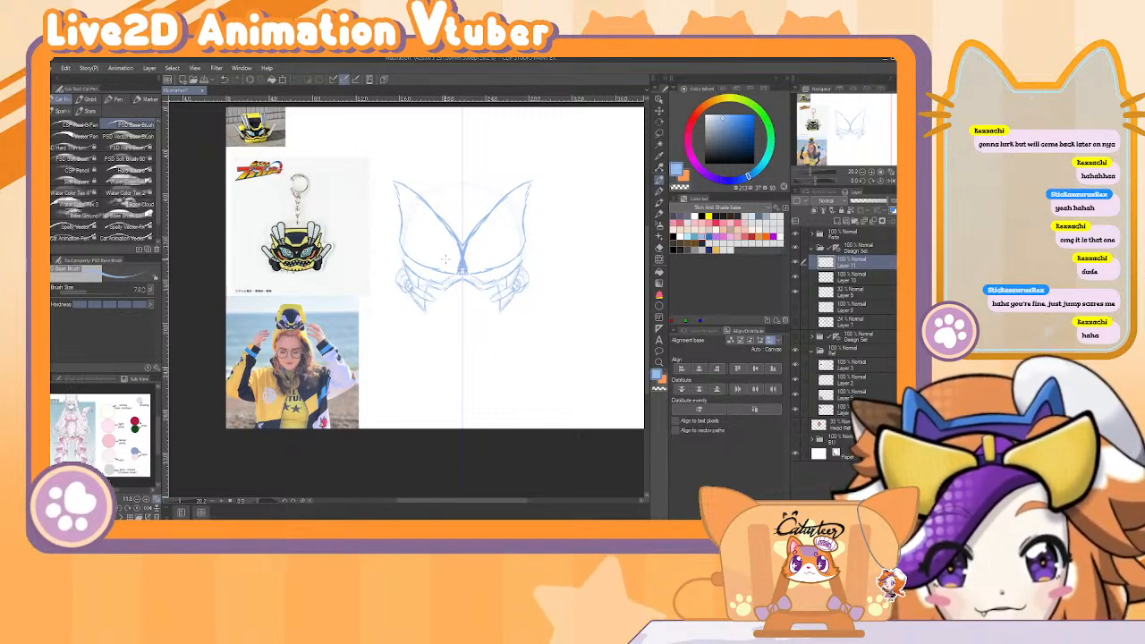
{"action": "key", "text": "e"}
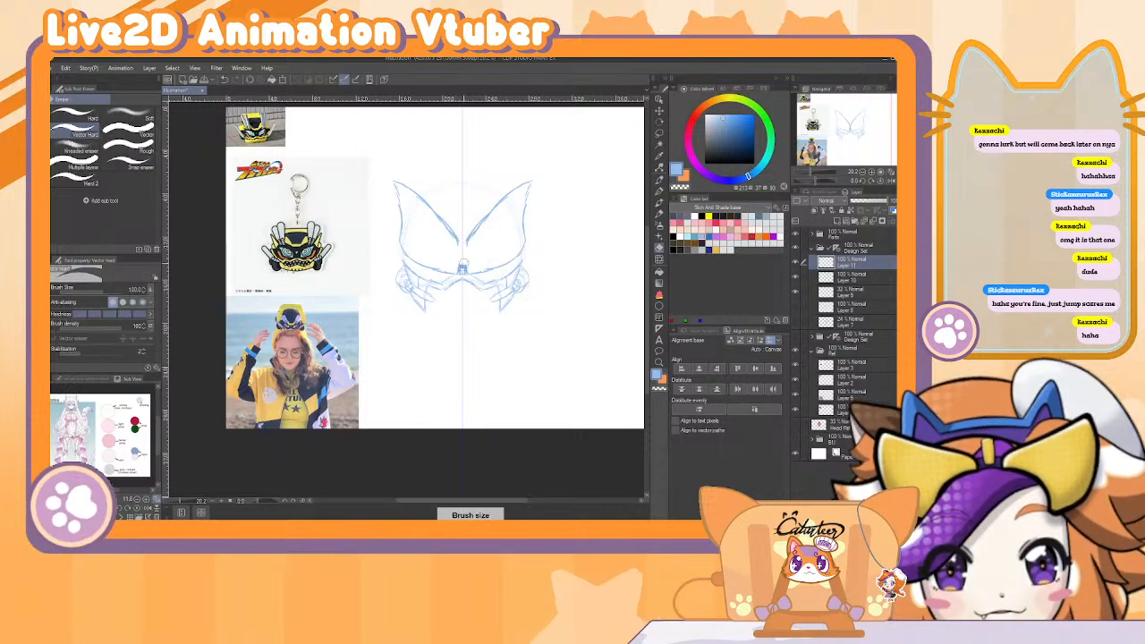
{"action": "mouse_move", "coordinate": [458, 234]}
{"action": "left_mouse_down"}
{"action": "mouse_move", "coordinate": [526, 207]}
{"action": "mouse_move", "coordinate": [400, 215]}
{"action": "mouse_move", "coordinate": [435, 263]}
{"action": "mouse_move", "coordinate": [453, 266]}
{"action": "left_mouse_up"}
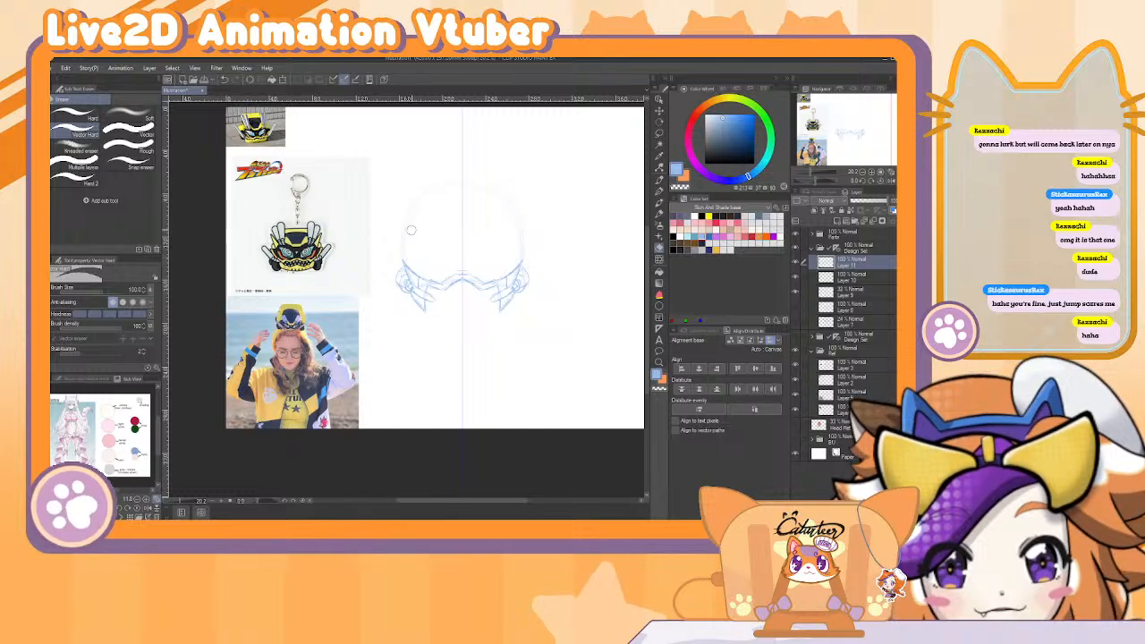
Try mirrored curved lines rising from the ear pieces along the helmet's sides, and undo them.
{"action": "key", "text": "p"}
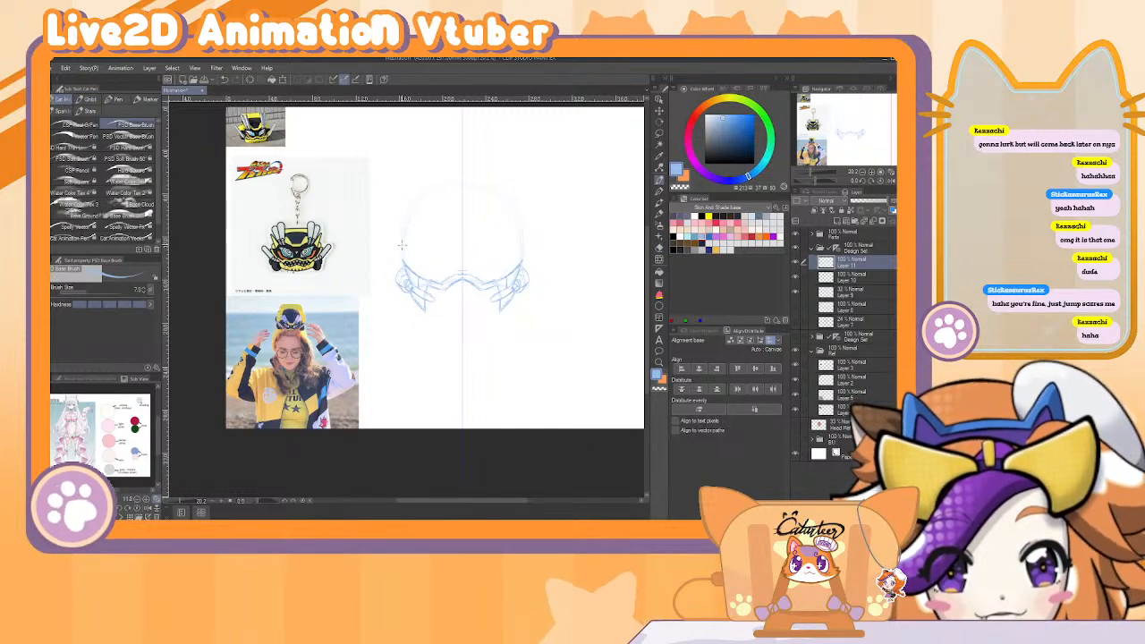
{"action": "left_click_drag", "start_coordinate": [399, 252], "coordinate": [399, 221]}
{"action": "left_click_drag", "start_coordinate": [526, 249], "coordinate": [526, 222]}
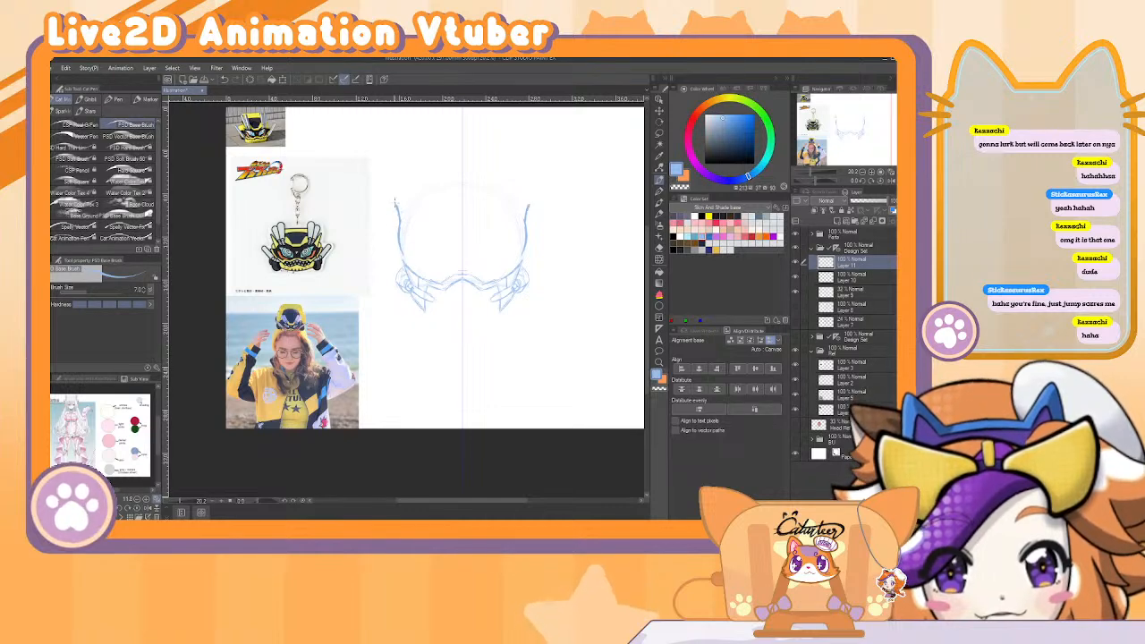
{"action": "key", "text": "ctrl+z"}
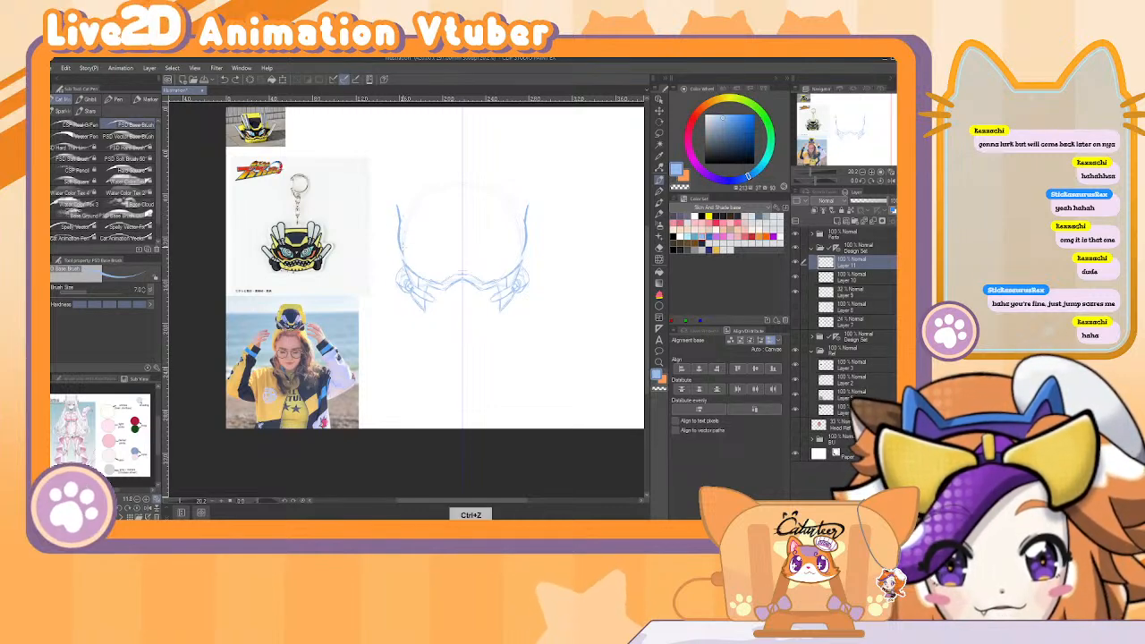
{"action": "key", "text": "ctrl+z"}
{"action": "key", "text": "ctrl+z"}
{"action": "key", "text": "ctrl+z"}
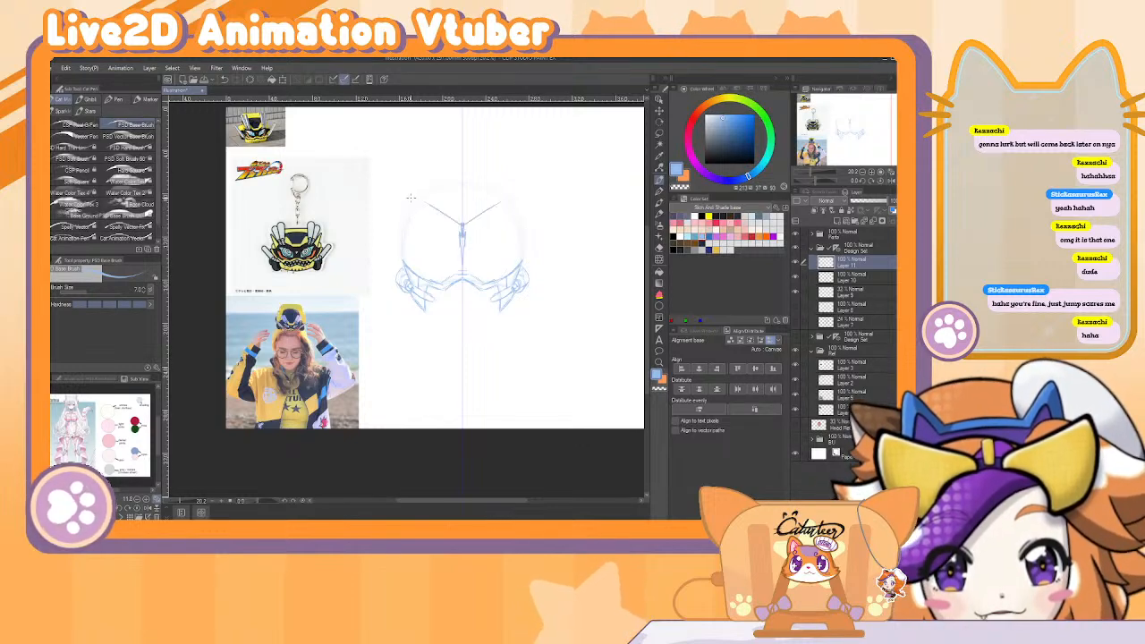
Sketch large mirrored pointed eye shapes flaring outward past the dome from a central vertical ridge, and thicken their outer edges.
{"action": "mouse_move", "coordinate": [427, 203]}
{"action": "left_mouse_down"}
{"action": "mouse_move", "coordinate": [382, 178]}
{"action": "mouse_move", "coordinate": [406, 265]}
{"action": "mouse_move", "coordinate": [461, 295]}
{"action": "mouse_move", "coordinate": [445, 292]}
{"action": "left_mouse_up"}
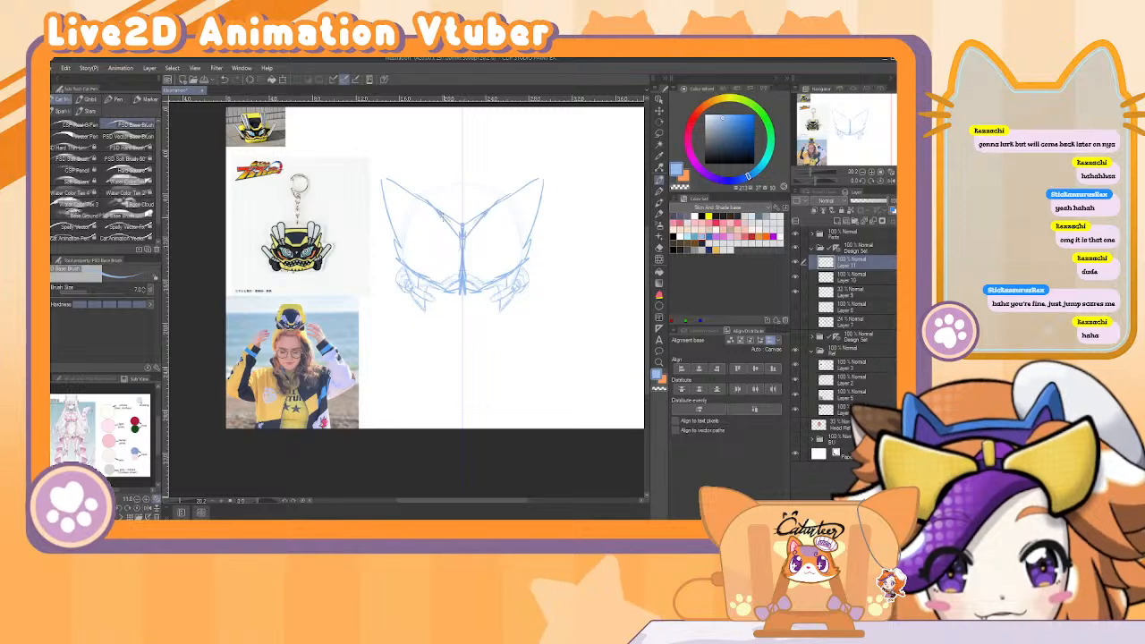
{"action": "left_click_drag", "start_coordinate": [378, 180], "coordinate": [393, 252]}
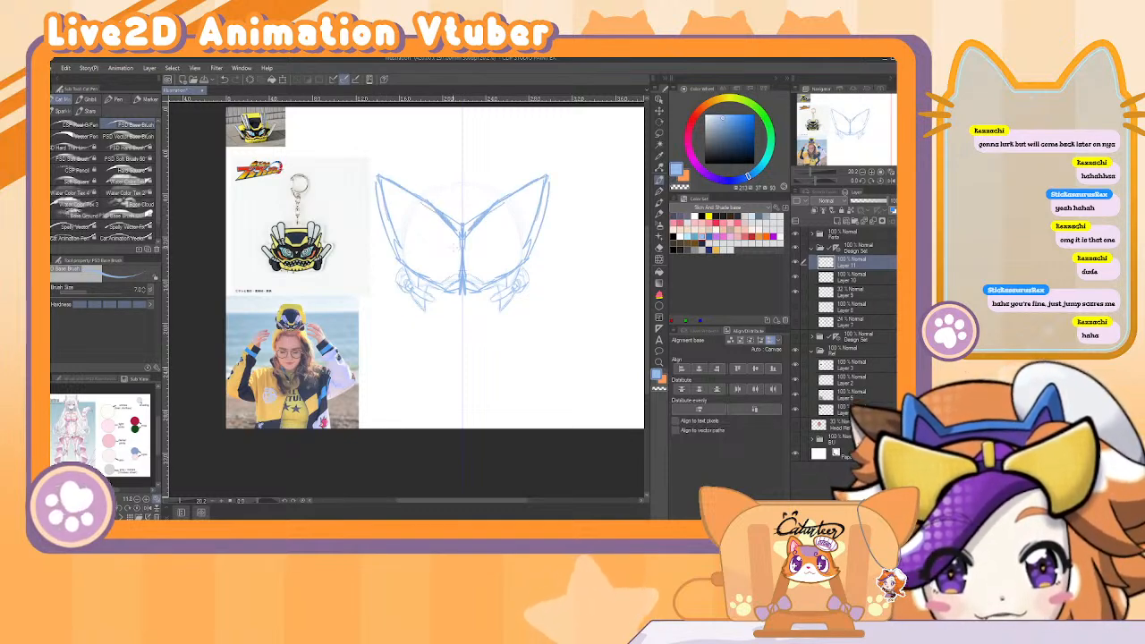
Outline the dome's curved crown and the rounded jaw around the pointed eye shapes, and reinforce the shapes' upper tips.
{"action": "mouse_move", "coordinate": [462, 181]}
{"action": "left_mouse_down"}
{"action": "mouse_move", "coordinate": [498, 191]}
{"action": "mouse_move", "coordinate": [425, 192]}
{"action": "left_mouse_up"}
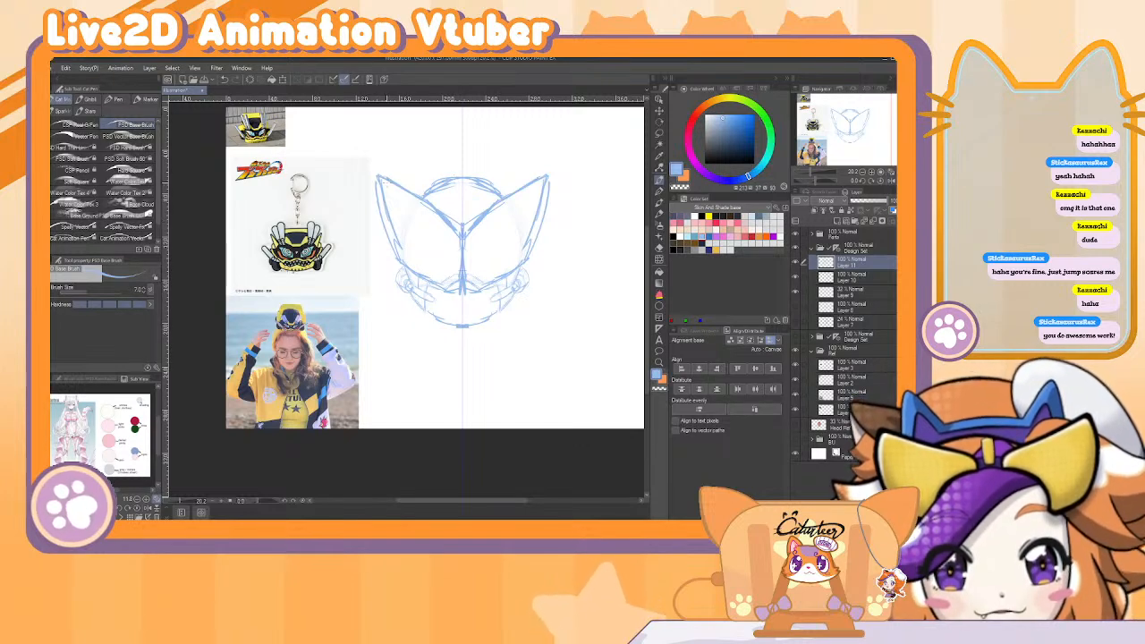
{"action": "left_click_drag", "start_coordinate": [372, 175], "coordinate": [421, 204]}
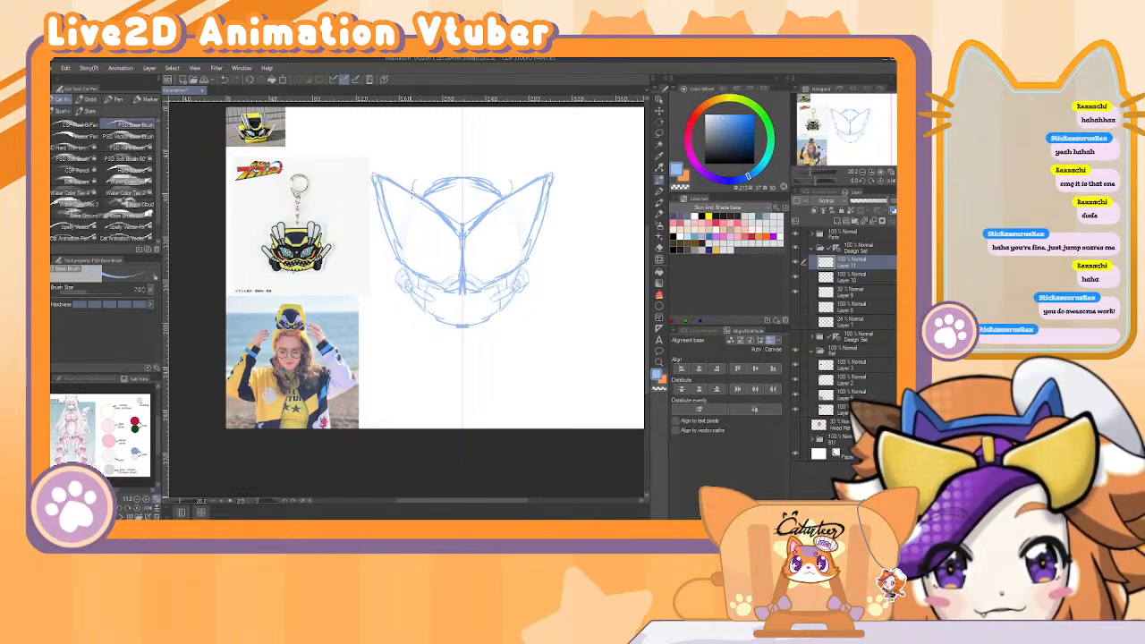
{"action": "left_click_drag", "start_coordinate": [413, 186], "coordinate": [429, 185]}
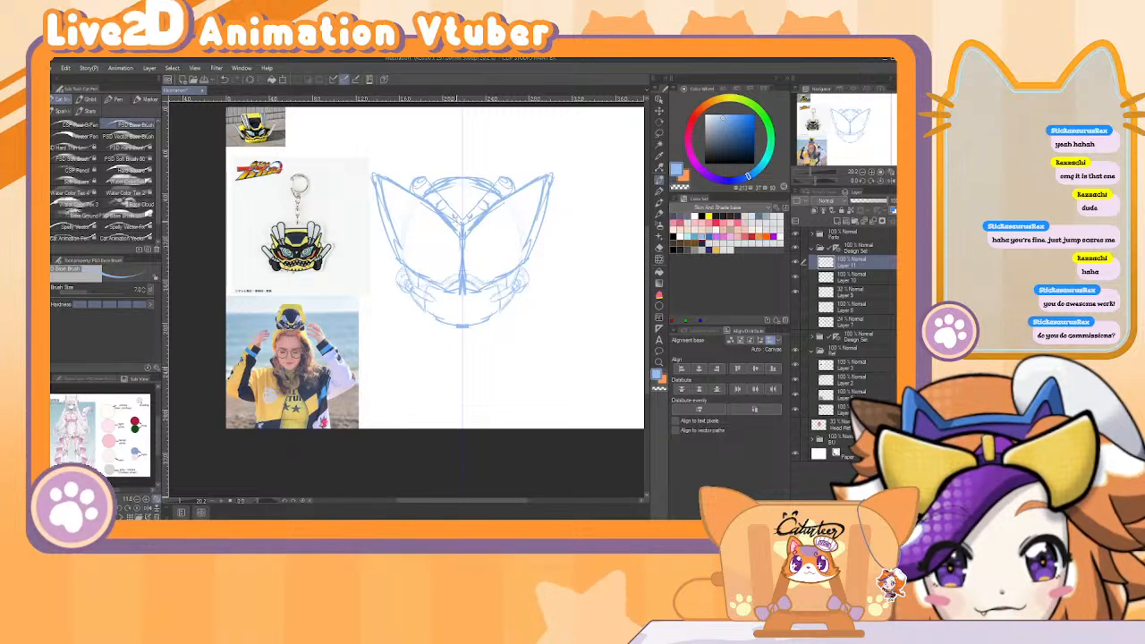
{"action": "key", "text": "ctrl+z"}
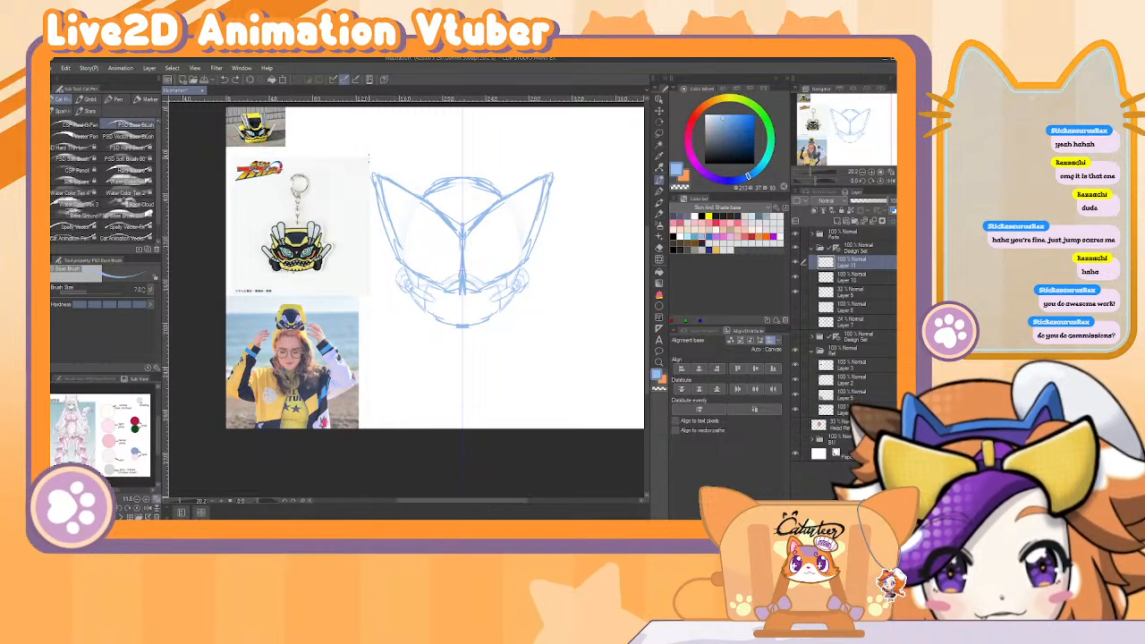
Add mirrored antenna-like bars with rounded ends along the pointed eyes' upper edges, and small rounded bumps on both sides of the dome's crown.
{"action": "left_click_drag", "start_coordinate": [369, 168], "coordinate": [415, 189]}
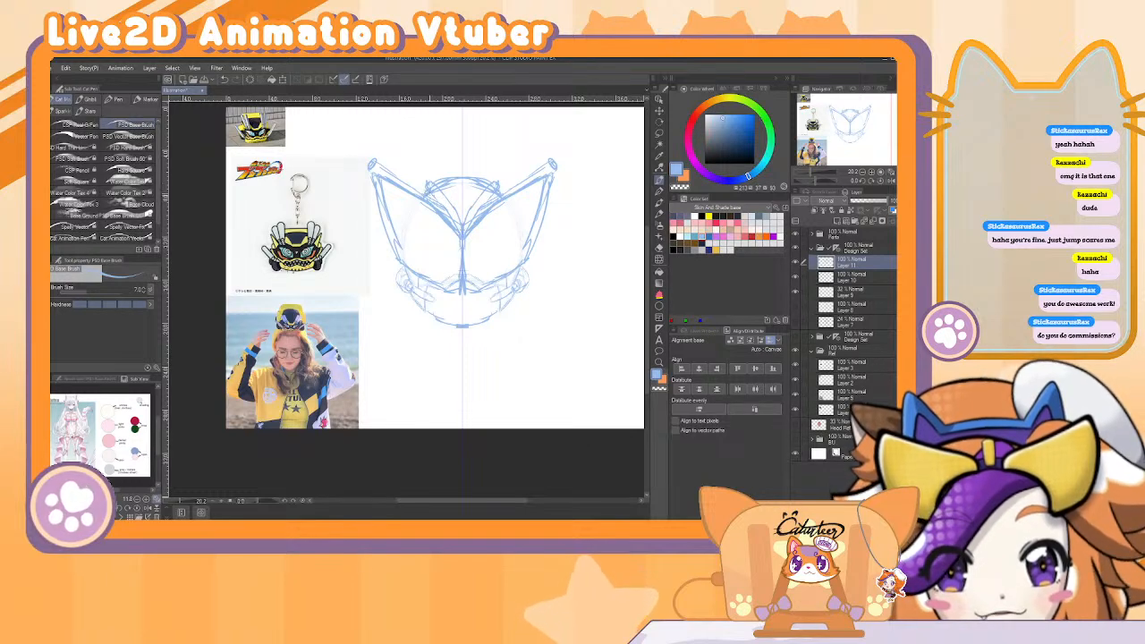
{"action": "mouse_move", "coordinate": [420, 195]}
{"action": "left_mouse_down"}
{"action": "mouse_move", "coordinate": [417, 173]}
{"action": "mouse_move", "coordinate": [440, 172]}
{"action": "left_mouse_up"}
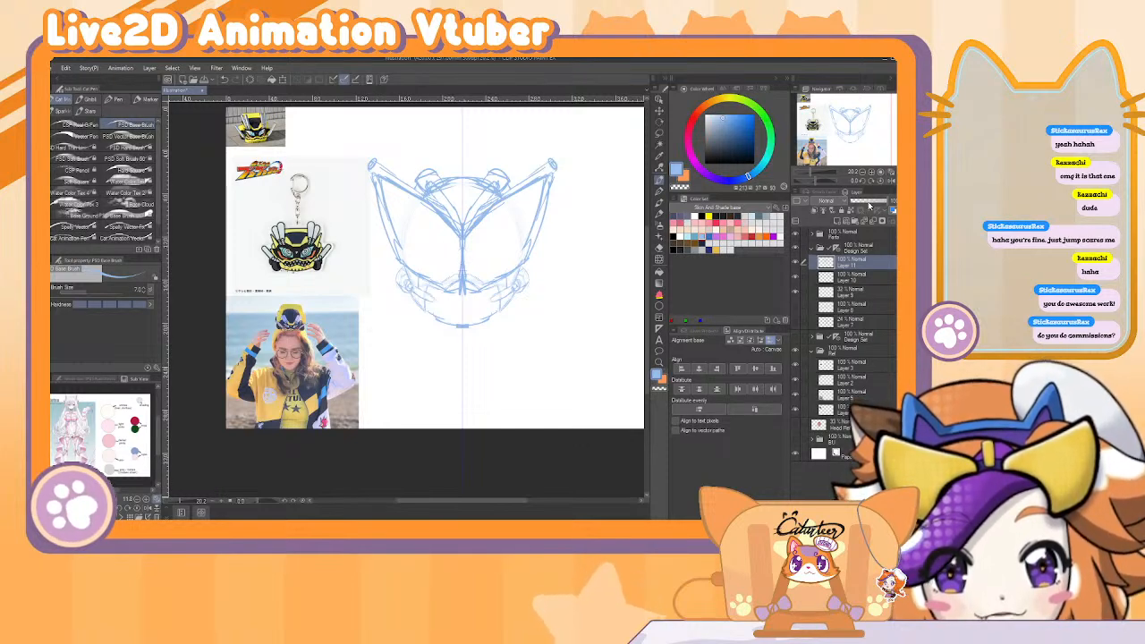
Fade the rough helmet sketch layer to 34% opacity and redraw the mirrored pointed eye outlines with cleaner lines on a new layer above it.
{"action": "left_click_drag", "start_coordinate": [870, 205], "coordinate": [864, 206]}
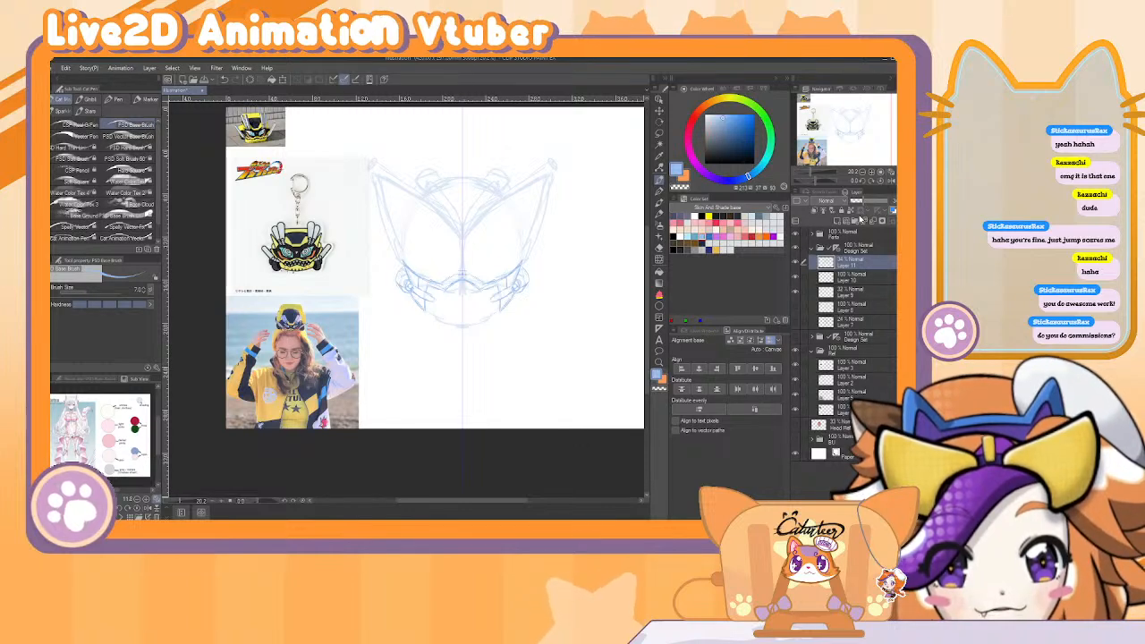
{"action": "left_click", "coordinate": [837, 221]}
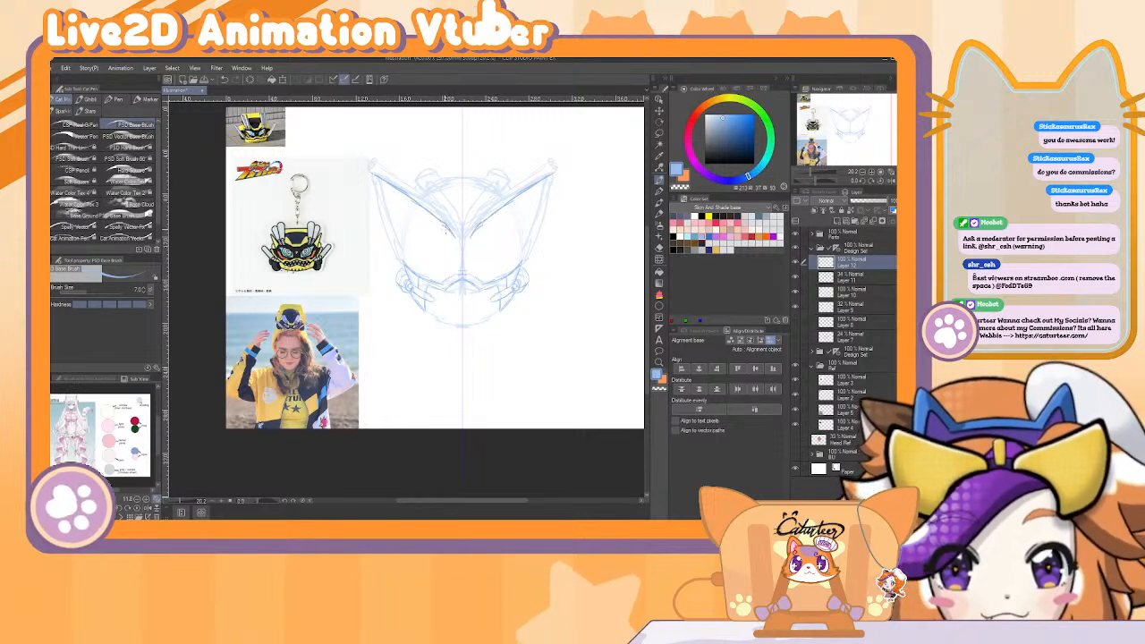
{"action": "left_click_drag", "start_coordinate": [445, 226], "coordinate": [460, 273]}
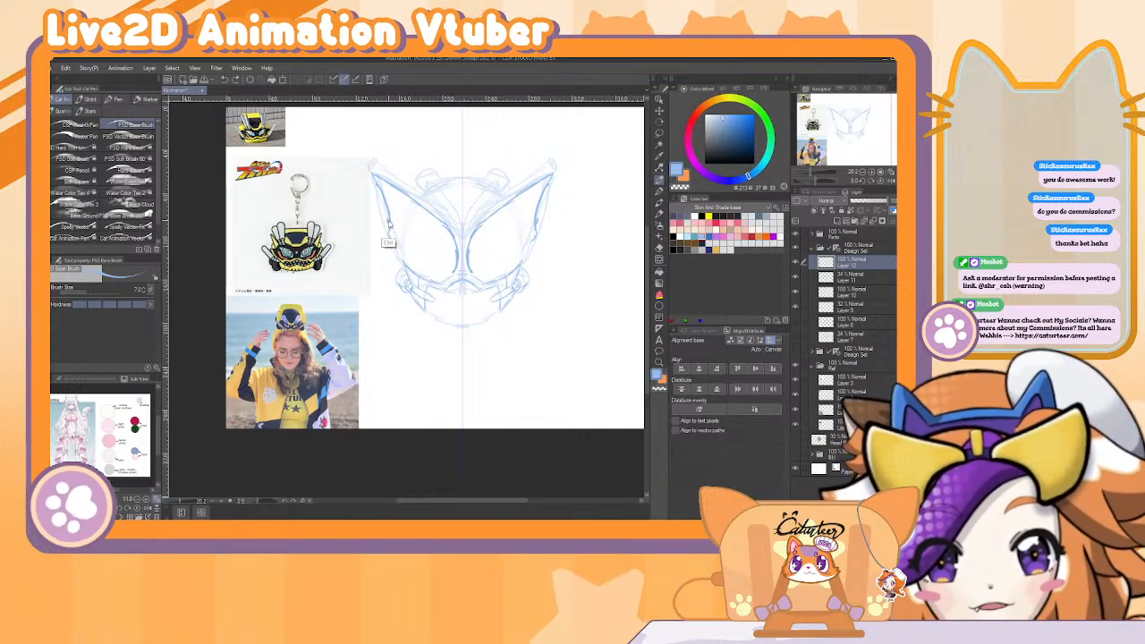
{"action": "key", "text": "e"}
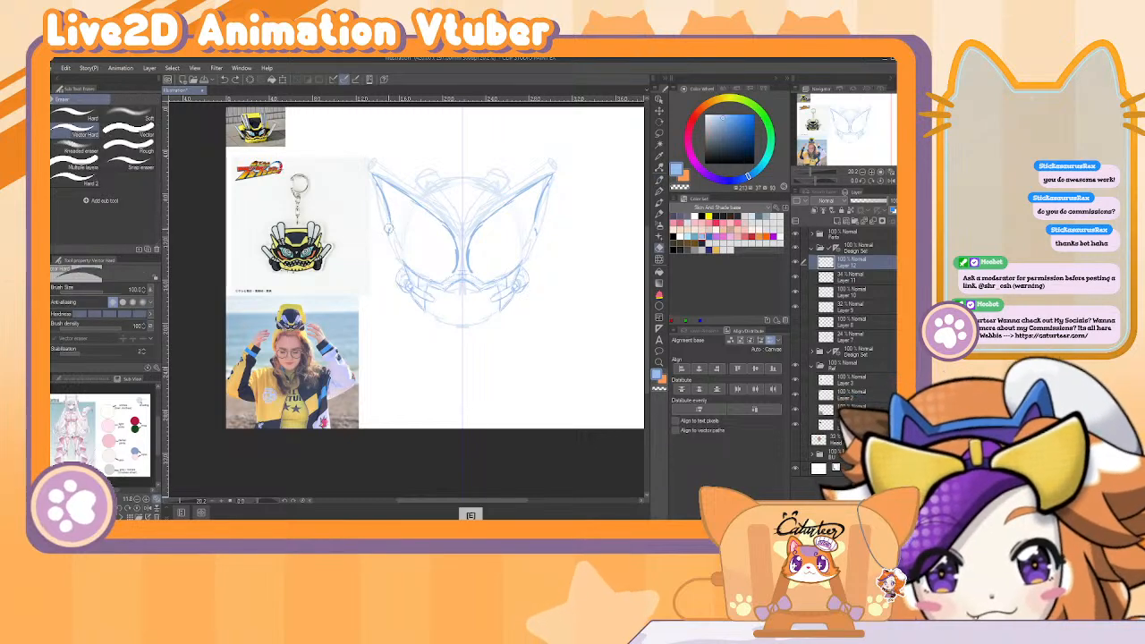
{"action": "key", "text": "b"}
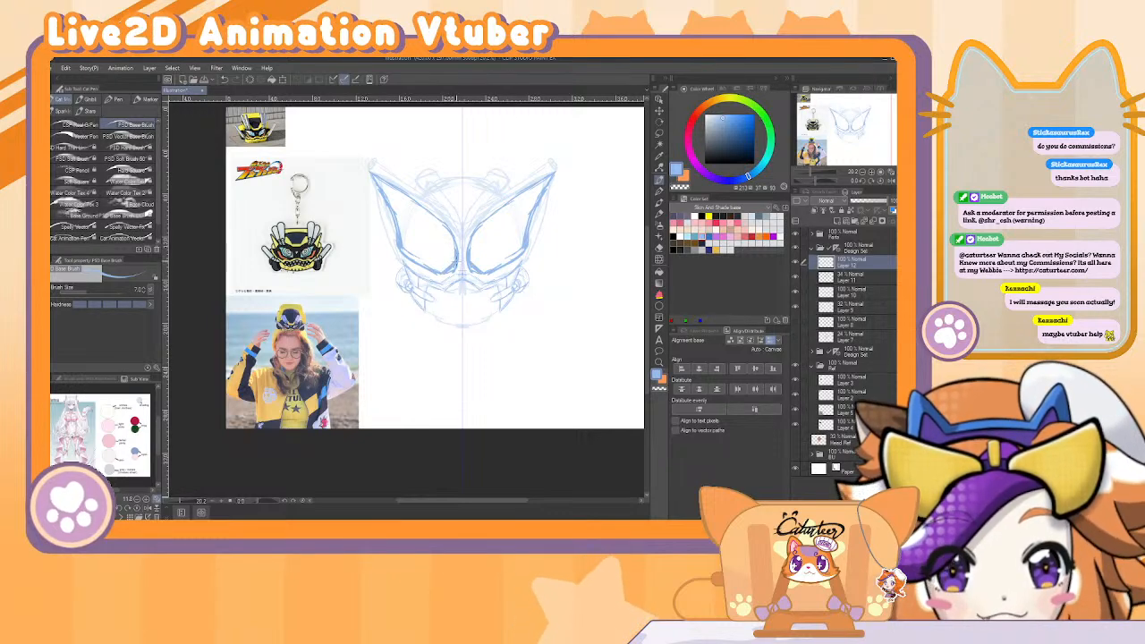
{"action": "key", "text": "e"}
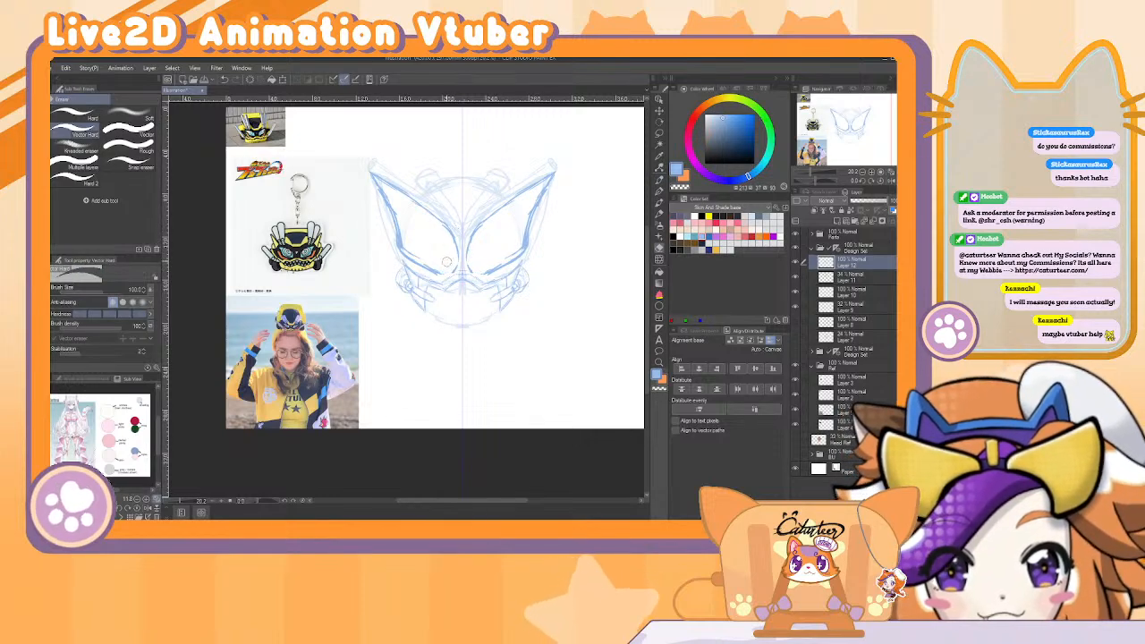
{"action": "key", "text": "p"}
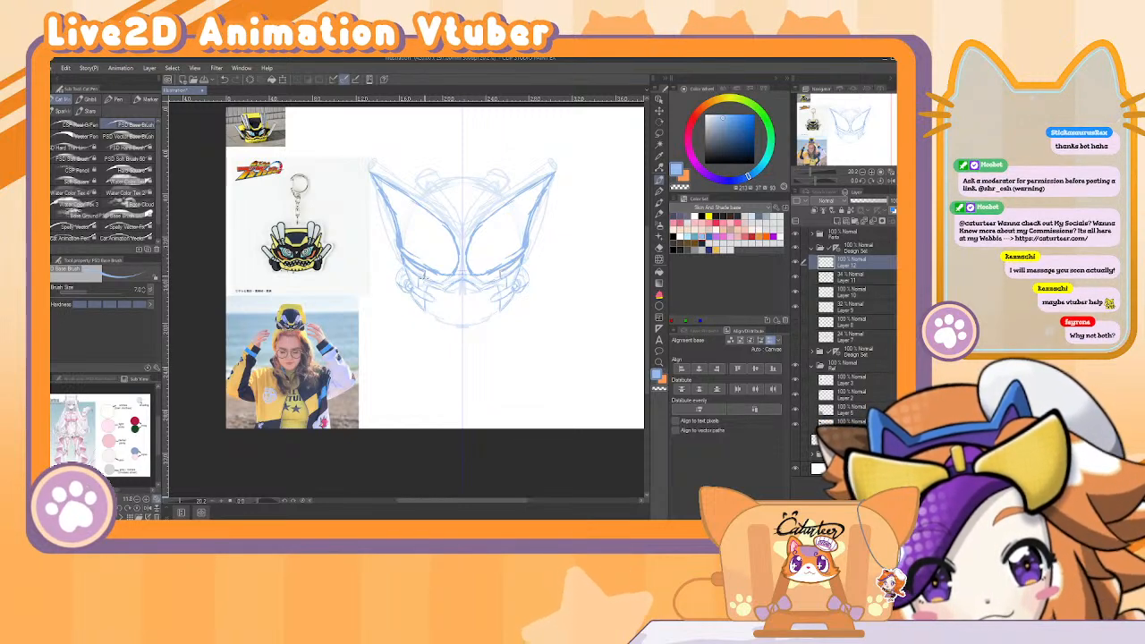
{"action": "key", "text": "ctrl+z"}
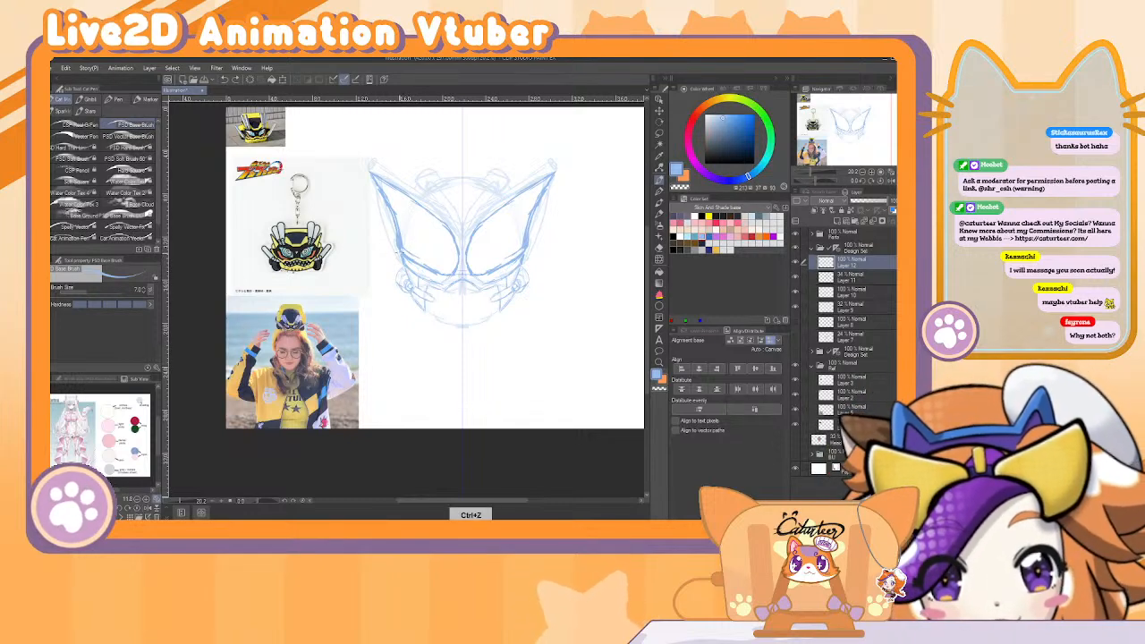
Undo the last stroke on the helmet's eye outline.
{"action": "key", "text": "ctrl+z"}
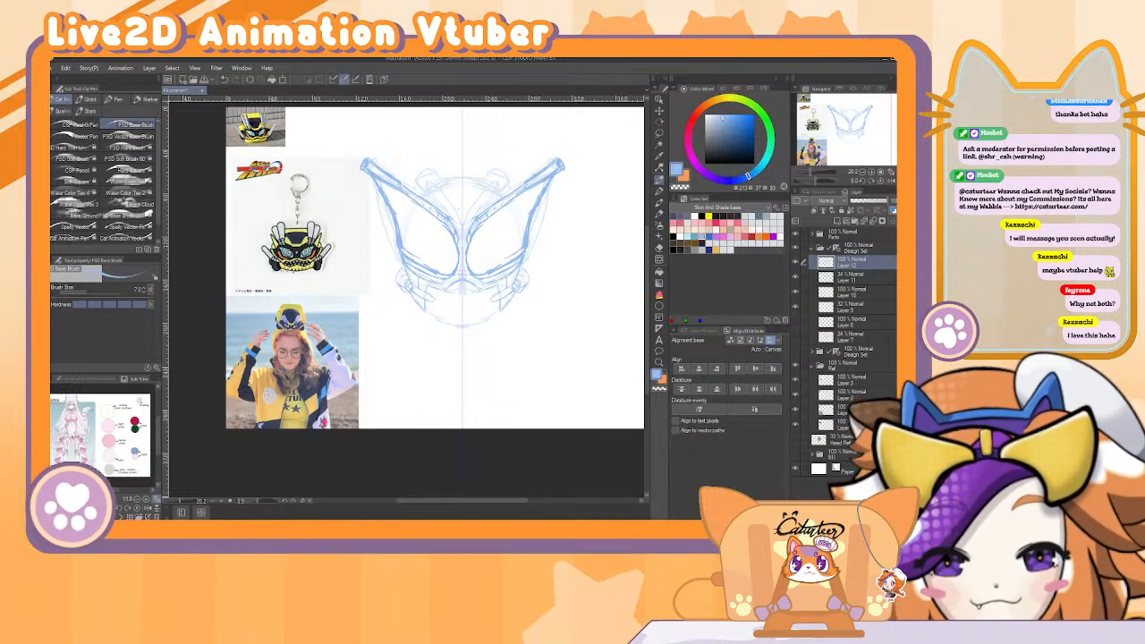
Switch to the web browser and search the web for "hashiliens key" in a new tab.
{"action": "key", "text": "alt+Tab"}
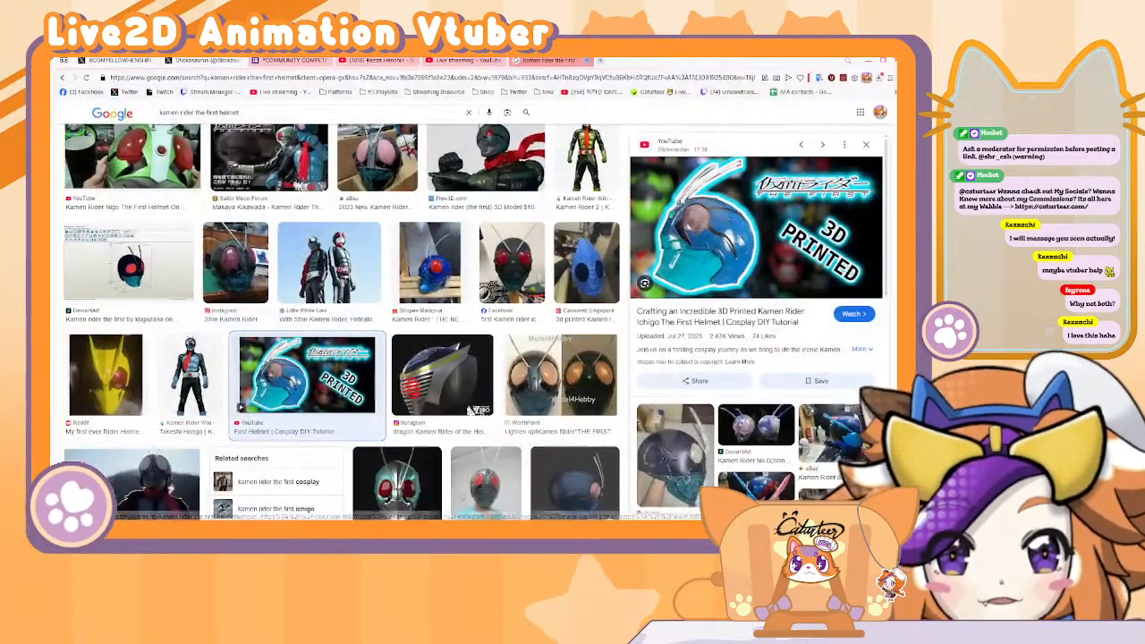
{"action": "left_click", "coordinate": [600, 59]}
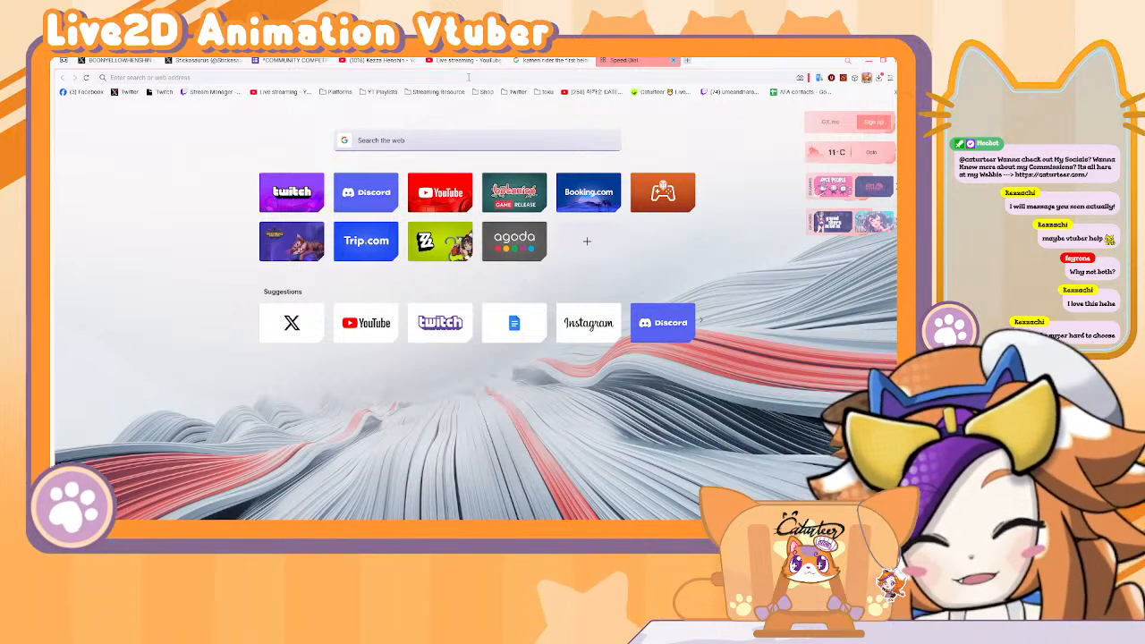
{"action": "left_click", "coordinate": [467, 77]}
{"action": "type", "text": "hashil"}
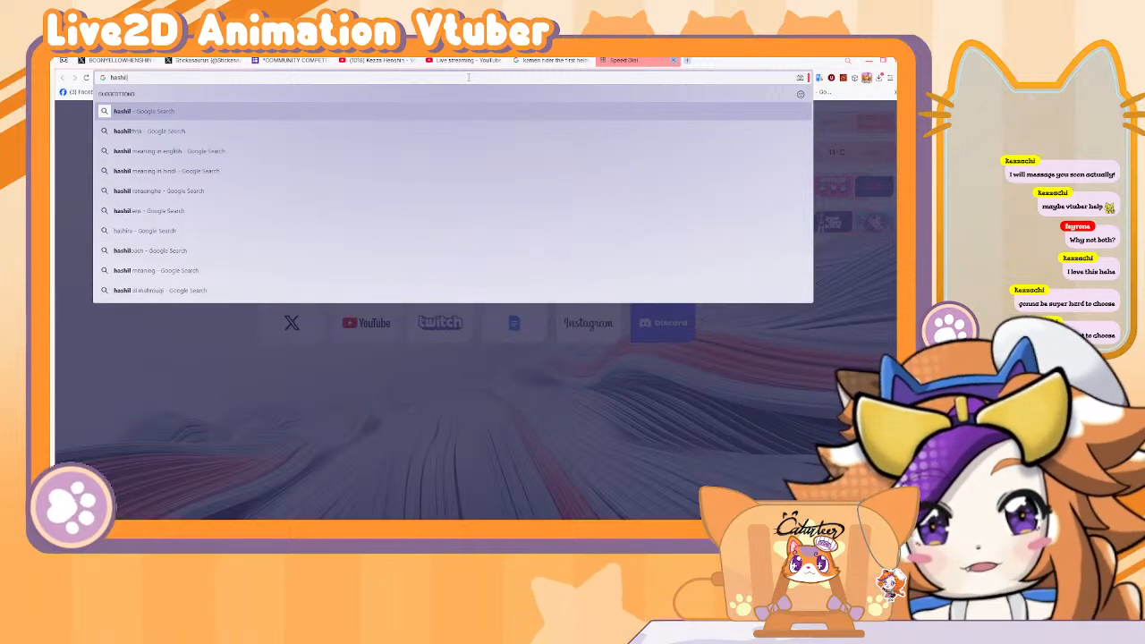
{"action": "type", "text": "o"}
{"action": "key", "text": "BackSpace"}
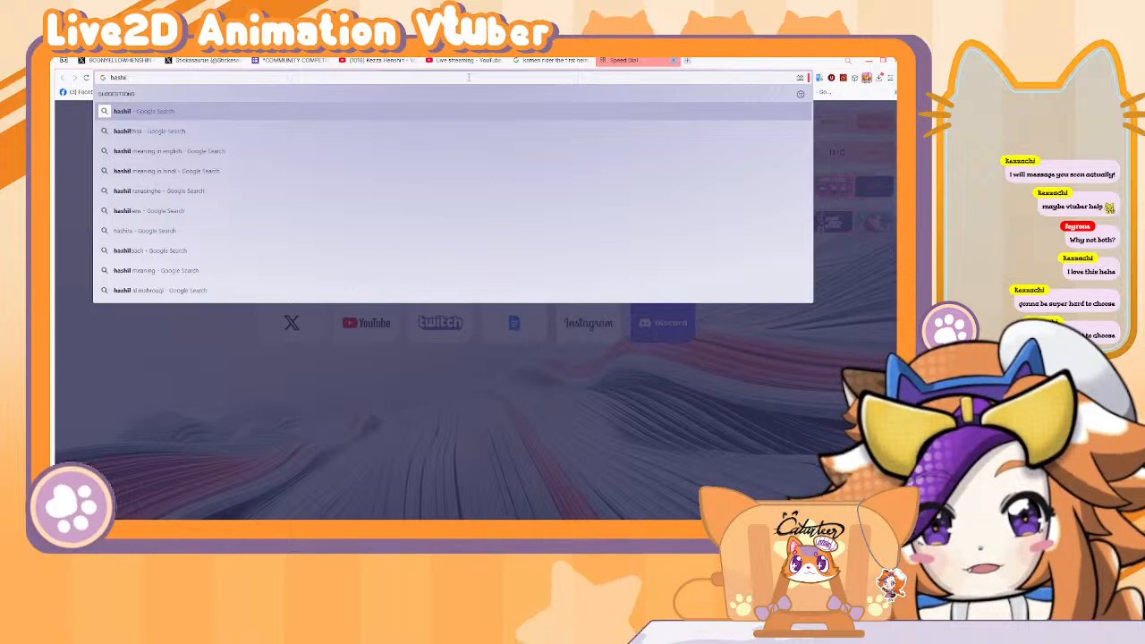
{"action": "key", "text": "Down"}
{"action": "key", "text": "Down"}
{"action": "key", "text": "Down"}
{"action": "key", "text": "Down"}
{"action": "key", "text": "Down"}
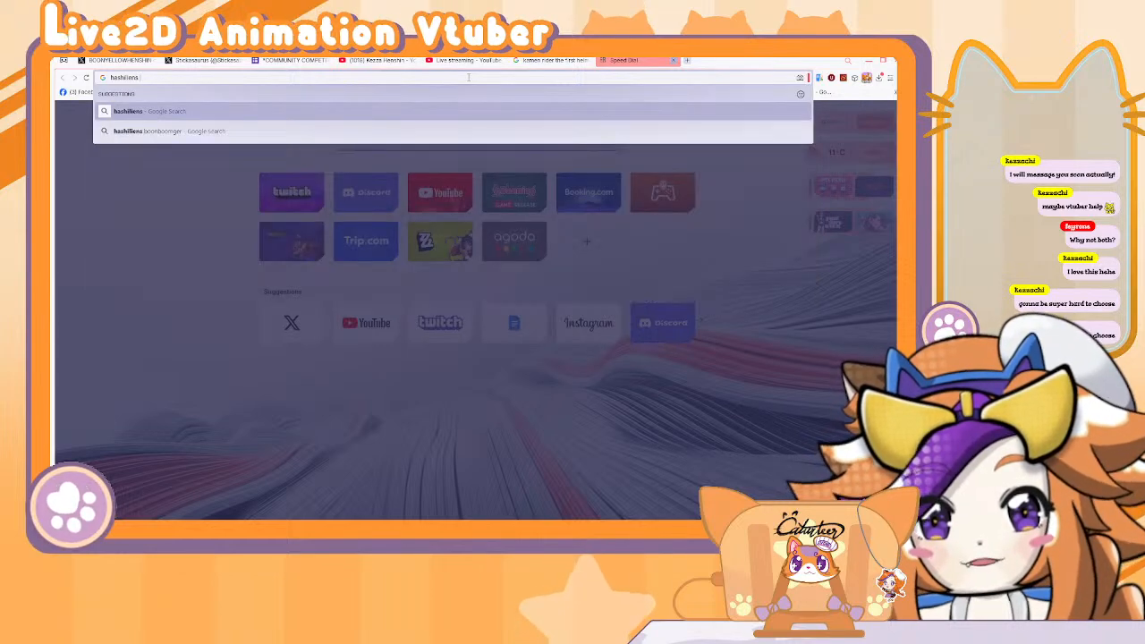
{"action": "type", "text": "key"}
{"action": "key", "text": "Return"}
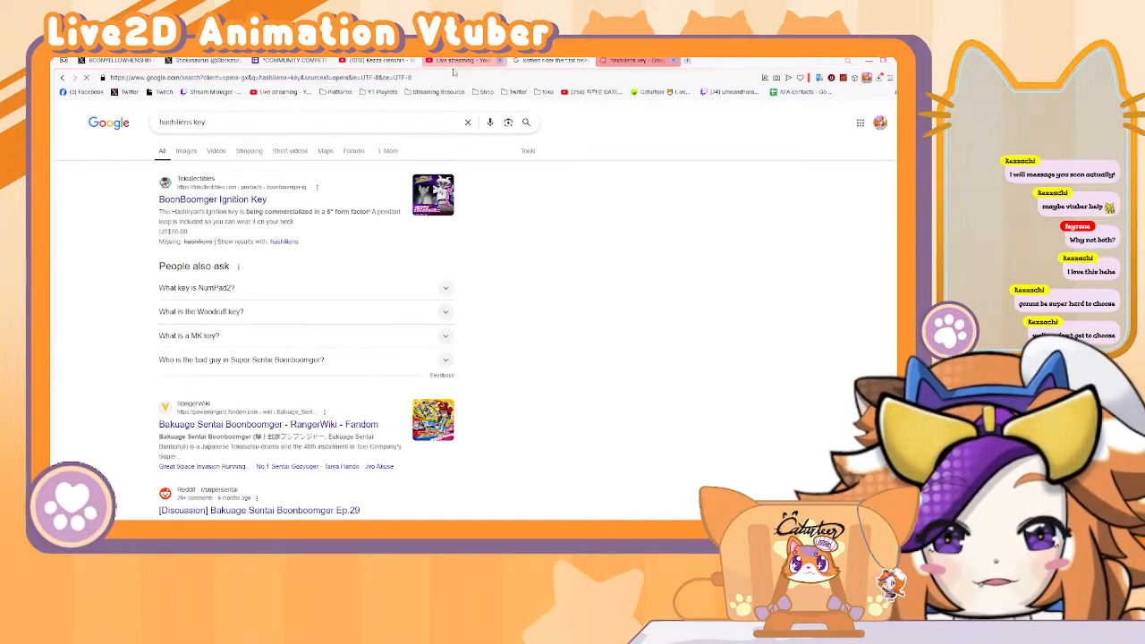
Check the image results, then open the BoonBoomger Ignition Key product page and show the photo of the key worn as a pendant.
{"action": "left_click", "coordinate": [188, 152]}
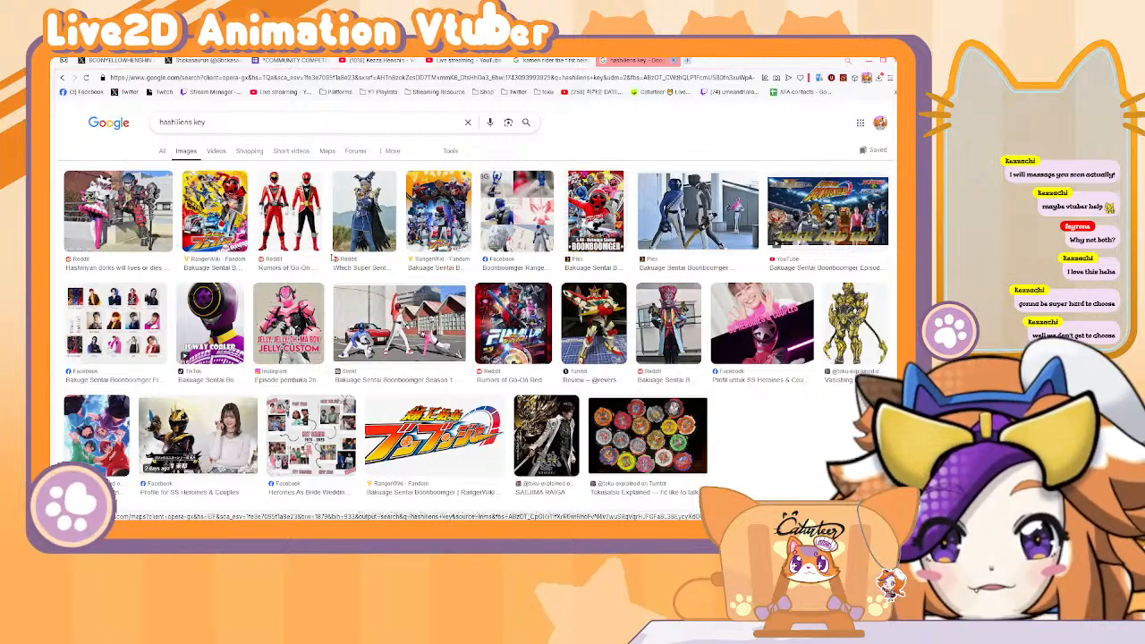
{"action": "scroll", "coordinate": [333, 268], "scroll_direction": "down", "scroll_amount": 1}
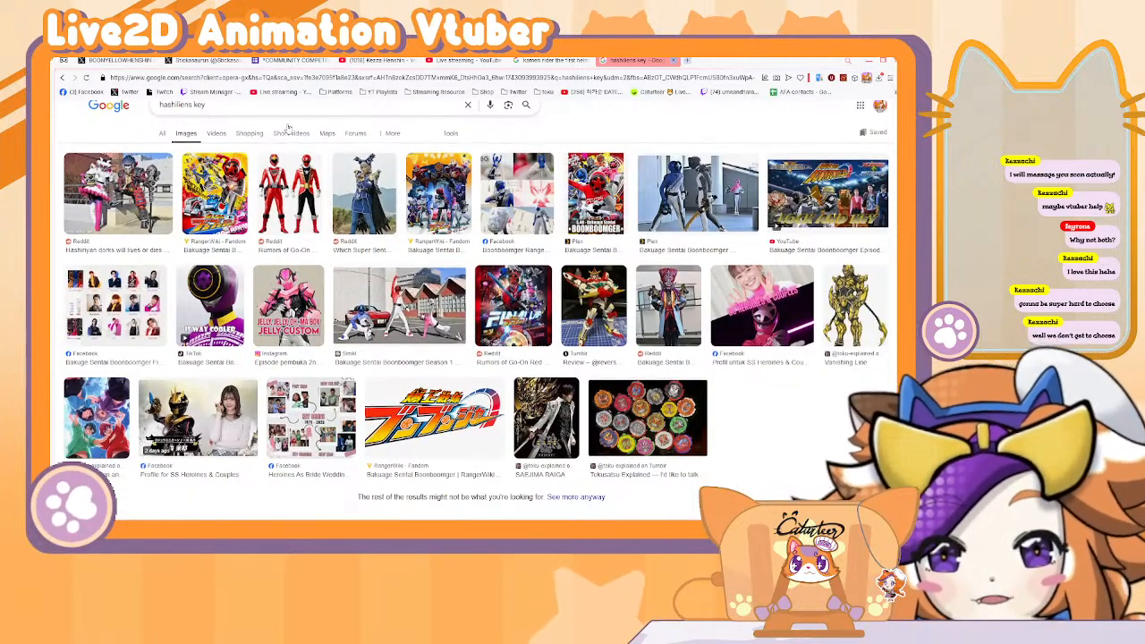
{"action": "left_click", "coordinate": [162, 136]}
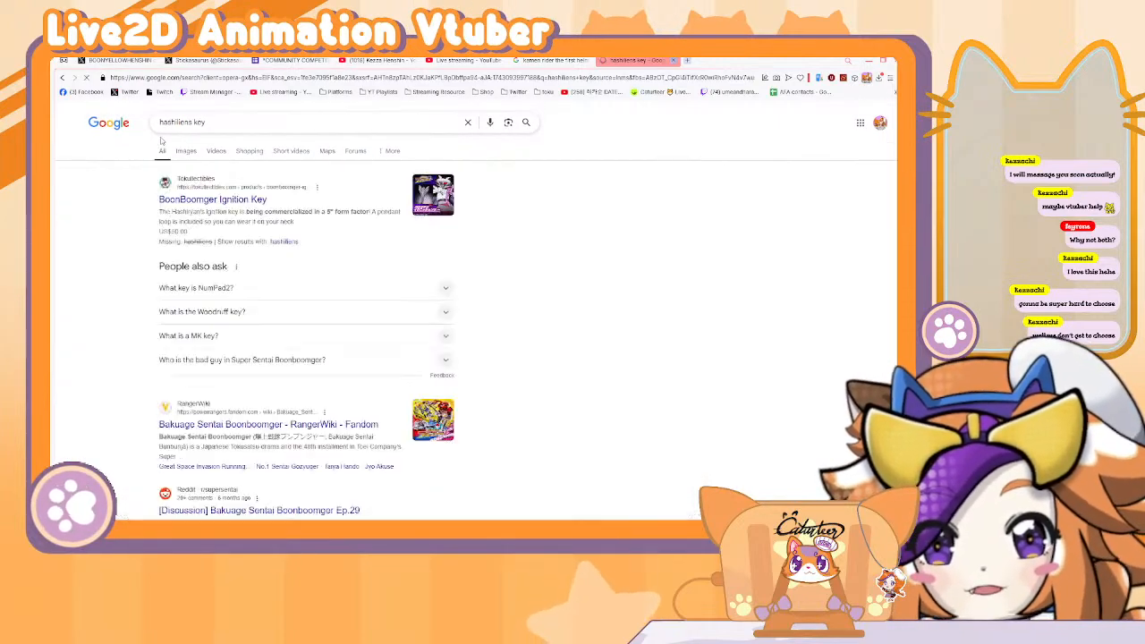
{"action": "left_click", "coordinate": [240, 200]}
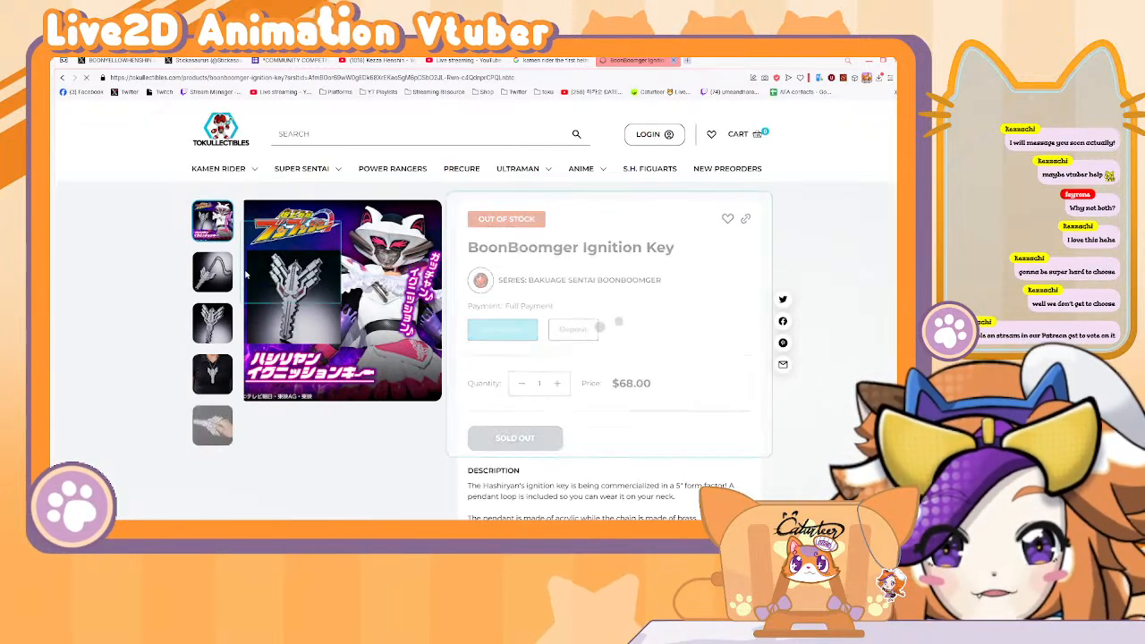
{"action": "left_click", "coordinate": [223, 323]}
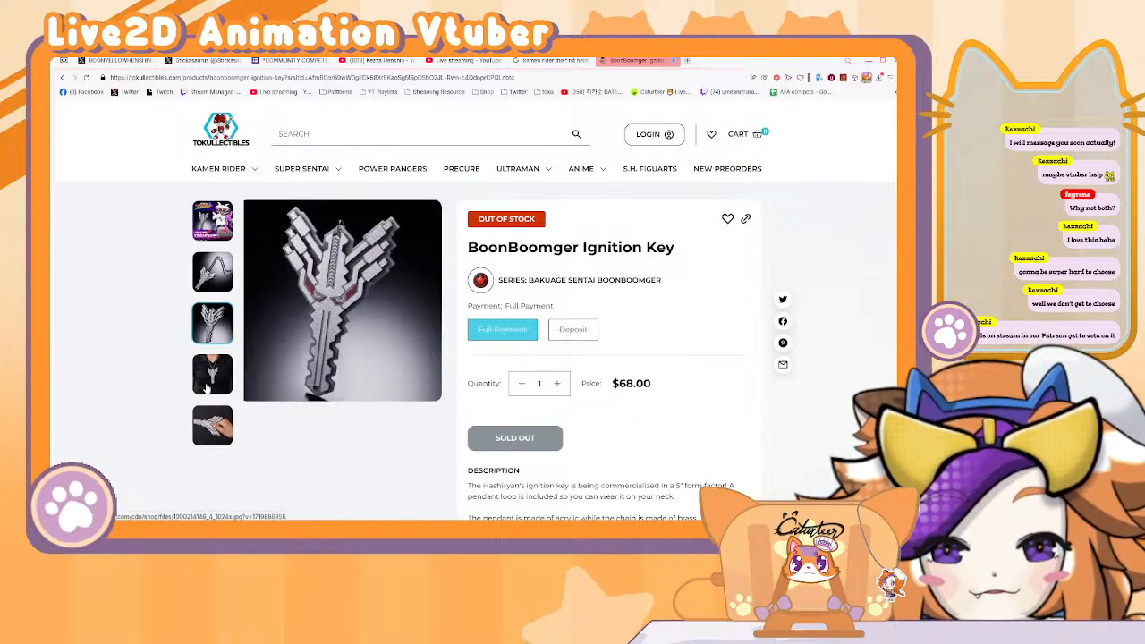
{"action": "left_click", "coordinate": [211, 383]}
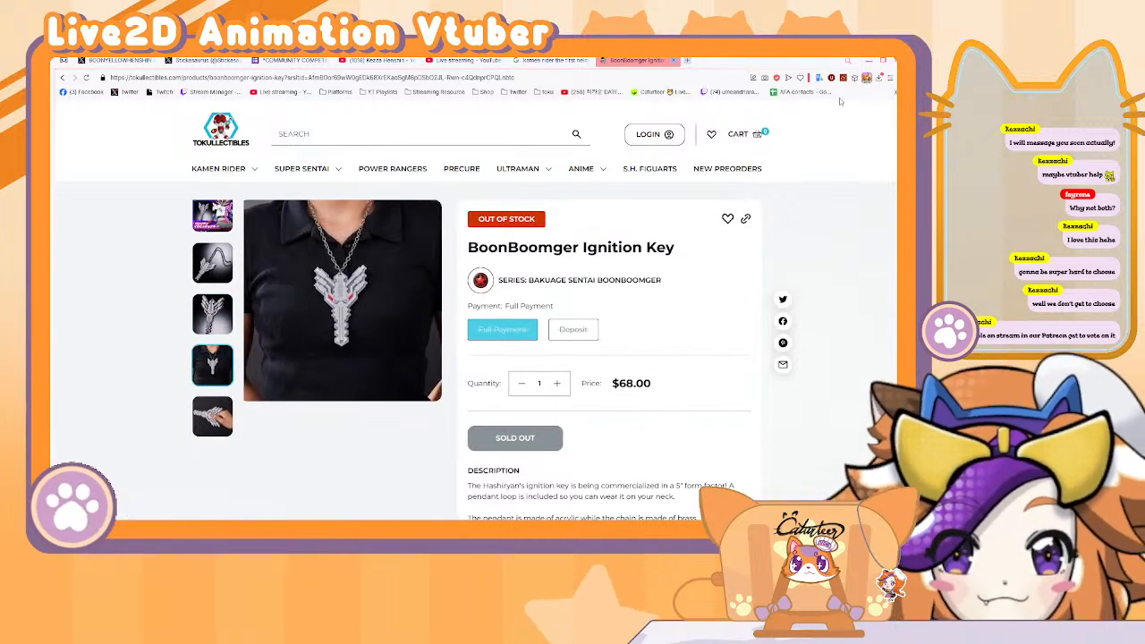
{"action": "mouse_move", "coordinate": [340, 268]}
{"action": "key", "text": "super+shift+s"}
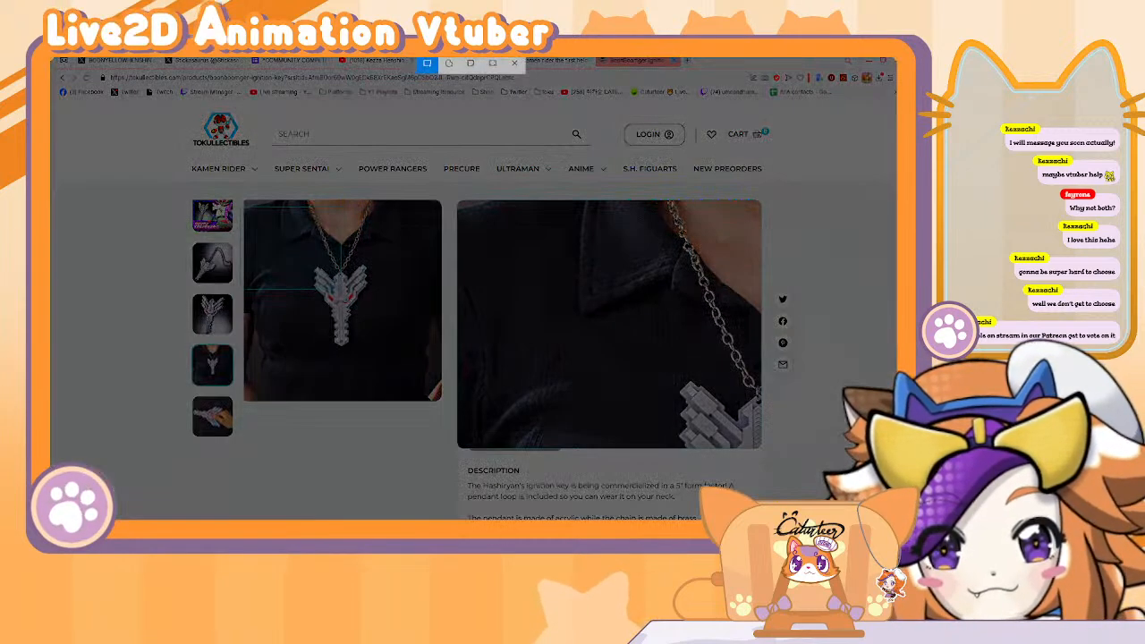
{"action": "key", "text": "Escape"}
{"action": "key", "text": "super+shift+s"}
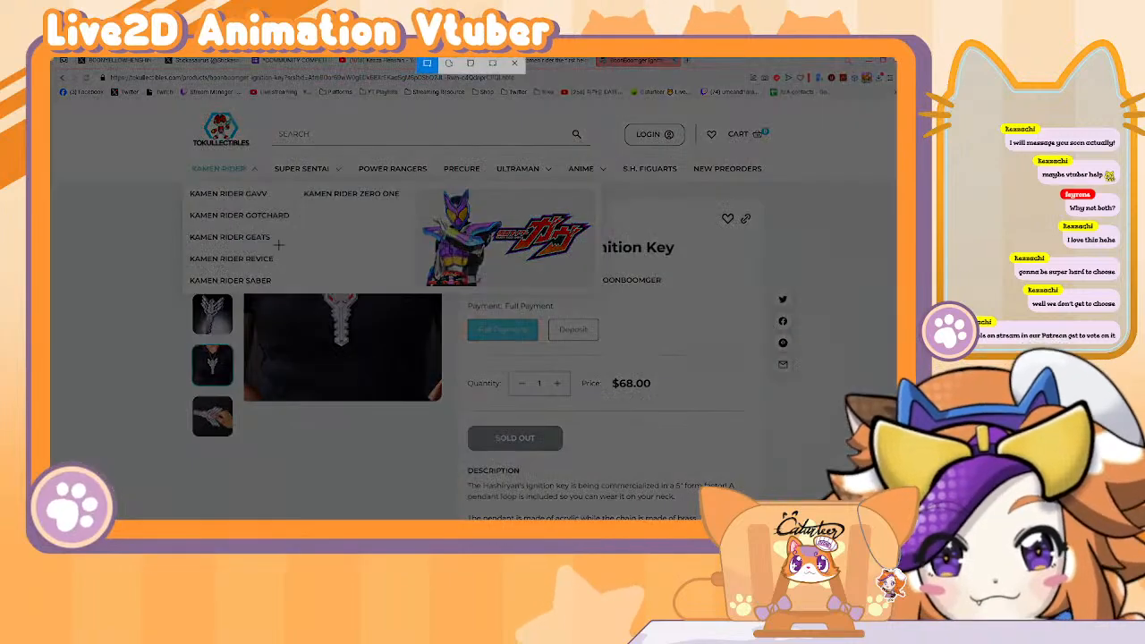
{"action": "key", "text": "Escape"}
Capture a screen clip of the key pendant from the product photo and paste it into the Clip Studio Paint canvas.
{"action": "key", "text": "super+shift+s"}
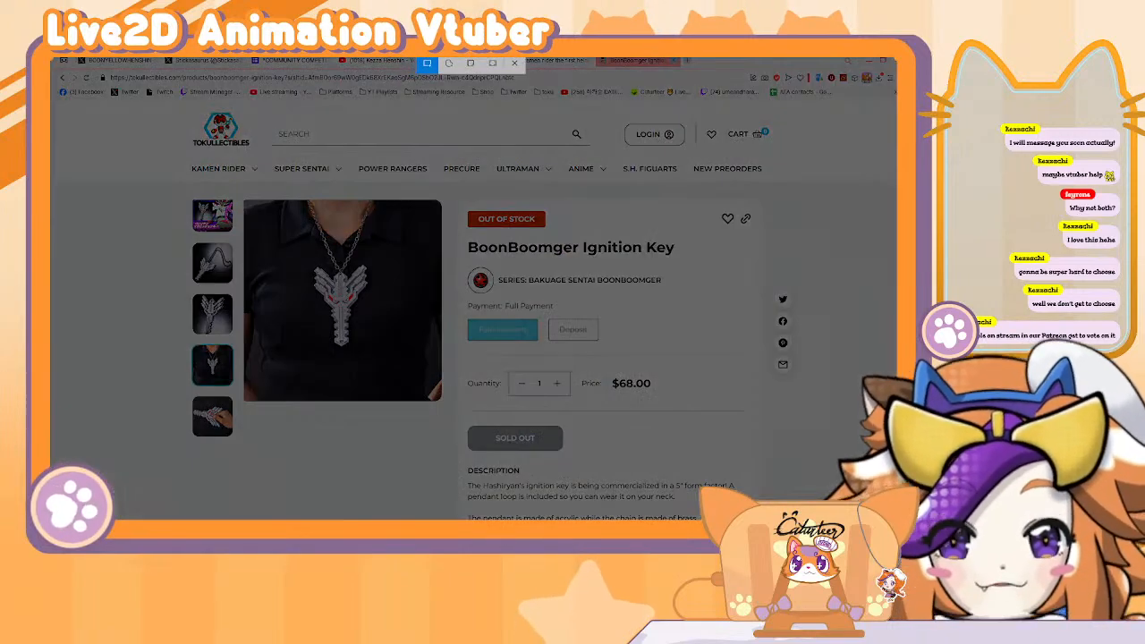
{"action": "left_click_drag", "start_coordinate": [302, 251], "coordinate": [381, 357]}
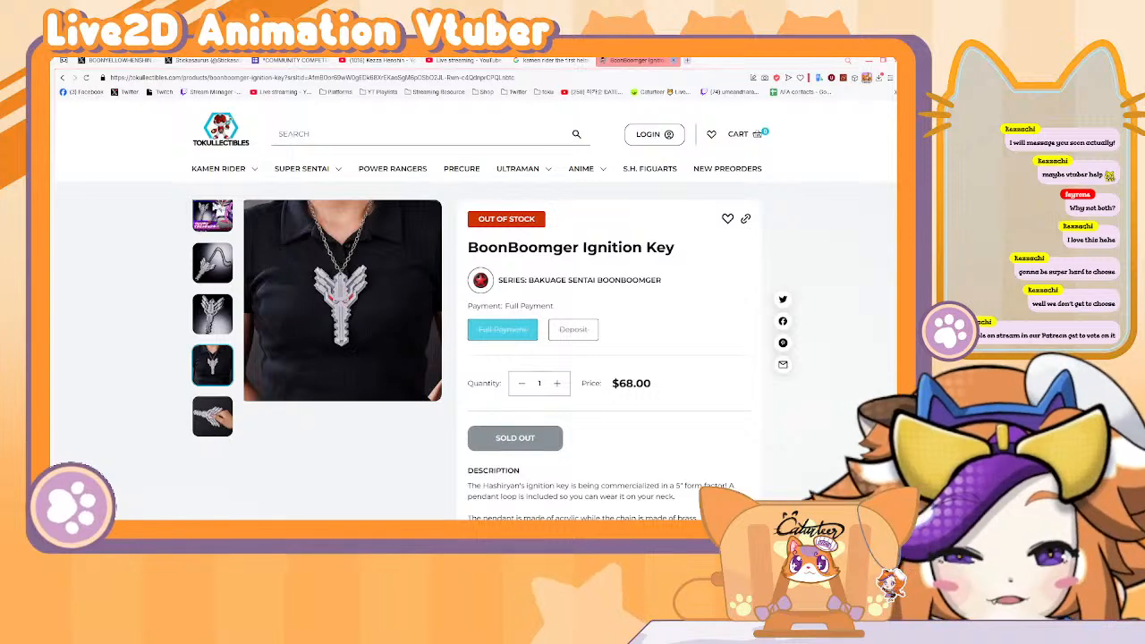
{"action": "key", "text": "alt+Tab"}
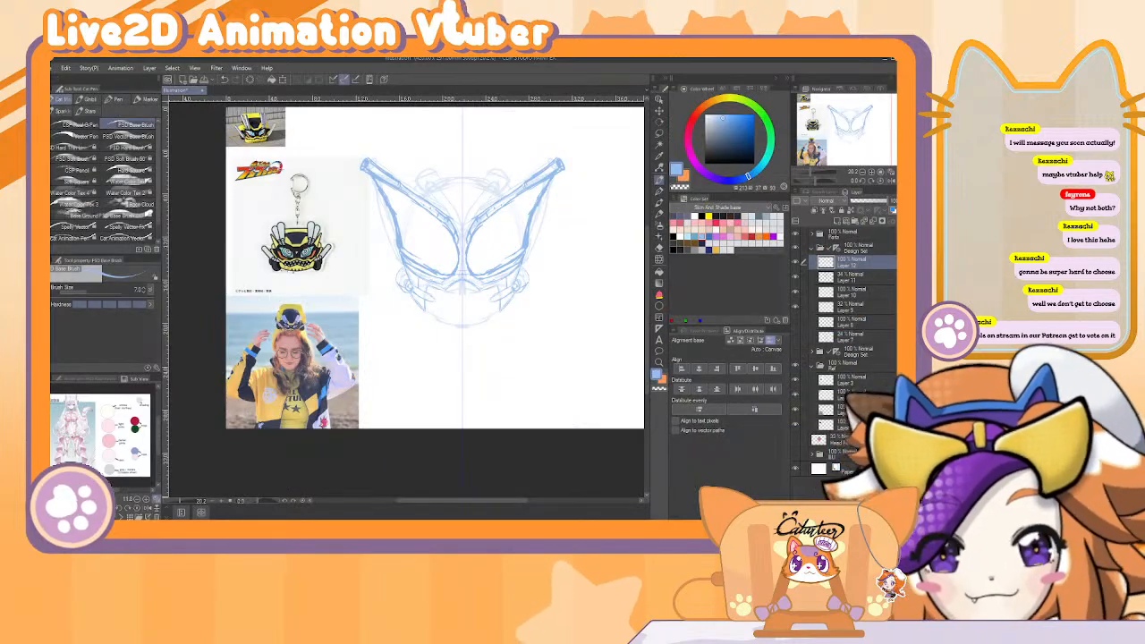
{"action": "key", "text": "ctrl+v"}
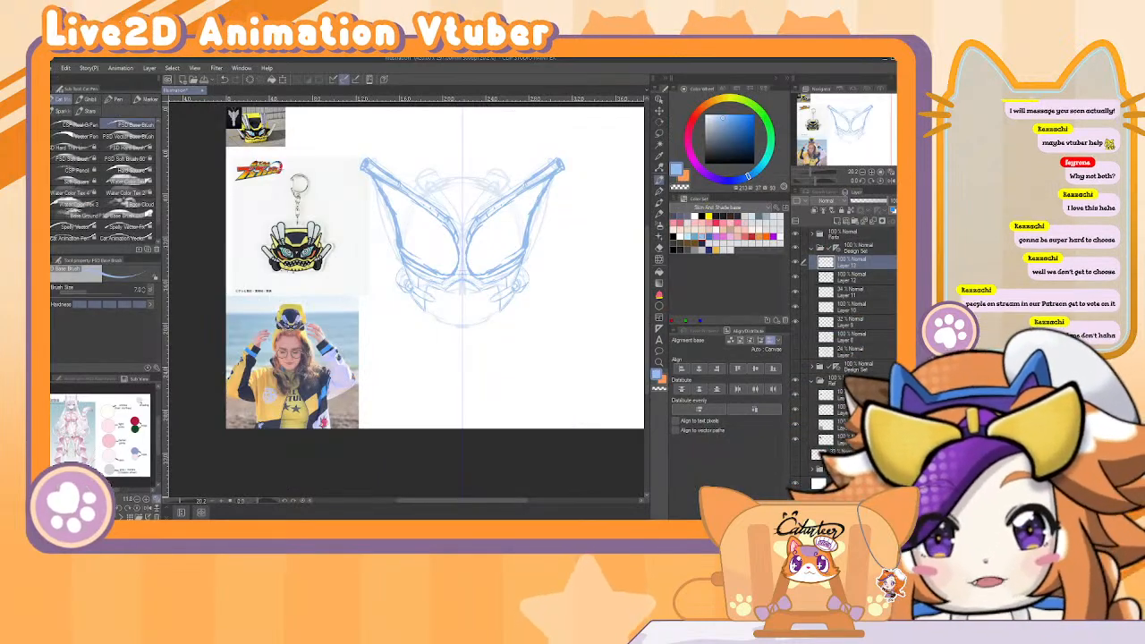
Scale the pasted key photo up to about 782% so it covers the upper reference images.
{"action": "key", "text": "ctrl+t"}
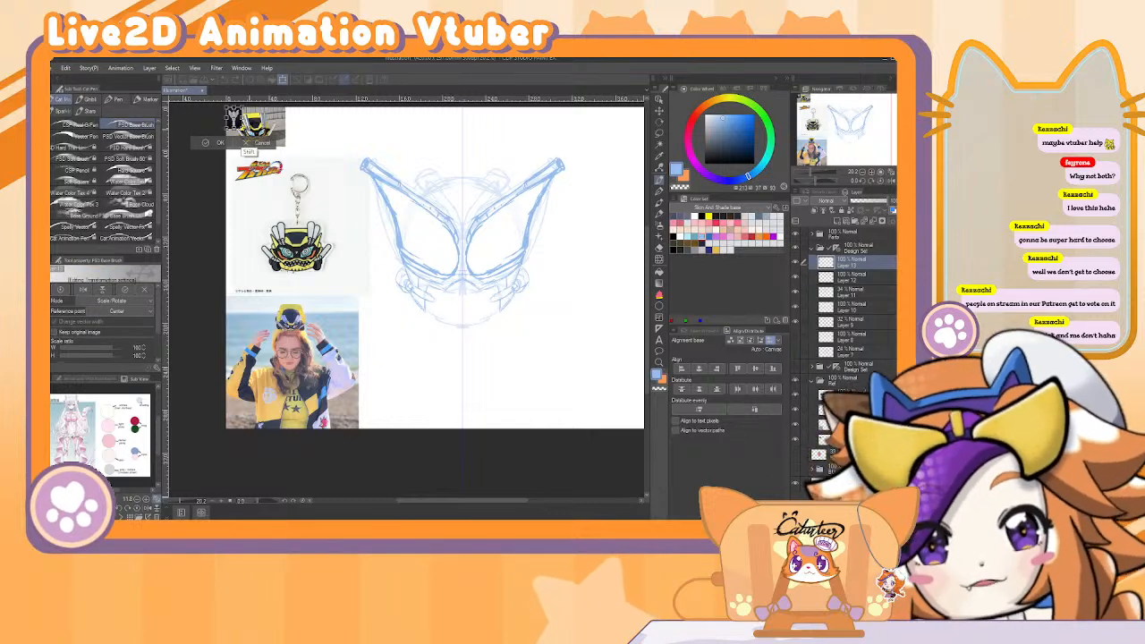
{"action": "left_click_drag", "start_coordinate": [240, 143], "coordinate": [337, 234]}
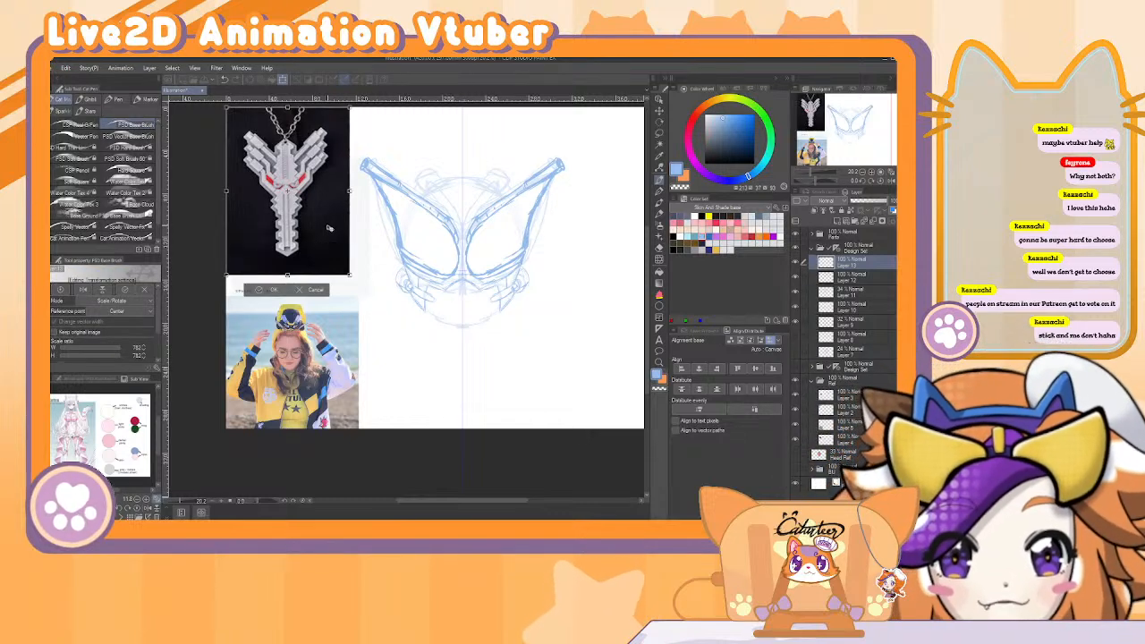
{"action": "key", "text": "Return"}
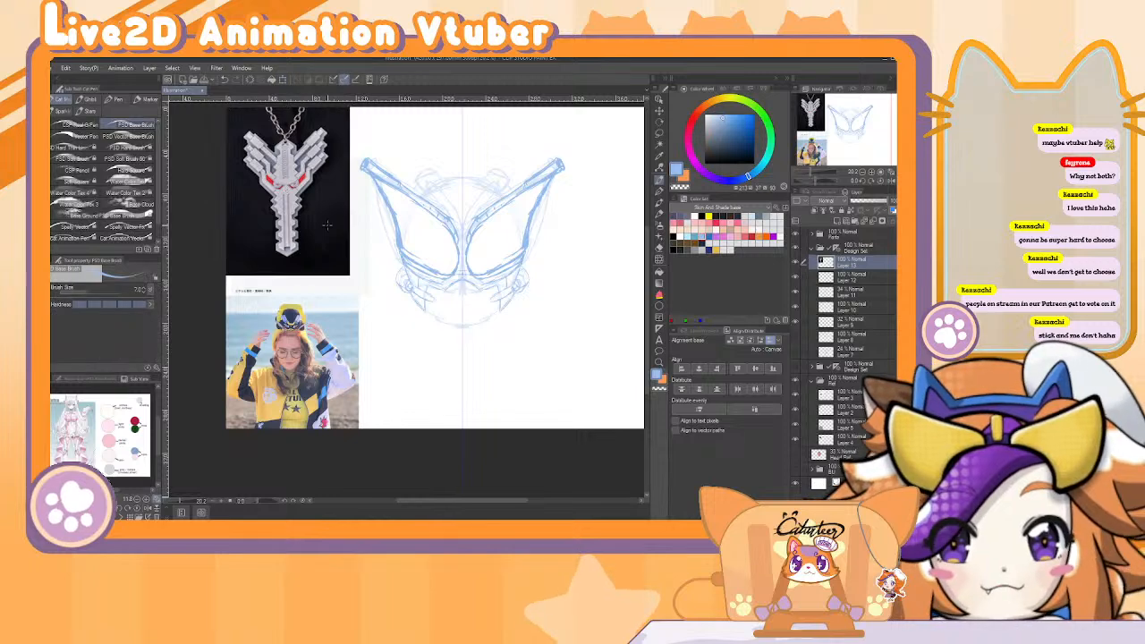
Move the key photo closer to the helmet sketch as a drawing reference.
{"action": "left_click", "coordinate": [872, 174]}
{"action": "left_click", "coordinate": [872, 173]}
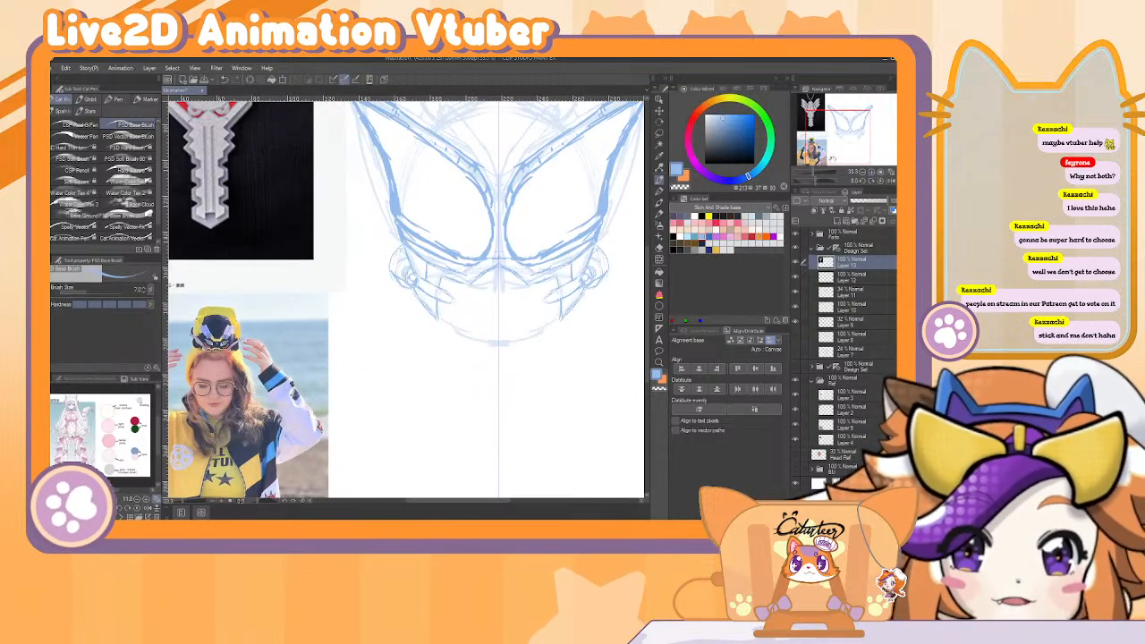
{"action": "left_click_drag", "start_coordinate": [447, 179], "coordinate": [422, 310]}
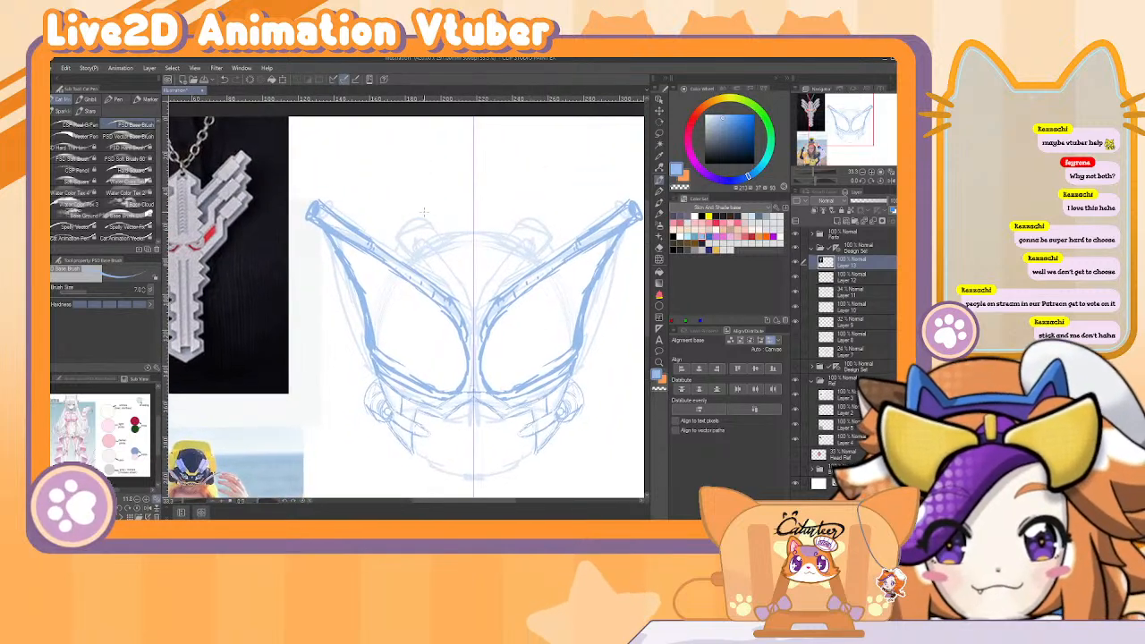
{"action": "left_click", "coordinate": [660, 111]}
{"action": "left_click_drag", "start_coordinate": [199, 205], "coordinate": [266, 195]}
Try brush strokes for the key's tip at the top of the helmet's forehead with different brush sizes, and undo them.
{"action": "key", "text": "b"}
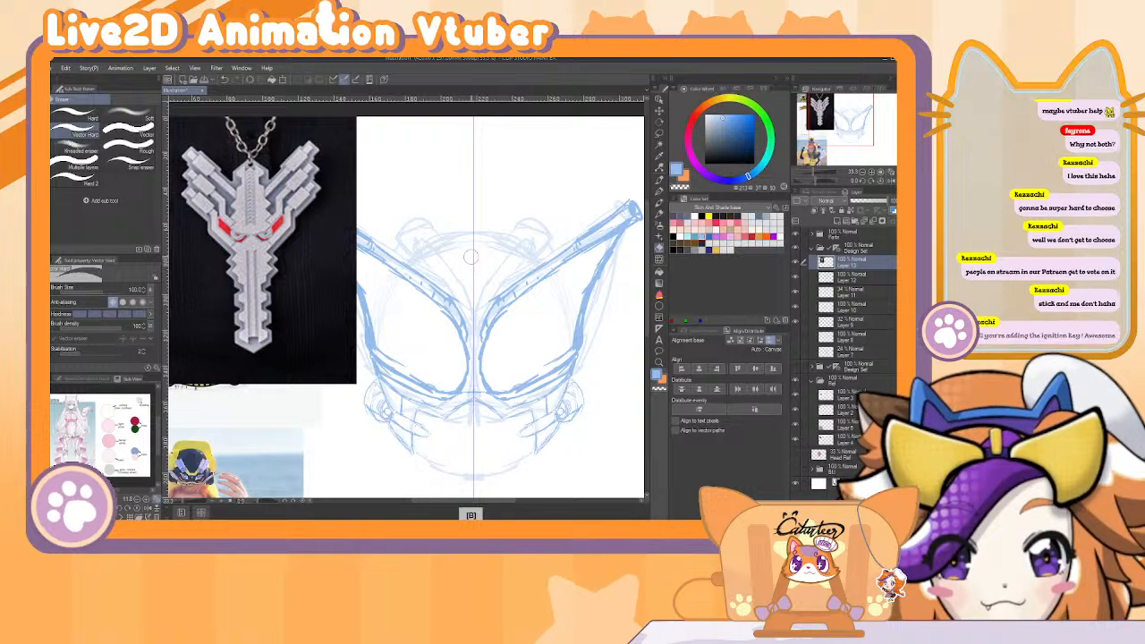
{"action": "key", "text": "bracketright"}
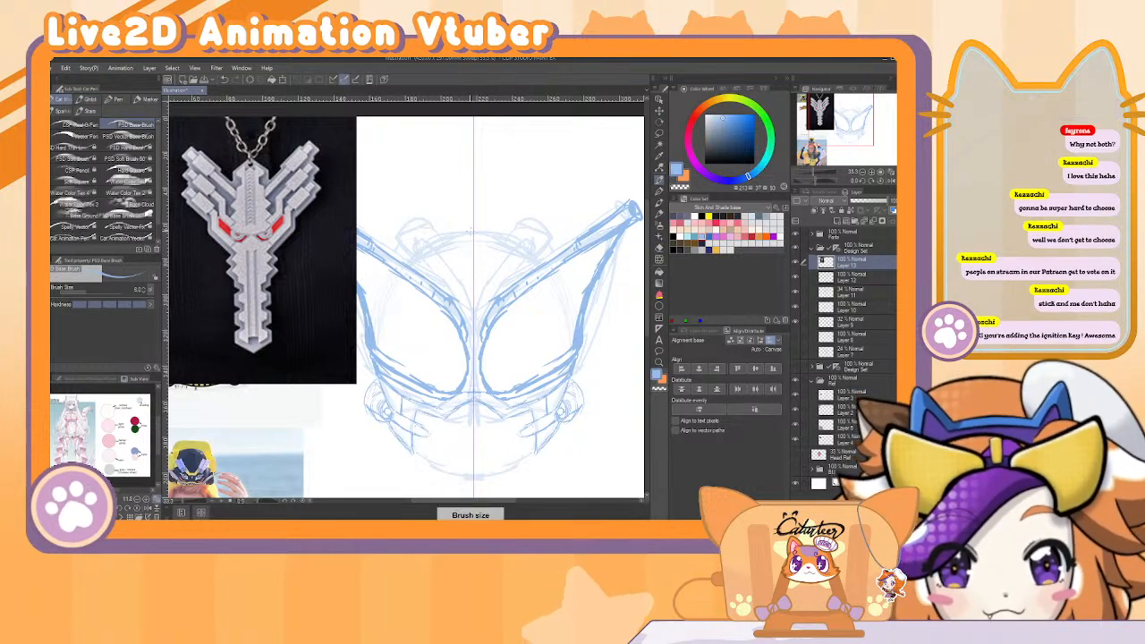
{"action": "left_click_drag", "start_coordinate": [464, 237], "coordinate": [482, 235]}
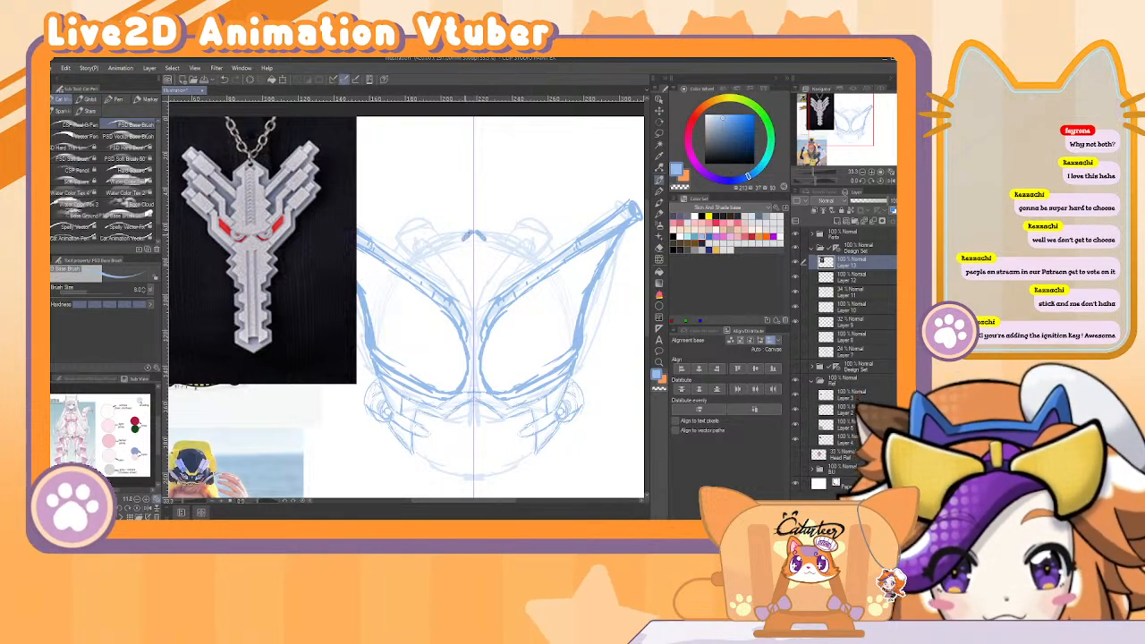
{"action": "key", "text": "ctrl+z"}
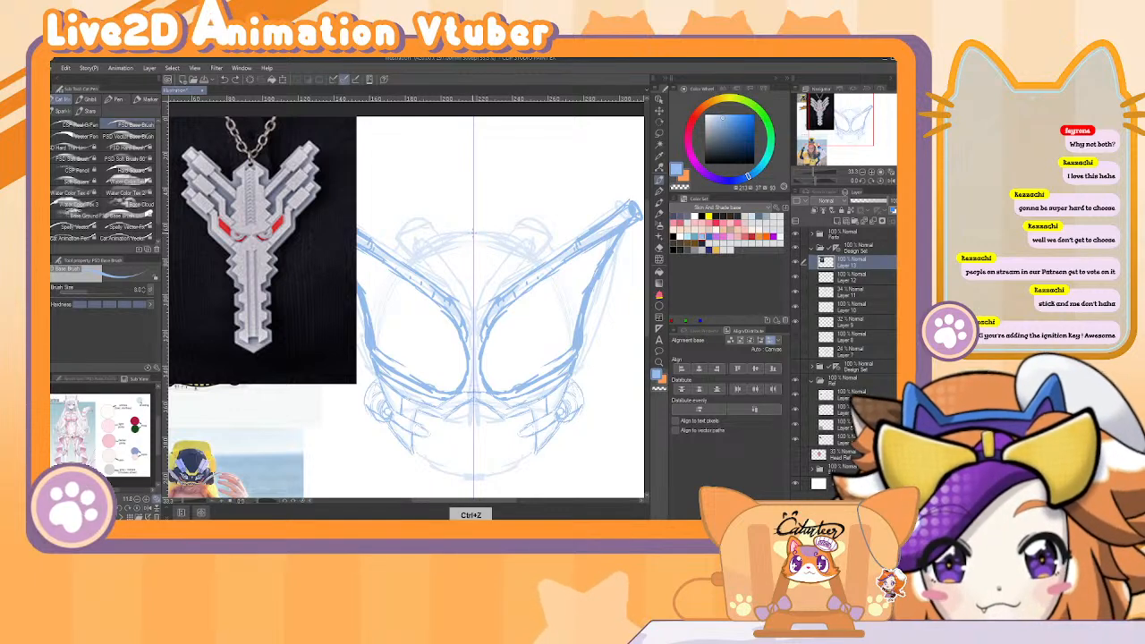
{"action": "key", "text": "bracketright"}
{"action": "left_click_drag", "start_coordinate": [460, 240], "coordinate": [486, 236]}
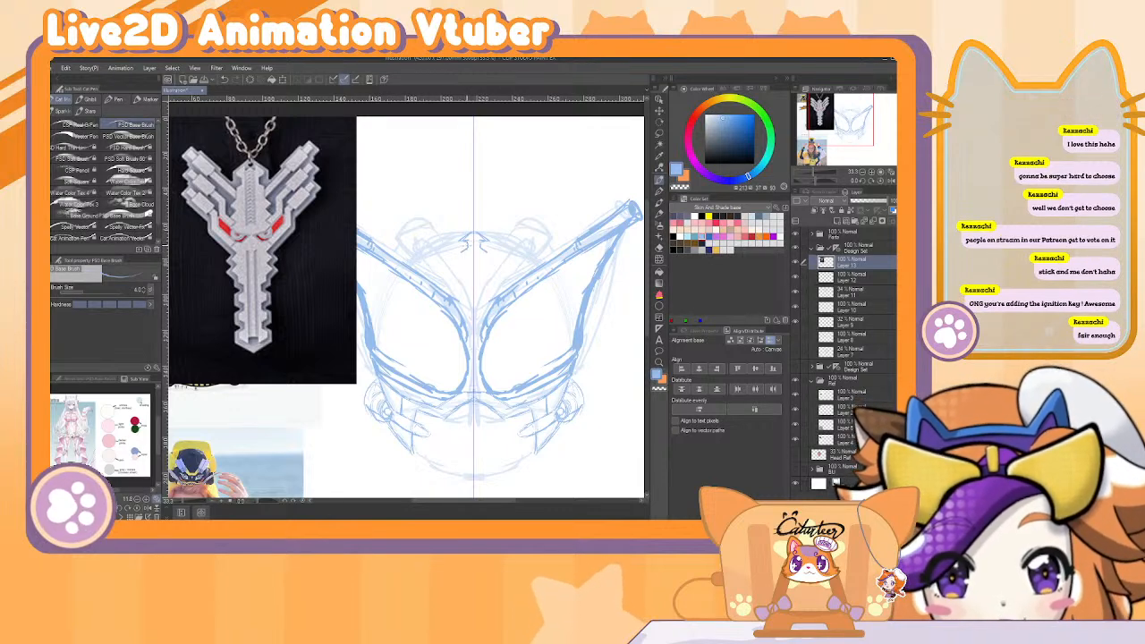
{"action": "left_click_drag", "start_coordinate": [462, 251], "coordinate": [462, 265]}
{"action": "key", "text": "ctrl+z"}
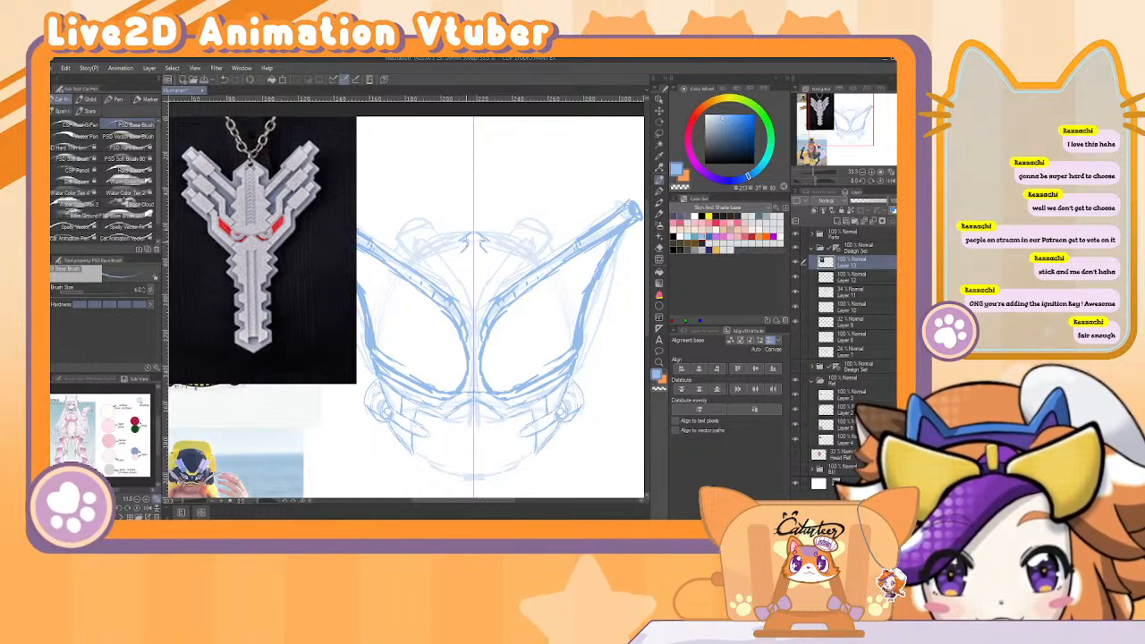
{"action": "key", "text": "ctrl+z"}
Sketch a key emblem on the helmet's forehead after the pendant photo, with a notched body, stepped side wings and inner centre lines.
{"action": "left_click_drag", "start_coordinate": [464, 237], "coordinate": [464, 259]}
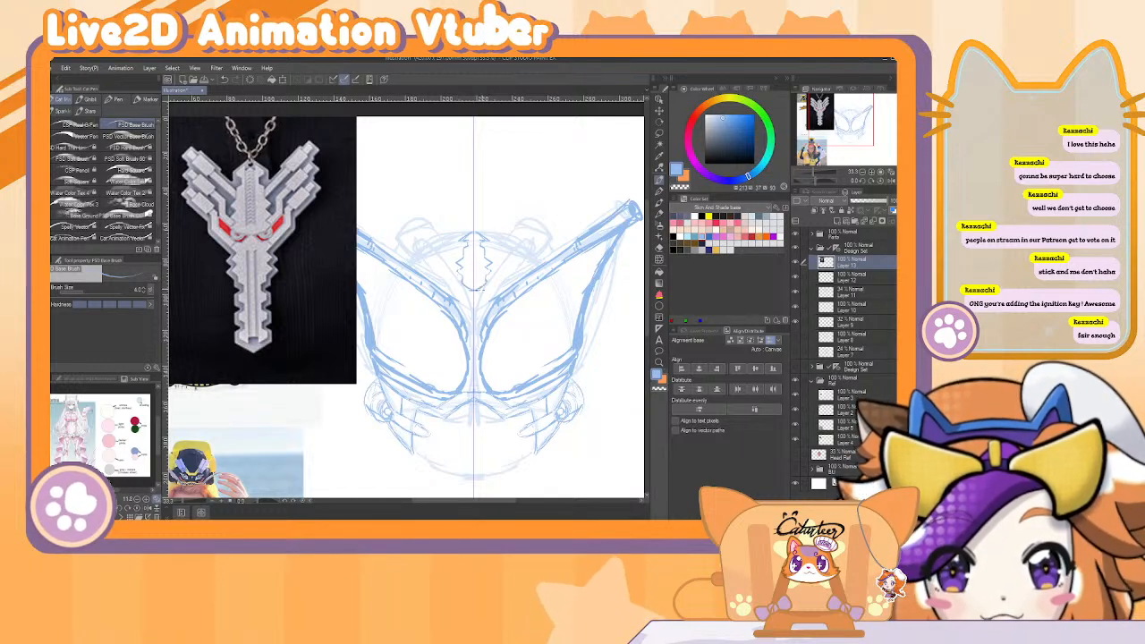
{"action": "left_click_drag", "start_coordinate": [468, 288], "coordinate": [485, 288]}
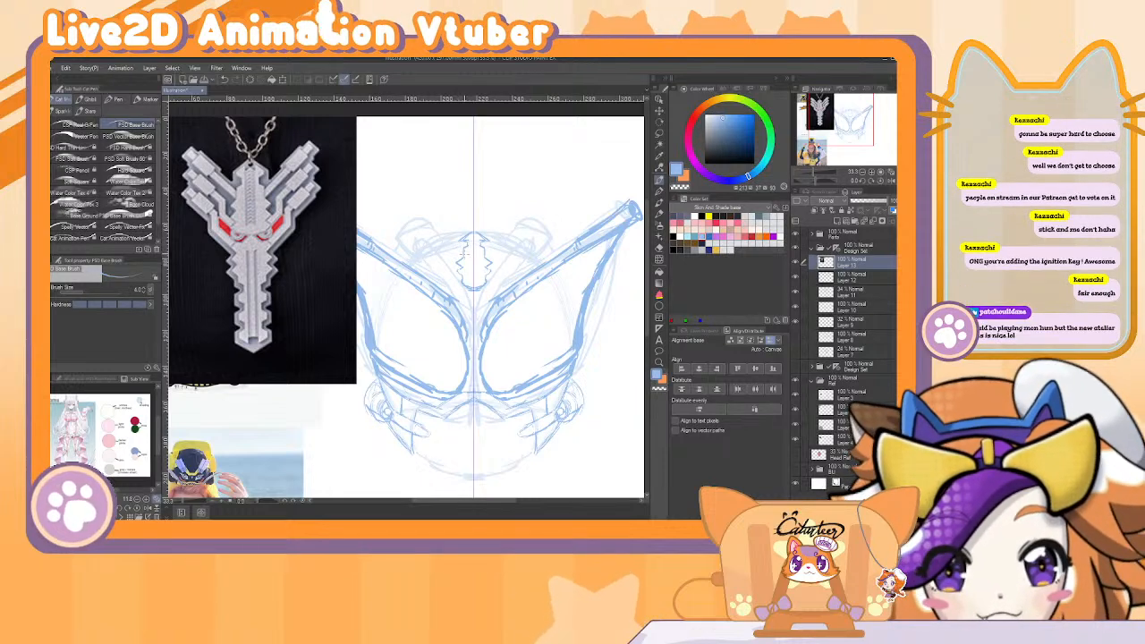
{"action": "left_click_drag", "start_coordinate": [467, 256], "coordinate": [450, 240]}
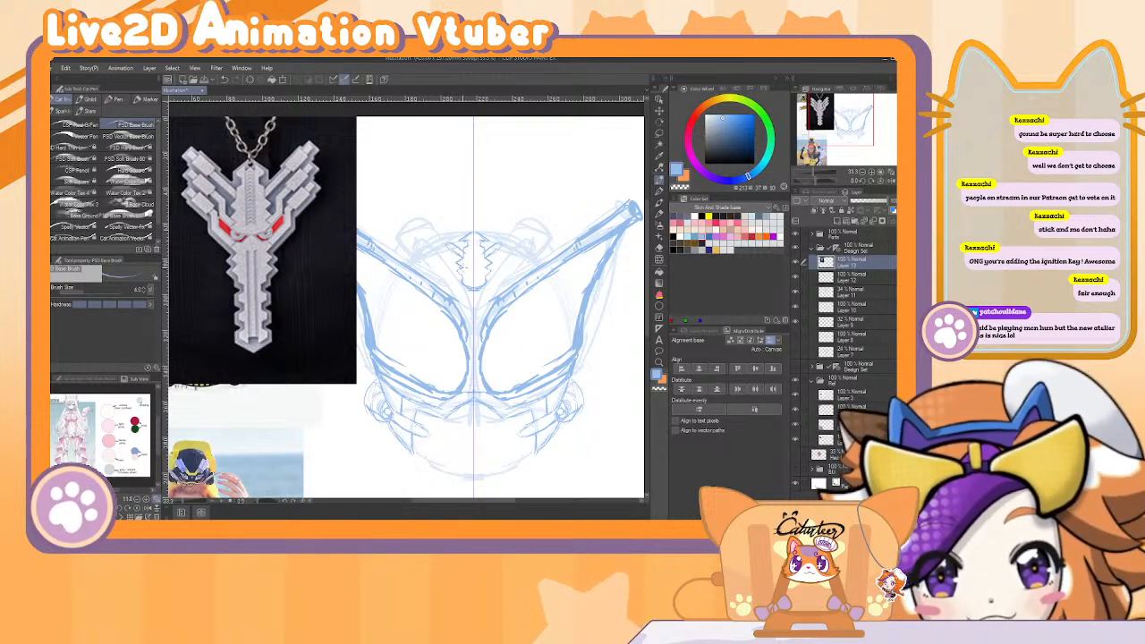
{"action": "left_click_drag", "start_coordinate": [457, 264], "coordinate": [448, 254]}
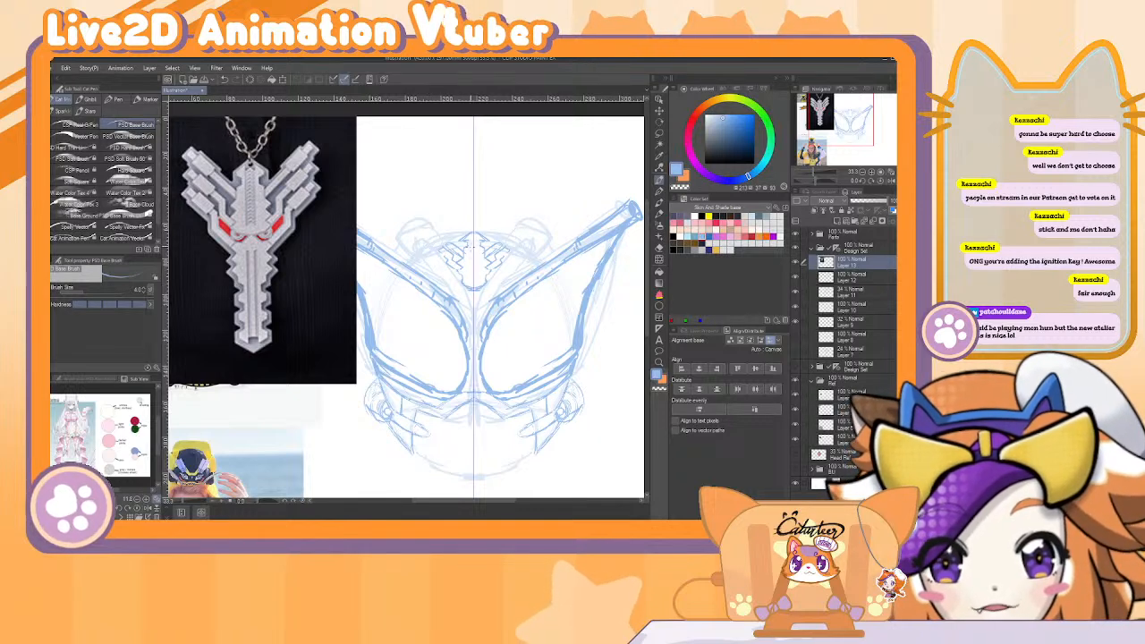
{"action": "left_click_drag", "start_coordinate": [474, 234], "coordinate": [471, 275]}
{"action": "left_click_drag", "start_coordinate": [476, 250], "coordinate": [476, 276]}
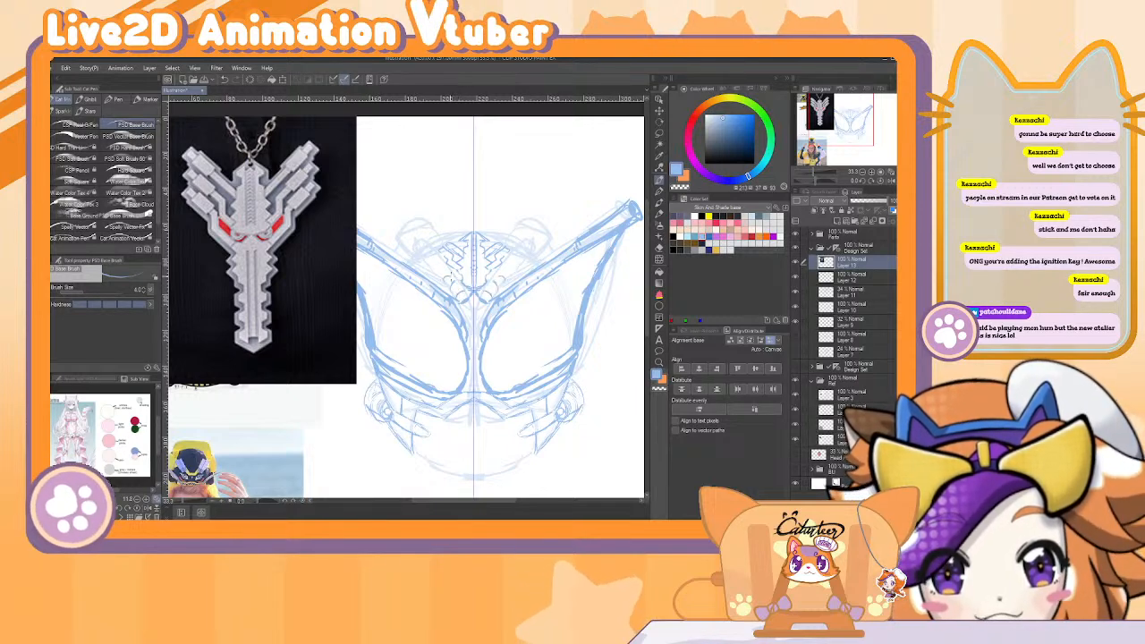
Sketch mirrored, banded pipes on both sides of the forehead emblem, with flared ends rising above the top of the helmet.
{"action": "left_click_drag", "start_coordinate": [432, 260], "coordinate": [425, 248]}
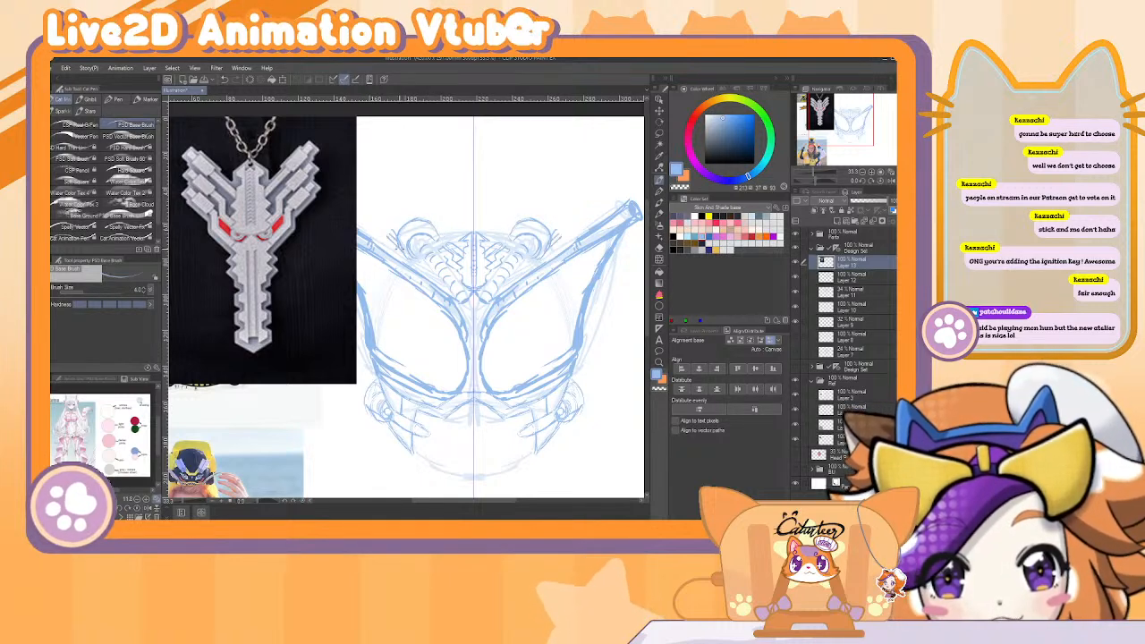
{"action": "mouse_move", "coordinate": [399, 246]}
{"action": "left_mouse_down"}
{"action": "mouse_move", "coordinate": [390, 236]}
{"action": "mouse_move", "coordinate": [428, 207]}
{"action": "left_mouse_up"}
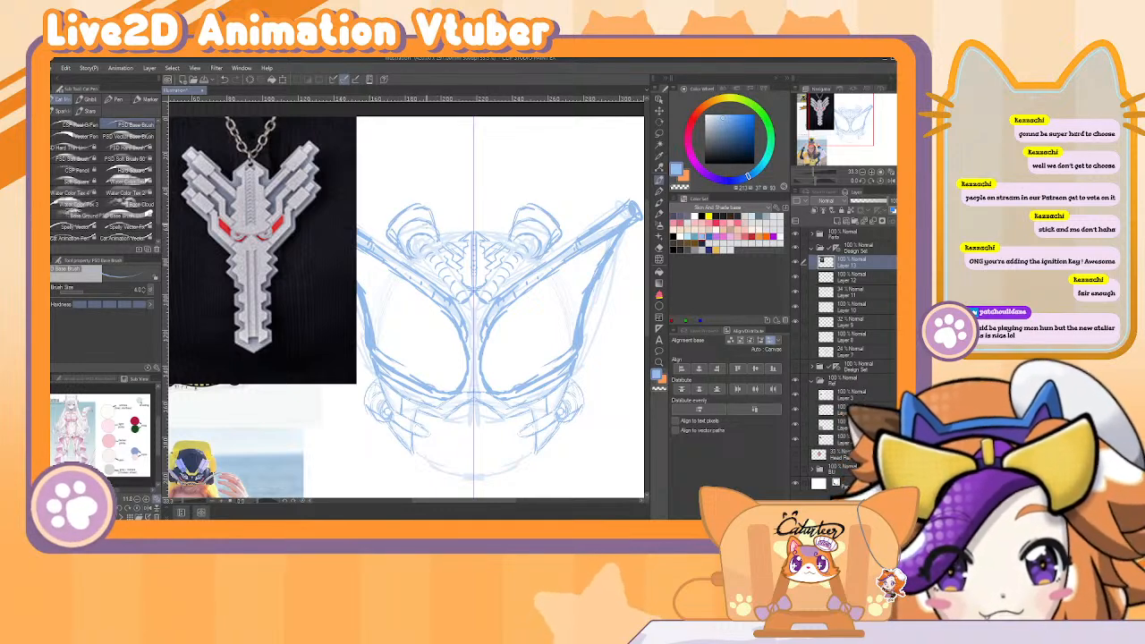
{"action": "left_click_drag", "start_coordinate": [434, 248], "coordinate": [456, 284]}
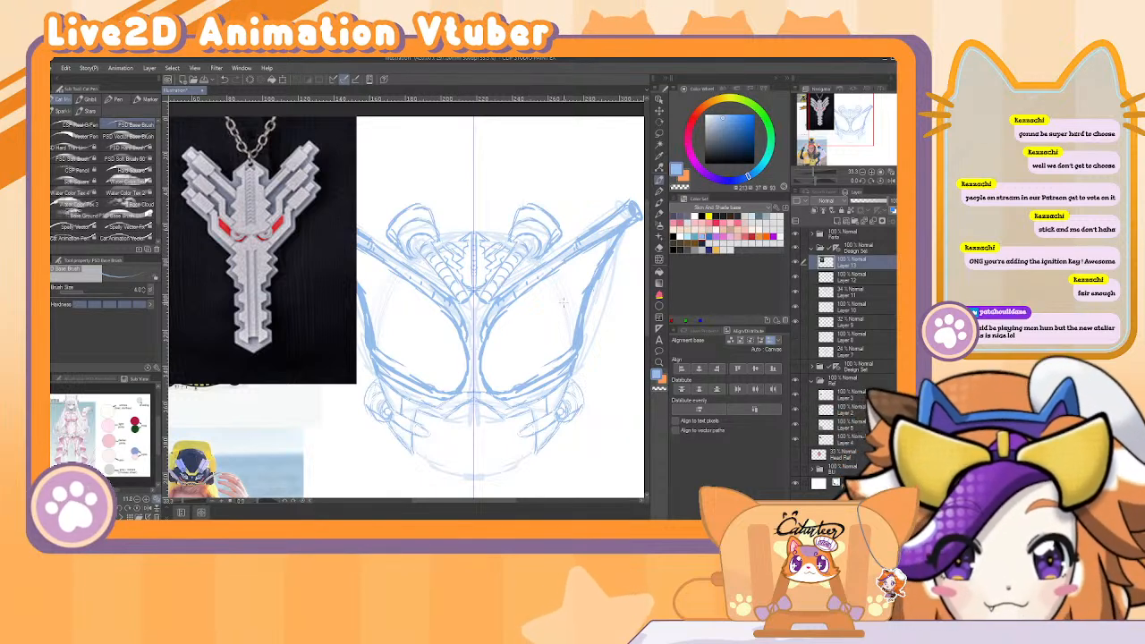
Show the head reference beneath the sketch and draw a spiral swirl inside each of the helmet's eye lenses.
{"action": "mouse_move", "coordinate": [520, 369]}
{"action": "left_mouse_down"}
{"action": "mouse_move", "coordinate": [550, 199]}
{"action": "mouse_move", "coordinate": [547, 328]}
{"action": "left_mouse_up"}
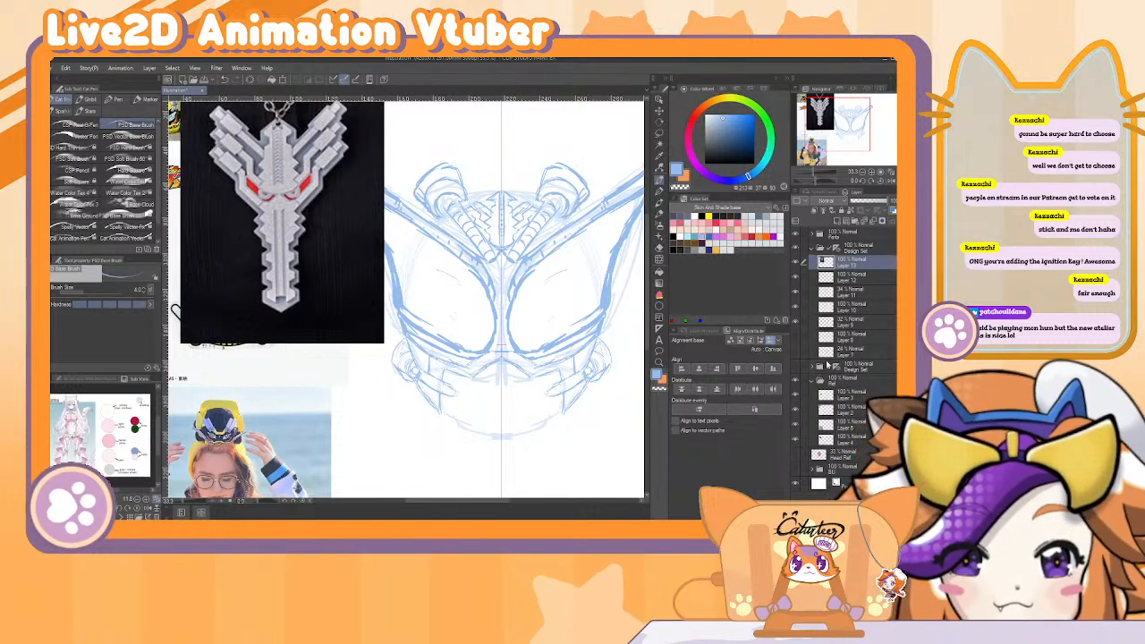
{"action": "left_click", "coordinate": [795, 455]}
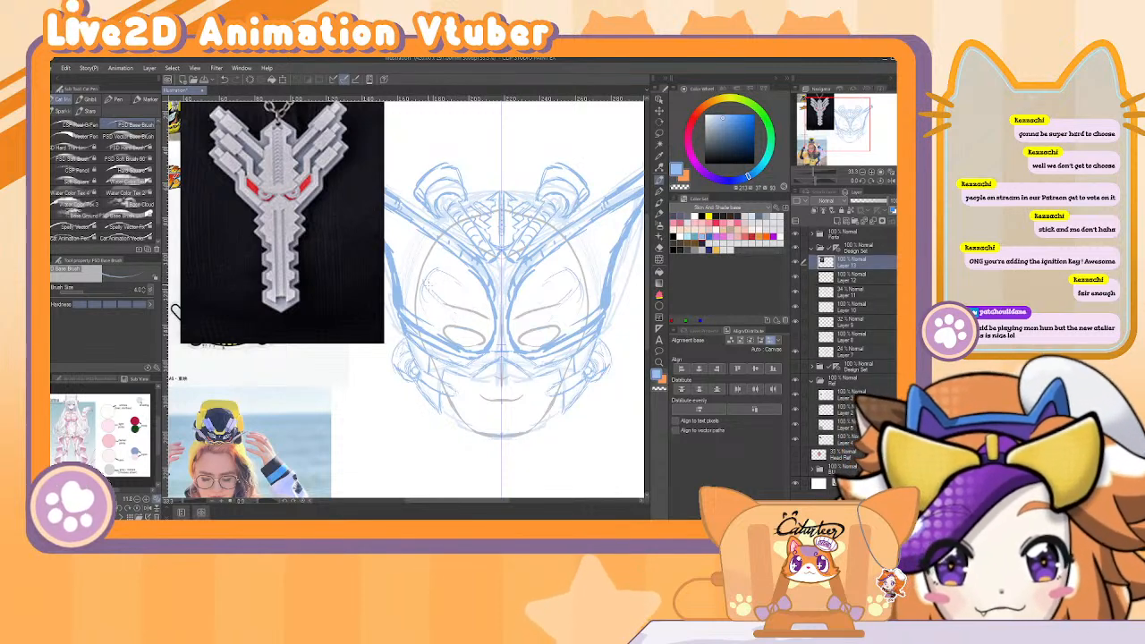
{"action": "mouse_move", "coordinate": [429, 257]}
{"action": "left_mouse_down"}
{"action": "mouse_move", "coordinate": [436, 300]}
{"action": "mouse_move", "coordinate": [472, 321]}
{"action": "left_mouse_up"}
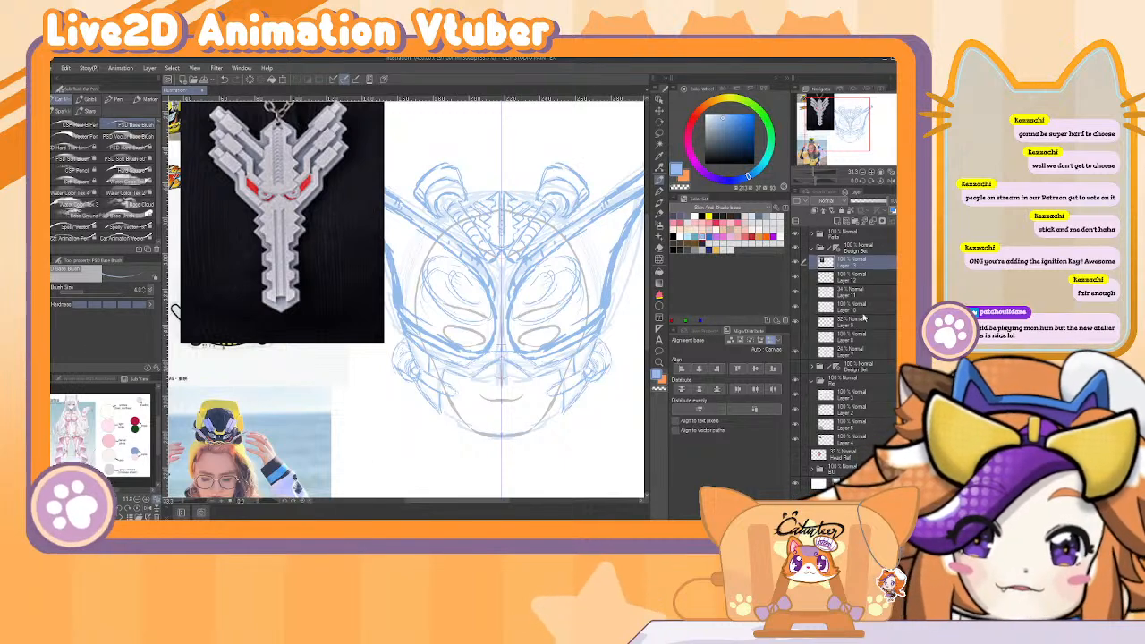
{"action": "left_click", "coordinate": [795, 351]}
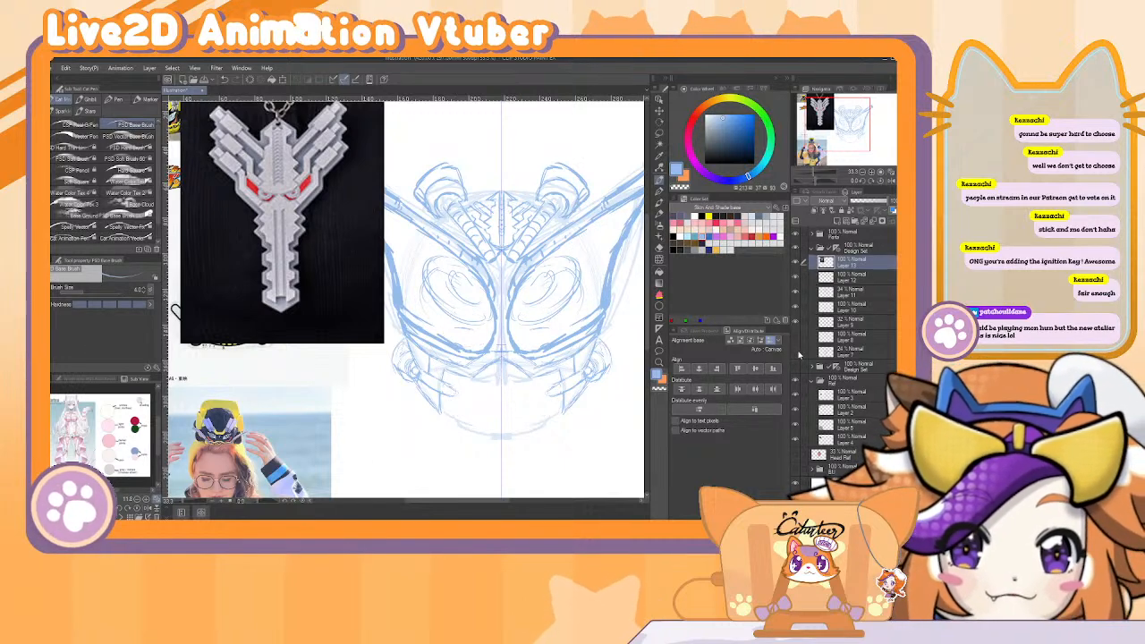
{"action": "left_click", "coordinate": [795, 351]}
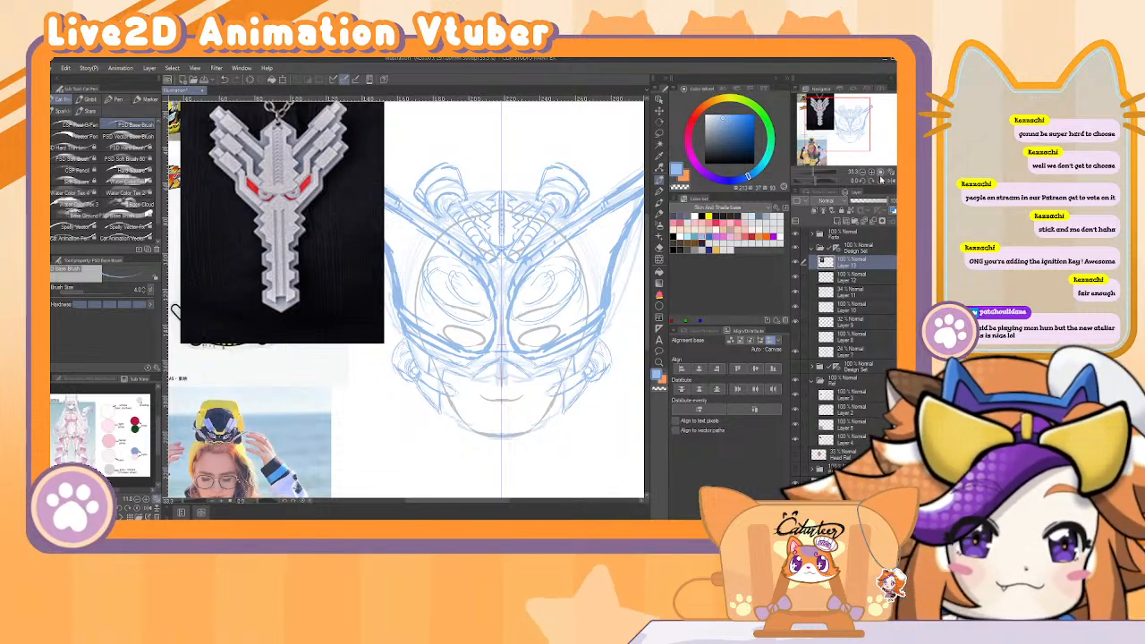
{"action": "left_click", "coordinate": [865, 178]}
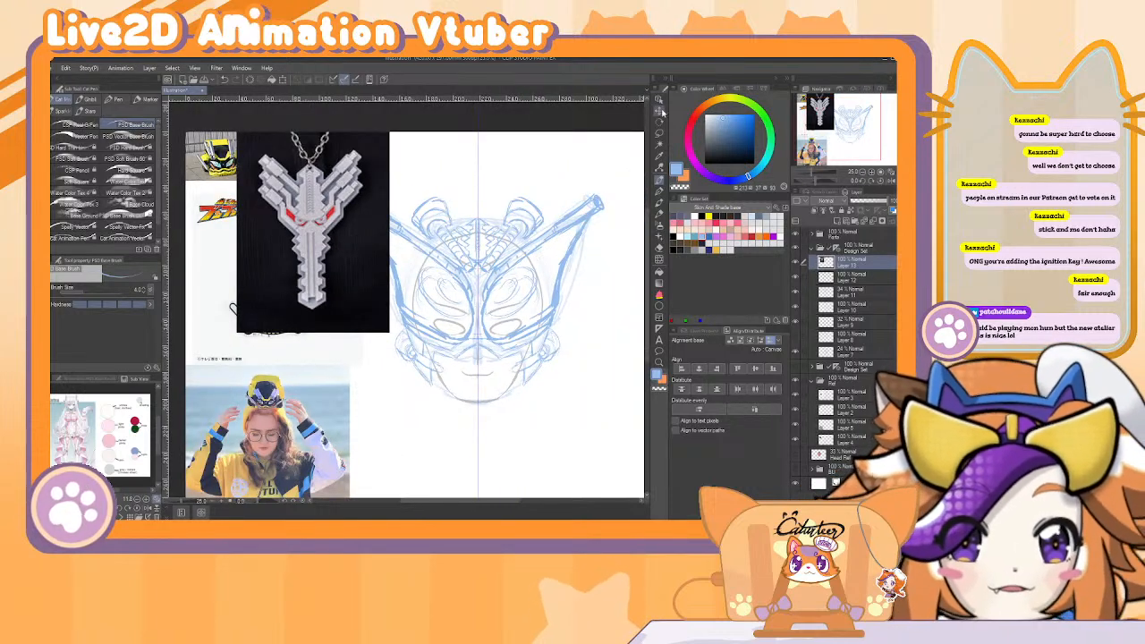
{"action": "key", "text": "k"}
{"action": "left_click_drag", "start_coordinate": [621, 129], "coordinate": [608, 166]}
{"action": "key", "text": "ctrl+z"}
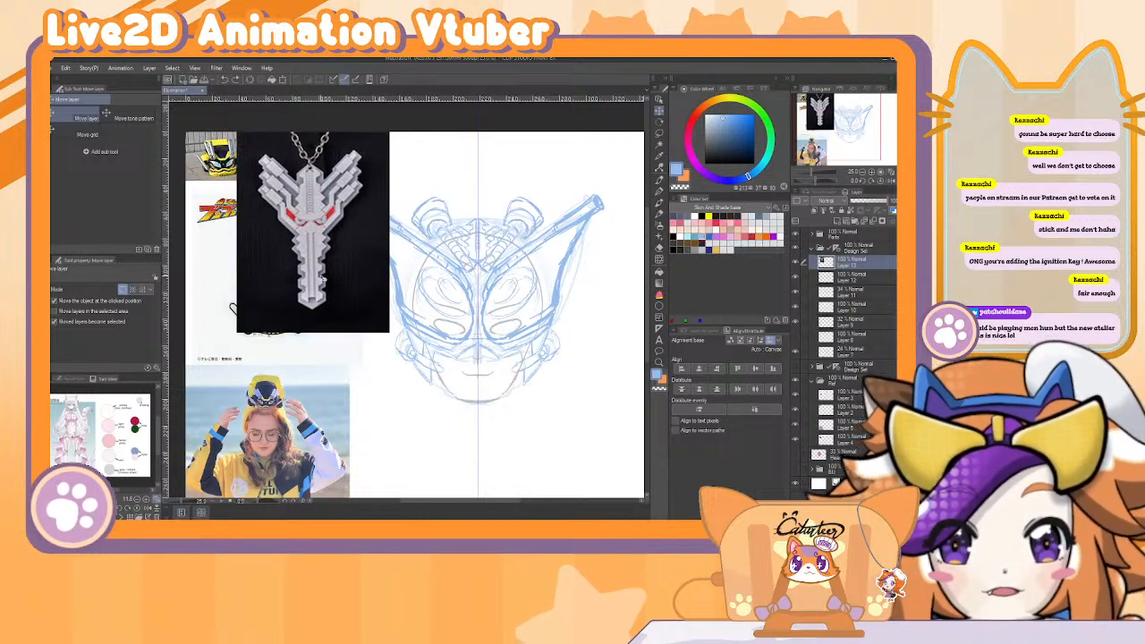
Lasso the key photo, separate it from the helmet sketch onto its own layer and place that layer in the Ref folder.
{"action": "key", "text": "m"}
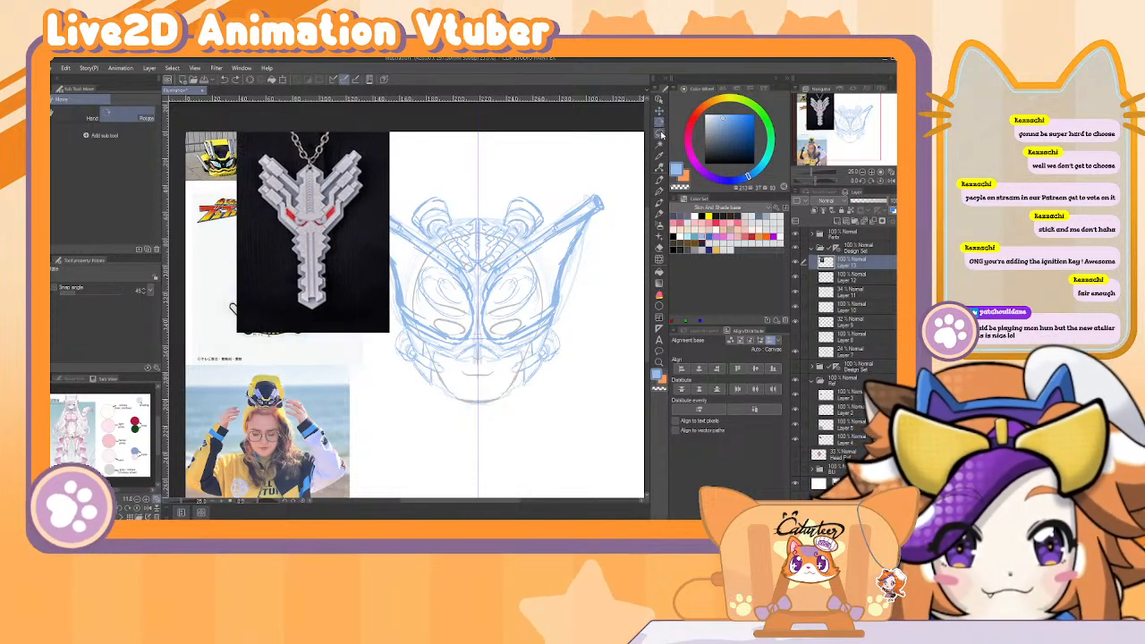
{"action": "mouse_move", "coordinate": [402, 127]}
{"action": "left_mouse_down"}
{"action": "mouse_move", "coordinate": [552, 197]}
{"action": "mouse_move", "coordinate": [290, 380]}
{"action": "mouse_move", "coordinate": [201, 116]}
{"action": "mouse_move", "coordinate": [217, 96]}
{"action": "left_mouse_up"}
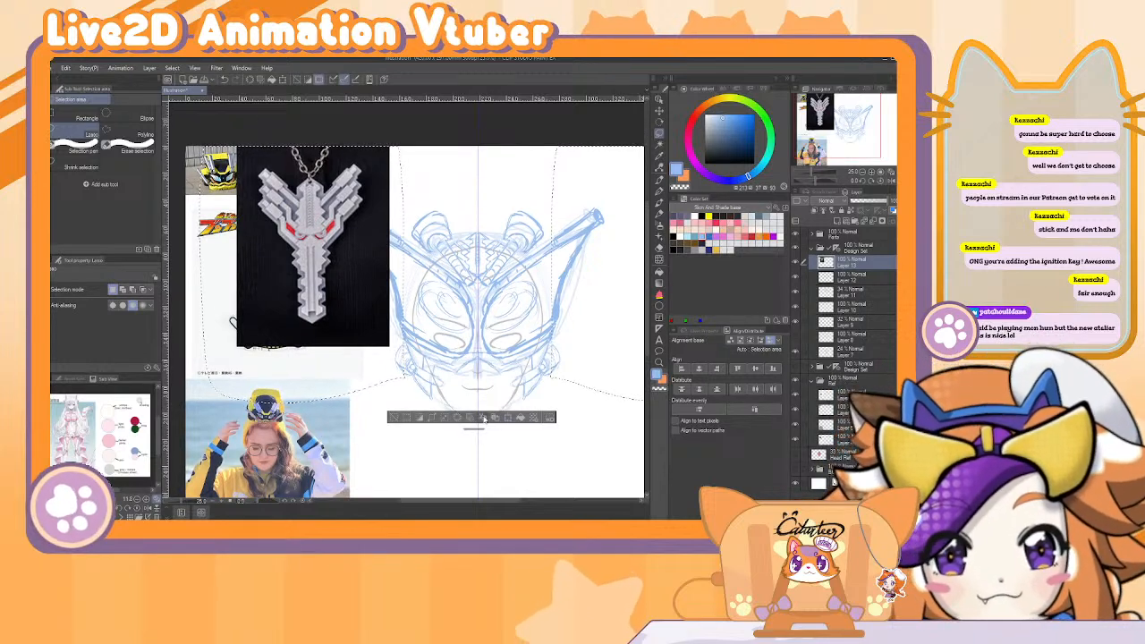
{"action": "mouse_move", "coordinate": [841, 280]}
{"action": "left_mouse_down"}
{"action": "mouse_move", "coordinate": [827, 366]}
{"action": "mouse_move", "coordinate": [814, 356]}
{"action": "mouse_move", "coordinate": [815, 393]}
{"action": "mouse_move", "coordinate": [856, 407]}
{"action": "left_mouse_up"}
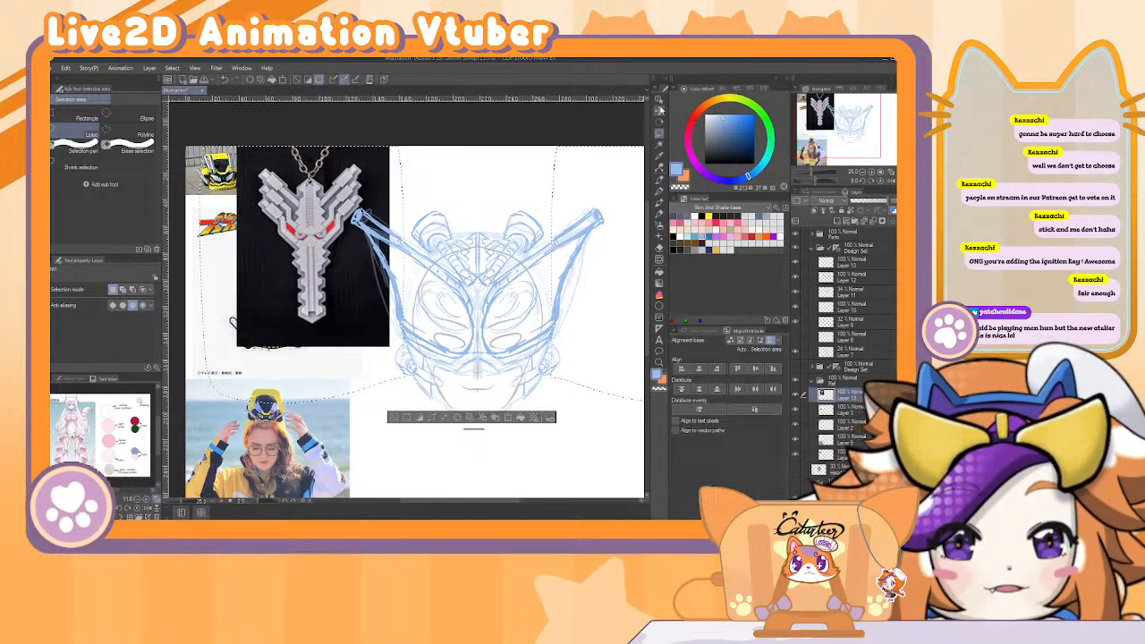
Move the key photo away from the helmet over the other reference images and clear the selection.
{"action": "left_click", "coordinate": [659, 110]}
{"action": "left_click_drag", "start_coordinate": [384, 403], "coordinate": [339, 408]}
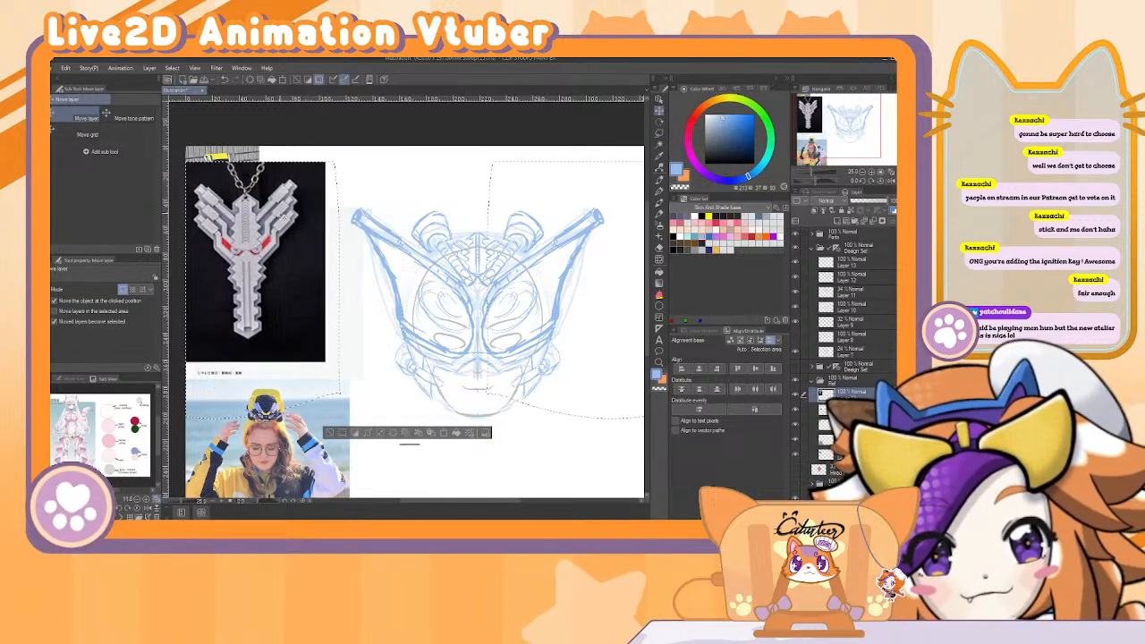
{"action": "key", "text": "ctrl+d"}
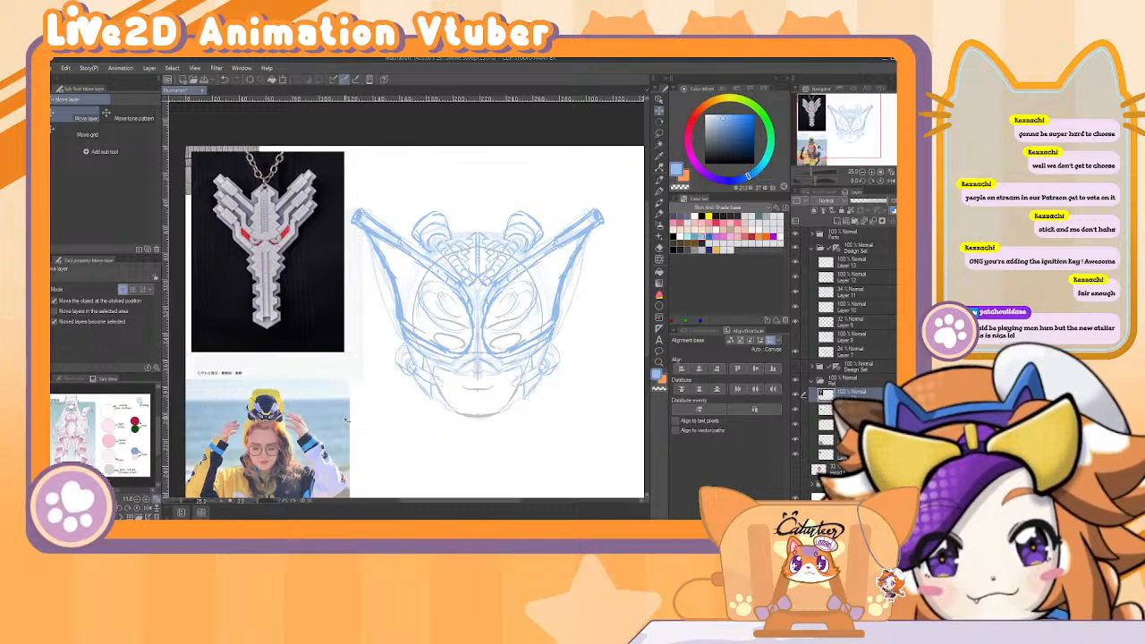
Return to the helmet sketch layer and draw a mirrored zigzag row of upper teeth across the mouth area.
{"action": "left_click", "coordinate": [872, 172]}
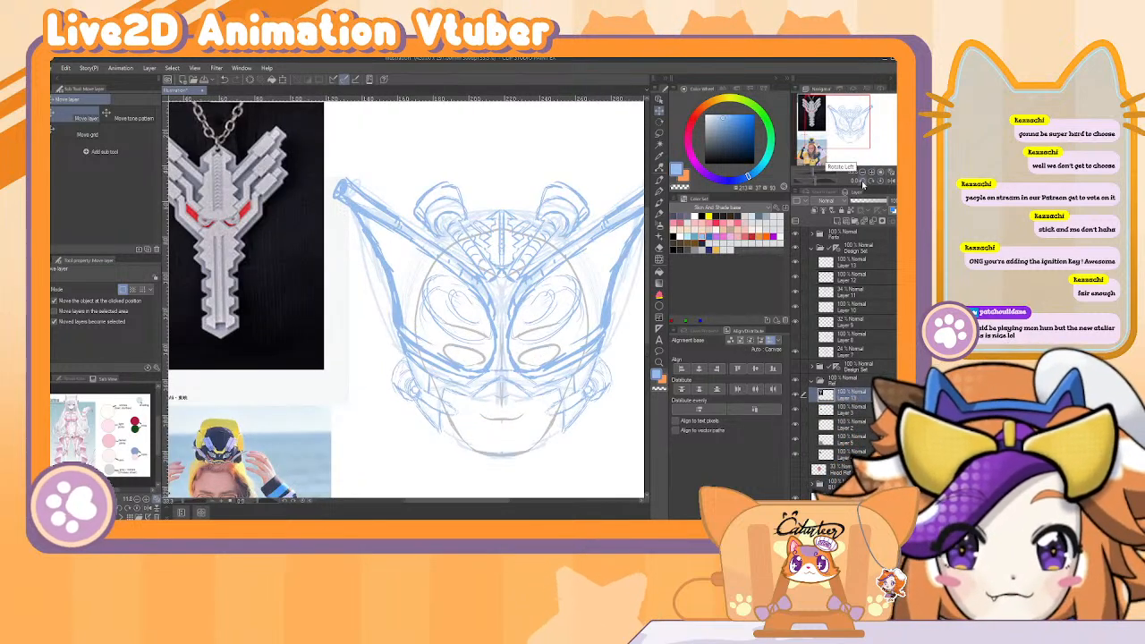
{"action": "left_click", "coordinate": [871, 176]}
{"action": "left_click_drag", "start_coordinate": [523, 357], "coordinate": [520, 297]}
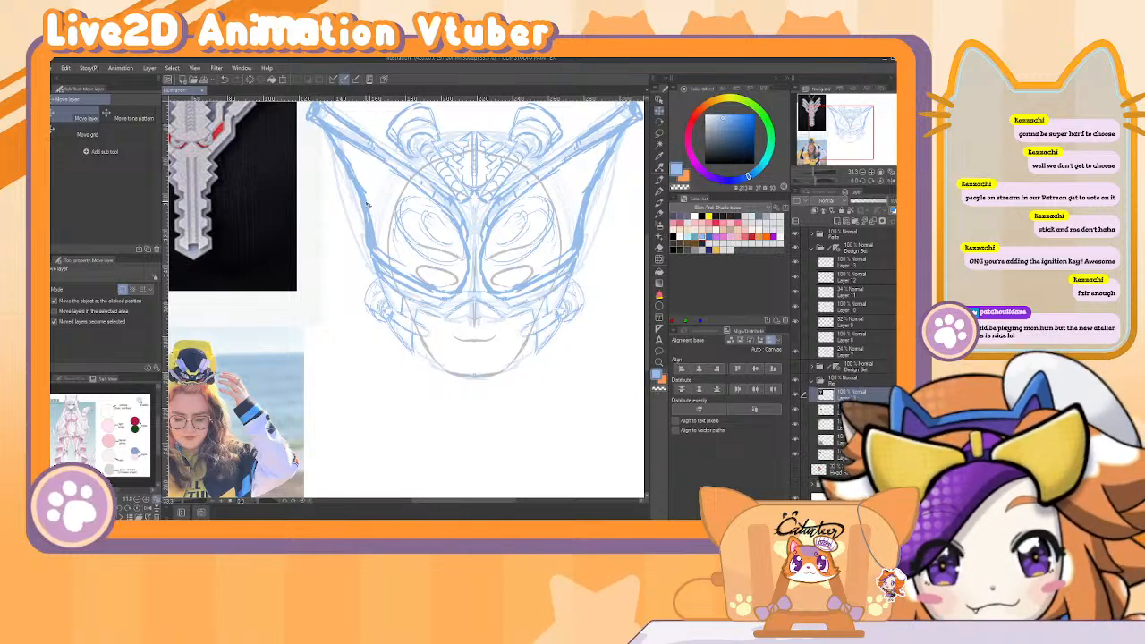
{"action": "left_click", "coordinate": [395, 241]}
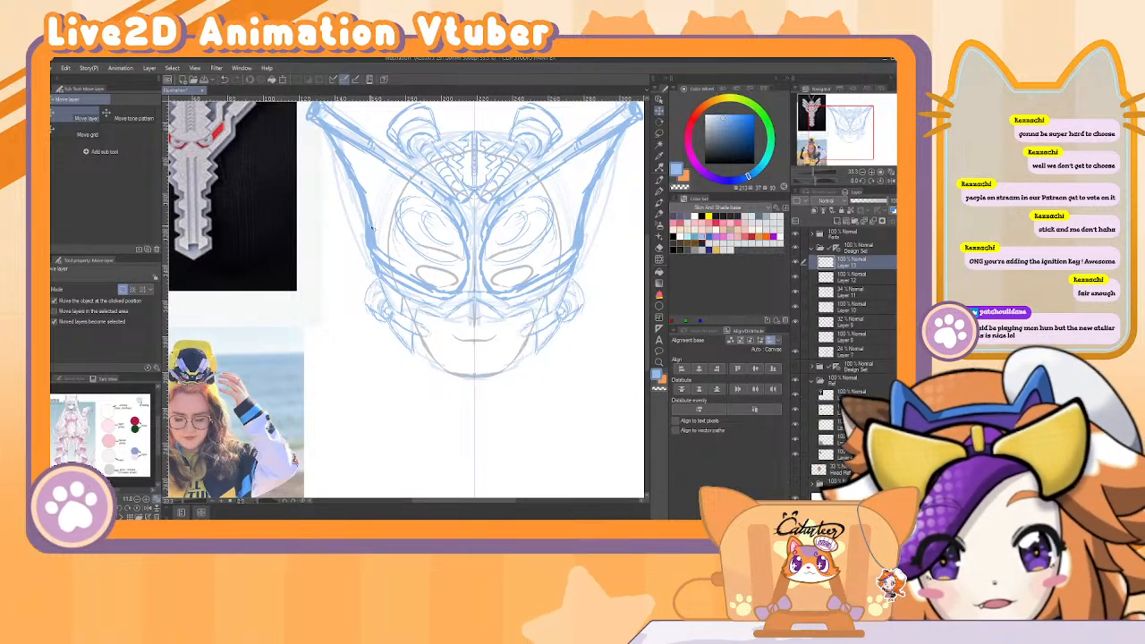
{"action": "key", "text": "p"}
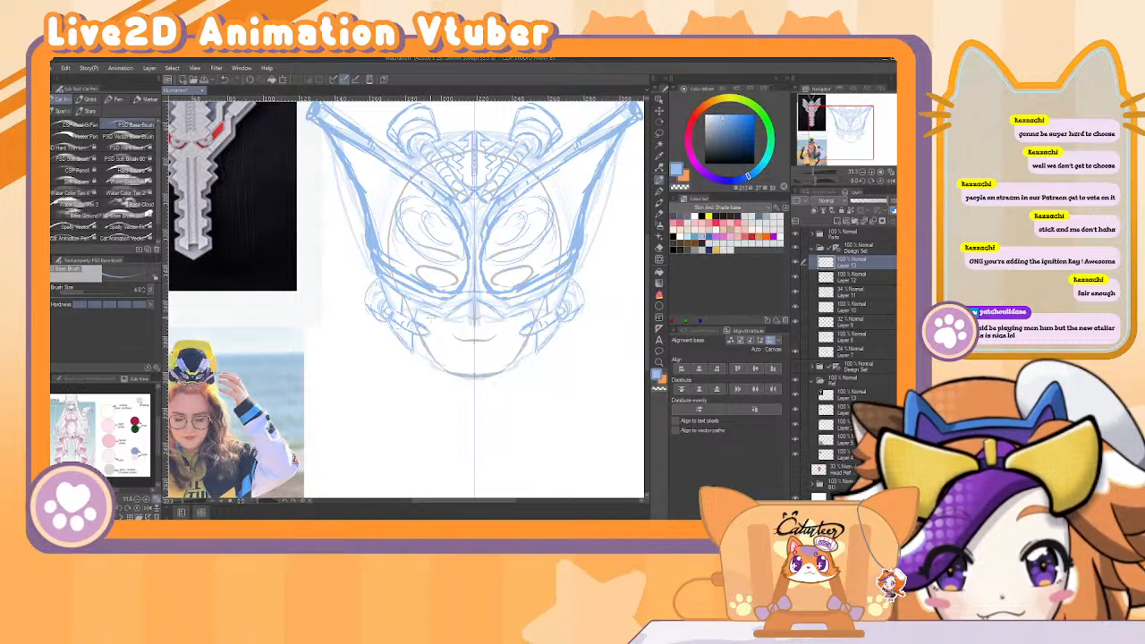
{"action": "left_click_drag", "start_coordinate": [439, 324], "coordinate": [459, 340]}
{"action": "left_click_drag", "start_coordinate": [506, 329], "coordinate": [494, 339]}
{"action": "left_click_drag", "start_coordinate": [452, 330], "coordinate": [479, 342]}
{"action": "key", "text": "ctrl+z"}
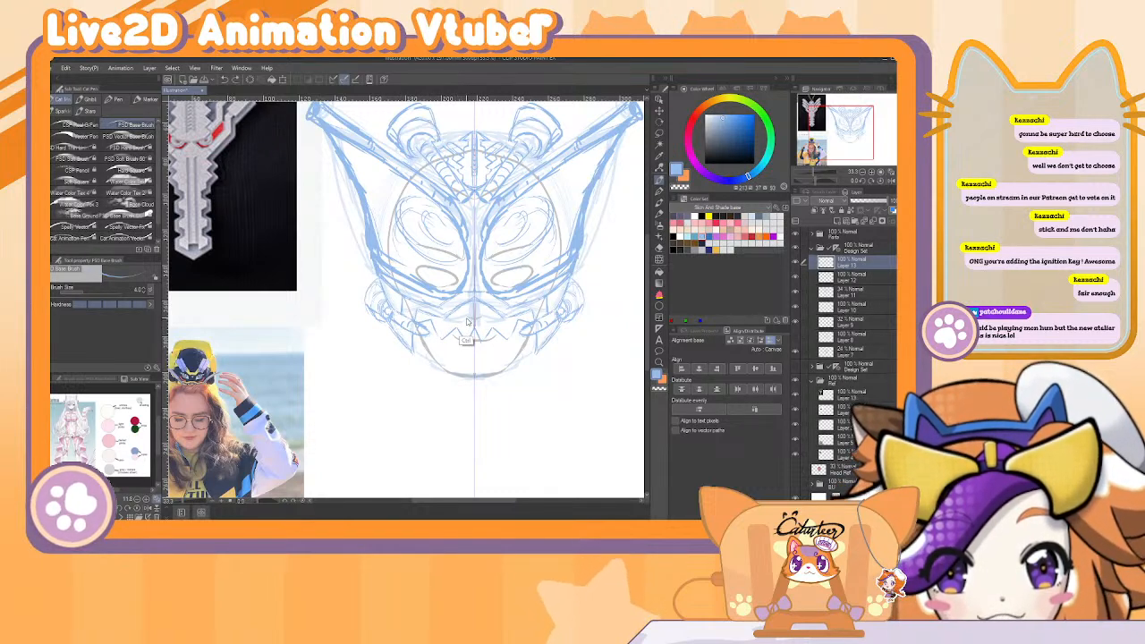
Sketch the lower row of jagged teeth and the angular jaw with chin details, using the keychain charm as reference.
{"action": "key", "text": "ctrl+z"}
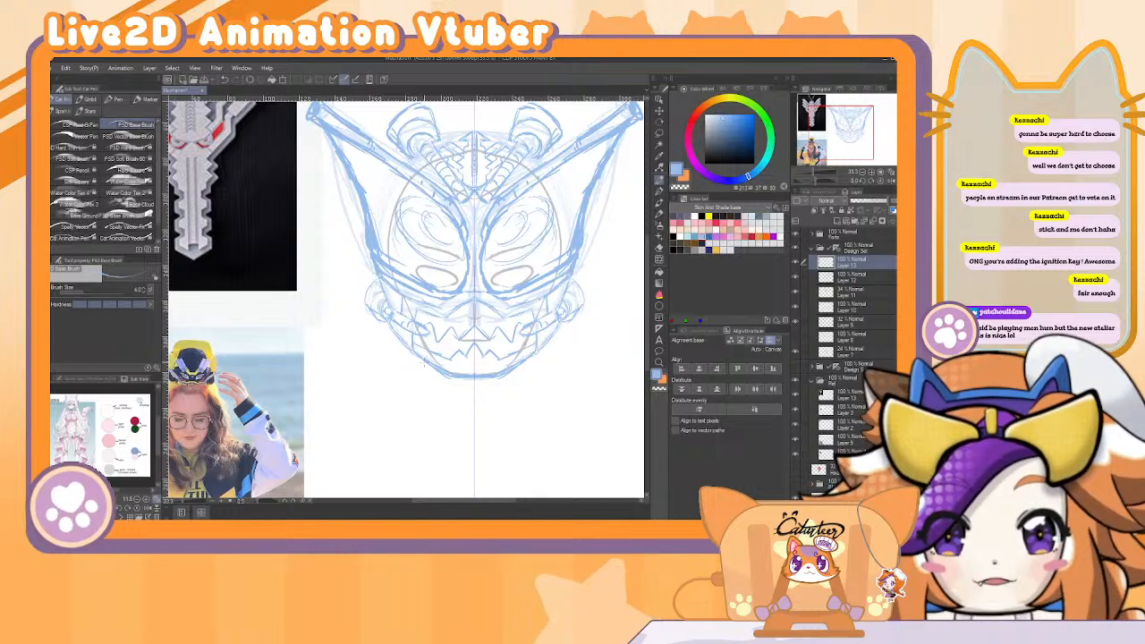
{"action": "mouse_move", "coordinate": [258, 389]}
{"action": "left_mouse_down"}
{"action": "mouse_move", "coordinate": [501, 417]}
{"action": "mouse_move", "coordinate": [313, 420]}
{"action": "left_mouse_up"}
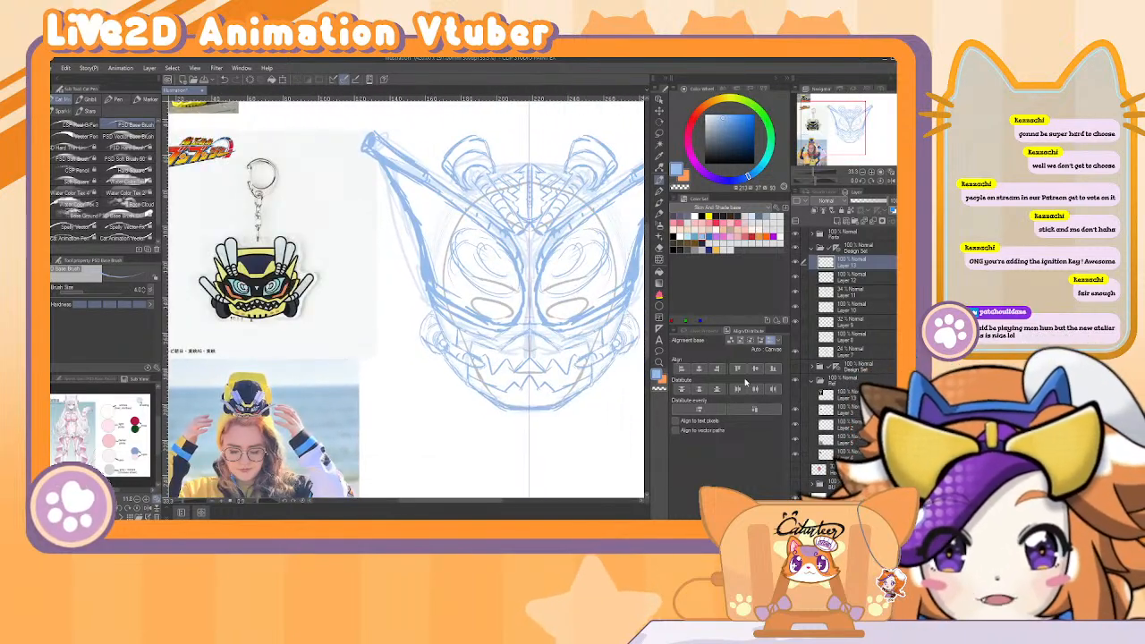
{"action": "left_click_drag", "start_coordinate": [506, 293], "coordinate": [458, 208]}
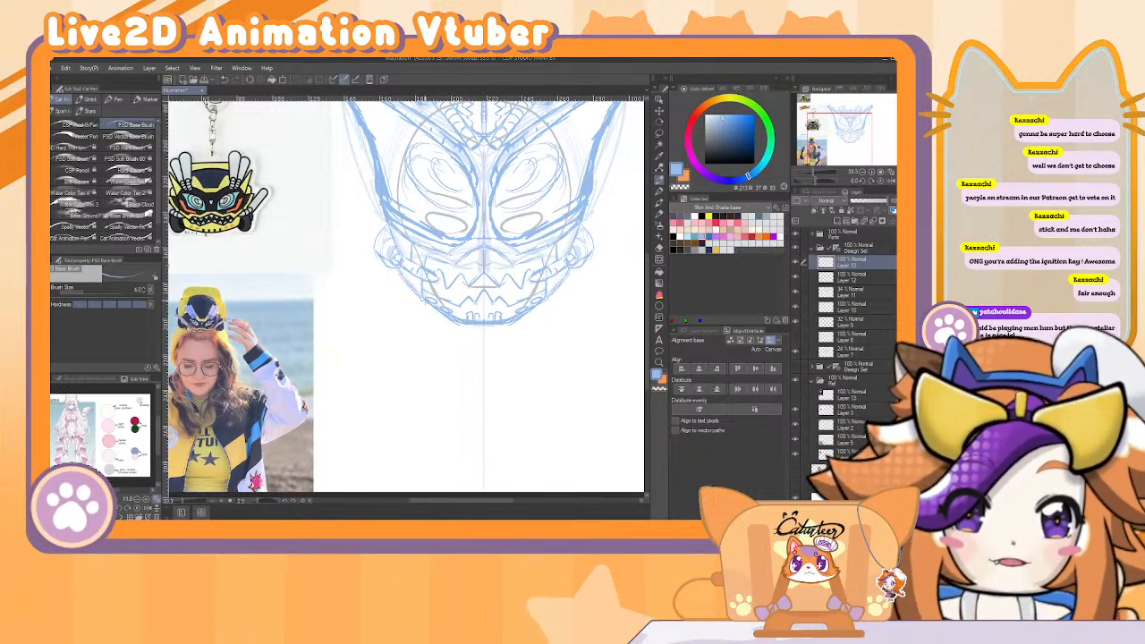
Erase the upper row of teeth and redraw it as sharper zigzag points that fit above the lower teeth.
{"action": "key", "text": "e"}
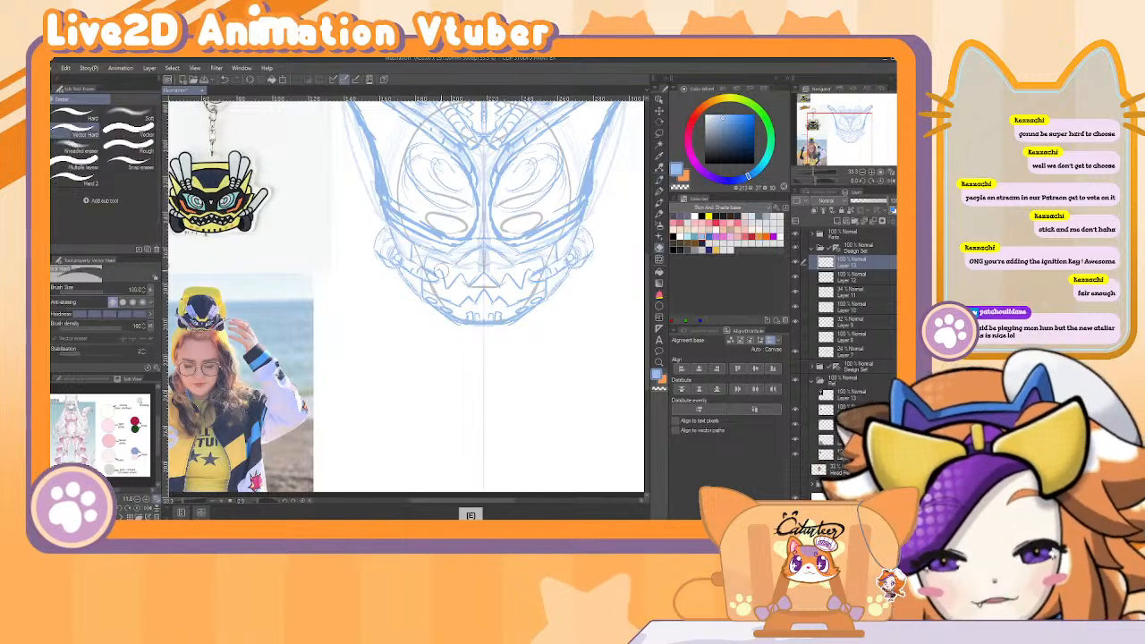
{"action": "mouse_move", "coordinate": [435, 266]}
{"action": "left_mouse_down"}
{"action": "mouse_move", "coordinate": [452, 286]}
{"action": "mouse_move", "coordinate": [479, 286]}
{"action": "left_mouse_up"}
{"action": "key", "text": "b"}
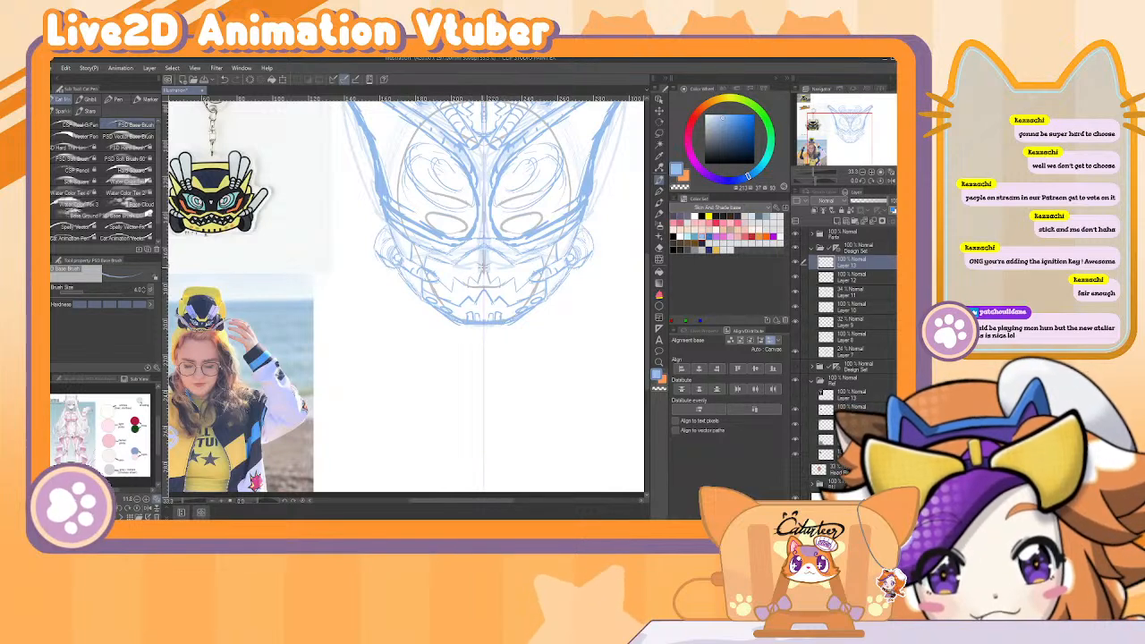
{"action": "key", "text": "ctrl+z"}
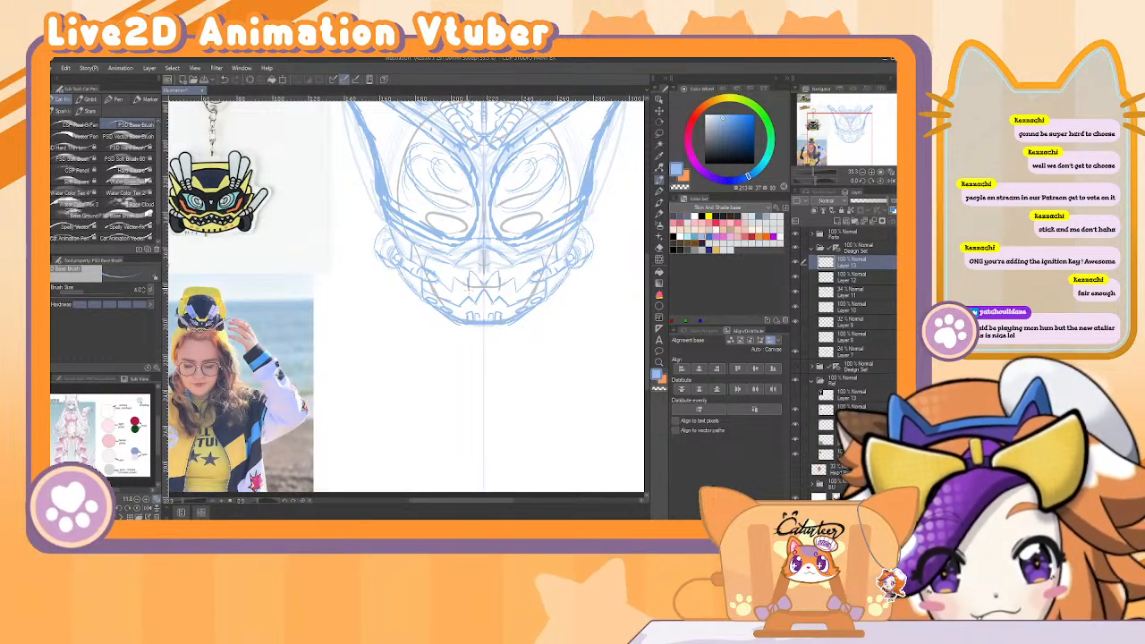
{"action": "key", "text": "ctrl+z"}
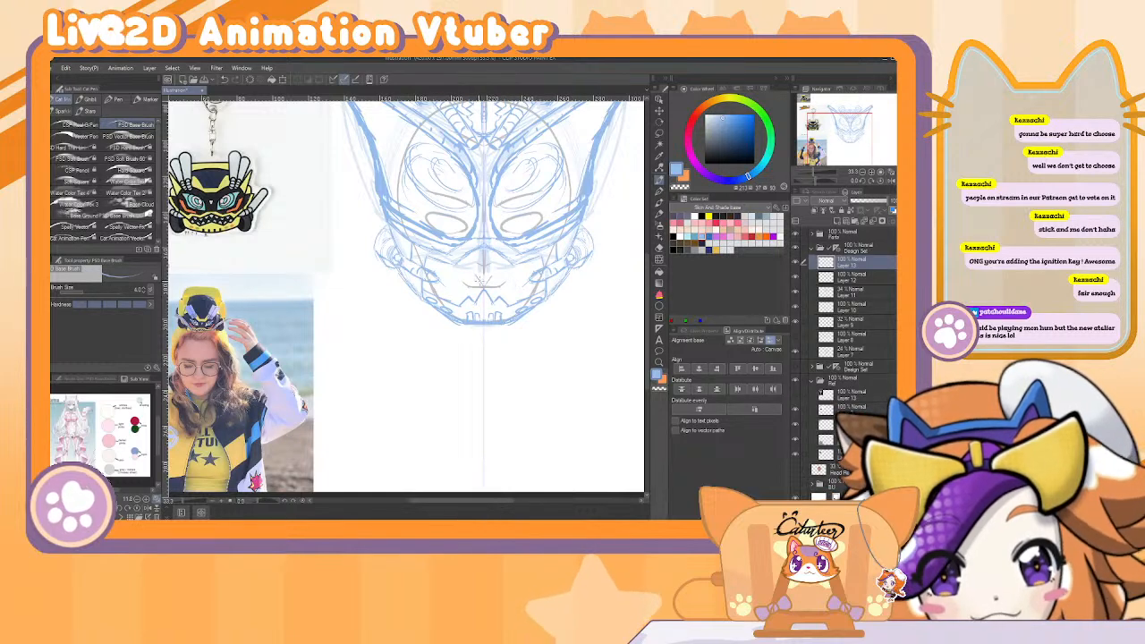
{"action": "mouse_move", "coordinate": [474, 276]}
{"action": "left_mouse_down"}
{"action": "mouse_move", "coordinate": [484, 284]}
{"action": "mouse_move", "coordinate": [470, 285]}
{"action": "left_mouse_up"}
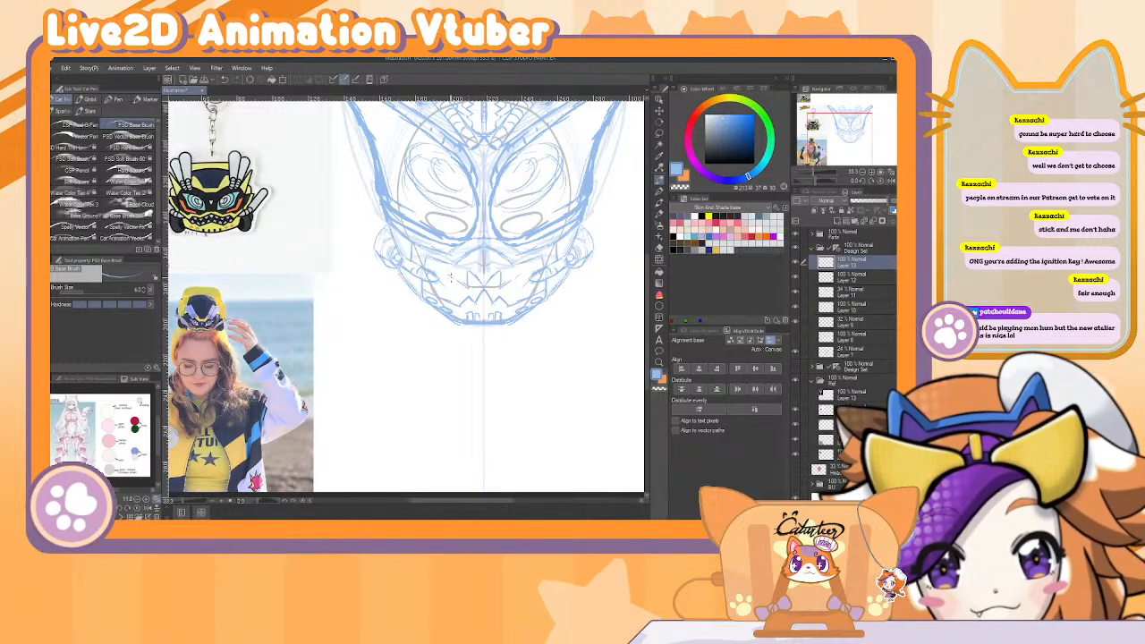
{"action": "key", "text": "ctrl+z"}
{"action": "left_click_drag", "start_coordinate": [465, 284], "coordinate": [454, 279]}
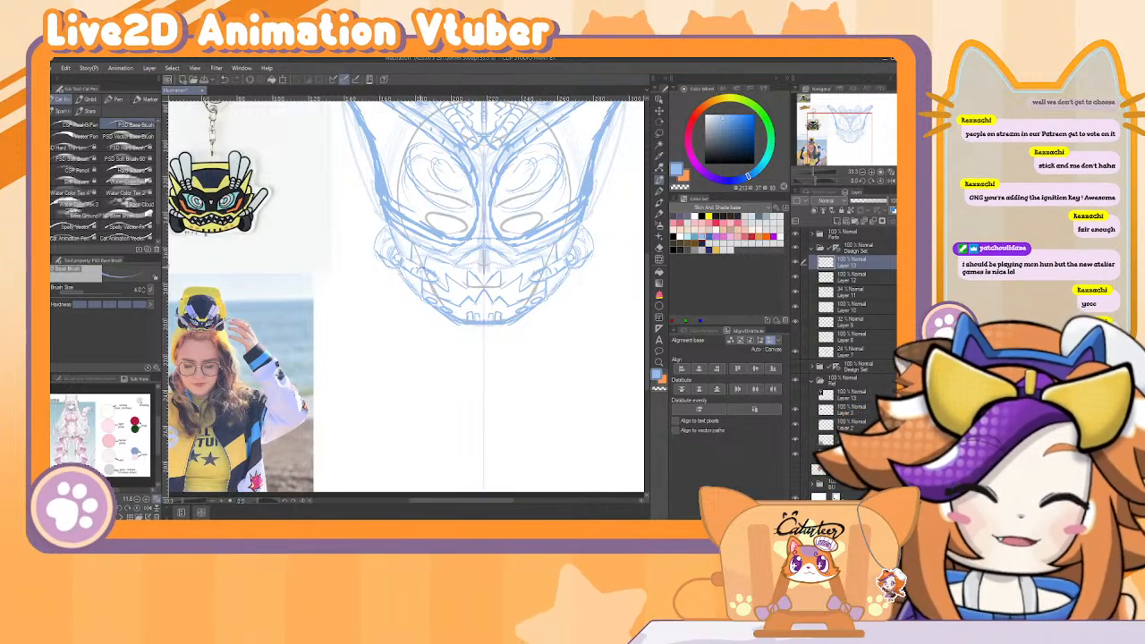
Hide the head reference and group all the helmet sketch layers into one folder.
{"action": "left_click", "coordinate": [798, 350]}
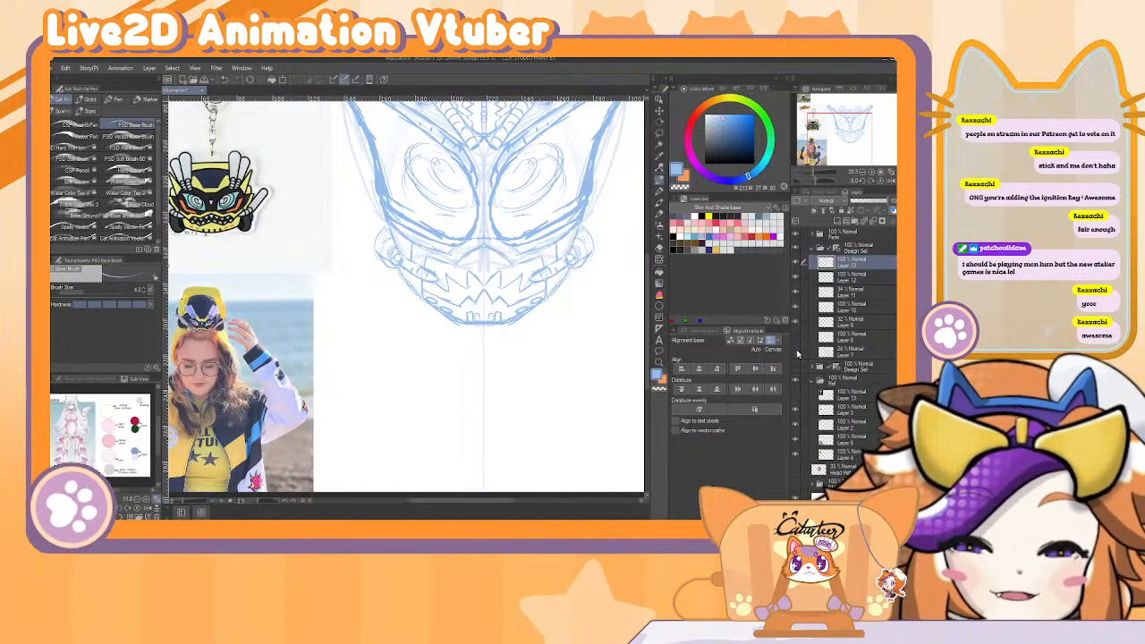
{"action": "scroll", "coordinate": [511, 402], "scroll_direction": "down", "scroll_amount": 3}
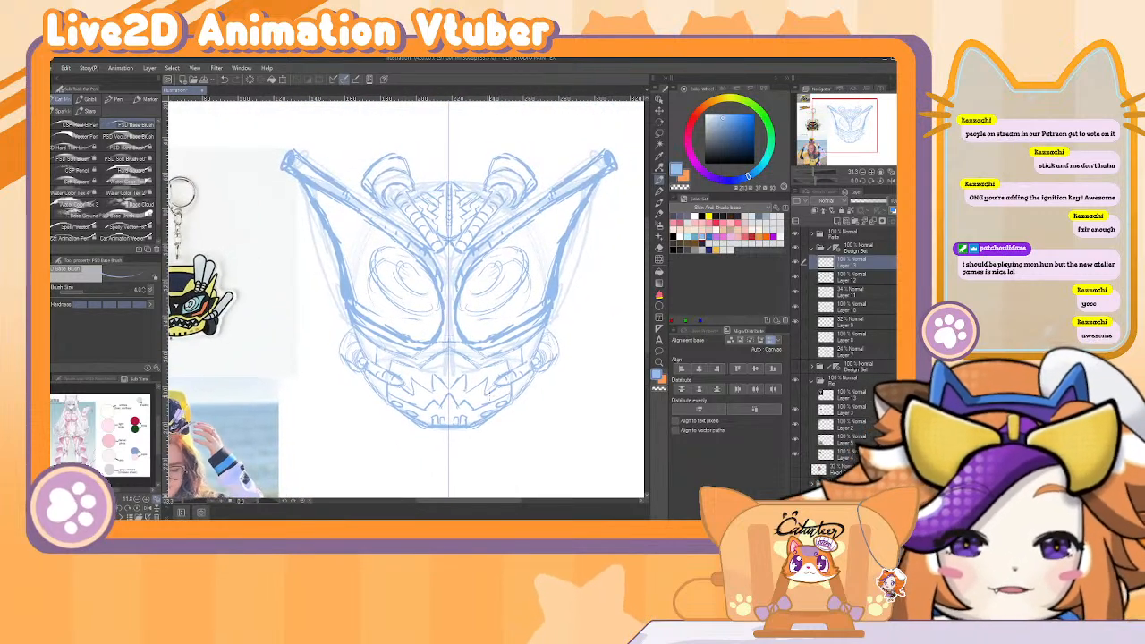
{"action": "left_click", "coordinate": [868, 354], "text": "shift"}
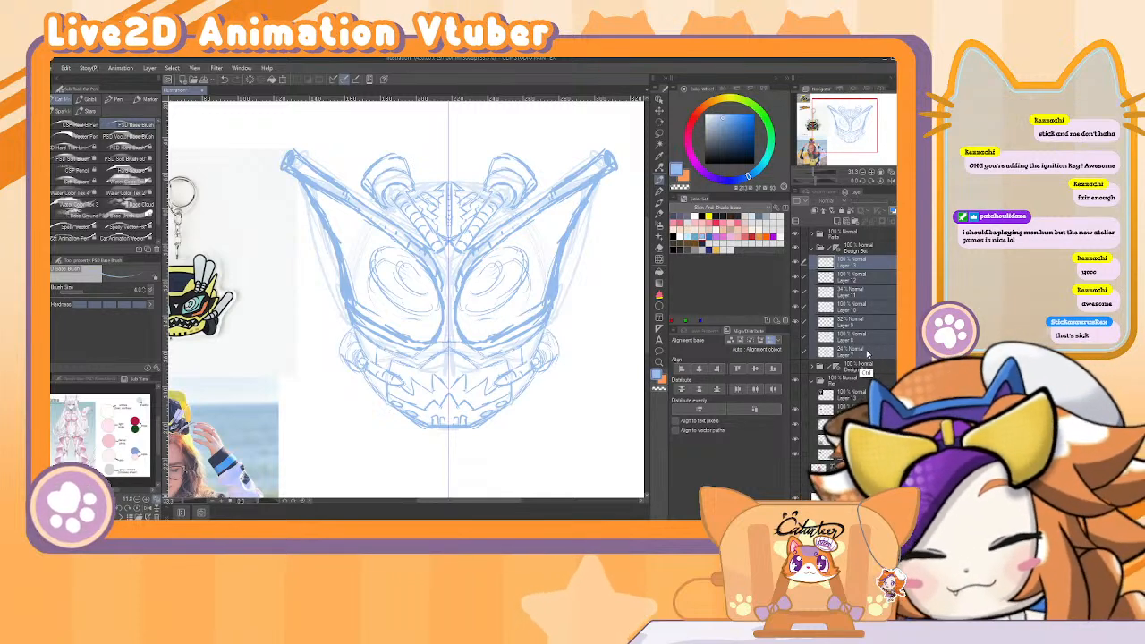
{"action": "key", "text": "ctrl+g"}
{"action": "left_click", "coordinate": [818, 263]}
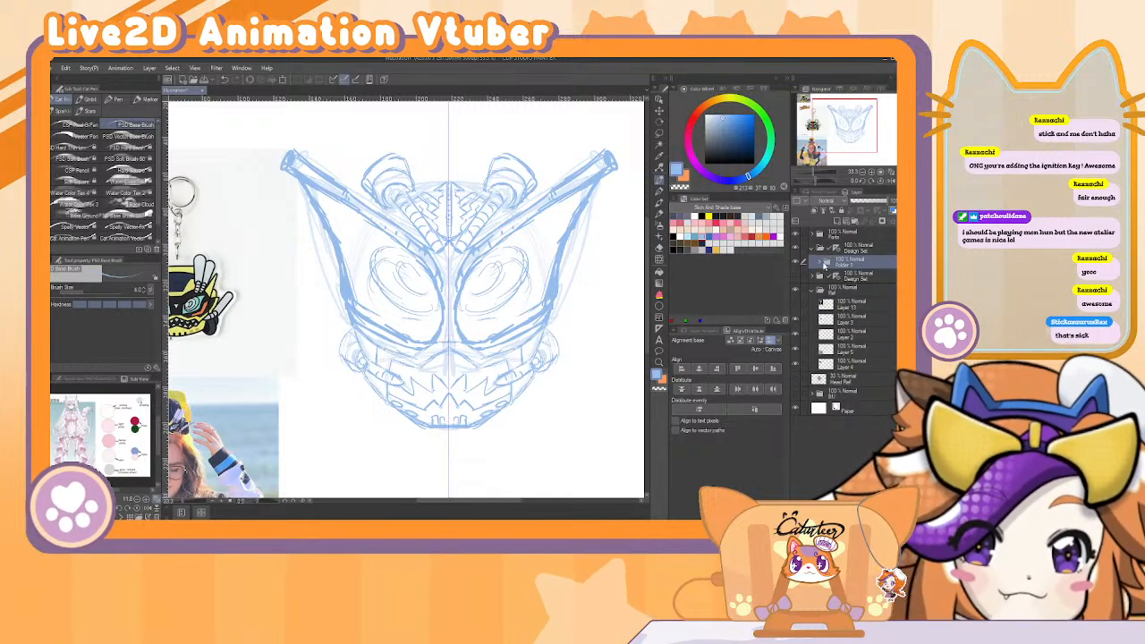
Fade the sketch folder to about 46% opacity and add a new layer above it for drawing in black.
{"action": "left_click_drag", "start_coordinate": [873, 205], "coordinate": [871, 206]}
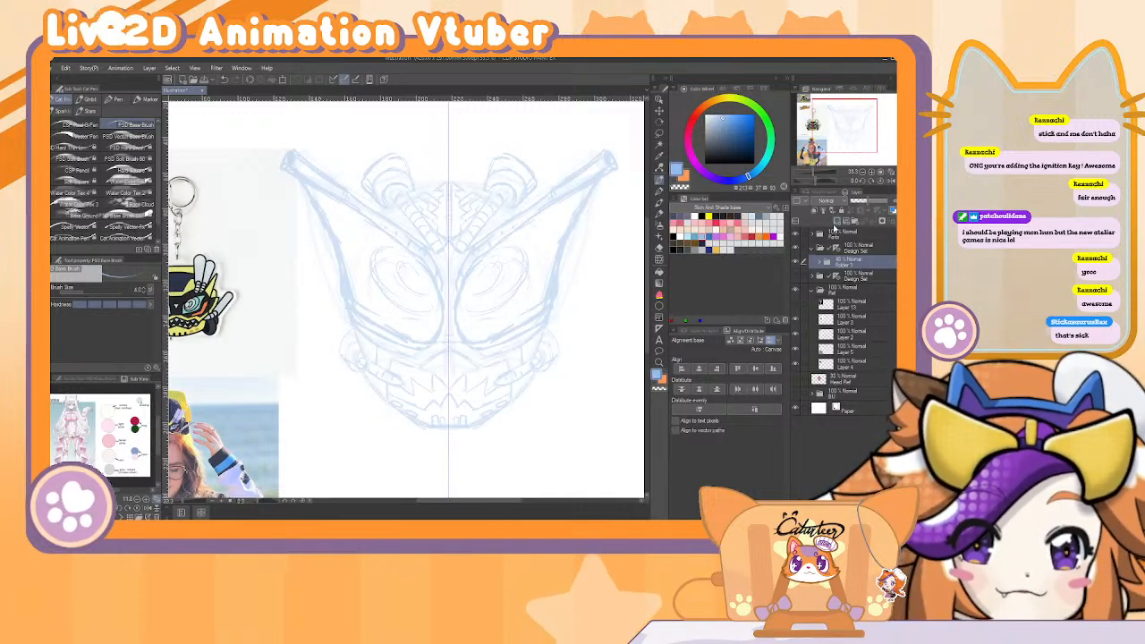
{"action": "left_click", "coordinate": [838, 222]}
{"action": "key", "text": "x"}
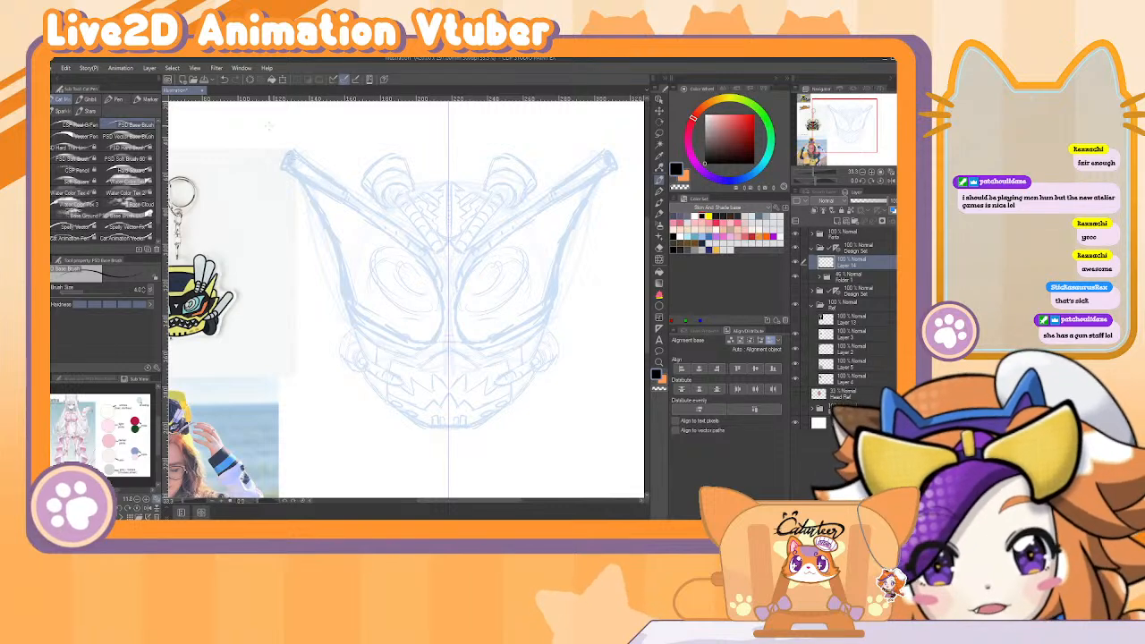
Choose the CSP Real G-Pen at size 12 and replace the empty drawing layer above the sketch folder with a vector layer.
{"action": "left_click_drag", "start_coordinate": [288, 152], "coordinate": [282, 167]}
{"action": "key", "text": "ctrl+z"}
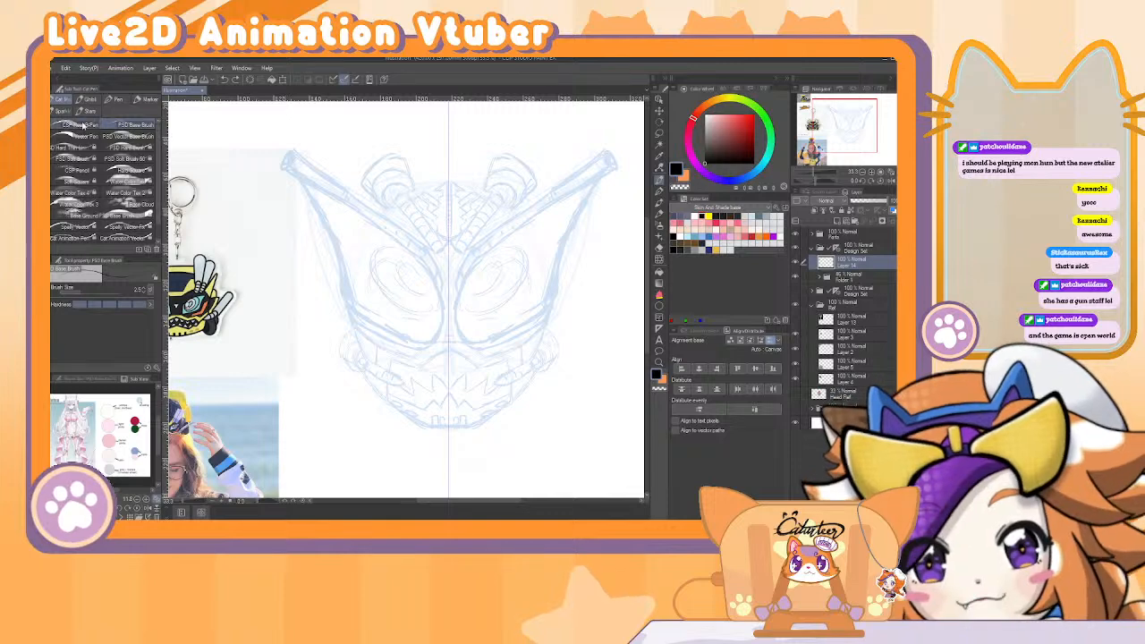
{"action": "key", "text": "p"}
{"action": "key", "text": "bracketright"}
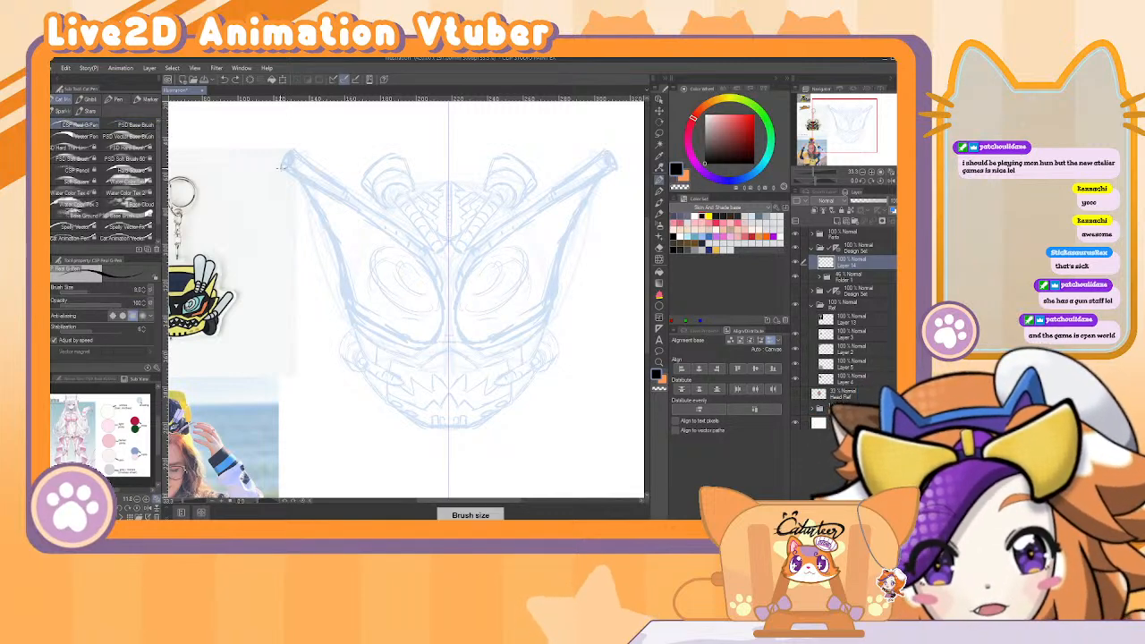
{"action": "key", "text": "bracketright"}
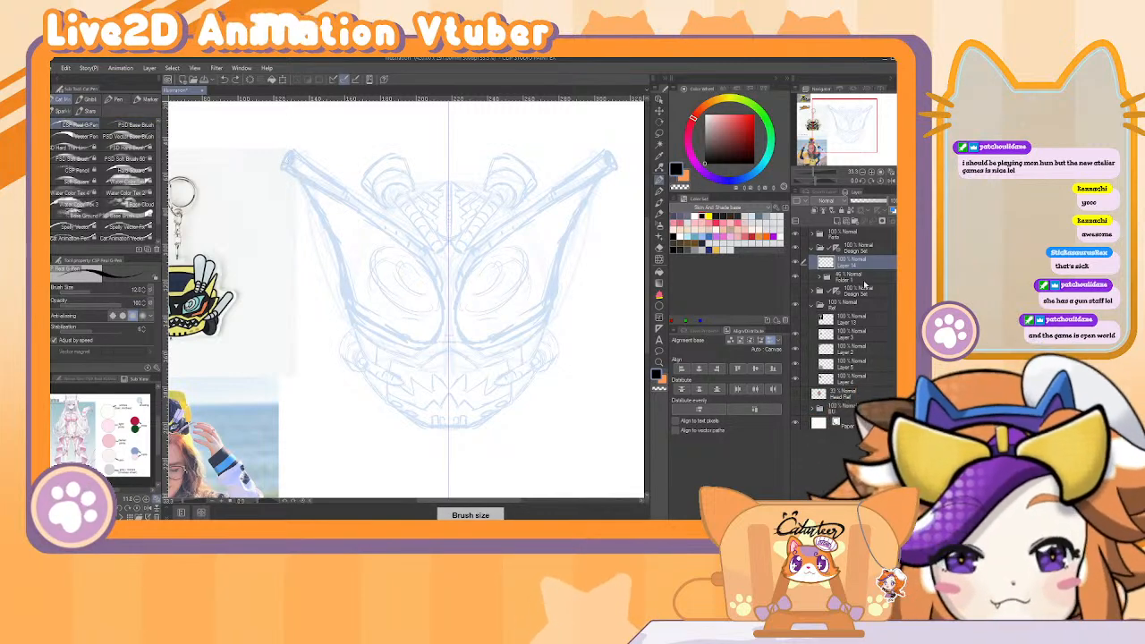
{"action": "left_click", "coordinate": [850, 222]}
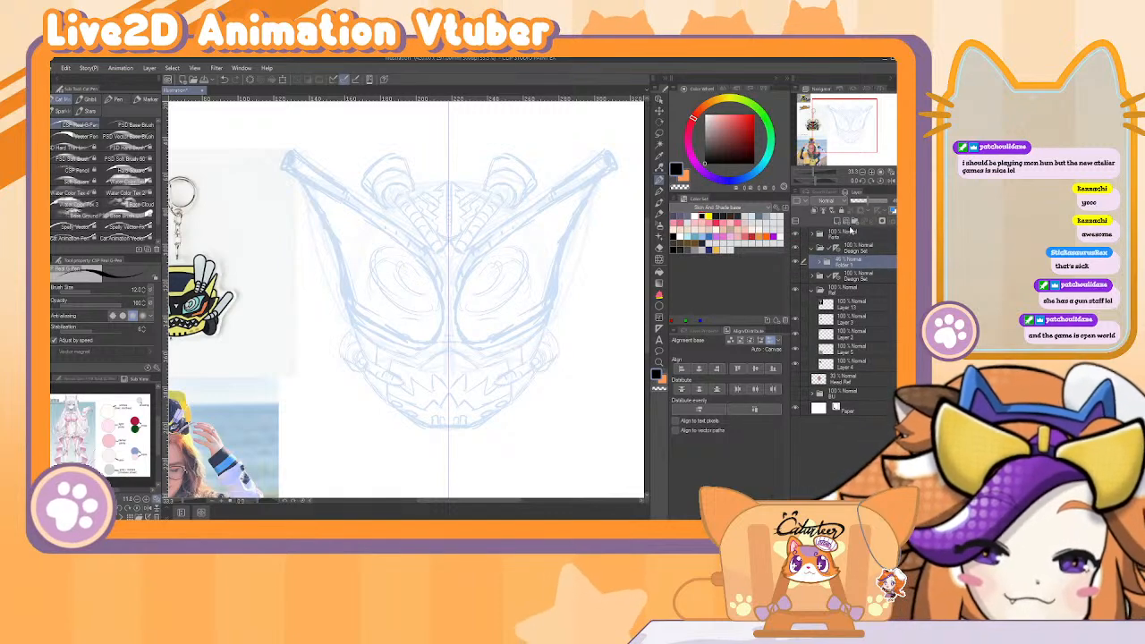
{"action": "key", "text": "ctrl+z"}
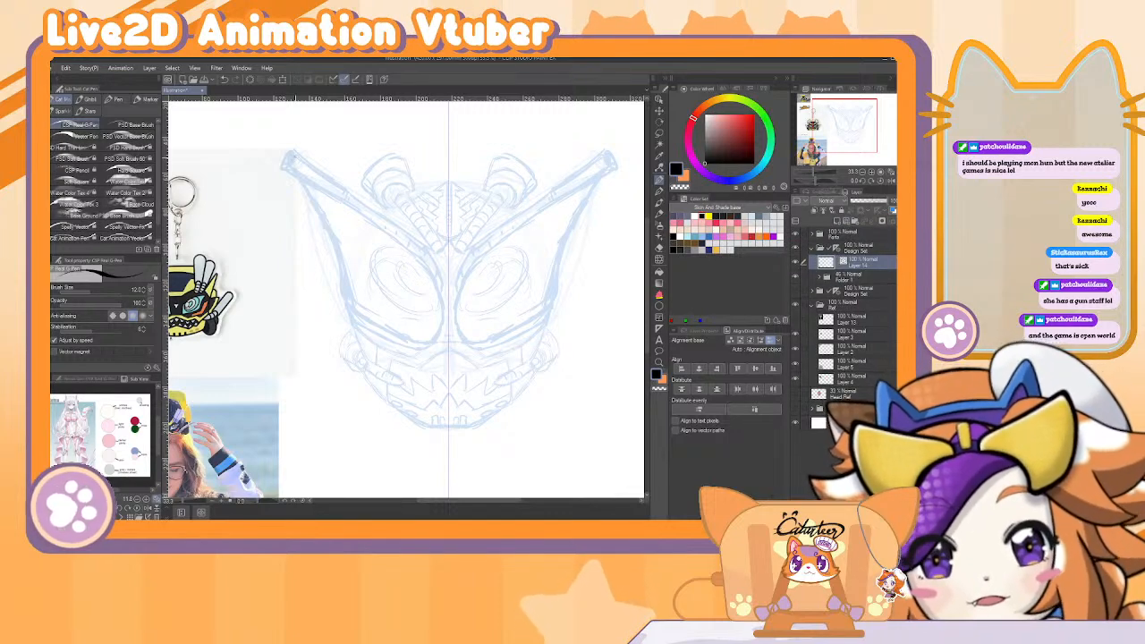
Ink the mirrored cylindrical antenna tips in black over the sketch, with oval open ends, straight sides and rounded inner ends.
{"action": "key", "text": "ctrl+z"}
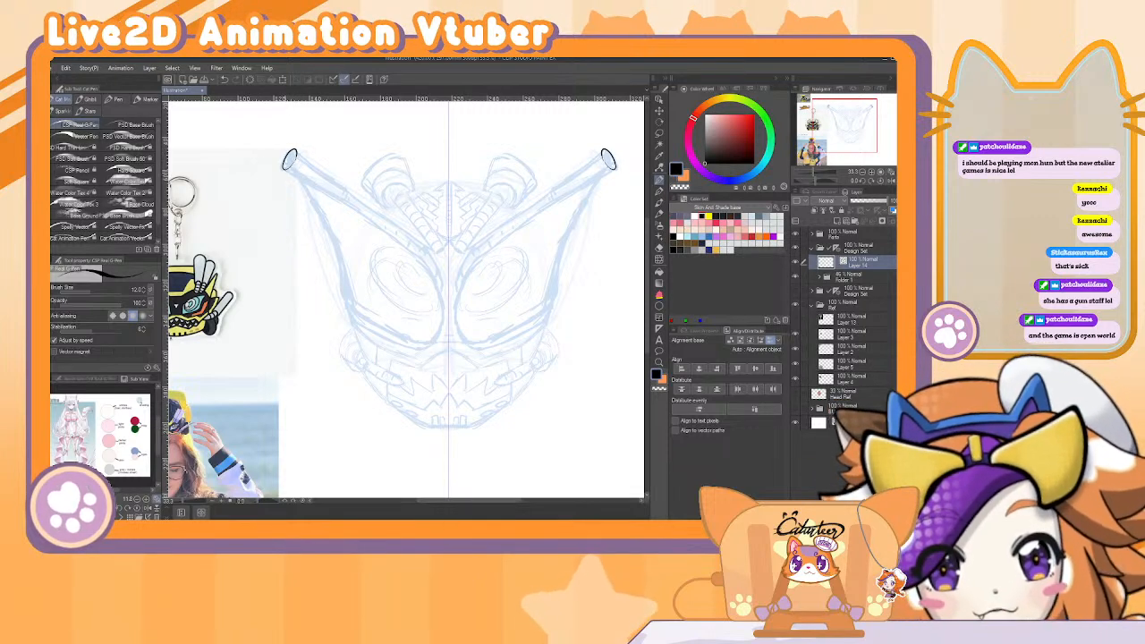
{"action": "key", "text": "ctrl+z"}
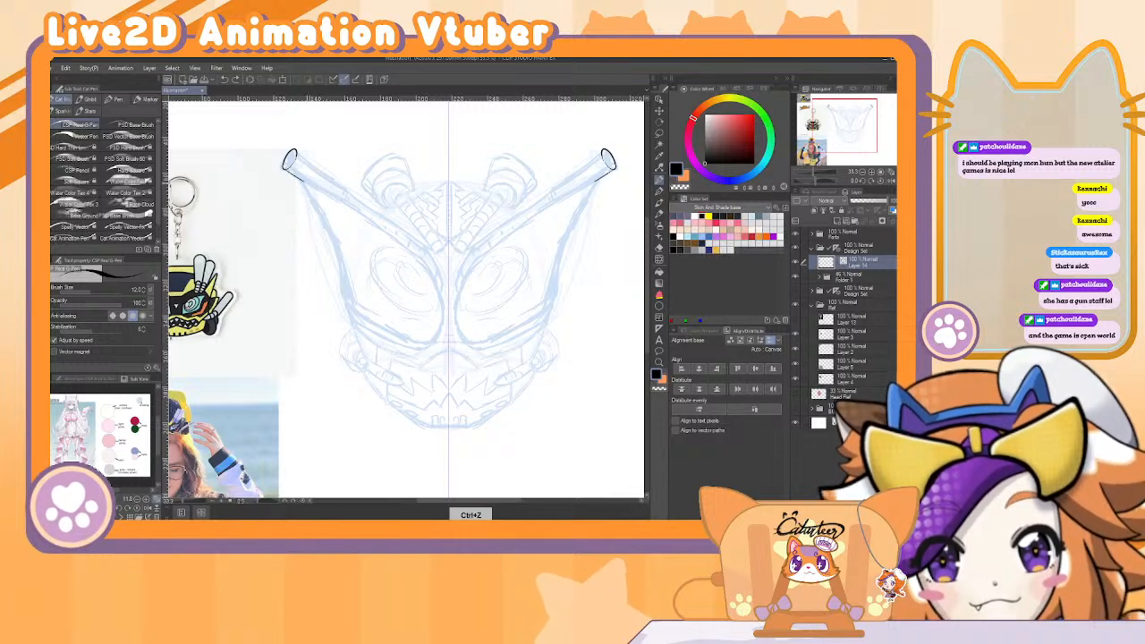
{"action": "key", "text": "ctrl+z"}
{"action": "left_click_drag", "start_coordinate": [290, 173], "coordinate": [321, 189]}
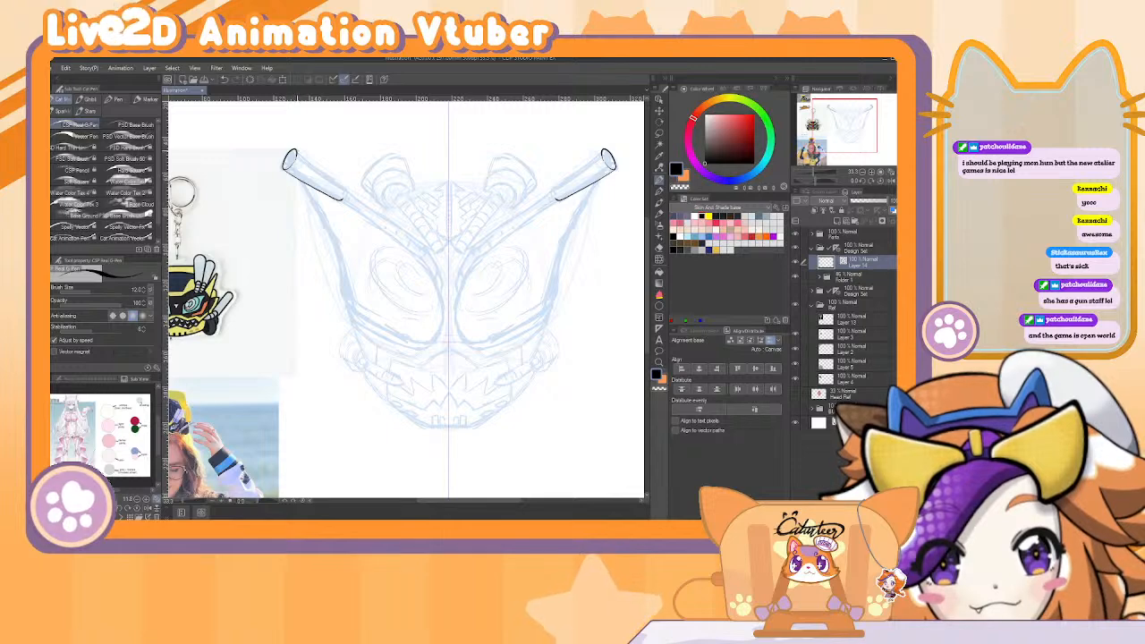
{"action": "key", "text": "ctrl+z"}
{"action": "left_click_drag", "start_coordinate": [291, 152], "coordinate": [345, 186]}
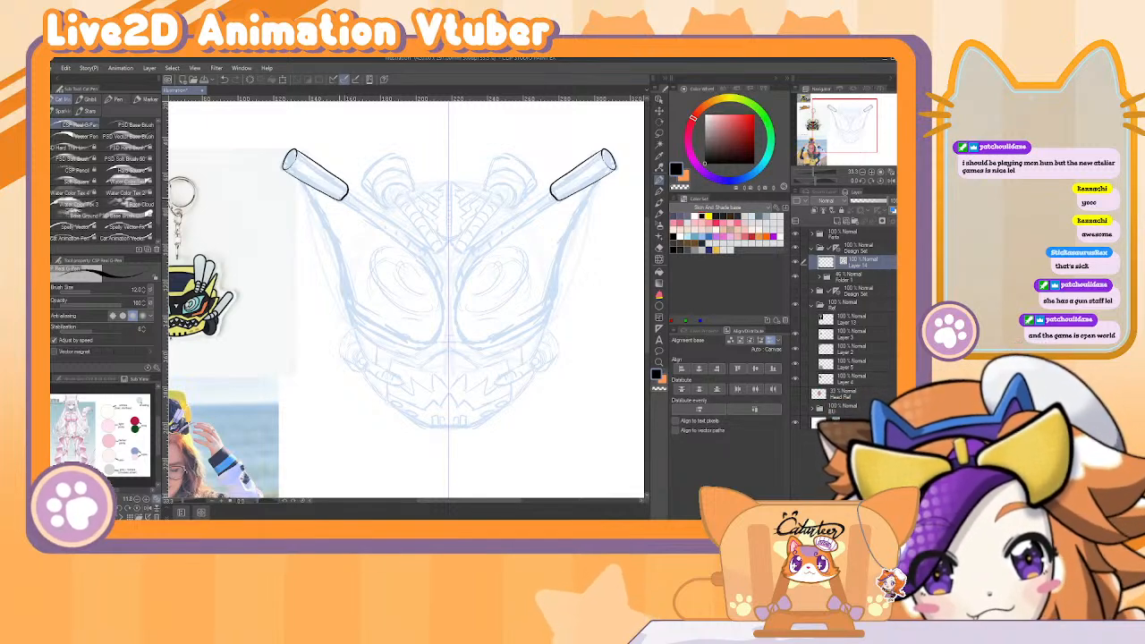
Ink both edges of the curved antenna stalks from the cylindrical tips down to the inner corners of the eyes and tidy their ends.
{"action": "key", "text": "ctrl+z"}
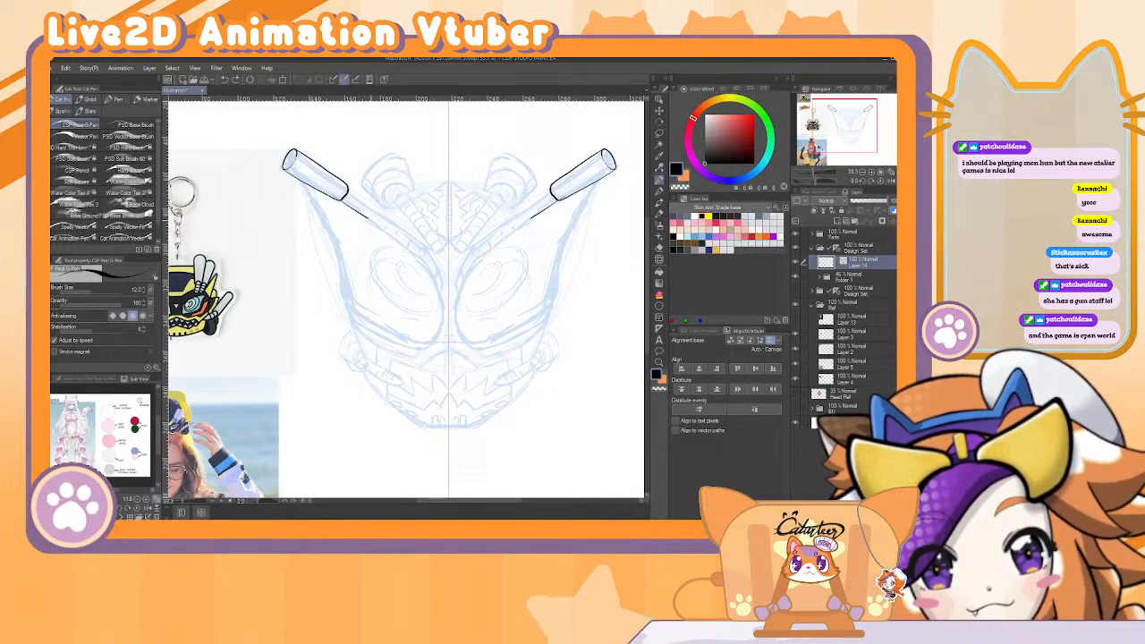
{"action": "key", "text": "r"}
{"action": "left_click_drag", "start_coordinate": [390, 234], "coordinate": [402, 241]}
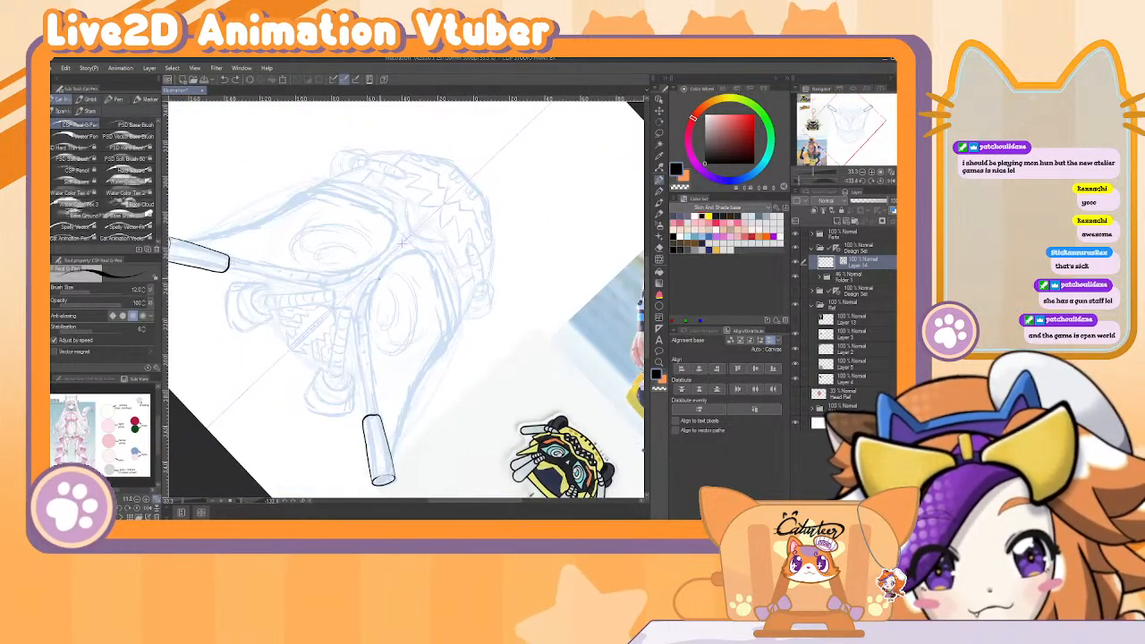
{"action": "left_click_drag", "start_coordinate": [345, 270], "coordinate": [359, 266]}
{"action": "left_click_drag", "start_coordinate": [372, 299], "coordinate": [376, 277]}
{"action": "key", "text": "ctrl+z"}
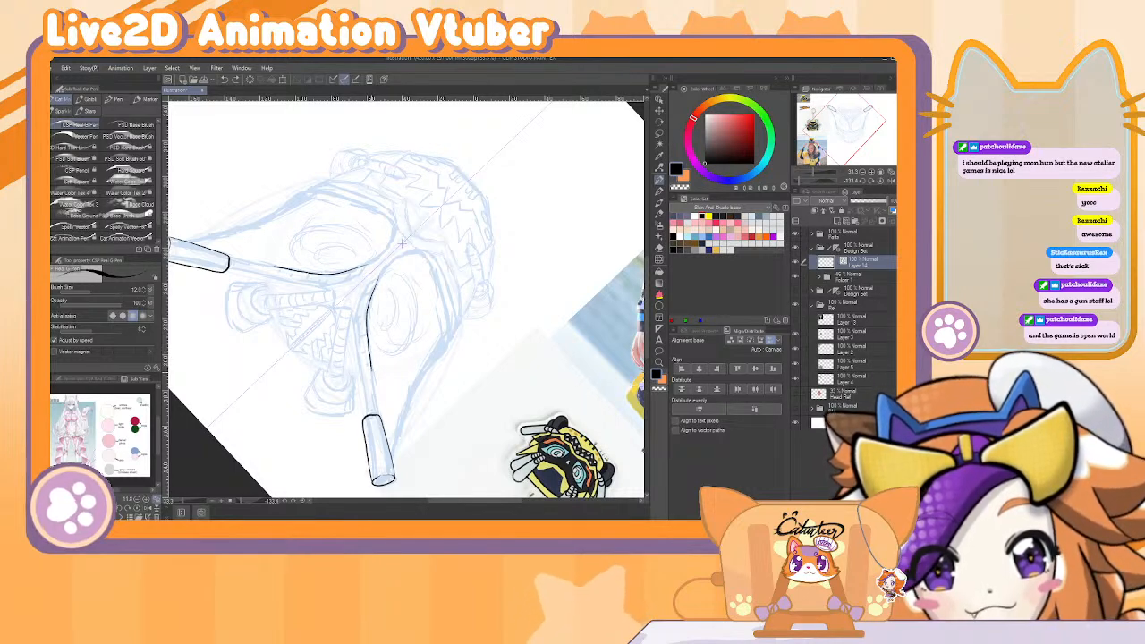
{"action": "left_click_drag", "start_coordinate": [370, 366], "coordinate": [374, 413]}
{"action": "left_click_drag", "start_coordinate": [230, 262], "coordinate": [277, 270]}
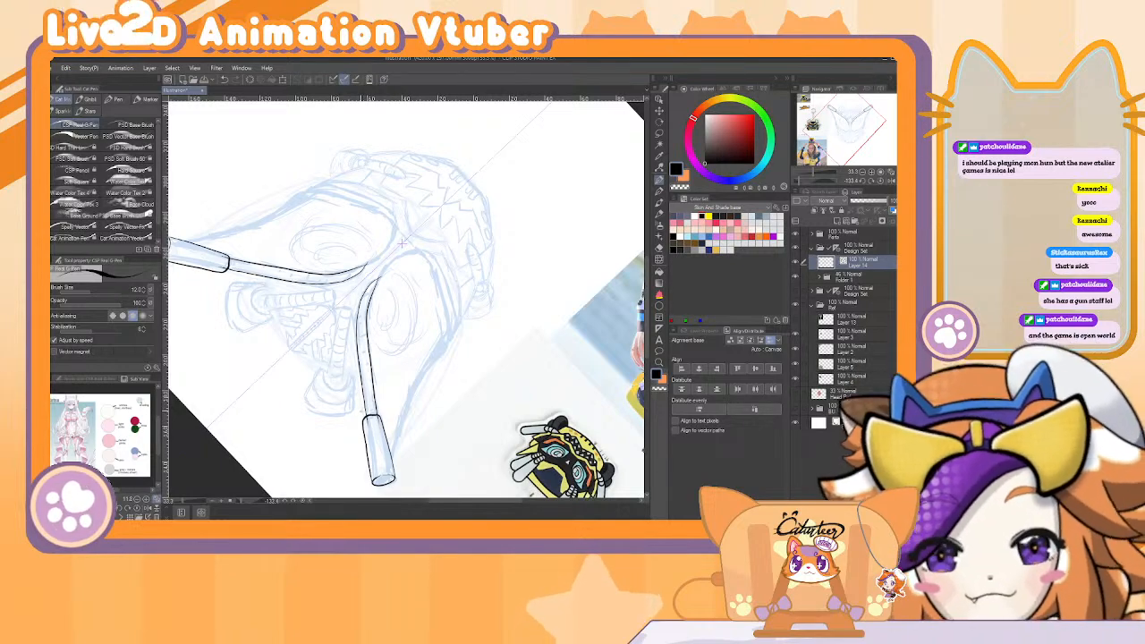
{"action": "mouse_move", "coordinate": [401, 242]}
{"action": "left_mouse_down"}
{"action": "mouse_move", "coordinate": [377, 435]}
{"action": "mouse_move", "coordinate": [366, 420]}
{"action": "left_mouse_up"}
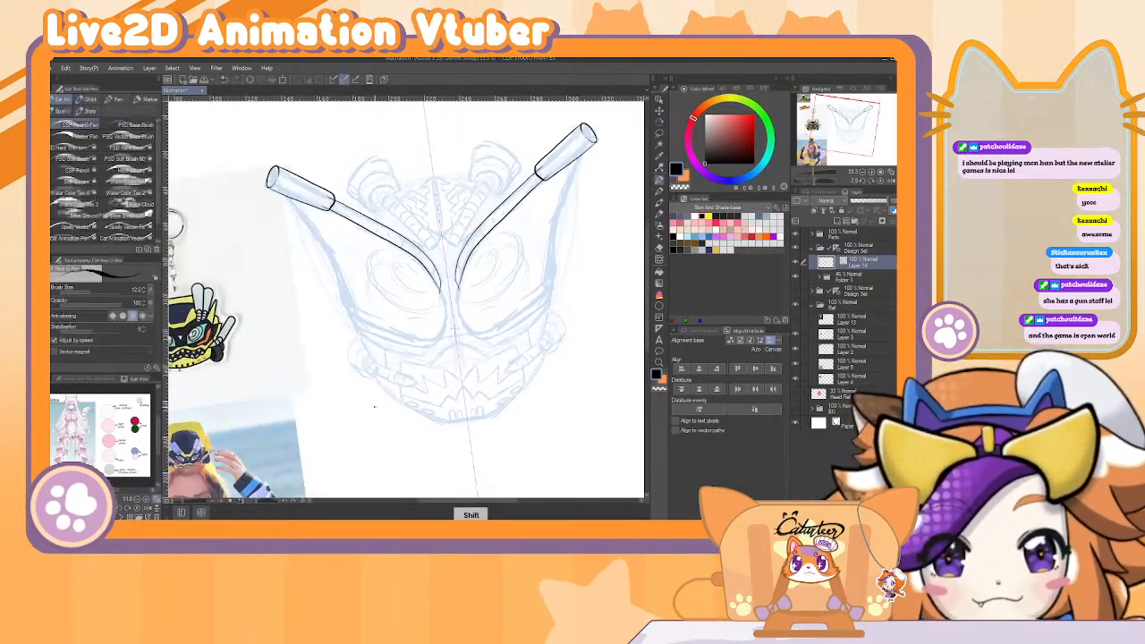
{"action": "key", "text": "b"}
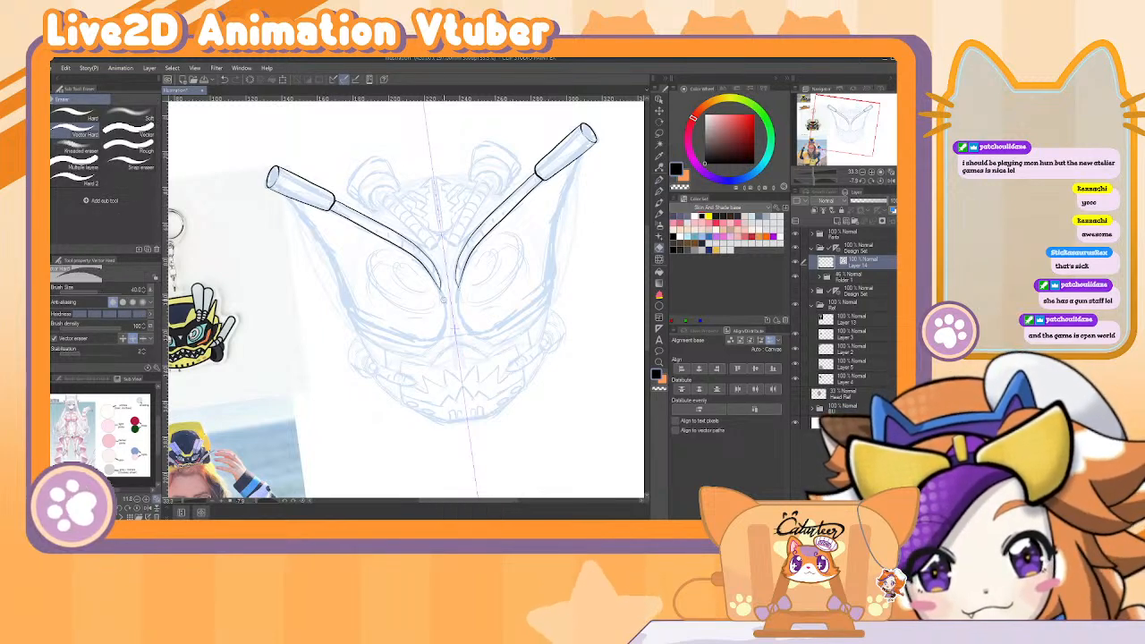
{"action": "key", "text": "p"}
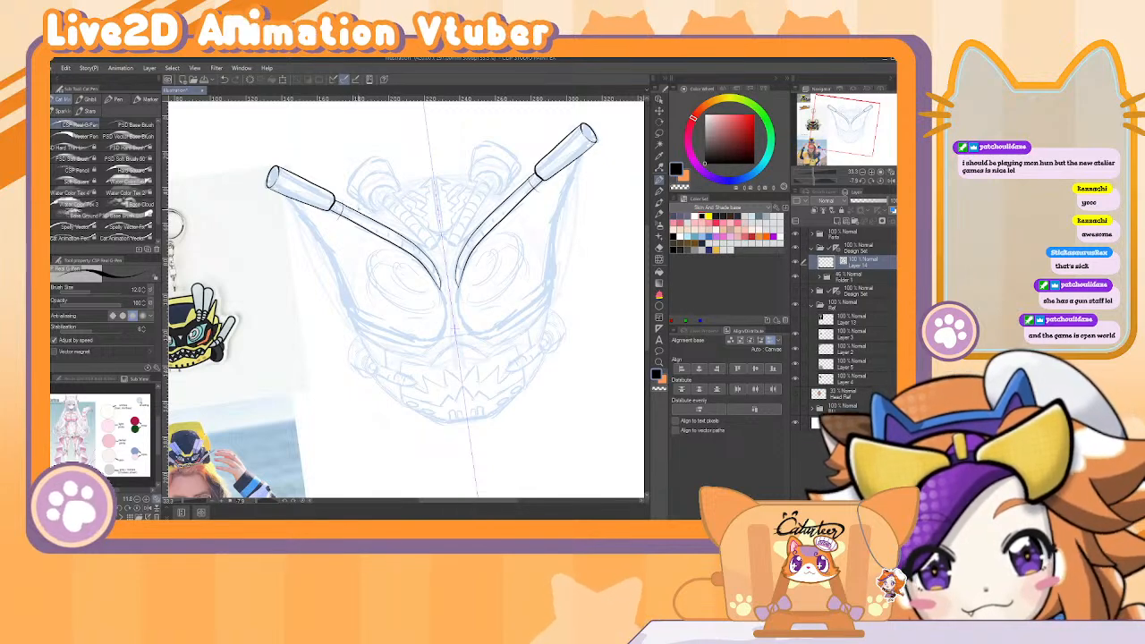
{"action": "key", "text": "ctrl+z"}
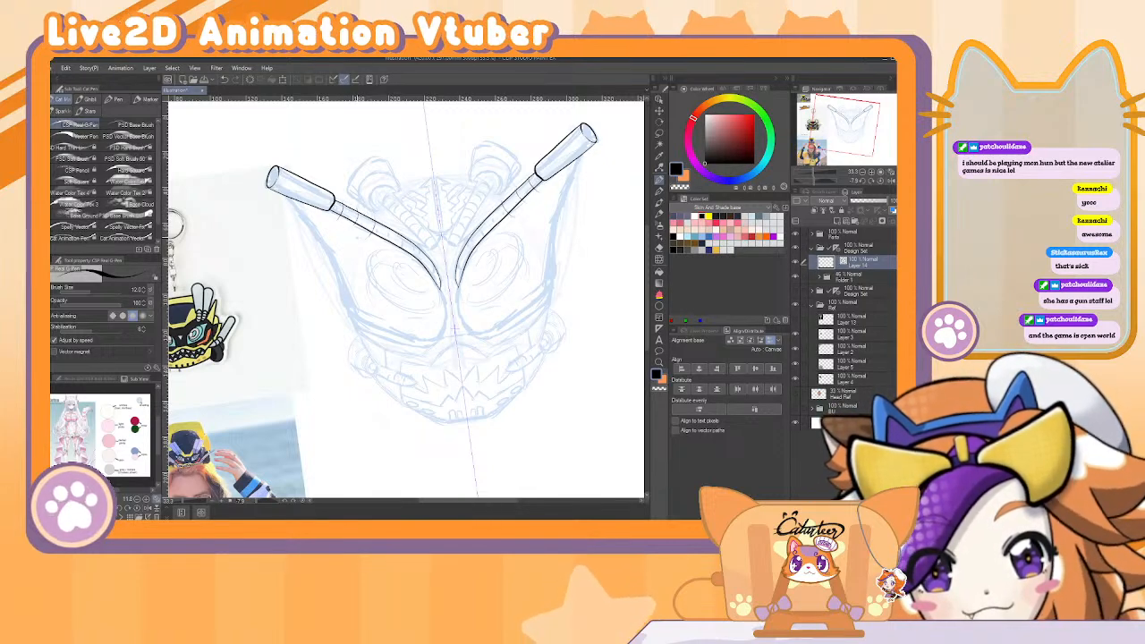
{"action": "key", "text": "ctrl+z"}
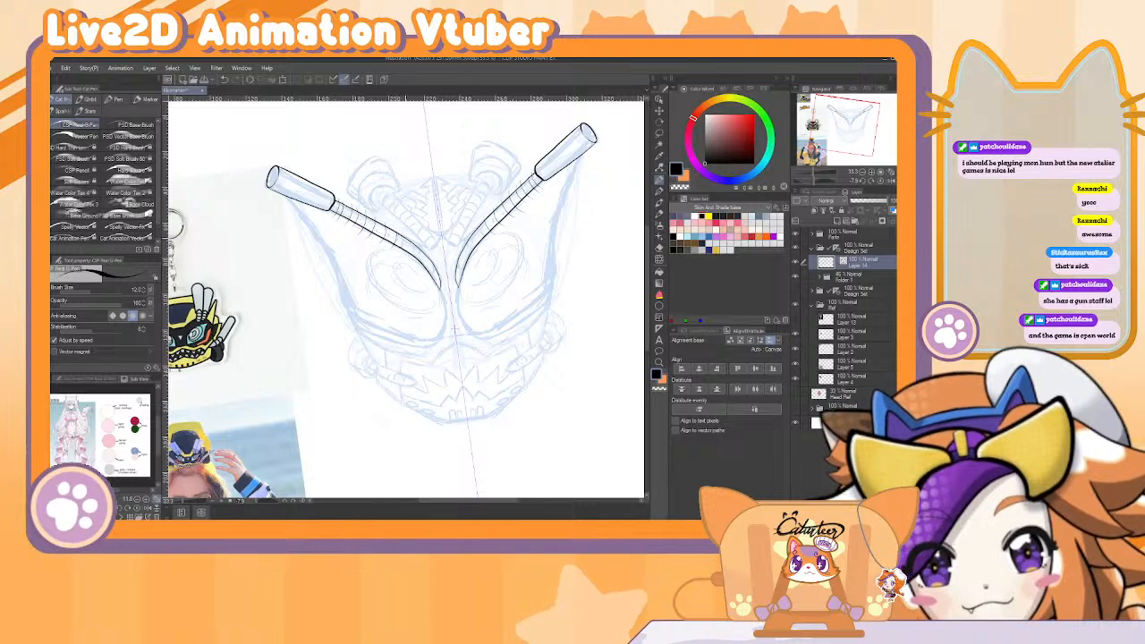
{"action": "key", "text": "ctrl+z"}
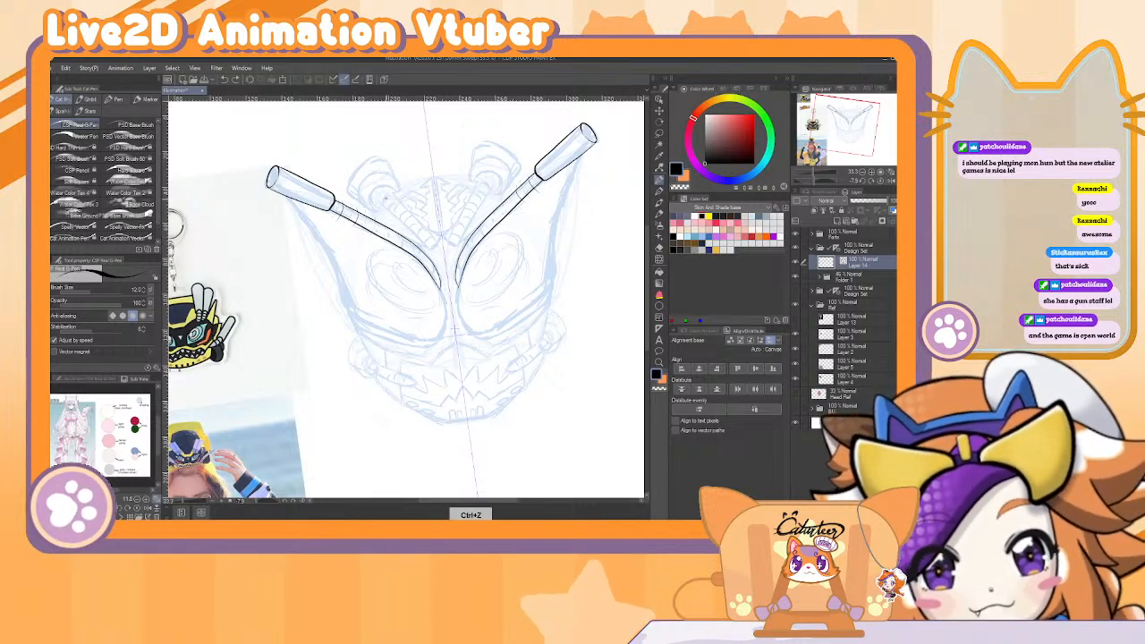
{"action": "key", "text": "ctrl+z"}
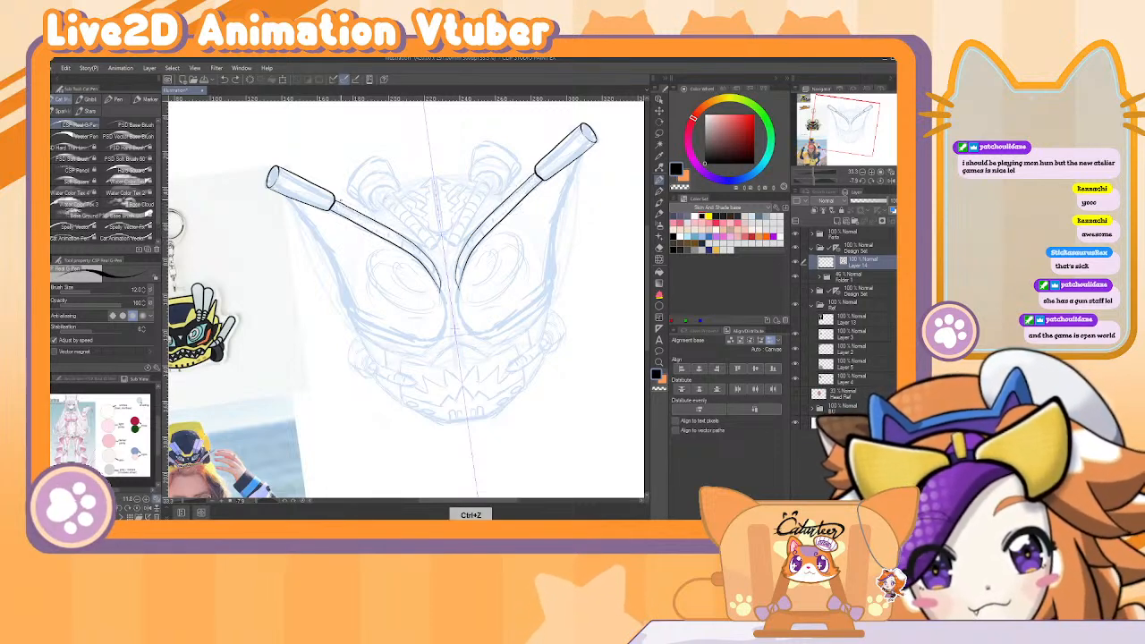
Ink closely spaced segment lines across the full length of both antenna stalks and erase the ends that overhang the edges.
{"action": "left_click_drag", "start_coordinate": [357, 211], "coordinate": [386, 245]}
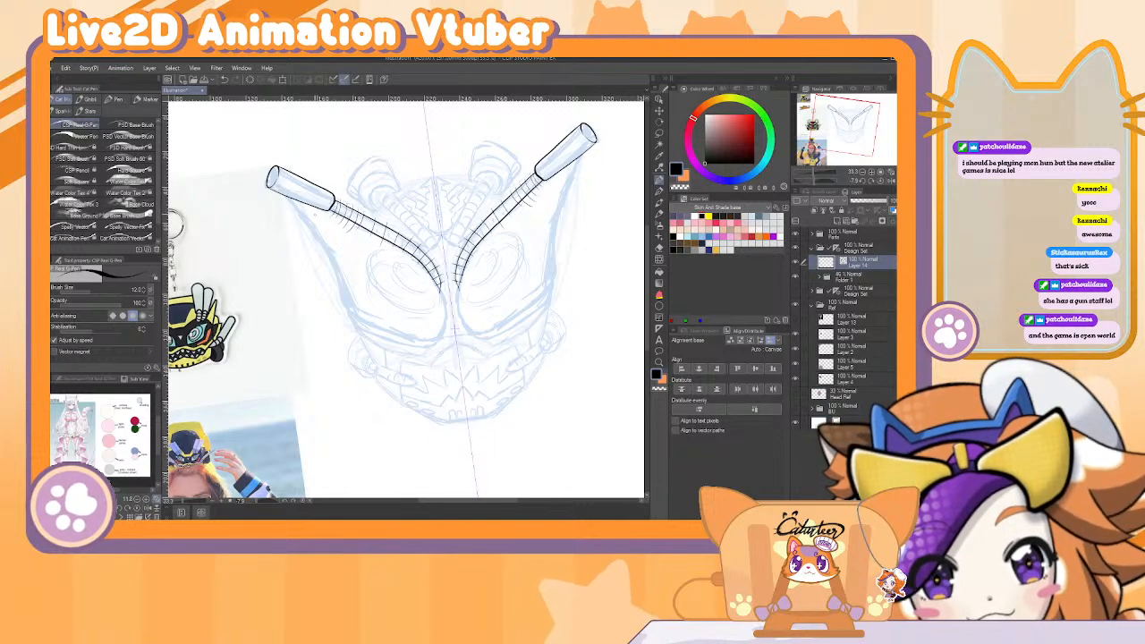
{"action": "left_click_drag", "start_coordinate": [367, 222], "coordinate": [356, 237]}
{"action": "left_click_drag", "start_coordinate": [519, 200], "coordinate": [508, 214]}
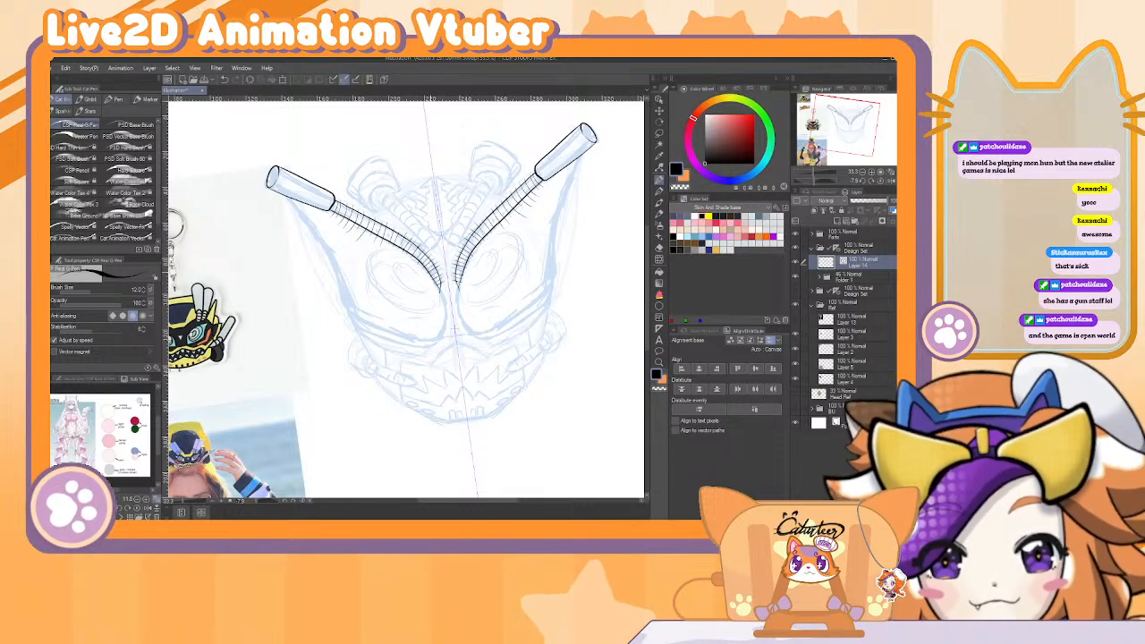
{"action": "key", "text": "e"}
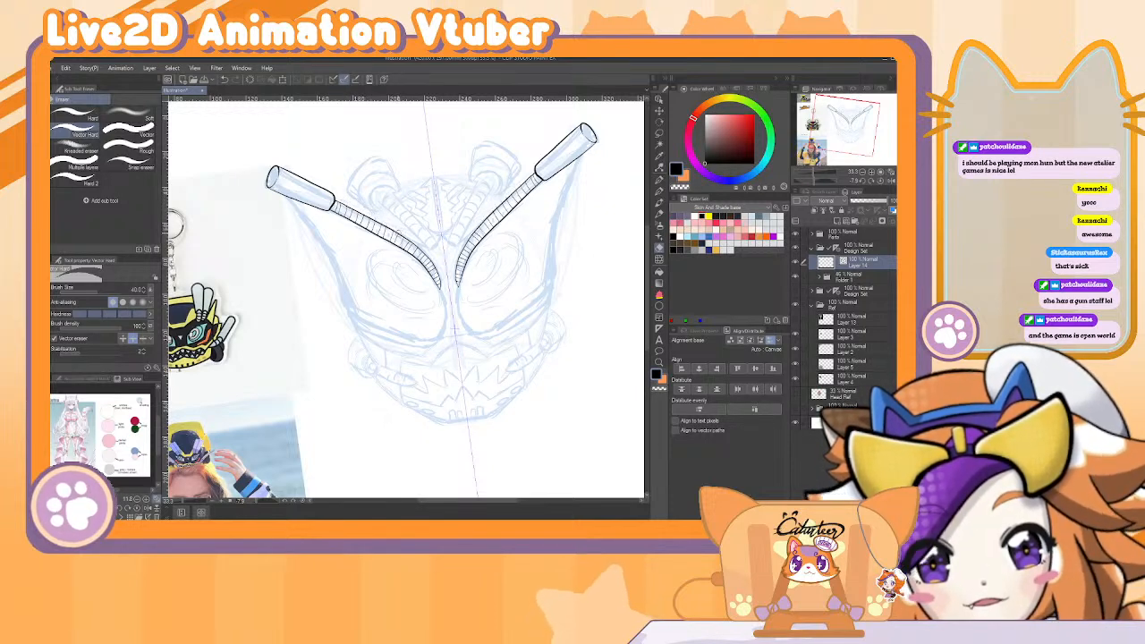
Erase the lower edges and oval ends of the cylindrical antenna tips and redraw them with cleaner lines.
{"action": "key", "text": "r"}
{"action": "left_click_drag", "start_coordinate": [554, 322], "coordinate": [538, 405]}
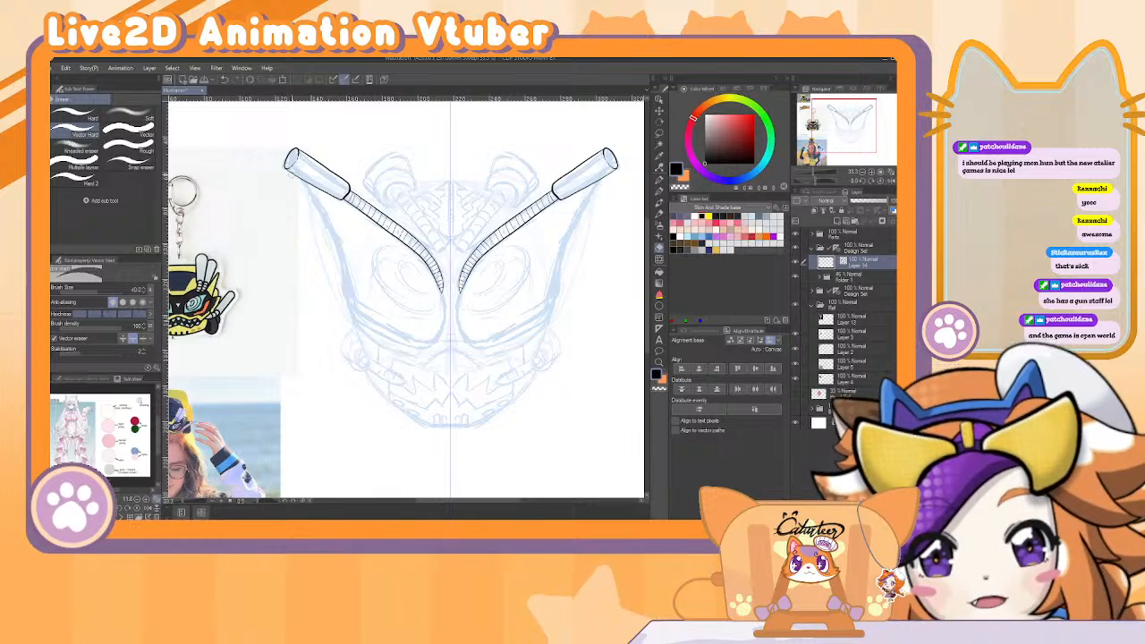
{"action": "left_click", "coordinate": [295, 174]}
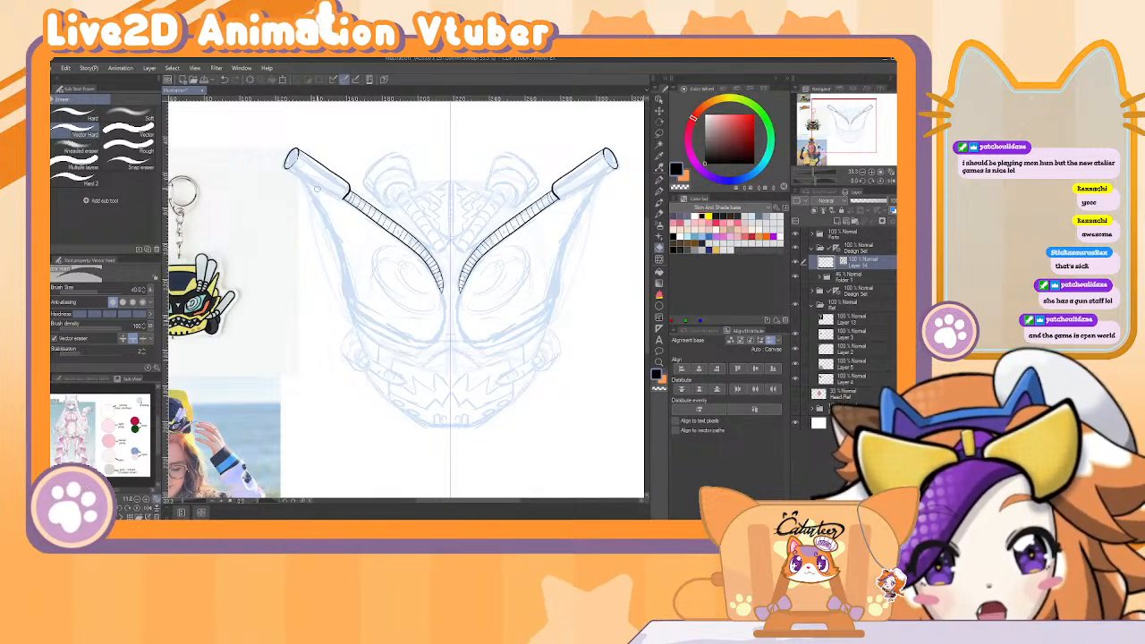
{"action": "key", "text": "p"}
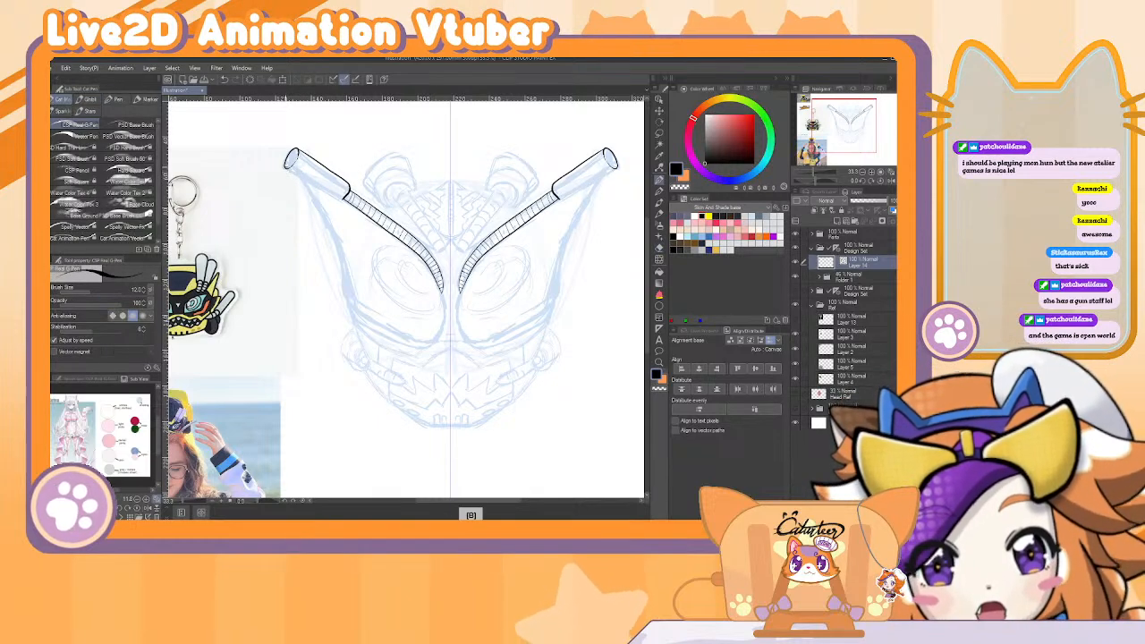
{"action": "key", "text": "e"}
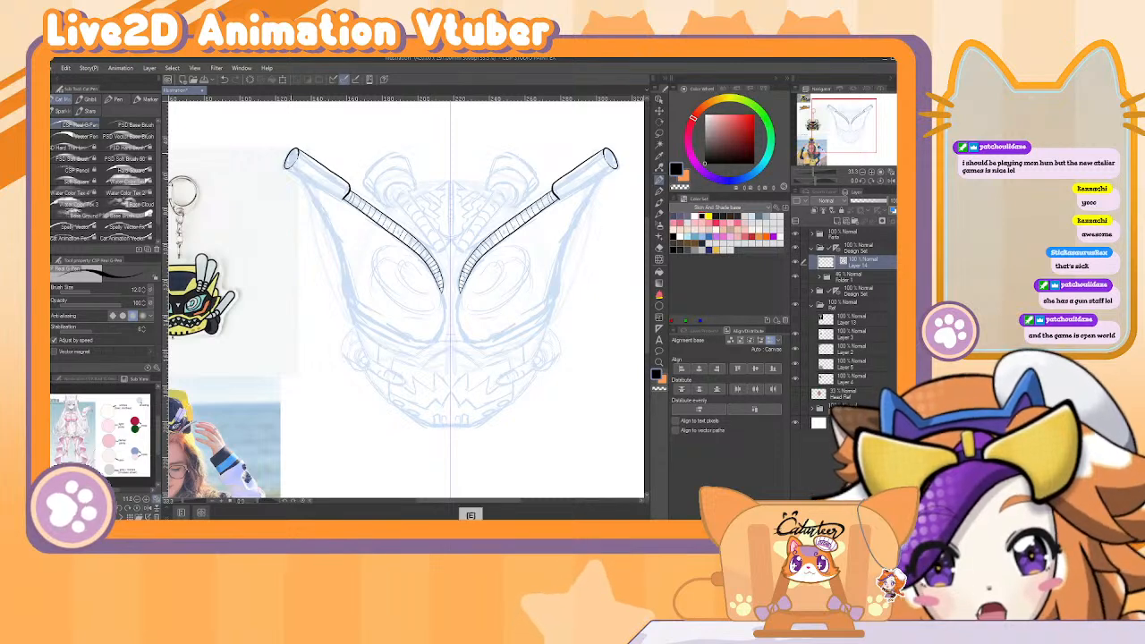
{"action": "key", "text": "p"}
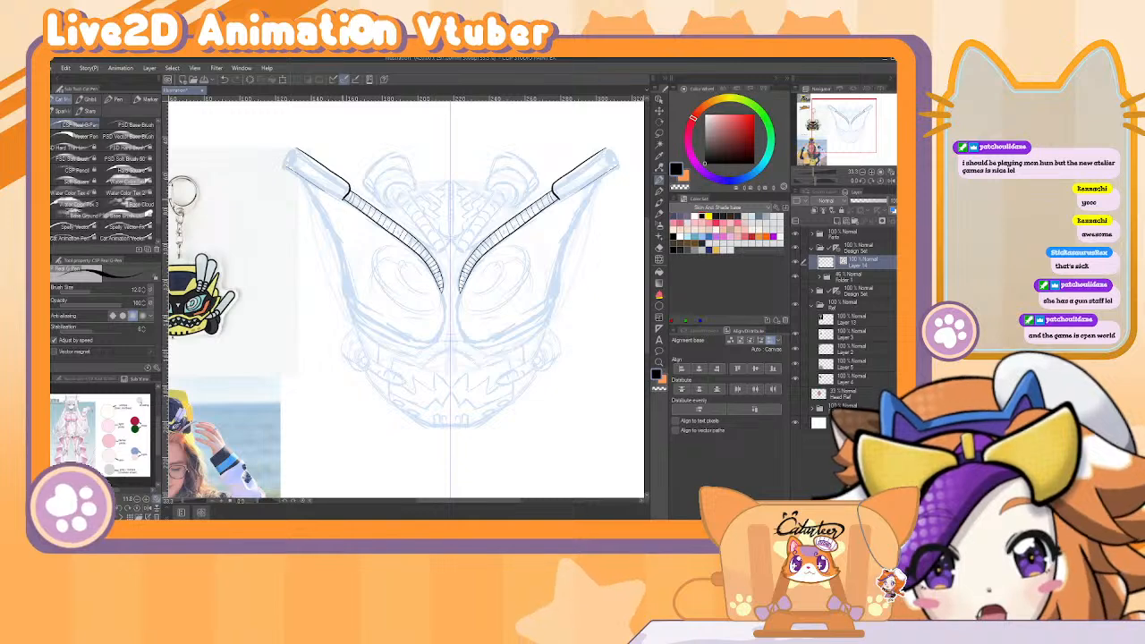
{"action": "key", "text": "ctrl+z"}
{"action": "left_click_drag", "start_coordinate": [313, 184], "coordinate": [327, 194]}
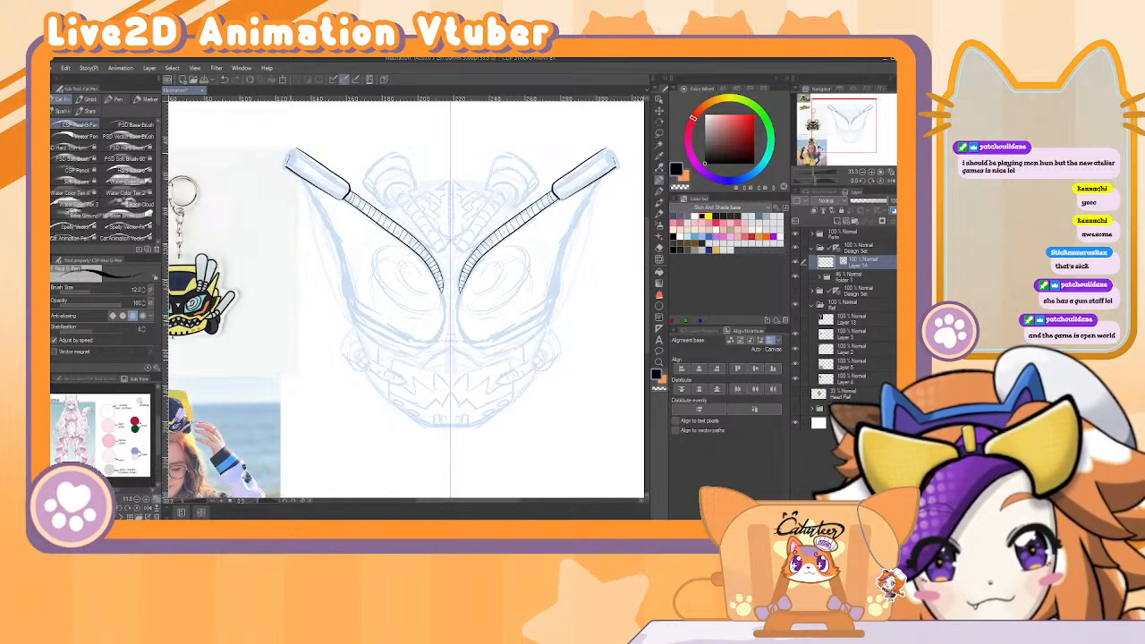
{"action": "key", "text": "ctrl+z"}
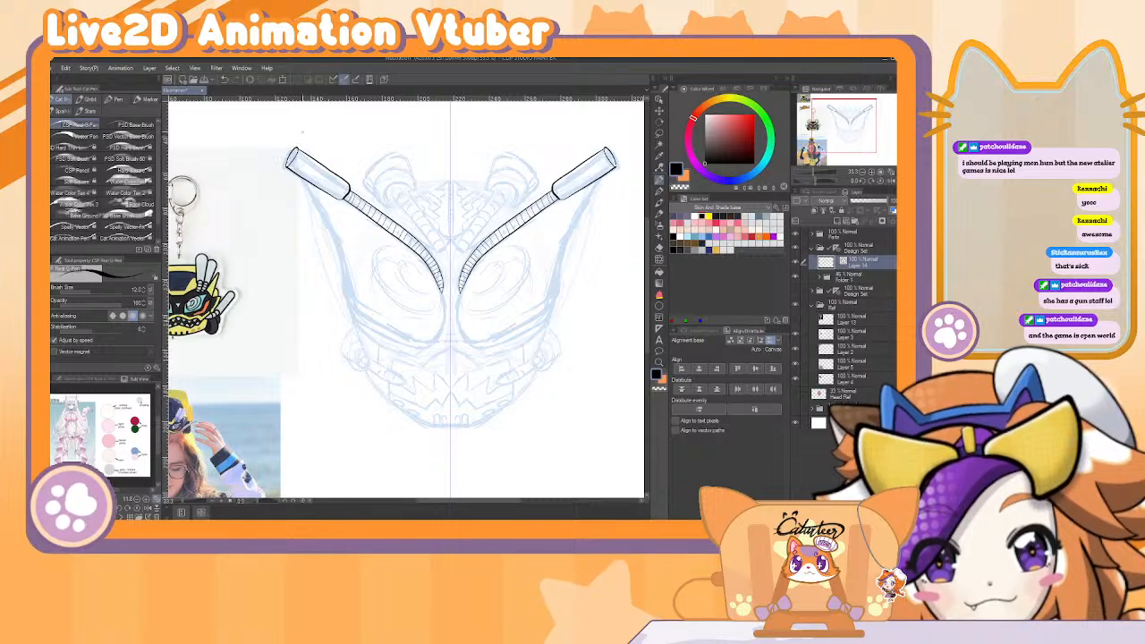
{"action": "key", "text": "ctrl+z"}
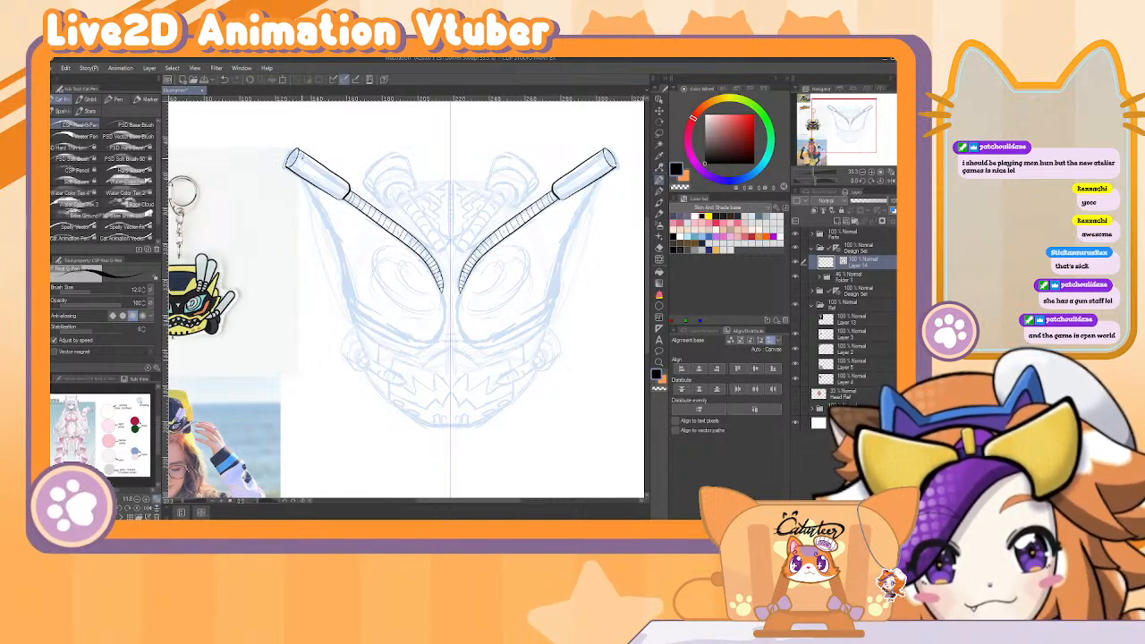
Ink a small inner rim inside the open oval end of each antenna tip.
{"action": "key", "text": "ctrl+z"}
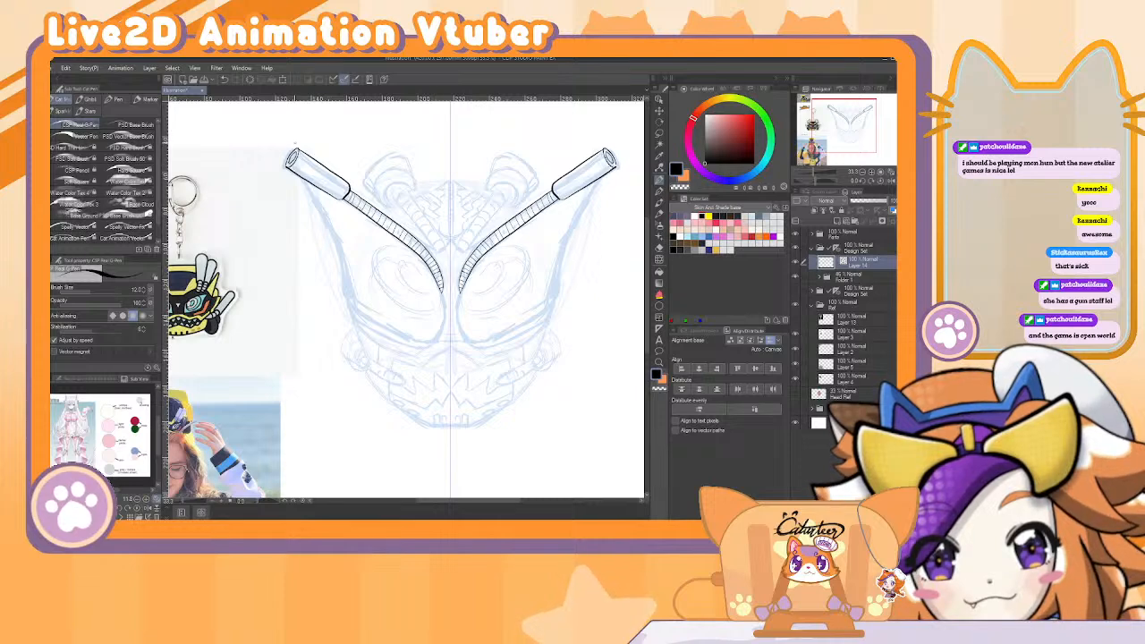
{"action": "key", "text": "ctrl+z"}
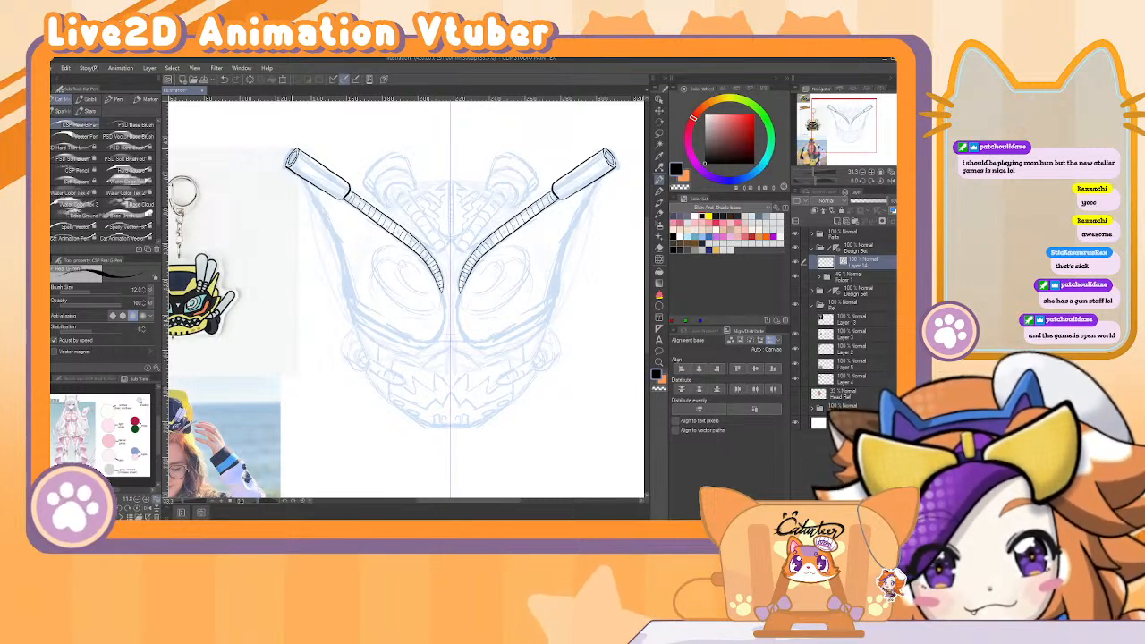
{"action": "key", "text": "ctrl+z"}
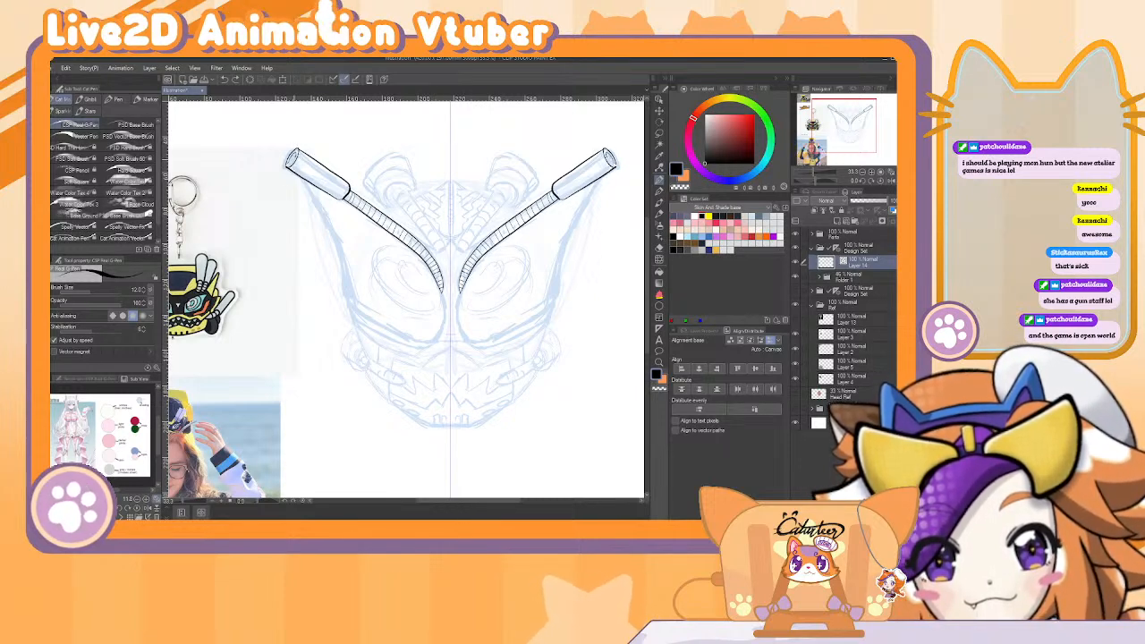
{"action": "key", "text": "ctrl+z"}
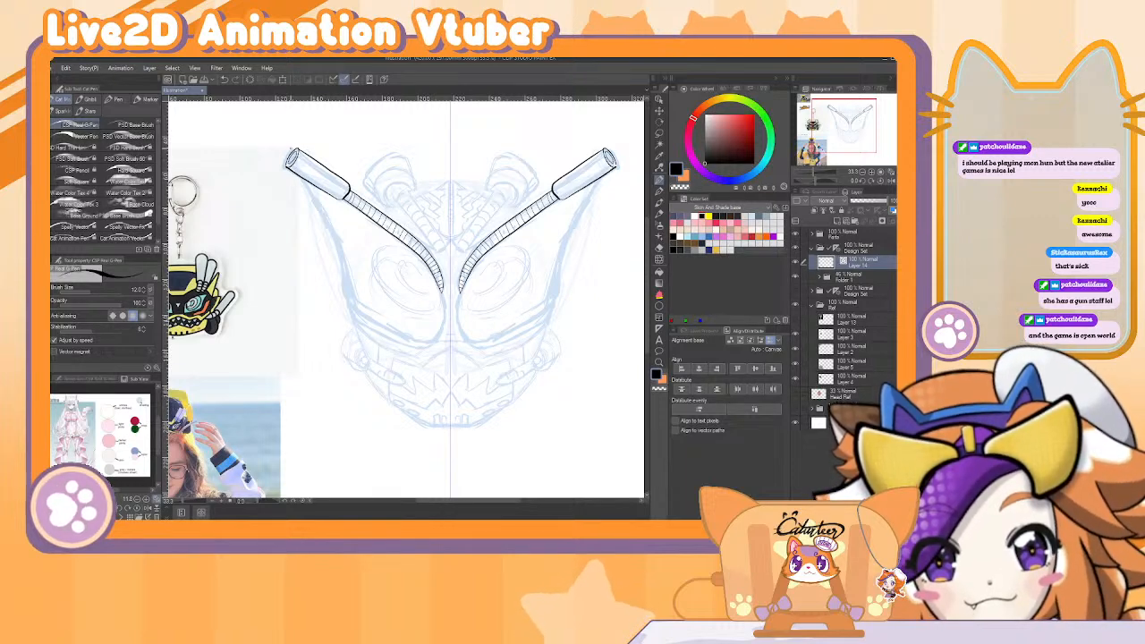
Ink the inner edges of both eyes, curving down from the antenna stalks to the lower inner corners.
{"action": "scroll", "coordinate": [521, 311], "scroll_direction": "up", "scroll_amount": 2}
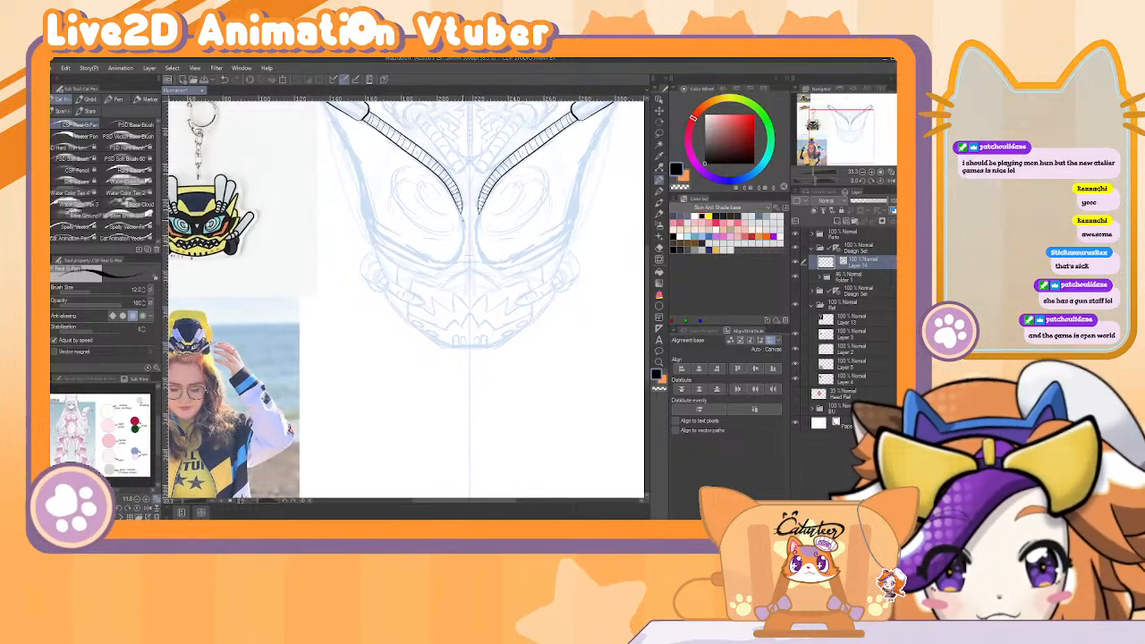
{"action": "key", "text": "ctrl+z"}
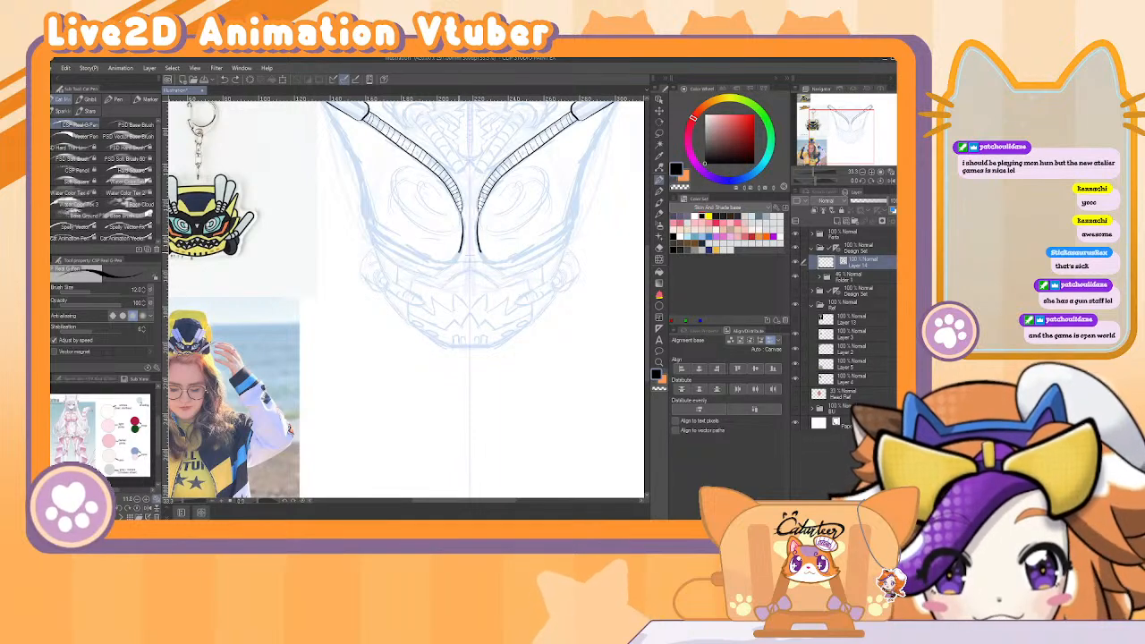
{"action": "key", "text": "ctrl+z"}
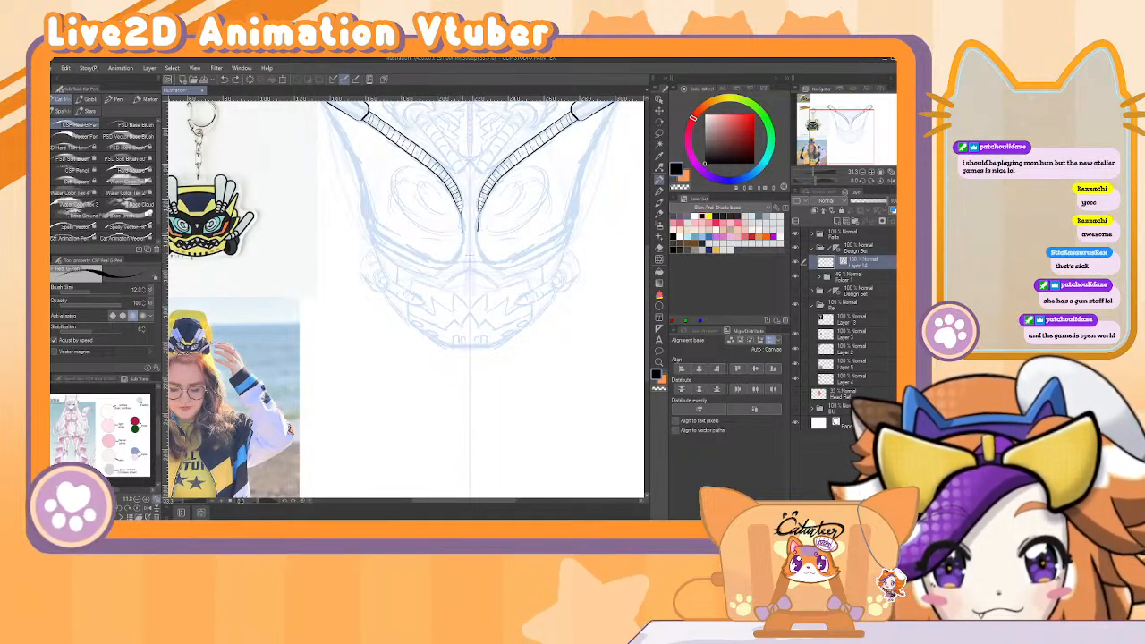
{"action": "key", "text": "ctrl+z"}
{"action": "mouse_move", "coordinate": [460, 211]}
{"action": "left_mouse_down"}
{"action": "mouse_move", "coordinate": [457, 253]}
{"action": "mouse_move", "coordinate": [462, 234]}
{"action": "left_mouse_up"}
{"action": "key", "text": "ctrl+z"}
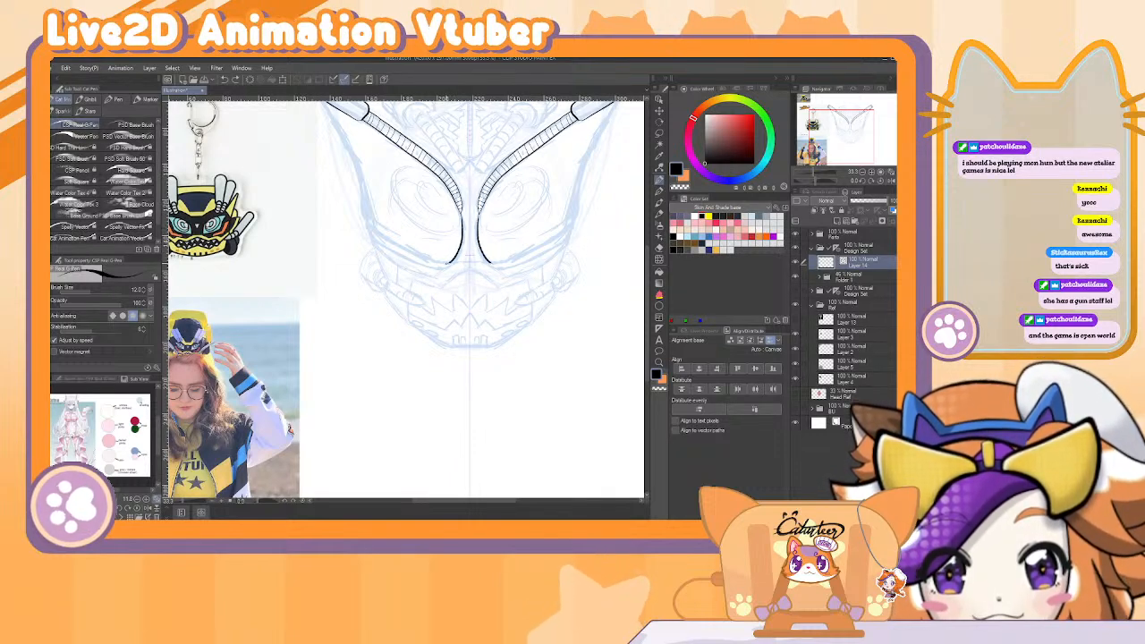
Ink the outer and lower edges of both eyes from the antenna tips around to the inner corners, closing the eye outlines.
{"action": "scroll", "coordinate": [405, 298], "scroll_direction": "up", "scroll_amount": 2}
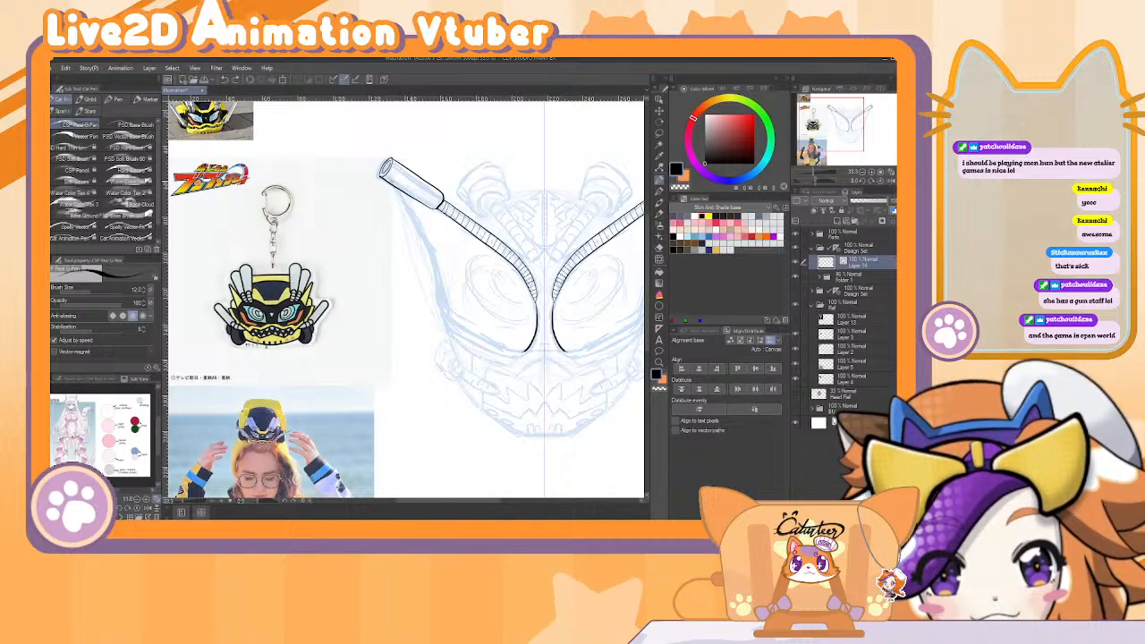
{"action": "left_click_drag", "start_coordinate": [401, 193], "coordinate": [414, 214]}
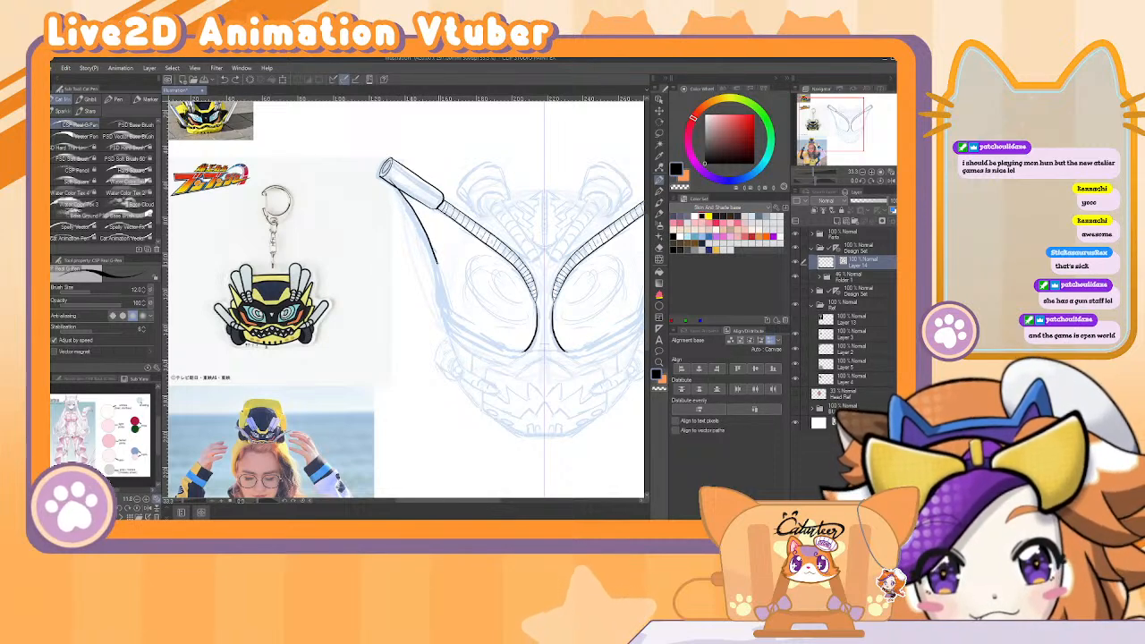
{"action": "key", "text": "ctrl+z"}
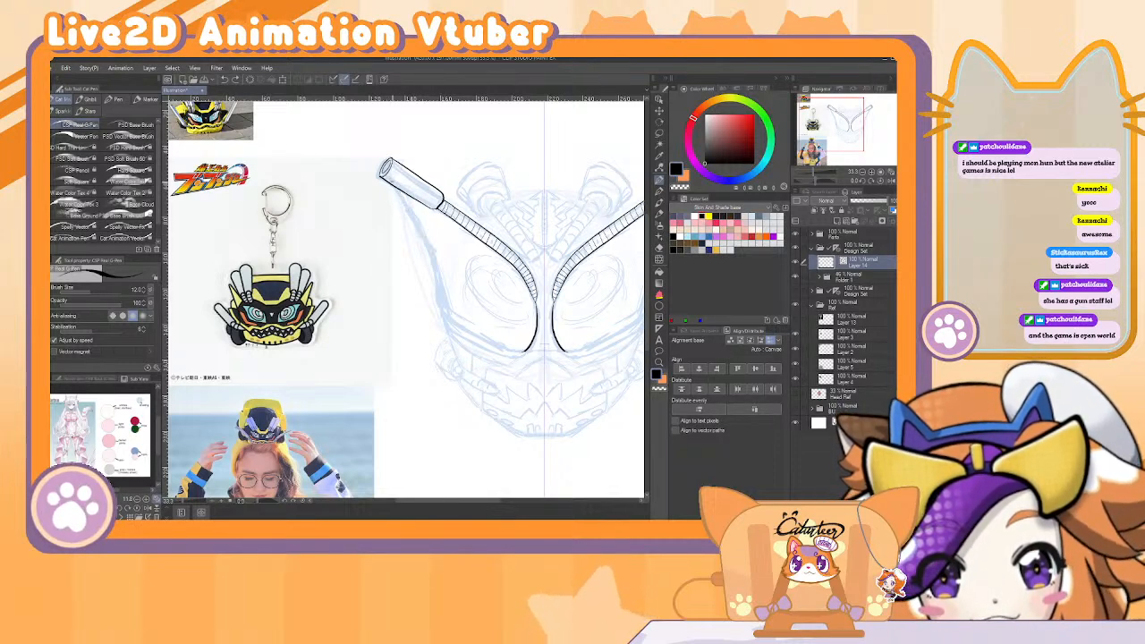
{"action": "left_click_drag", "start_coordinate": [428, 236], "coordinate": [455, 322]}
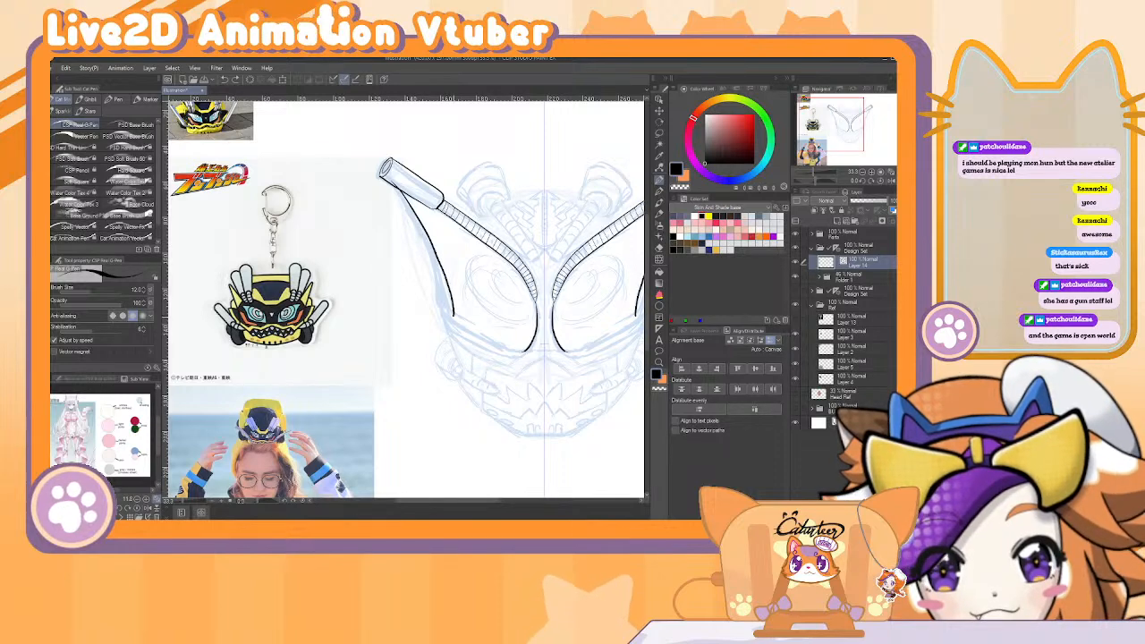
{"action": "left_click_drag", "start_coordinate": [494, 260], "coordinate": [427, 189]}
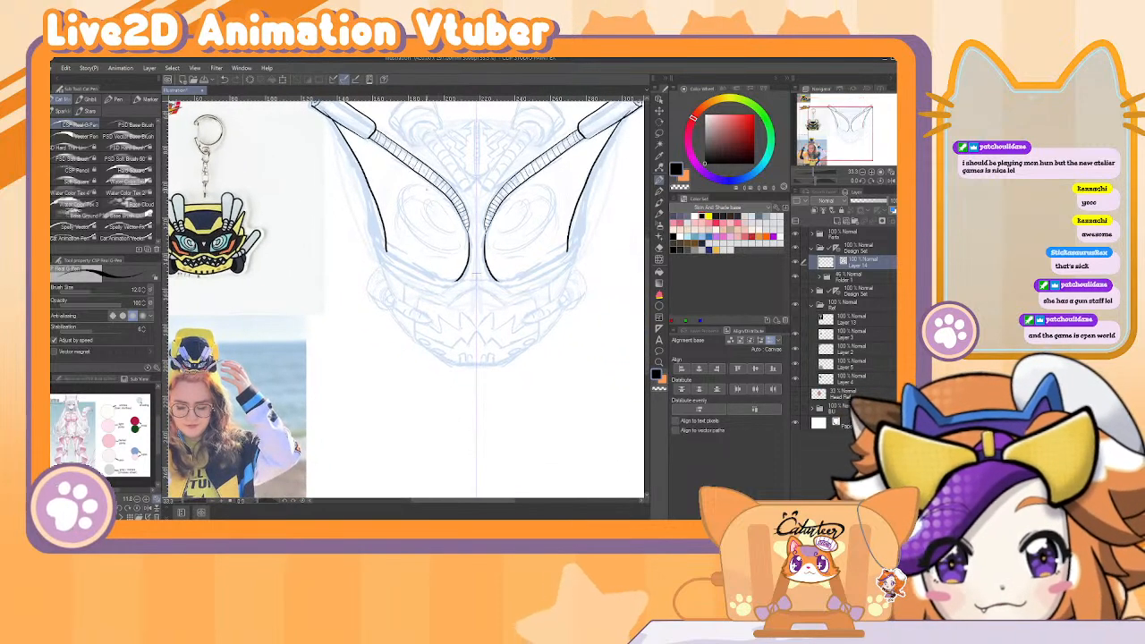
{"action": "key", "text": "ctrl+z"}
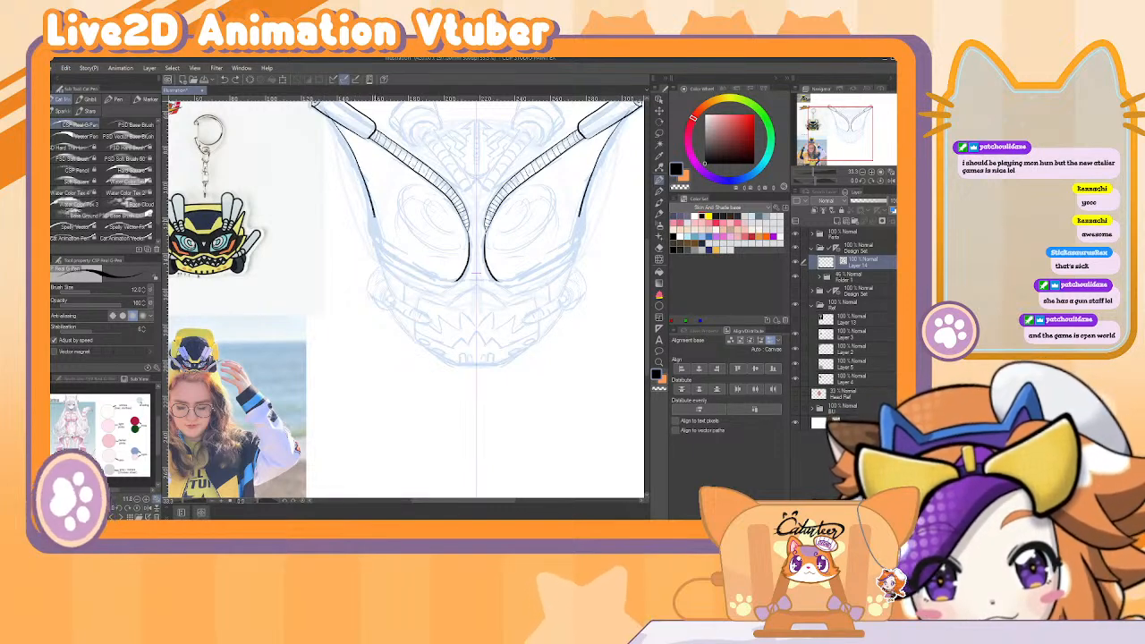
{"action": "mouse_move", "coordinate": [374, 216]}
{"action": "left_mouse_down"}
{"action": "mouse_move", "coordinate": [383, 251]}
{"action": "mouse_move", "coordinate": [447, 280]}
{"action": "left_mouse_up"}
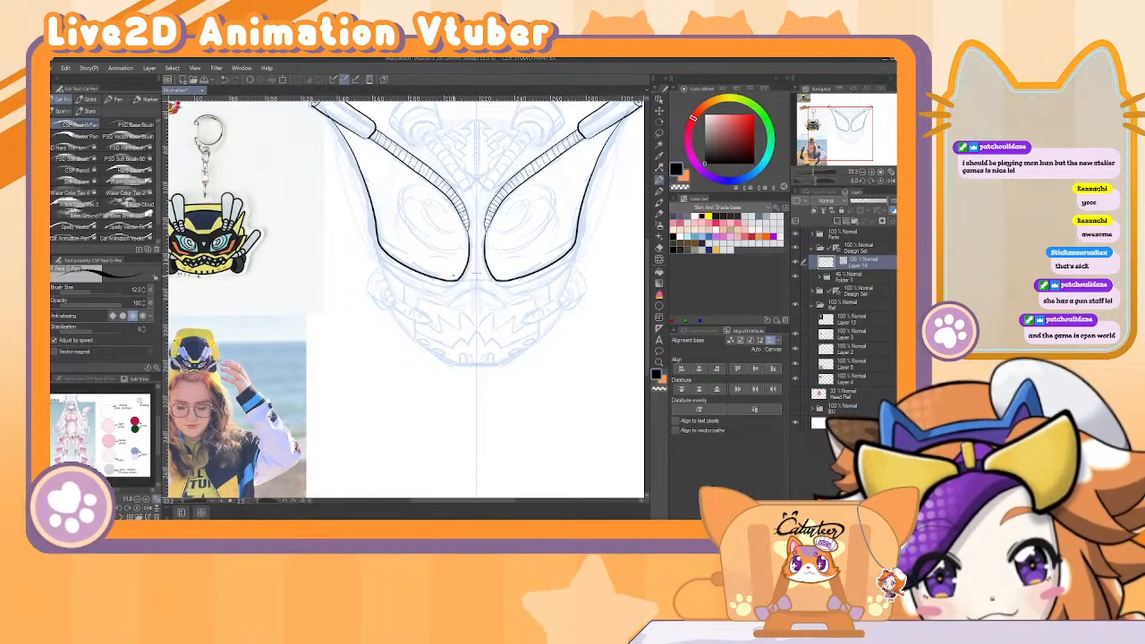
{"action": "key", "text": "e"}
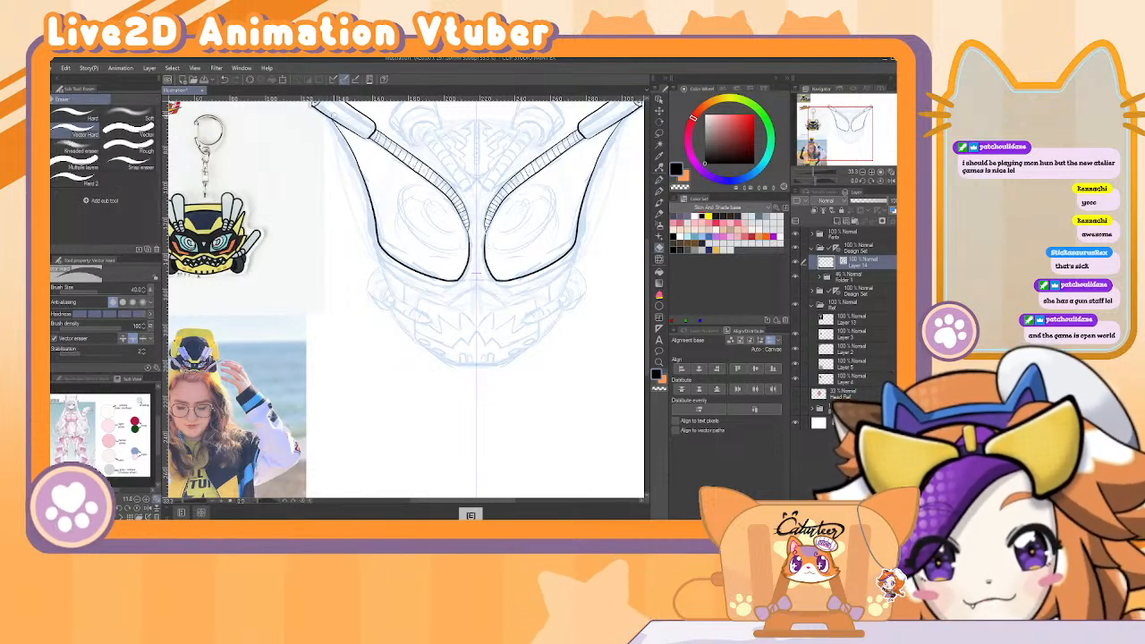
{"action": "key", "text": "b"}
{"action": "key", "text": "e"}
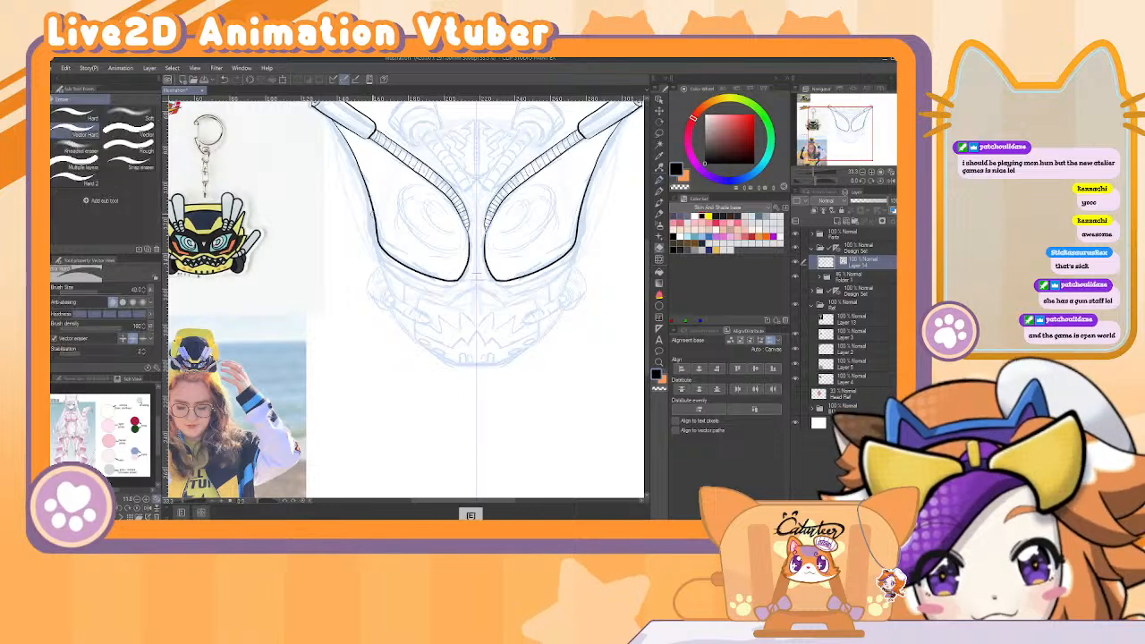
{"action": "key", "text": "b"}
Try to ink a second contour line along the outer and lower edges of both eyes.
{"action": "left_click_drag", "start_coordinate": [372, 216], "coordinate": [374, 233]}
{"action": "key", "text": "ctrl+z"}
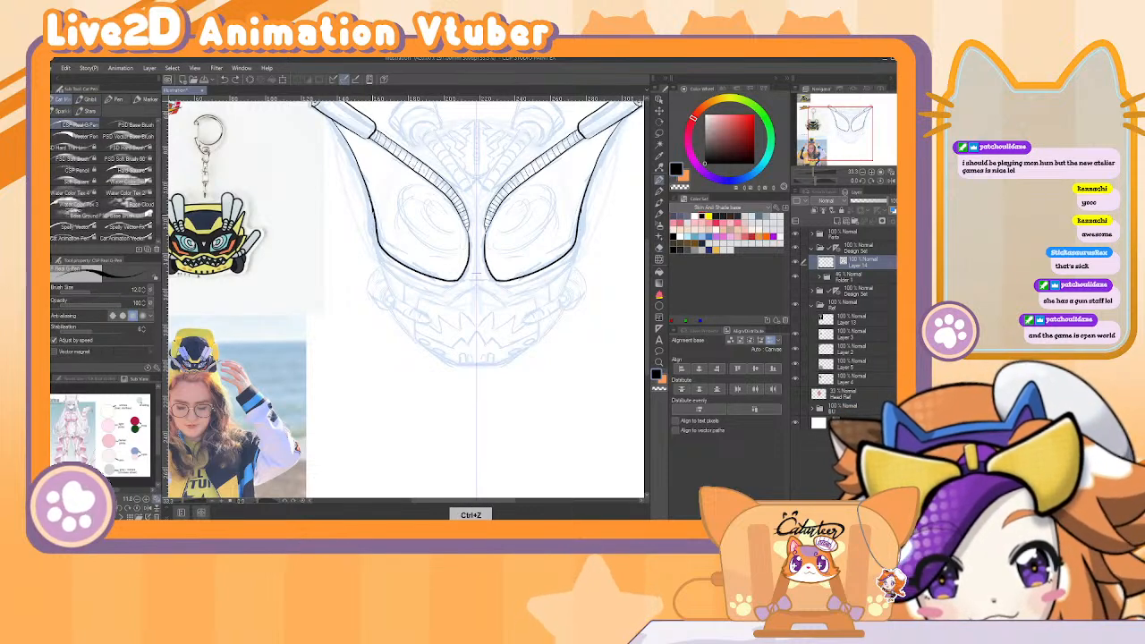
{"action": "left_click_drag", "start_coordinate": [369, 179], "coordinate": [373, 252]}
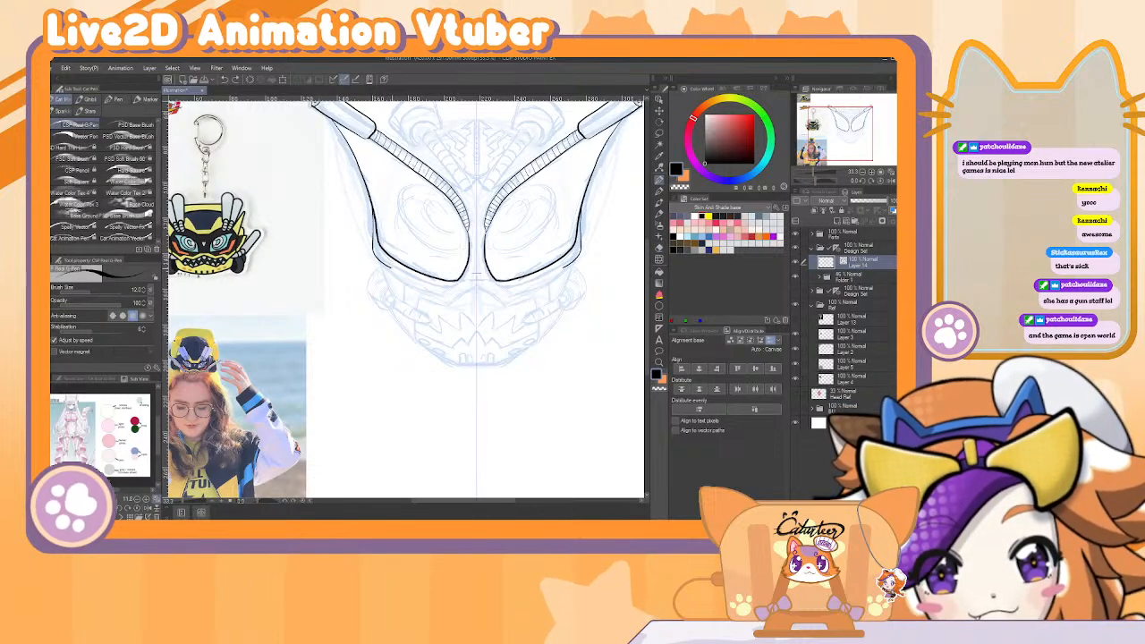
{"action": "key", "text": "ctrl+z"}
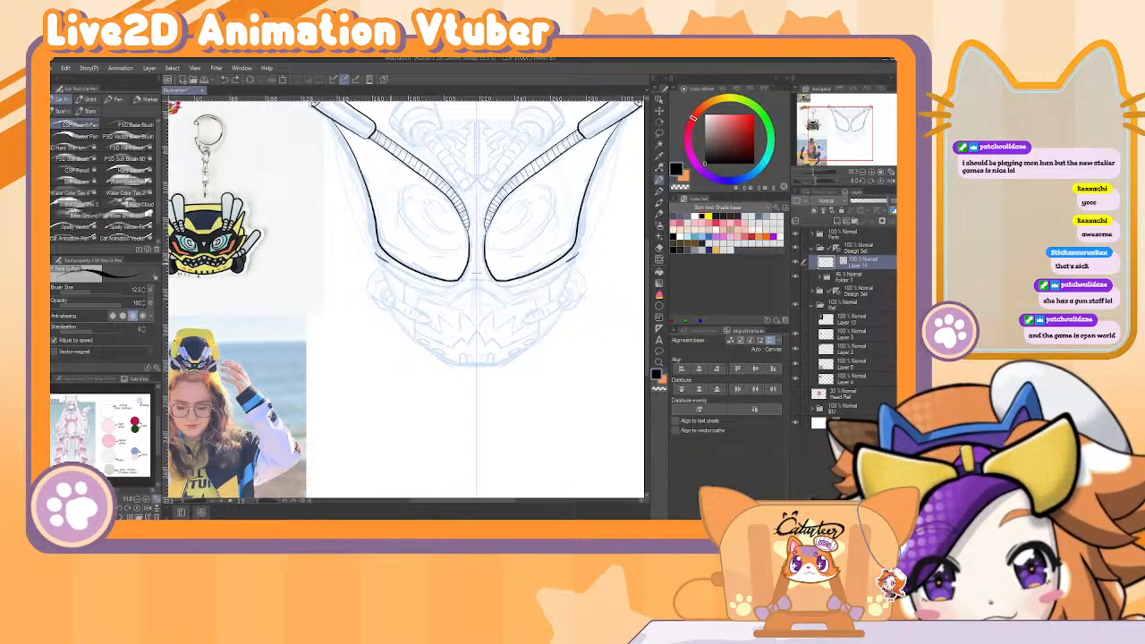
{"action": "left_click_drag", "start_coordinate": [577, 255], "coordinate": [518, 284]}
{"action": "left_click_drag", "start_coordinate": [380, 259], "coordinate": [437, 285]}
{"action": "key", "text": "ctrl+z"}
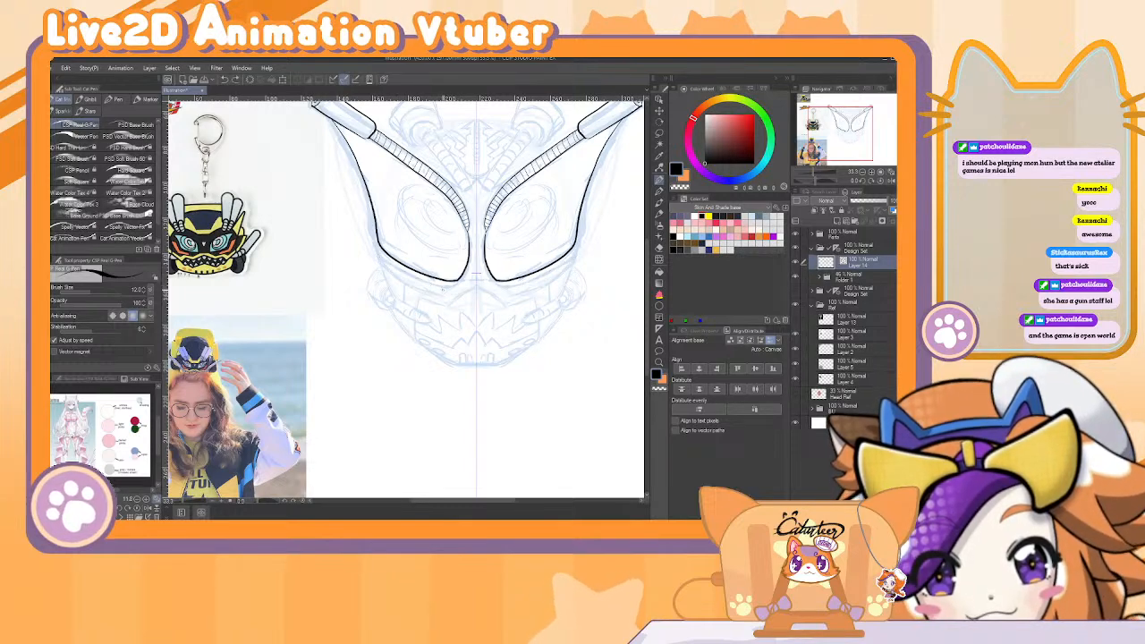
{"action": "key", "text": "ctrl+z"}
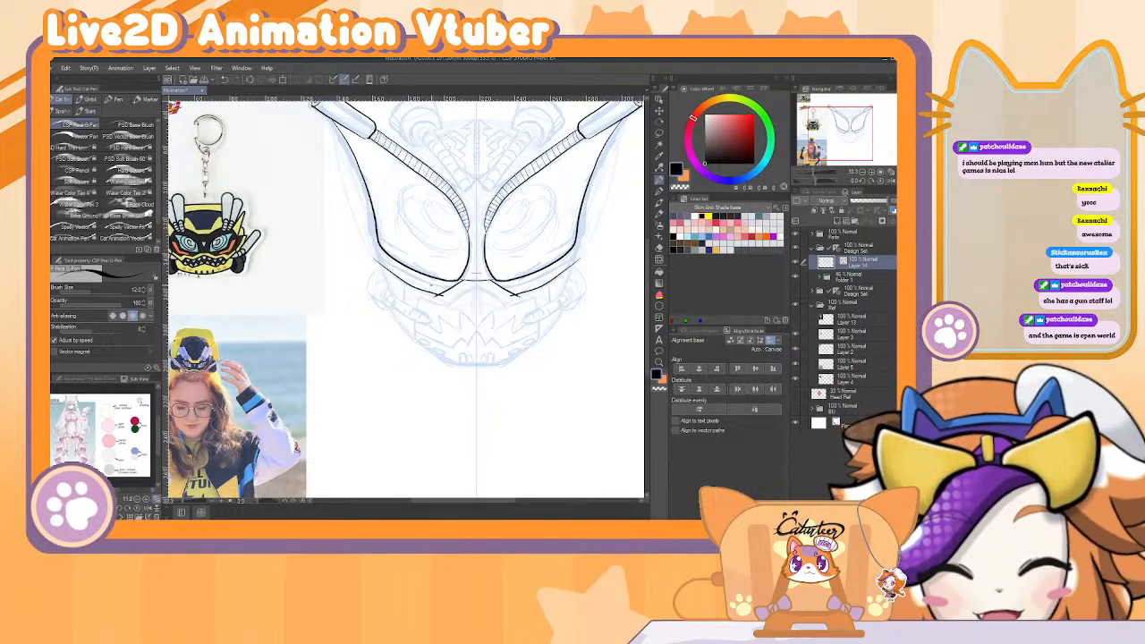
{"action": "key", "text": "ctrl+z"}
{"action": "key", "text": "ctrl+z"}
{"action": "key", "text": "ctrl+z"}
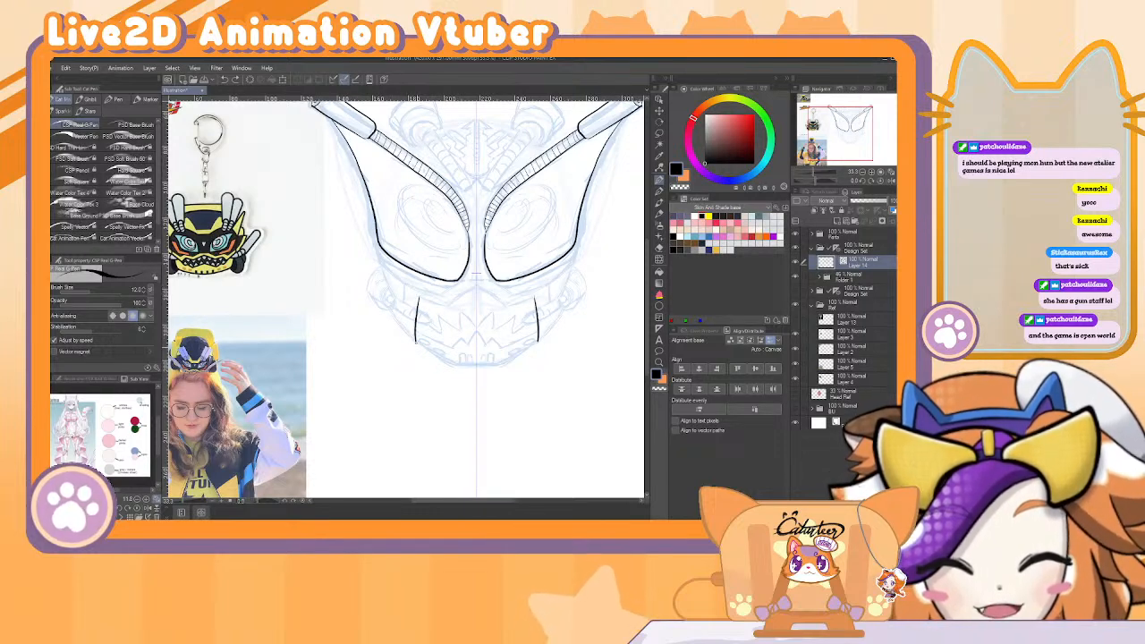
Redraw the inner edges of the cheek pieces below both eyes as short vertical lines with outward-angled lower ends.
{"action": "key", "text": "ctrl+z"}
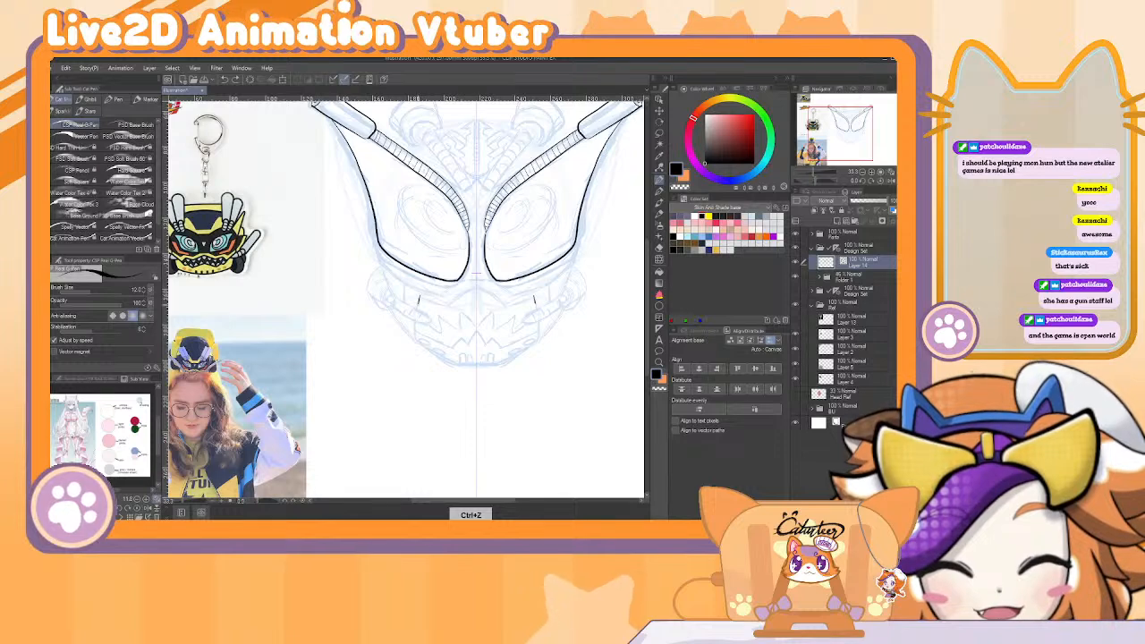
{"action": "left_click_drag", "start_coordinate": [417, 296], "coordinate": [415, 327]}
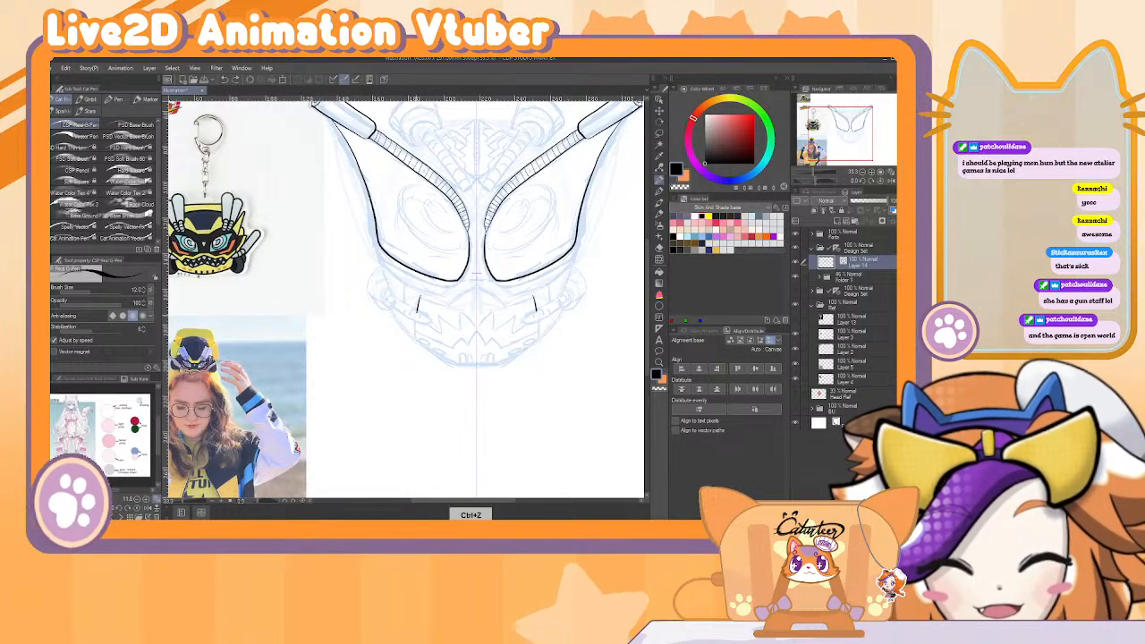
{"action": "left_click_drag", "start_coordinate": [535, 298], "coordinate": [538, 329]}
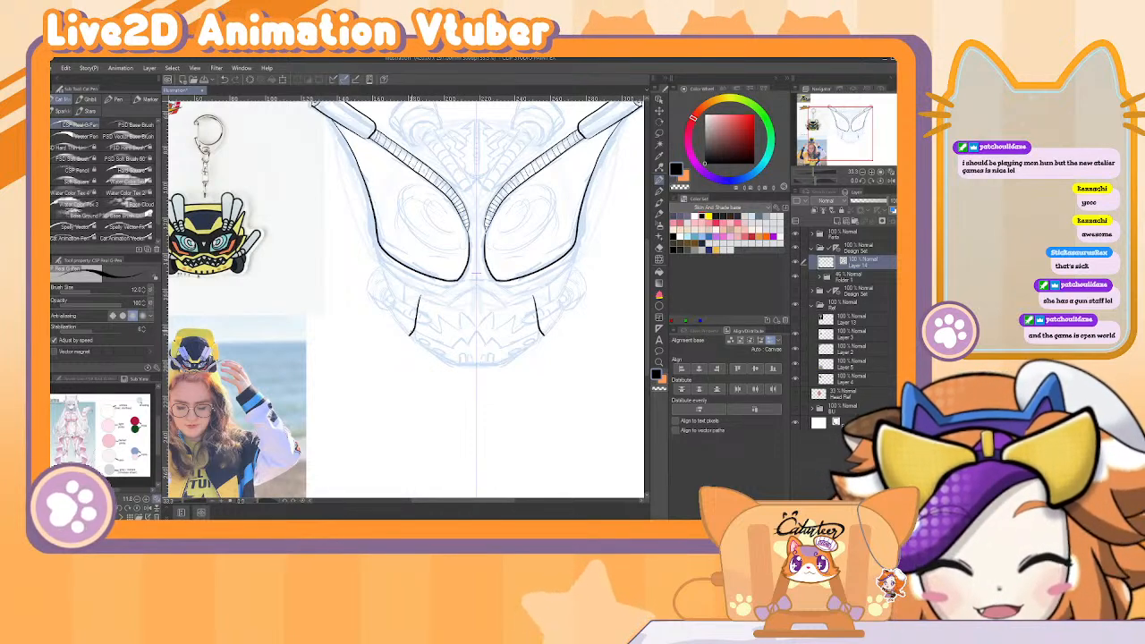
{"action": "key", "text": "ctrl+z"}
{"action": "key", "text": "ctrl+z"}
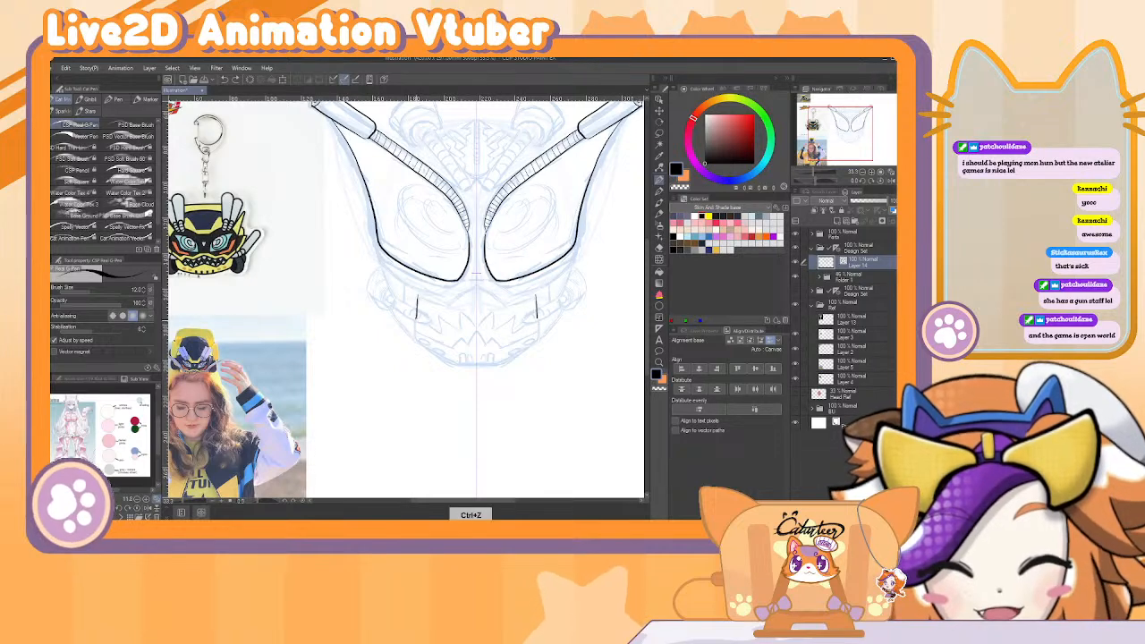
{"action": "left_click_drag", "start_coordinate": [417, 297], "coordinate": [405, 336]}
{"action": "left_click_drag", "start_coordinate": [536, 298], "coordinate": [547, 338]}
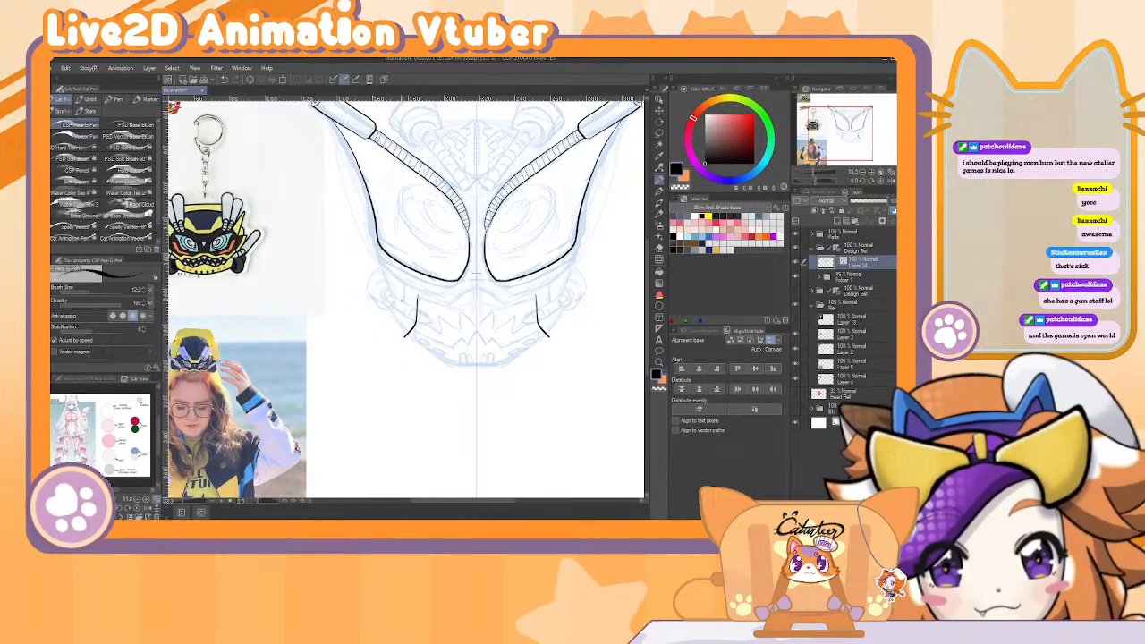
Ink the outer edges of both cheek pieces parallel to the inner ones and close their angled lower ends.
{"action": "left_click_drag", "start_coordinate": [403, 284], "coordinate": [404, 302]}
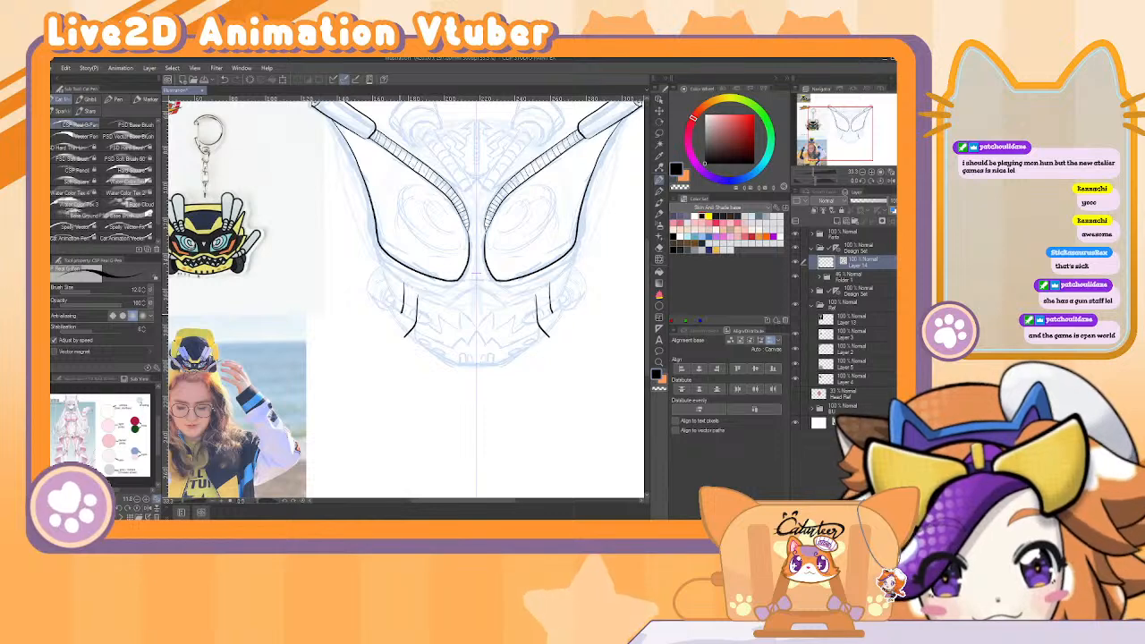
{"action": "key", "text": "ctrl+z"}
{"action": "key", "text": "ctrl+z"}
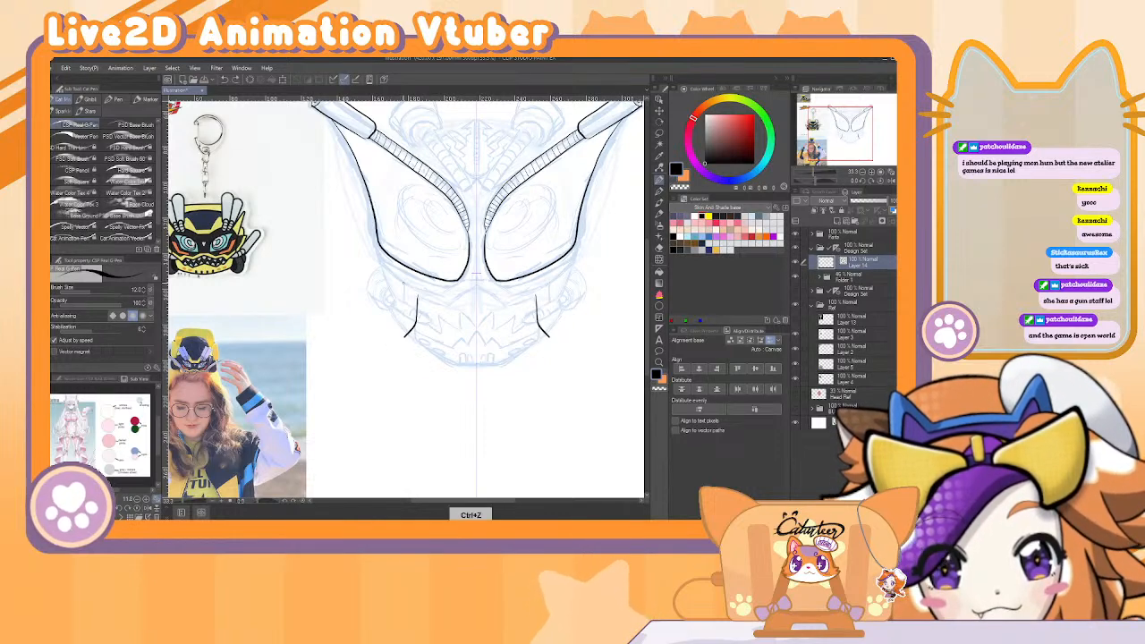
{"action": "left_click_drag", "start_coordinate": [403, 286], "coordinate": [405, 308]}
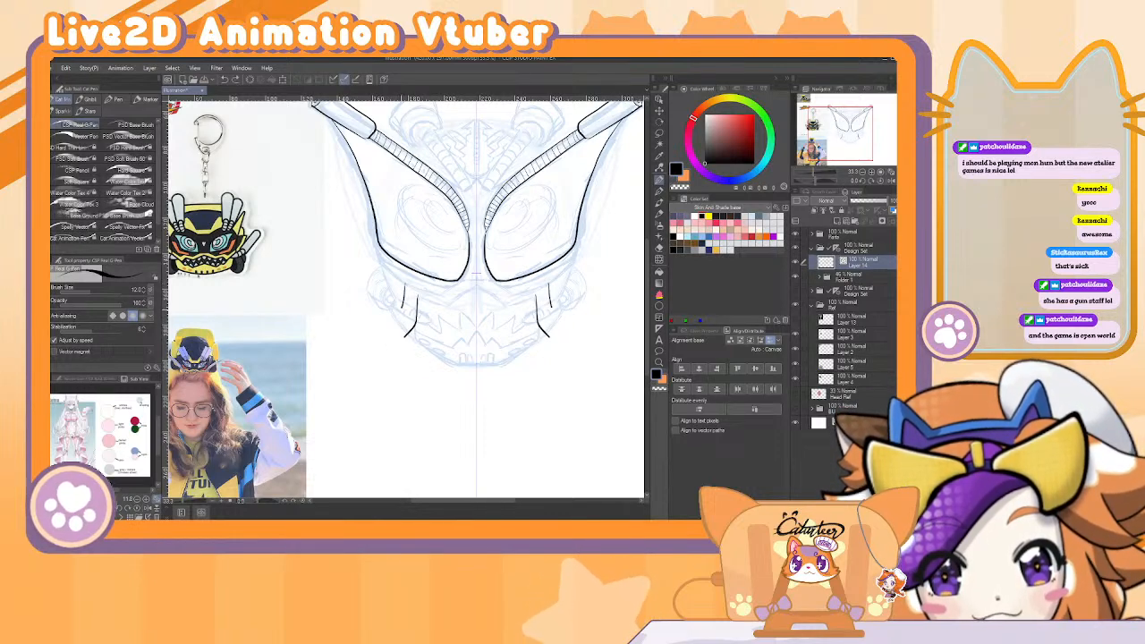
{"action": "key", "text": "ctrl+y"}
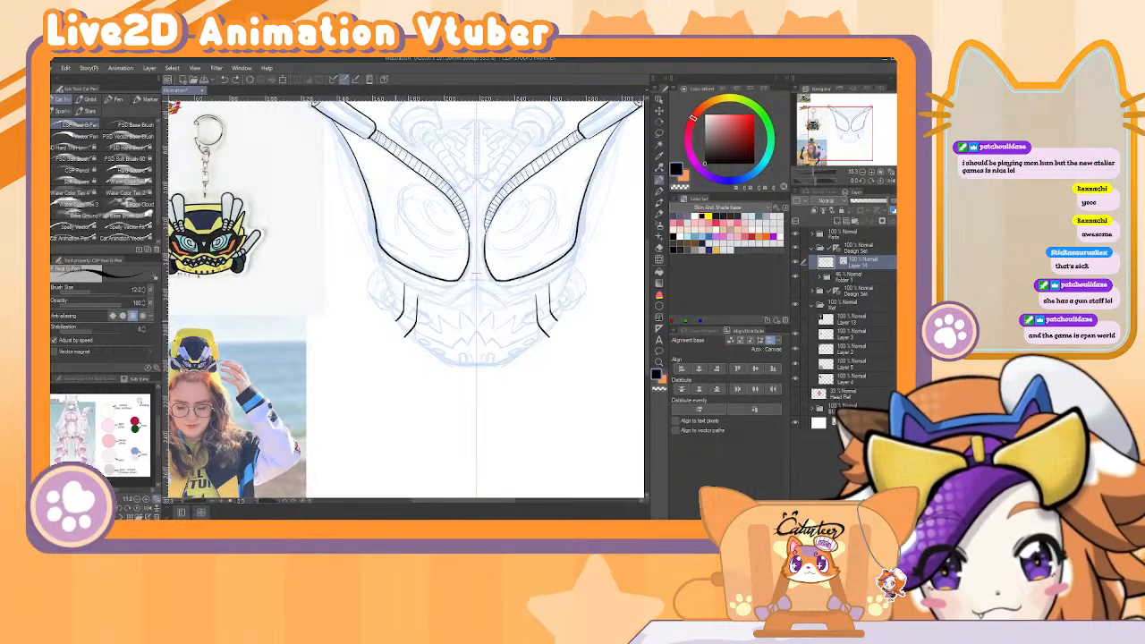
{"action": "key", "text": "ctrl+y"}
{"action": "key", "text": "ctrl+y"}
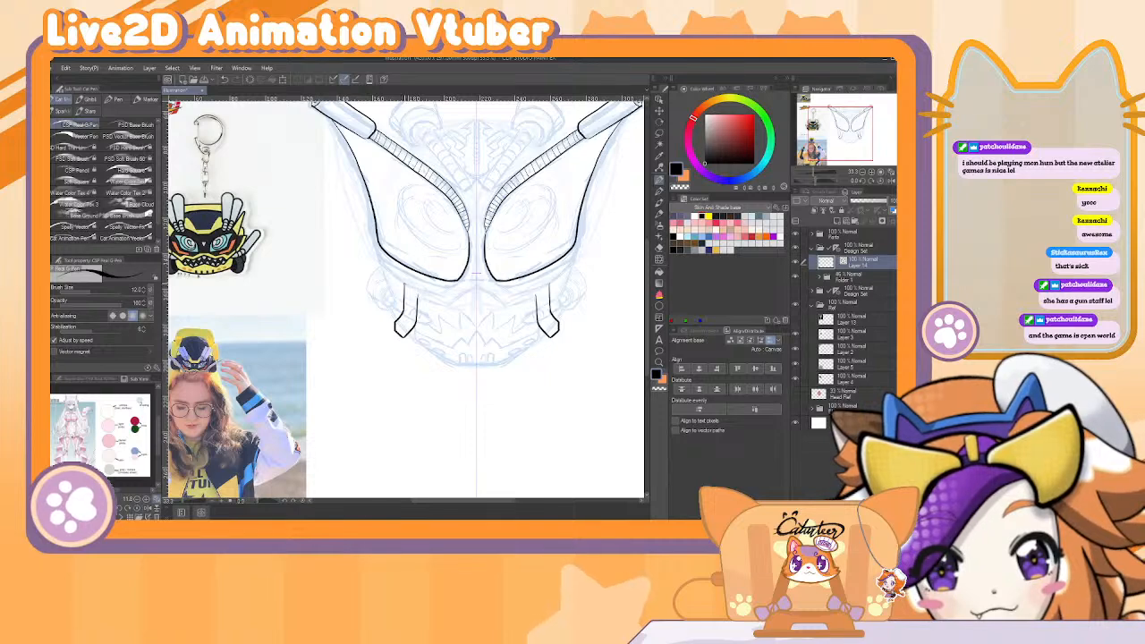
Ink the angular upper and lower edges of the band linking both cheek pieces, rising to a centre peak beneath the eyes.
{"action": "key", "text": "ctrl+y"}
{"action": "key", "text": "ctrl+z"}
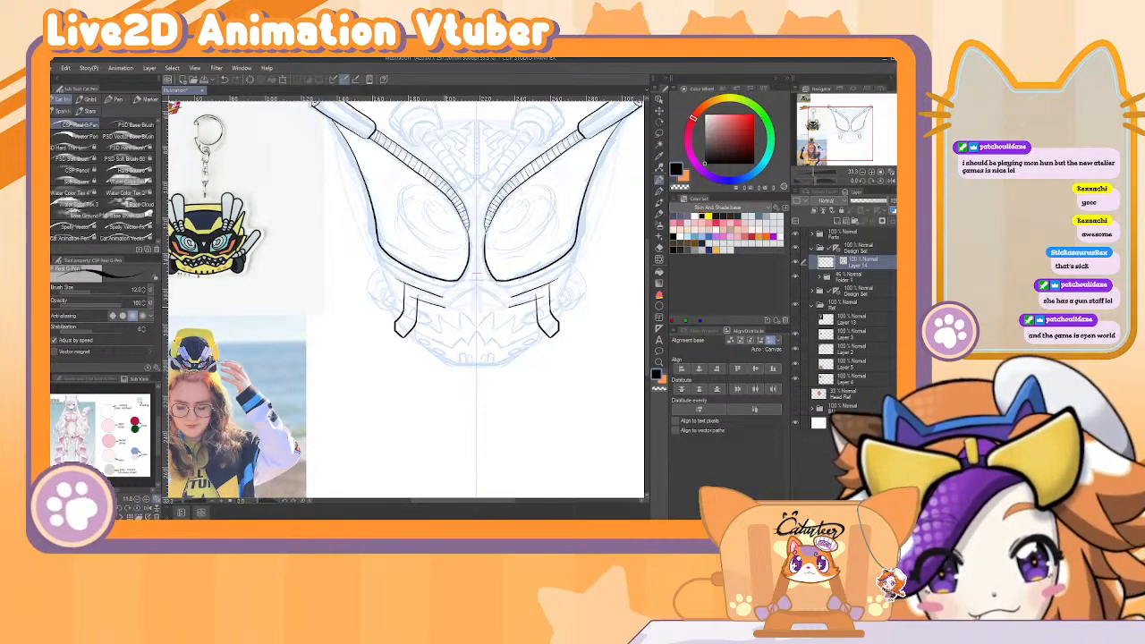
{"action": "key", "text": "r"}
{"action": "left_click_drag", "start_coordinate": [447, 420], "coordinate": [534, 301]}
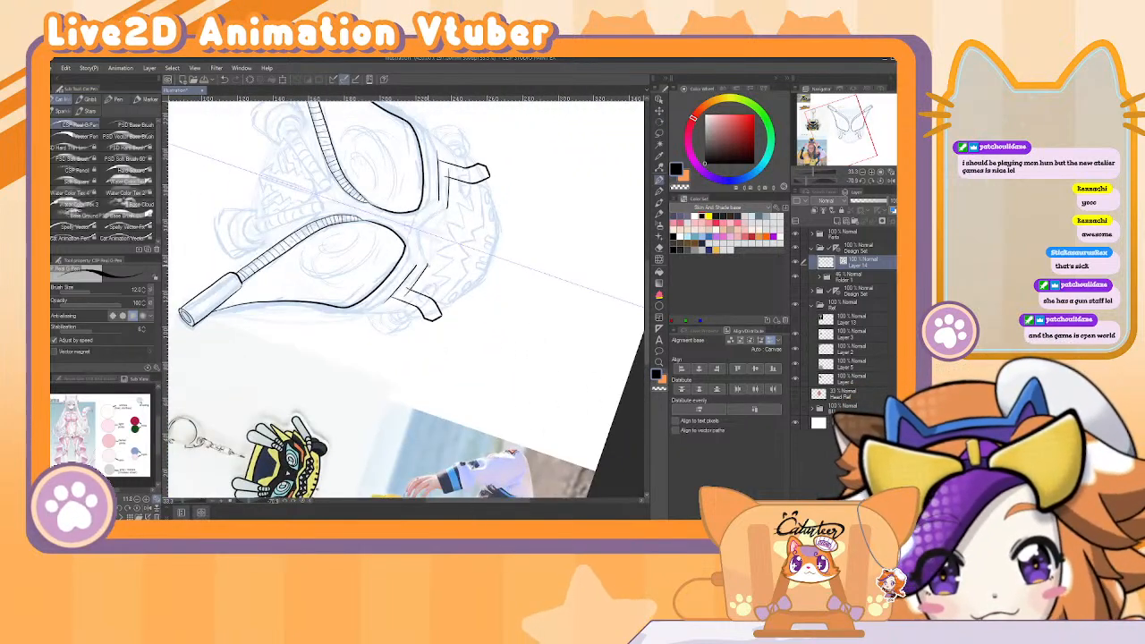
{"action": "key", "text": "ctrl+z"}
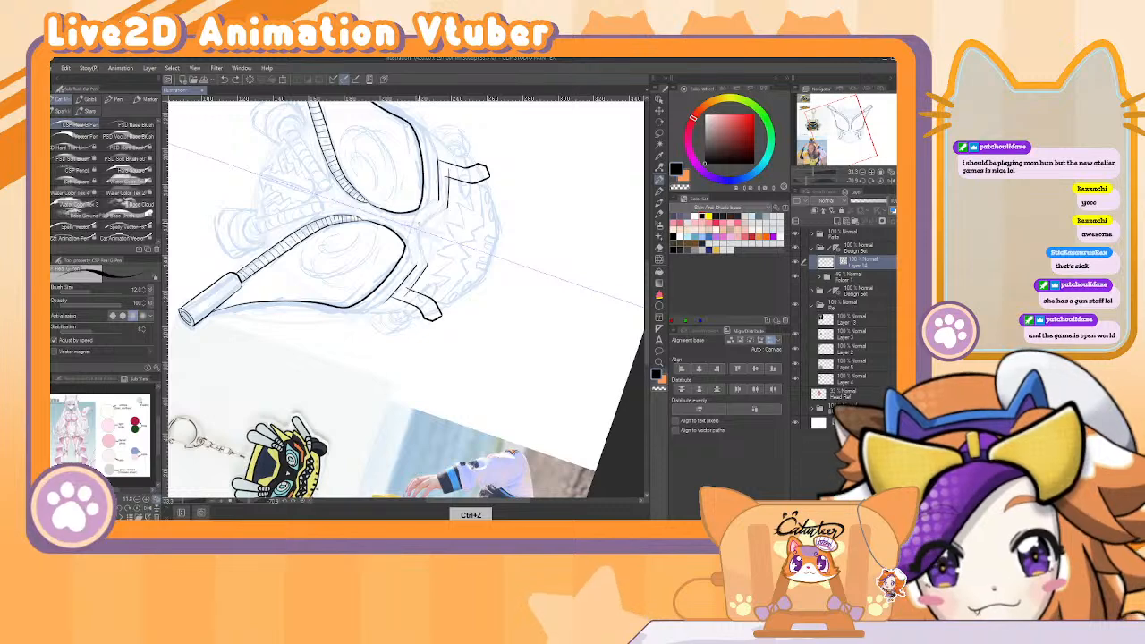
{"action": "left_click_drag", "start_coordinate": [422, 255], "coordinate": [448, 208]}
{"action": "key", "text": "ctrl+z"}
{"action": "left_click_drag", "start_coordinate": [421, 247], "coordinate": [452, 204]}
{"action": "key", "text": "e"}
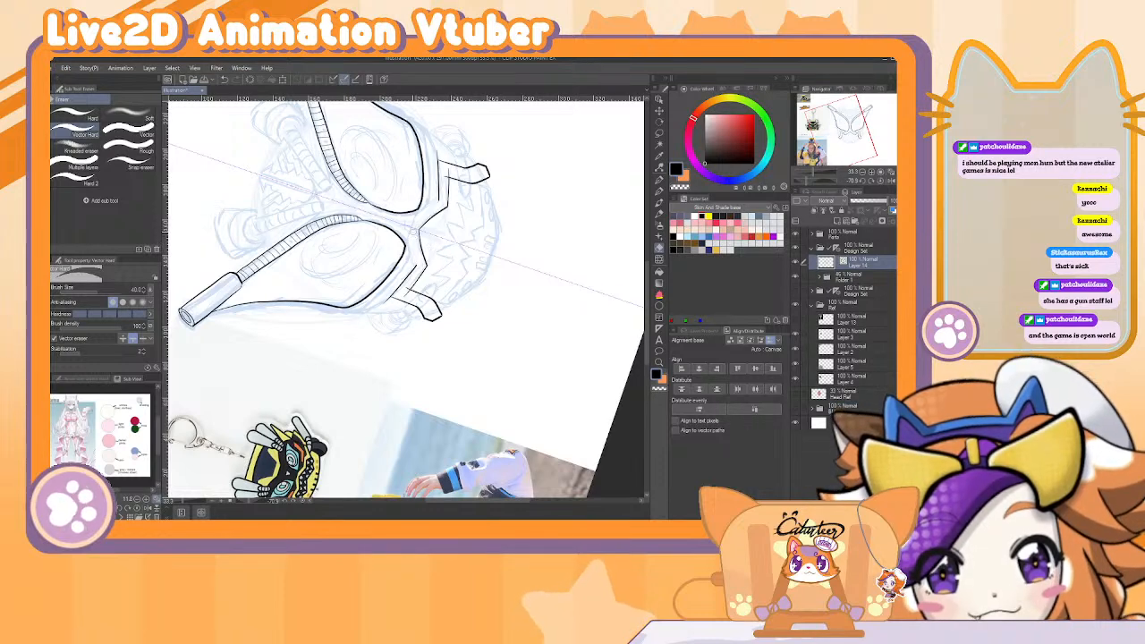
{"action": "key", "text": "p"}
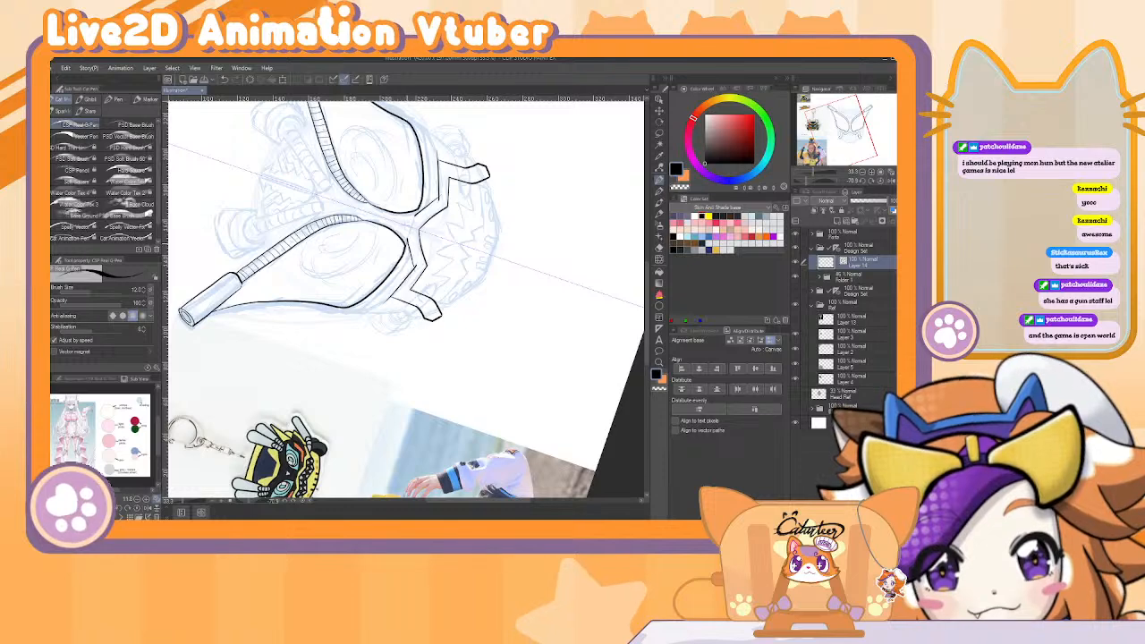
{"action": "key", "text": "ctrl+z"}
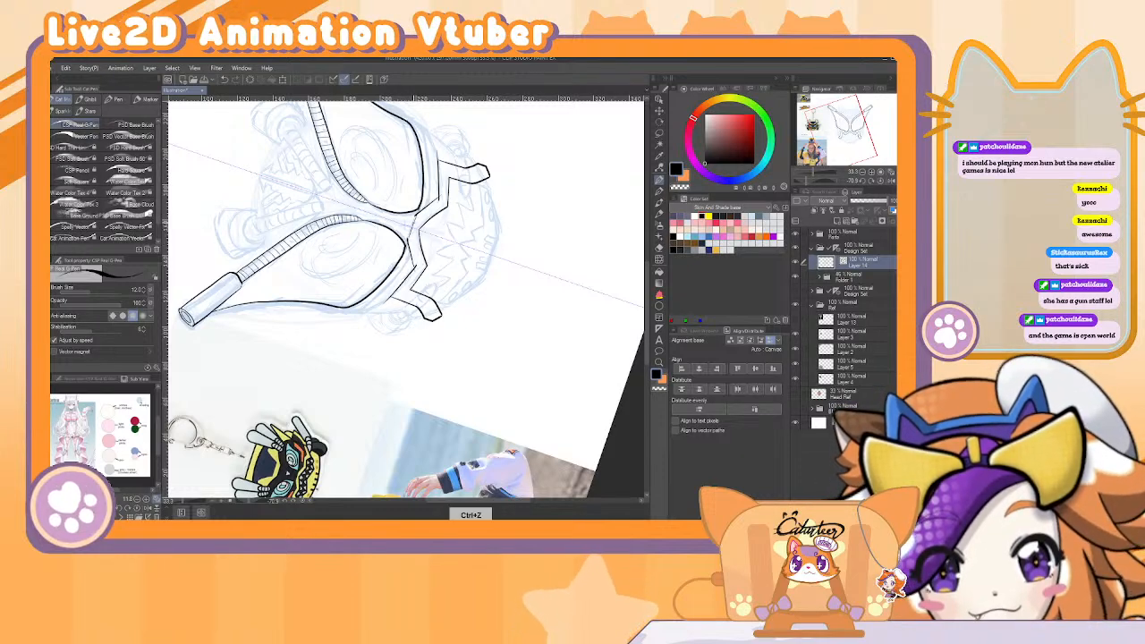
Reduce the vector eraser to size 25 and trim the excess line where the band meets the eye outlines.
{"action": "key", "text": "e"}
{"action": "left_click", "coordinate": [418, 209]}
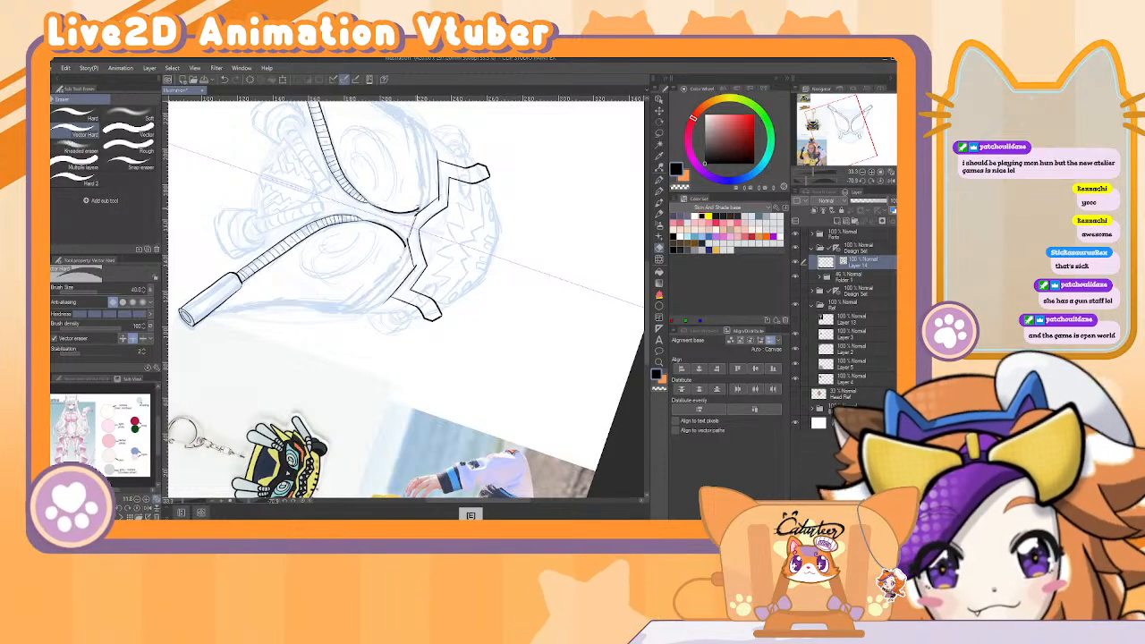
{"action": "key", "text": "ctrl+z"}
{"action": "key", "text": "bracketleft"}
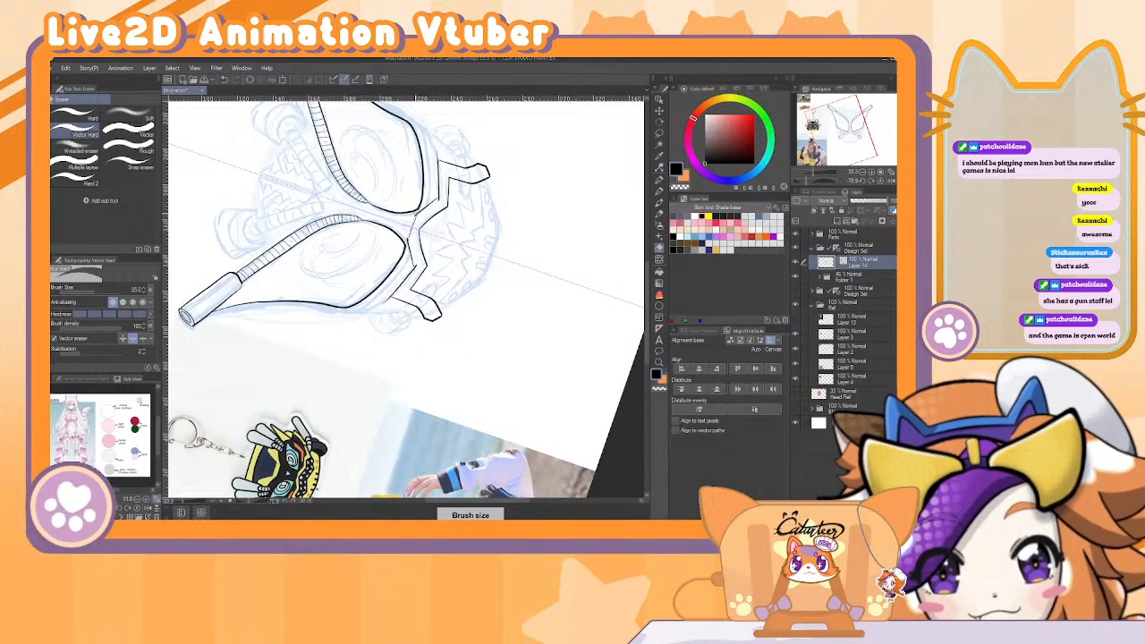
{"action": "key", "text": "bracketleft"}
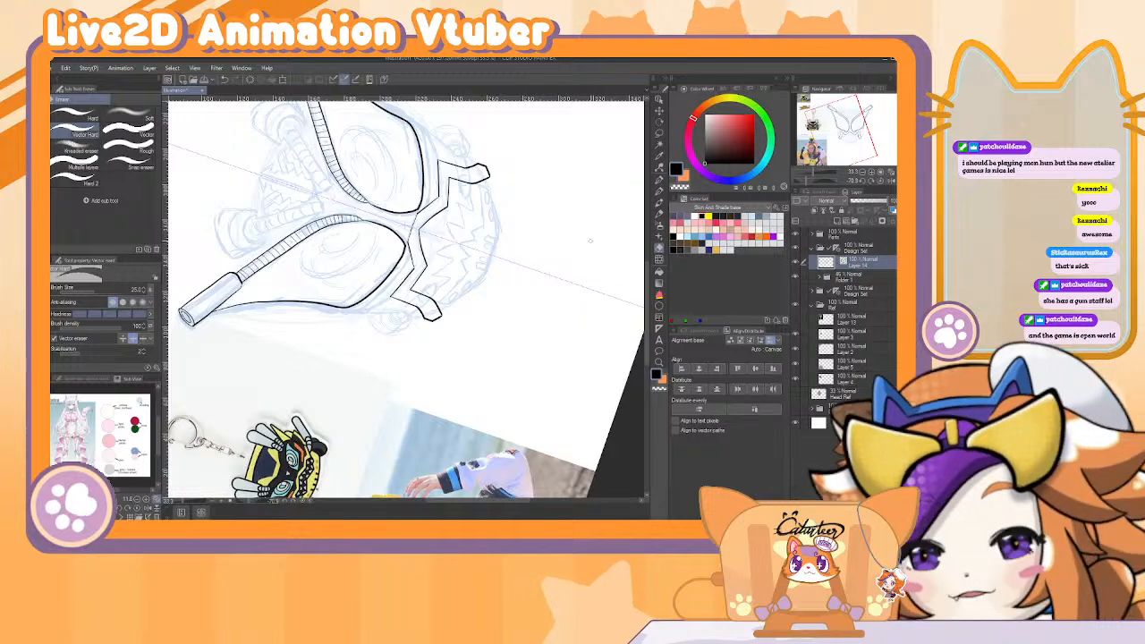
{"action": "key", "text": "shift+space"}
{"action": "left_click_drag", "start_coordinate": [429, 358], "coordinate": [498, 432]}
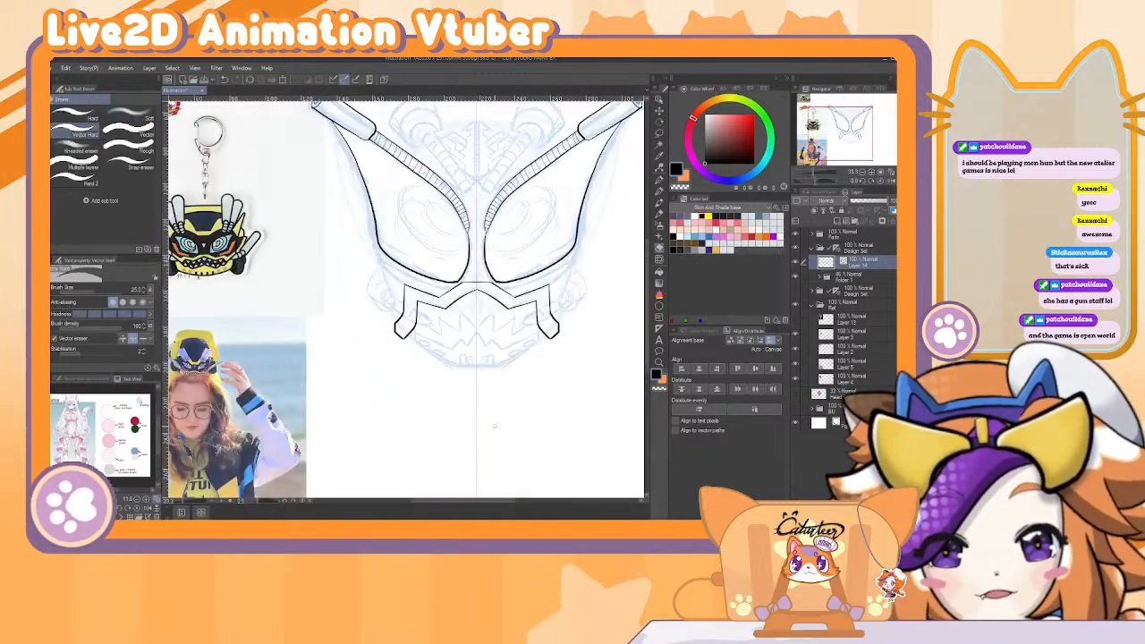
Ink a short, round-ended diagonal tube across each cheek piece and clear the cheek lines overlapping it.
{"action": "key", "text": "b"}
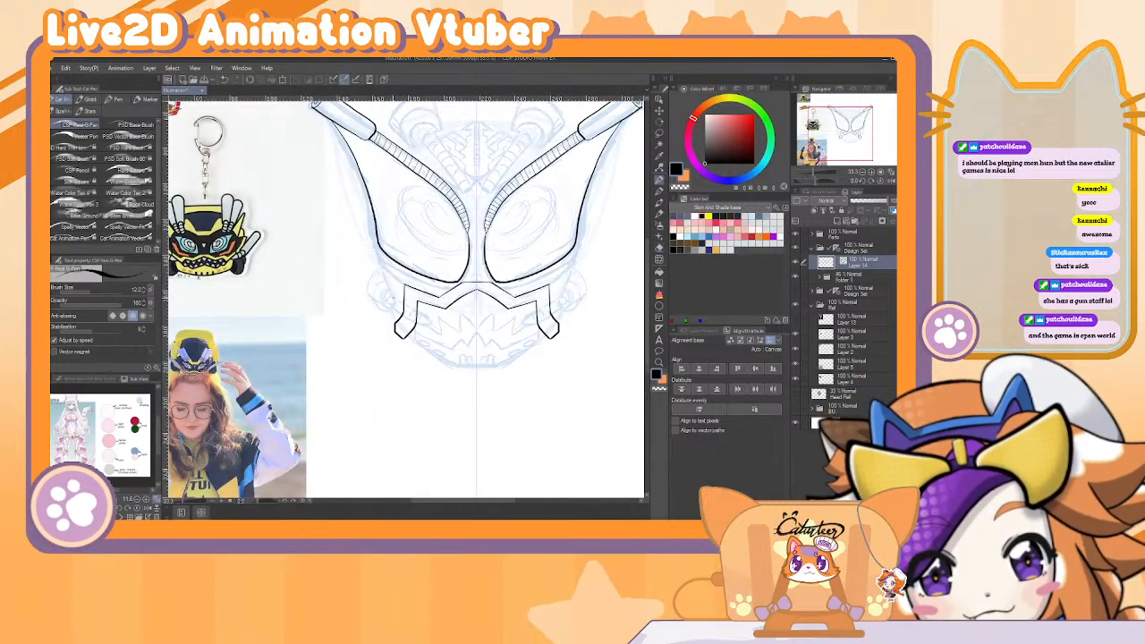
{"action": "left_click_drag", "start_coordinate": [390, 295], "coordinate": [419, 312]}
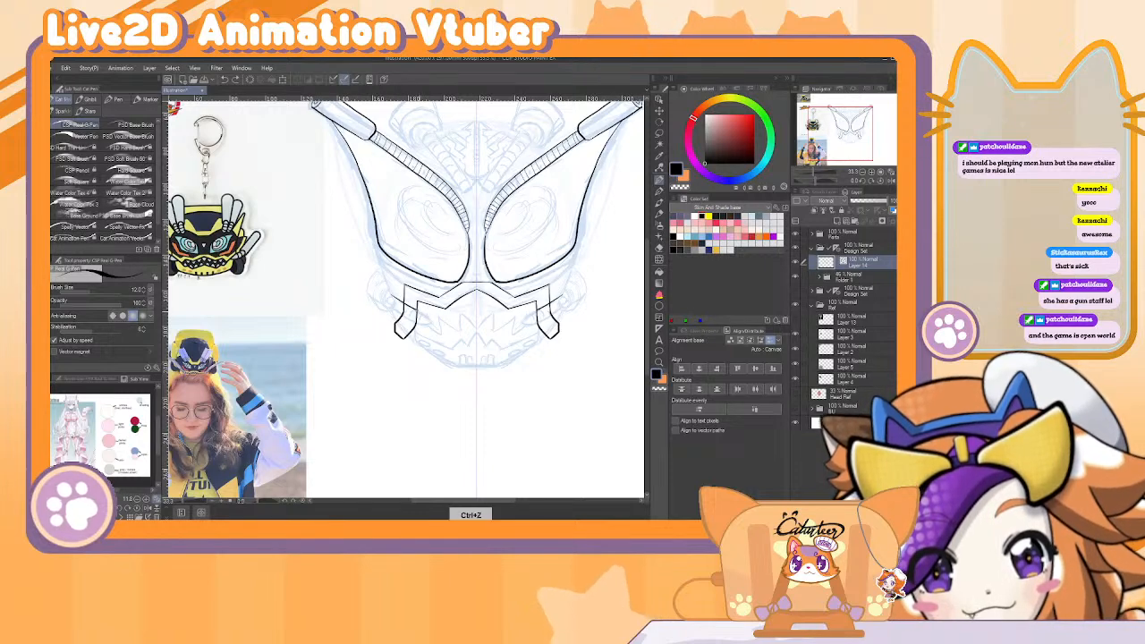
{"action": "key", "text": "ctrl+z"}
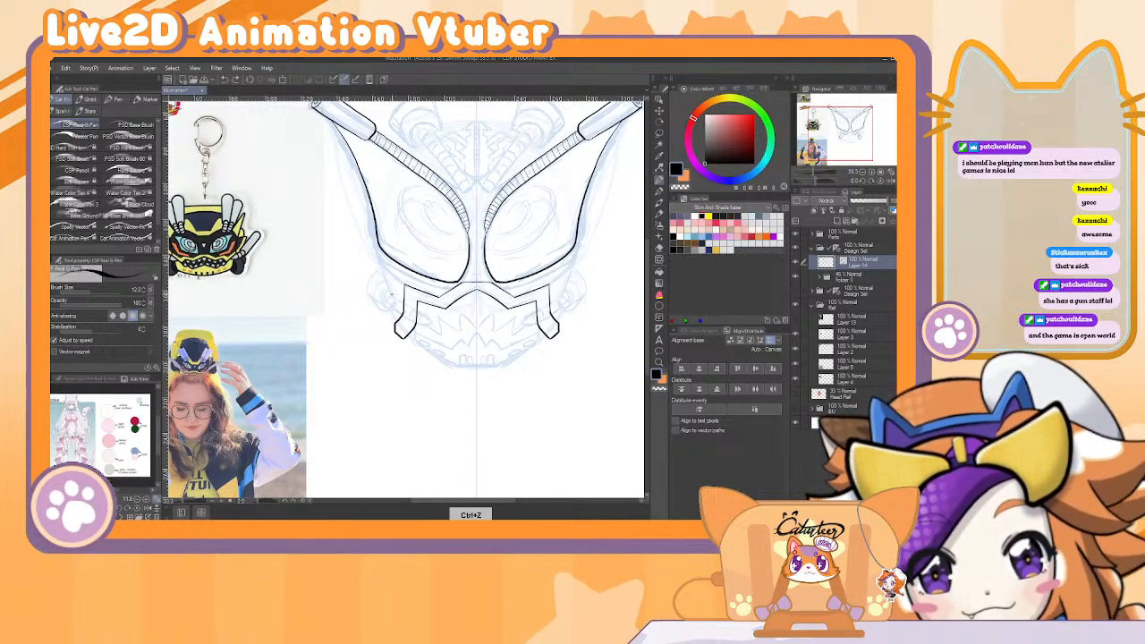
{"action": "left_click_drag", "start_coordinate": [400, 302], "coordinate": [417, 312]}
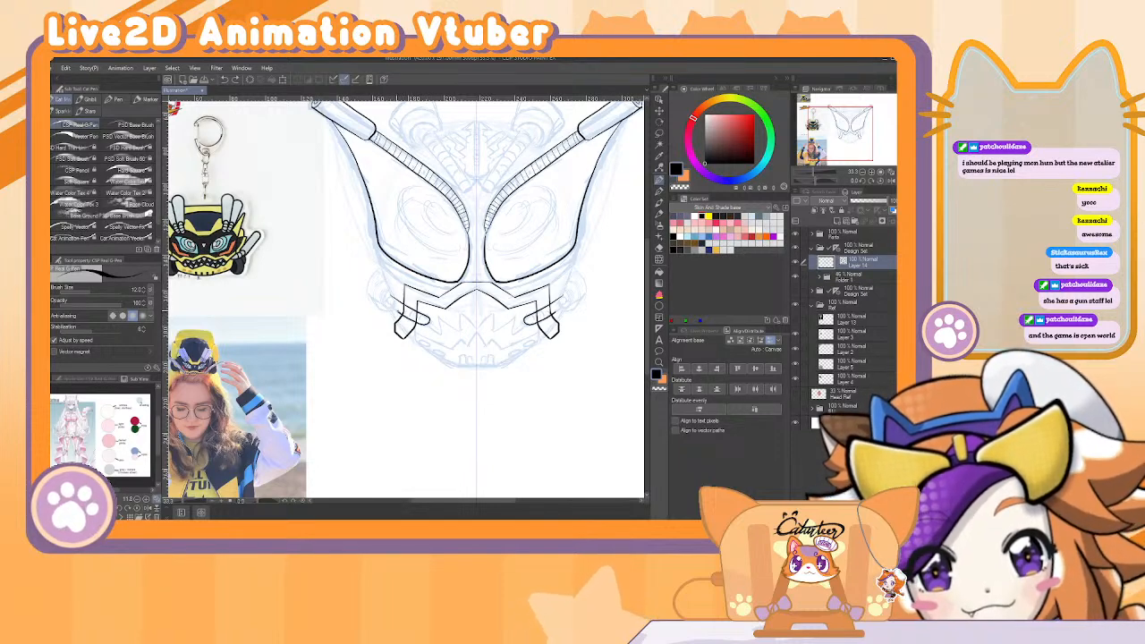
{"action": "left_click_drag", "start_coordinate": [388, 295], "coordinate": [410, 308]}
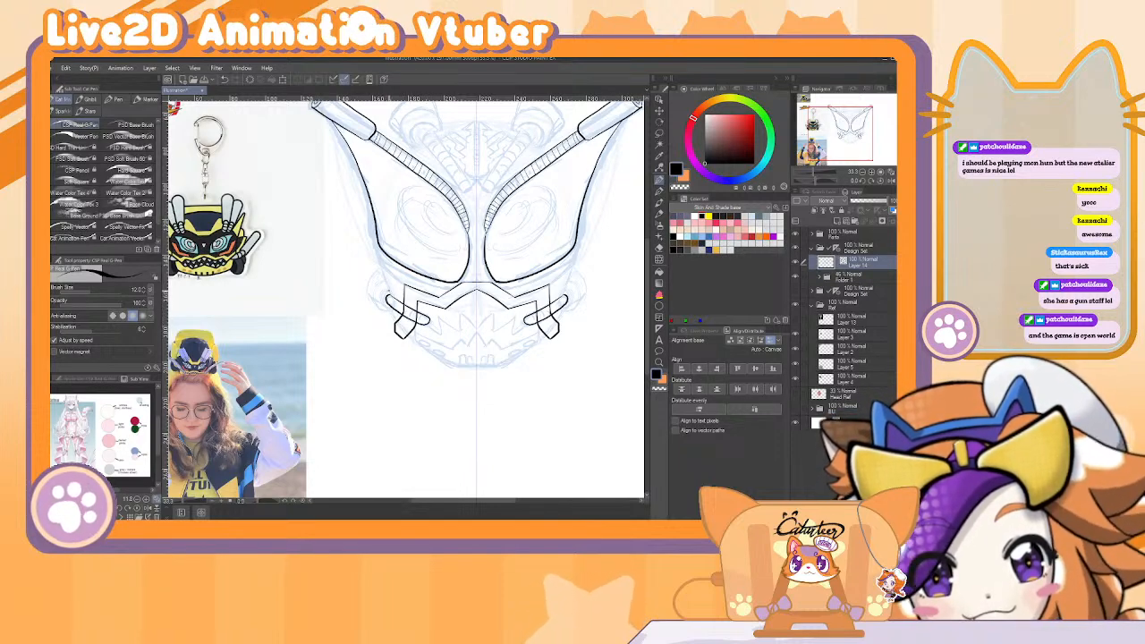
{"action": "key", "text": "e"}
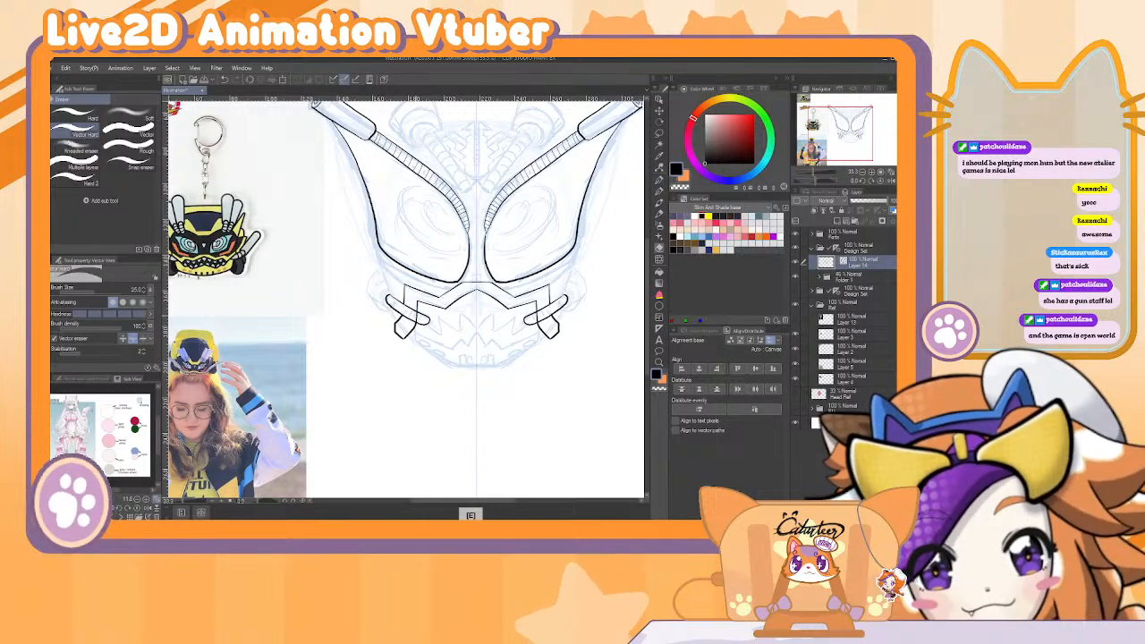
Ink the rib lines on both cheek tubes and a curved cap around each tube's outer end.
{"action": "key", "text": "p"}
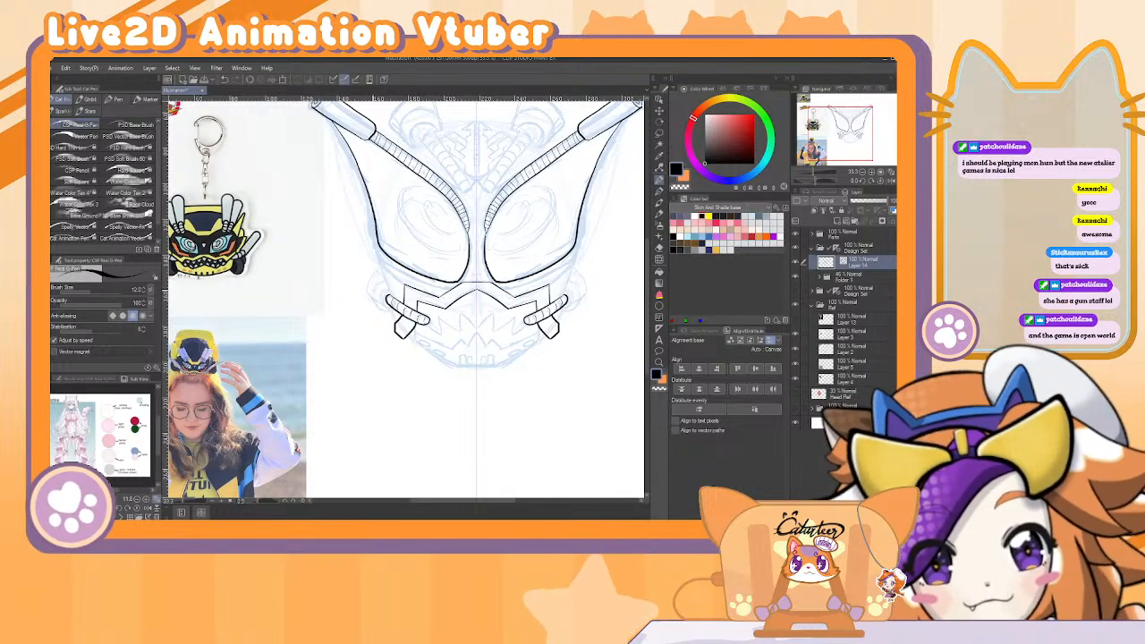
{"action": "key", "text": "ctrl+z"}
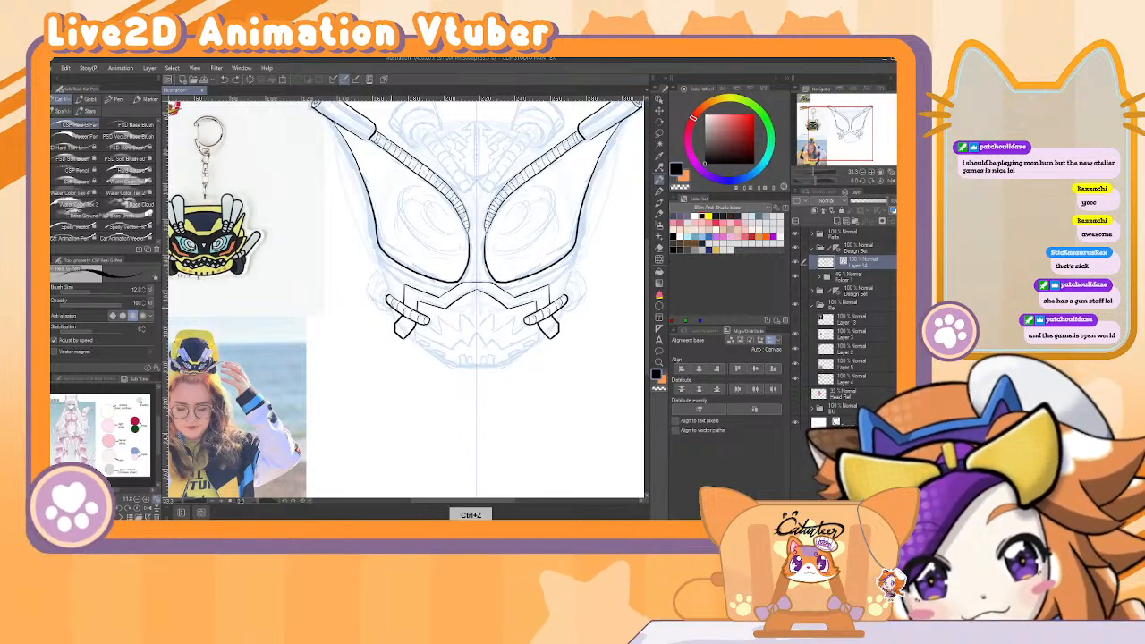
{"action": "left_click_drag", "start_coordinate": [385, 307], "coordinate": [395, 312]}
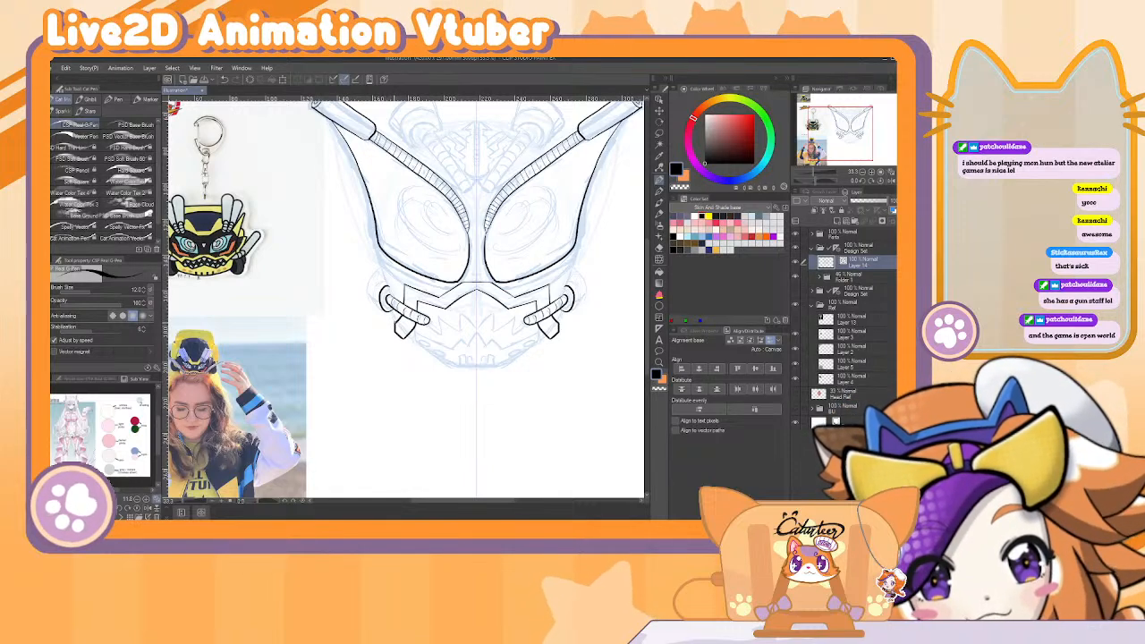
Ink short connecting lines from the lower outer corner of each eye down to the capped tube end.
{"action": "key", "text": "ctrl+z"}
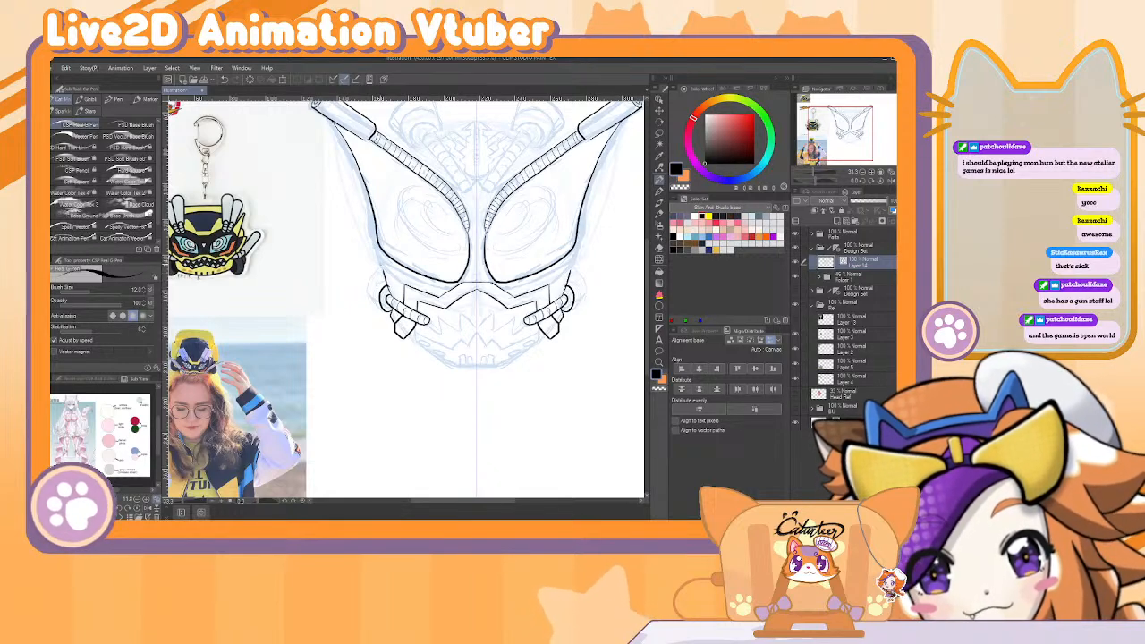
{"action": "key", "text": "ctrl+z"}
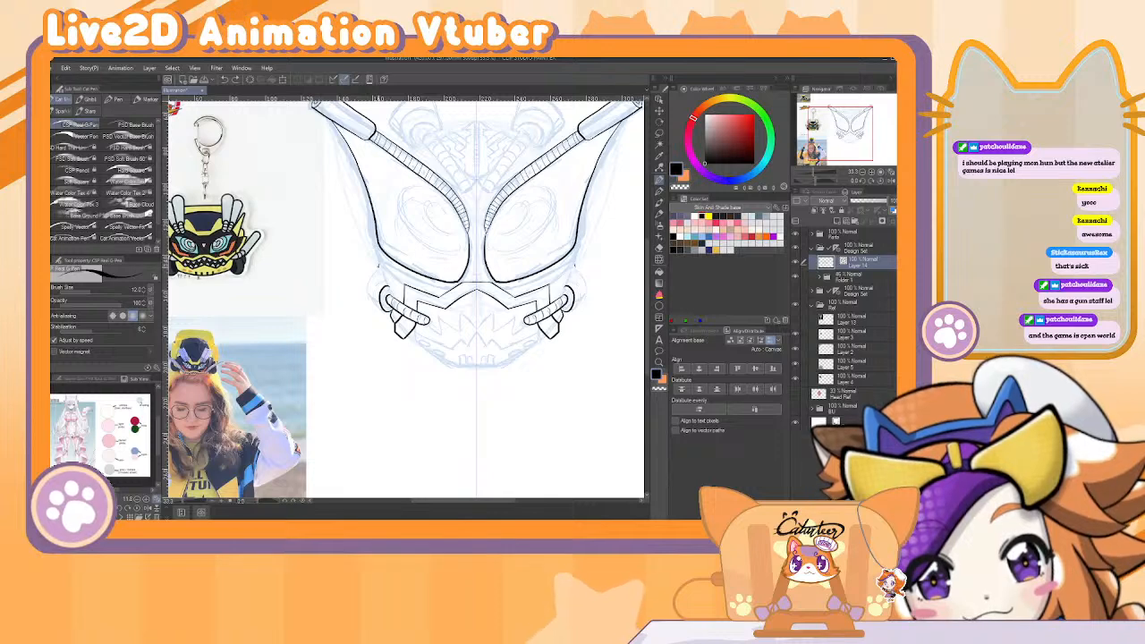
{"action": "key", "text": "ctrl+z"}
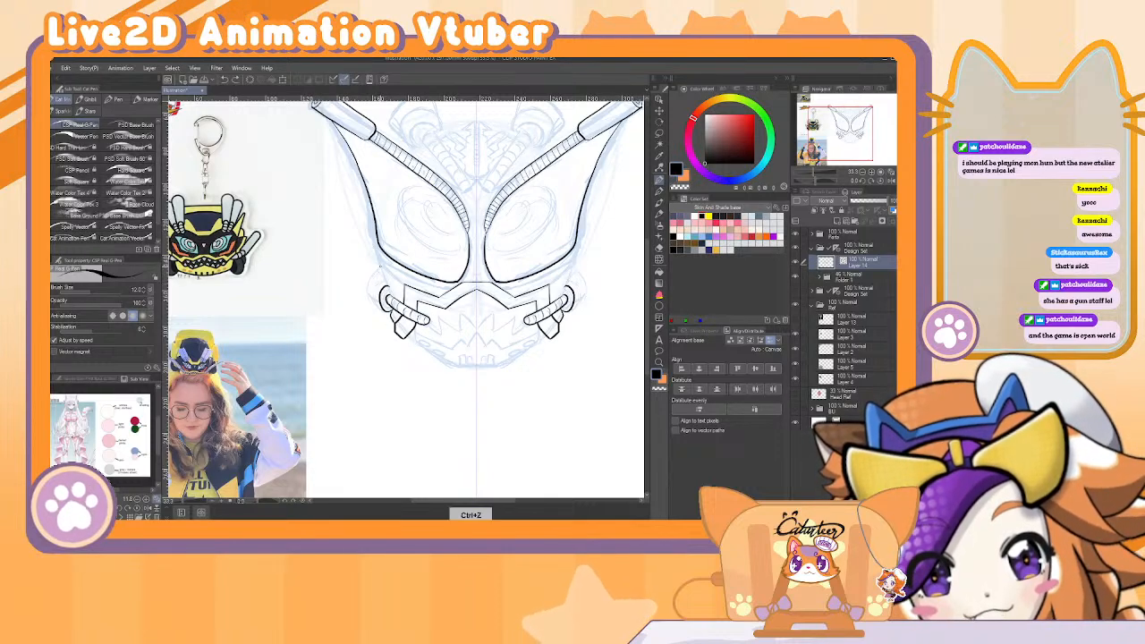
{"action": "key", "text": "ctrl+z"}
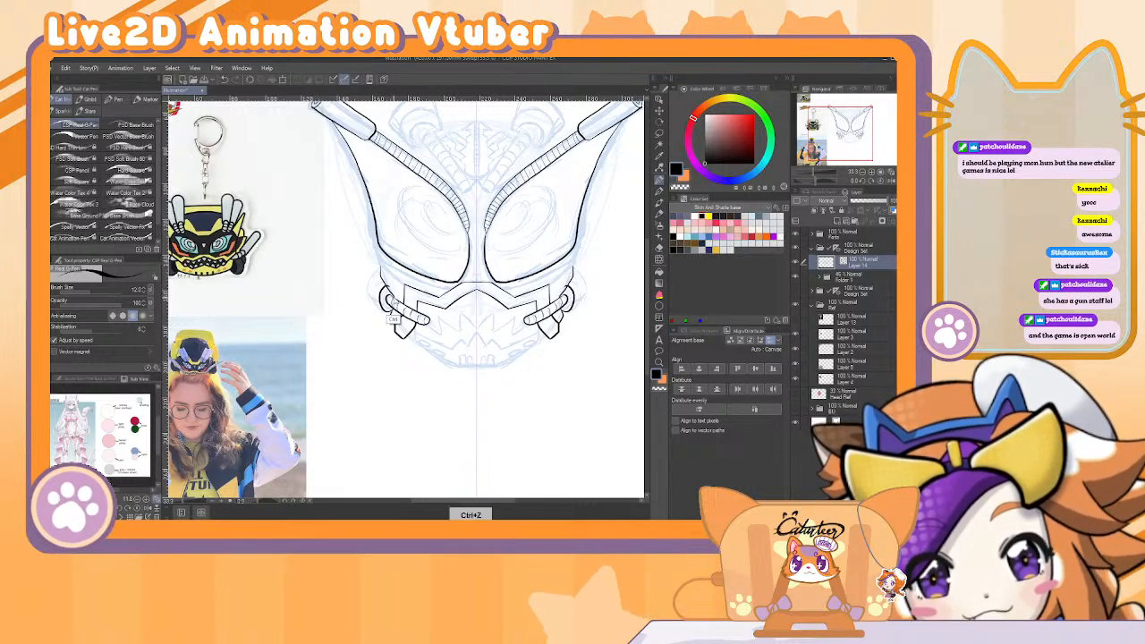
{"action": "key", "text": "ctrl+z"}
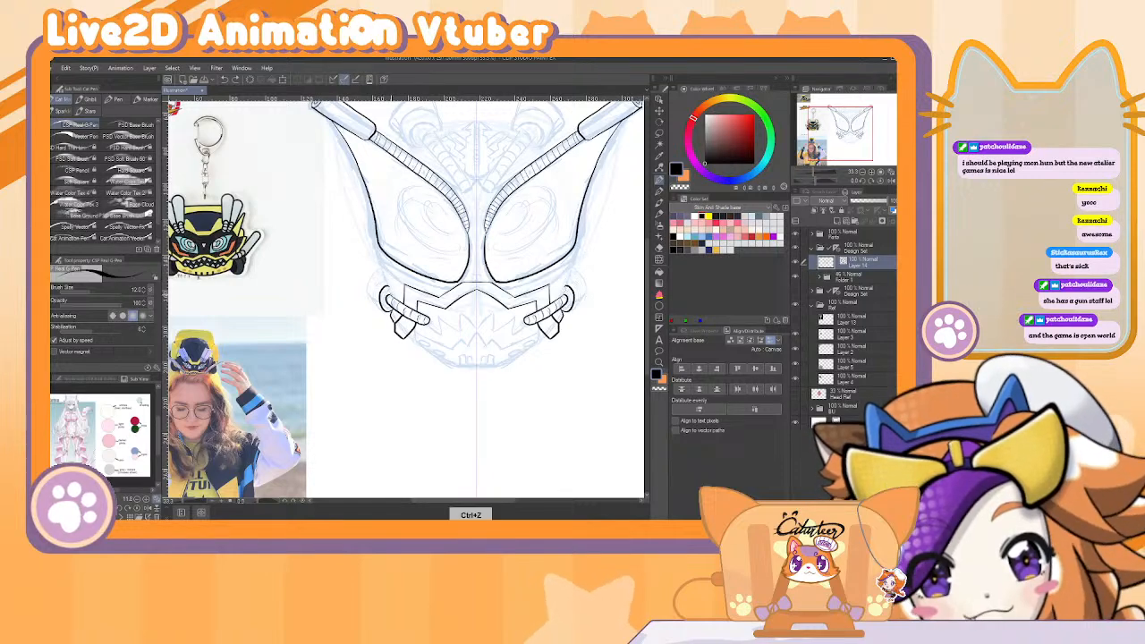
{"action": "key", "text": "g"}
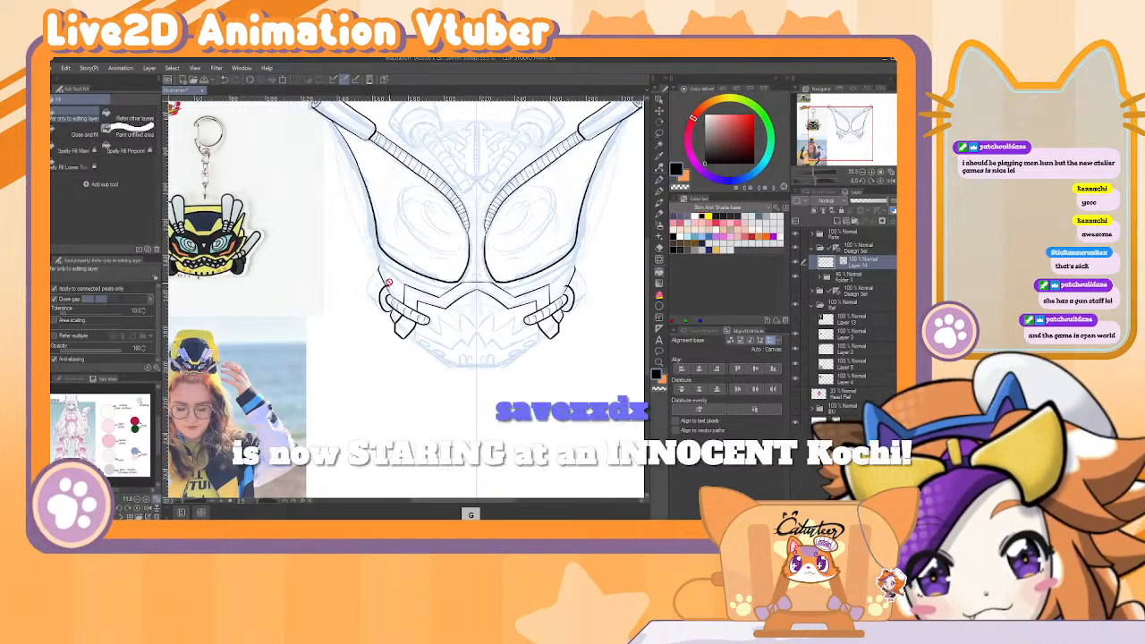
{"action": "key", "text": "b"}
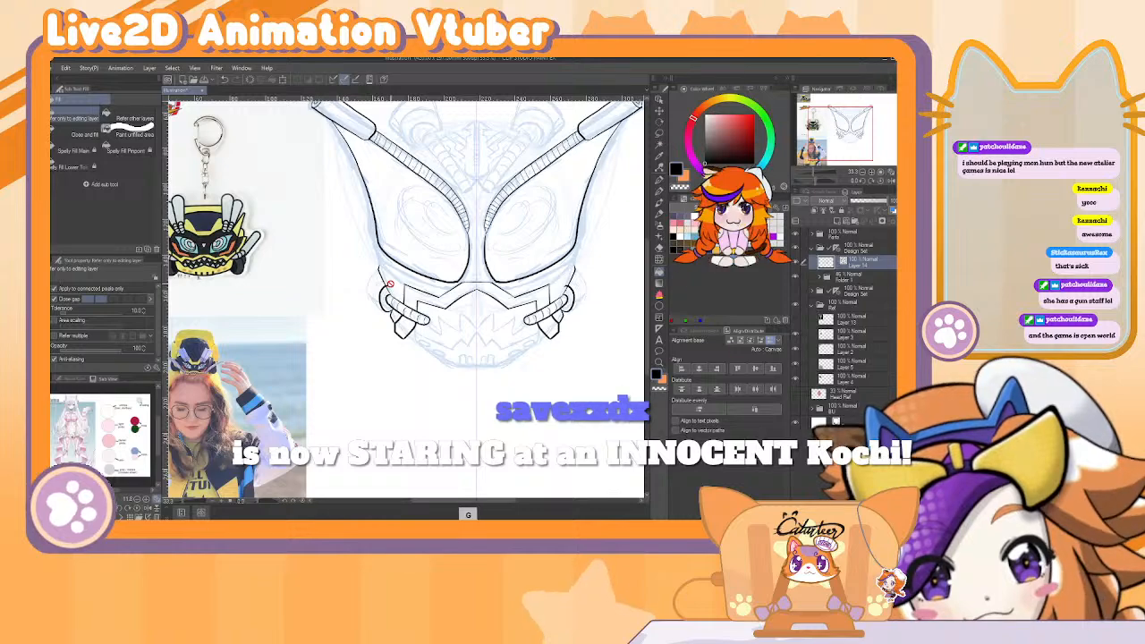
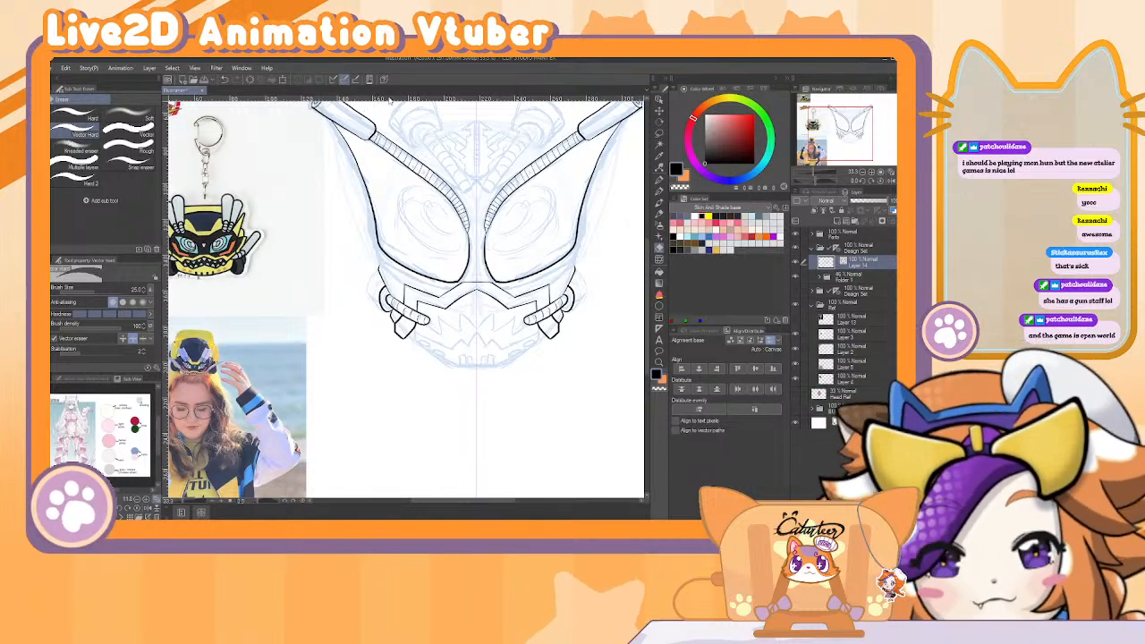
Ink a rounded ear-piece outline on the outer side of each capped tube, redoing the curve until it follows the sketch.
{"action": "key", "text": "p"}
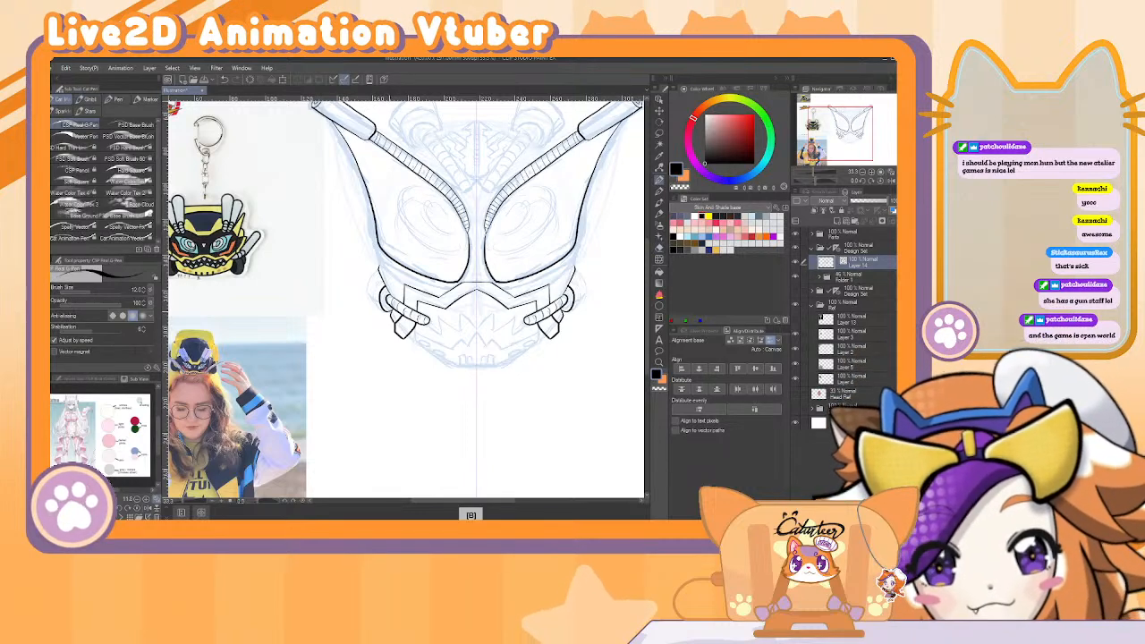
{"action": "key", "text": "ctrl+z"}
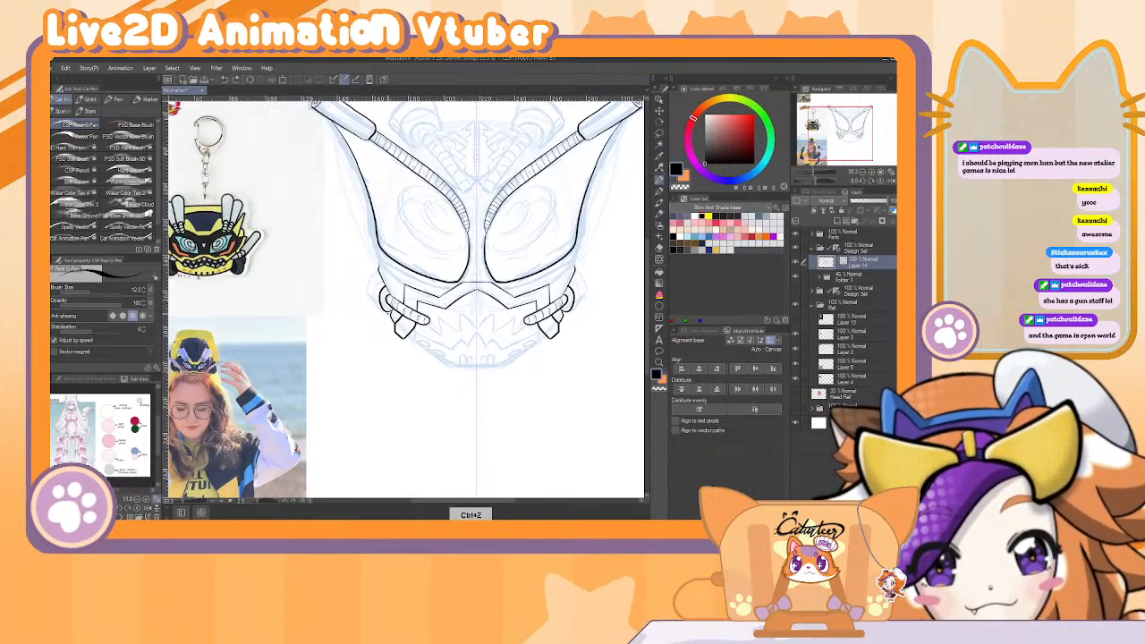
{"action": "key", "text": "ctrl+z"}
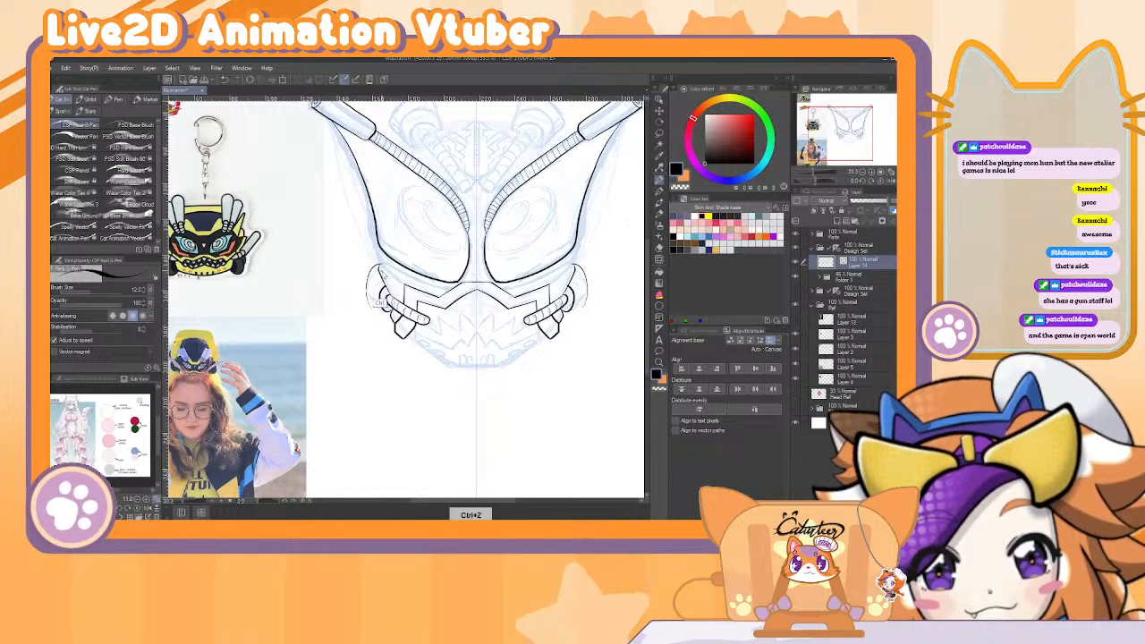
{"action": "key", "text": "ctrl+z"}
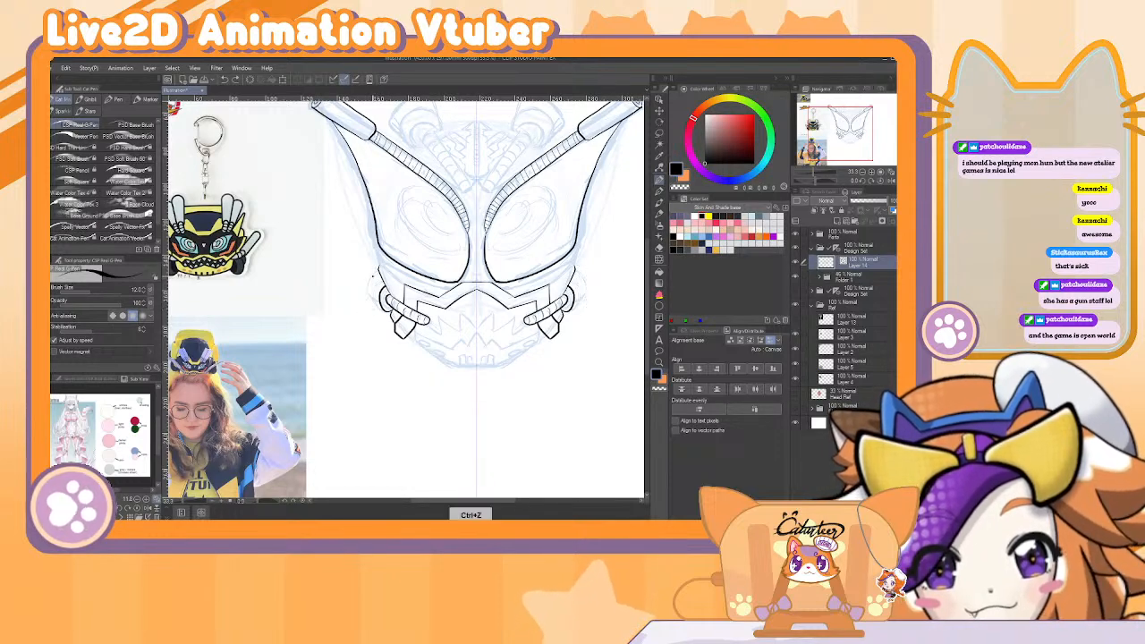
{"action": "key", "text": "ctrl+z"}
{"action": "key", "text": "ctrl+z"}
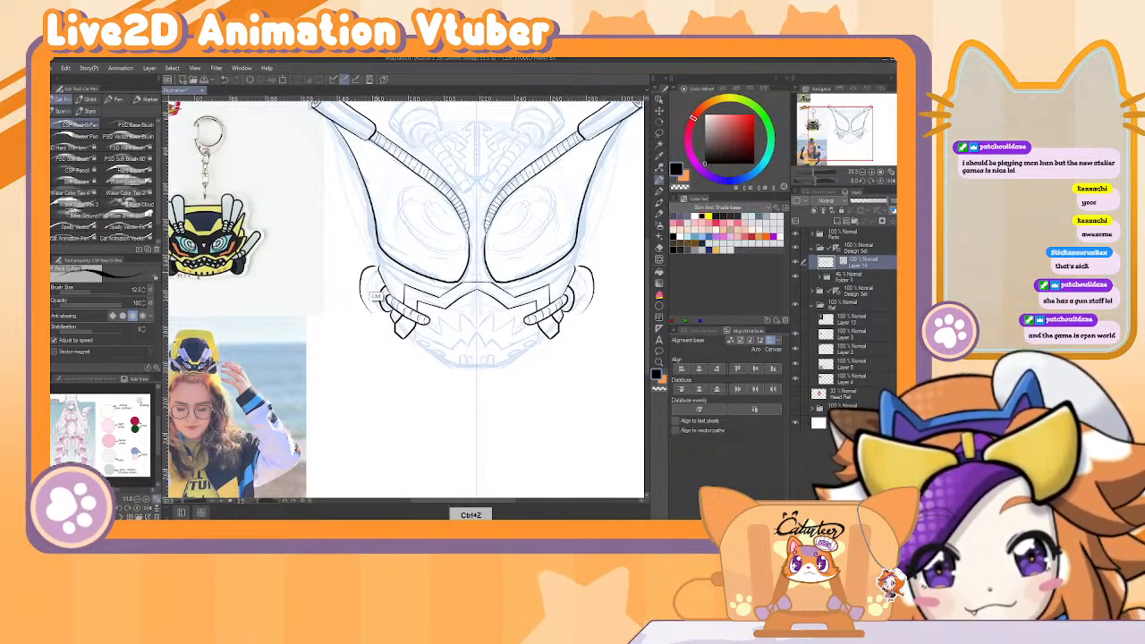
{"action": "key", "text": "ctrl+z"}
{"action": "key", "text": "ctrl+z"}
{"action": "key", "text": "ctrl+z"}
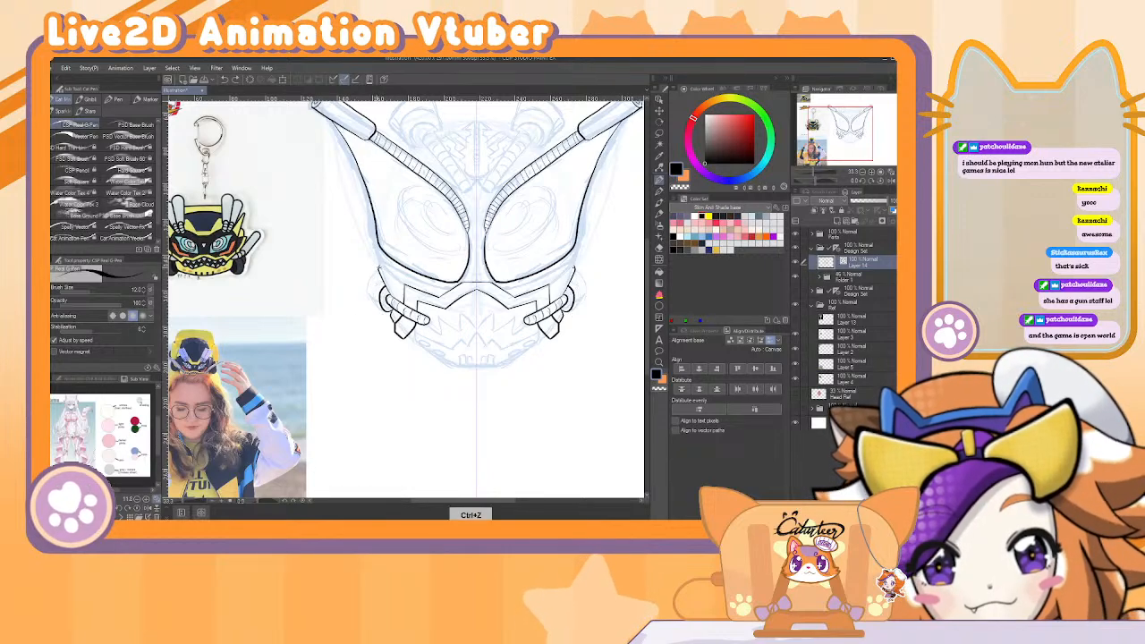
{"action": "key", "text": "ctrl+y"}
{"action": "key", "text": "ctrl+y"}
{"action": "key", "text": "ctrl+z"}
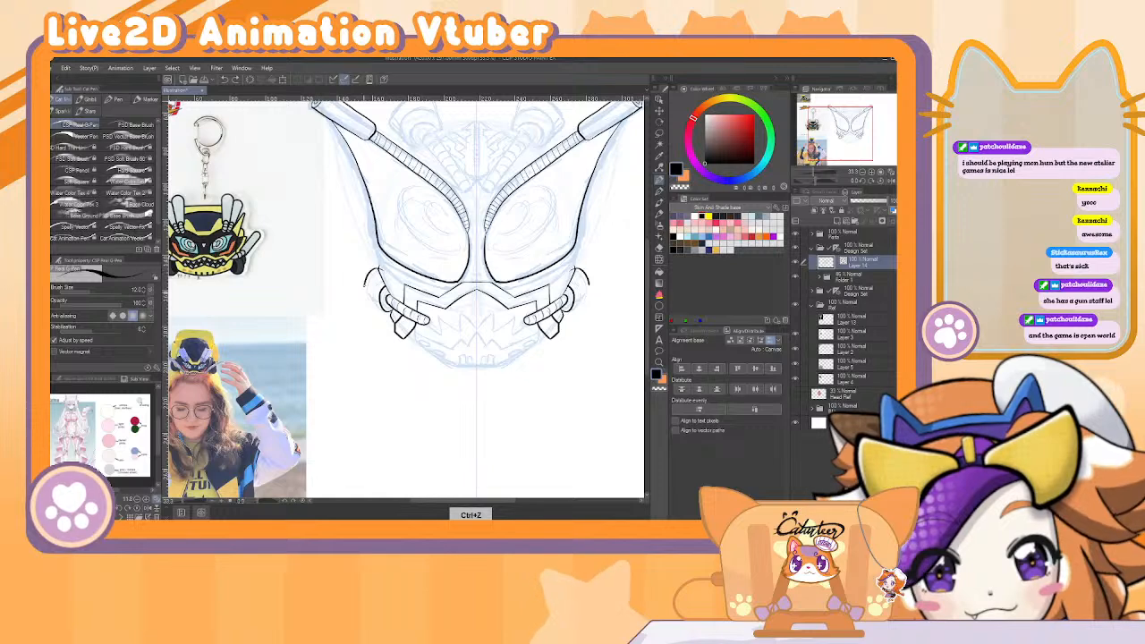
{"action": "key", "text": "ctrl+y"}
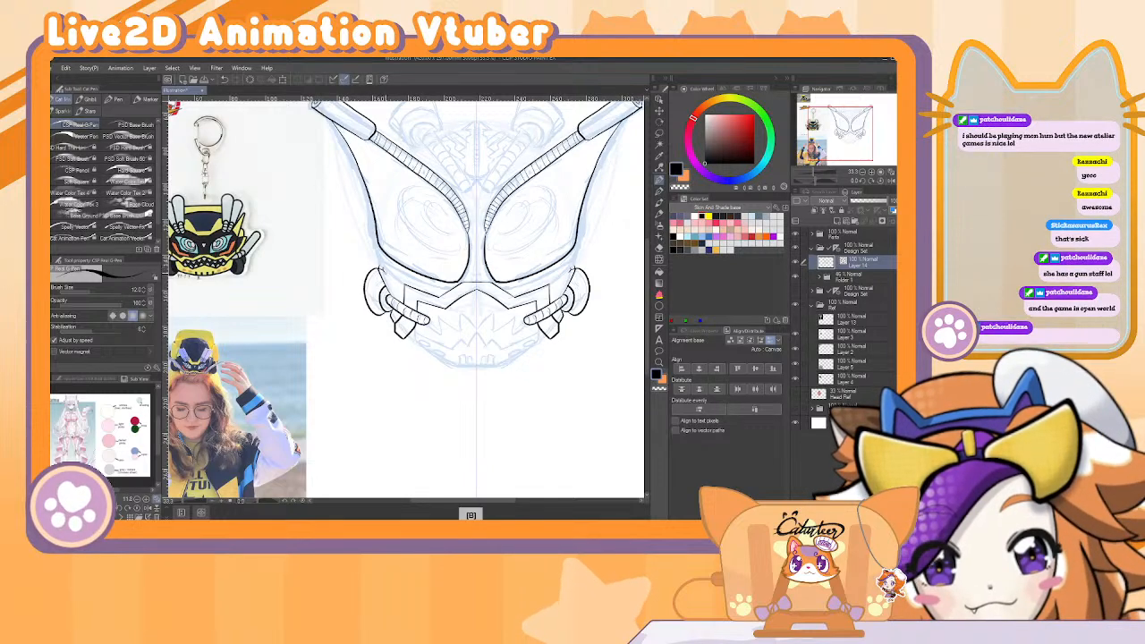
Refine the ear-piece outlines beside the capped cheek tubes and clear the overlapping line ends.
{"action": "key", "text": "e"}
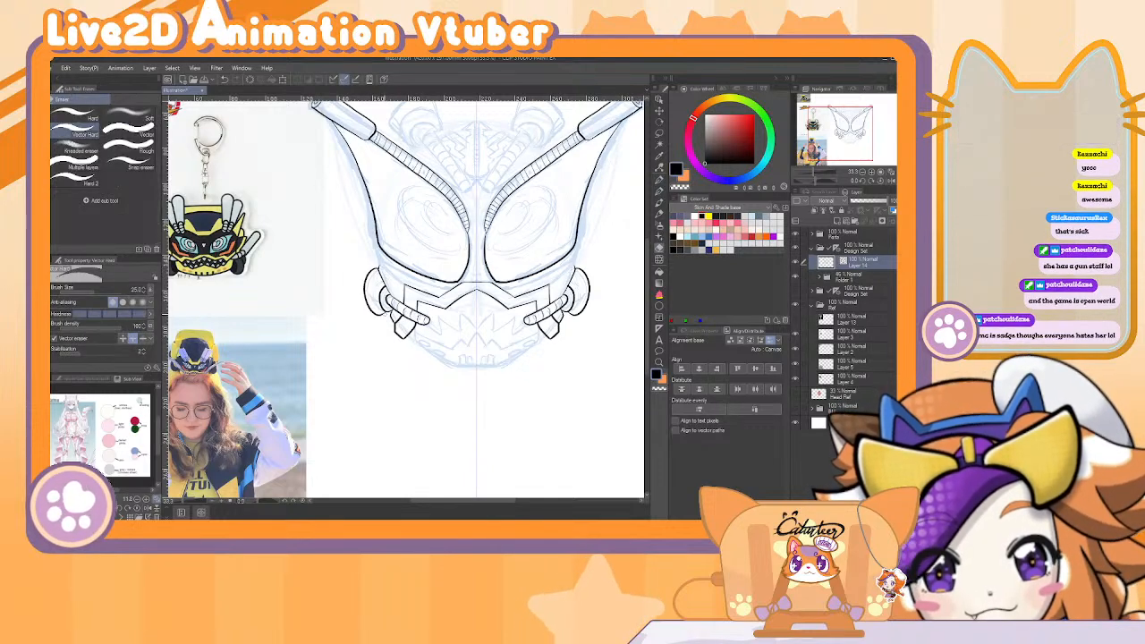
{"action": "key", "text": "p"}
{"action": "key", "text": "p"}
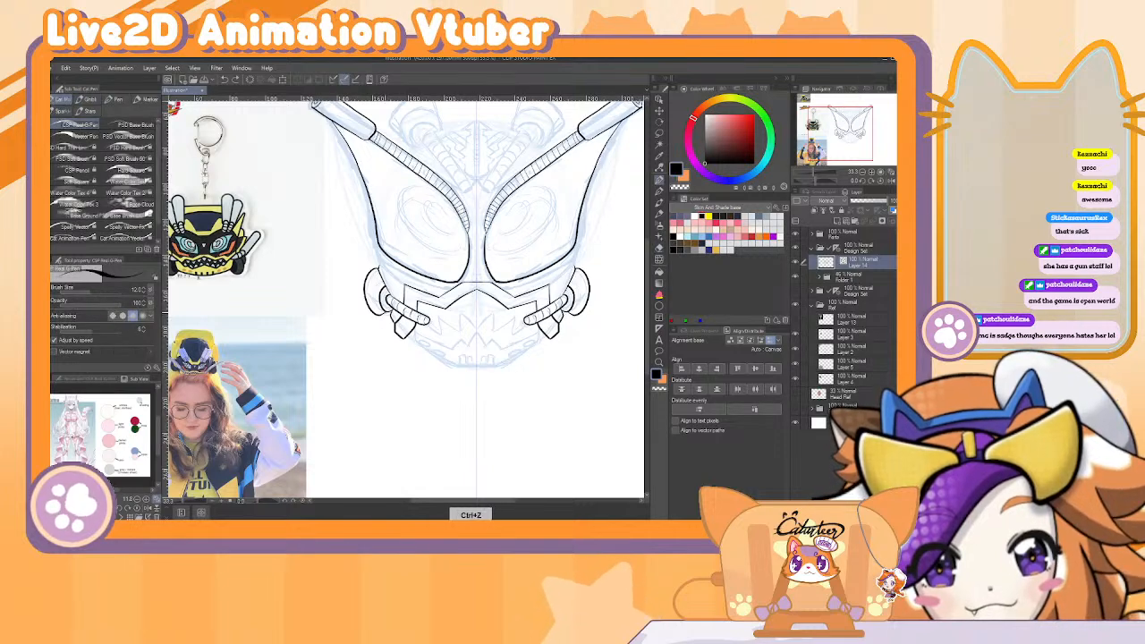
{"action": "key", "text": "e"}
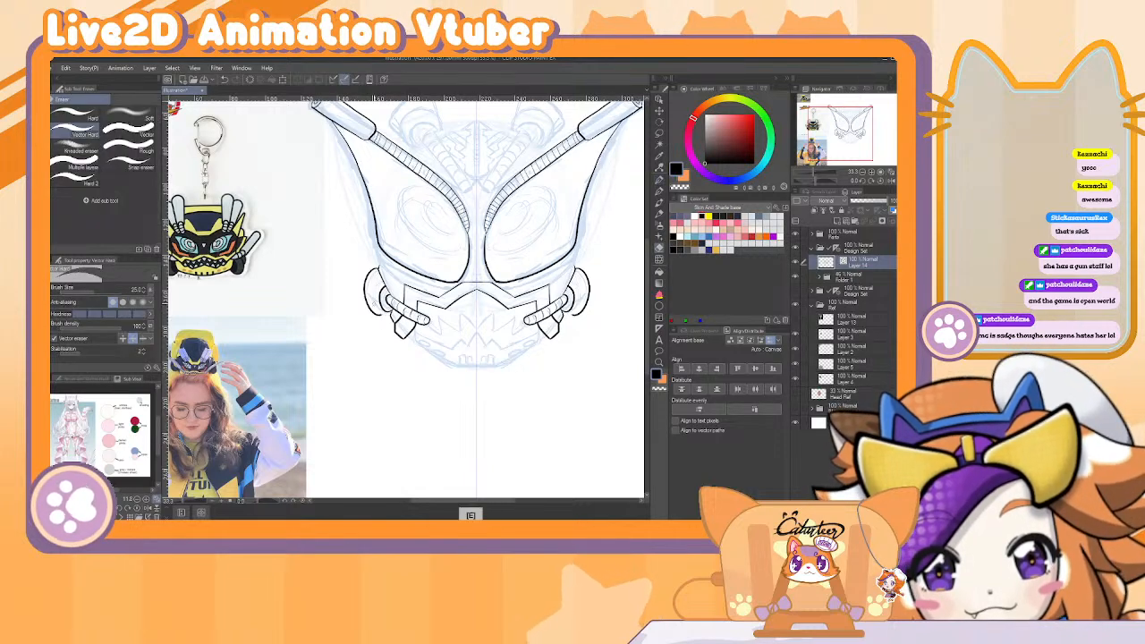
{"action": "key", "text": "p"}
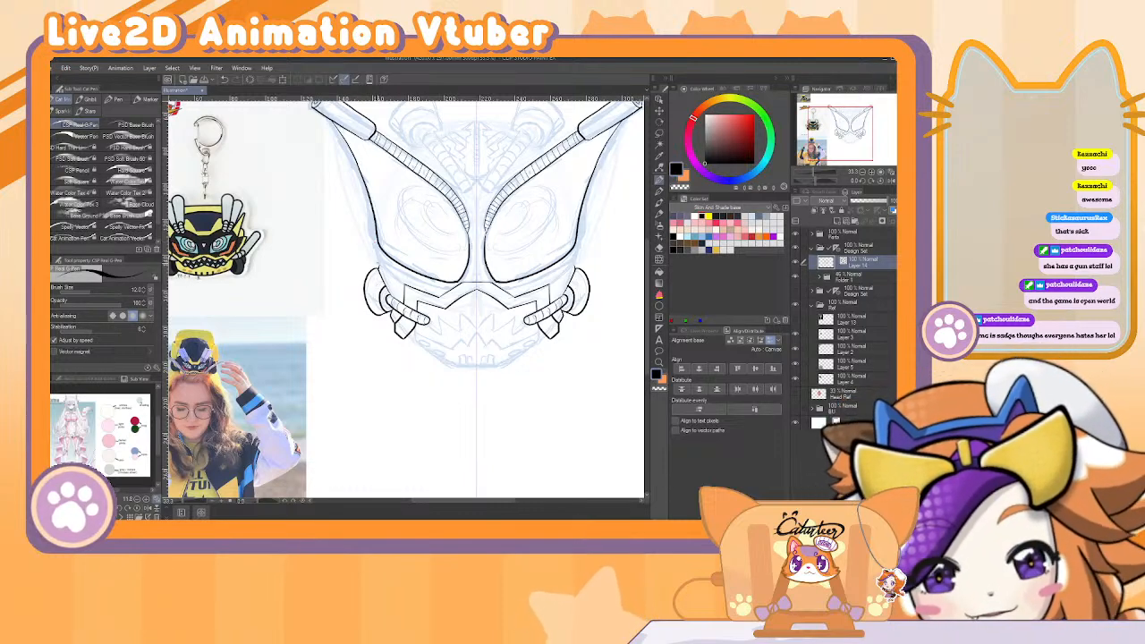
{"action": "key", "text": "ctrl+z"}
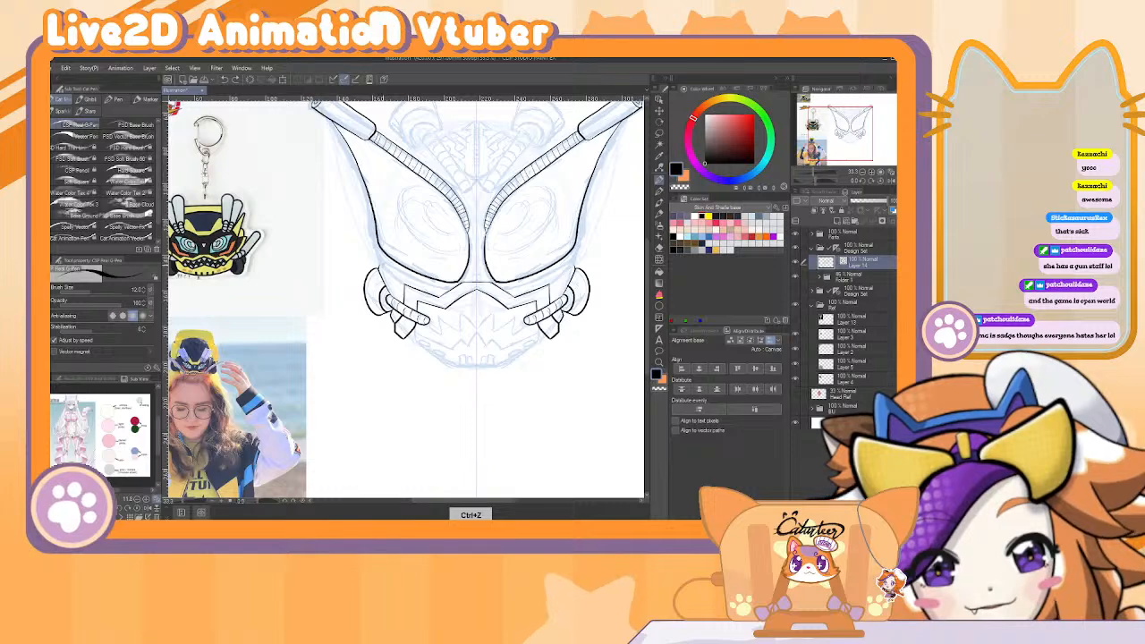
{"action": "key", "text": "ctrl+z"}
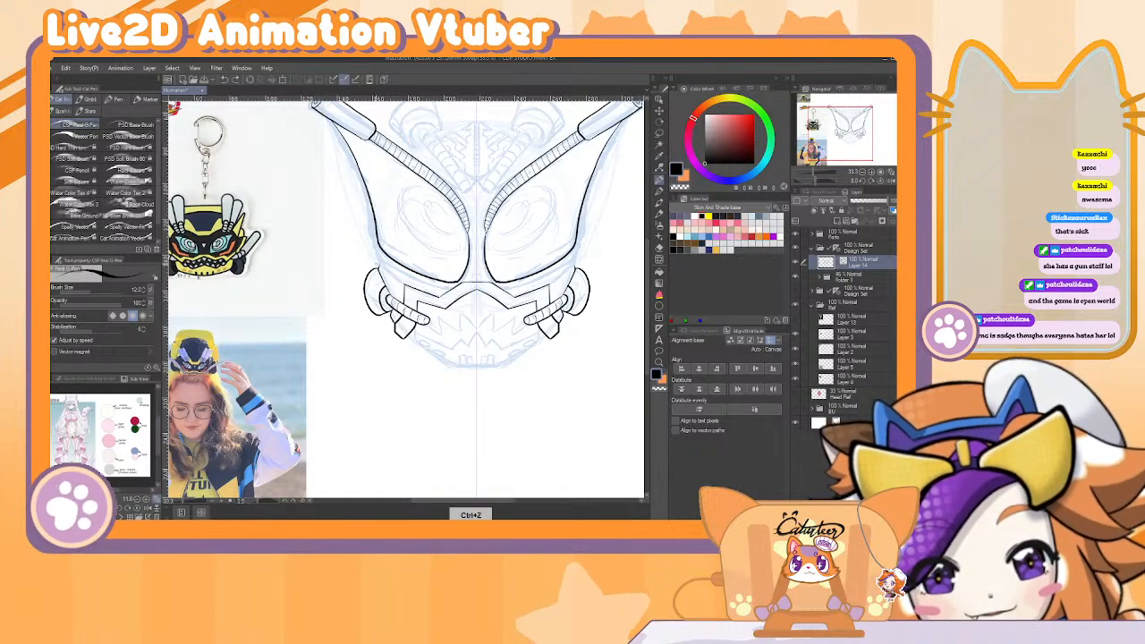
{"action": "key", "text": "b"}
{"action": "key", "text": "b"}
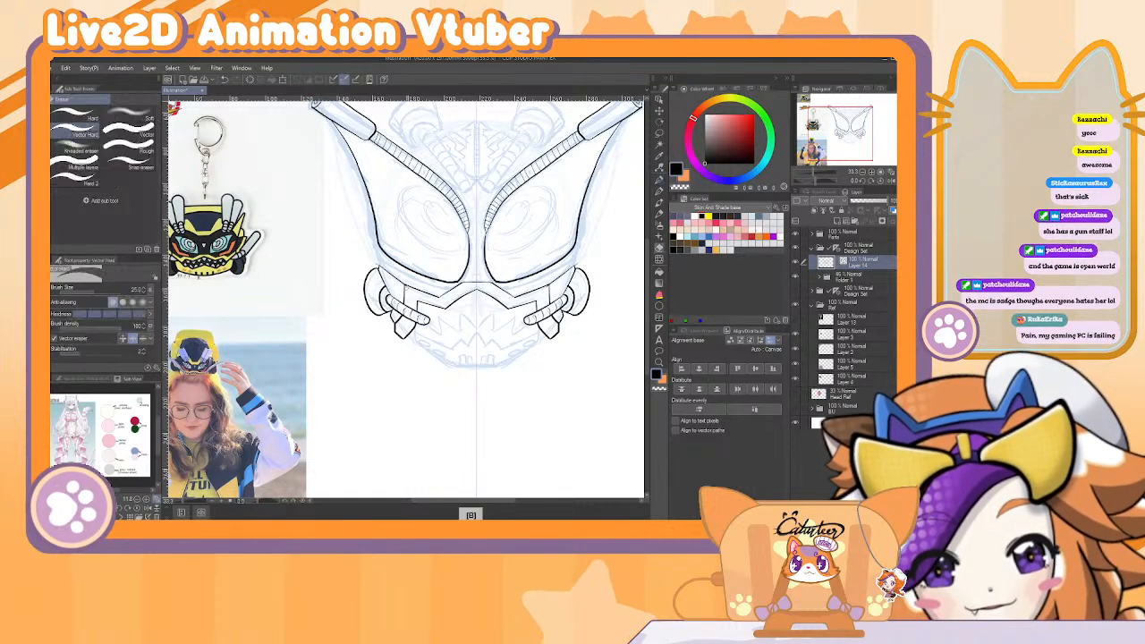
{"action": "key", "text": "e"}
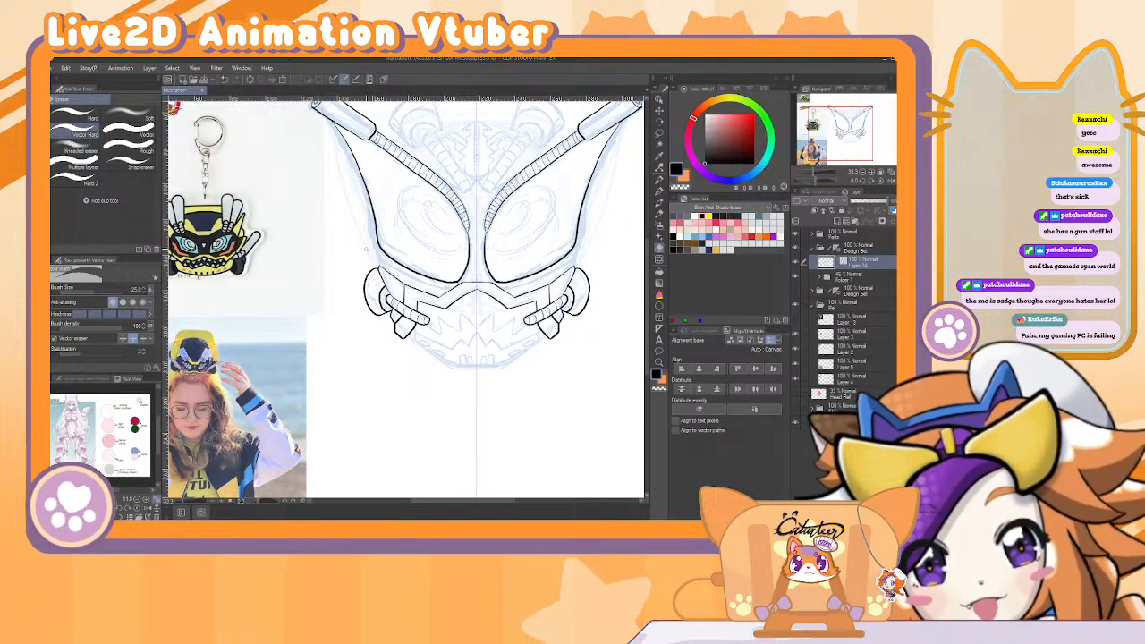
Ink a short side edge from each eye's lower outer contour toward the ear piece, redoing the strokes and trimming the overlaps.
{"action": "key", "text": "p"}
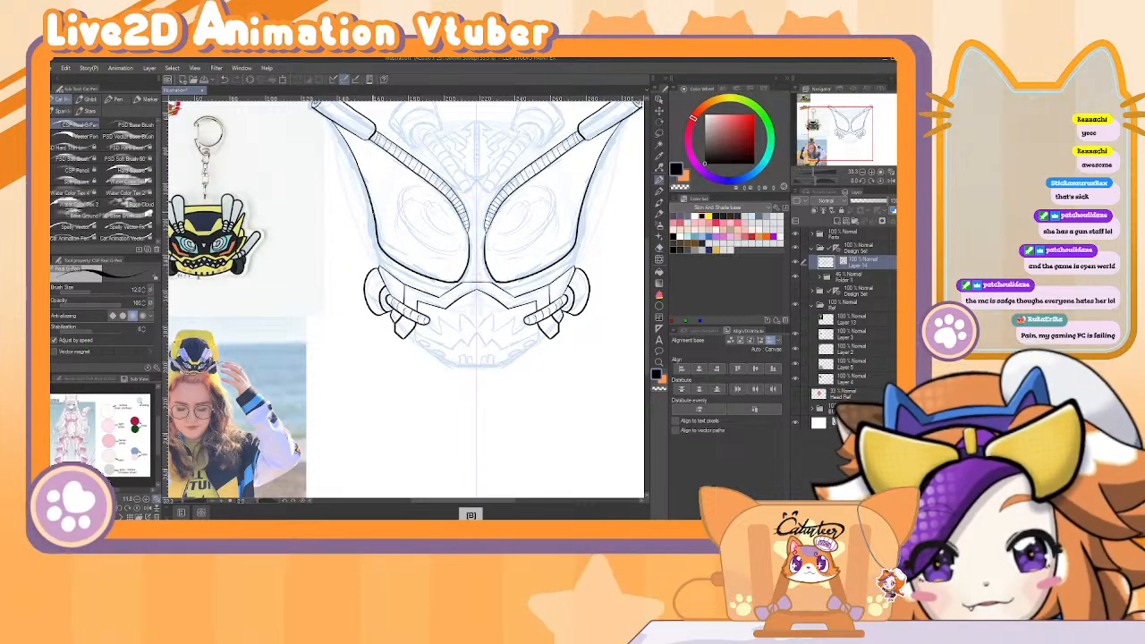
{"action": "key", "text": "ctrl+z"}
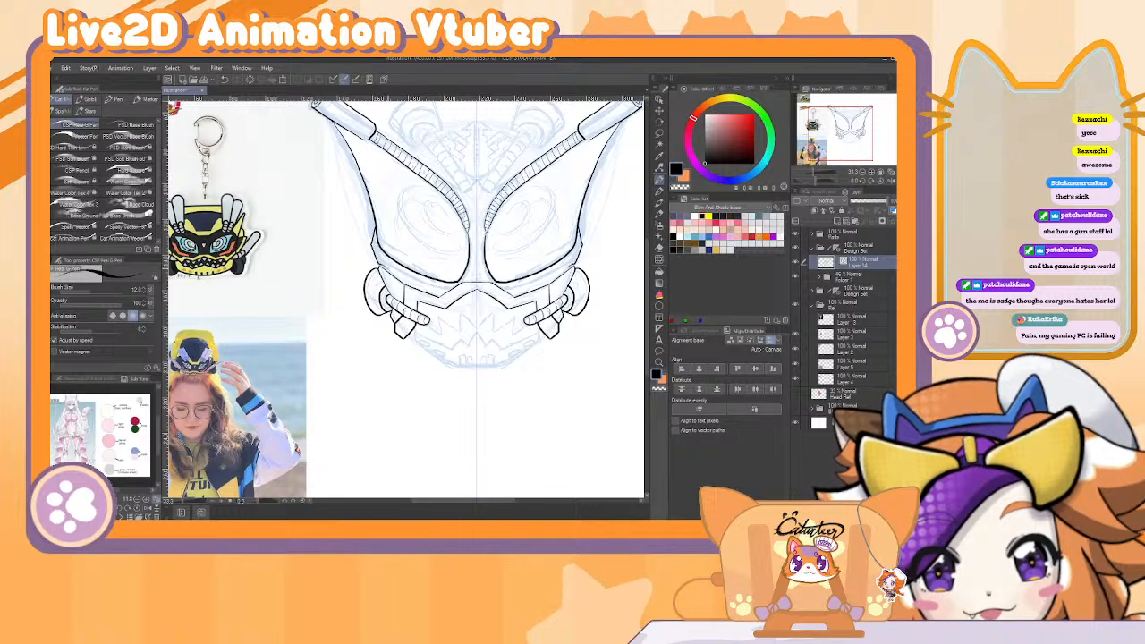
{"action": "key", "text": "ctrl+z"}
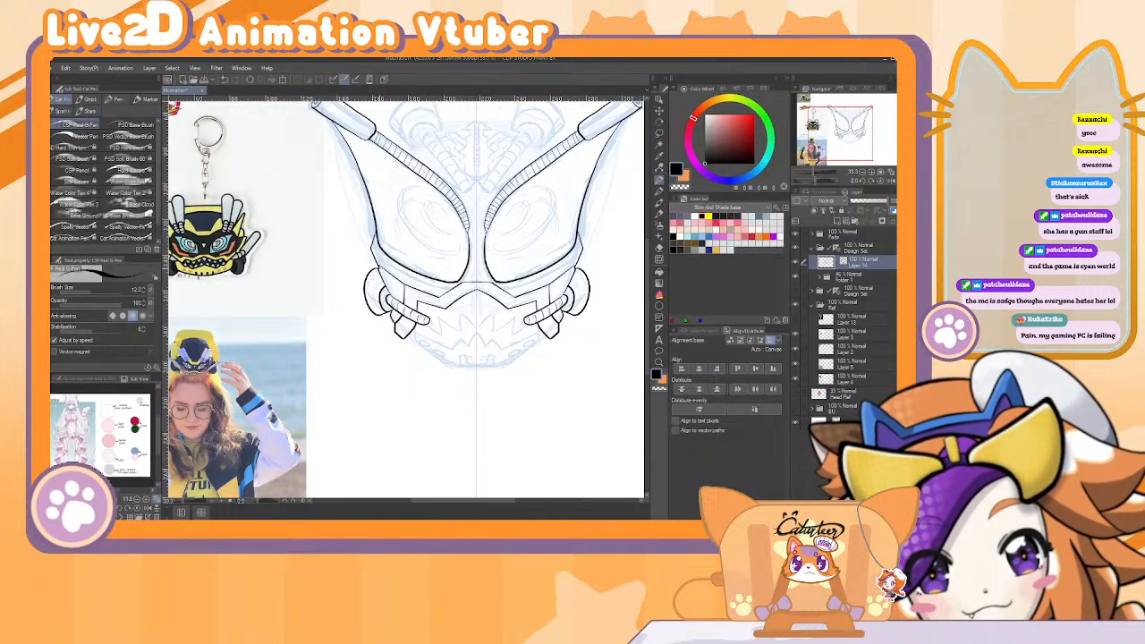
{"action": "key", "text": "ctrl+z"}
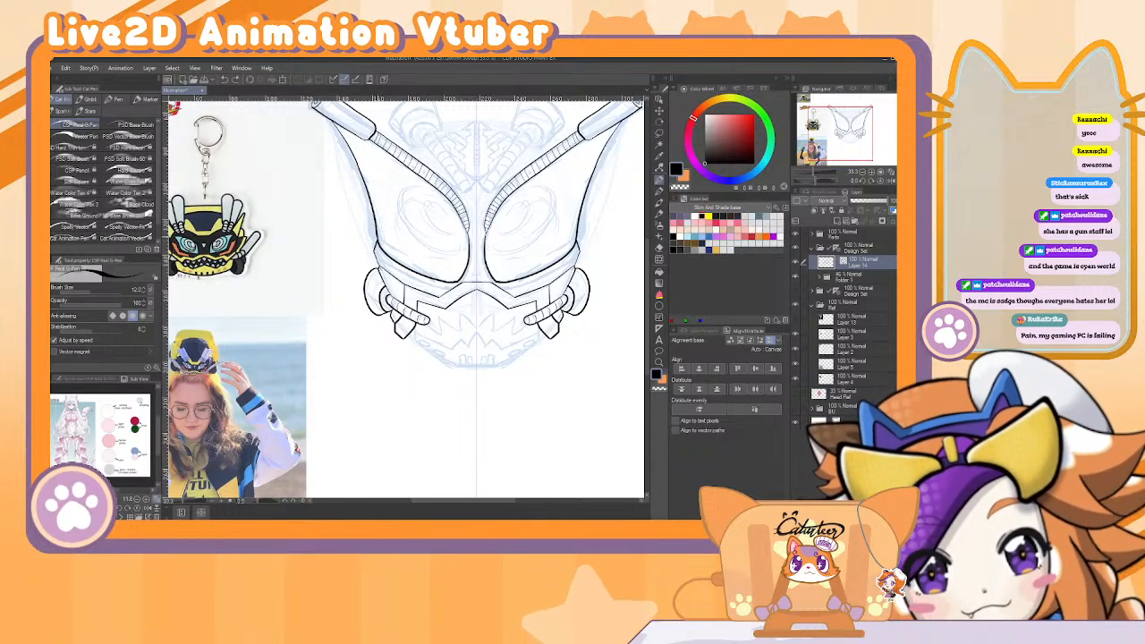
{"action": "key", "text": "ctrl+z"}
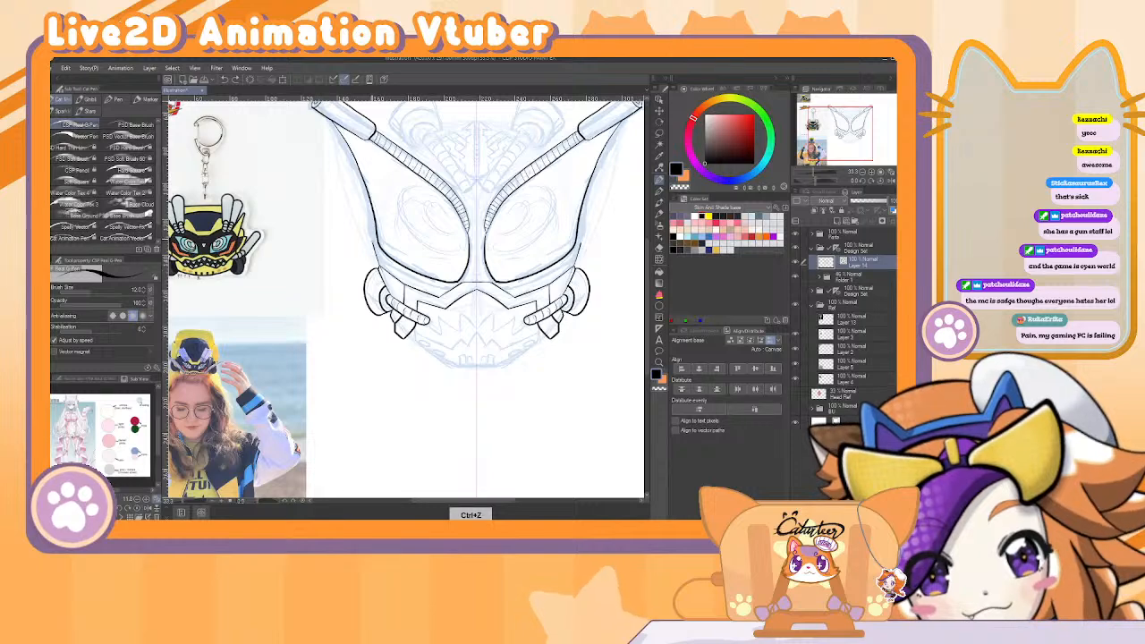
{"action": "key", "text": "e"}
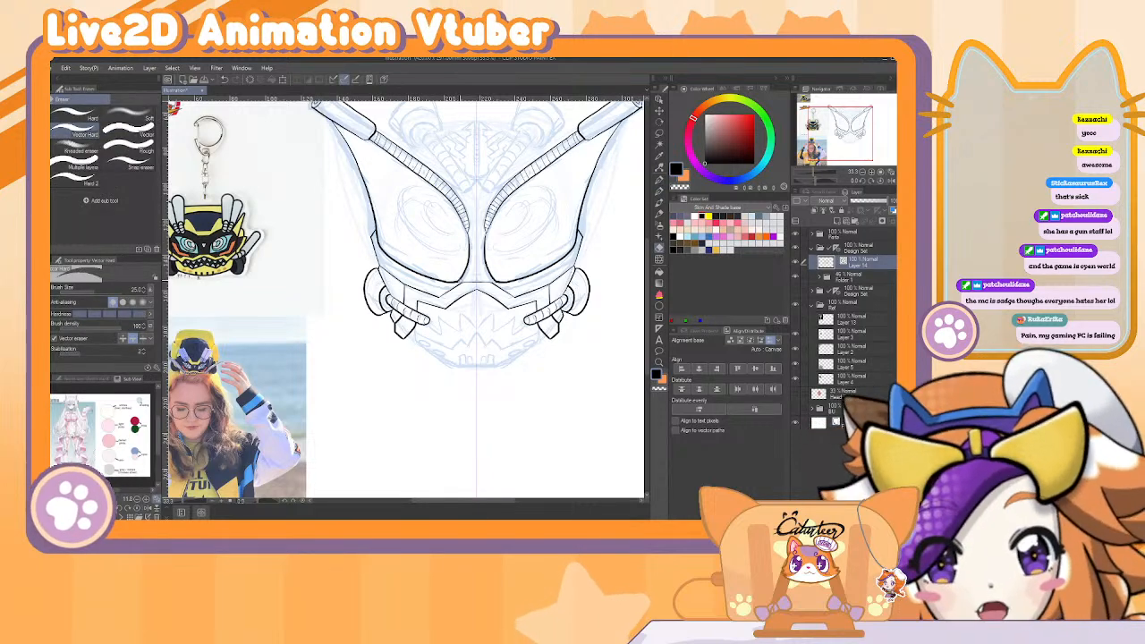
{"action": "key", "text": "b"}
{"action": "key", "text": "e"}
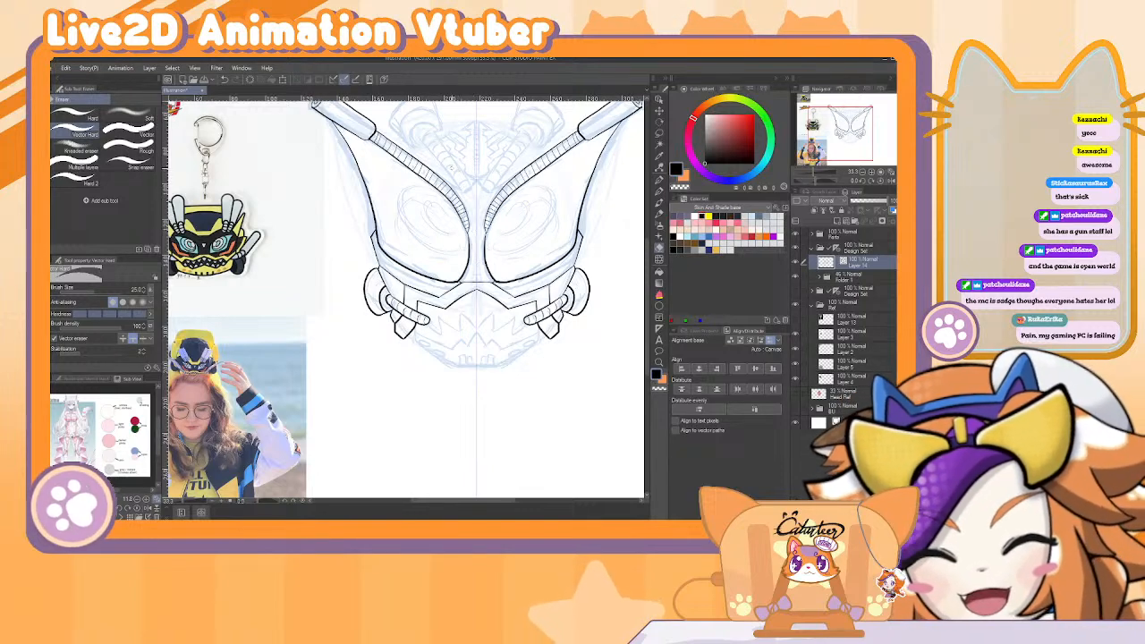
Ink a round-topped diagonal tube outline on each side of the forehead, running down between the eyes, and clear overlapping lines.
{"action": "key", "text": "p"}
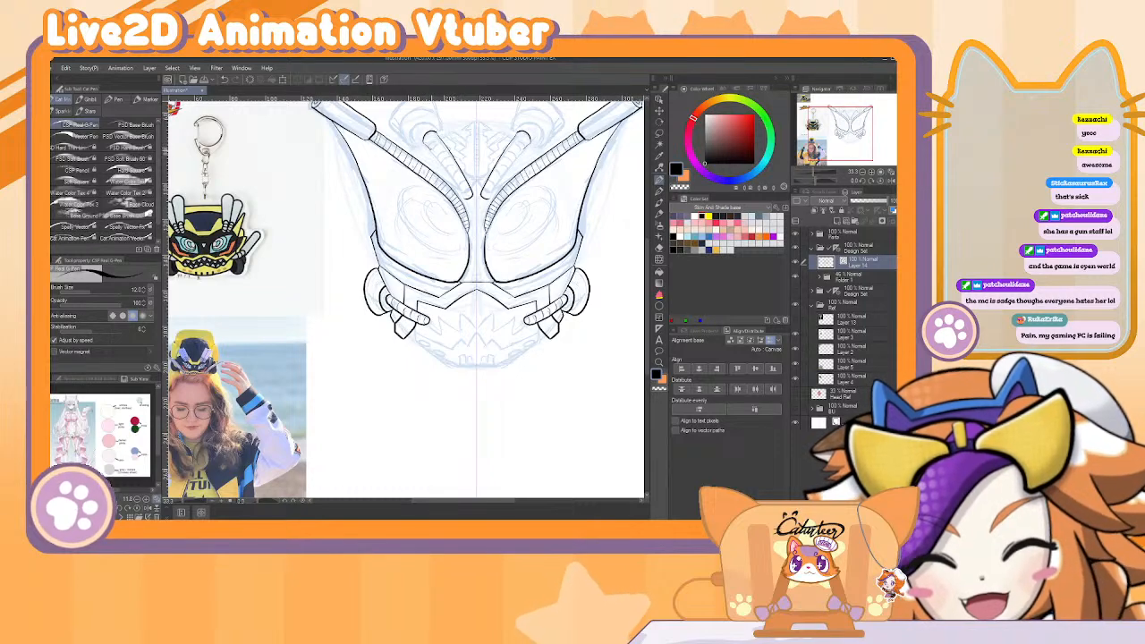
{"action": "key", "text": "ctrl+z"}
{"action": "key", "text": "ctrl+z"}
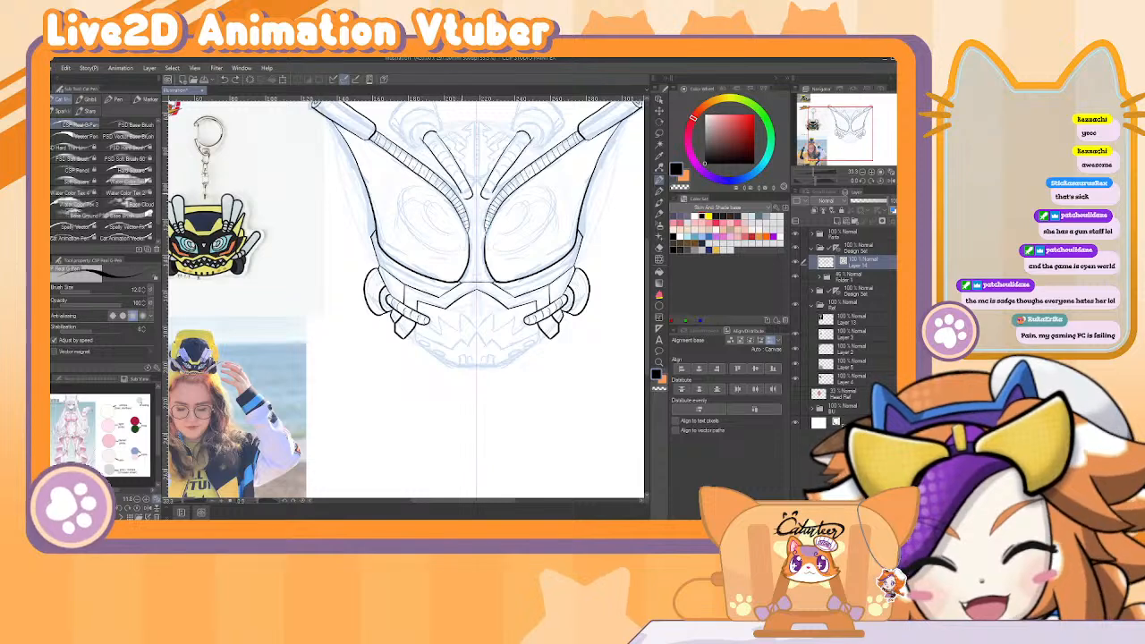
{"action": "key", "text": "e"}
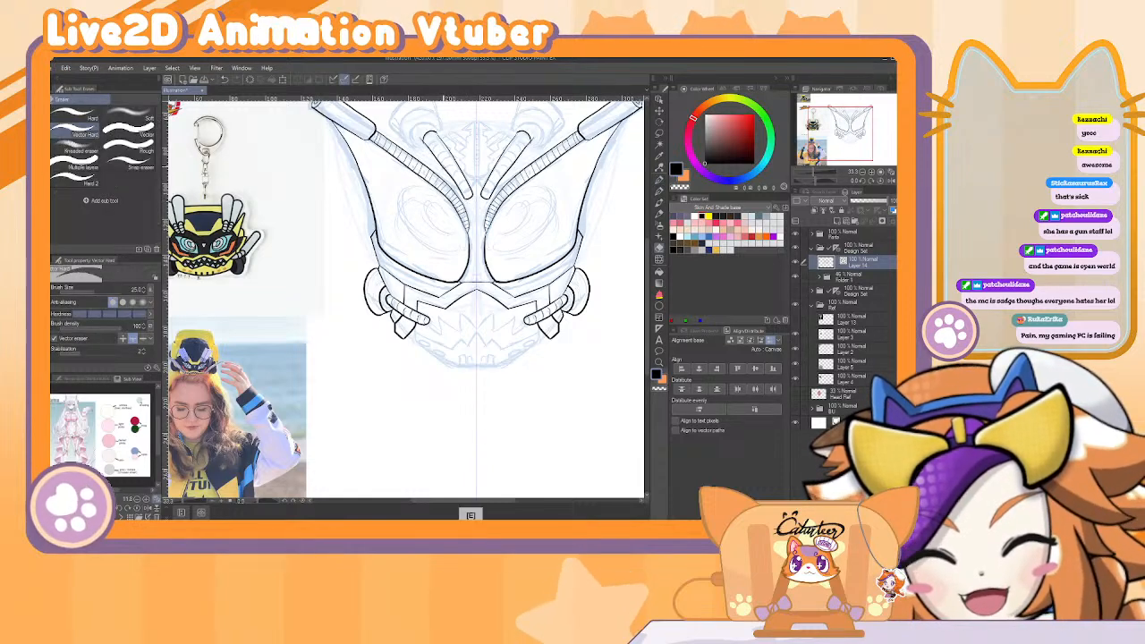
Ink curved rib lines along both forehead tubes and trim the stray ends.
{"action": "key", "text": "b"}
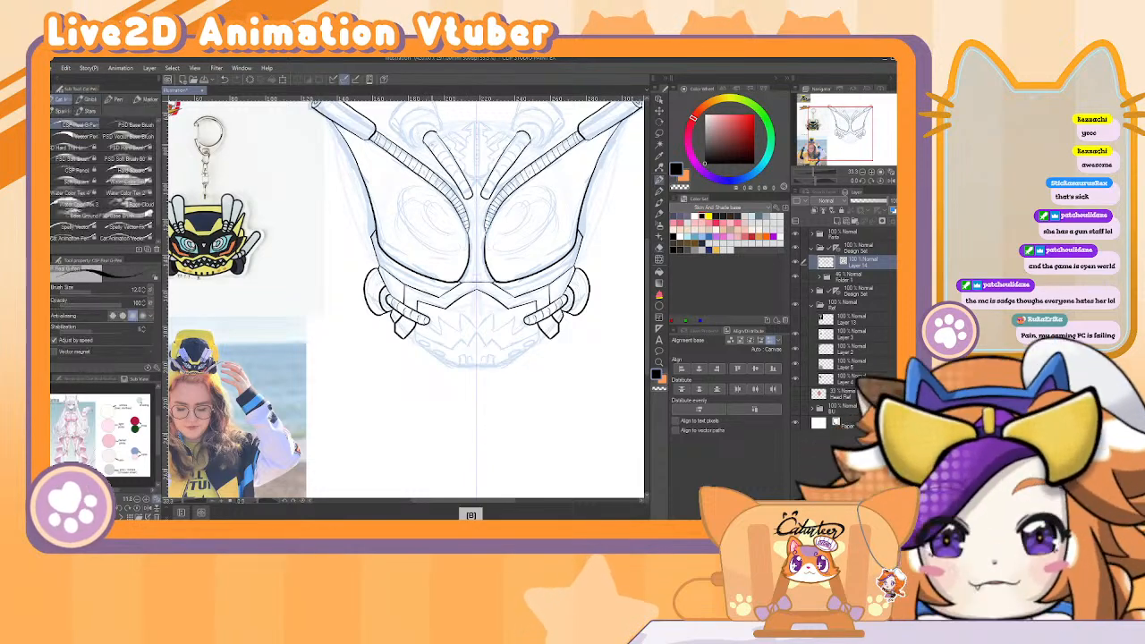
{"action": "key", "text": "ctrl+z"}
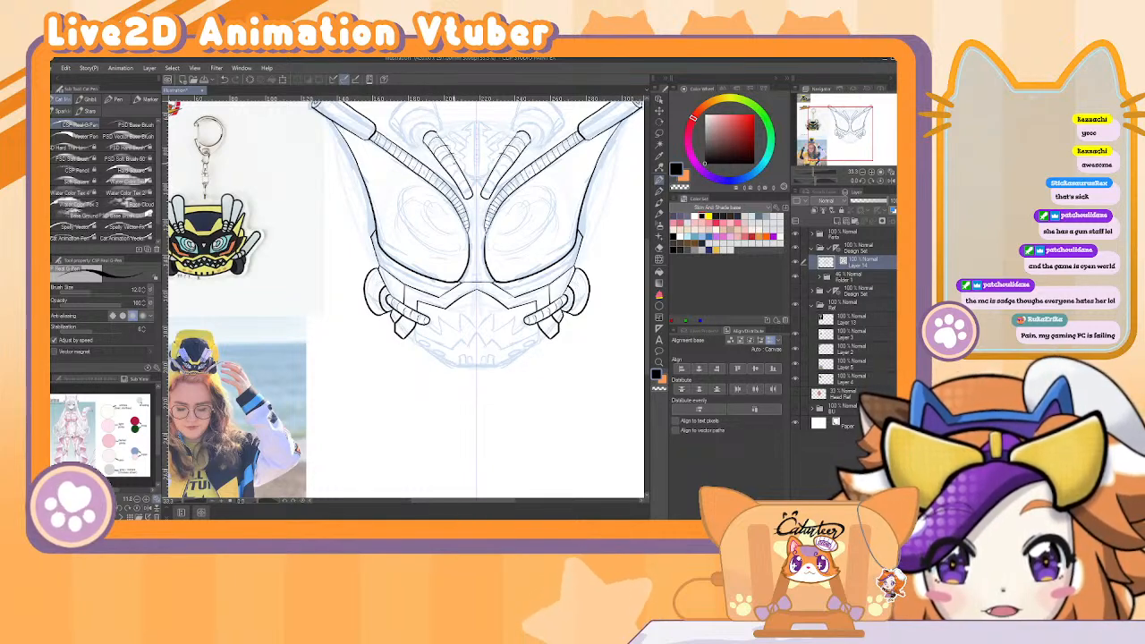
{"action": "key", "text": "ctrl+z"}
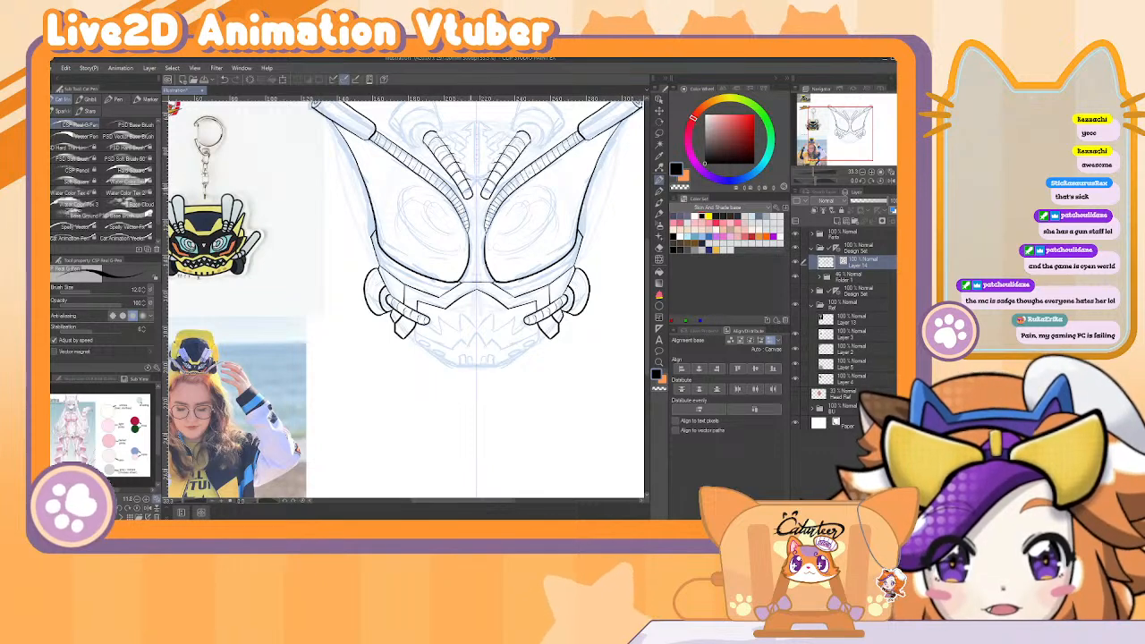
{"action": "key", "text": "e"}
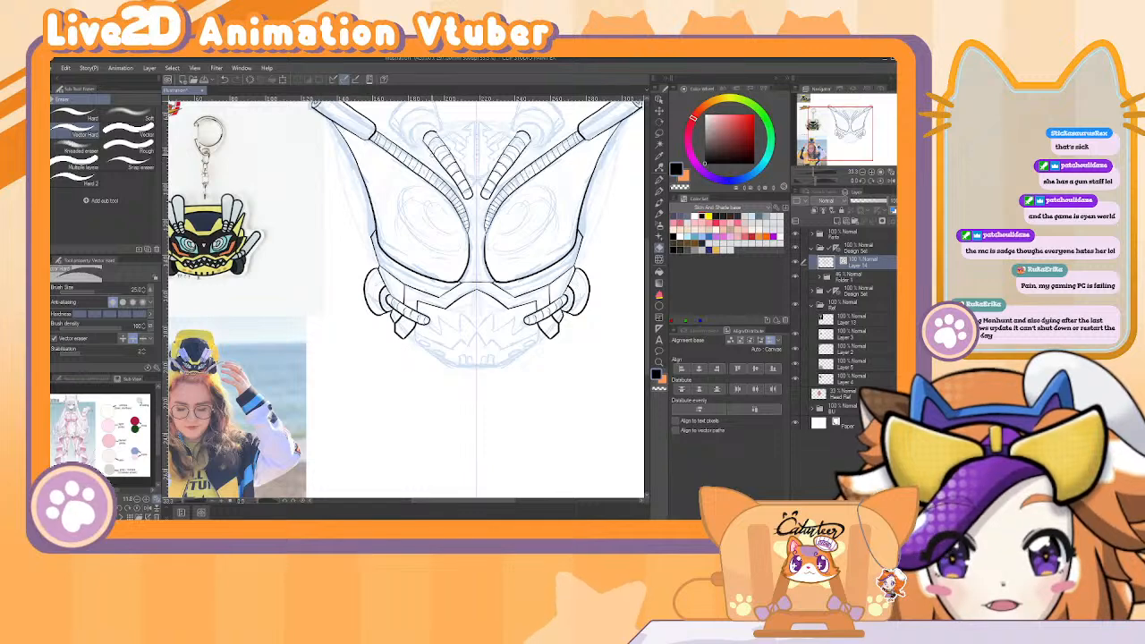
Ink a rounded cap around the upper end of each forehead tube, redoing the curve and clearing the lines overlapping it.
{"action": "key", "text": "b"}
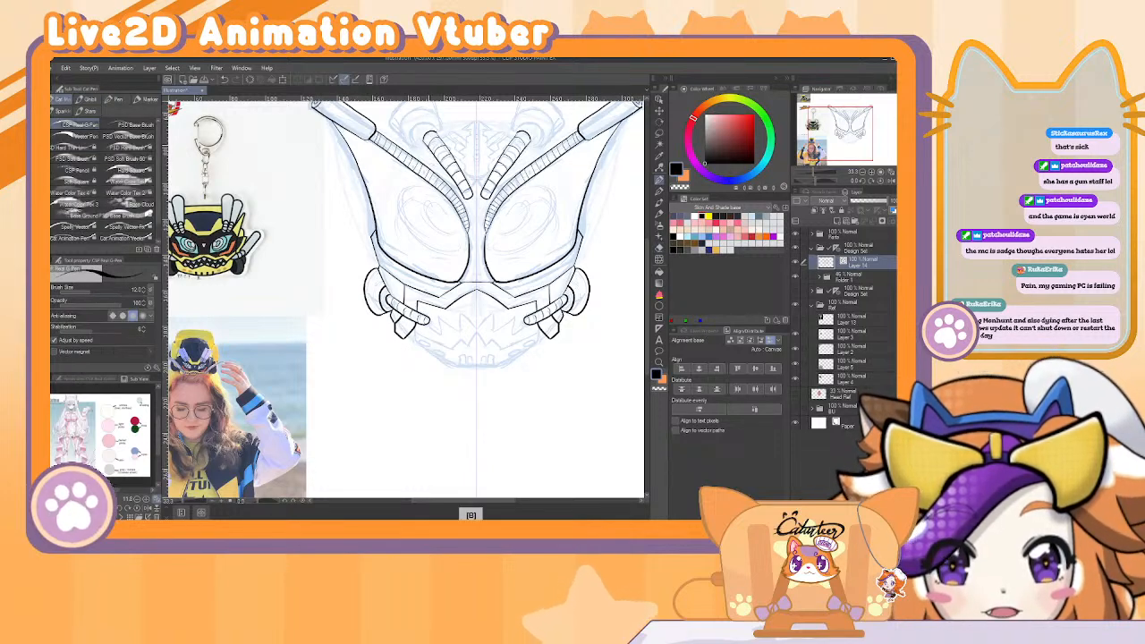
{"action": "key", "text": "ctrl+z"}
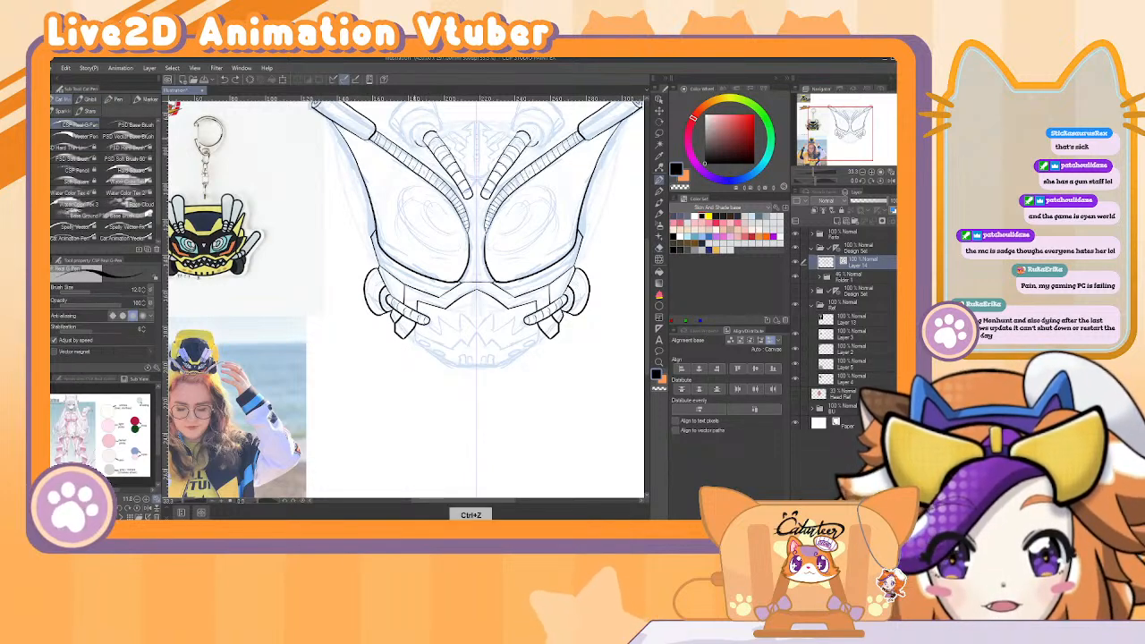
{"action": "key", "text": "ctrl+z"}
{"action": "key", "text": "e"}
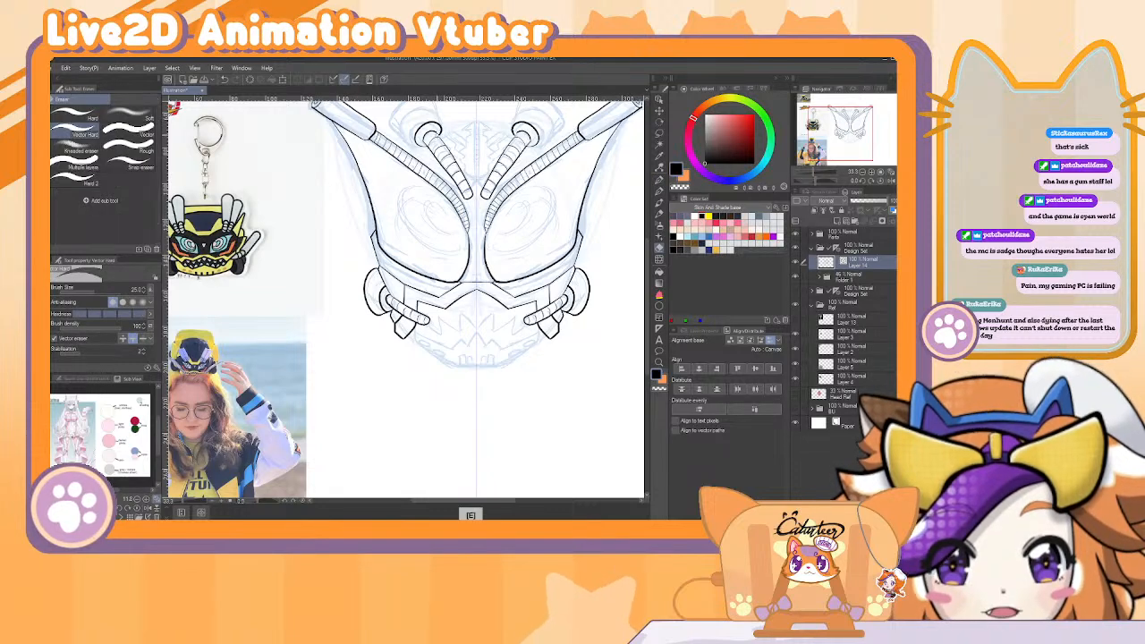
{"action": "key", "text": "ctrl+z"}
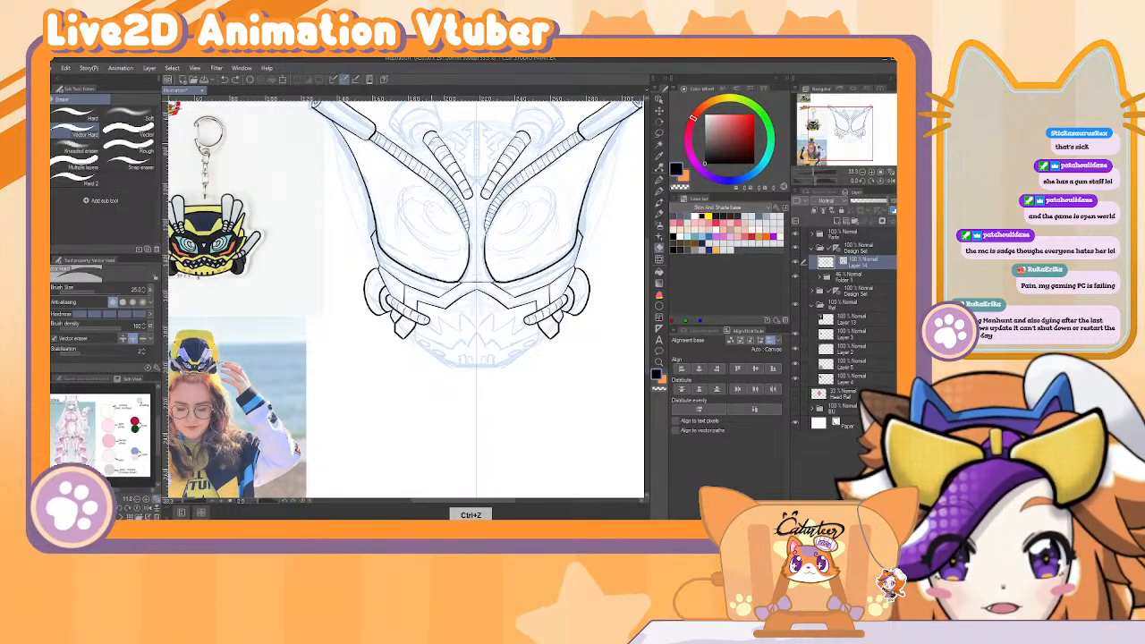
{"action": "key", "text": "ctrl+z"}
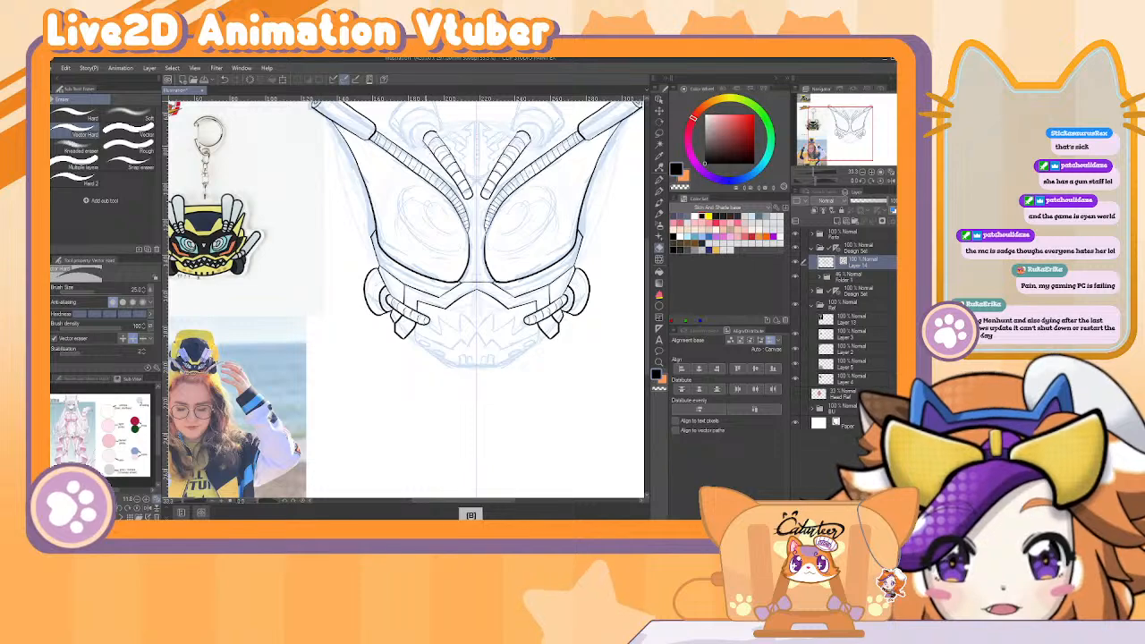
{"action": "key", "text": "b"}
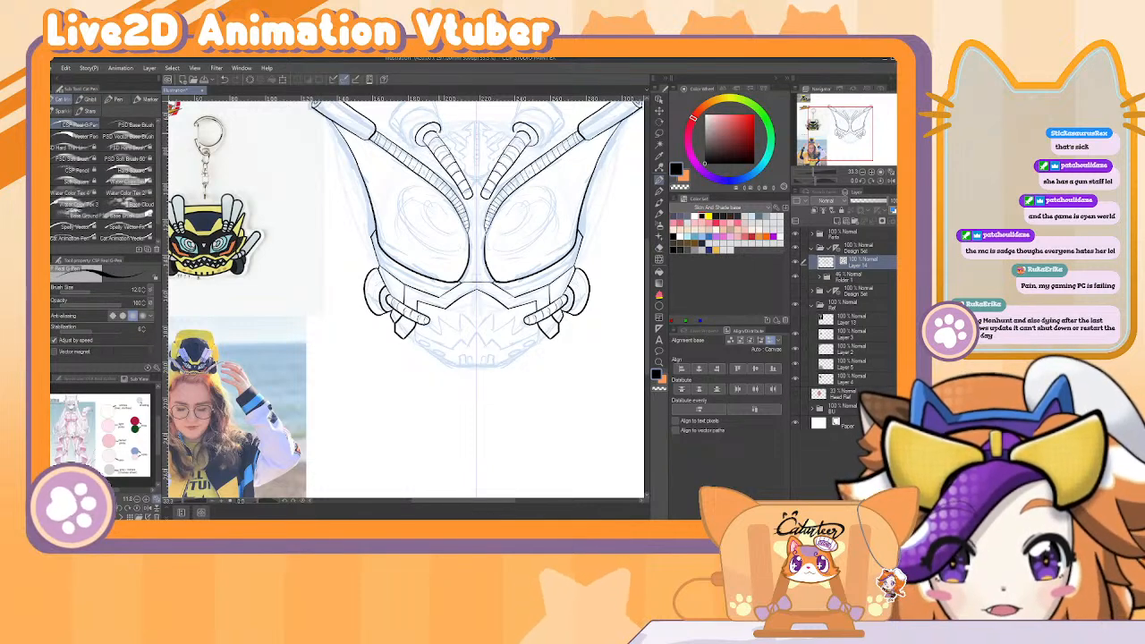
{"action": "key", "text": "e"}
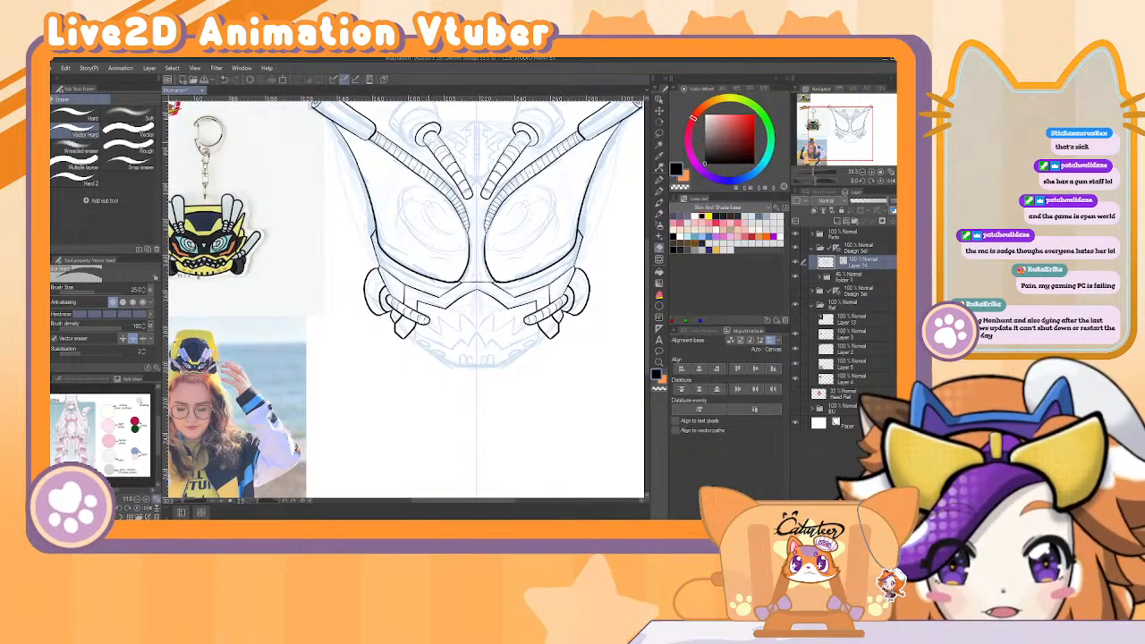
{"action": "key", "text": "b"}
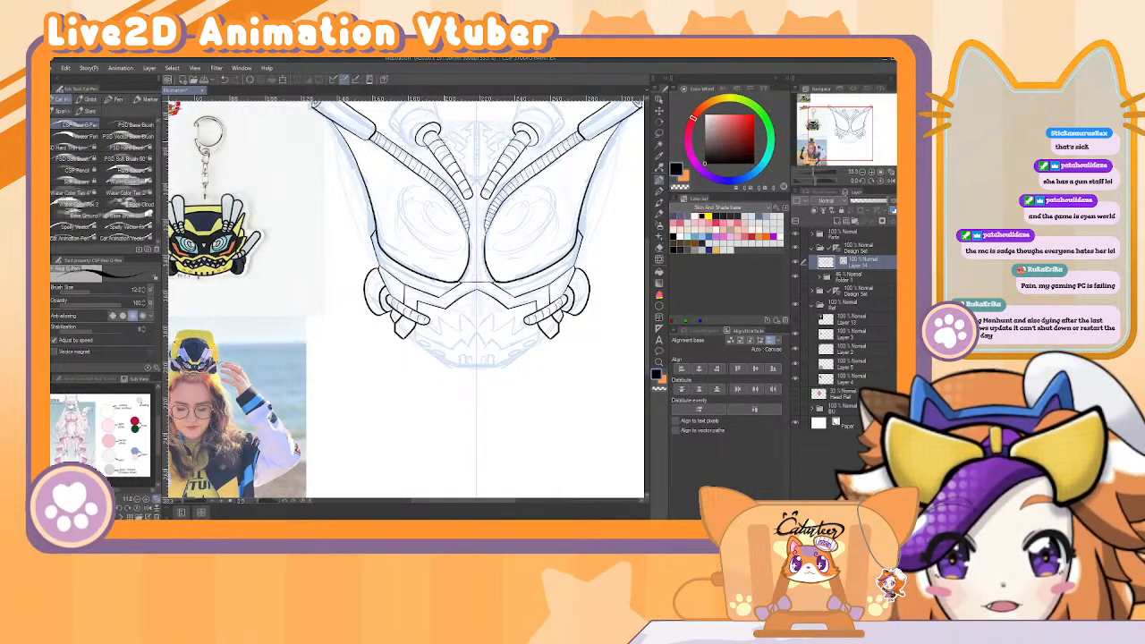
{"action": "key", "text": "ctrl+z"}
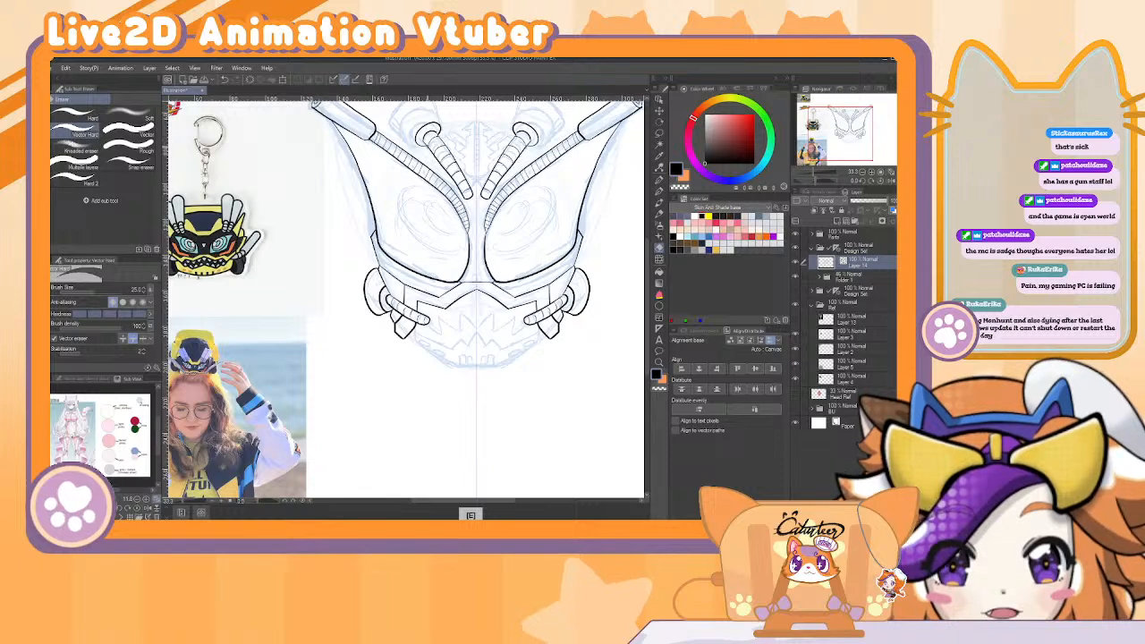
{"action": "scroll", "coordinate": [402, 296], "scroll_direction": "up", "scroll_amount": 2}
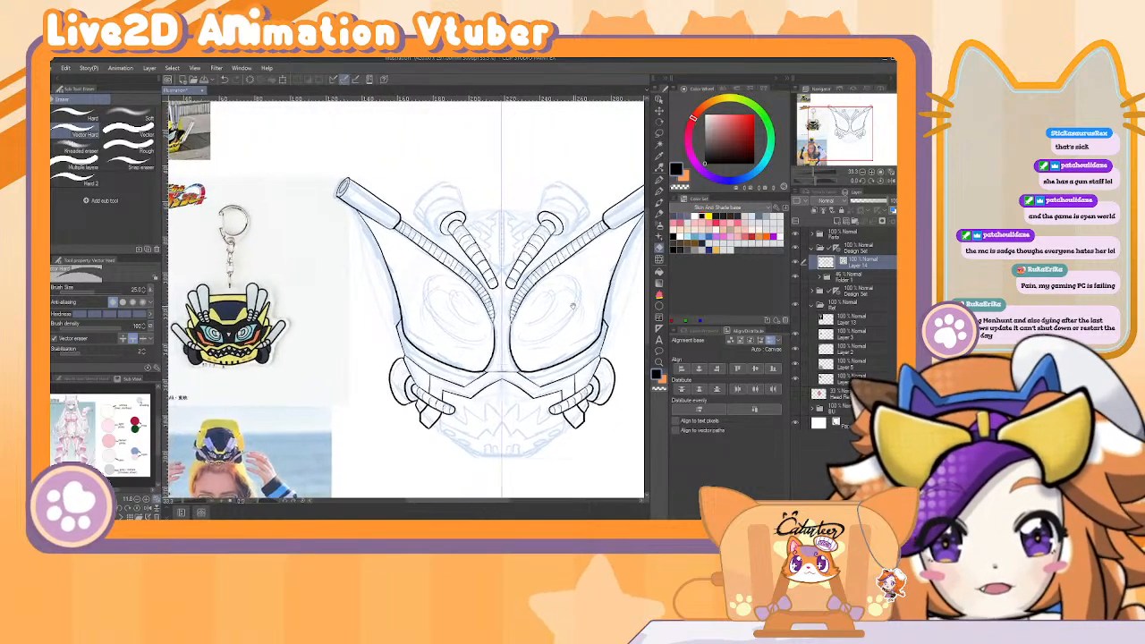
{"action": "key", "text": "p"}
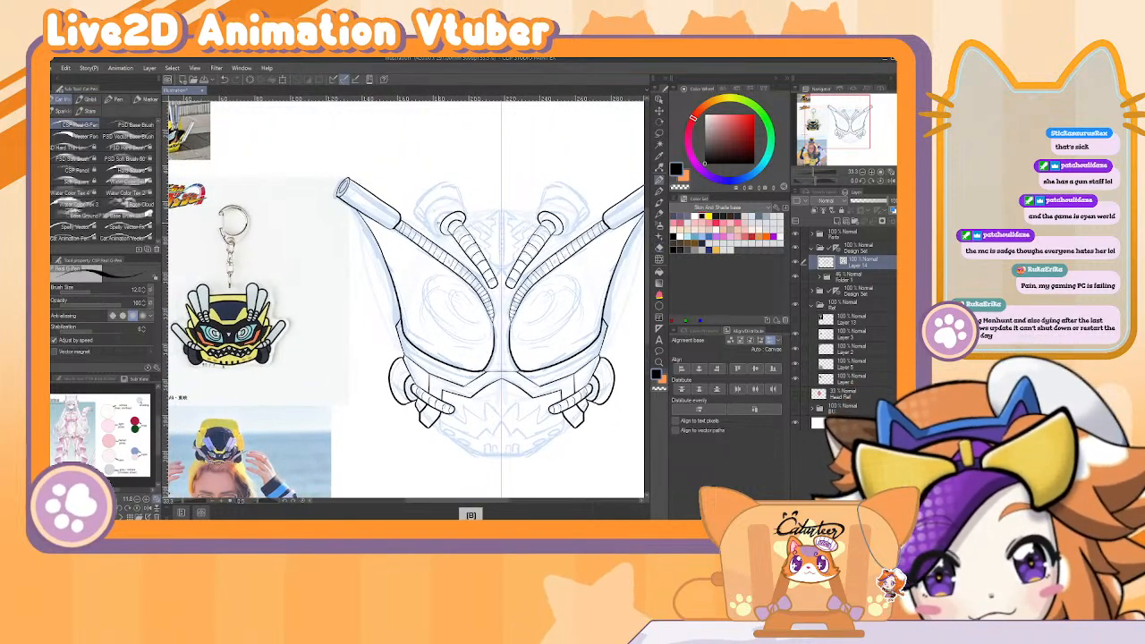
{"action": "key", "text": "ctrl+z"}
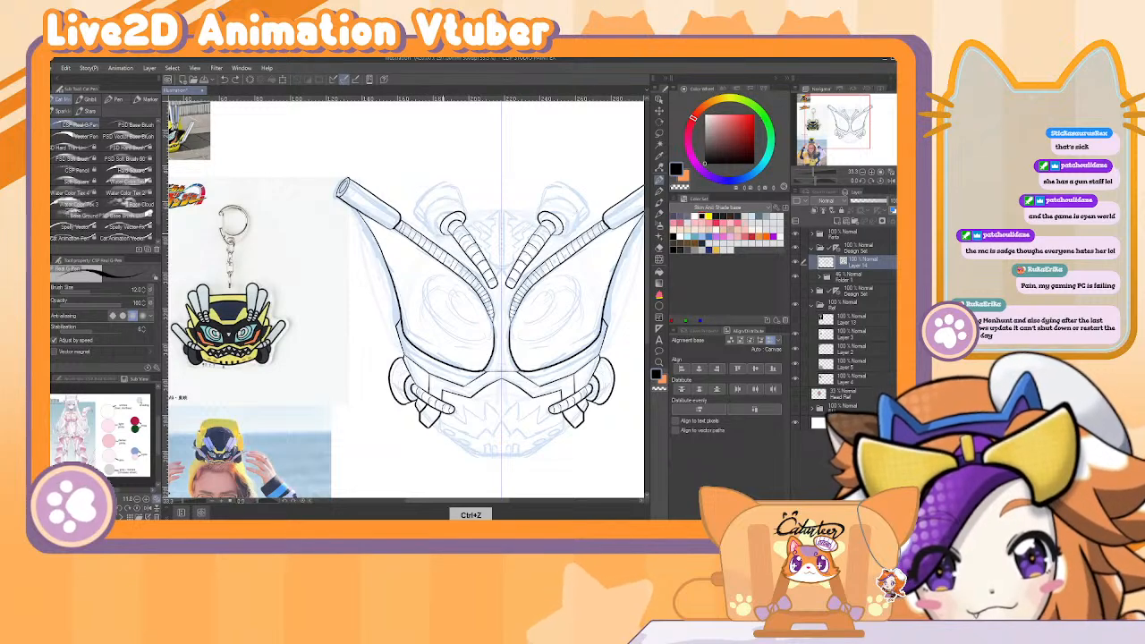
{"action": "key", "text": "ctrl+z"}
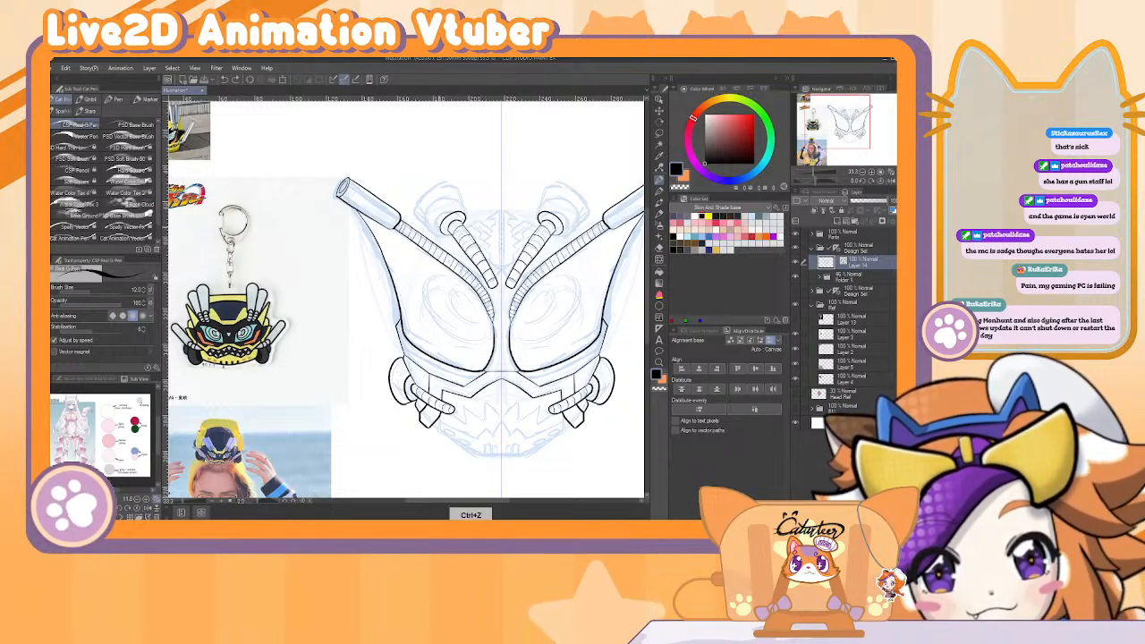
{"action": "left_click_drag", "start_coordinate": [562, 234], "coordinate": [578, 216]}
{"action": "left_click_drag", "start_coordinate": [418, 215], "coordinate": [427, 205]}
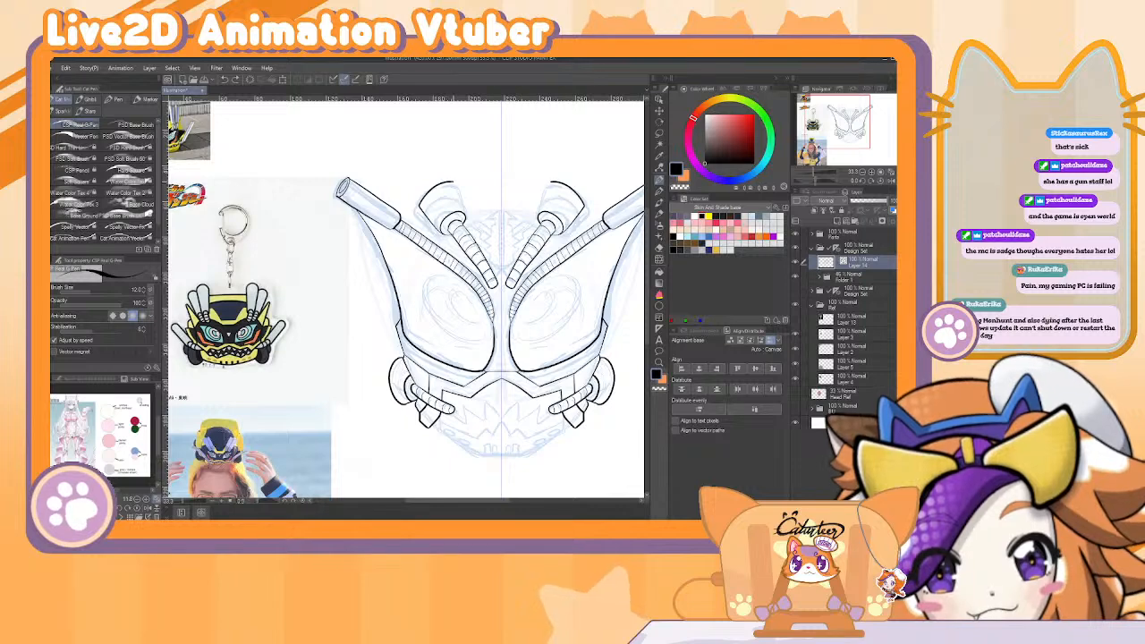
{"action": "key", "text": "ctrl+z"}
{"action": "key", "text": "ctrl+z"}
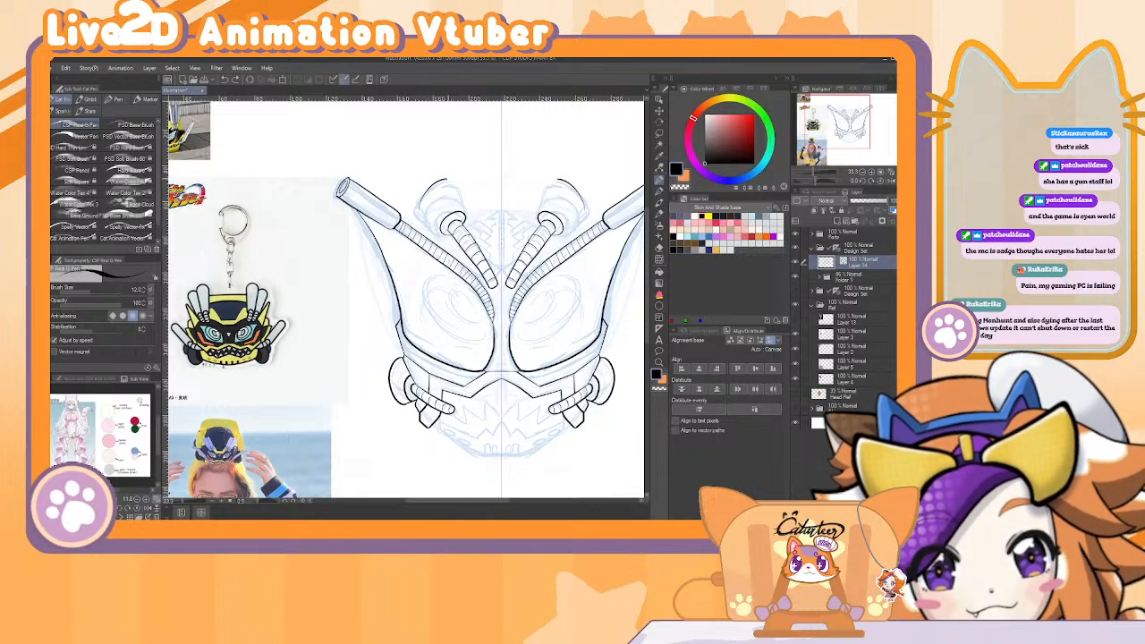
{"action": "left_click_drag", "start_coordinate": [430, 189], "coordinate": [455, 184]}
{"action": "left_click_drag", "start_coordinate": [548, 188], "coordinate": [573, 190]}
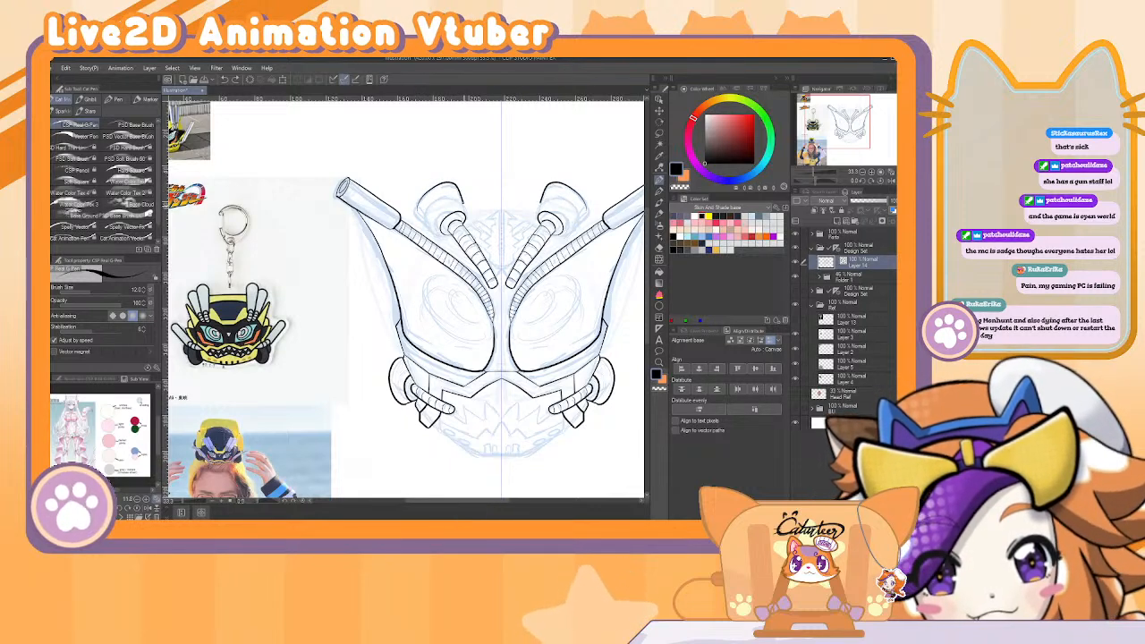
{"action": "key", "text": "ctrl+z"}
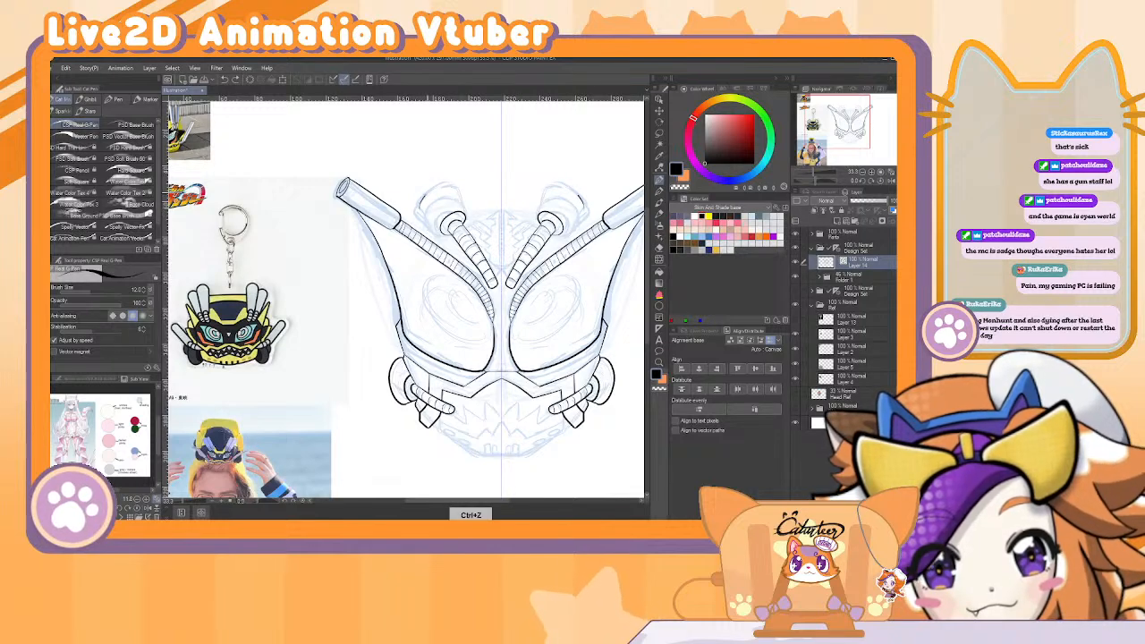
Ink a larger flared, dome-topped outline over the upper end of each forehead tube and trim the overlapping side lines.
{"action": "mouse_move", "coordinate": [422, 202]}
{"action": "left_mouse_down"}
{"action": "mouse_move", "coordinate": [454, 185]}
{"action": "mouse_move", "coordinate": [465, 213]}
{"action": "left_mouse_up"}
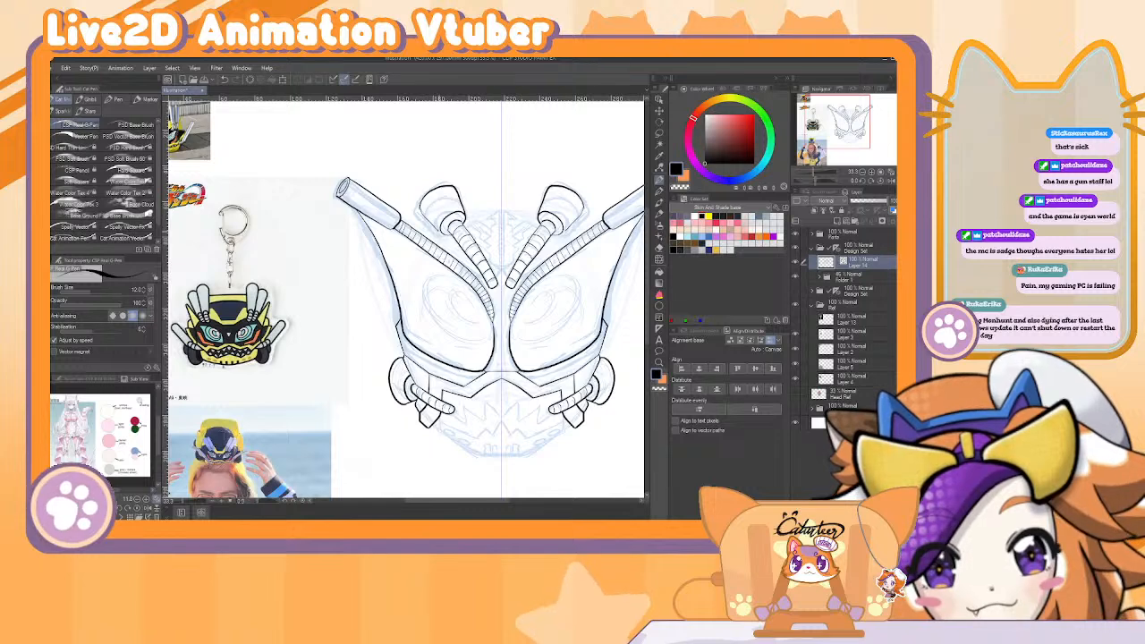
{"action": "key", "text": "ctrl+z"}
{"action": "left_click_drag", "start_coordinate": [441, 231], "coordinate": [419, 213]}
{"action": "key", "text": "ctrl+z"}
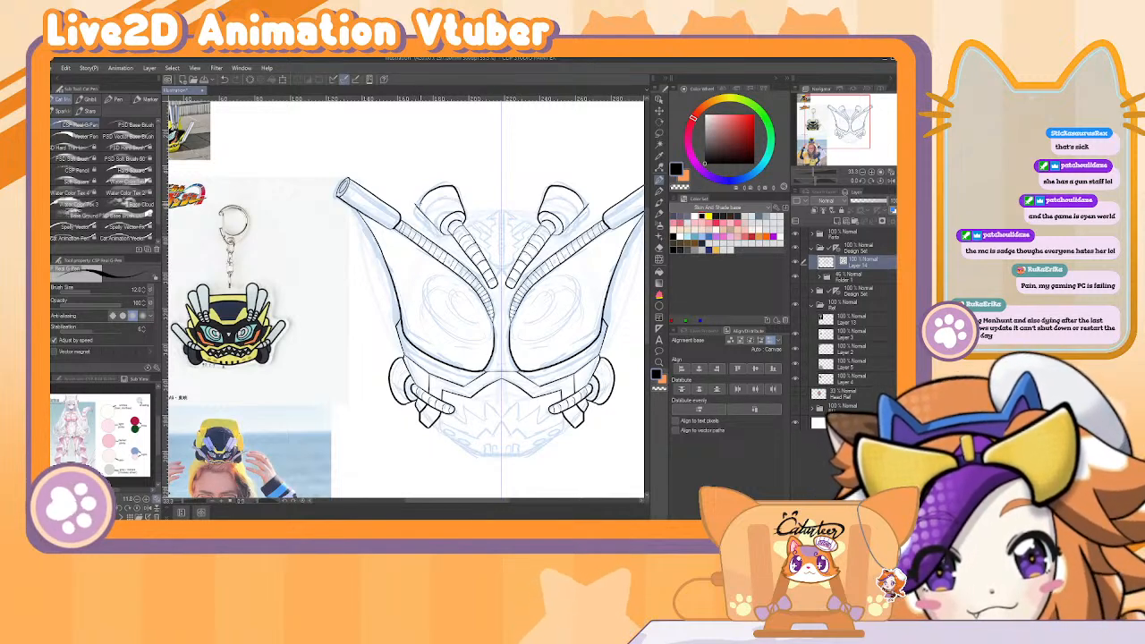
{"action": "key", "text": "b"}
{"action": "key", "text": "b"}
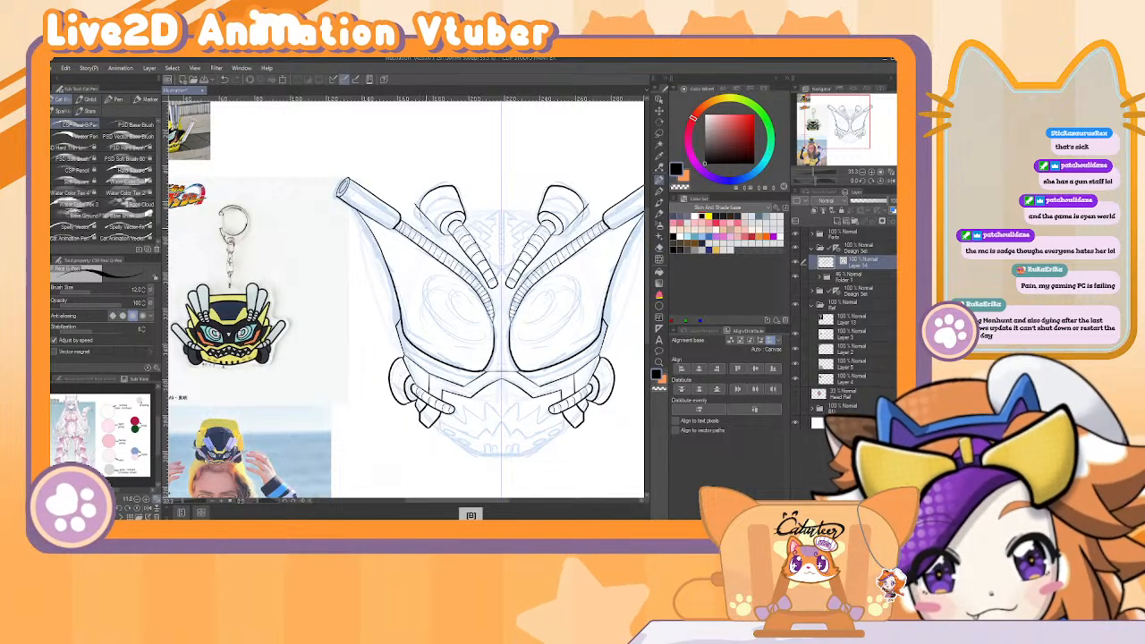
{"action": "key", "text": "ctrl+z"}
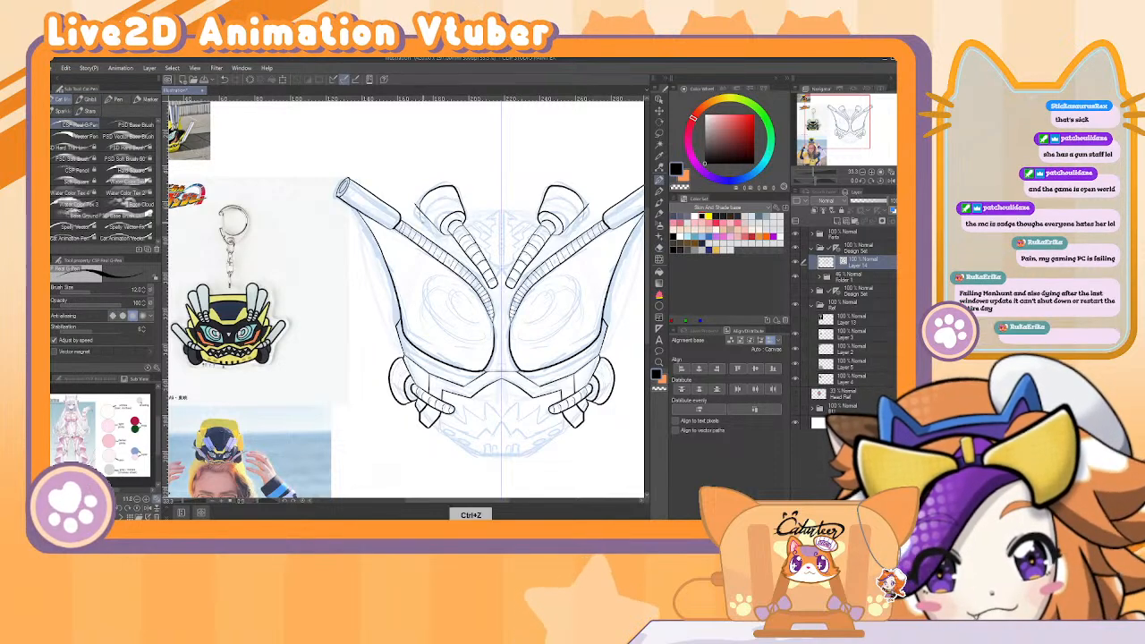
{"action": "key", "text": "e"}
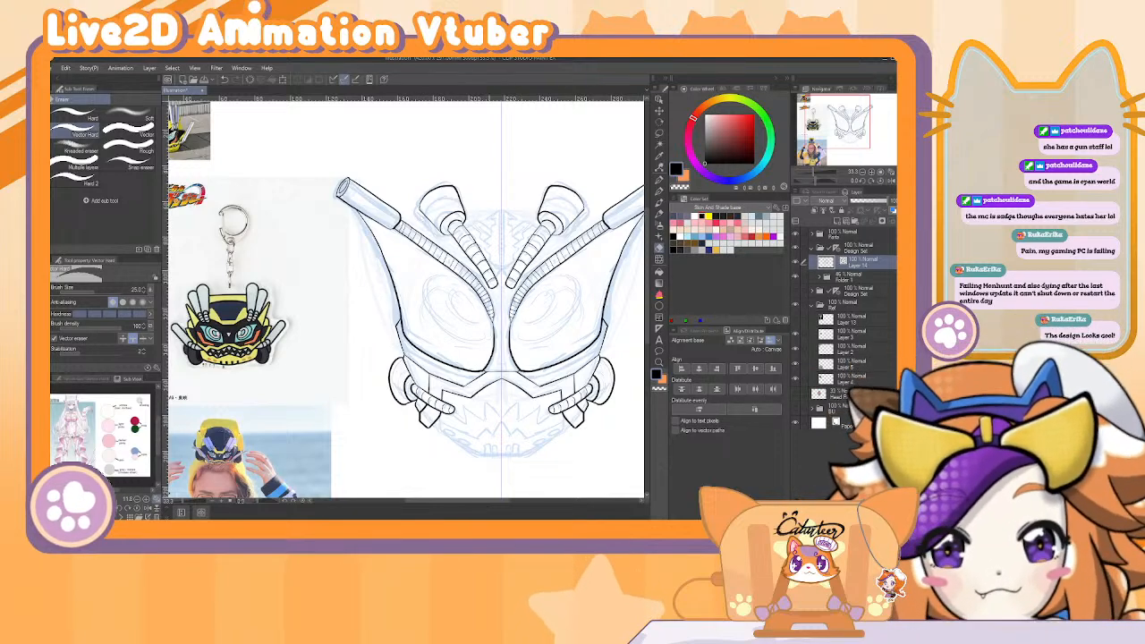
{"action": "key", "text": "b"}
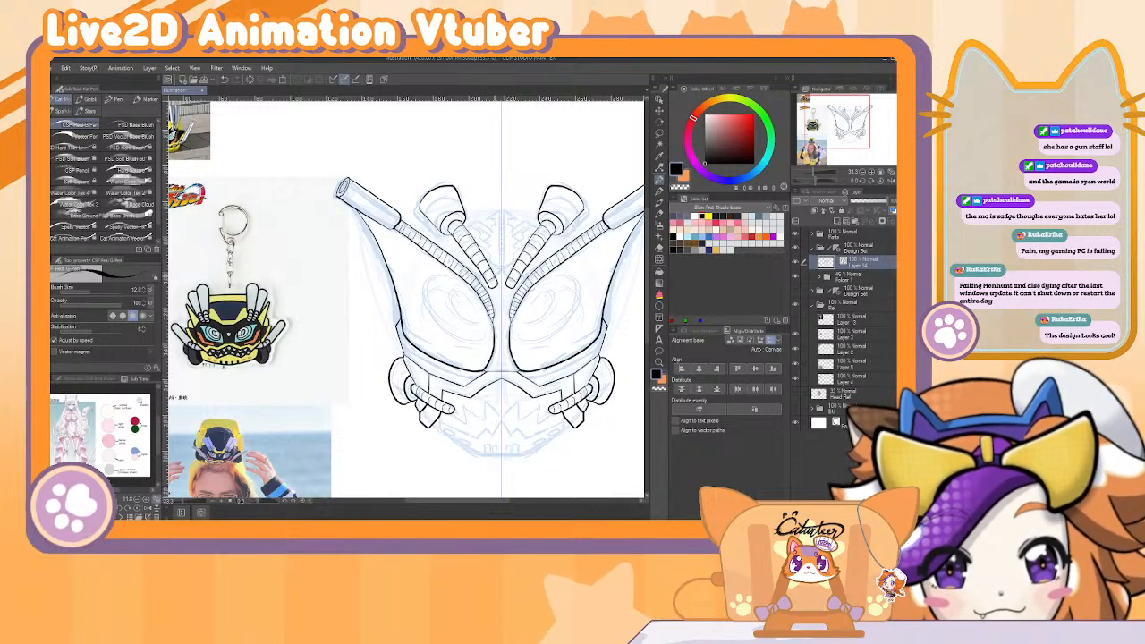
{"action": "key", "text": "ctrl+z"}
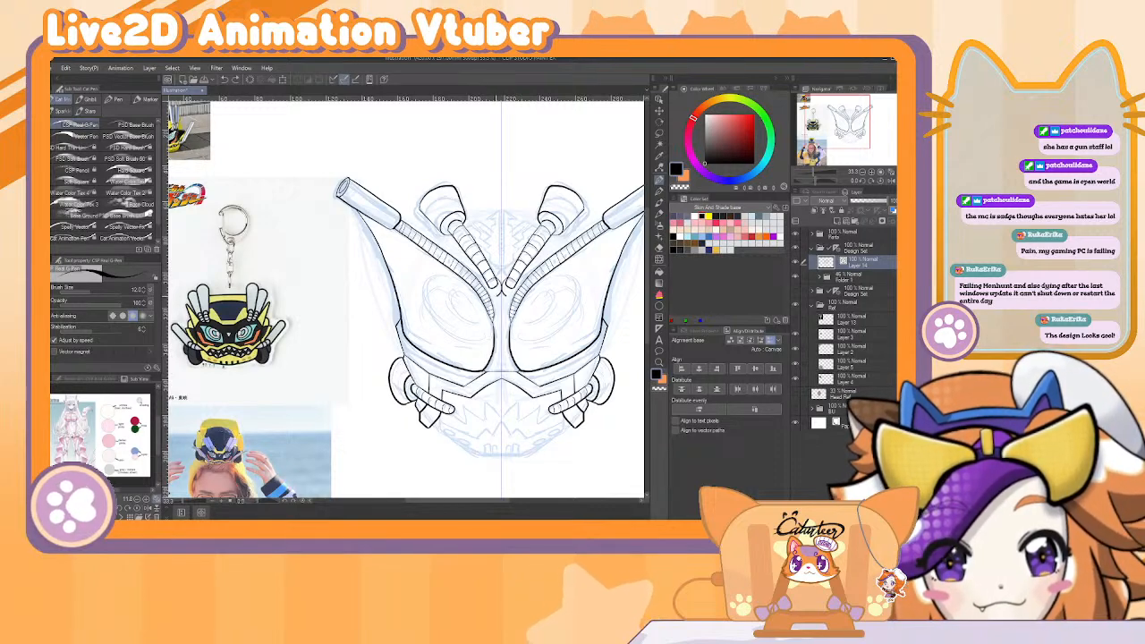
{"action": "key", "text": "ctrl+z"}
{"action": "key", "text": "ctrl+z"}
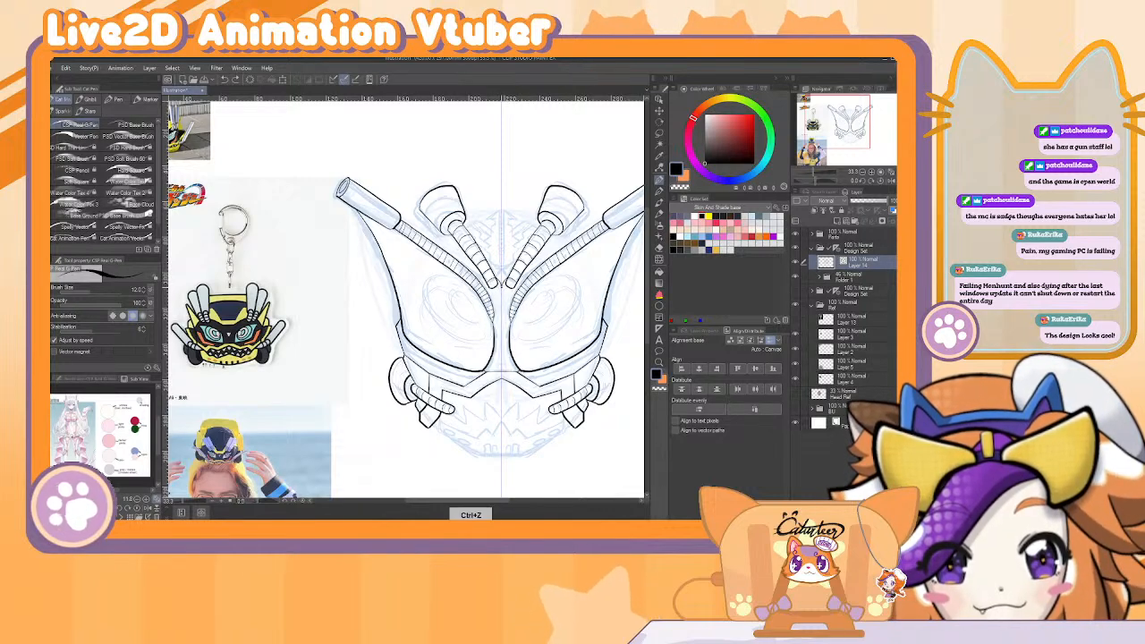
{"action": "left_click_drag", "start_coordinate": [497, 281], "coordinate": [504, 292]}
{"action": "key", "text": "ctrl+z"}
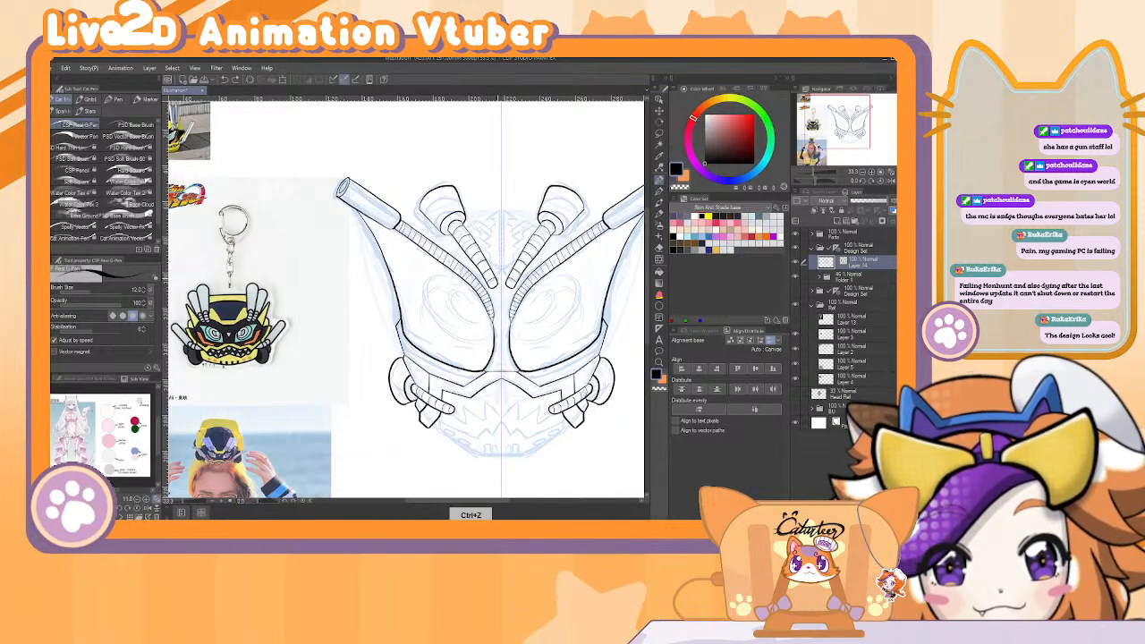
Add a new vector layer, ink a small round joint at each forehead tube's lower end, and trim the stray lines.
{"action": "left_click", "coordinate": [846, 223]}
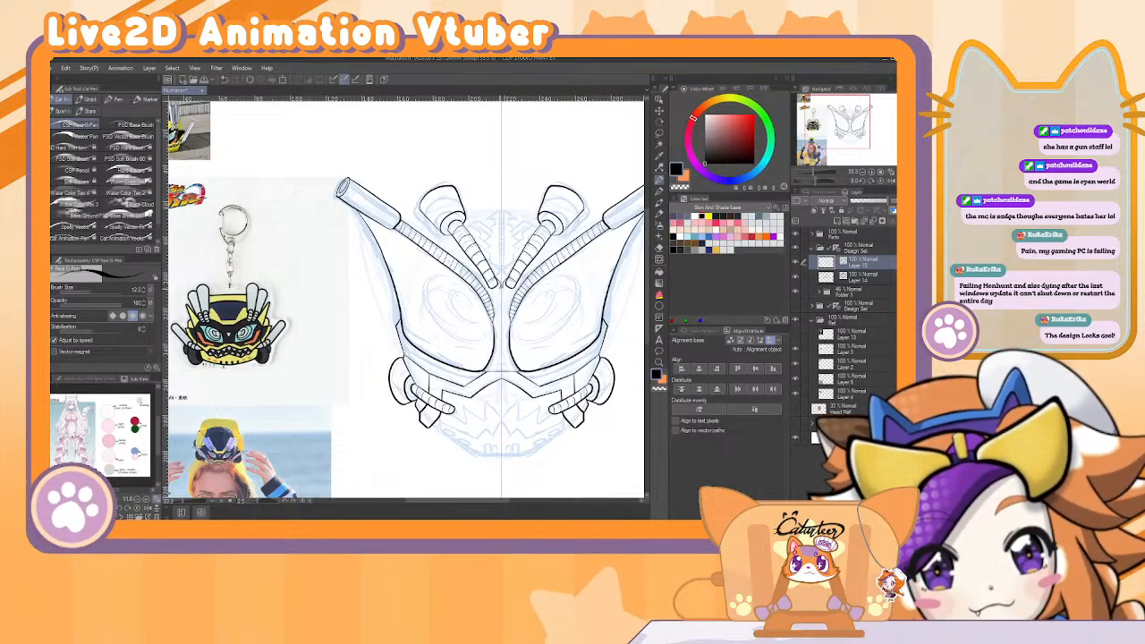
{"action": "key", "text": "e"}
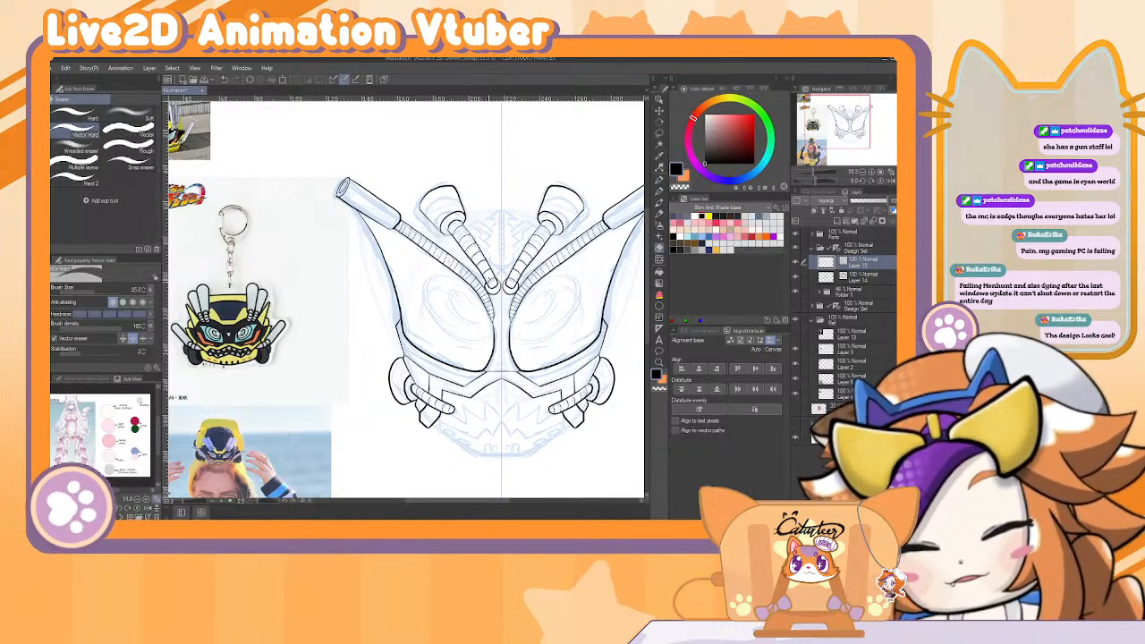
Save the illustration in CLIP STUDIO FORMAT in the Arting folder under a file name beginning with "Kazzo D".
{"action": "key", "text": "ctrl+s"}
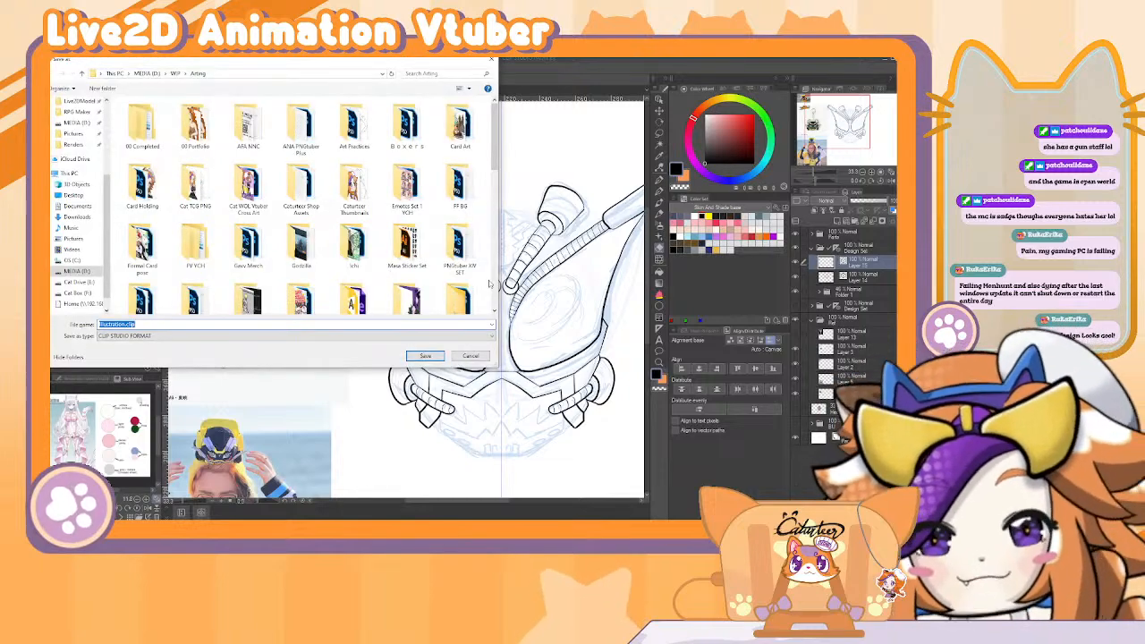
{"action": "type", "text": "Kazzo 0"}
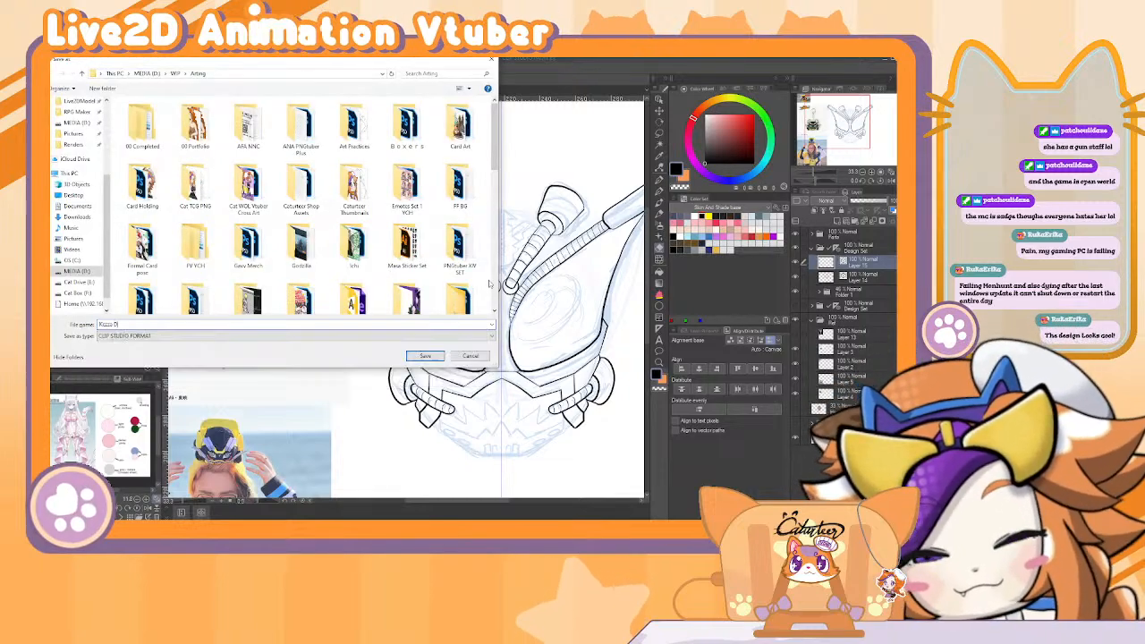
{"action": "key", "text": "Return"}
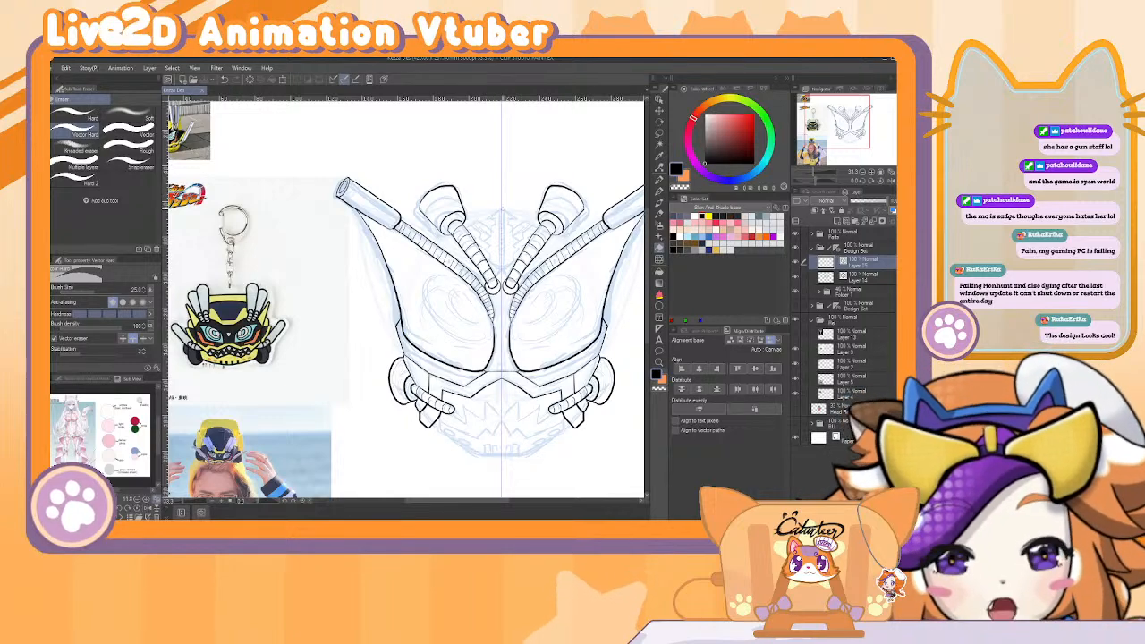
Ink the curved crown line of the helmet between the two forehead tubes and erase the excess at its ends.
{"action": "key", "text": "b"}
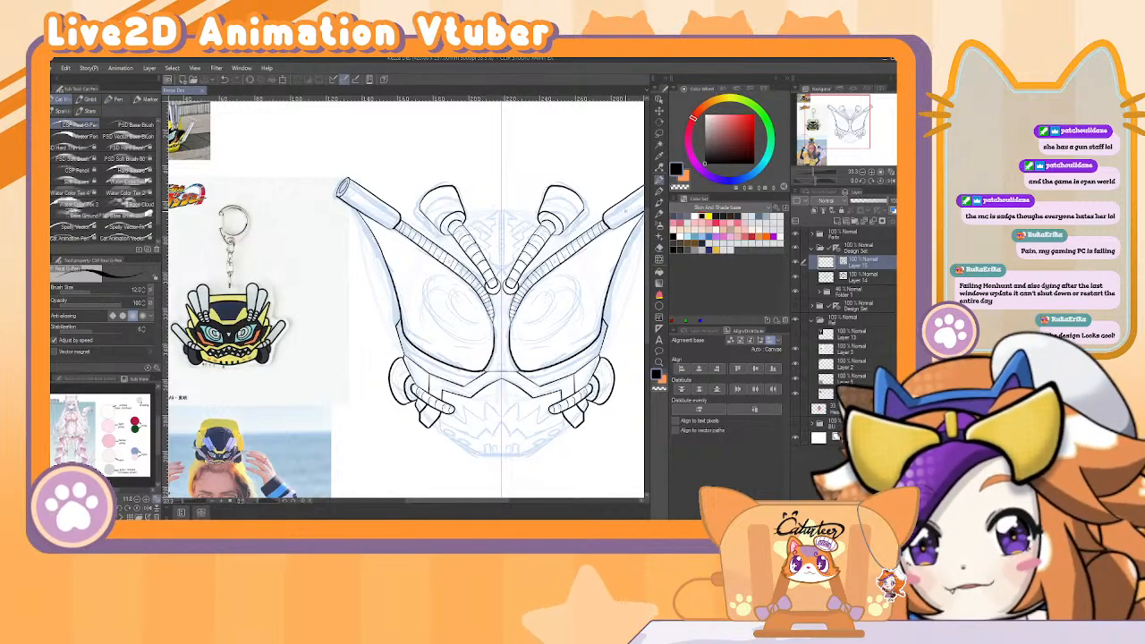
{"action": "key", "text": "r"}
{"action": "left_click_drag", "start_coordinate": [524, 189], "coordinate": [324, 159]}
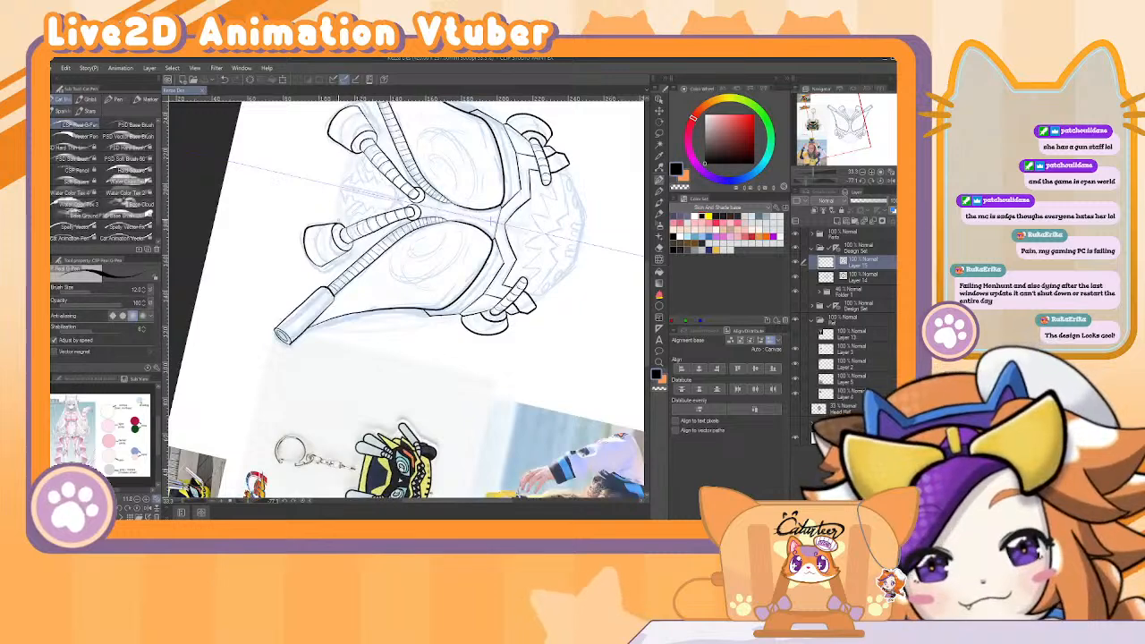
{"action": "key", "text": "g"}
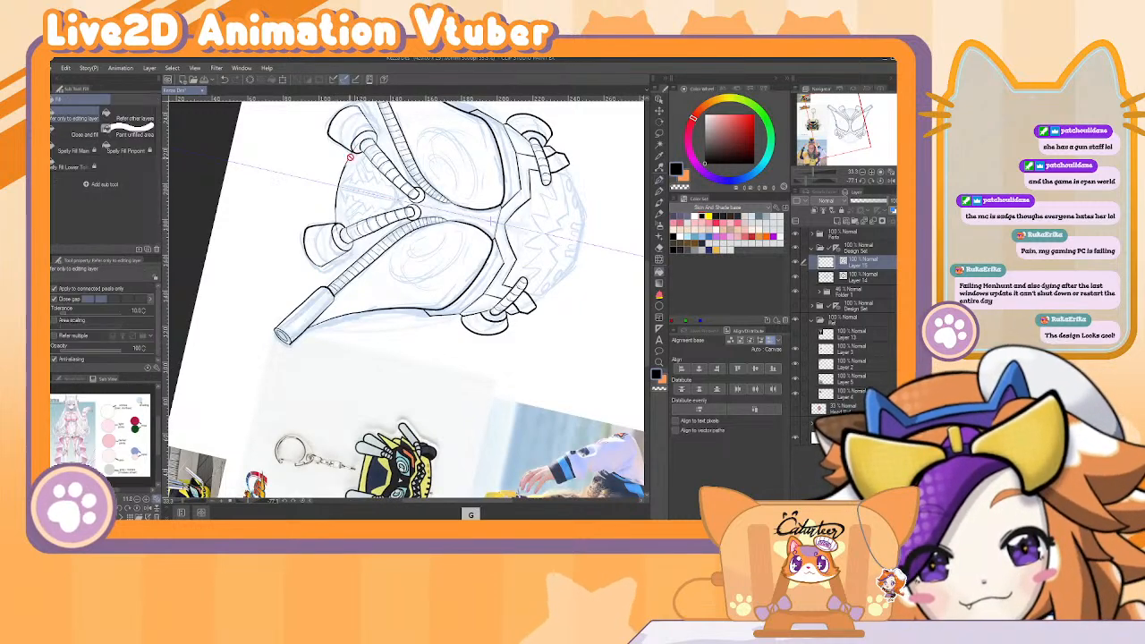
{"action": "key", "text": "b"}
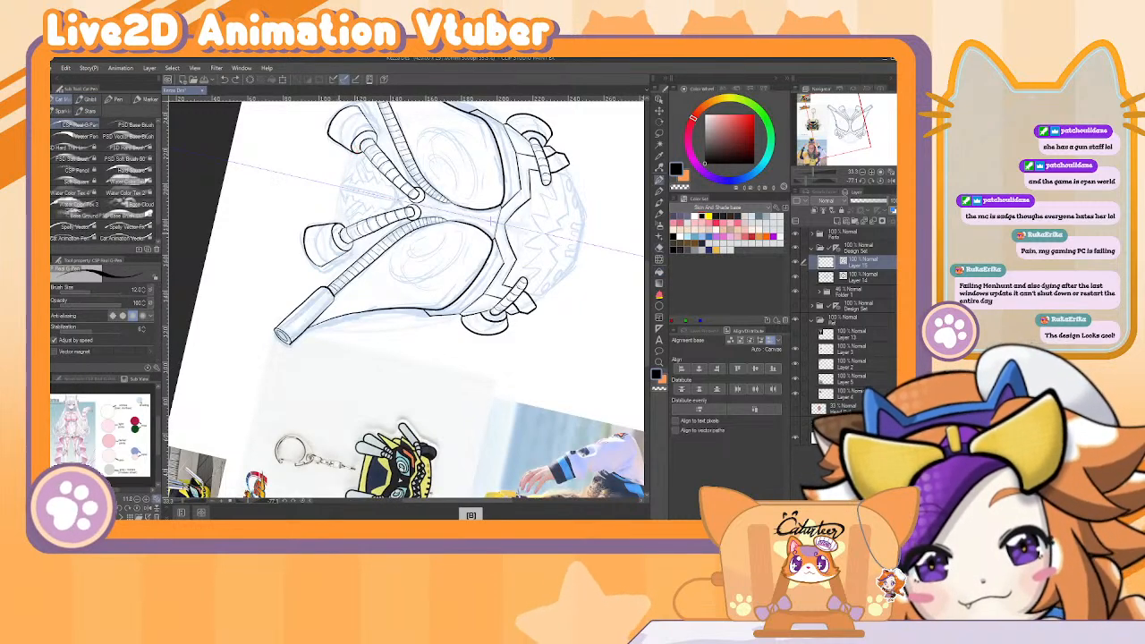
{"action": "left_click_drag", "start_coordinate": [337, 205], "coordinate": [334, 234]}
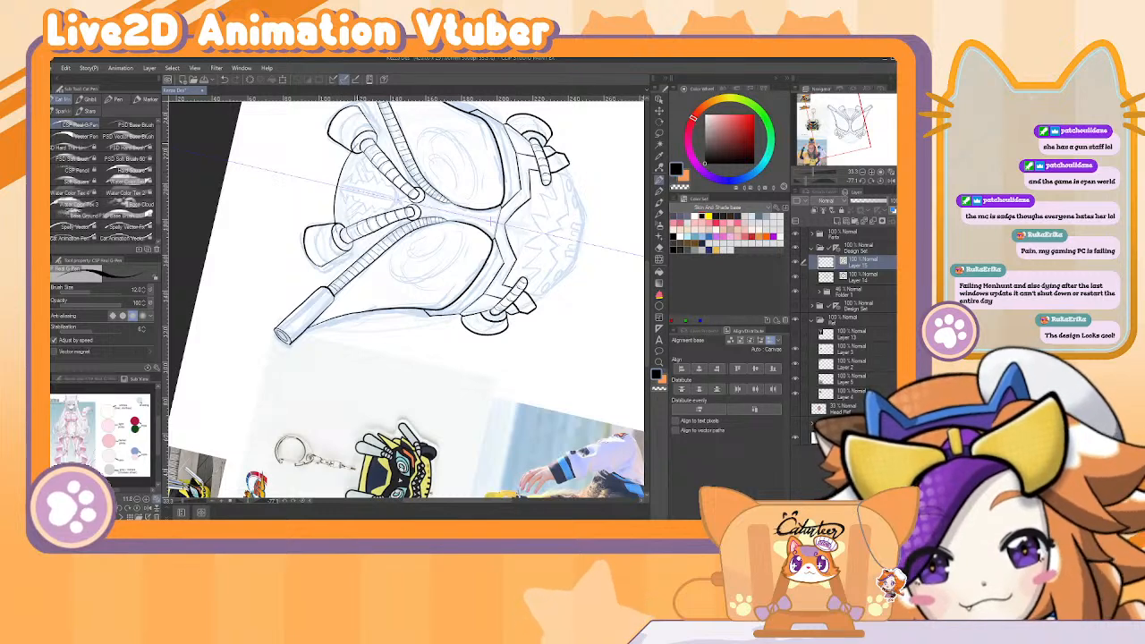
{"action": "key", "text": "e"}
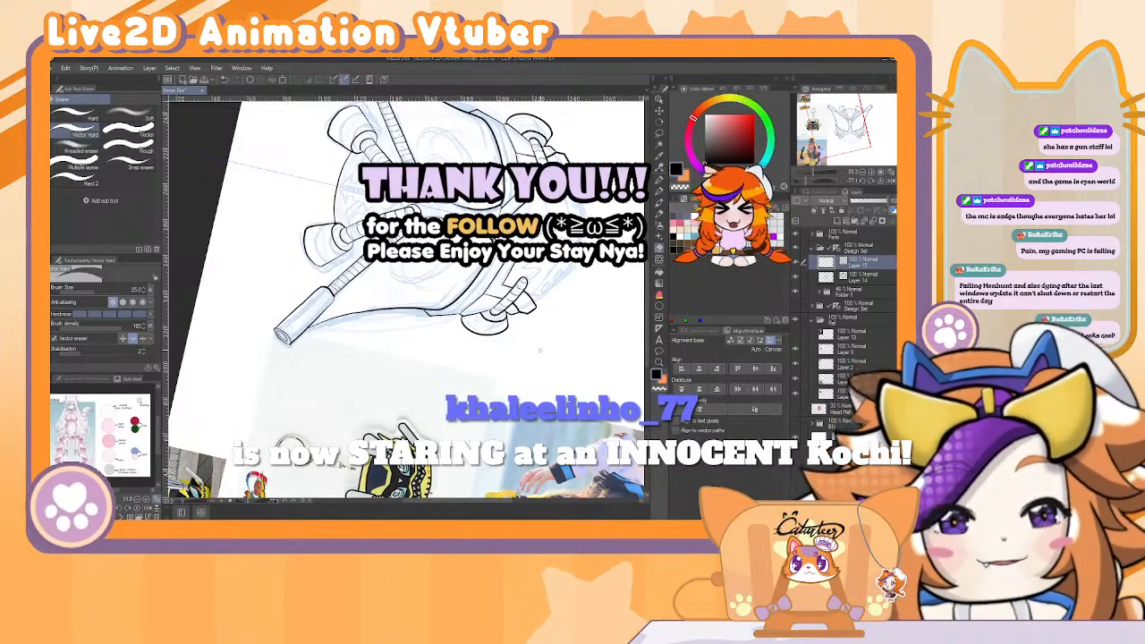
{"action": "left_click_drag", "start_coordinate": [540, 348], "coordinate": [341, 424]}
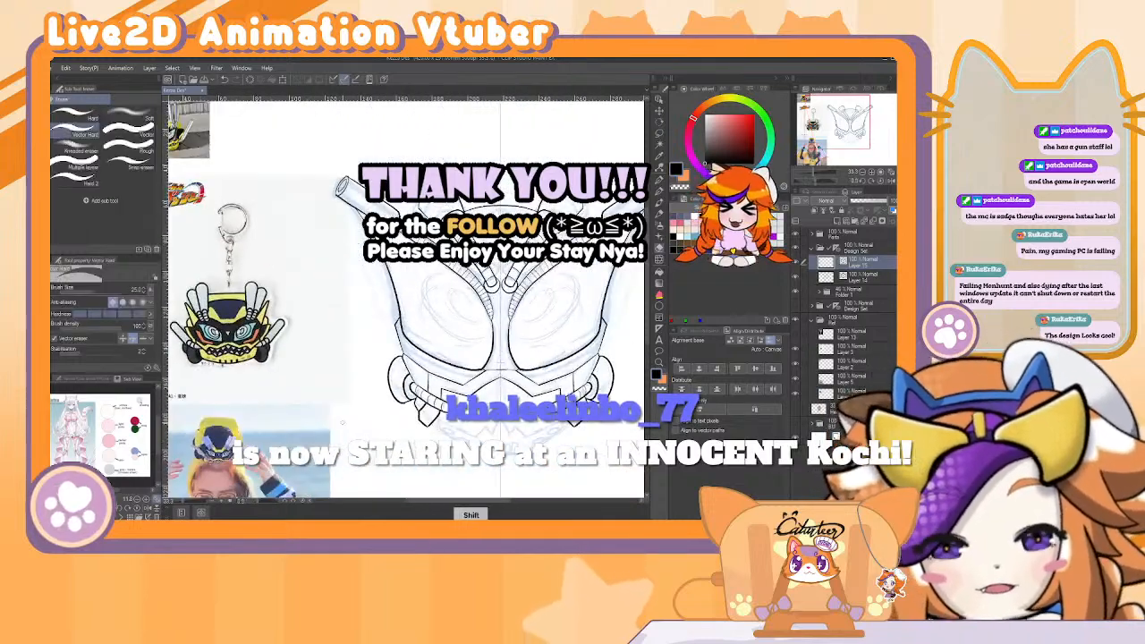
{"action": "key", "text": "b"}
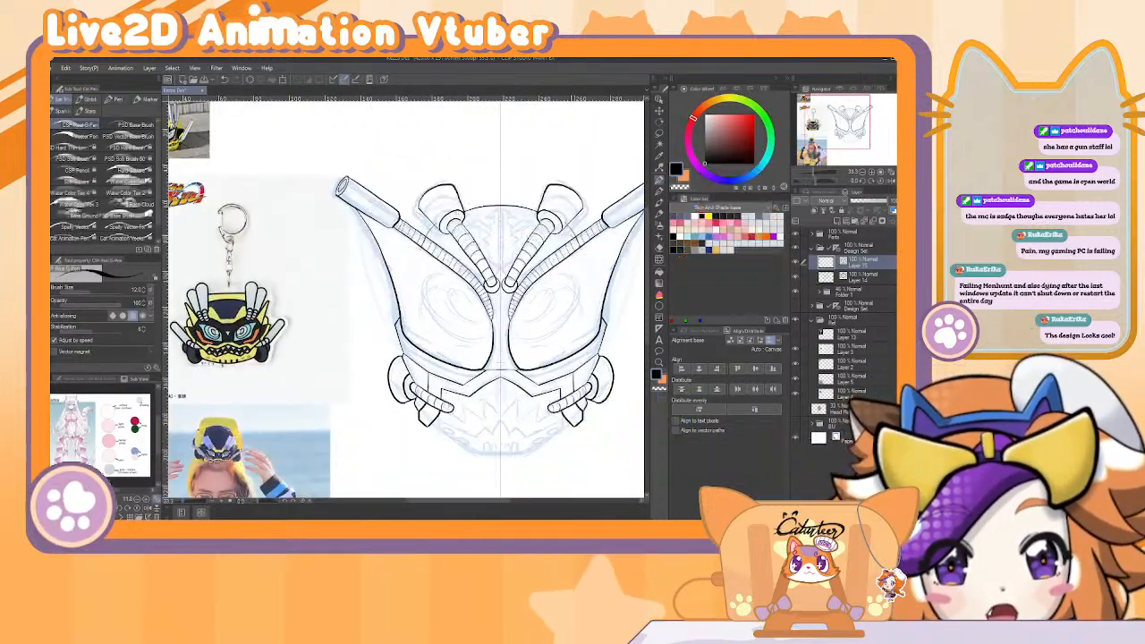
{"action": "key", "text": "ctrl+z"}
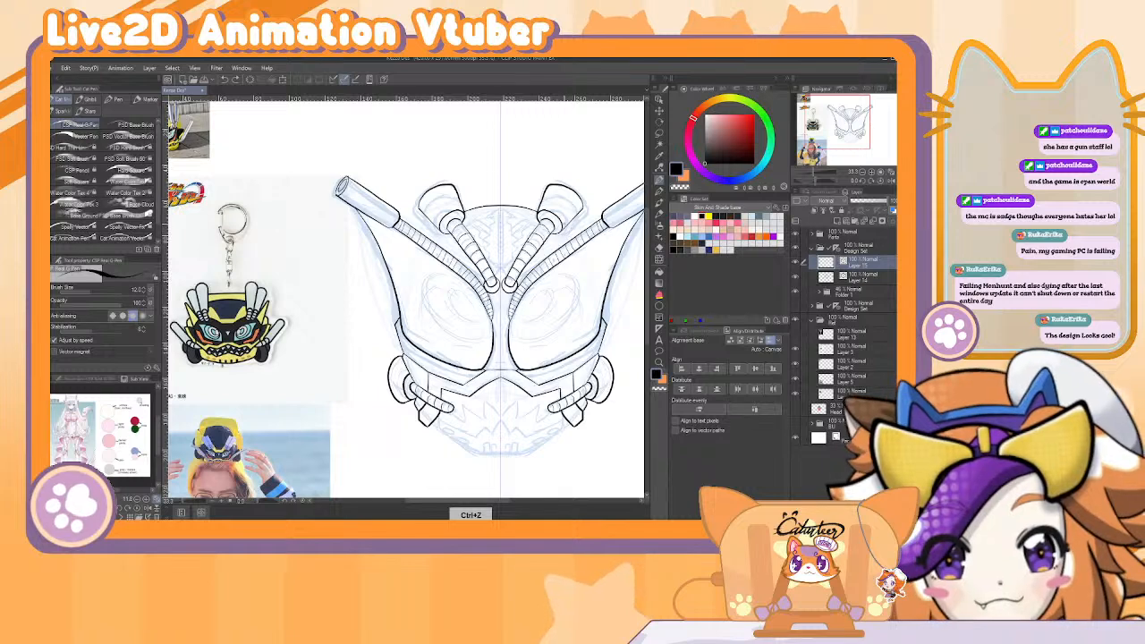
{"action": "key", "text": "e"}
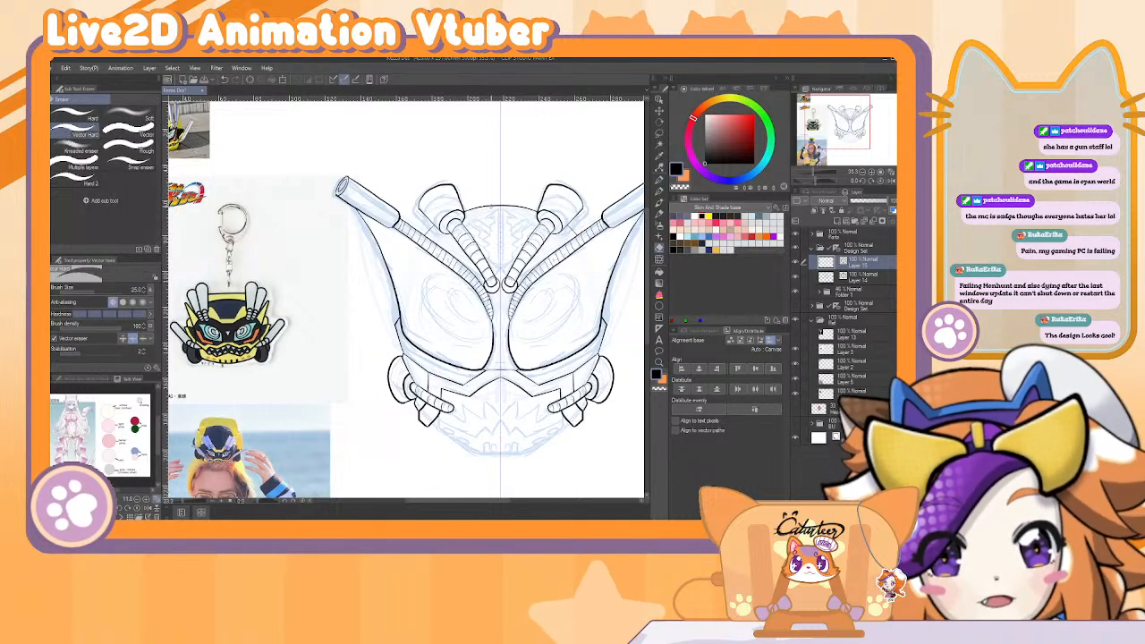
Ink the jagged, toothed outline of the key emblem down the centre of the forehead, redoing uneven strokes.
{"action": "key", "text": "b"}
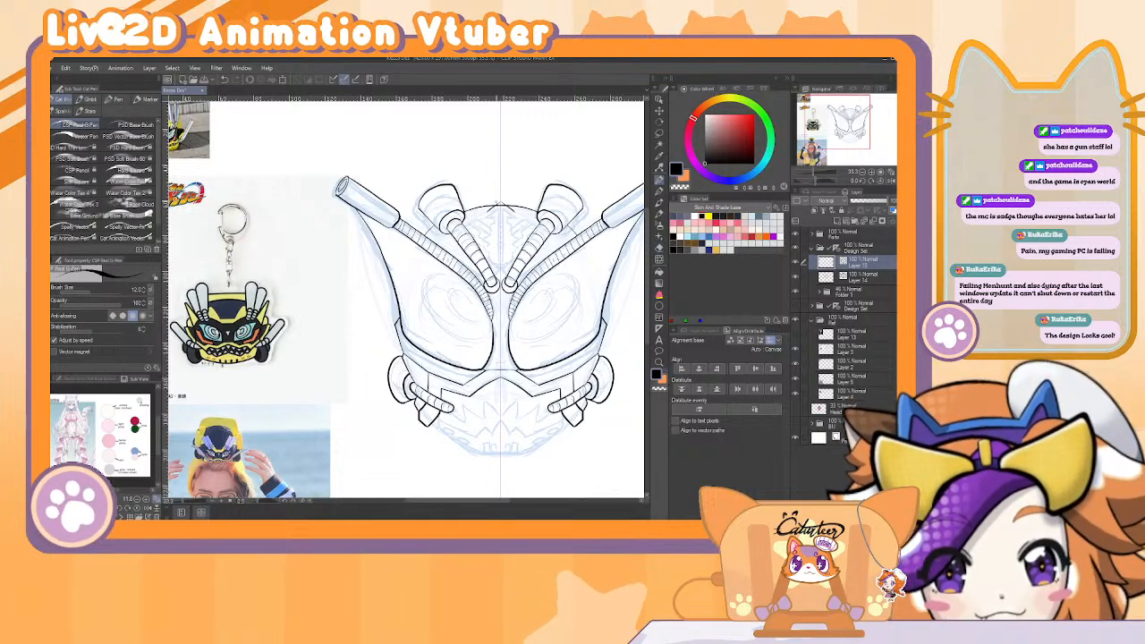
{"action": "key", "text": "ctrl+z"}
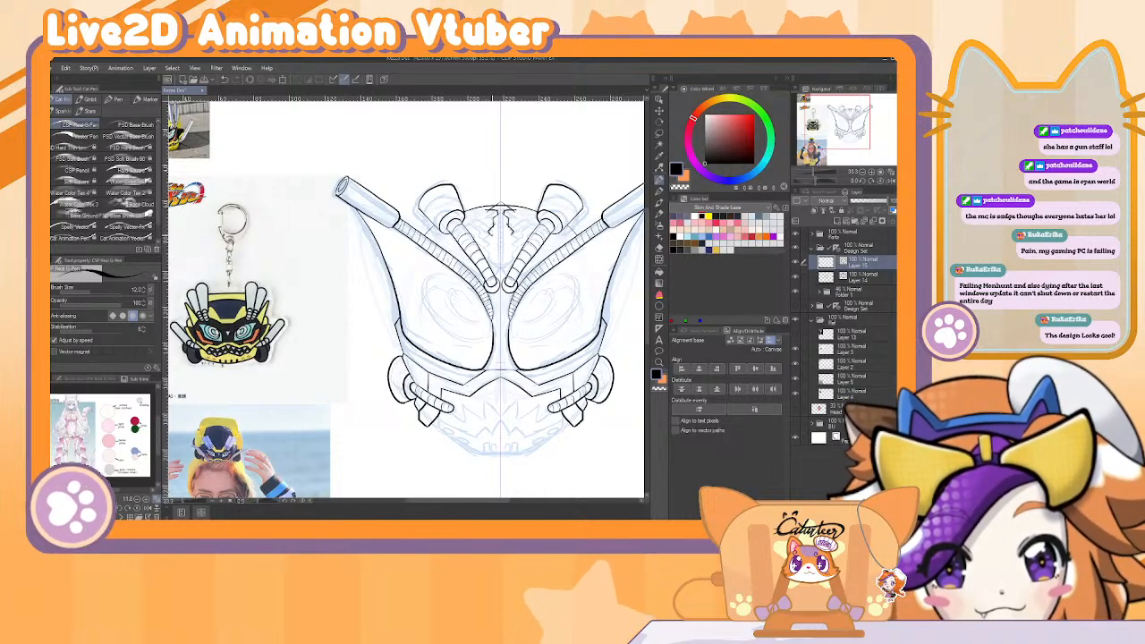
{"action": "key", "text": "ctrl+z"}
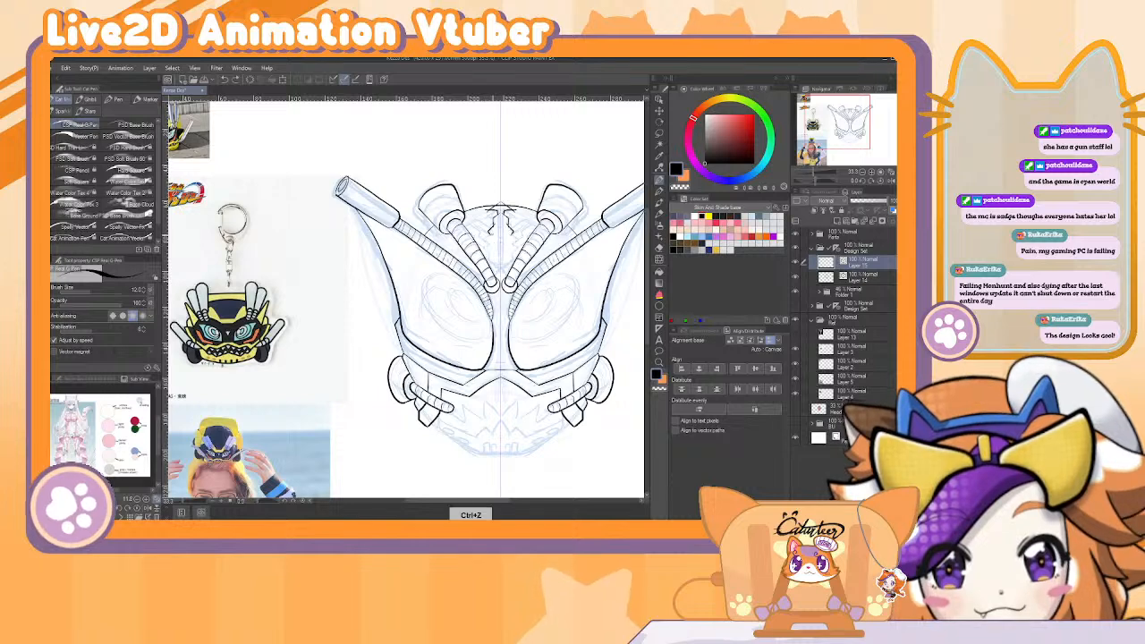
{"action": "left_click_drag", "start_coordinate": [488, 211], "coordinate": [492, 260]}
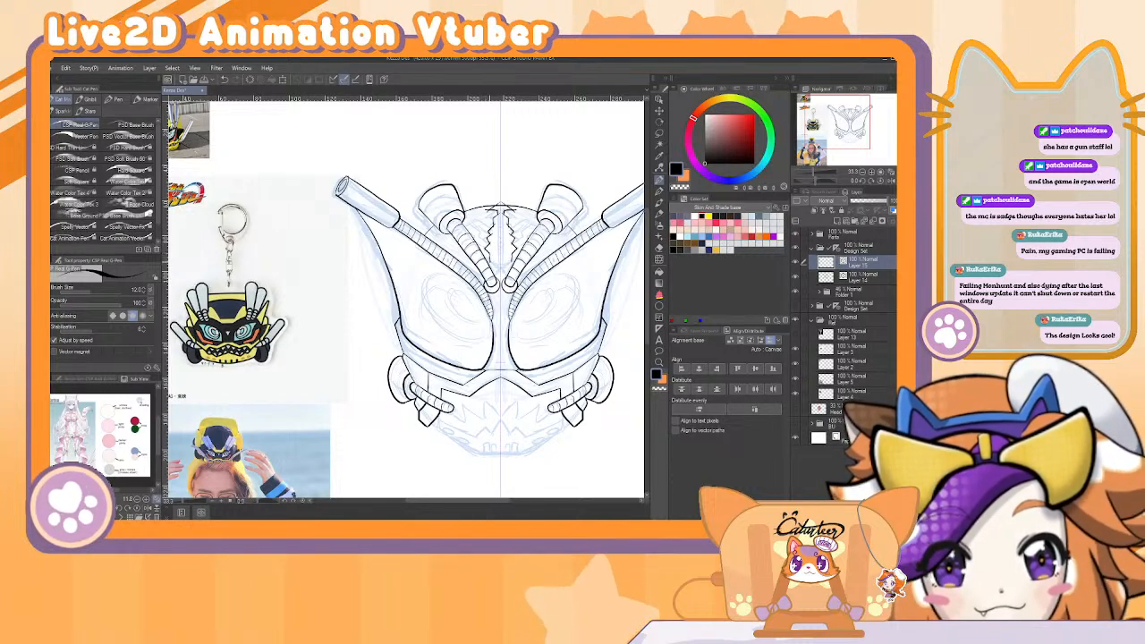
{"action": "key", "text": "ctrl+z"}
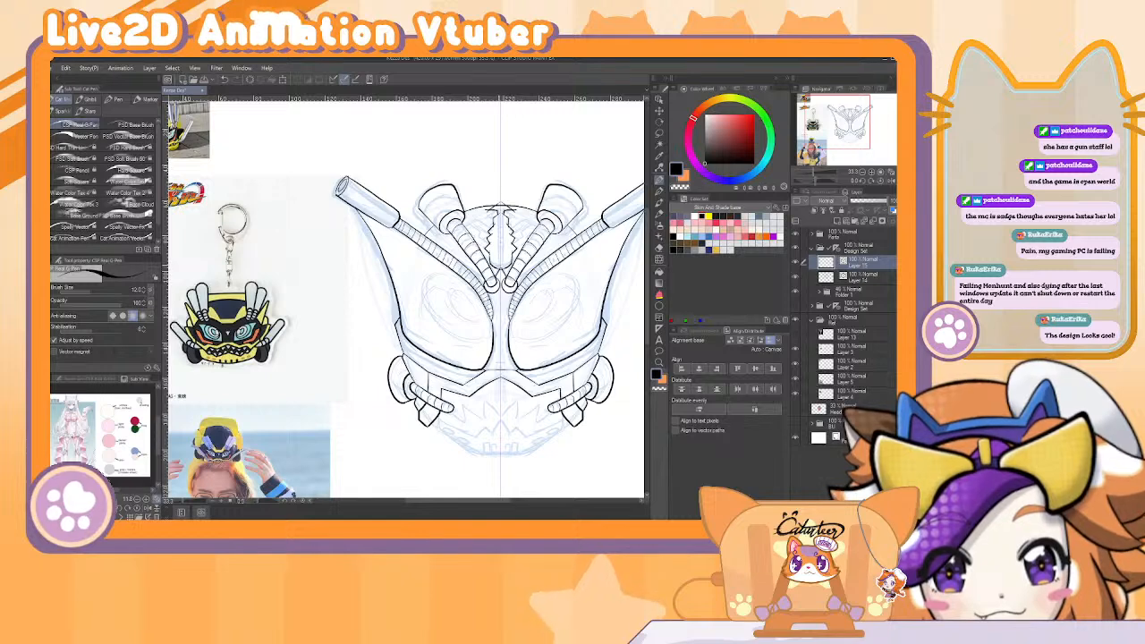
{"action": "key", "text": "ctrl+z"}
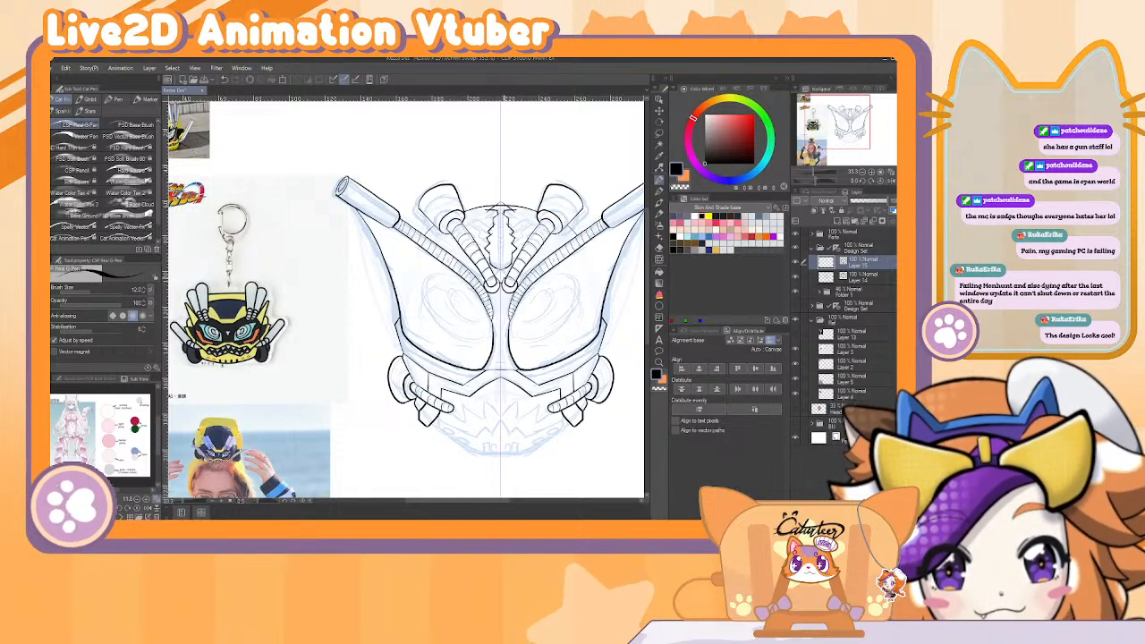
Trim the stray ends of the key emblem's outline and refine its notched lower edges between the forehead tubes.
{"action": "key", "text": "e"}
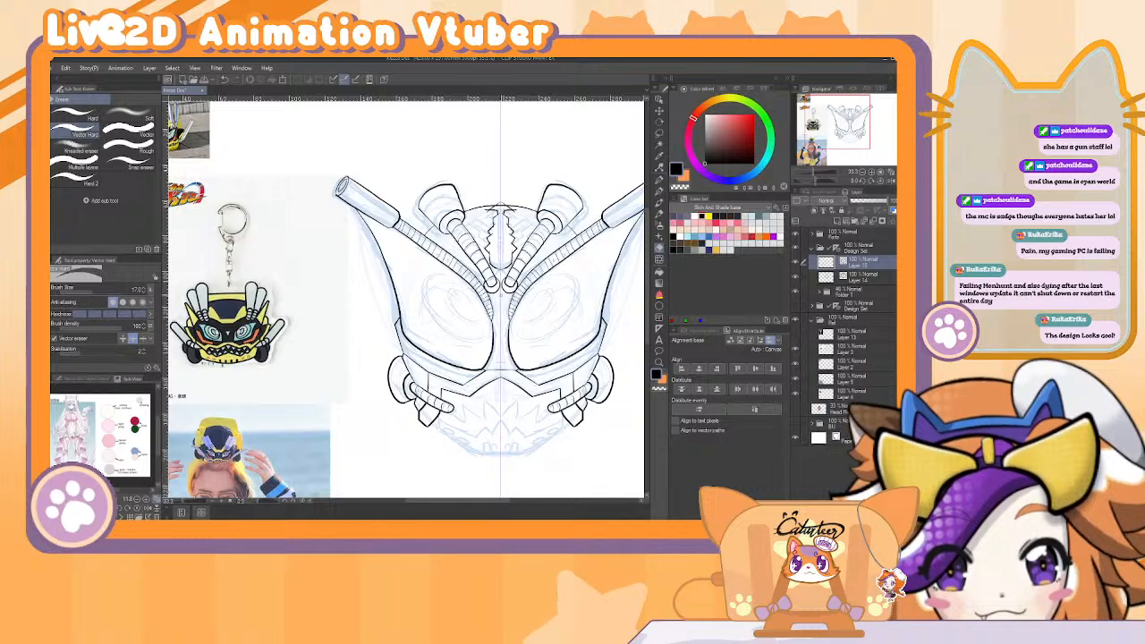
{"action": "key", "text": "p"}
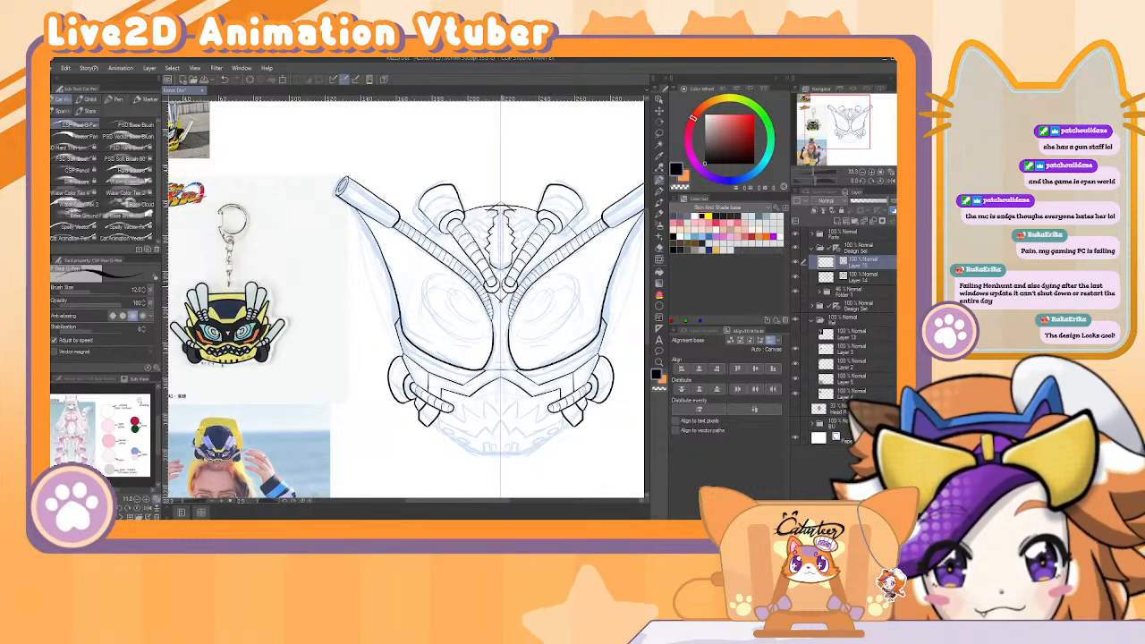
{"action": "key", "text": "ctrl+z"}
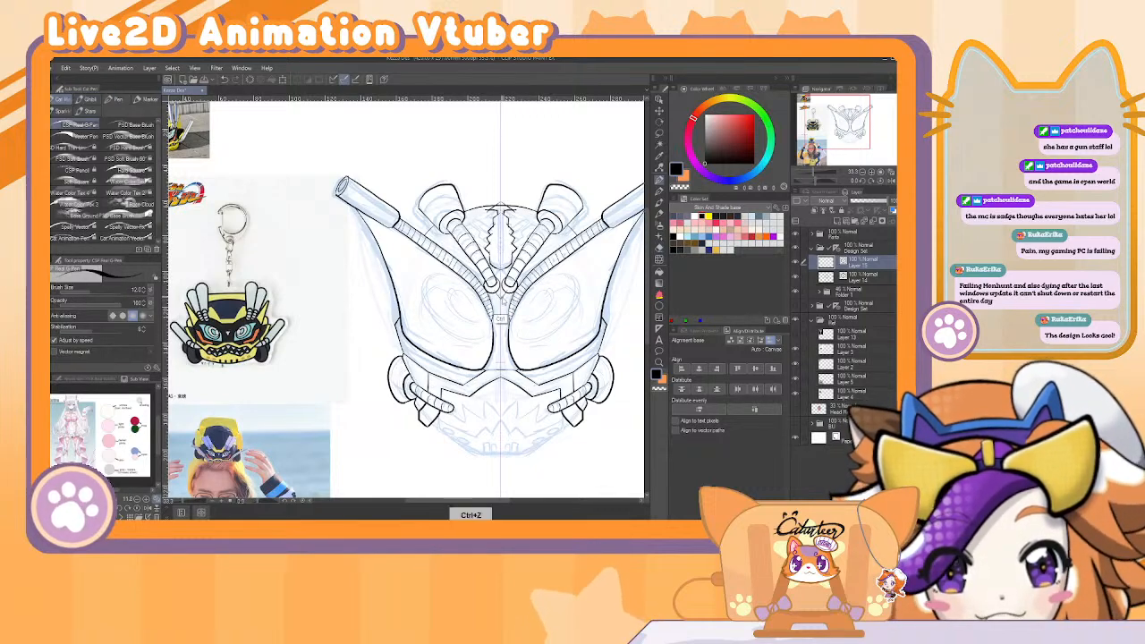
{"action": "key", "text": "e"}
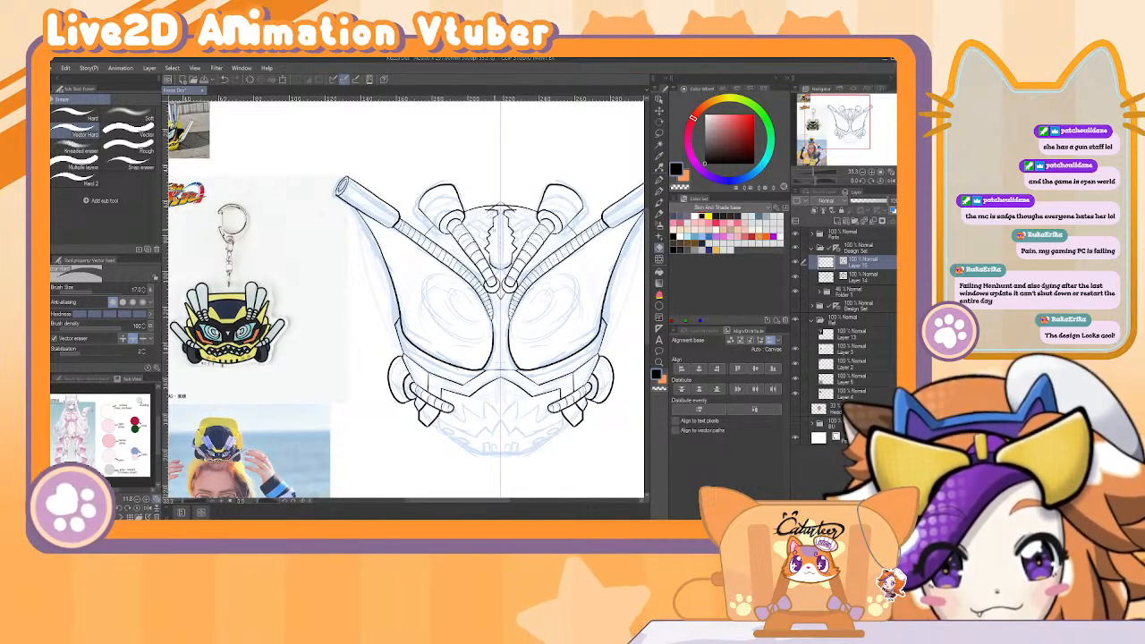
{"action": "key", "text": "ctrl+z"}
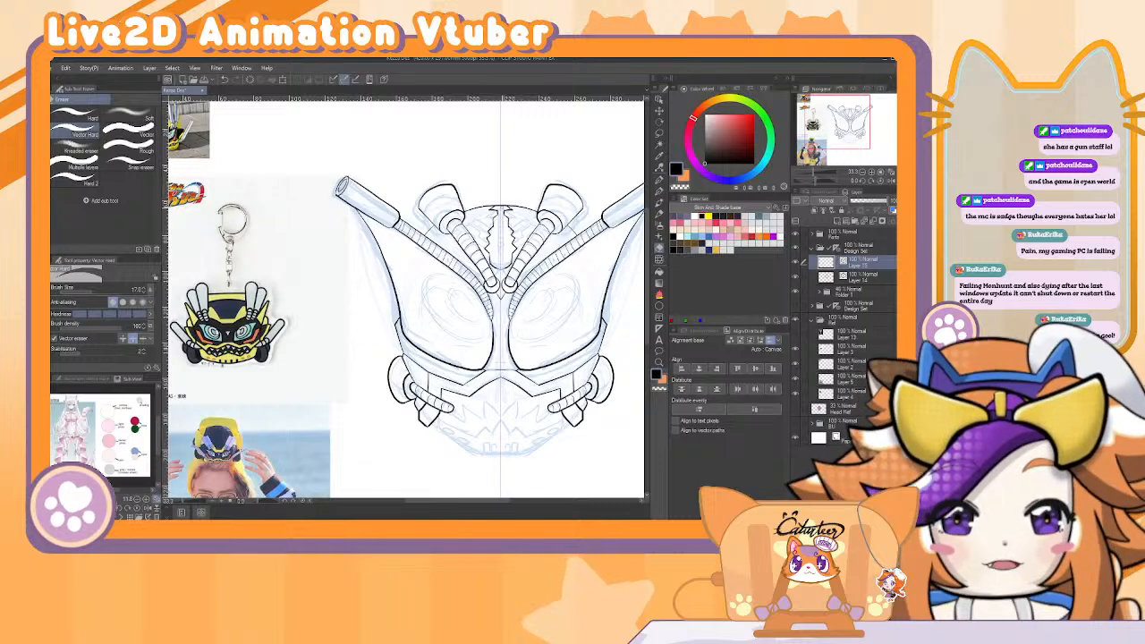
{"action": "key", "text": "p"}
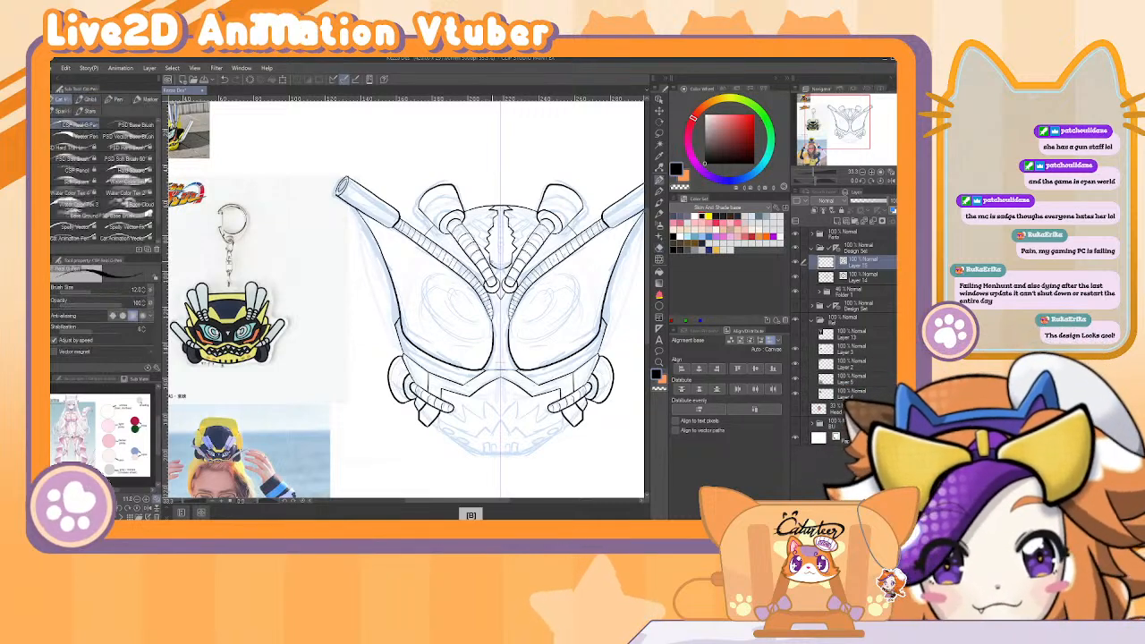
{"action": "key", "text": "e"}
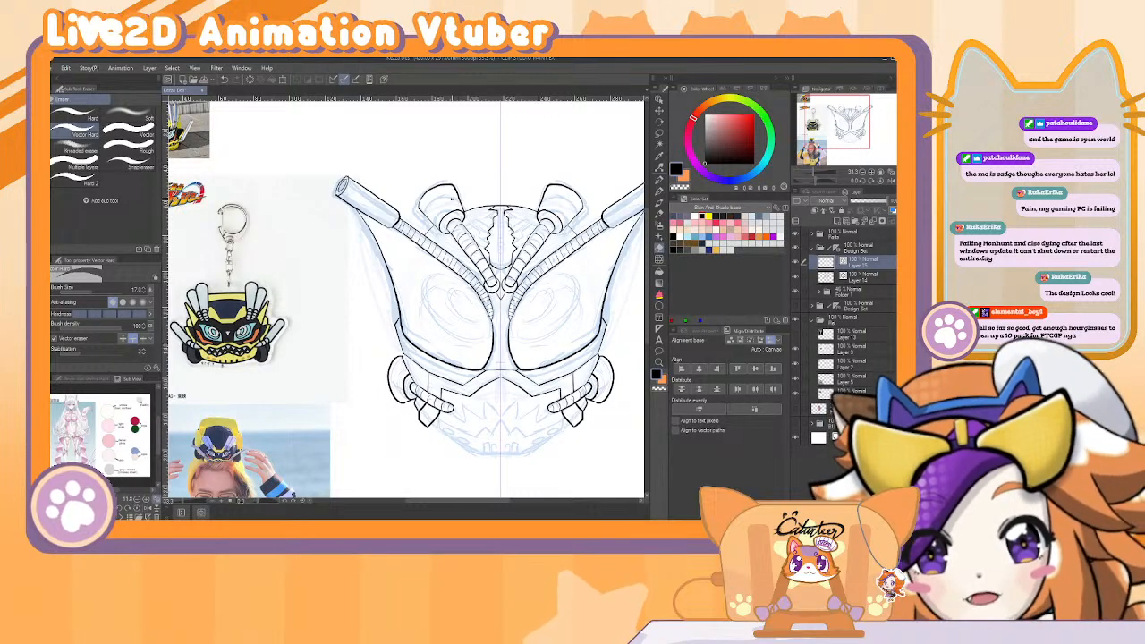
Show the winged dragon key reference photo and ink the emblem's upper stepped wing edges beneath the crown line.
{"action": "left_click", "coordinate": [795, 315]}
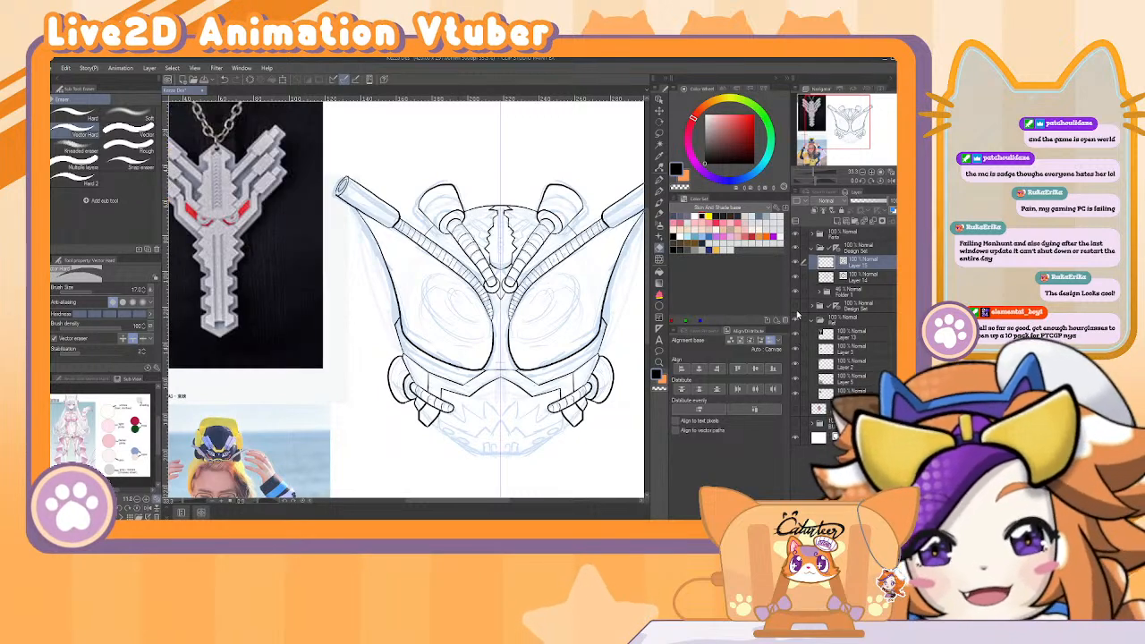
{"action": "key", "text": "b"}
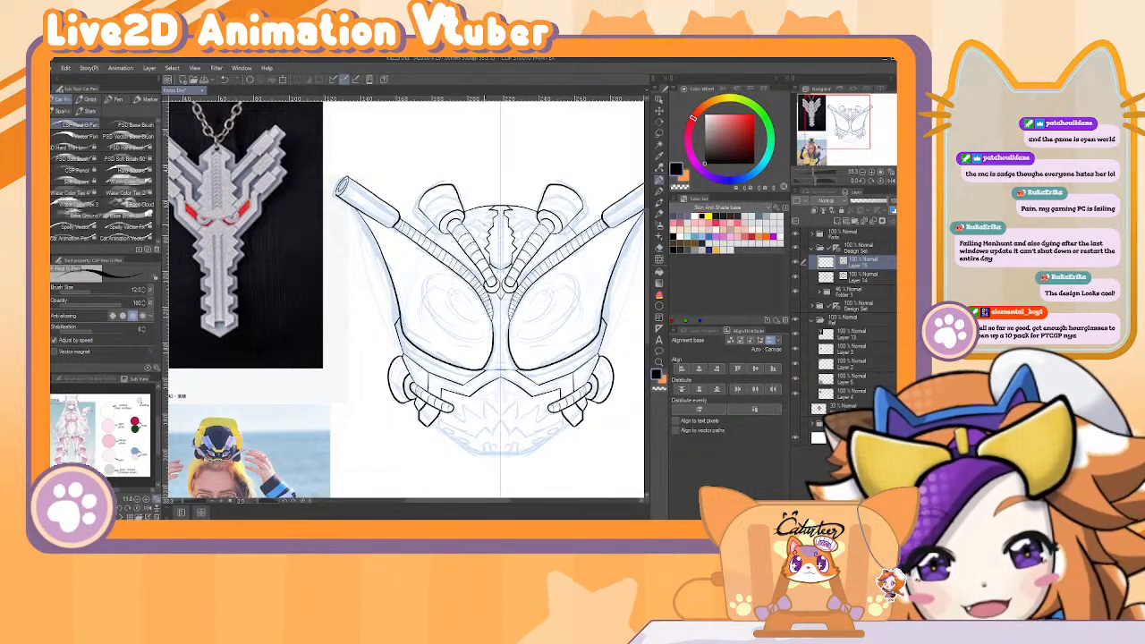
{"action": "key", "text": "ctrl+z"}
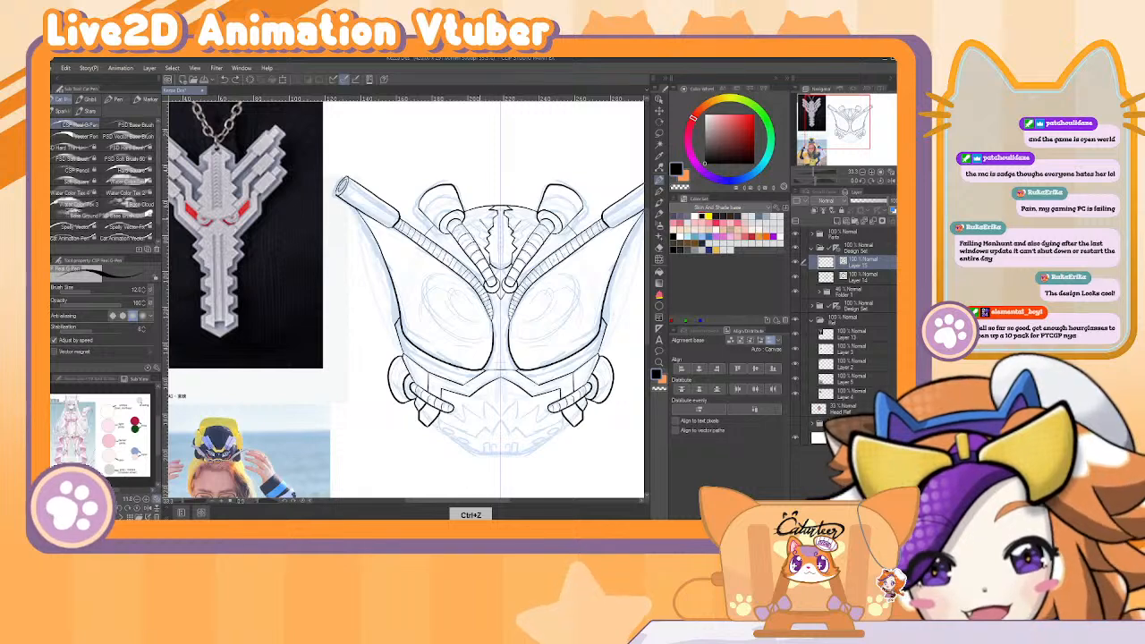
{"action": "key", "text": "ctrl+z"}
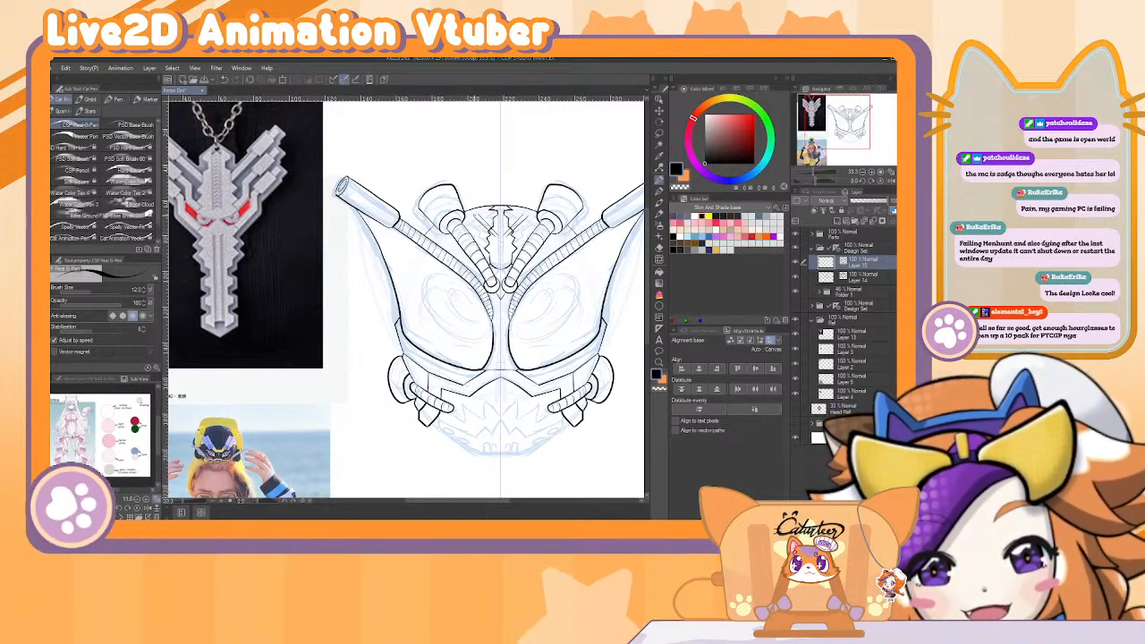
{"action": "key", "text": "ctrl+z"}
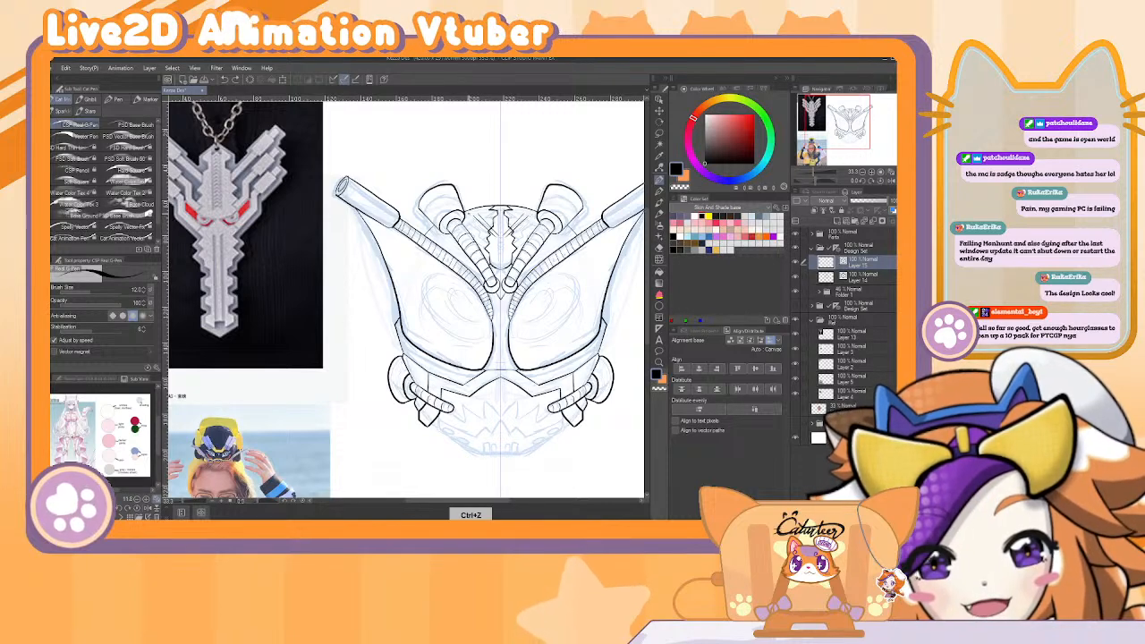
{"action": "key", "text": "ctrl+z"}
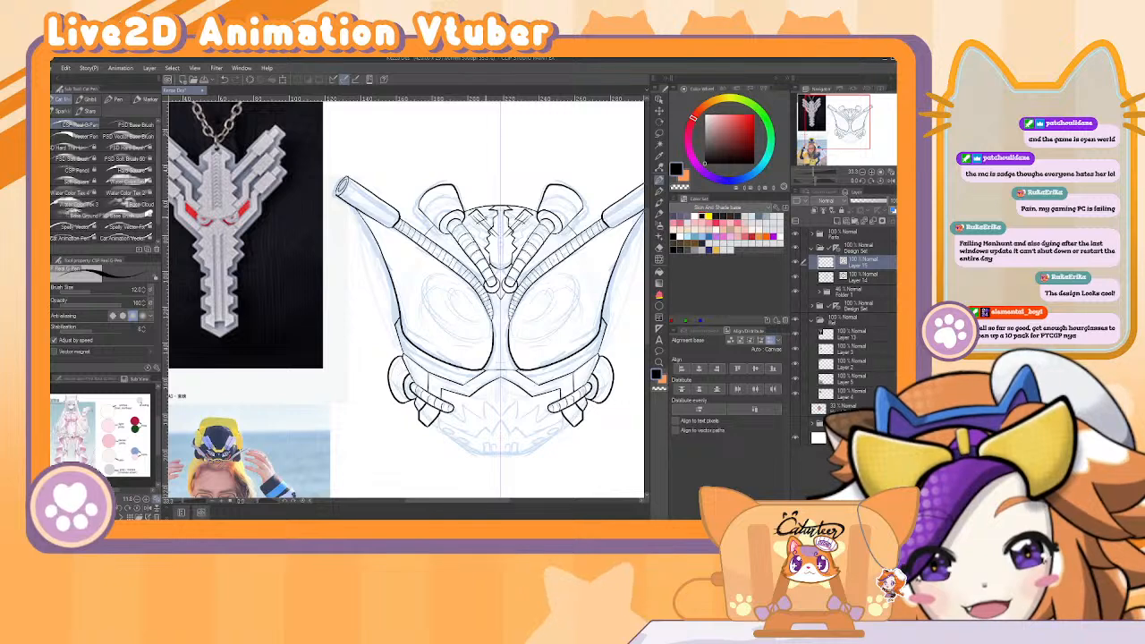
{"action": "key", "text": "ctrl+z"}
{"action": "key", "text": "e"}
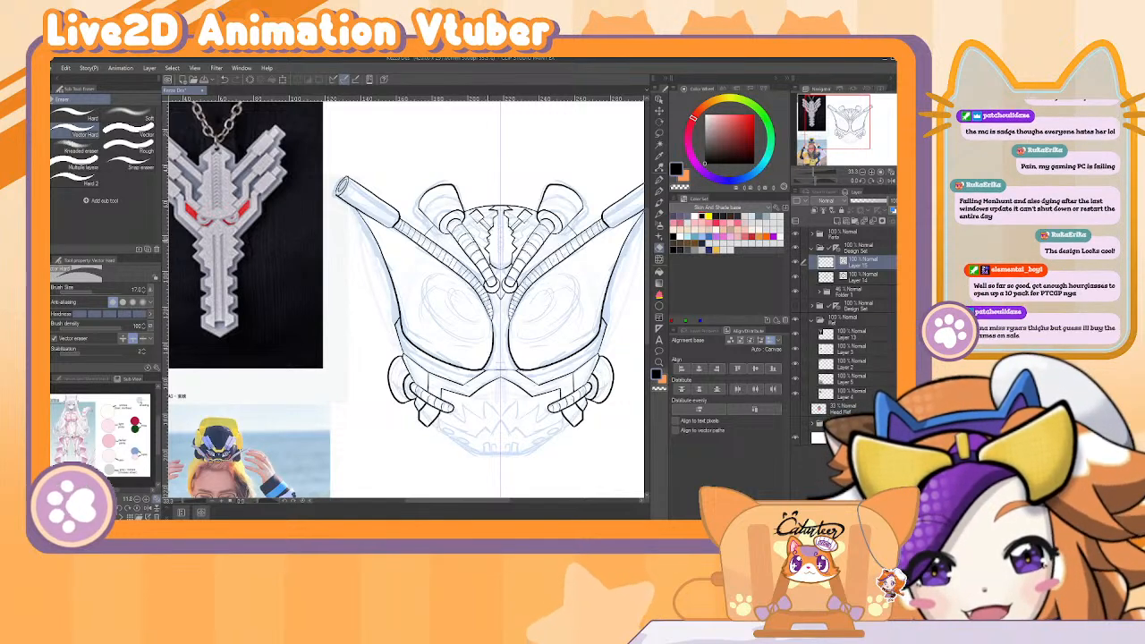
Ink the stepped wing edges running down between the key emblem and the forehead tubes, redrawing poor strokes.
{"action": "key", "text": "b"}
{"action": "key", "text": "ctrl+z"}
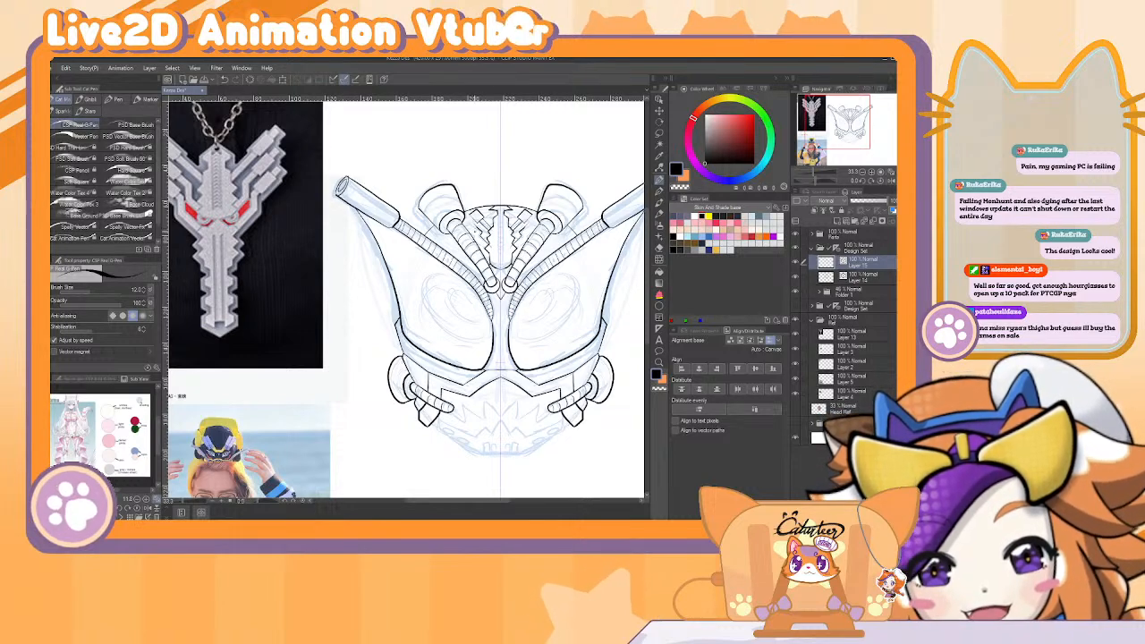
{"action": "key", "text": "ctrl+z"}
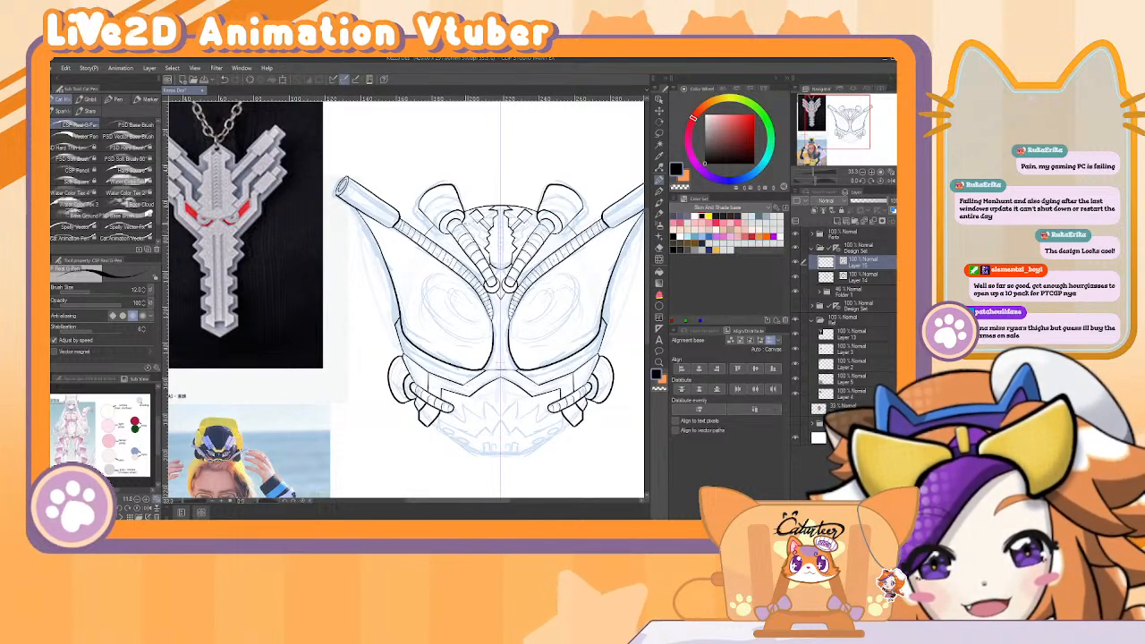
{"action": "key", "text": "ctrl+z"}
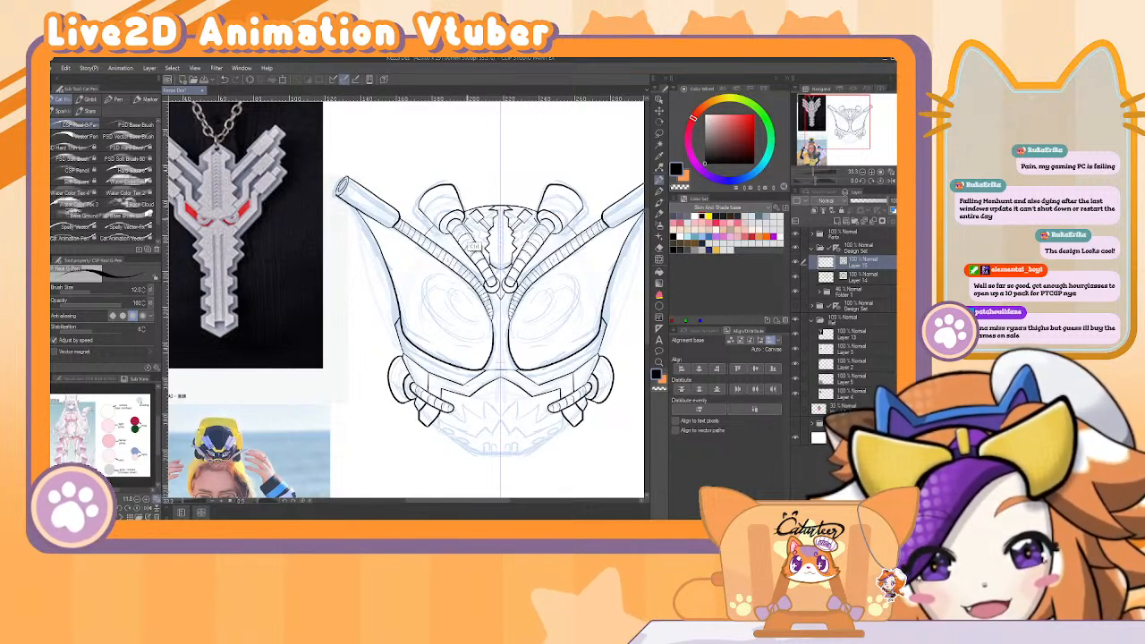
{"action": "key", "text": "ctrl+z"}
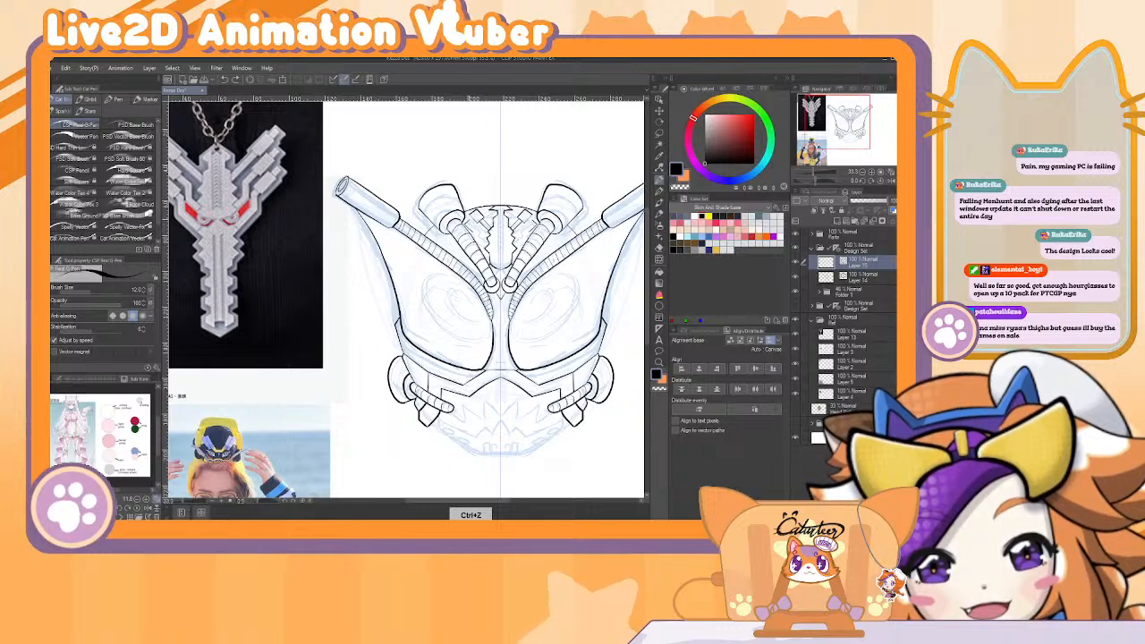
{"action": "key", "text": "ctrl+z"}
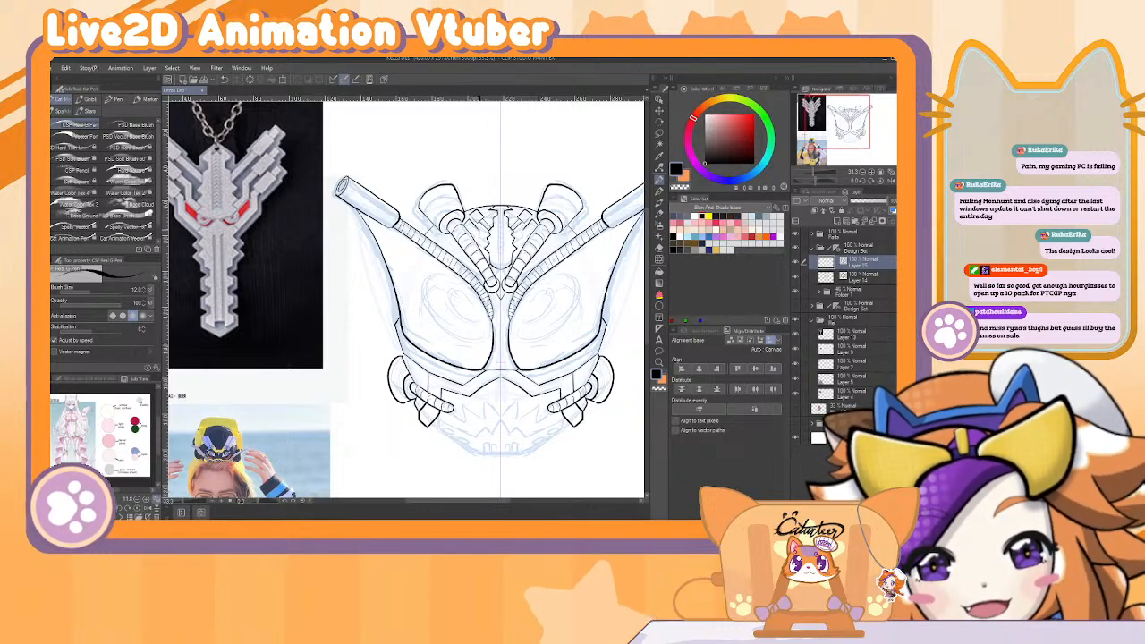
{"action": "key", "text": "ctrl+z"}
{"action": "key", "text": "ctrl+z"}
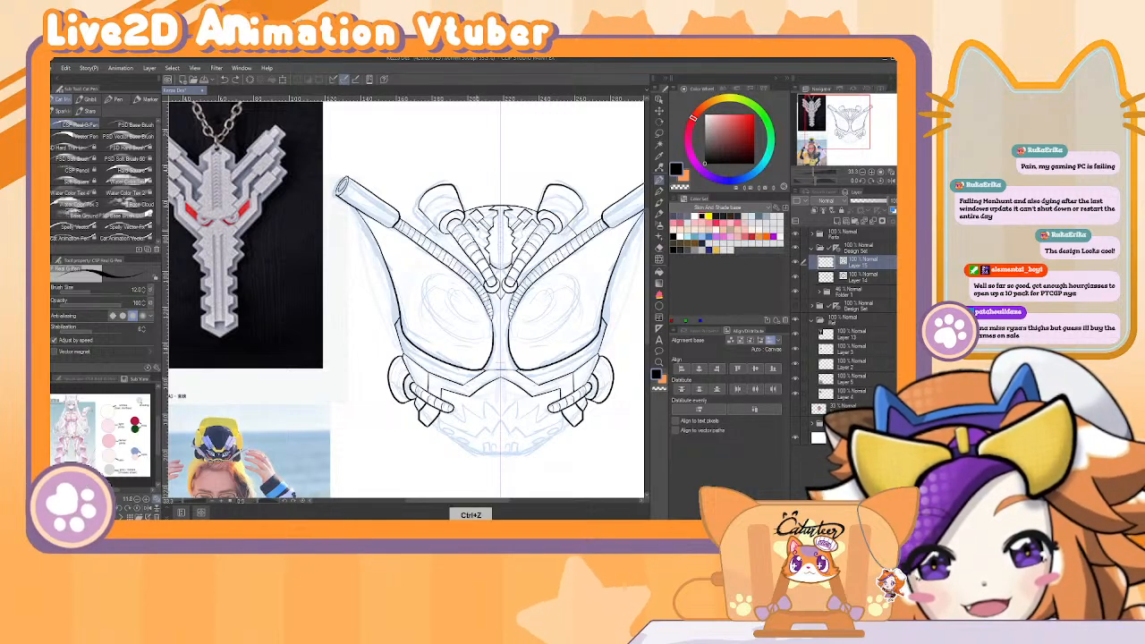
{"action": "key", "text": "ctrl+z"}
{"action": "key", "text": "ctrl+z"}
{"action": "key", "text": "e"}
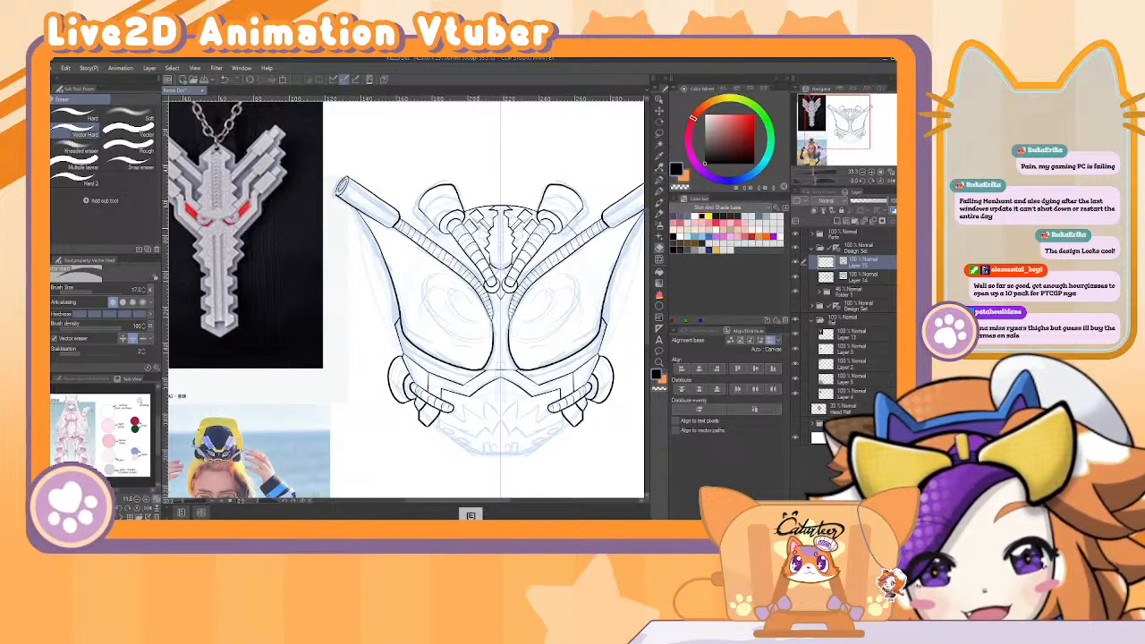
Add the remaining jagged wing segments alongside the forehead tubes and clean up the overlapping lines.
{"action": "key", "text": "b"}
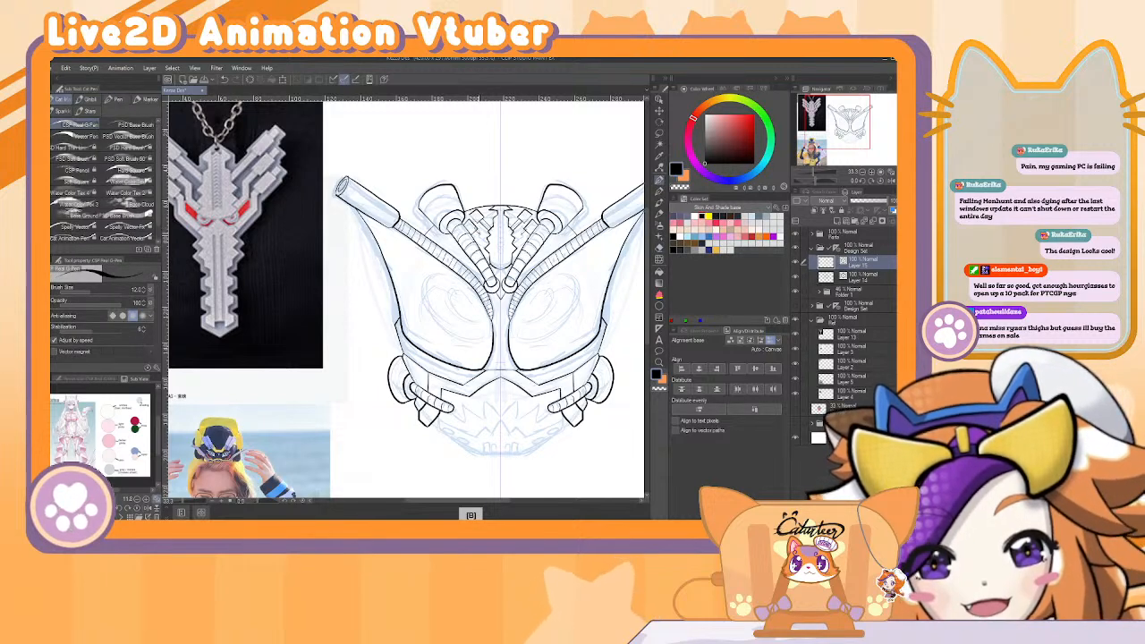
{"action": "key", "text": "ctrl+z"}
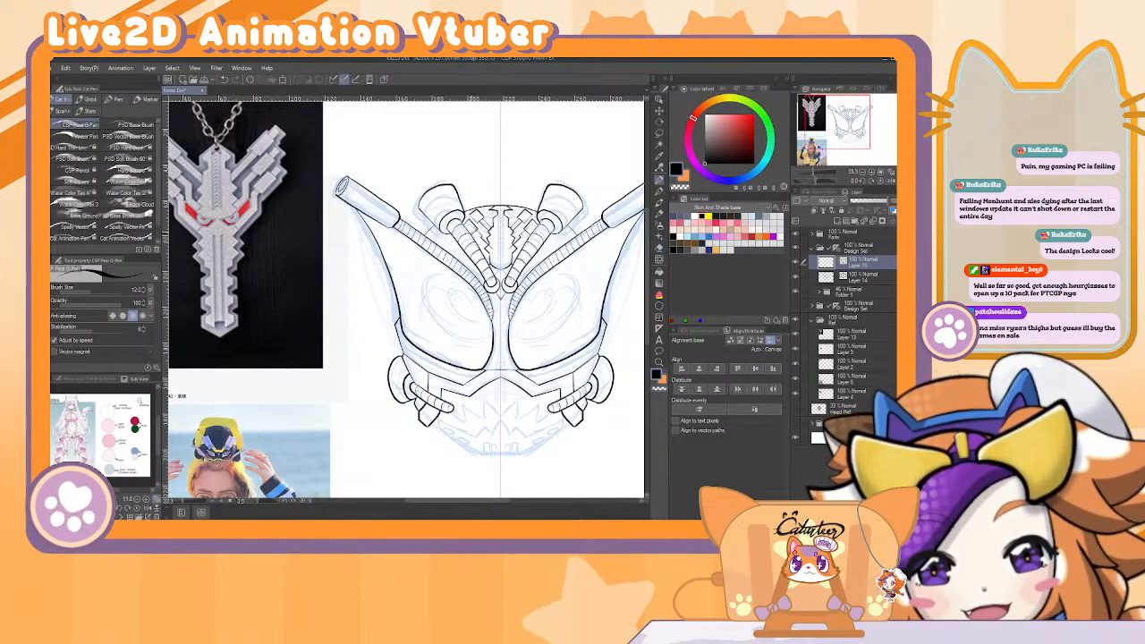
{"action": "key", "text": "e"}
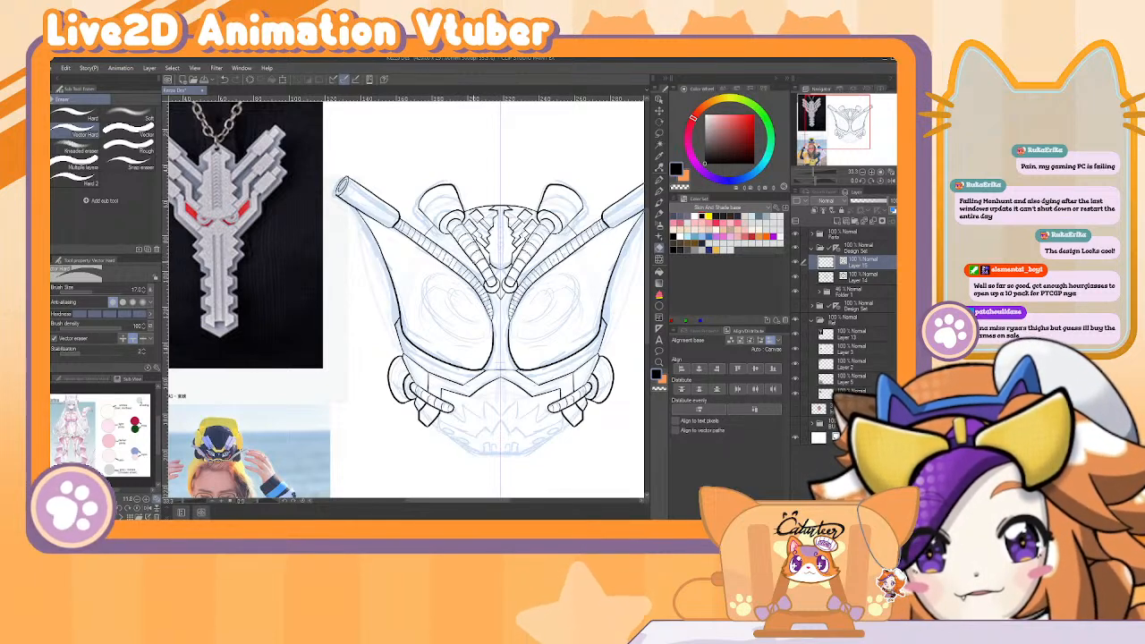
{"action": "key", "text": "b"}
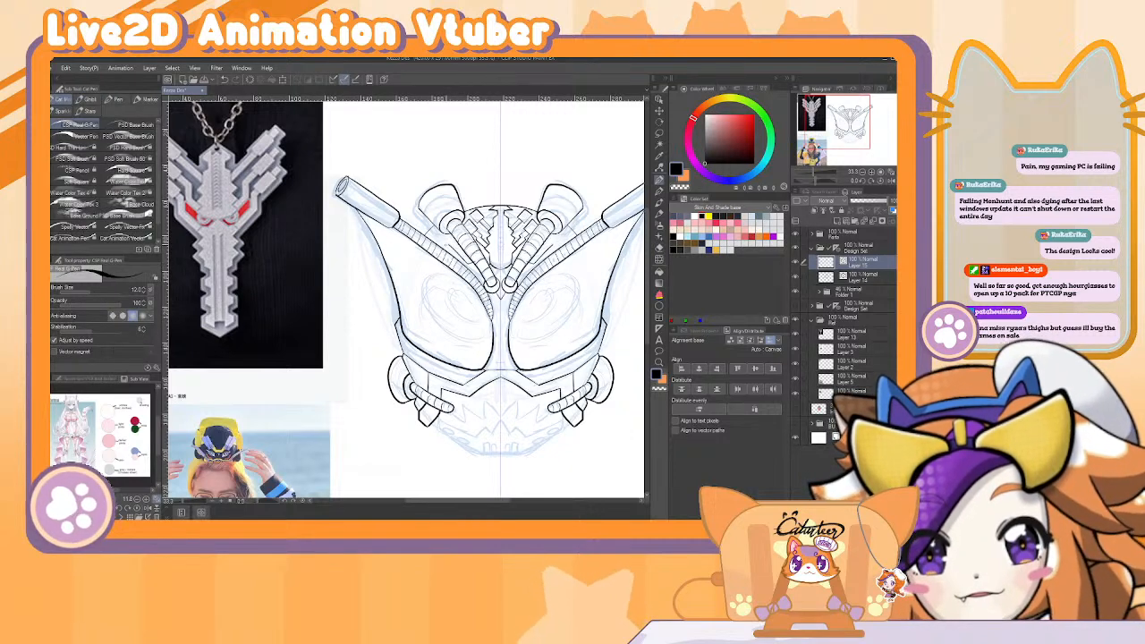
{"action": "key", "text": "ctrl+z"}
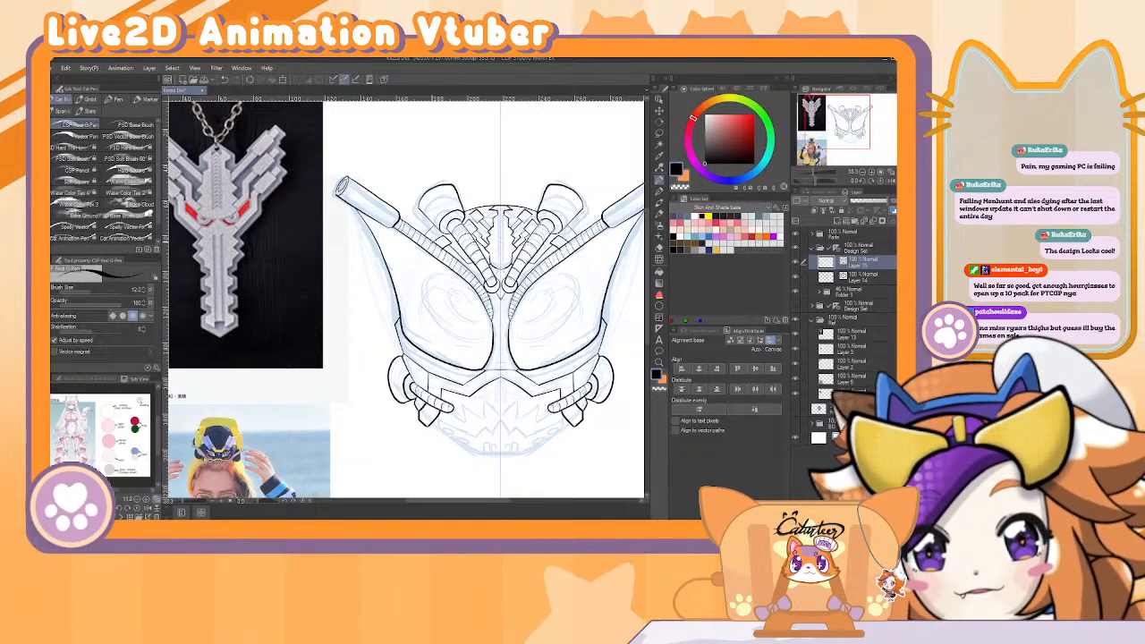
{"action": "key", "text": "ctrl+z"}
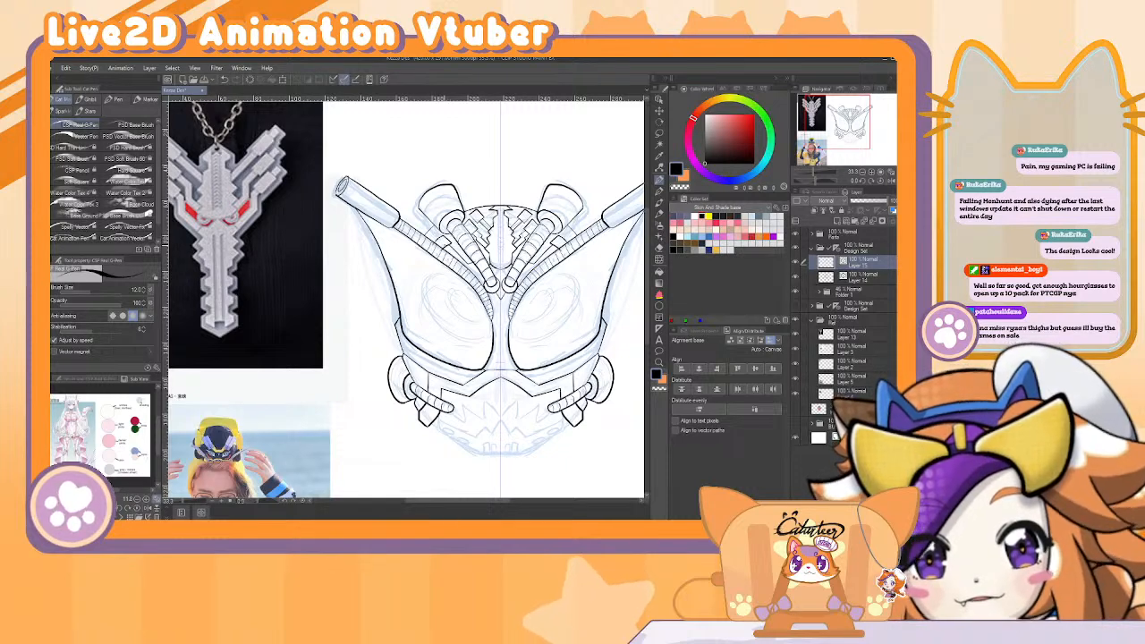
{"action": "key", "text": "ctrl+z"}
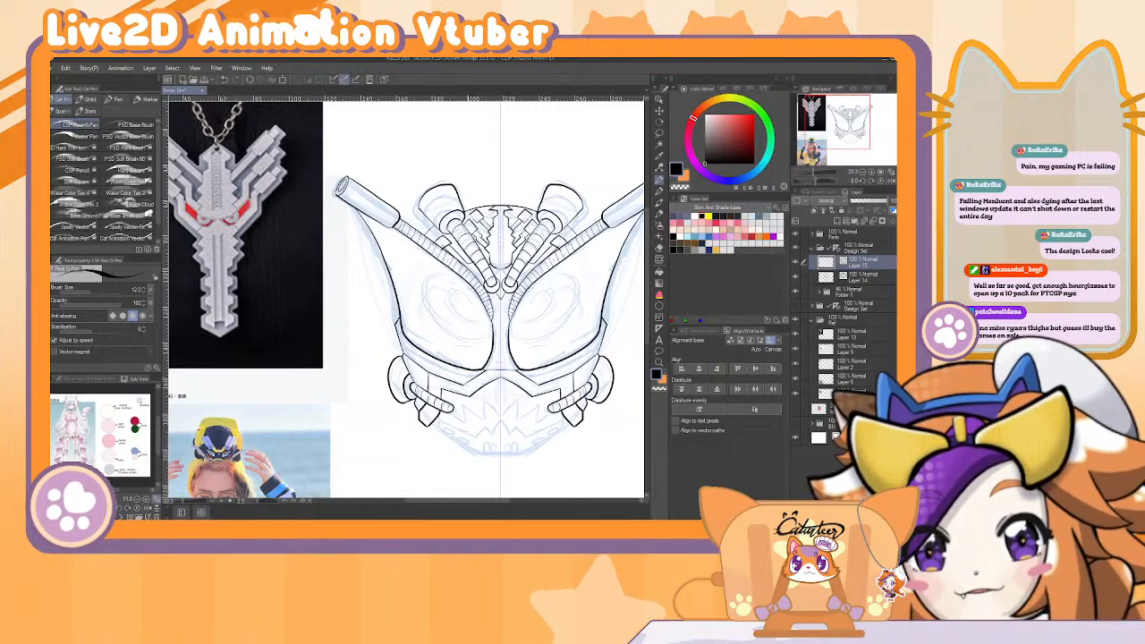
{"action": "key", "text": "e"}
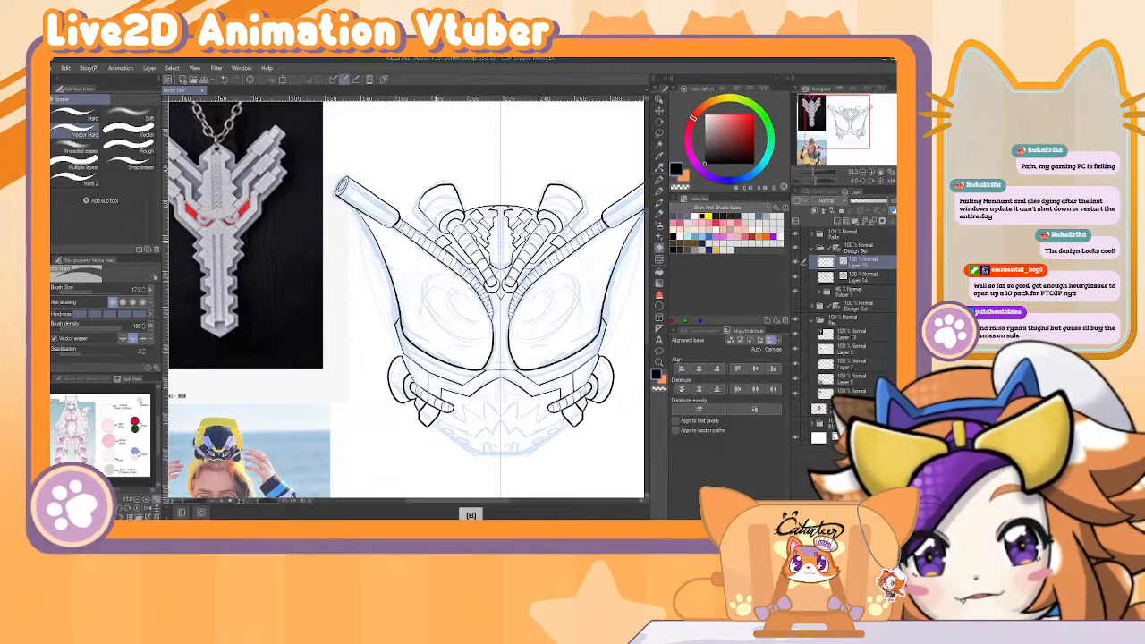
Ink more short stepped lines inside the emblem's wings beneath the crown, undoing poor strokes and erasing overlaps.
{"action": "key", "text": "e"}
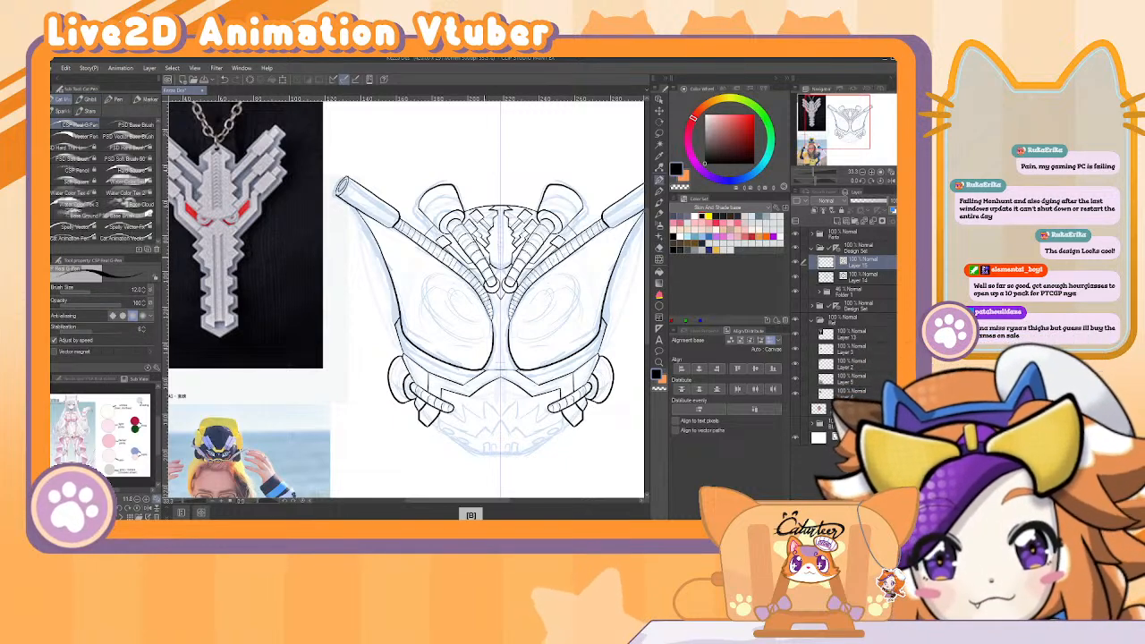
{"action": "key", "text": "ctrl+z"}
{"action": "key", "text": "ctrl+z"}
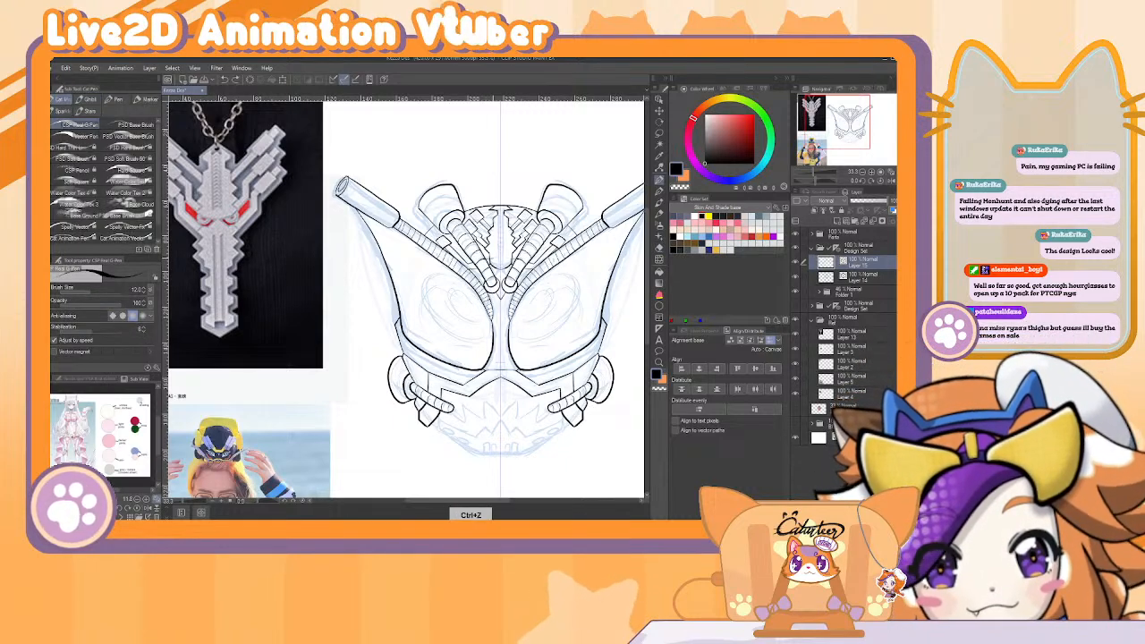
{"action": "key", "text": "b"}
{"action": "key", "text": "b"}
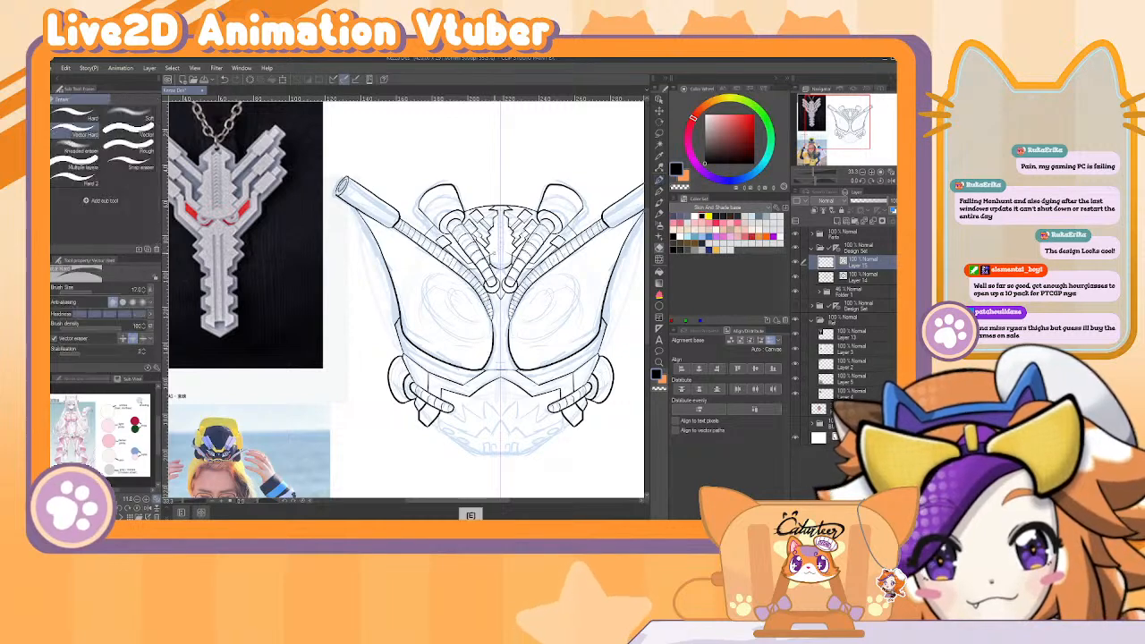
{"action": "key", "text": "e"}
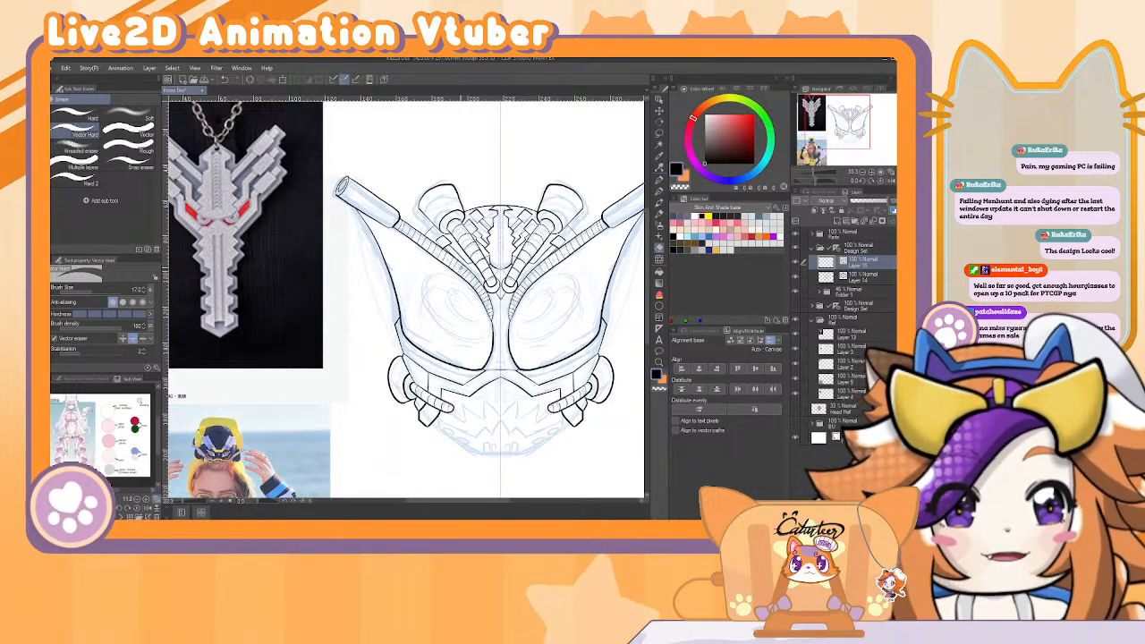
{"action": "key", "text": "b"}
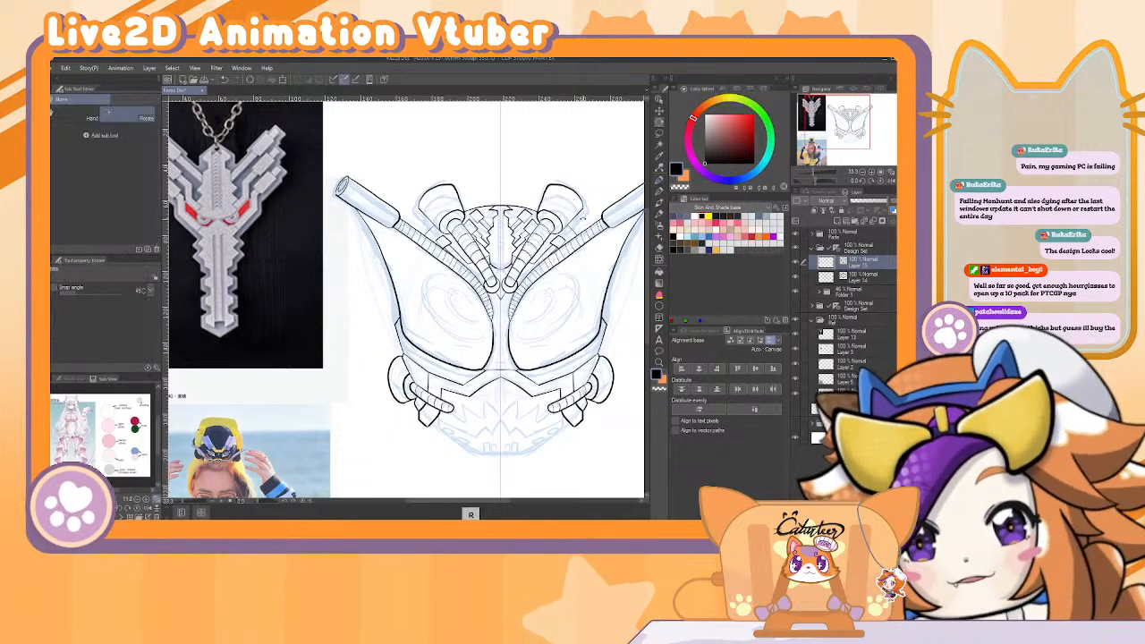
Touch up the wing segments beside the forehead tubes with the canvas rotated, then return it upright.
{"action": "key", "text": "e"}
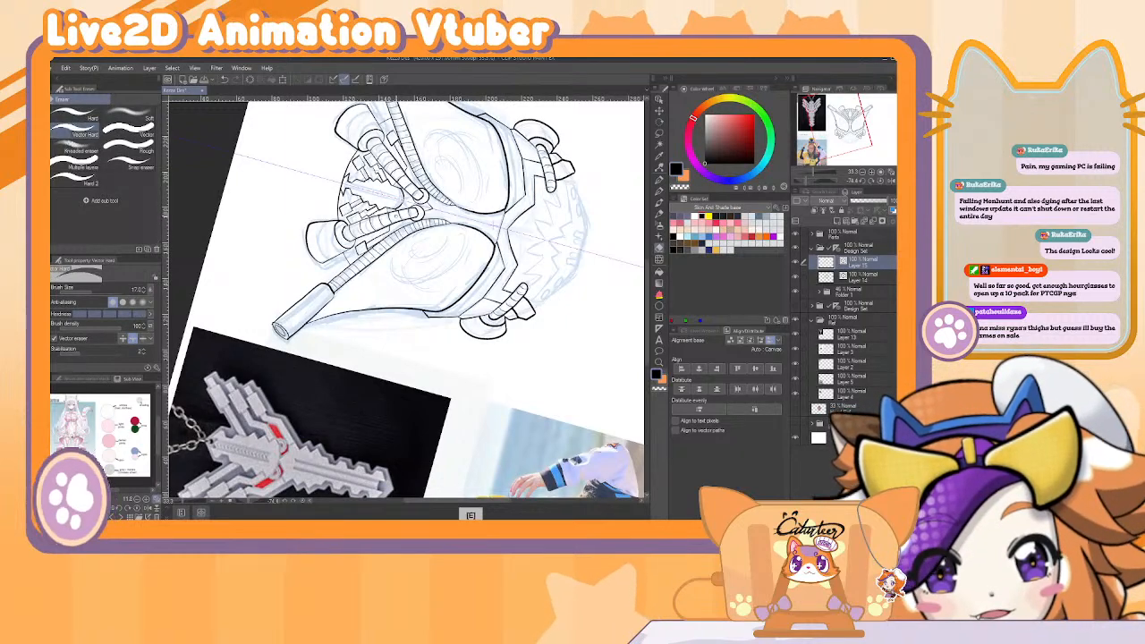
{"action": "key", "text": "b"}
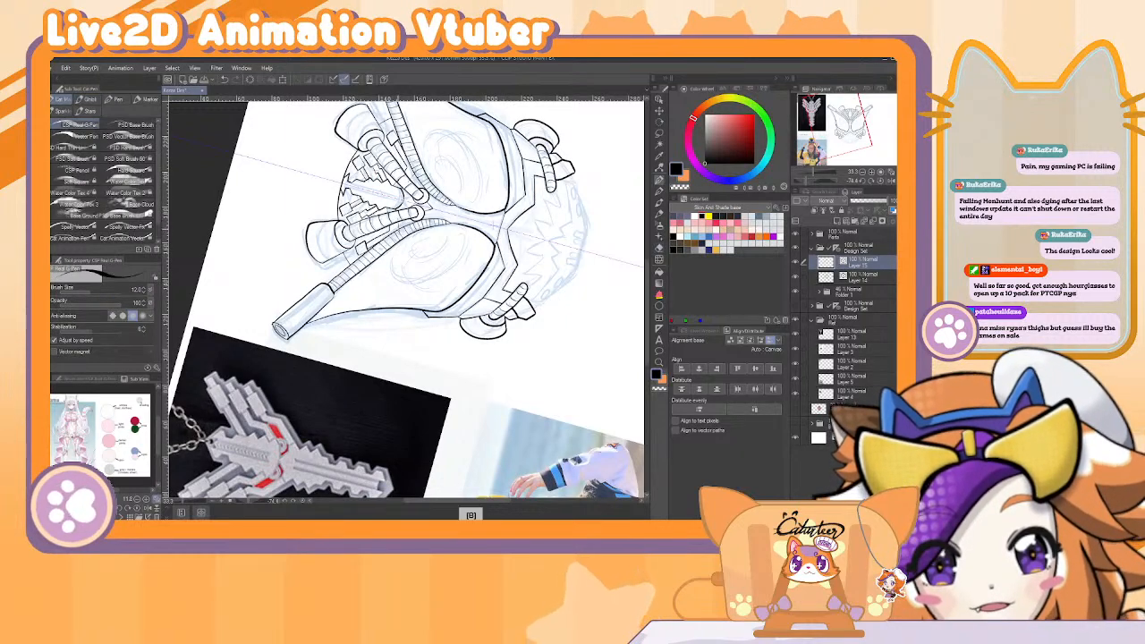
{"action": "key", "text": "e"}
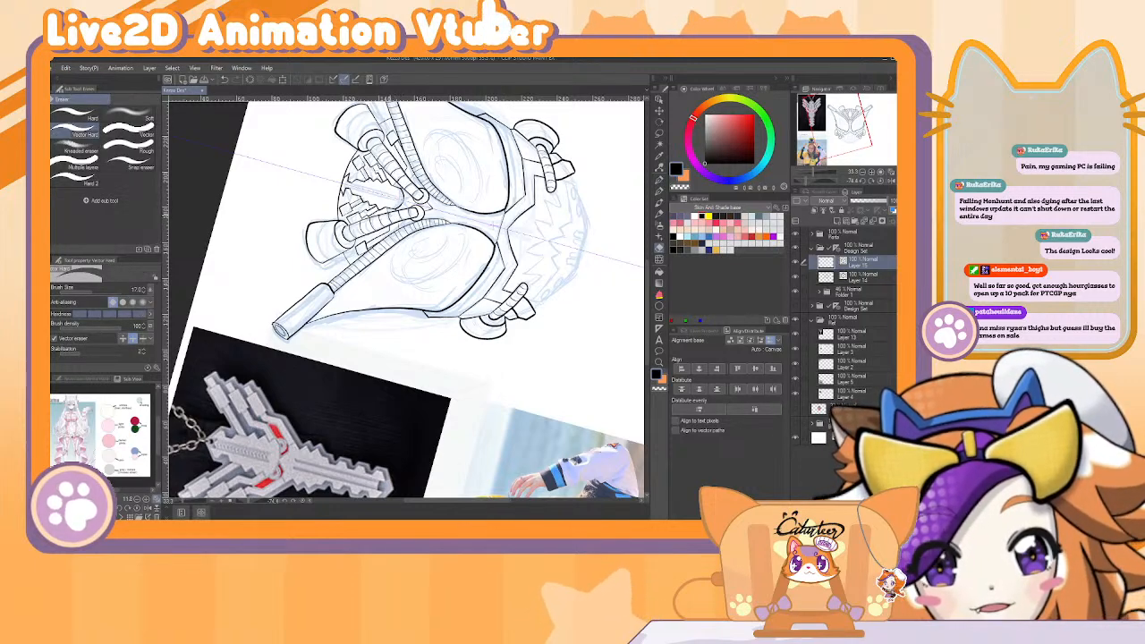
{"action": "key", "text": "r"}
{"action": "mouse_move", "coordinate": [587, 319]}
{"action": "left_mouse_down"}
{"action": "mouse_move", "coordinate": [582, 350]}
{"action": "mouse_move", "coordinate": [439, 452]}
{"action": "left_mouse_up"}
{"action": "key", "text": "e"}
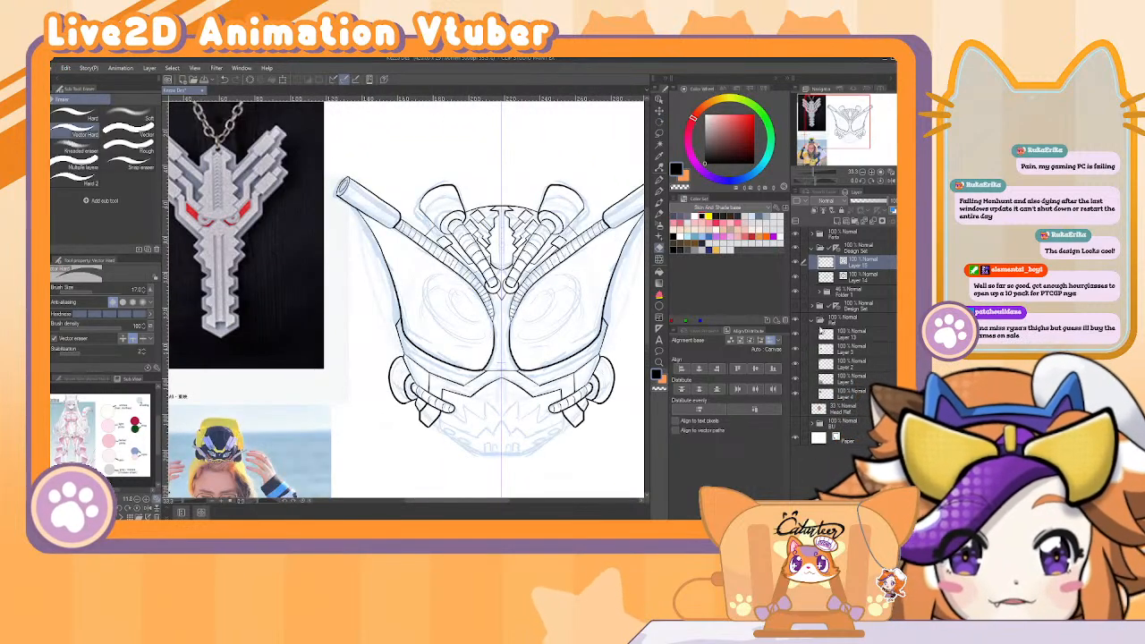
Examine the winged key reference photo at a closer zoom for the emblem's centre detail.
{"action": "left_click", "coordinate": [871, 173]}
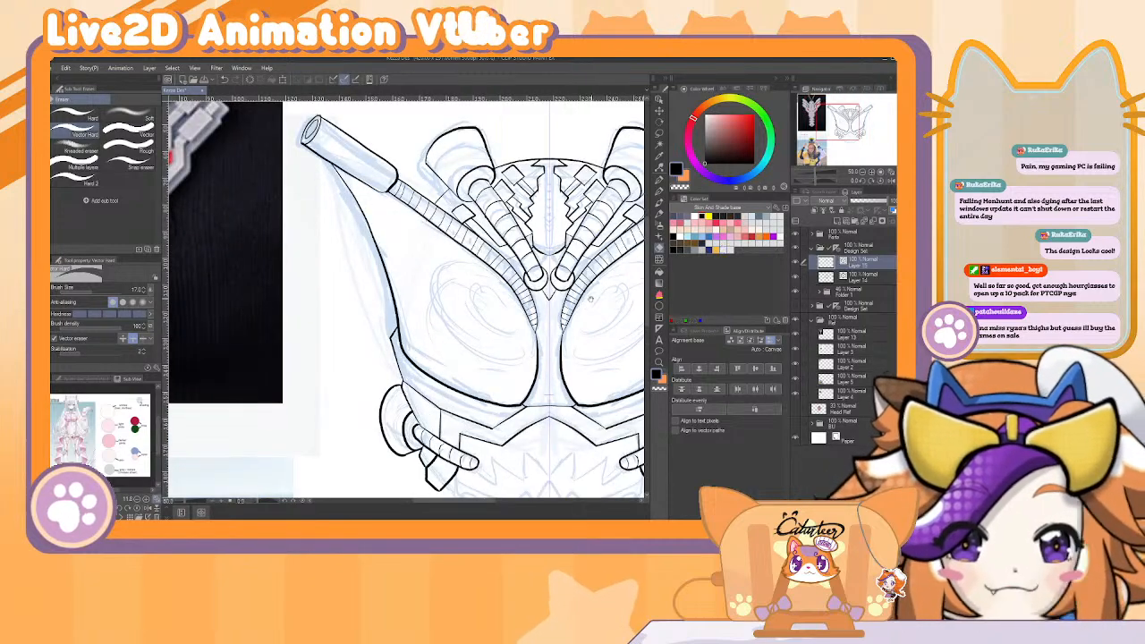
{"action": "left_click_drag", "start_coordinate": [591, 300], "coordinate": [478, 327]}
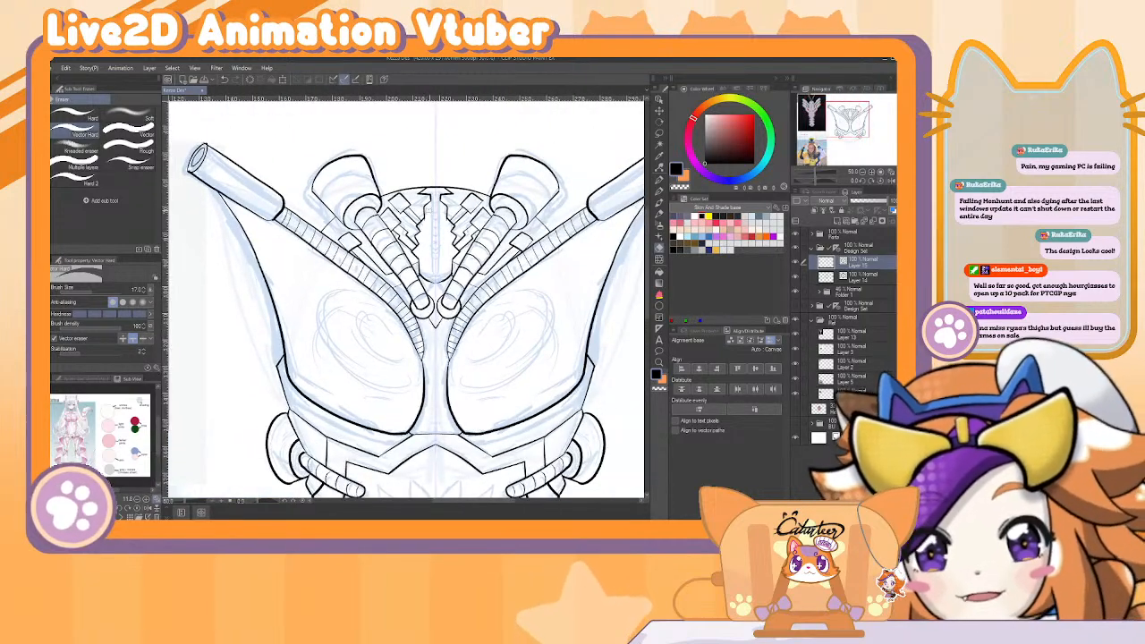
{"action": "key", "text": "b"}
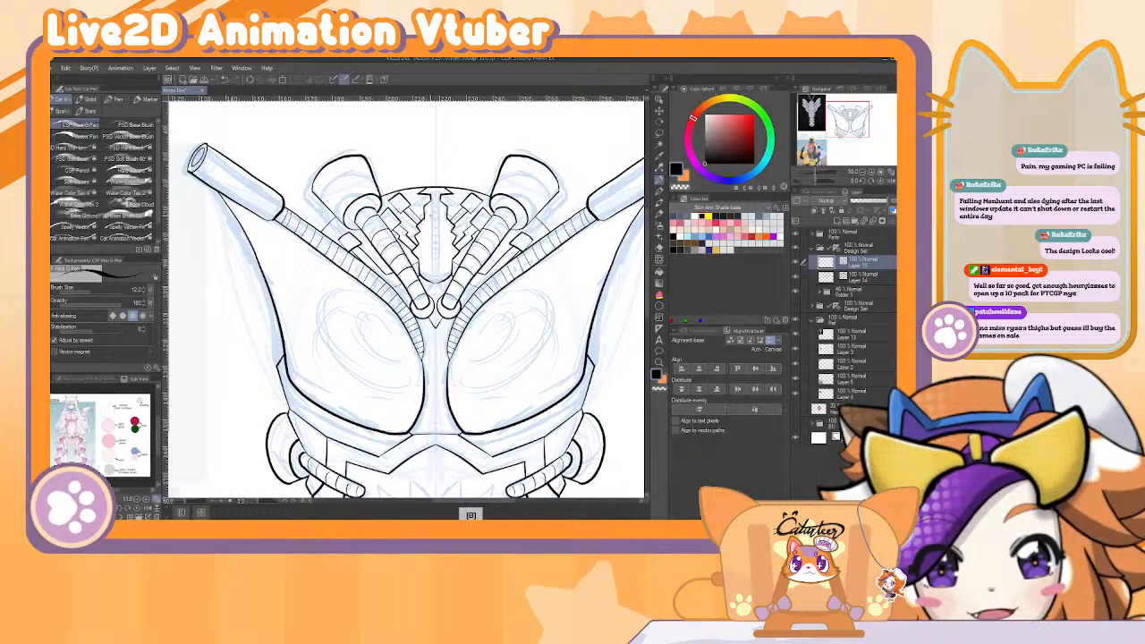
{"action": "mouse_move", "coordinate": [258, 296]}
{"action": "left_mouse_down"}
{"action": "mouse_move", "coordinate": [438, 328]}
{"action": "mouse_move", "coordinate": [582, 382]}
{"action": "mouse_move", "coordinate": [265, 317]}
{"action": "left_mouse_up"}
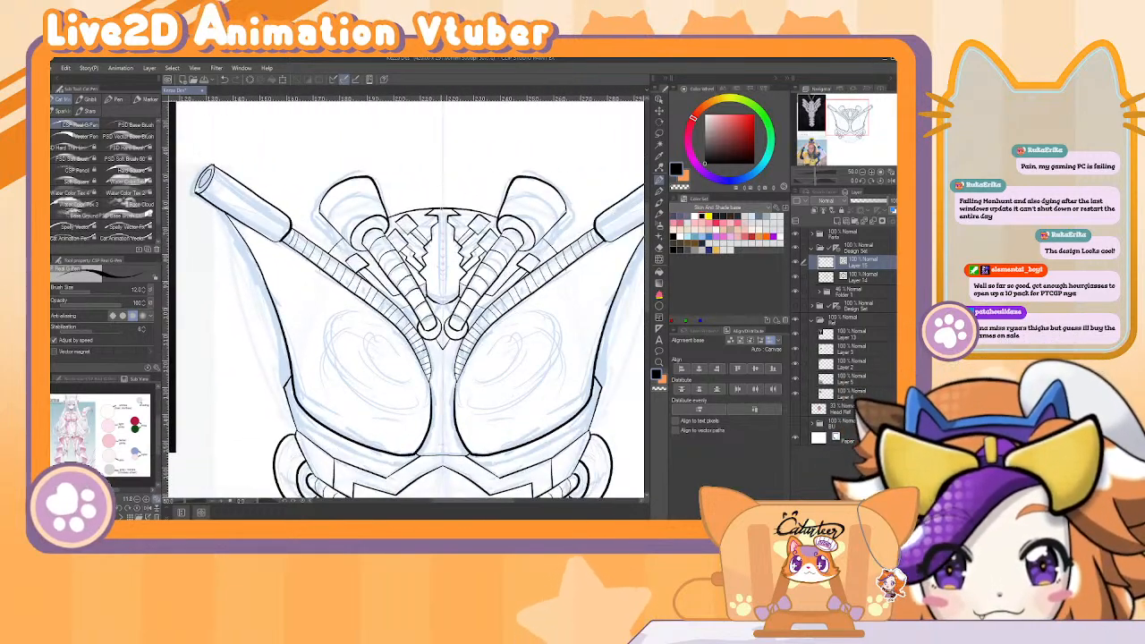
{"action": "mouse_move", "coordinate": [260, 308]}
{"action": "left_mouse_down"}
{"action": "mouse_move", "coordinate": [440, 363]}
{"action": "mouse_move", "coordinate": [527, 363]}
{"action": "mouse_move", "coordinate": [537, 349]}
{"action": "mouse_move", "coordinate": [524, 368]}
{"action": "left_mouse_up"}
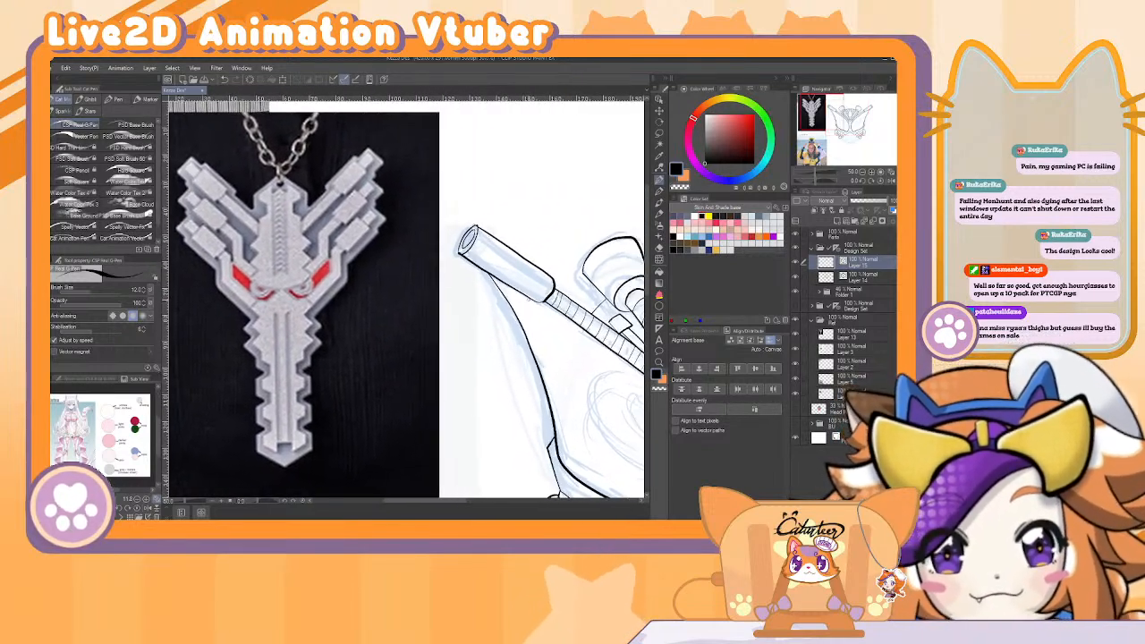
{"action": "key", "text": "k"}
{"action": "left_click_drag", "start_coordinate": [481, 257], "coordinate": [494, 259]}
{"action": "key", "text": "ctrl+s"}
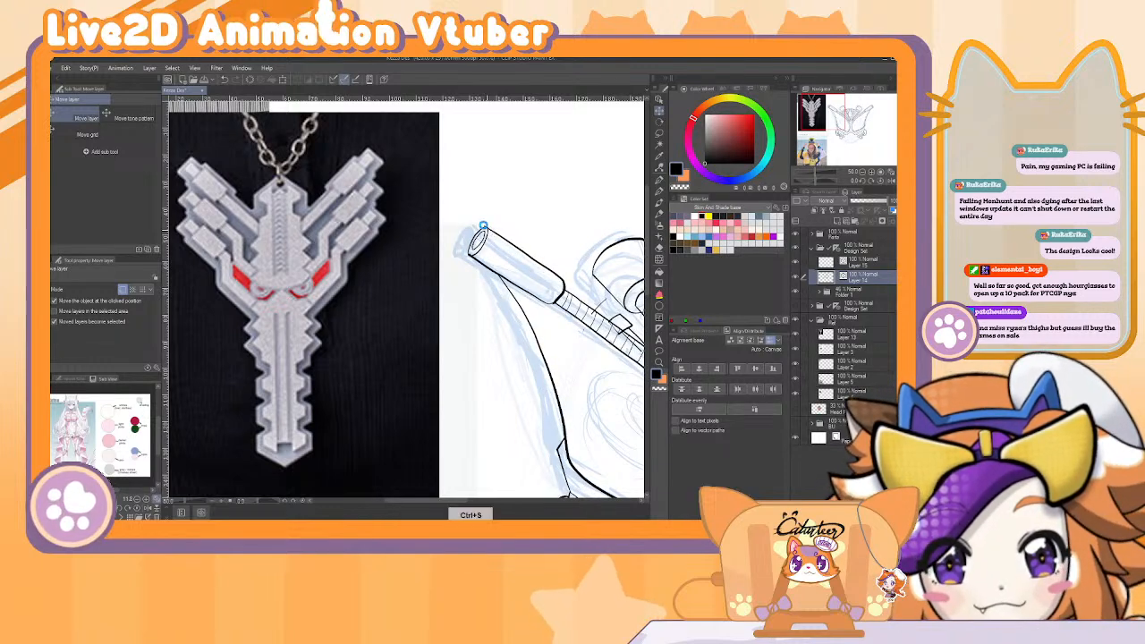
{"action": "left_click_drag", "start_coordinate": [491, 255], "coordinate": [480, 255]}
{"action": "key", "text": "b"}
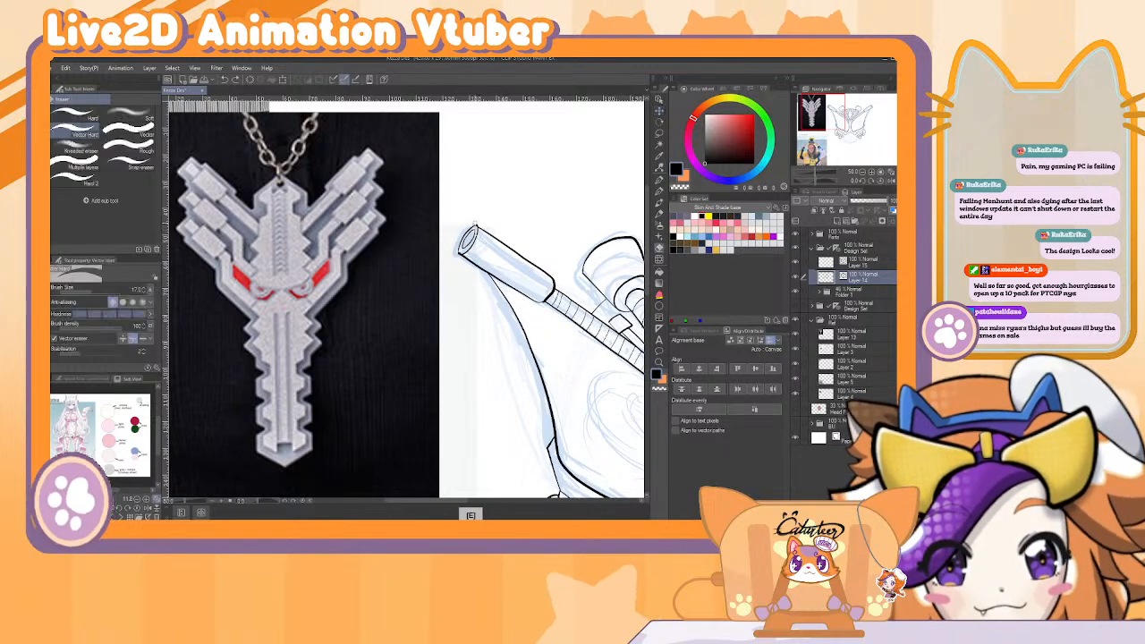
{"action": "key", "text": "e"}
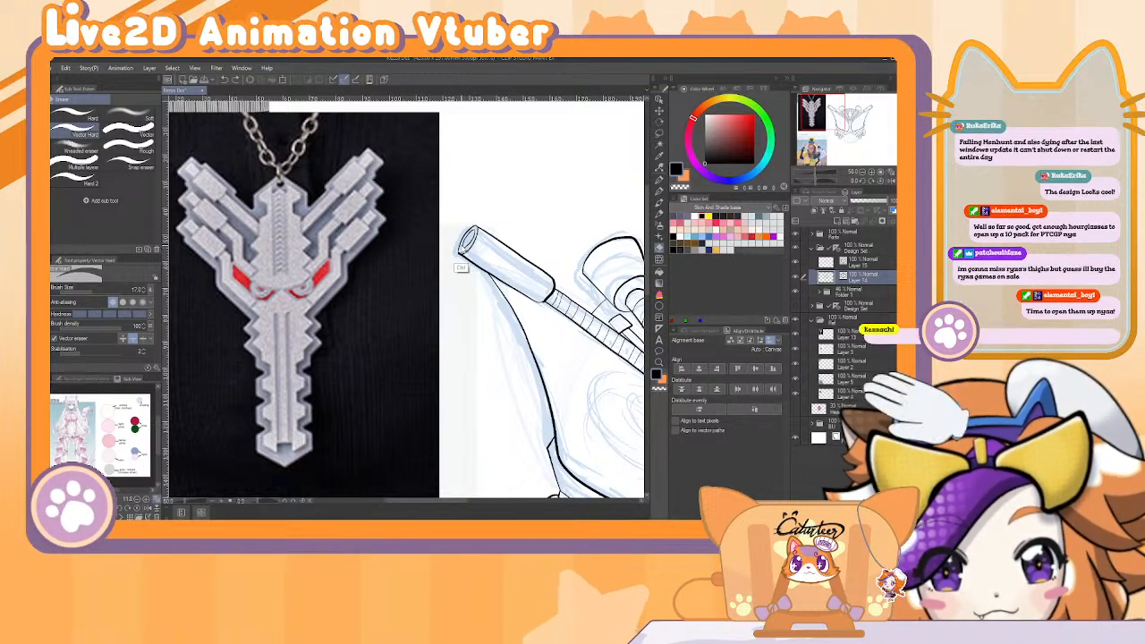
Add a new layer above the emblem's line art and ink the narrow centre strip of the key with a thinner pen.
{"action": "left_click_drag", "start_coordinate": [565, 215], "coordinate": [402, 220]}
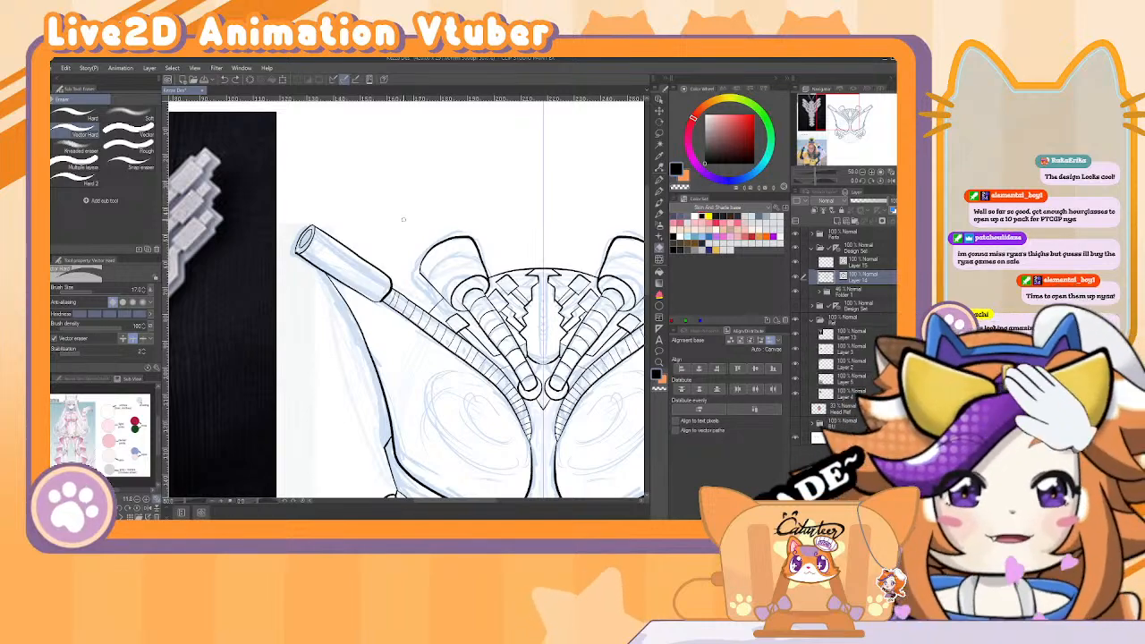
{"action": "left_click_drag", "start_coordinate": [402, 295], "coordinate": [229, 241]}
{"action": "left_click_drag", "start_coordinate": [508, 313], "coordinate": [527, 287]}
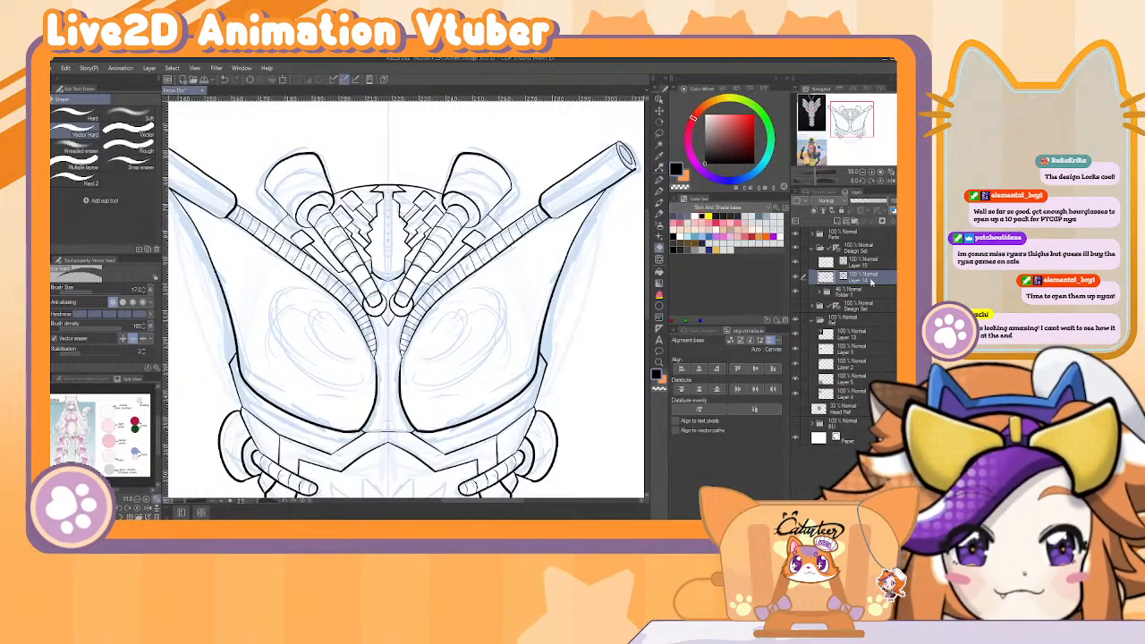
{"action": "left_click", "coordinate": [873, 257]}
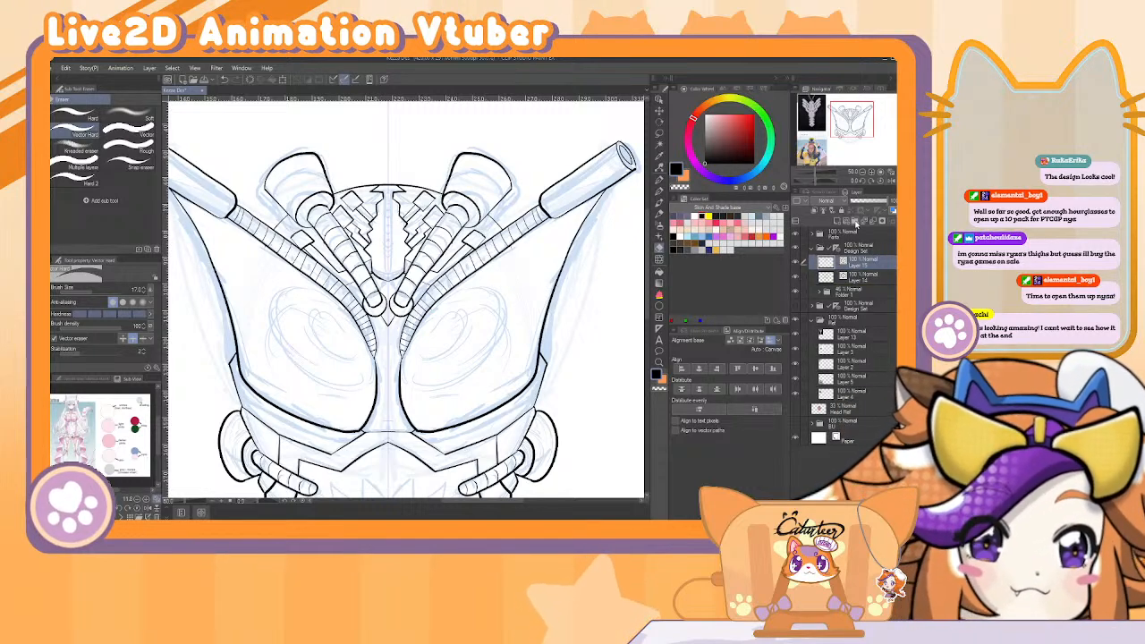
{"action": "left_click", "coordinate": [848, 222]}
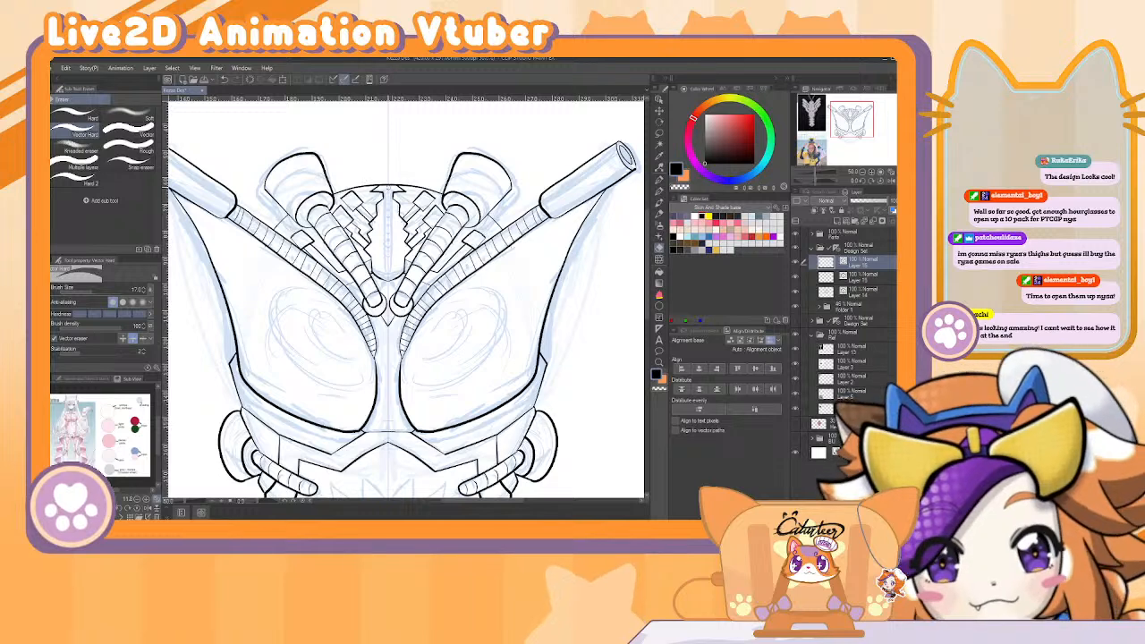
{"action": "key", "text": "p"}
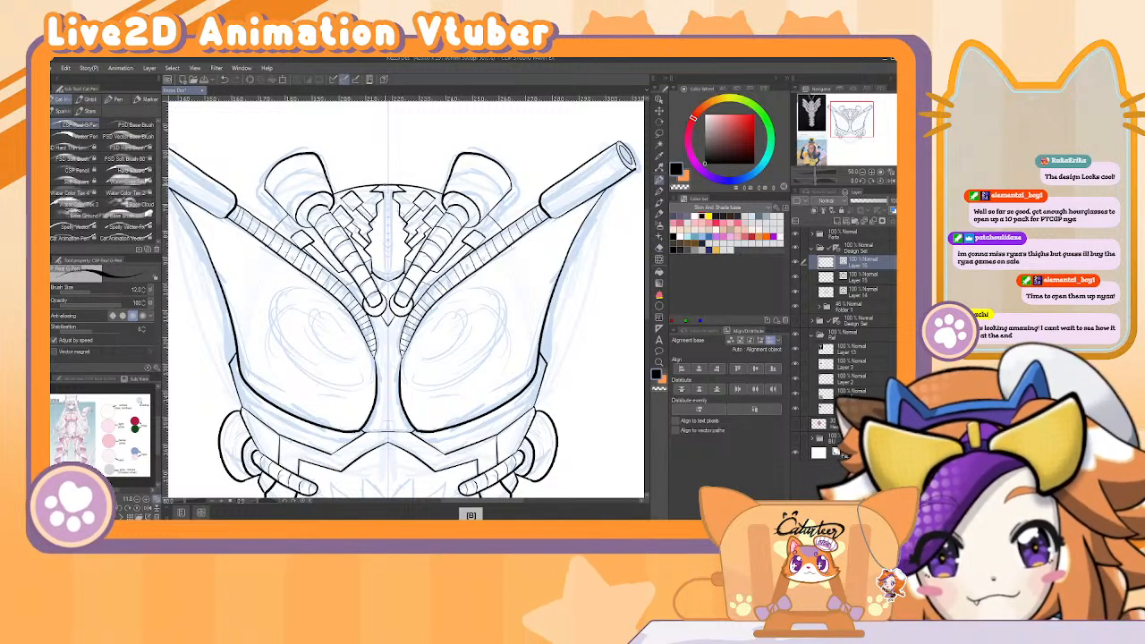
{"action": "key", "text": "bracketleft"}
{"action": "key", "text": "bracketleft"}
{"action": "key", "text": "ctrl+z"}
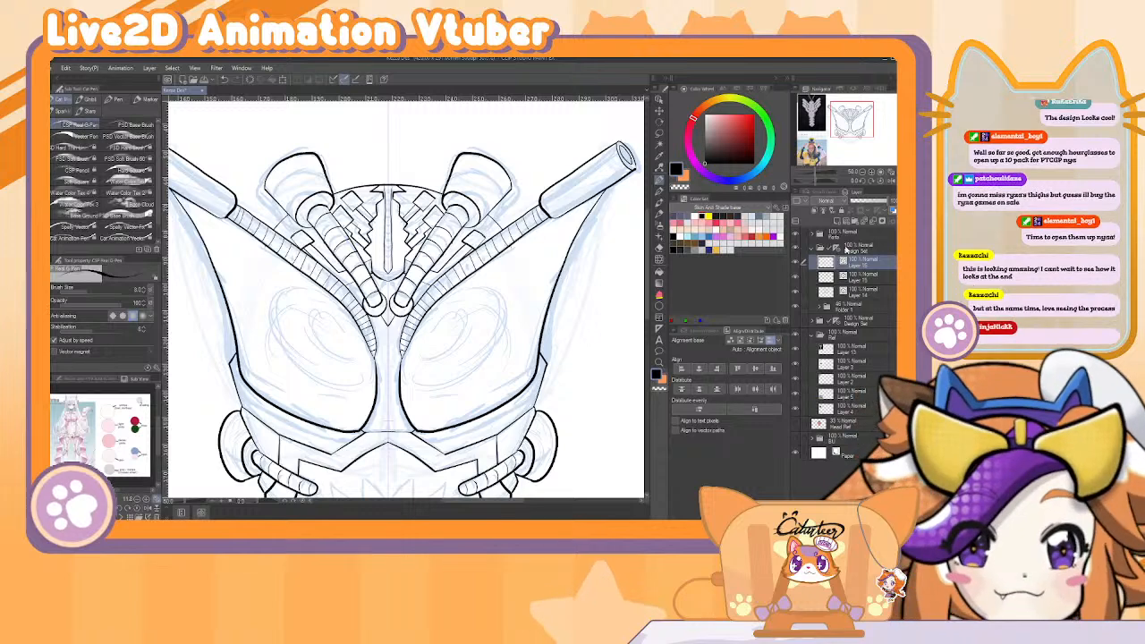
{"action": "key", "text": "e"}
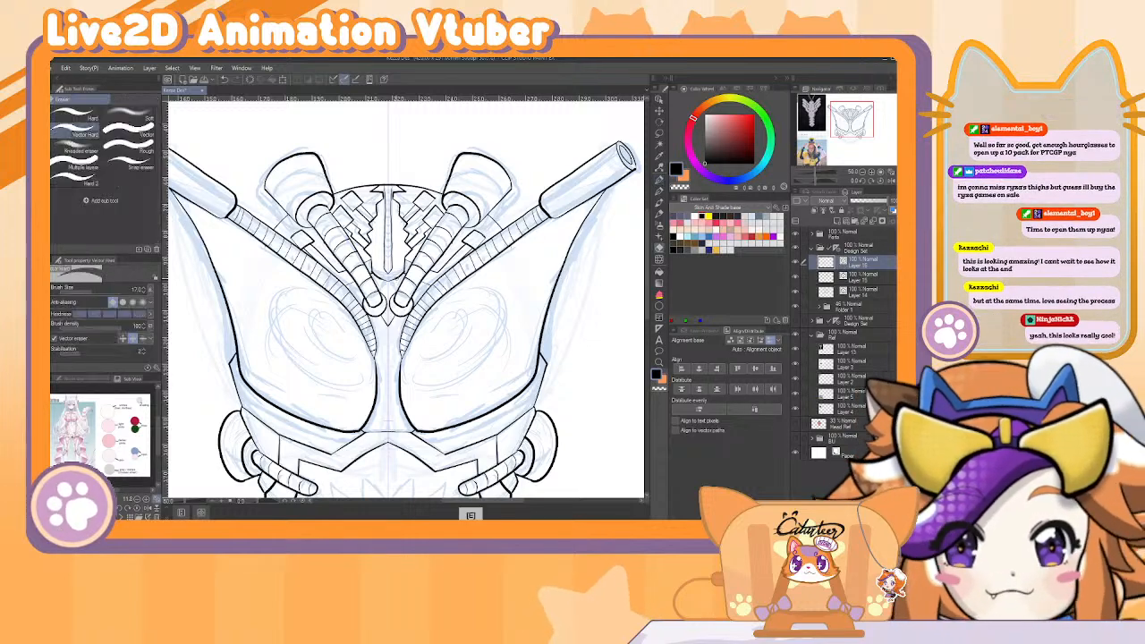
Add another layer, ink small chevron ridges down the emblem's centre strip, and reduce the eraser size to 10 for cleanup.
{"action": "left_click", "coordinate": [836, 223]}
{"action": "key", "text": "b"}
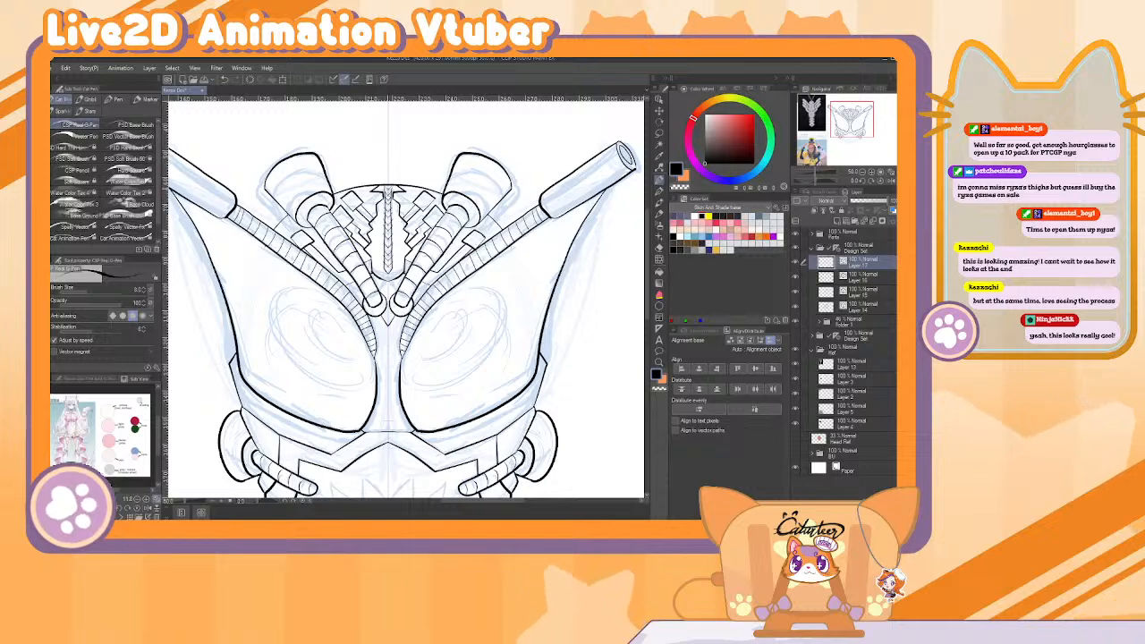
{"action": "key", "text": "e"}
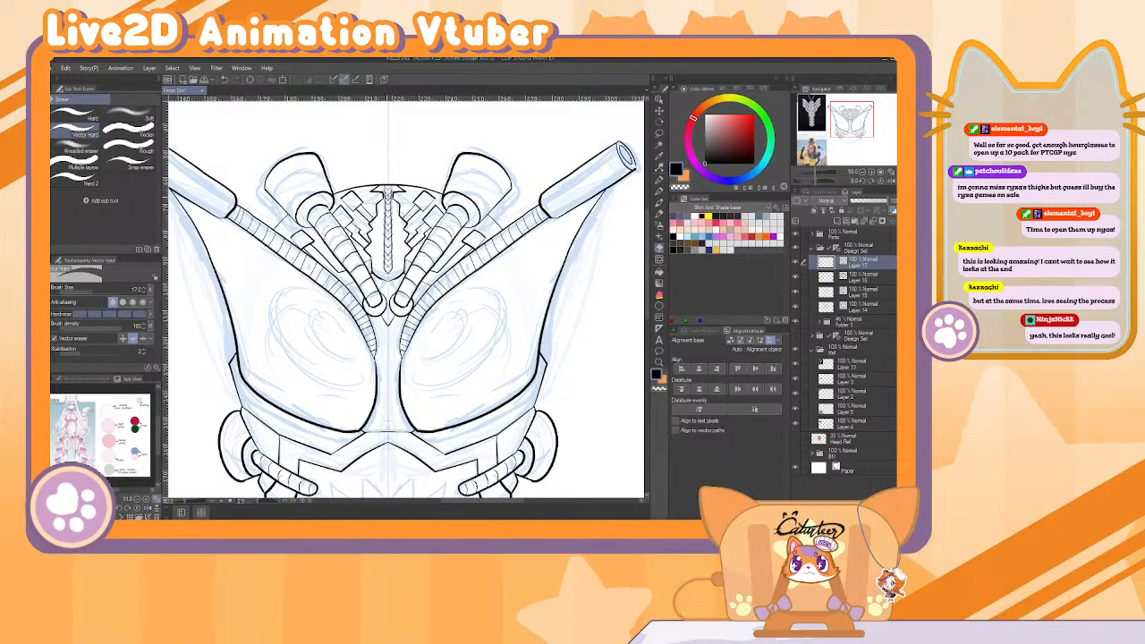
{"action": "key", "text": "bracketleft"}
{"action": "key", "text": "bracketleft"}
{"action": "key", "text": "bracketleft"}
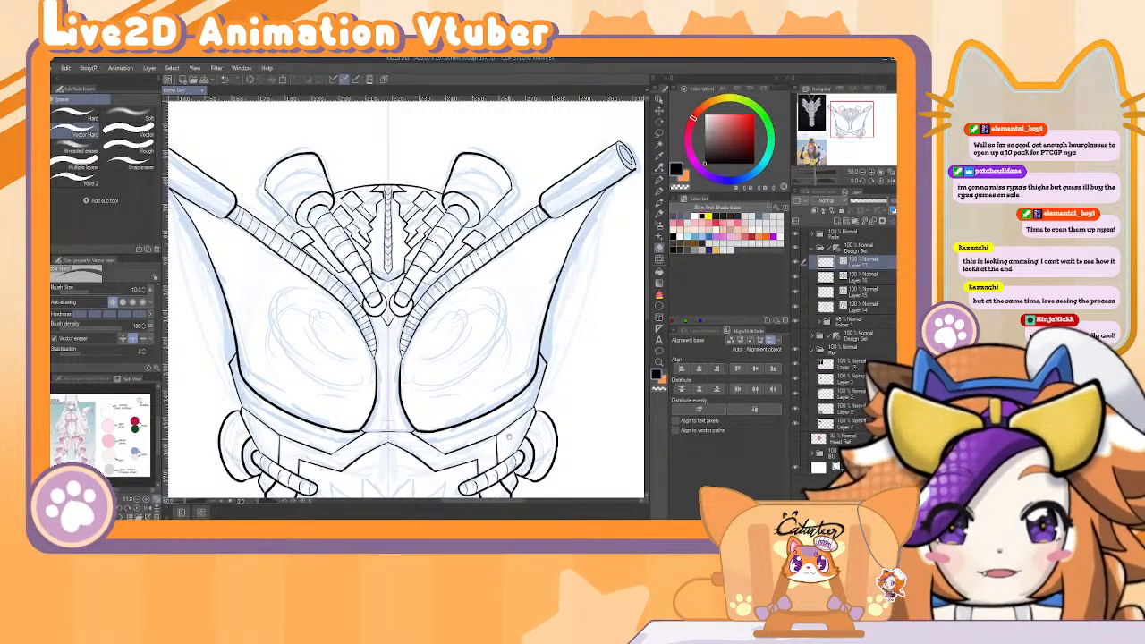
Add a new layer above the emblem's line art and try inking a curved side contour outside the eye lenses.
{"action": "left_click_drag", "start_coordinate": [521, 345], "coordinate": [543, 220]}
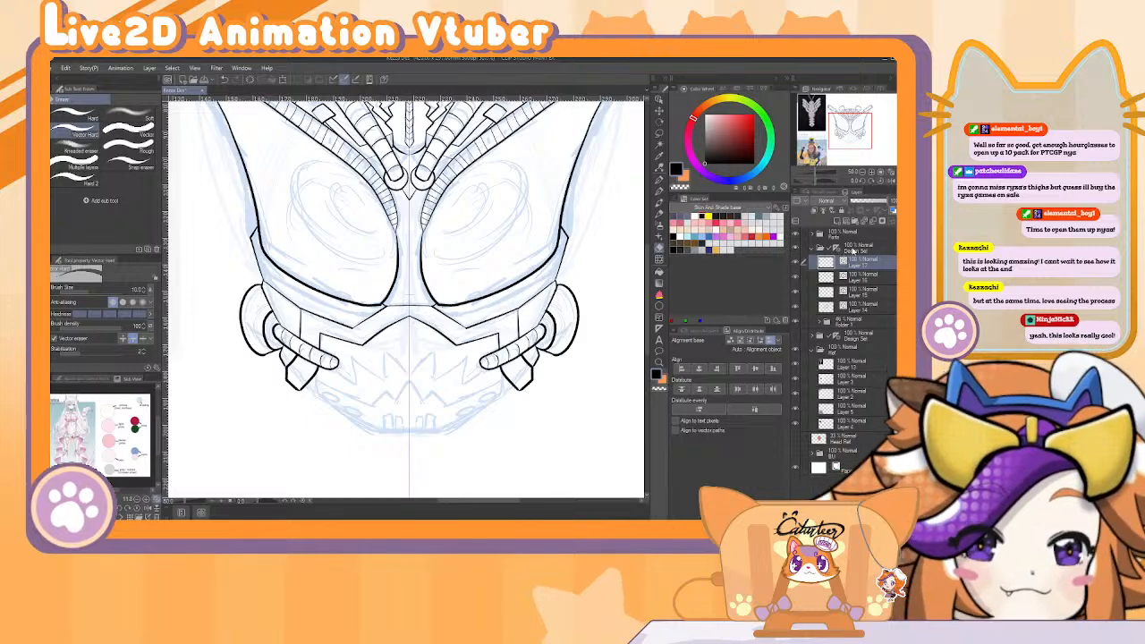
{"action": "key", "text": "p"}
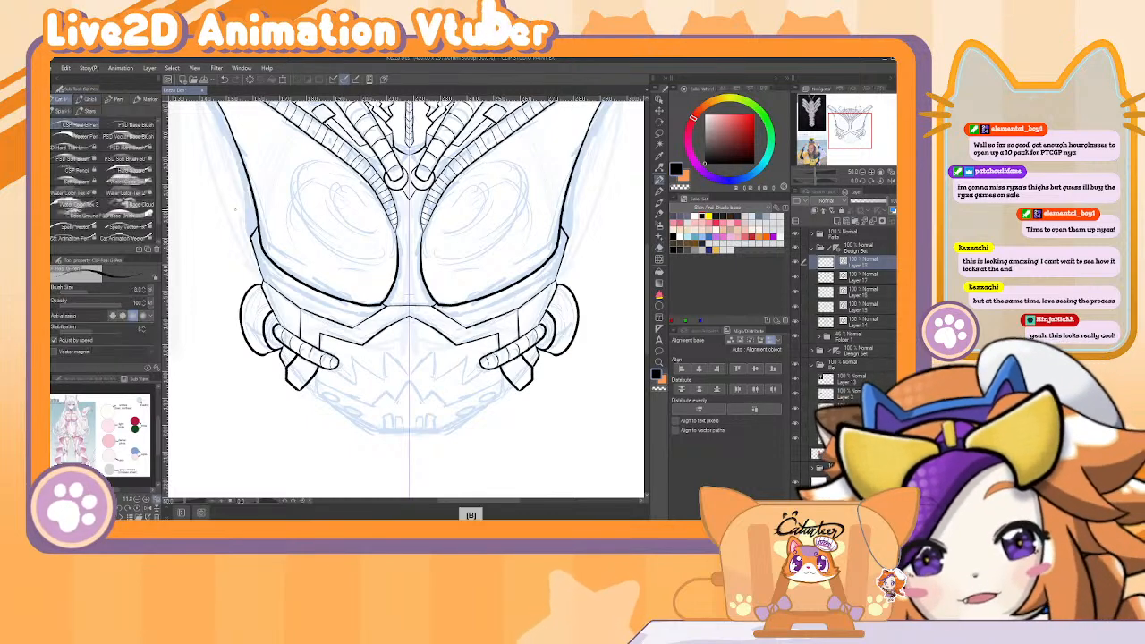
{"action": "key", "text": "ctrl+z"}
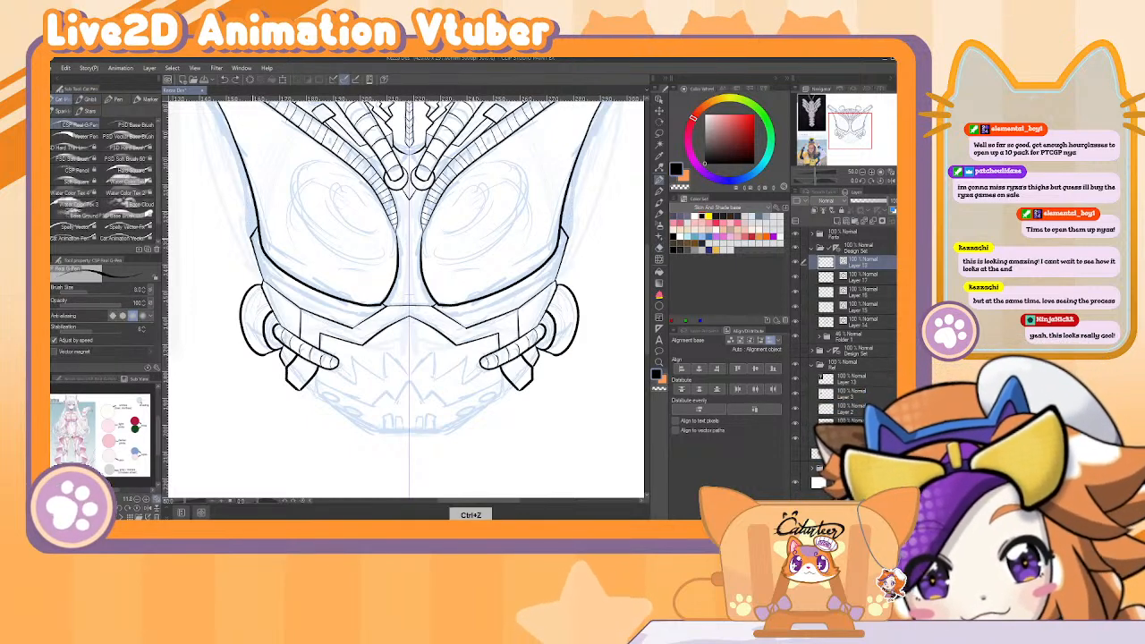
{"action": "left_click_drag", "start_coordinate": [246, 185], "coordinate": [250, 236]}
{"action": "left_click_drag", "start_coordinate": [253, 127], "coordinate": [247, 164]}
{"action": "key", "text": "e"}
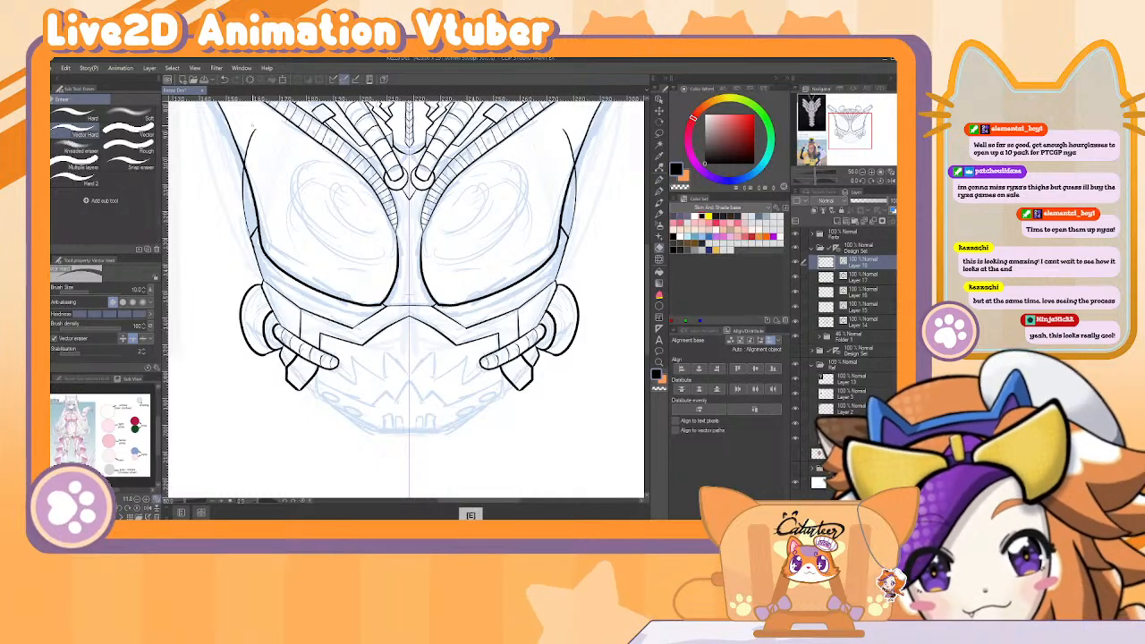
{"action": "key", "text": "ctrl+z"}
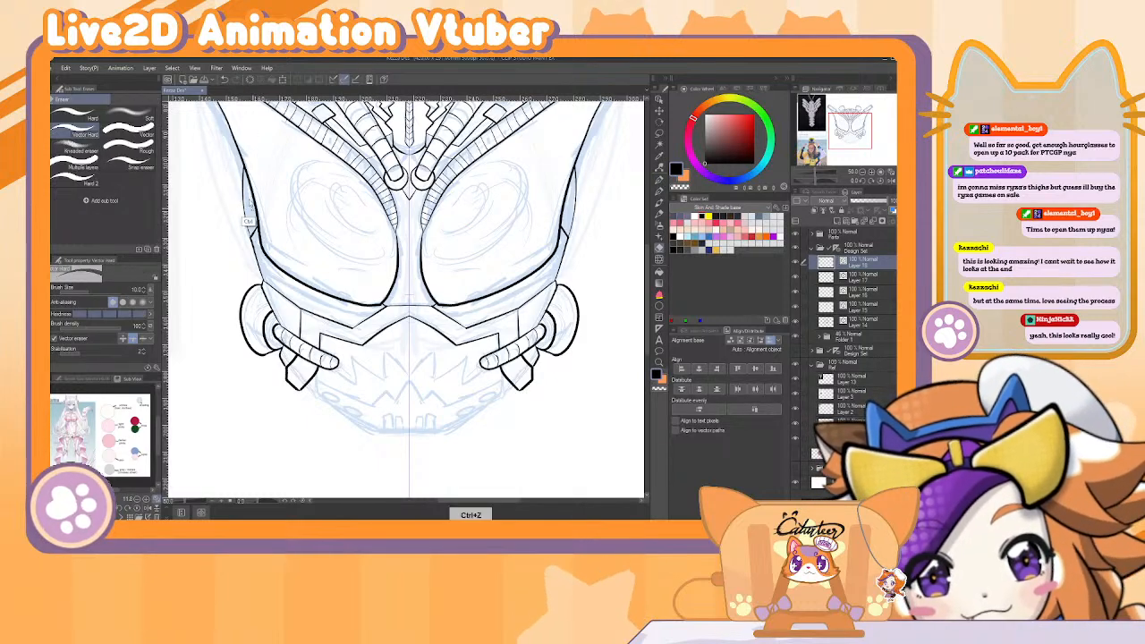
{"action": "key", "text": "ctrl+z"}
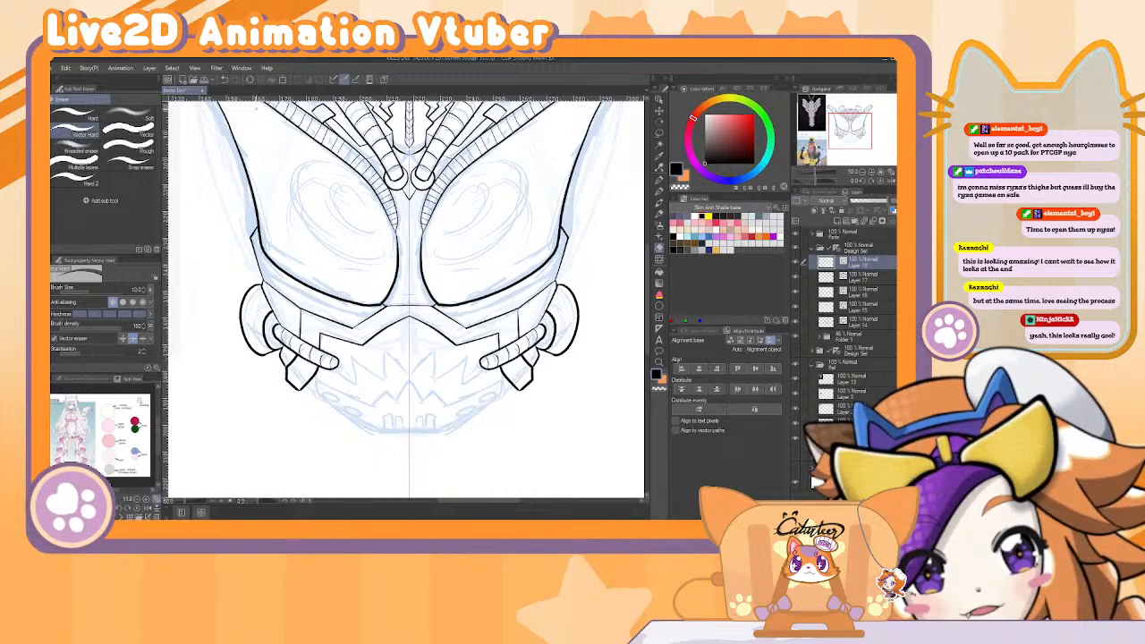
Redraw the mirrored side contours curving down outside the eye lenses until they sit cleanly.
{"action": "key", "text": "b"}
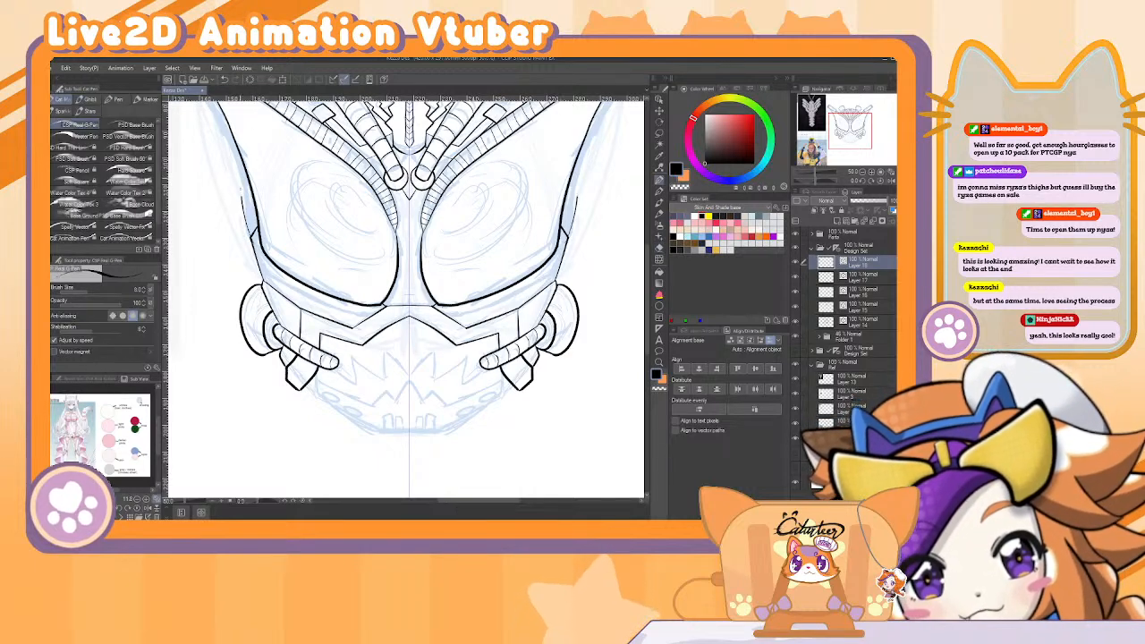
{"action": "key", "text": "ctrl+z"}
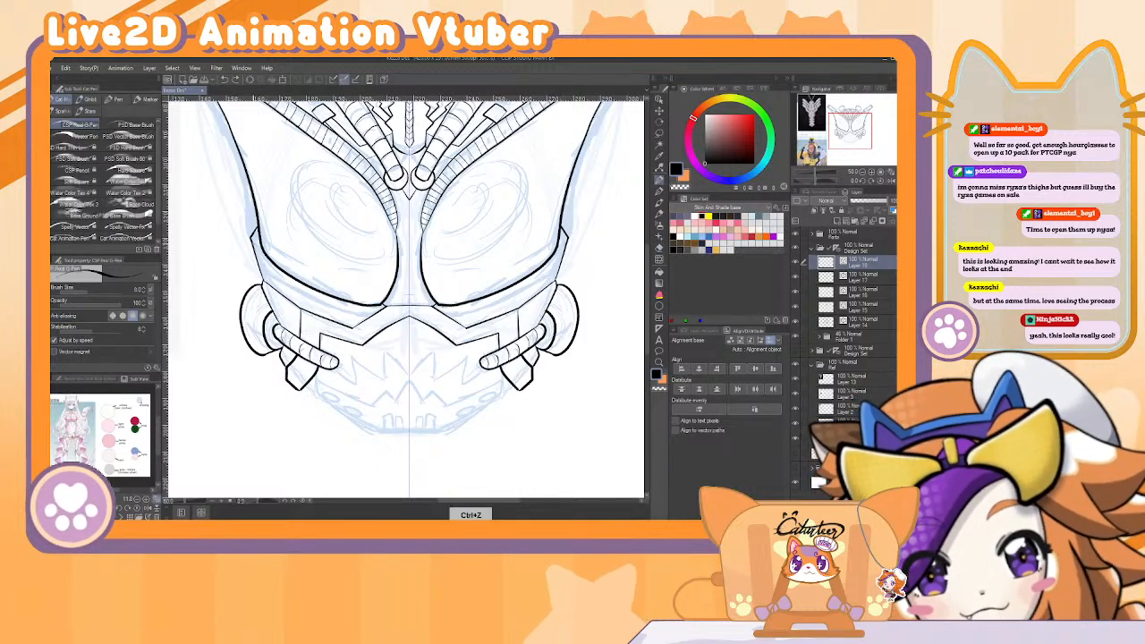
{"action": "key", "text": "ctrl+z"}
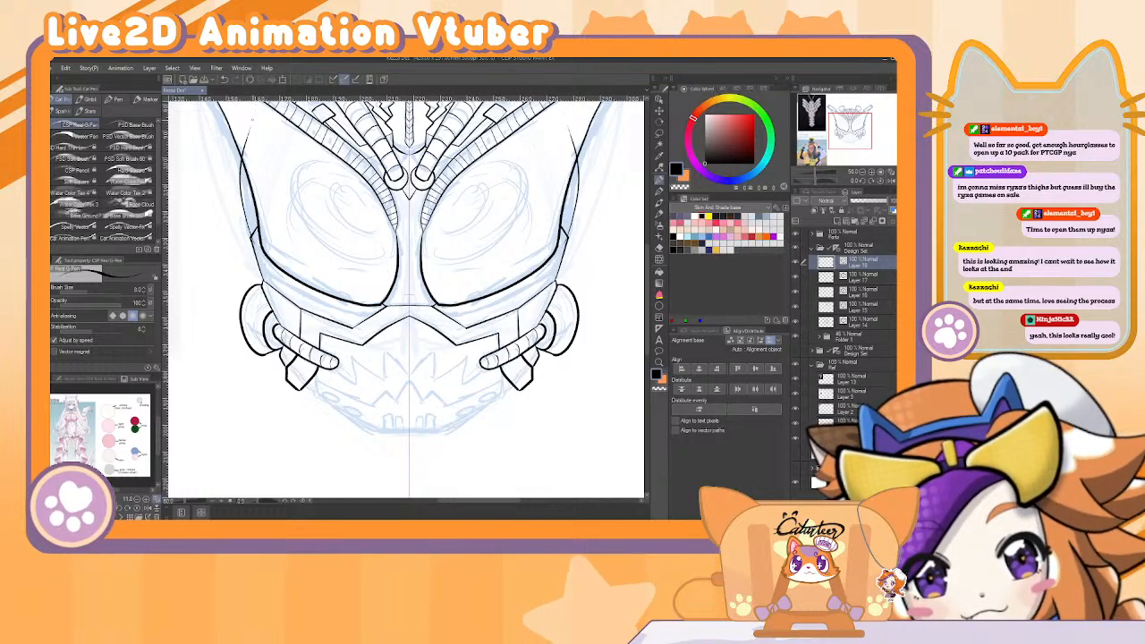
{"action": "key", "text": "ctrl+z"}
{"action": "key", "text": "ctrl+y"}
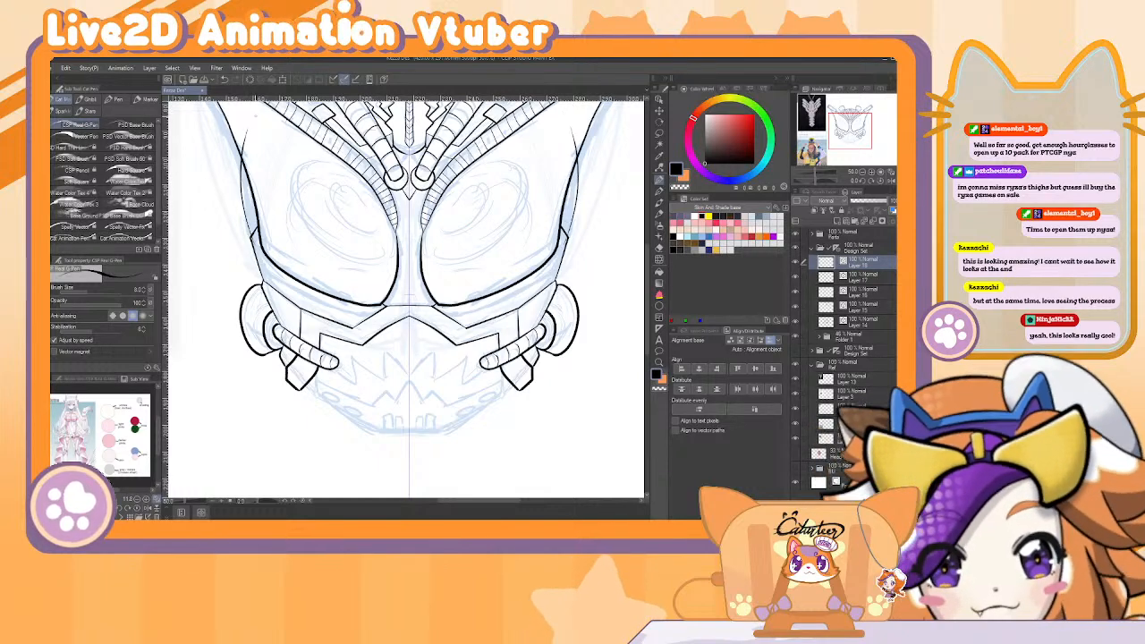
{"action": "key", "text": "e"}
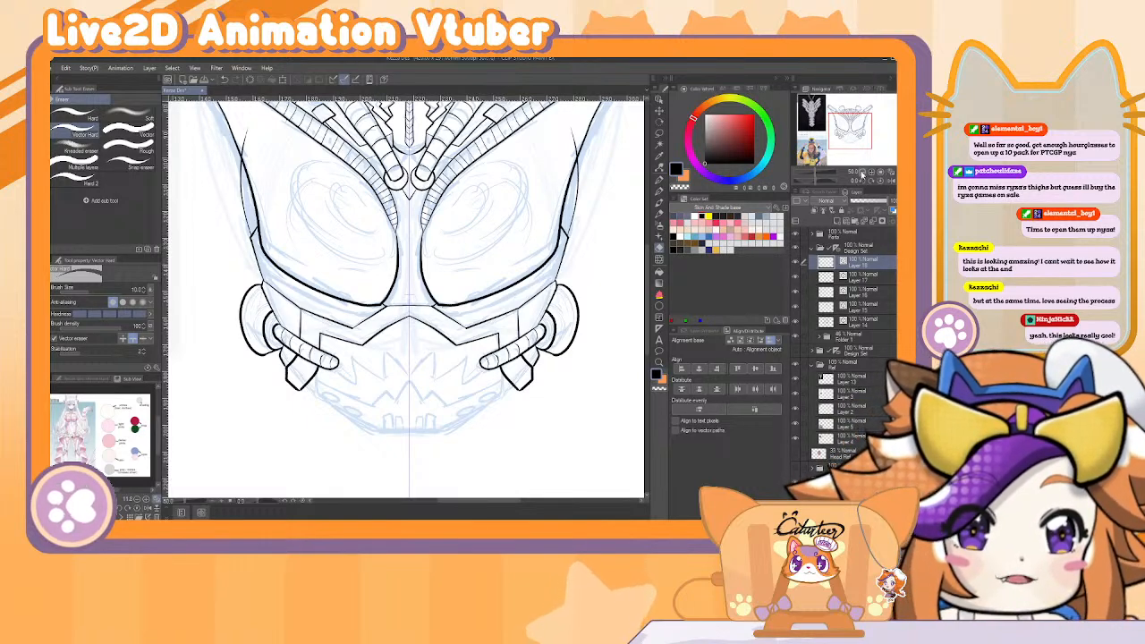
Group the inked helmet layers into a folder and name it "Top Line".
{"action": "left_click", "coordinate": [861, 175]}
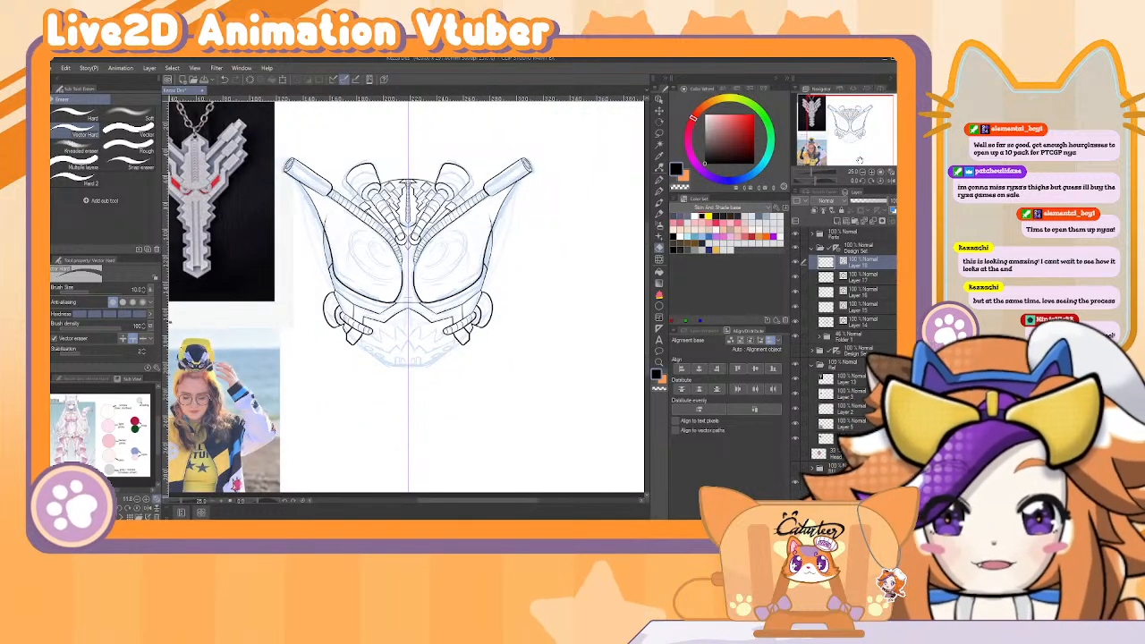
{"action": "left_click", "coordinate": [873, 320], "text": "shift"}
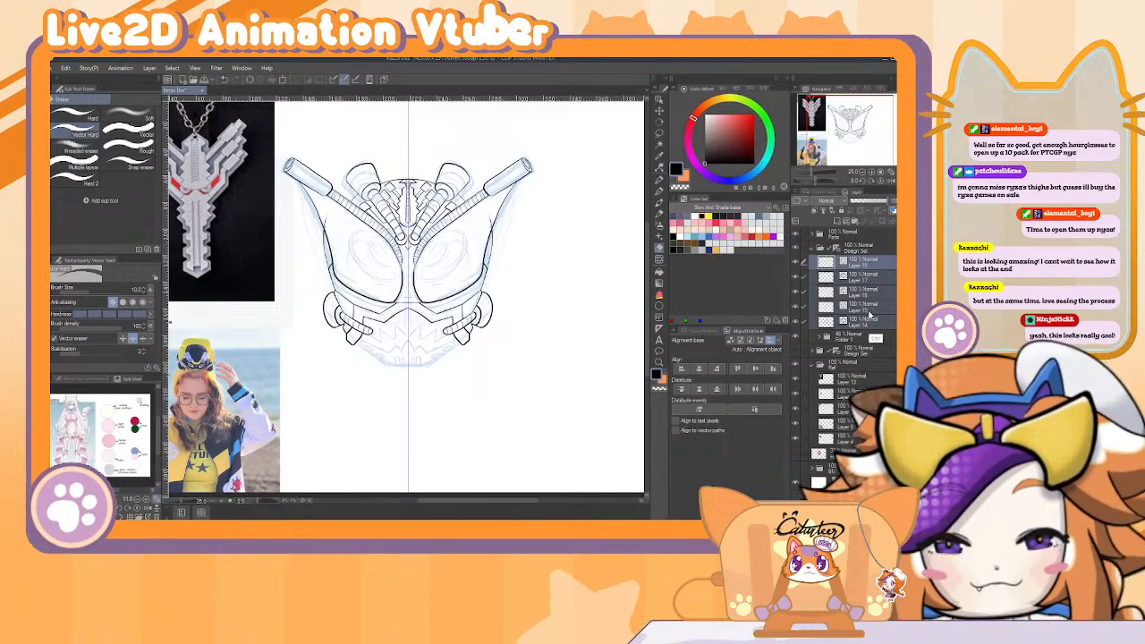
{"action": "key", "text": "ctrl+g"}
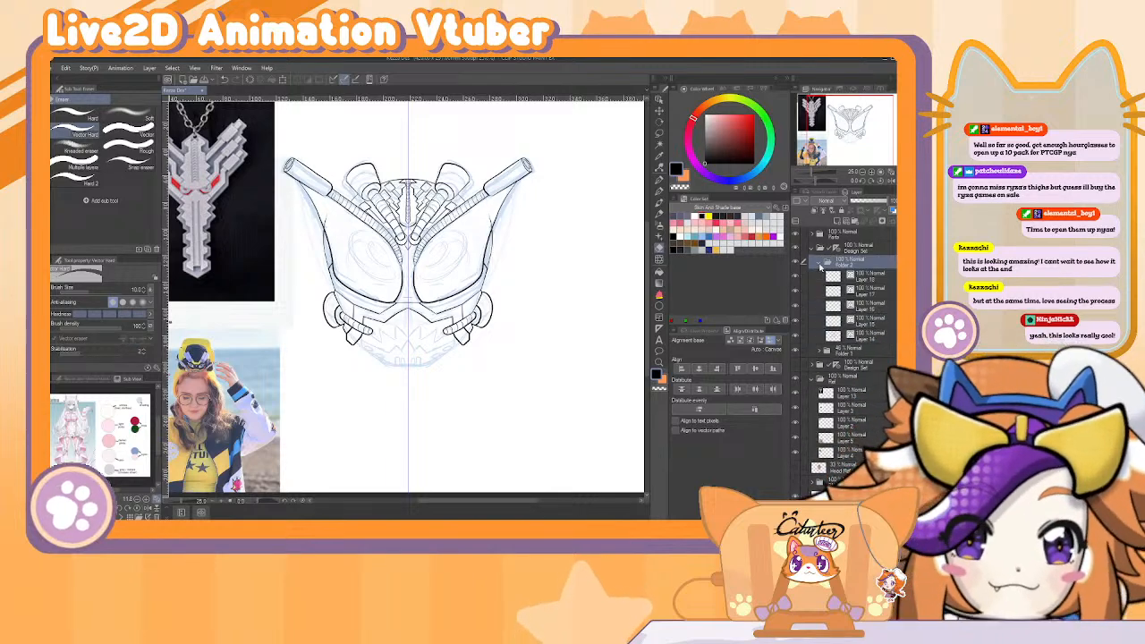
{"action": "left_click", "coordinate": [821, 263]}
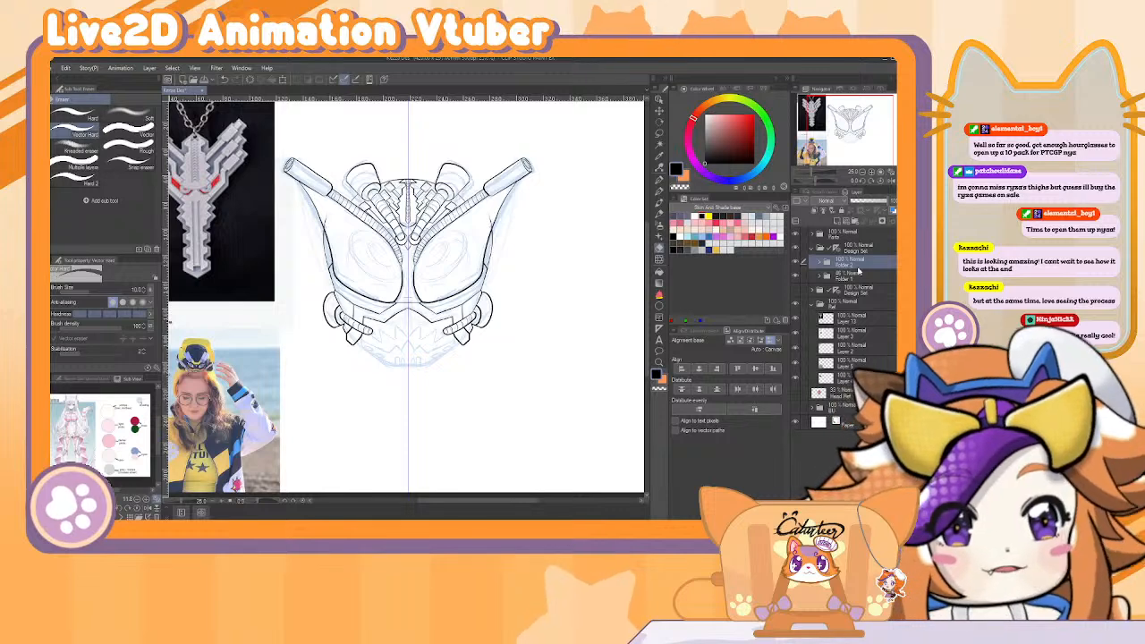
{"action": "double_click", "coordinate": [854, 261]}
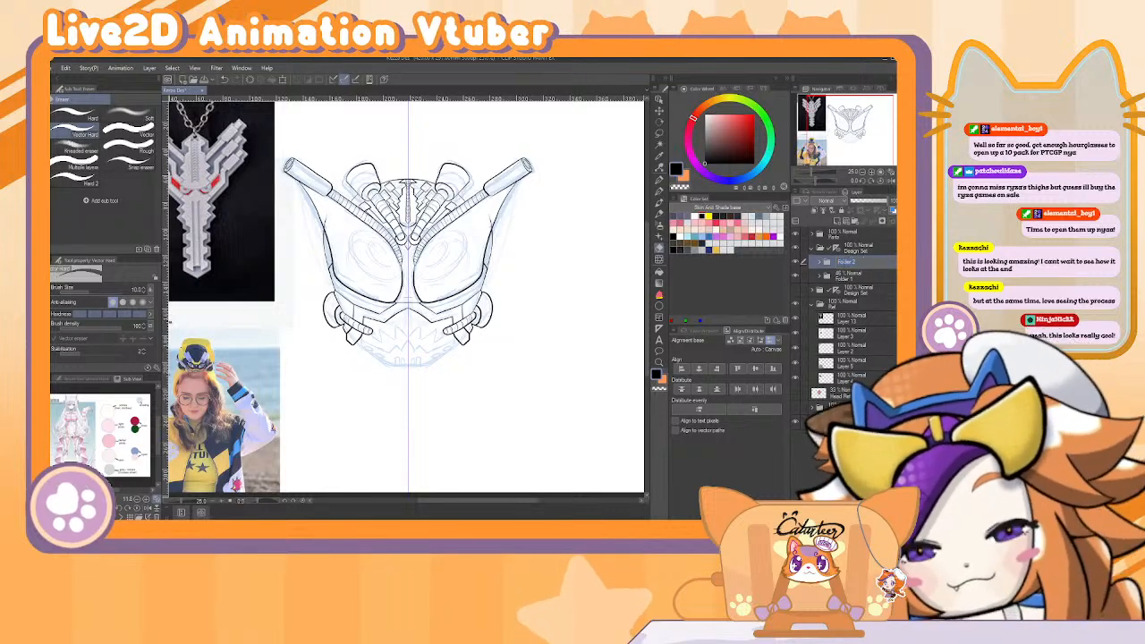
{"action": "type", "text": "Top Line"}
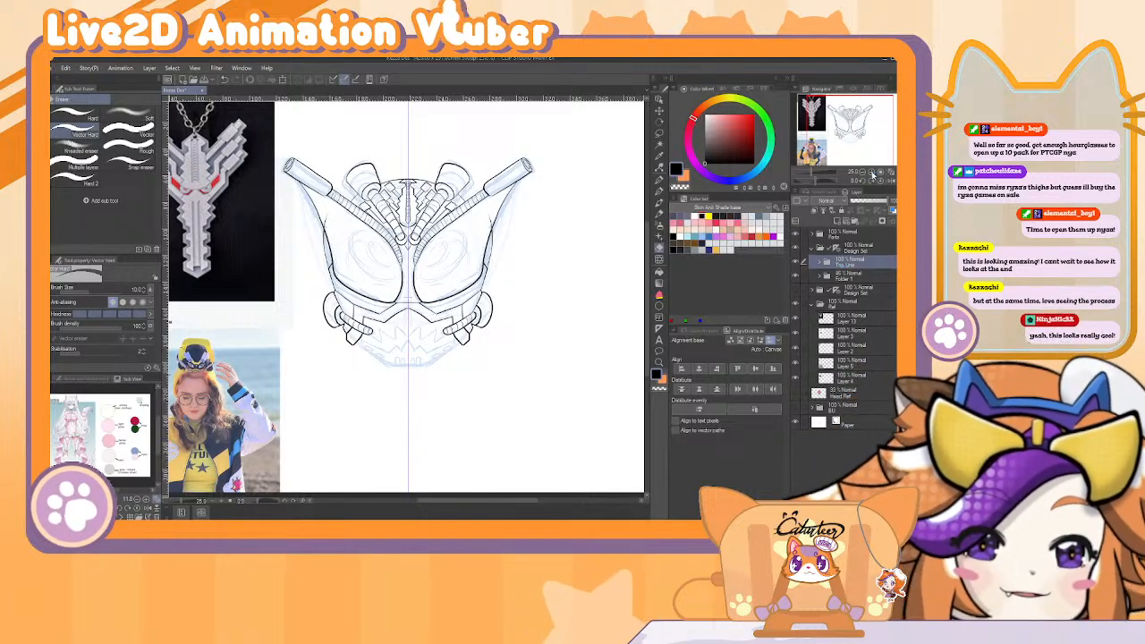
Show the lower Design Set folder with the base face under the helmet's mouth area.
{"action": "left_click", "coordinate": [872, 172]}
{"action": "left_click", "coordinate": [872, 172]}
{"action": "left_click", "coordinate": [871, 173]}
{"action": "scroll", "coordinate": [406, 295], "scroll_direction": "down", "scroll_amount": 5}
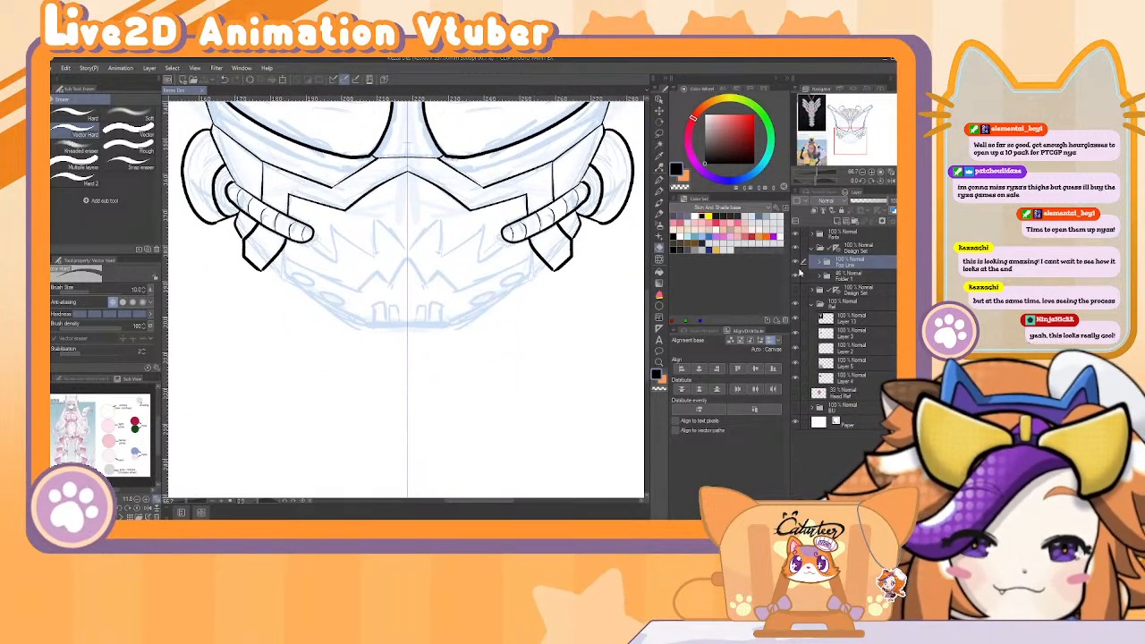
{"action": "left_click", "coordinate": [796, 292]}
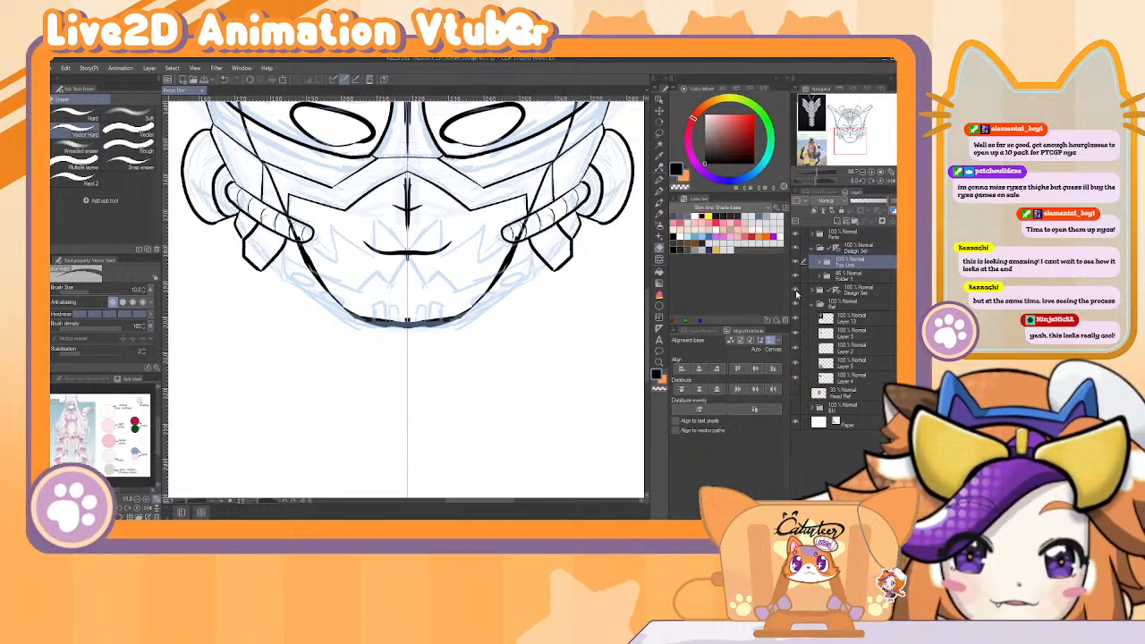
{"action": "left_click", "coordinate": [796, 293]}
{"action": "left_click", "coordinate": [796, 294]}
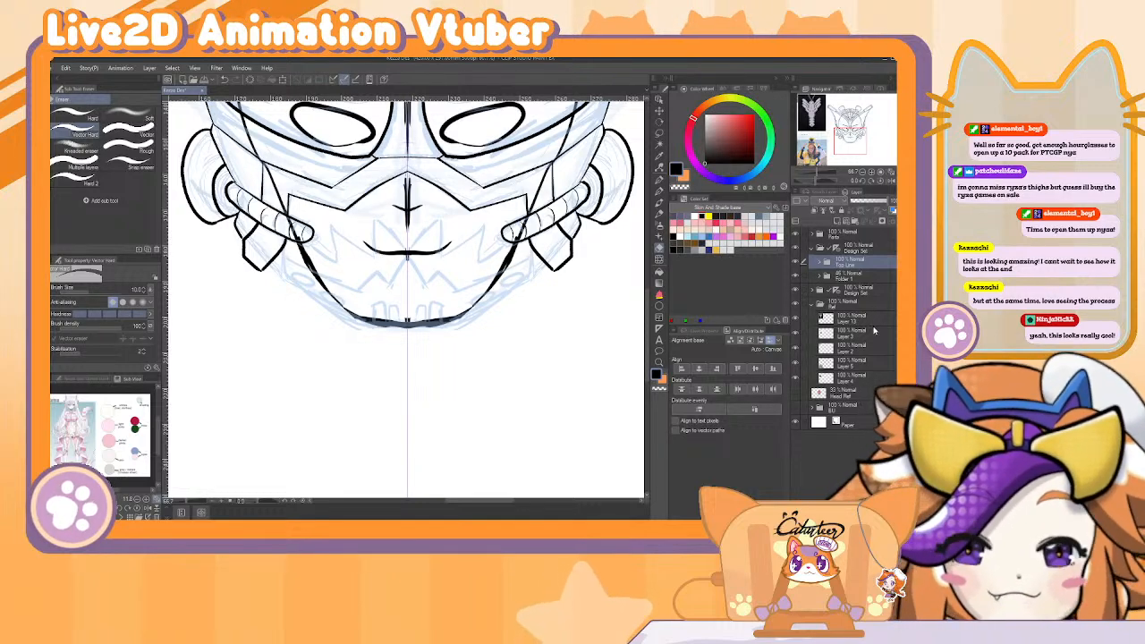
Set the blue sketch folder's opacity to 0% and fade the base face's Design Set folder to 22%.
{"action": "left_click", "coordinate": [858, 274]}
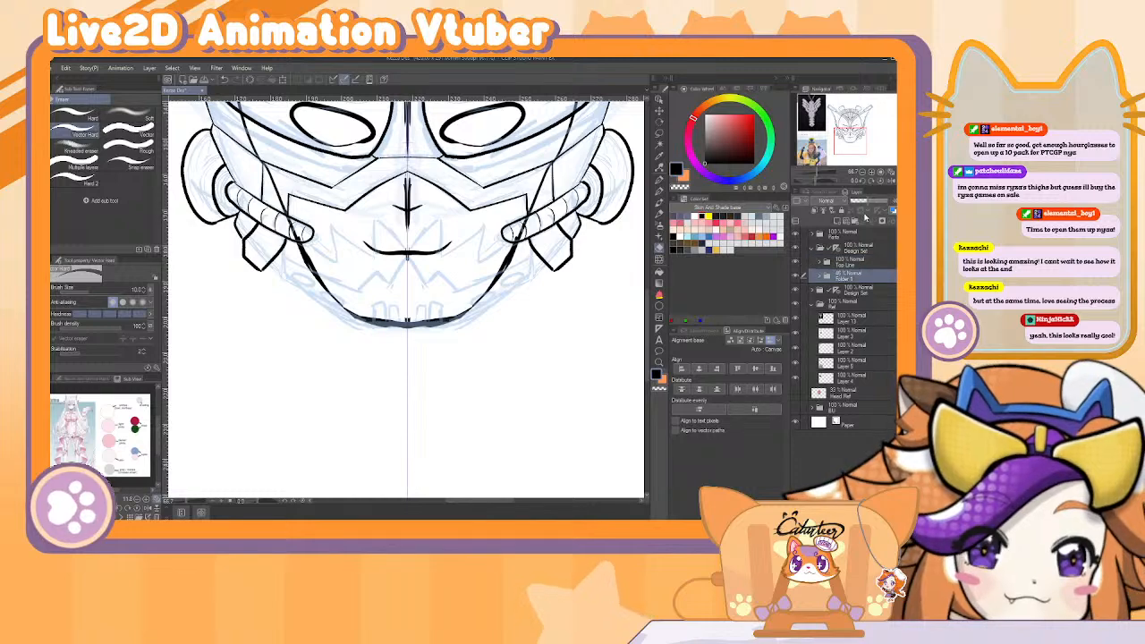
{"action": "left_click", "coordinate": [859, 205]}
{"action": "left_click", "coordinate": [886, 205]}
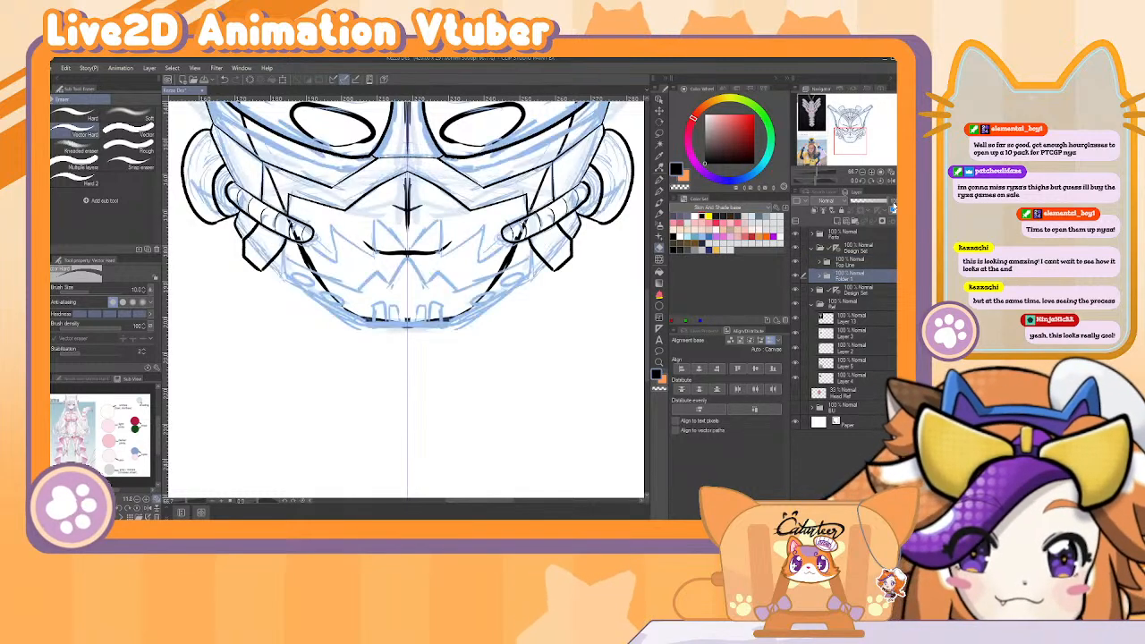
{"action": "left_click", "coordinate": [854, 206]}
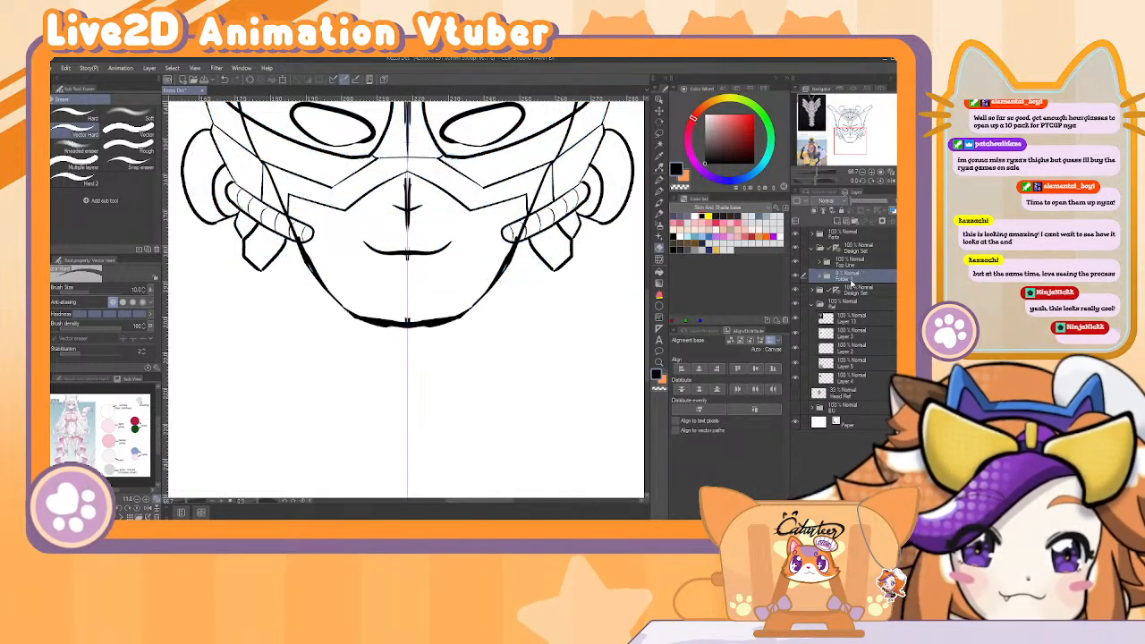
{"action": "left_click", "coordinate": [796, 262]}
{"action": "left_click", "coordinate": [796, 265]}
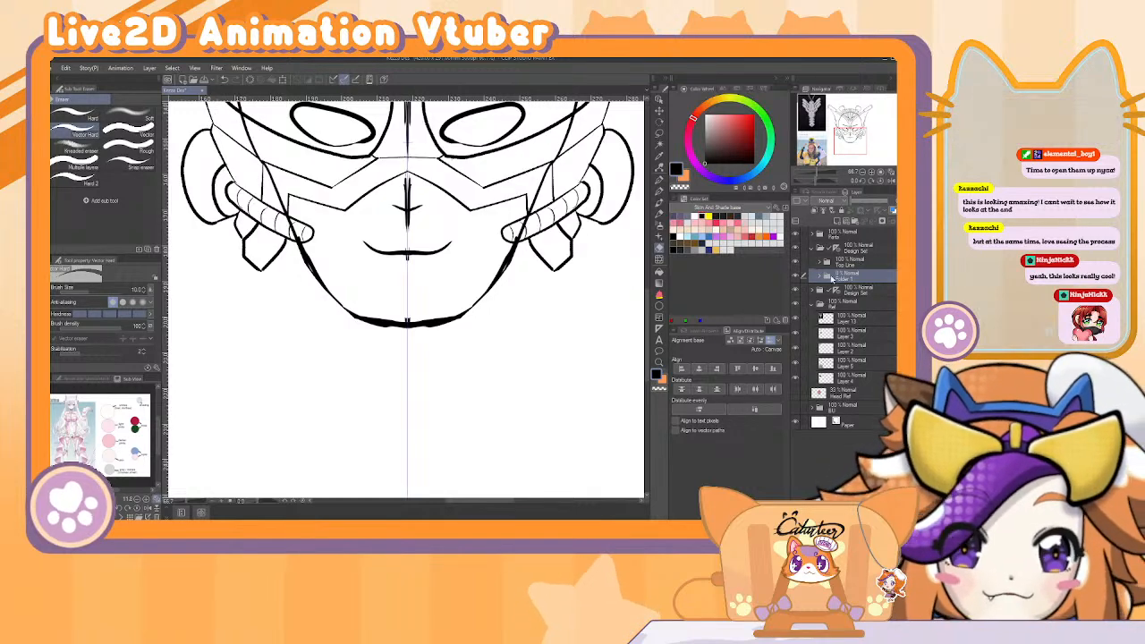
{"action": "left_click", "coordinate": [794, 291]}
{"action": "left_click", "coordinate": [794, 291]}
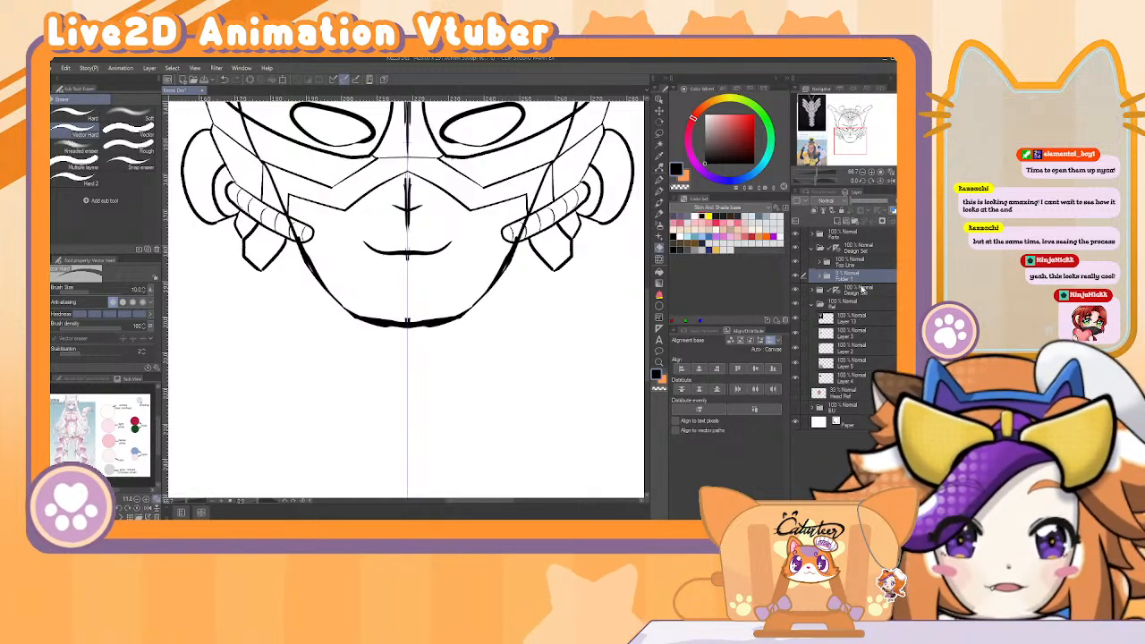
{"action": "left_click", "coordinate": [868, 291]}
{"action": "left_click", "coordinate": [869, 204]}
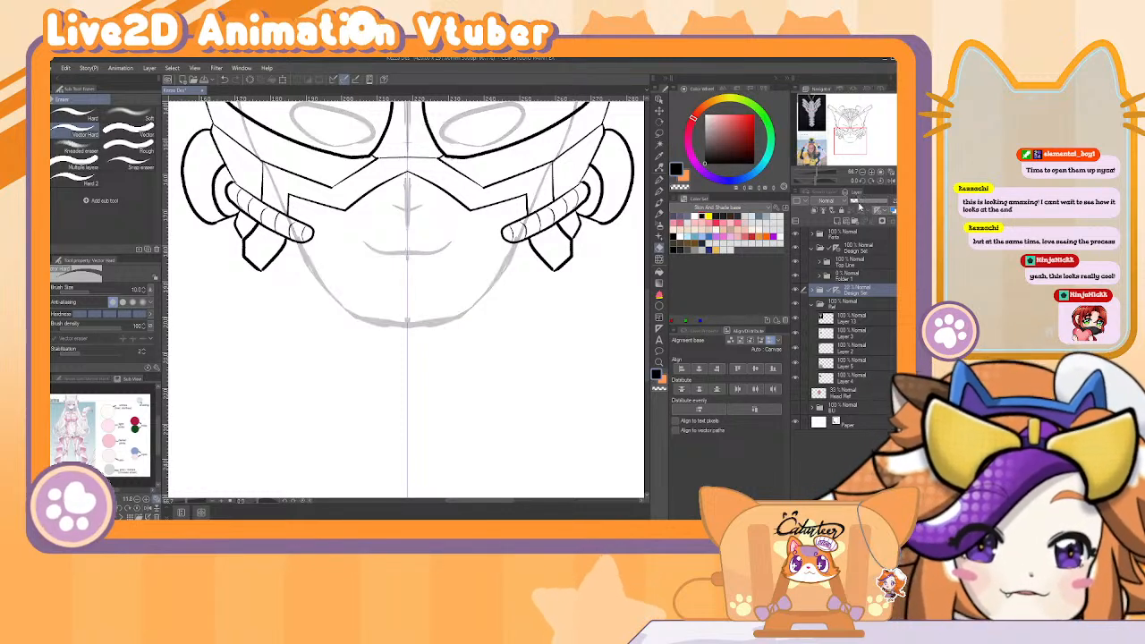
Add a new layer above the sketch folder and trace the face's jawline, mouth and nose with a size 15 pen.
{"action": "left_click", "coordinate": [866, 279]}
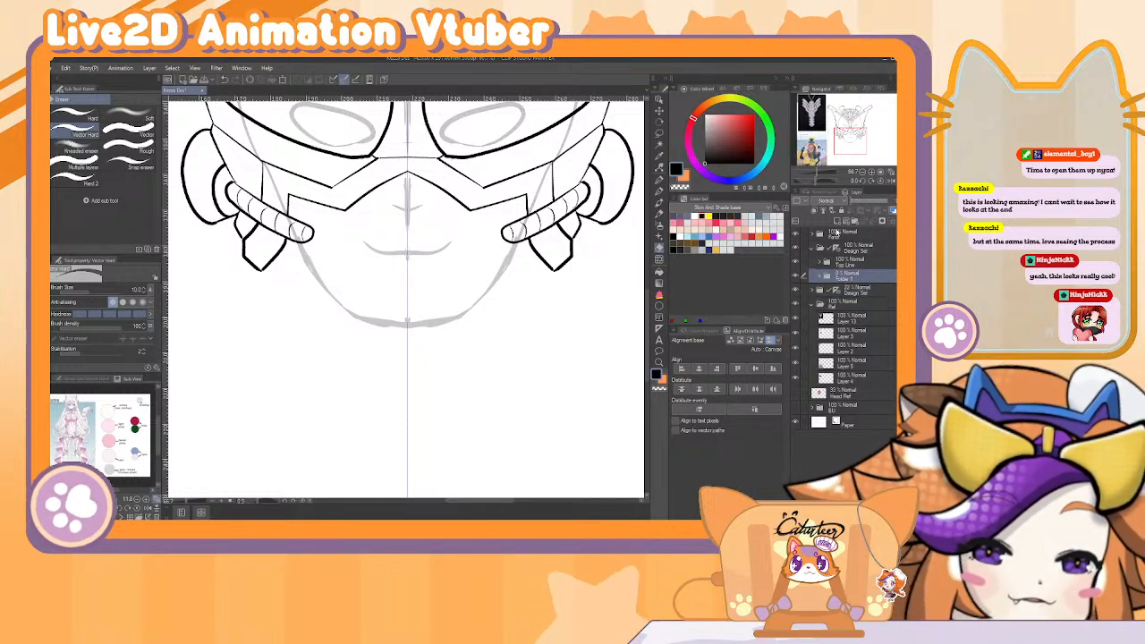
{"action": "left_click", "coordinate": [837, 221]}
{"action": "key", "text": "b"}
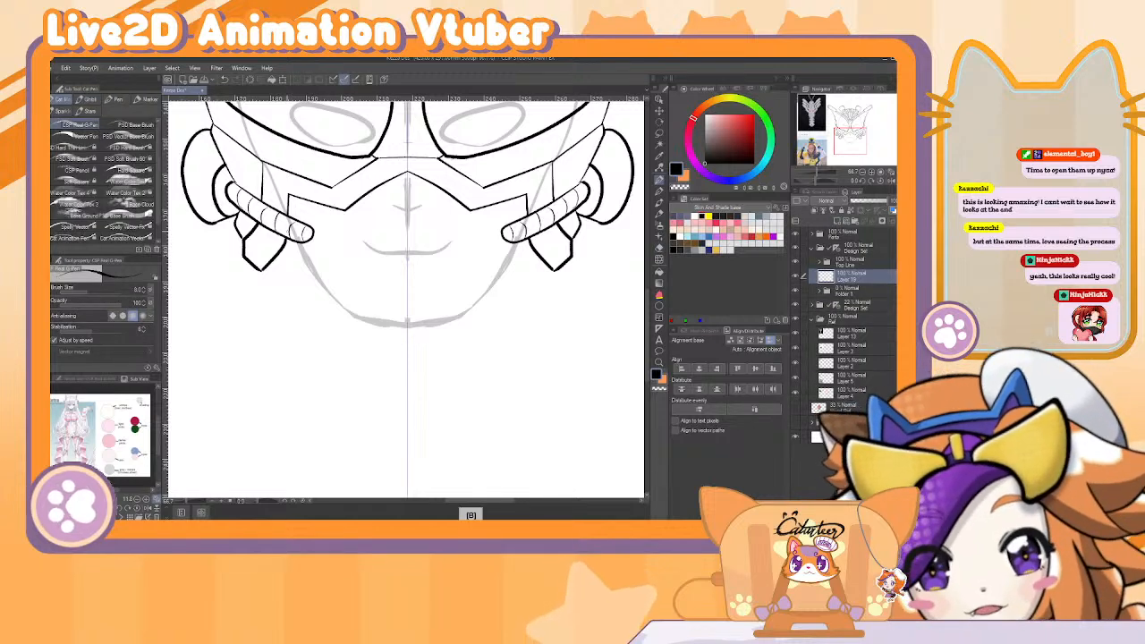
{"action": "key", "text": "ctrl+z"}
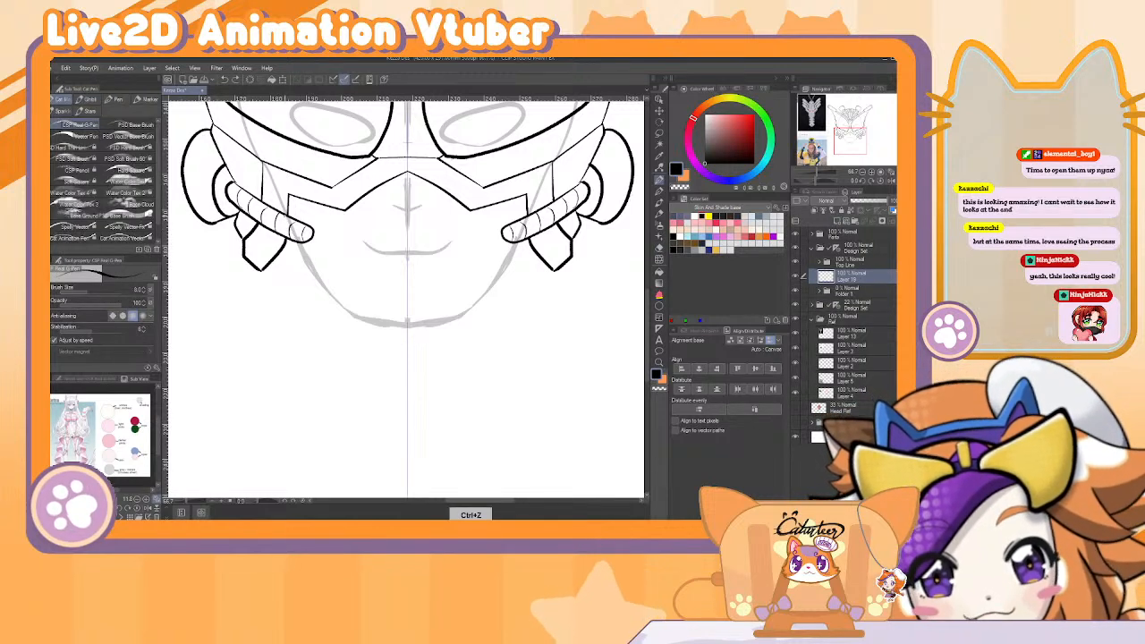
{"action": "key", "text": "bracketright"}
{"action": "key", "text": "bracketright"}
{"action": "key", "text": "bracketright"}
{"action": "mouse_move", "coordinate": [299, 245]}
{"action": "left_mouse_down"}
{"action": "mouse_move", "coordinate": [348, 311]}
{"action": "mouse_move", "coordinate": [400, 325]}
{"action": "left_mouse_up"}
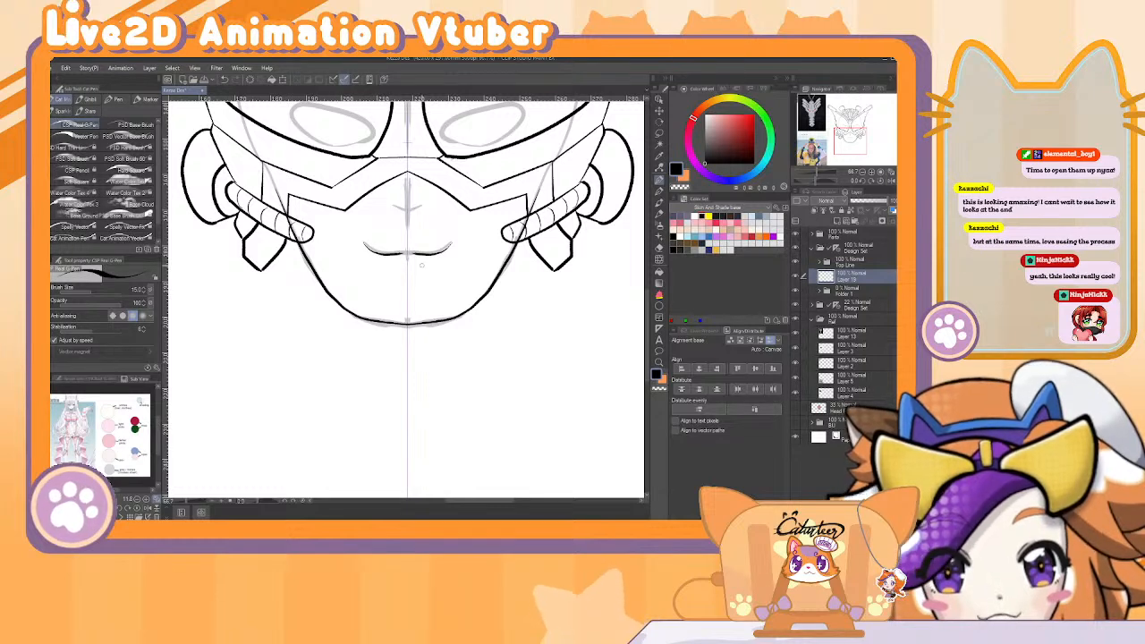
{"action": "left_click_drag", "start_coordinate": [392, 208], "coordinate": [403, 209]}
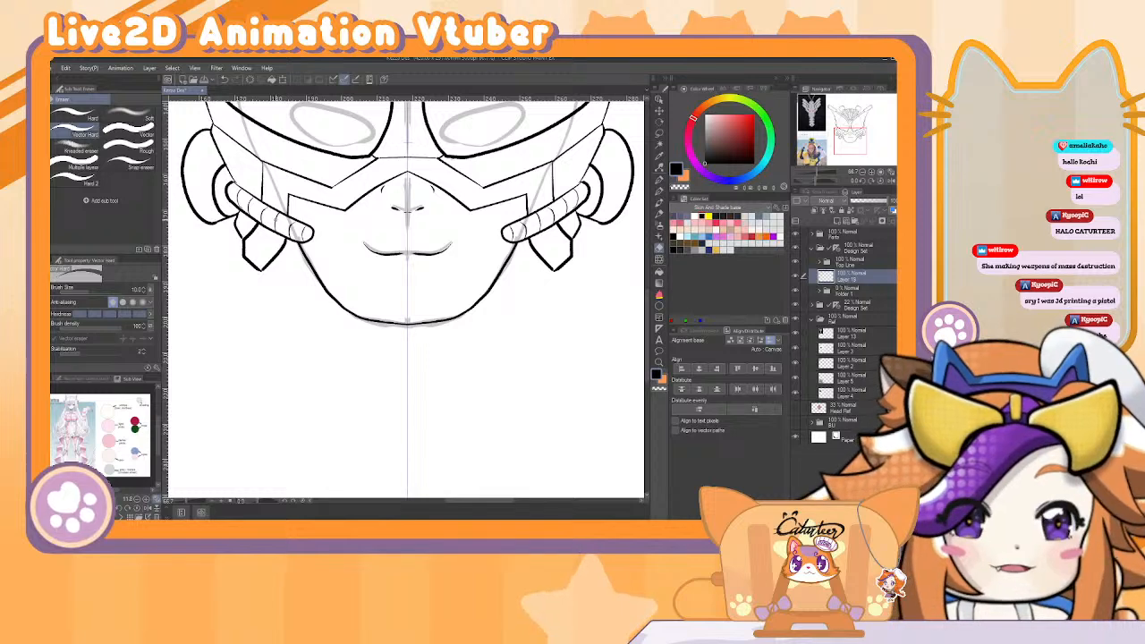
Hide the faded base face folder and review the whole helmet with the newly inked lower face.
{"action": "left_click_drag", "start_coordinate": [582, 297], "coordinate": [538, 404]}
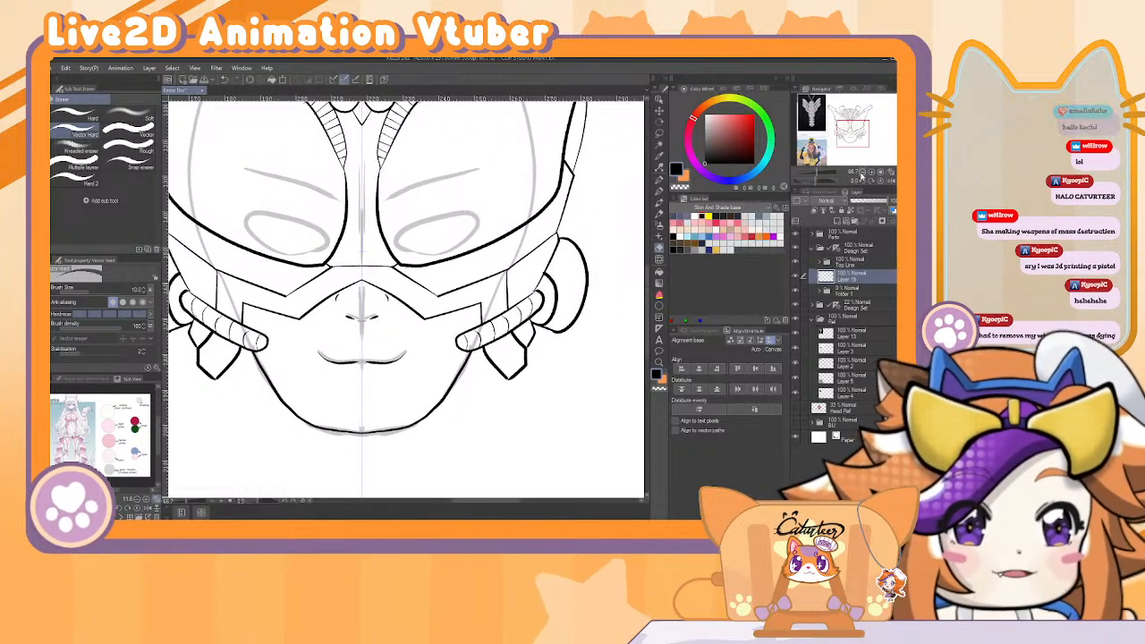
{"action": "key", "text": "ctrl+minus"}
{"action": "key", "text": "ctrl+minus"}
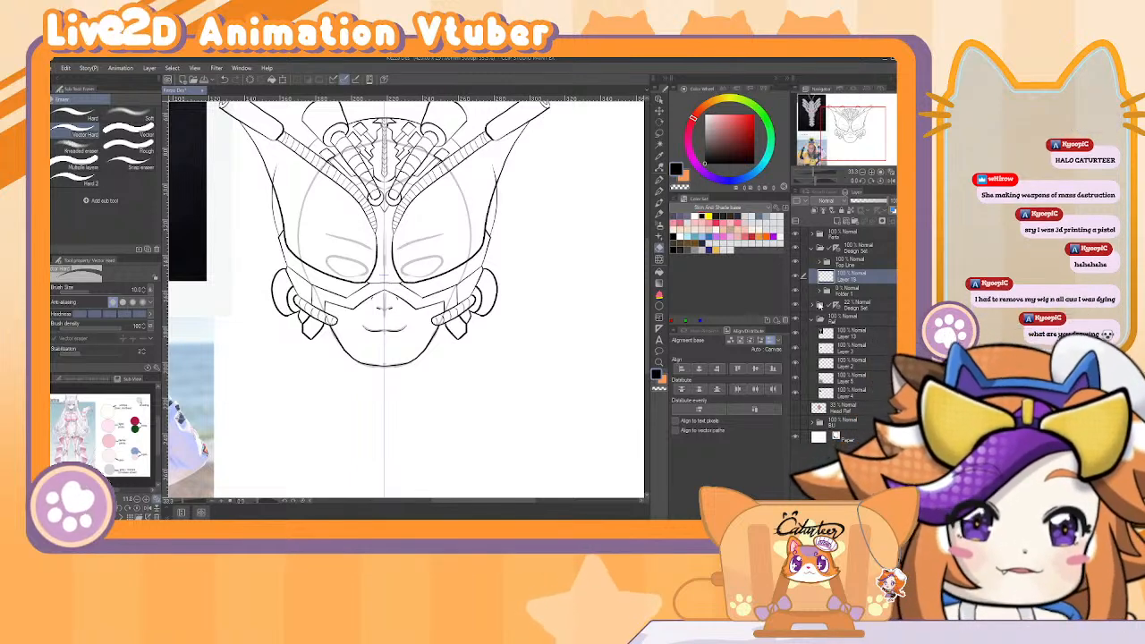
{"action": "left_click", "coordinate": [795, 308]}
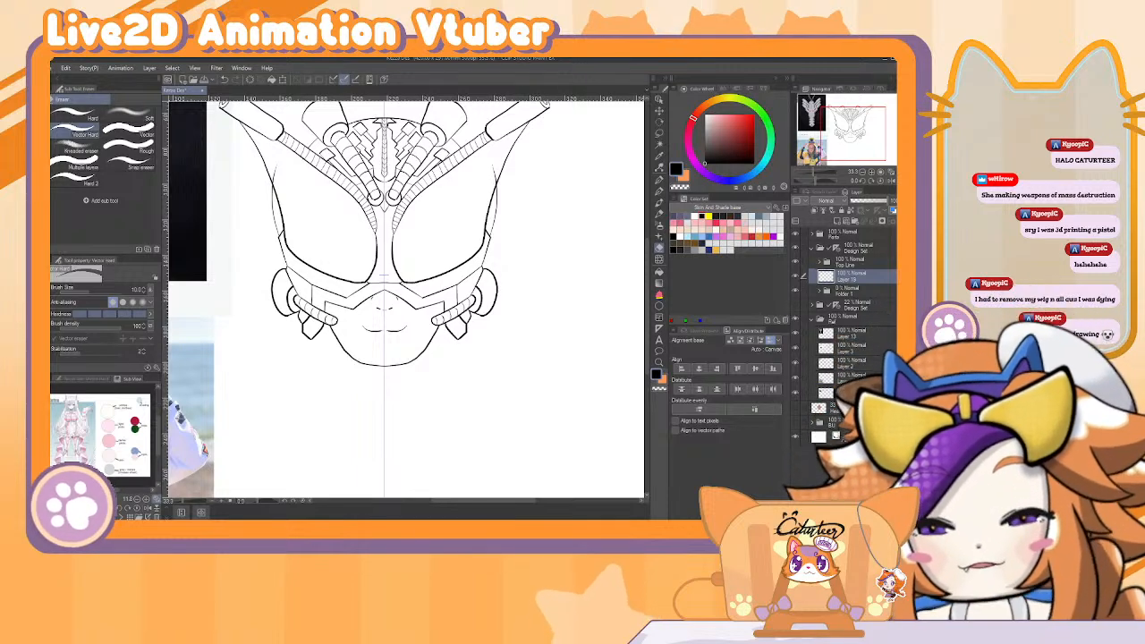
Switch to the browser, show the community helmet competition post on X, and return to the helmet drawing.
{"action": "key", "text": "alt+Tab"}
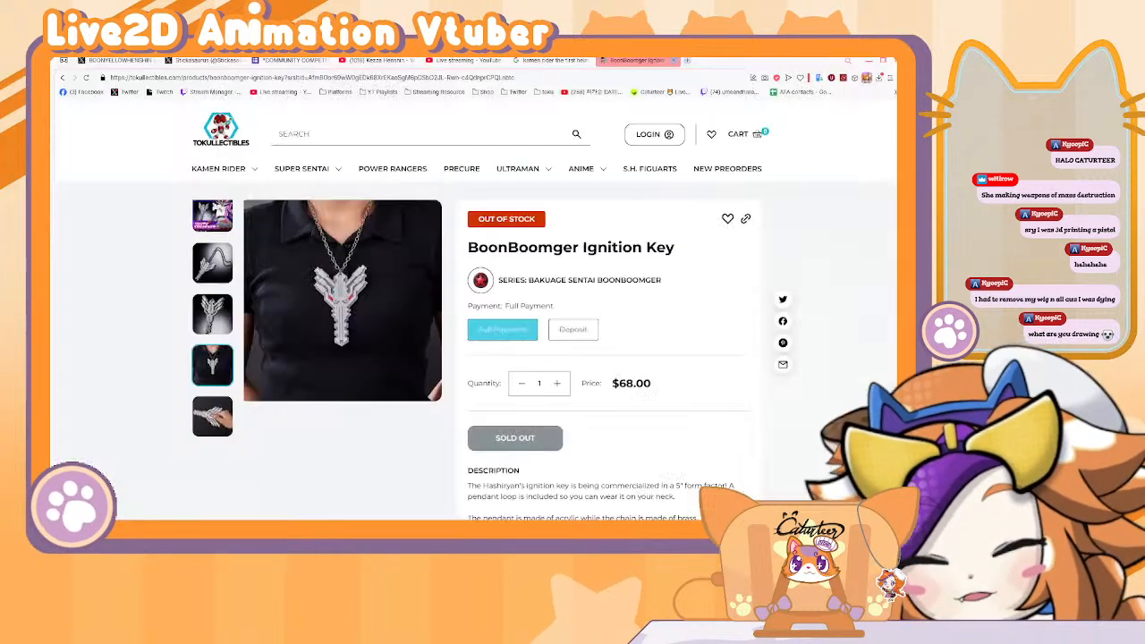
{"action": "left_click", "coordinate": [123, 61]}
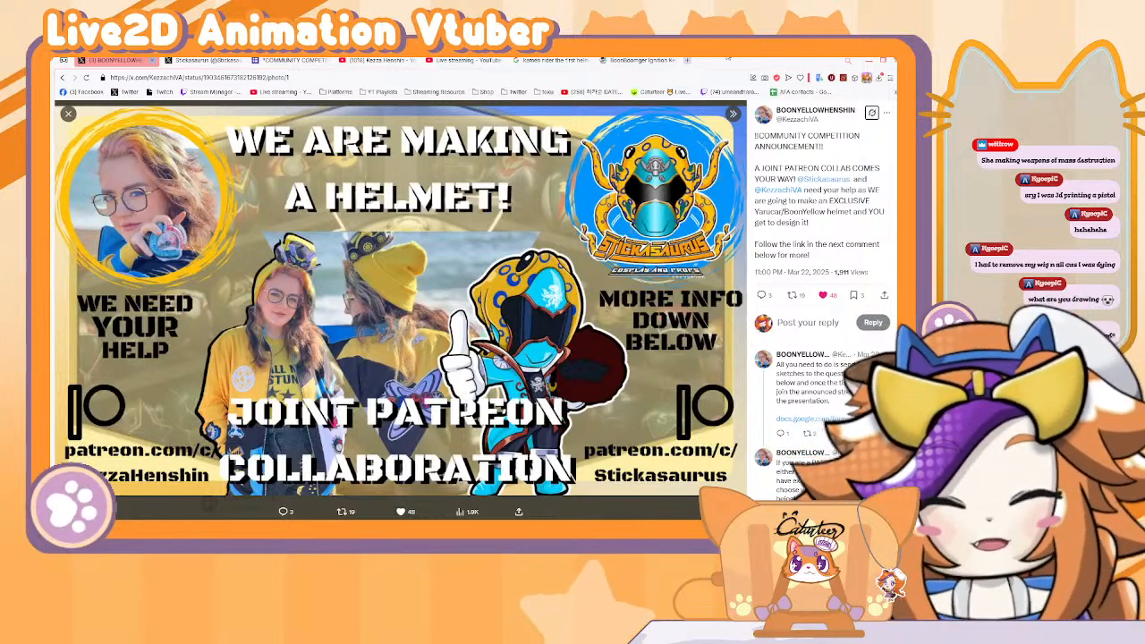
{"action": "key", "text": "alt+Tab"}
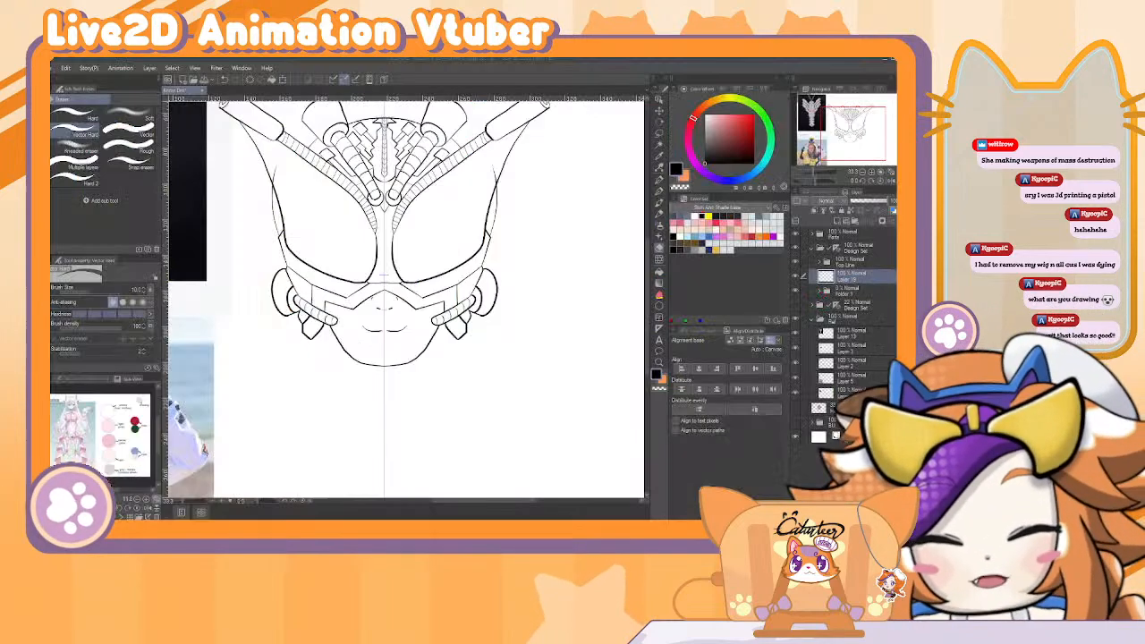
Pick the helmet's outer contour layer from the canvas and erase the stray line ends beside the eye lenses.
{"action": "left_click_drag", "start_coordinate": [498, 265], "coordinate": [540, 328]}
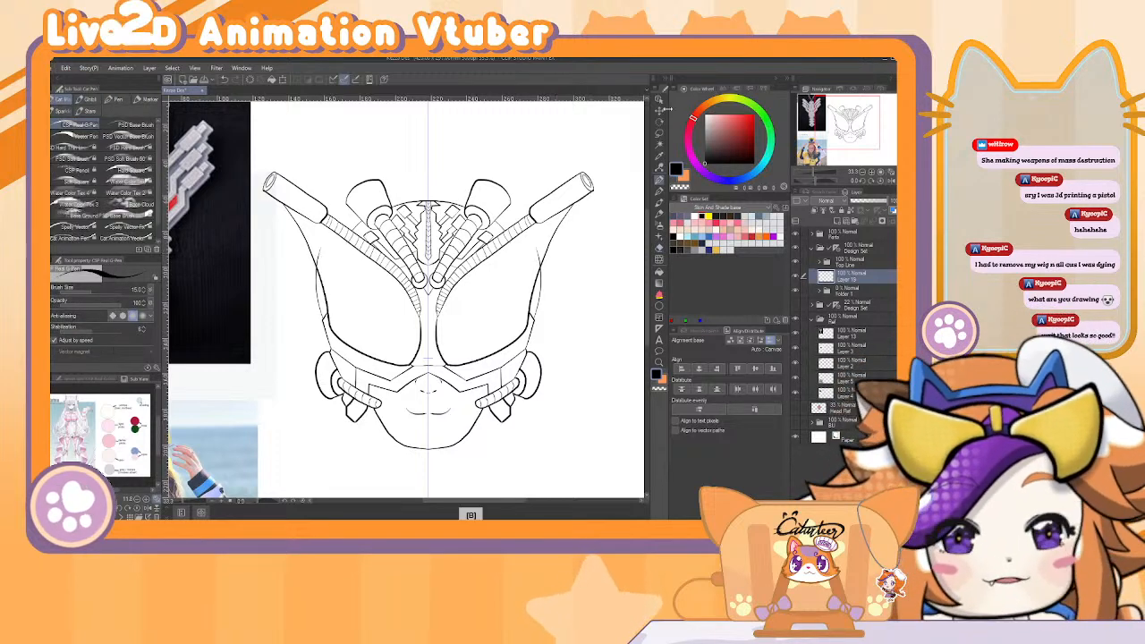
{"action": "key", "text": "k"}
{"action": "left_click", "coordinate": [319, 258]}
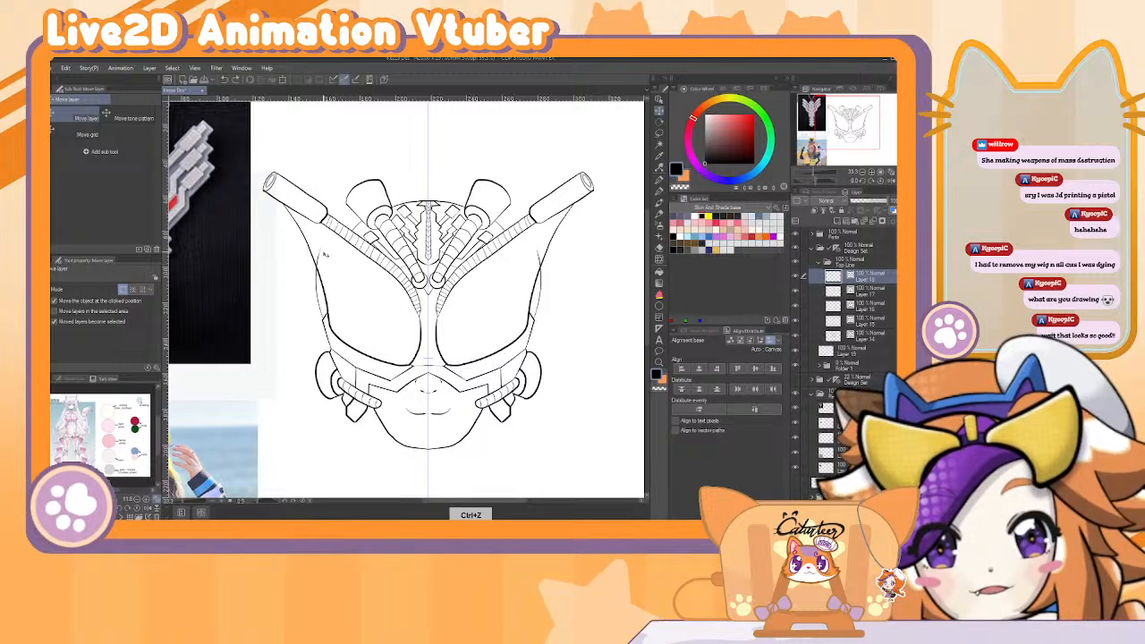
{"action": "key", "text": "e"}
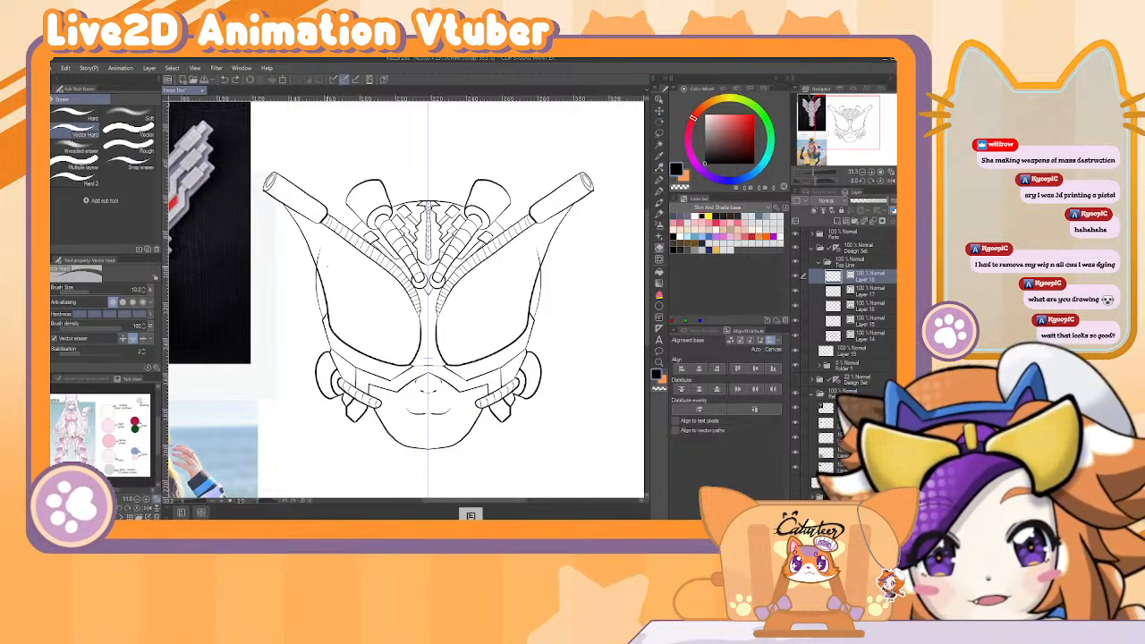
{"action": "key", "text": "b"}
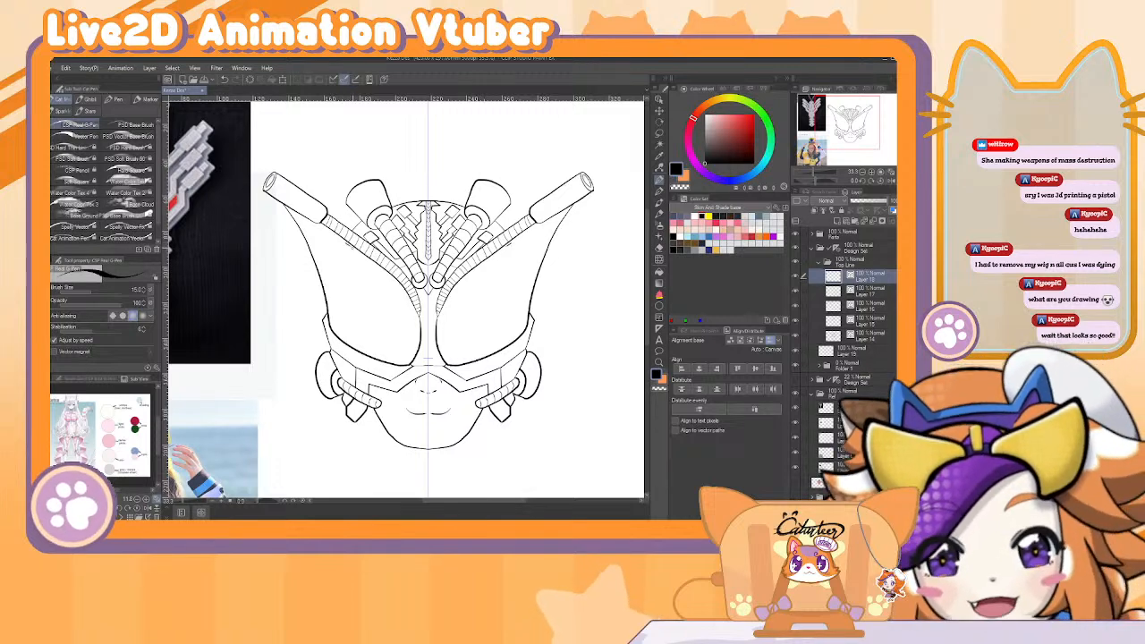
{"action": "key", "text": "e"}
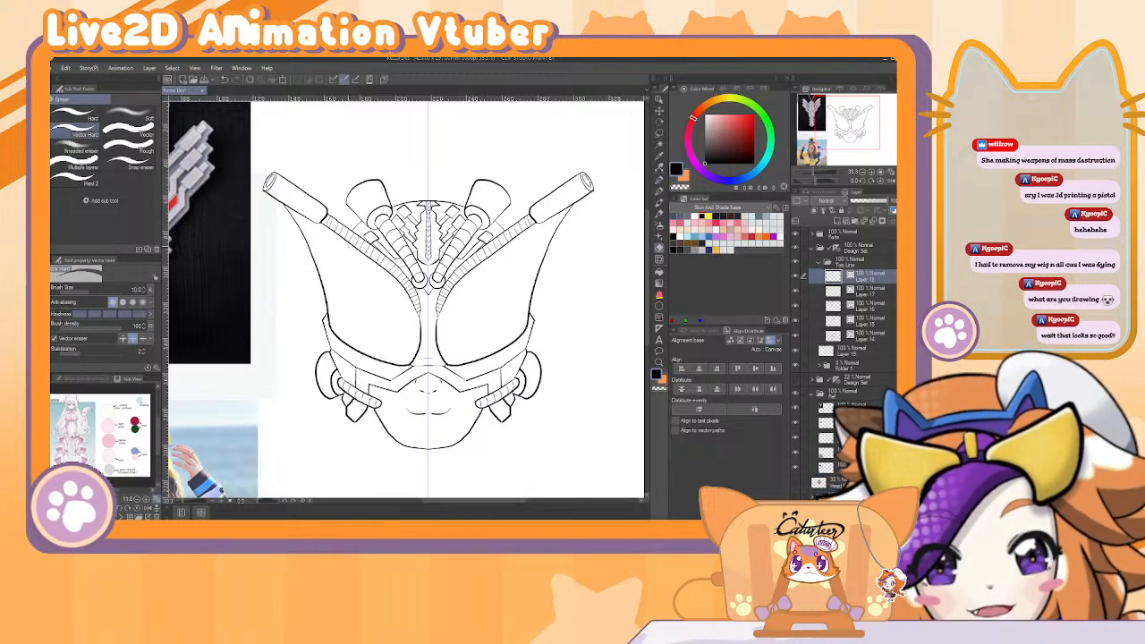
Add a new layer above Layer 15 and ink the outer curves of both eye lenses with the size 15 pen.
{"action": "left_click", "coordinate": [658, 110]}
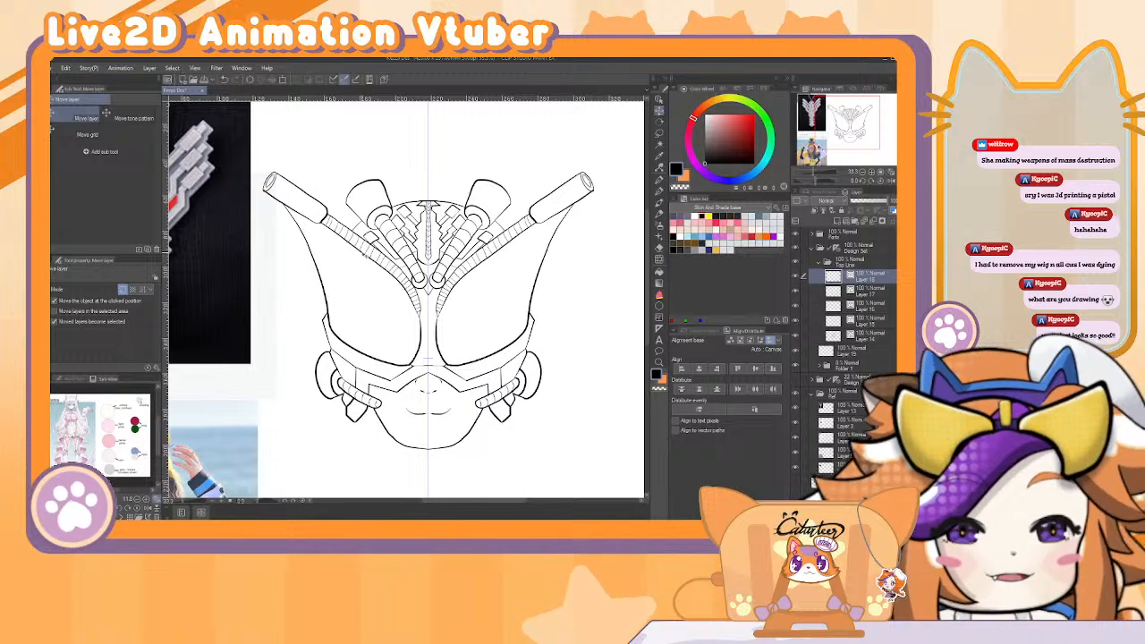
{"action": "left_click", "coordinate": [351, 246]}
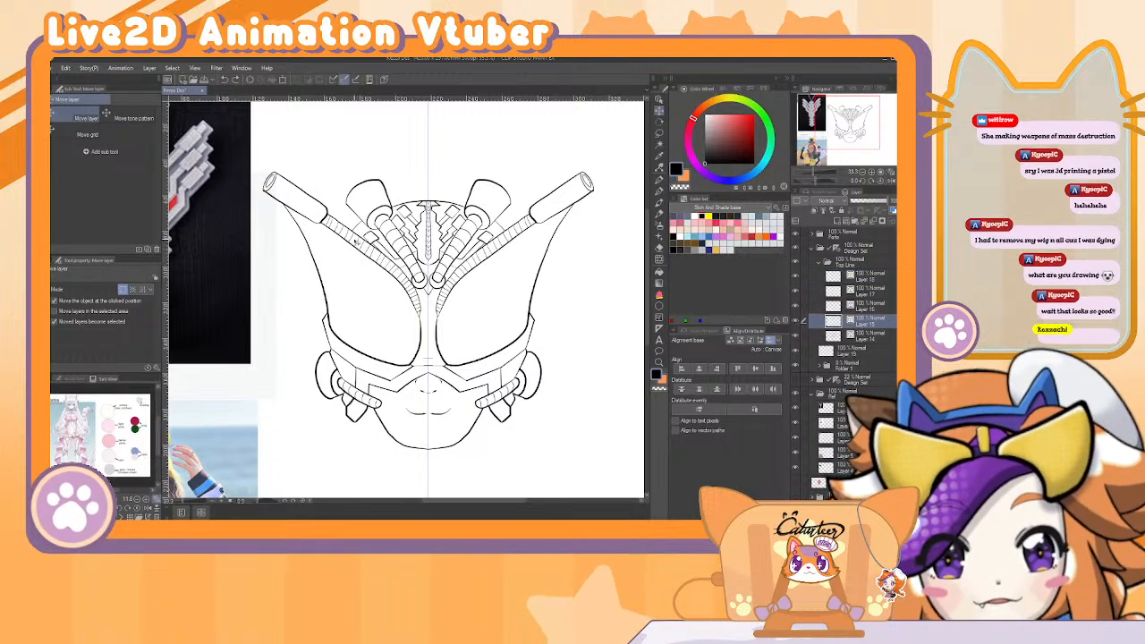
{"action": "key", "text": "p"}
{"action": "key", "text": "e"}
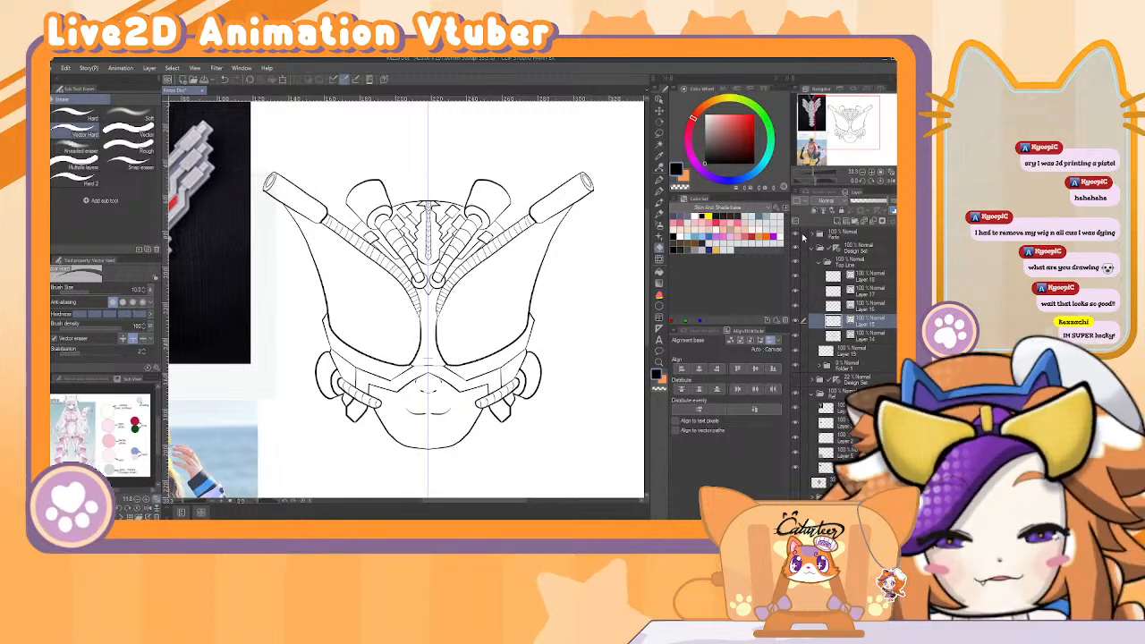
{"action": "key", "text": "ctrl+shift+n"}
{"action": "key", "text": "b"}
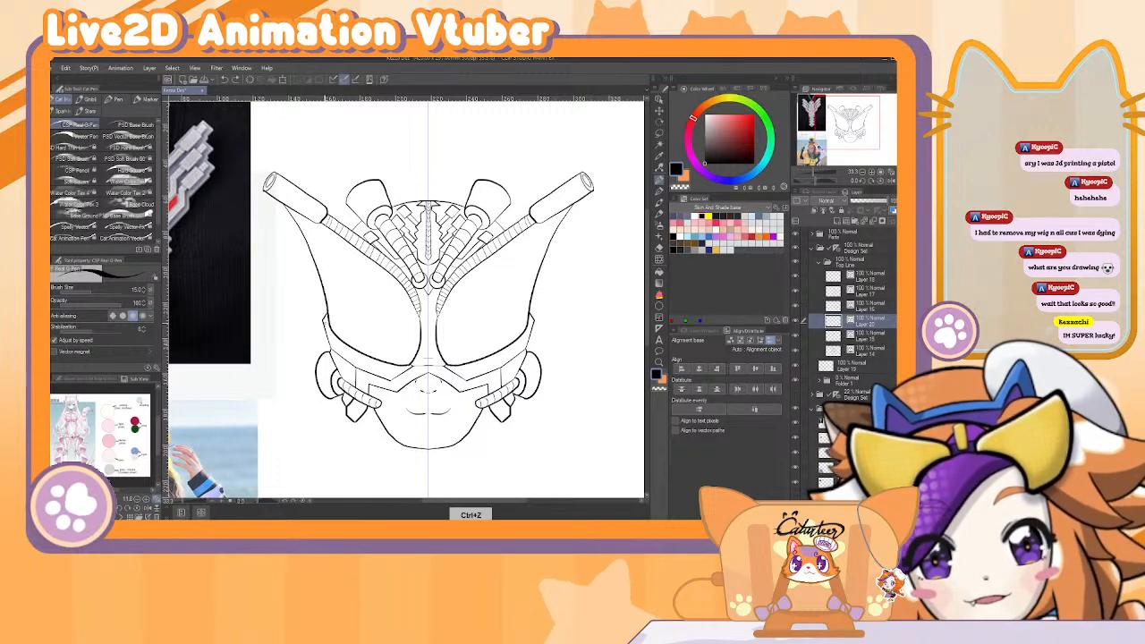
{"action": "key", "text": "ctrl+z"}
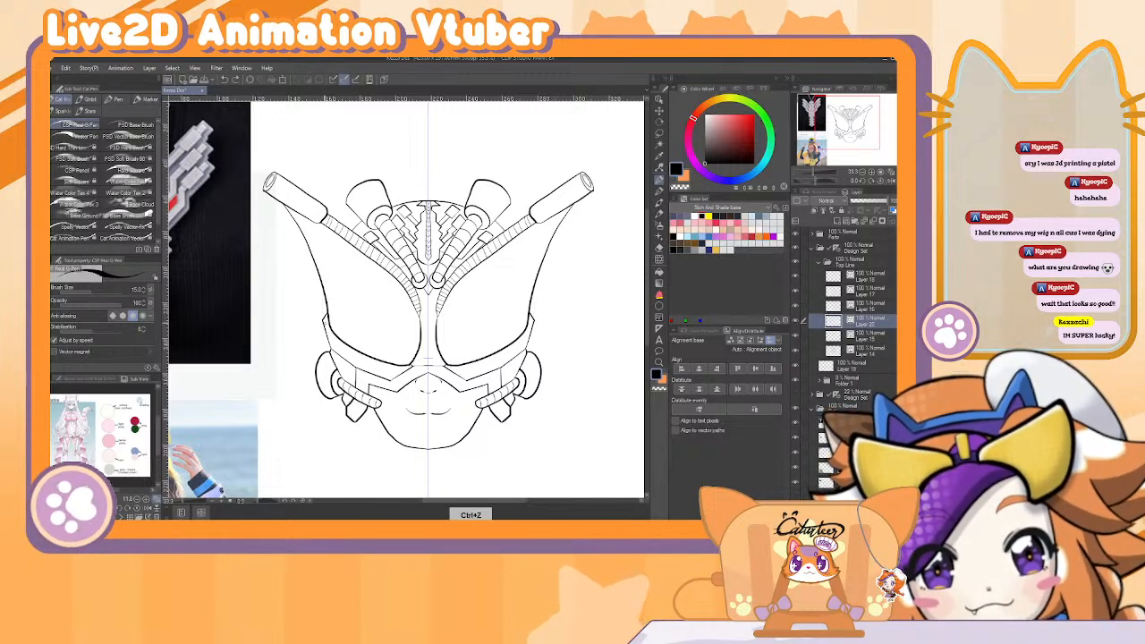
{"action": "left_click_drag", "start_coordinate": [533, 263], "coordinate": [528, 324]}
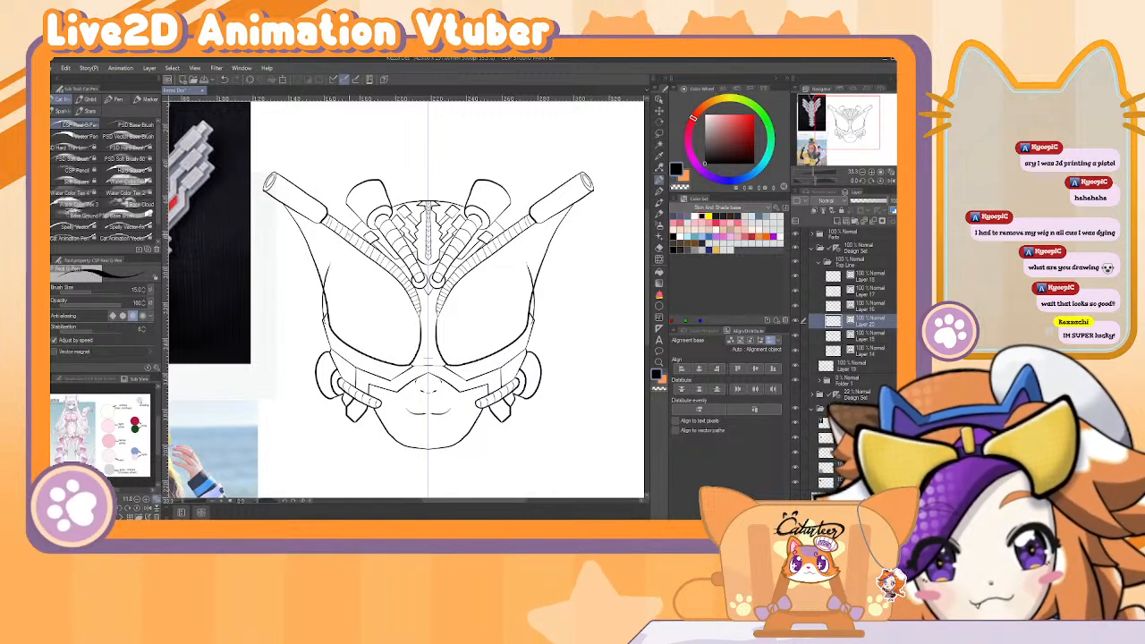
{"action": "key", "text": "ctrl+z"}
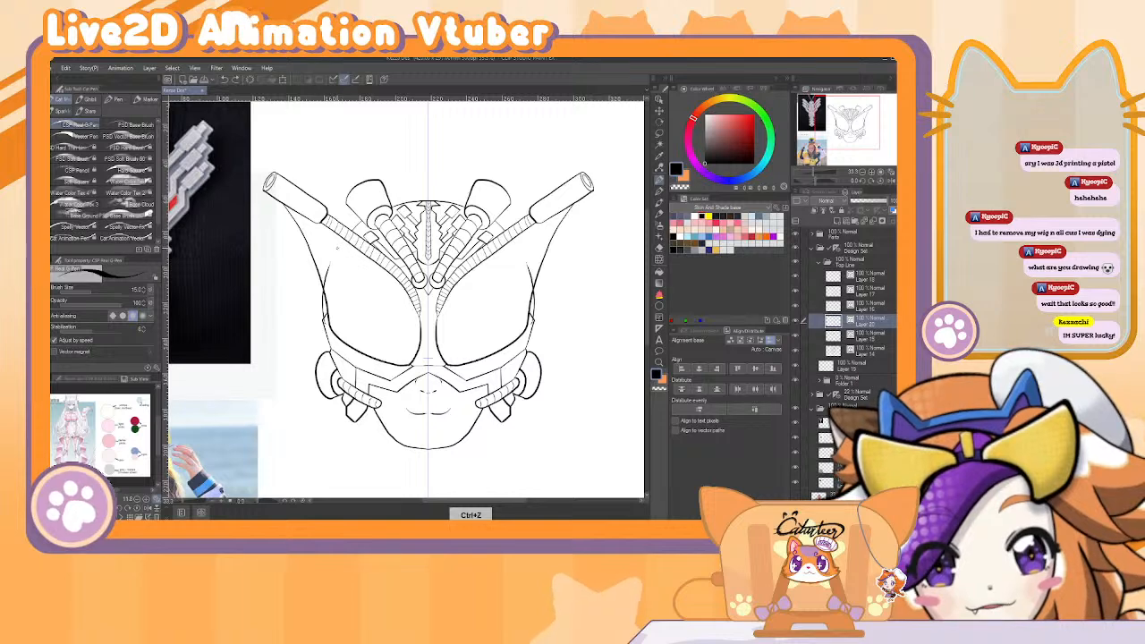
{"action": "key", "text": "e"}
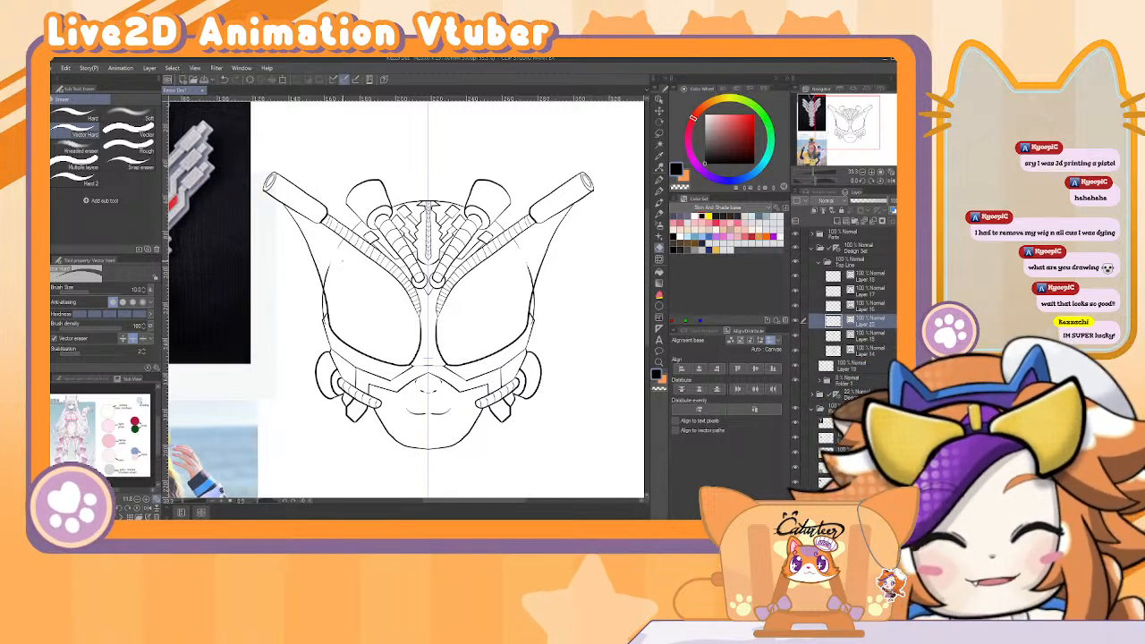
{"action": "key", "text": "p"}
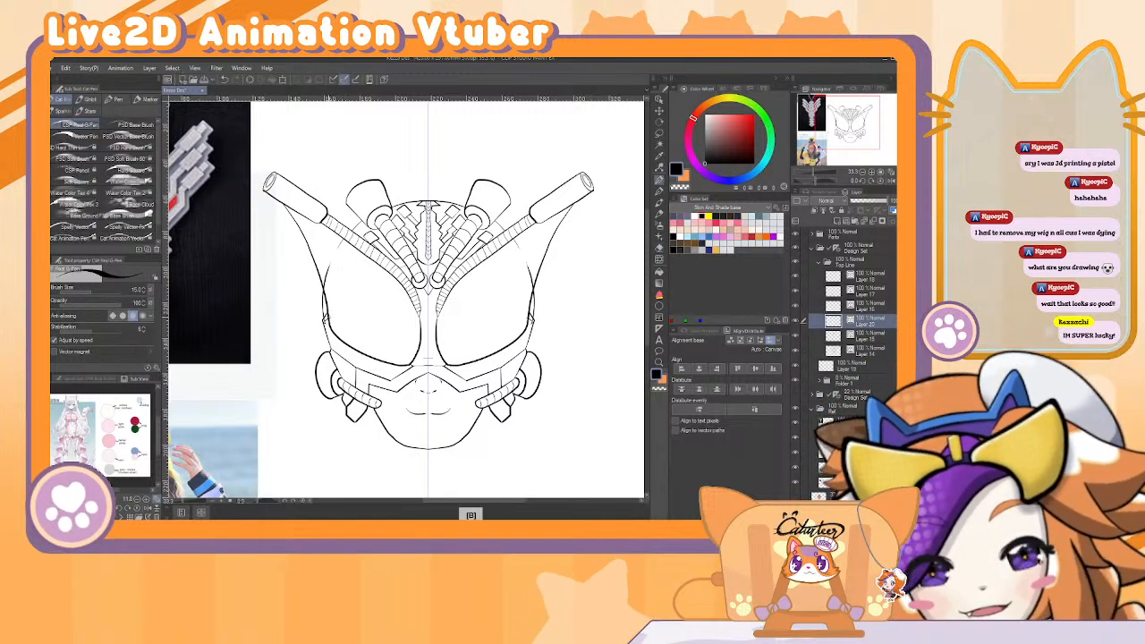
{"action": "key", "text": "e"}
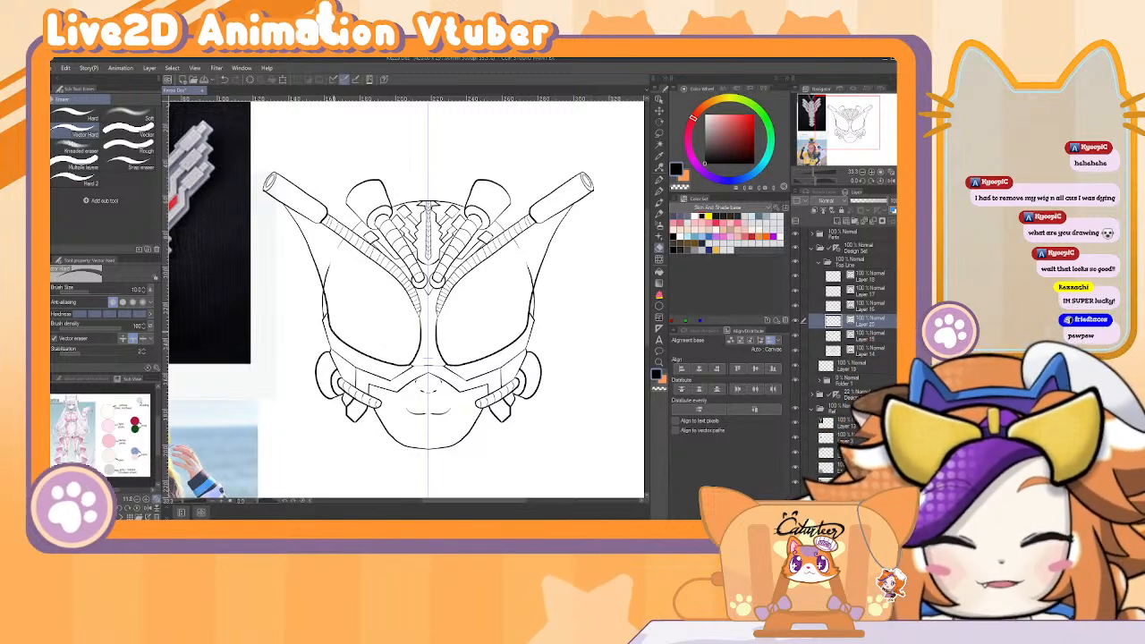
Collapse the Top Line folder and rename the lower-face line layer as Mouth.
{"action": "mouse_move", "coordinate": [518, 419]}
{"action": "left_mouse_down"}
{"action": "mouse_move", "coordinate": [505, 307]}
{"action": "mouse_move", "coordinate": [496, 340]}
{"action": "left_mouse_up"}
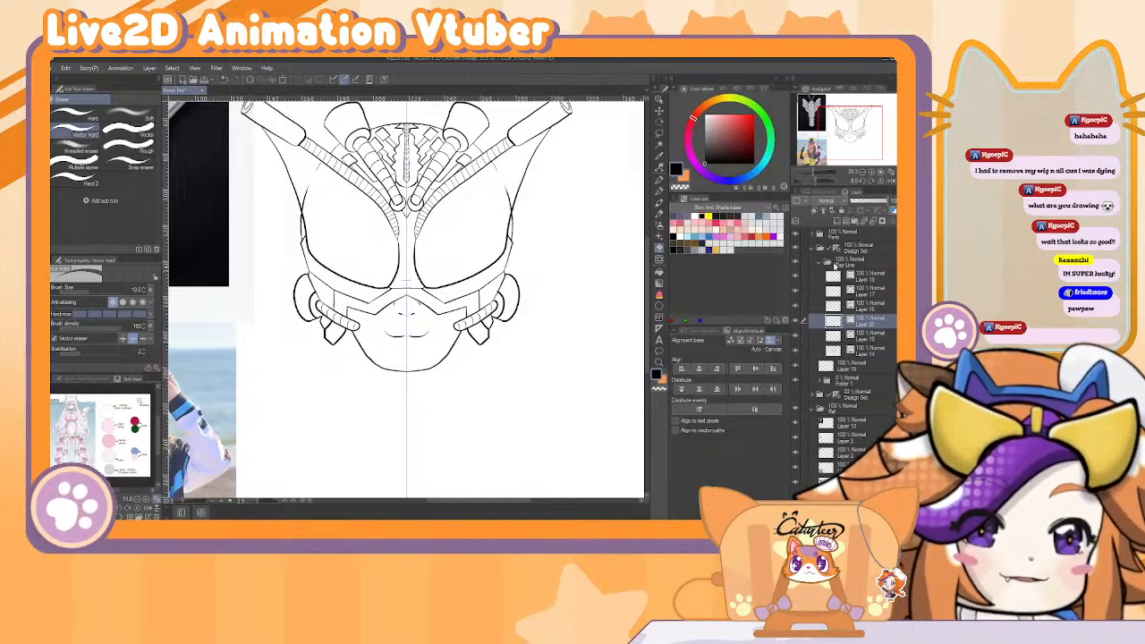
{"action": "left_click", "coordinate": [819, 264]}
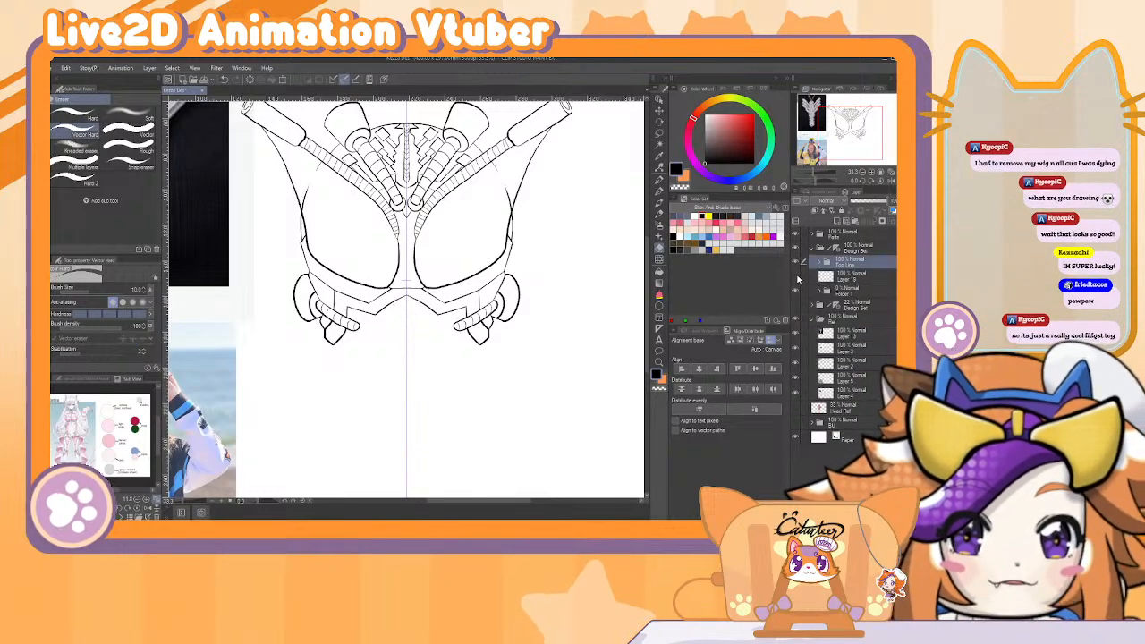
{"action": "left_click", "coordinate": [853, 280]}
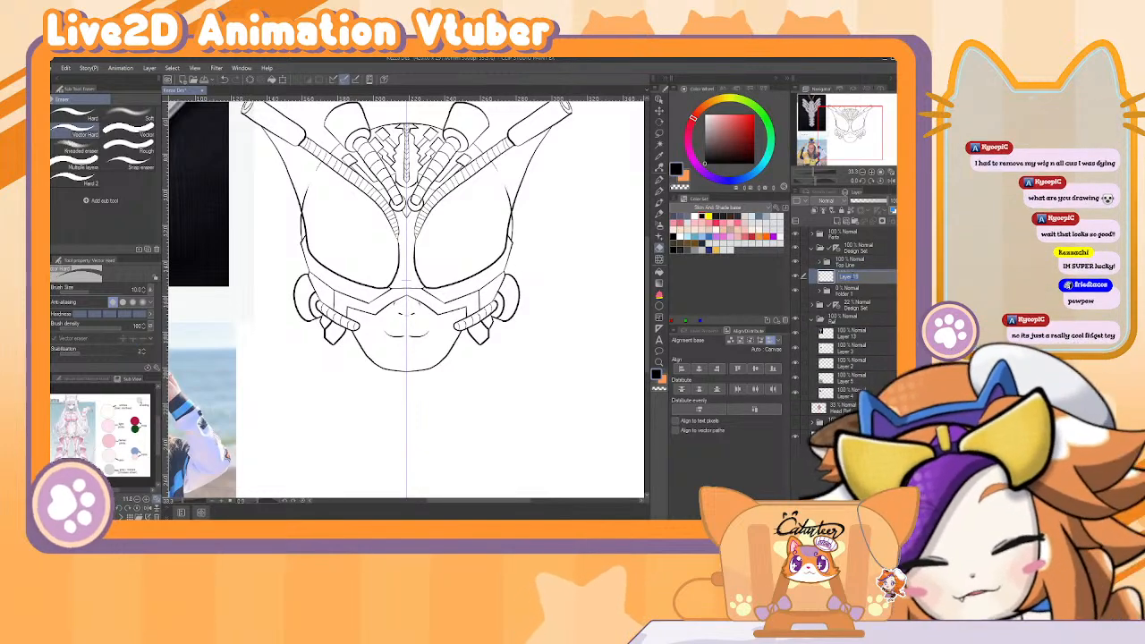
{"action": "type", "text": "Mouth"}
{"action": "key", "text": "Return"}
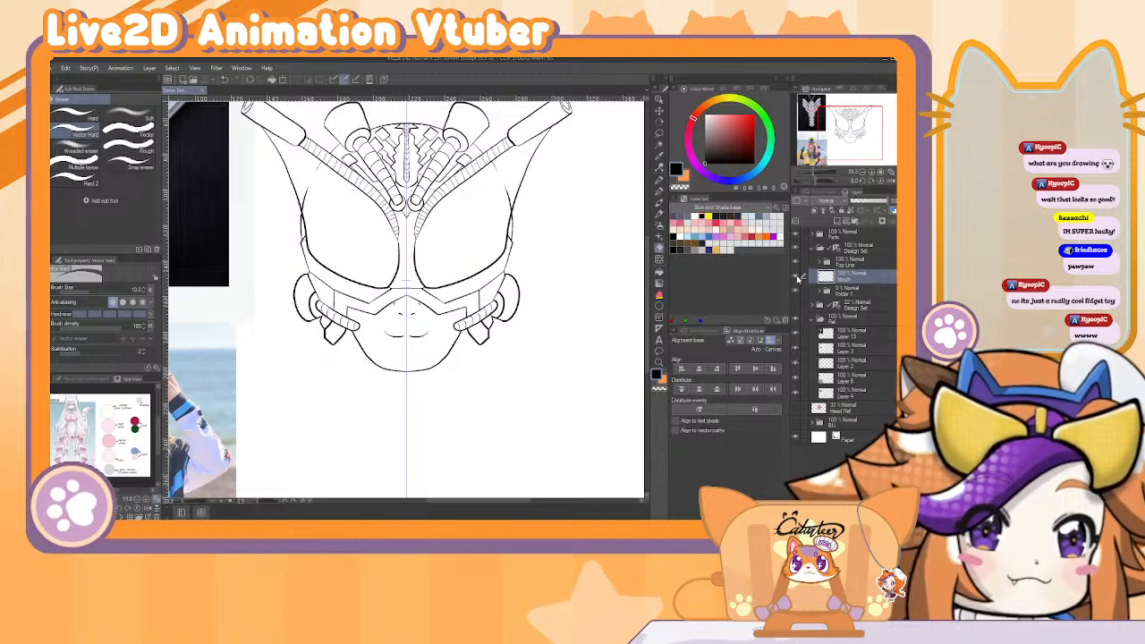
Hide the Mouth layer and raise the blue sketch in Folder 1 to about 43% opacity.
{"action": "left_click", "coordinate": [795, 277]}
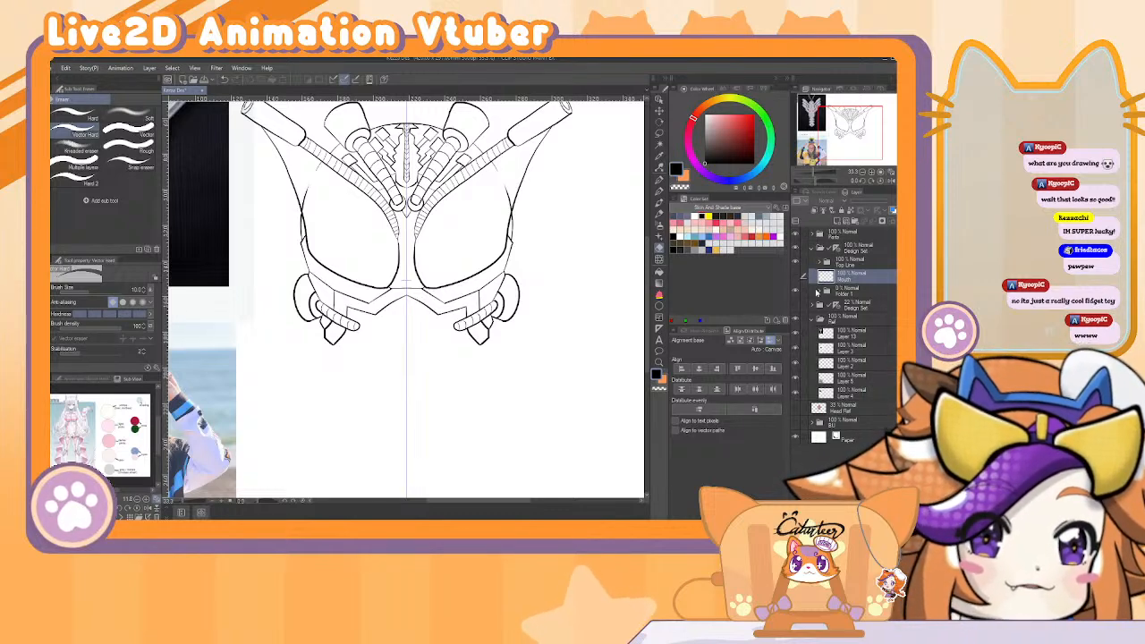
{"action": "left_click", "coordinate": [795, 306]}
{"action": "left_click", "coordinate": [795, 306]}
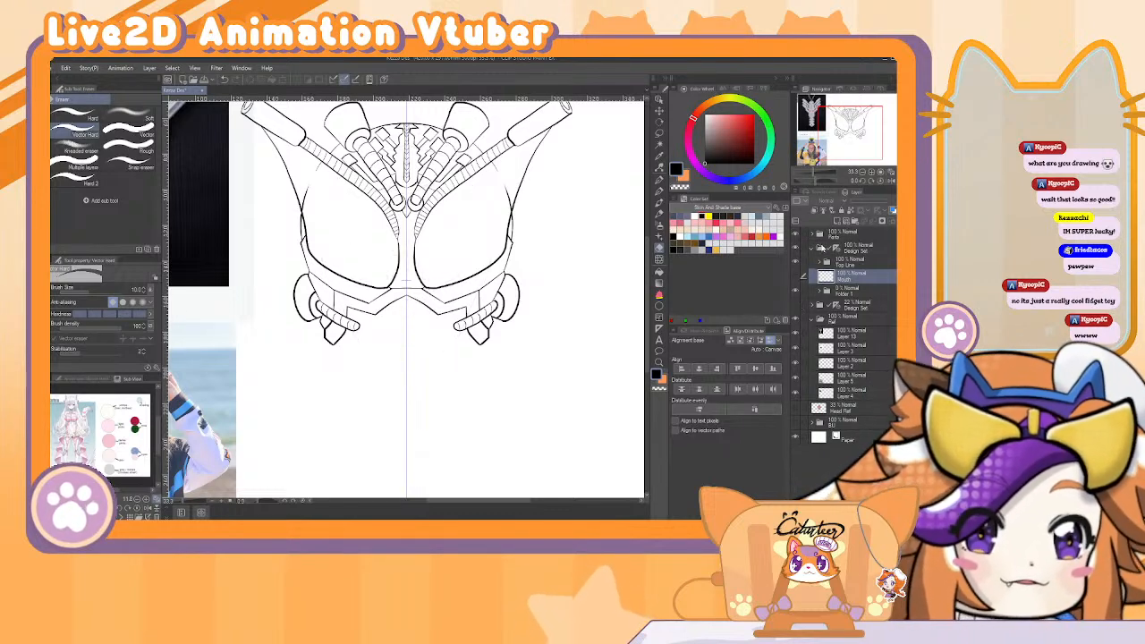
{"action": "left_click", "coordinate": [836, 289]}
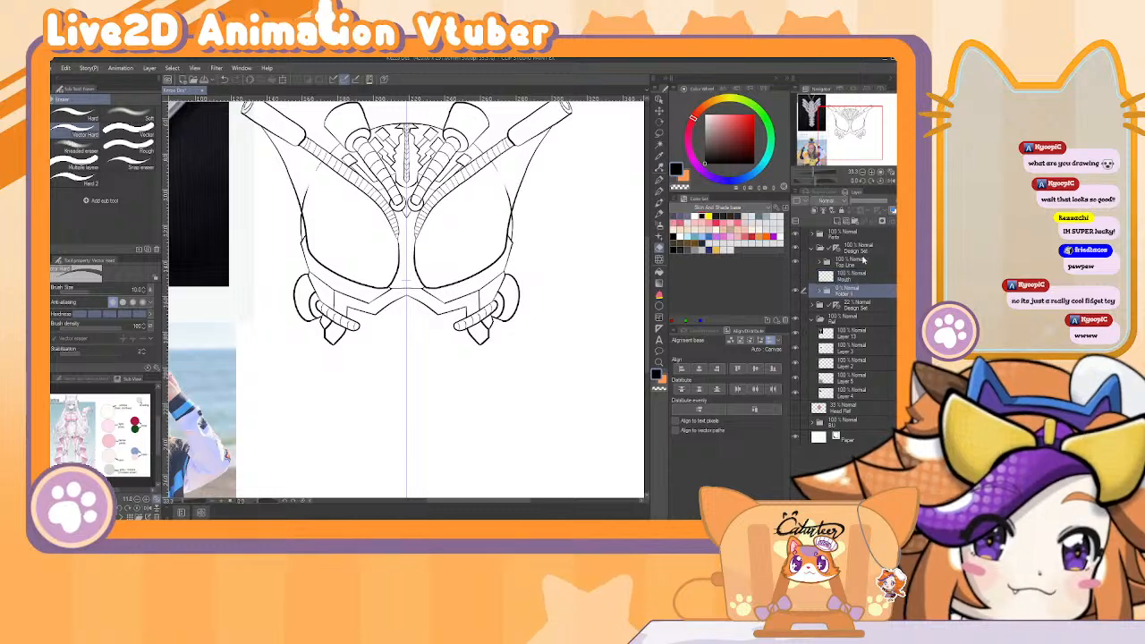
{"action": "left_click", "coordinate": [866, 204]}
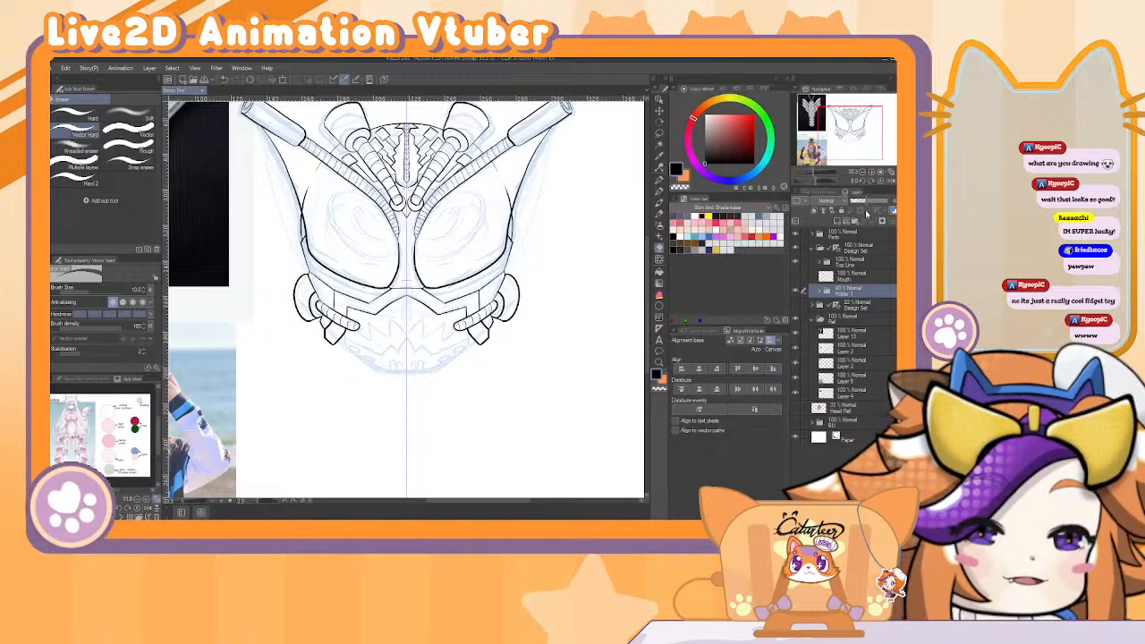
Add a new vector layer directly above the Mouth layer for inking the mask's mouthpiece.
{"action": "left_click", "coordinate": [846, 279]}
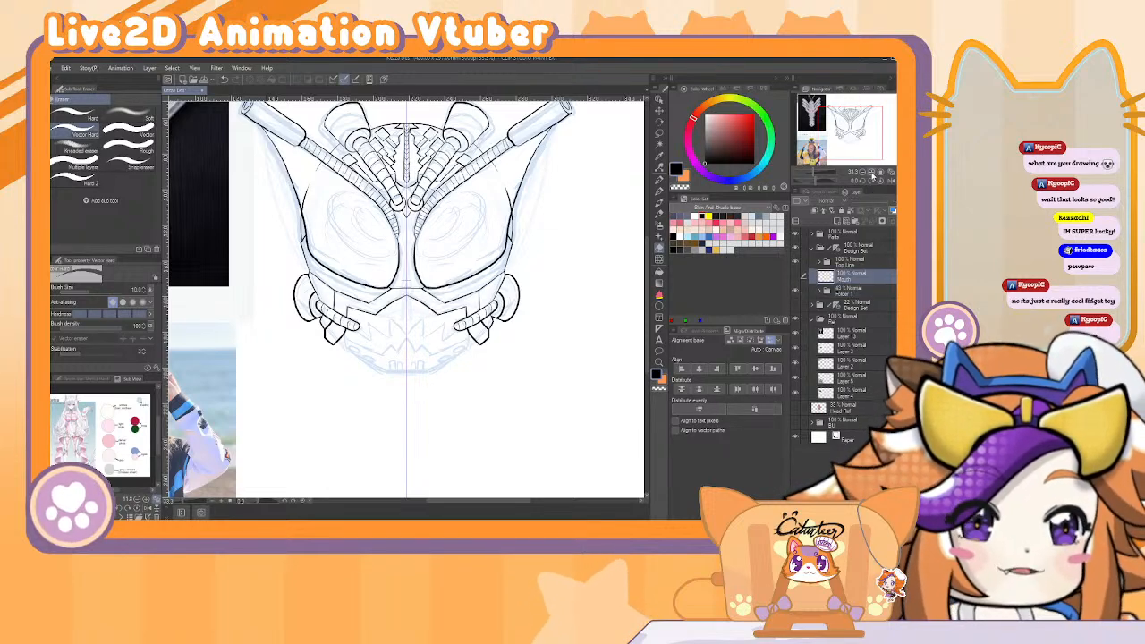
{"action": "left_click", "coordinate": [873, 172]}
{"action": "left_click", "coordinate": [863, 173]}
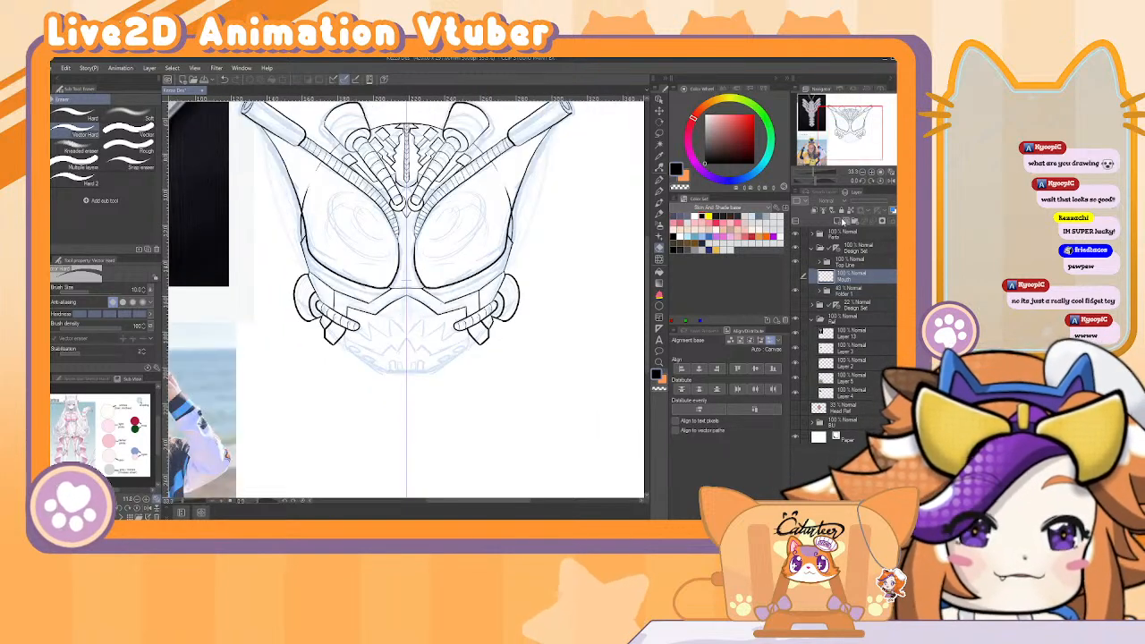
{"action": "left_click", "coordinate": [842, 222]}
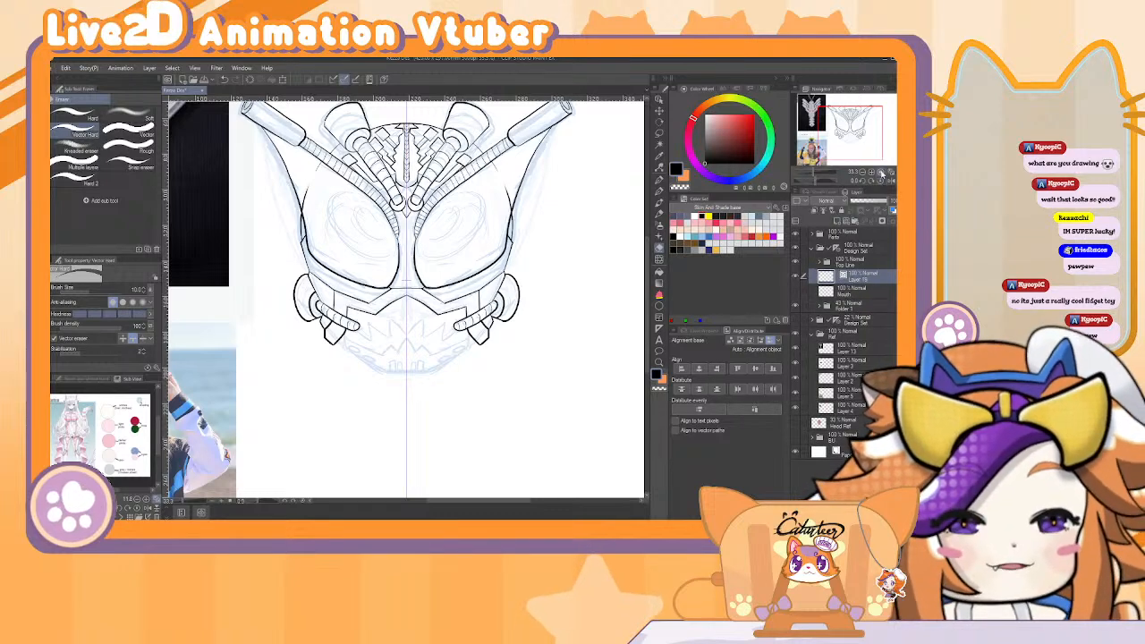
{"action": "left_click", "coordinate": [873, 173]}
{"action": "left_click", "coordinate": [872, 173]}
{"action": "scroll", "coordinate": [458, 317], "scroll_direction": "down", "scroll_amount": 2}
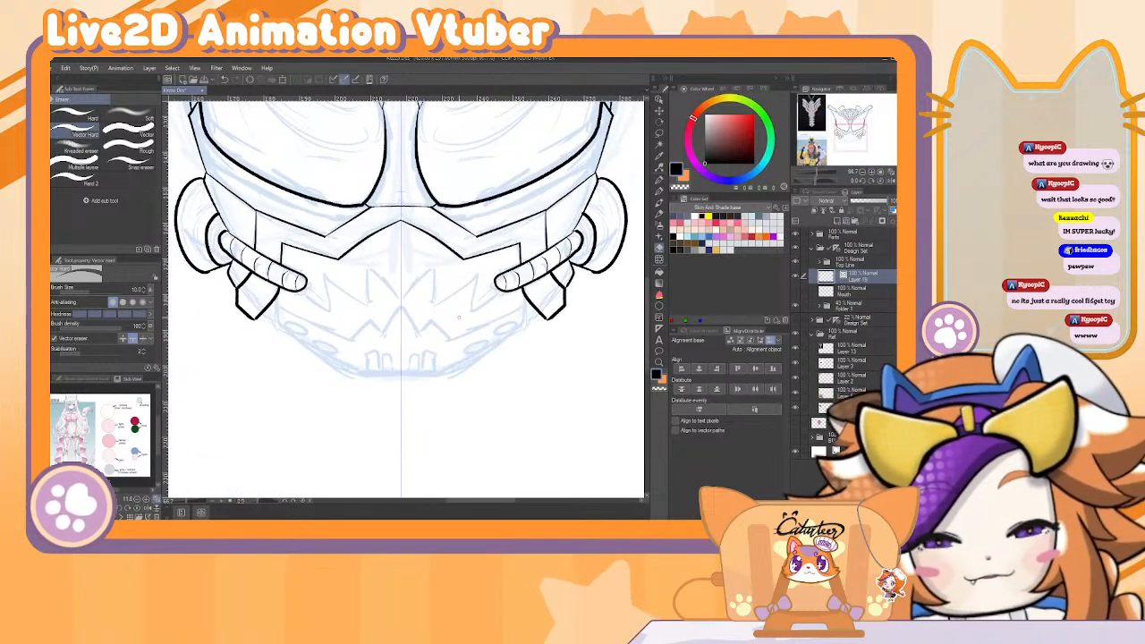
Reduce the pen size and ink the mirrored diagonal upper edge of the jaw band, running from the side vents toward the chin.
{"action": "key", "text": "p"}
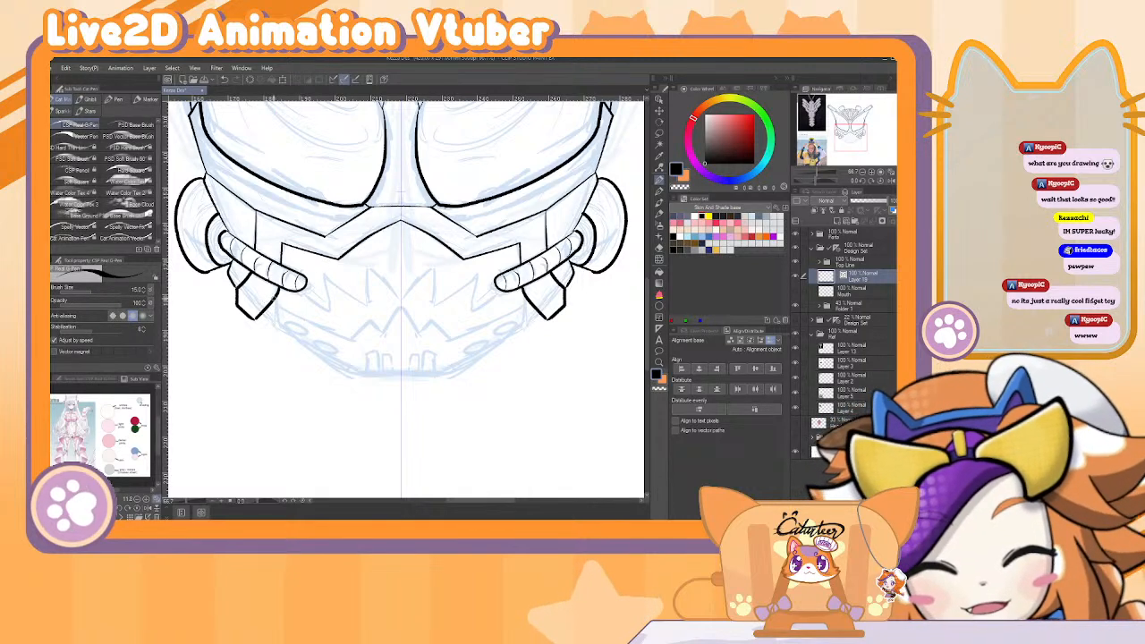
{"action": "left_click_drag", "start_coordinate": [285, 309], "coordinate": [339, 339]}
{"action": "key", "text": "ctrl+z"}
{"action": "left_click_drag", "start_coordinate": [259, 292], "coordinate": [363, 344]}
{"action": "key", "text": "ctrl+z"}
{"action": "left_click_drag", "start_coordinate": [273, 302], "coordinate": [336, 336]}
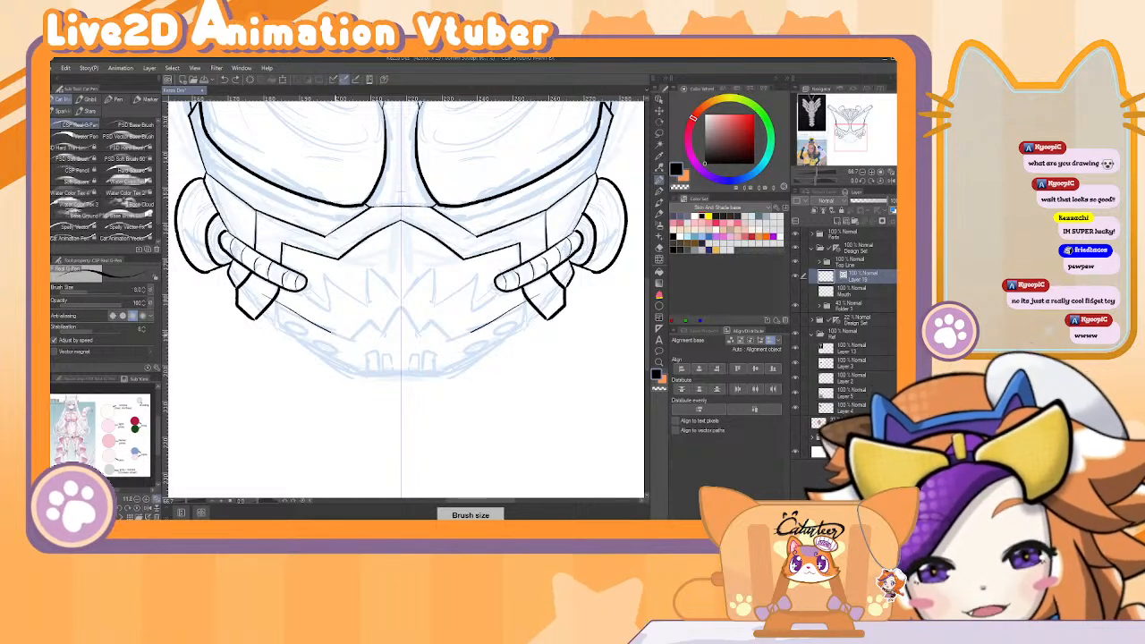
{"action": "key", "text": "ctrl+z"}
{"action": "left_click_drag", "start_coordinate": [271, 304], "coordinate": [367, 351]}
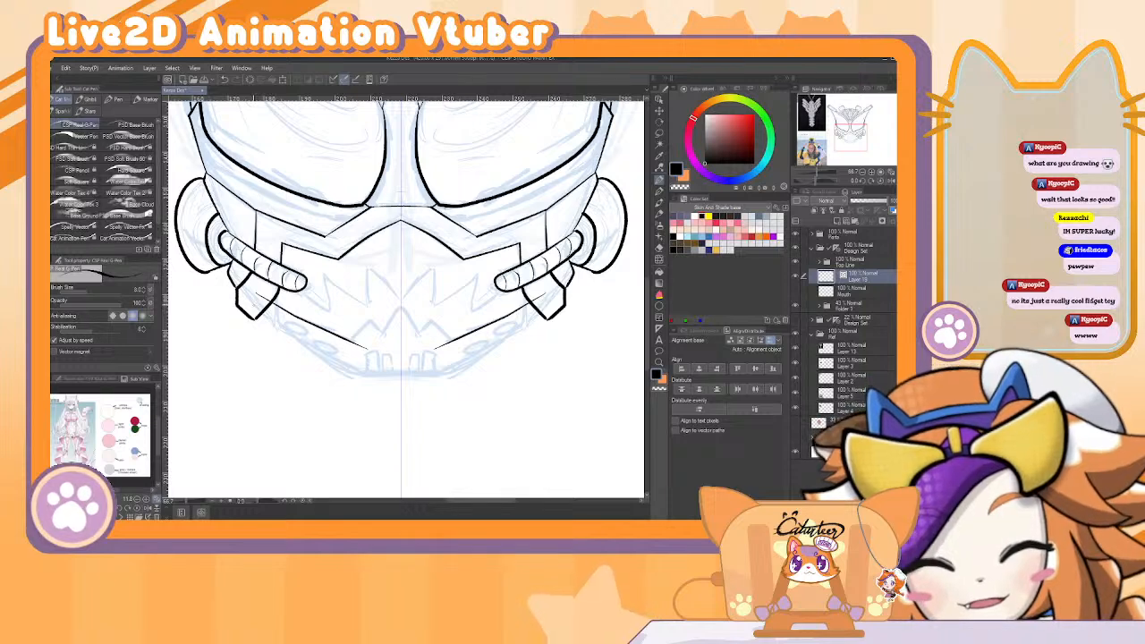
Ink the mouthpiece's mirrored outer jaw contour over the blue sketch, from the side vents down around the chin.
{"action": "left_click_drag", "start_coordinate": [302, 349], "coordinate": [351, 372]}
{"action": "key", "text": "ctrl+z"}
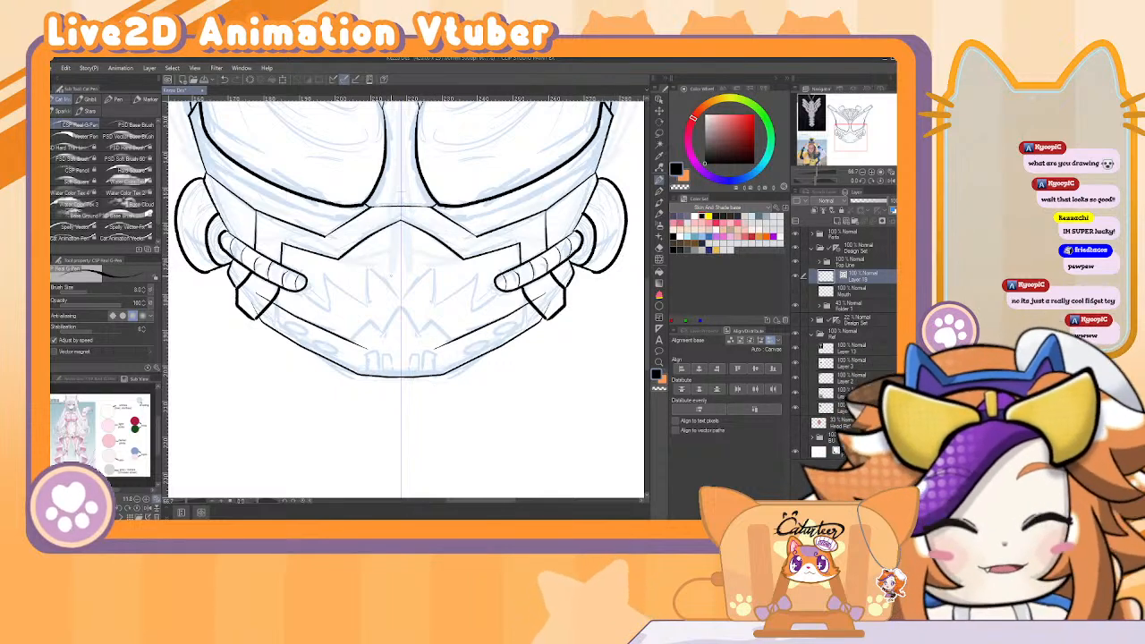
{"action": "key", "text": "e"}
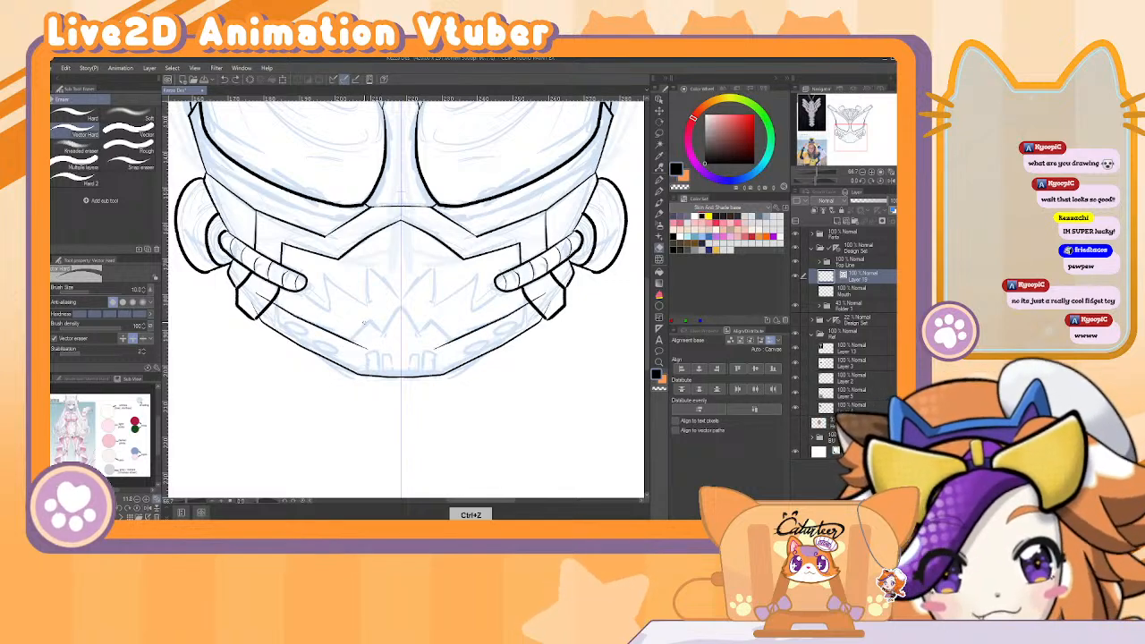
Ink the mirrored zigzag notch at the centre of the jaw band's upper edge and trim the overshooting line ends.
{"action": "key", "text": "b"}
{"action": "mouse_move", "coordinate": [354, 323]}
{"action": "left_mouse_down"}
{"action": "mouse_move", "coordinate": [376, 334]}
{"action": "mouse_move", "coordinate": [364, 340]}
{"action": "left_mouse_up"}
{"action": "key", "text": "ctrl+z"}
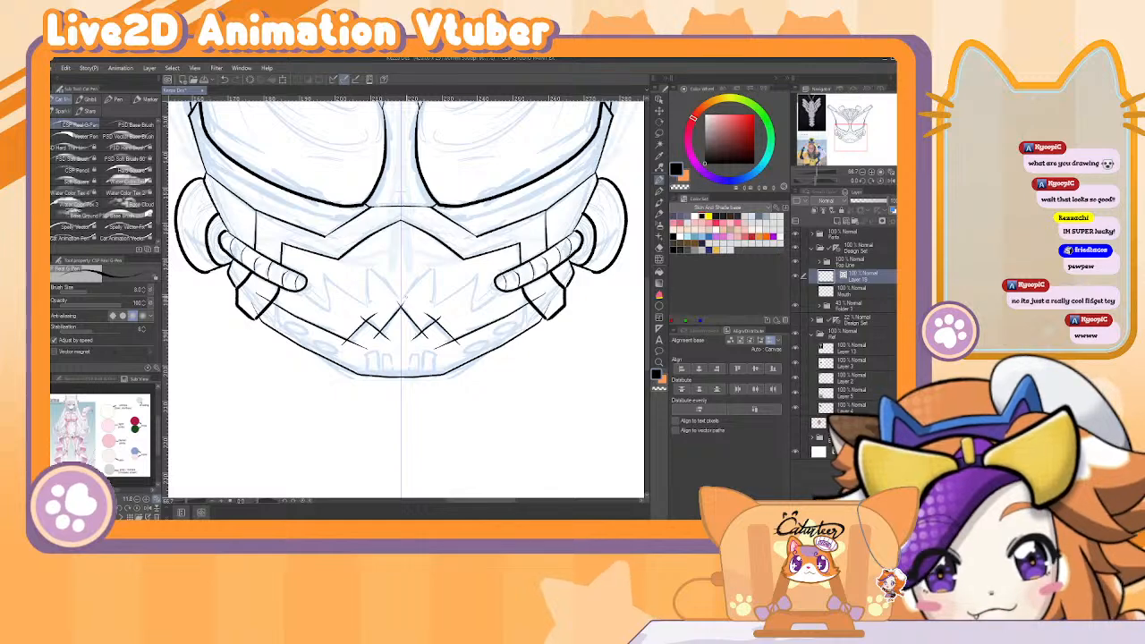
{"action": "key", "text": "e"}
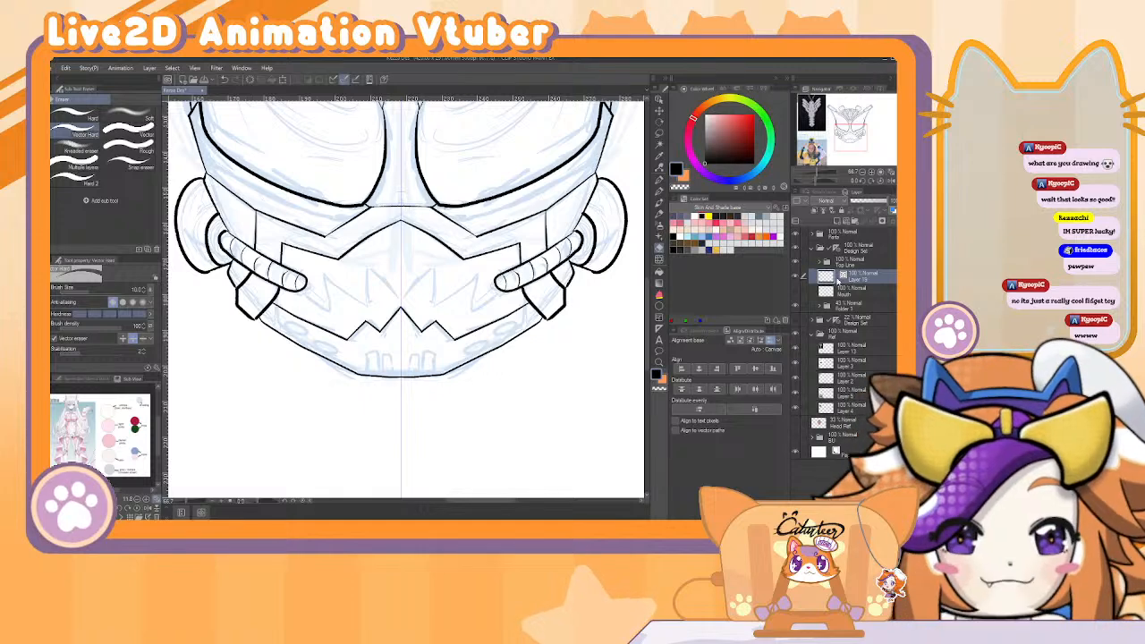
{"action": "left_click", "coordinate": [824, 262]}
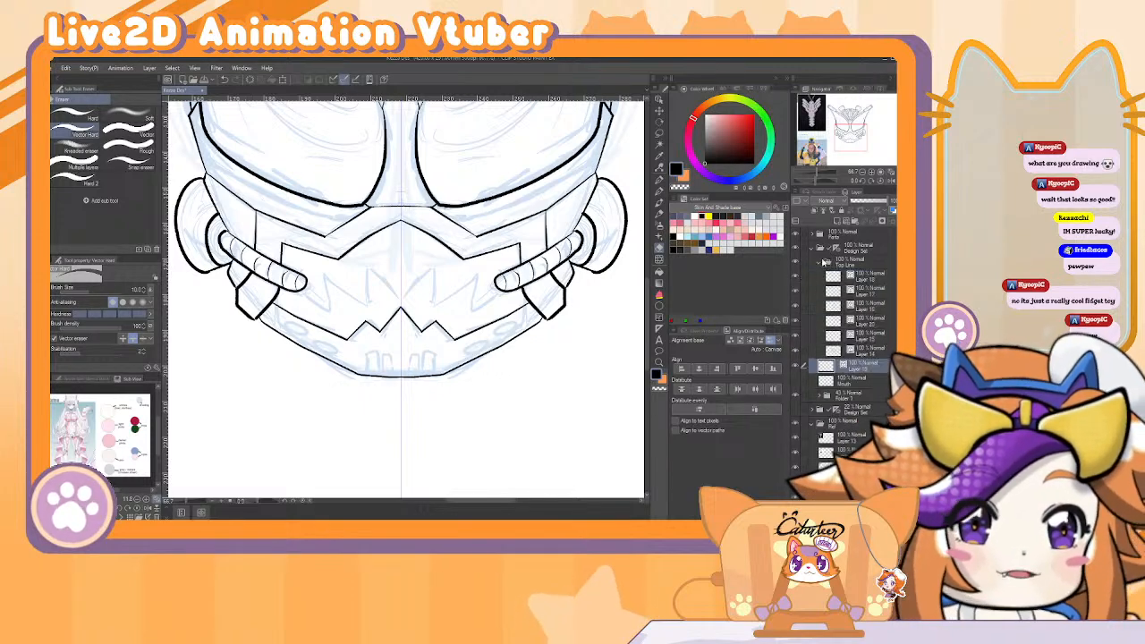
{"action": "left_click", "coordinate": [866, 293]}
{"action": "key", "text": "p"}
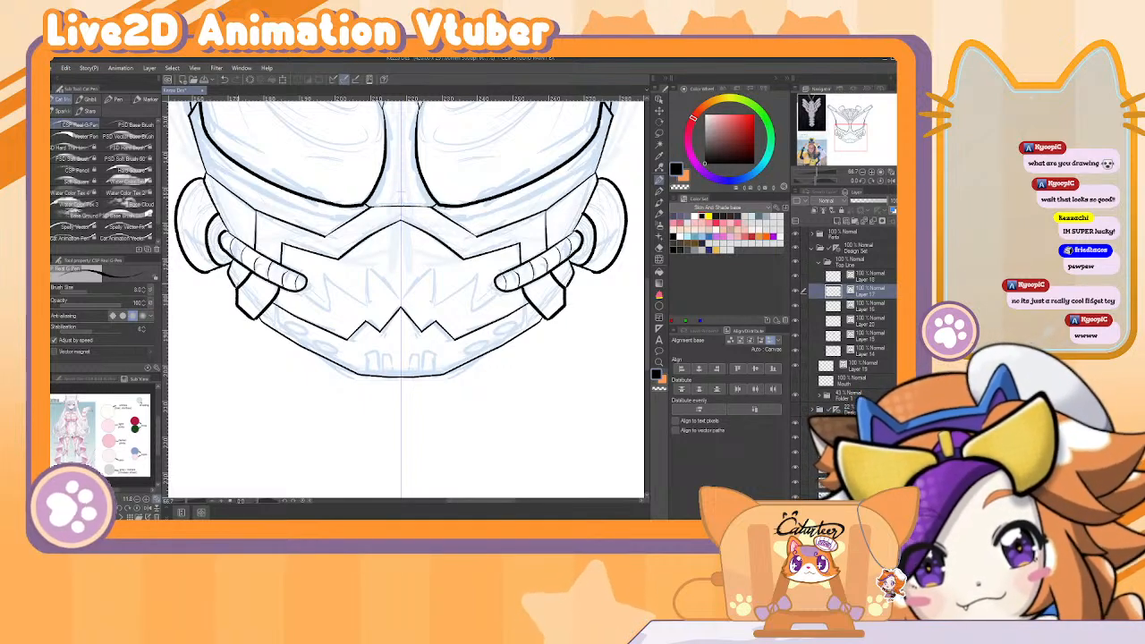
{"action": "key", "text": "ctrl+z"}
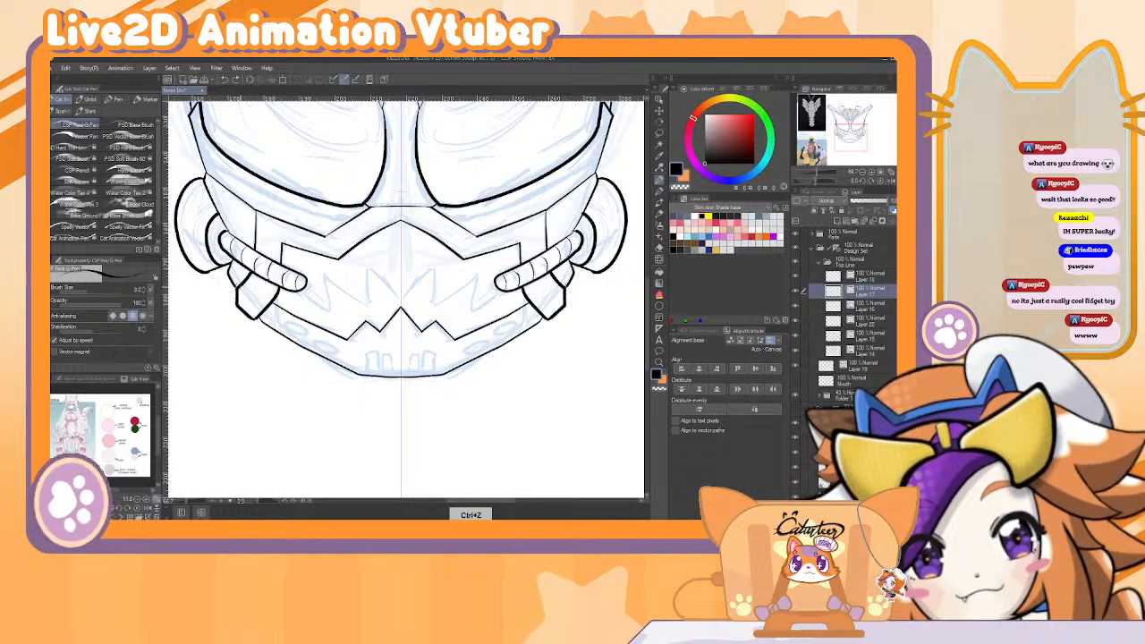
{"action": "key", "text": "ctrl+z"}
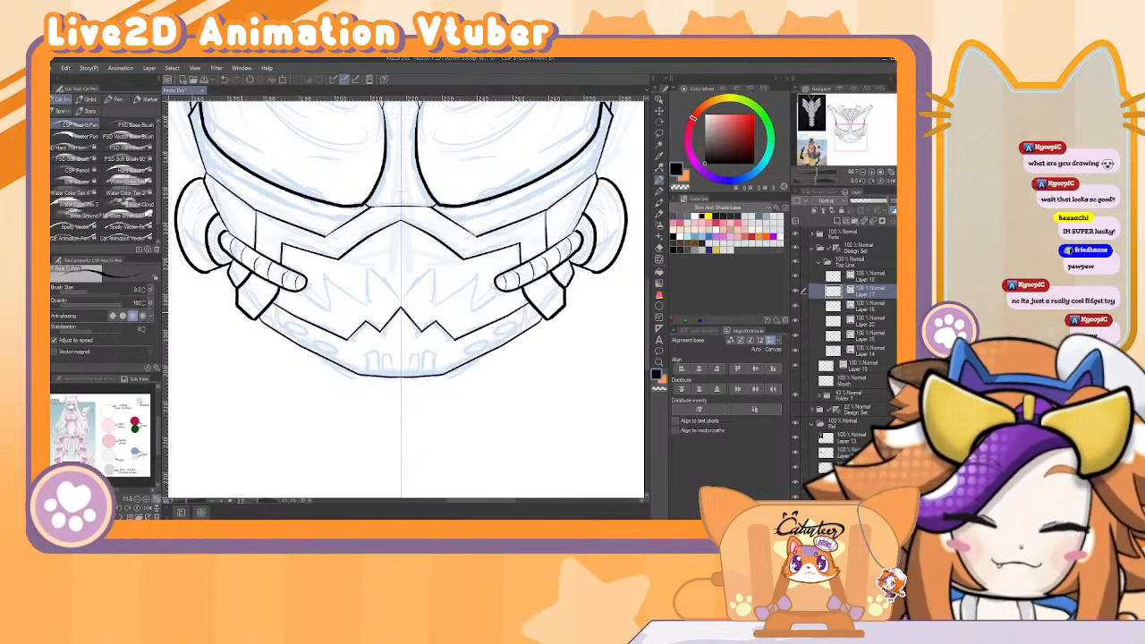
{"action": "left_click", "coordinate": [821, 265]}
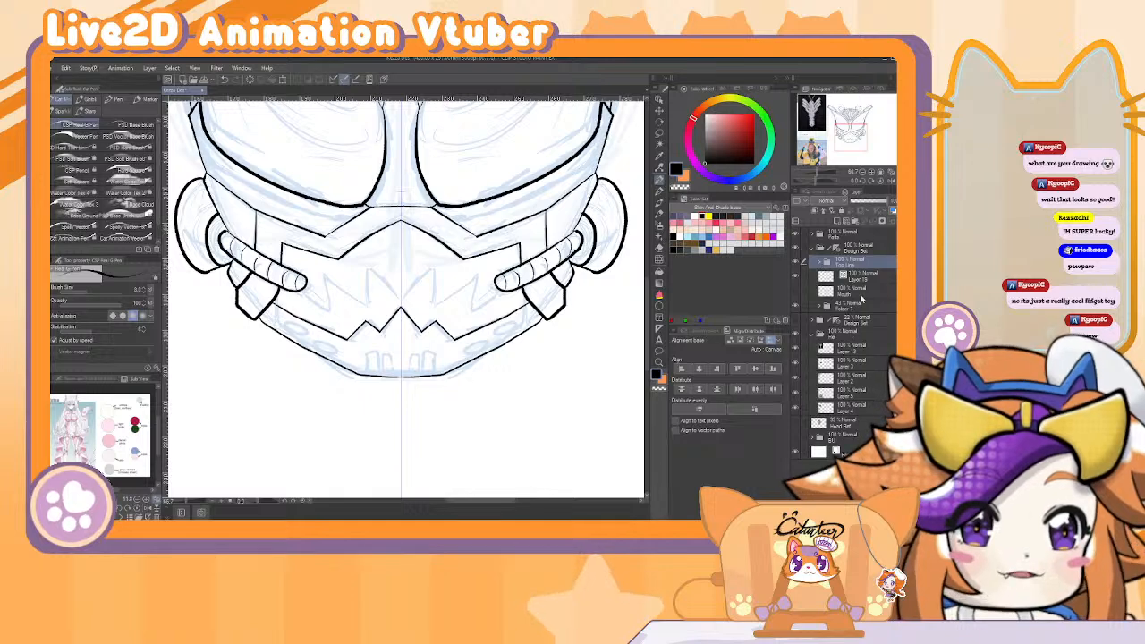
On the mouthpiece's vector layer, ink mirrored vertical vent lines across the chin and a shallow V-shaped line crossing them.
{"action": "key", "text": "e"}
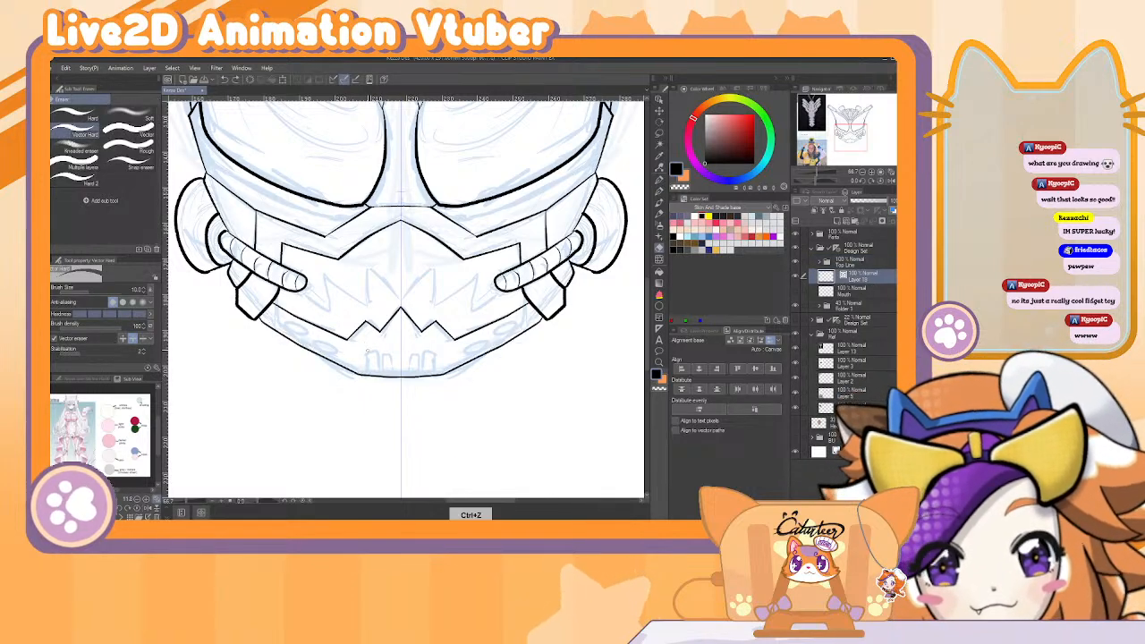
{"action": "key", "text": "b"}
{"action": "mouse_move", "coordinate": [377, 345]}
{"action": "left_mouse_down"}
{"action": "mouse_move", "coordinate": [377, 376]}
{"action": "mouse_move", "coordinate": [433, 357]}
{"action": "left_mouse_up"}
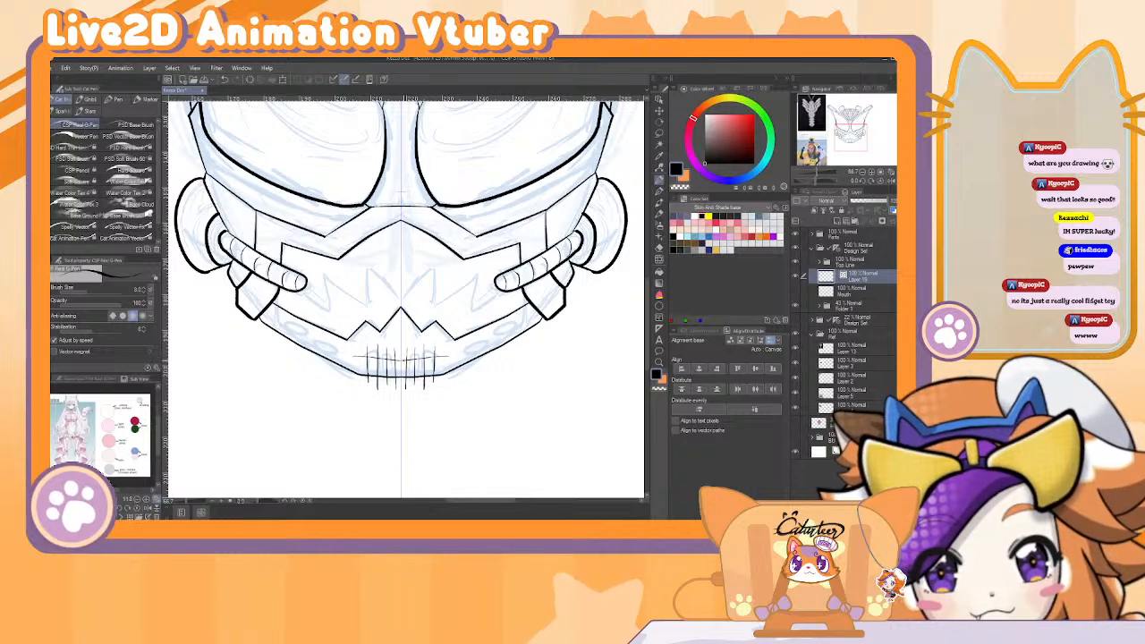
{"action": "key", "text": "ctrl+z"}
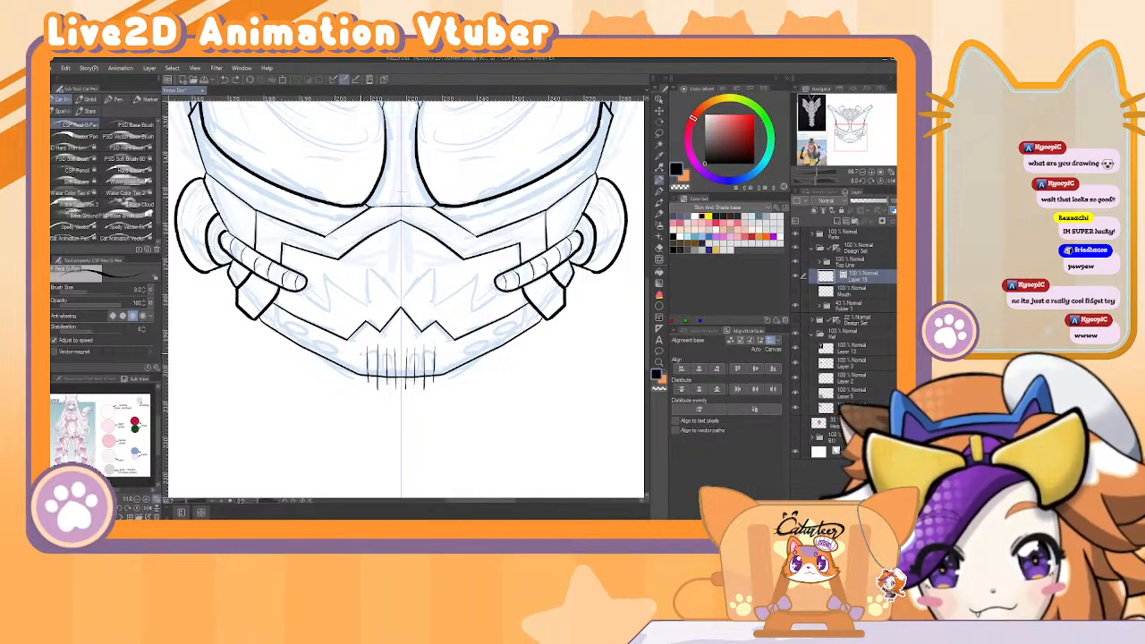
{"action": "key", "text": "ctrl+z"}
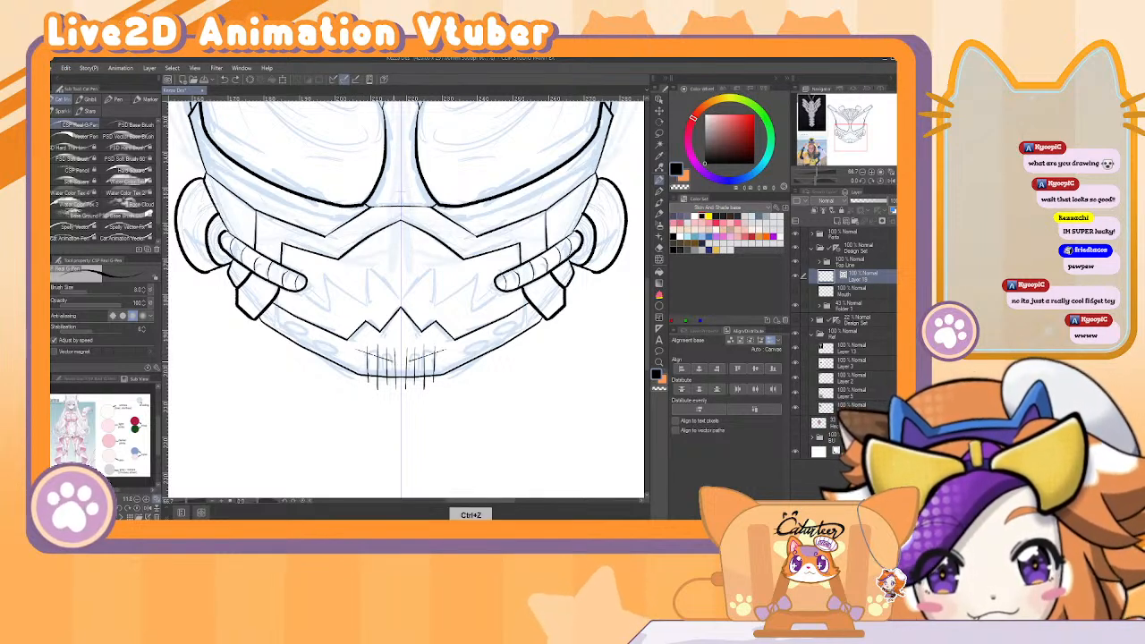
{"action": "left_click_drag", "start_coordinate": [390, 361], "coordinate": [401, 363]}
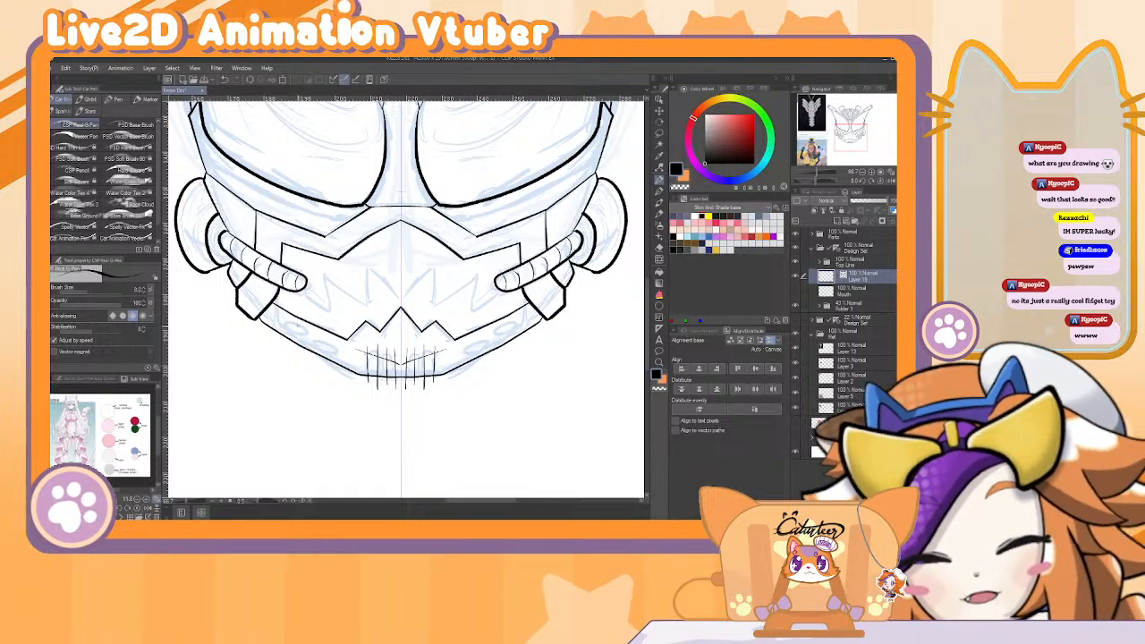
Ink two small slanted oval holes on each side of the jaw band, following the blue sketch.
{"action": "left_click_drag", "start_coordinate": [281, 324], "coordinate": [295, 329]}
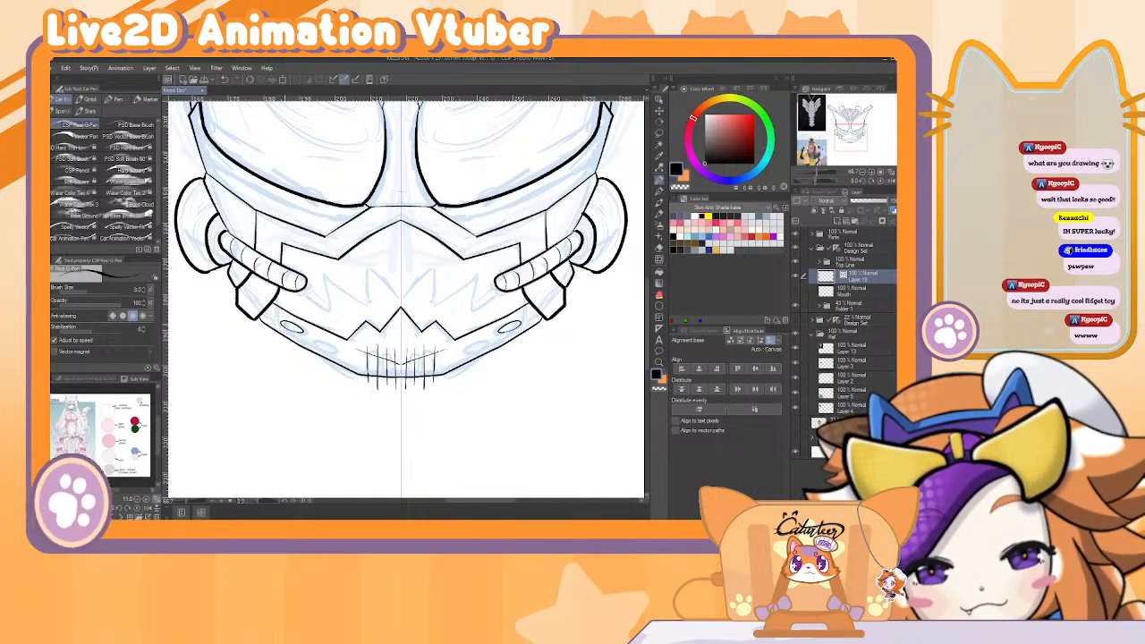
{"action": "key", "text": "ctrl+z"}
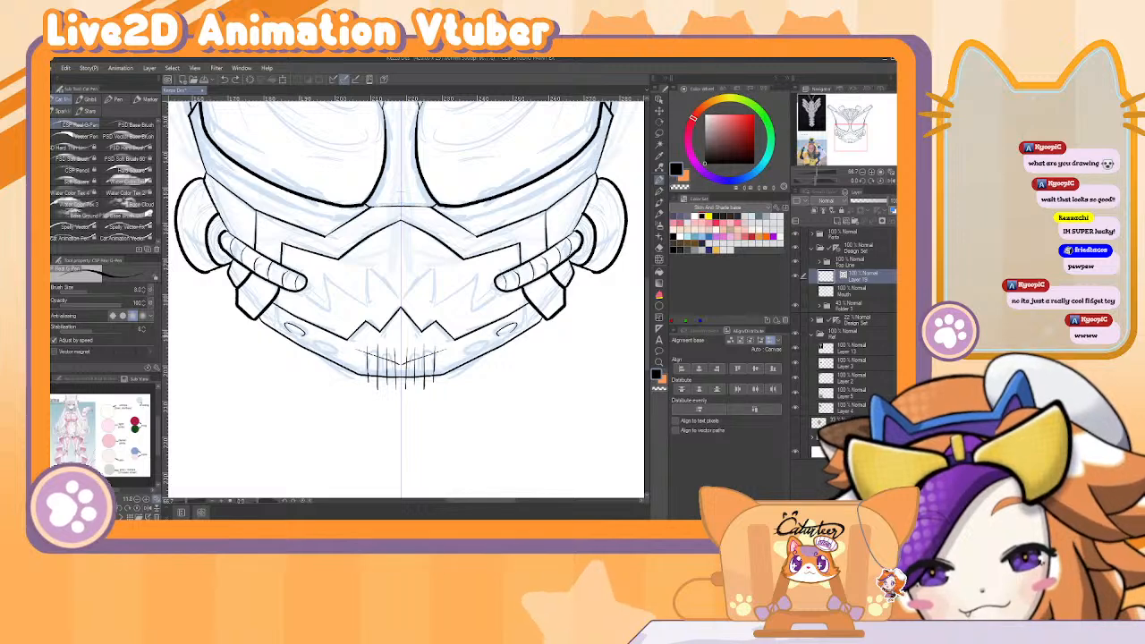
{"action": "key", "text": "ctrl+z"}
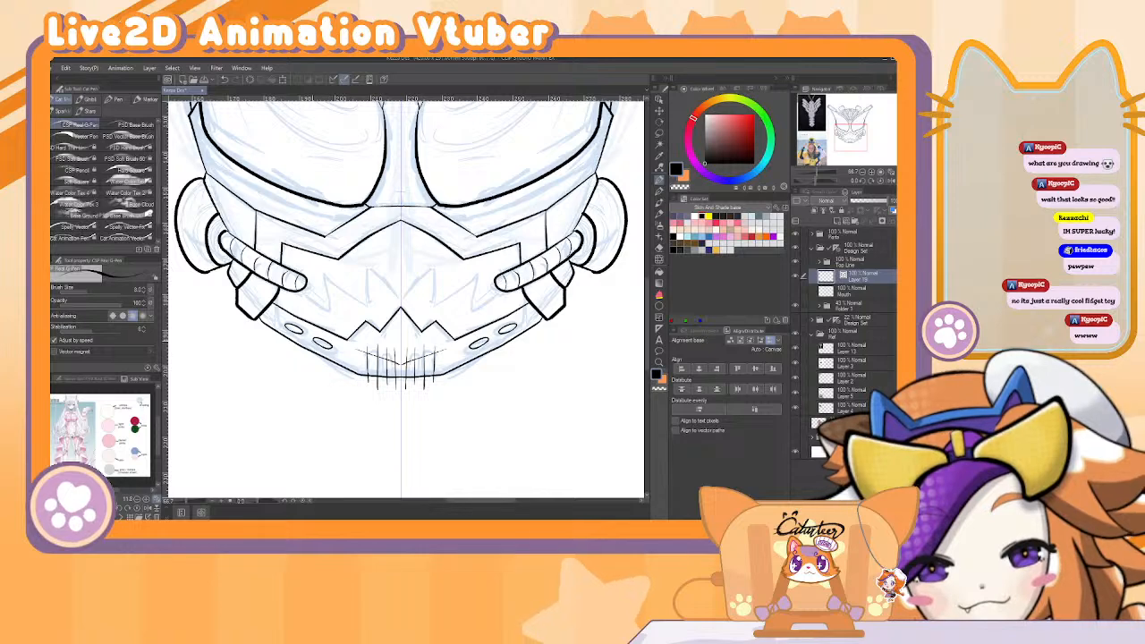
Trim the overshooting and connecting chin lines with the vector eraser to leave separate, slant-topped vent slots.
{"action": "key", "text": "e"}
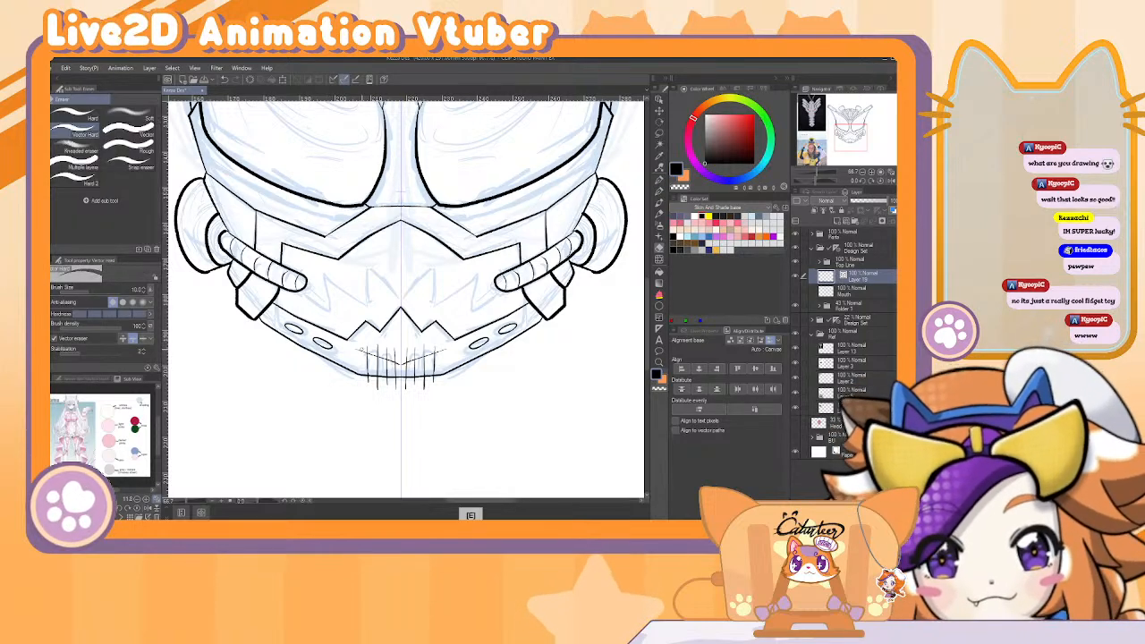
{"action": "mouse_move", "coordinate": [390, 355]}
{"action": "left_mouse_down"}
{"action": "mouse_move", "coordinate": [377, 350]}
{"action": "mouse_move", "coordinate": [382, 361]}
{"action": "left_mouse_up"}
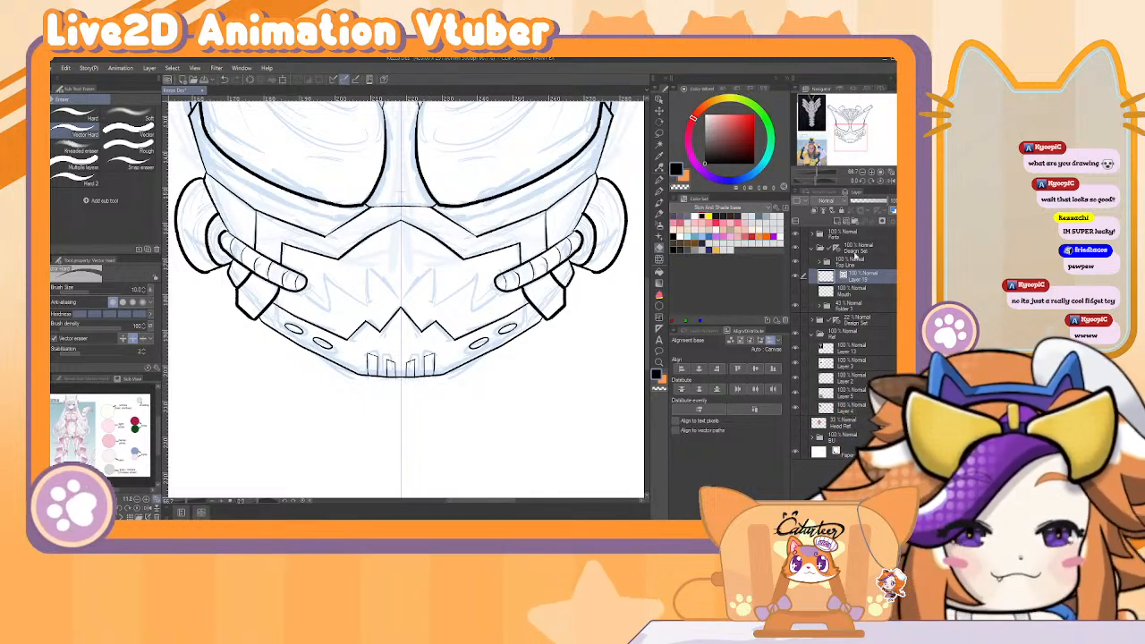
Add a new raster layer directly above the mouthpiece's vector line layer.
{"action": "left_click", "coordinate": [837, 220]}
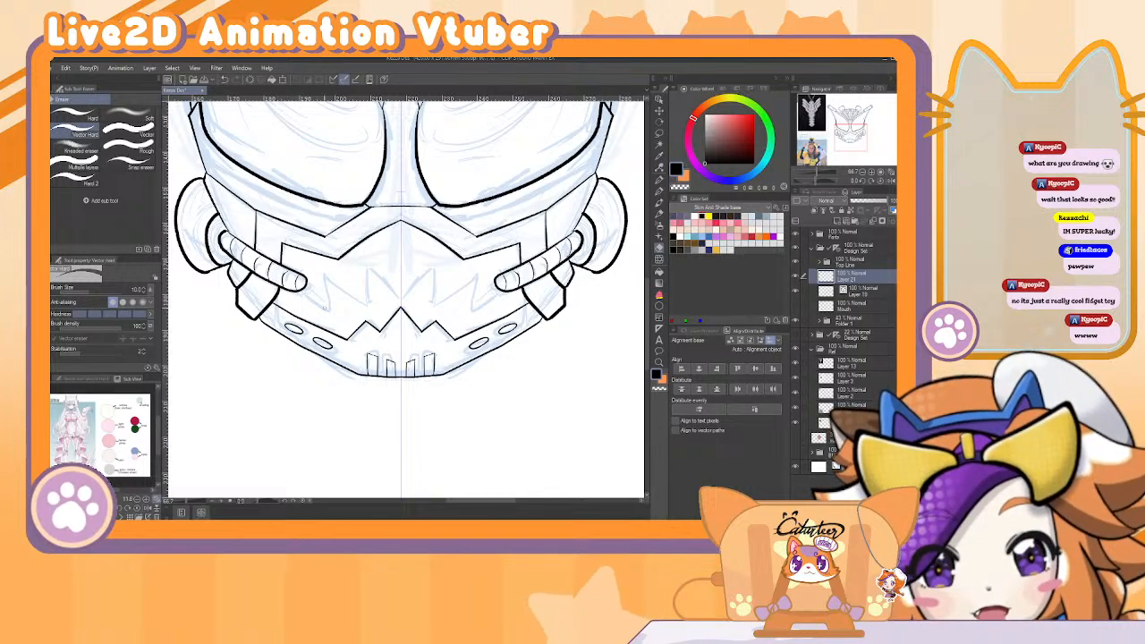
{"action": "key", "text": "p"}
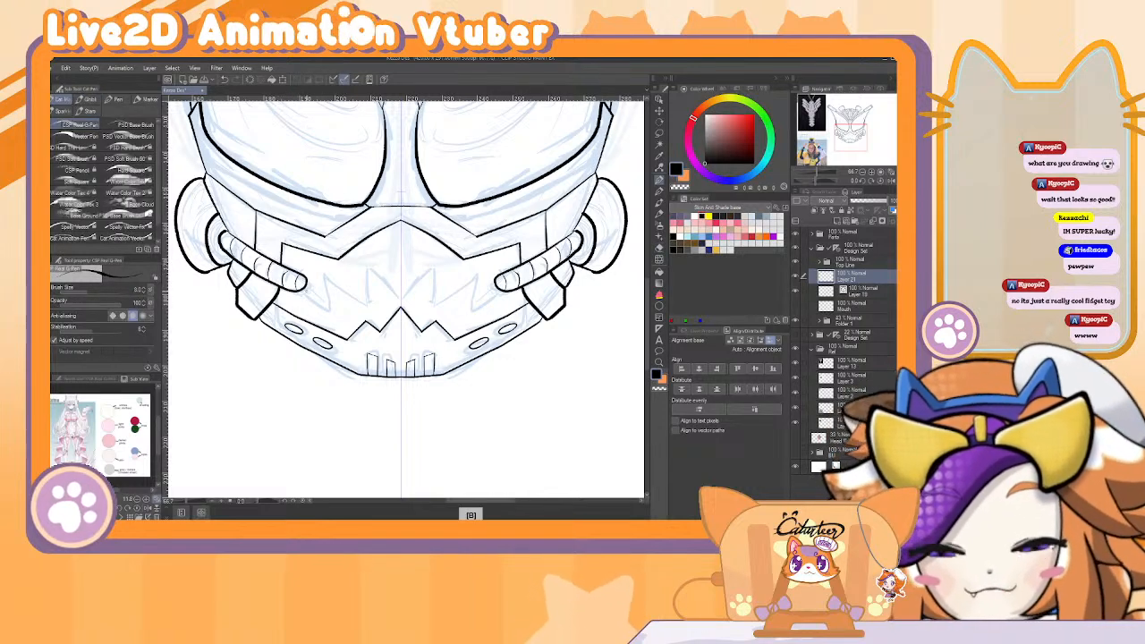
{"action": "key", "text": "ctrl+z"}
{"action": "left_click_drag", "start_coordinate": [285, 276], "coordinate": [325, 308]}
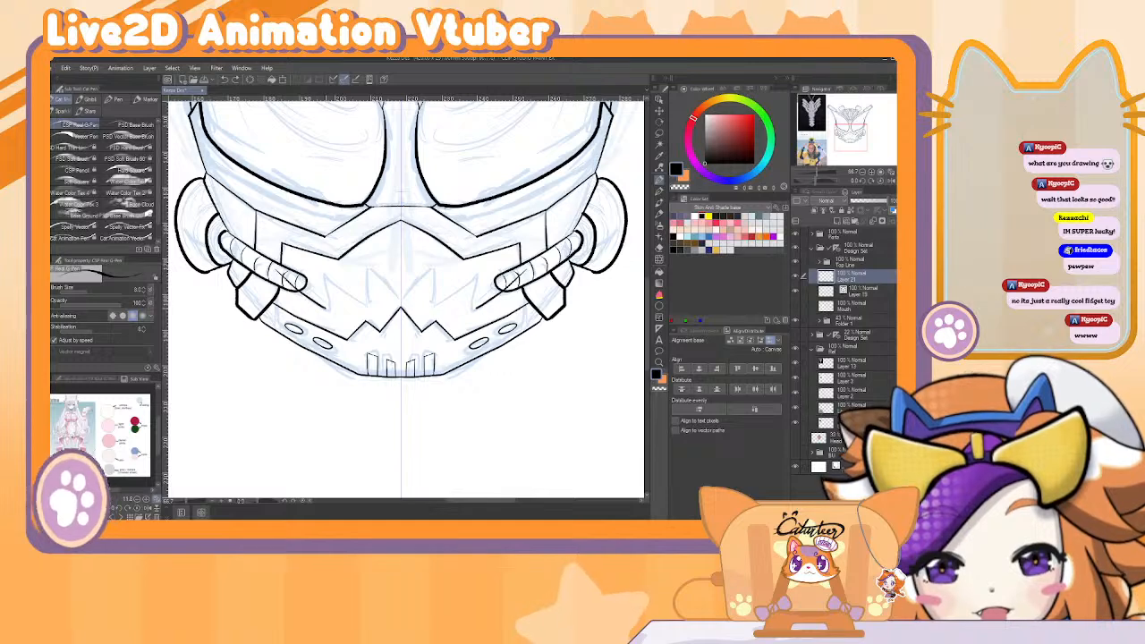
{"action": "key", "text": "ctrl+z"}
{"action": "left_click_drag", "start_coordinate": [288, 272], "coordinate": [286, 284]}
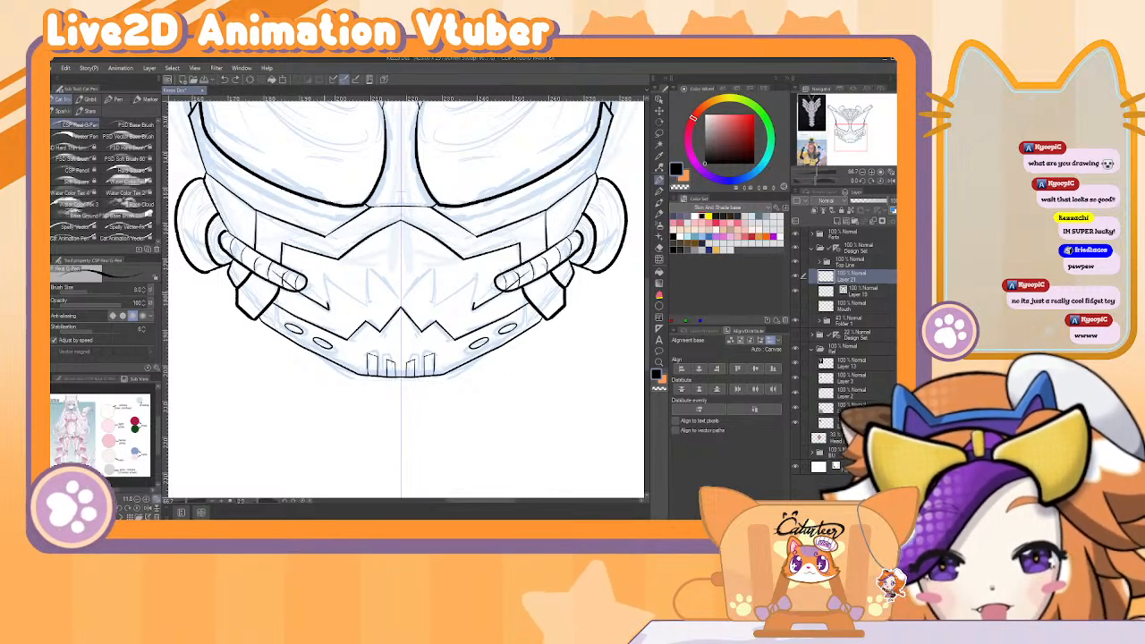
{"action": "key", "text": "ctrl+z"}
{"action": "key", "text": "ctrl+y"}
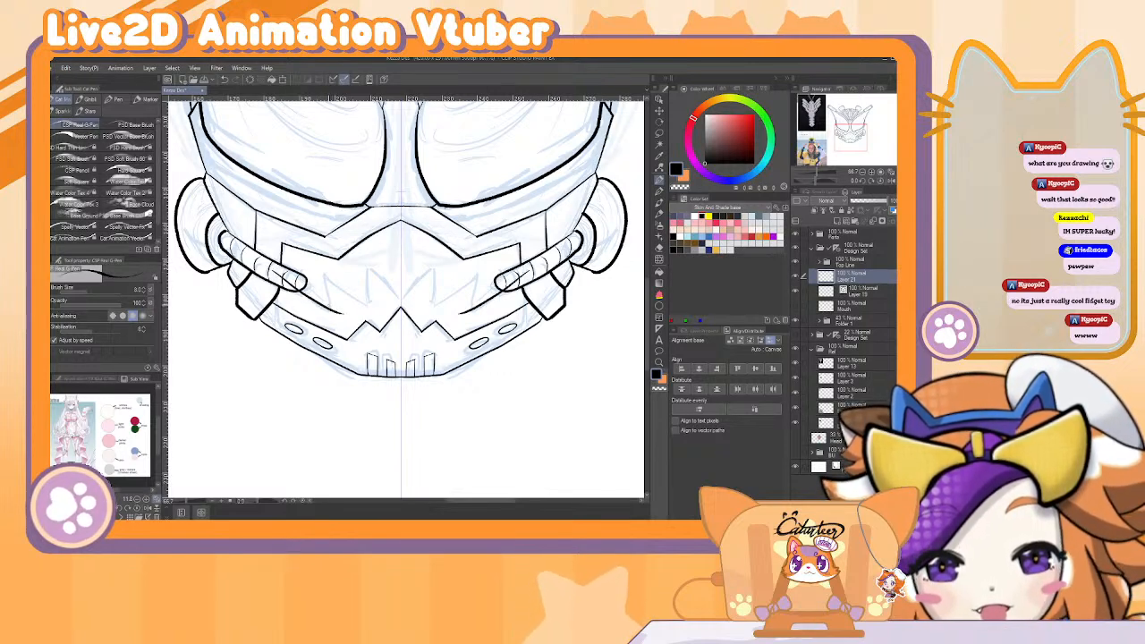
{"action": "left_click_drag", "start_coordinate": [322, 274], "coordinate": [375, 311]}
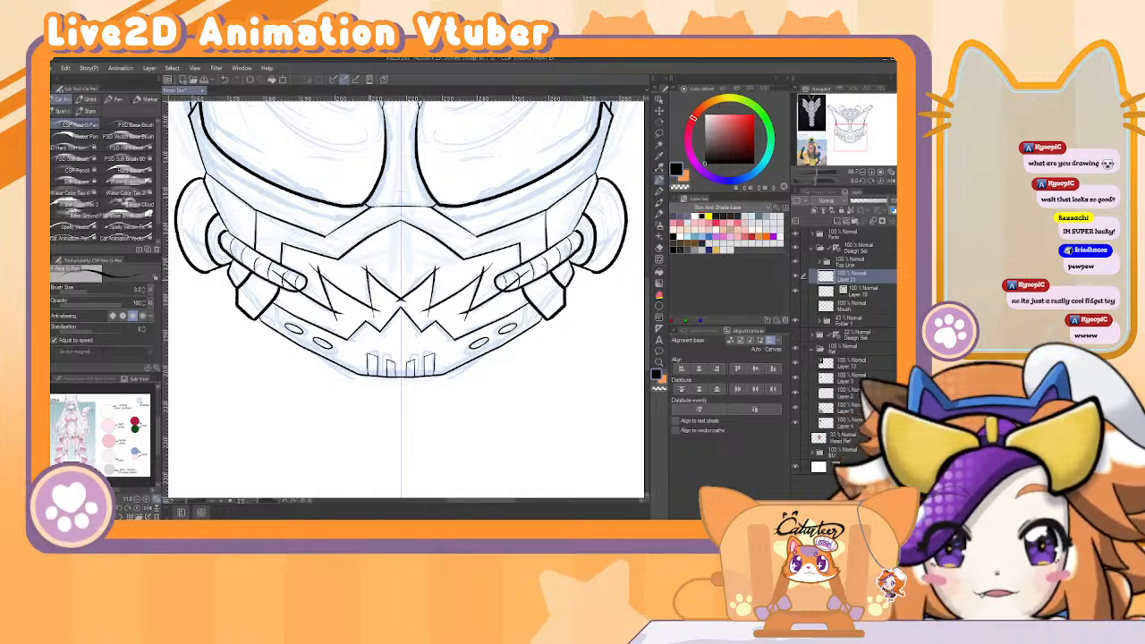
{"action": "key", "text": "e"}
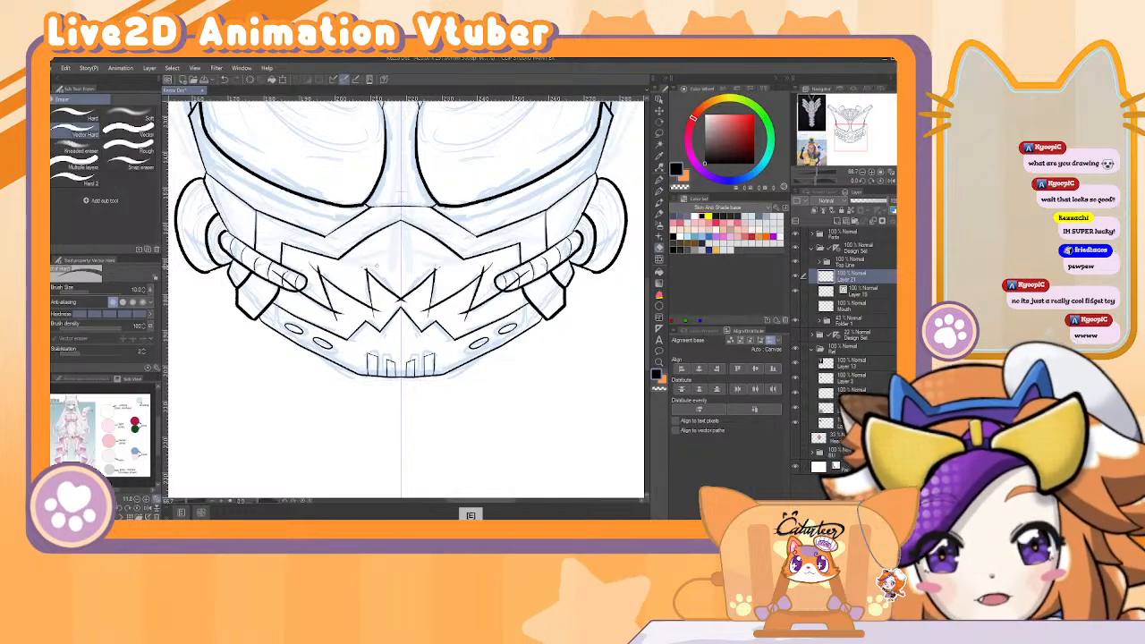
{"action": "key", "text": "ctrl+z"}
{"action": "key", "text": "p"}
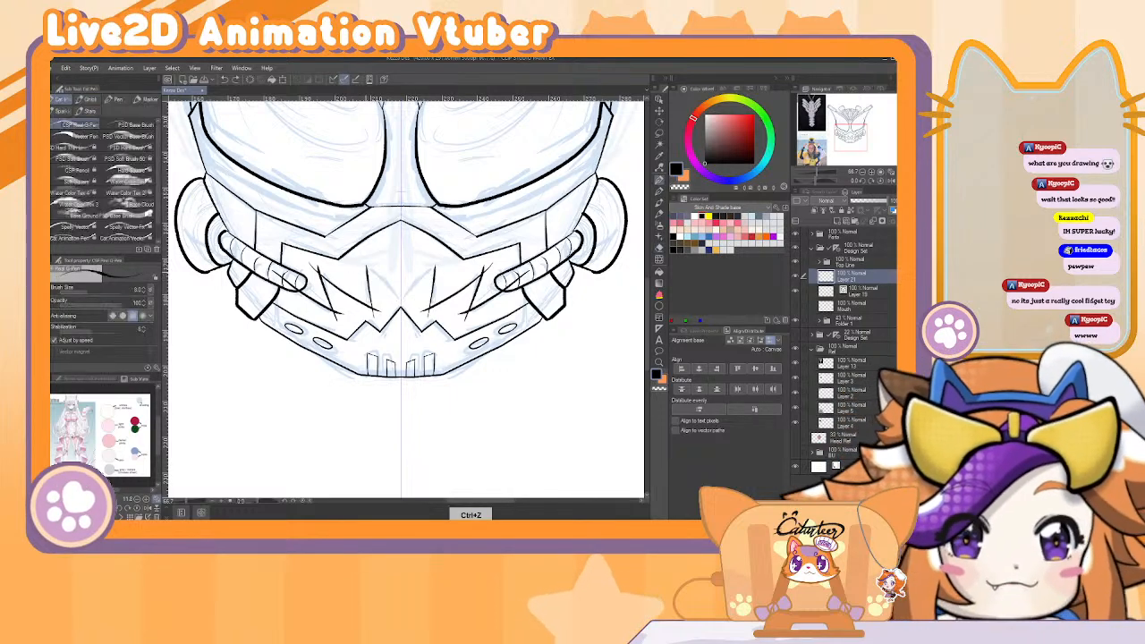
{"action": "key", "text": "ctrl+z"}
{"action": "key", "text": "ctrl+z"}
{"action": "key", "text": "ctrl+z"}
{"action": "key", "text": "ctrl+z"}
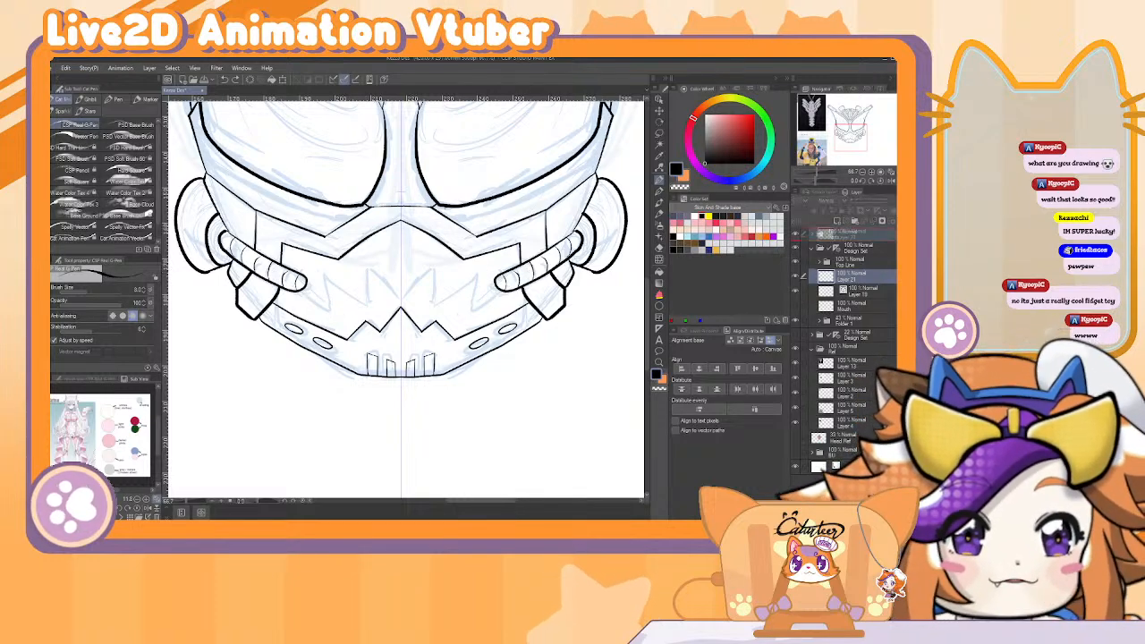
Replace the empty raster layer with a new vector layer and ink mirrored zigzag mouth lines over the mask sketch.
{"action": "left_click", "coordinate": [894, 222]}
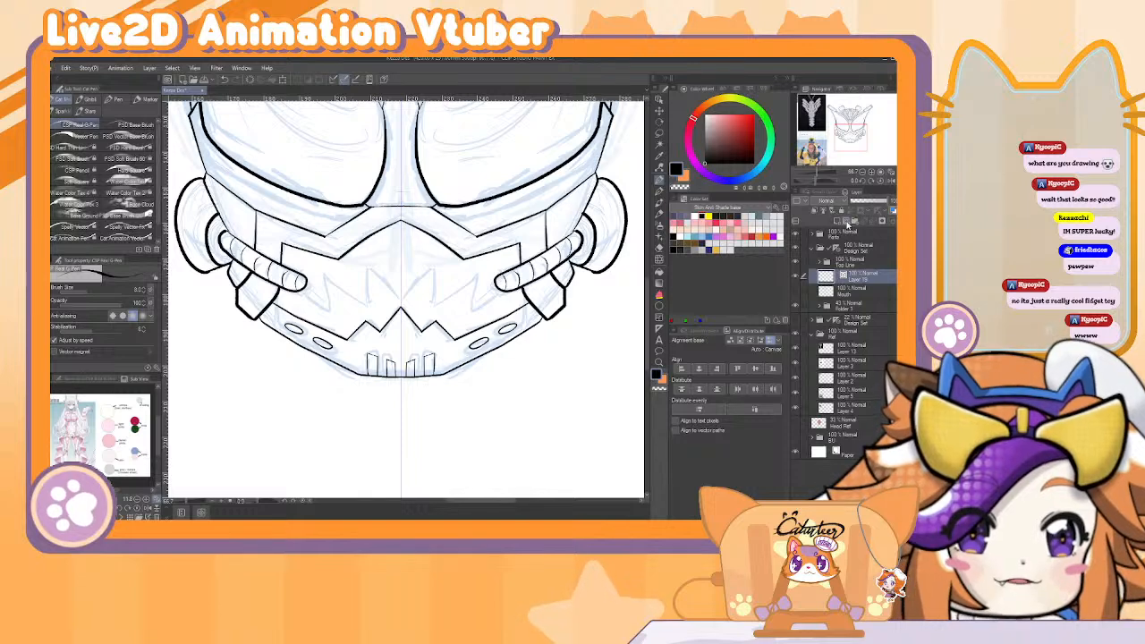
{"action": "left_click", "coordinate": [815, 221]}
{"action": "key", "text": "b"}
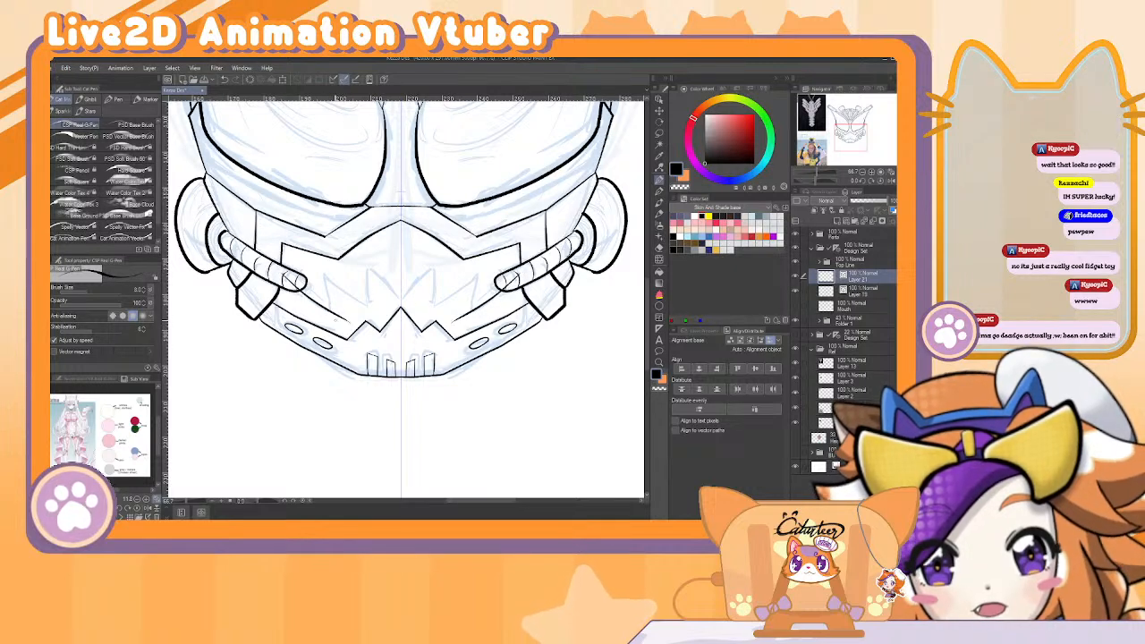
{"action": "left_click_drag", "start_coordinate": [320, 276], "coordinate": [340, 311]}
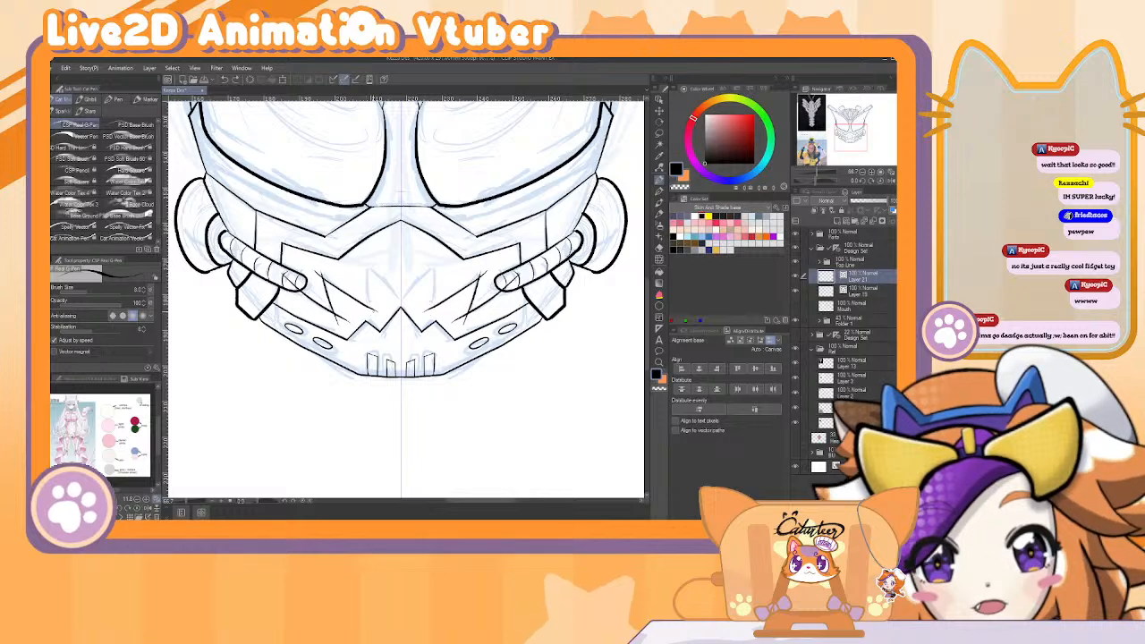
{"action": "left_click_drag", "start_coordinate": [363, 275], "coordinate": [401, 301]}
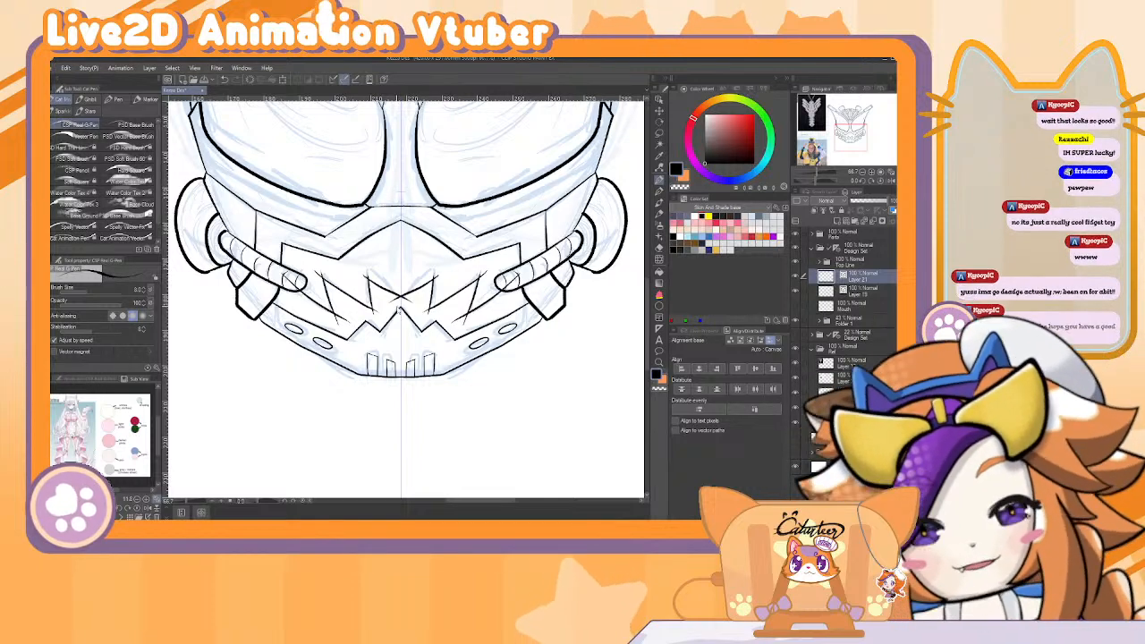
Transform the zigzag mouth lines slightly upward and trim their overlapping ends with the vector eraser.
{"action": "key", "text": "ctrl+t"}
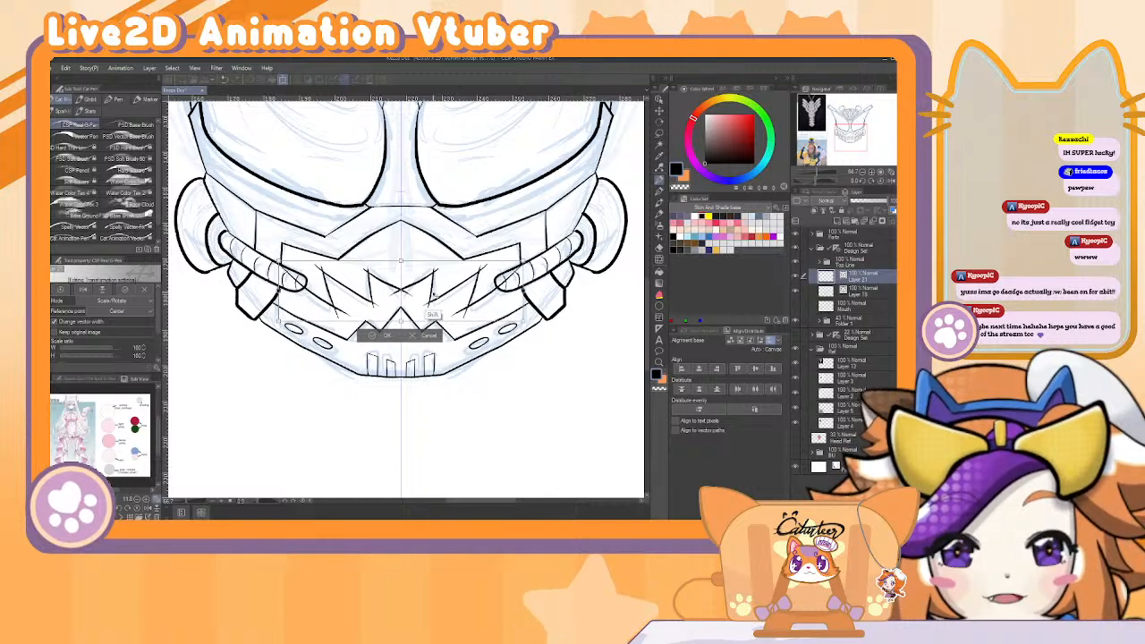
{"action": "key", "text": "Return"}
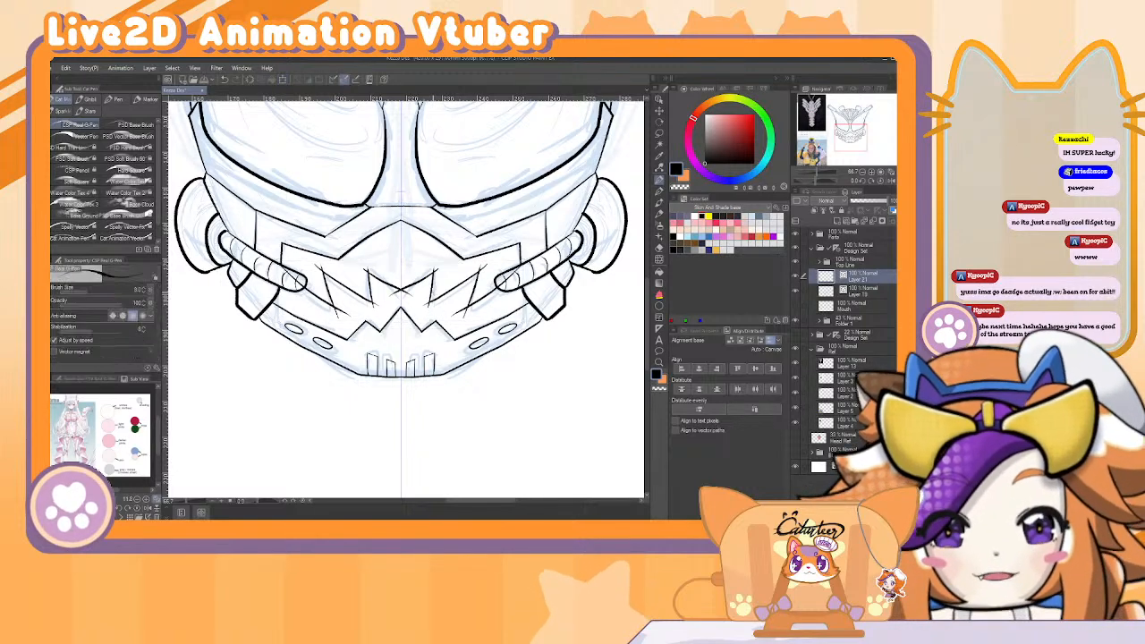
{"action": "key", "text": "e"}
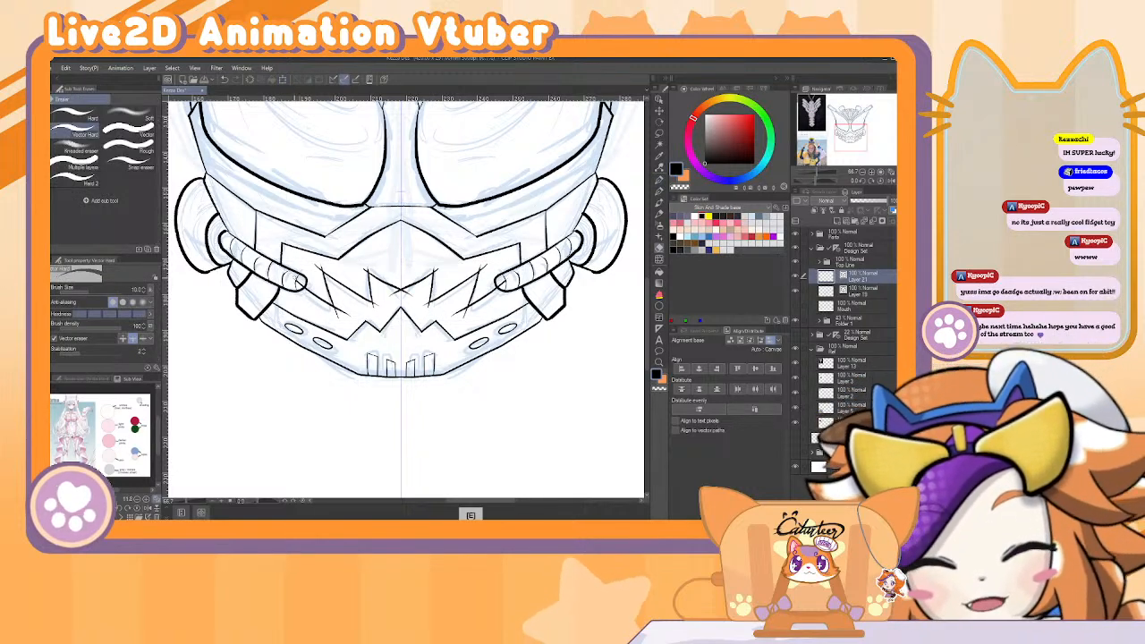
{"action": "left_click_drag", "start_coordinate": [336, 314], "coordinate": [346, 311]}
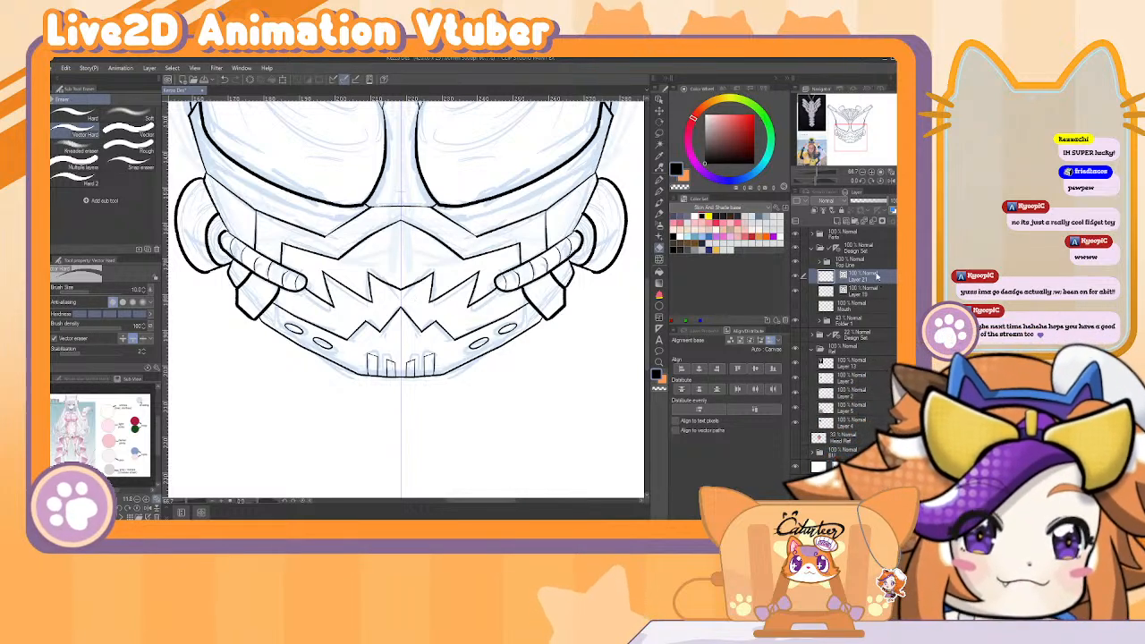
Duplicate the zigzag mouth layer and shift the copy slightly down to form a doubled outline.
{"action": "left_click", "coordinate": [840, 218]}
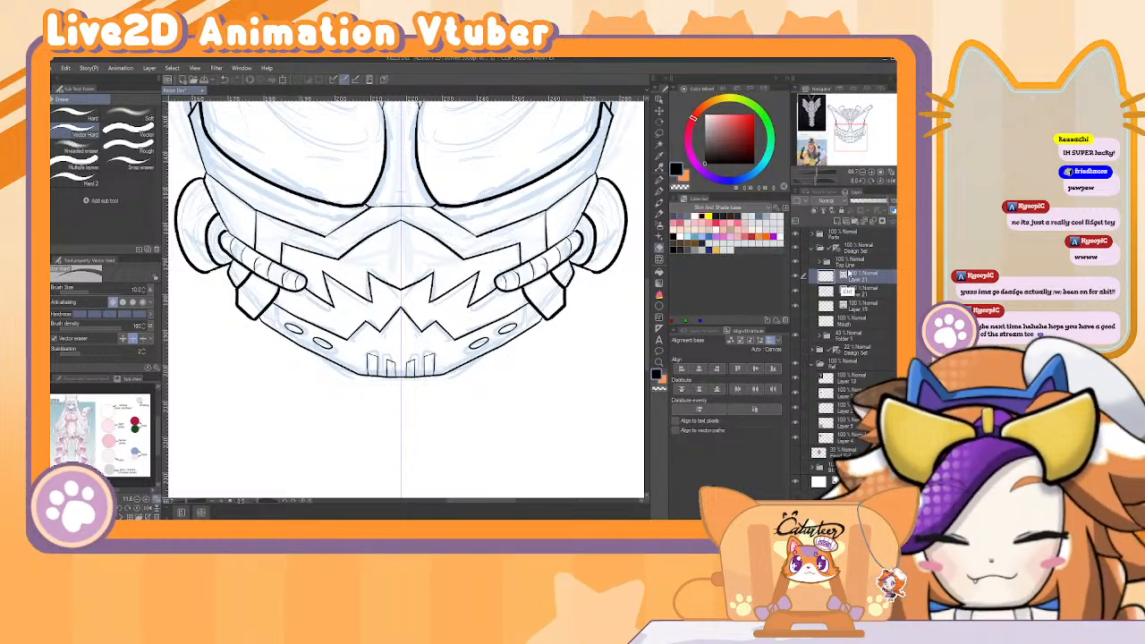
{"action": "key", "text": "ctrl+t"}
{"action": "left_click_drag", "start_coordinate": [457, 289], "coordinate": [457, 295]}
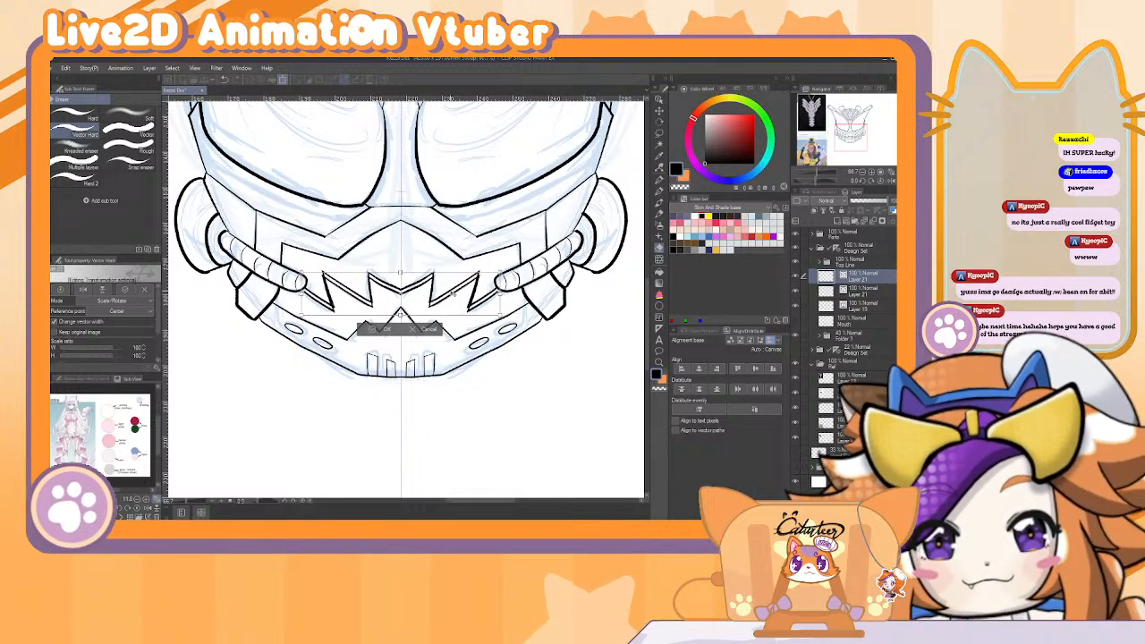
{"action": "key", "text": "Return"}
Touch up the line ends of the doubled zigzag mouth outline with the pen and the vector eraser.
{"action": "key", "text": "p"}
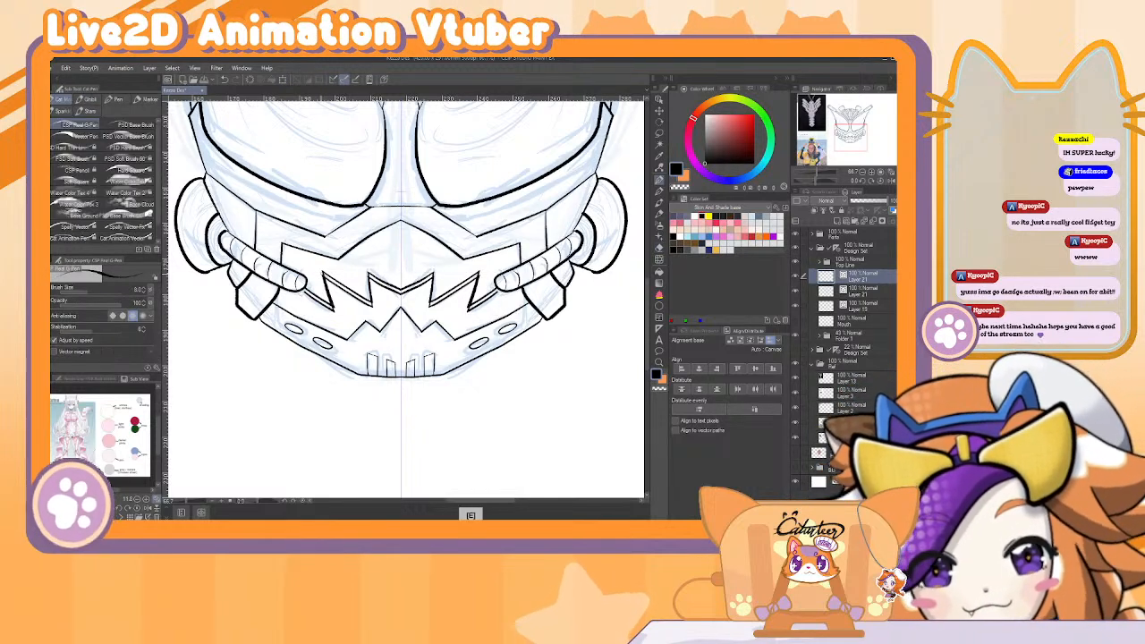
{"action": "key", "text": "e"}
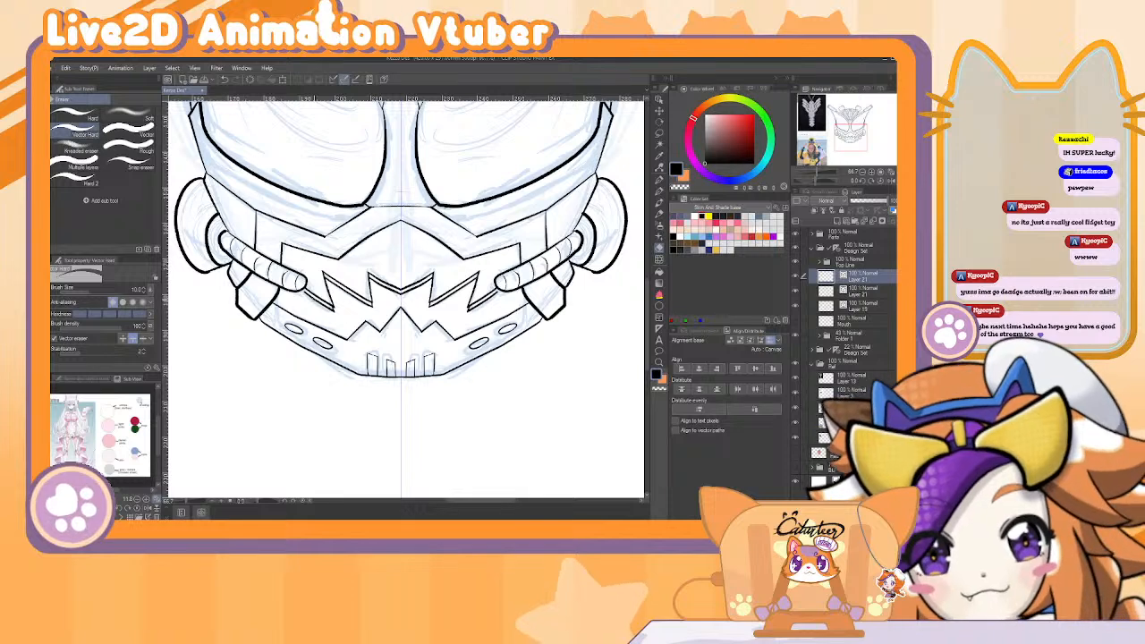
{"action": "key", "text": "b"}
{"action": "key", "text": "ctrl+z"}
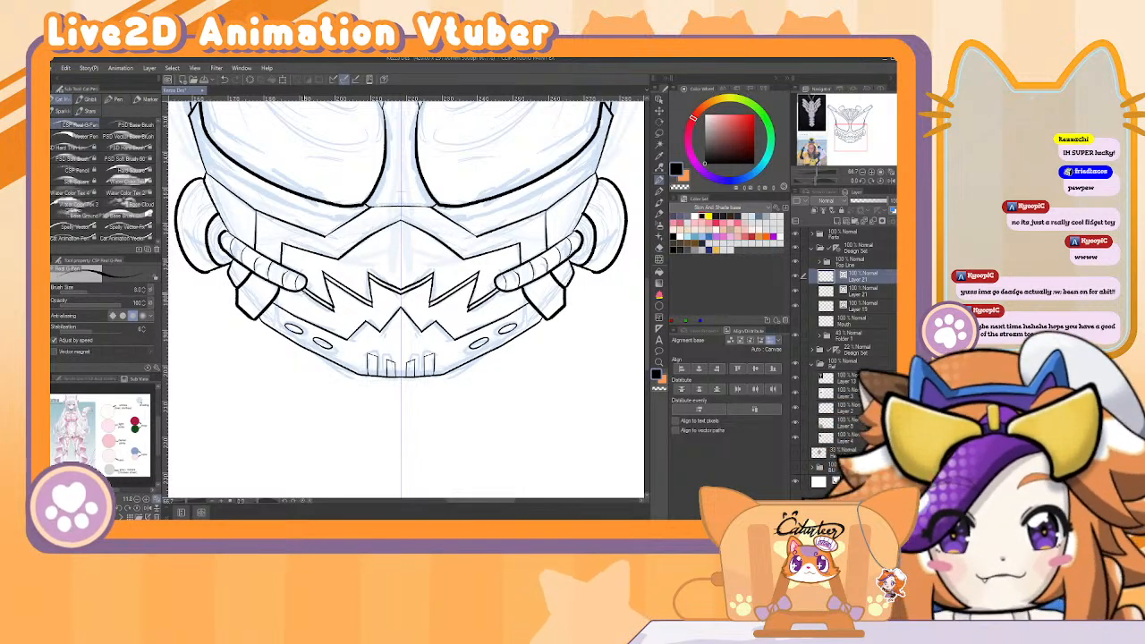
Move the symmetry ruler from the Design Set folder to the Parts folder and add a new vector layer above the zigzag layers.
{"action": "key", "text": "ctrl+minus"}
{"action": "key", "text": "ctrl+minus"}
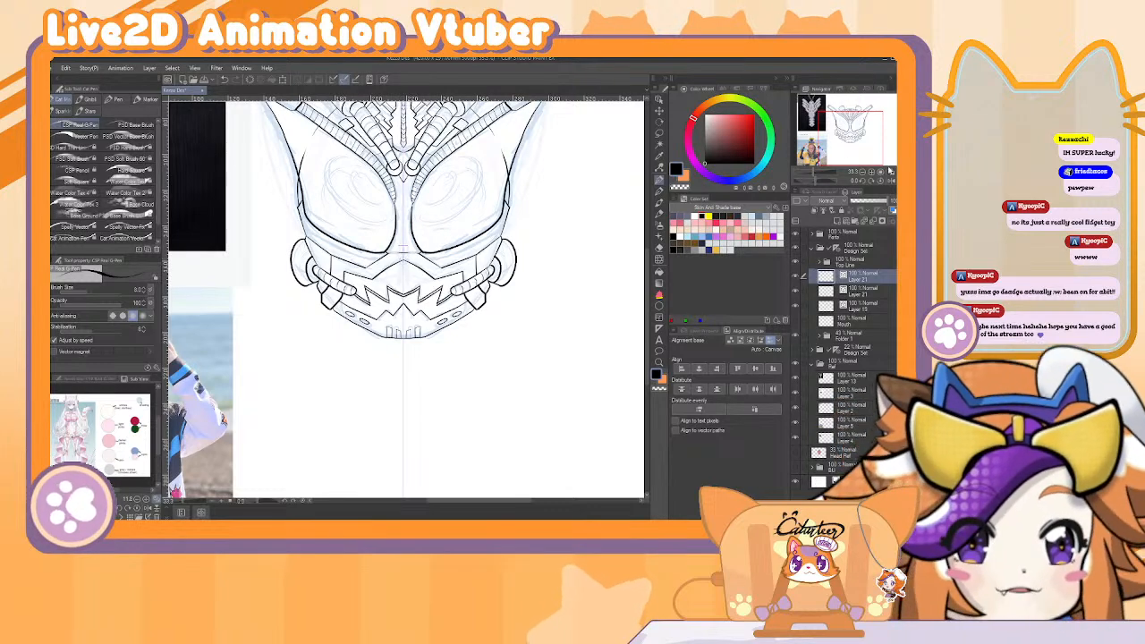
{"action": "left_click", "coordinate": [872, 176]}
{"action": "left_click", "coordinate": [840, 243]}
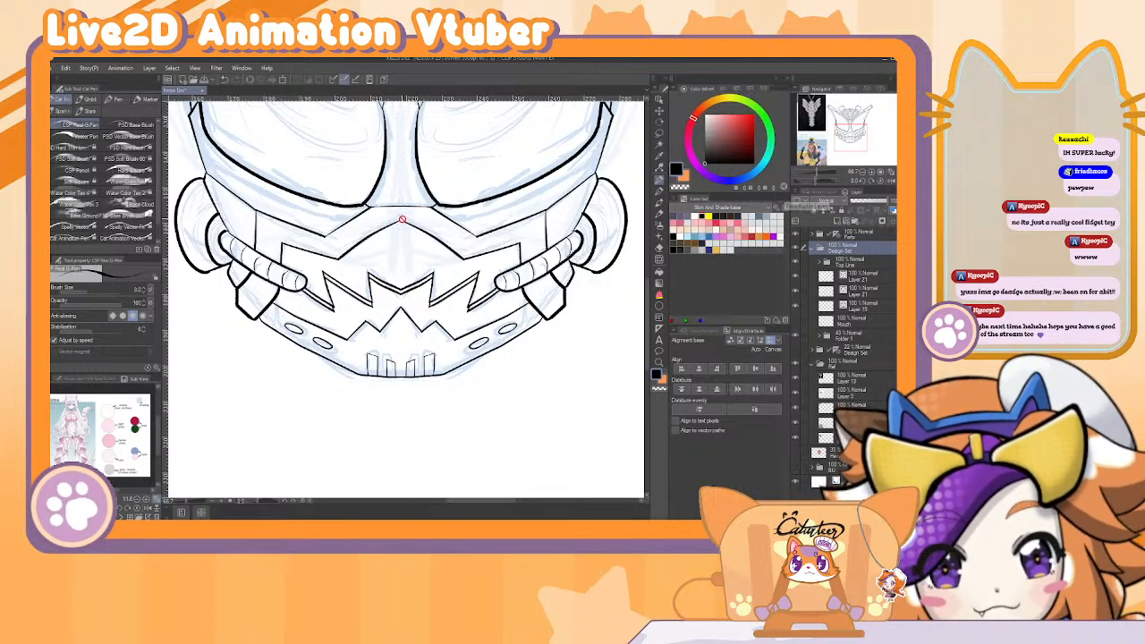
{"action": "key", "text": "e"}
{"action": "key", "text": "p"}
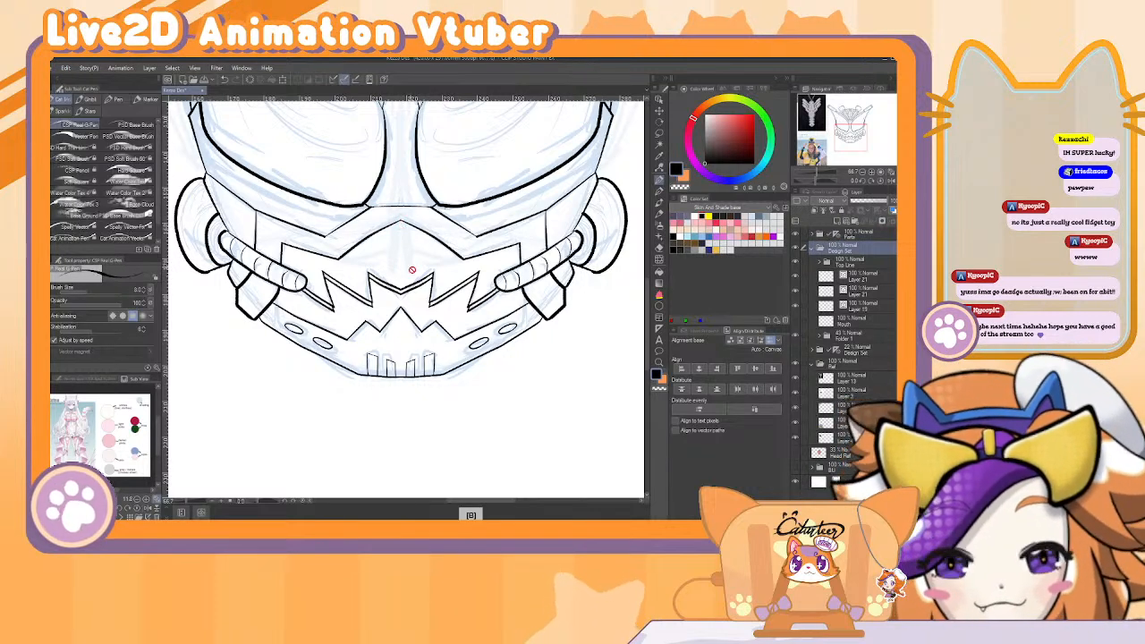
{"action": "left_click", "coordinate": [868, 281]}
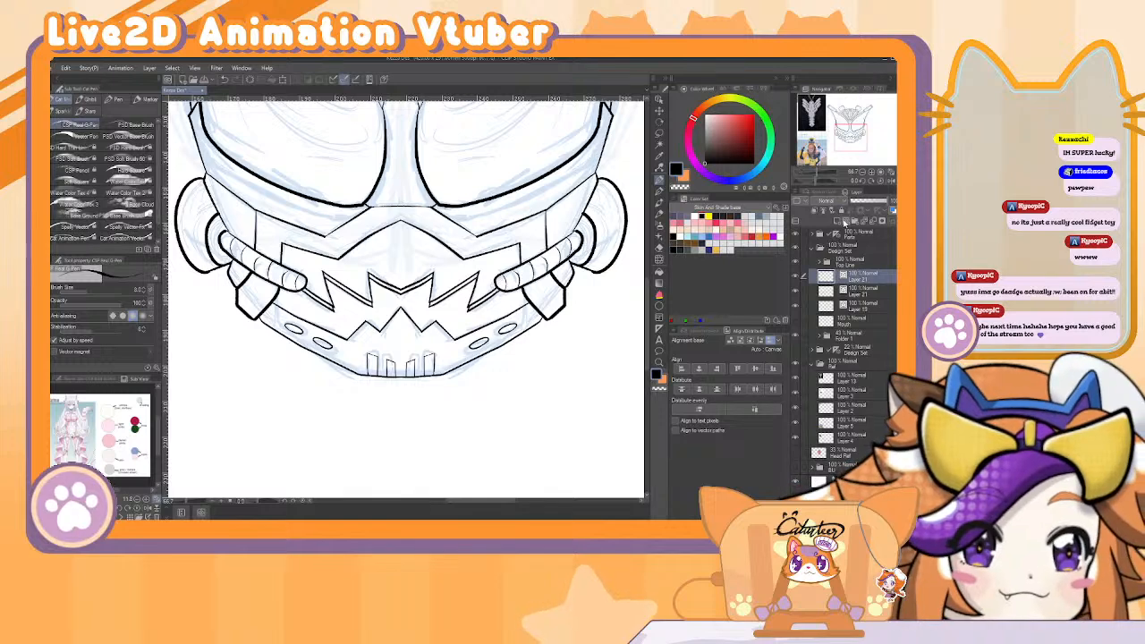
{"action": "left_click", "coordinate": [844, 222]}
Ink a short vertical line on the mask's centreline, running down from the central peak toward the zigzag mouth.
{"action": "key", "text": "e"}
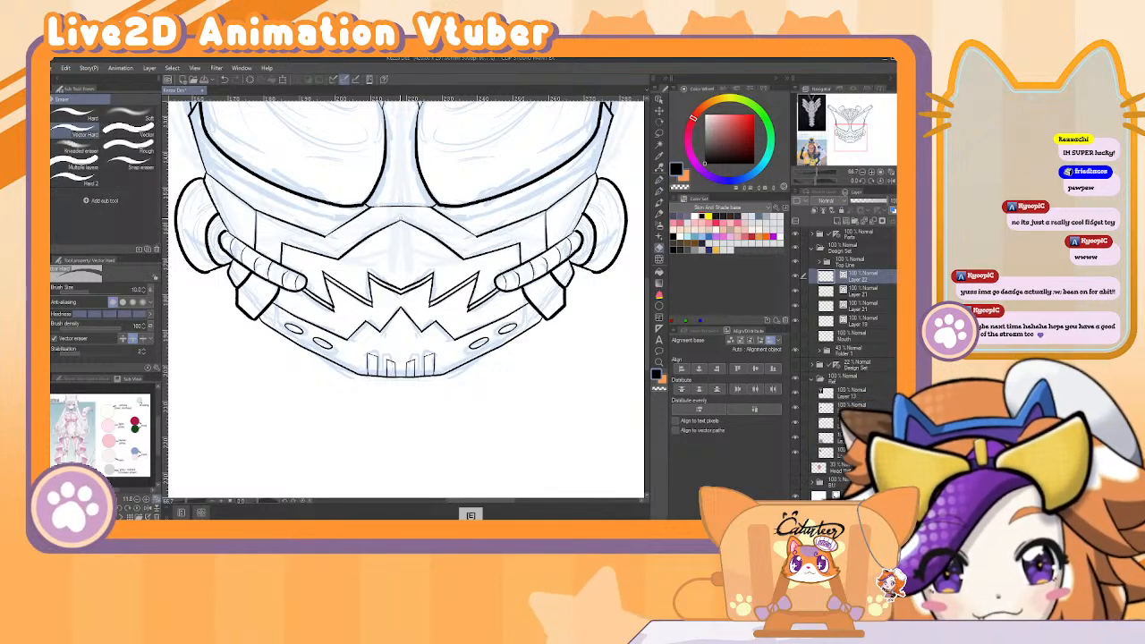
{"action": "key", "text": "p"}
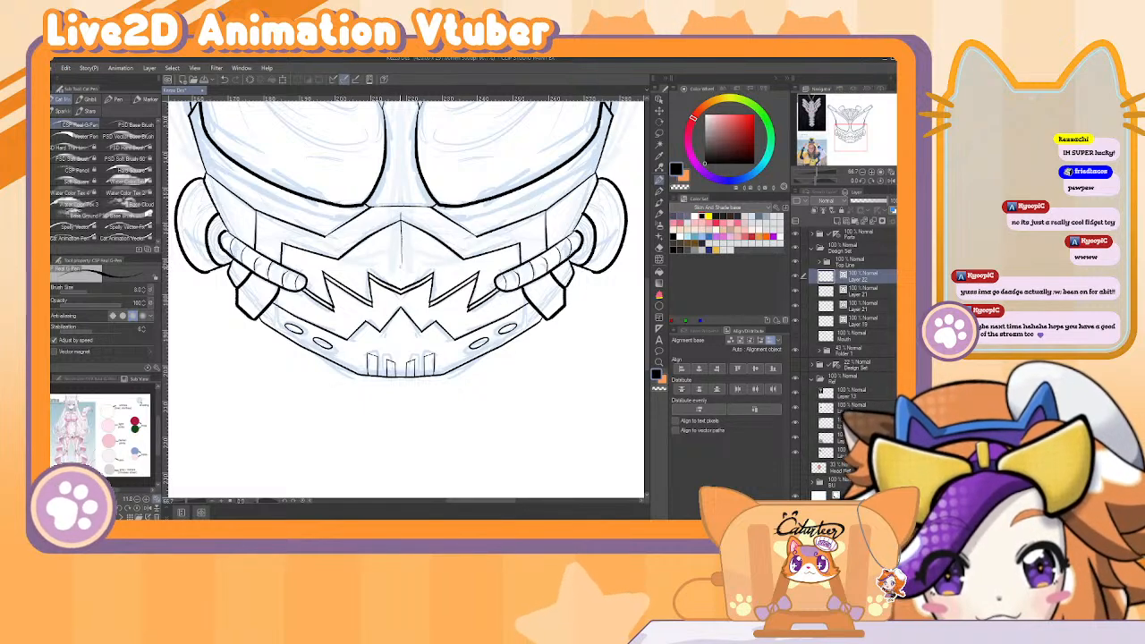
{"action": "key", "text": "ctrl+z"}
{"action": "left_click_drag", "start_coordinate": [400, 211], "coordinate": [400, 264]}
{"action": "key", "text": "ctrl+z"}
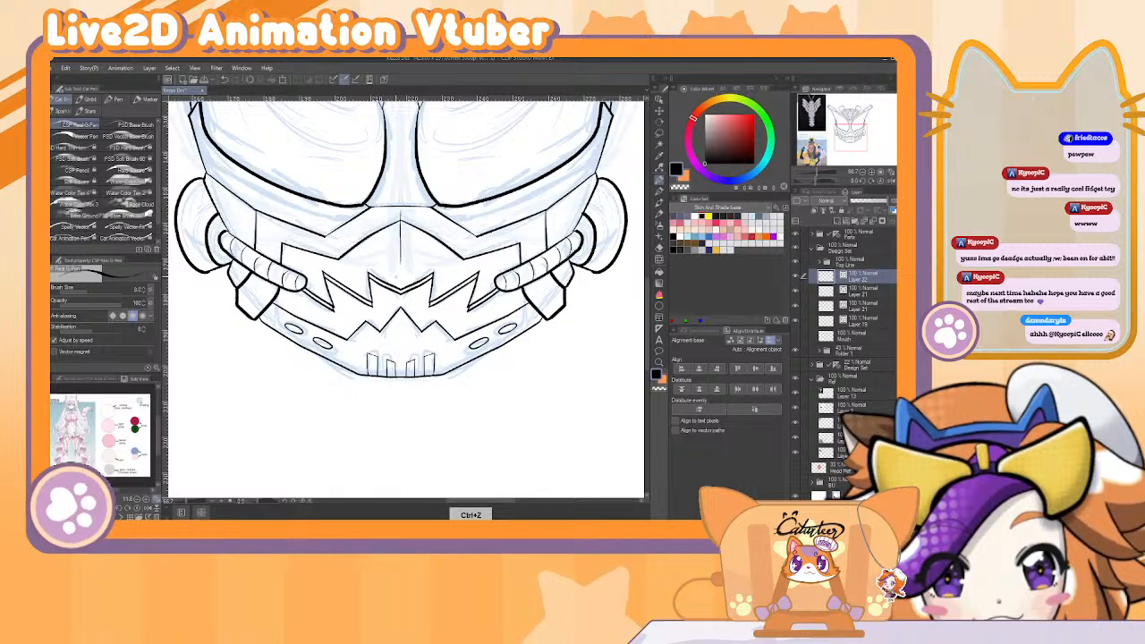
{"action": "key", "text": "e"}
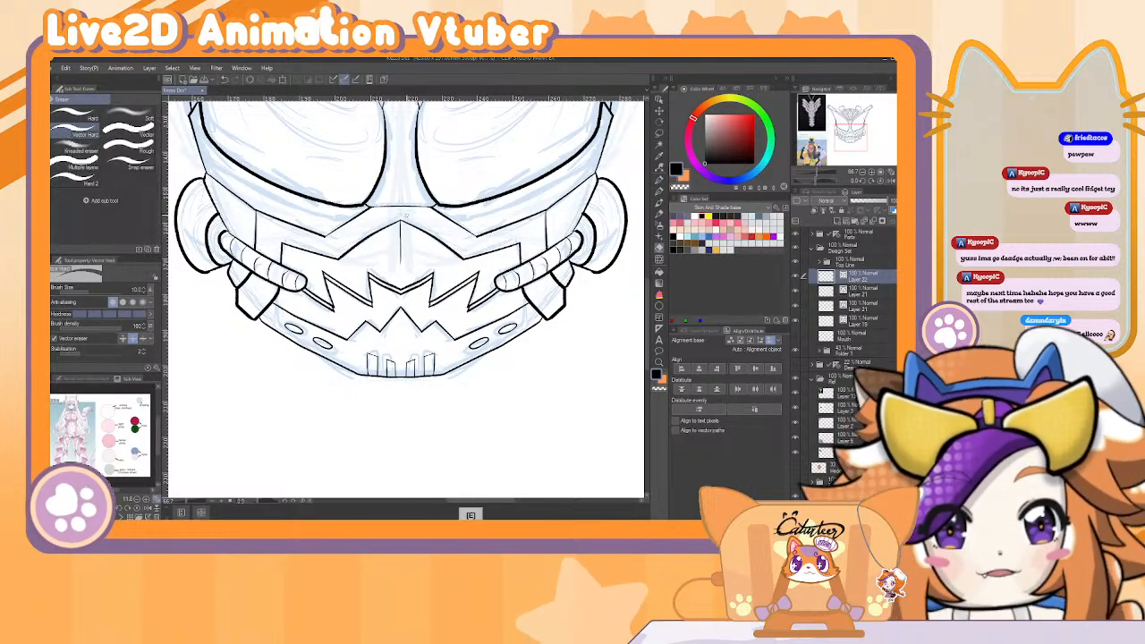
Group Layer 22, both Layer 21 layers and Layer 19 into a folder named Mask, and hide that folder.
{"action": "left_click_drag", "start_coordinate": [524, 251], "coordinate": [517, 411]}
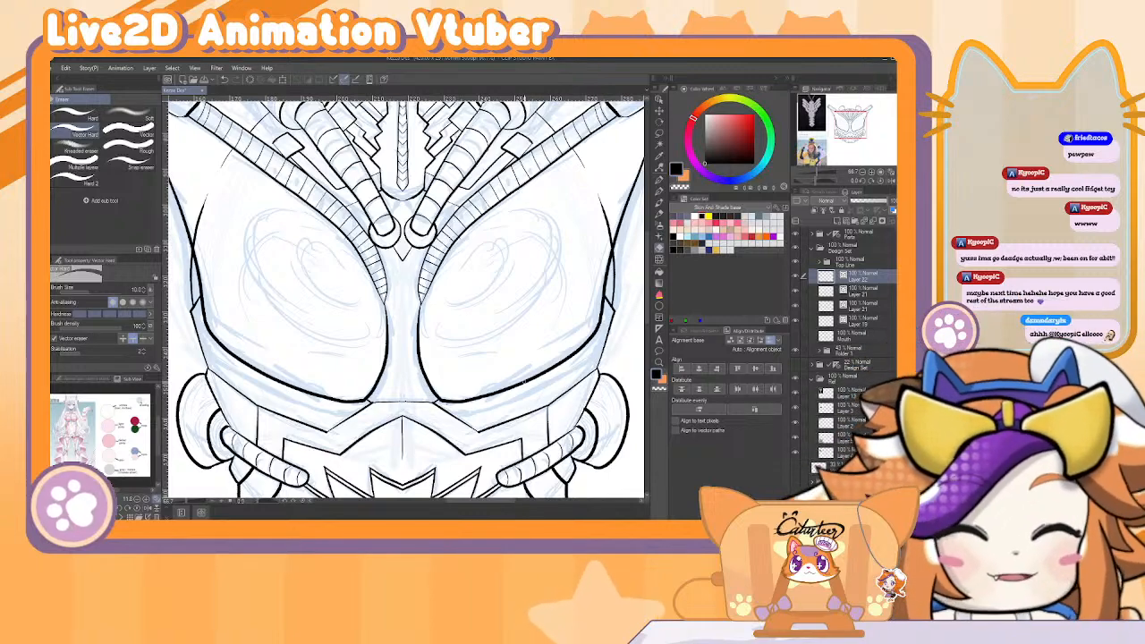
{"action": "left_click", "coordinate": [863, 173]}
{"action": "left_click", "coordinate": [863, 172]}
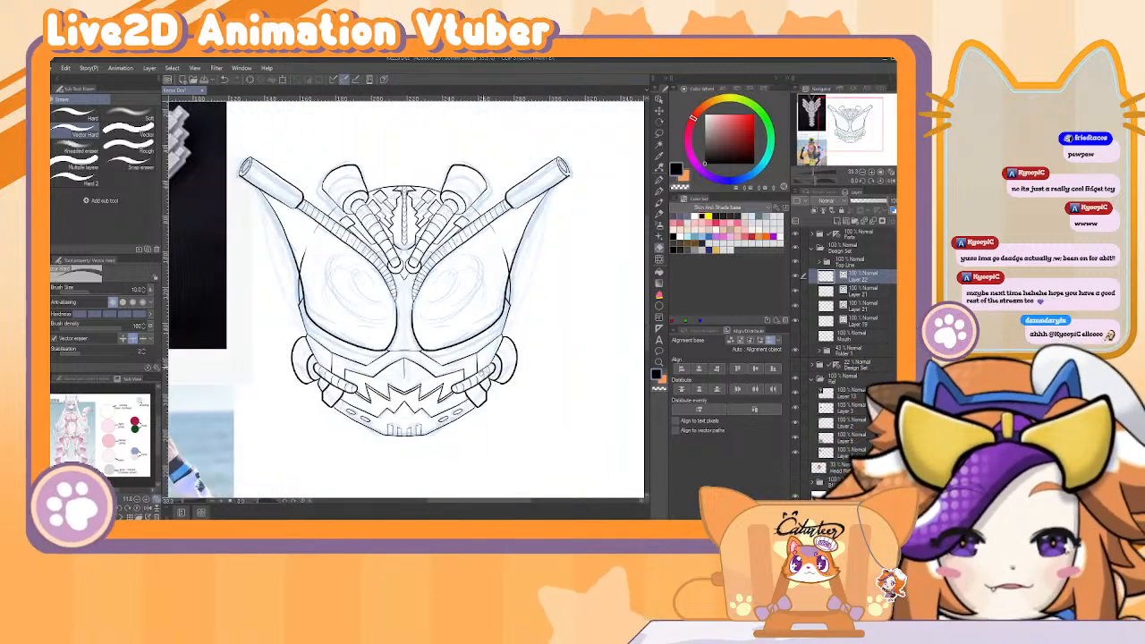
{"action": "left_click_drag", "start_coordinate": [478, 429], "coordinate": [486, 394]}
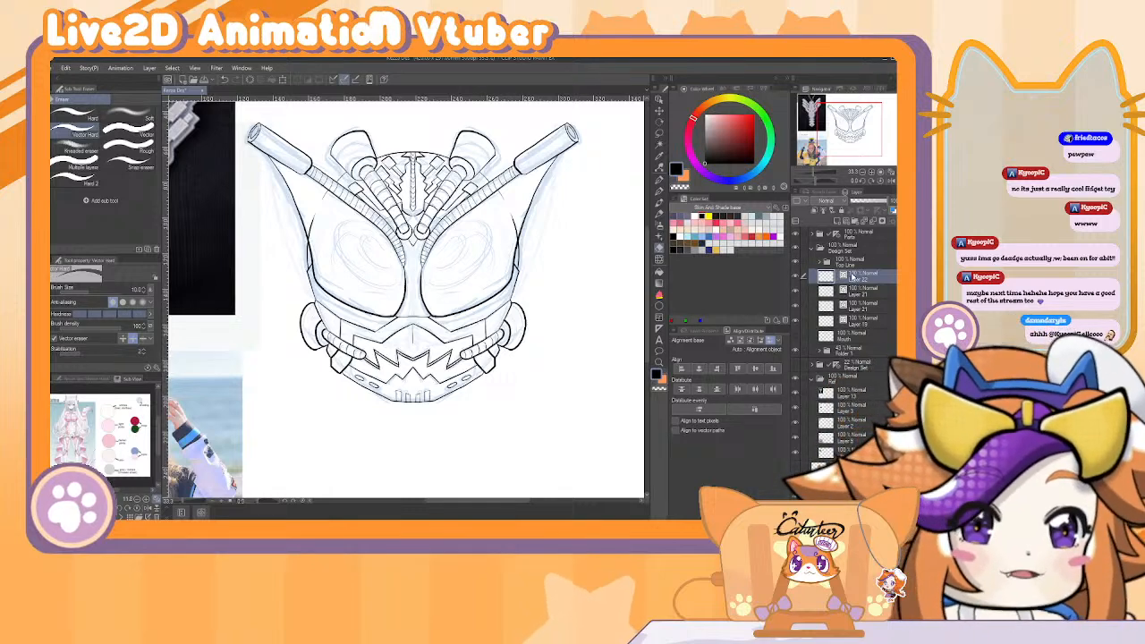
{"action": "left_click", "coordinate": [871, 321], "text": "shift"}
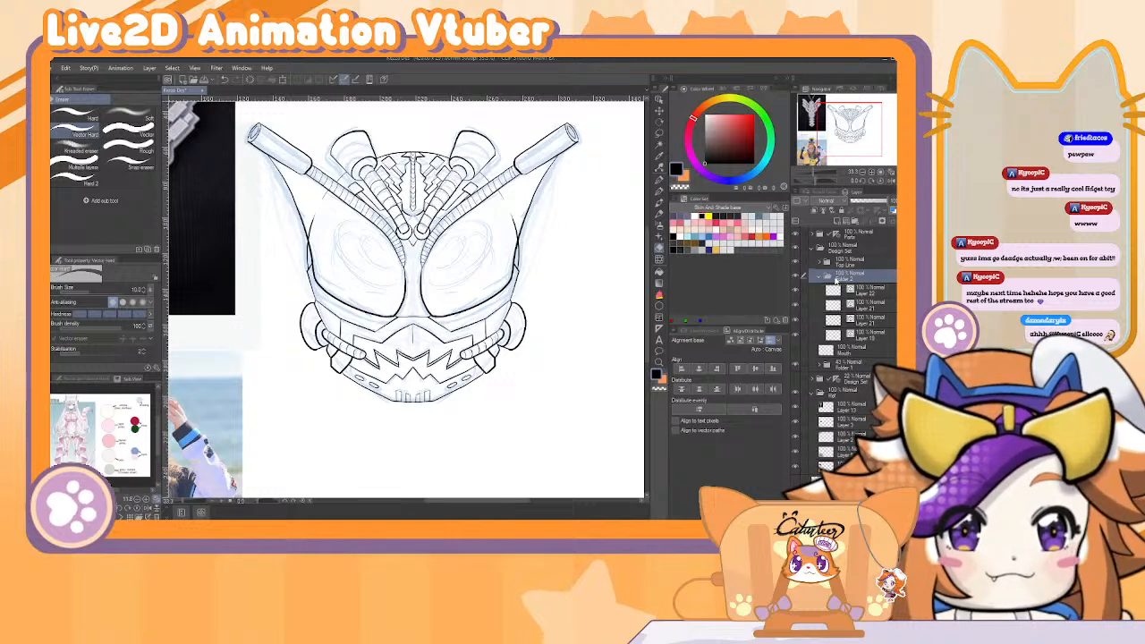
{"action": "left_click", "coordinate": [820, 278]}
{"action": "type", "text": "Mask"}
{"action": "key", "text": "Return"}
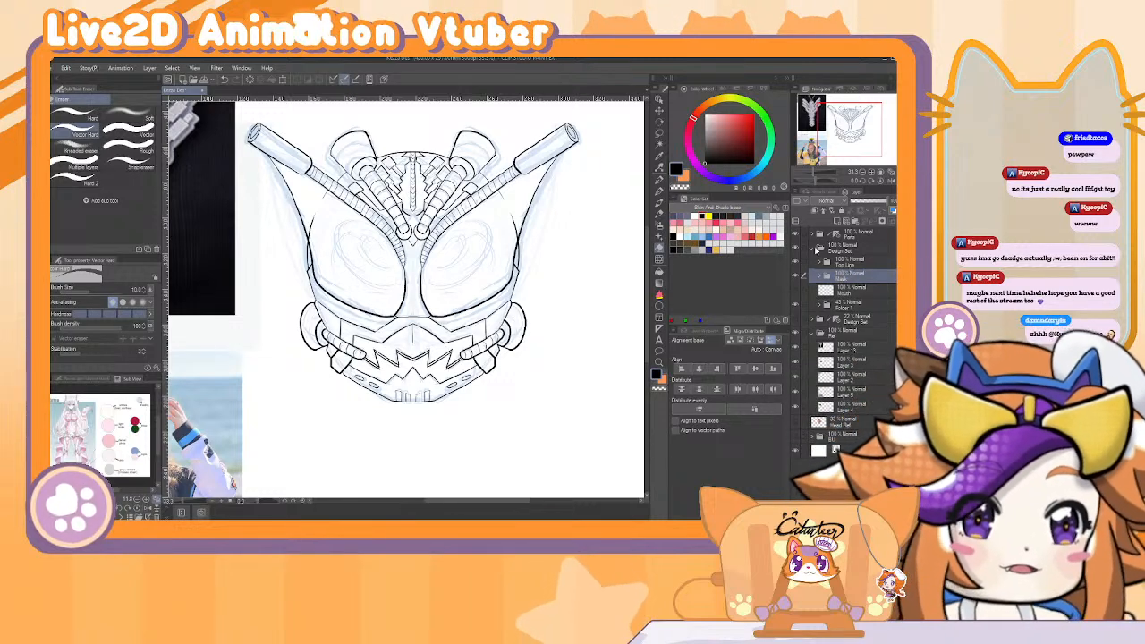
{"action": "left_click", "coordinate": [796, 275]}
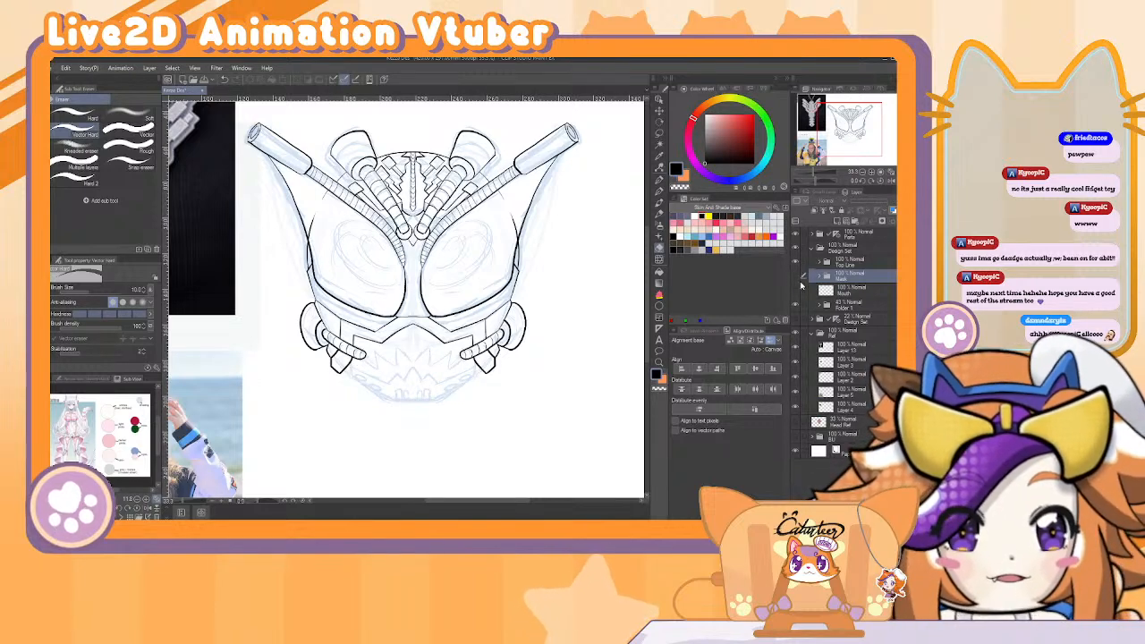
Hide the rough sketch folder, show the Mask folder, and toggle the Mouth layer for comparison, leaving it hidden.
{"action": "left_click", "coordinate": [797, 283]}
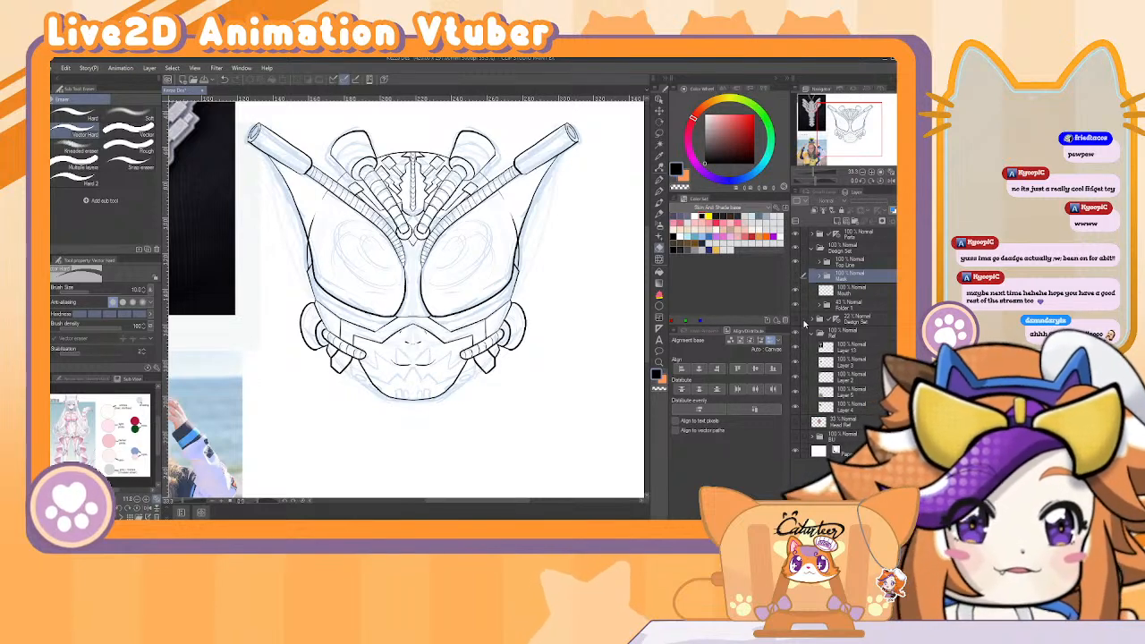
{"action": "left_click", "coordinate": [796, 306]}
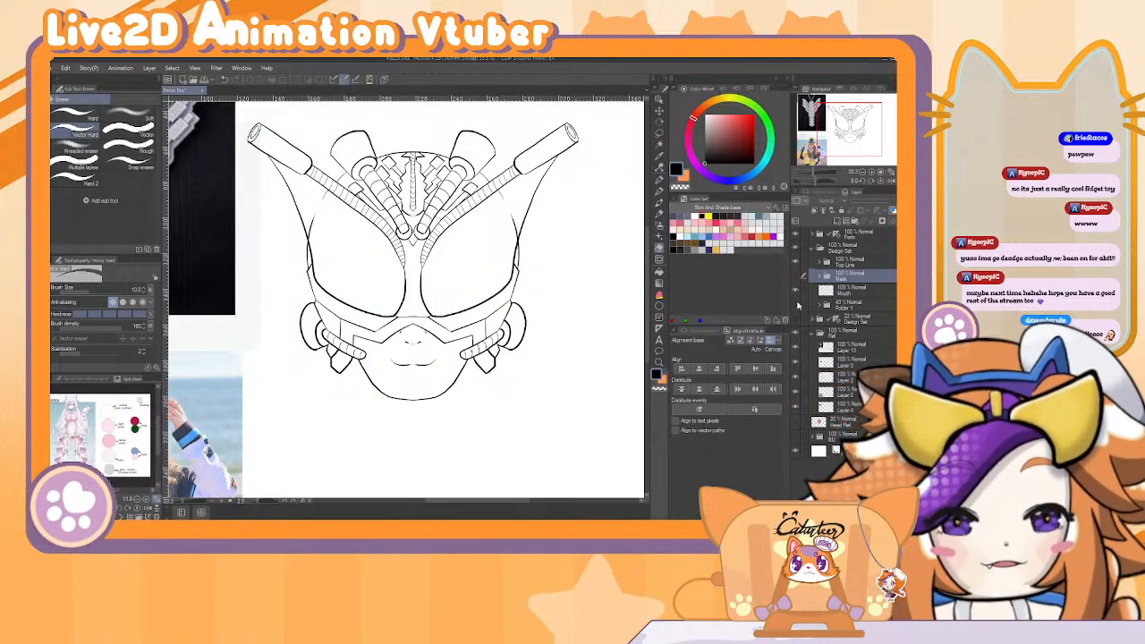
{"action": "left_click", "coordinate": [798, 283]}
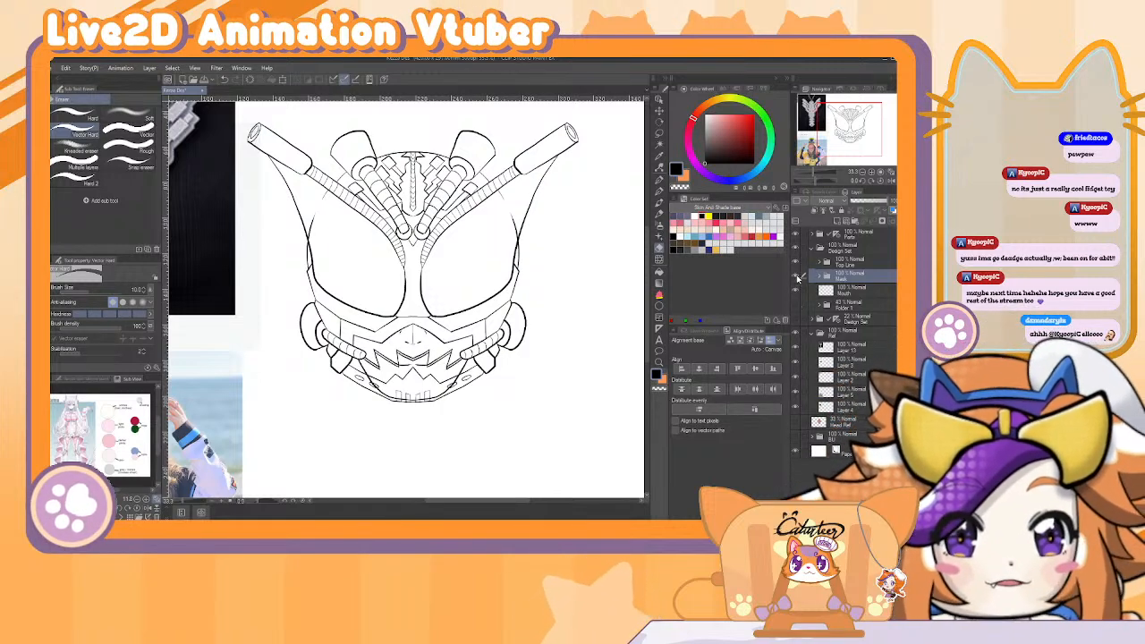
{"action": "left_click", "coordinate": [798, 283]}
{"action": "left_click", "coordinate": [798, 283]}
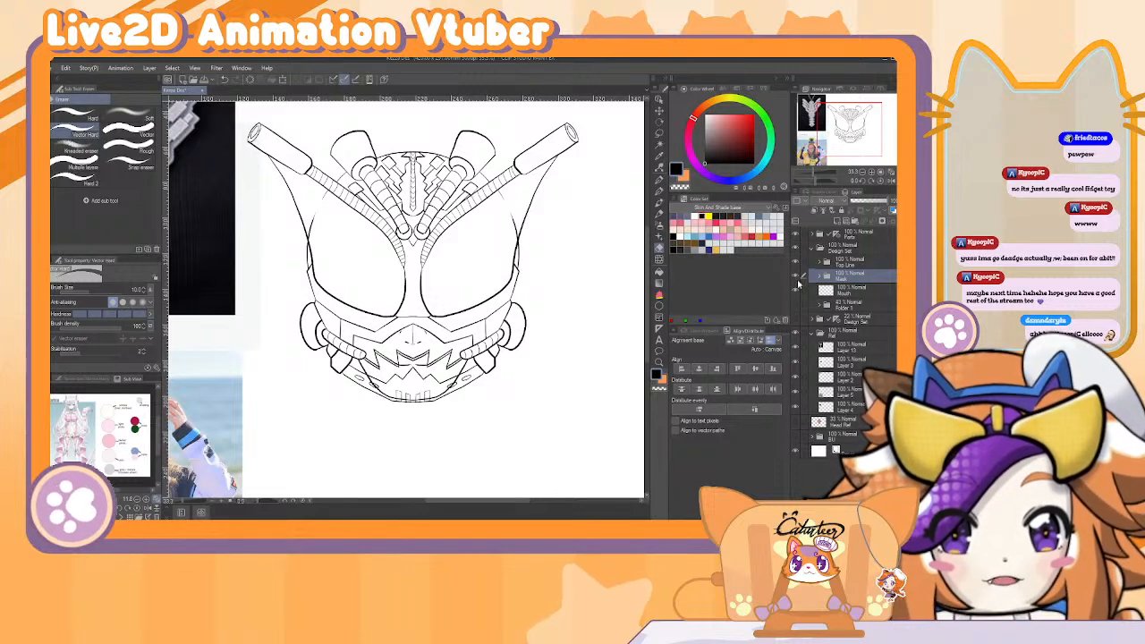
{"action": "left_click", "coordinate": [797, 283]}
{"action": "left_click", "coordinate": [798, 284]}
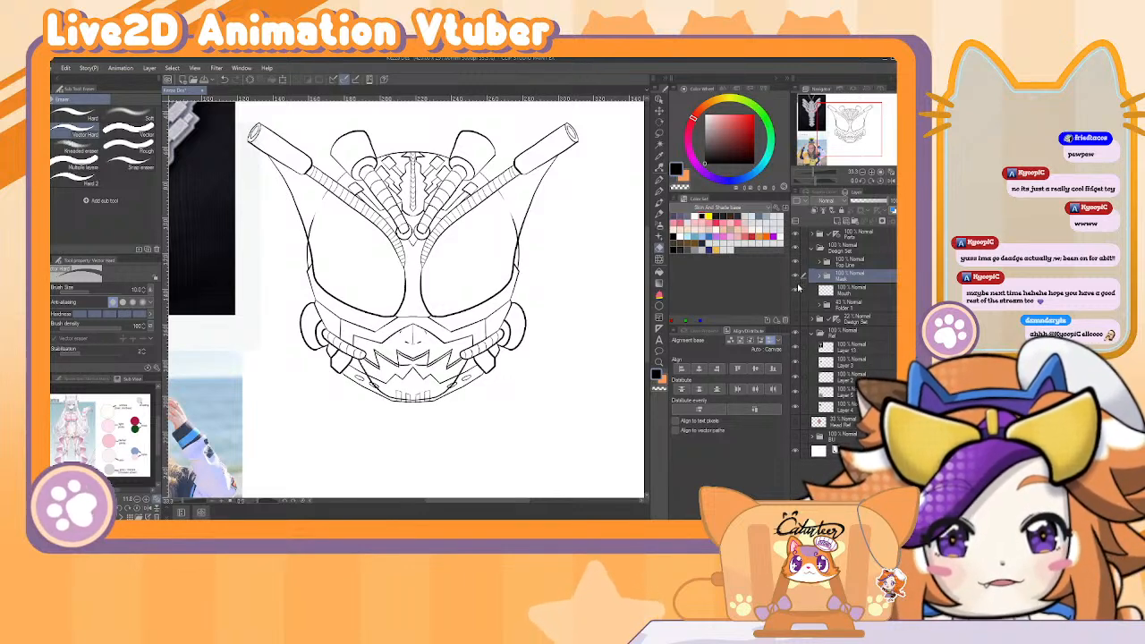
{"action": "left_click", "coordinate": [798, 283]}
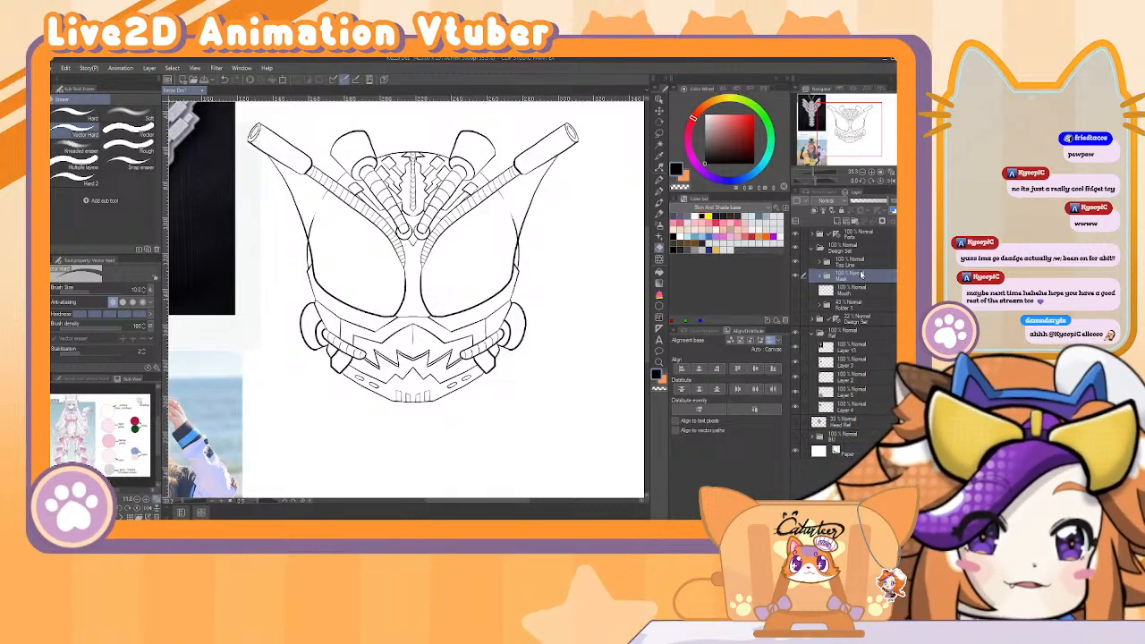
Try pen strokes along the side of the mask's jaw on Layer 22 and Layer 19 inside the Mask folder.
{"action": "left_click", "coordinate": [820, 277]}
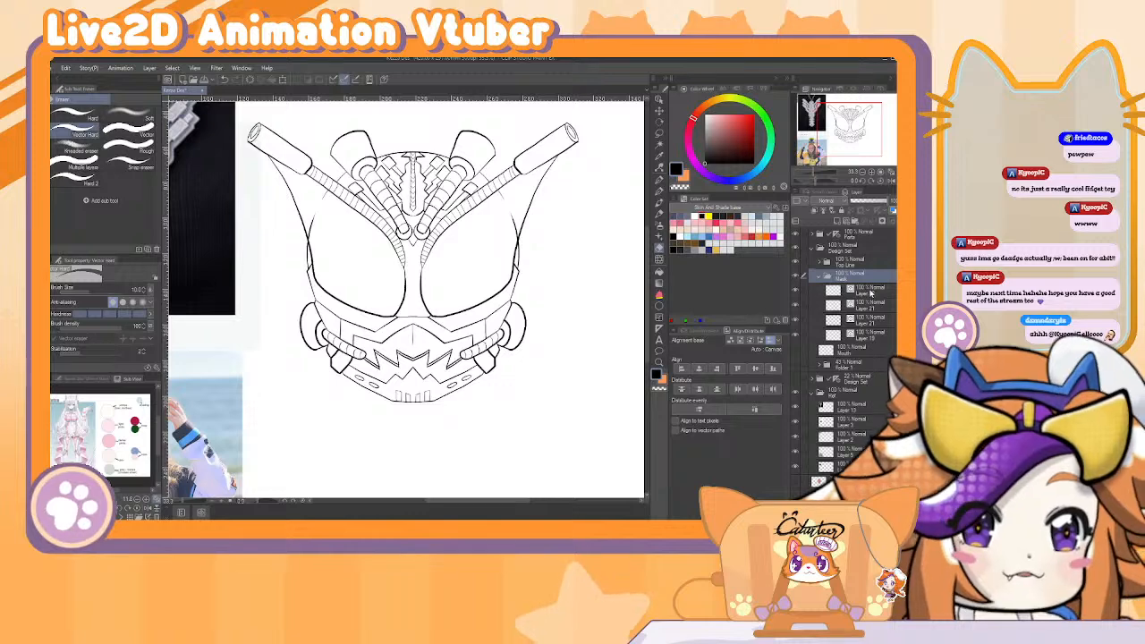
{"action": "left_click", "coordinate": [875, 295]}
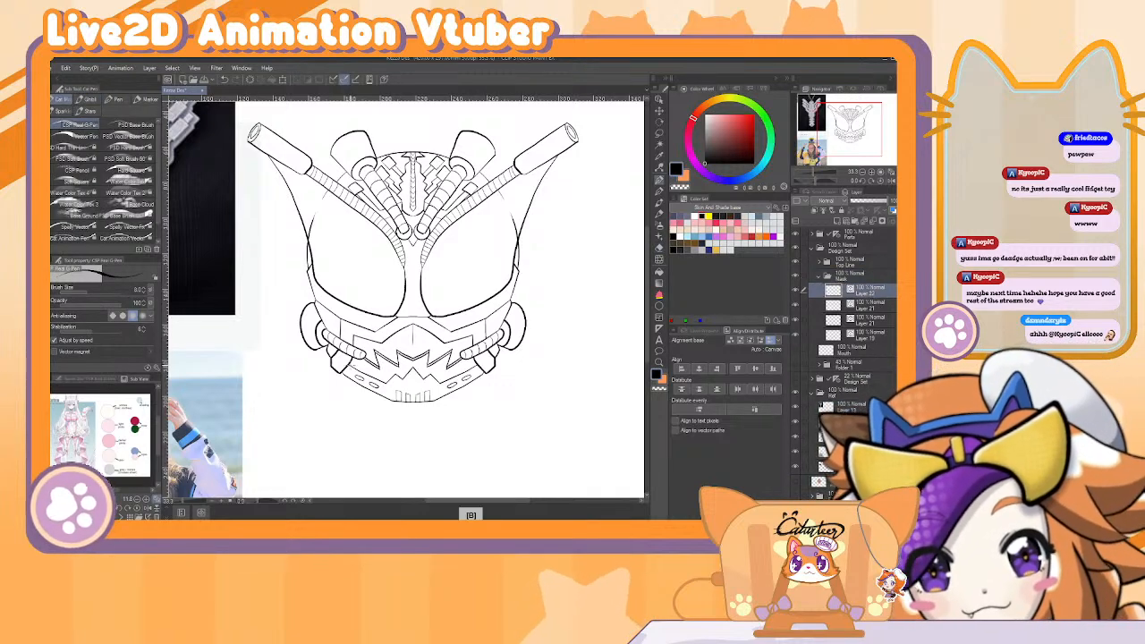
{"action": "key", "text": "ctrl+z"}
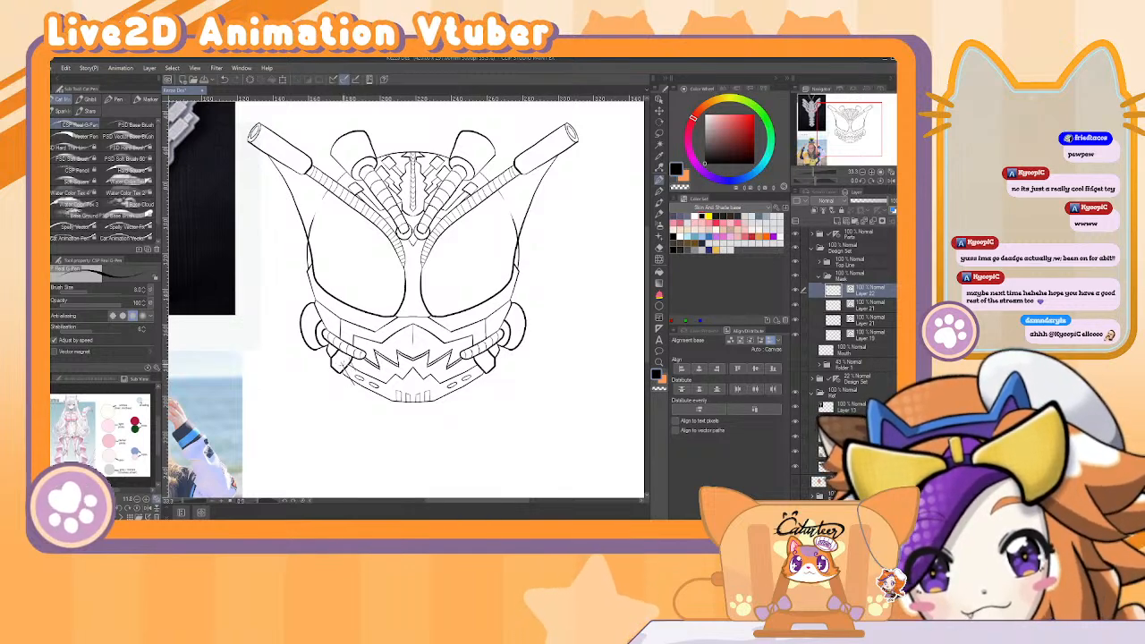
{"action": "key", "text": "e"}
{"action": "key", "text": "b"}
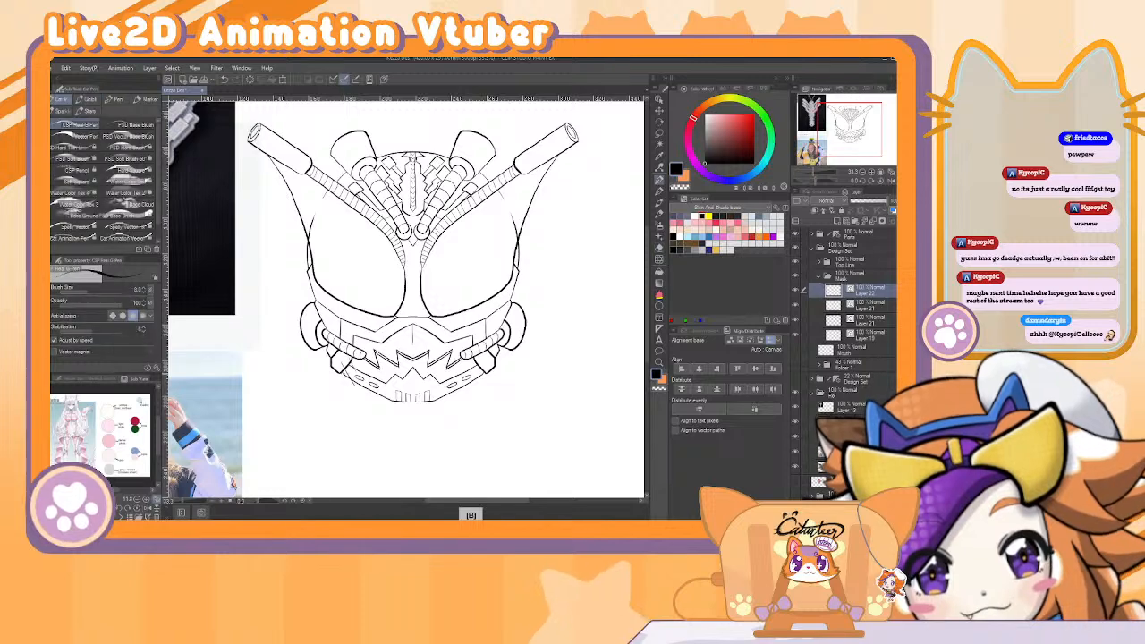
{"action": "key", "text": "e"}
{"action": "key", "text": "bracketright"}
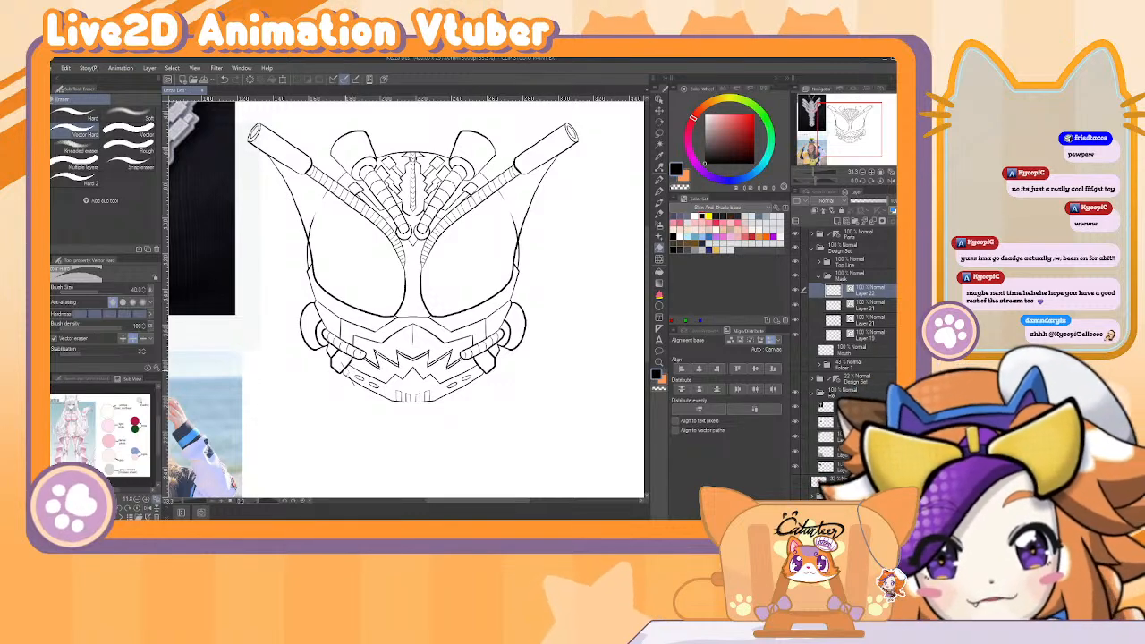
{"action": "left_click", "coordinate": [864, 333]}
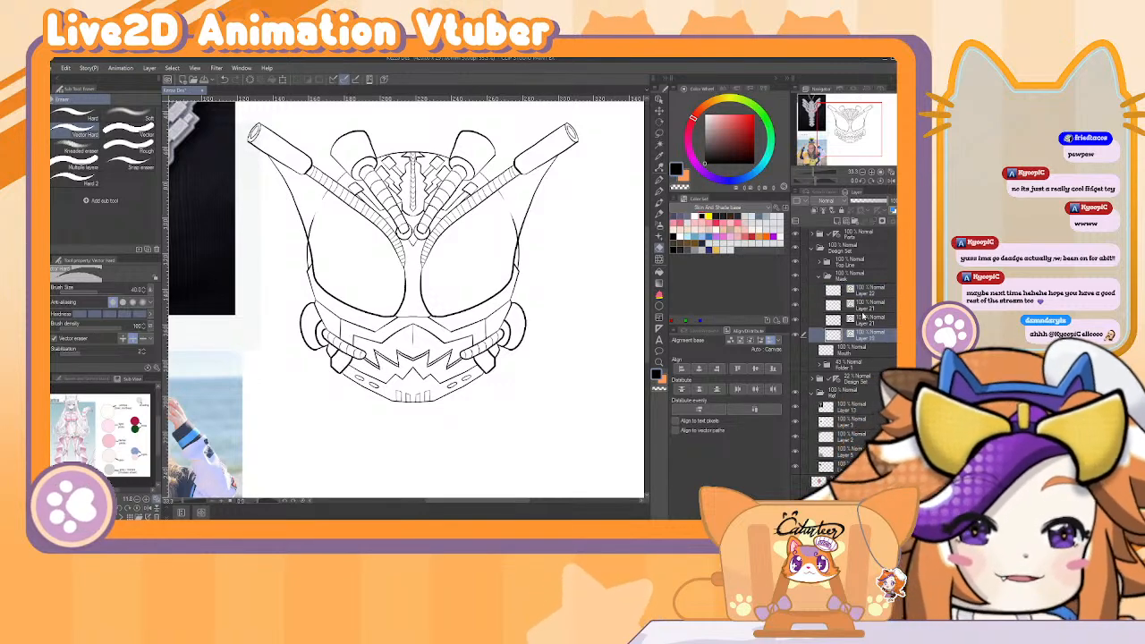
{"action": "key", "text": "b"}
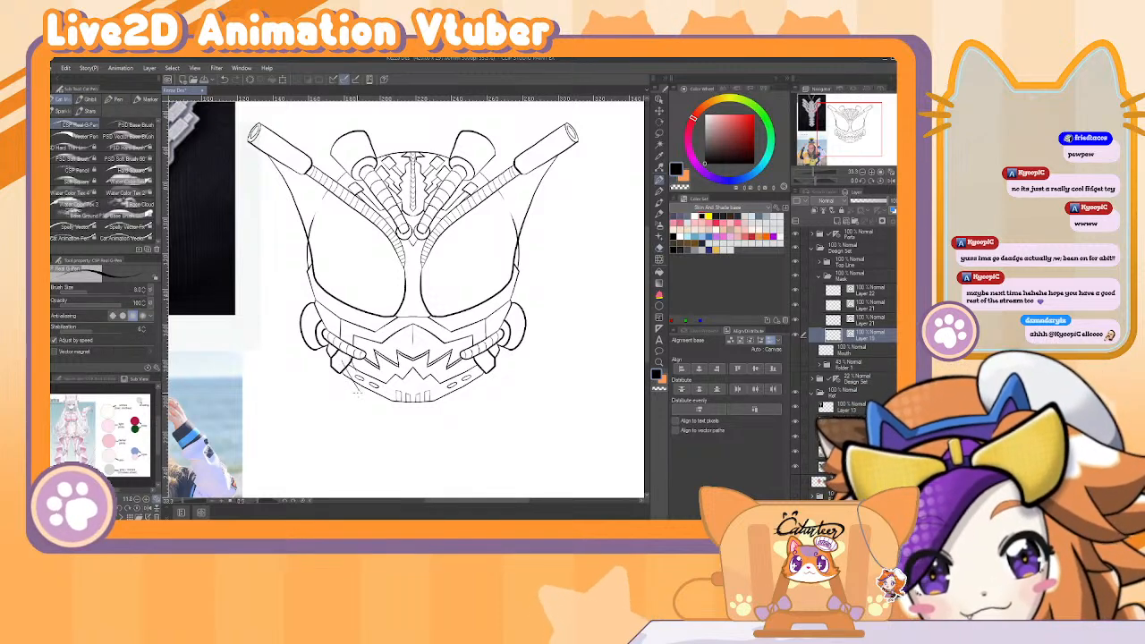
{"action": "key", "text": "e"}
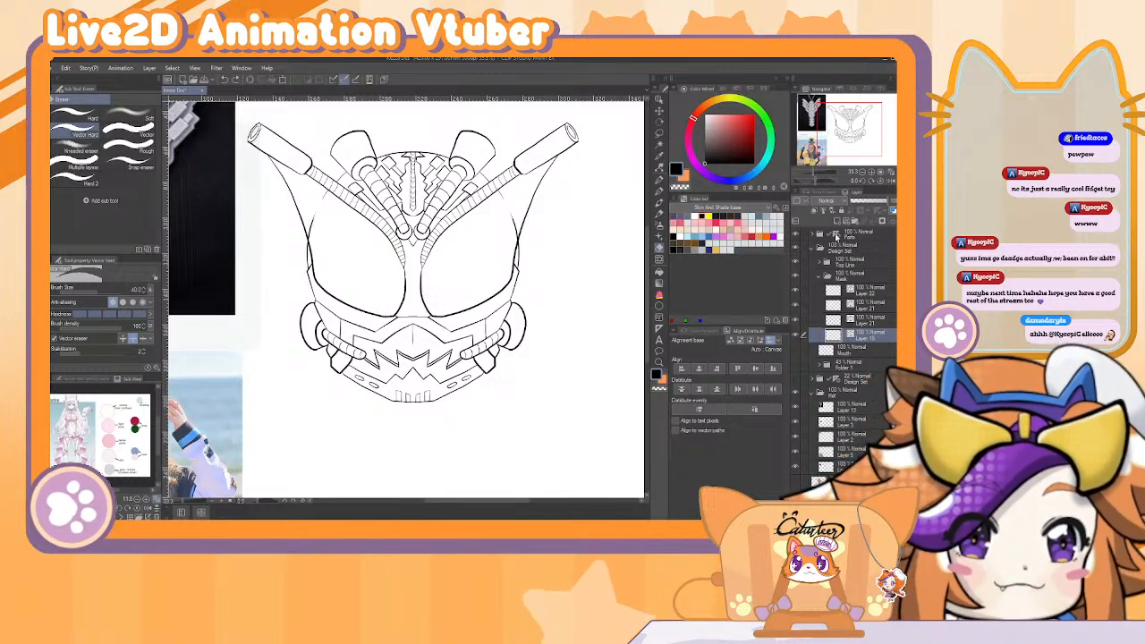
Move the symmetry ruler from the Parts folder to the Design Set folder and make Layer 19 active.
{"action": "left_click", "coordinate": [835, 233]}
{"action": "left_click_drag", "start_coordinate": [856, 275], "coordinate": [857, 251]}
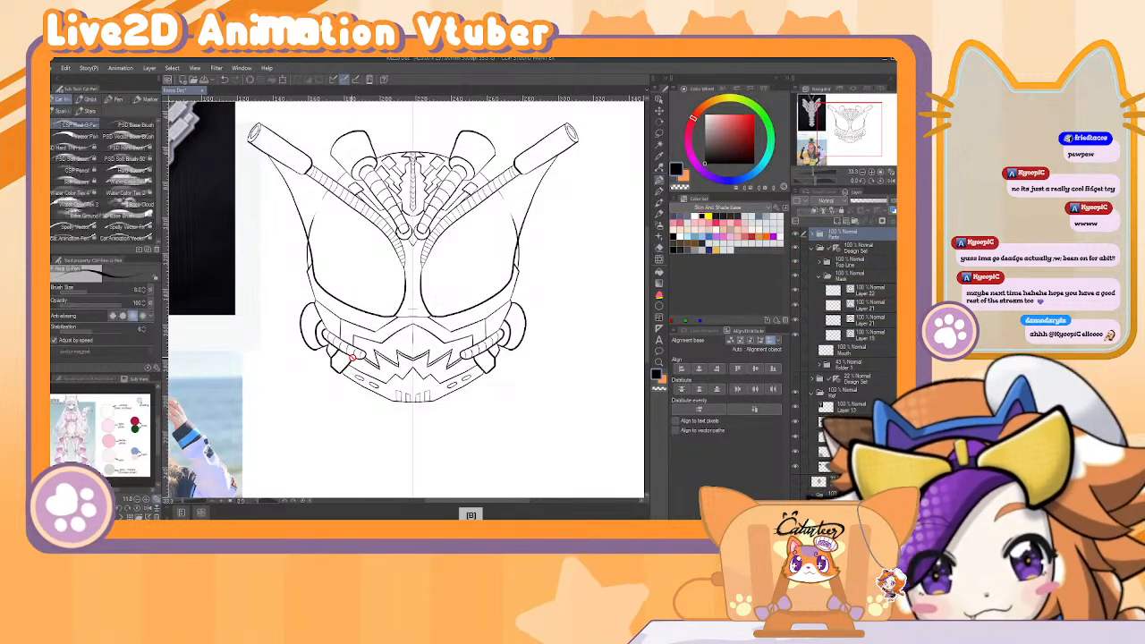
{"action": "key", "text": "p"}
{"action": "left_click", "coordinate": [858, 335]}
Try short mirrored pen strokes just outside the mask's lower jaw edge and remove them.
{"action": "key", "text": "e"}
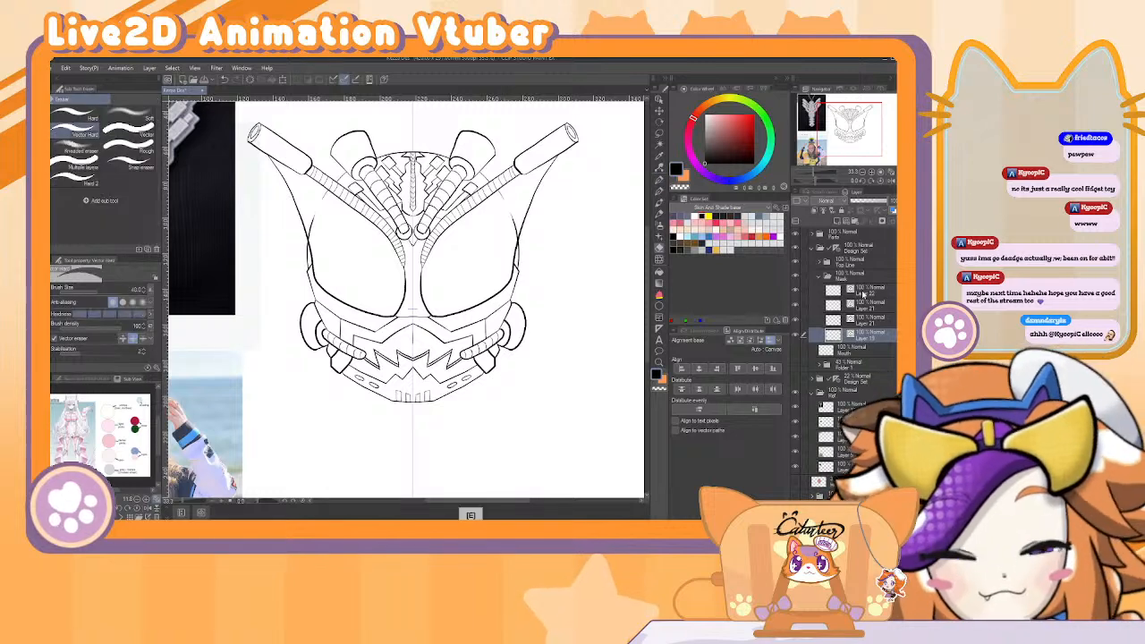
{"action": "key", "text": "p"}
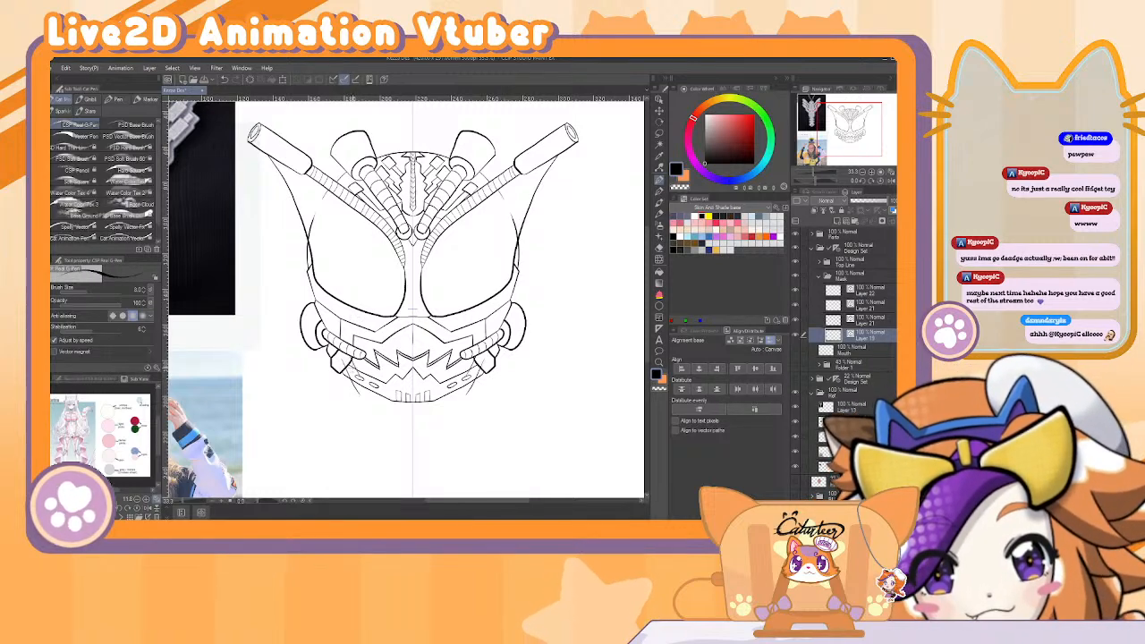
{"action": "key", "text": "e"}
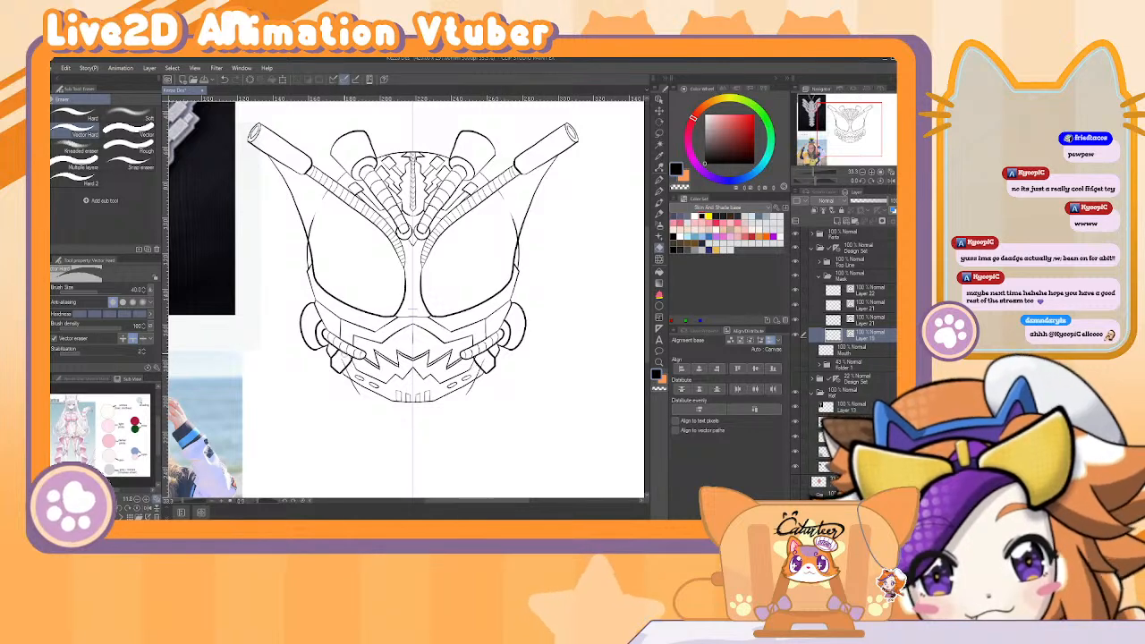
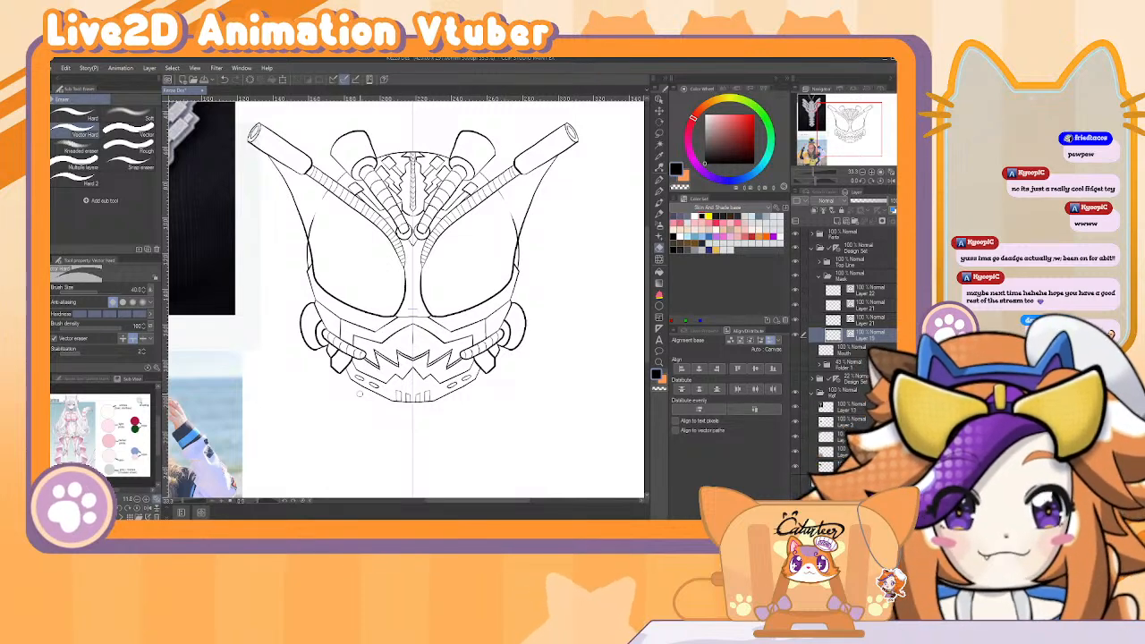
Thicken the mask's lower jaw outline on Layer 19 with mirrored pen strokes at brush size 17.
{"action": "left_click", "coordinate": [873, 175]}
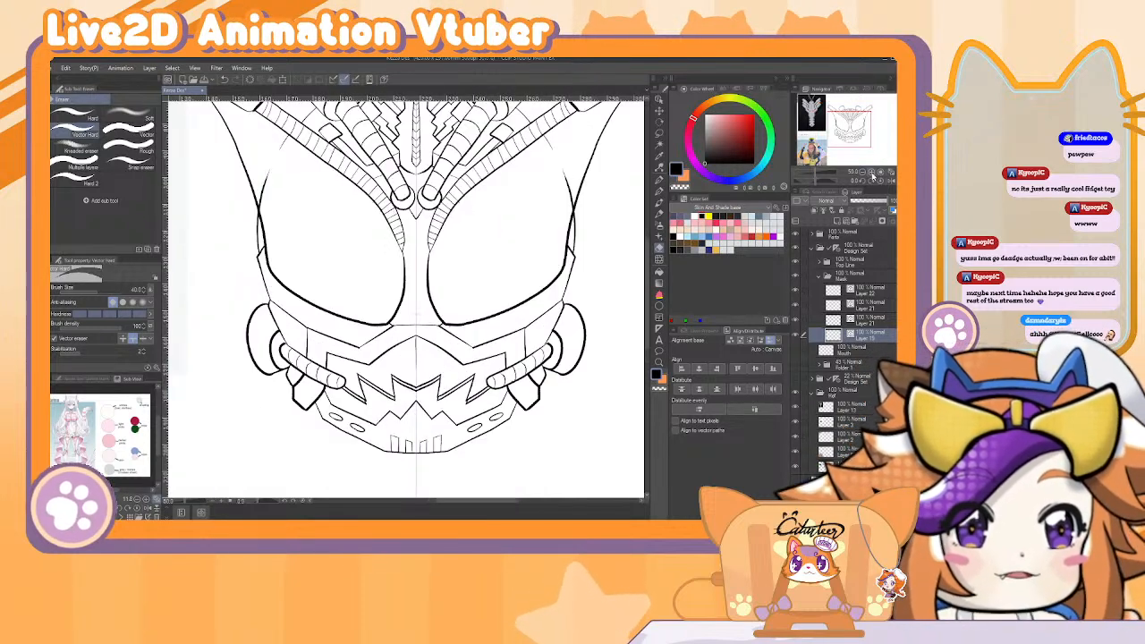
{"action": "left_click", "coordinate": [874, 175]}
{"action": "scroll", "coordinate": [505, 208], "scroll_direction": "down", "scroll_amount": 3}
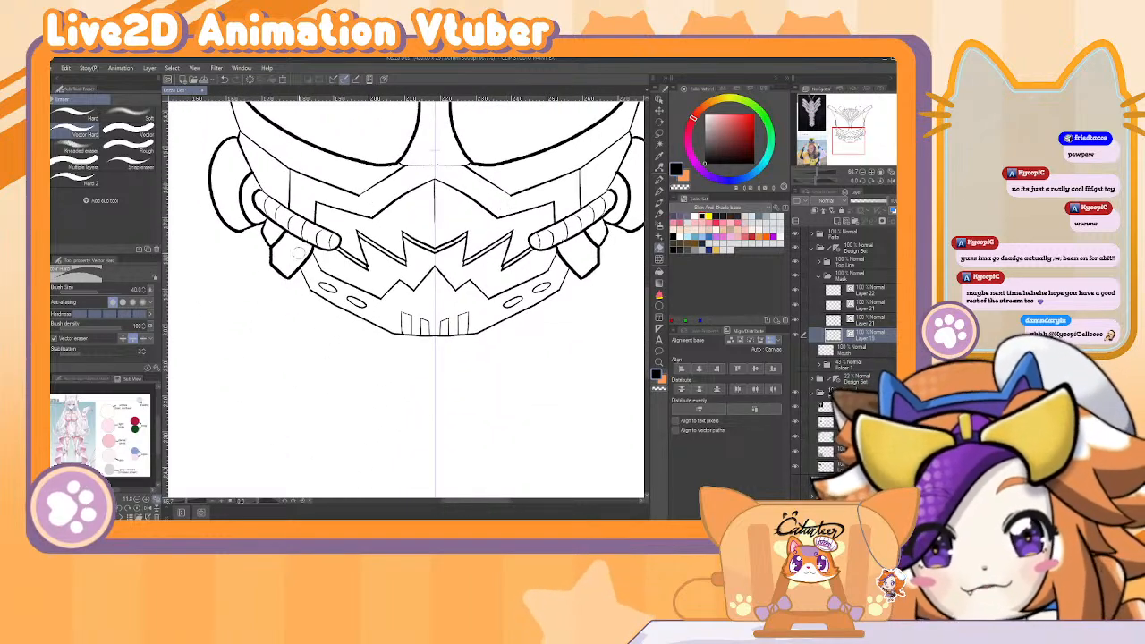
{"action": "key", "text": "p"}
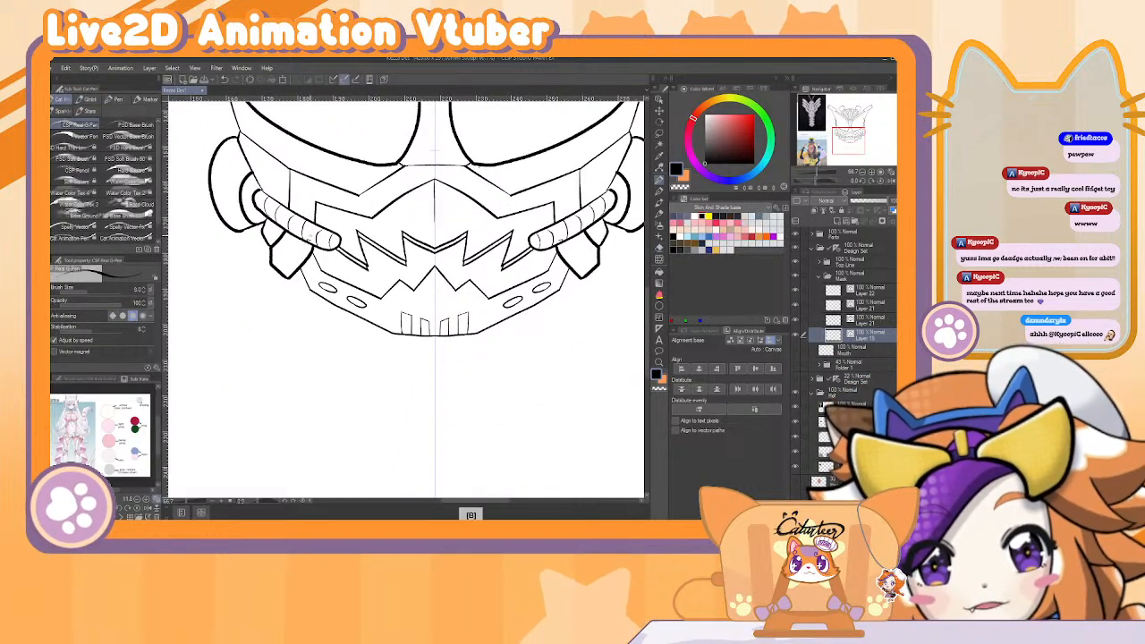
{"action": "key", "text": "k"}
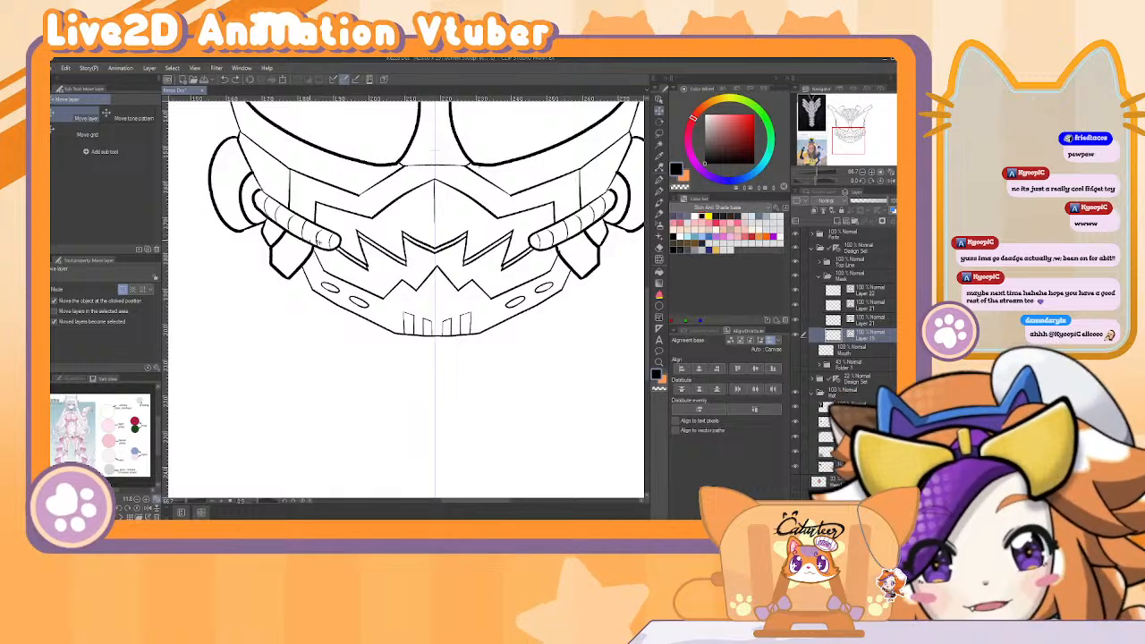
{"action": "key", "text": "e"}
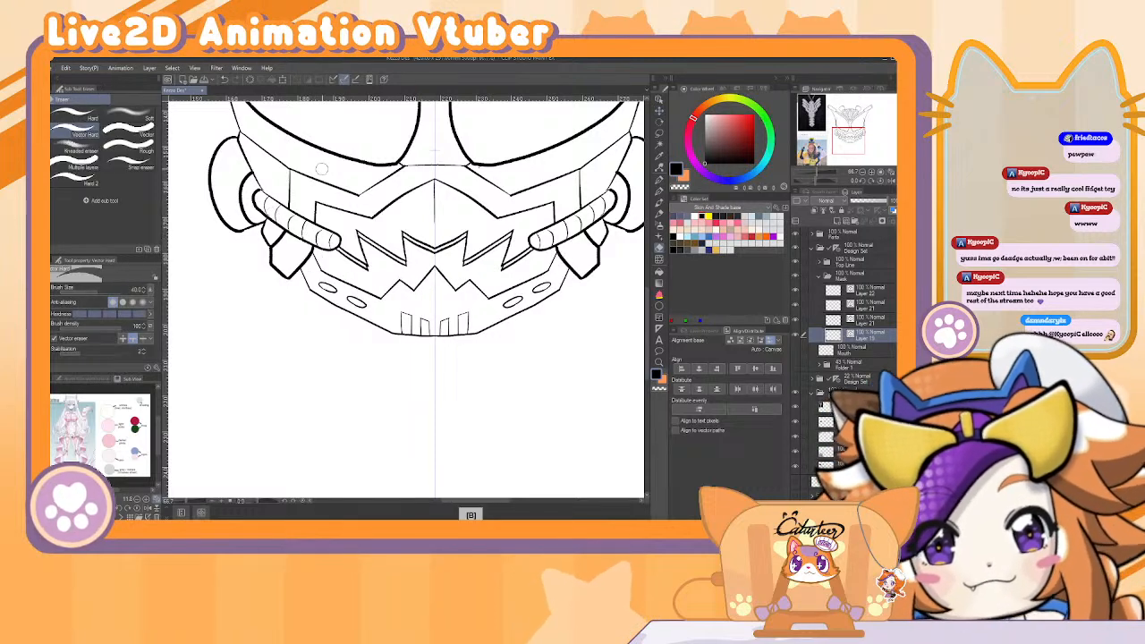
{"action": "key", "text": "p"}
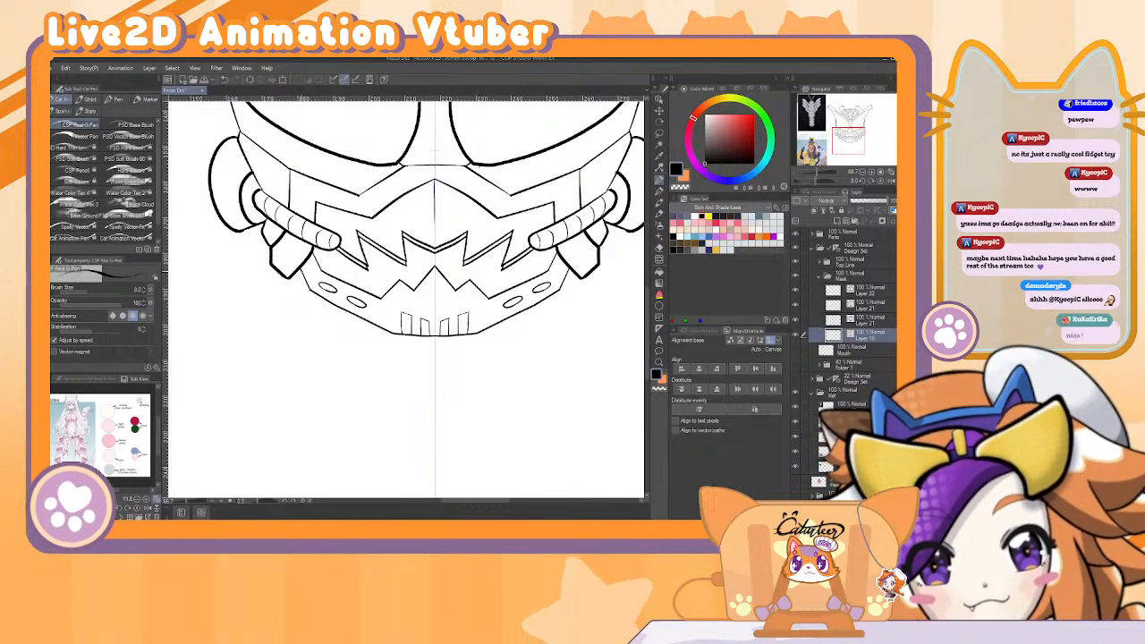
{"action": "key", "text": "]"}
{"action": "key", "text": "]"}
{"action": "key", "text": "]"}
{"action": "key", "text": "]"}
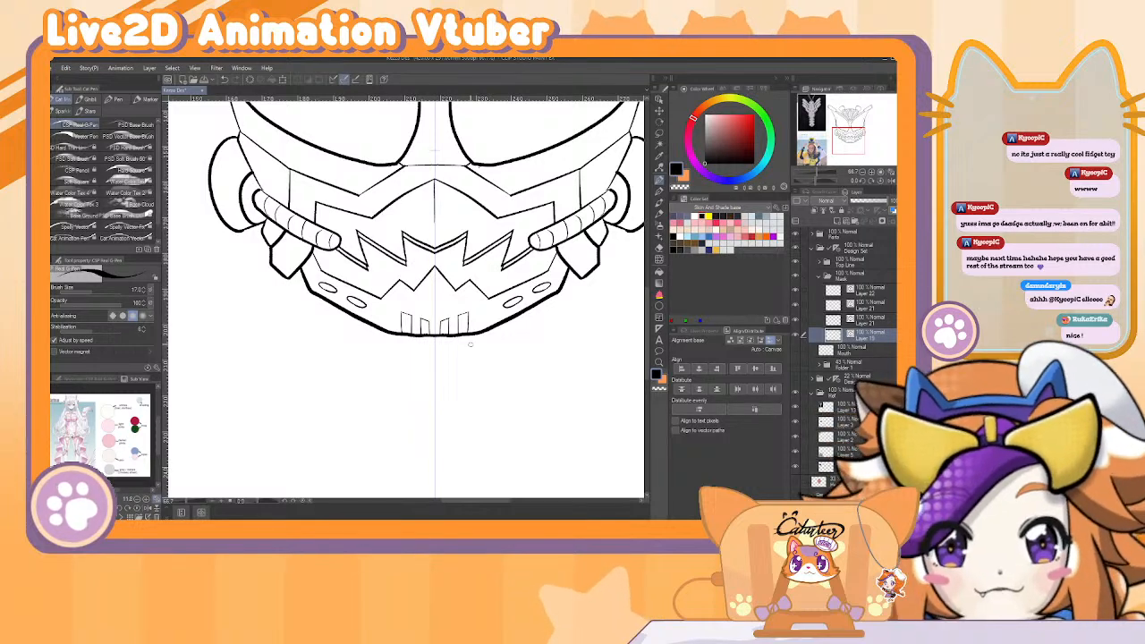
Collapse the Mask folder, expand the Top Line folder and make its uppermost vector layer active.
{"action": "left_click_drag", "start_coordinate": [872, 175], "coordinate": [860, 176]}
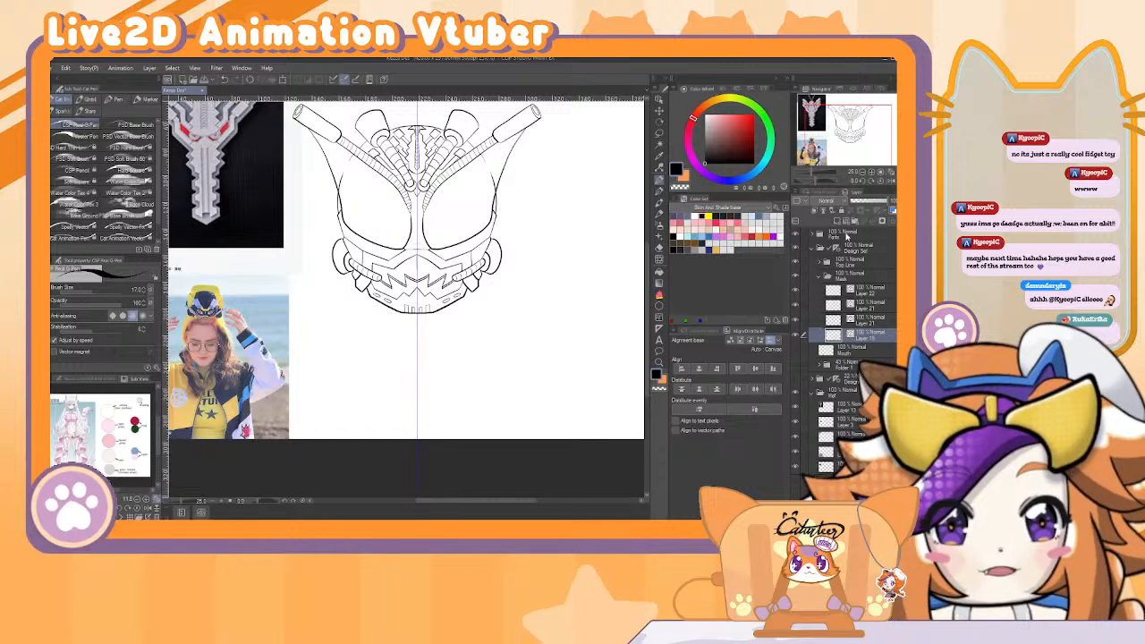
{"action": "left_click_drag", "start_coordinate": [579, 287], "coordinate": [568, 363]}
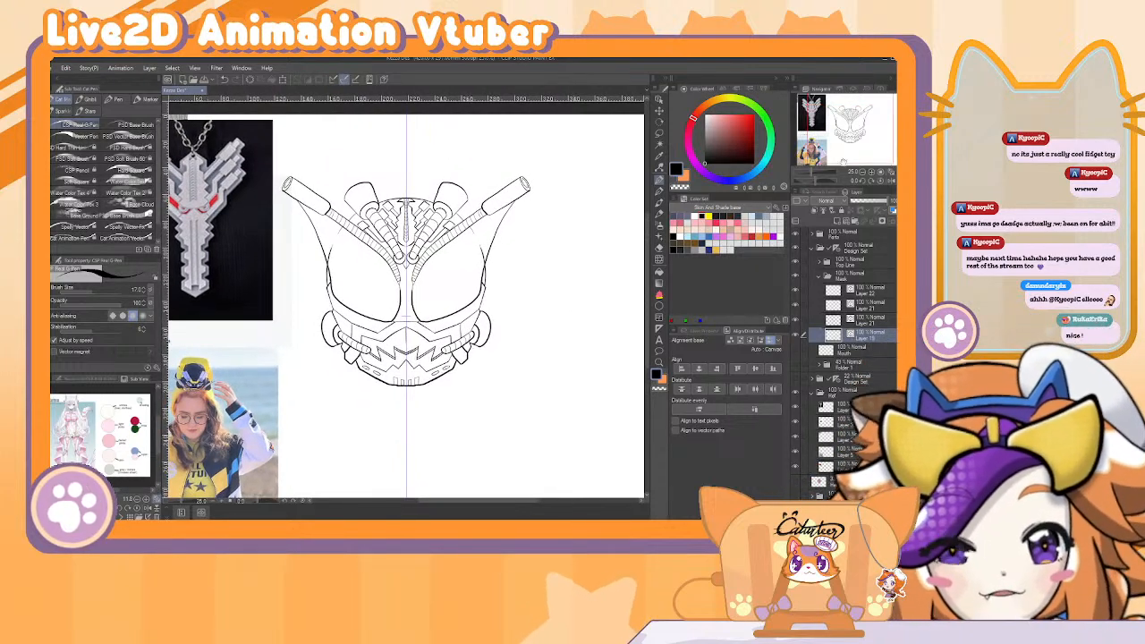
{"action": "left_click_drag", "start_coordinate": [873, 175], "coordinate": [876, 173]}
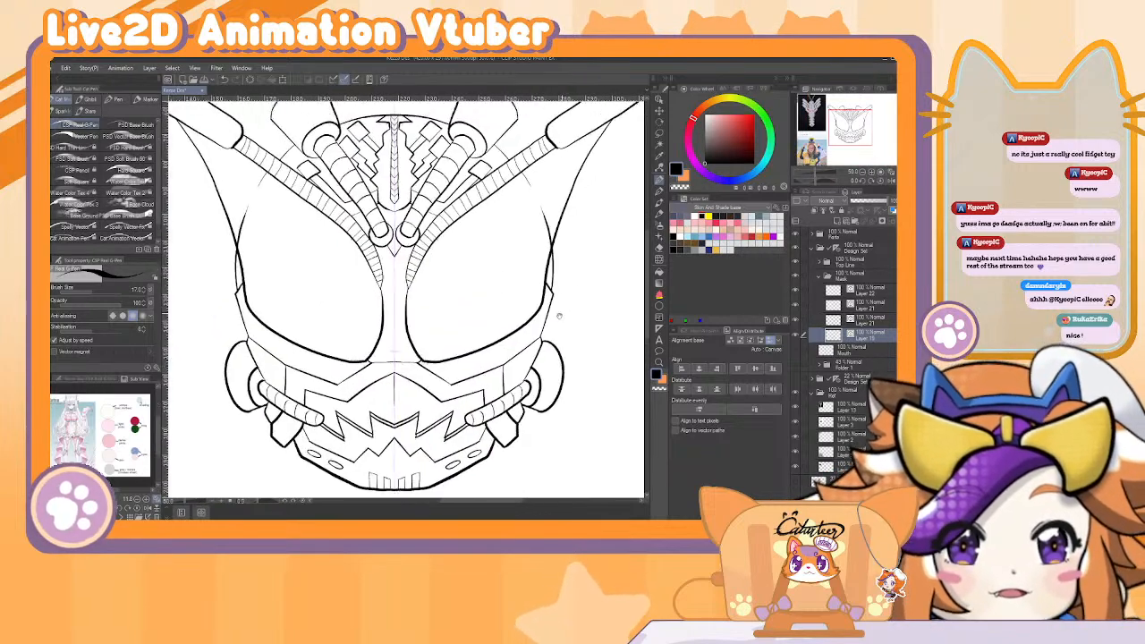
{"action": "left_click_drag", "start_coordinate": [559, 314], "coordinate": [498, 327]}
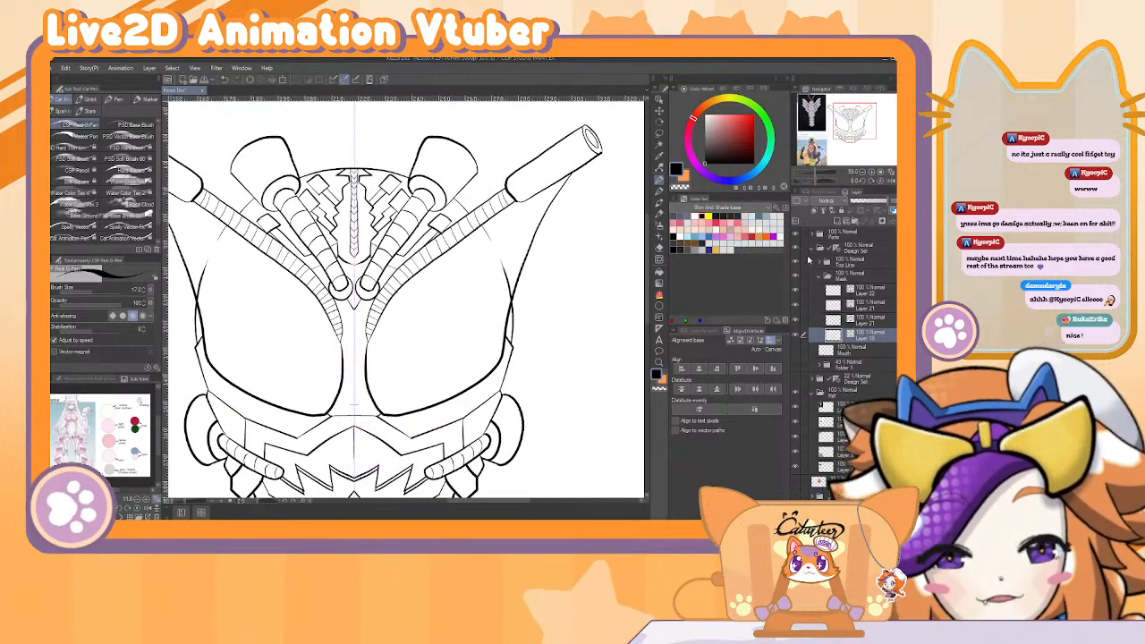
{"action": "left_click", "coordinate": [824, 275]}
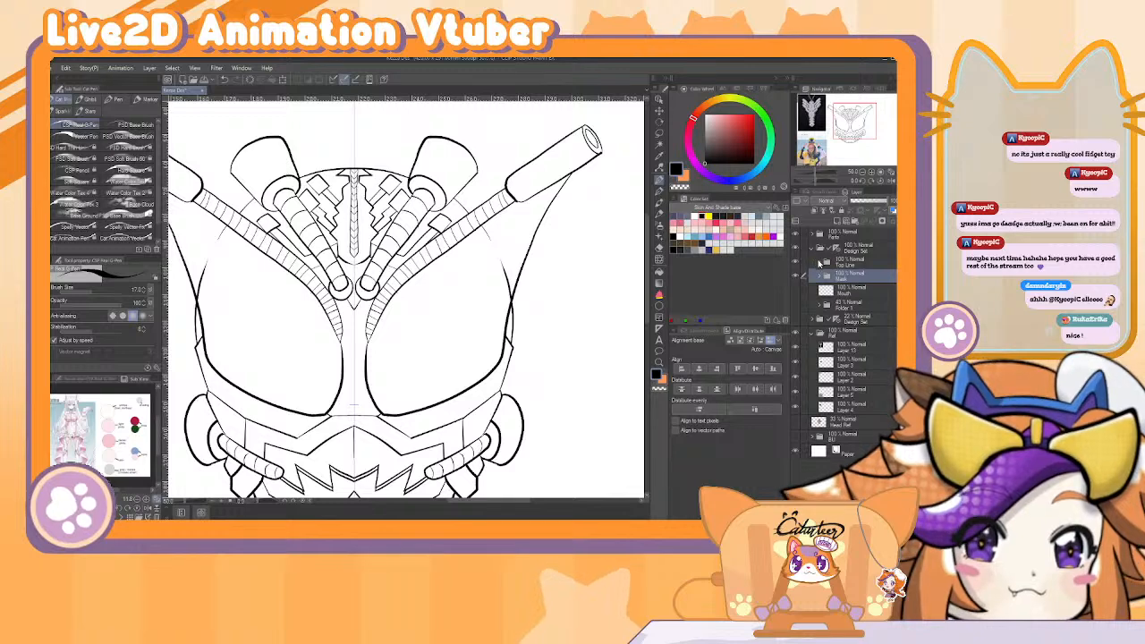
{"action": "left_click", "coordinate": [819, 263]}
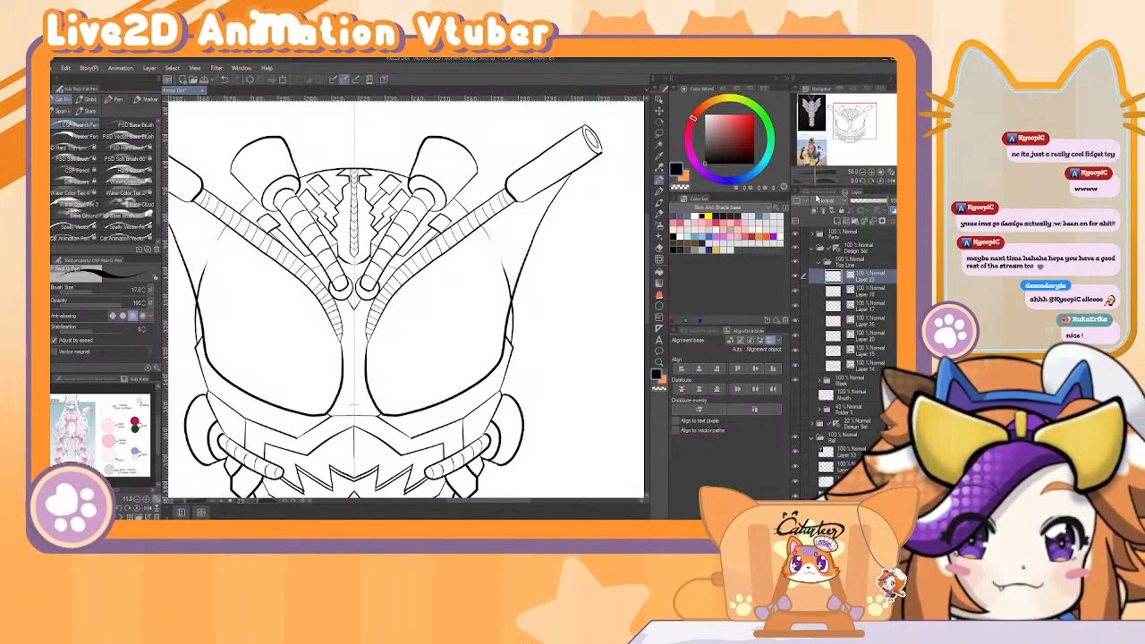
Try a short mirrored pen stroke across the helmet's upper tubes, remove it, and reduce the brush size to 10.
{"action": "left_click_drag", "start_coordinate": [454, 197], "coordinate": [467, 209]}
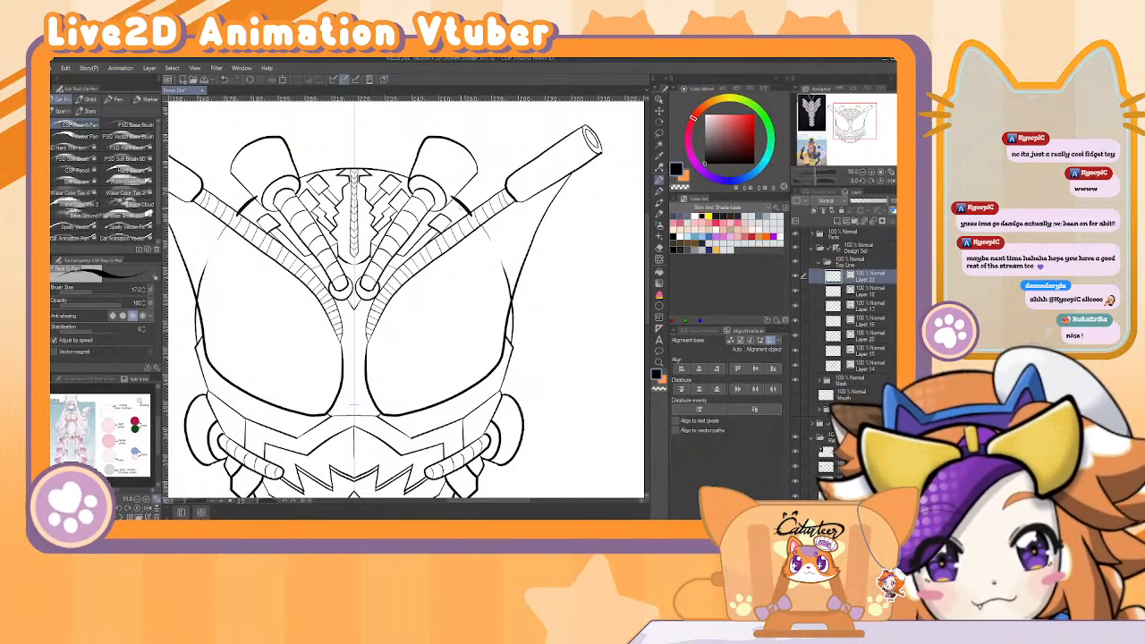
{"action": "key", "text": "bracketleft"}
{"action": "key", "text": "bracketleft"}
{"action": "key", "text": "bracketleft"}
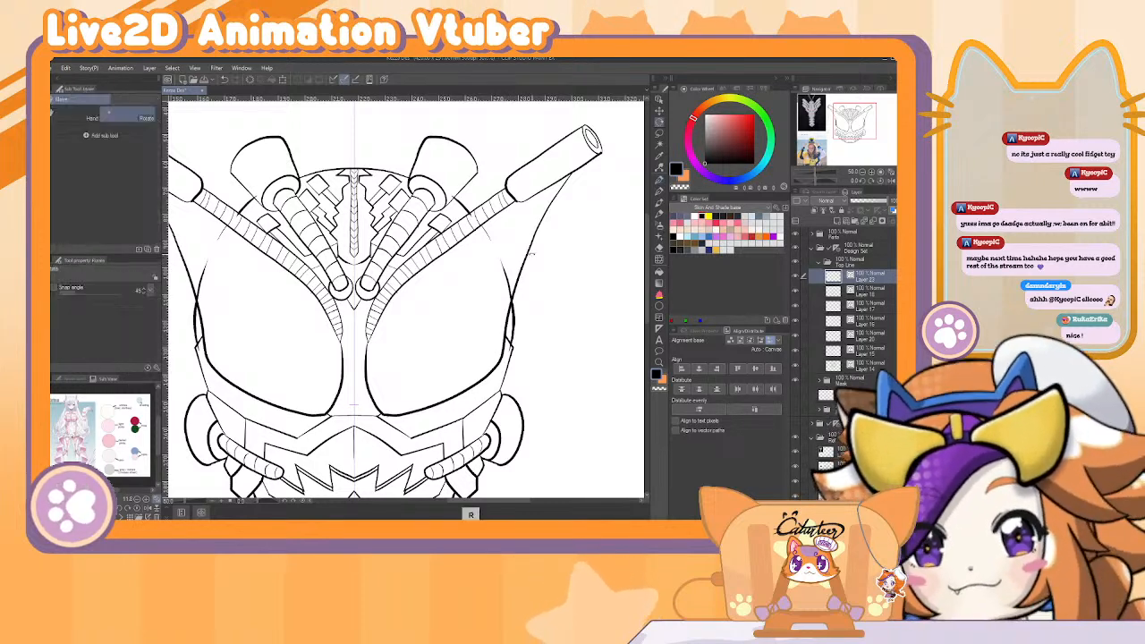
{"action": "key", "text": "r"}
{"action": "left_click_drag", "start_coordinate": [355, 407], "coordinate": [505, 359]}
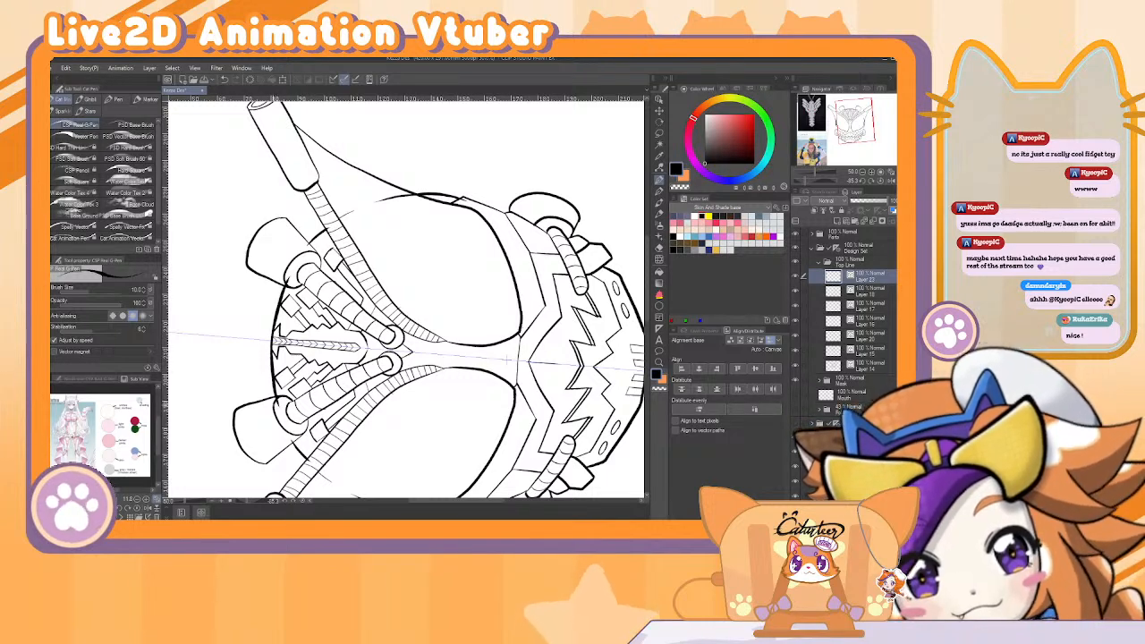
{"action": "key", "text": "e"}
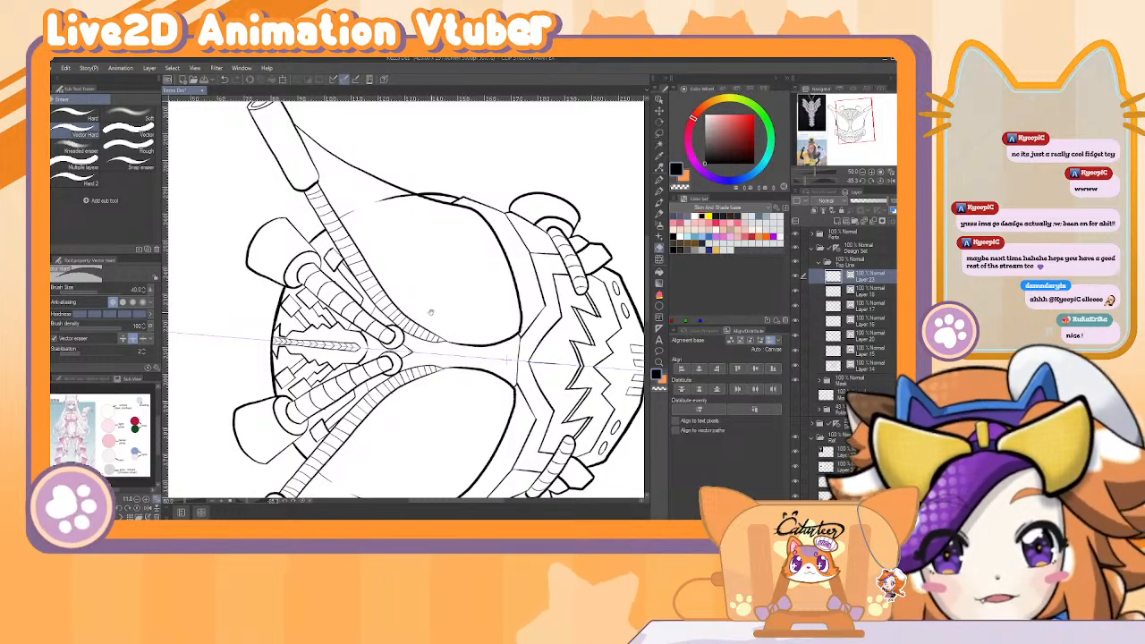
{"action": "mouse_move", "coordinate": [433, 308]}
{"action": "left_mouse_down"}
{"action": "mouse_move", "coordinate": [448, 208]}
{"action": "mouse_move", "coordinate": [555, 357]}
{"action": "mouse_move", "coordinate": [374, 497]}
{"action": "left_mouse_up"}
{"action": "key", "text": "r"}
{"action": "key", "text": "e"}
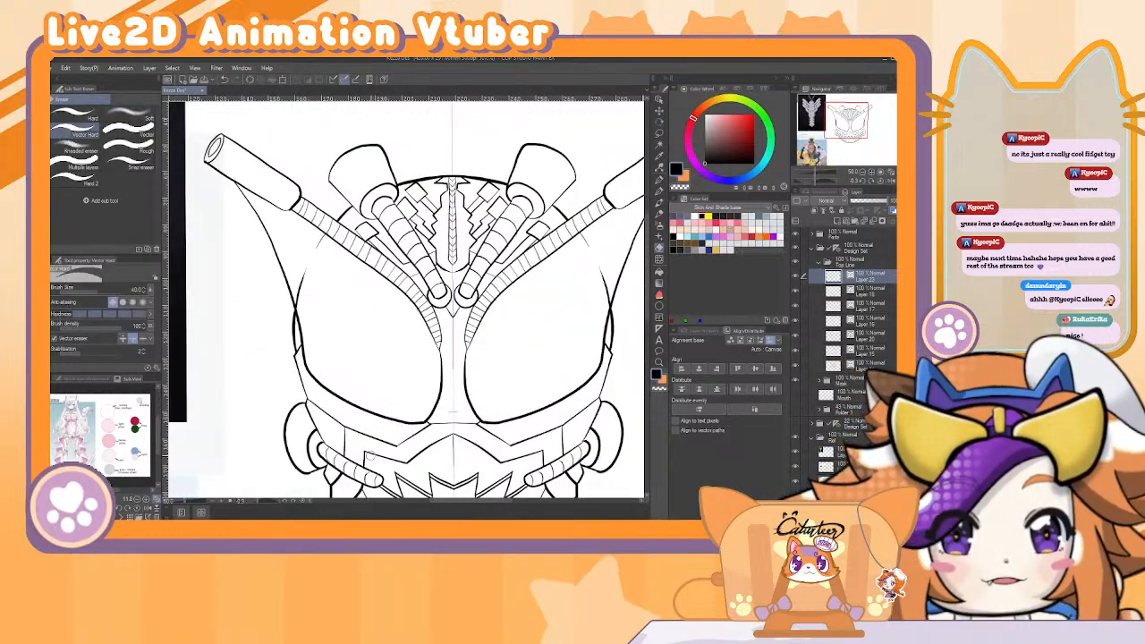
{"action": "left_click_drag", "start_coordinate": [868, 173], "coordinate": [857, 174]}
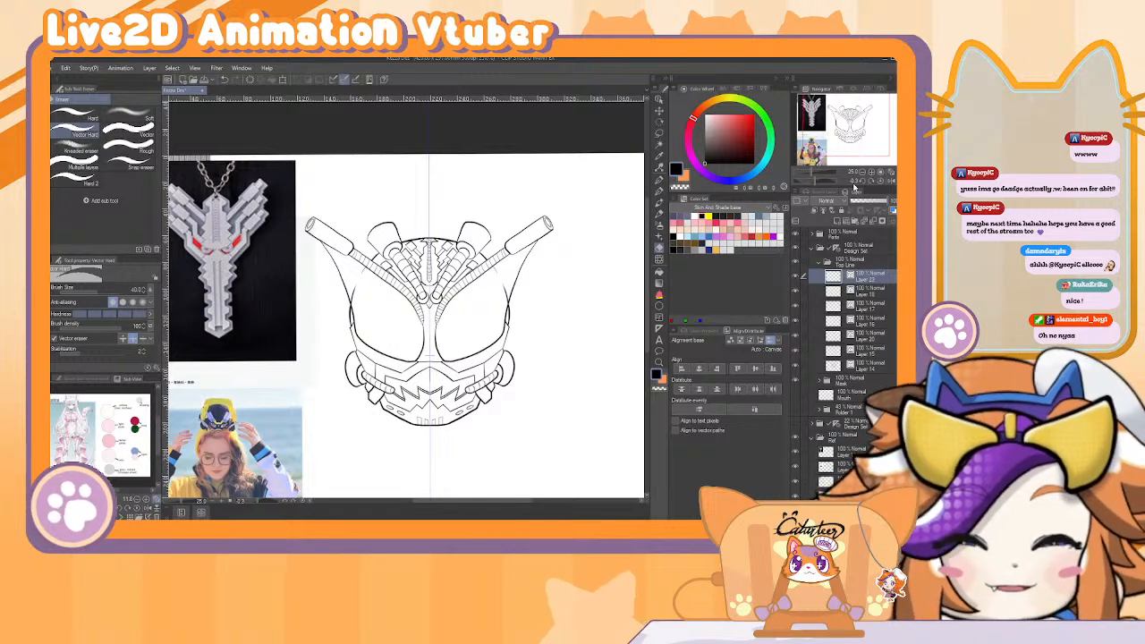
Collapse the Top Line folder, add a new raster layer below the Mouth layer and group both in a folder.
{"action": "left_click", "coordinate": [821, 260]}
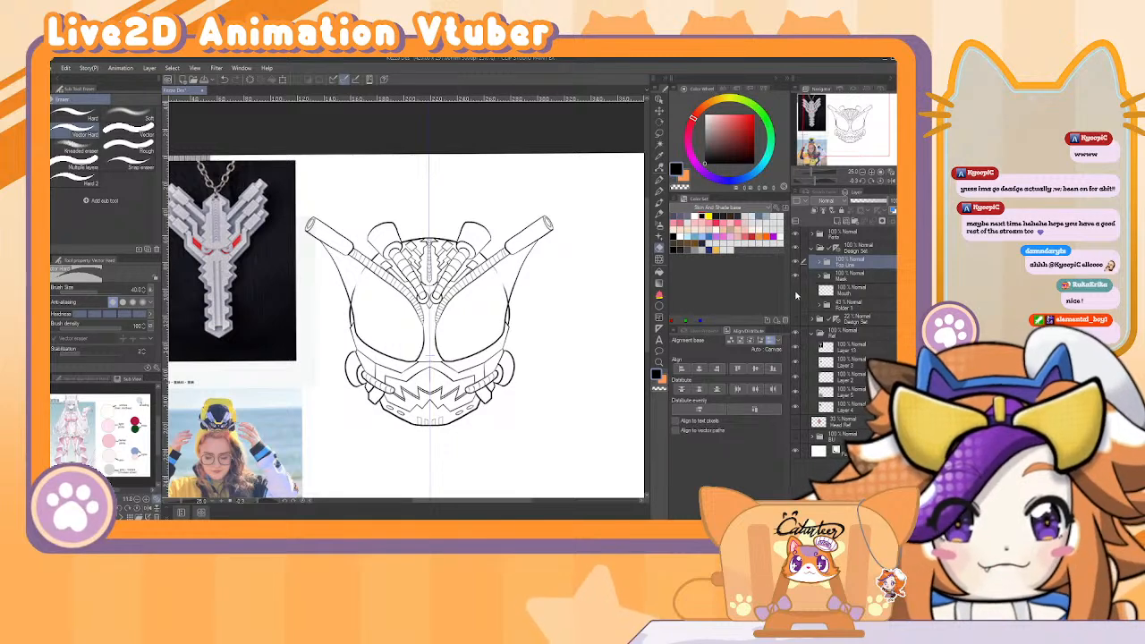
{"action": "left_click", "coordinate": [863, 292]}
{"action": "left_click", "coordinate": [864, 305]}
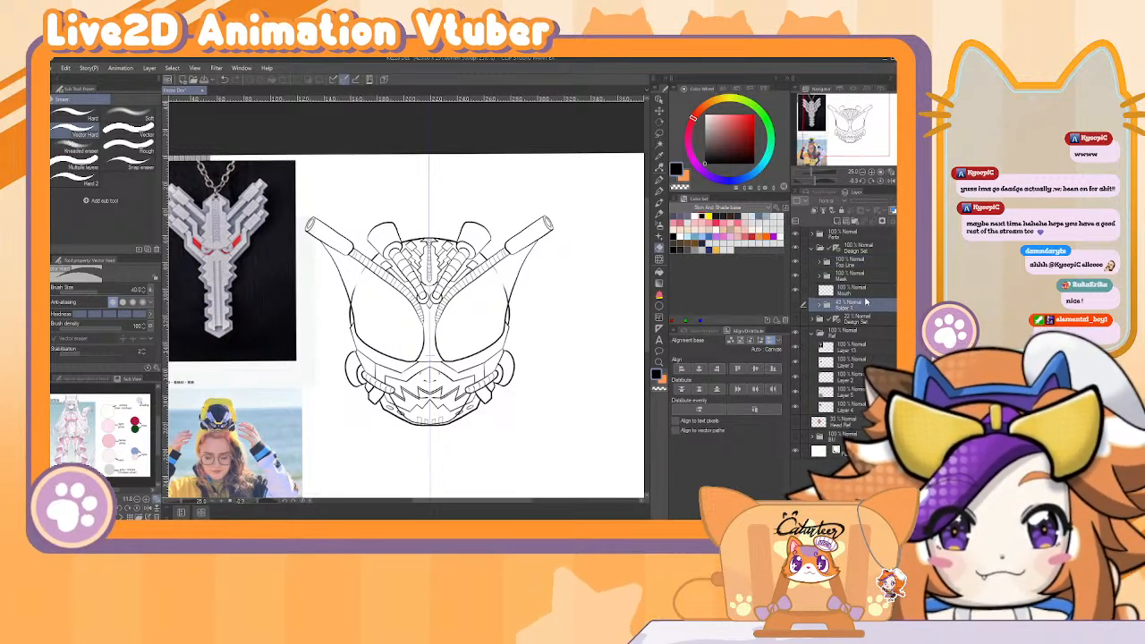
{"action": "left_click", "coordinate": [866, 211]}
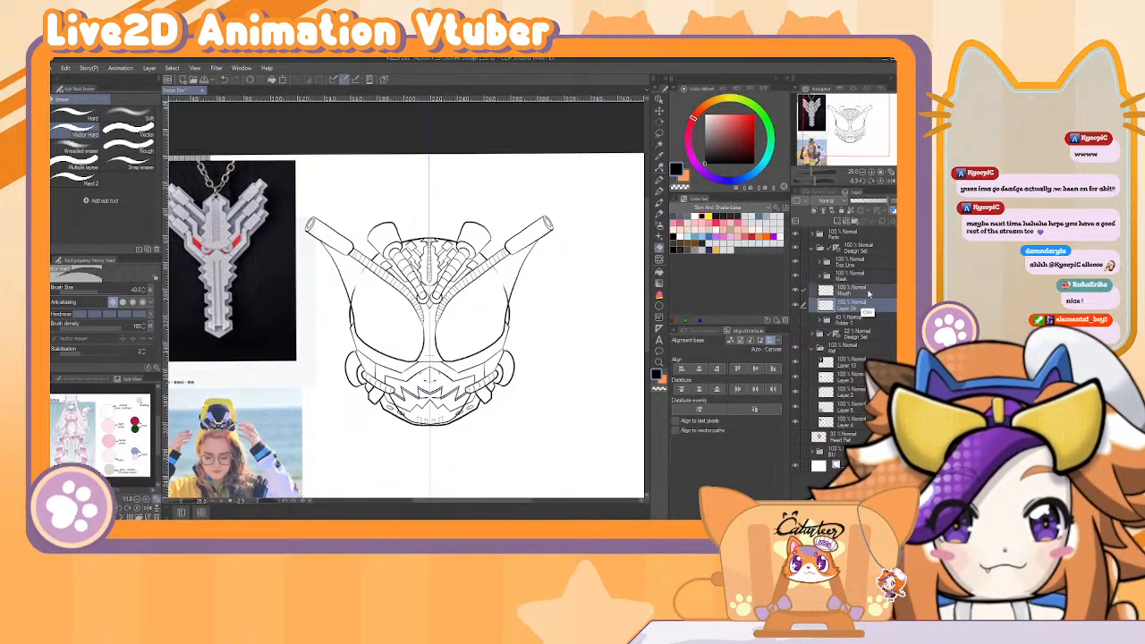
{"action": "key", "text": "ctrl+g"}
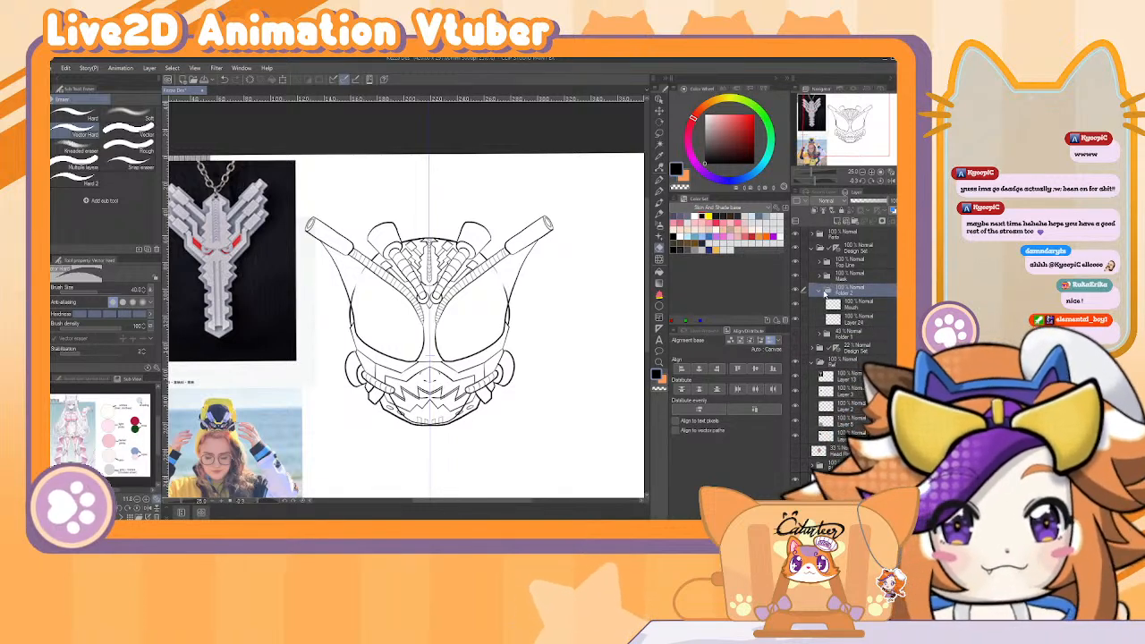
Collapse the new folder holding the Mouth layer and rename it Mouth.
{"action": "left_click", "coordinate": [819, 291]}
{"action": "double_click", "coordinate": [850, 293]}
{"action": "type", "text": "Mou"}
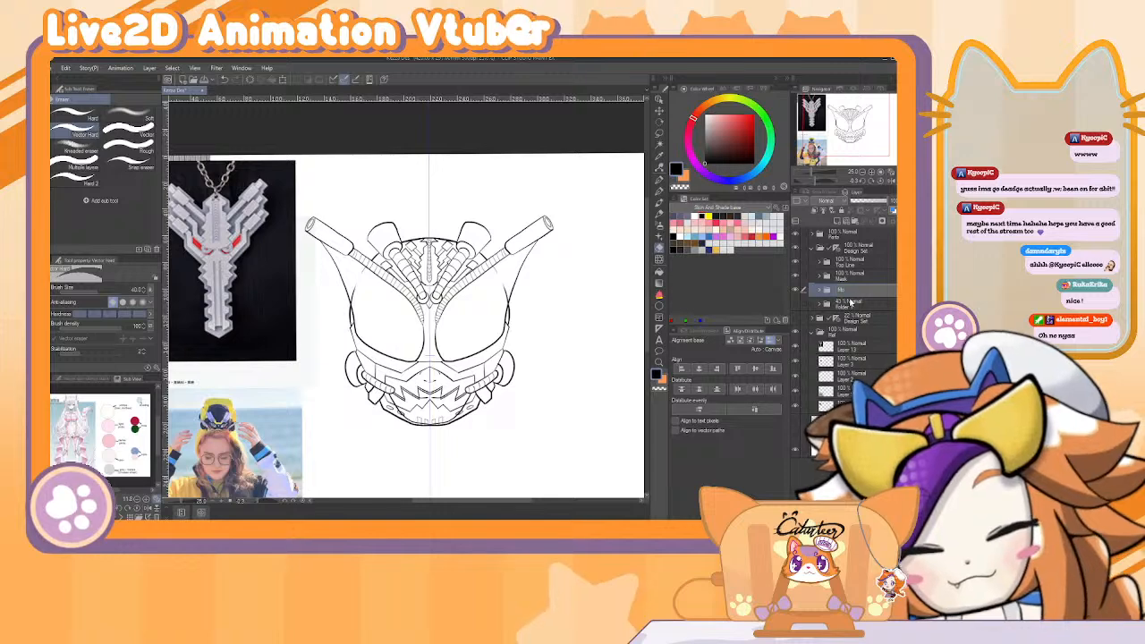
{"action": "type", "text": "th"}
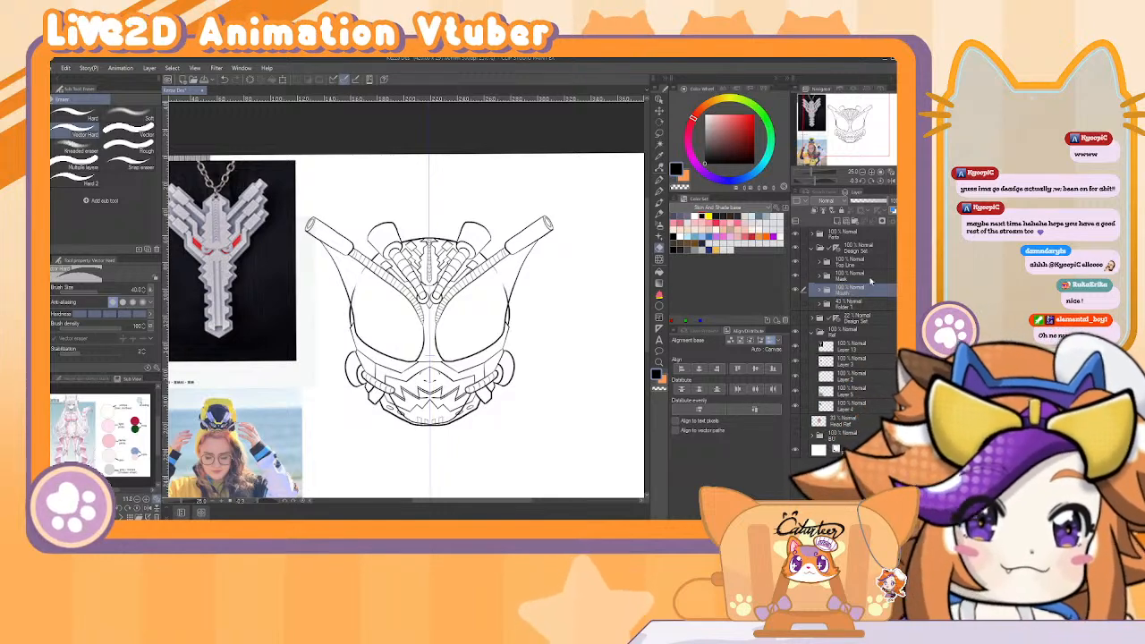
Add one new raster layer directly above the Mouth folder and another directly above the Mask folder.
{"action": "left_click", "coordinate": [867, 277]}
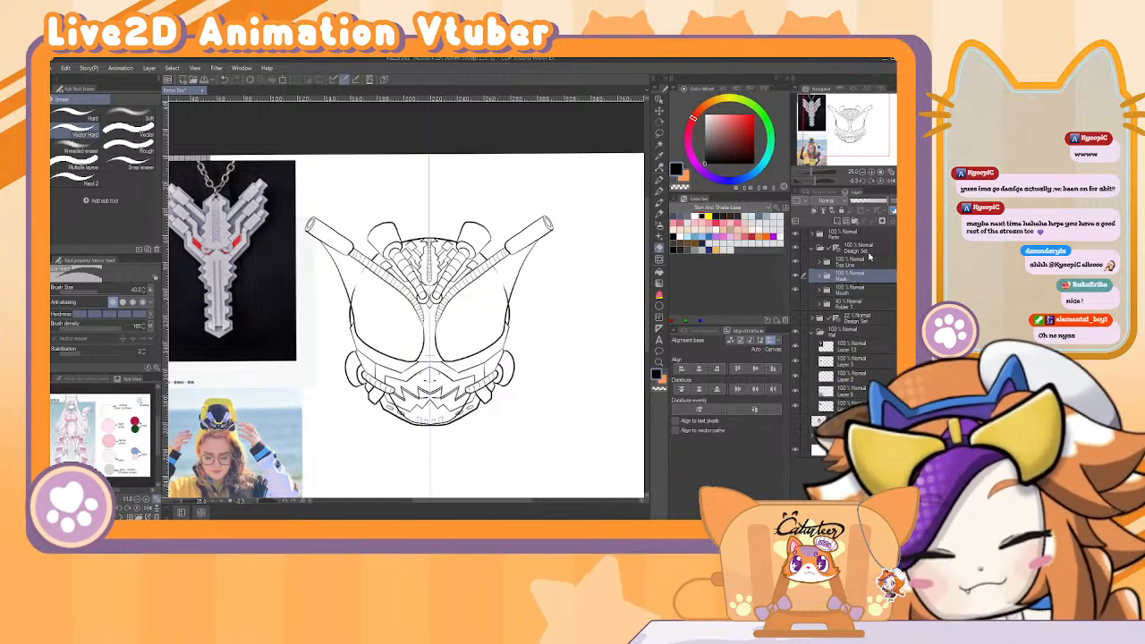
{"action": "left_click", "coordinate": [864, 290]}
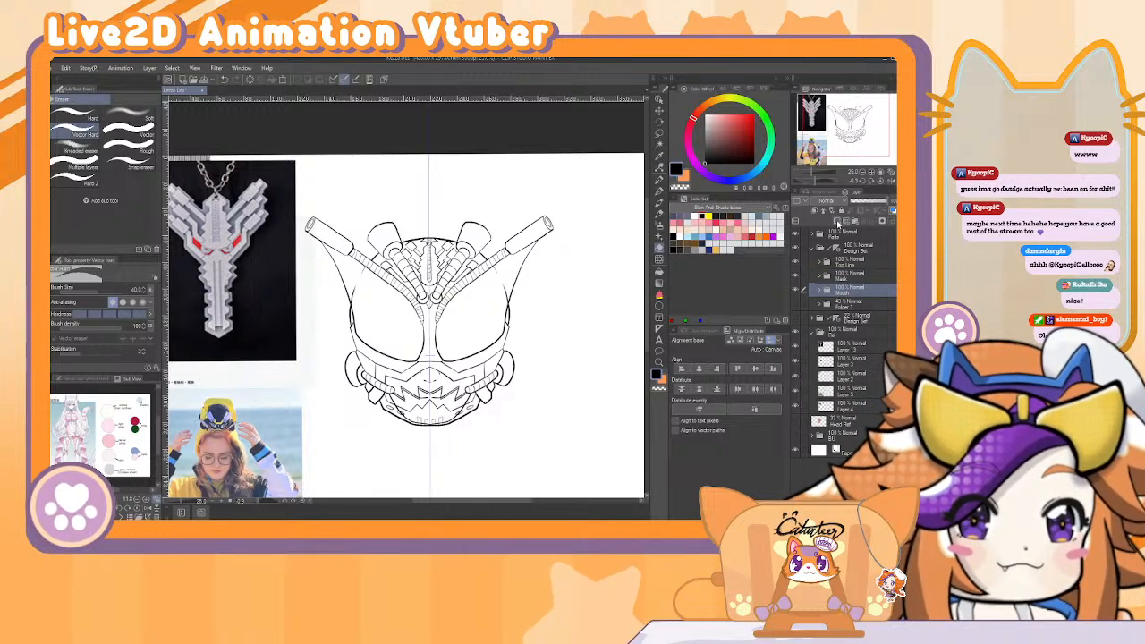
{"action": "left_click", "coordinate": [838, 223]}
{"action": "left_click", "coordinate": [863, 281]}
{"action": "left_click", "coordinate": [838, 222]}
{"action": "left_click", "coordinate": [855, 305]}
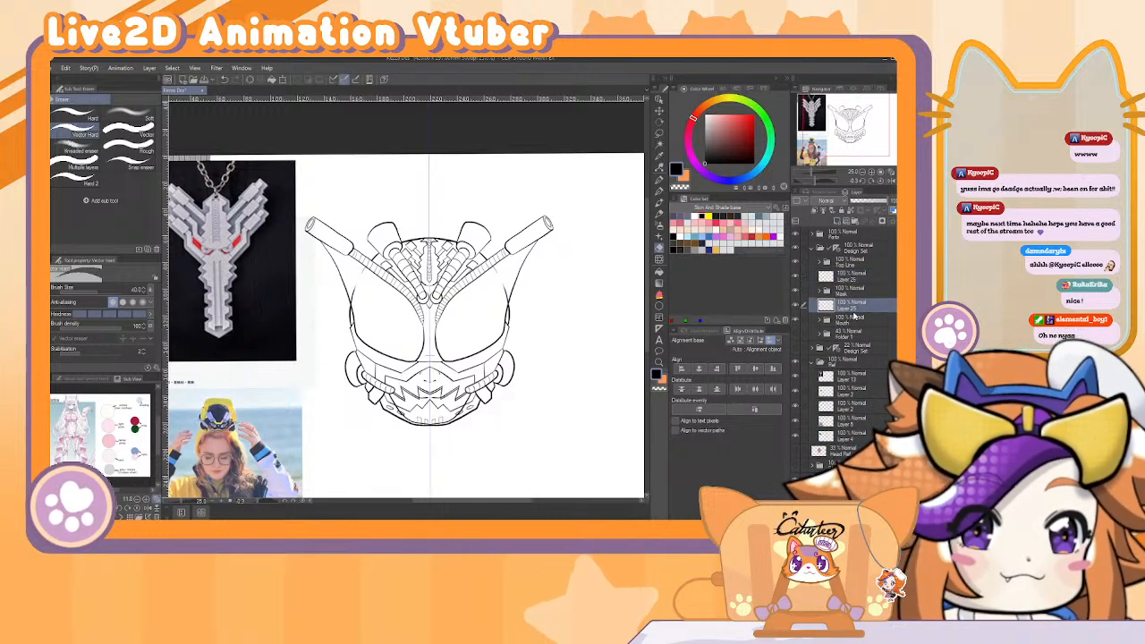
Rename the new layer below the Mask folder as Mask COlor and group it with that folder.
{"action": "double_click", "coordinate": [854, 305]}
{"action": "type", "text": "Ma"}
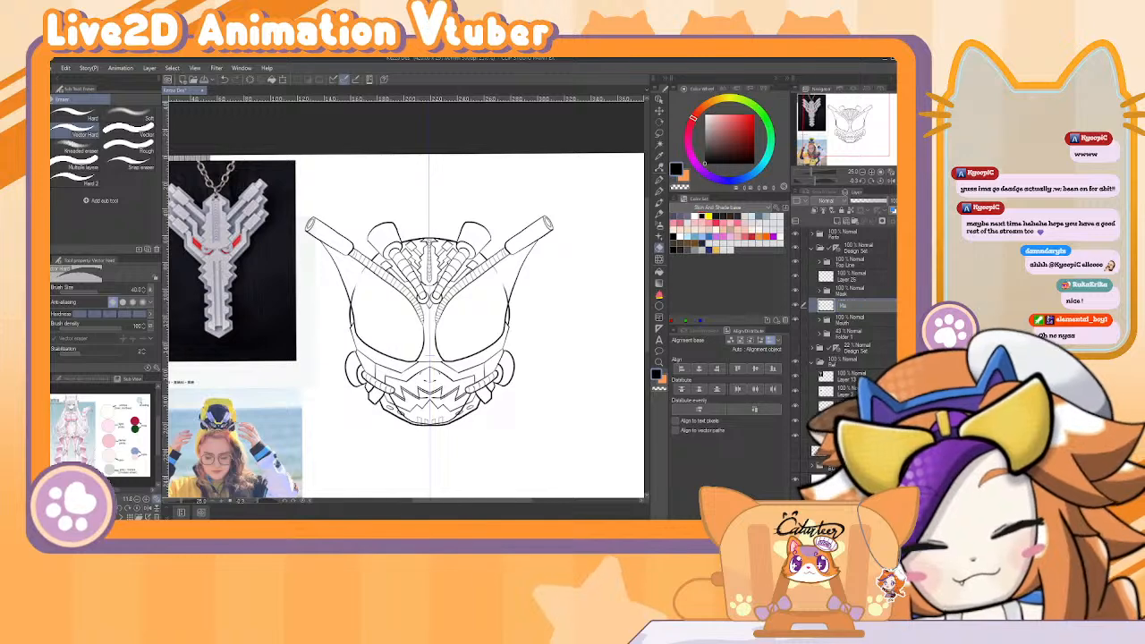
{"action": "type", "text": "sk COlor"}
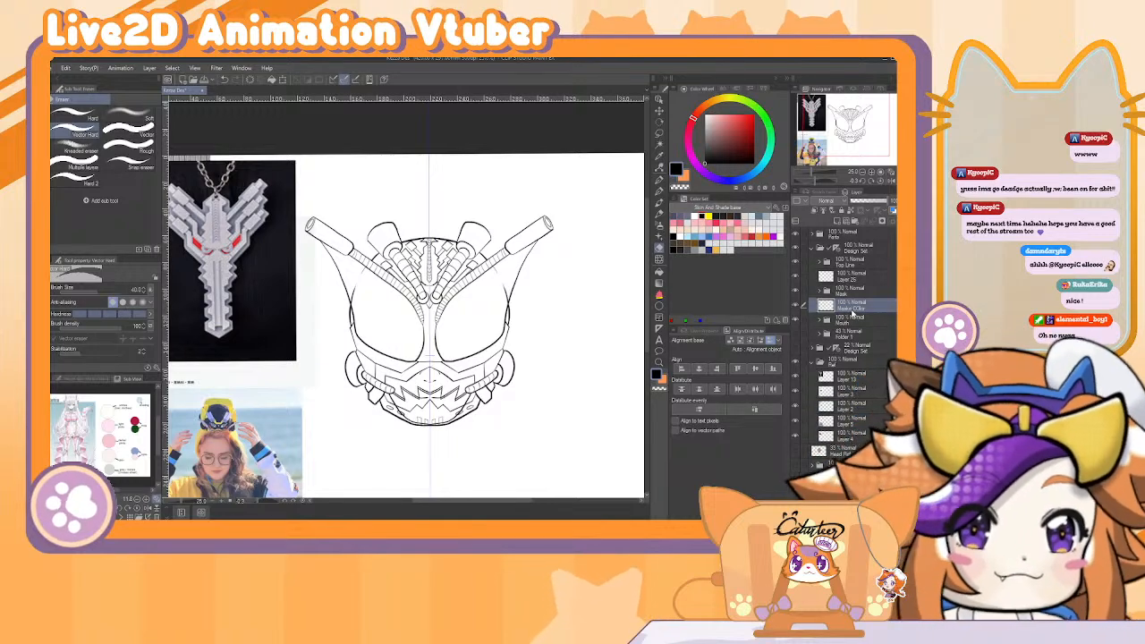
{"action": "key", "text": "Return"}
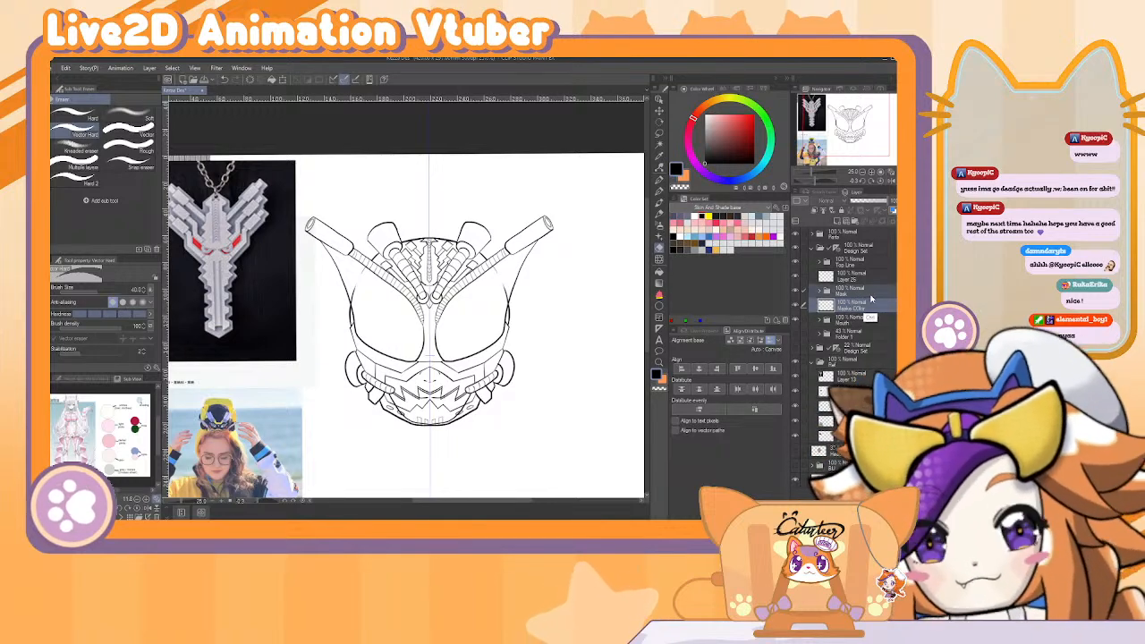
{"action": "key", "text": "ctrl+g"}
Rename the new layer below the Top Line folder as Top COlor and group it with that folder.
{"action": "double_click", "coordinate": [859, 279]}
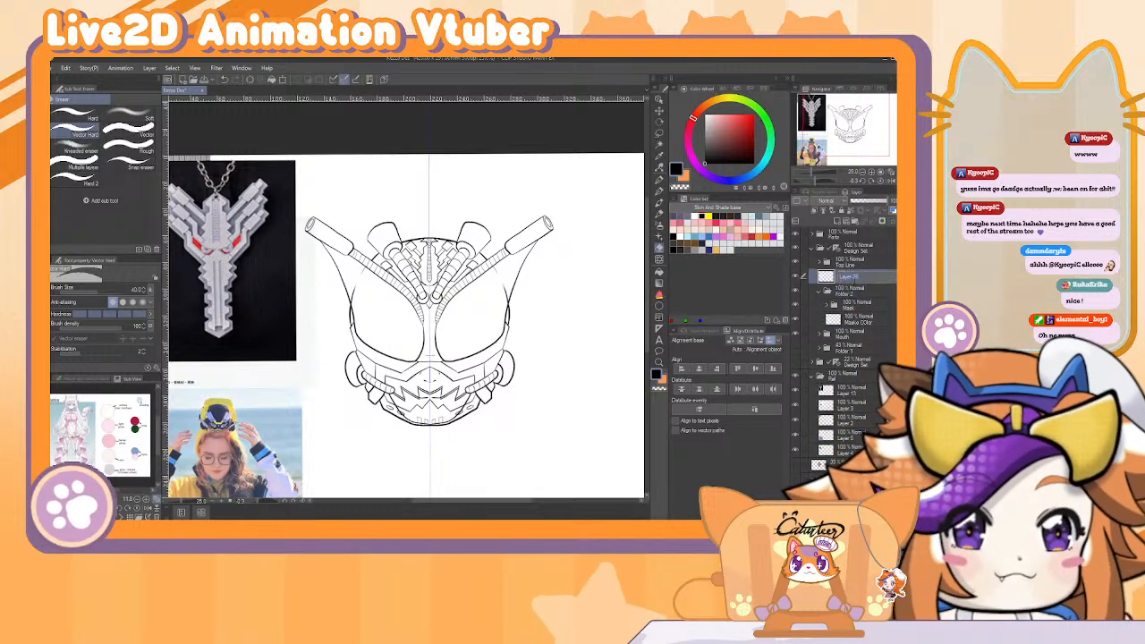
{"action": "type", "text": "Top COlor"}
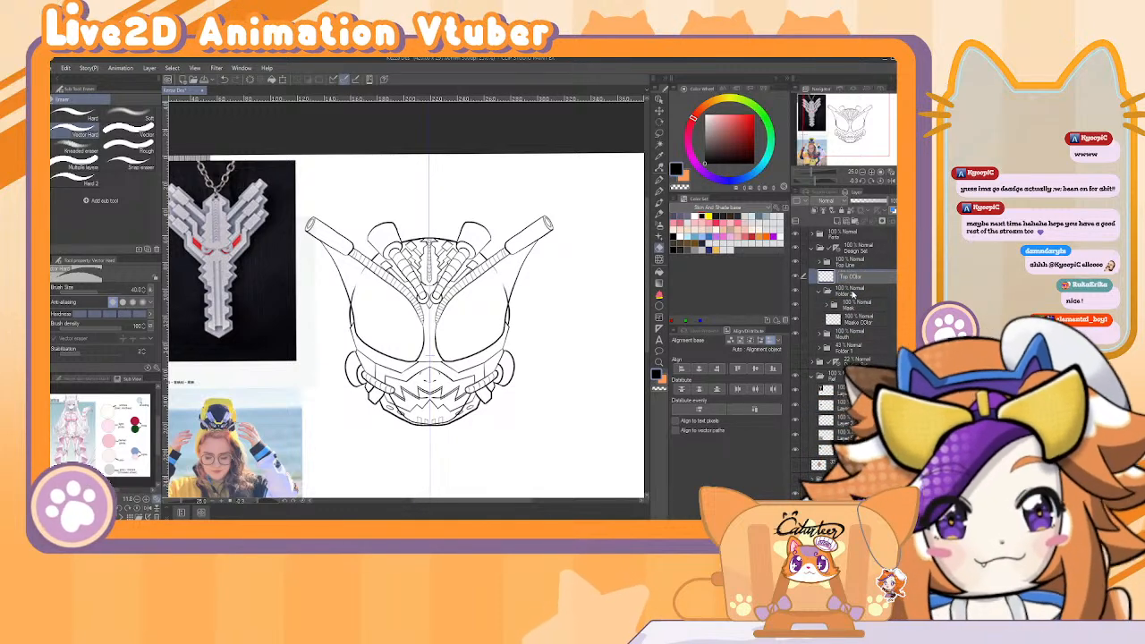
{"action": "key", "text": "Escape"}
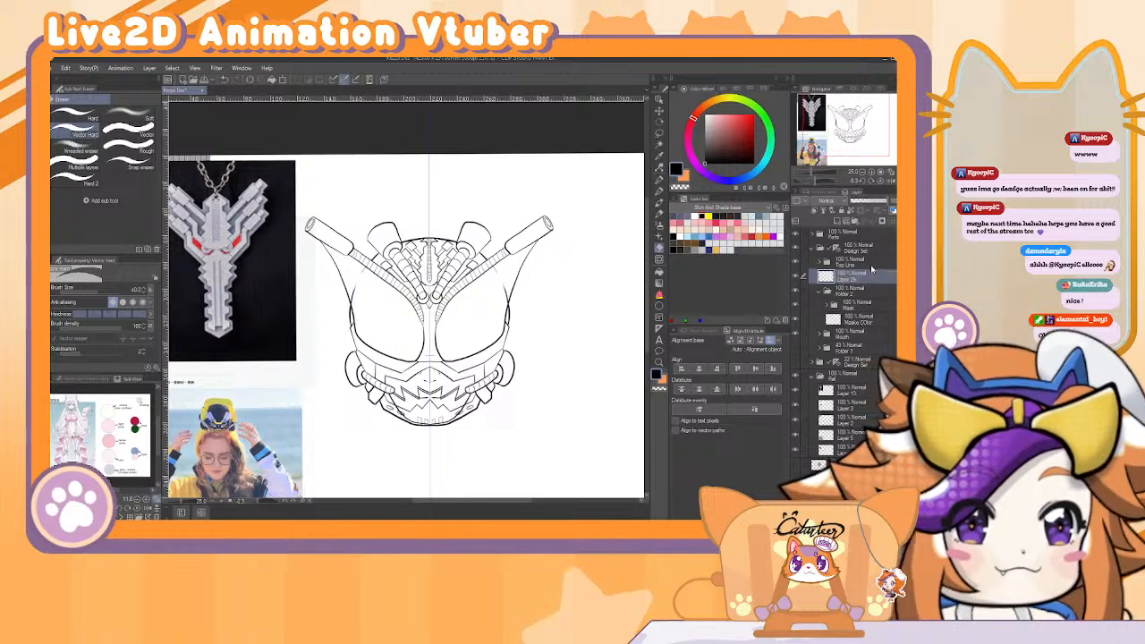
{"action": "left_click", "coordinate": [871, 272]}
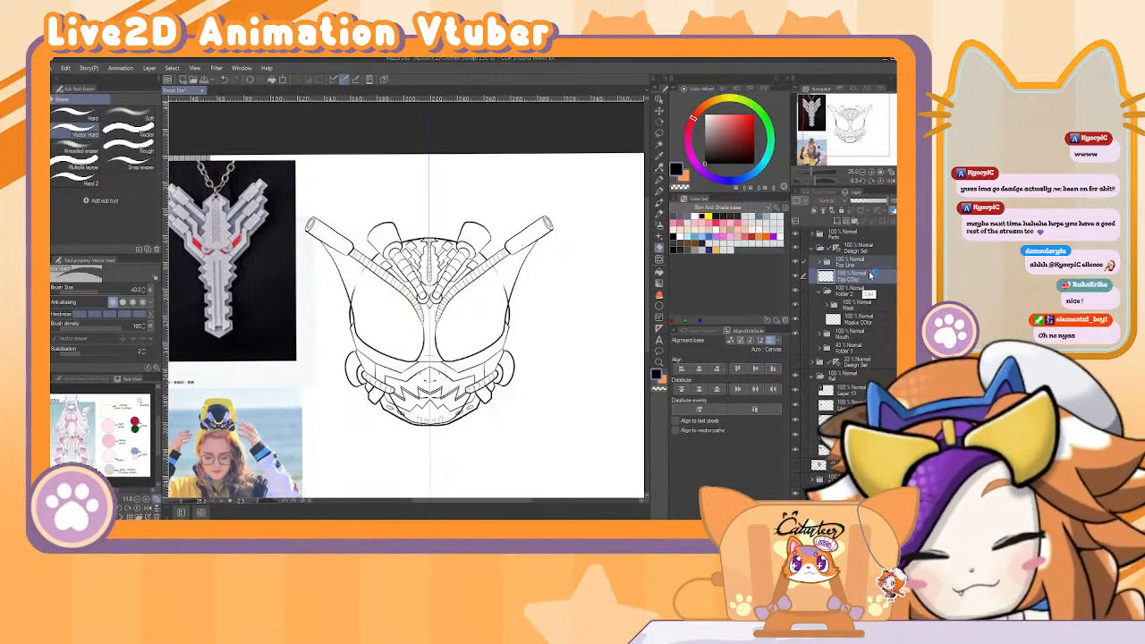
{"action": "key", "text": "ctrl+g"}
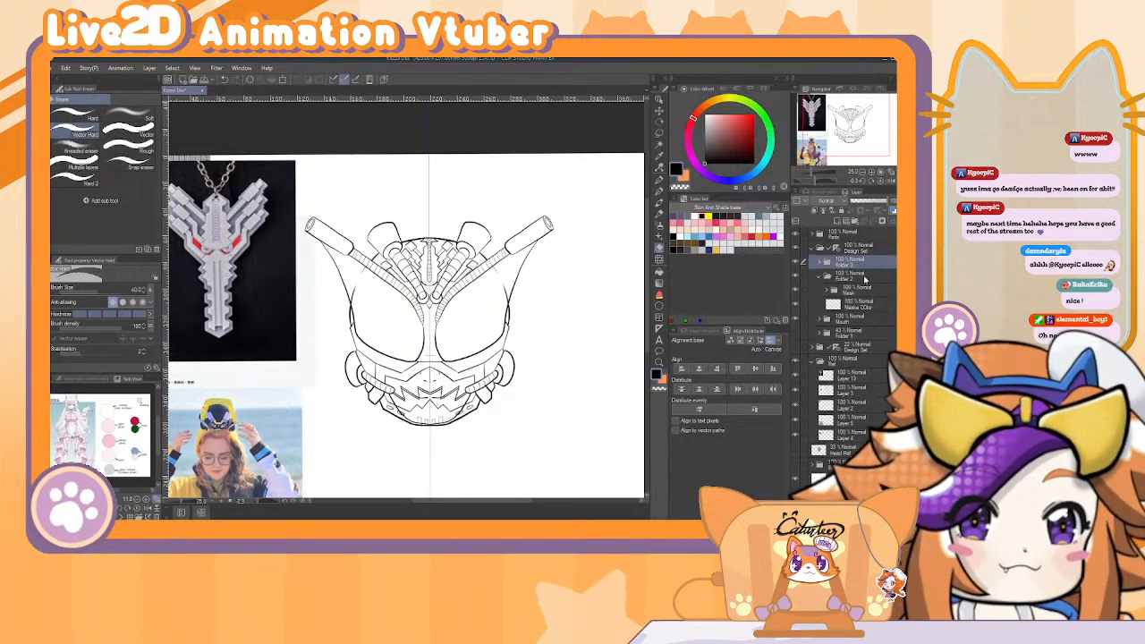
Collapse the two new group folders, naming the one with the Top Line folder Top and the other Mask.
{"action": "left_click", "coordinate": [821, 266]}
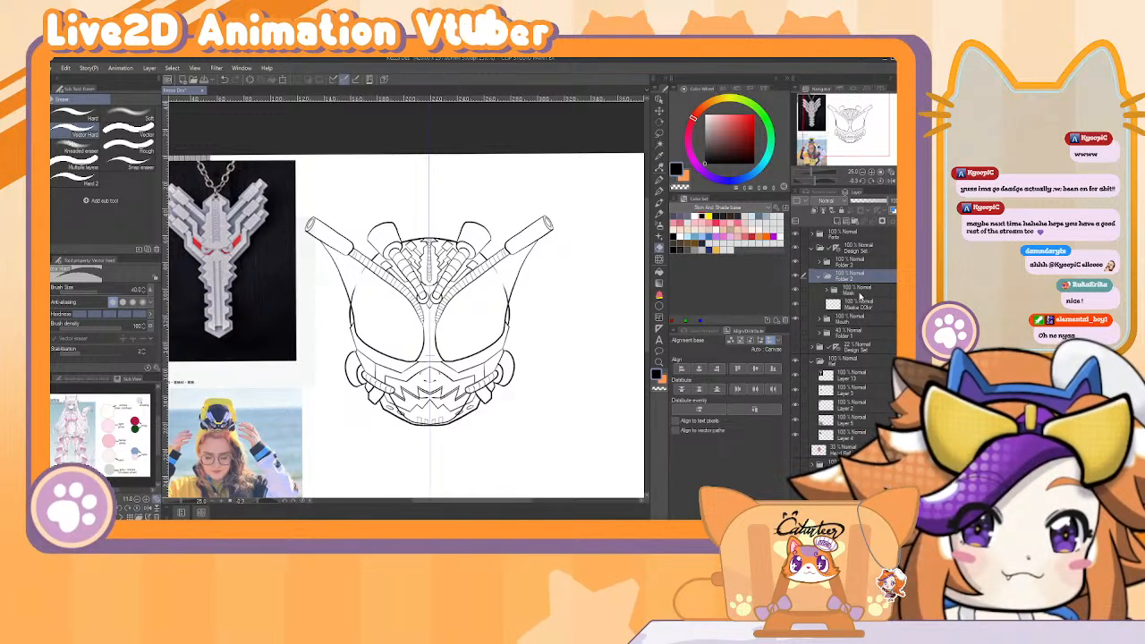
{"action": "left_click", "coordinate": [819, 275]}
{"action": "left_click", "coordinate": [852, 265]}
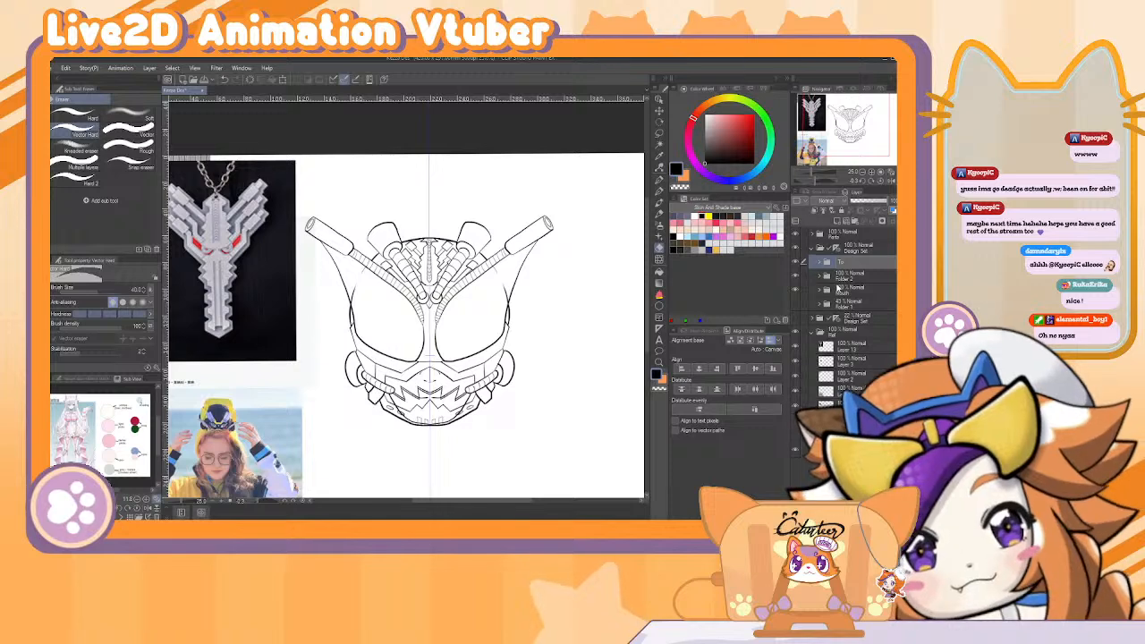
{"action": "key", "text": "Return"}
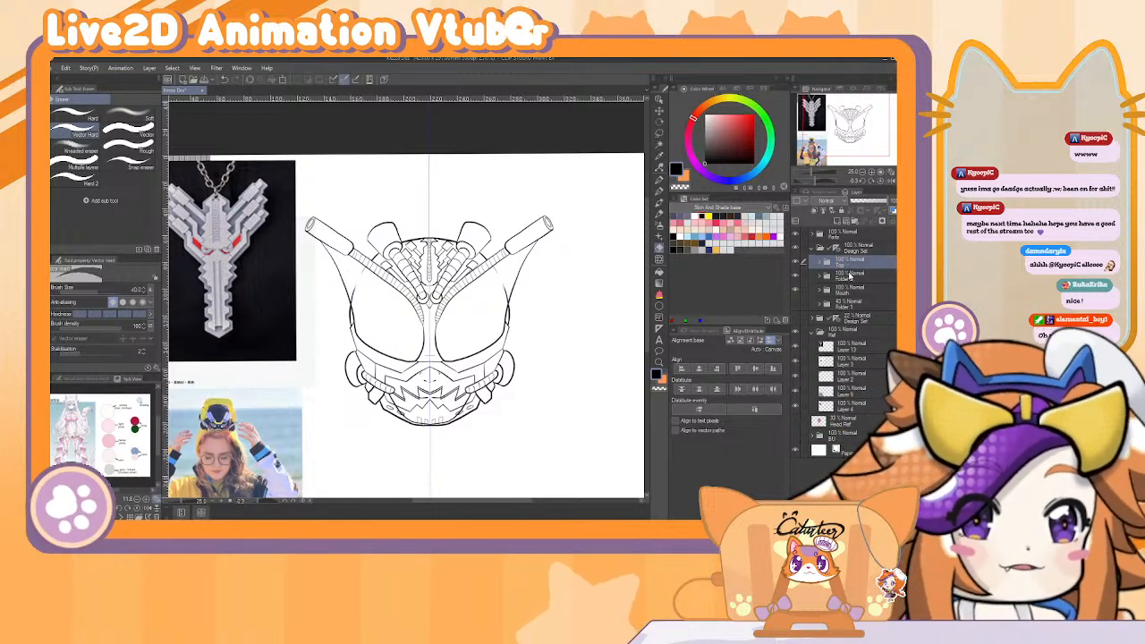
{"action": "double_click", "coordinate": [849, 275]}
{"action": "type", "text": "Mask"}
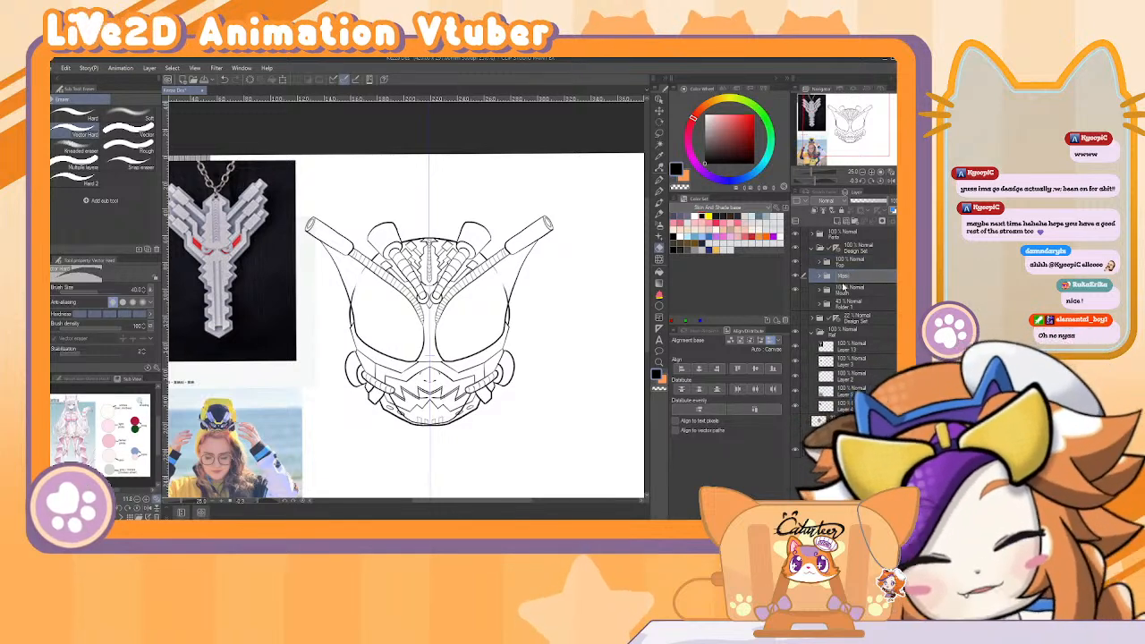
{"action": "key", "text": "Return"}
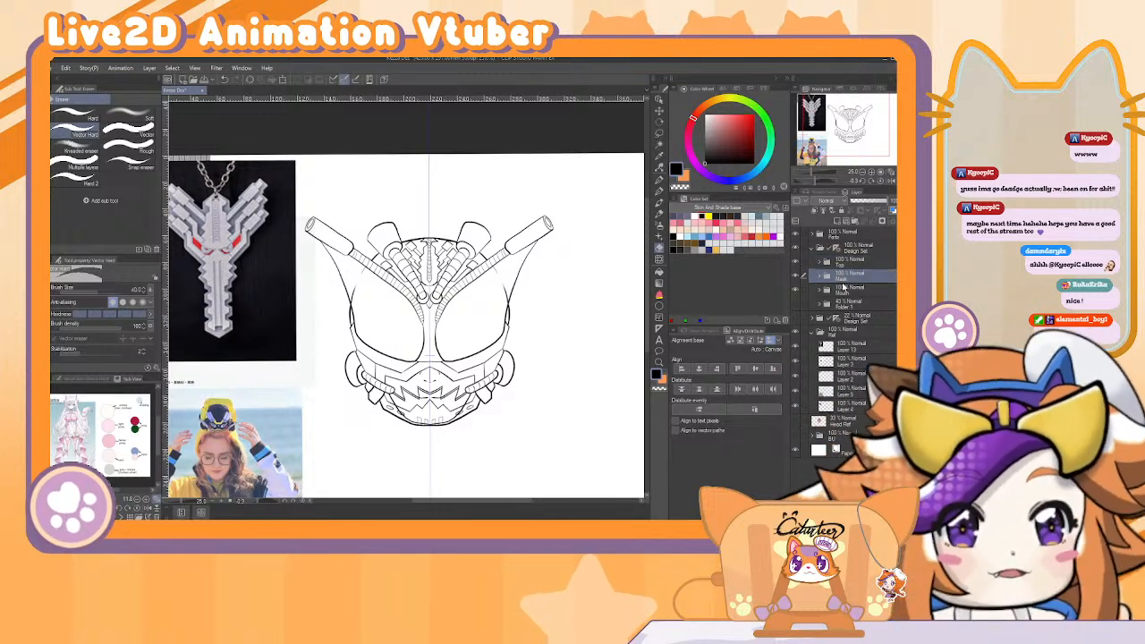
Collapse and duplicate the 100% Design Set folder, move one copy into the BU folder, and collapse the Ref folder.
{"action": "left_click", "coordinate": [837, 250]}
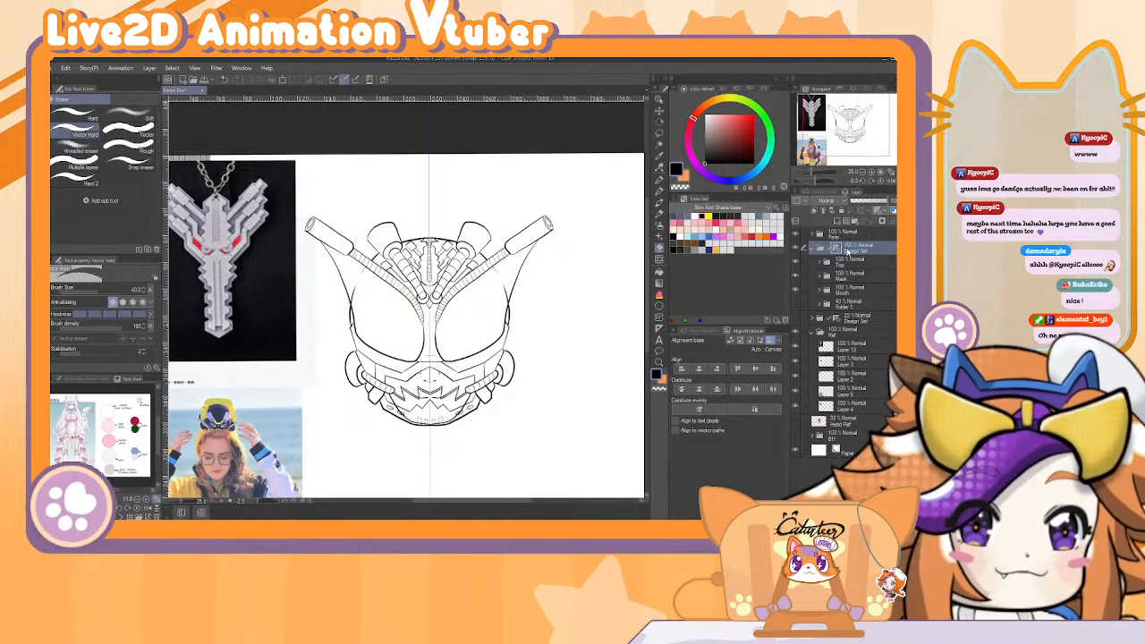
{"action": "left_click", "coordinate": [829, 250]}
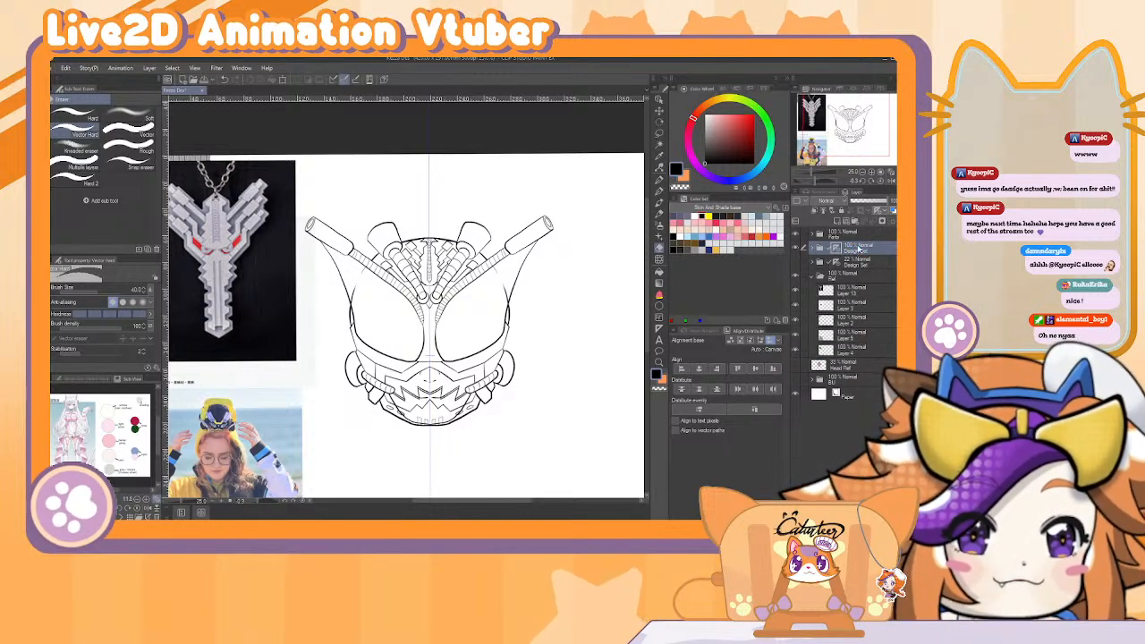
{"action": "mouse_move", "coordinate": [858, 249]}
{"action": "left_mouse_down"}
{"action": "mouse_move", "coordinate": [840, 221]}
{"action": "mouse_move", "coordinate": [864, 256]}
{"action": "left_mouse_up"}
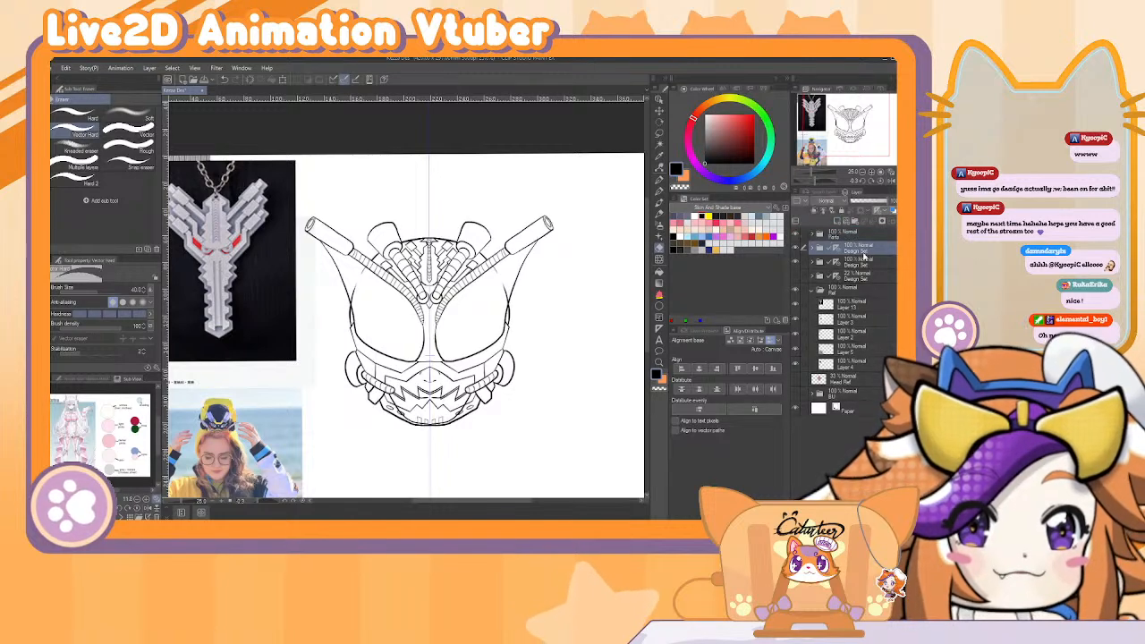
{"action": "left_click_drag", "start_coordinate": [860, 340], "coordinate": [859, 395]}
{"action": "left_click", "coordinate": [811, 278]}
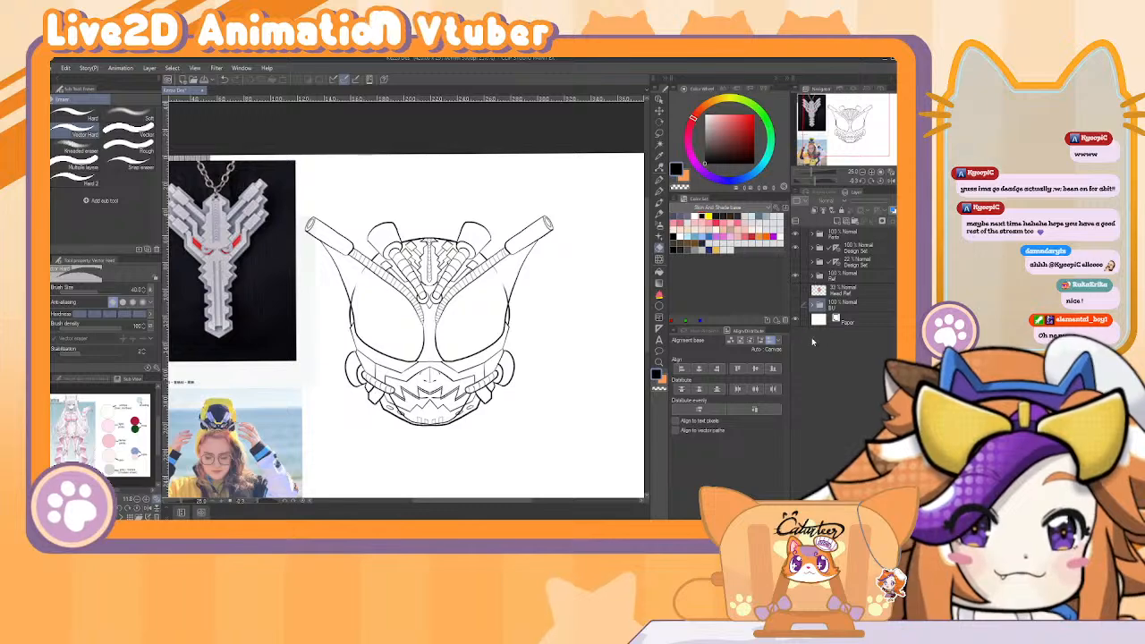
Expand the Ref folder and hide its Layer 13 to reveal the keychain reference image.
{"action": "scroll", "coordinate": [528, 295], "scroll_direction": "up", "scroll_amount": 2}
{"action": "scroll", "coordinate": [528, 295], "scroll_direction": "down", "scroll_amount": 5}
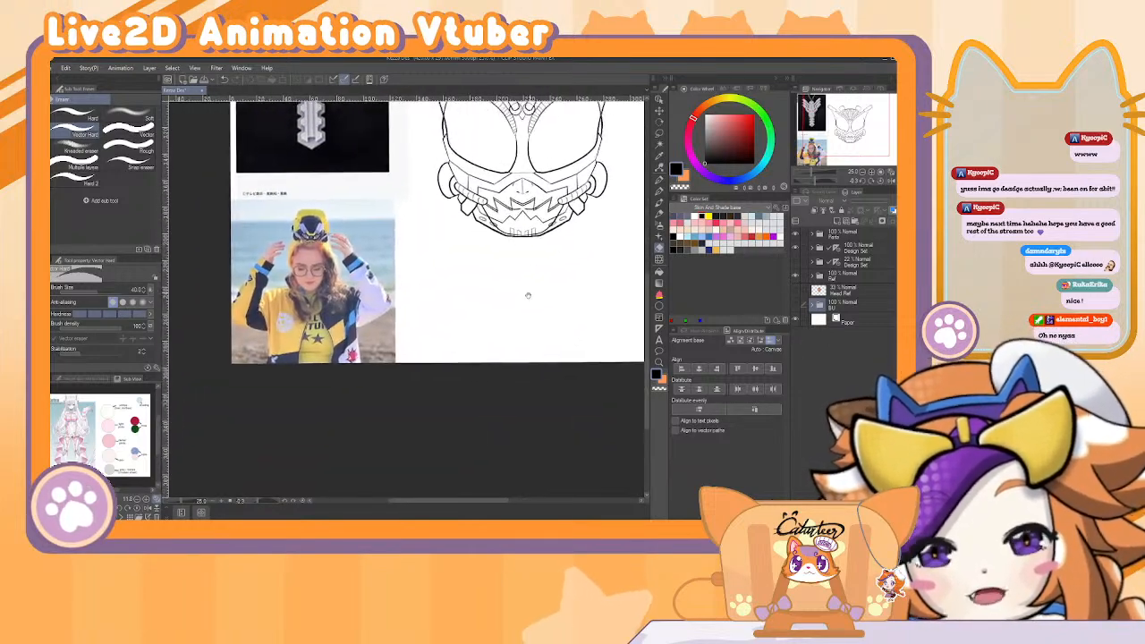
{"action": "scroll", "coordinate": [528, 295], "scroll_direction": "down", "scroll_amount": 3}
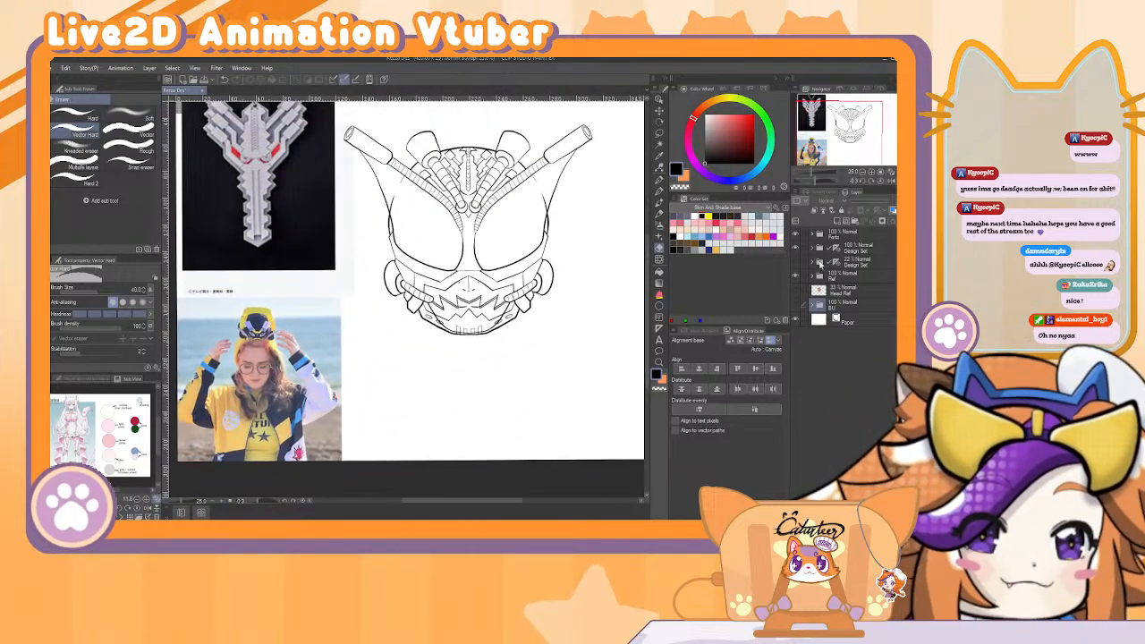
{"action": "left_click", "coordinate": [811, 278]}
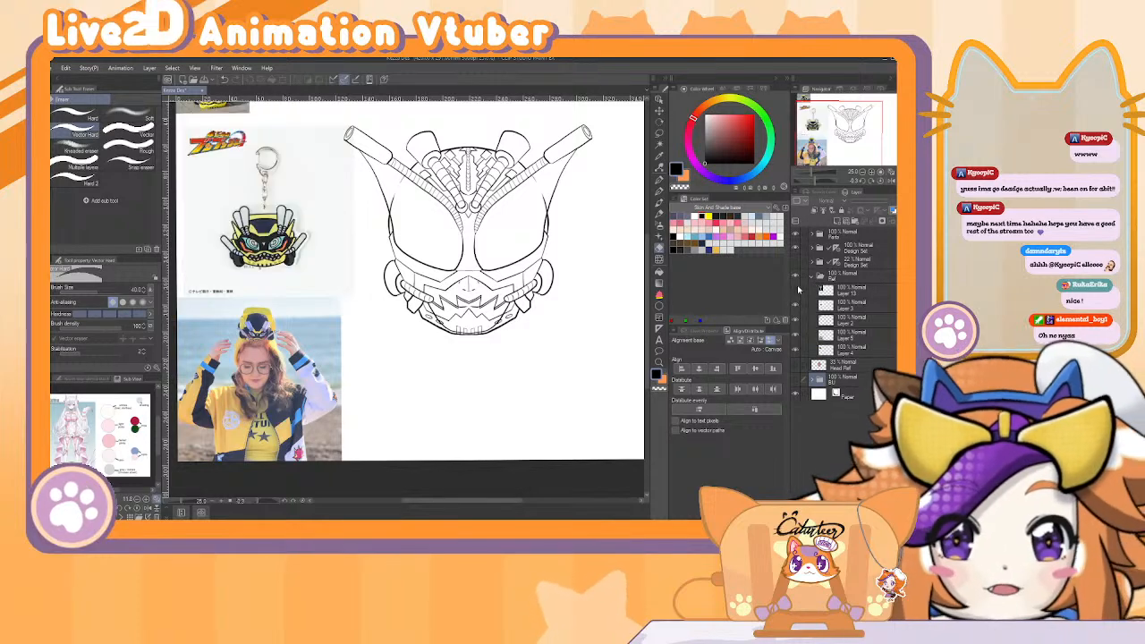
Sample the helmet's bright yellow from the keychain and photo references as the drawing colour.
{"action": "left_click", "coordinate": [270, 240], "text": "alt"}
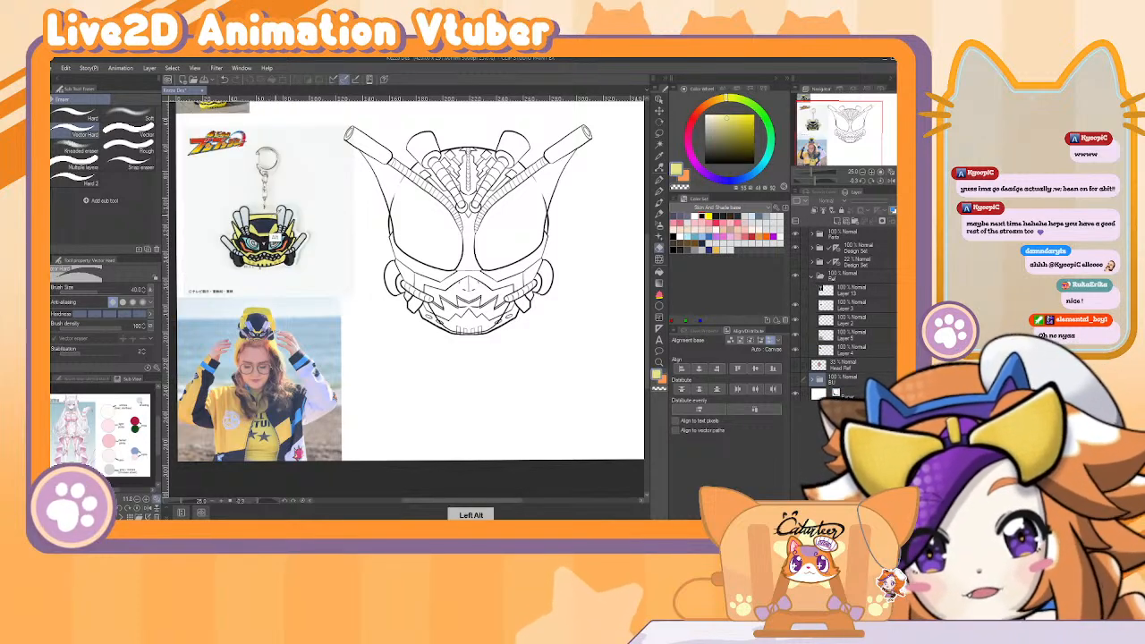
{"action": "left_click", "coordinate": [275, 242], "text": "alt"}
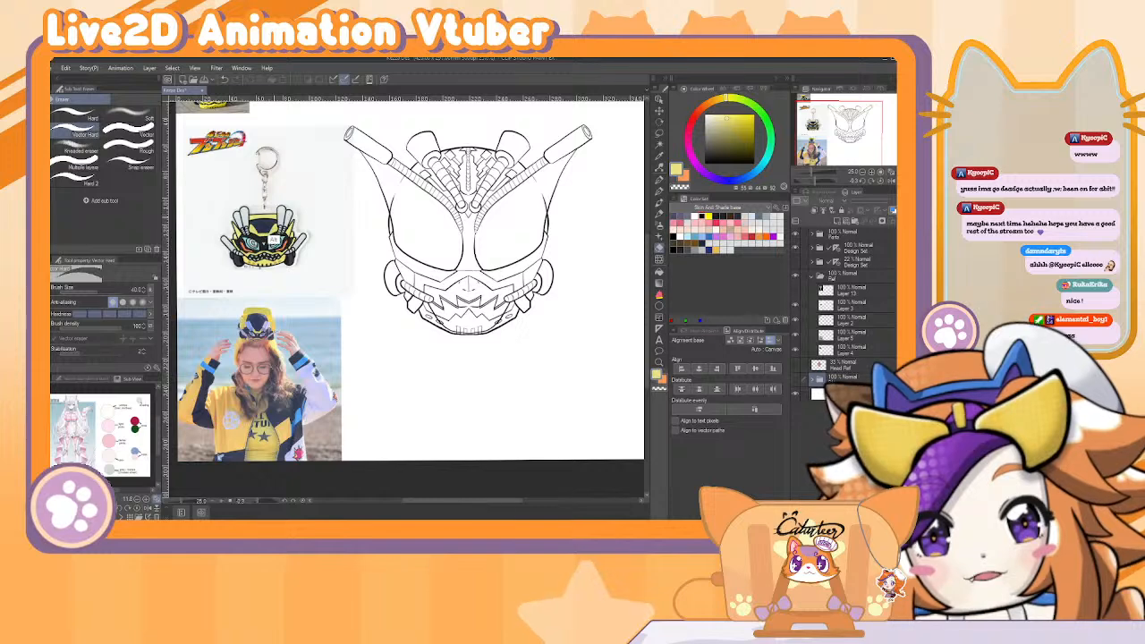
{"action": "scroll", "coordinate": [278, 211], "scroll_direction": "up", "scroll_amount": 2}
{"action": "key", "text": "alt"}
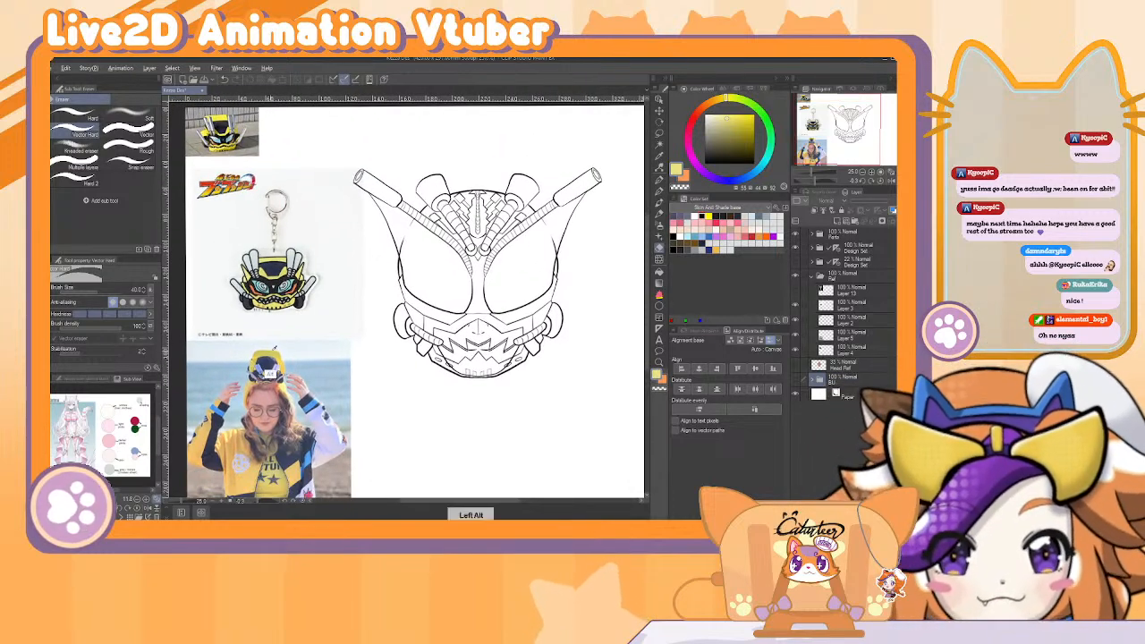
{"action": "left_click", "coordinate": [277, 379], "text": "alt"}
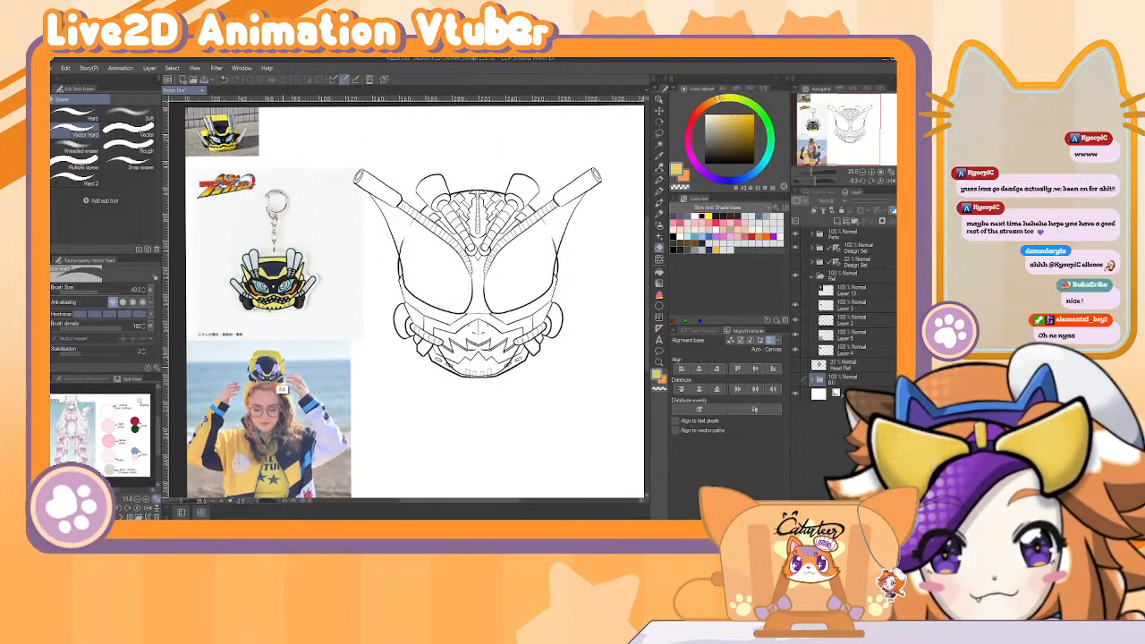
{"action": "left_click", "coordinate": [278, 378], "text": "alt"}
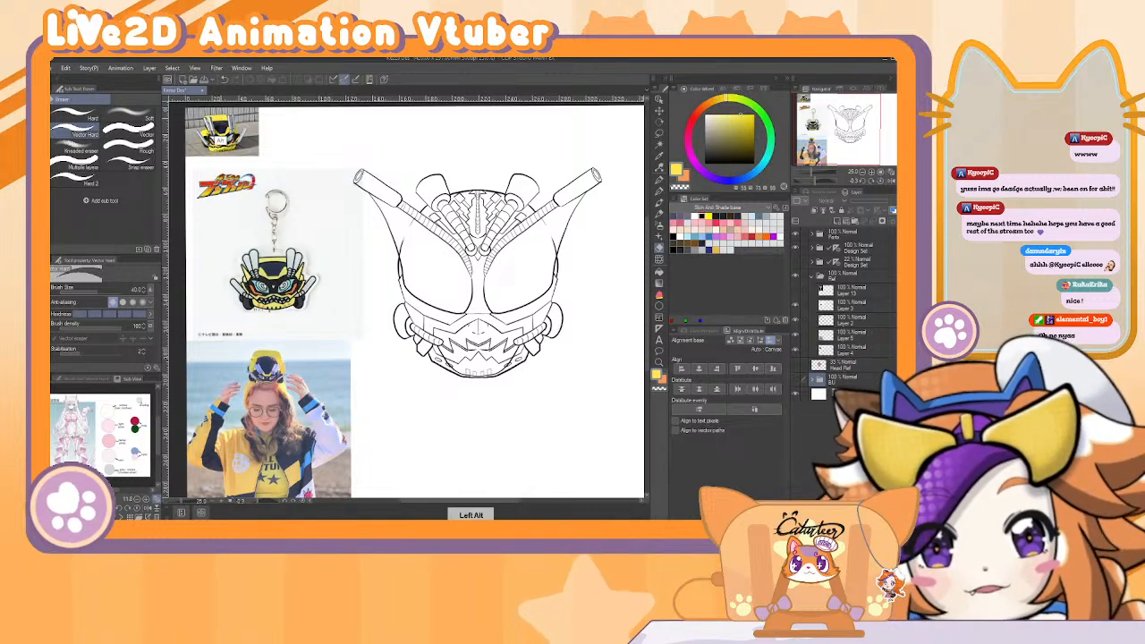
Collapse the Ref folder, expand the 100% Design Set and its Mask folder, and select the mask colour layer.
{"action": "left_click", "coordinate": [819, 279]}
{"action": "left_click", "coordinate": [814, 261]}
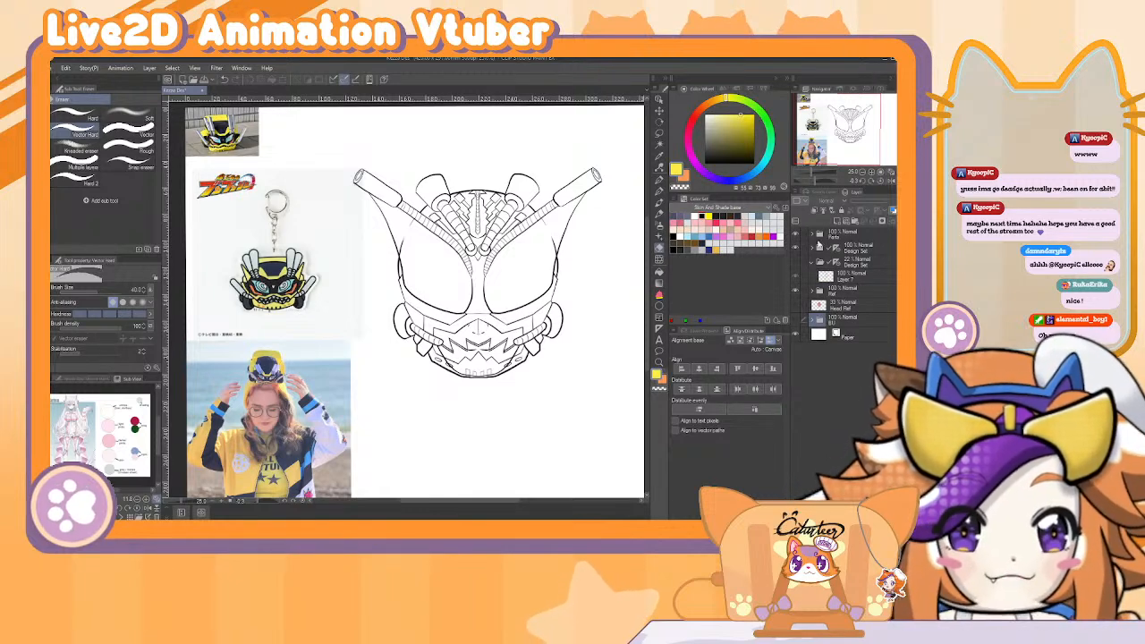
{"action": "left_click", "coordinate": [813, 263]}
{"action": "left_click", "coordinate": [813, 250]}
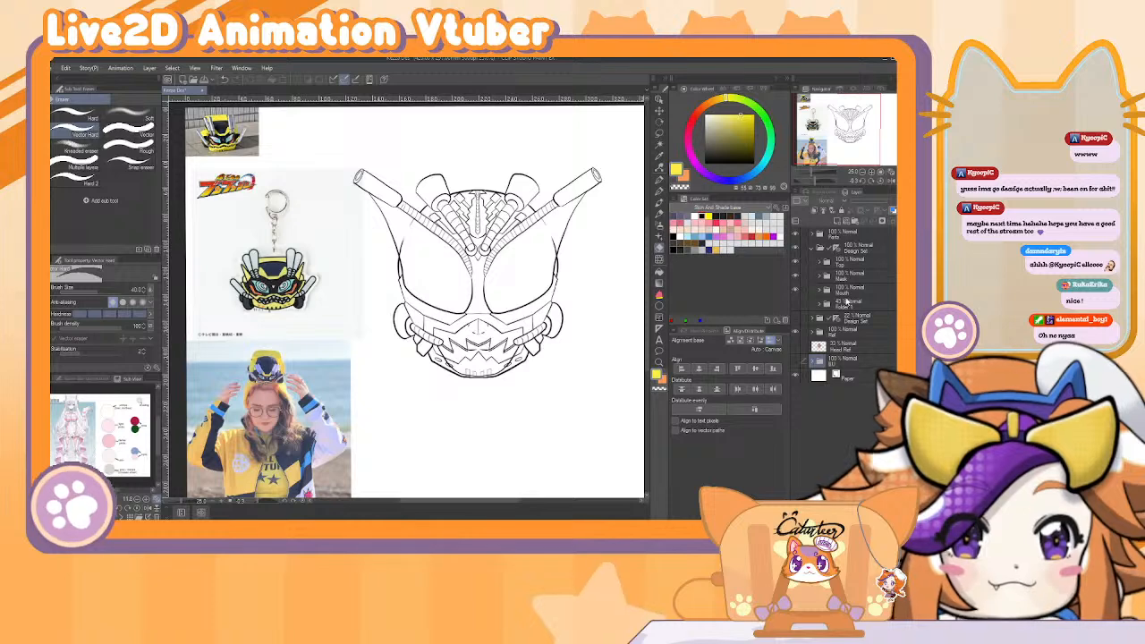
{"action": "left_click", "coordinate": [819, 277]}
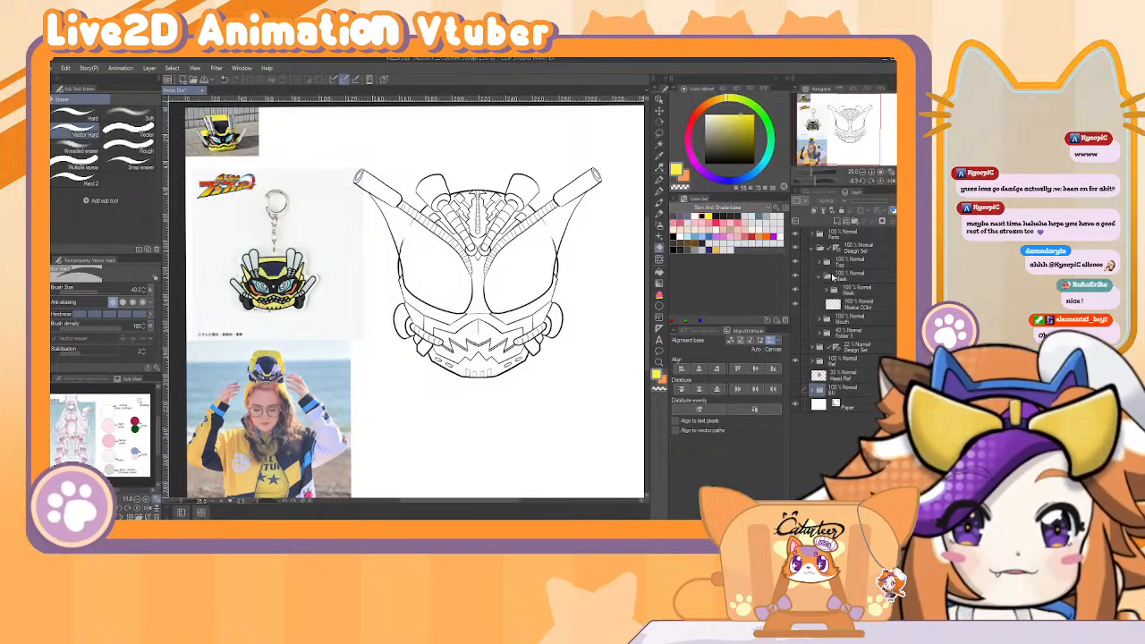
{"action": "left_click", "coordinate": [867, 302]}
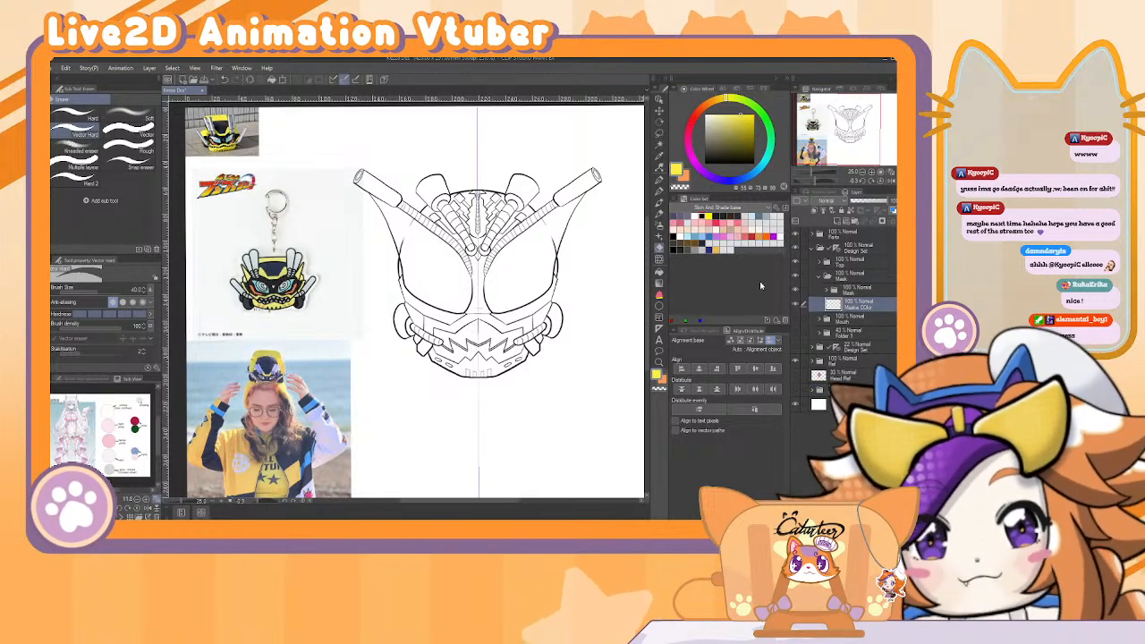
Fill the mask's chin plate with yellow using the Refer other layers fill tool.
{"action": "key", "text": "g"}
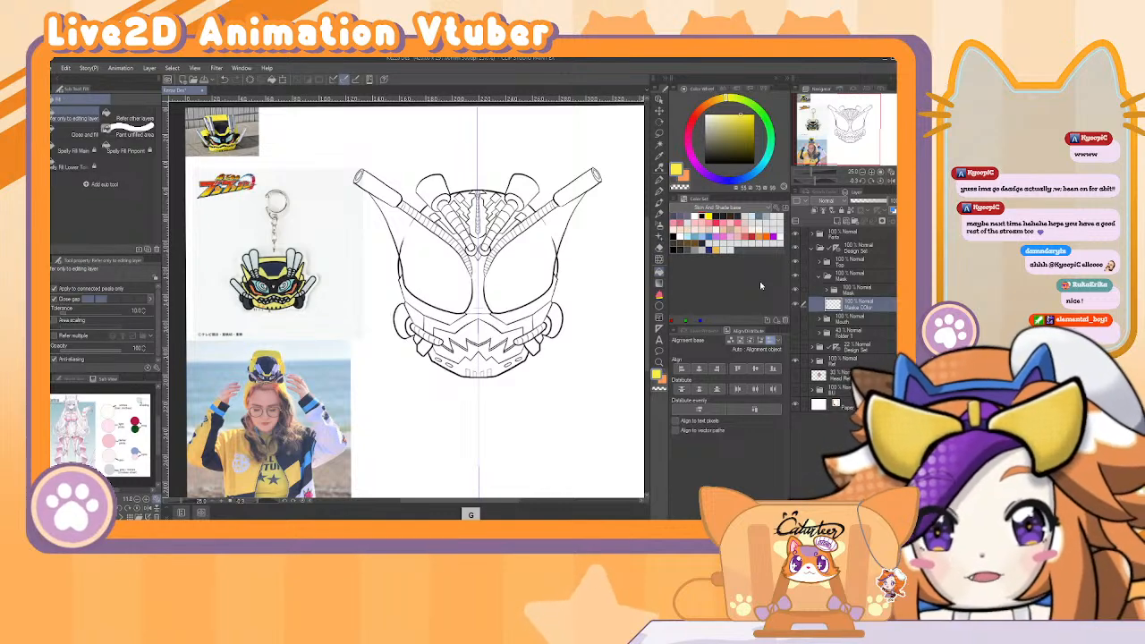
{"action": "left_click", "coordinate": [125, 119]}
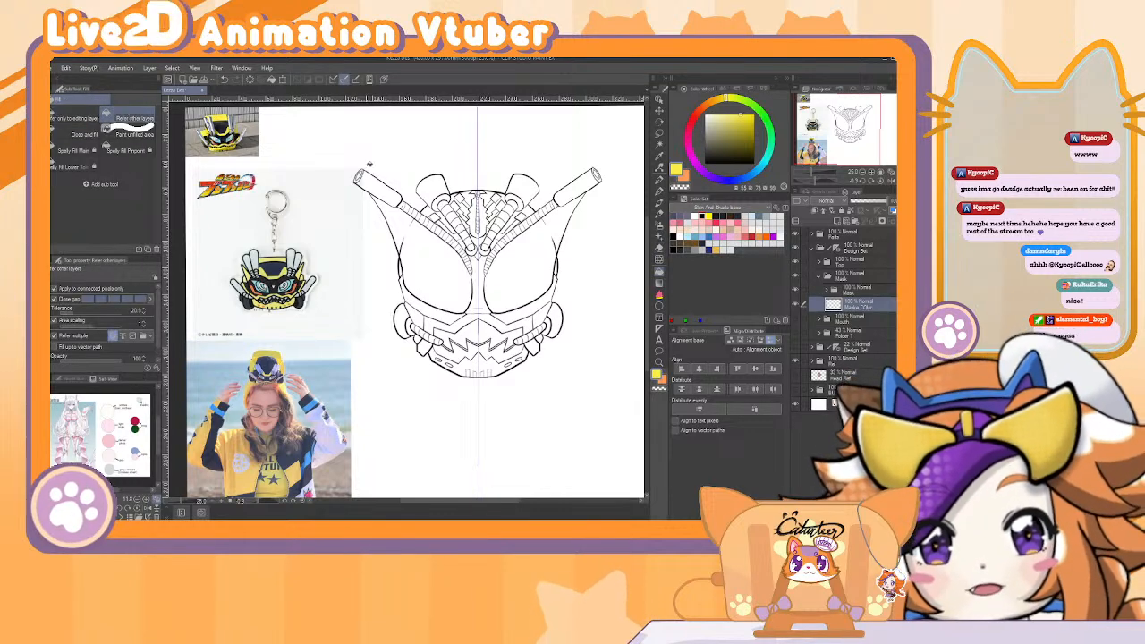
{"action": "left_click", "coordinate": [458, 363]}
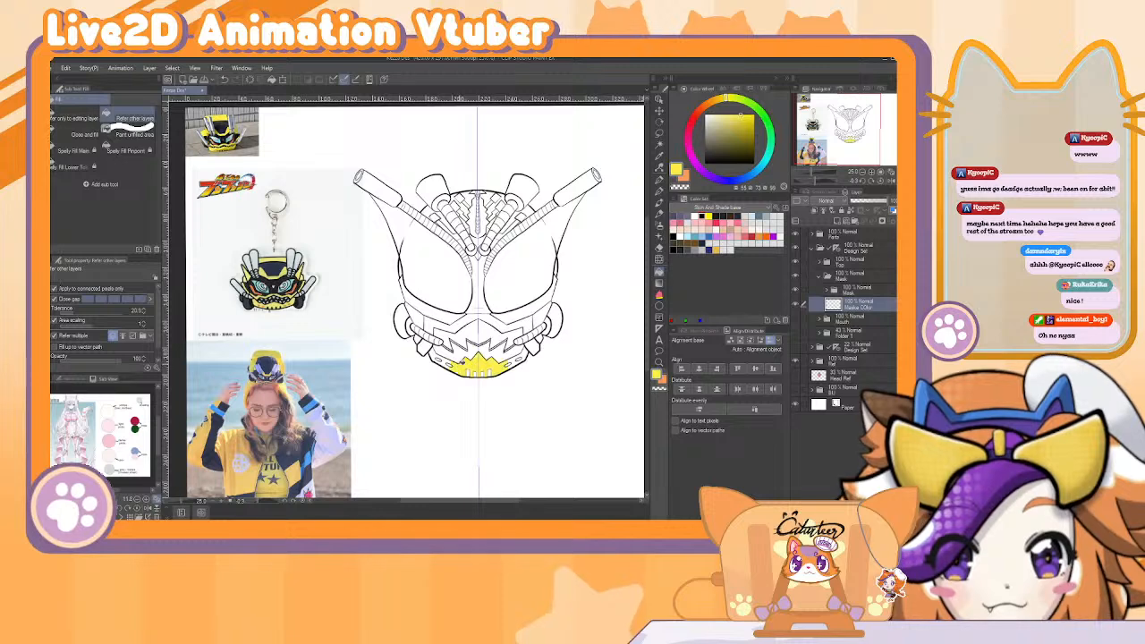
{"action": "left_click", "coordinate": [443, 361]}
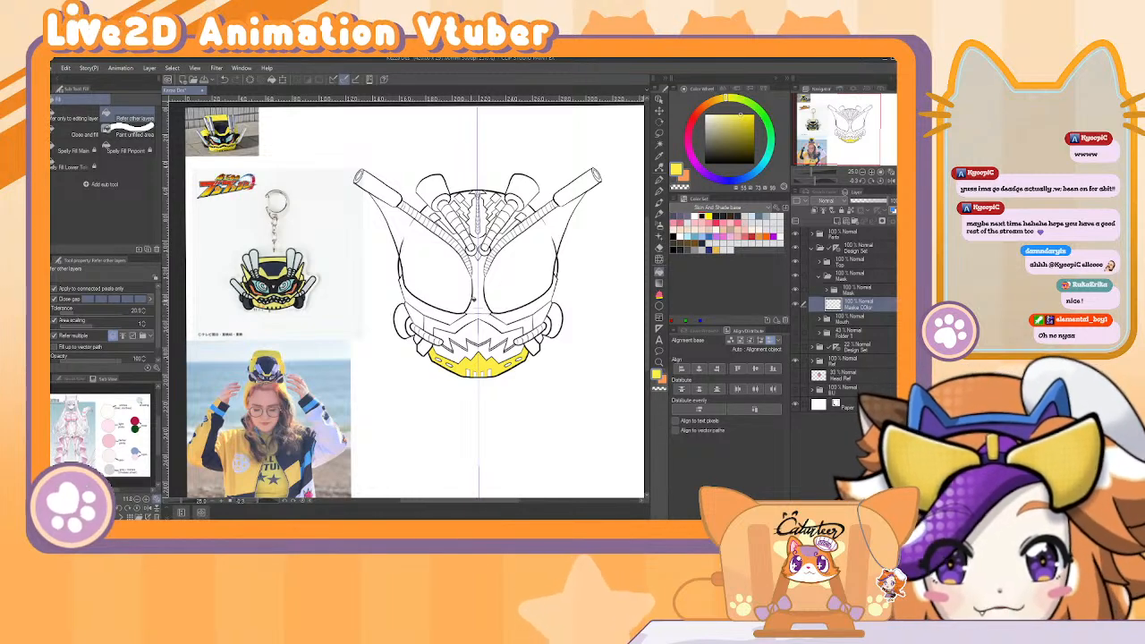
Fill the chin plate's oval vents with orange and its small vertical slots with dark navy.
{"action": "left_click", "coordinate": [881, 170]}
{"action": "left_click", "coordinate": [881, 170]}
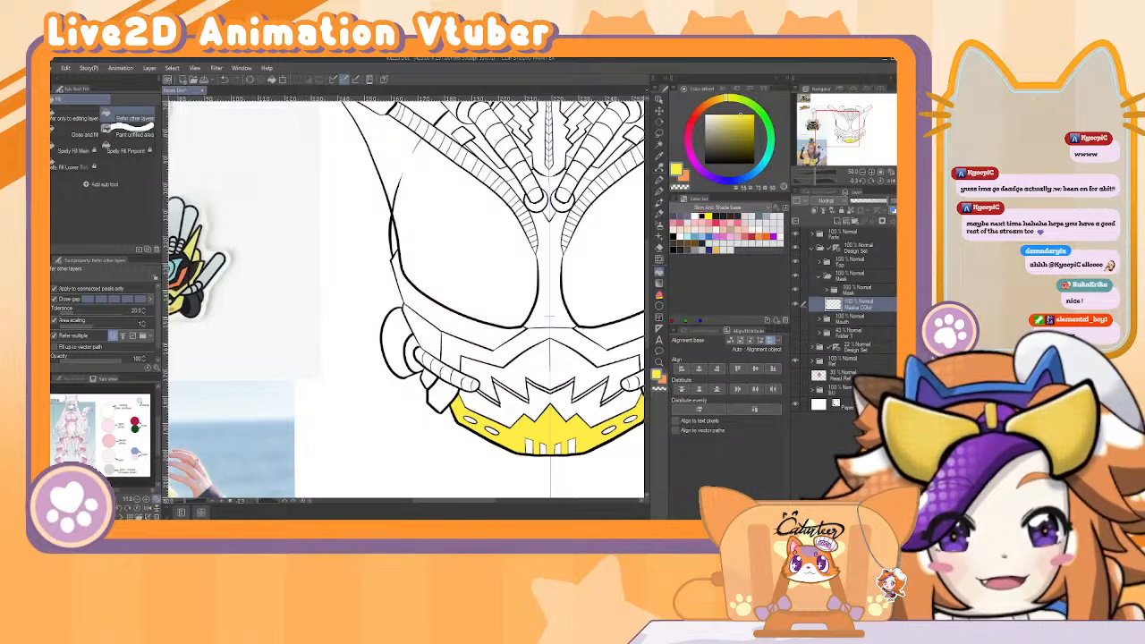
{"action": "left_click", "coordinate": [702, 108]}
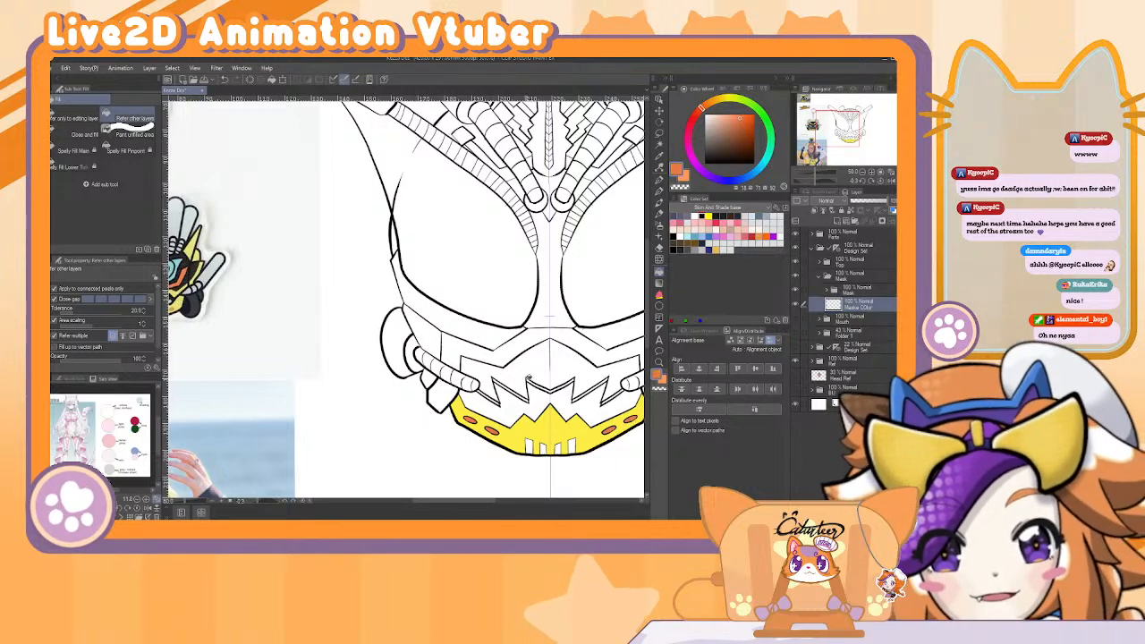
{"action": "key", "text": "x"}
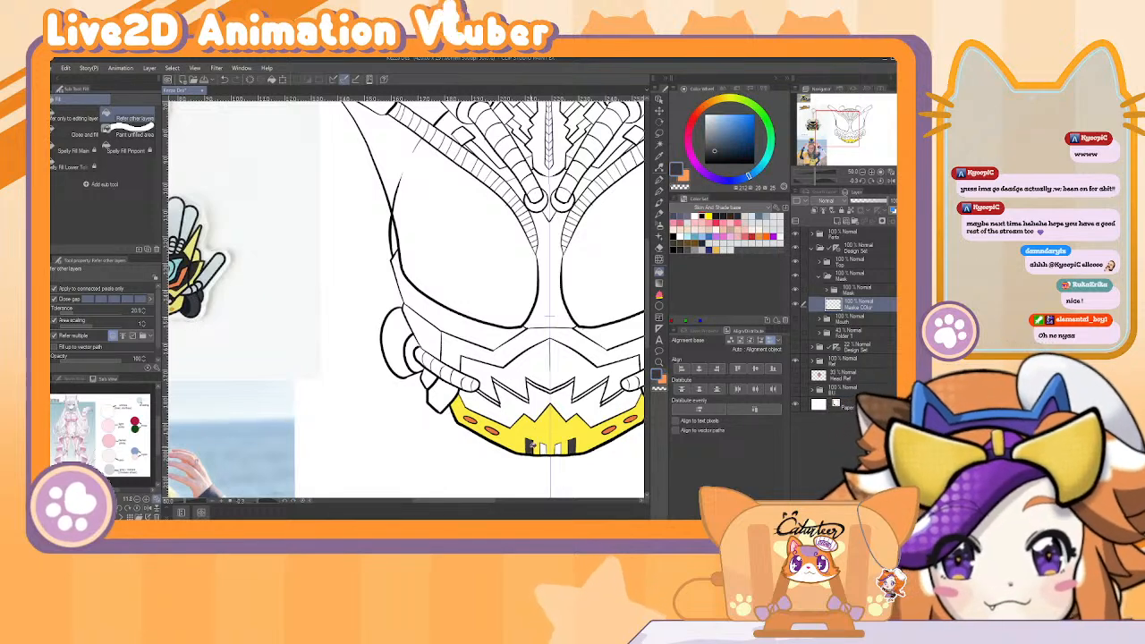
{"action": "left_click", "coordinate": [533, 446]}
{"action": "left_click", "coordinate": [546, 447]}
{"action": "left_click", "coordinate": [558, 447]}
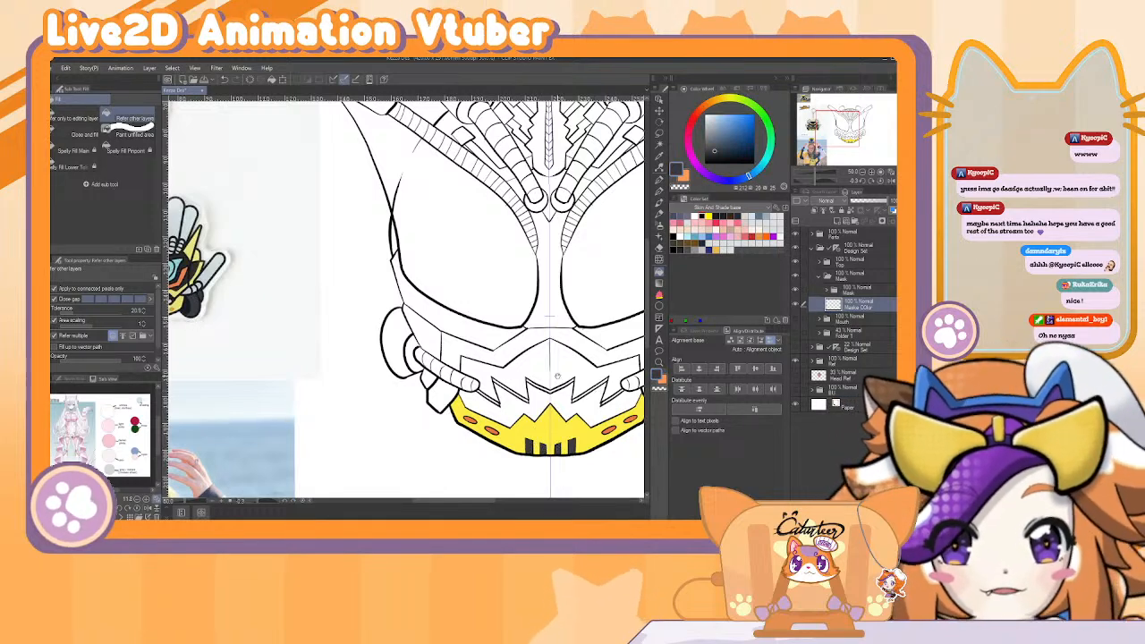
Sample light grey from the keychain and fill the mask areas above and below the zigzag mouth with it.
{"action": "left_click_drag", "start_coordinate": [556, 377], "coordinate": [683, 401]}
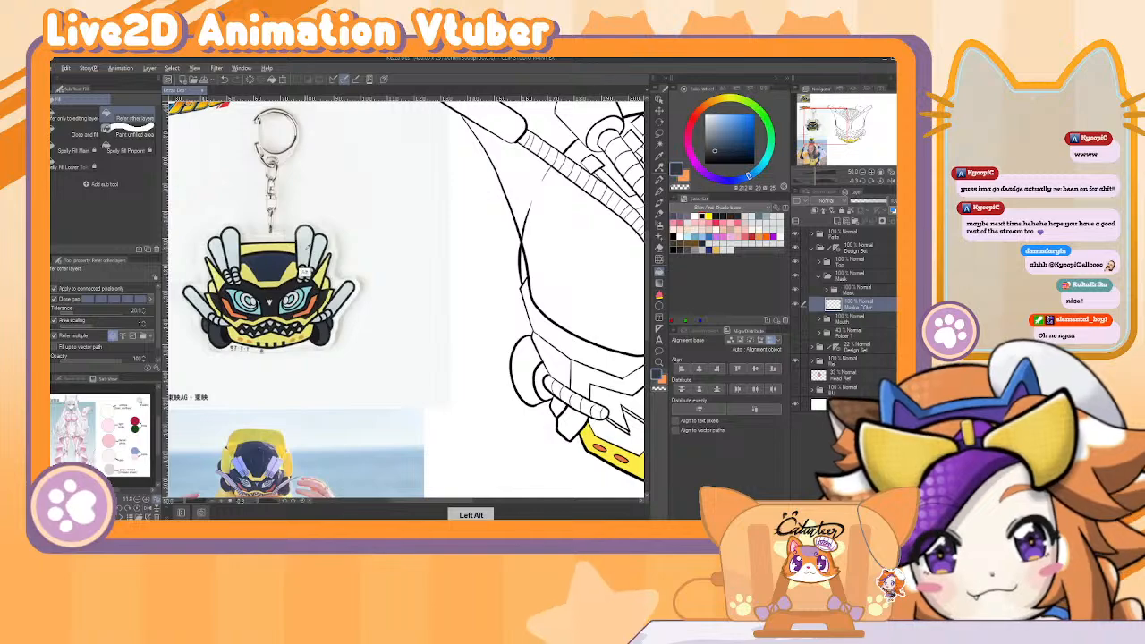
{"action": "left_click_drag", "start_coordinate": [321, 222], "coordinate": [139, 257]}
{"action": "left_click_drag", "start_coordinate": [447, 439], "coordinate": [379, 328]}
{"action": "left_click", "coordinate": [376, 330]}
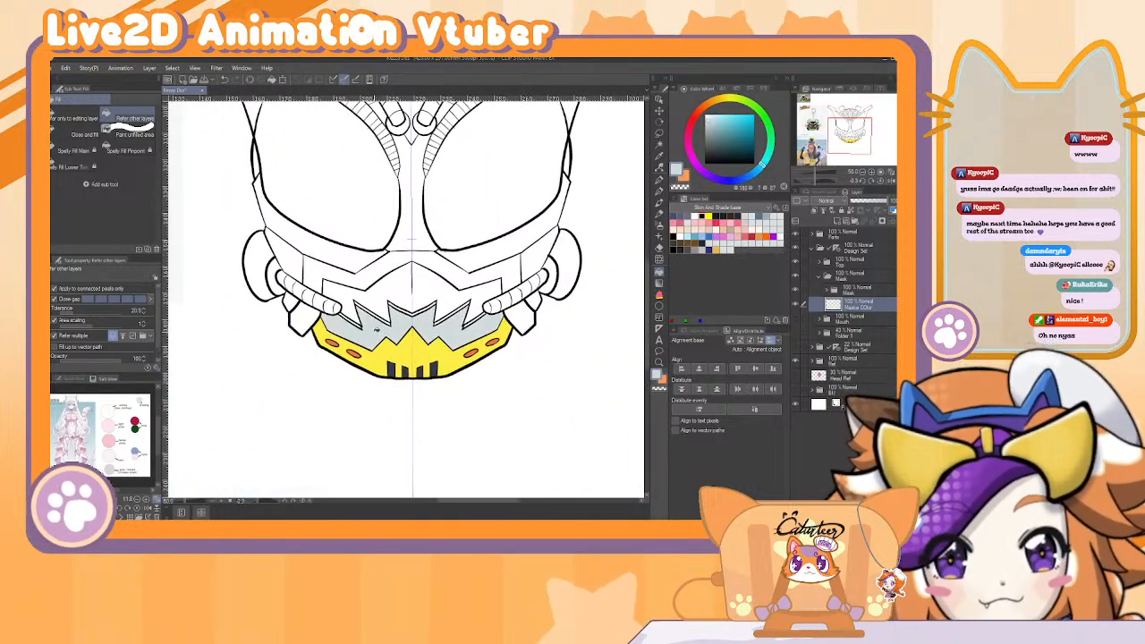
{"action": "left_click", "coordinate": [402, 291]}
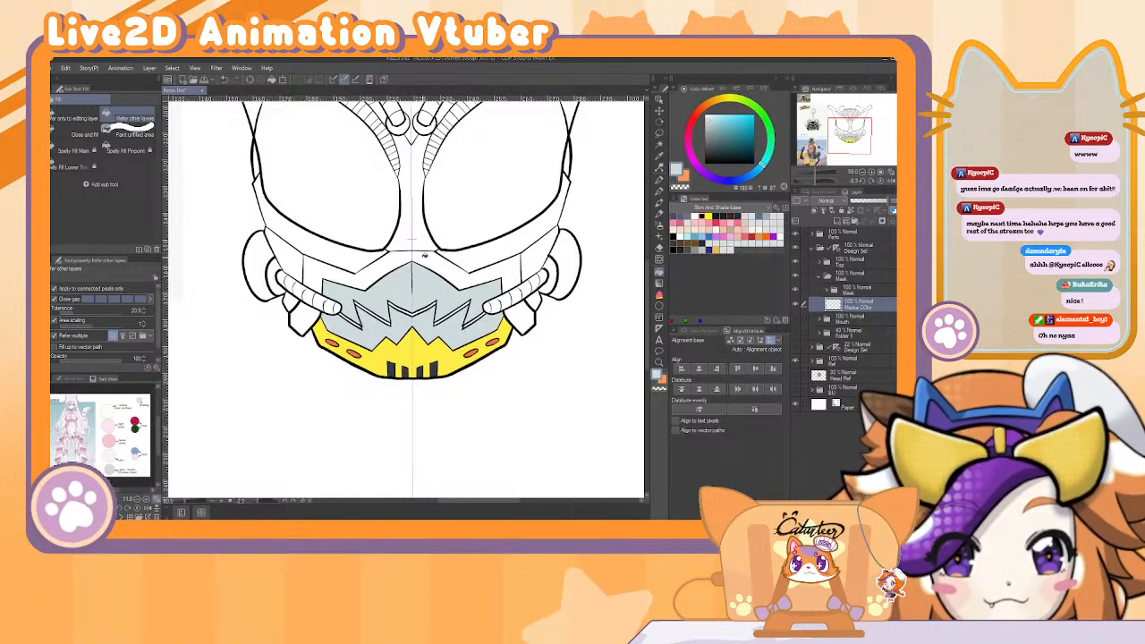
Refill the area below the zigzag mouth with medium grey and fill the zigzag band with a darker blue-grey.
{"action": "left_click", "coordinate": [454, 331]}
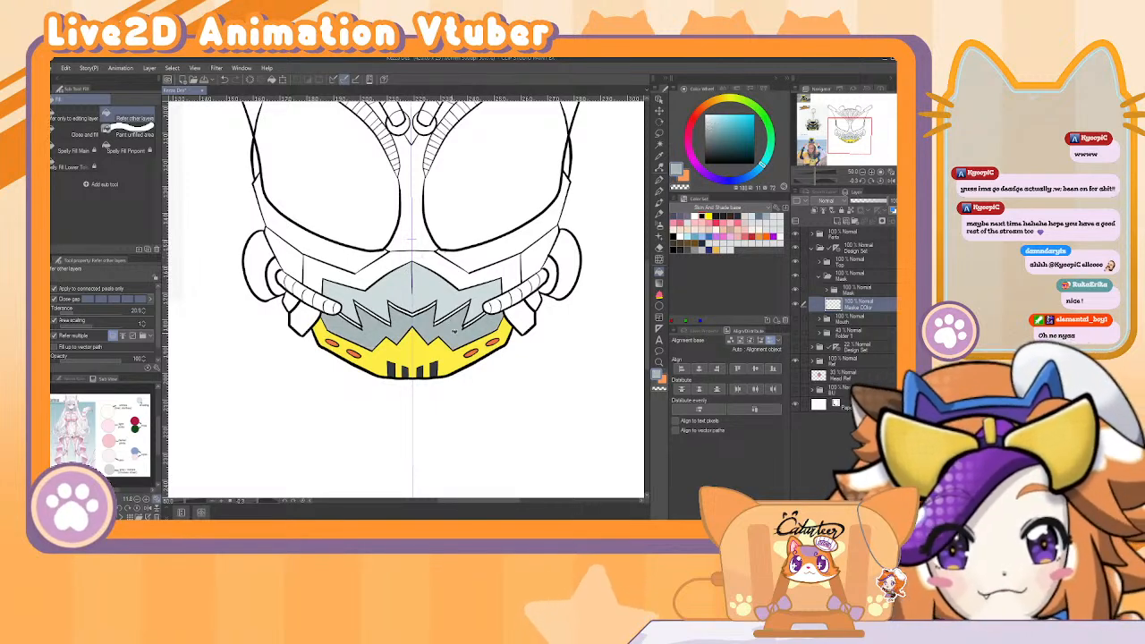
{"action": "left_click", "coordinate": [713, 138]}
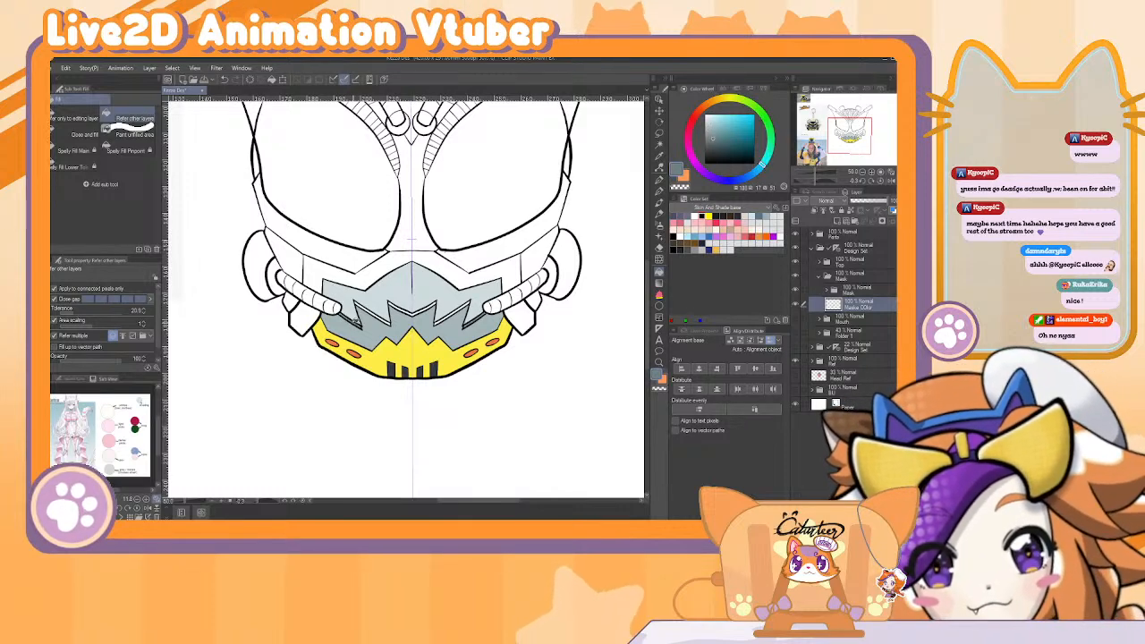
{"action": "left_click", "coordinate": [358, 304]}
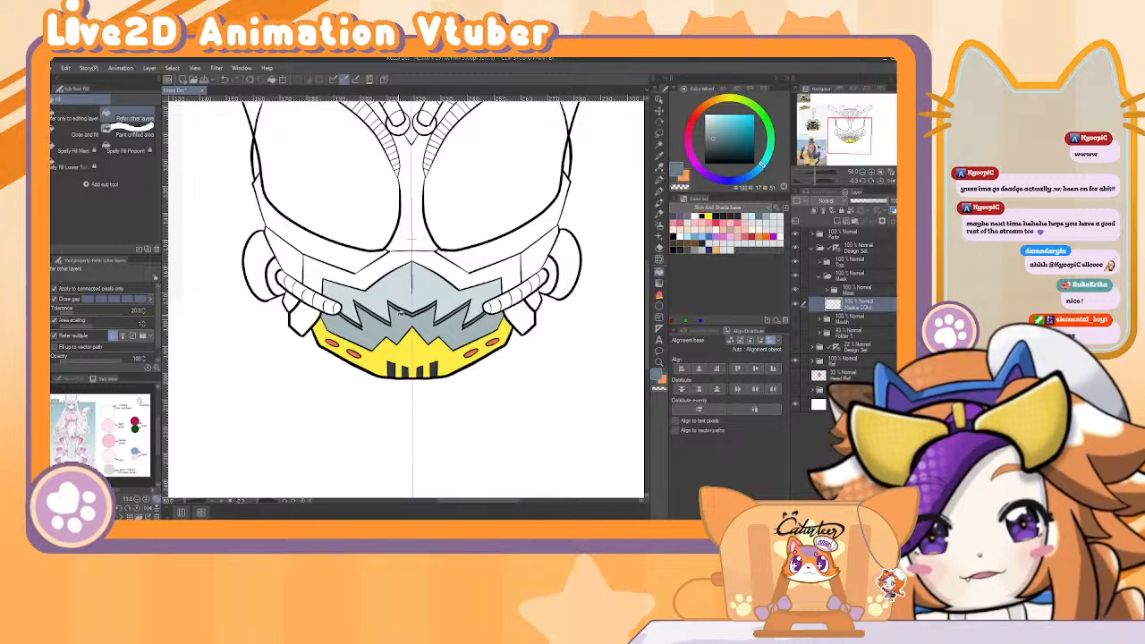
Collapse and hide the Mask folder, then expand the Top folder and select the Top COlor layer.
{"action": "left_click_drag", "start_coordinate": [385, 252], "coordinate": [483, 295]}
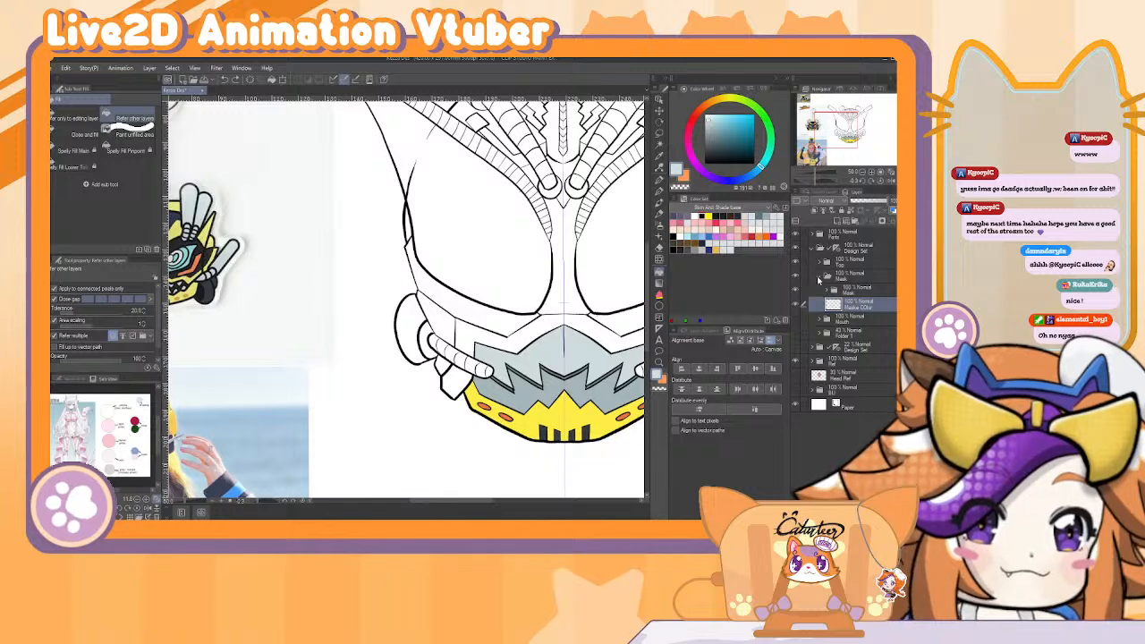
{"action": "left_click", "coordinate": [819, 279]}
{"action": "left_click", "coordinate": [799, 275]}
{"action": "left_click", "coordinate": [800, 275]}
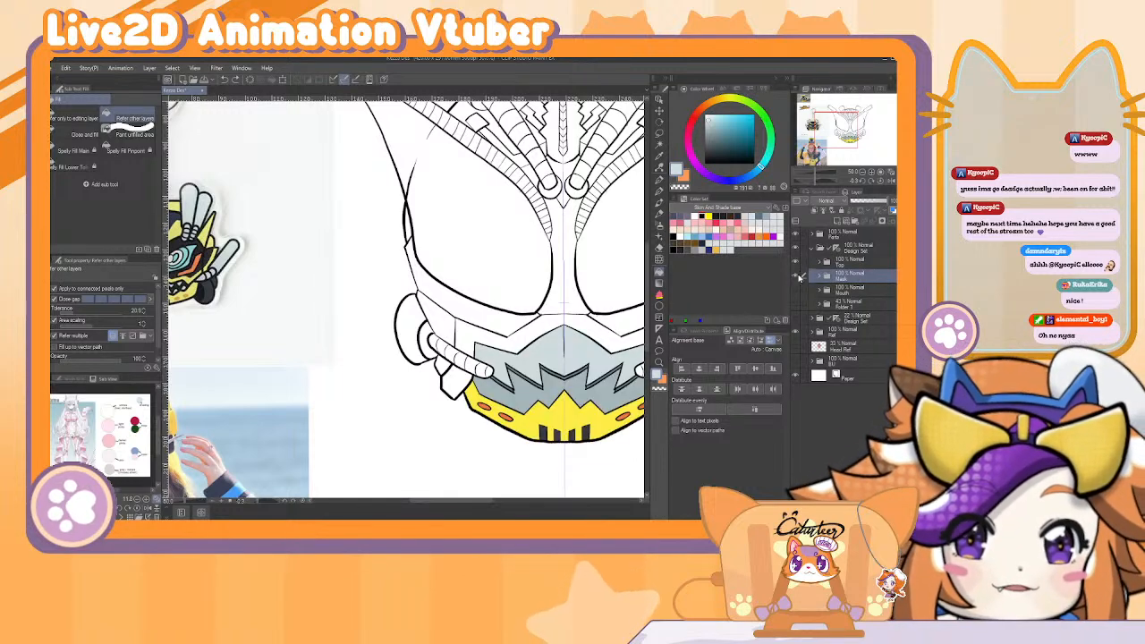
{"action": "left_click", "coordinate": [802, 274]}
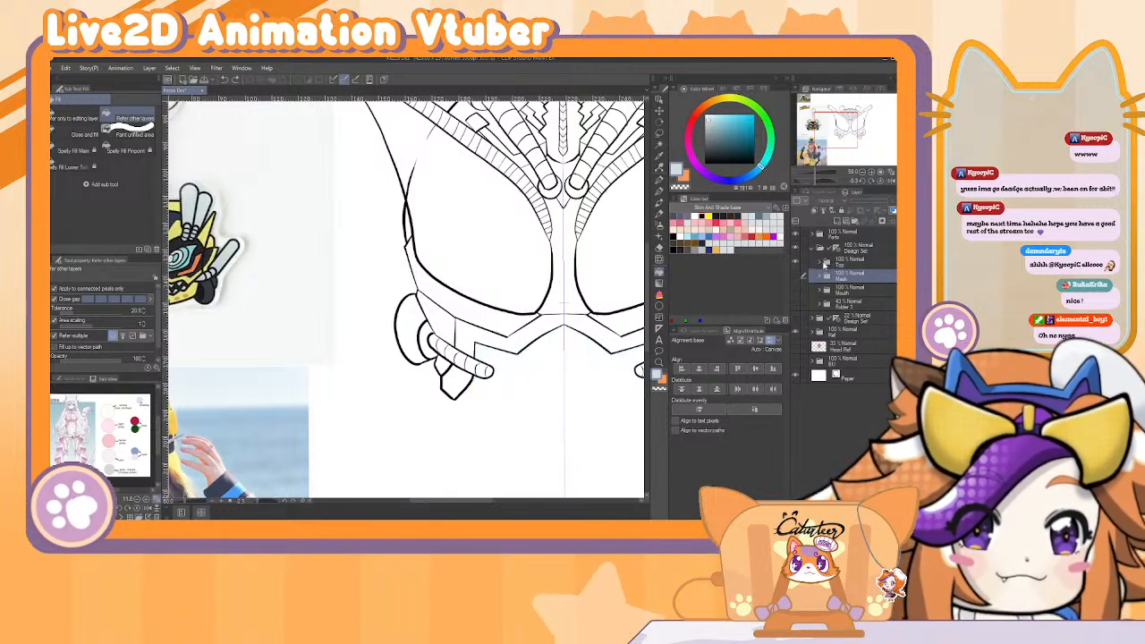
{"action": "left_click", "coordinate": [823, 266]}
{"action": "left_click", "coordinate": [845, 289]}
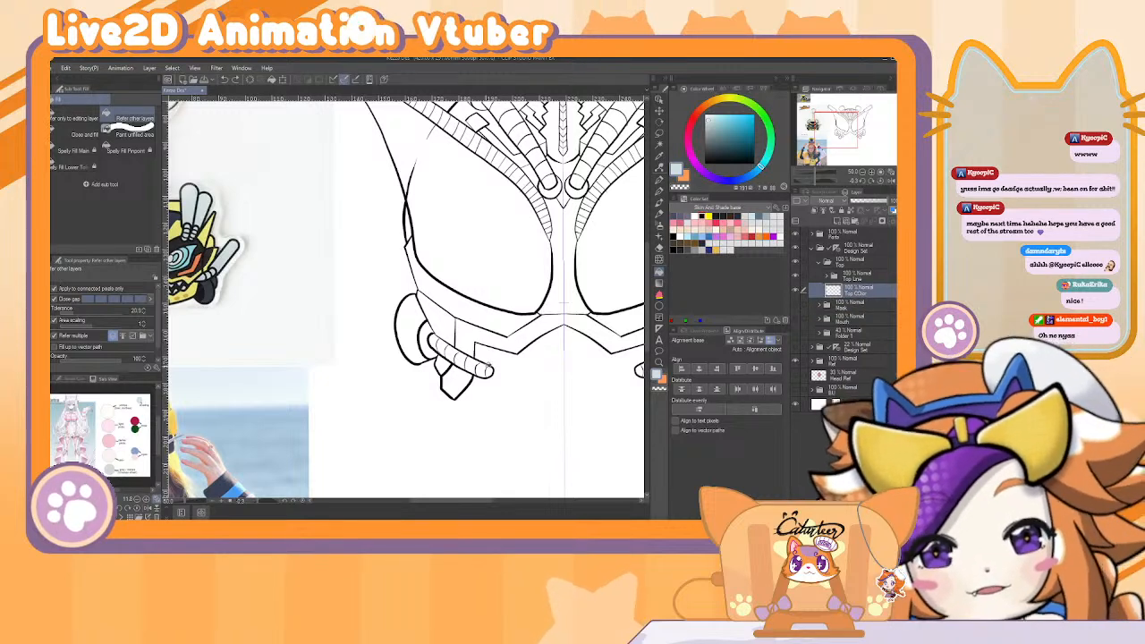
Fill the segmented cheek tubes, the round side discs and the upper horn cylinders with light grey.
{"action": "left_click_drag", "start_coordinate": [490, 370], "coordinate": [447, 350]}
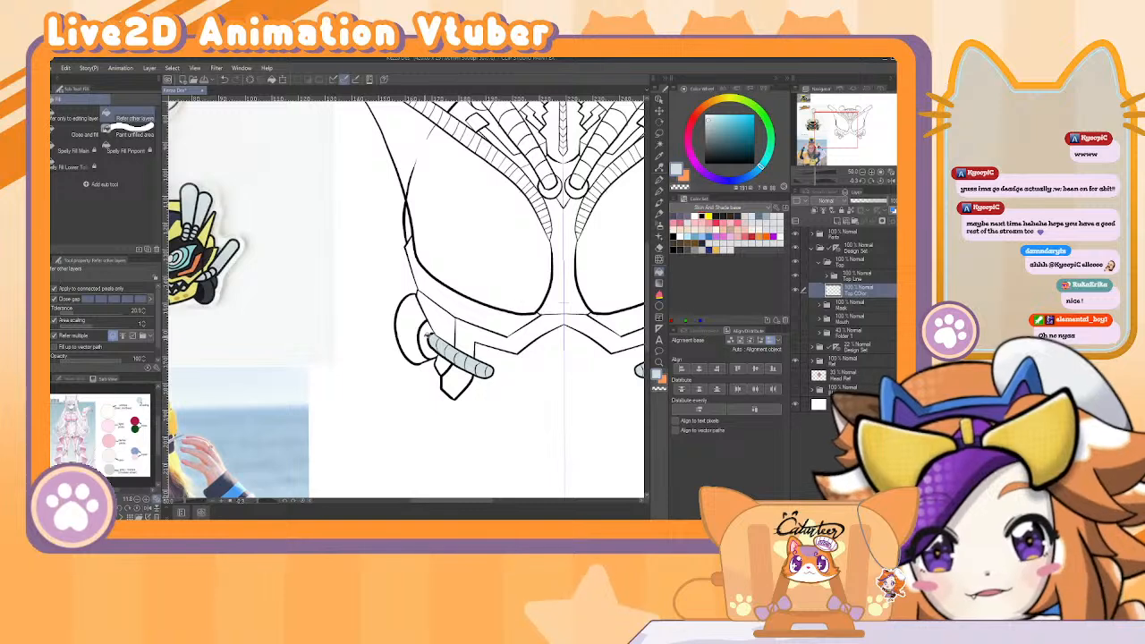
{"action": "left_click", "coordinate": [407, 329]}
{"action": "left_click_drag", "start_coordinate": [577, 137], "coordinate": [461, 284]}
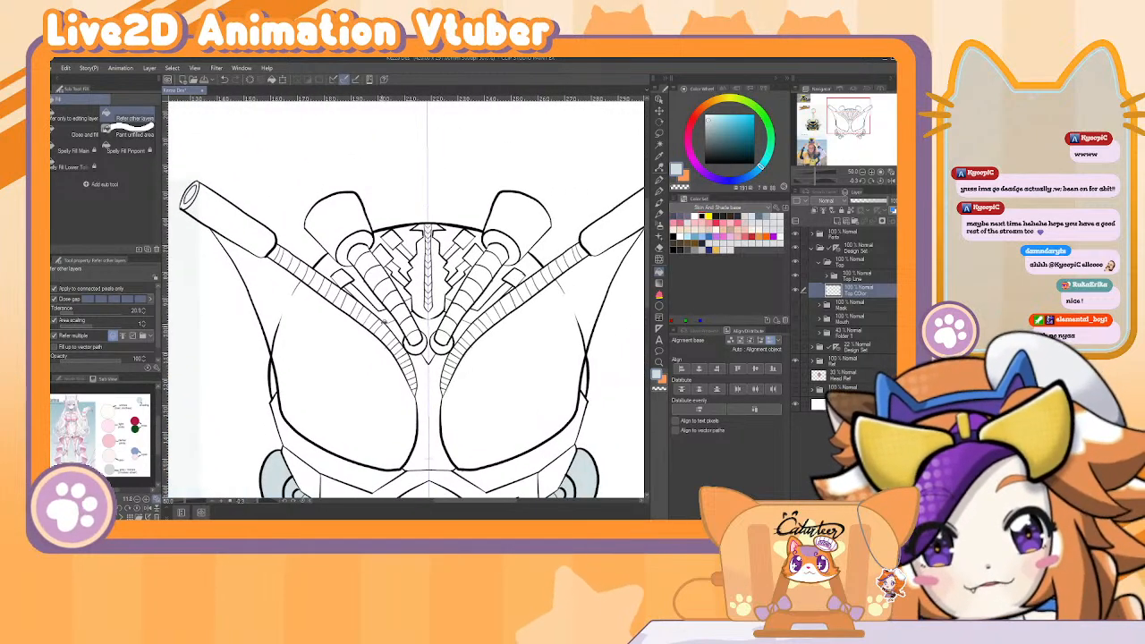
{"action": "left_click", "coordinate": [253, 235]}
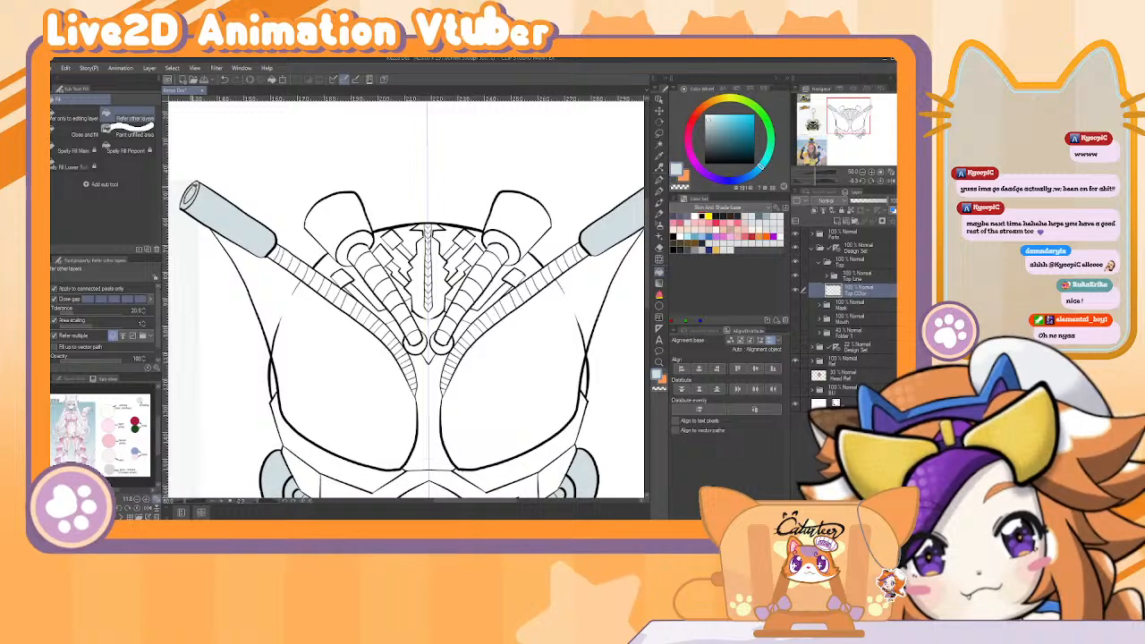
{"action": "left_click_drag", "start_coordinate": [591, 187], "coordinate": [362, 224]}
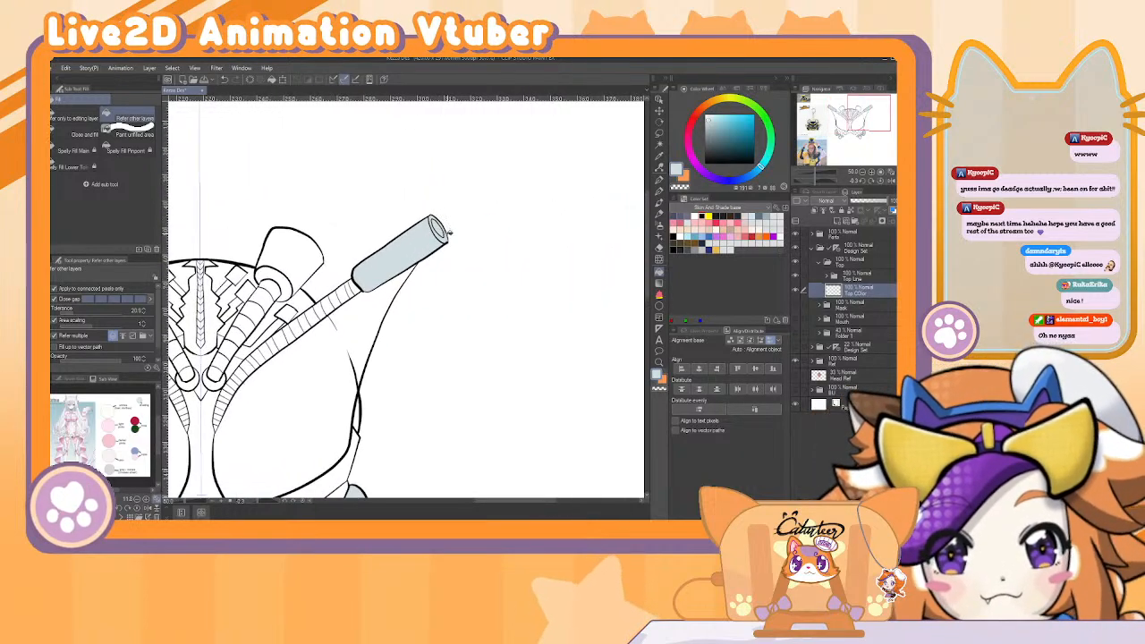
{"action": "scroll", "coordinate": [450, 233], "scroll_direction": "down", "scroll_amount": 3}
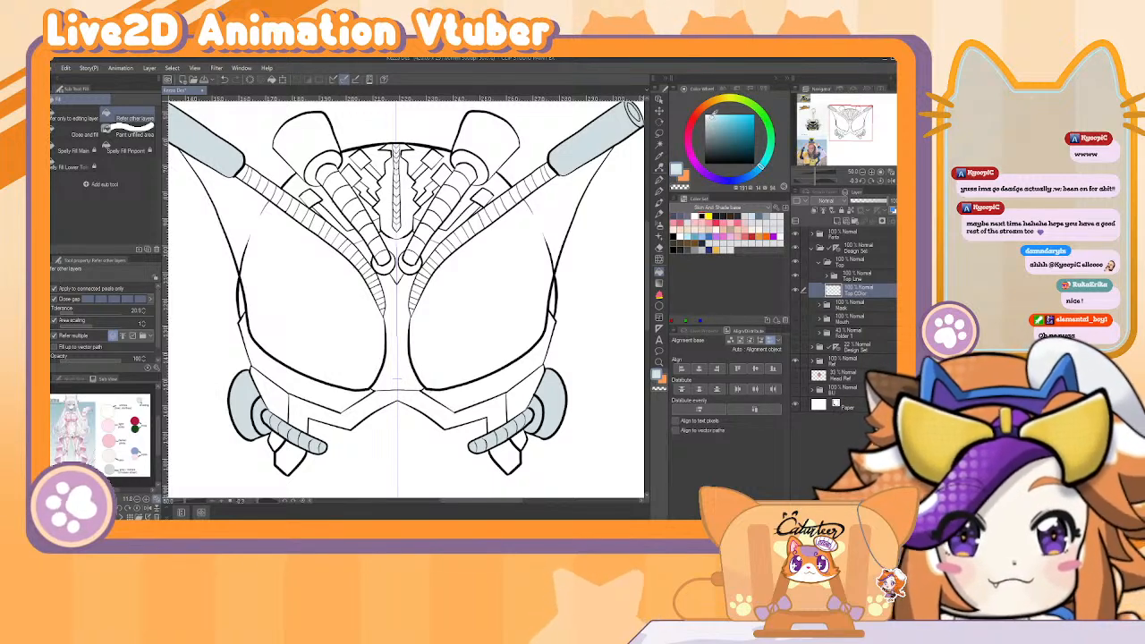
Recolour the upper horn cylinders and the round side discs with pale blue.
{"action": "left_click_drag", "start_coordinate": [209, 154], "coordinate": [344, 228]}
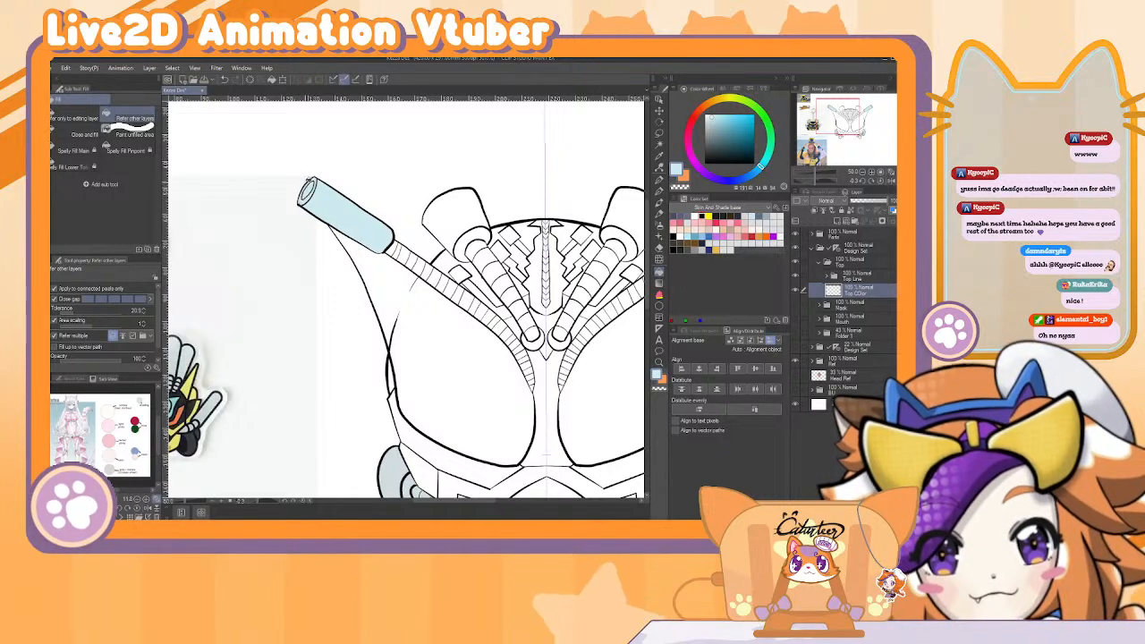
{"action": "scroll", "coordinate": [464, 397], "scroll_direction": "down", "scroll_amount": 5}
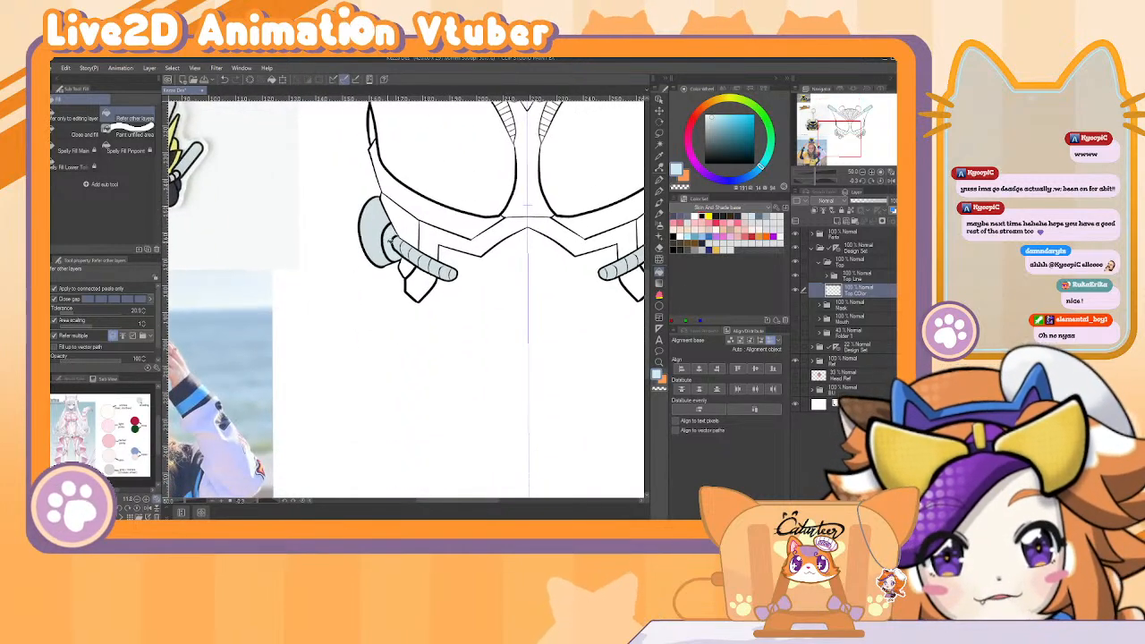
{"action": "left_click", "coordinate": [383, 234]}
{"action": "left_click_drag", "start_coordinate": [536, 156], "coordinate": [313, 254]}
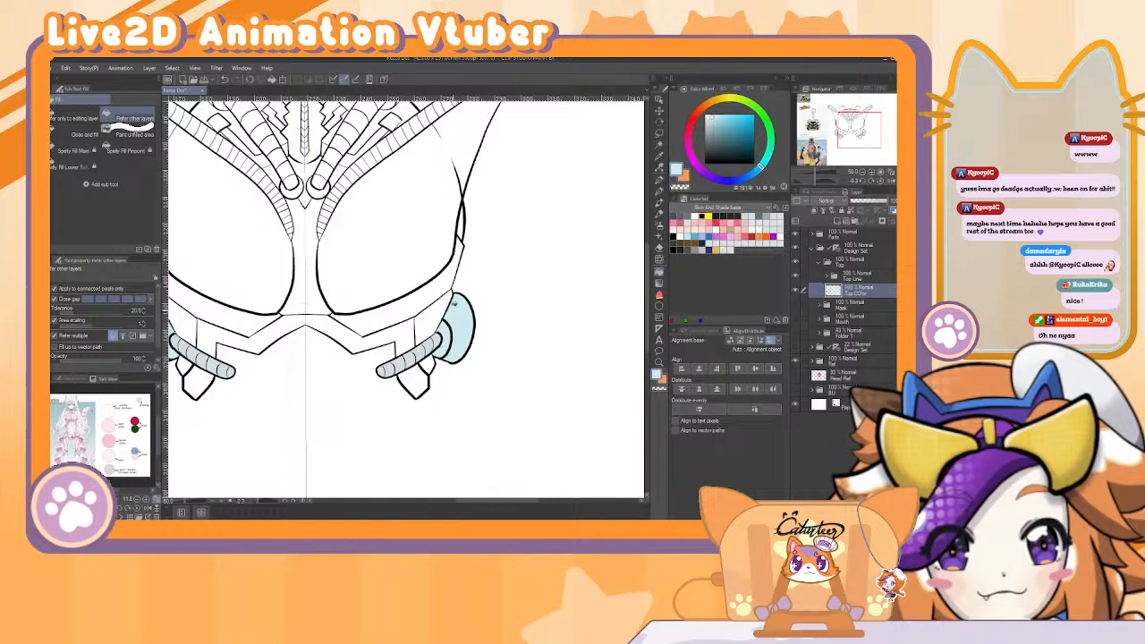
Fill the segments of the long diagonal tubes above the eyes with light grey, down to their narrow lower ends.
{"action": "left_click_drag", "start_coordinate": [479, 238], "coordinate": [499, 385]}
{"action": "left_click_drag", "start_coordinate": [402, 396], "coordinate": [485, 245]}
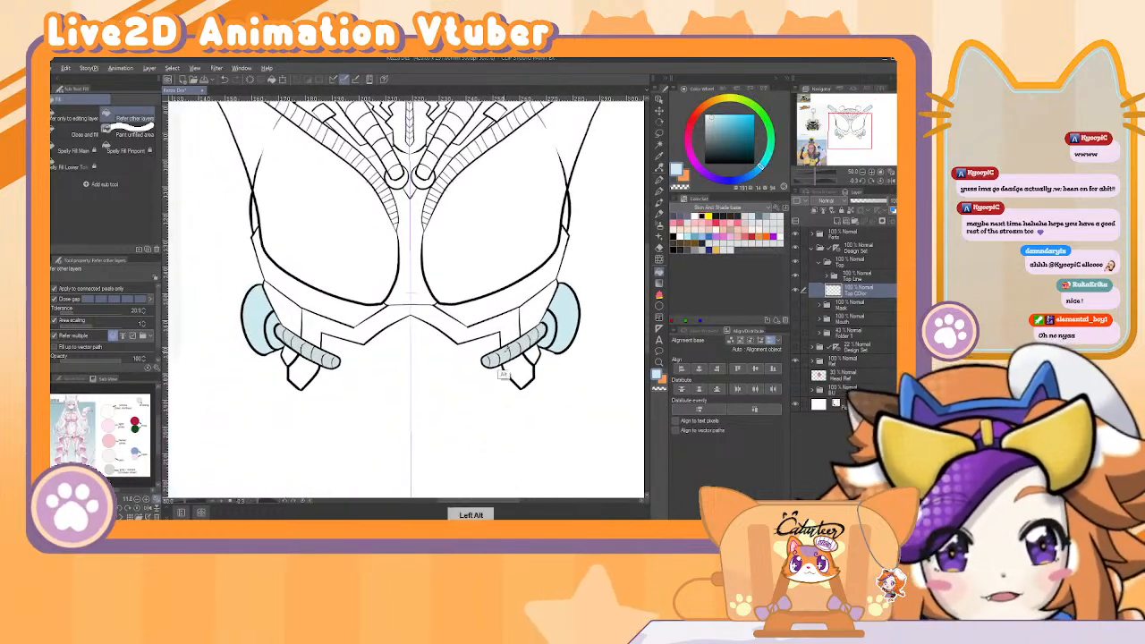
{"action": "left_click_drag", "start_coordinate": [495, 334], "coordinate": [530, 425]}
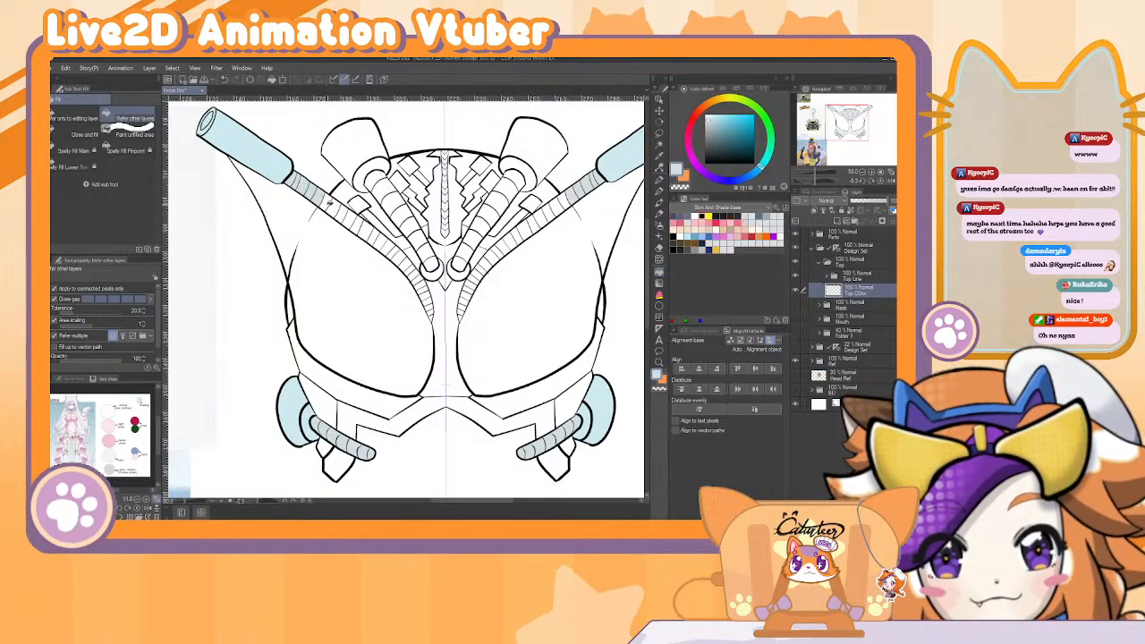
{"action": "left_click", "coordinate": [343, 212]}
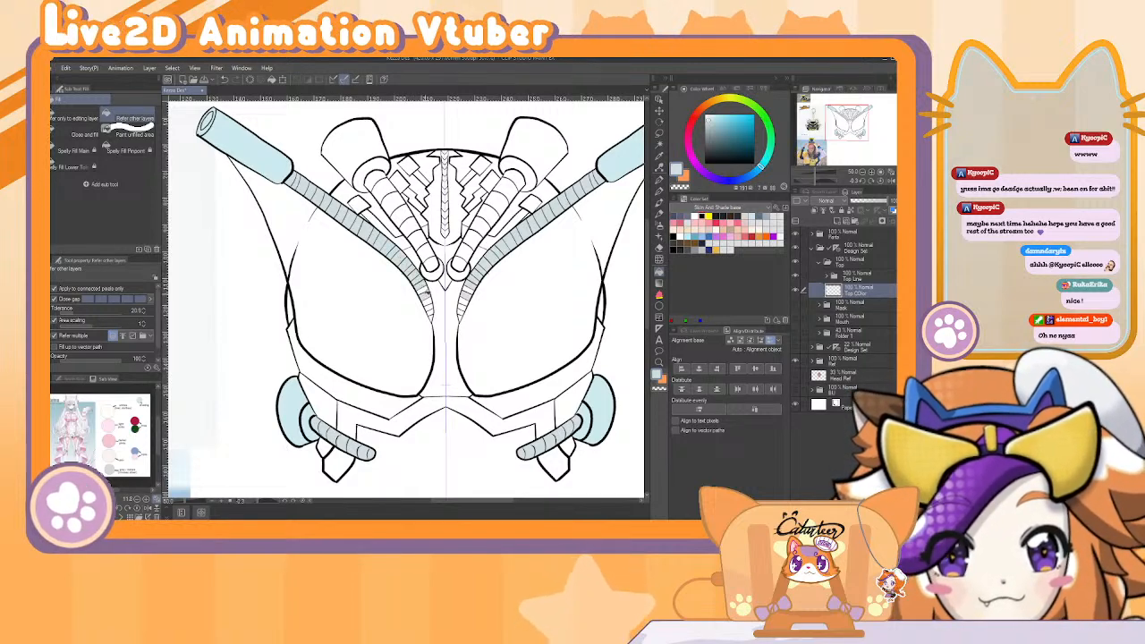
{"action": "left_click", "coordinate": [427, 291]}
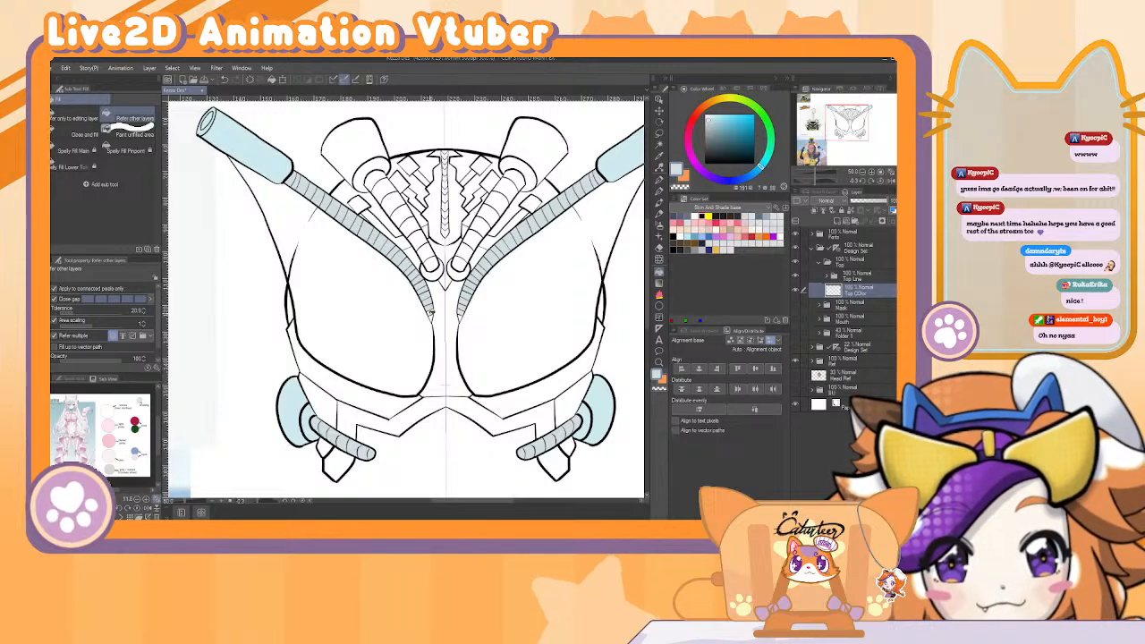
Fill the two inner flared horns and their collars with pale blue sampled from the drawing.
{"action": "key", "text": "alt"}
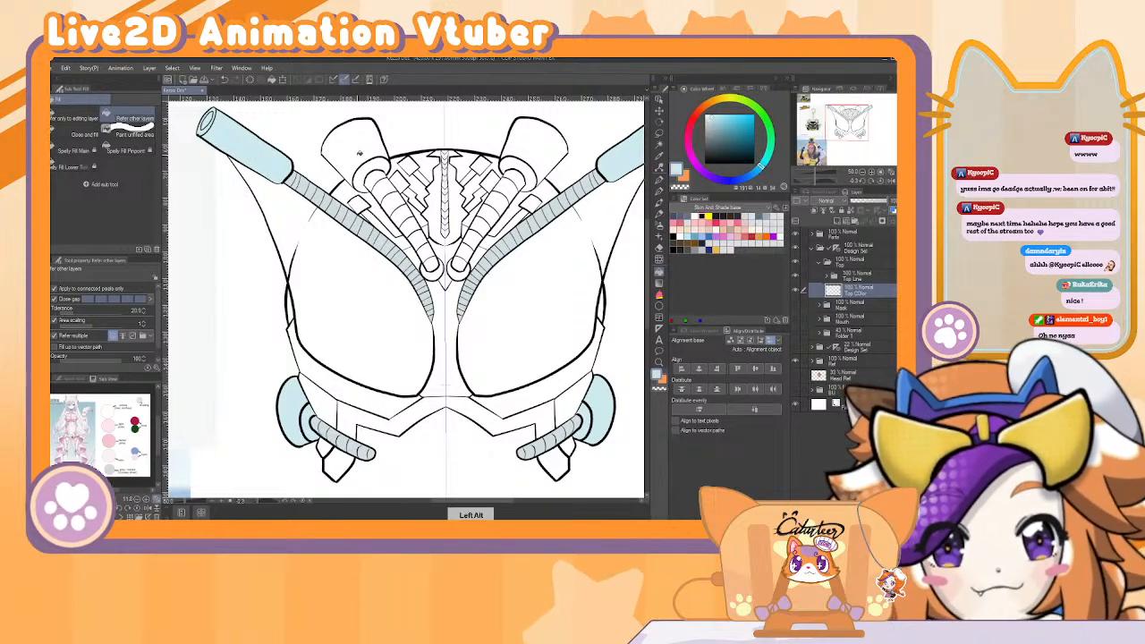
{"action": "left_click", "coordinate": [358, 153]}
{"action": "left_click", "coordinate": [373, 161]}
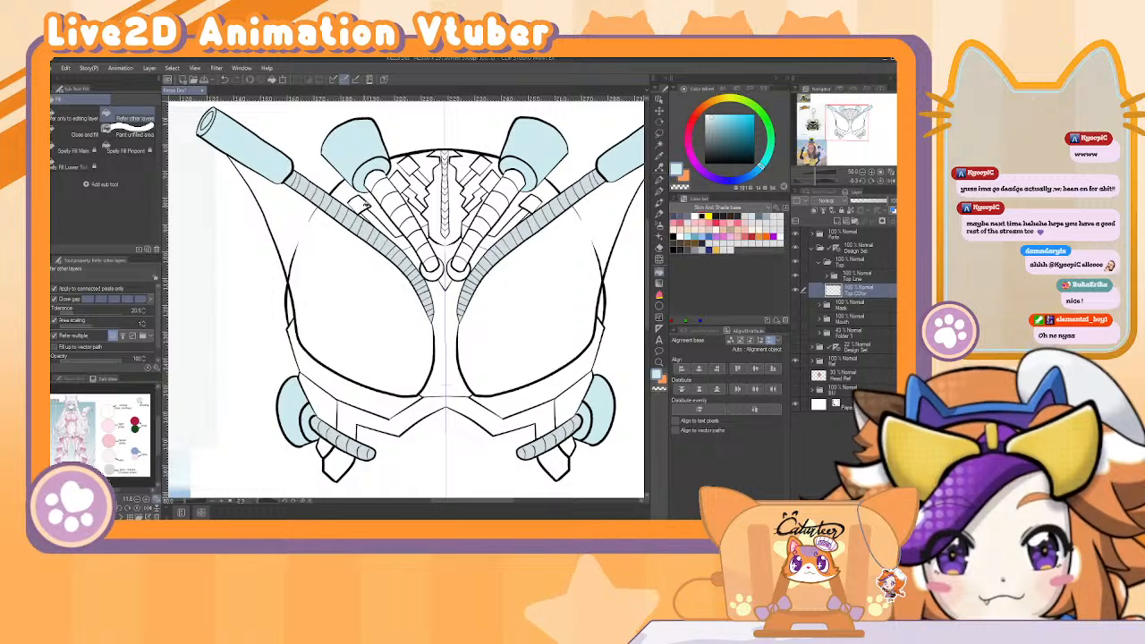
Fill the segmented tubes running from the inner horns to the centre with light grey sampled from the drawing.
{"action": "key", "text": "alt"}
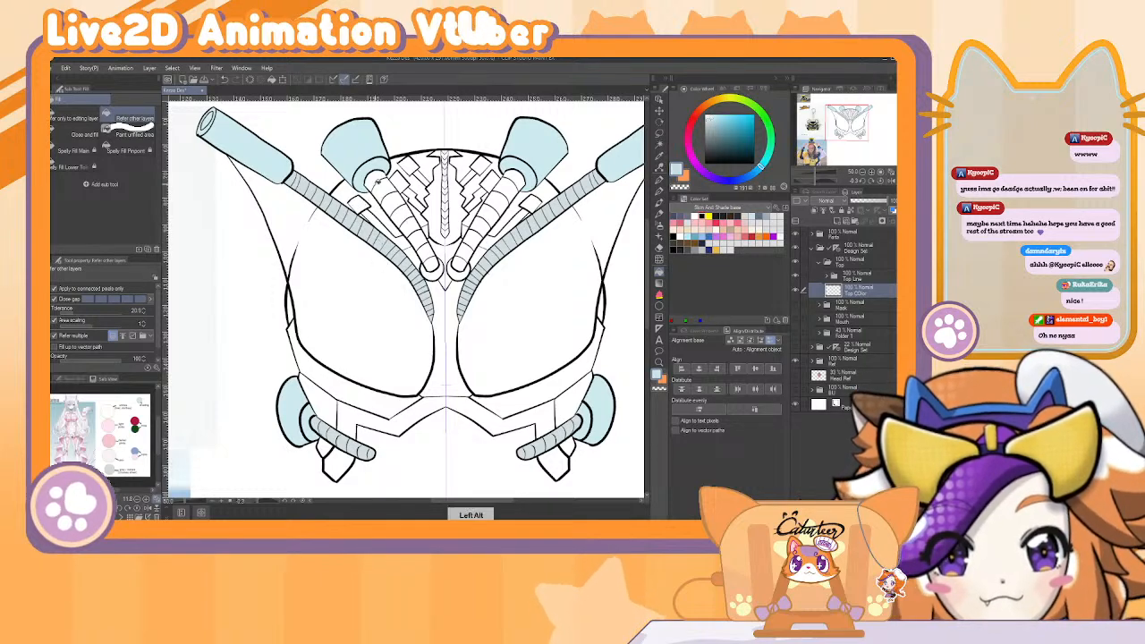
{"action": "left_click", "coordinate": [401, 215]}
{"action": "left_click", "coordinate": [410, 226]}
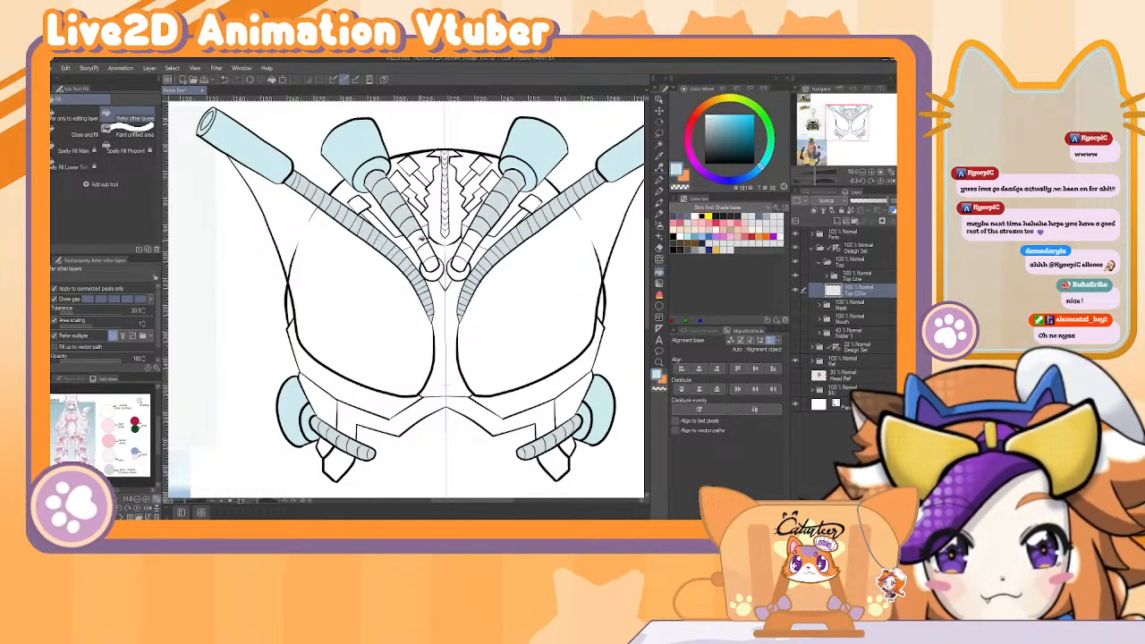
{"action": "left_click", "coordinate": [417, 238]}
{"action": "left_click", "coordinate": [426, 252]}
Fill the round joints at the inner tubes' lower ends and the central forehead plate with pale blue.
{"action": "key", "text": "alt"}
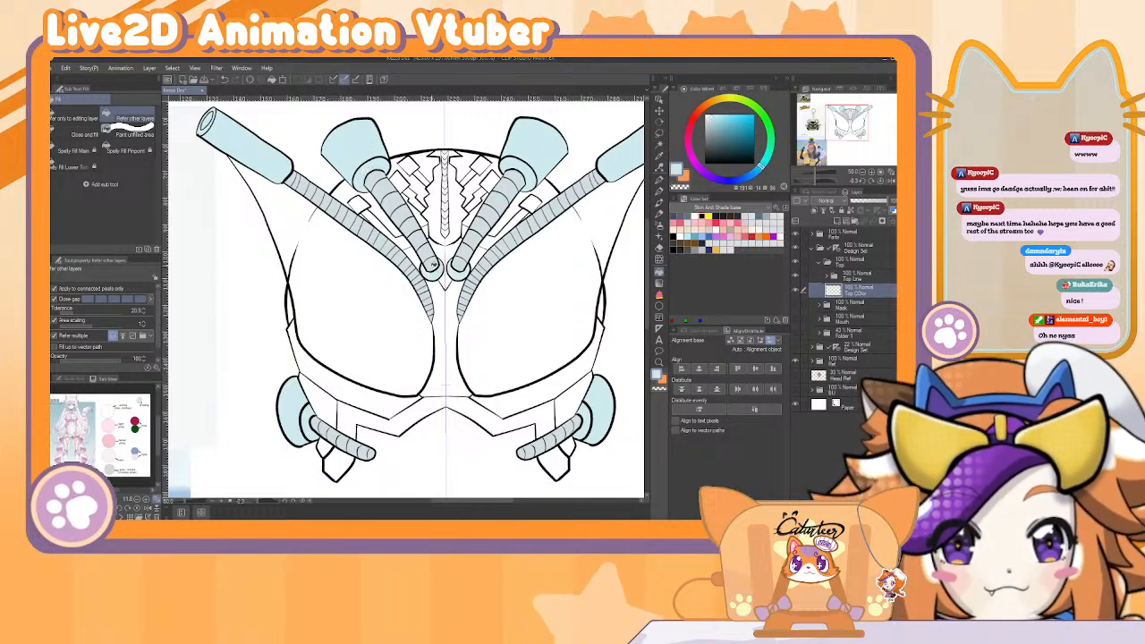
{"action": "key", "text": "alt"}
{"action": "left_click", "coordinate": [453, 224]}
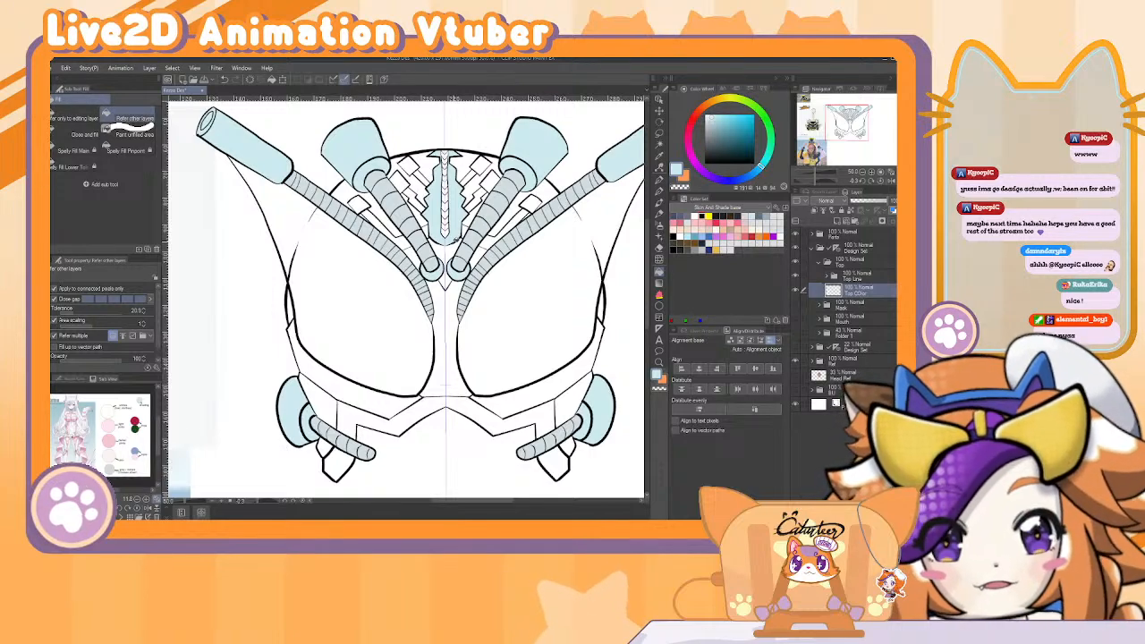
Compare the helmet with the keychain reference and make the Mask folder visible again.
{"action": "scroll", "coordinate": [431, 343], "scroll_direction": "up", "scroll_amount": 3}
{"action": "mouse_move", "coordinate": [467, 383]}
{"action": "left_mouse_down"}
{"action": "mouse_move", "coordinate": [513, 388]}
{"action": "mouse_move", "coordinate": [507, 397]}
{"action": "mouse_move", "coordinate": [357, 339]}
{"action": "left_mouse_up"}
{"action": "left_click_drag", "start_coordinate": [461, 416], "coordinate": [325, 376]}
{"action": "left_click_drag", "start_coordinate": [514, 357], "coordinate": [533, 369]}
{"action": "left_click_drag", "start_coordinate": [592, 294], "coordinate": [534, 368]}
{"action": "left_click_drag", "start_coordinate": [460, 339], "coordinate": [483, 360]}
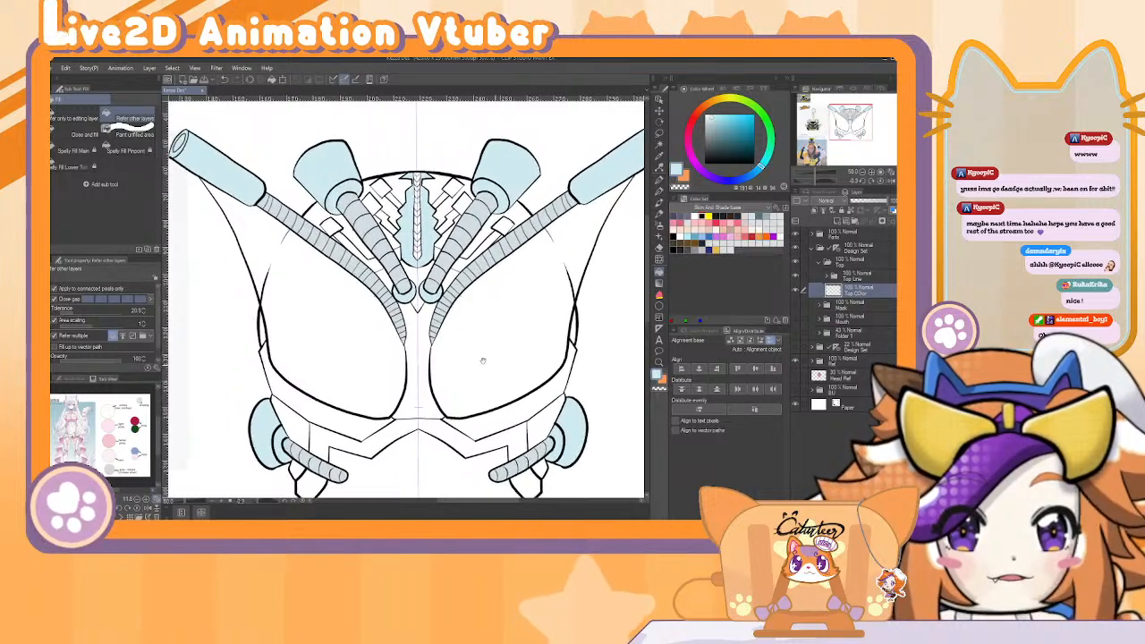
{"action": "mouse_move", "coordinate": [328, 364]}
{"action": "left_mouse_down"}
{"action": "mouse_move", "coordinate": [474, 369]}
{"action": "mouse_move", "coordinate": [527, 358]}
{"action": "mouse_move", "coordinate": [474, 367]}
{"action": "left_mouse_up"}
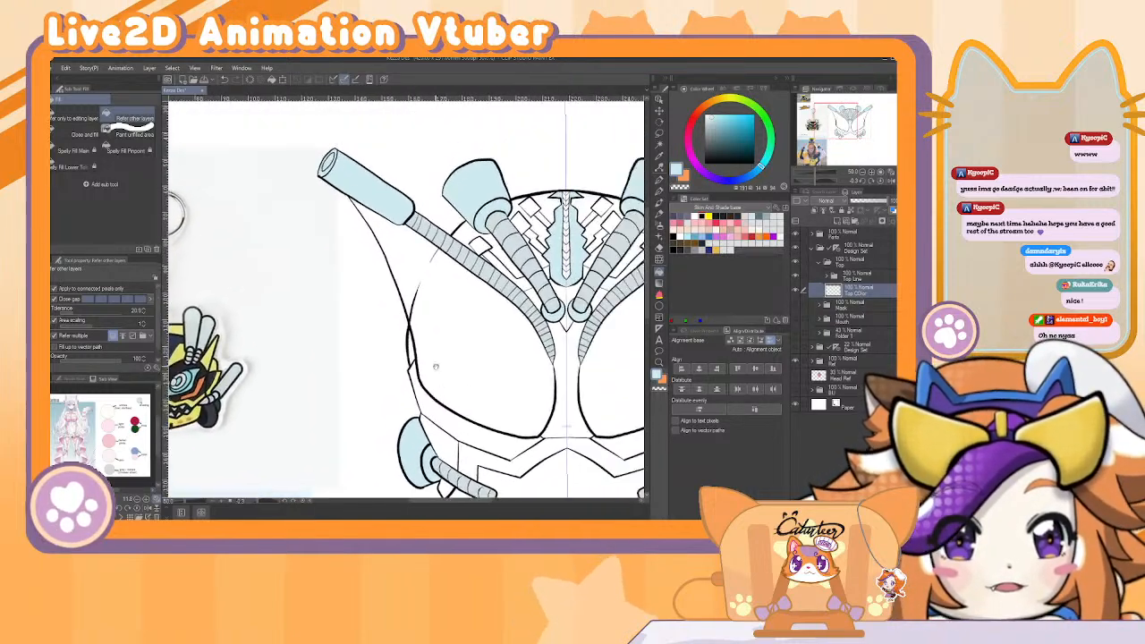
{"action": "left_click_drag", "start_coordinate": [519, 325], "coordinate": [331, 230]}
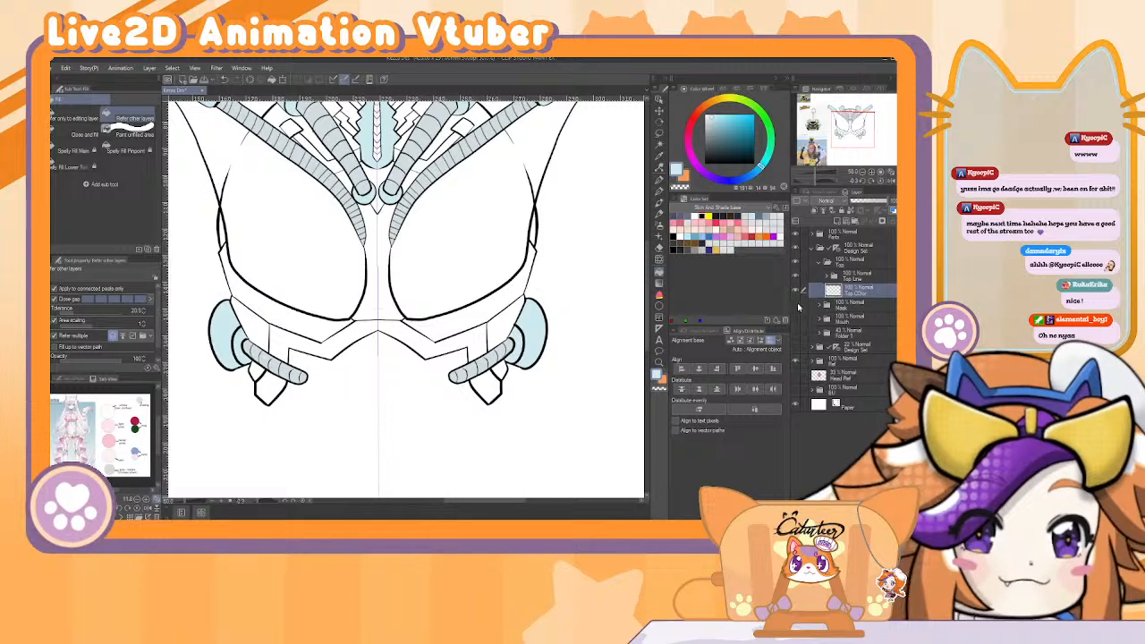
{"action": "left_click", "coordinate": [795, 304]}
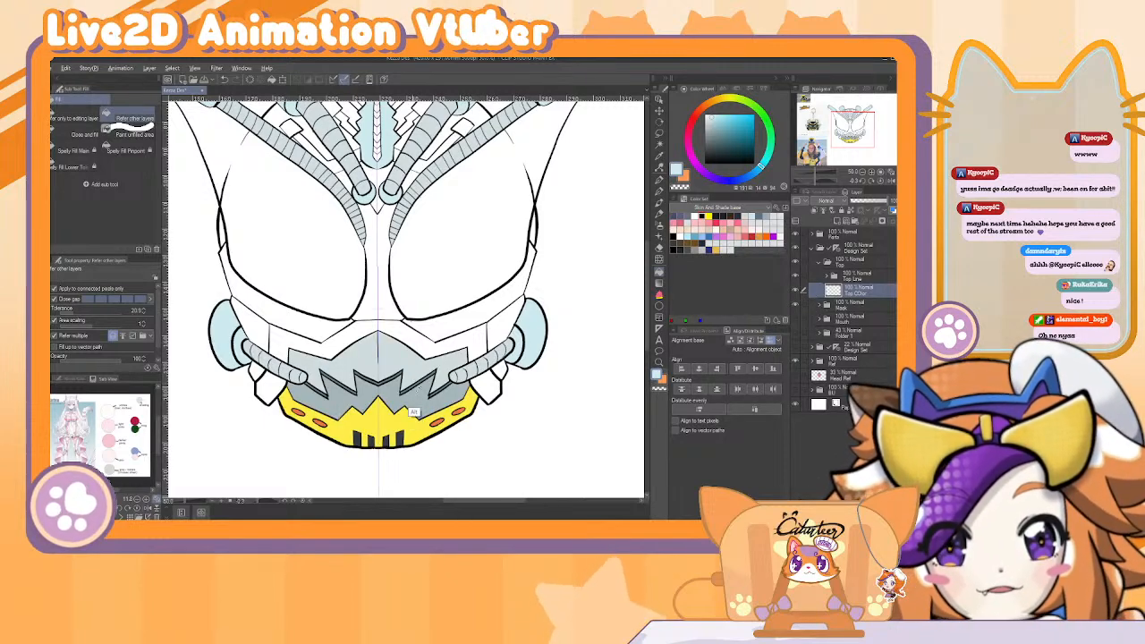
Try filling the small forehead plates beside the inner tubes with the mask's medium grey, and undo the fills.
{"action": "scroll", "coordinate": [420, 357], "scroll_direction": "up", "scroll_amount": 3}
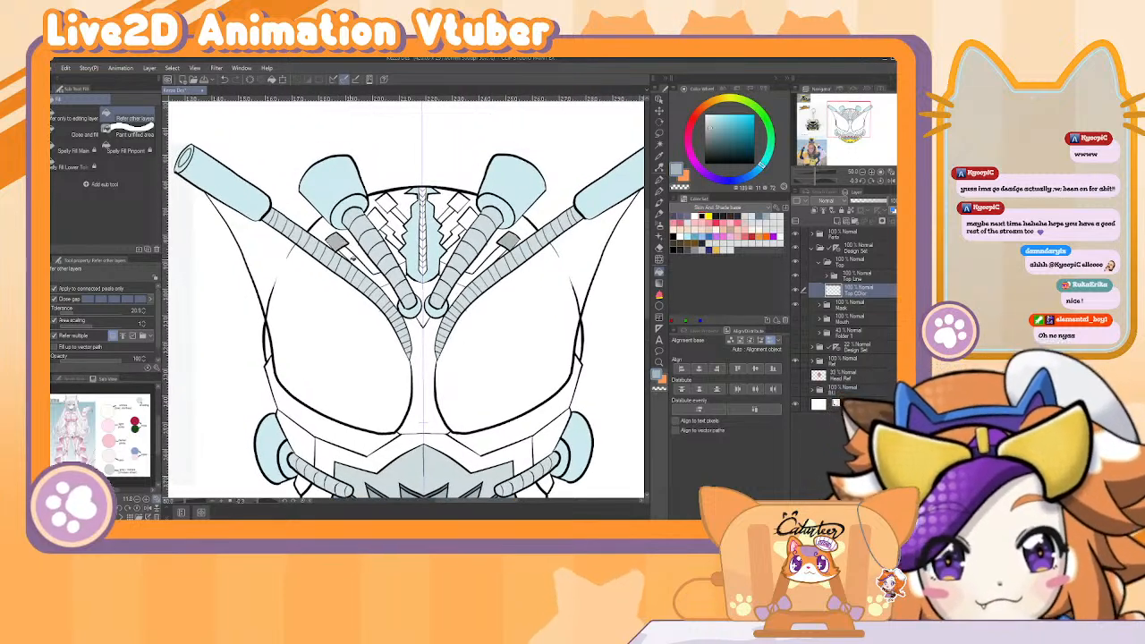
{"action": "left_click", "coordinate": [362, 256]}
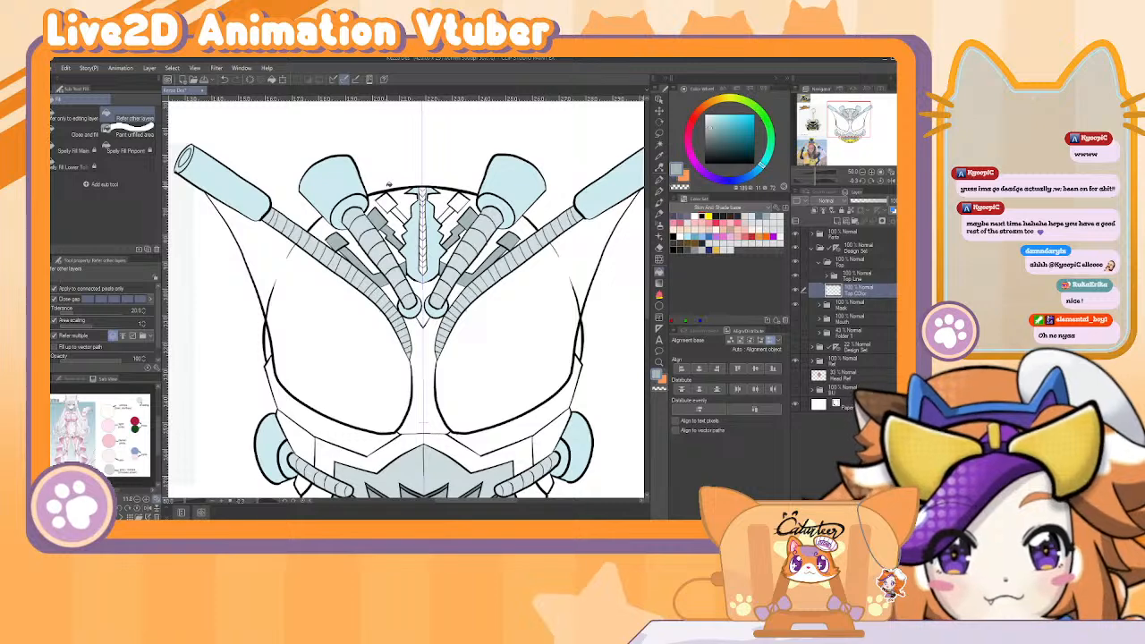
{"action": "key", "text": "ctrl+z"}
{"action": "key", "text": "ctrl+z"}
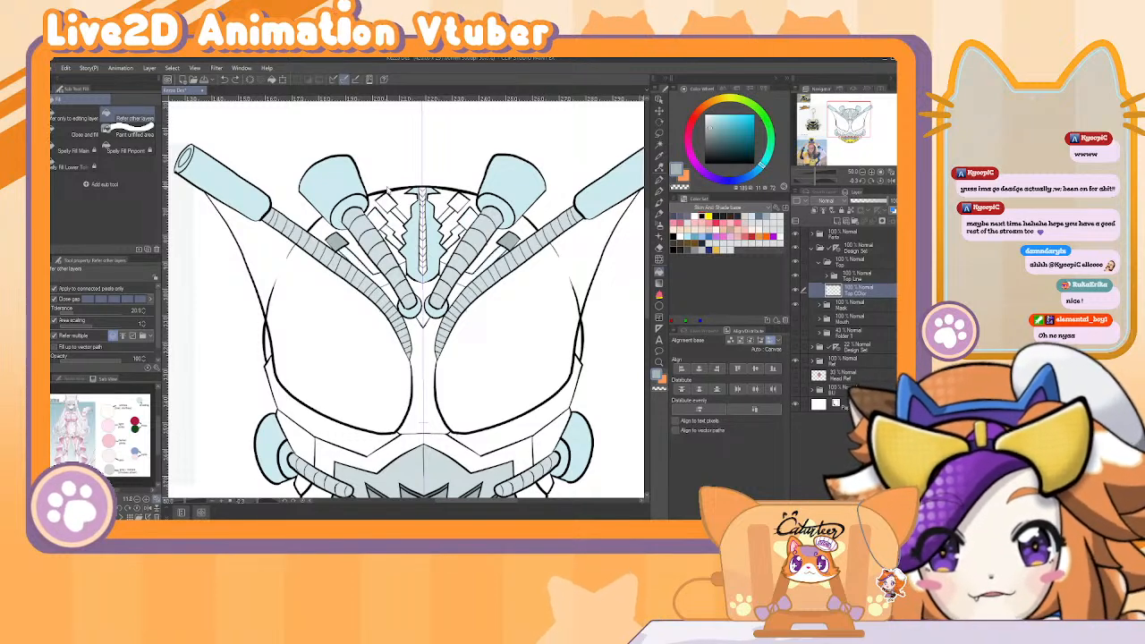
Fill the small forehead plates and the zigzag strips beside the central plate with pale blue.
{"action": "key", "text": "alt"}
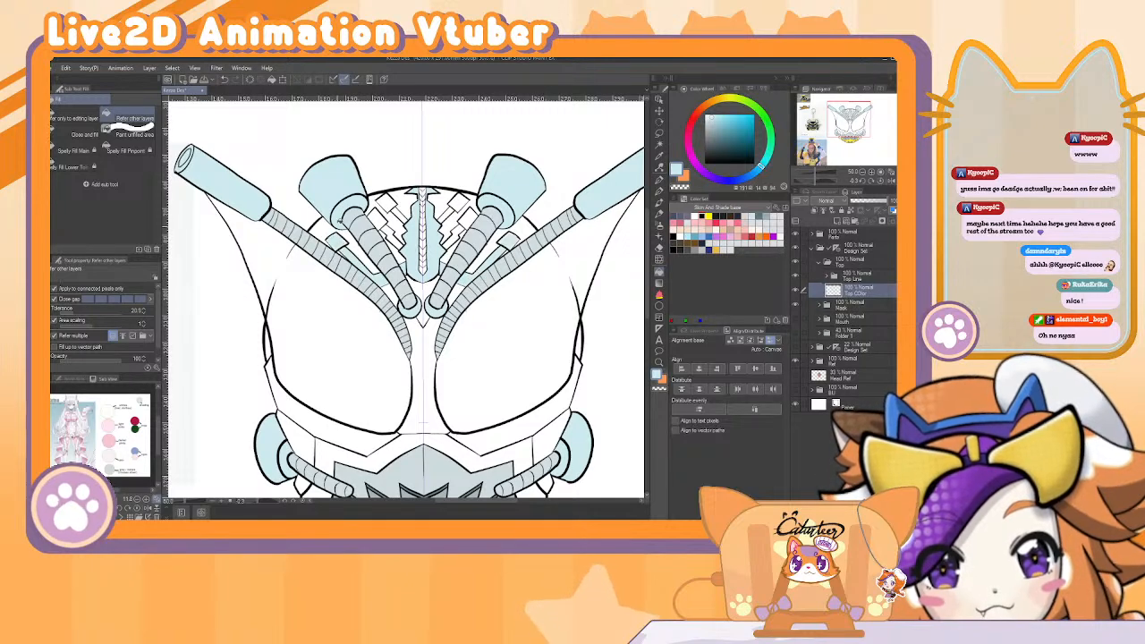
{"action": "left_click", "coordinate": [386, 204]}
{"action": "left_click", "coordinate": [399, 216]}
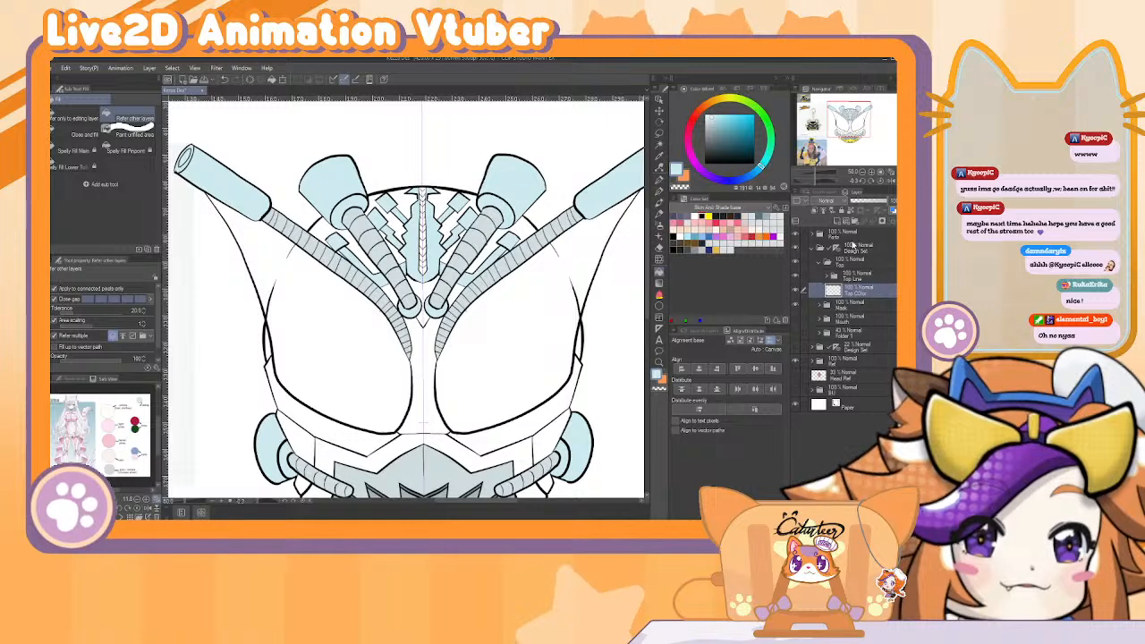
Create a new layer above Top COlor and sample the dark blue-grey from the mask's zigzag mouth band.
{"action": "left_click", "coordinate": [838, 221]}
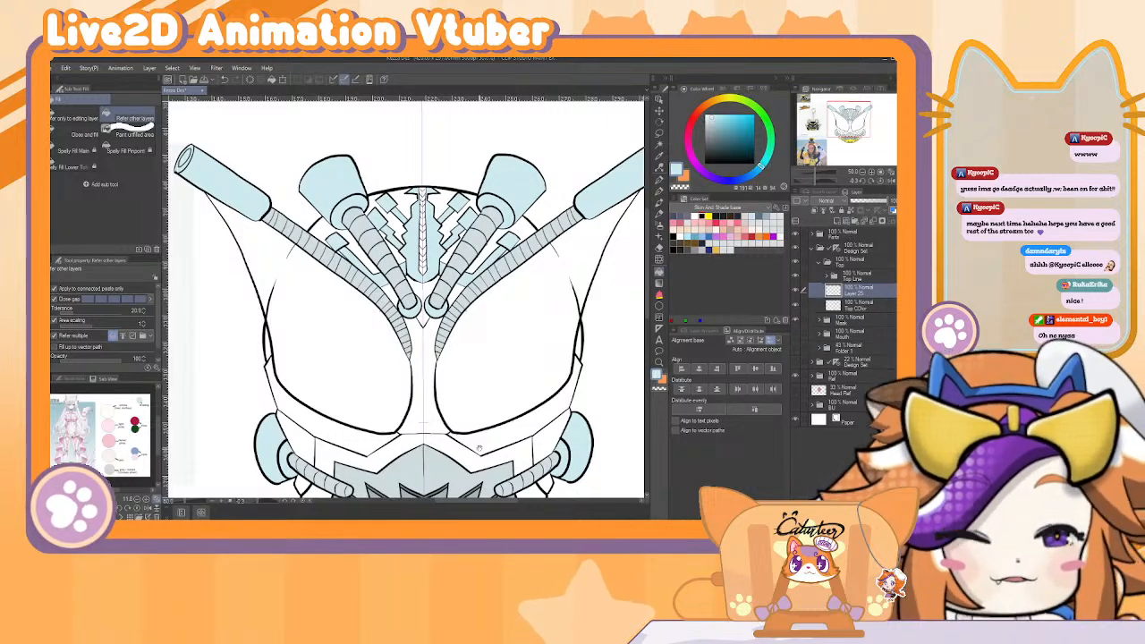
{"action": "scroll", "coordinate": [474, 249], "scroll_direction": "down", "scroll_amount": 5}
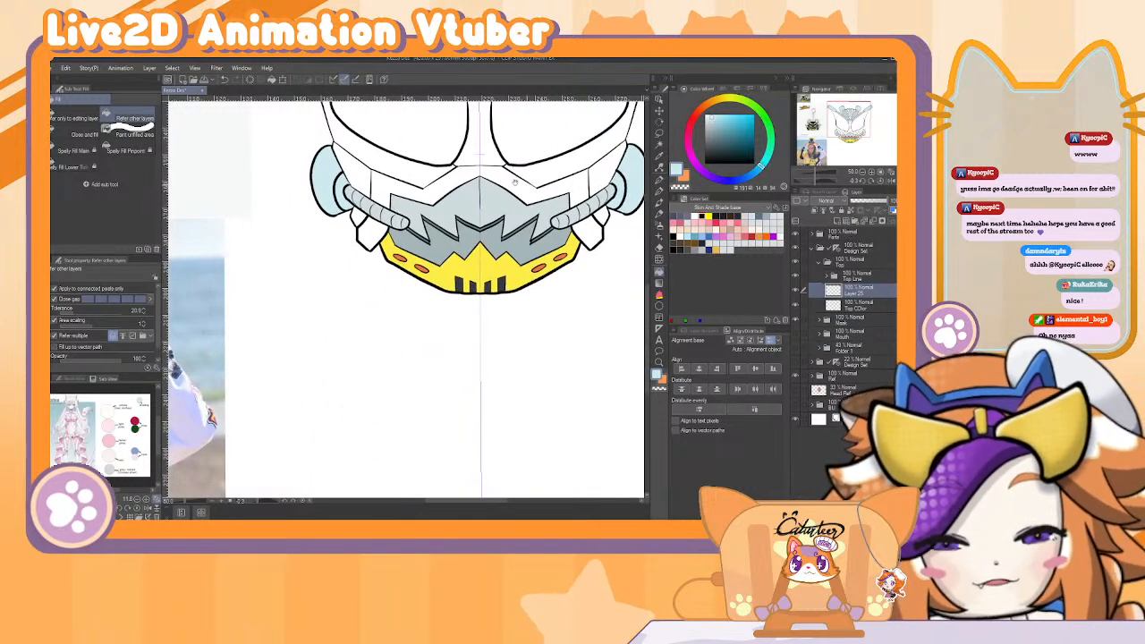
{"action": "left_click", "coordinate": [476, 250], "text": "alt"}
{"action": "left_click_drag", "start_coordinate": [476, 235], "coordinate": [467, 455]}
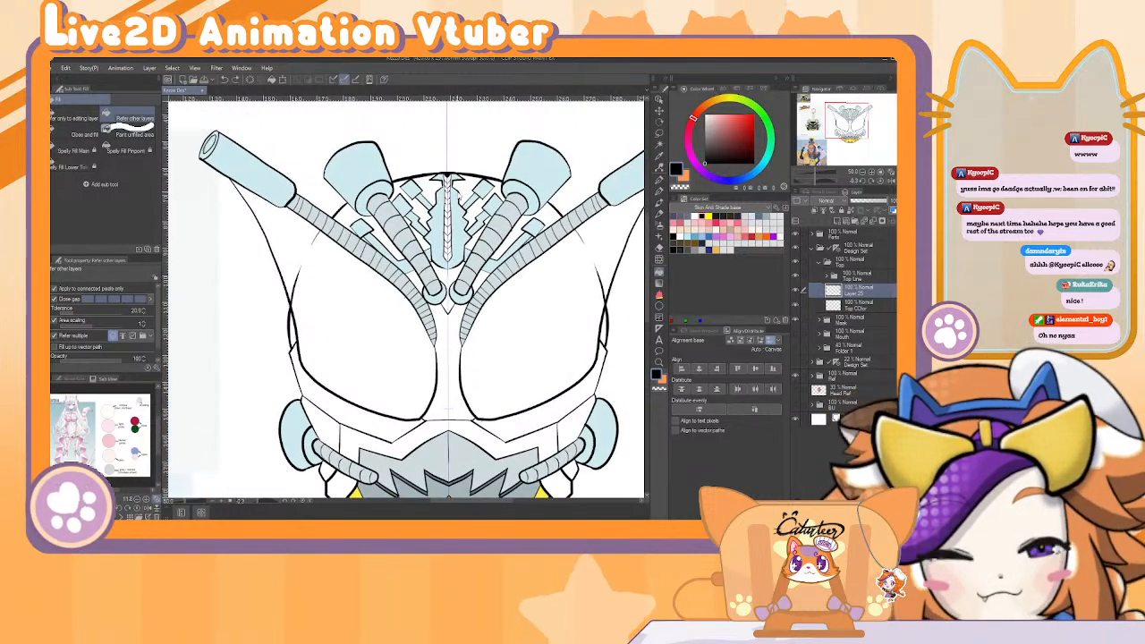
{"action": "scroll", "coordinate": [444, 277], "scroll_direction": "up", "scroll_amount": 3}
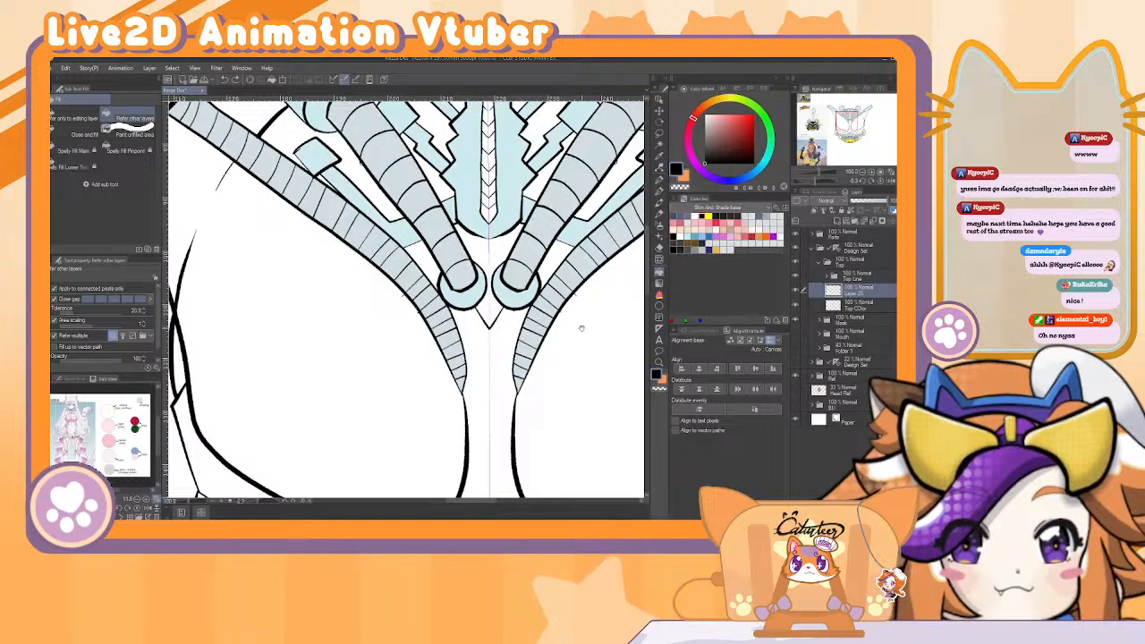
{"action": "left_click_drag", "start_coordinate": [403, 403], "coordinate": [402, 223]}
{"action": "key", "text": "alt"}
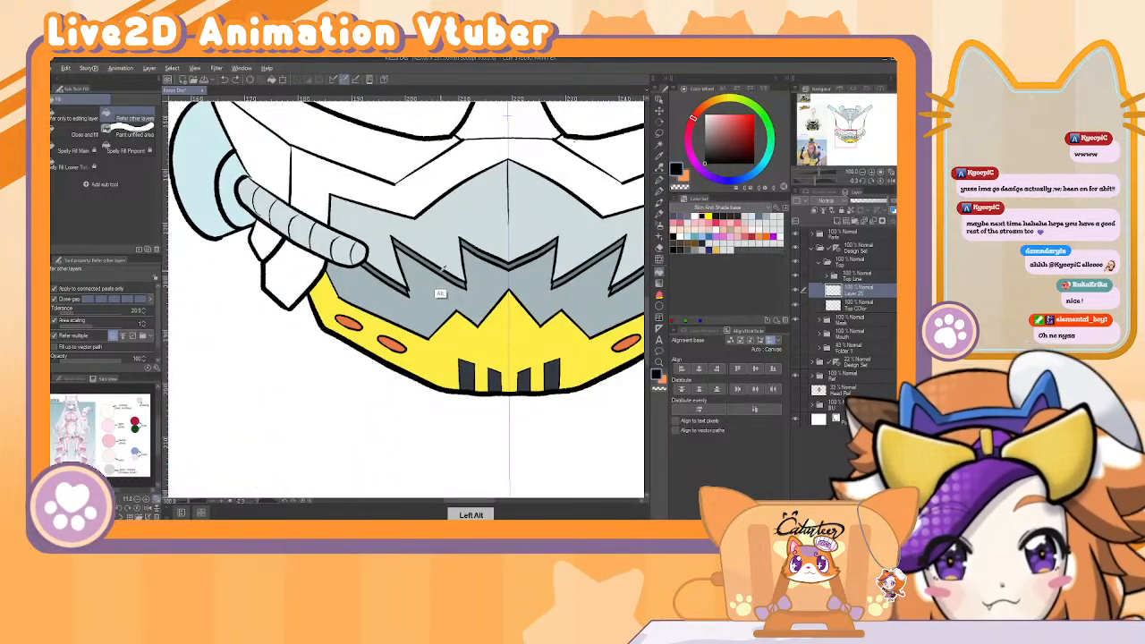
{"action": "left_click", "coordinate": [438, 282], "text": "alt"}
Fill all the chevron segments of the central forehead spine with the dark blue-grey.
{"action": "scroll", "coordinate": [439, 281], "scroll_direction": "up", "scroll_amount": 5}
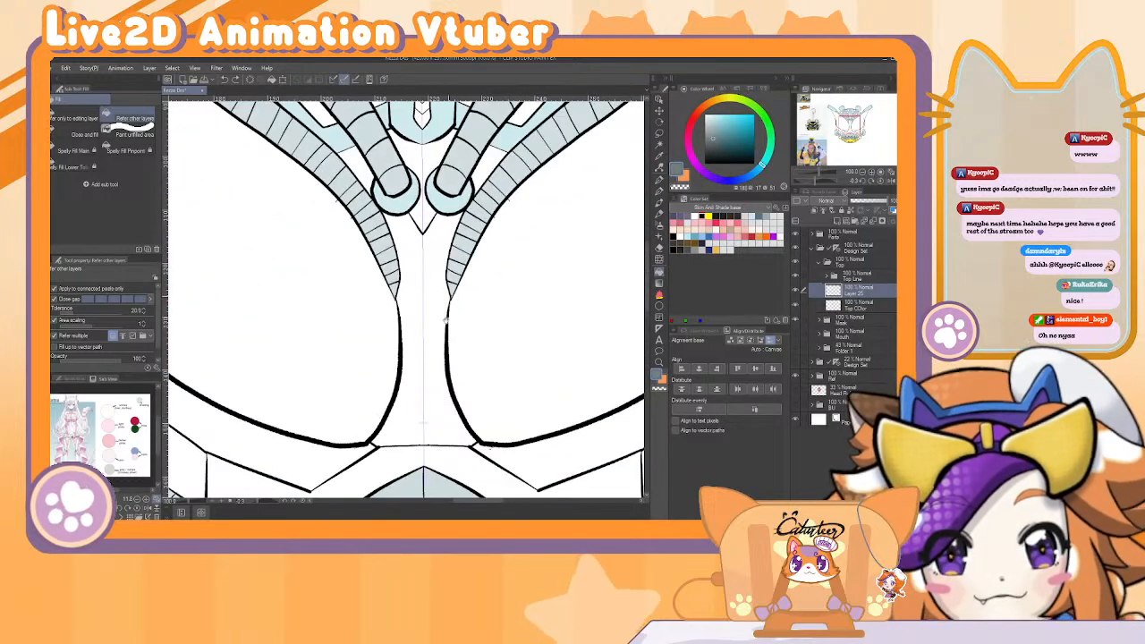
{"action": "scroll", "coordinate": [444, 322], "scroll_direction": "up", "scroll_amount": 3}
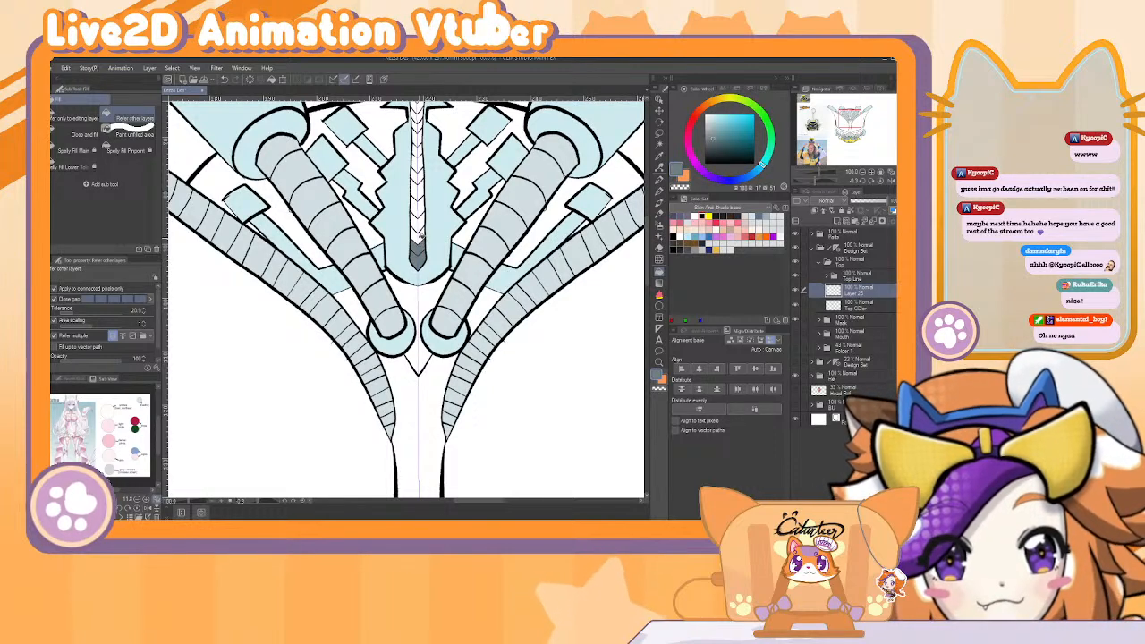
{"action": "left_click", "coordinate": [418, 232]}
{"action": "left_click", "coordinate": [418, 190]}
{"action": "left_click", "coordinate": [422, 172]}
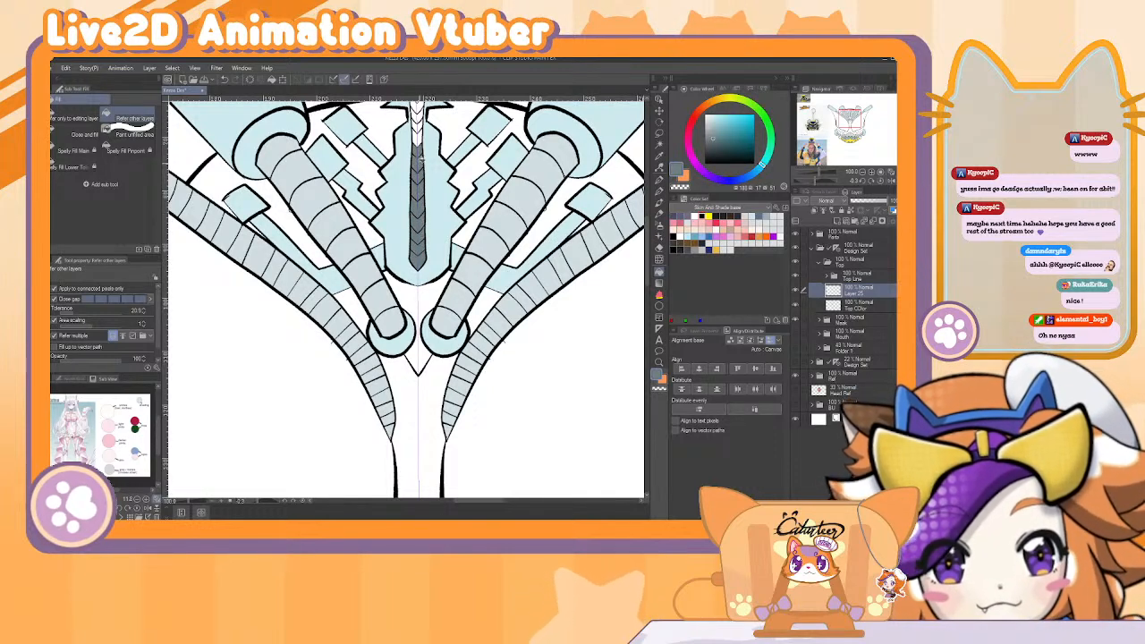
{"action": "left_click", "coordinate": [416, 141]}
{"action": "left_click_drag", "start_coordinate": [416, 140], "coordinate": [411, 230]}
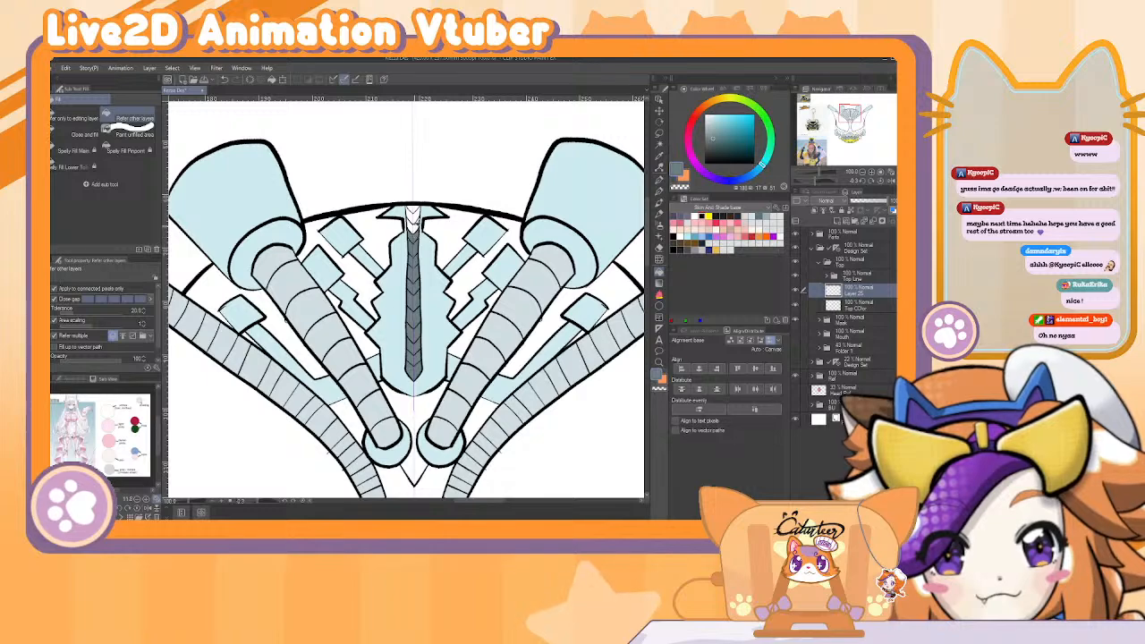
{"action": "scroll", "coordinate": [395, 410], "scroll_direction": "down", "scroll_amount": 4}
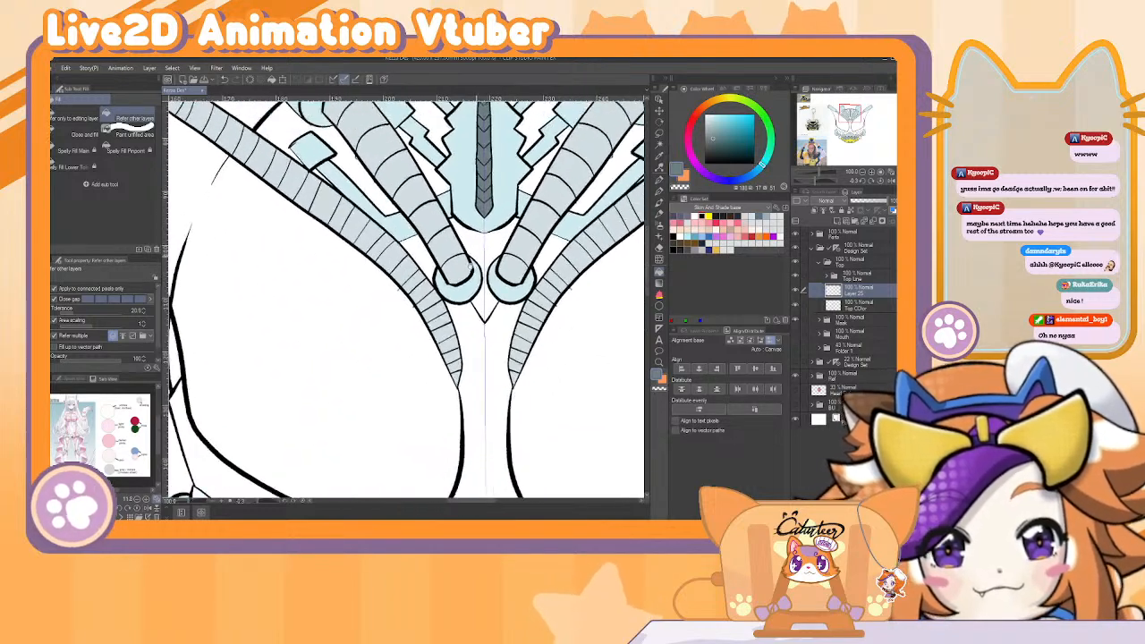
{"action": "scroll", "coordinate": [496, 417], "scroll_direction": "up", "scroll_amount": 4}
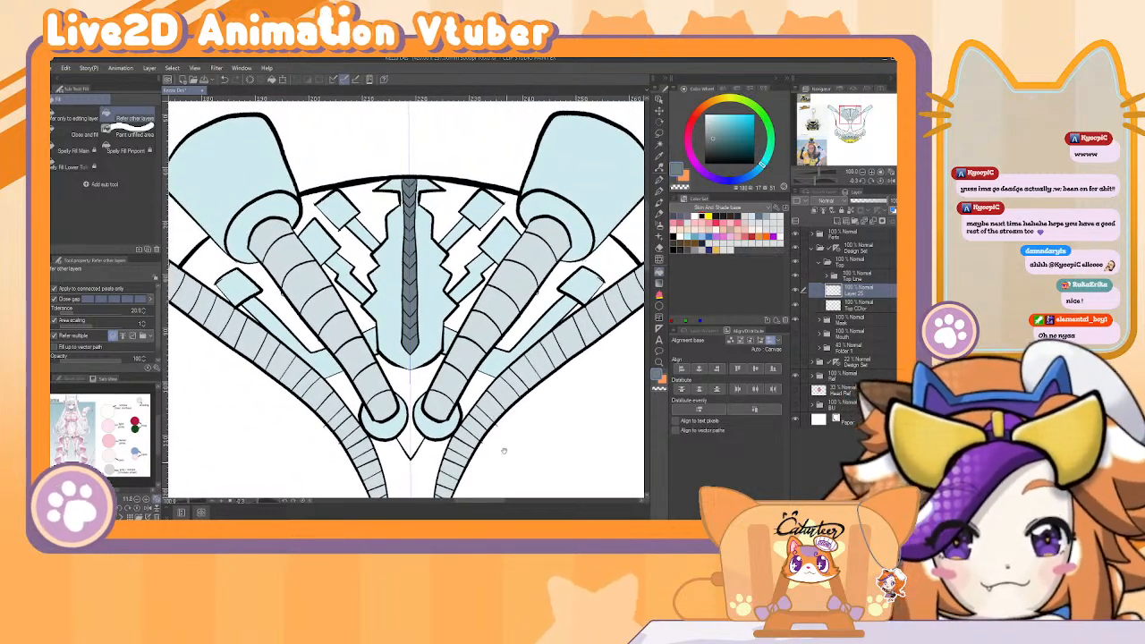
Sample the orange from the mask's oval vents and fill the bands beneath both eyes with it.
{"action": "scroll", "coordinate": [496, 418], "scroll_direction": "down", "scroll_amount": 8}
{"action": "left_click_drag", "start_coordinate": [478, 136], "coordinate": [408, 301]}
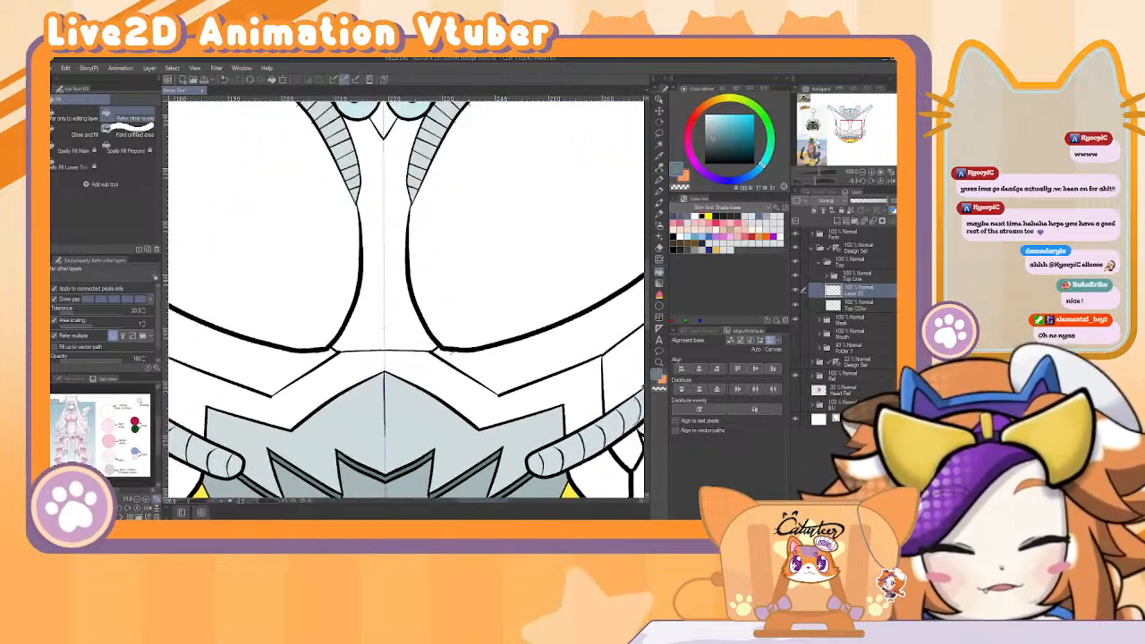
{"action": "left_click_drag", "start_coordinate": [865, 173], "coordinate": [839, 177]}
{"action": "key", "text": "alt"}
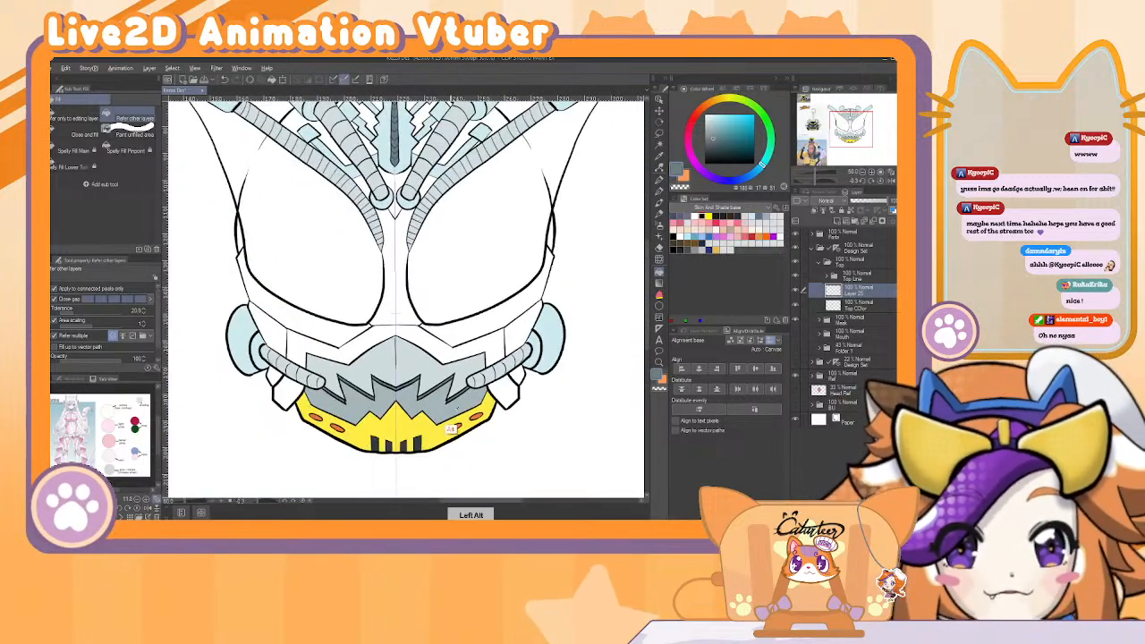
{"action": "left_click", "coordinate": [454, 427], "text": "alt"}
{"action": "left_click", "coordinate": [295, 295]}
{"action": "left_click", "coordinate": [504, 297]}
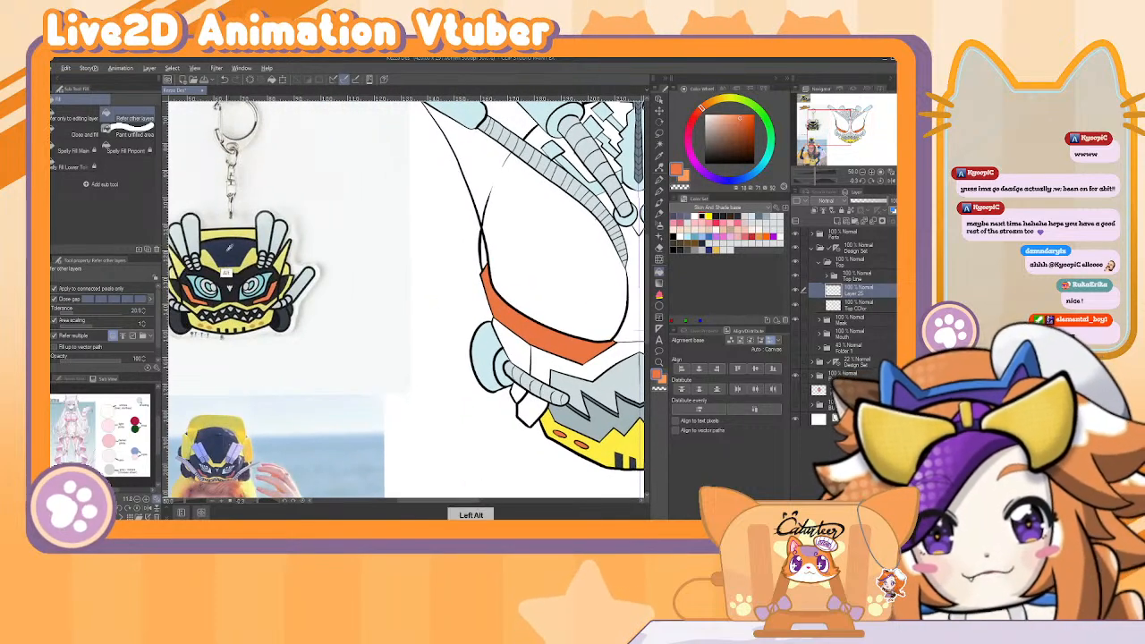
Sample the near-black from the keychain reference and fill the bridge between the eyes and the gaps beside the inner tubes.
{"action": "left_click", "coordinate": [230, 261], "text": "alt"}
{"action": "left_click", "coordinate": [241, 300], "text": "alt"}
{"action": "left_click_drag", "start_coordinate": [580, 265], "coordinate": [263, 304]}
{"action": "left_click", "coordinate": [377, 372]}
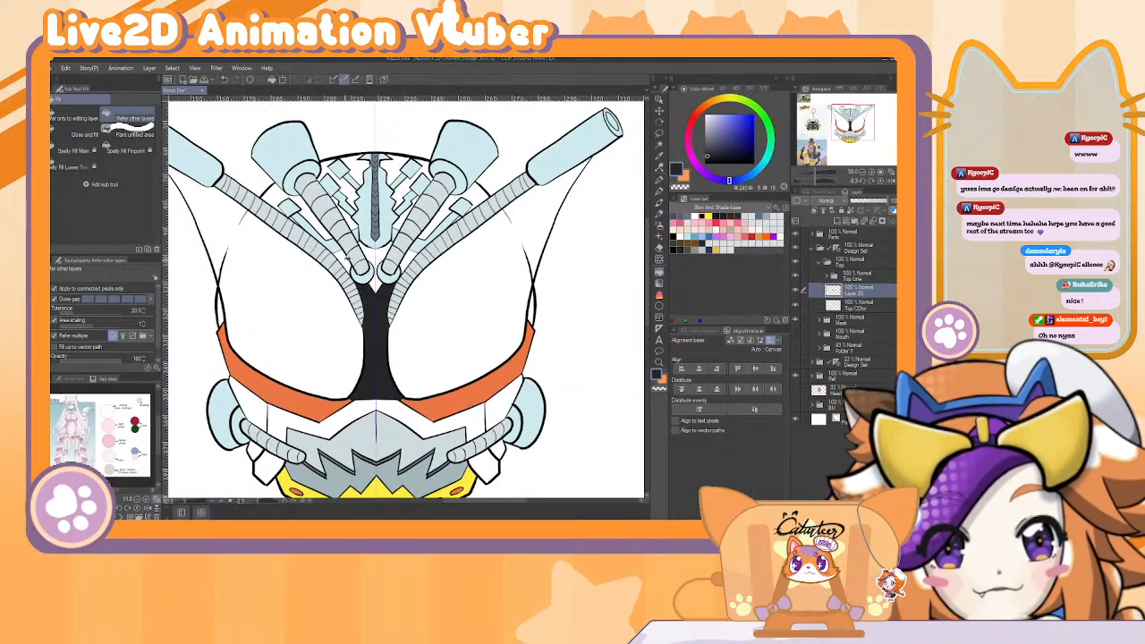
{"action": "left_click", "coordinate": [345, 261]}
{"action": "left_click", "coordinate": [315, 219]}
{"action": "left_click", "coordinate": [299, 212]}
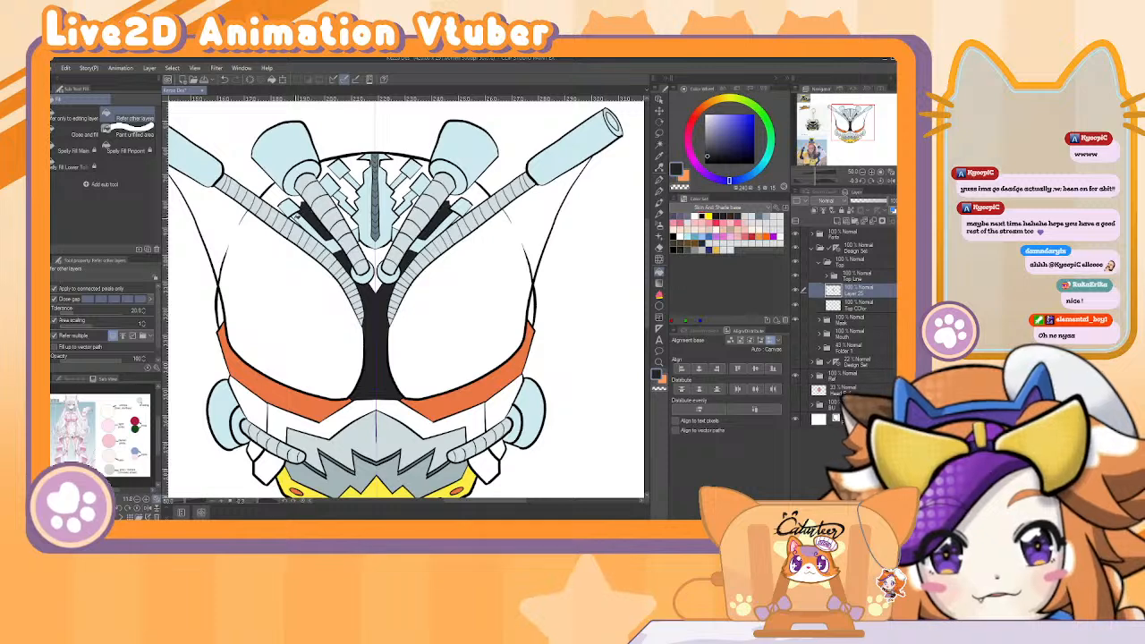
Fill the remaining gaps around the forehead tubes and crest and the slivers at the eyes' outer edges with the near-black.
{"action": "left_click", "coordinate": [275, 199]}
{"action": "left_click", "coordinate": [475, 199]}
{"action": "left_click", "coordinate": [301, 200]}
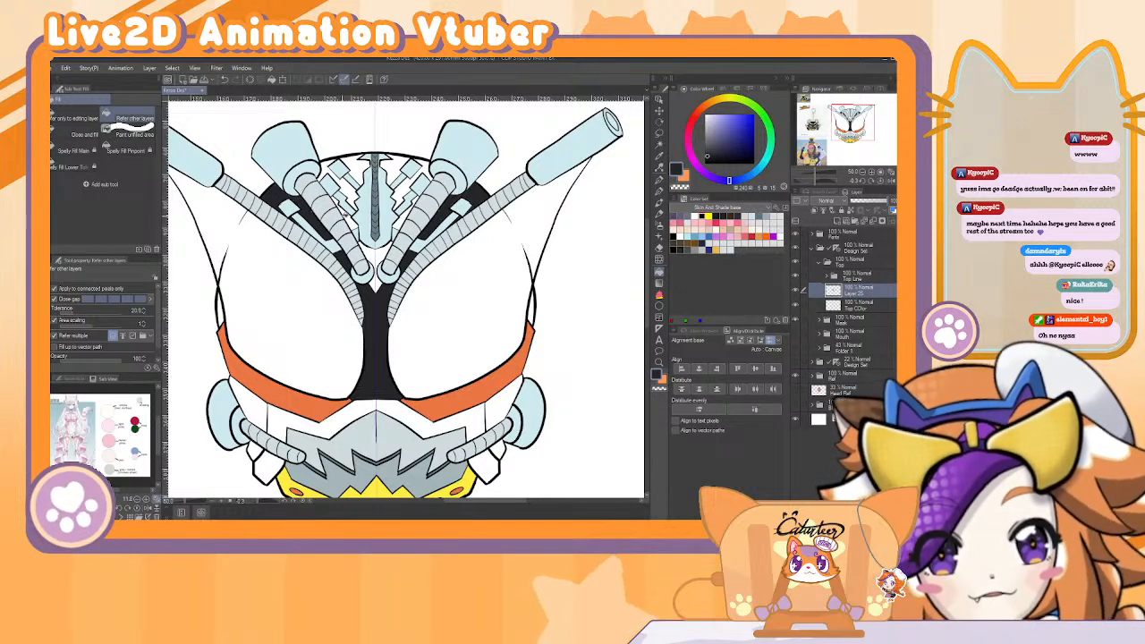
{"action": "left_click", "coordinate": [354, 226]}
{"action": "left_click", "coordinate": [397, 226]}
{"action": "left_click", "coordinate": [402, 194]}
{"action": "left_click", "coordinate": [349, 191]}
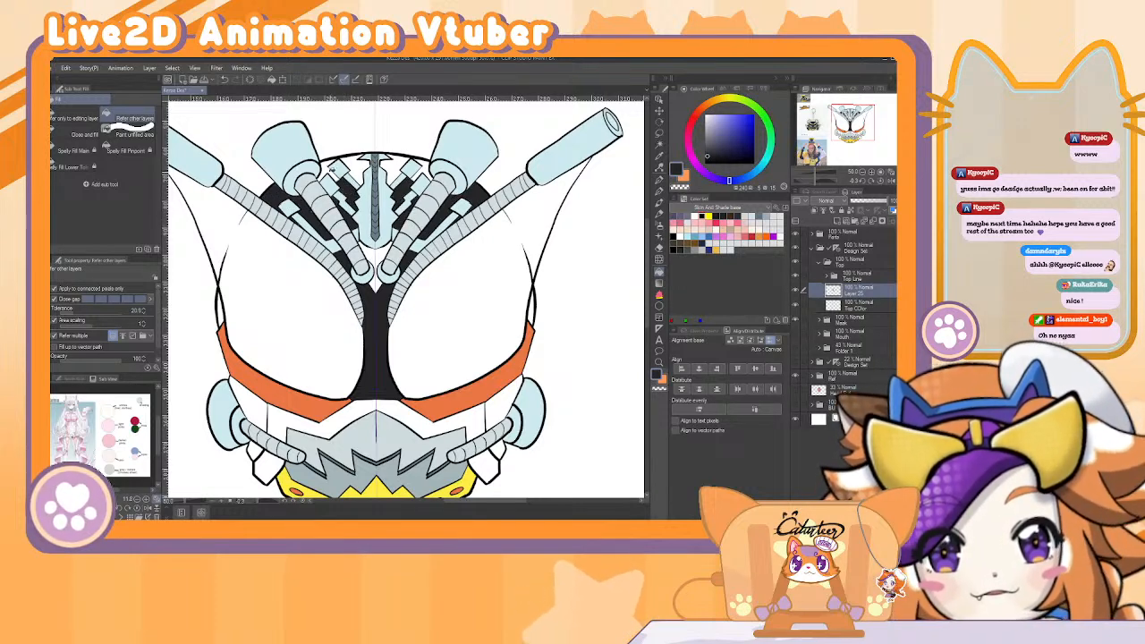
{"action": "left_click", "coordinate": [358, 163]}
{"action": "left_click", "coordinate": [389, 165]}
{"action": "scroll", "coordinate": [404, 291], "scroll_direction": "down", "scroll_amount": 2}
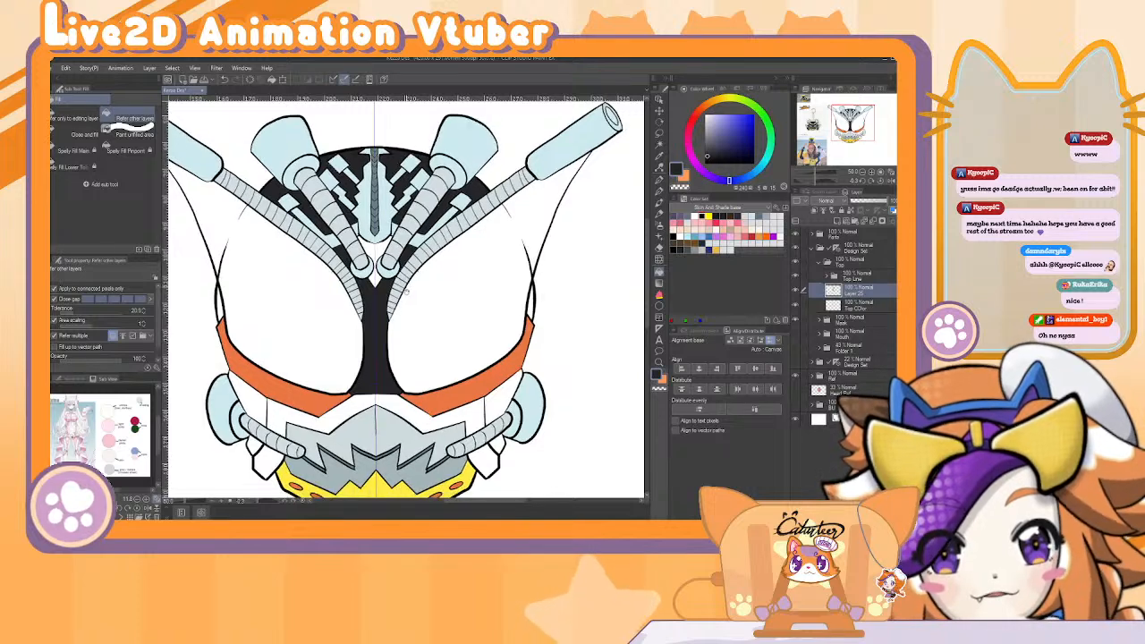
{"action": "scroll", "coordinate": [300, 206], "scroll_direction": "up", "scroll_amount": 2}
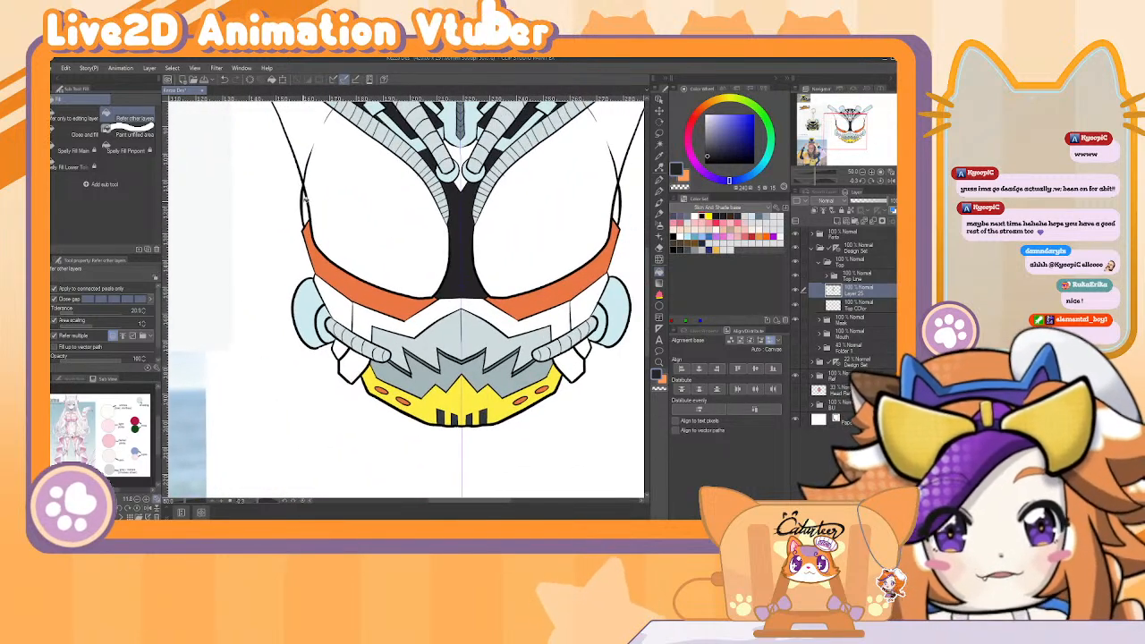
{"action": "left_click", "coordinate": [305, 205]}
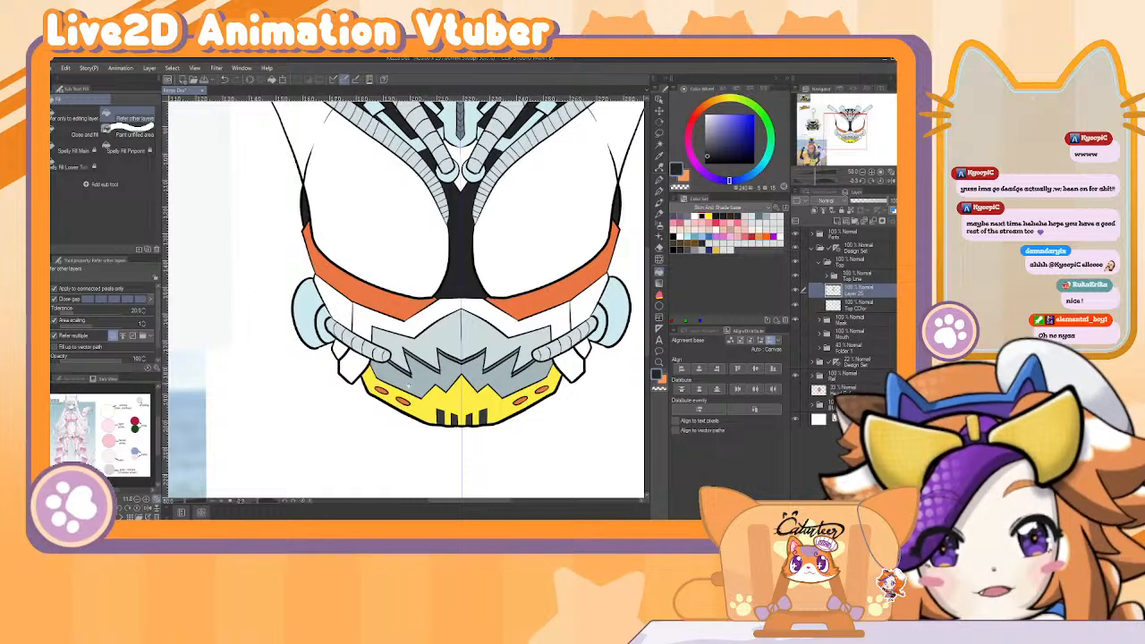
Sample the yellow from the mask's chin and fill the frame around the grey plate and the small side tabs with it.
{"action": "left_click_drag", "start_coordinate": [408, 386], "coordinate": [497, 303]}
{"action": "left_click", "coordinate": [517, 347], "text": "alt"}
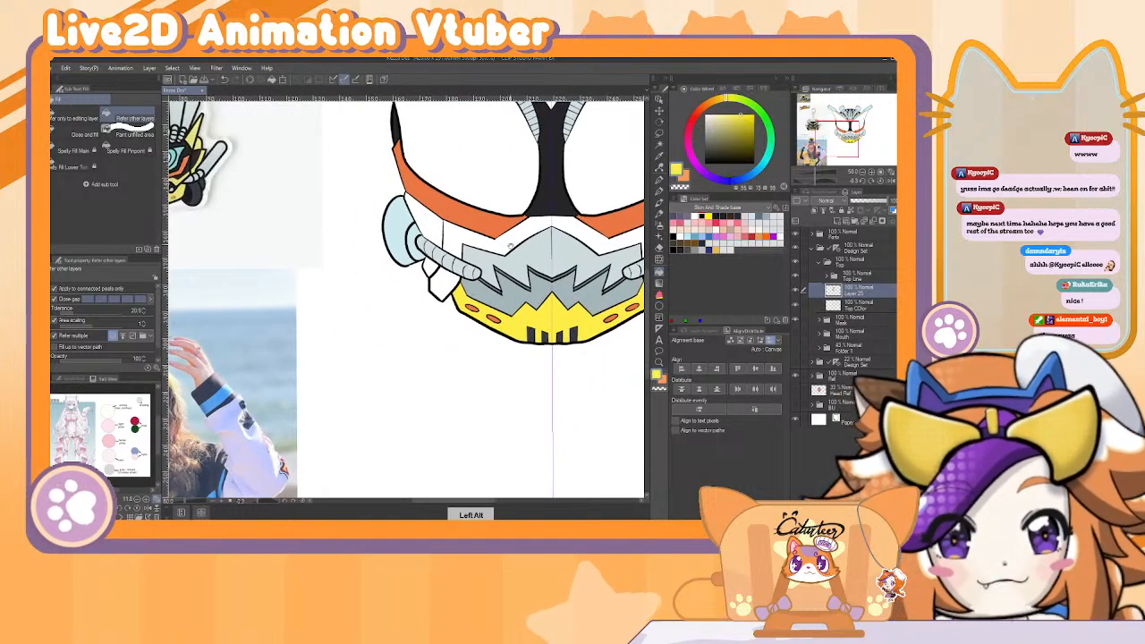
{"action": "scroll", "coordinate": [509, 246], "scroll_direction": "up", "scroll_amount": 2}
{"action": "left_click", "coordinate": [574, 283]}
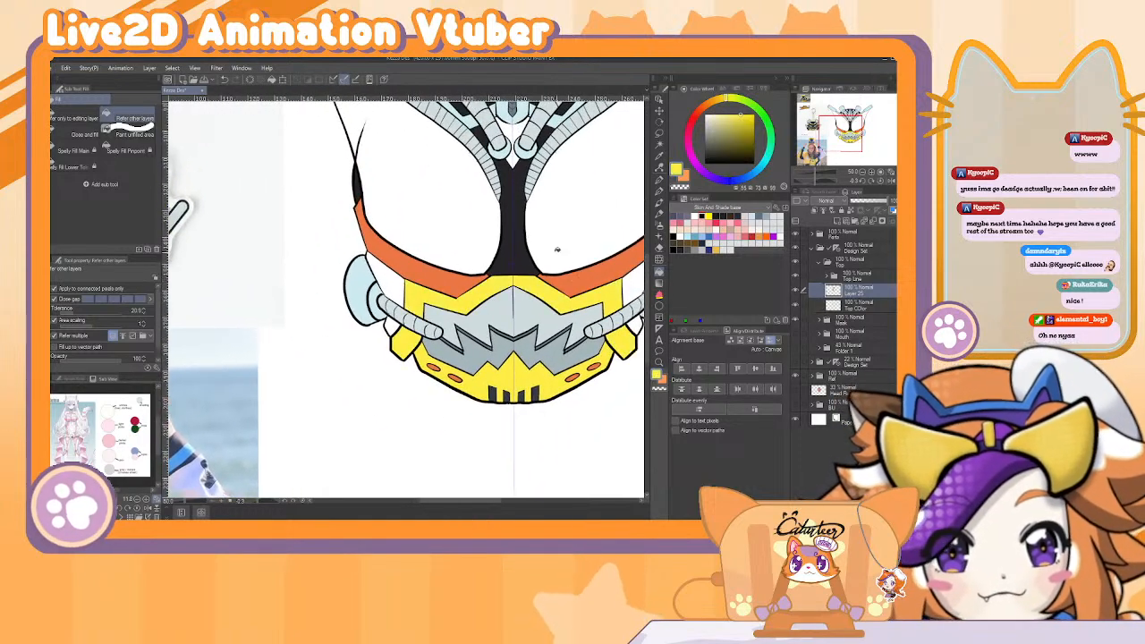
{"action": "left_click_drag", "start_coordinate": [232, 330], "coordinate": [370, 380]}
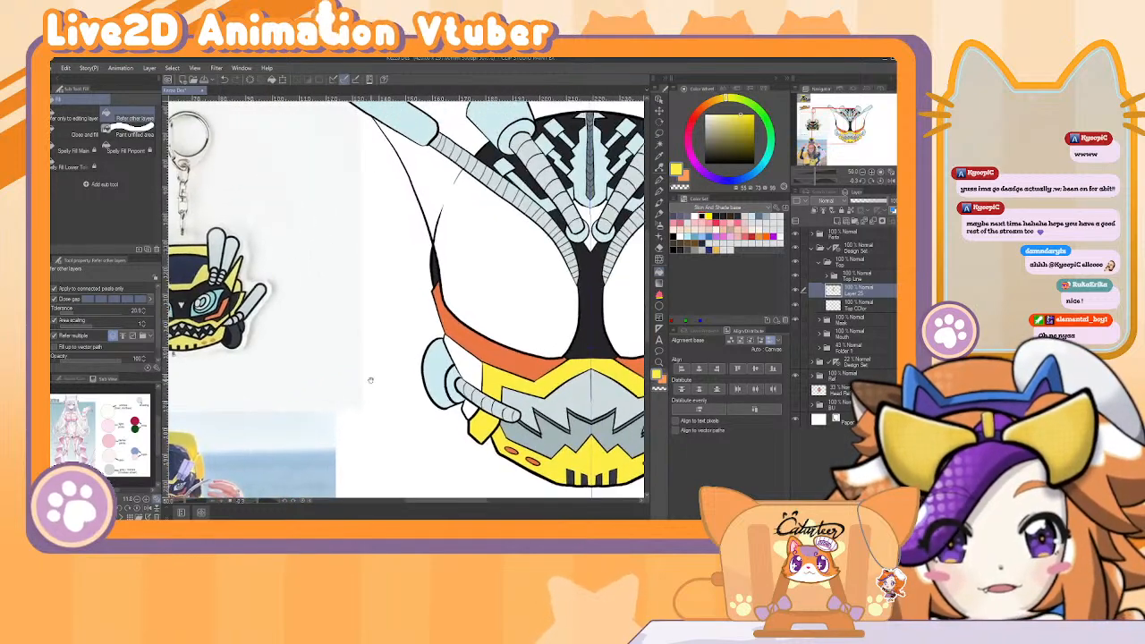
{"action": "left_click_drag", "start_coordinate": [438, 427], "coordinate": [338, 327]}
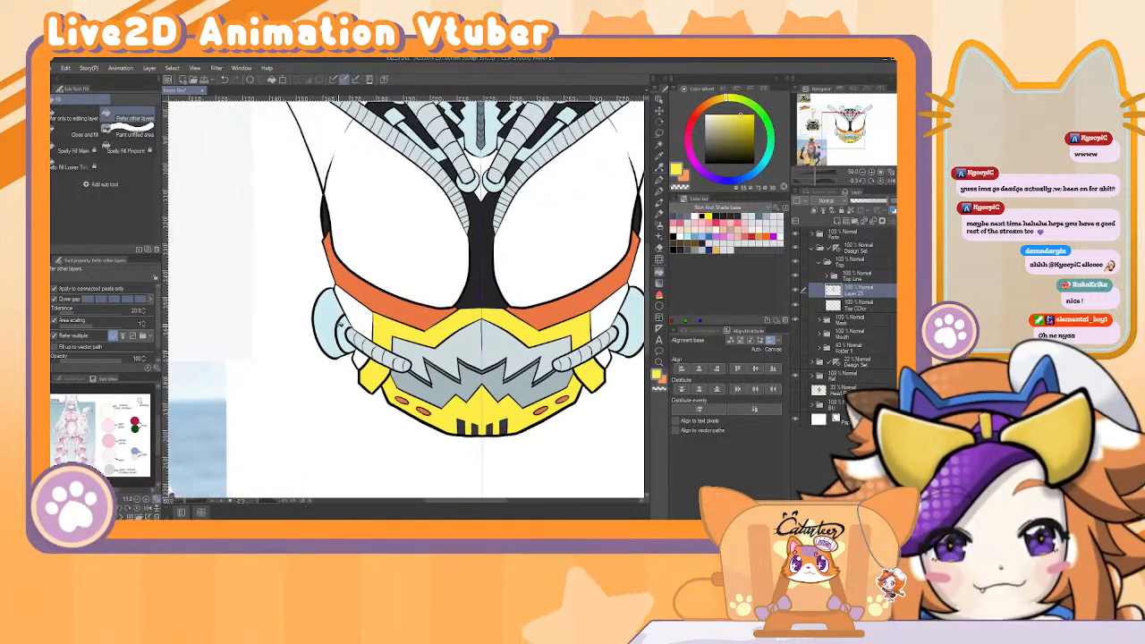
{"action": "scroll", "coordinate": [863, 173], "scroll_direction": "down", "scroll_amount": 3}
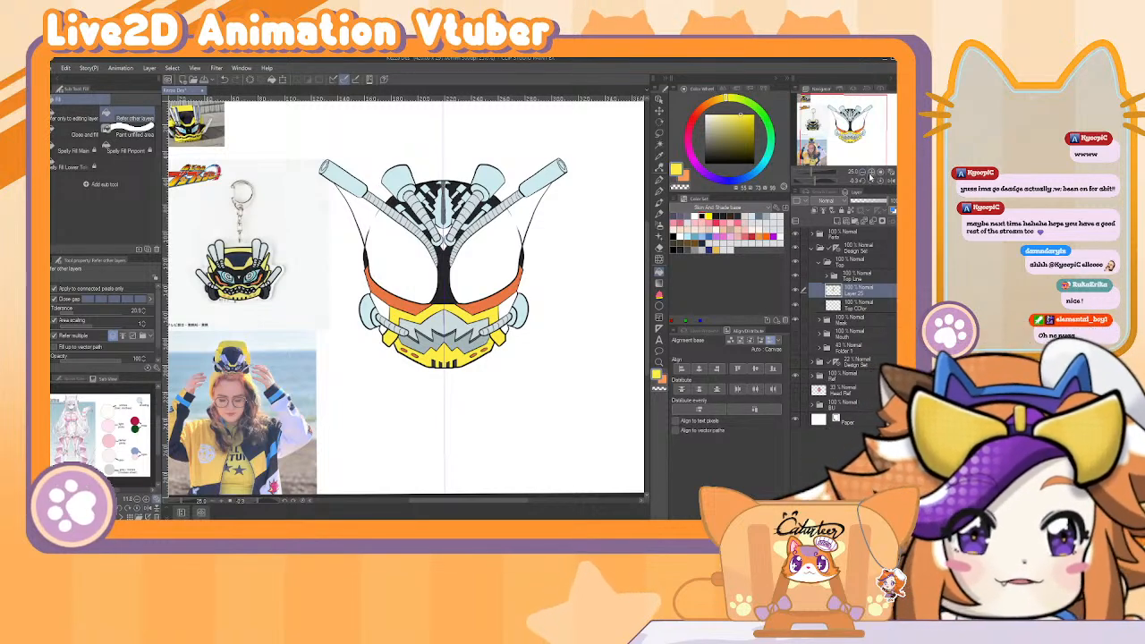
Hide Layer 25 and expand the Top Line folder to select a line layer beneath Layer 23.
{"action": "left_click_drag", "start_coordinate": [869, 175], "coordinate": [874, 176]}
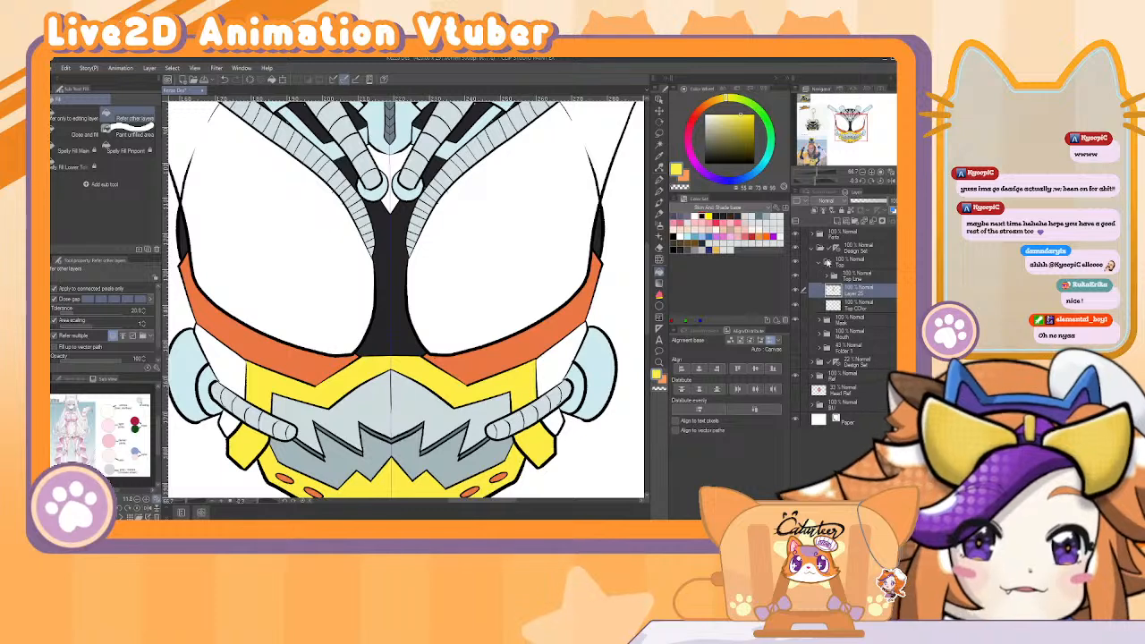
{"action": "left_click", "coordinate": [798, 293]}
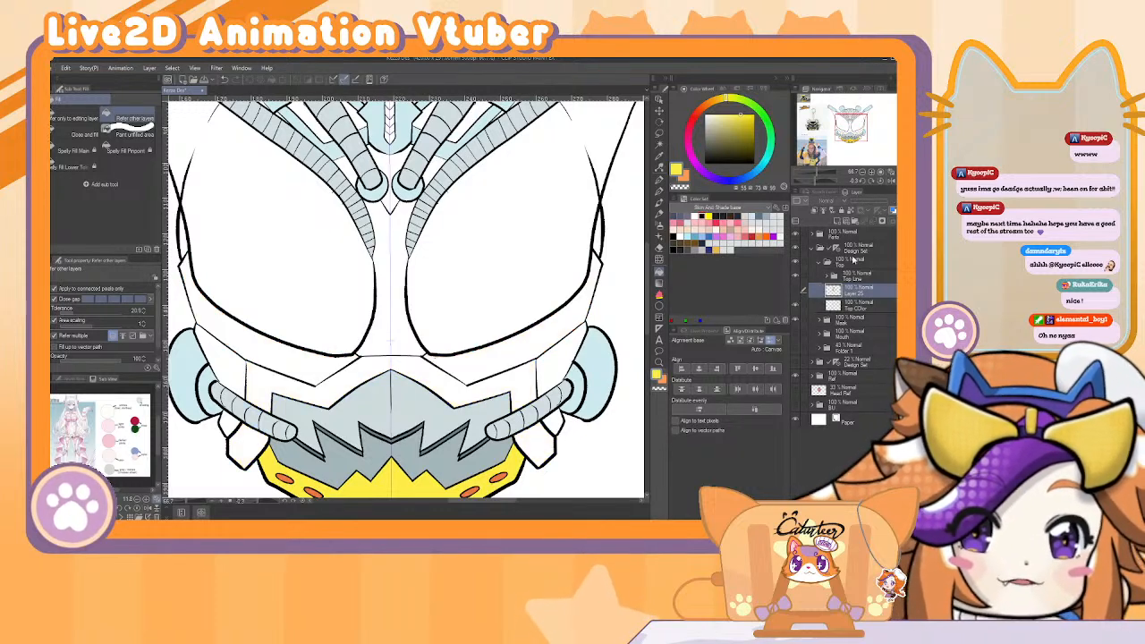
{"action": "left_click", "coordinate": [828, 277]}
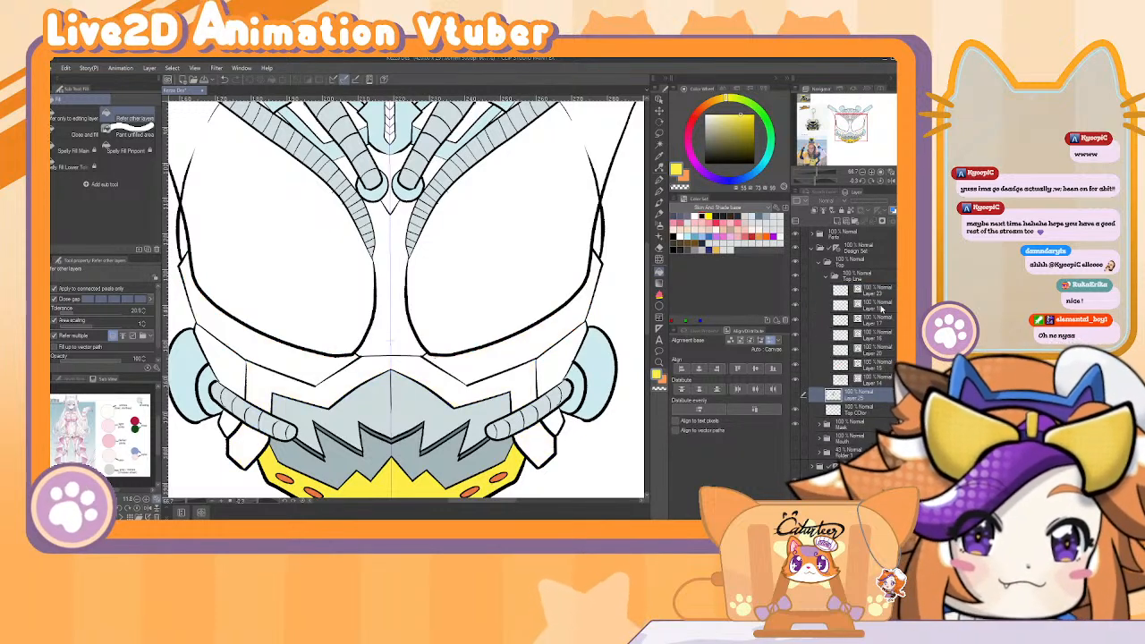
{"action": "left_click", "coordinate": [858, 304]}
Try to draw a black dividing line across the bridge between the eyes on a new raster layer and trim its ends.
{"action": "left_click", "coordinate": [841, 222]}
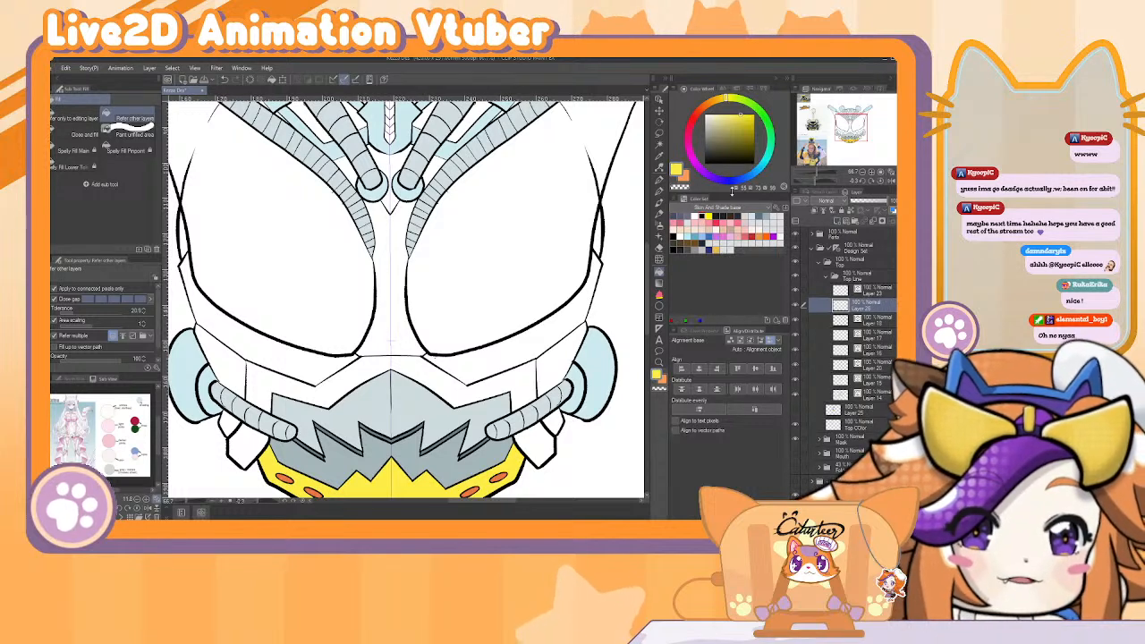
{"action": "key", "text": "p"}
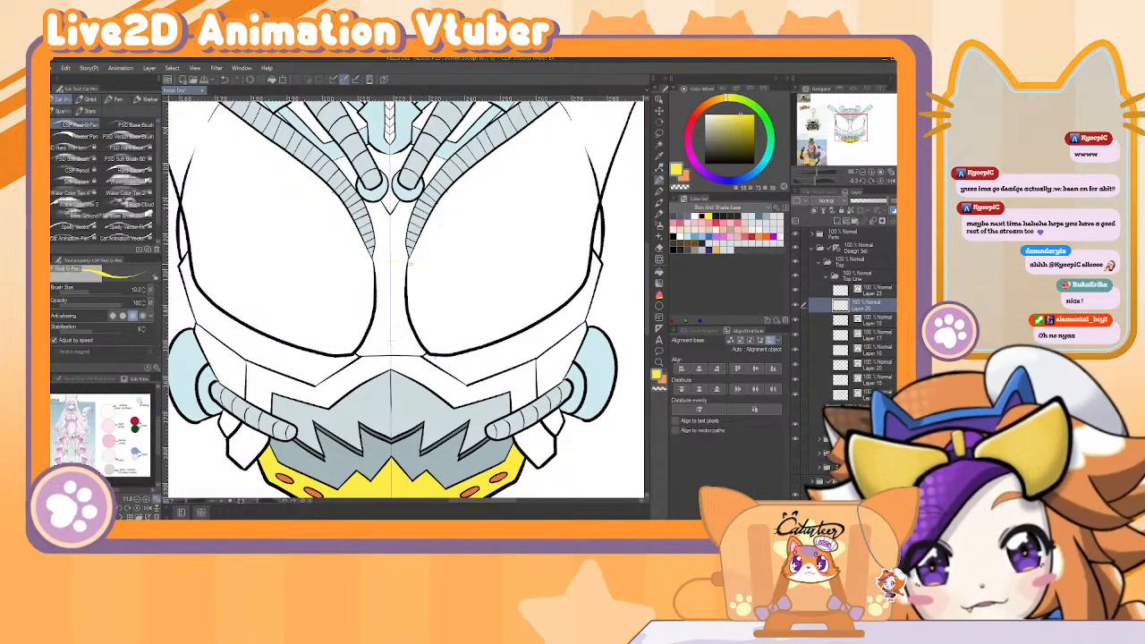
{"action": "key", "text": "x"}
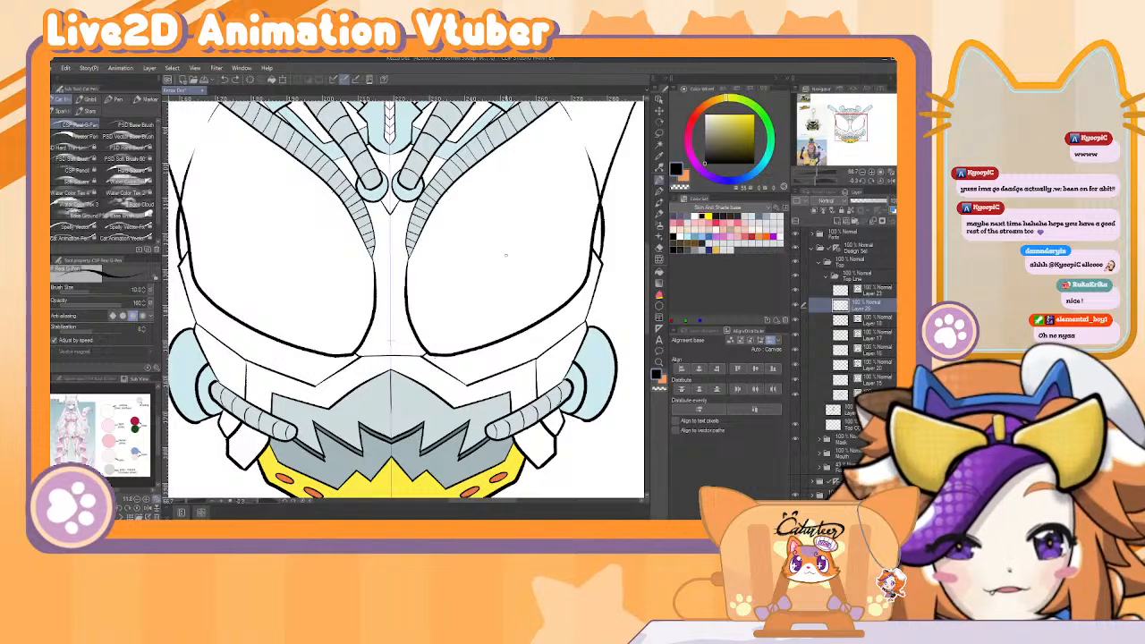
{"action": "key", "text": "ctrl+z"}
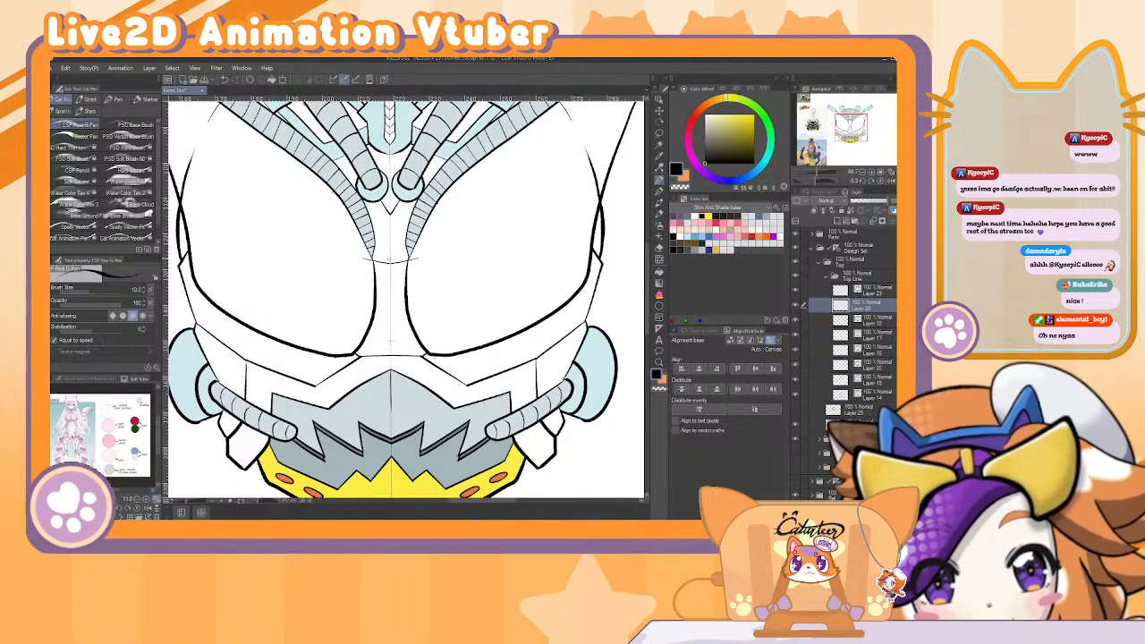
{"action": "key", "text": "e"}
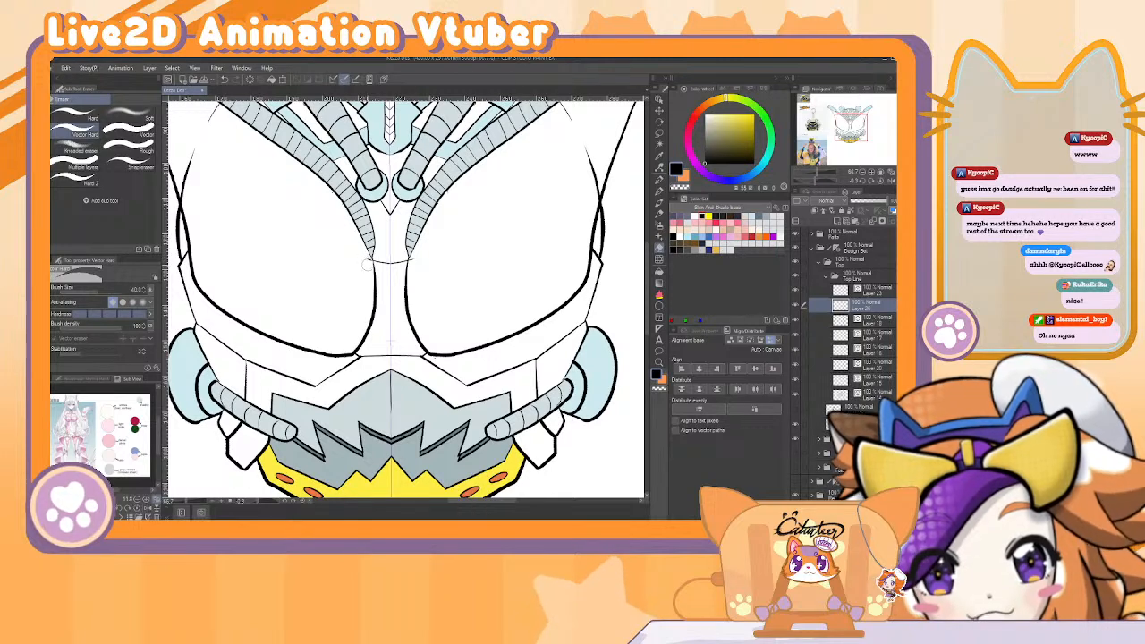
{"action": "key", "text": "ctrl+z"}
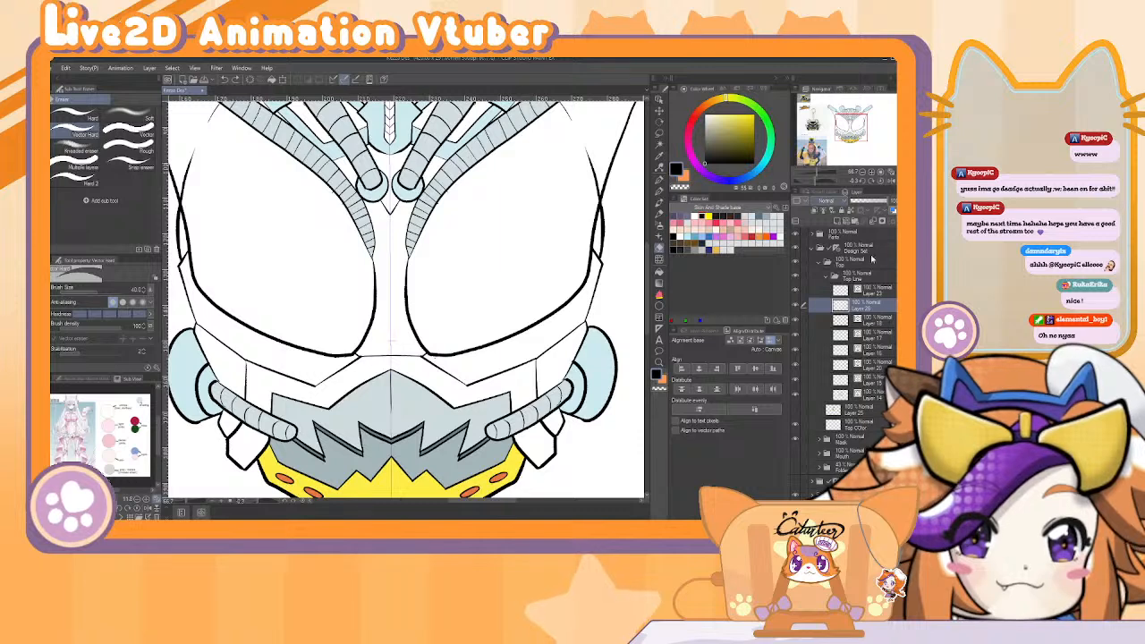
Draw a curved black line across the bridge between the eyes on a new vector layer and erase its overhanging ends.
{"action": "left_click", "coordinate": [876, 320]}
{"action": "key", "text": "ctrl+z"}
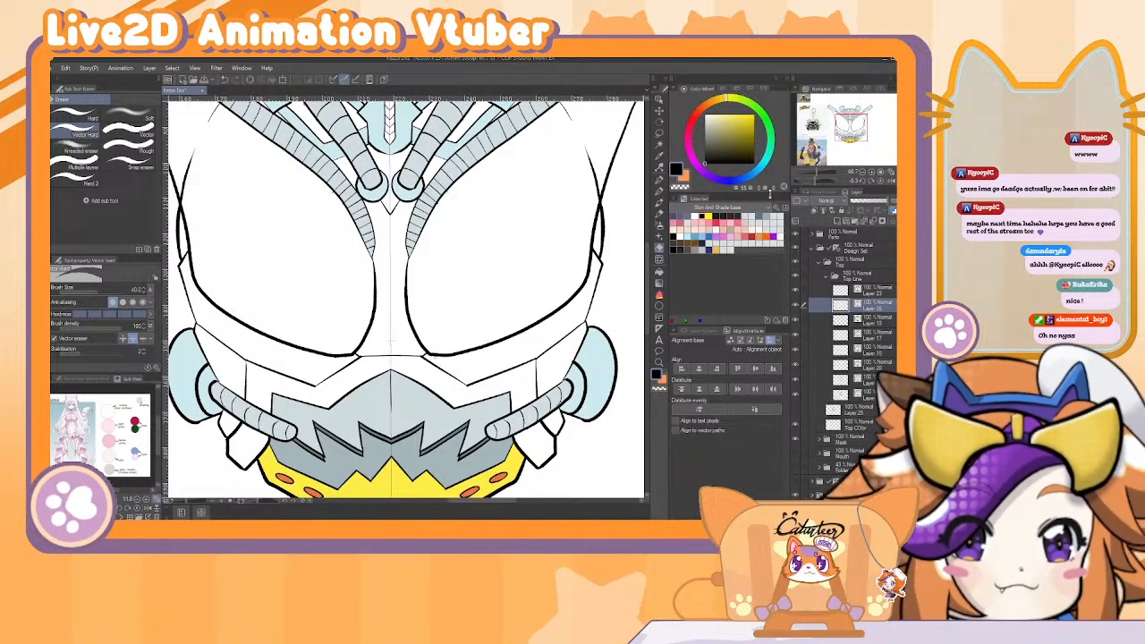
{"action": "key", "text": "b"}
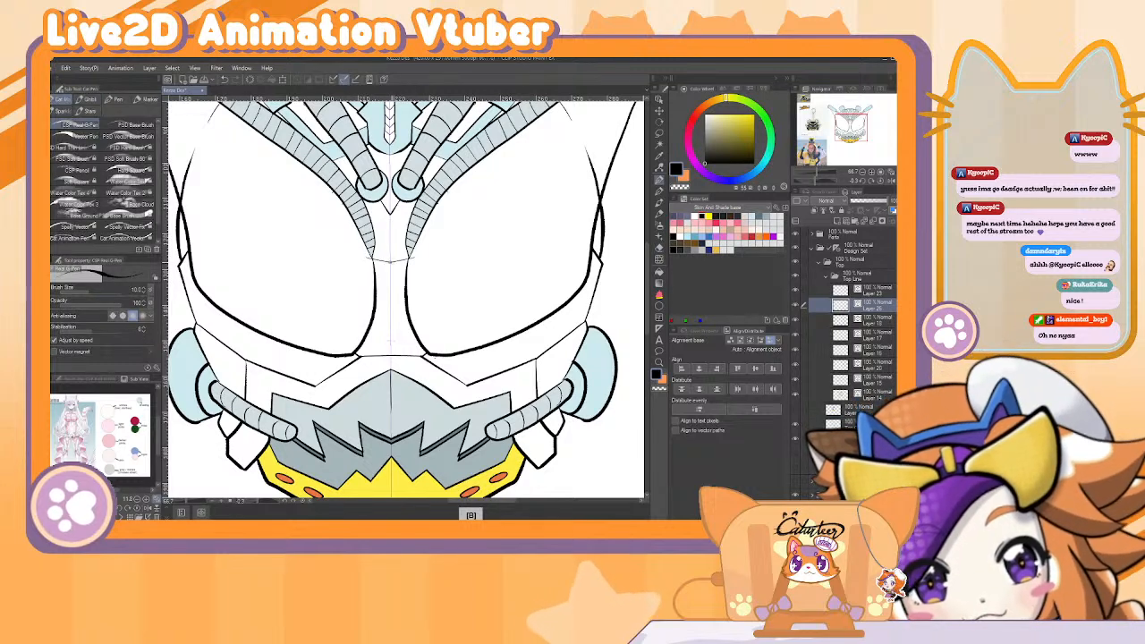
{"action": "key", "text": "e"}
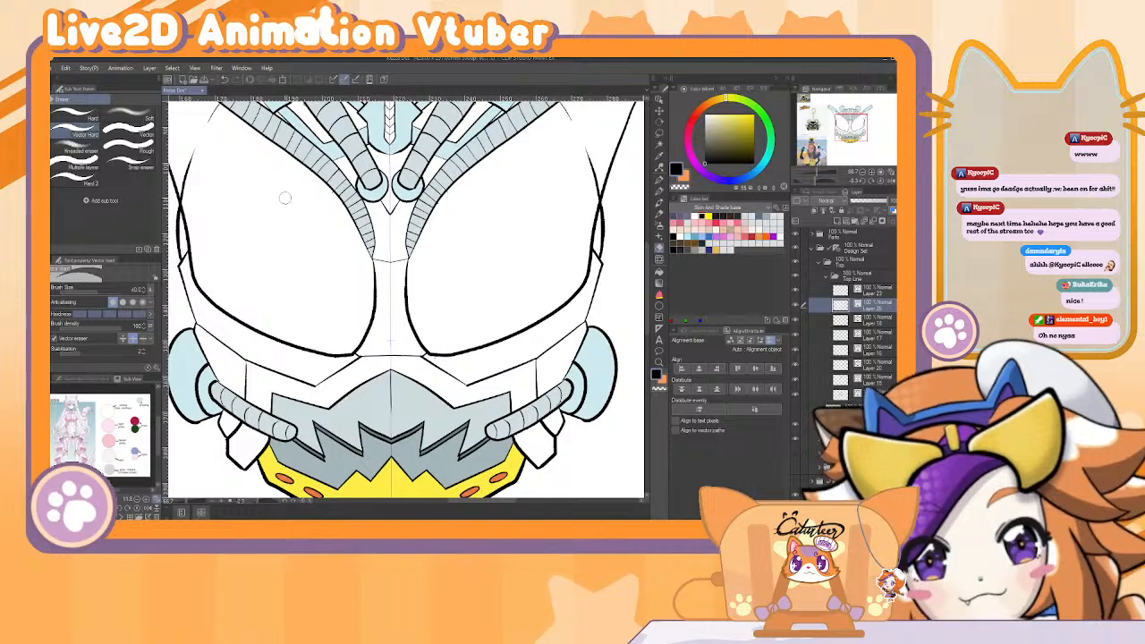
{"action": "scroll", "coordinate": [285, 198], "scroll_direction": "up", "scroll_amount": 3}
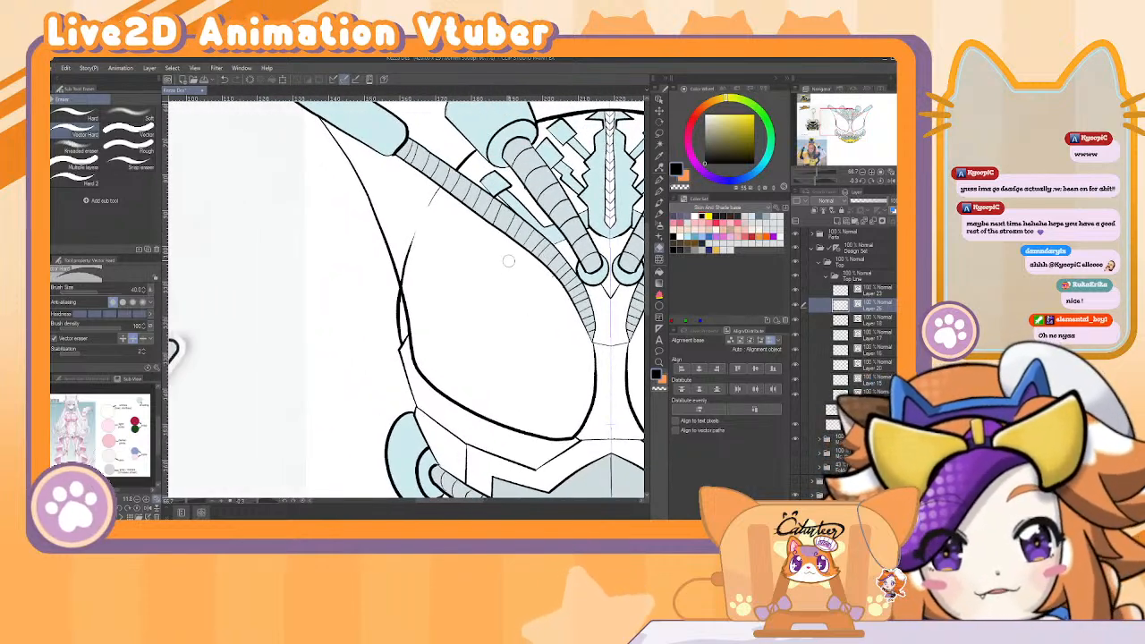
{"action": "scroll", "coordinate": [172, 349], "scroll_direction": "down", "scroll_amount": 5}
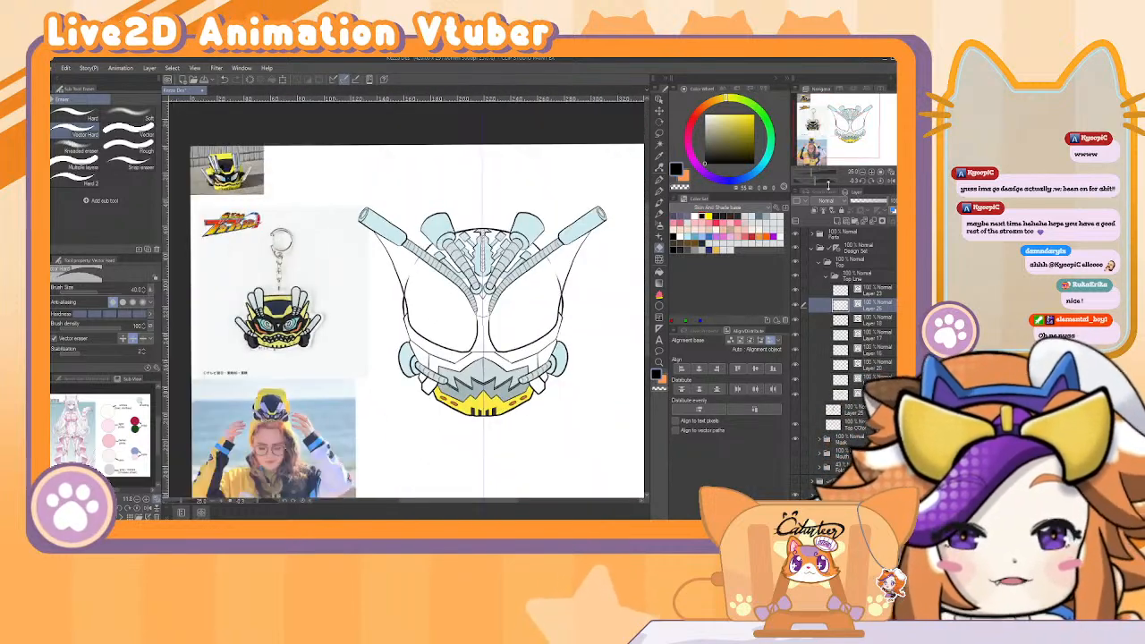
{"action": "scroll", "coordinate": [173, 349], "scroll_direction": "right", "scroll_amount": 2}
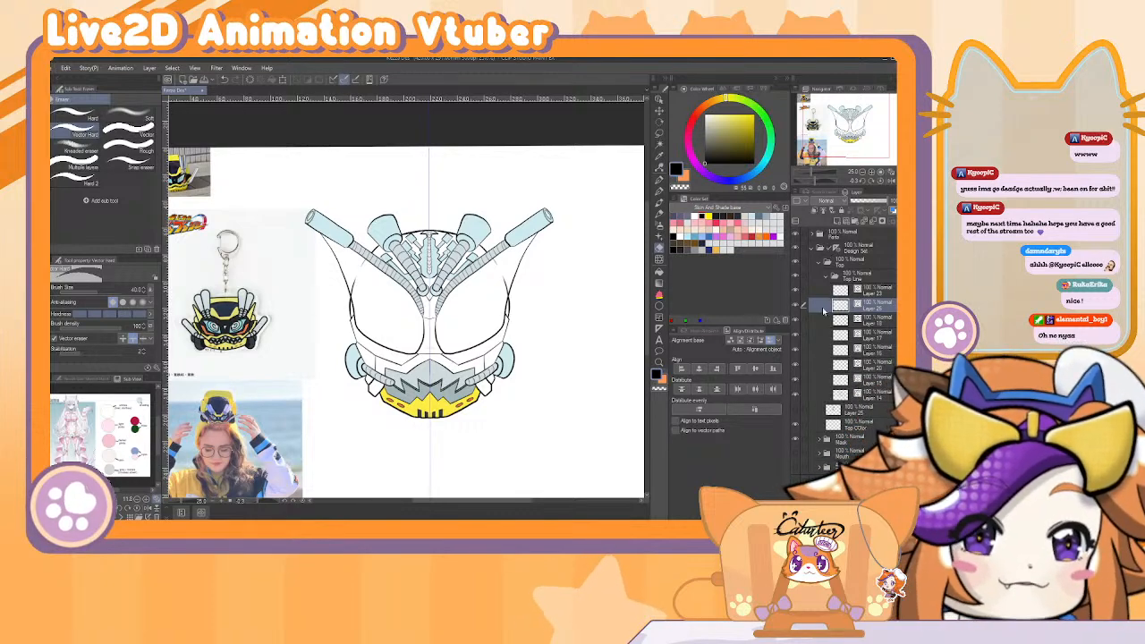
Add a new layer above Layer 25 and fill the bridge section above the dividing line with the mask's yellow.
{"action": "left_click", "coordinate": [795, 411]}
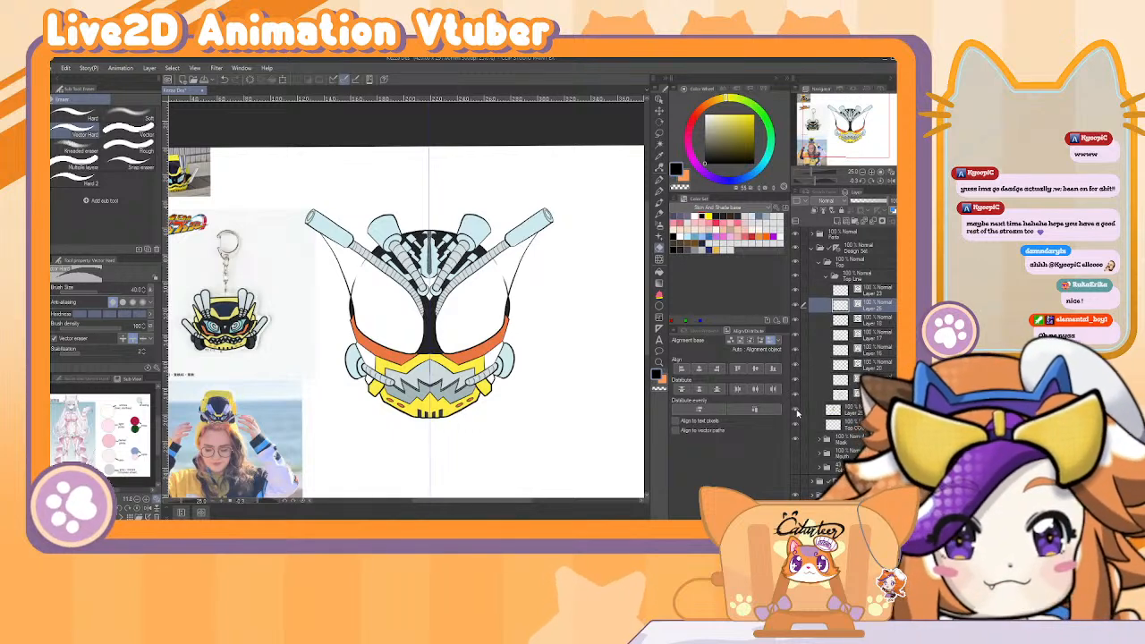
{"action": "left_click", "coordinate": [795, 411]}
{"action": "left_click", "coordinate": [837, 410]}
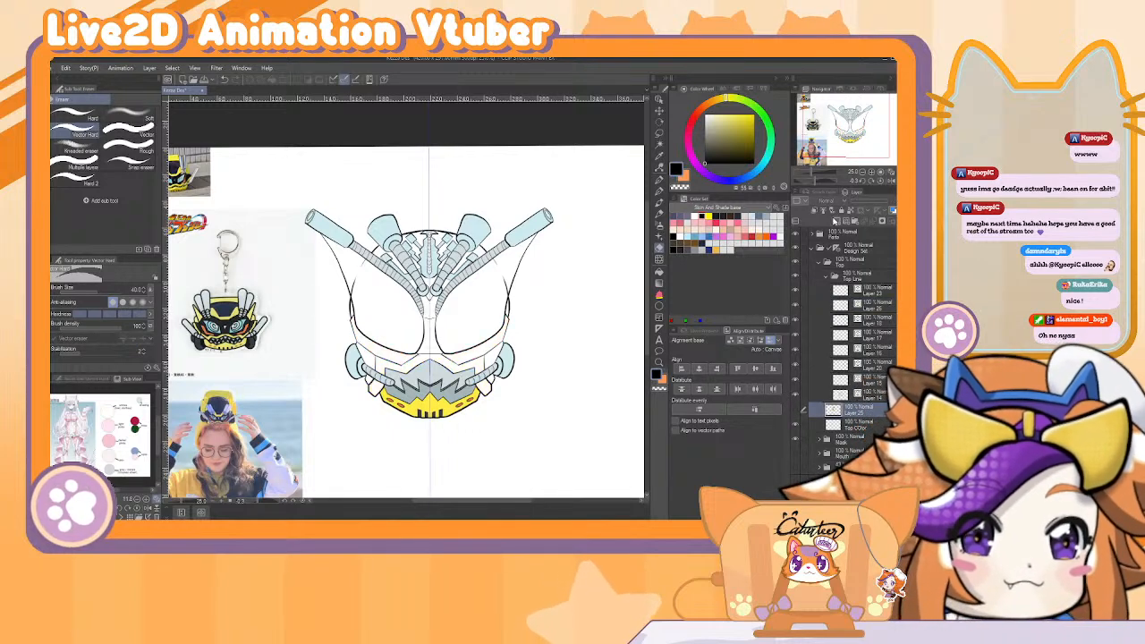
{"action": "left_click", "coordinate": [837, 221]}
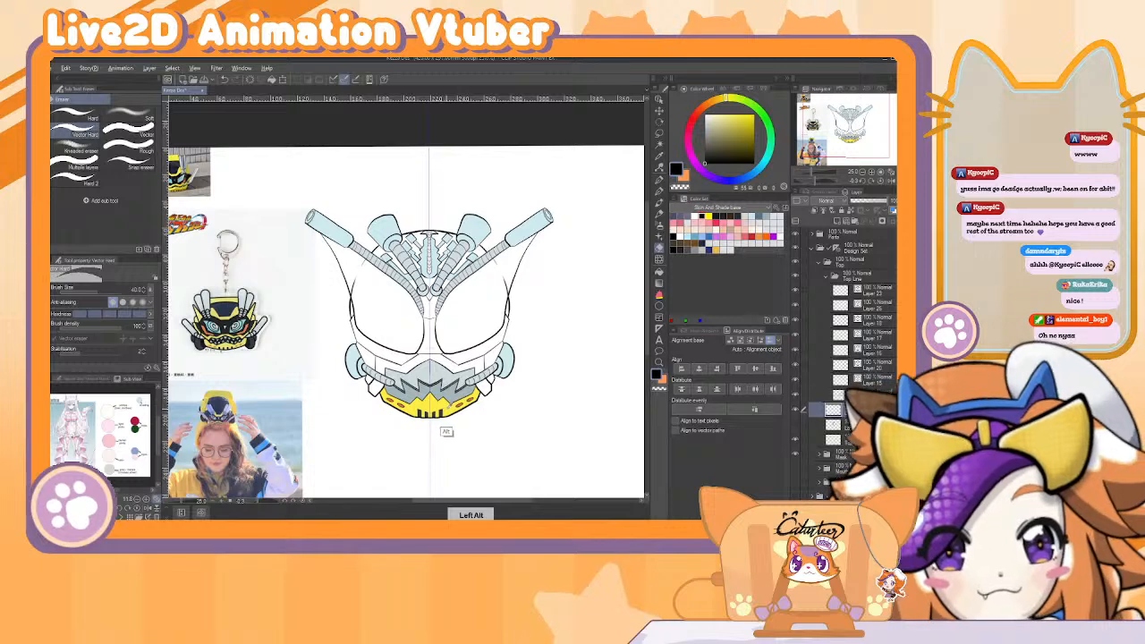
{"action": "left_click", "coordinate": [444, 424], "text": "alt"}
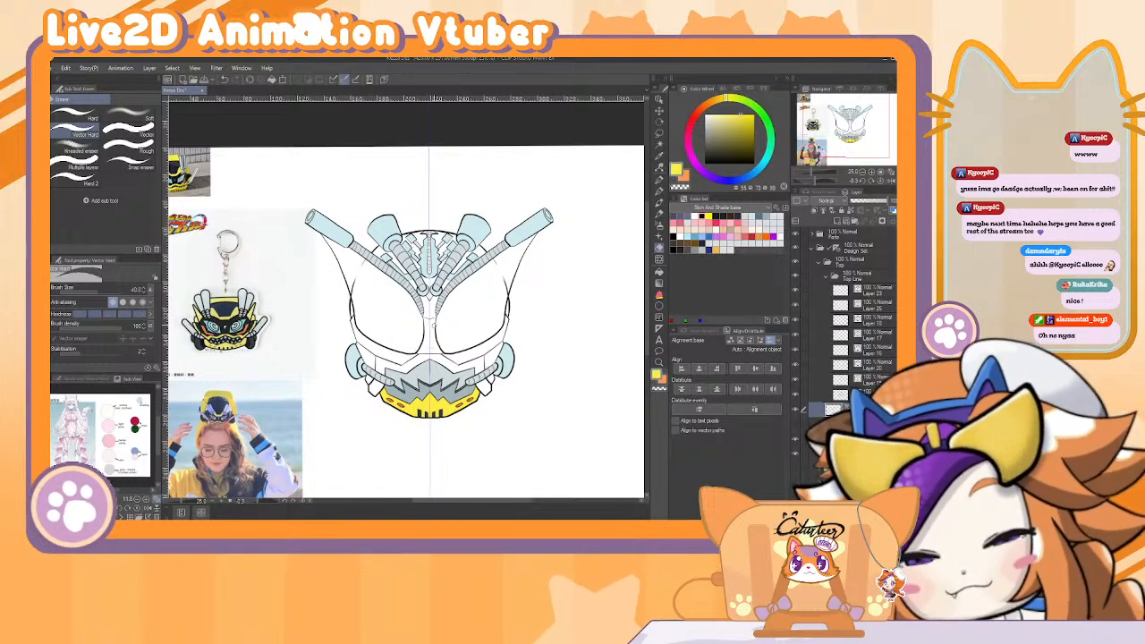
{"action": "key", "text": "g"}
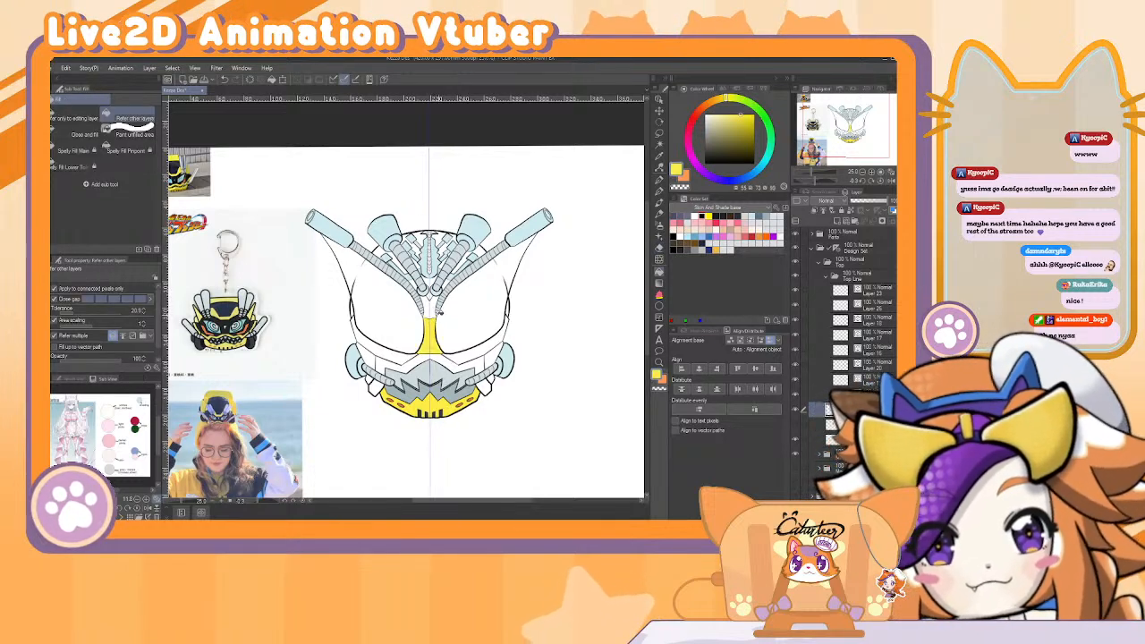
{"action": "key", "text": "ctrl+z"}
{"action": "left_click", "coordinate": [430, 307]}
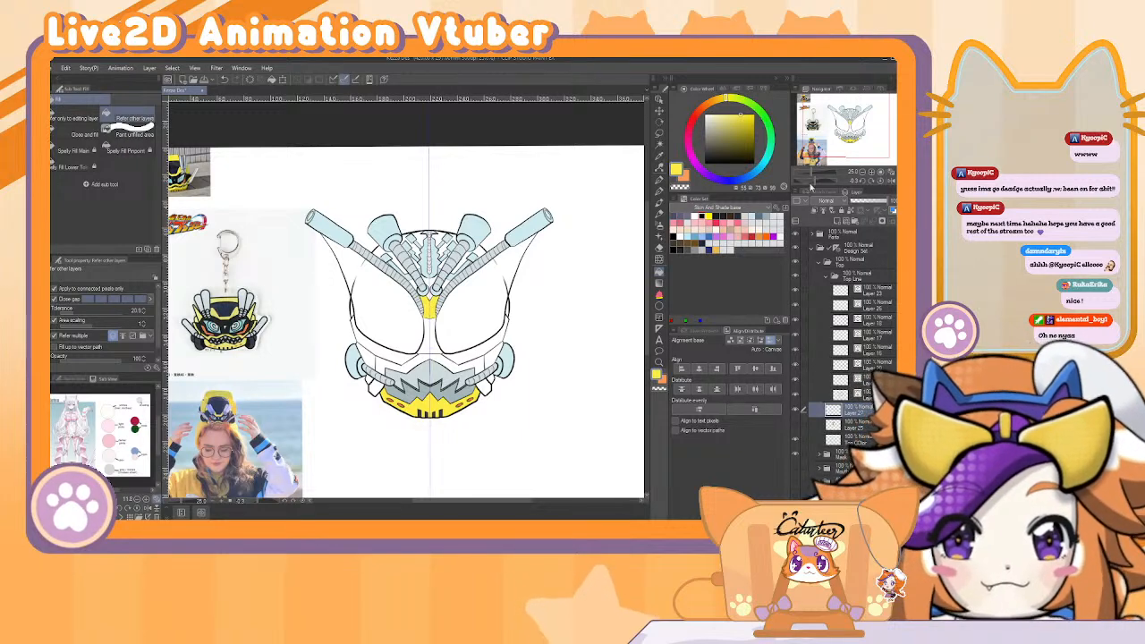
Fill the bridge below the dividing line with the sampled near-black and show Layer 25 again.
{"action": "left_click", "coordinate": [437, 333], "text": "alt"}
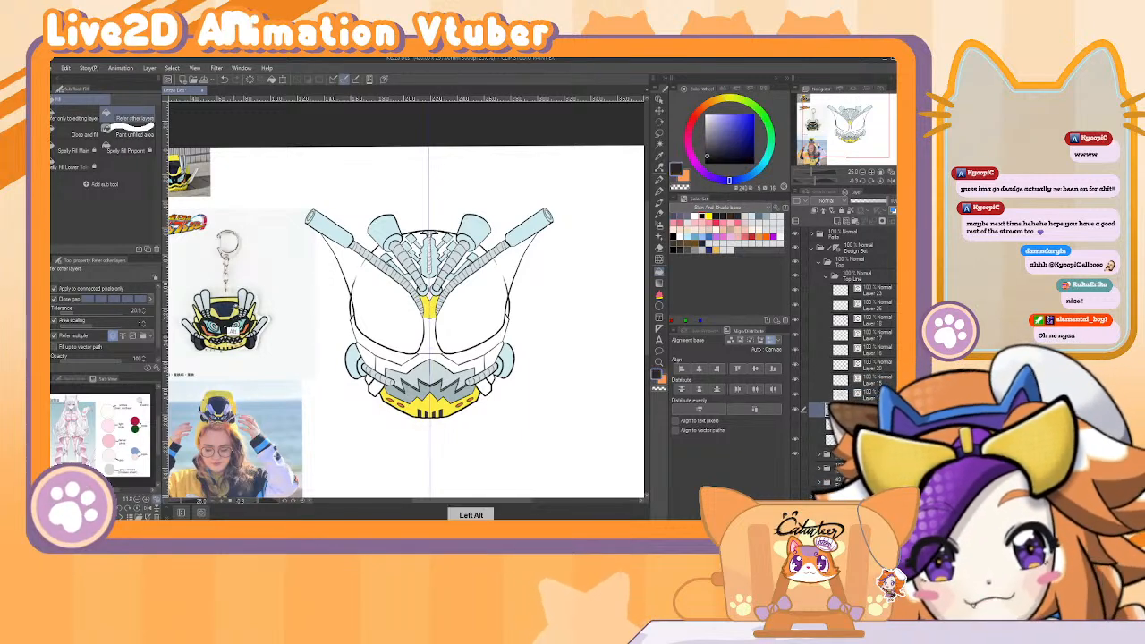
{"action": "left_click", "coordinate": [435, 336]}
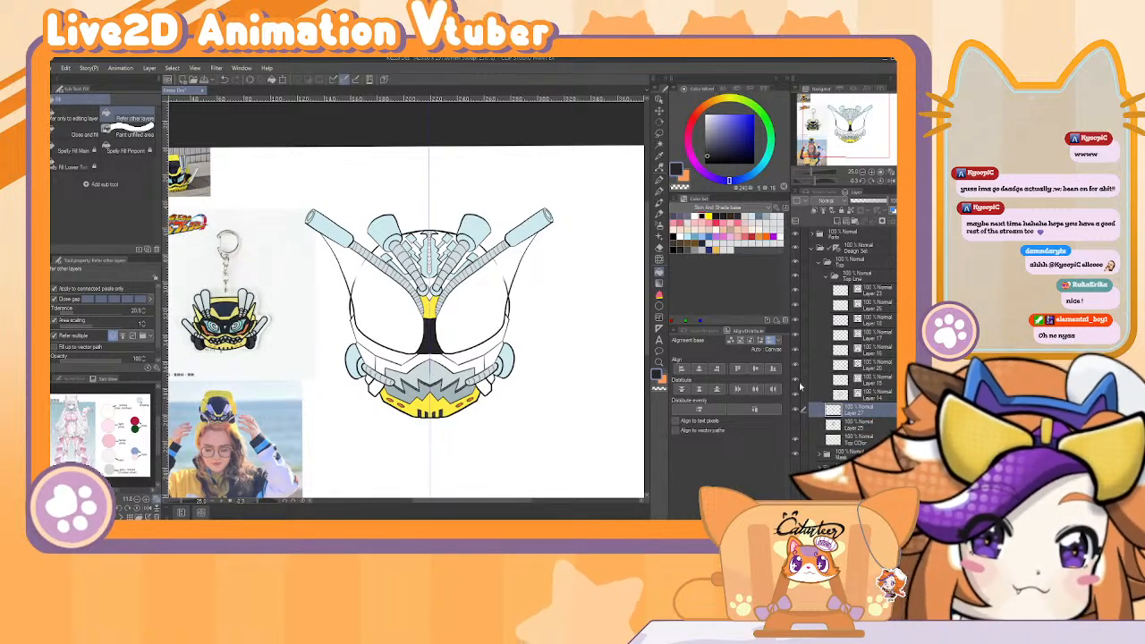
{"action": "left_click", "coordinate": [796, 427]}
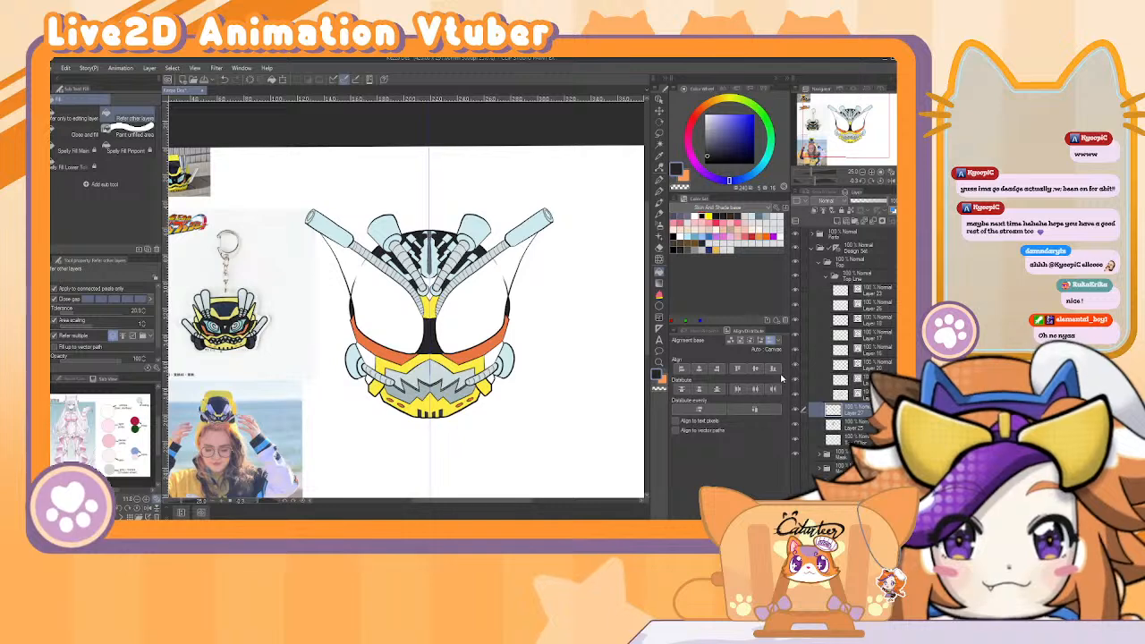
{"action": "key", "text": "b"}
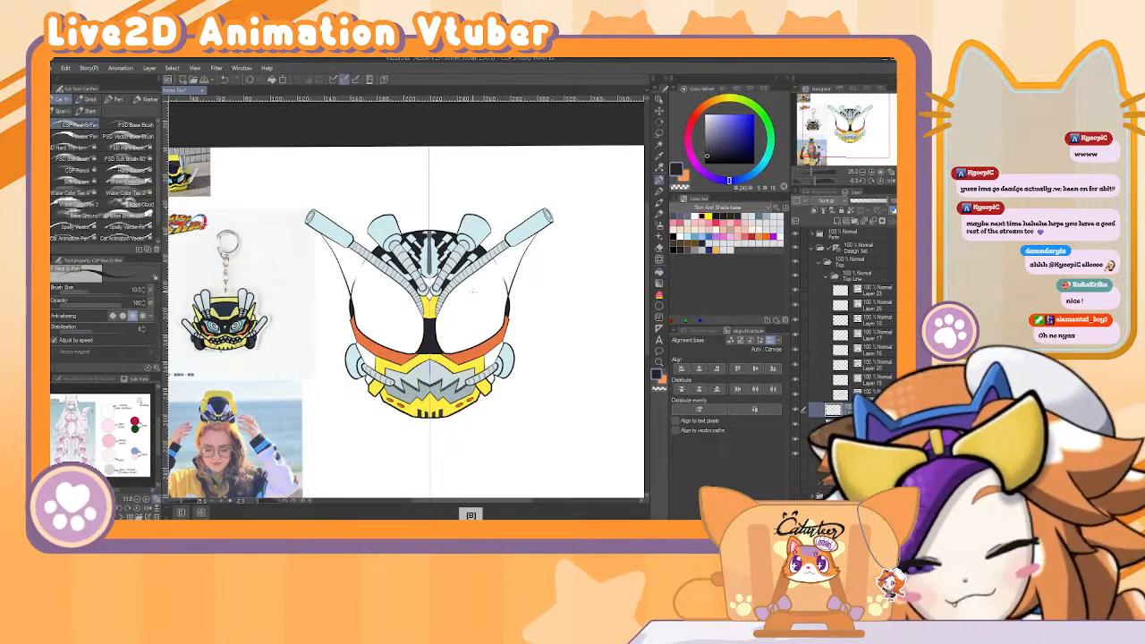
Select the near-black areas and clear the dark fill from the helmet's forehead and outer edges on Layer 25.
{"action": "key", "text": "w"}
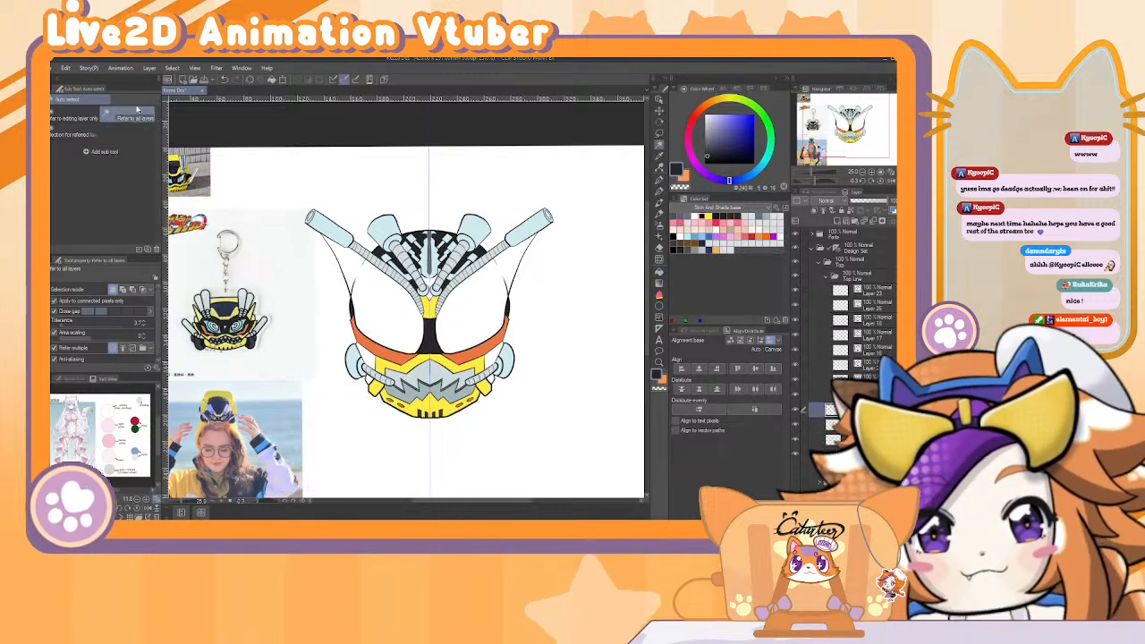
{"action": "left_click", "coordinate": [75, 117]}
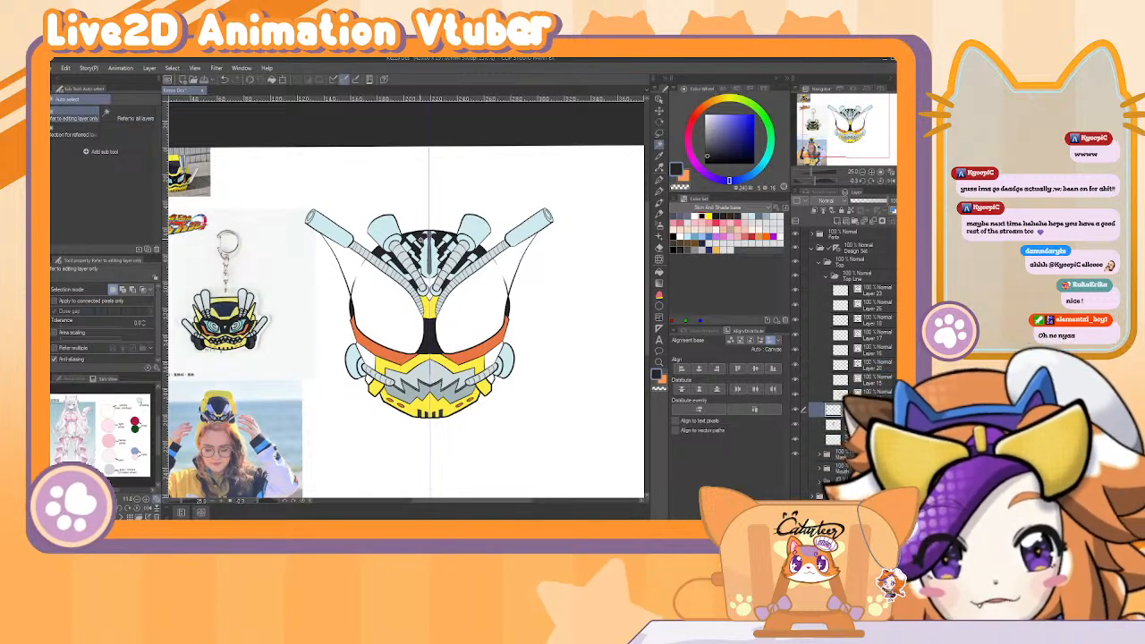
{"action": "key", "text": "ctrl+a"}
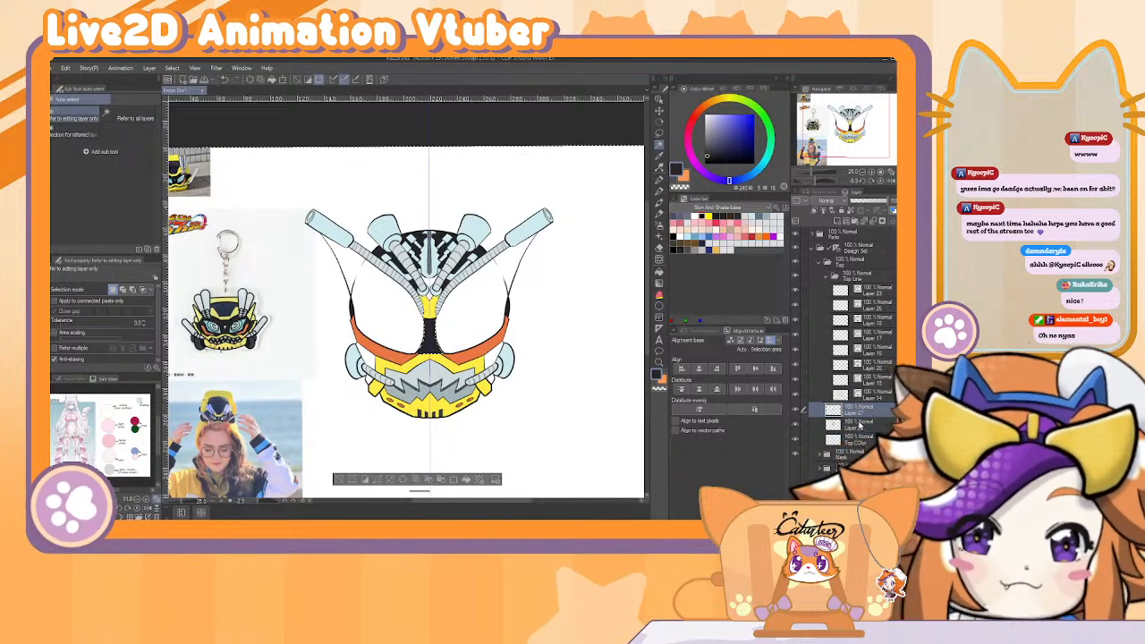
{"action": "key", "text": "ctrl+d"}
{"action": "left_click", "coordinate": [418, 242]}
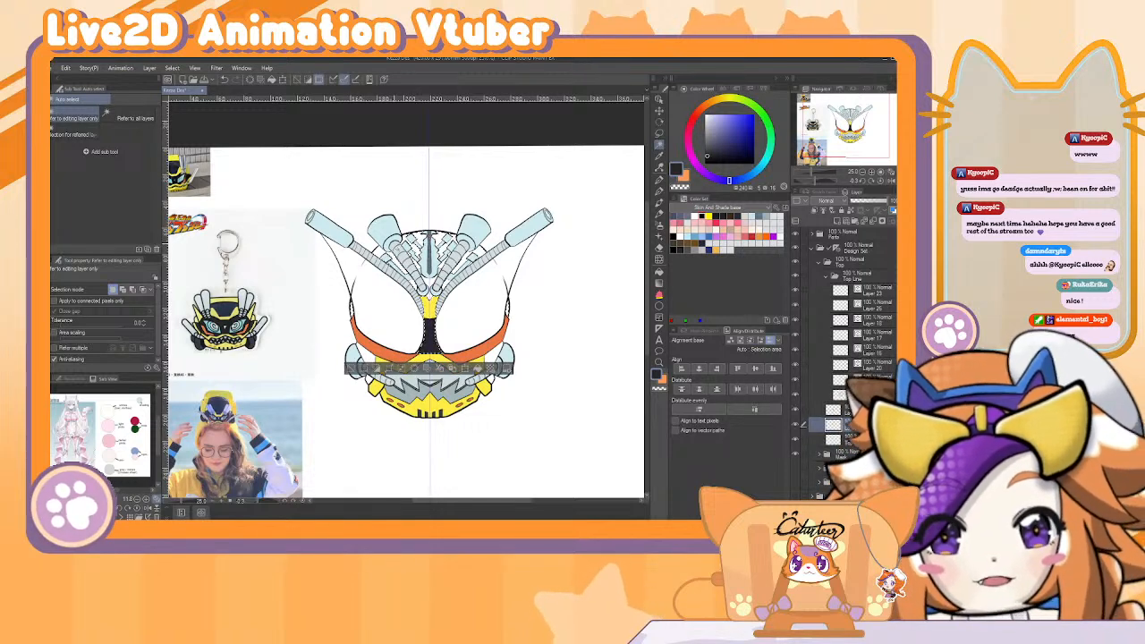
{"action": "key", "text": "ctrl+d"}
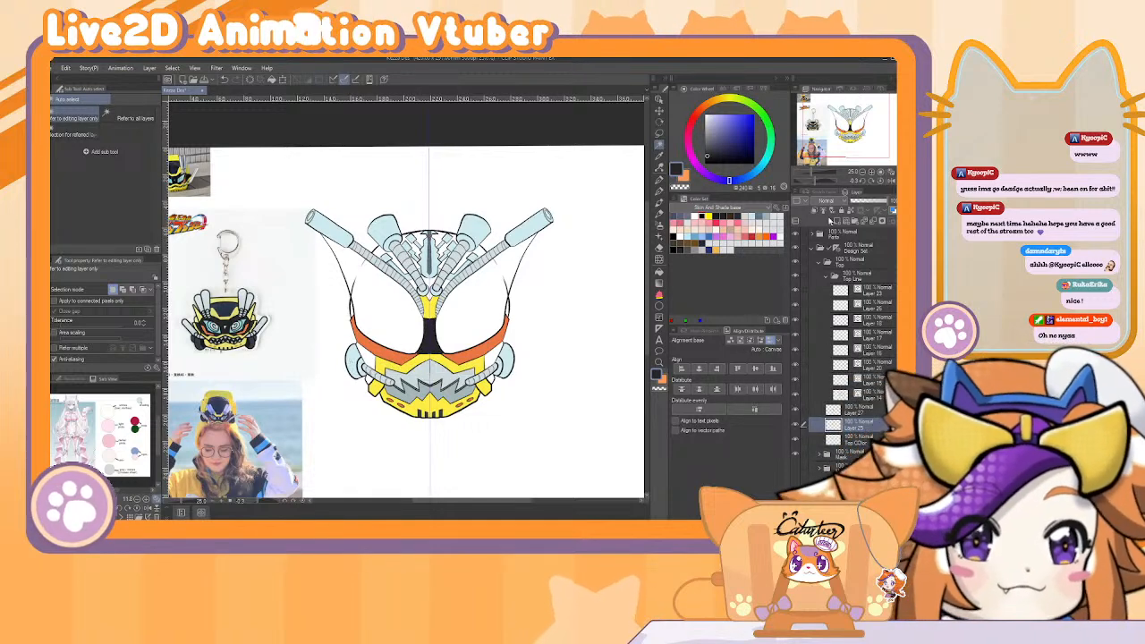
On a new layer above Layer 25, fill the gaps around the forehead crest and pipes with dark navy sampled from the keychain reference.
{"action": "key", "text": "alt"}
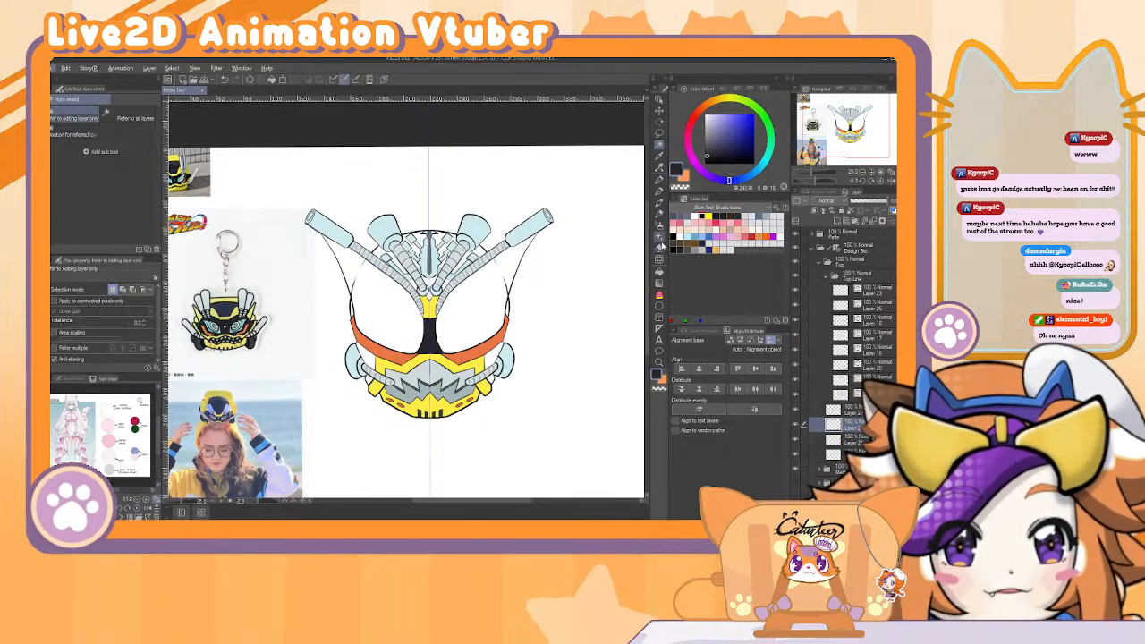
{"action": "left_click", "coordinate": [659, 272]}
{"action": "key", "text": "alt"}
{"action": "left_click", "coordinate": [224, 329], "text": "alt"}
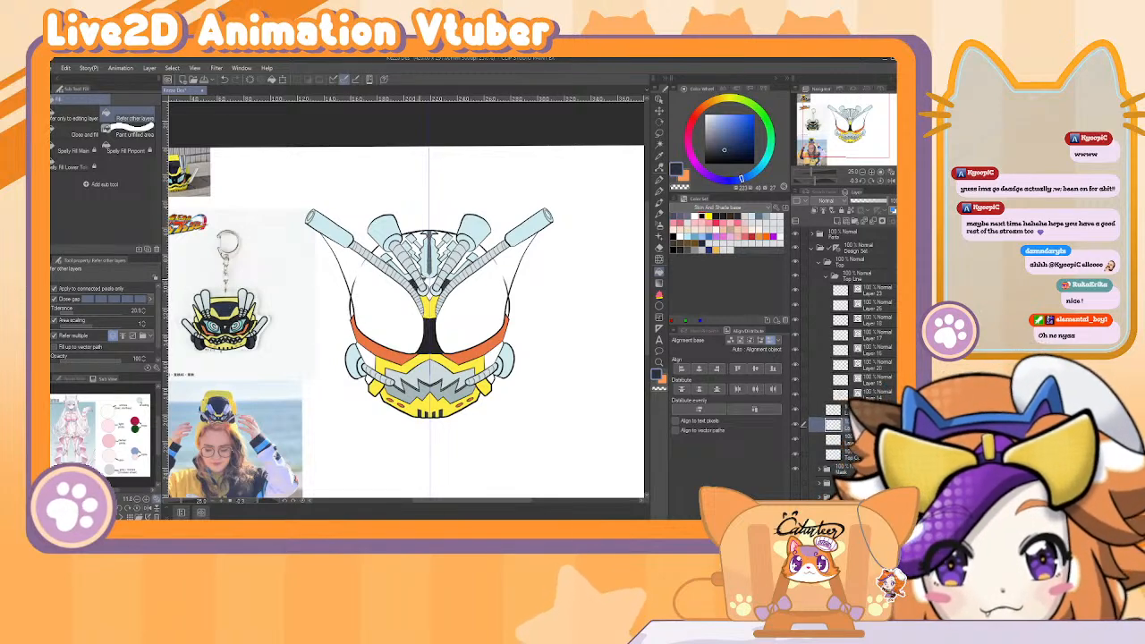
{"action": "left_click", "coordinate": [404, 267]}
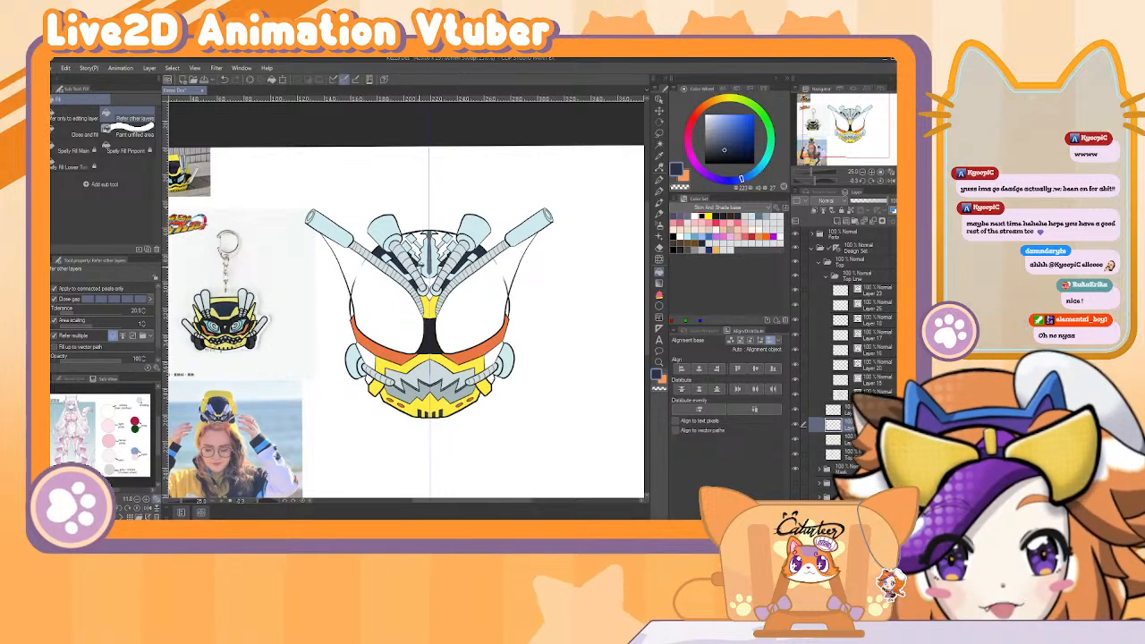
{"action": "left_click", "coordinate": [420, 251]}
{"action": "left_click", "coordinate": [405, 239]}
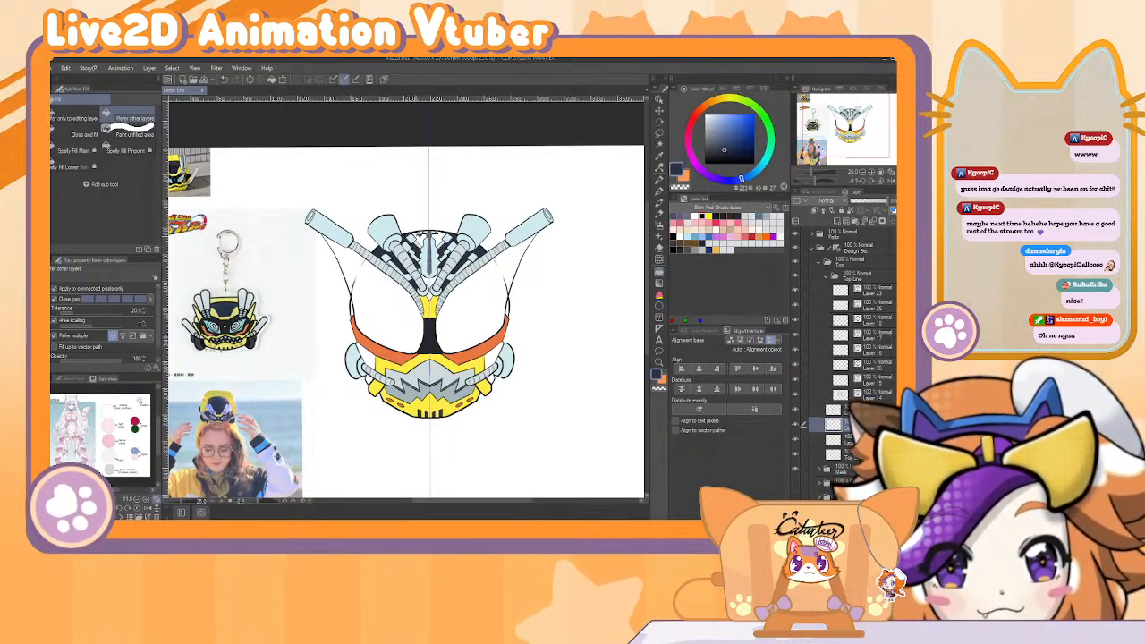
{"action": "left_click", "coordinate": [418, 240]}
{"action": "left_click", "coordinate": [427, 234]}
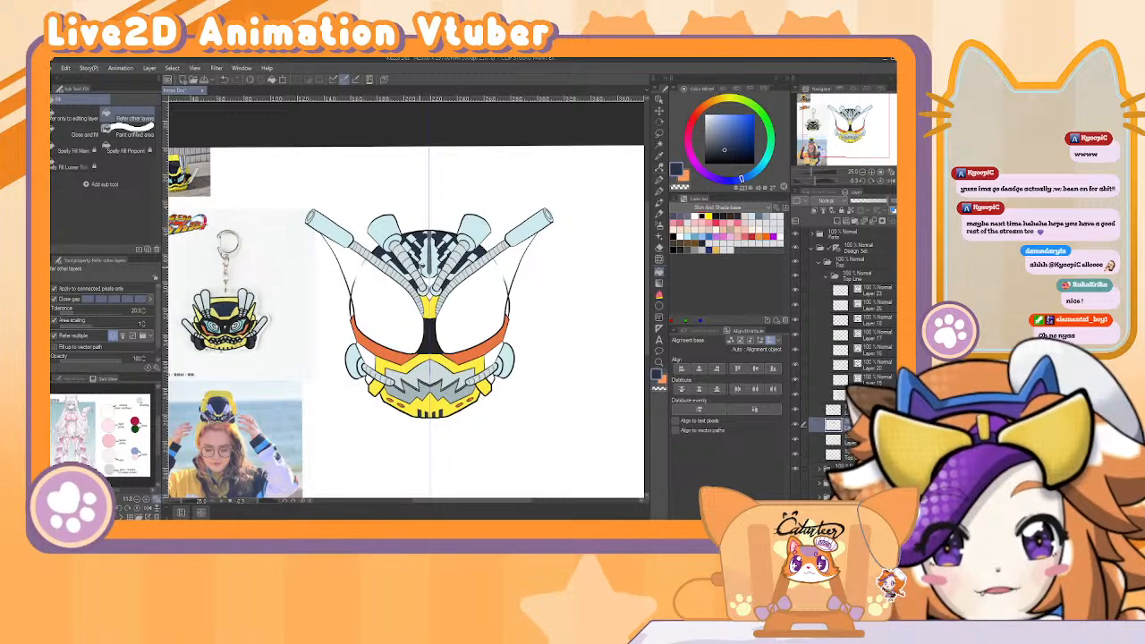
Show the dragon pendant reference, sample its red eye colour and fill the V-shaped piece below the central crest.
{"action": "left_click", "coordinate": [872, 172]}
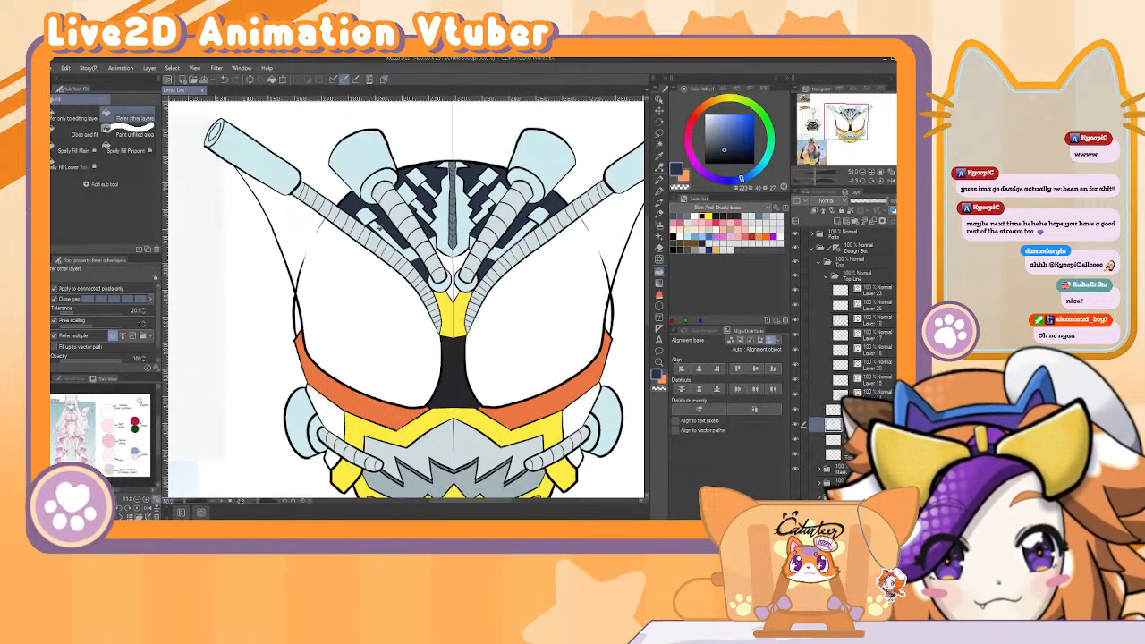
{"action": "left_click_drag", "start_coordinate": [304, 253], "coordinate": [450, 251]}
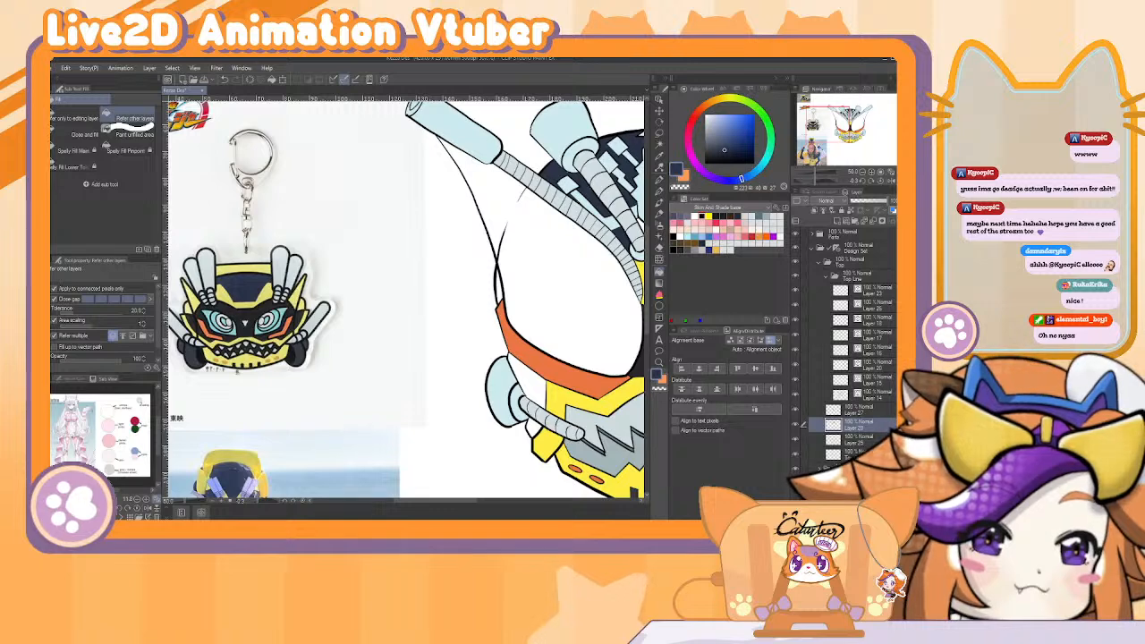
{"action": "scroll", "coordinate": [846, 340], "scroll_direction": "down", "scroll_amount": 3}
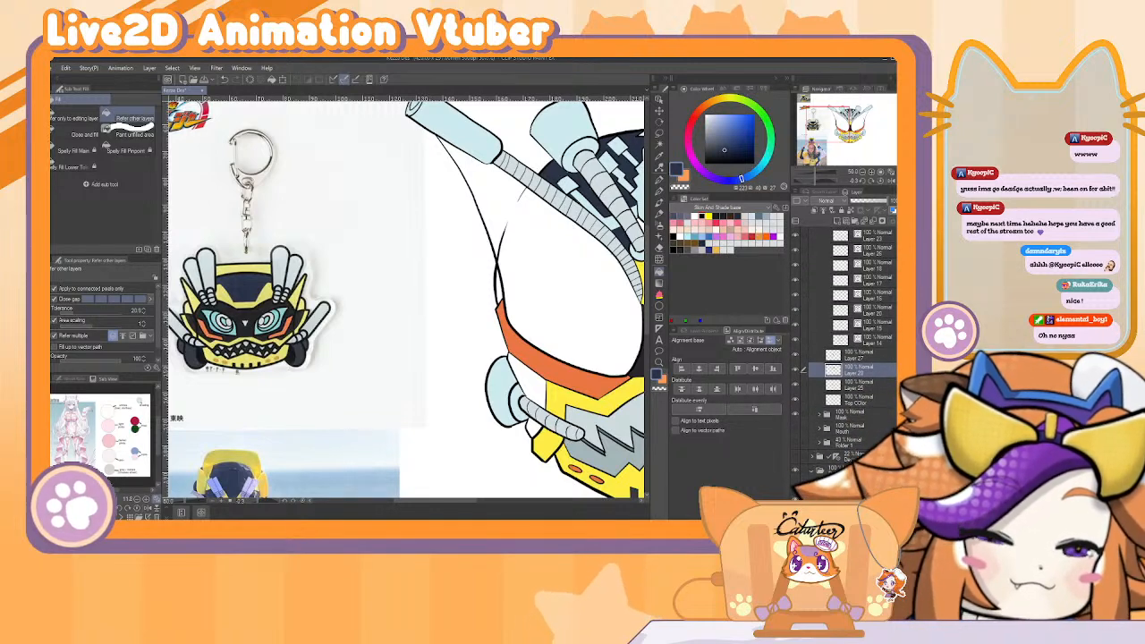
{"action": "key", "text": "ctrl+v"}
{"action": "scroll", "coordinate": [335, 164], "scroll_direction": "up", "scroll_amount": 2}
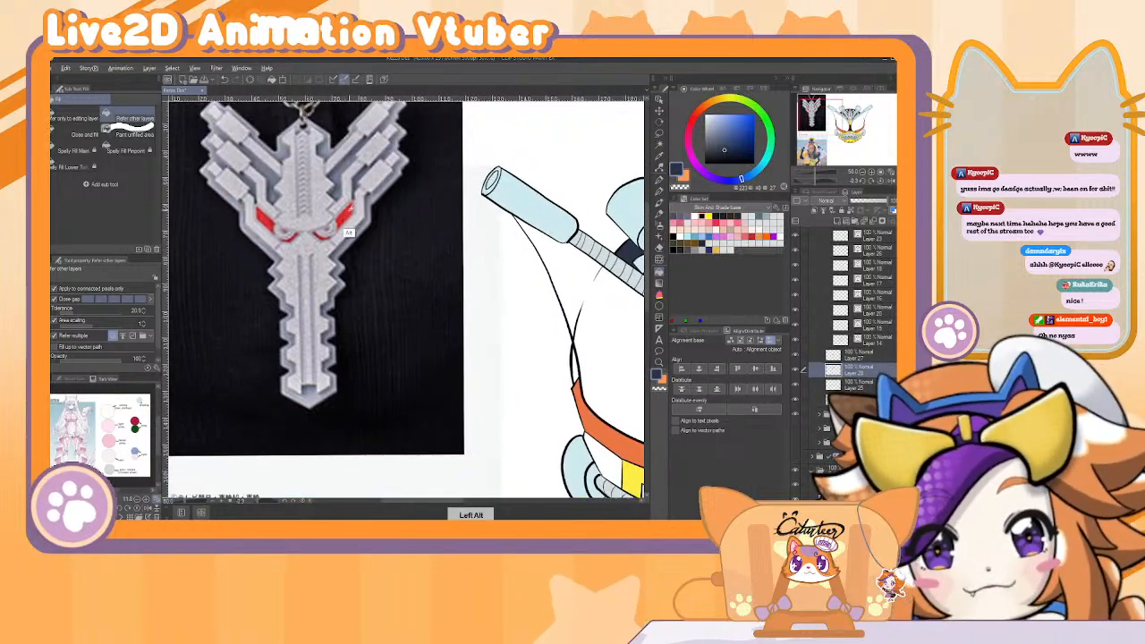
{"action": "scroll", "coordinate": [344, 224], "scroll_direction": "right", "scroll_amount": 5}
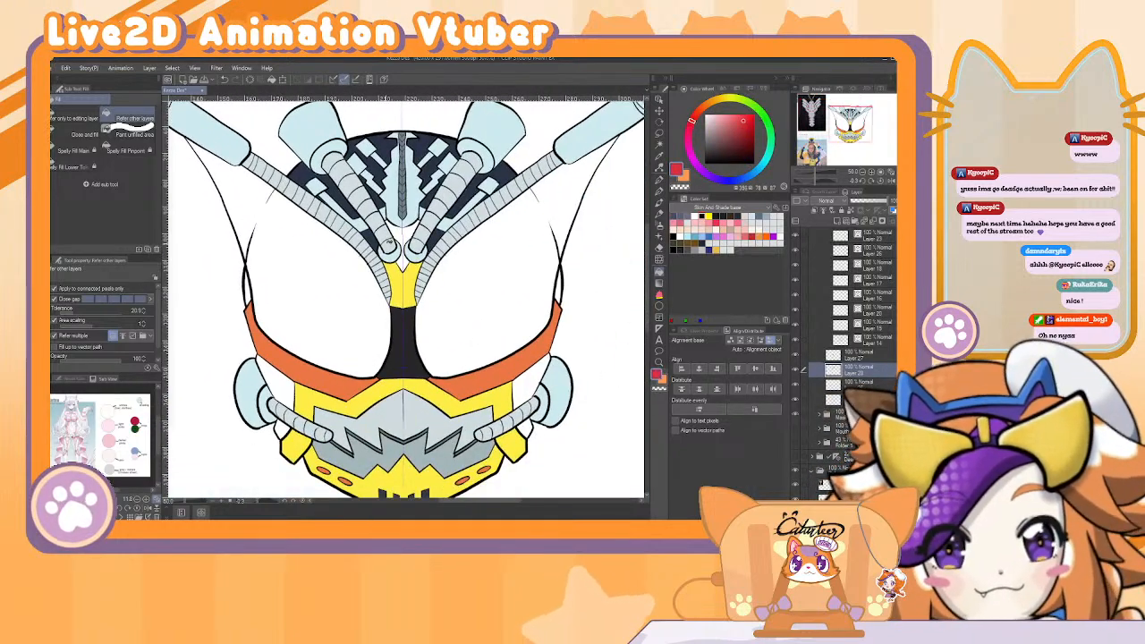
{"action": "left_click", "coordinate": [405, 232]}
{"action": "left_click", "coordinate": [404, 259]}
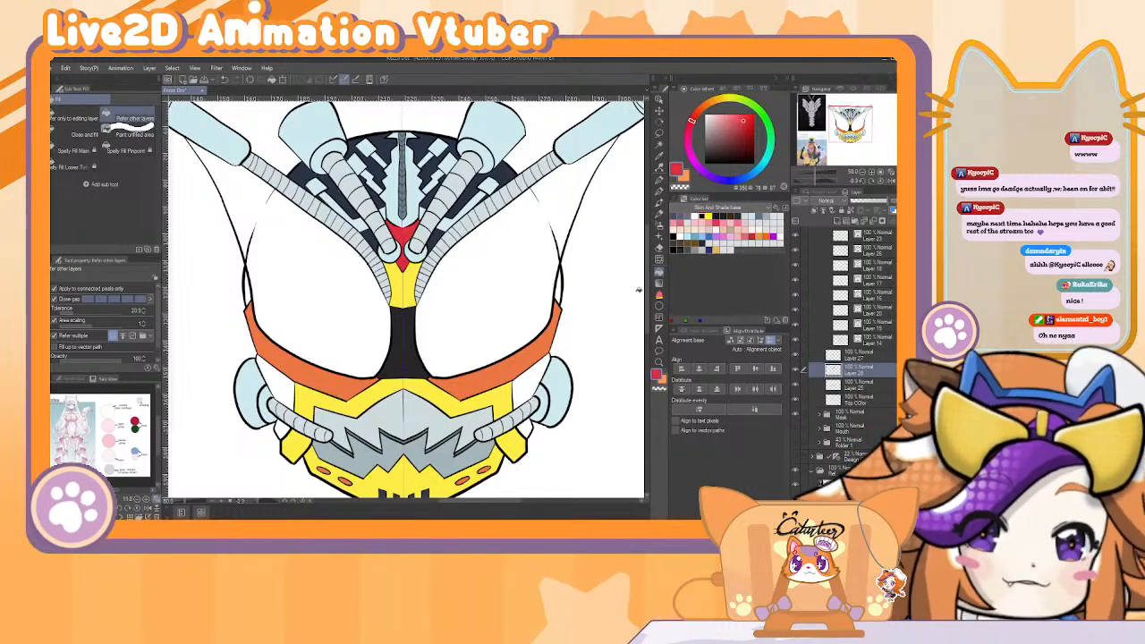
Fill the narrow slivers along the helmet's outer eye edges with the sampled bridge yellow, and check them against the photo reference.
{"action": "scroll", "coordinate": [420, 360], "scroll_direction": "up", "scroll_amount": 3}
{"action": "left_click_drag", "start_coordinate": [311, 431], "coordinate": [419, 448]}
{"action": "left_click", "coordinate": [616, 313], "text": "alt"}
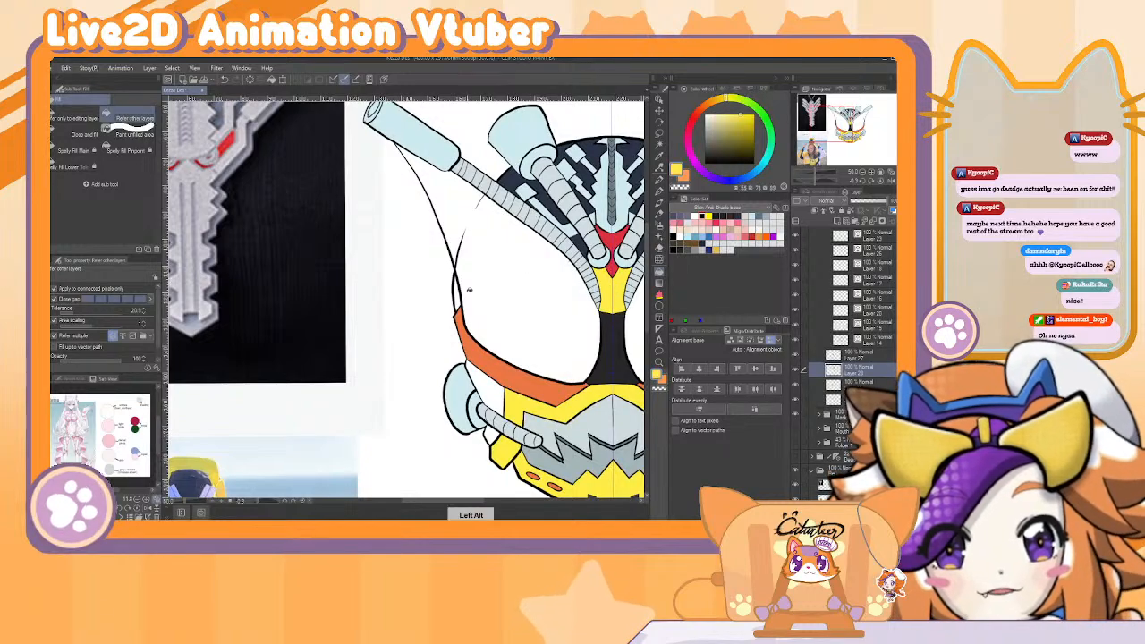
{"action": "scroll", "coordinate": [411, 399], "scroll_direction": "down", "scroll_amount": 3}
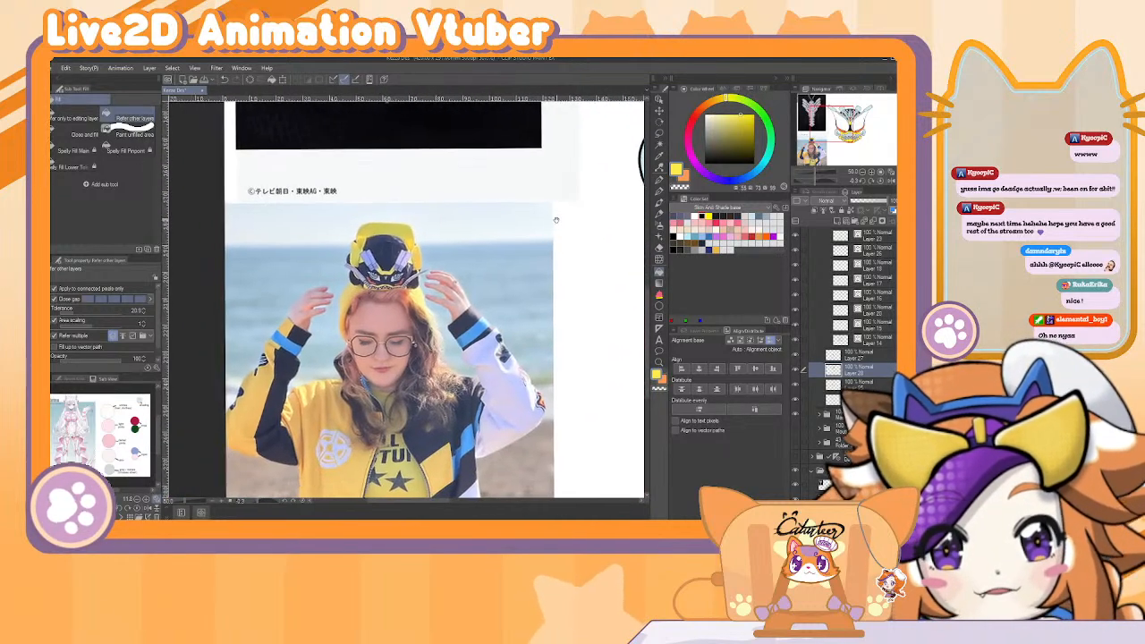
{"action": "left_click_drag", "start_coordinate": [324, 354], "coordinate": [237, 432]}
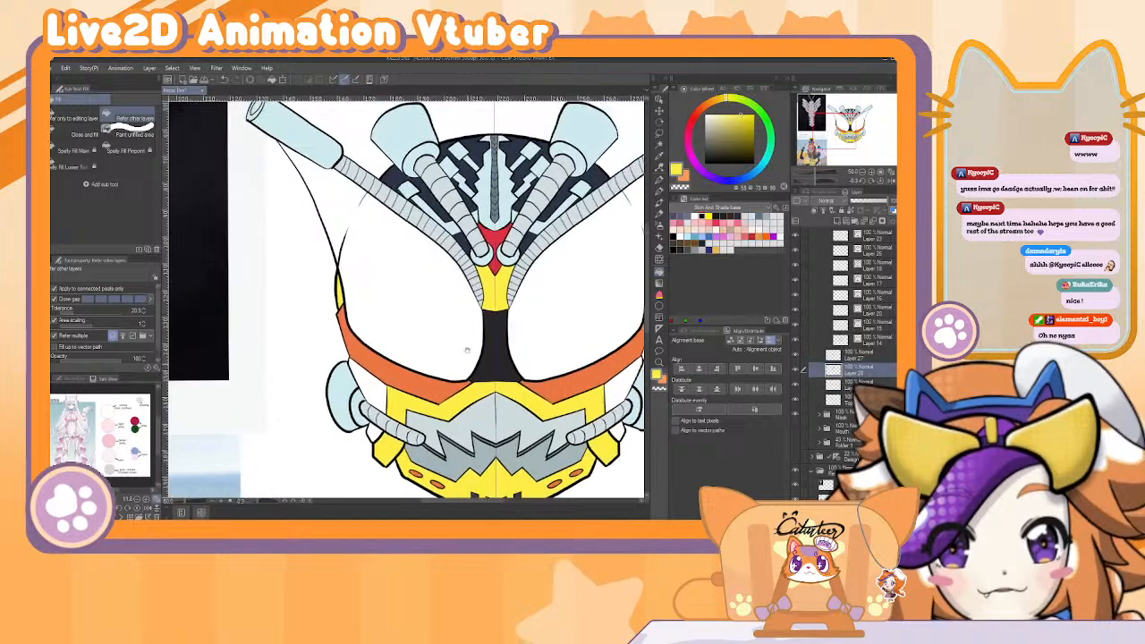
Fill the gaps below the orange bands beside the cheek pipes with the dark navy sampled from the forehead.
{"action": "left_click", "coordinate": [469, 190], "text": "alt"}
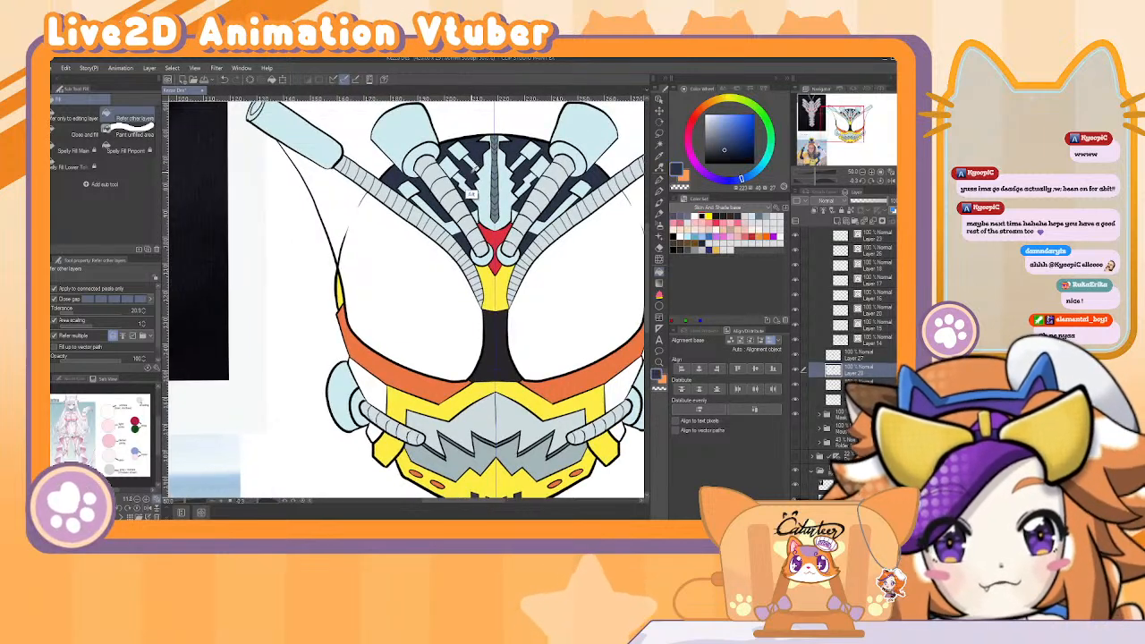
{"action": "left_click", "coordinate": [366, 391]}
{"action": "left_click", "coordinate": [376, 431]}
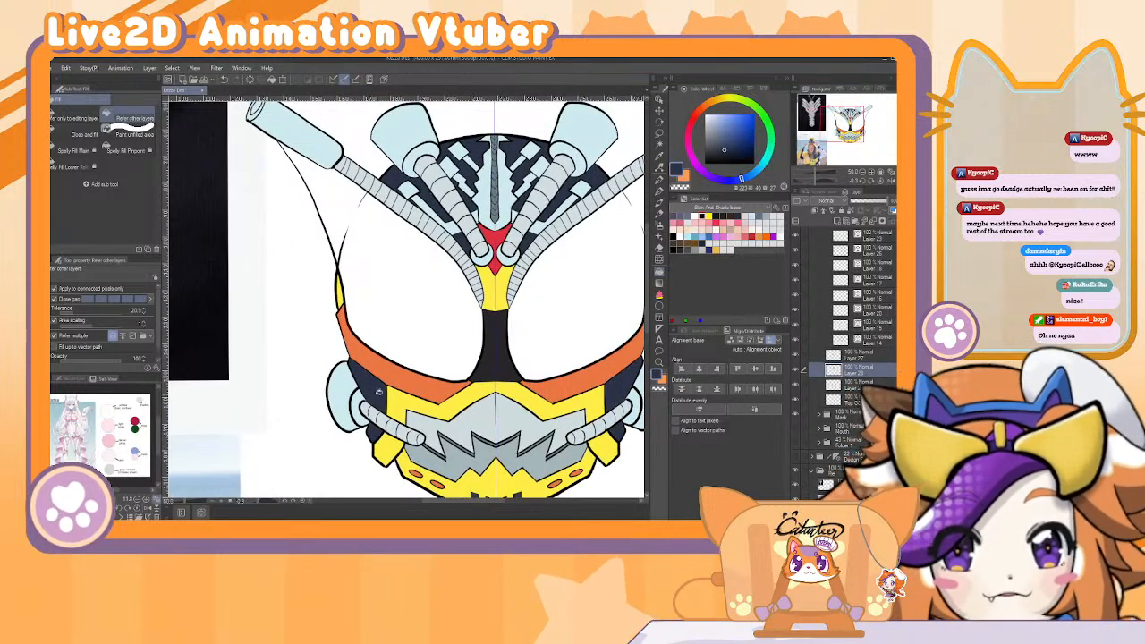
Hide the dragon pendant reference and sample the light blue of the keychain's eyes.
{"action": "left_click", "coordinate": [866, 175]}
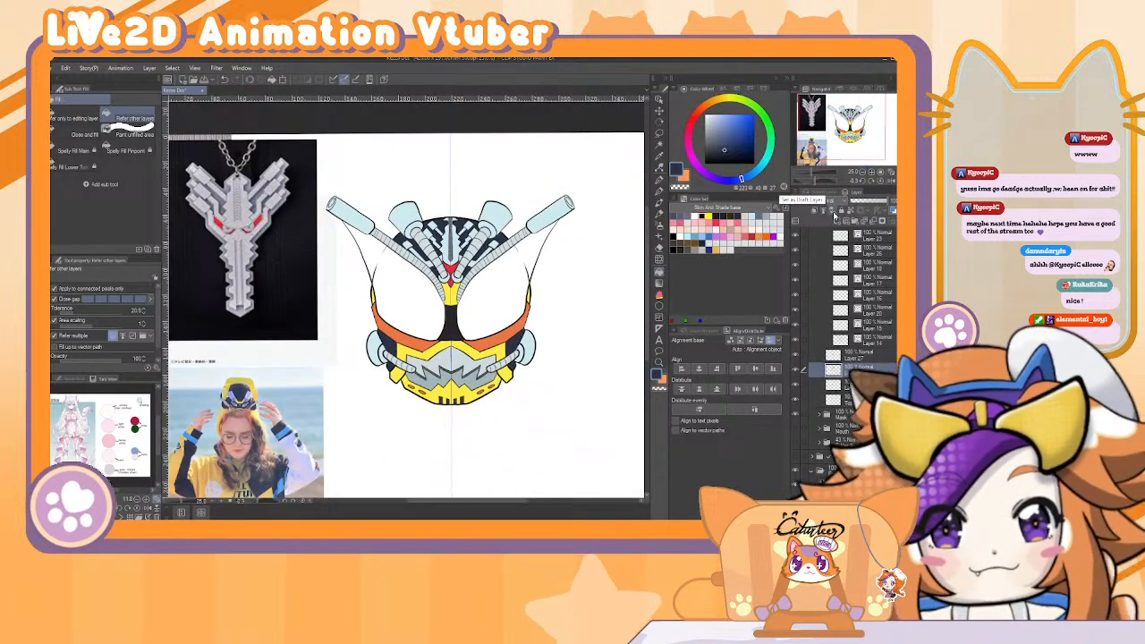
{"action": "mouse_move", "coordinate": [288, 318]}
{"action": "left_mouse_down"}
{"action": "mouse_move", "coordinate": [483, 377]}
{"action": "mouse_move", "coordinate": [292, 372]}
{"action": "left_mouse_up"}
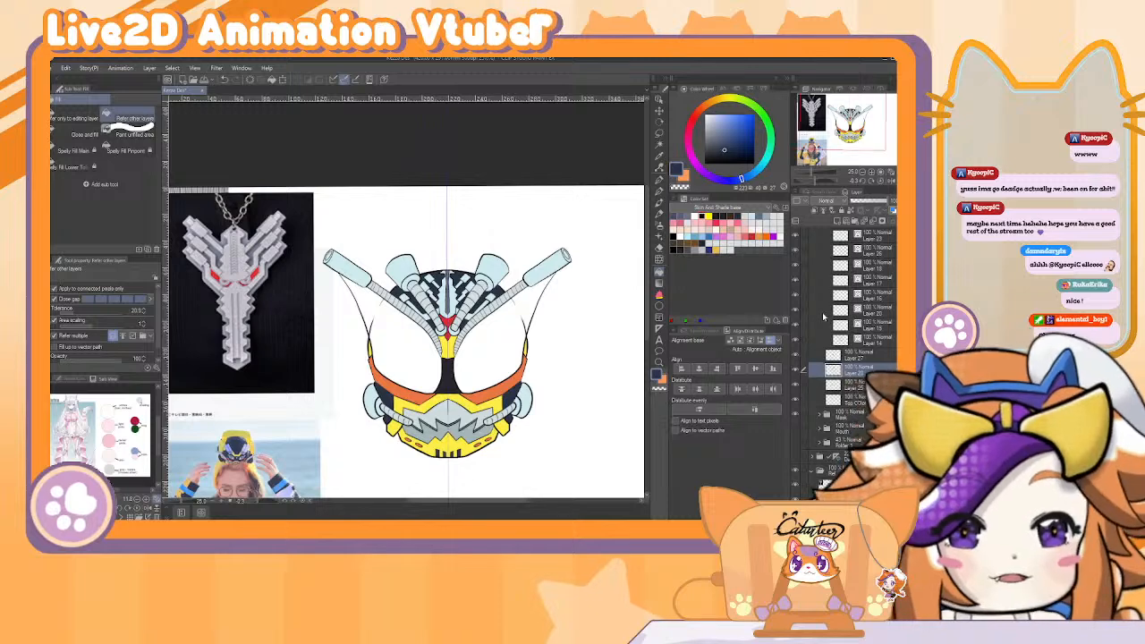
{"action": "left_click", "coordinate": [795, 483]}
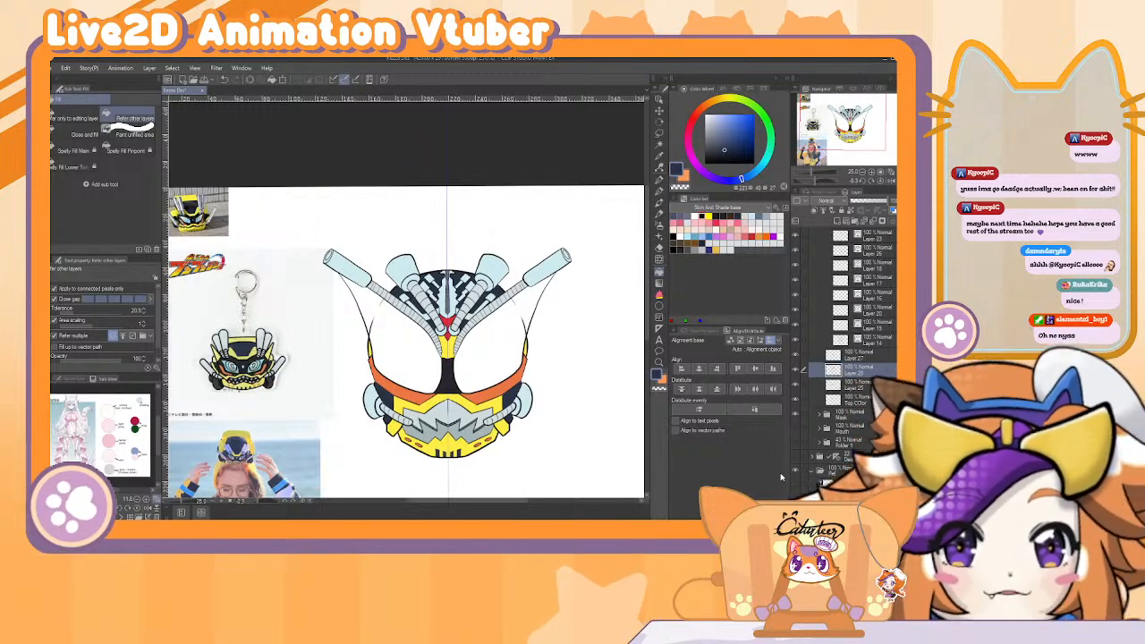
{"action": "key", "text": "alt"}
{"action": "left_click", "coordinate": [260, 383], "text": "alt"}
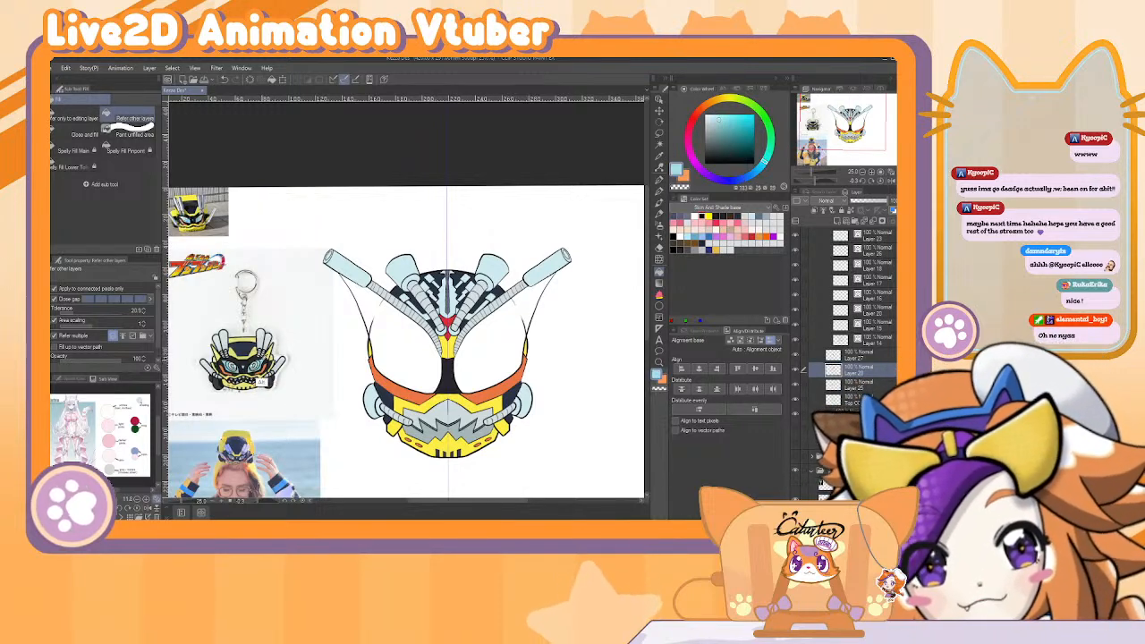
Group the helmet colour layers from Layer 27 down to Top Color into a folder named Base Color.
{"action": "left_click", "coordinate": [863, 399], "text": "shift"}
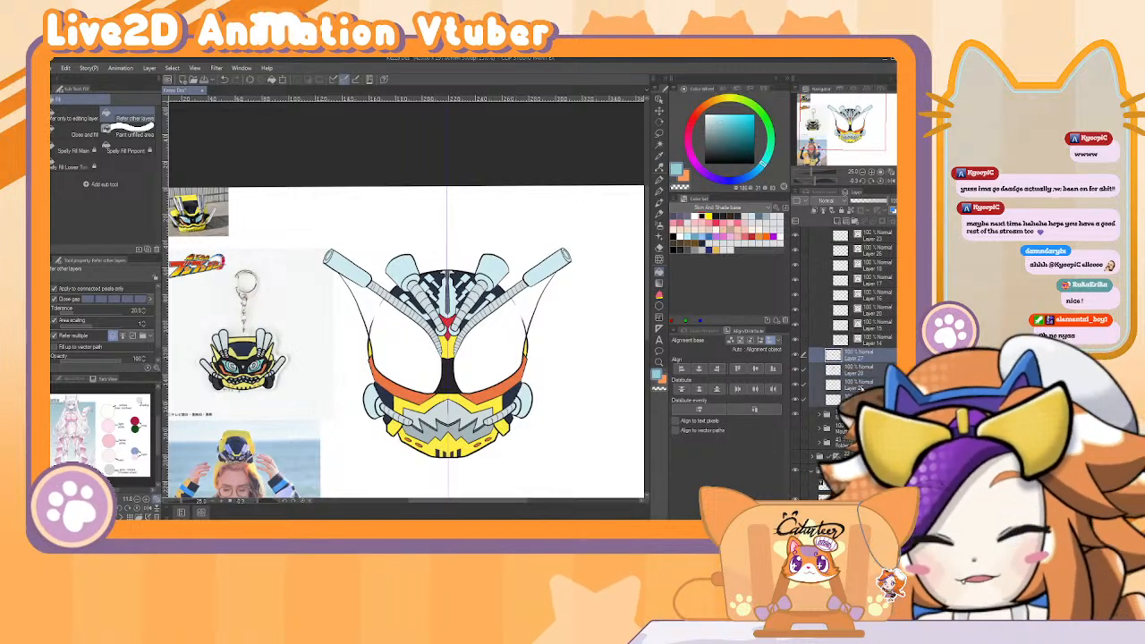
{"action": "key", "text": "ctrl+g"}
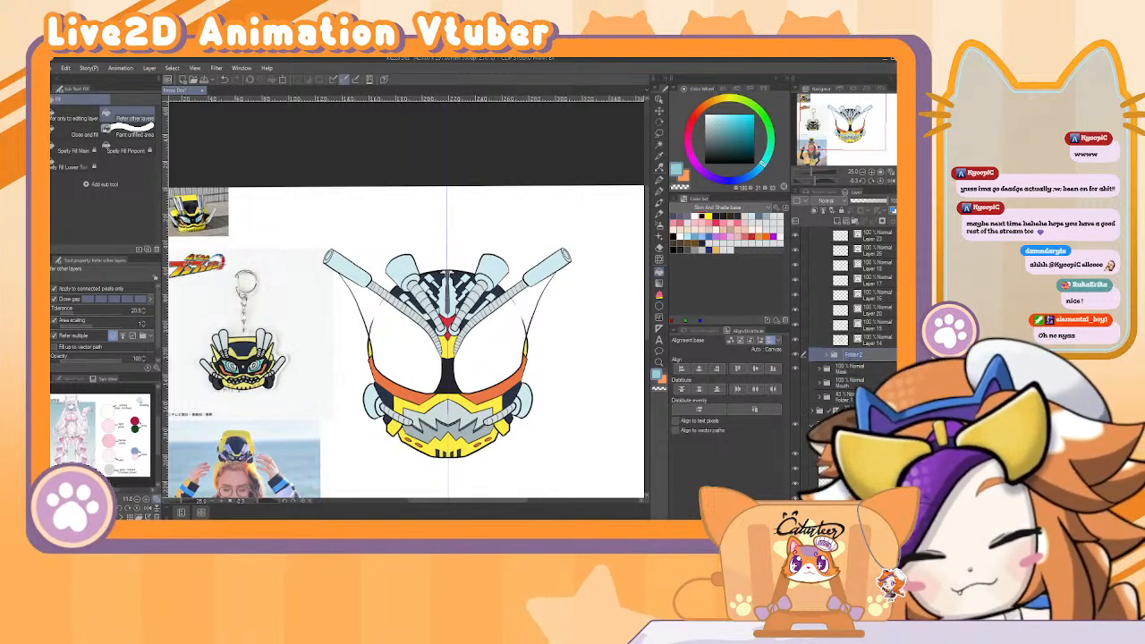
{"action": "double_click", "coordinate": [850, 362]}
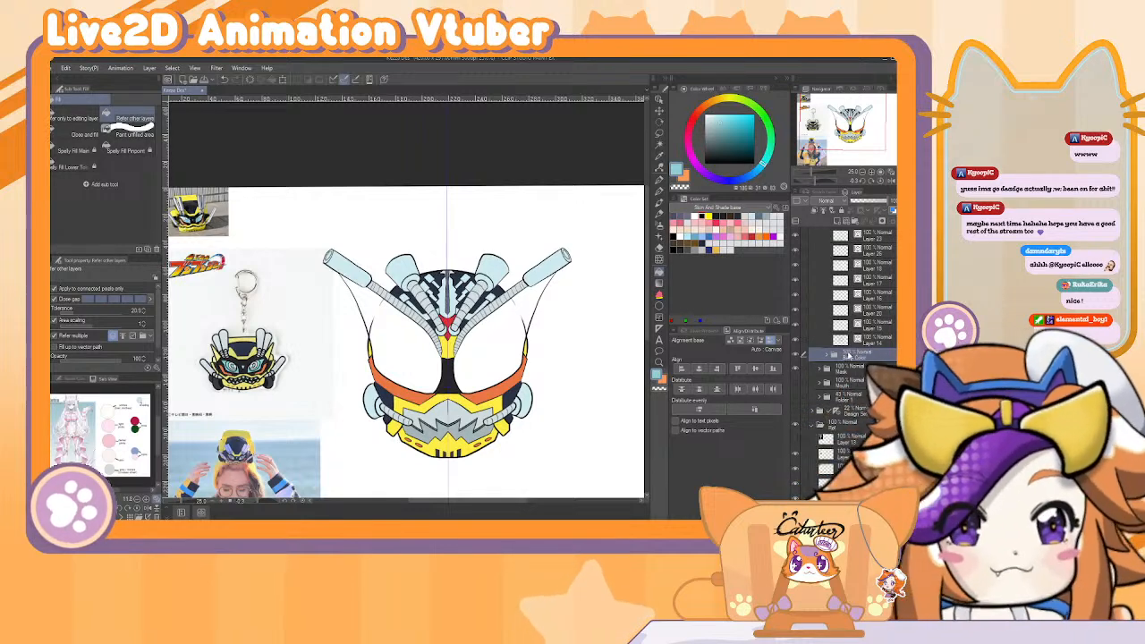
Add a new layer in an Eye Color folder above Base Color and fill both eye areas with the sampled light blue.
{"action": "left_click", "coordinate": [837, 215]}
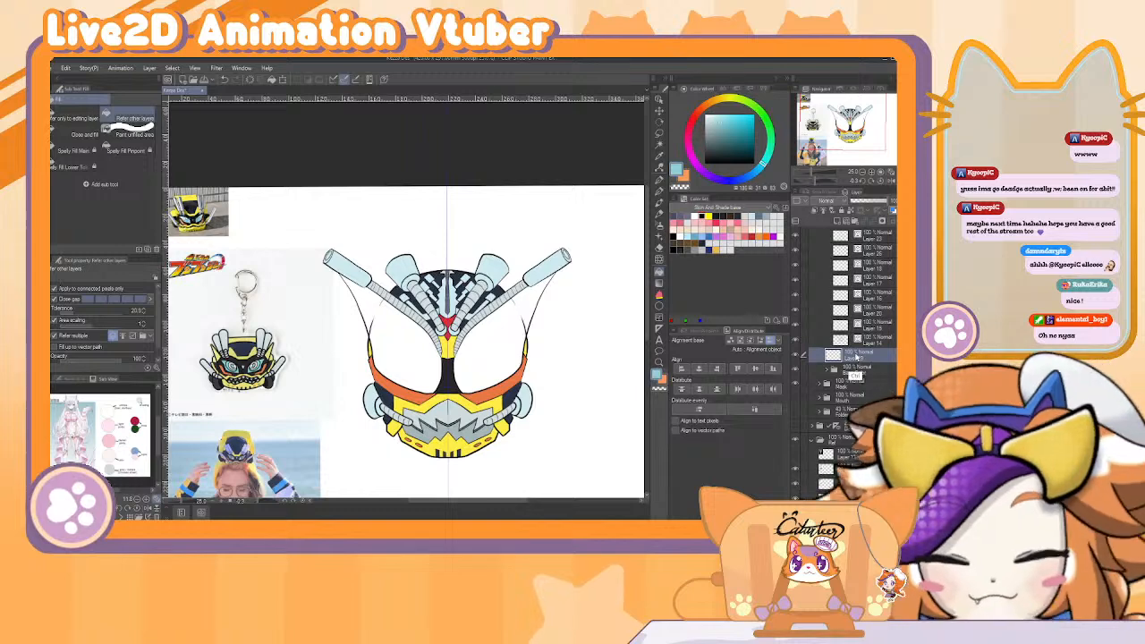
{"action": "key", "text": "ctrl+g"}
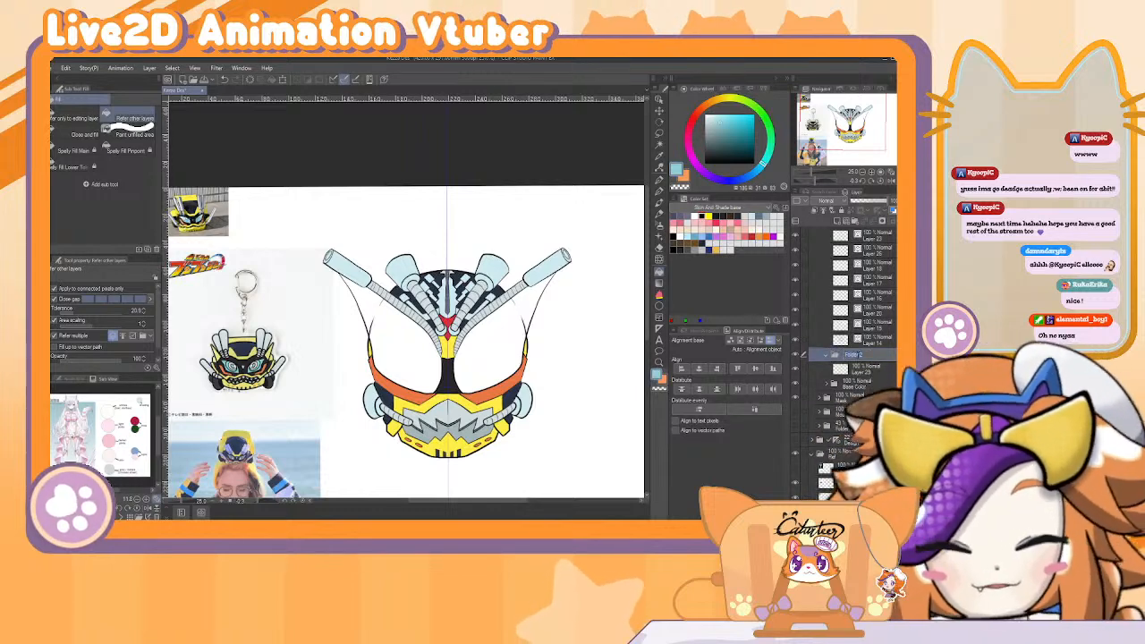
{"action": "type", "text": "Eye Color"}
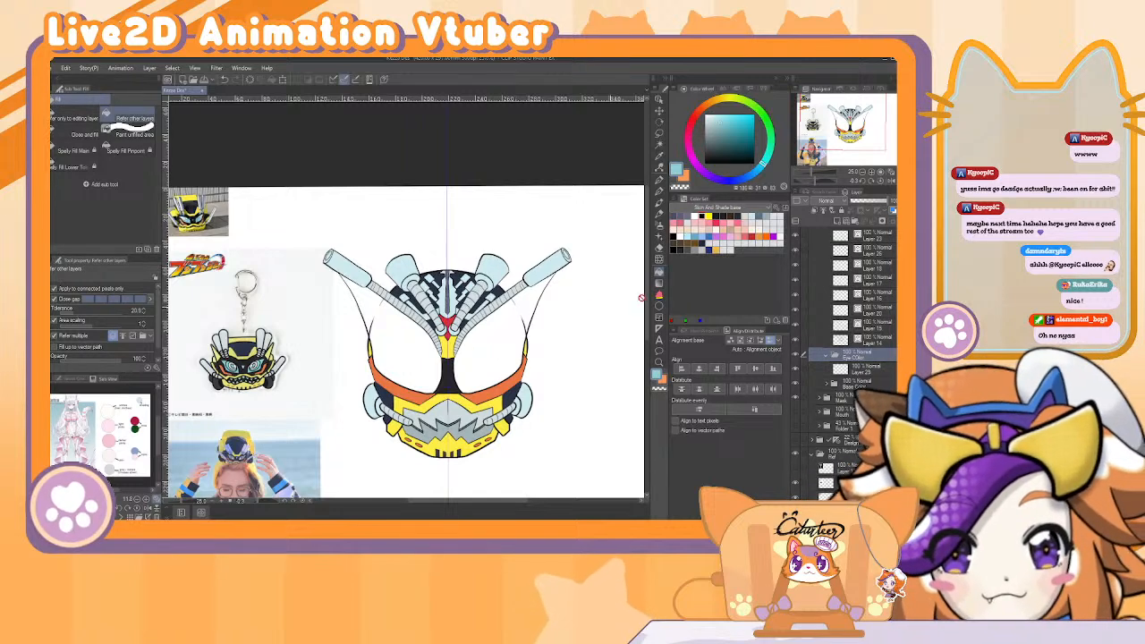
{"action": "left_click", "coordinate": [410, 353]}
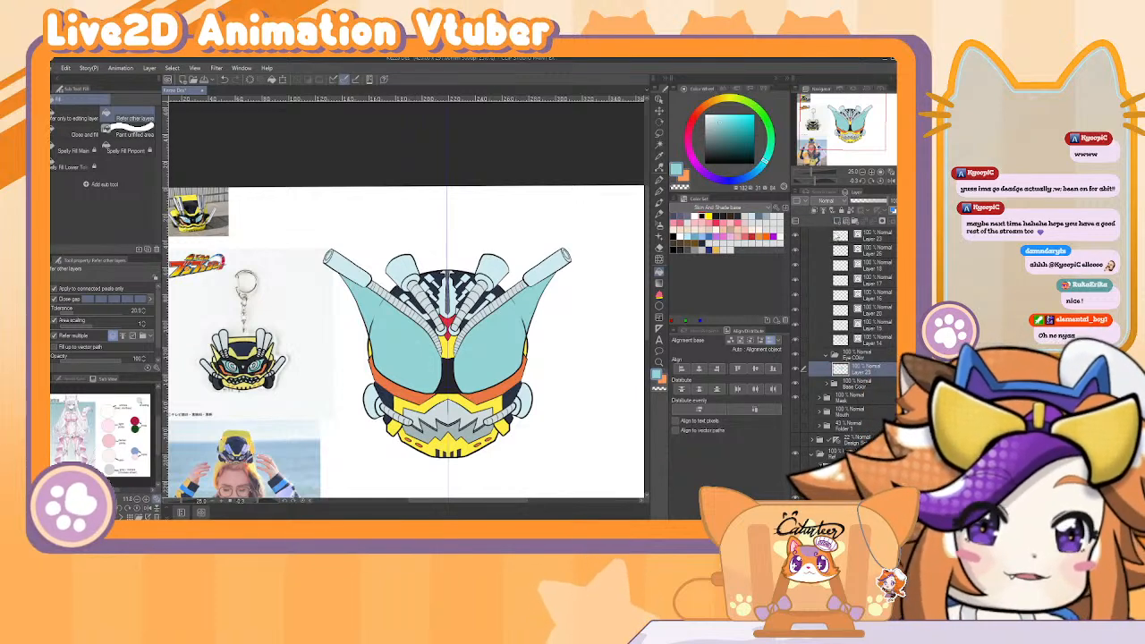
Add a new layer above the light blue eye fill in the Eye Color folder and ready the G-Pen with white.
{"action": "left_click", "coordinate": [821, 211]}
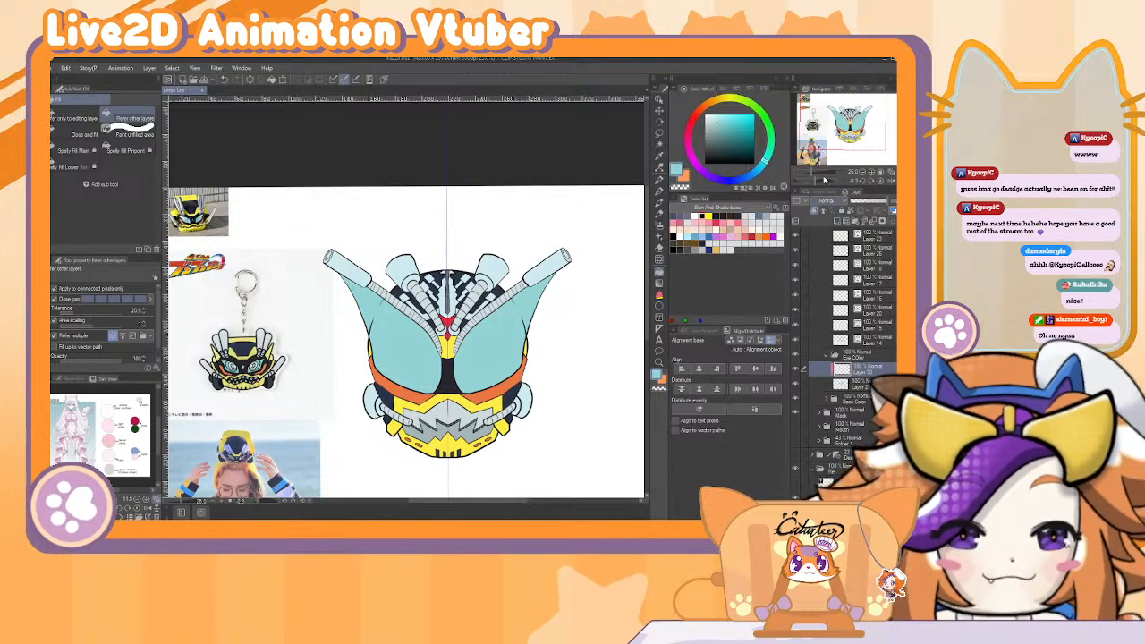
{"action": "left_click", "coordinate": [696, 215]}
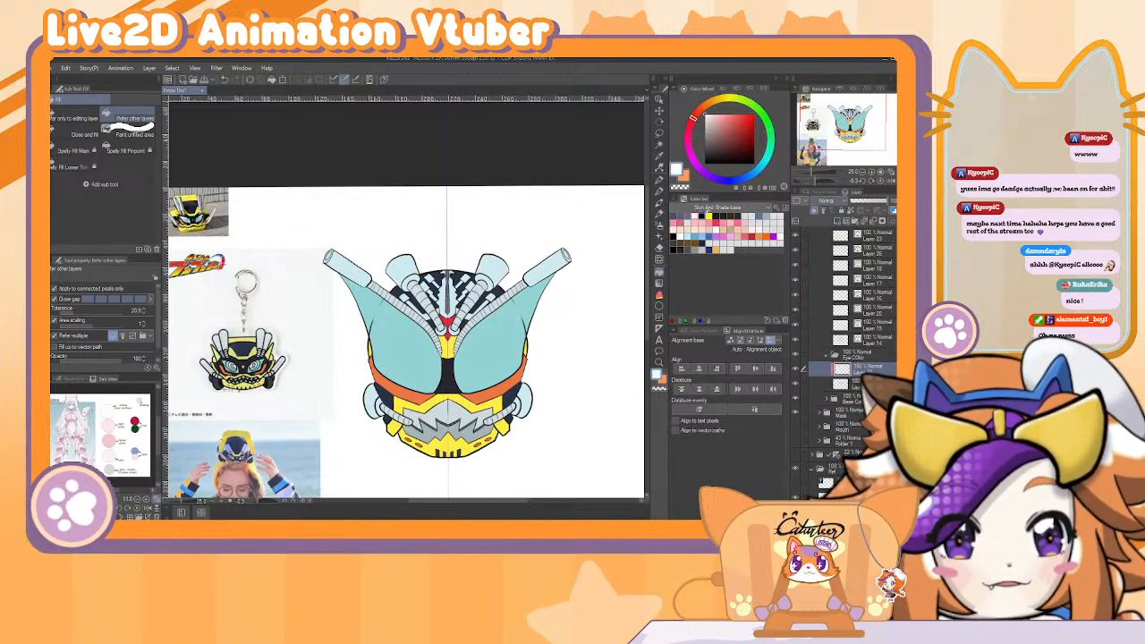
{"action": "left_click", "coordinate": [685, 215]}
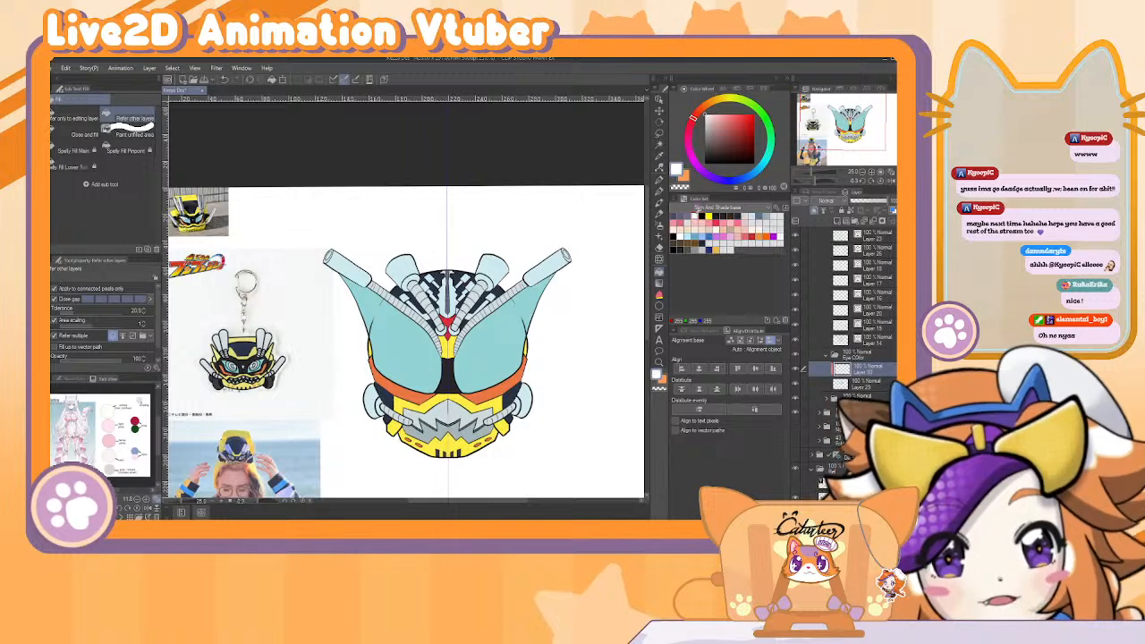
{"action": "key", "text": "e"}
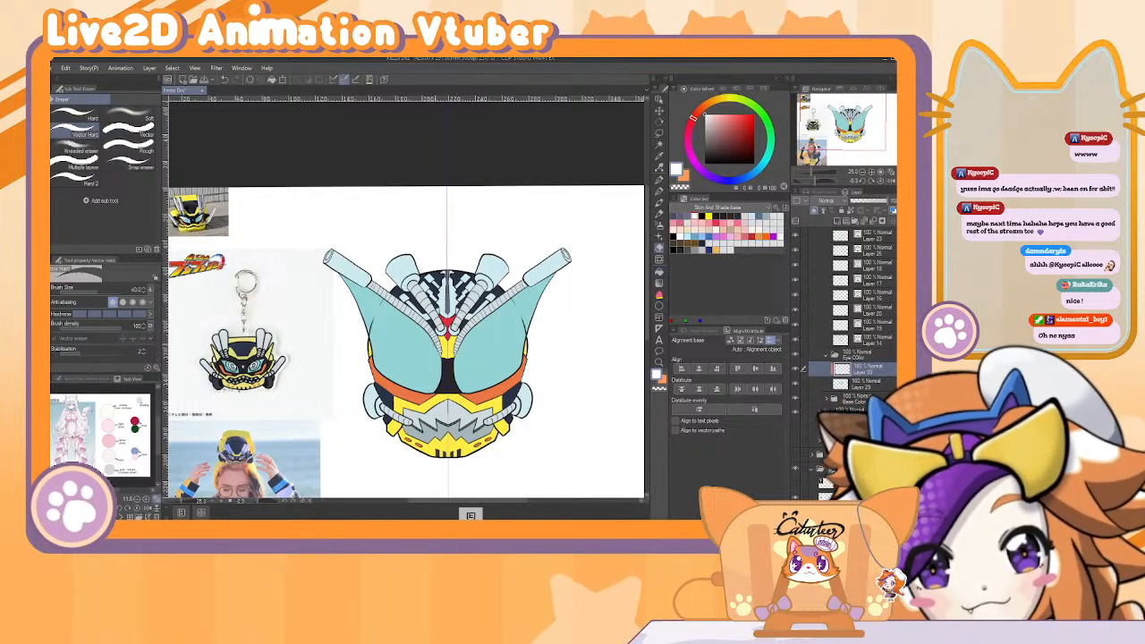
{"action": "key", "text": "p"}
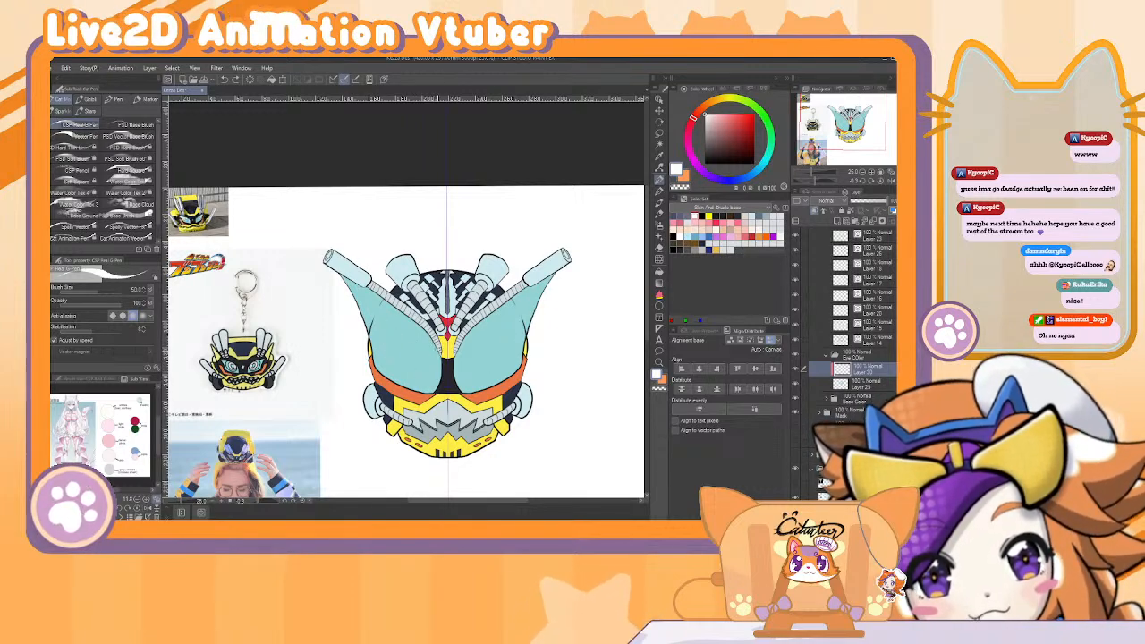
{"action": "left_click_drag", "start_coordinate": [405, 370], "coordinate": [435, 368]}
{"action": "key", "text": "ctrl+z"}
{"action": "key", "text": "ctrl+z"}
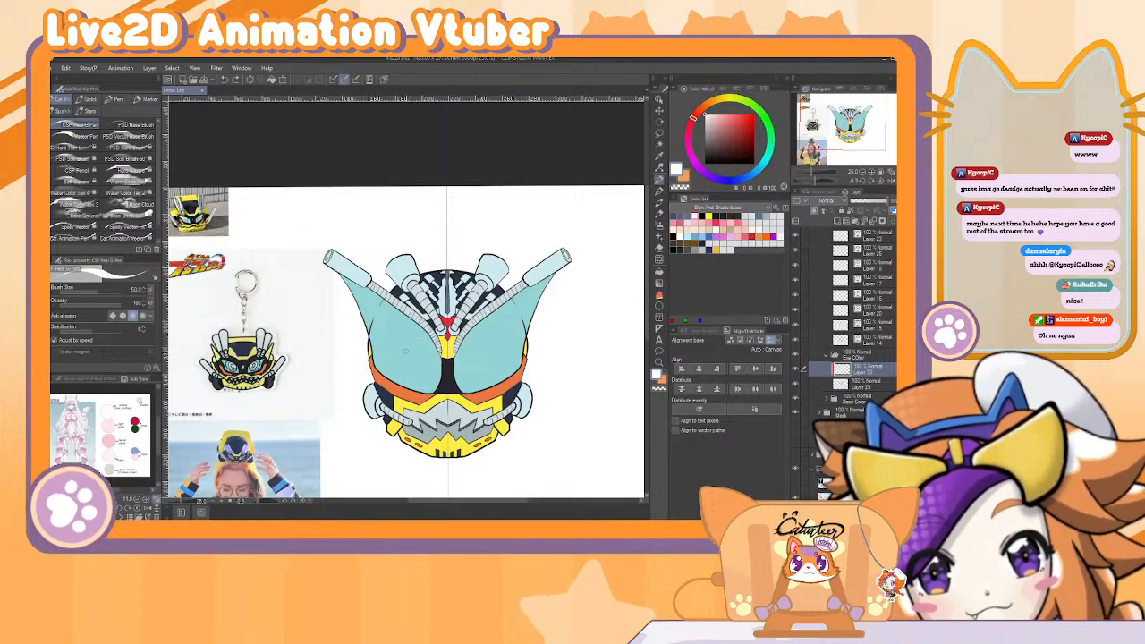
{"action": "key", "text": "ctrl+z"}
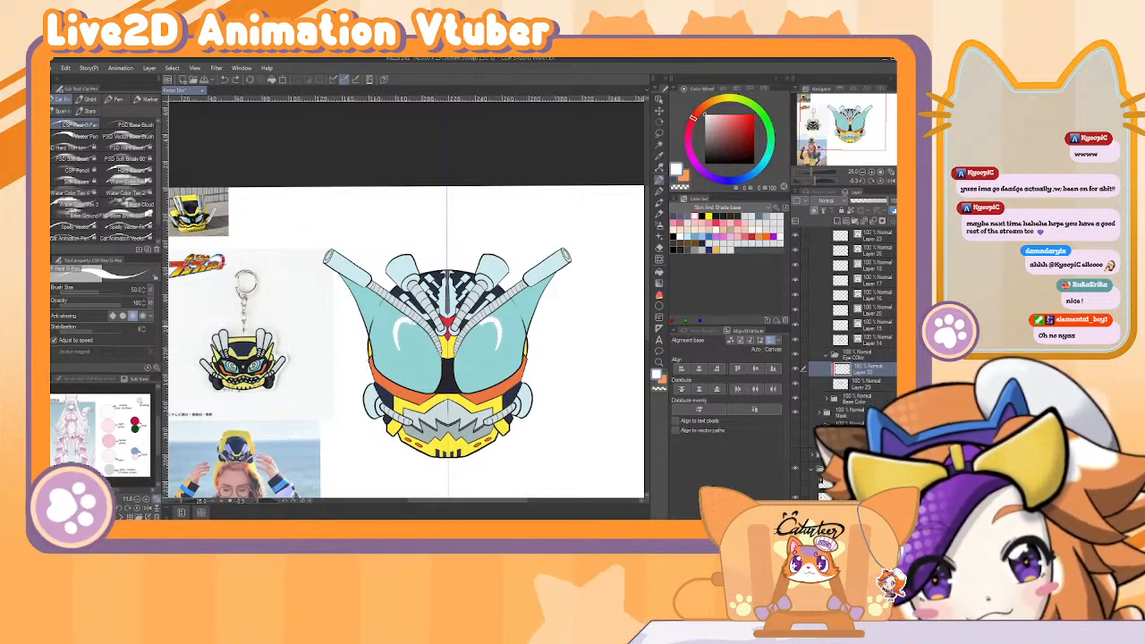
Draw two concentric white rings inside each eye and lower the ring layer's opacity to 34%.
{"action": "mouse_move", "coordinate": [414, 321]}
{"action": "left_mouse_down"}
{"action": "mouse_move", "coordinate": [433, 346]}
{"action": "mouse_move", "coordinate": [420, 362]}
{"action": "mouse_move", "coordinate": [398, 340]}
{"action": "mouse_move", "coordinate": [410, 374]}
{"action": "mouse_move", "coordinate": [392, 311]}
{"action": "left_mouse_up"}
{"action": "key", "text": "ctrl+z"}
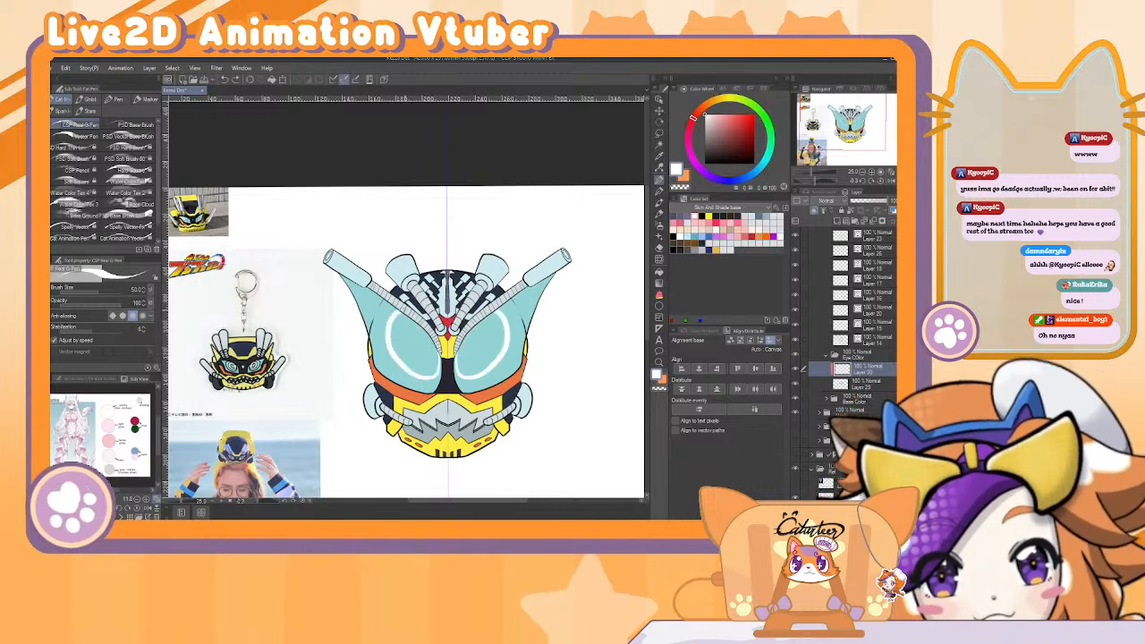
{"action": "key", "text": "ctrl+z"}
{"action": "mouse_move", "coordinate": [438, 350]}
{"action": "left_mouse_down"}
{"action": "mouse_move", "coordinate": [387, 330]}
{"action": "mouse_move", "coordinate": [393, 308]}
{"action": "left_mouse_up"}
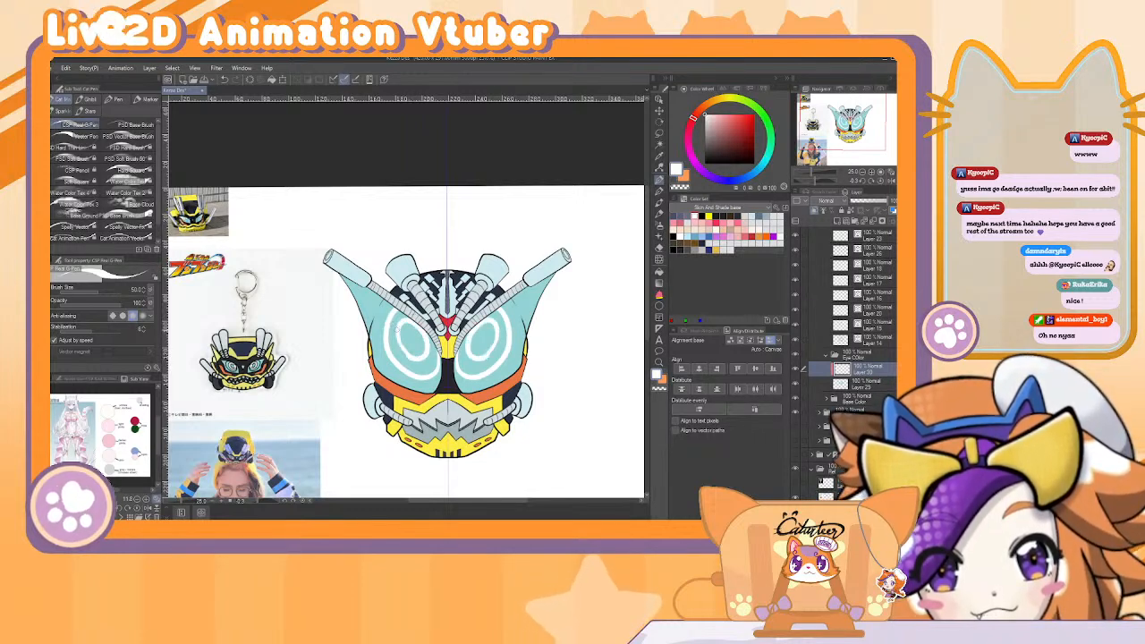
{"action": "key", "text": "ctrl+z"}
{"action": "mouse_move", "coordinate": [407, 353]}
{"action": "left_mouse_down"}
{"action": "mouse_move", "coordinate": [405, 323]}
{"action": "mouse_move", "coordinate": [420, 330]}
{"action": "left_mouse_up"}
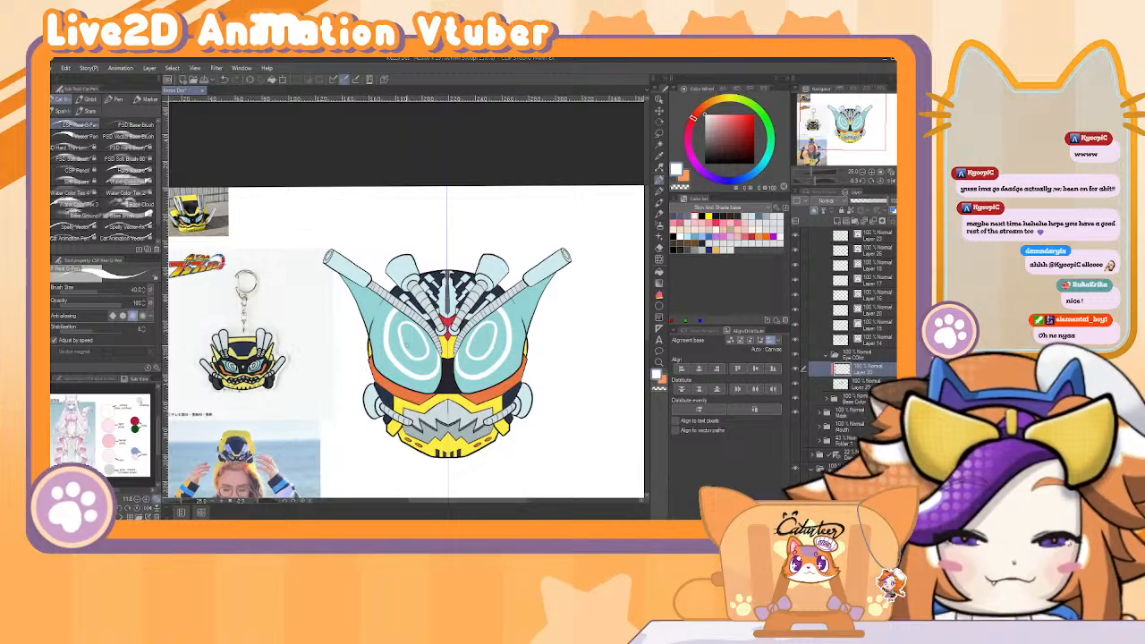
{"action": "left_click", "coordinate": [867, 201]}
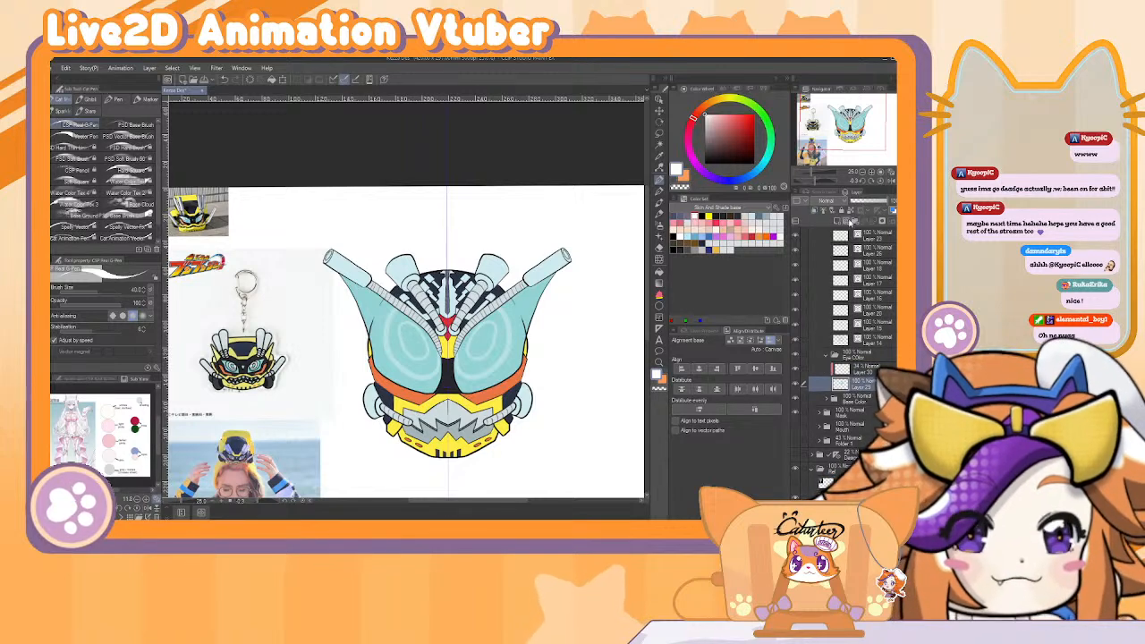
Add a layer below the rings and paint a soft white glow over both eyes with the PSD Soft Brush at size 800.
{"action": "left_click", "coordinate": [833, 218]}
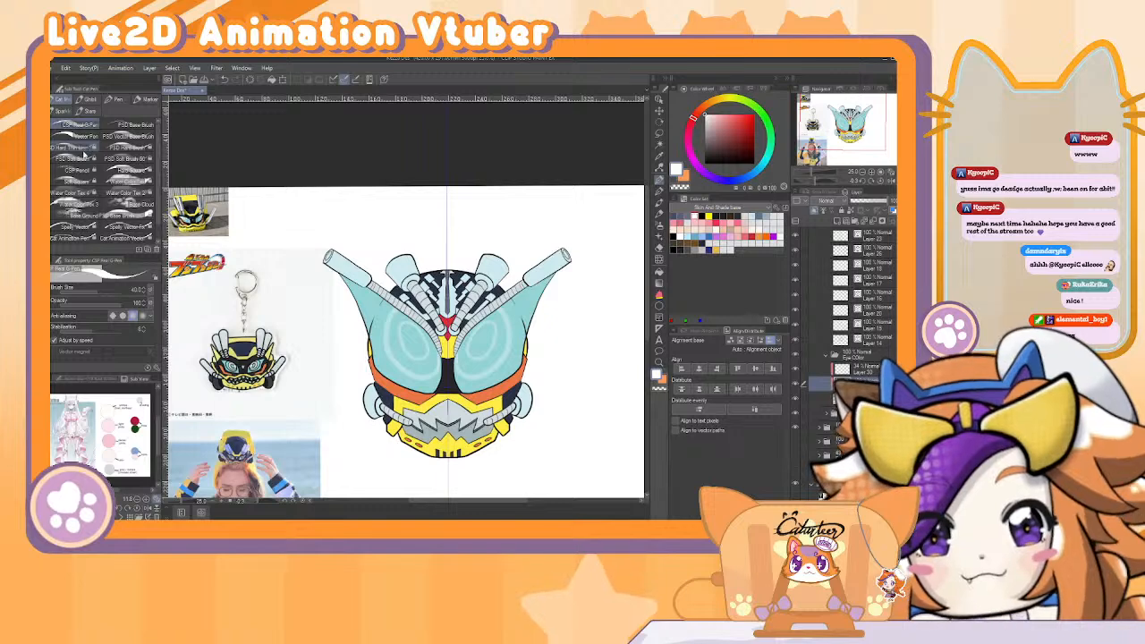
{"action": "left_click", "coordinate": [80, 159]}
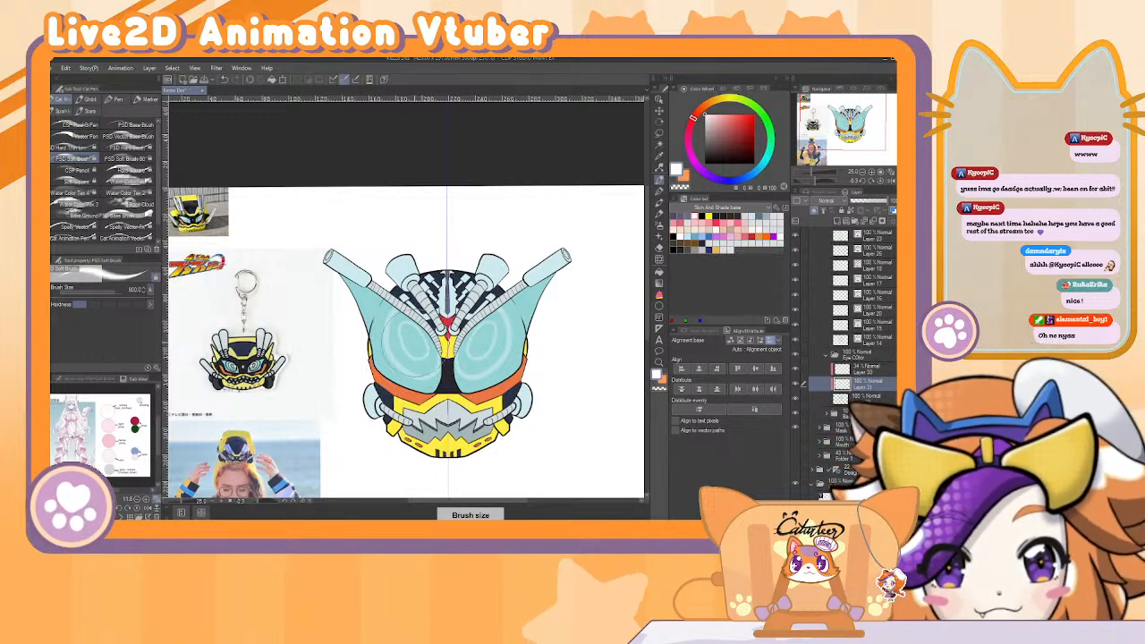
{"action": "mouse_move", "coordinate": [409, 345]}
{"action": "left_mouse_down"}
{"action": "mouse_move", "coordinate": [412, 330]}
{"action": "mouse_move", "coordinate": [420, 367]}
{"action": "mouse_move", "coordinate": [401, 331]}
{"action": "left_mouse_up"}
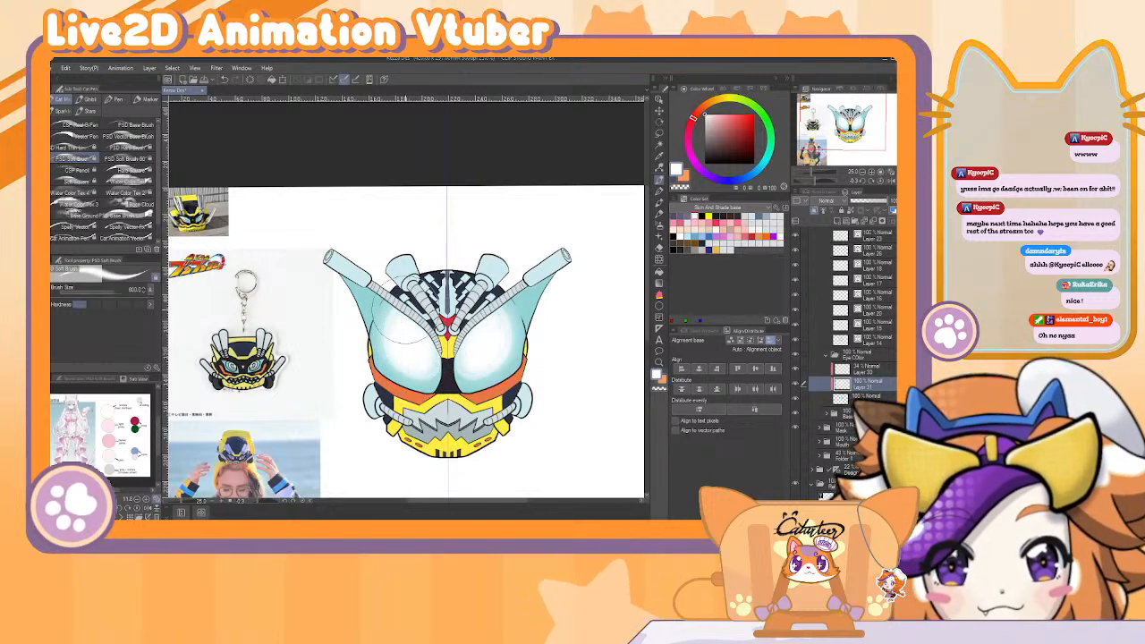
Lower the glow layer's opacity to 34% and group the ring and glow layers into a folder.
{"action": "left_click_drag", "start_coordinate": [873, 200], "coordinate": [861, 203]}
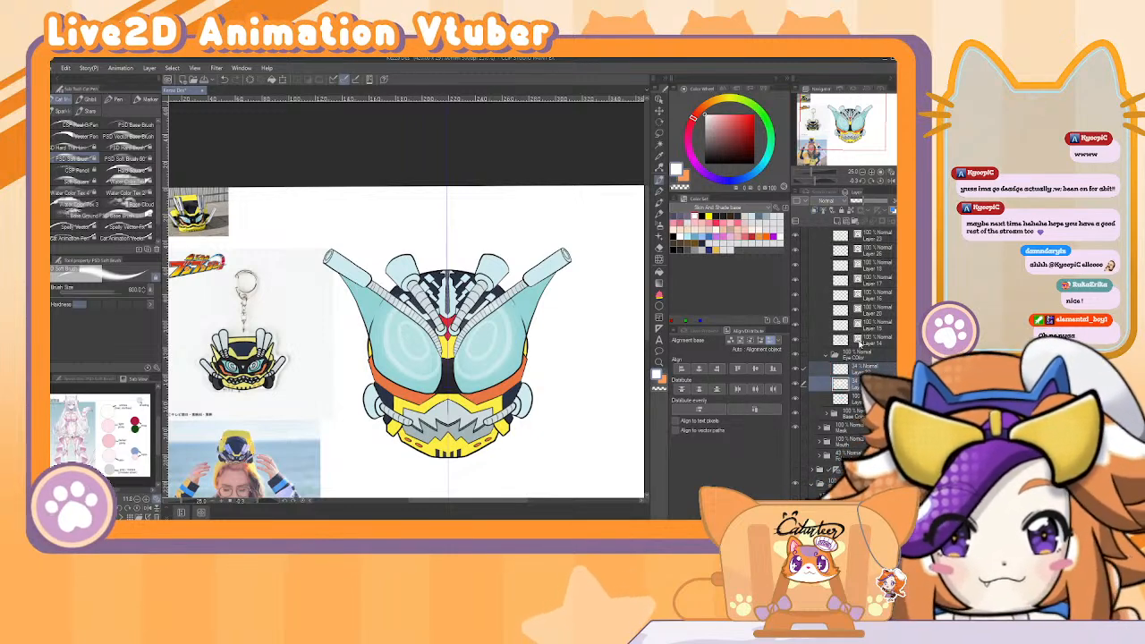
{"action": "left_click", "coordinate": [864, 353]}
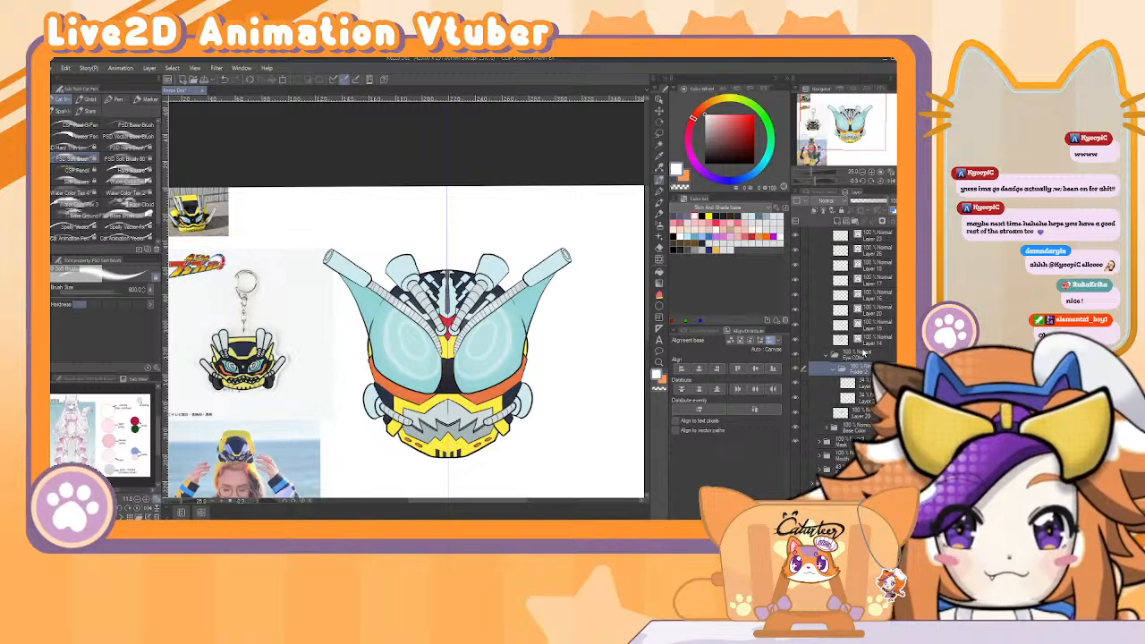
{"action": "left_click", "coordinate": [833, 368]}
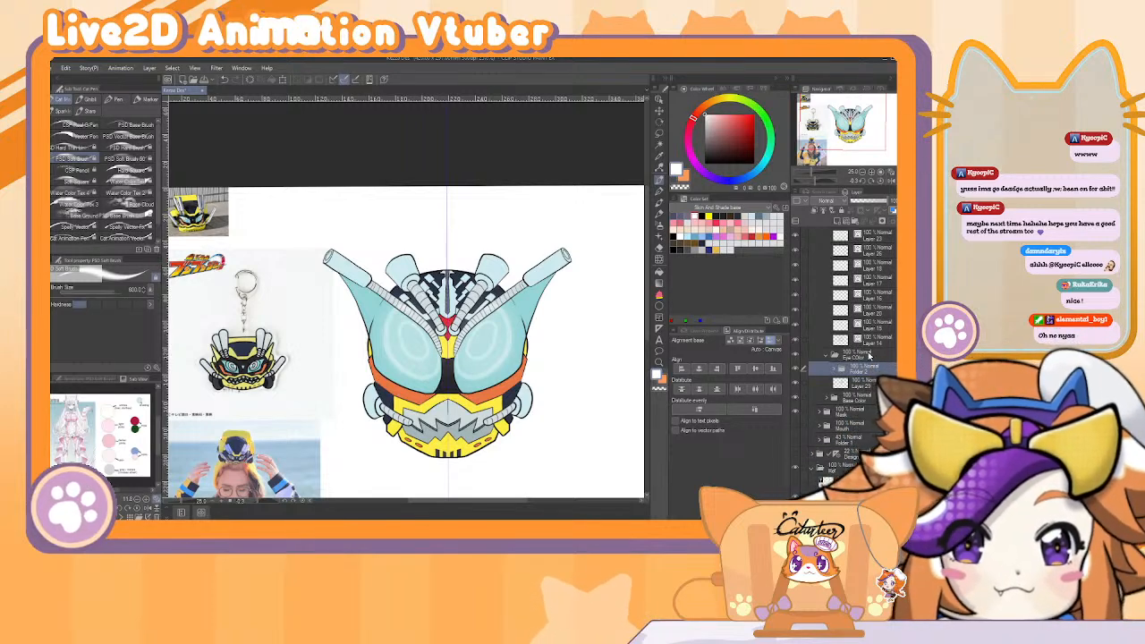
Select the light blue eye fill on its layer and mask the Eye Color folder to that selection.
{"action": "left_click", "coordinate": [864, 380]}
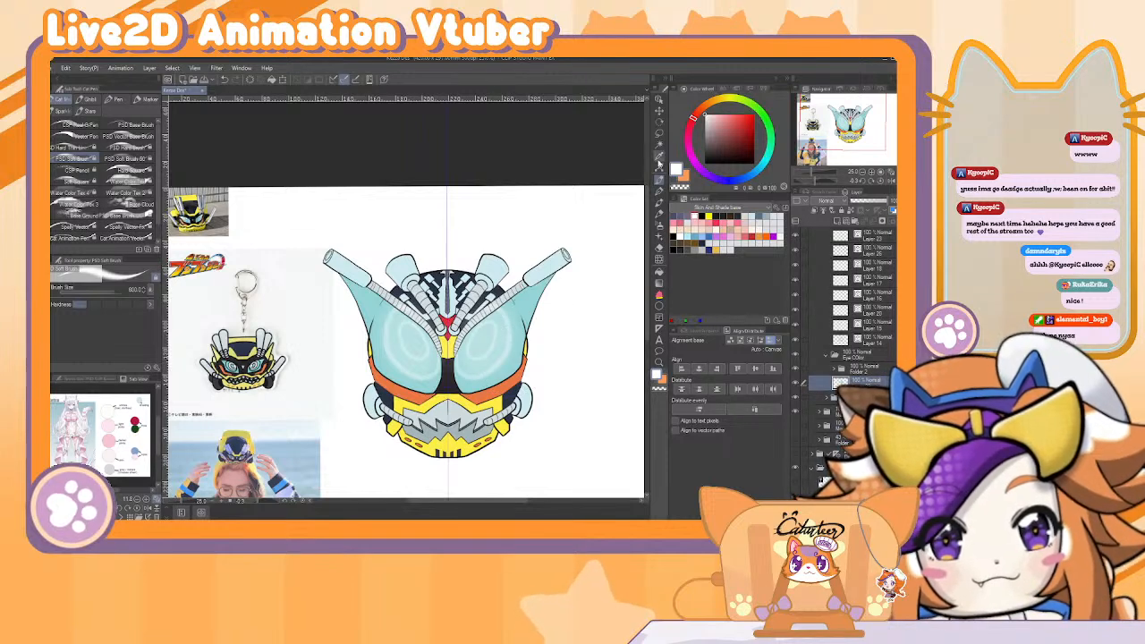
{"action": "left_click", "coordinate": [659, 186]}
{"action": "left_click", "coordinate": [521, 352]}
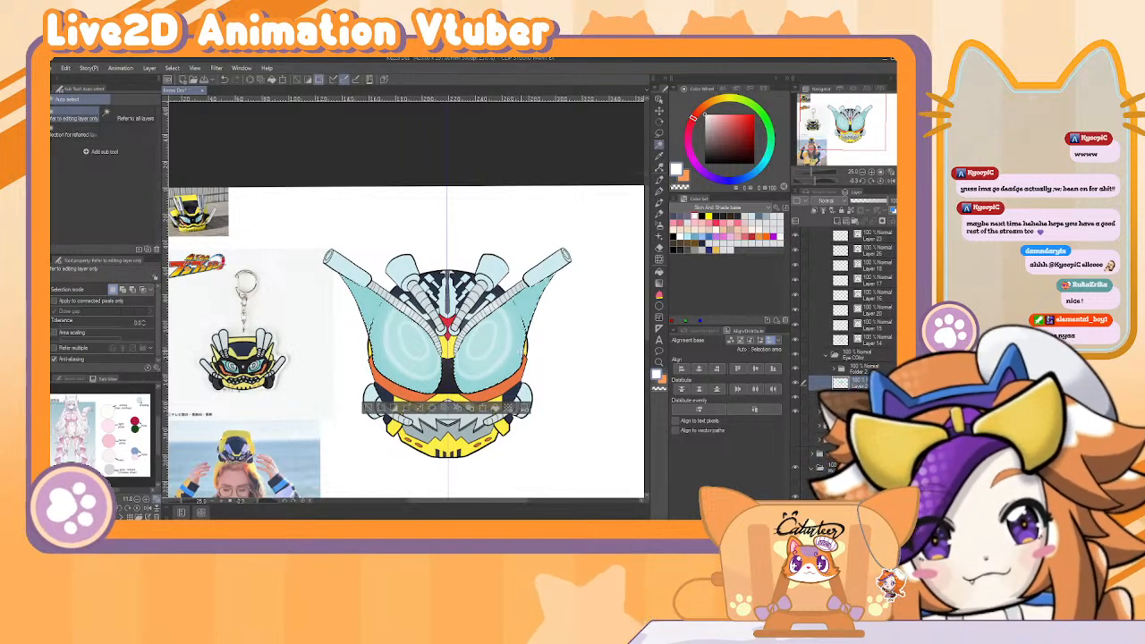
{"action": "left_click", "coordinate": [859, 356]}
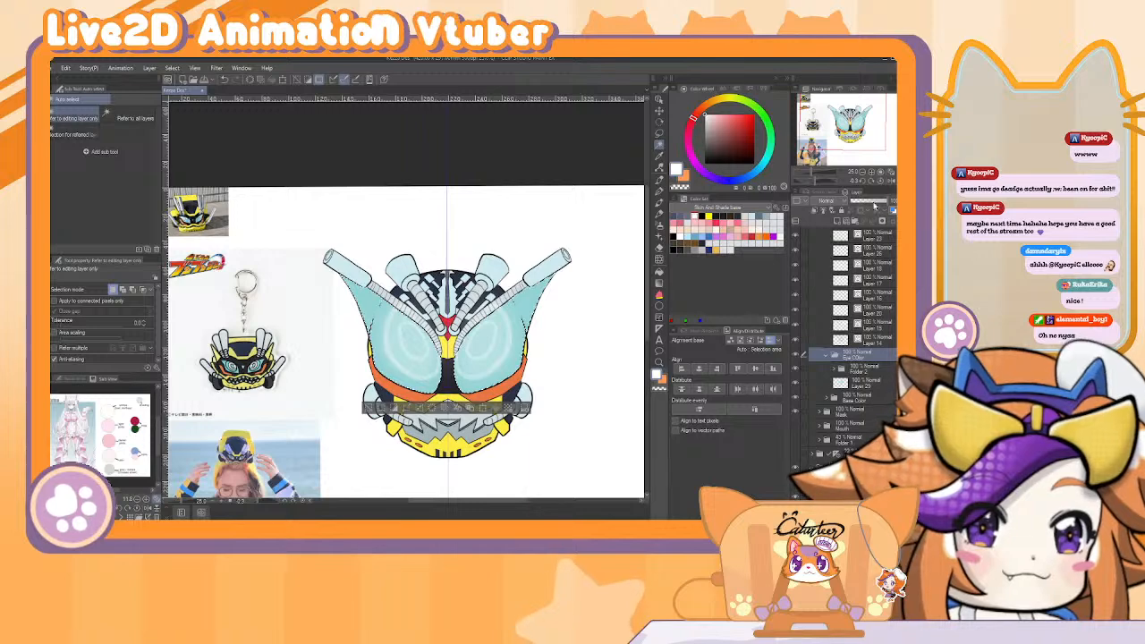
{"action": "left_click", "coordinate": [875, 206]}
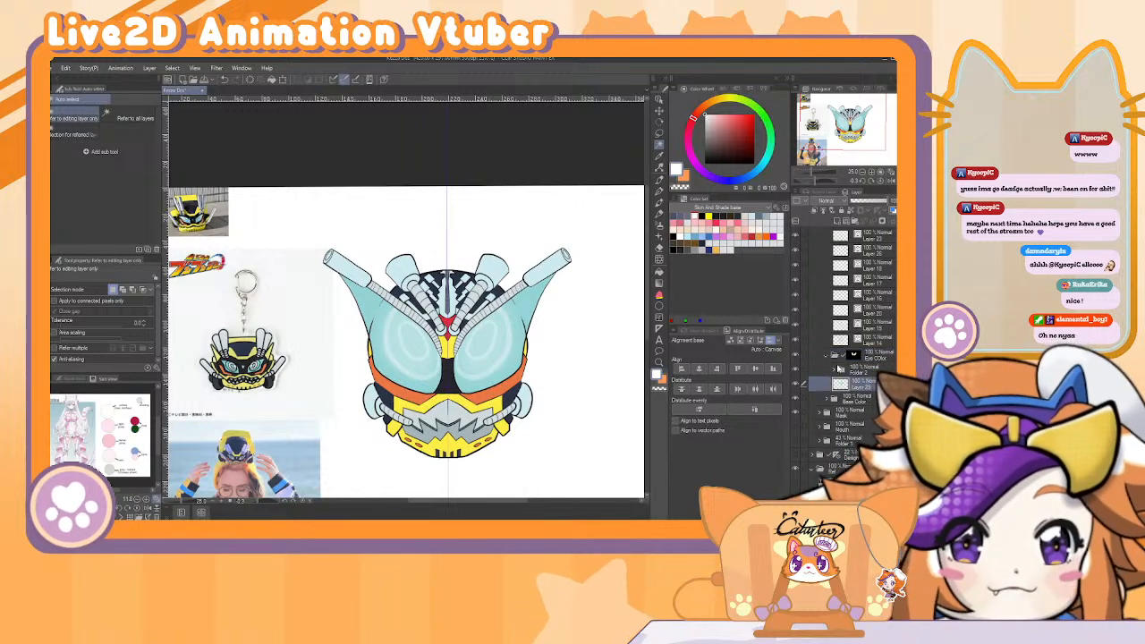
Check the ring and glow folder by toggling its visibility and rename it Lights on.
{"action": "left_click", "coordinate": [864, 372]}
{"action": "left_click", "coordinate": [796, 372]}
{"action": "left_click", "coordinate": [796, 372]}
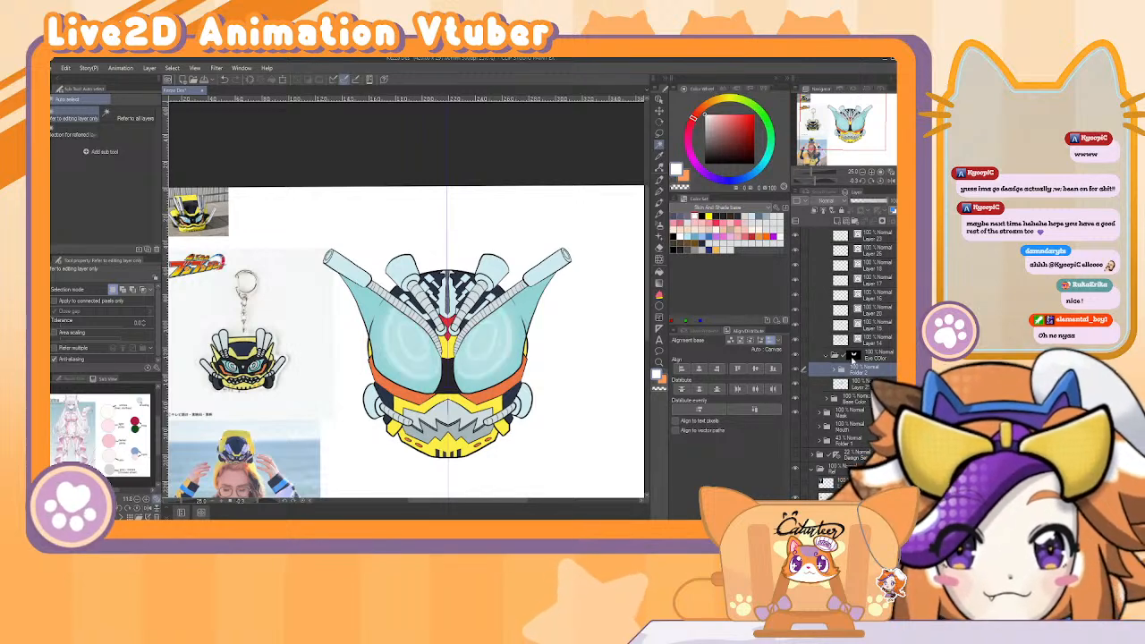
{"action": "double_click", "coordinate": [865, 369]}
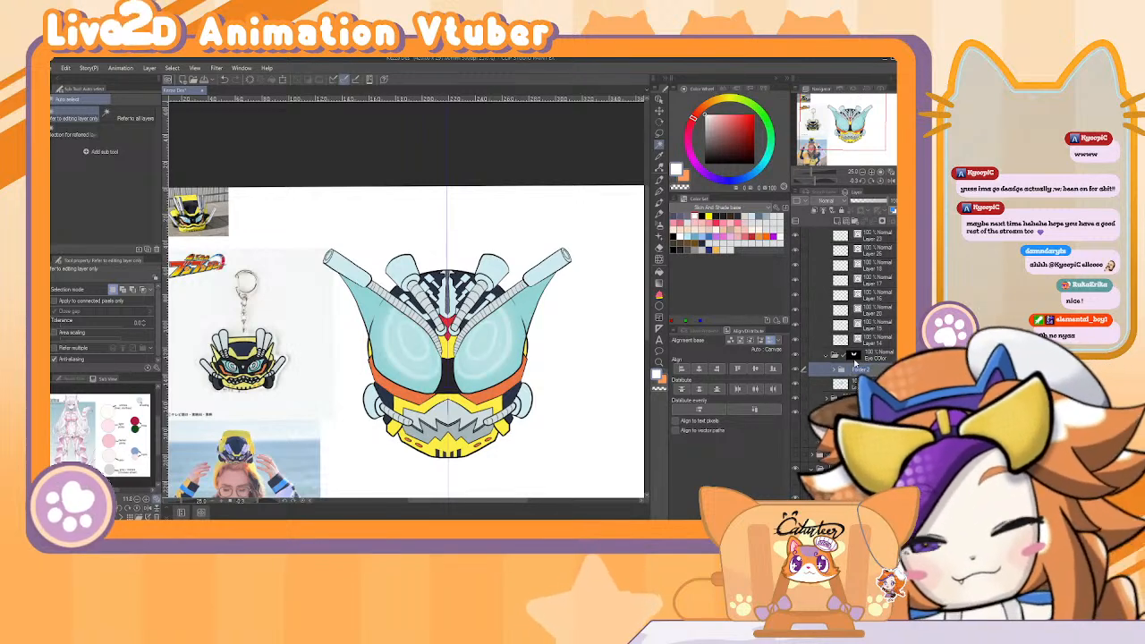
{"action": "type", "text": "Lights on"}
{"action": "key", "text": "Return"}
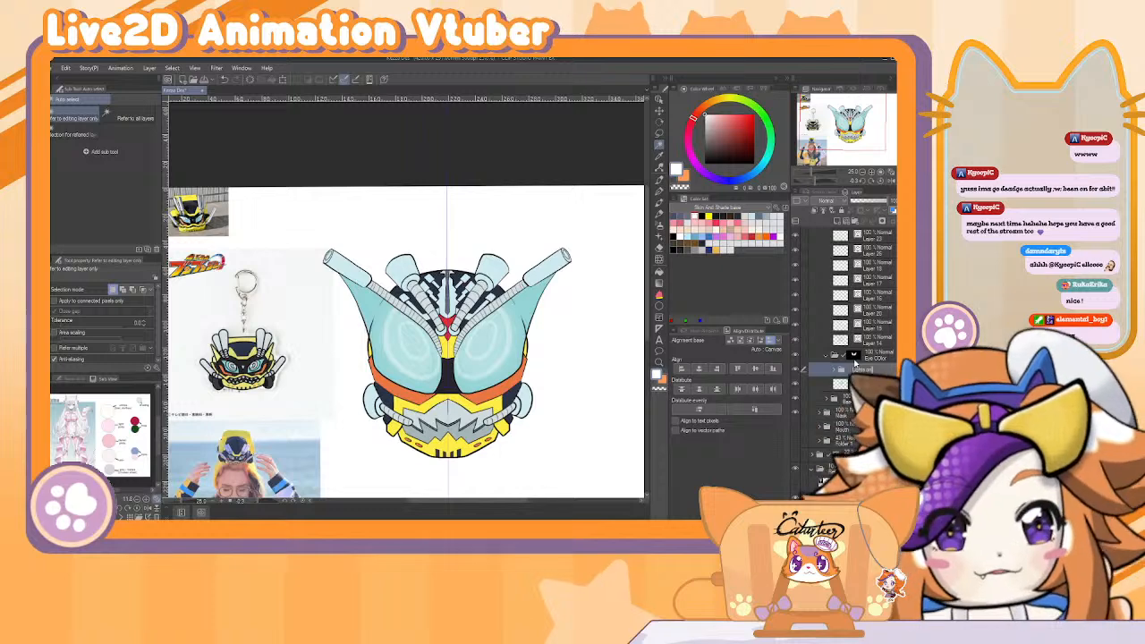
Try the Screen blending mode on the Lights on folder and settle on Soft light.
{"action": "left_click", "coordinate": [835, 202]}
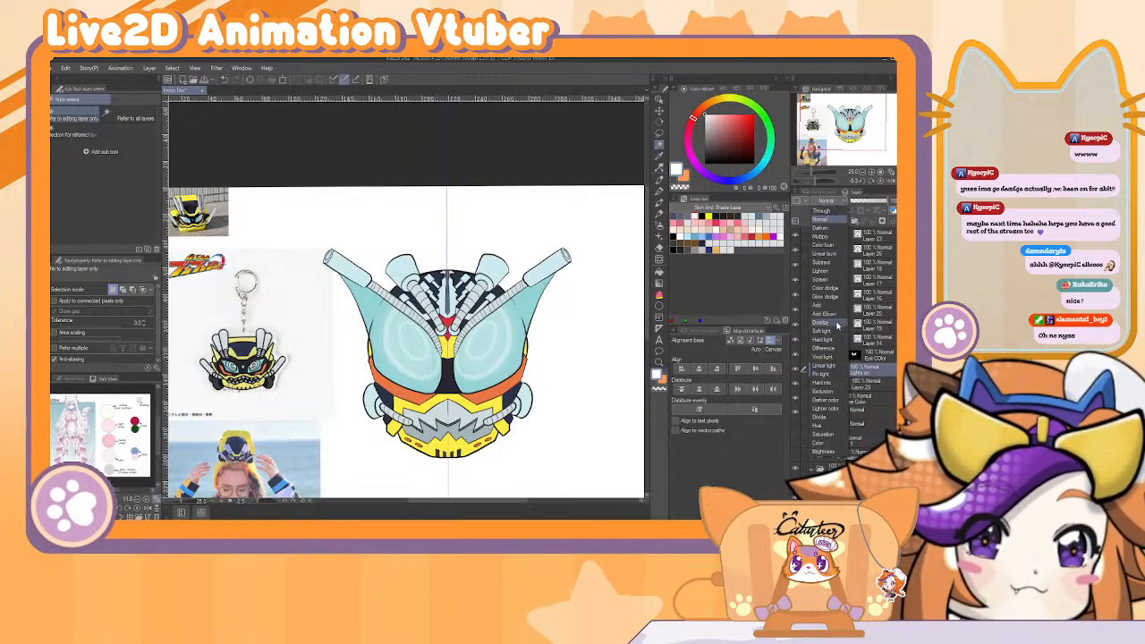
{"action": "left_click", "coordinate": [835, 282]}
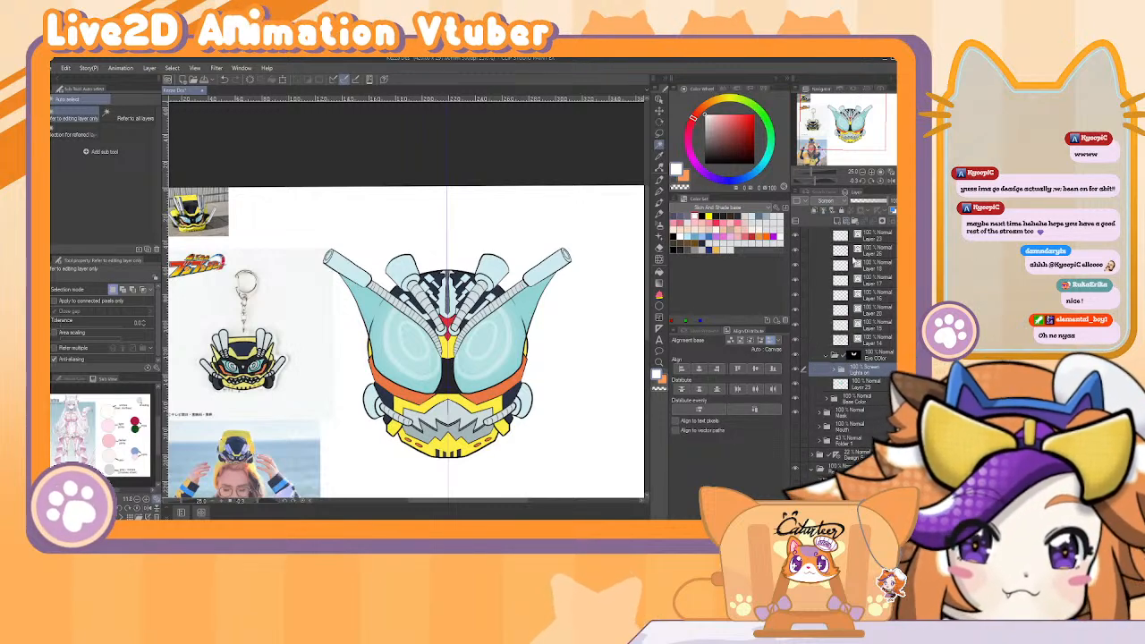
{"action": "left_click", "coordinate": [835, 202]}
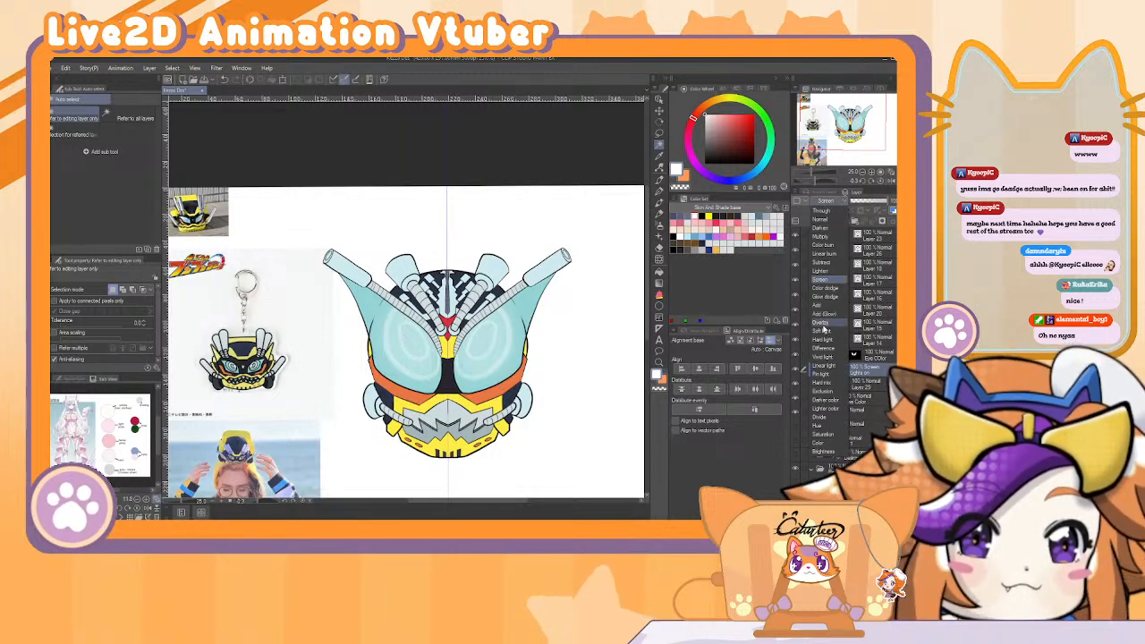
{"action": "left_click", "coordinate": [830, 331]}
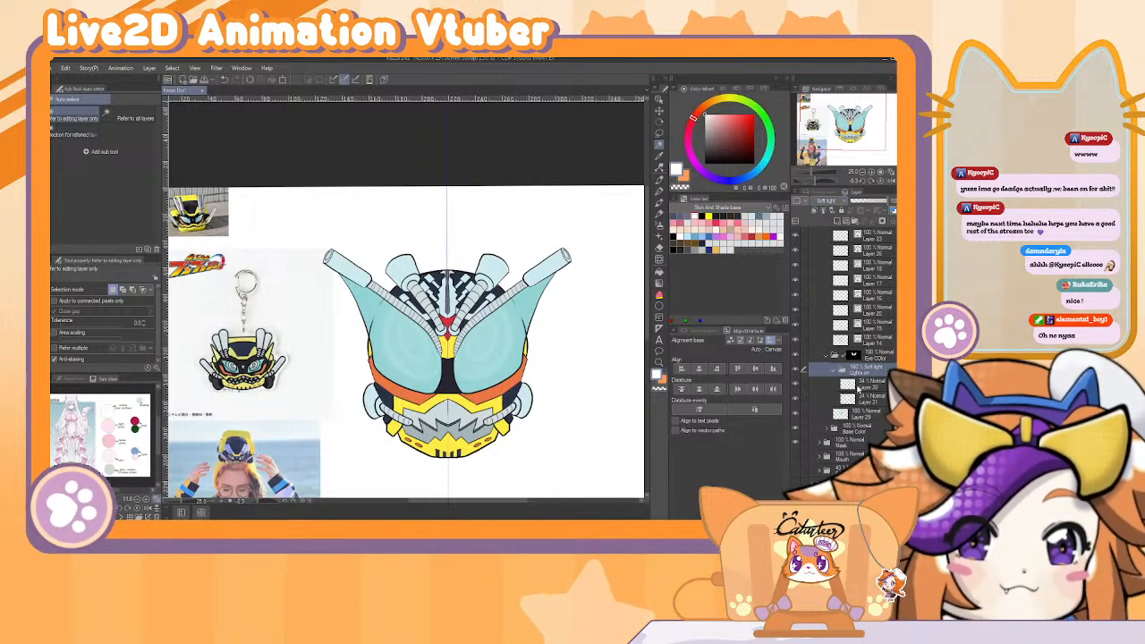
Readjust the opacities of the ring and glow layers inside the Lights on folder.
{"action": "left_click", "coordinate": [859, 385]}
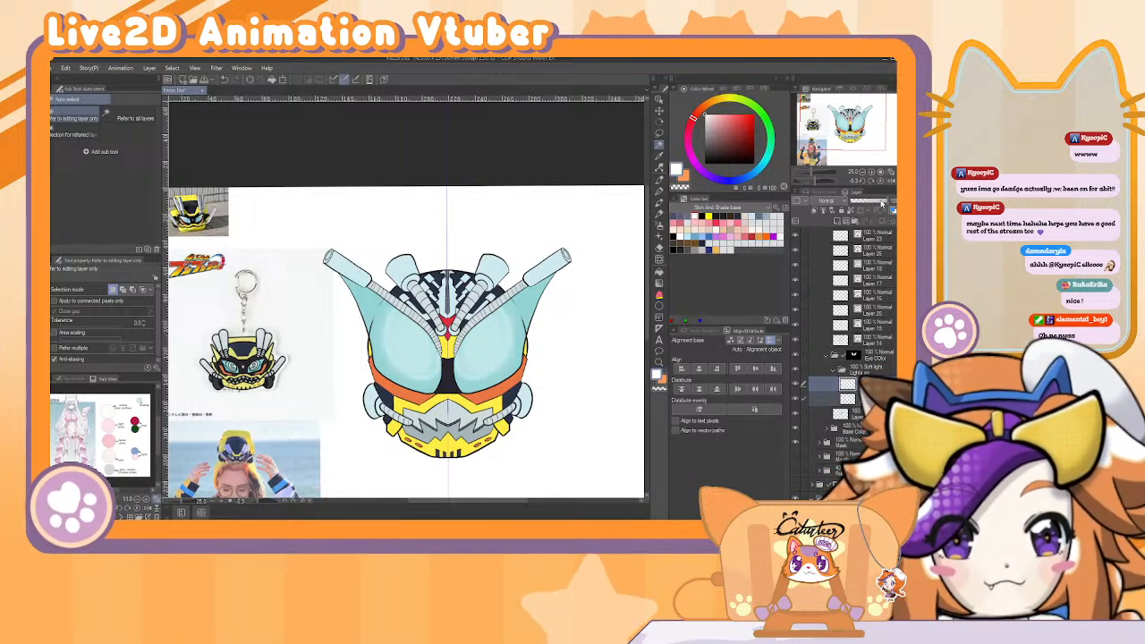
{"action": "left_click", "coordinate": [861, 398]}
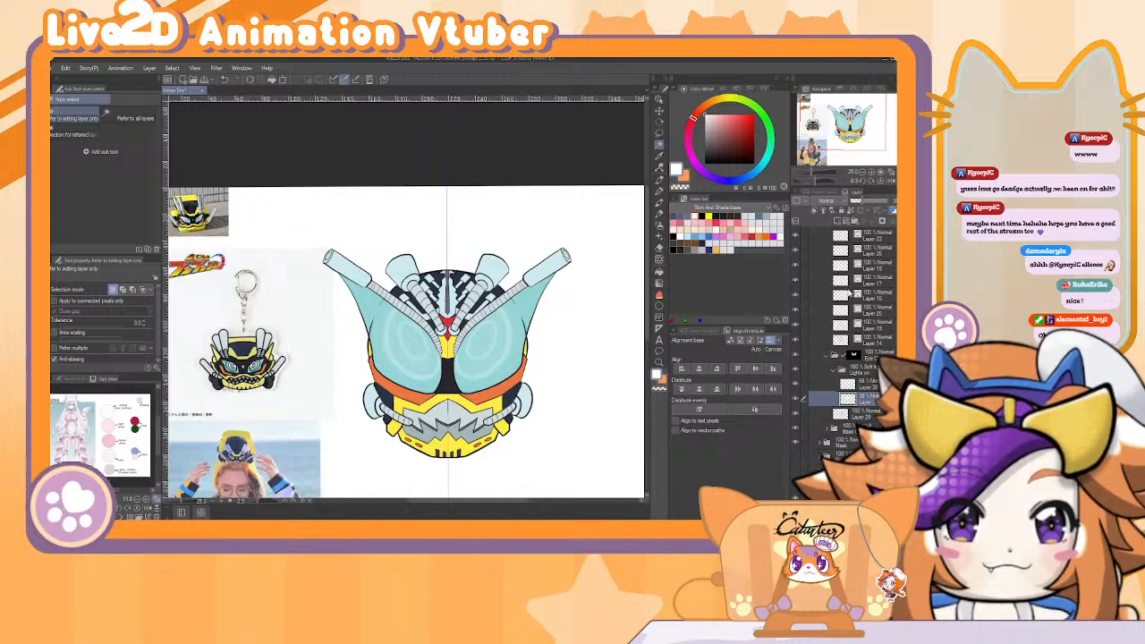
{"action": "left_click", "coordinate": [840, 369]}
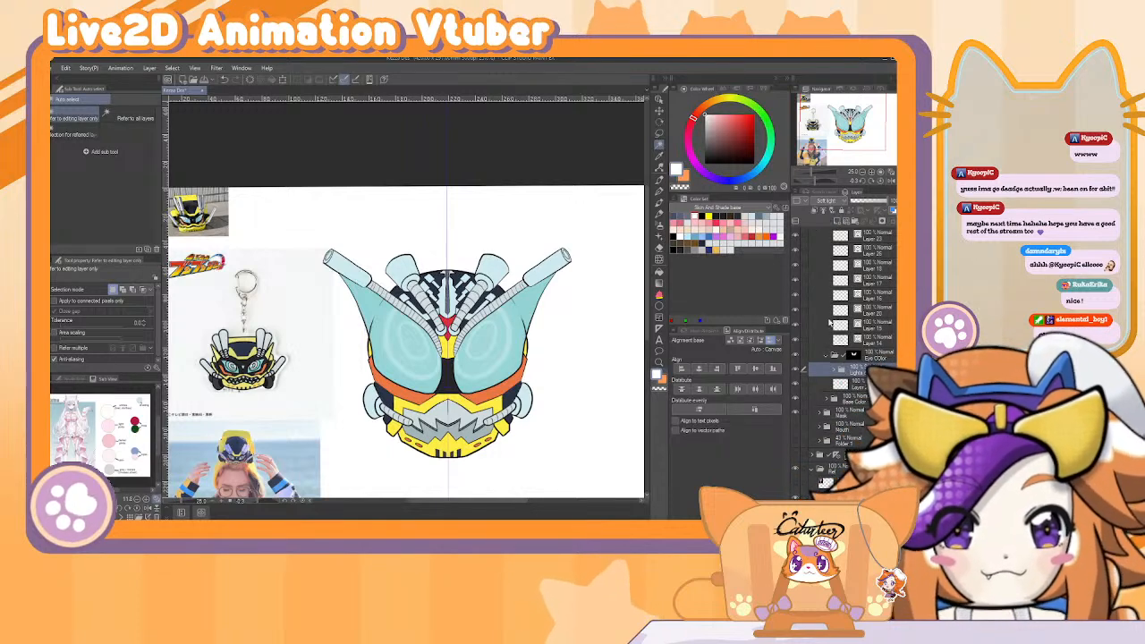
Toggle the Lights on folder to compare the lit and unlit eyes, and switch to the helmet competition post in the browser.
{"action": "left_click", "coordinate": [797, 371]}
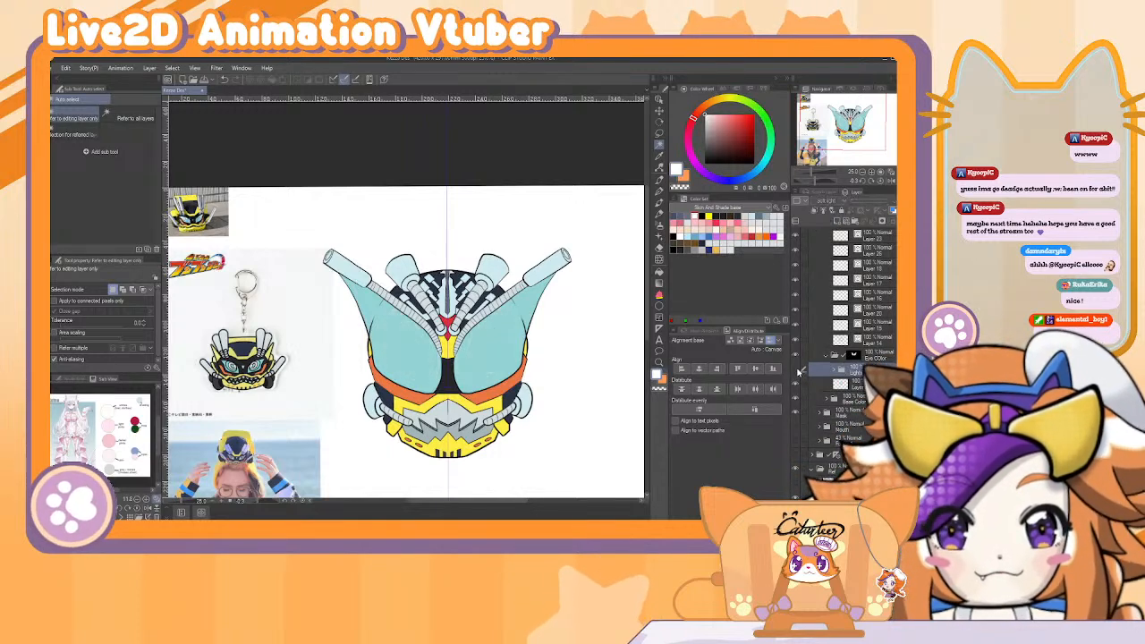
{"action": "left_click", "coordinate": [797, 371]}
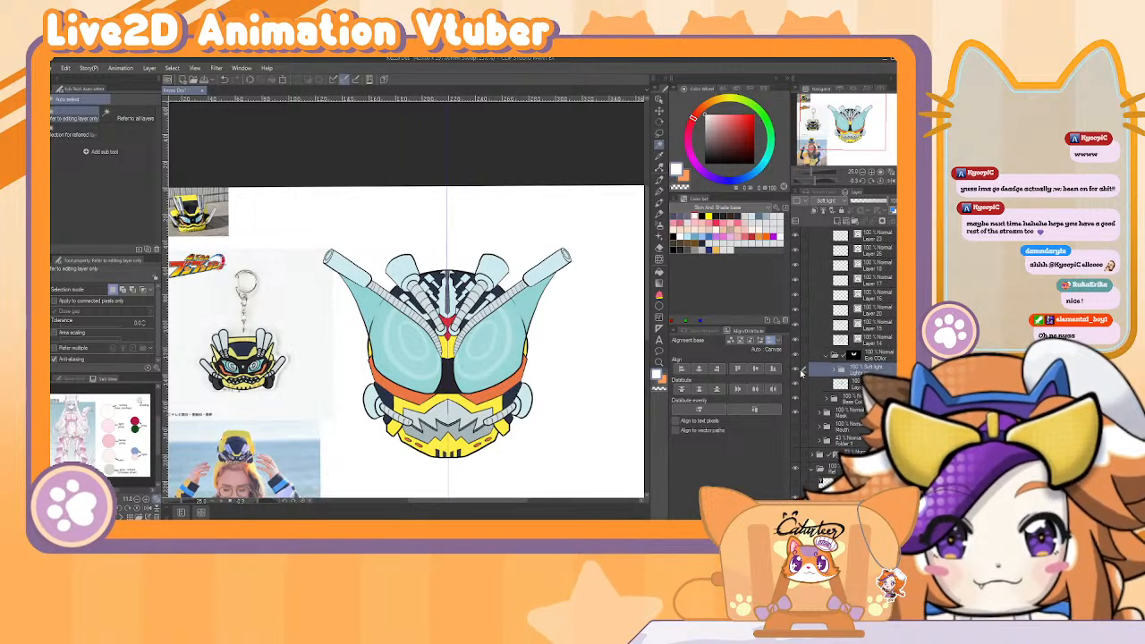
{"action": "left_click", "coordinate": [797, 372]}
{"action": "left_click", "coordinate": [797, 371]}
{"action": "left_click", "coordinate": [797, 371]}
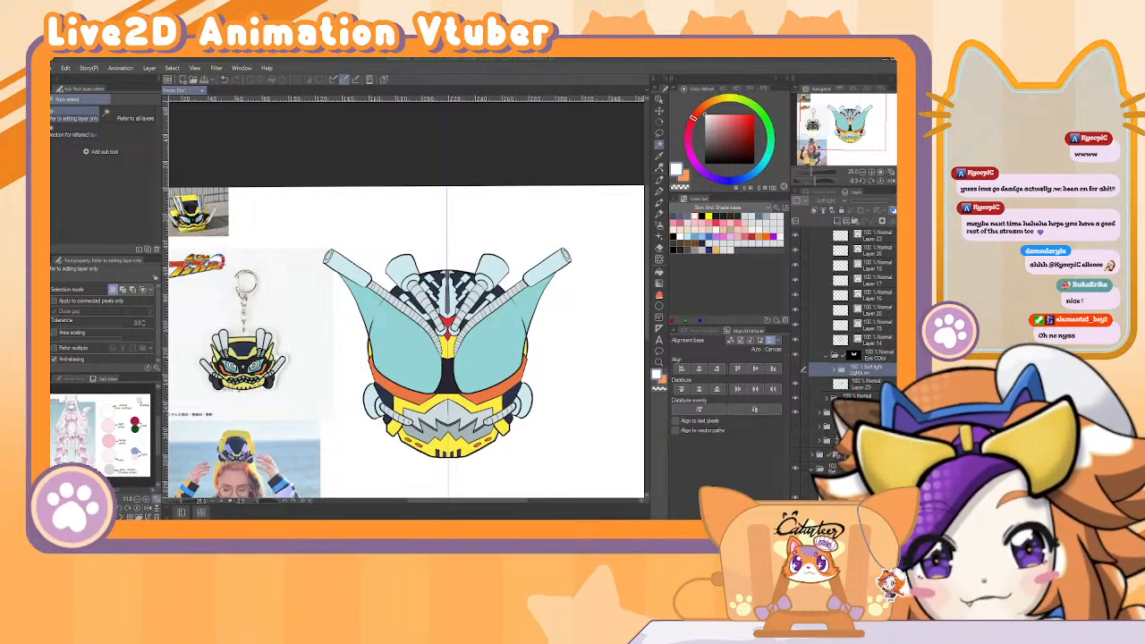
{"action": "key", "text": "alt+Tab"}
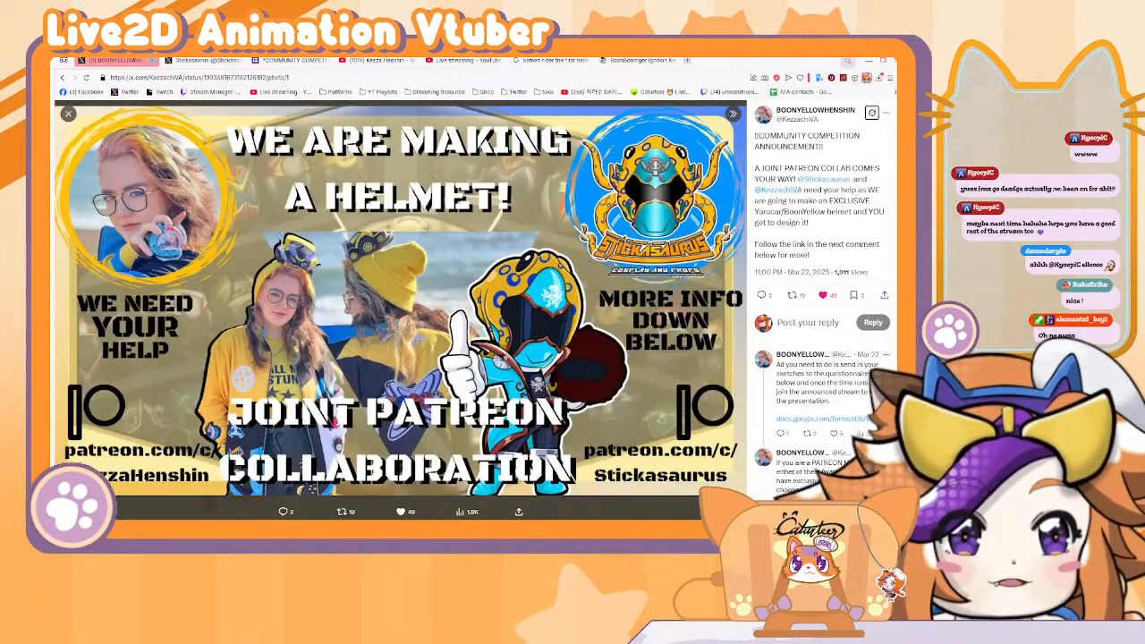
Search the web for "hexagon pattern" in place of the BoonBoomger Ignition Key product page.
{"action": "left_click", "coordinate": [637, 60]}
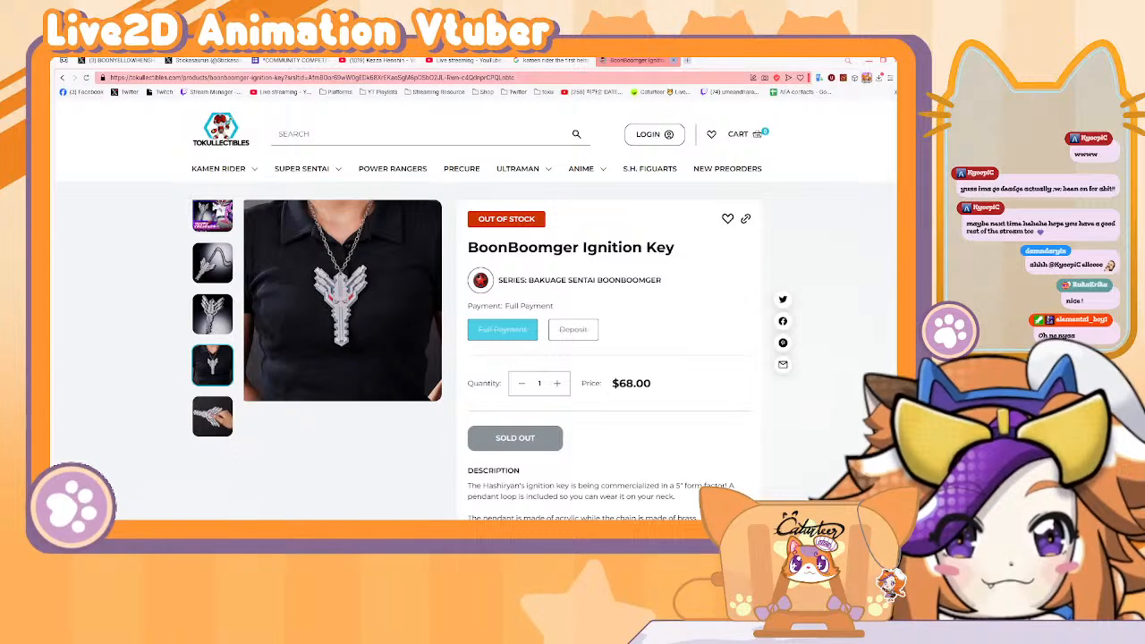
{"action": "type", "text": "he"}
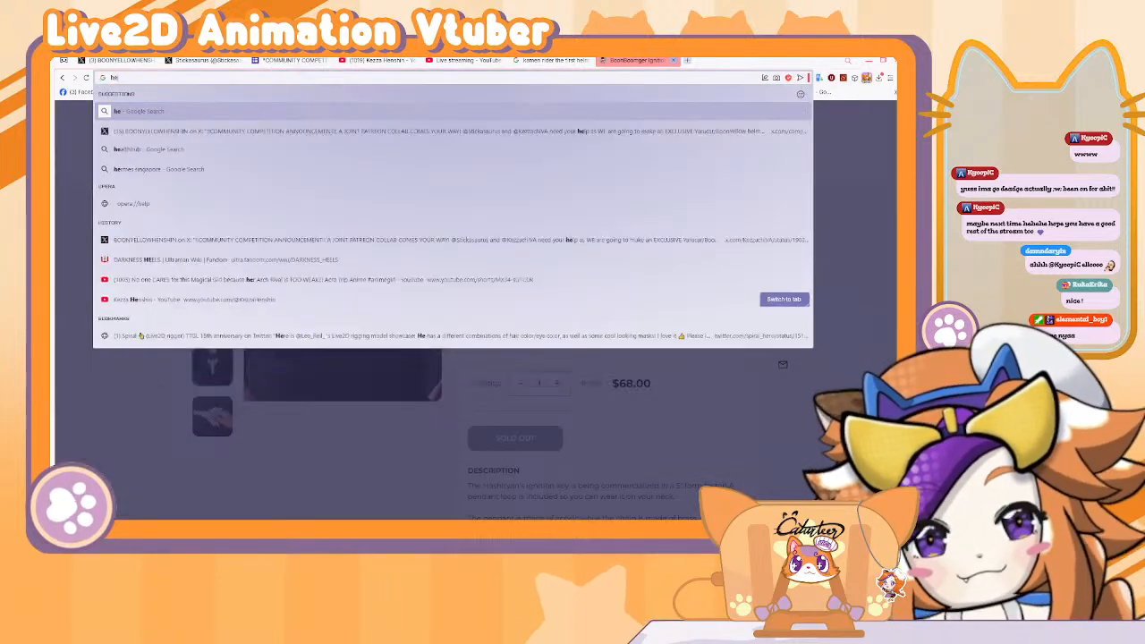
{"action": "type", "text": "xagon"}
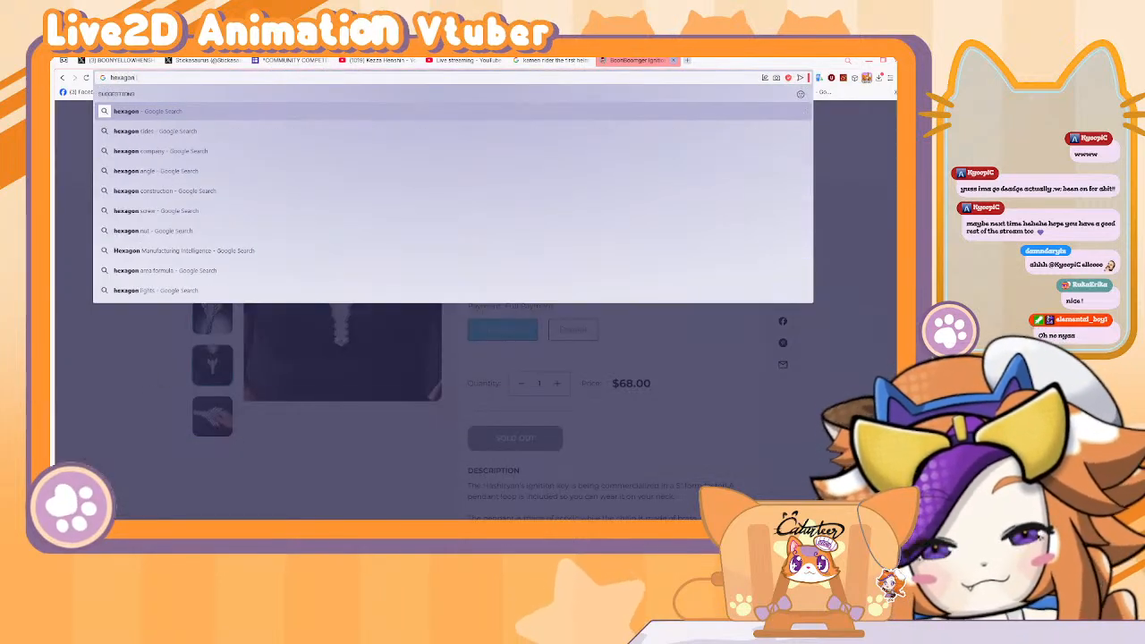
{"action": "type", "text": " pattern"}
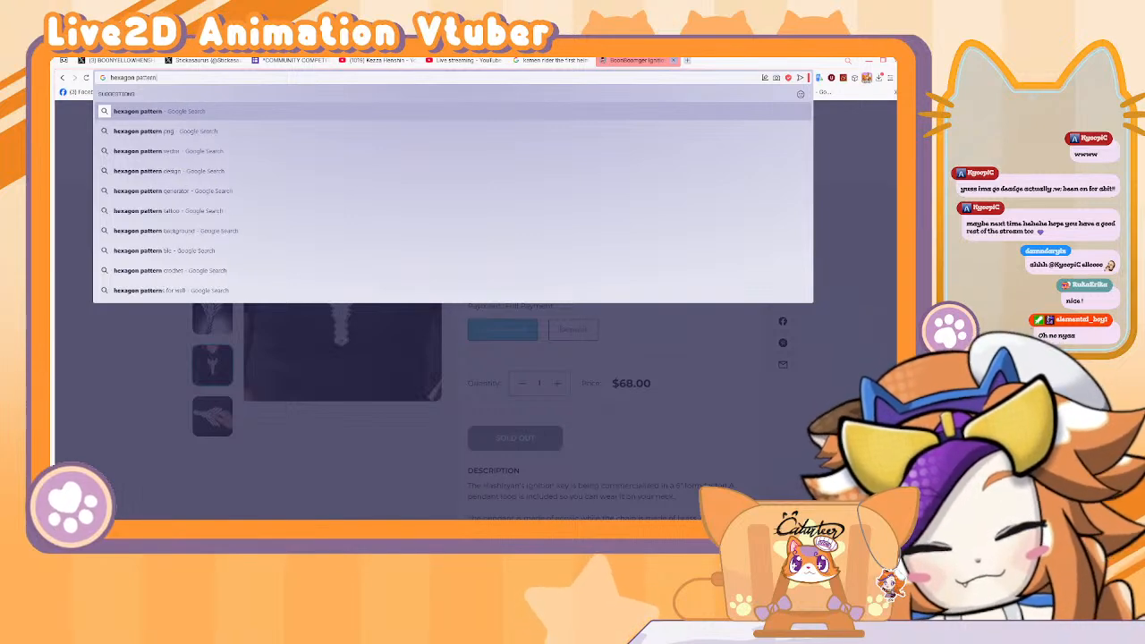
{"action": "key", "text": "Return"}
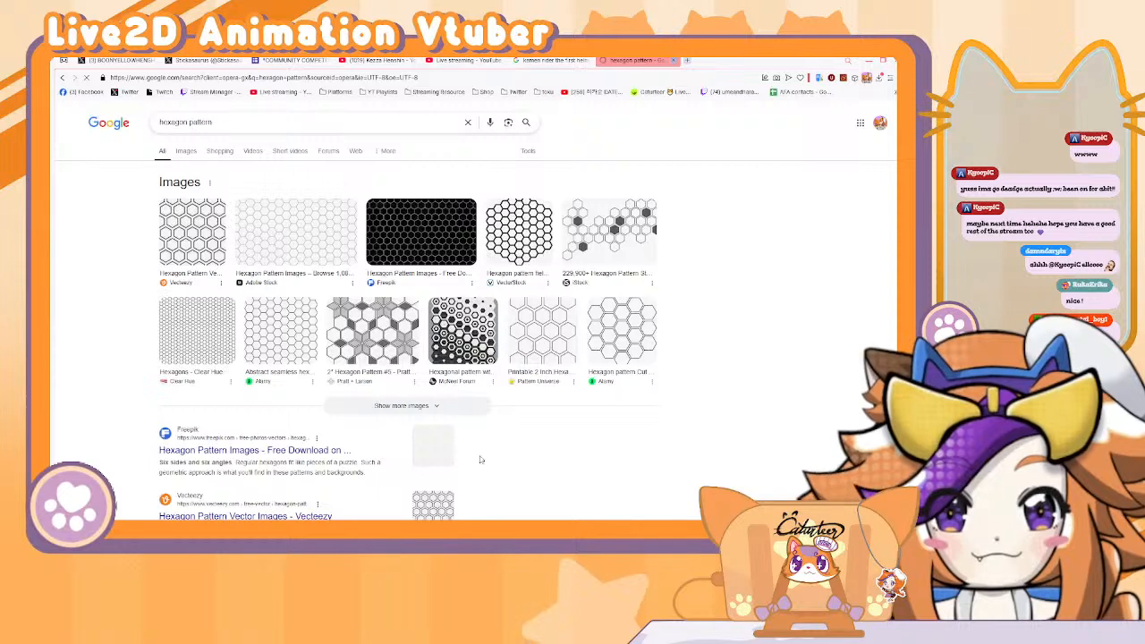
Copy the black hexagon pattern image from the Freepik result, glance through the related images, and switch back to Clip Studio Paint.
{"action": "left_click", "coordinate": [445, 235]}
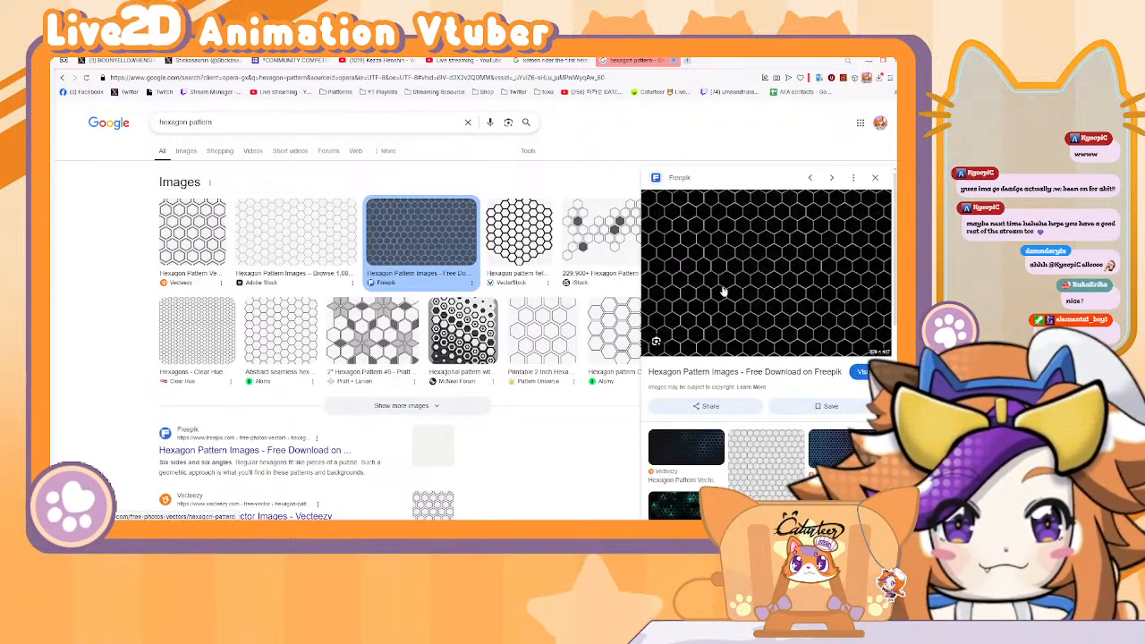
{"action": "right_click", "coordinate": [753, 295]}
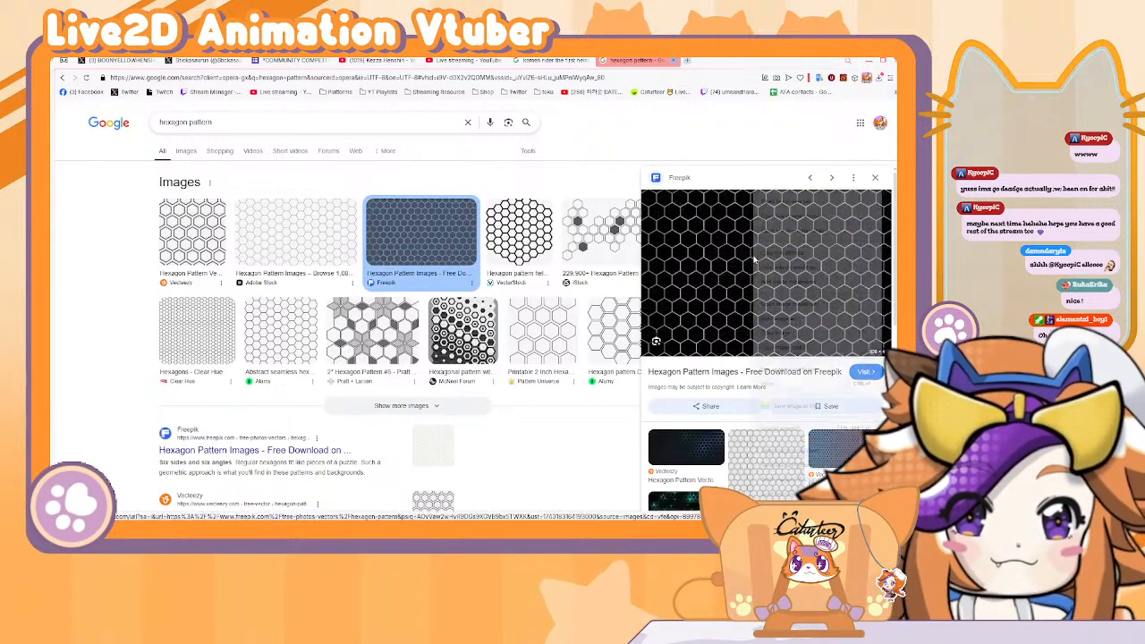
{"action": "left_click", "coordinate": [776, 332]}
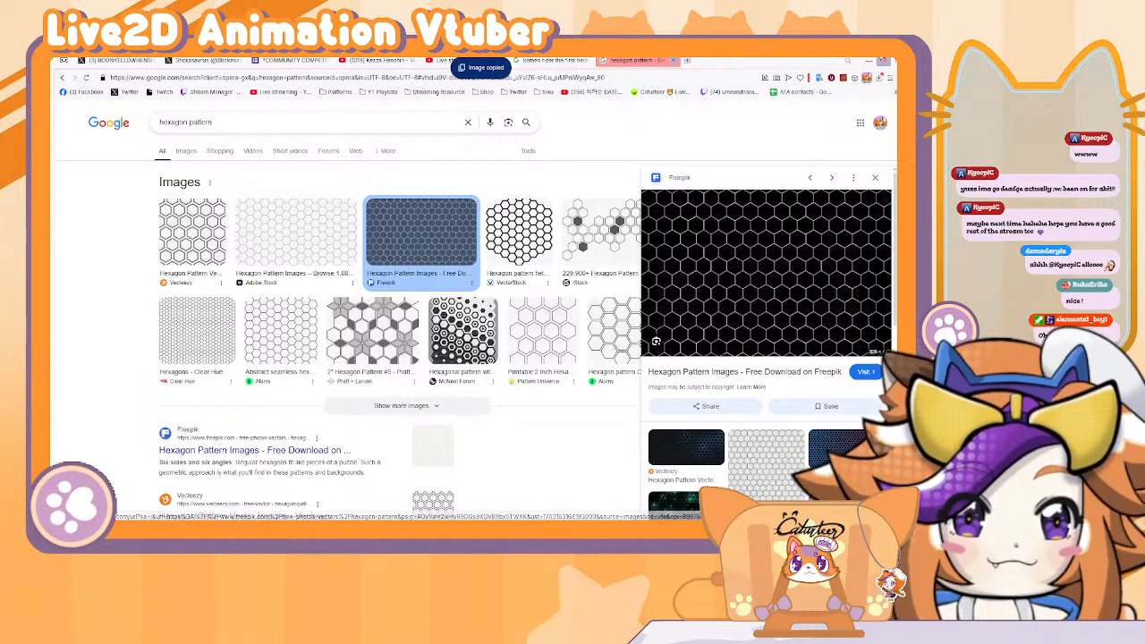
{"action": "scroll", "coordinate": [805, 269], "scroll_direction": "down", "scroll_amount": 5}
{"action": "scroll", "coordinate": [841, 232], "scroll_direction": "up", "scroll_amount": 2}
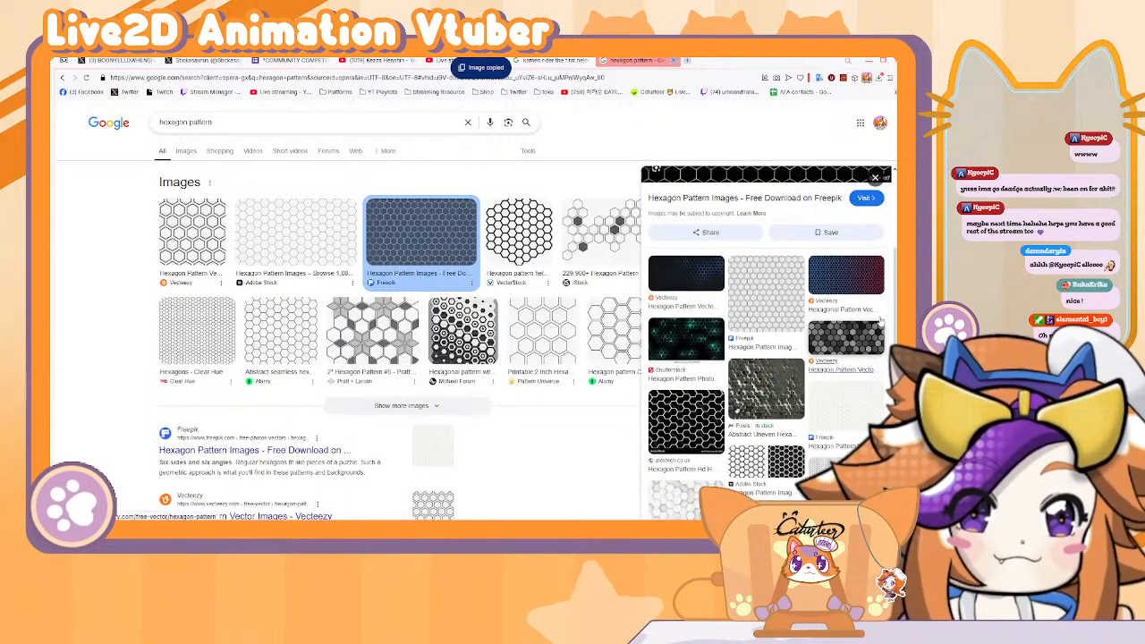
{"action": "left_click", "coordinate": [870, 60]}
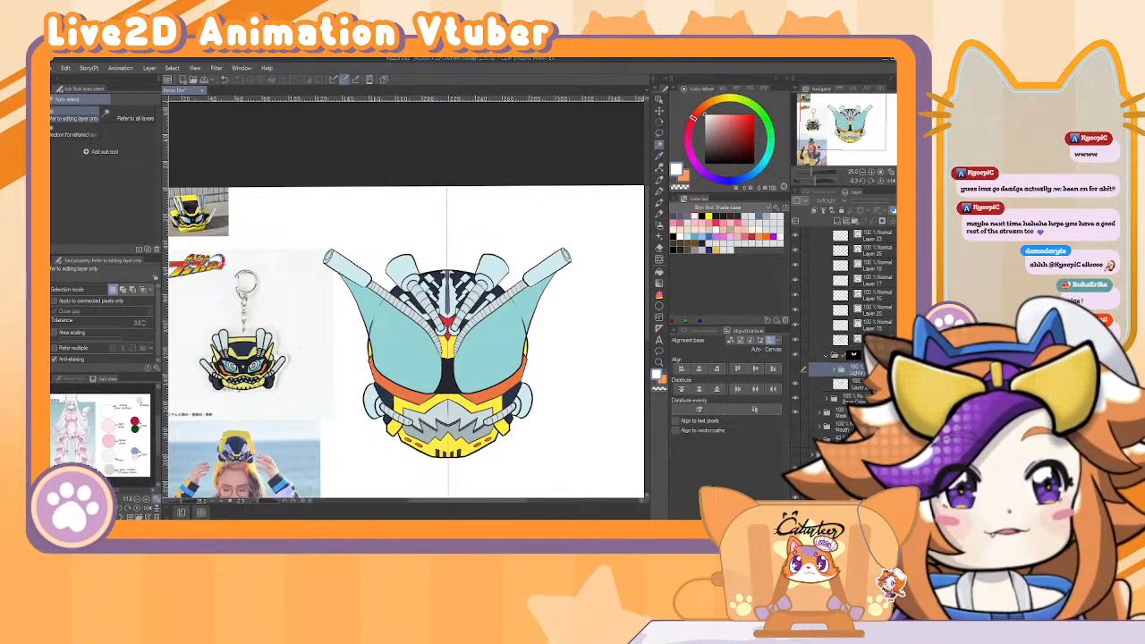
Add the copied hexagon pattern below the Lights on folder, enlarge it to about 210 % and tilt it to cover the helmet's left eye.
{"action": "left_click", "coordinate": [845, 383]}
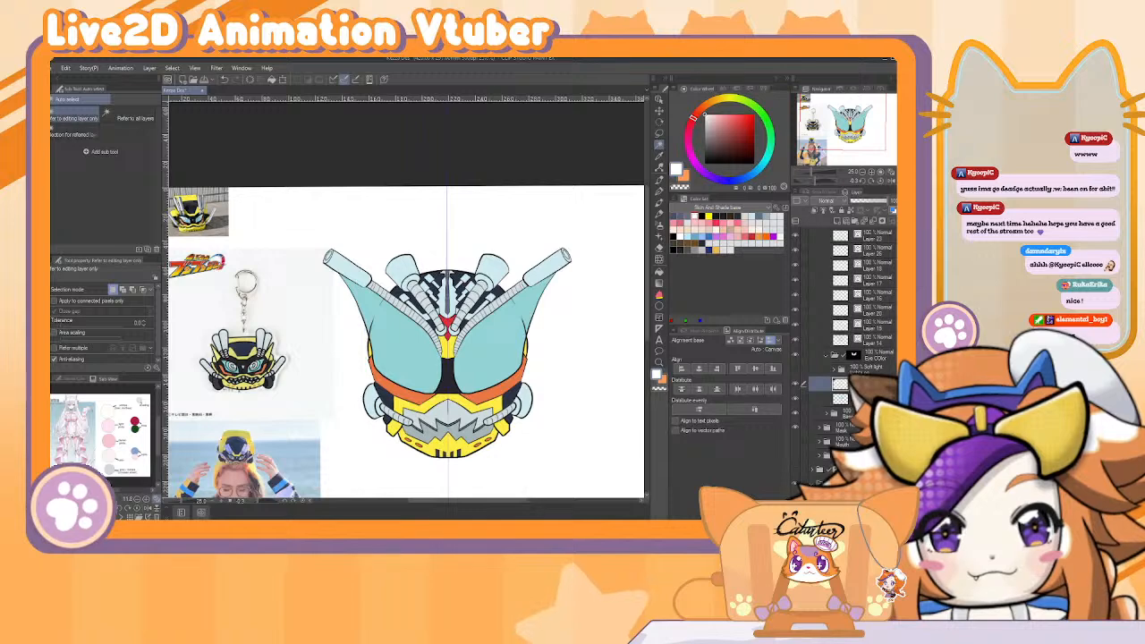
{"action": "key", "text": "ctrl+t"}
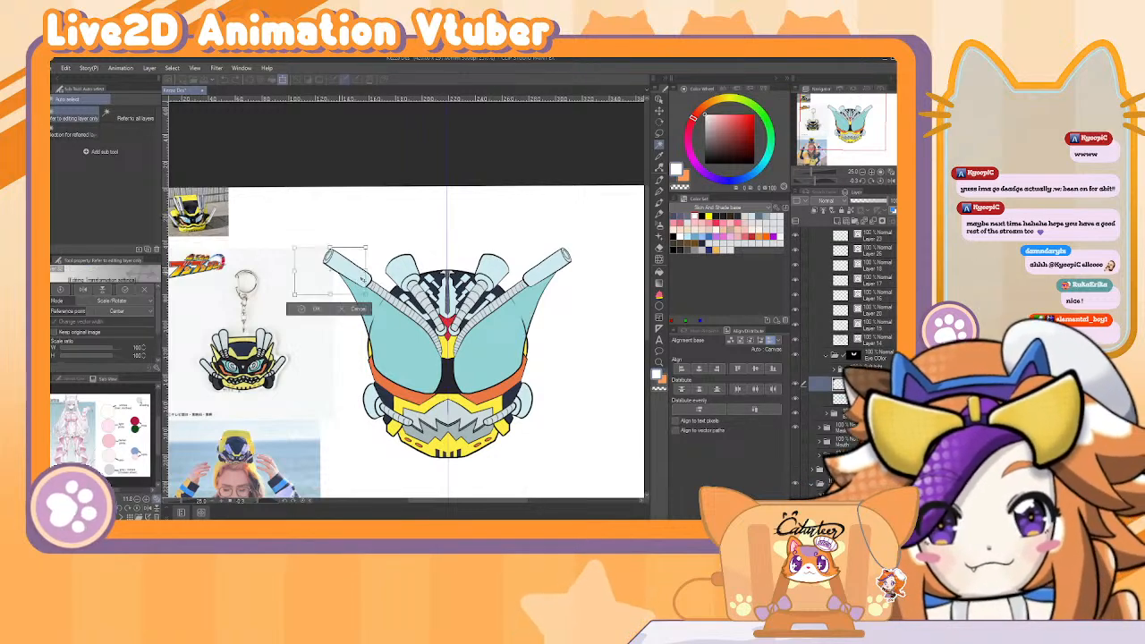
{"action": "left_click_drag", "start_coordinate": [393, 313], "coordinate": [446, 389]}
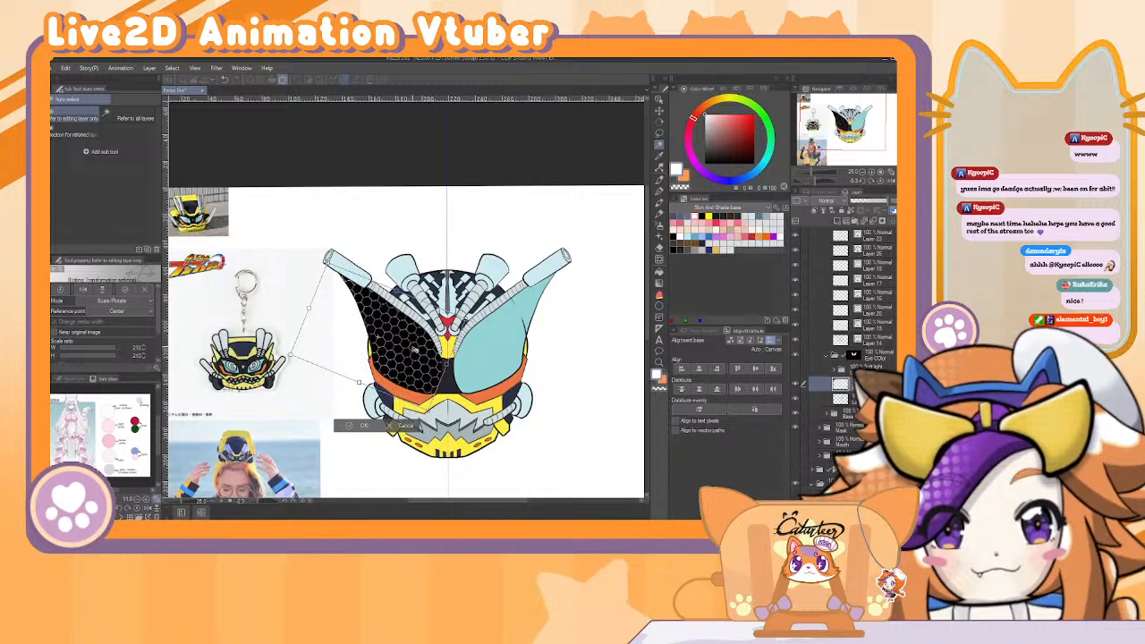
{"action": "key", "text": "Return"}
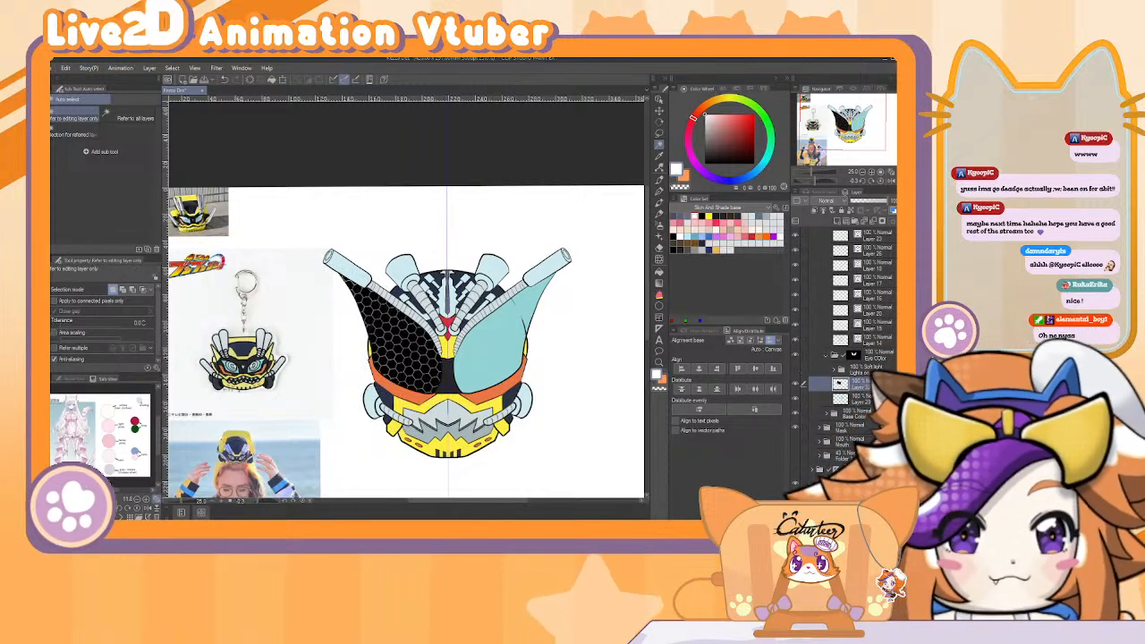
Duplicate the hexagon pattern layer, flip the copy horizontally and move it over the helmet's right eye.
{"action": "scroll", "coordinate": [858, 241], "scroll_direction": "up", "scroll_amount": 1}
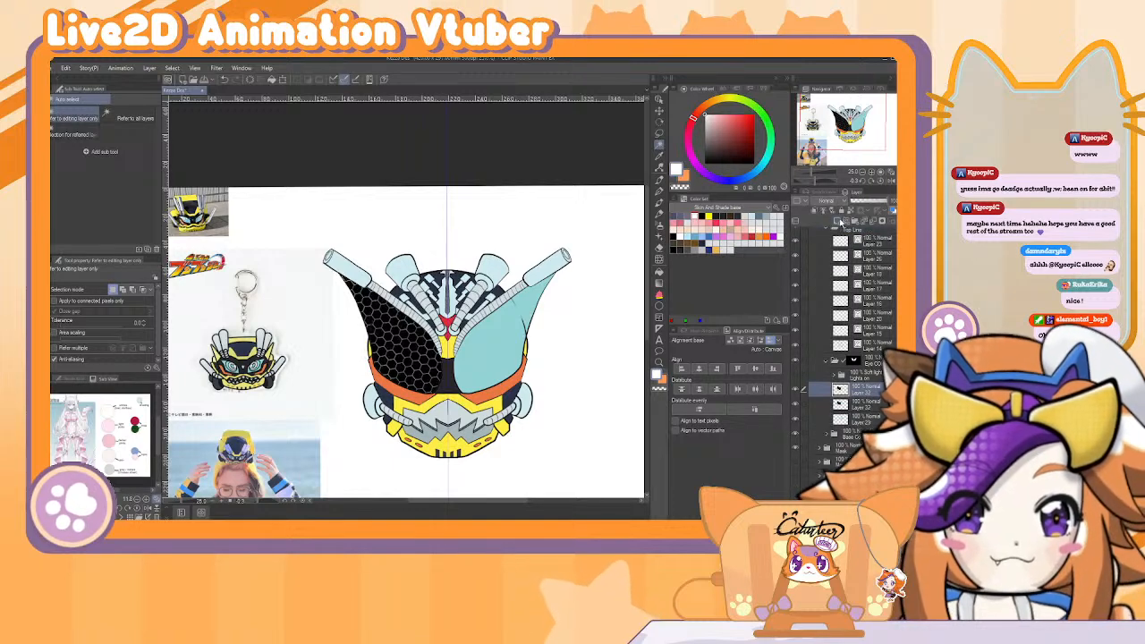
{"action": "key", "text": "ctrl+t"}
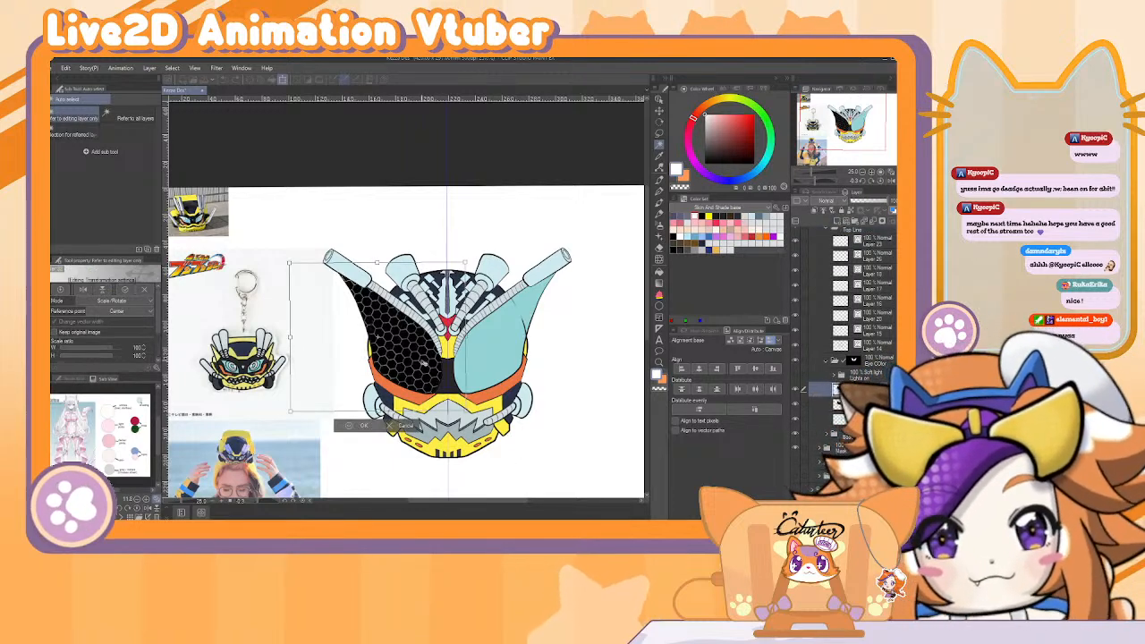
{"action": "right_click", "coordinate": [424, 361]}
{"action": "left_click", "coordinate": [461, 460]}
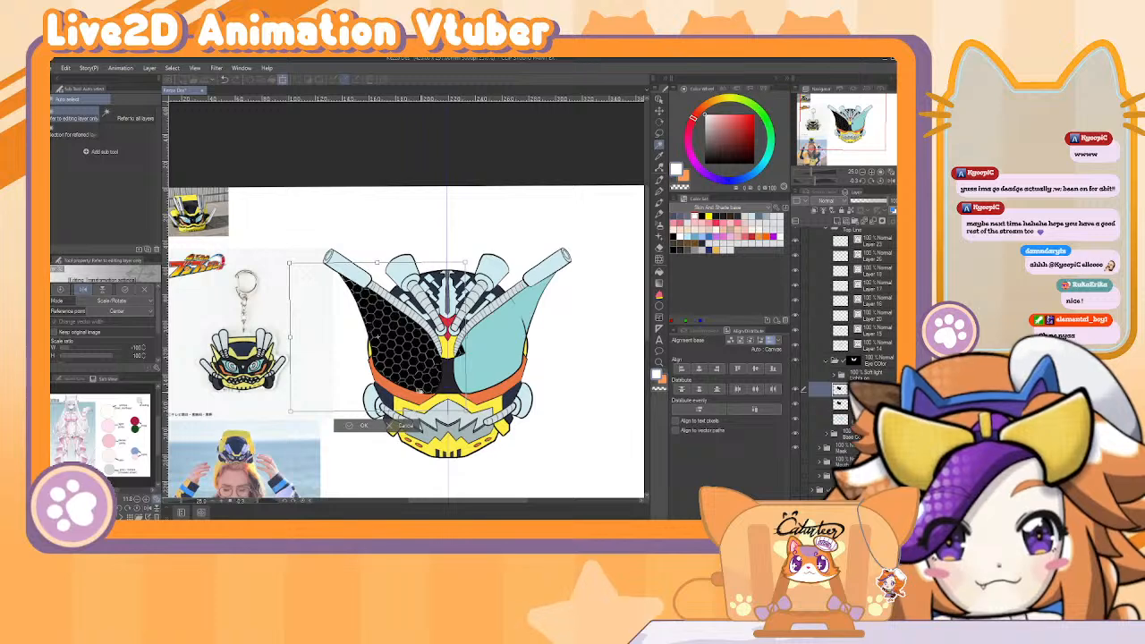
{"action": "left_click_drag", "start_coordinate": [401, 368], "coordinate": [531, 378]}
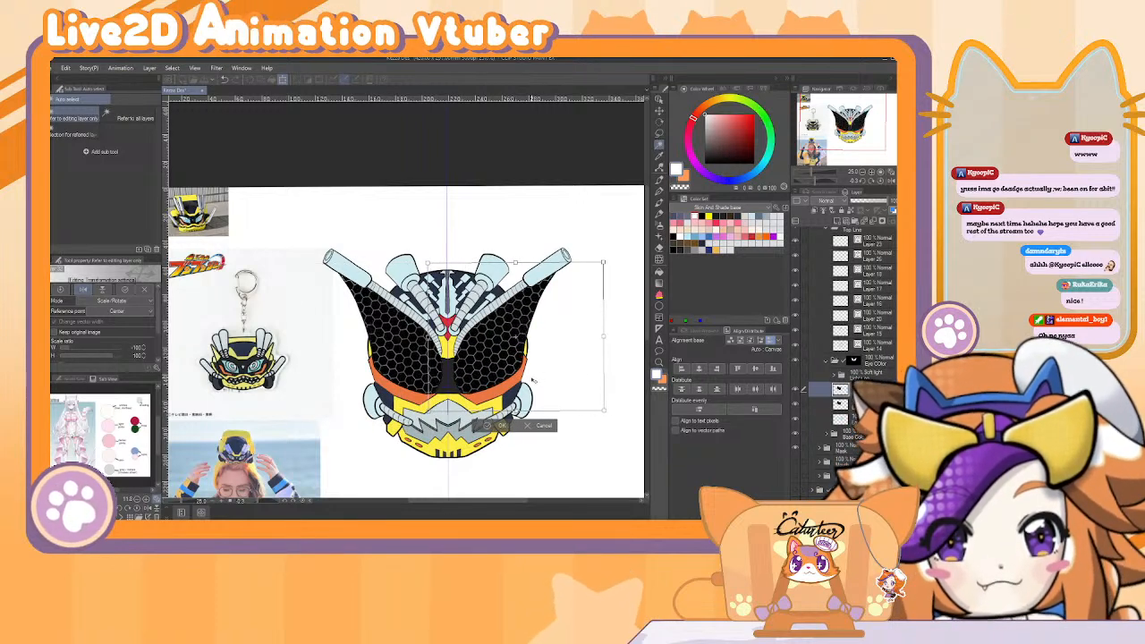
{"action": "key", "text": "Return"}
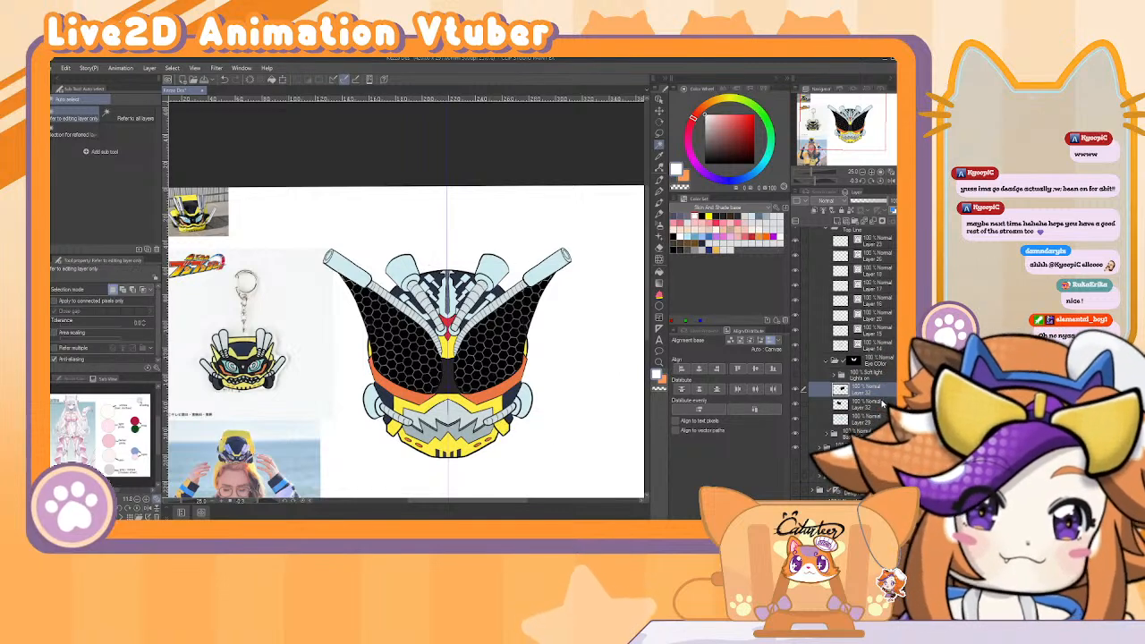
Merge the two hexagon pattern layers, set the merged layer to Screen blending and lower its opacity to about 70 %.
{"action": "left_click", "coordinate": [881, 403], "text": "ctrl"}
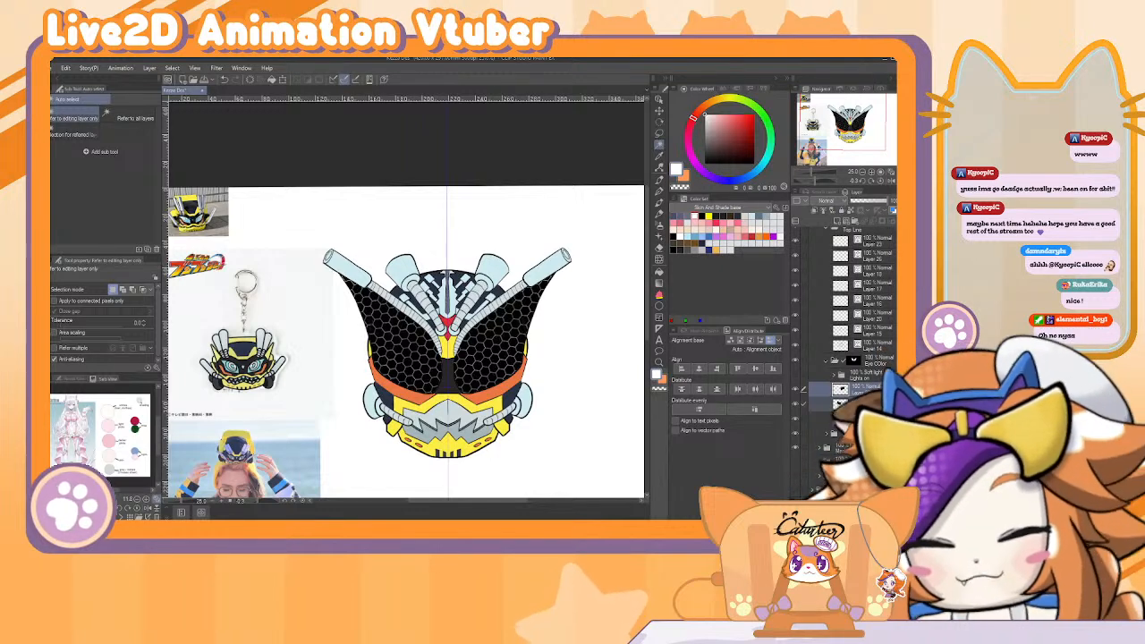
{"action": "key", "text": "alt+shift+e"}
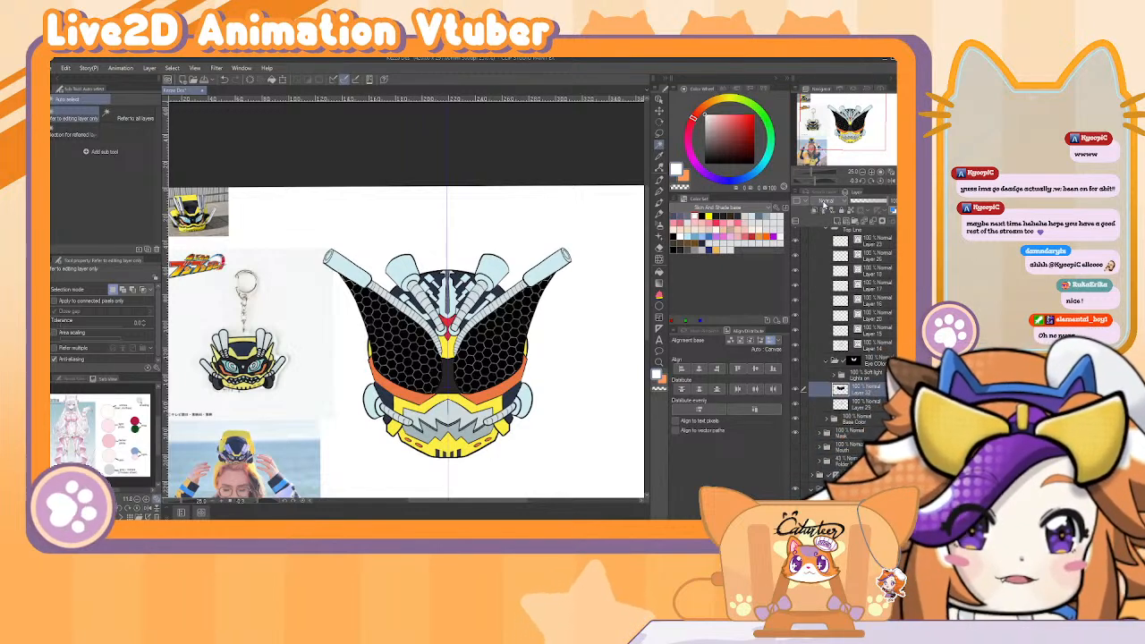
{"action": "left_click", "coordinate": [825, 204]}
{"action": "left_click", "coordinate": [823, 270]}
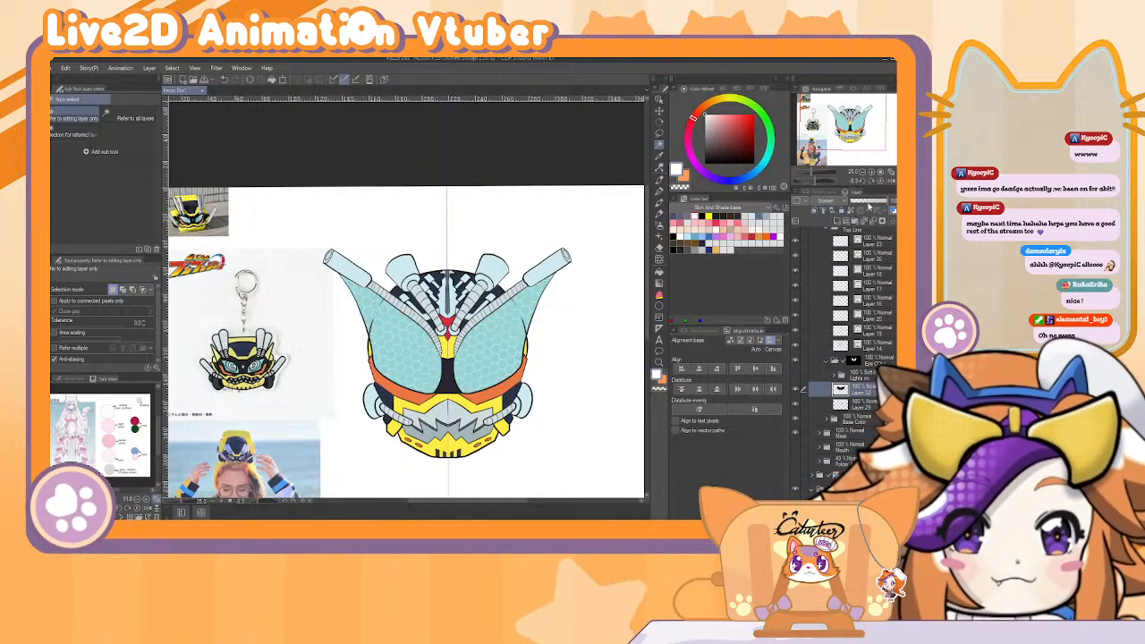
{"action": "left_click", "coordinate": [866, 200]}
{"action": "left_click_drag", "start_coordinate": [877, 202], "coordinate": [876, 202]}
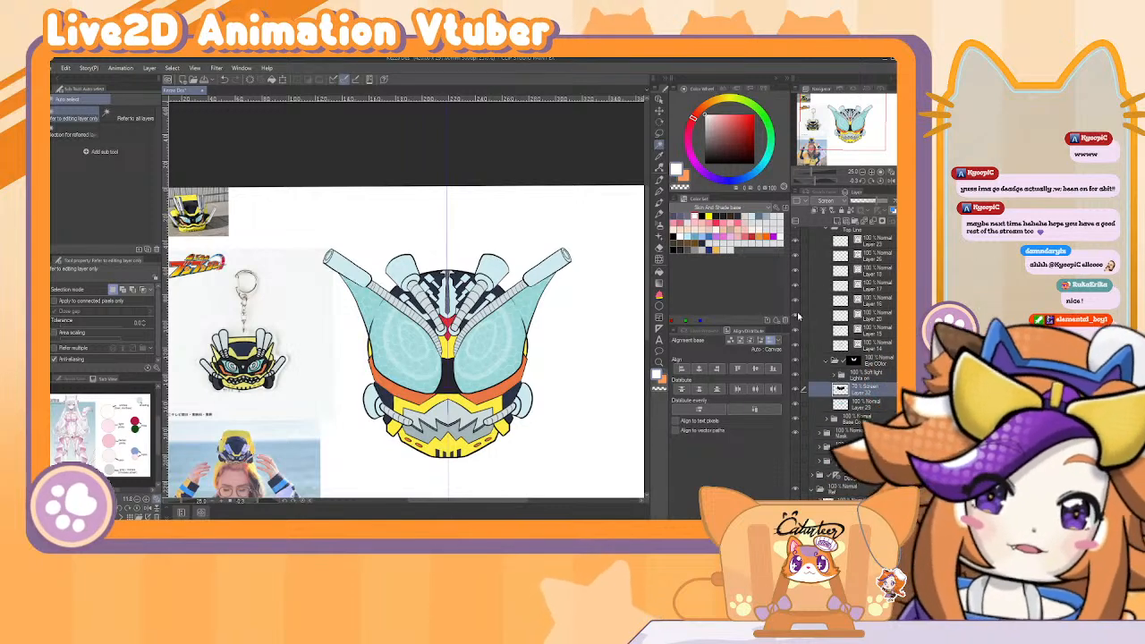
Apply a bright cyan layer color effect to the ring layer inside the Lights on folder.
{"action": "left_click", "coordinate": [834, 374]}
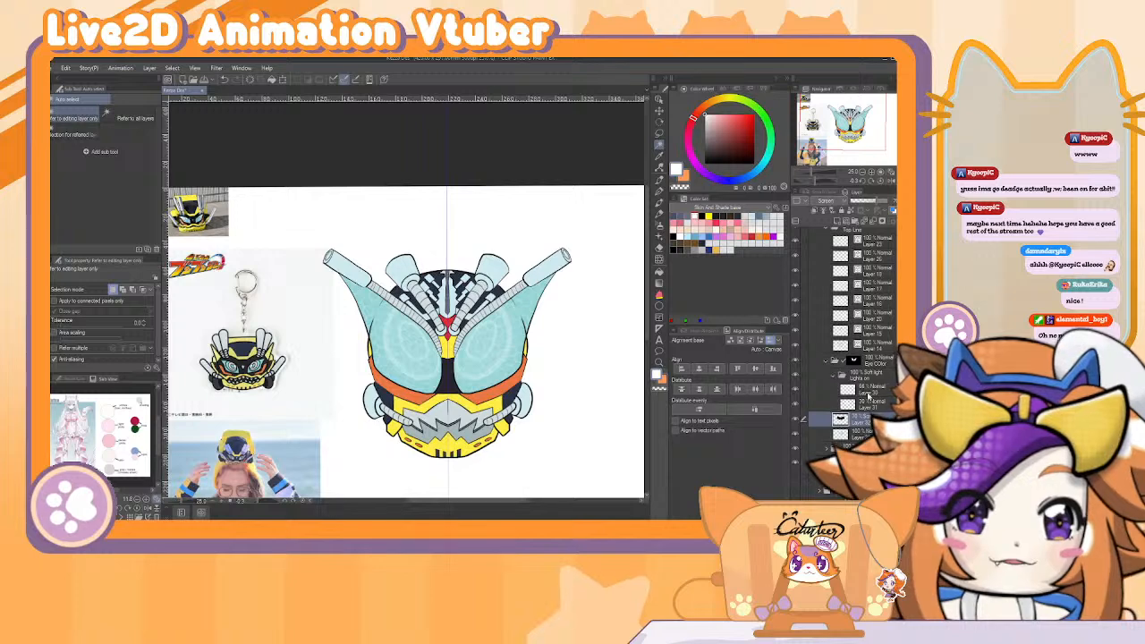
{"action": "left_click", "coordinate": [876, 392]}
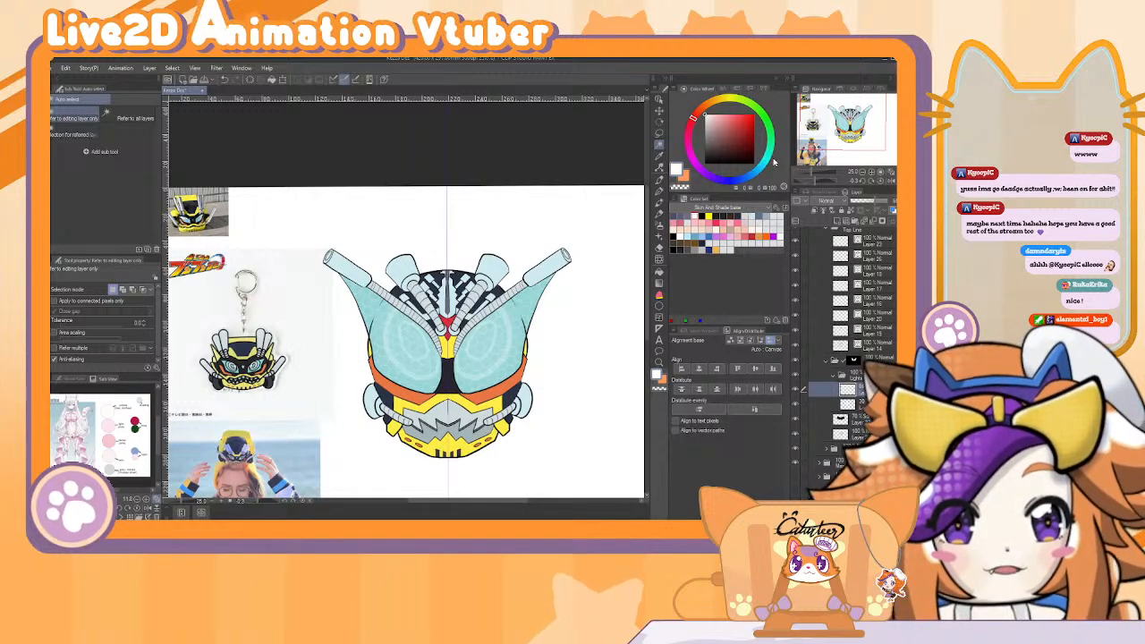
{"action": "left_click", "coordinate": [760, 150]}
{"action": "left_click", "coordinate": [754, 151]}
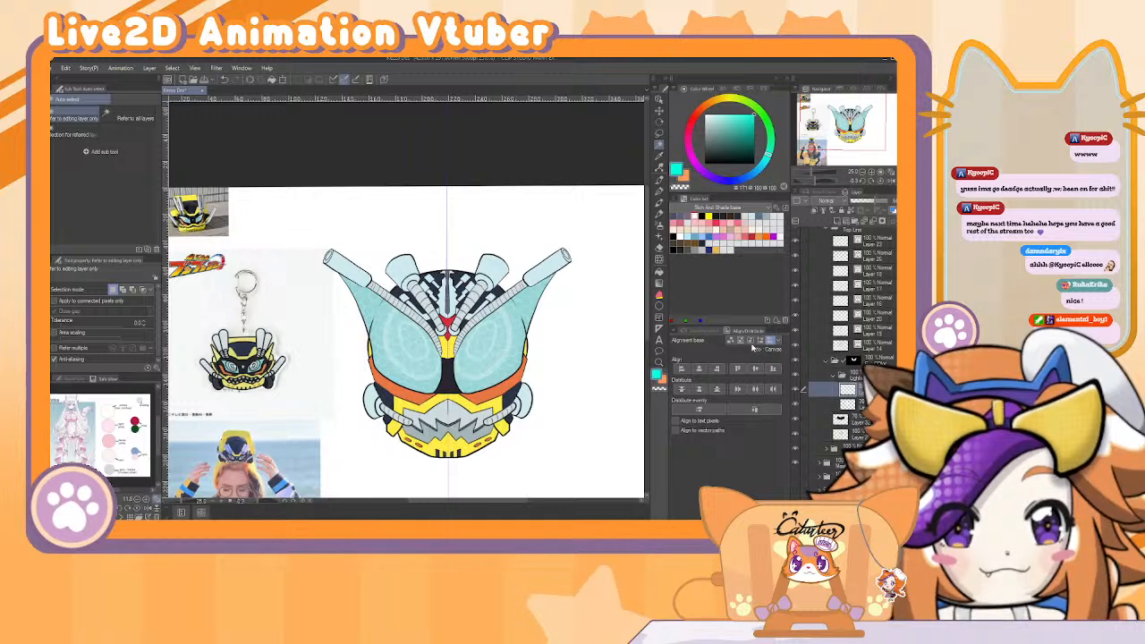
{"action": "left_click", "coordinate": [705, 331]}
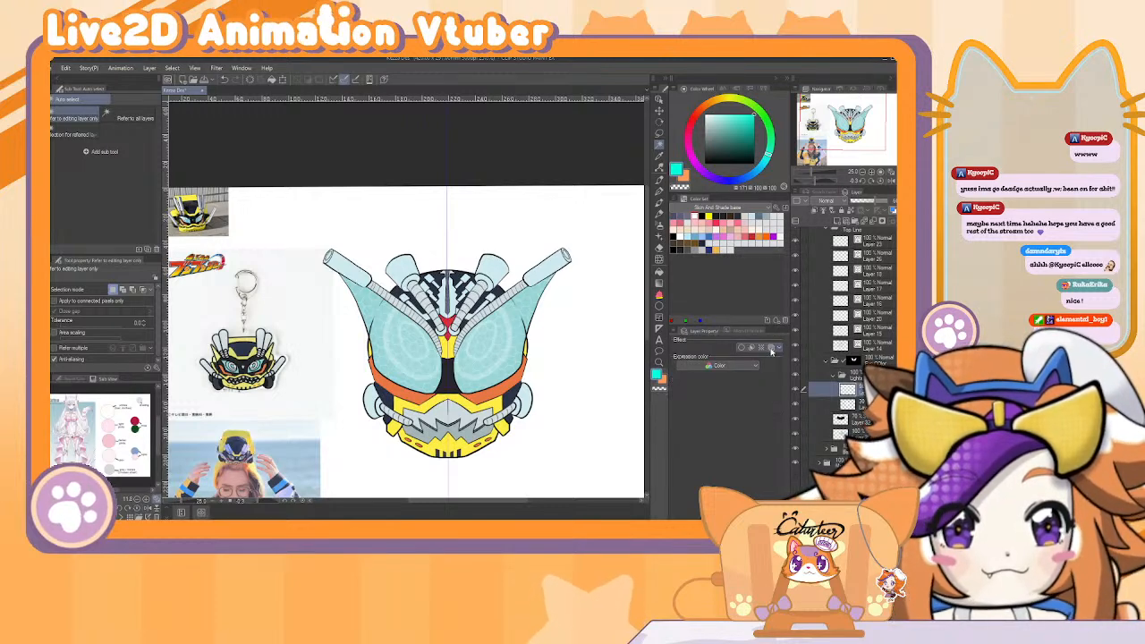
{"action": "left_click", "coordinate": [776, 364]}
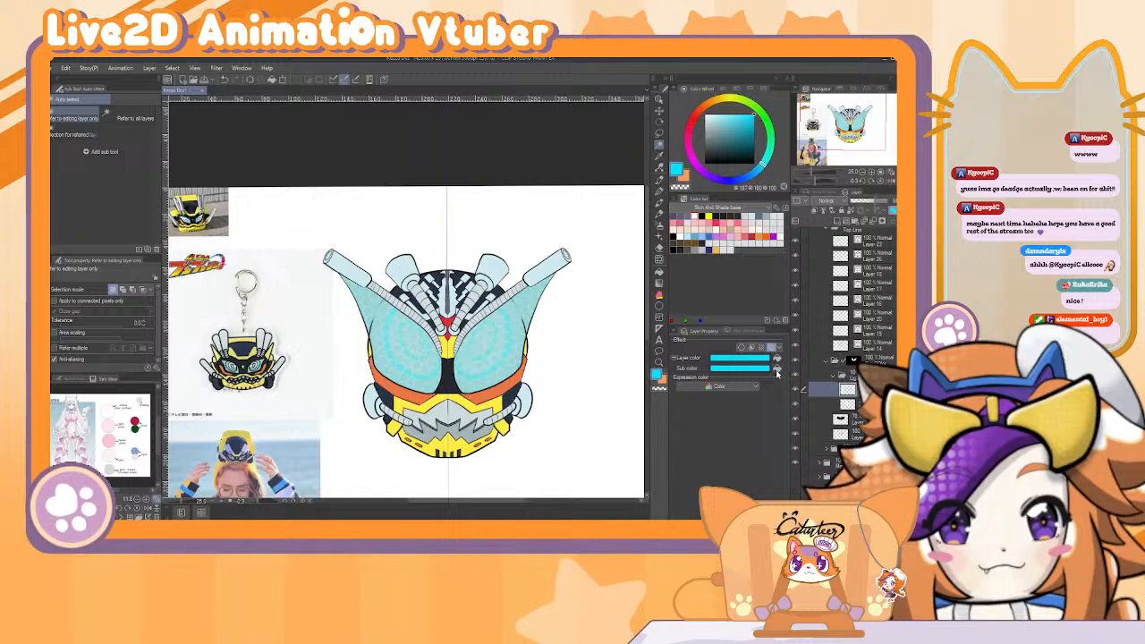
Raise the opacity of the glow layer beneath the rings to 100 % and rasterize the cyan ring layer.
{"action": "left_click", "coordinate": [872, 403]}
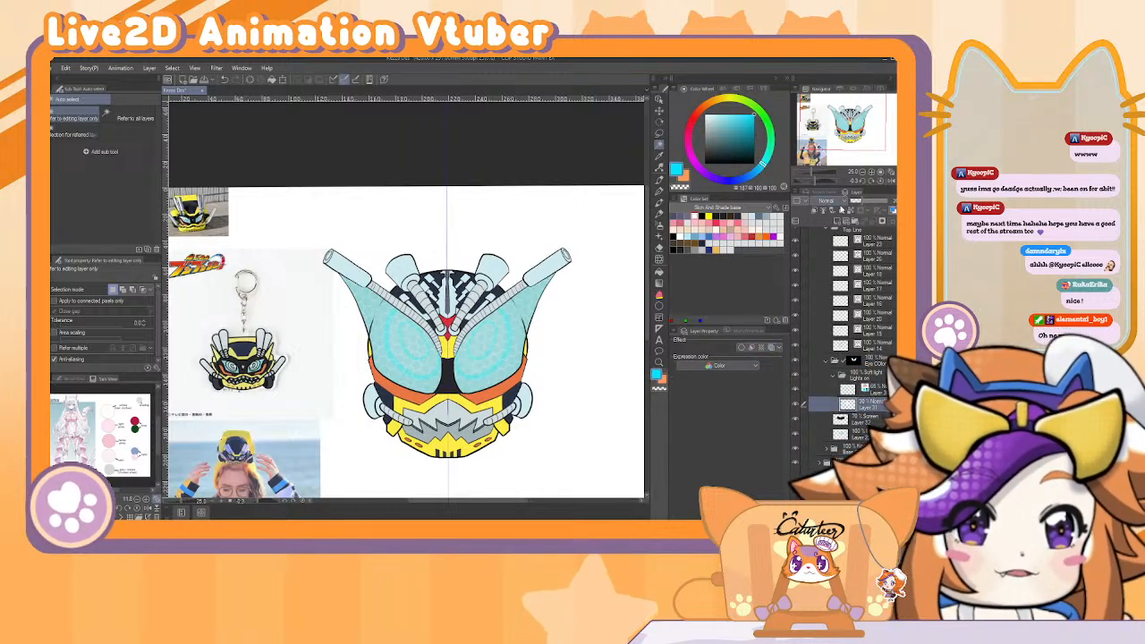
{"action": "left_click_drag", "start_coordinate": [863, 204], "coordinate": [892, 204]}
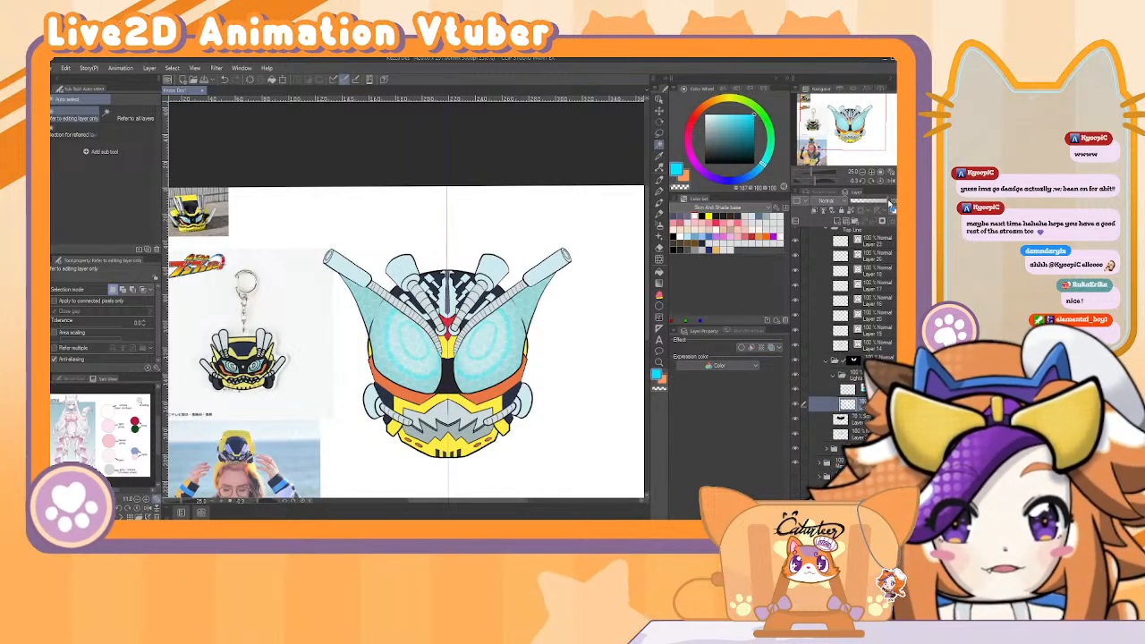
{"action": "left_click", "coordinate": [835, 407]}
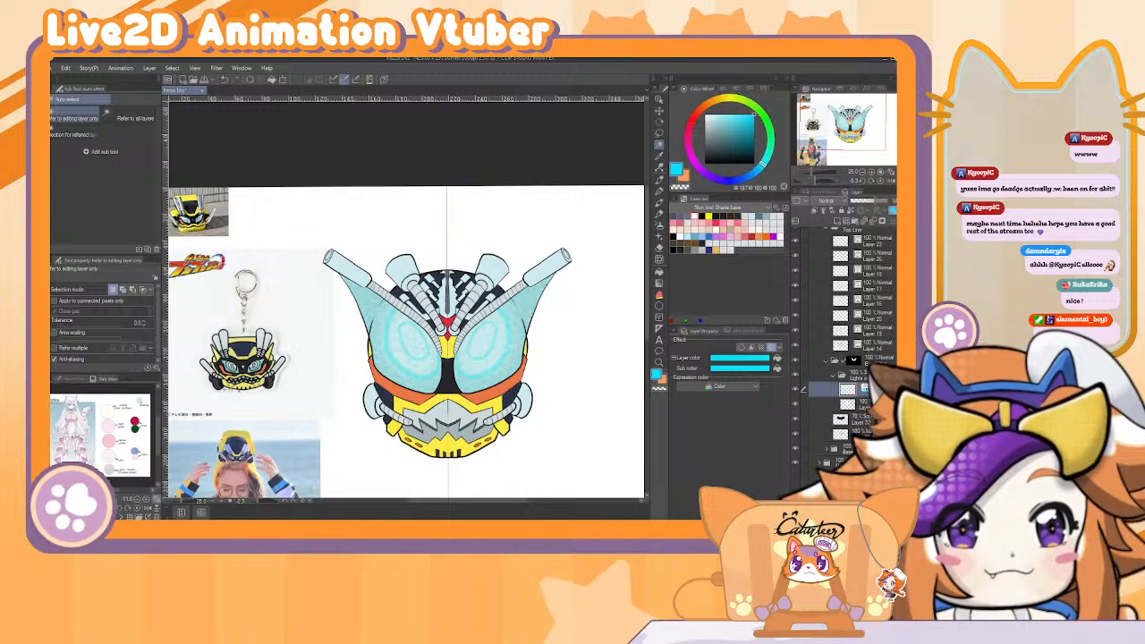
{"action": "right_click", "coordinate": [863, 393]}
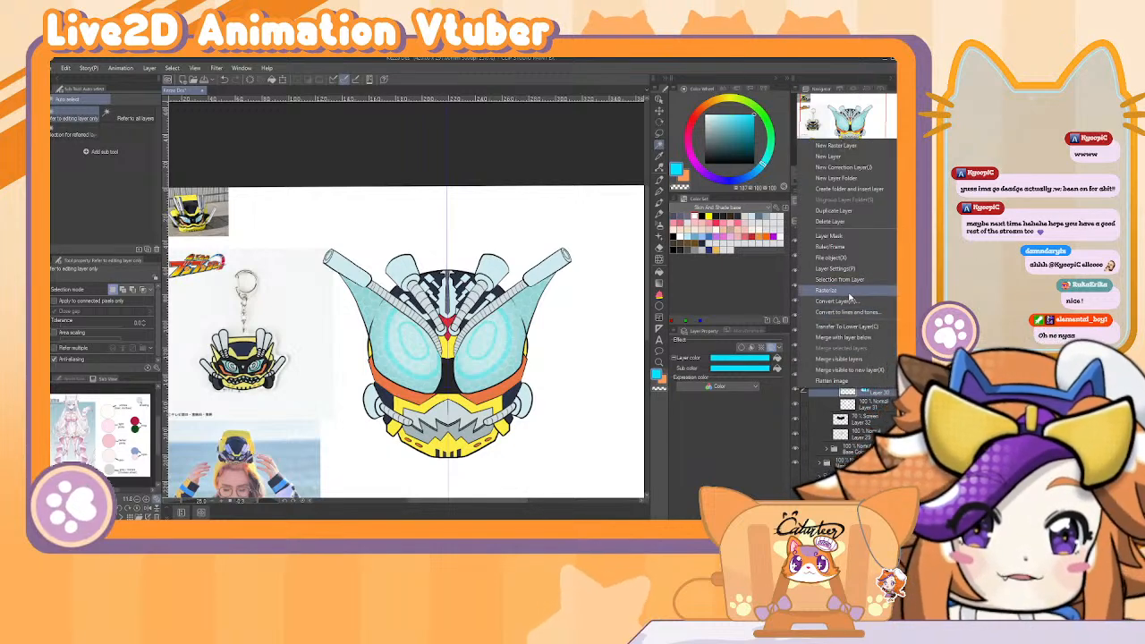
{"action": "key", "text": "Escape"}
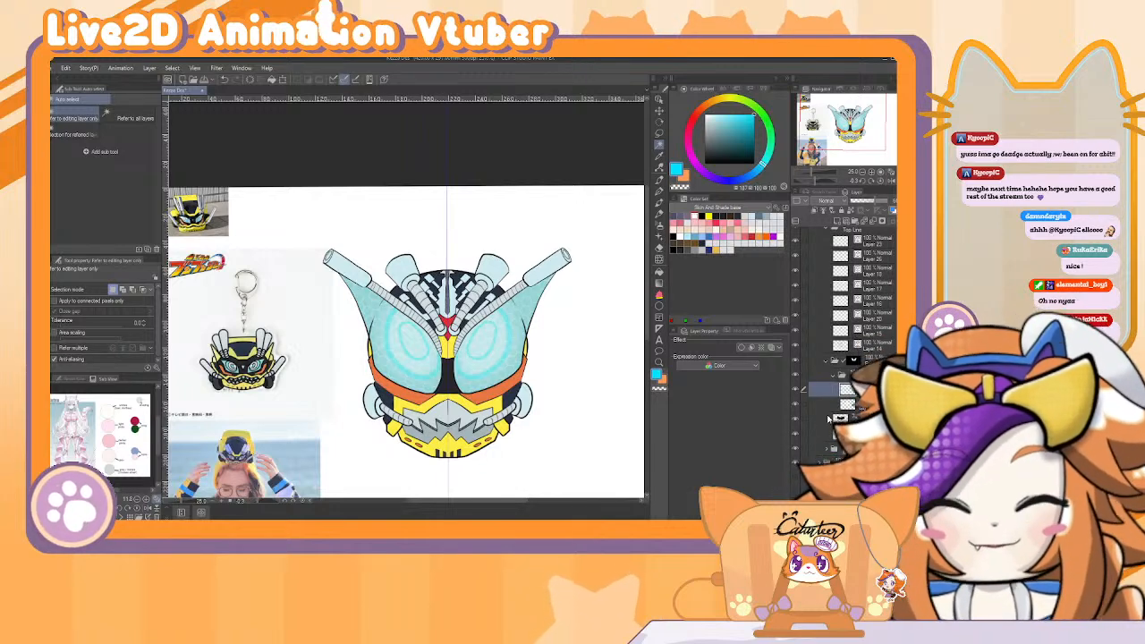
Collapse the Lights on folder and toggle its visibility to compare the patterned eyes lit and unlit.
{"action": "left_click", "coordinate": [806, 377]}
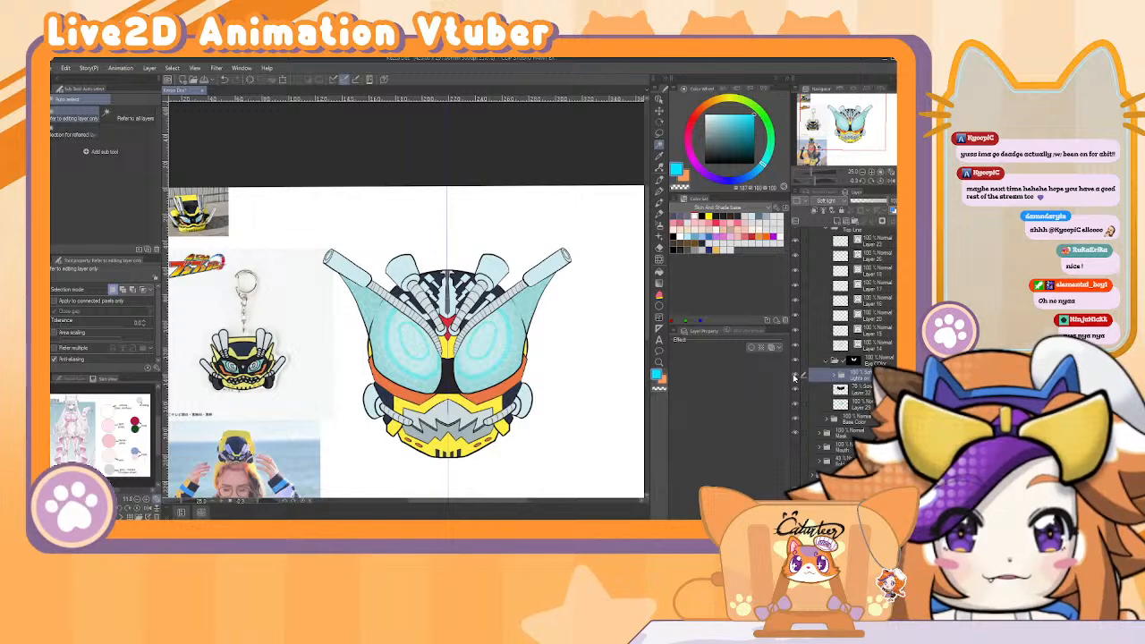
{"action": "left_click", "coordinate": [794, 376]}
{"action": "left_click", "coordinate": [794, 377]}
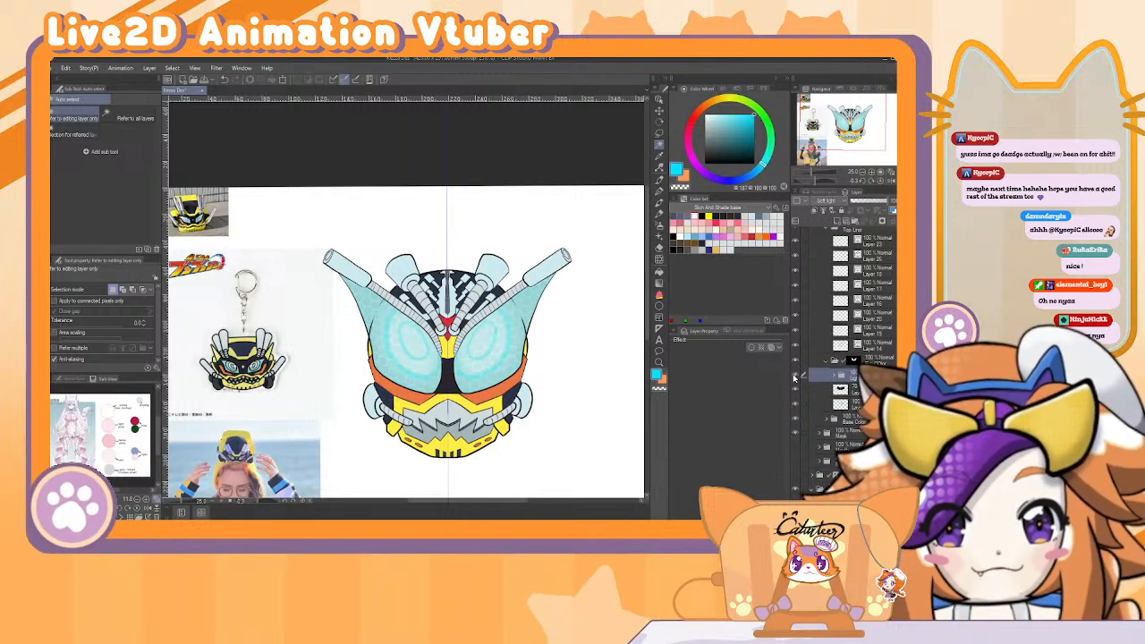
Toggle the Lights on folder repeatedly to preview the eye rings flashing on and off, leaving the folder hidden.
{"action": "left_click", "coordinate": [794, 377]}
{"action": "left_click", "coordinate": [794, 376]}
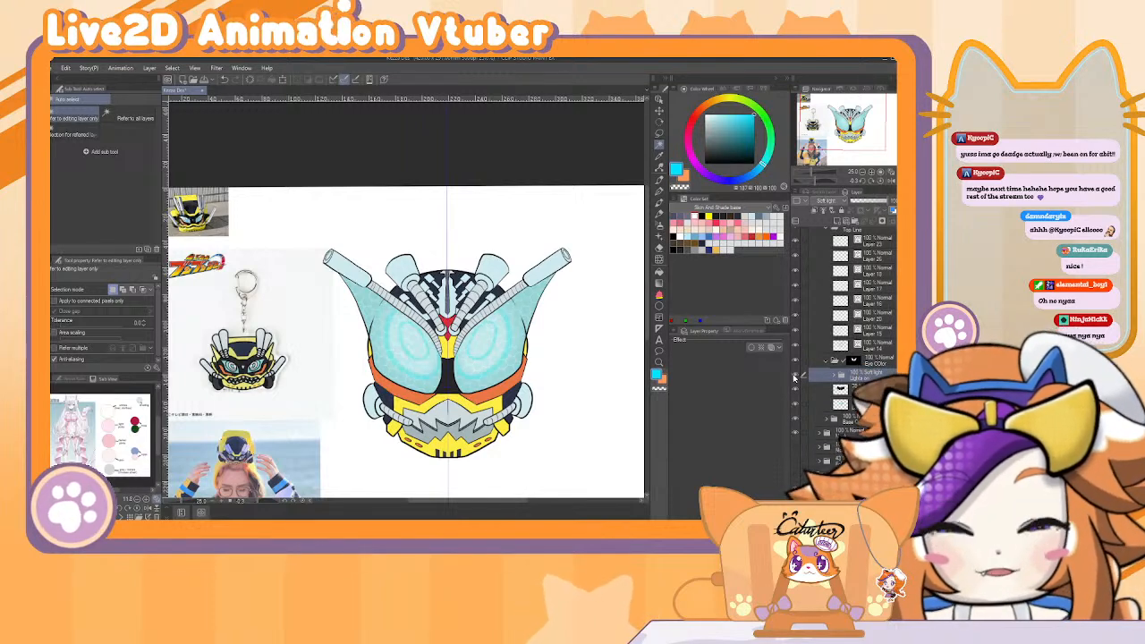
{"action": "left_click", "coordinate": [794, 376]}
{"action": "left_click", "coordinate": [794, 376]}
{"action": "left_click", "coordinate": [794, 377]}
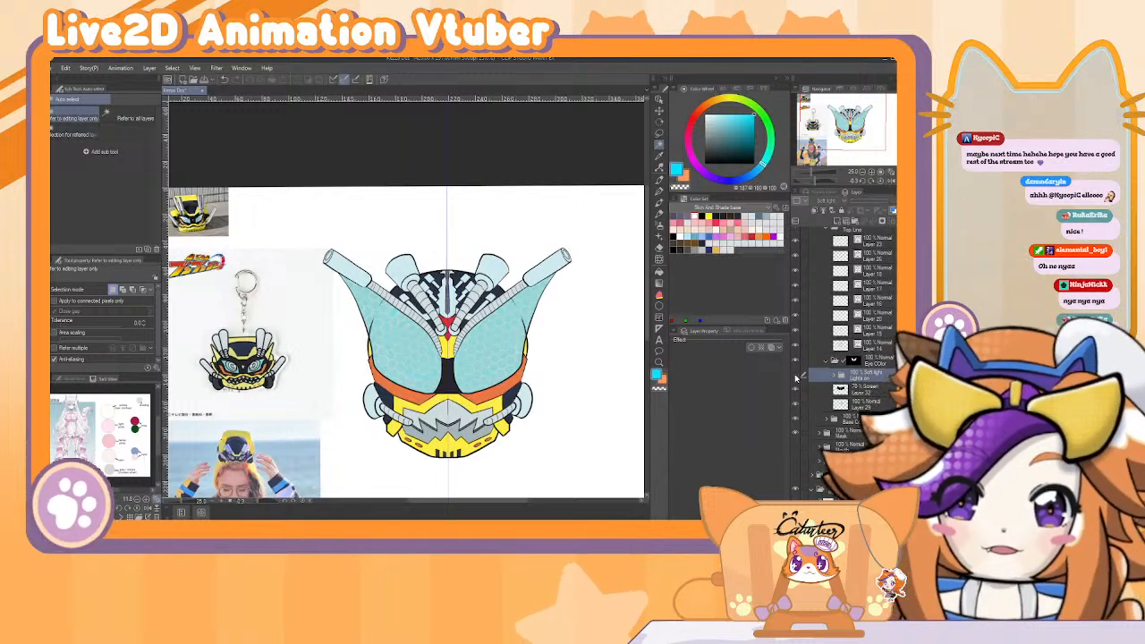
{"action": "left_click", "coordinate": [794, 377]}
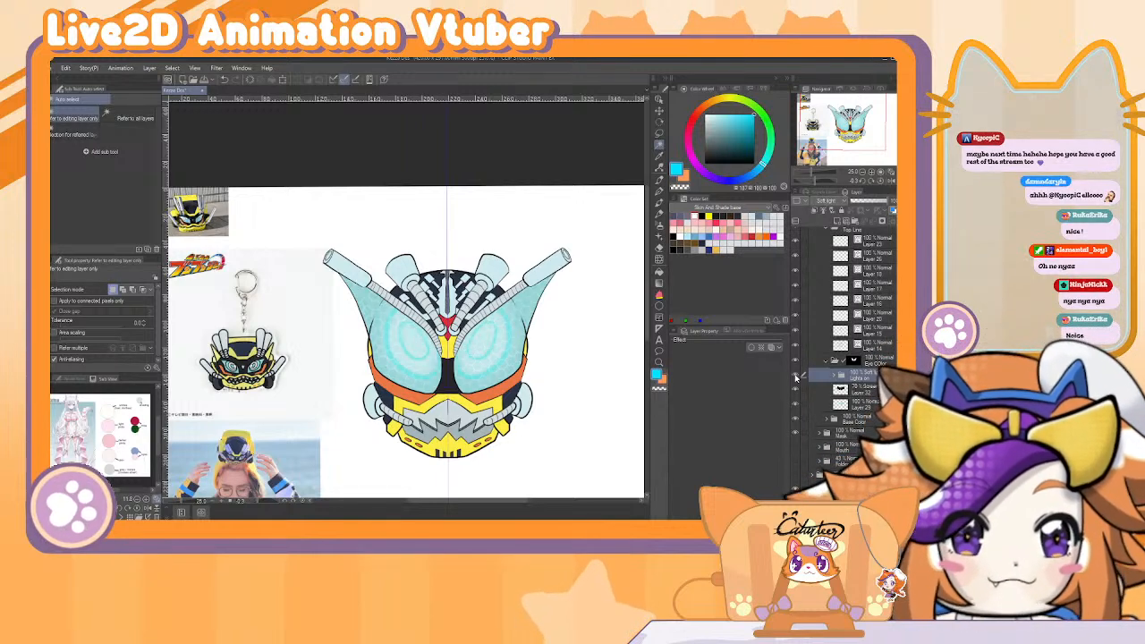
{"action": "left_click", "coordinate": [794, 377]}
{"action": "left_click", "coordinate": [794, 377]}
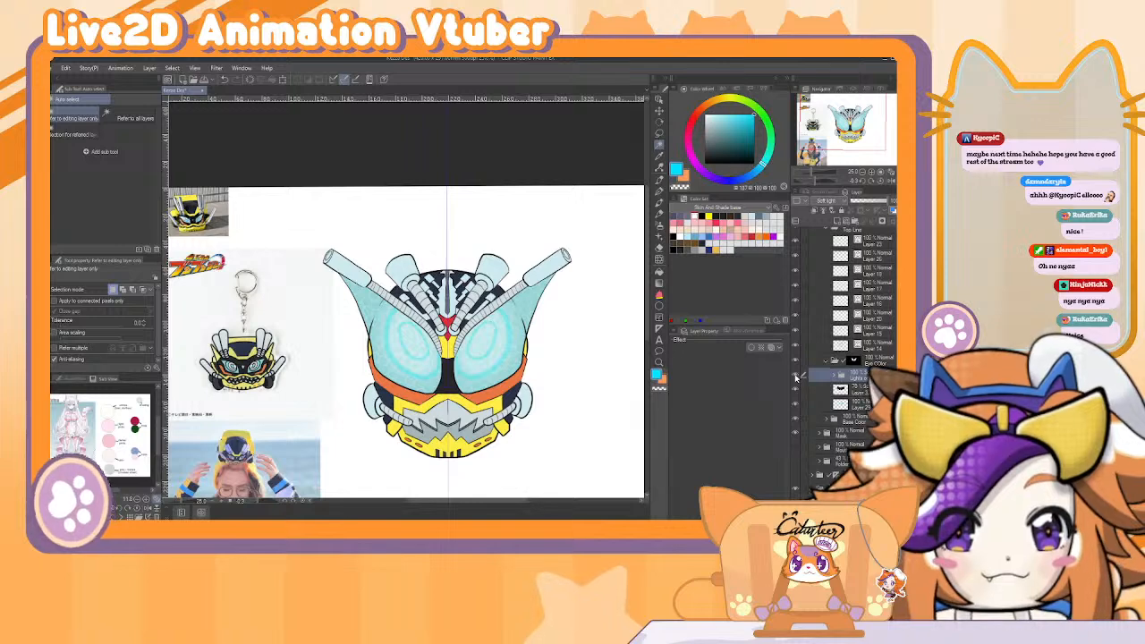
{"action": "left_click", "coordinate": [795, 377]}
{"action": "left_click", "coordinate": [795, 377]}
{"action": "left_click", "coordinate": [795, 377]}
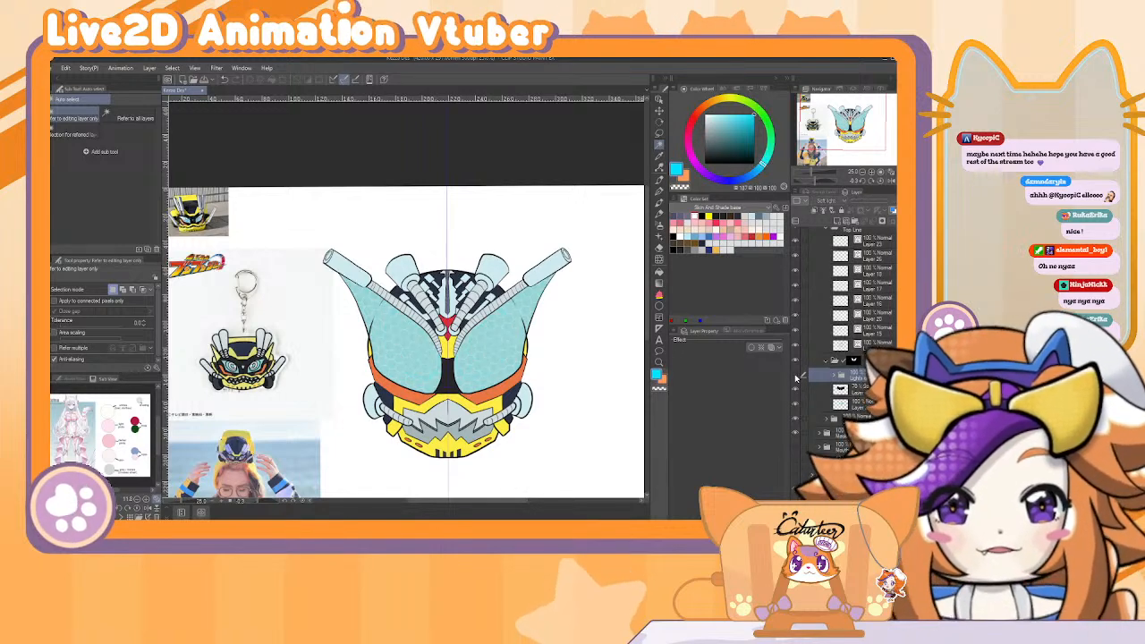
{"action": "left_click", "coordinate": [795, 376]}
{"action": "left_click", "coordinate": [795, 376]}
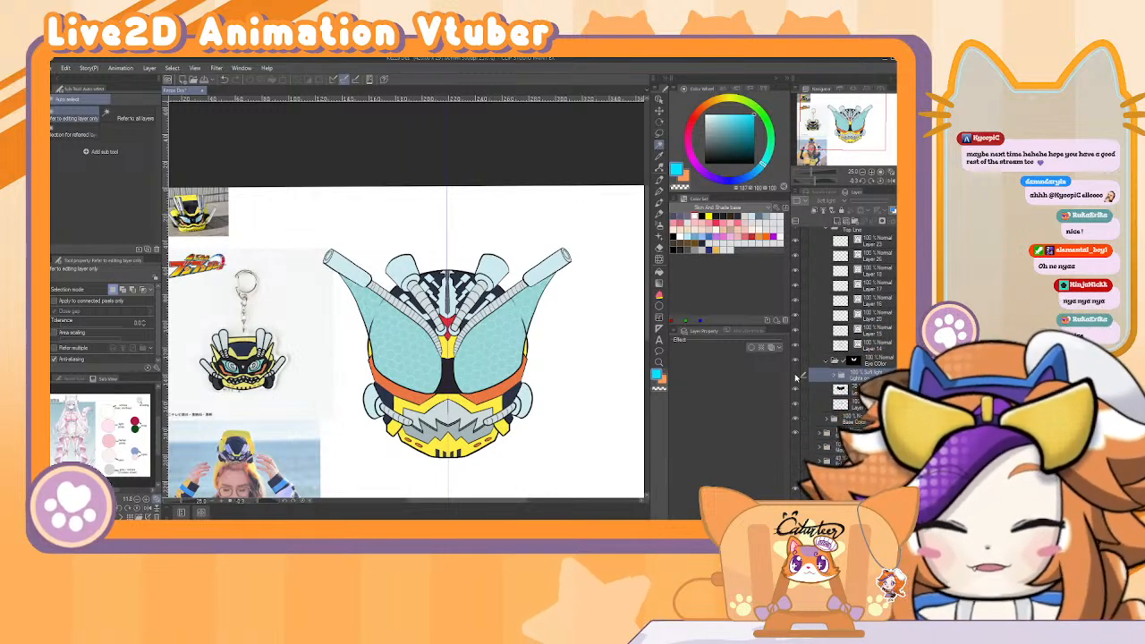
Collapse the Top Line and Eye Color folders inside the Top folder to tidy the layer list.
{"action": "left_click_drag", "start_coordinate": [566, 358], "coordinate": [548, 292]}
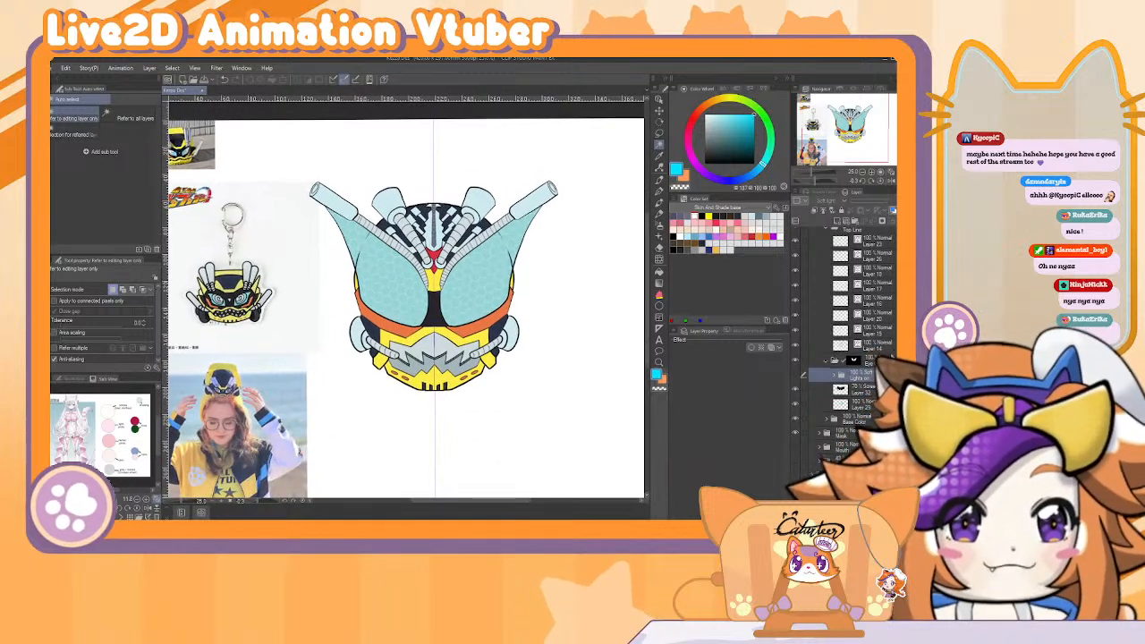
{"action": "scroll", "coordinate": [849, 295], "scroll_direction": "up", "scroll_amount": 1}
{"action": "scroll", "coordinate": [857, 285], "scroll_direction": "up", "scroll_amount": 2}
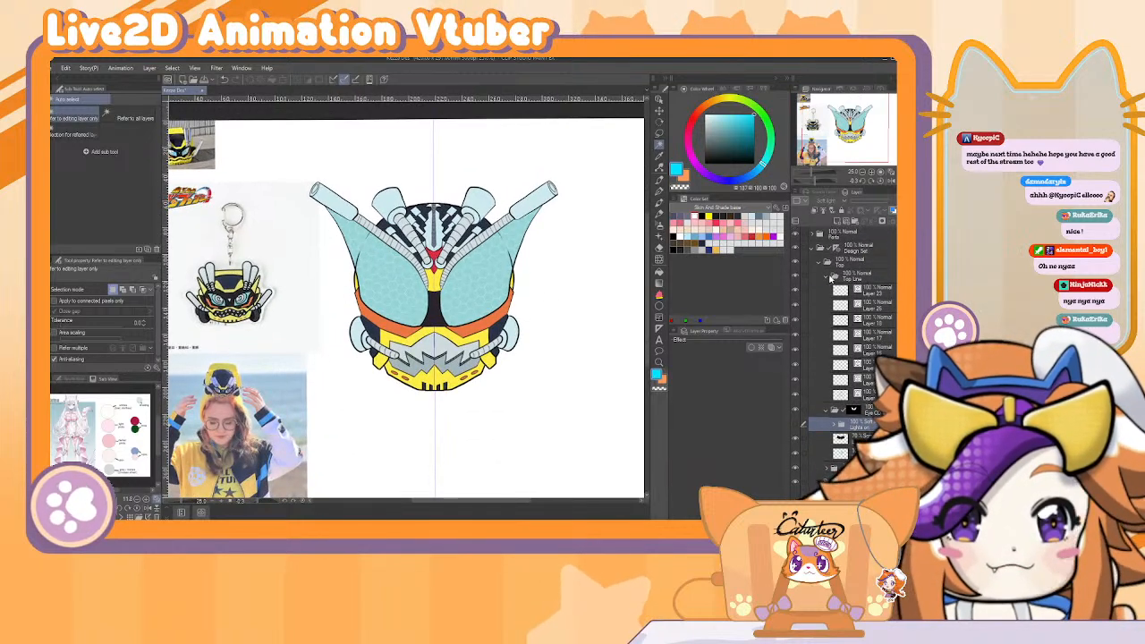
{"action": "left_click", "coordinate": [833, 279]}
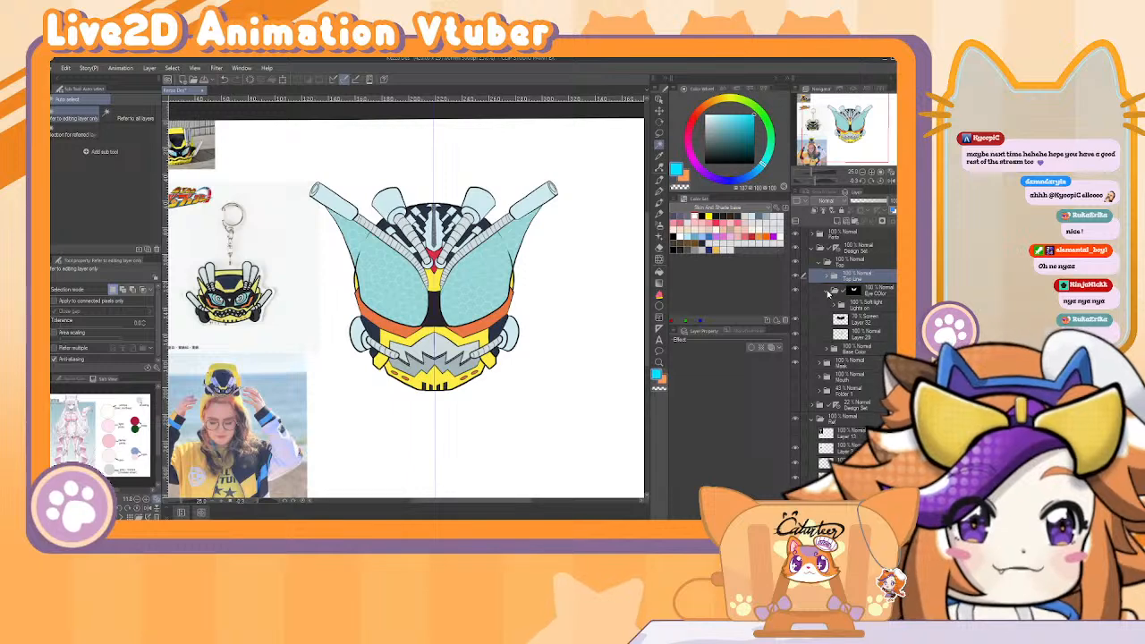
{"action": "left_click", "coordinate": [828, 291]}
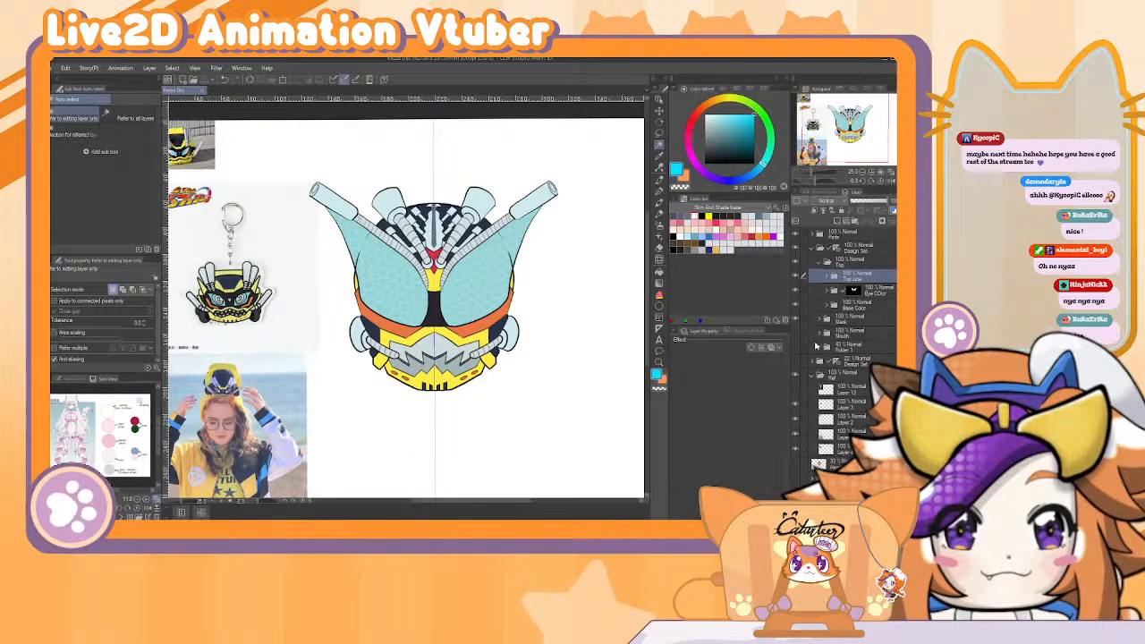
Add a new raster layer above the Top Line folder inside the Top folder, rename it and clip it to the folder below.
{"action": "left_click", "coordinate": [873, 174]}
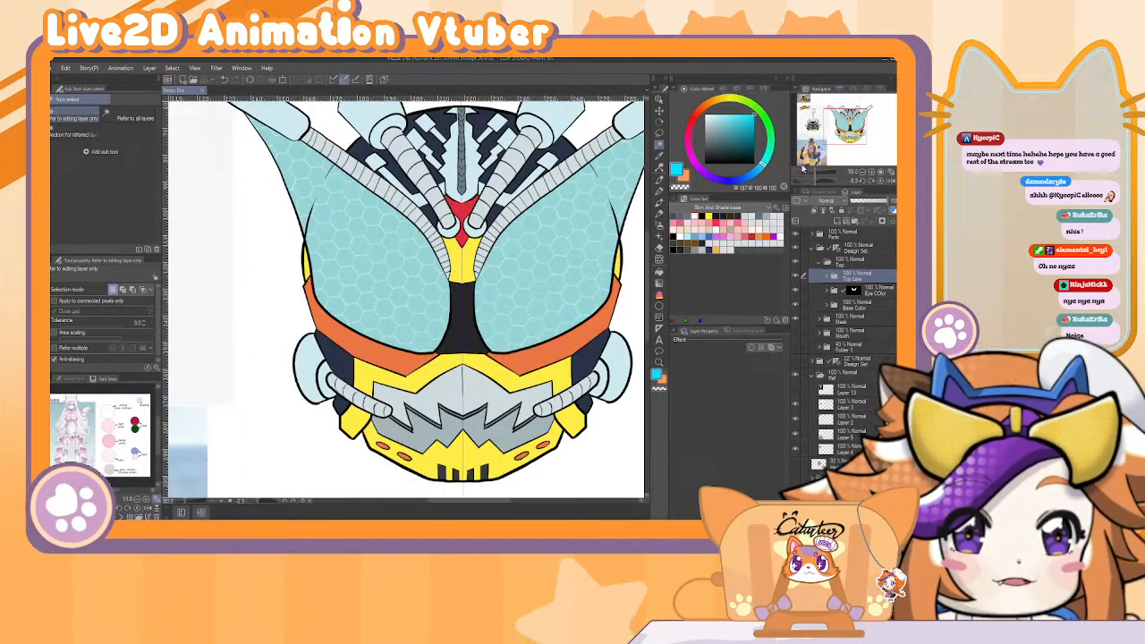
{"action": "left_click", "coordinate": [859, 263]}
{"action": "left_click", "coordinate": [861, 274]}
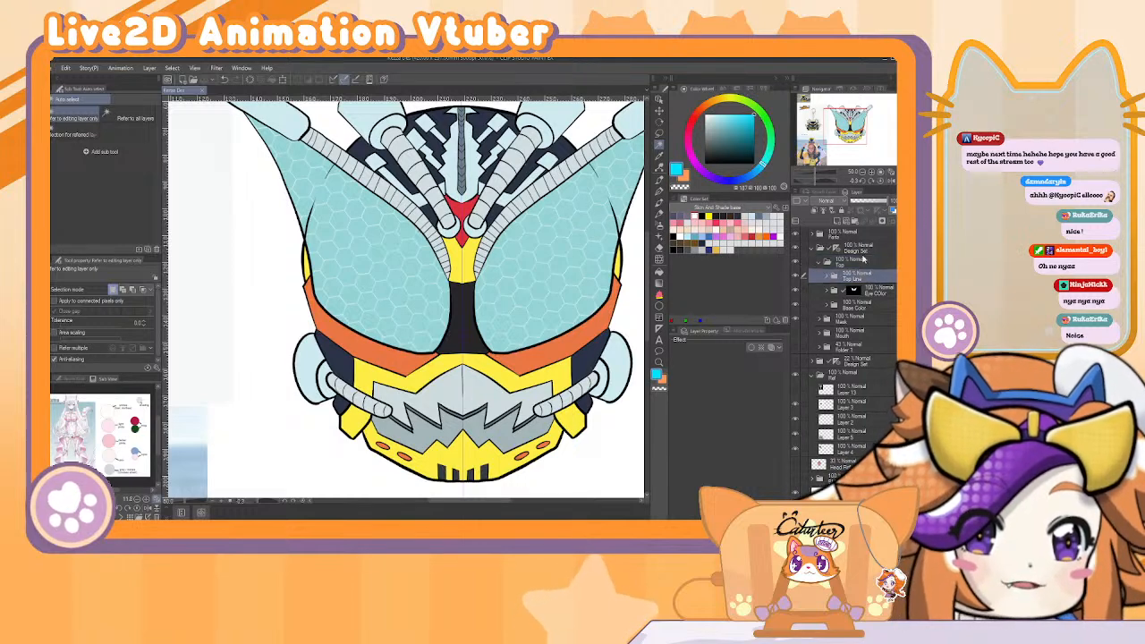
{"action": "left_click", "coordinate": [838, 225]}
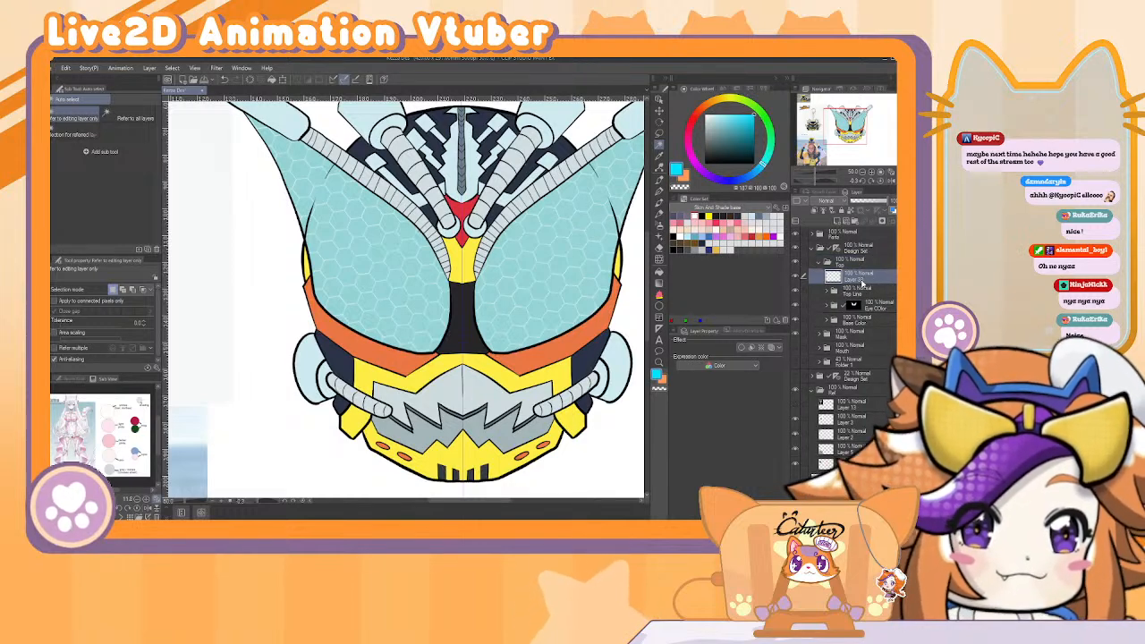
{"action": "double_click", "coordinate": [861, 279]}
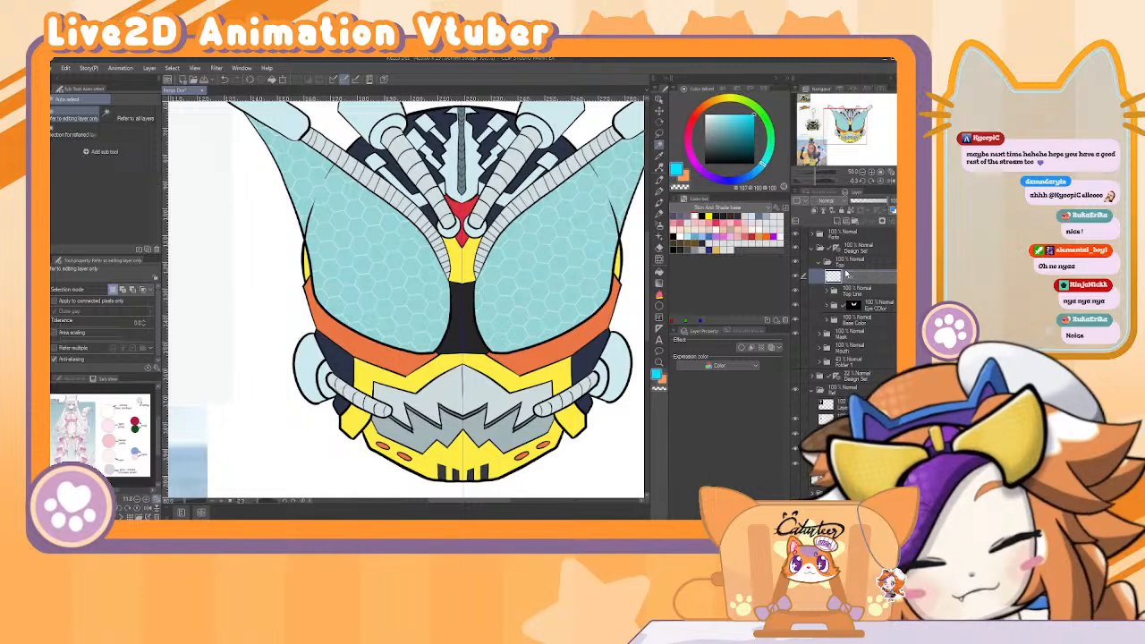
{"action": "key", "text": "Return"}
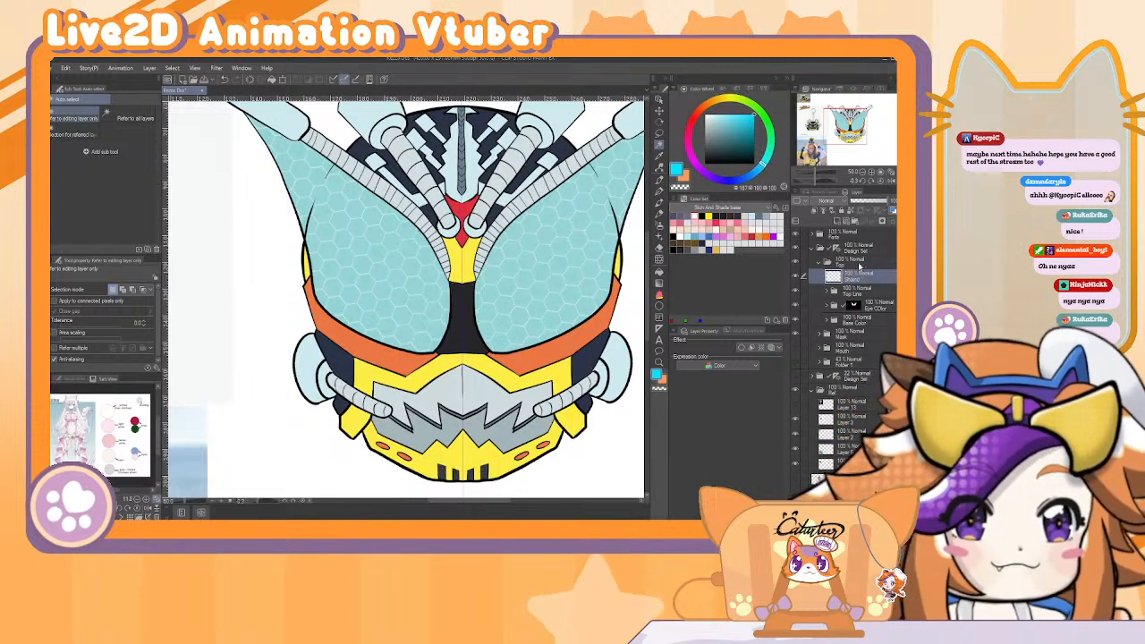
{"action": "double_click", "coordinate": [859, 280]}
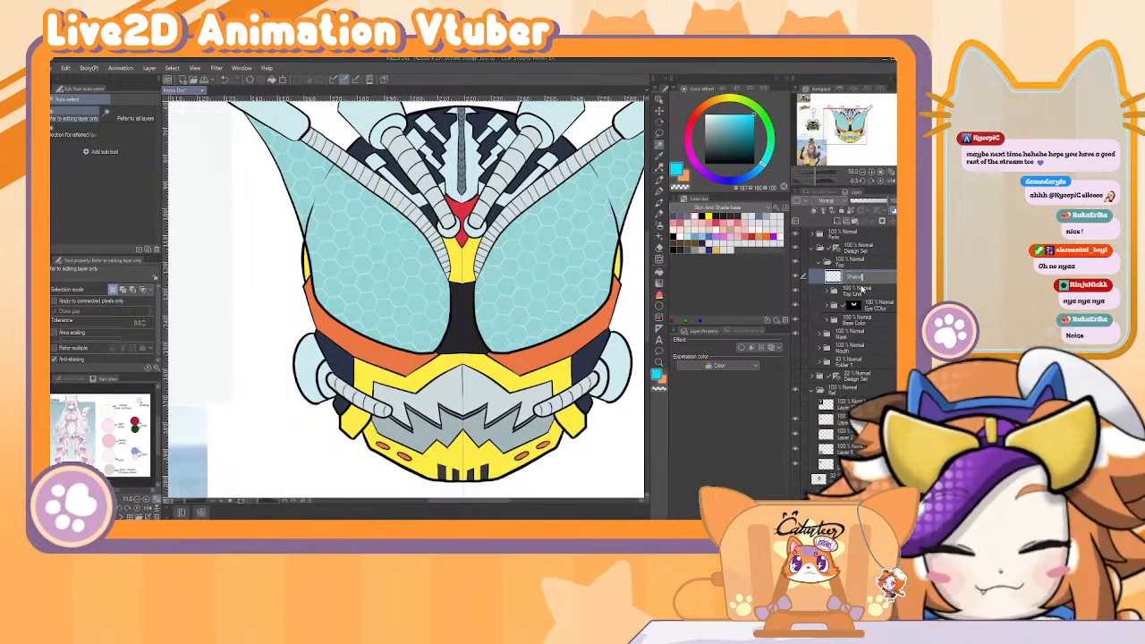
{"action": "key", "text": "Return"}
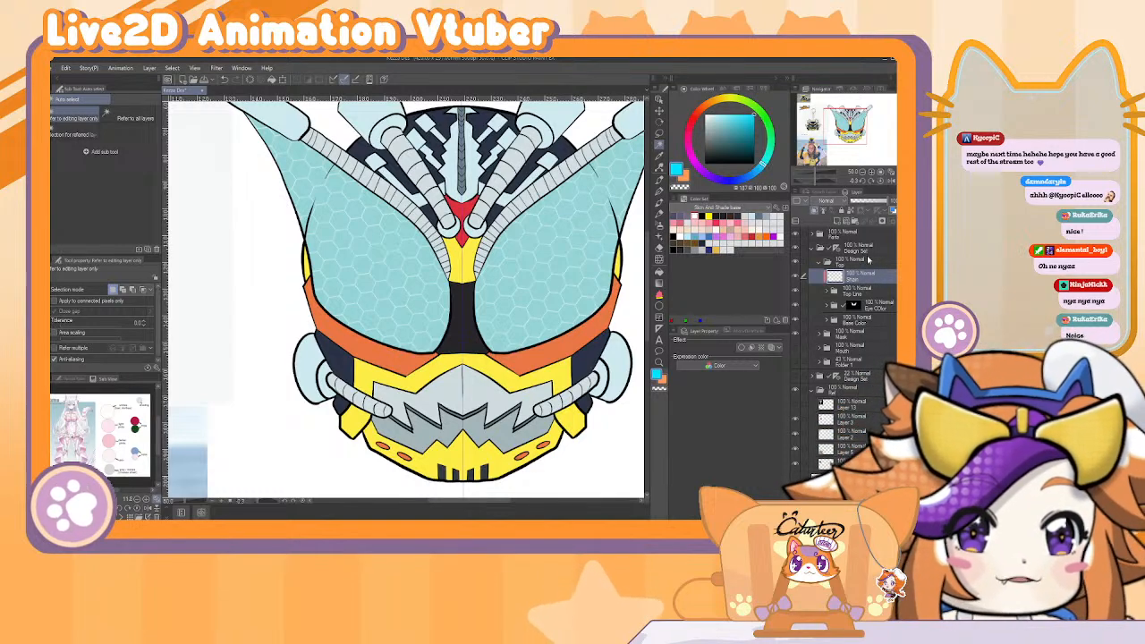
Select the soft brush and pick a darker teal based on the helmet's eye color.
{"action": "key", "text": "e"}
{"action": "key", "text": "alt"}
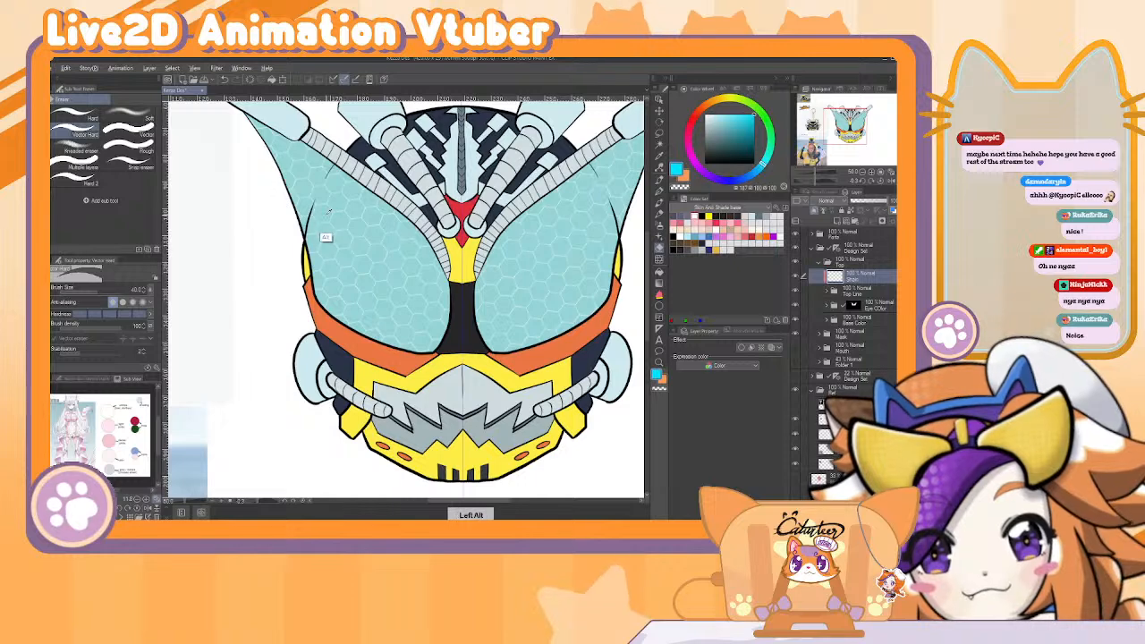
{"action": "left_click", "coordinate": [318, 205], "text": "alt"}
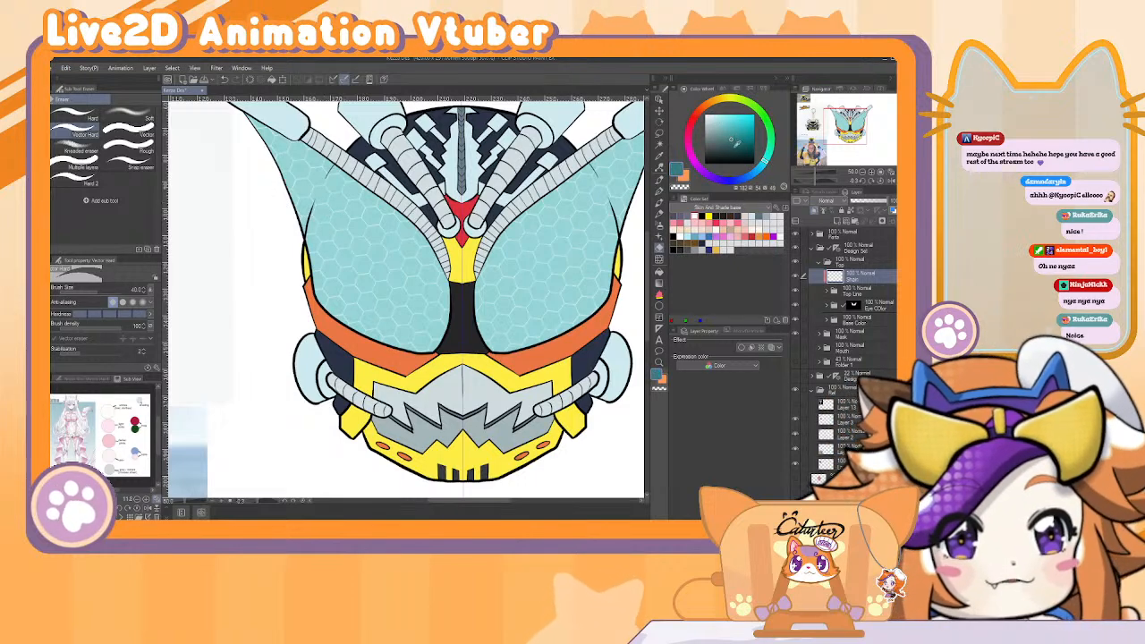
{"action": "key", "text": "b"}
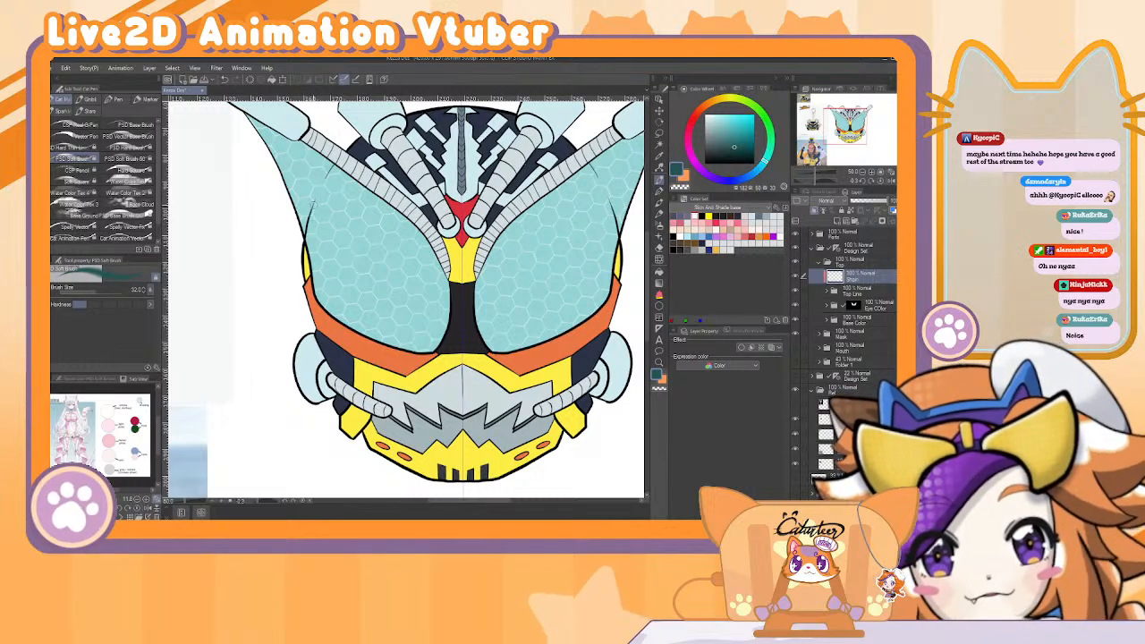
{"action": "key", "text": "b"}
{"action": "key", "text": "b"}
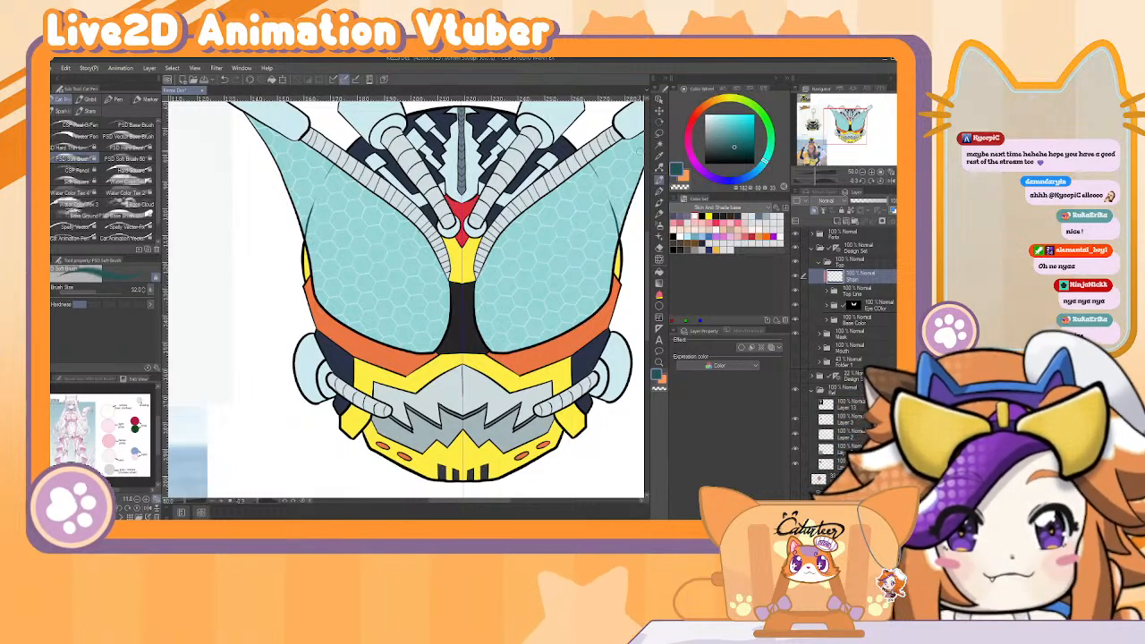
{"action": "left_click", "coordinate": [384, 254], "text": "alt"}
{"action": "left_click", "coordinate": [723, 133]}
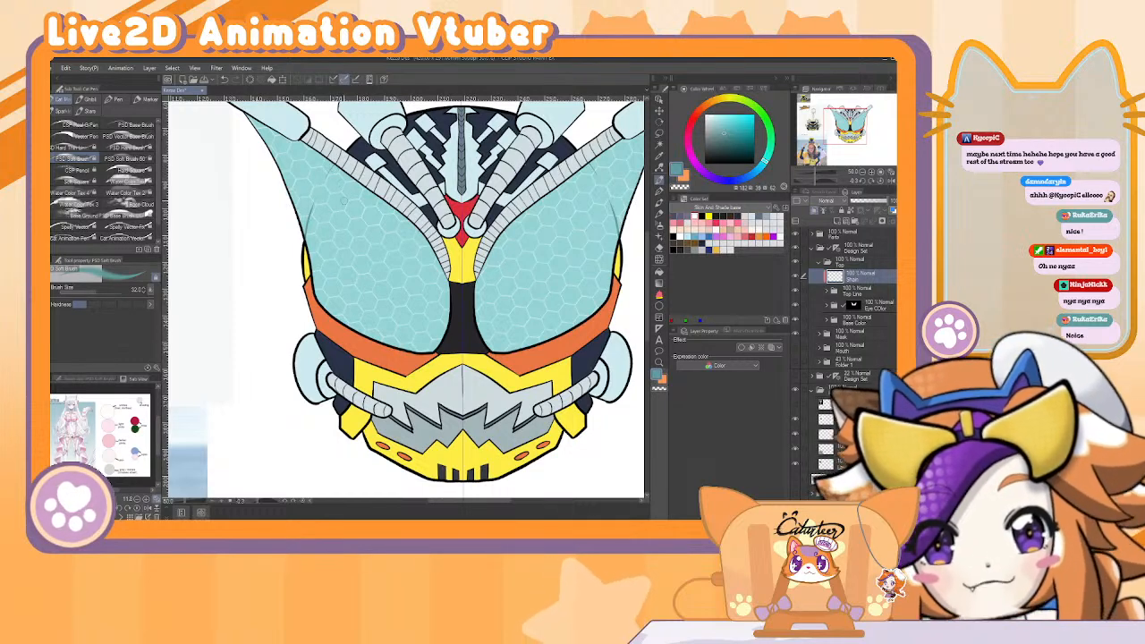
Collapse the Top folder and hide the Mask folder to expose the lower face.
{"action": "left_click_drag", "start_coordinate": [861, 171], "coordinate": [854, 174]}
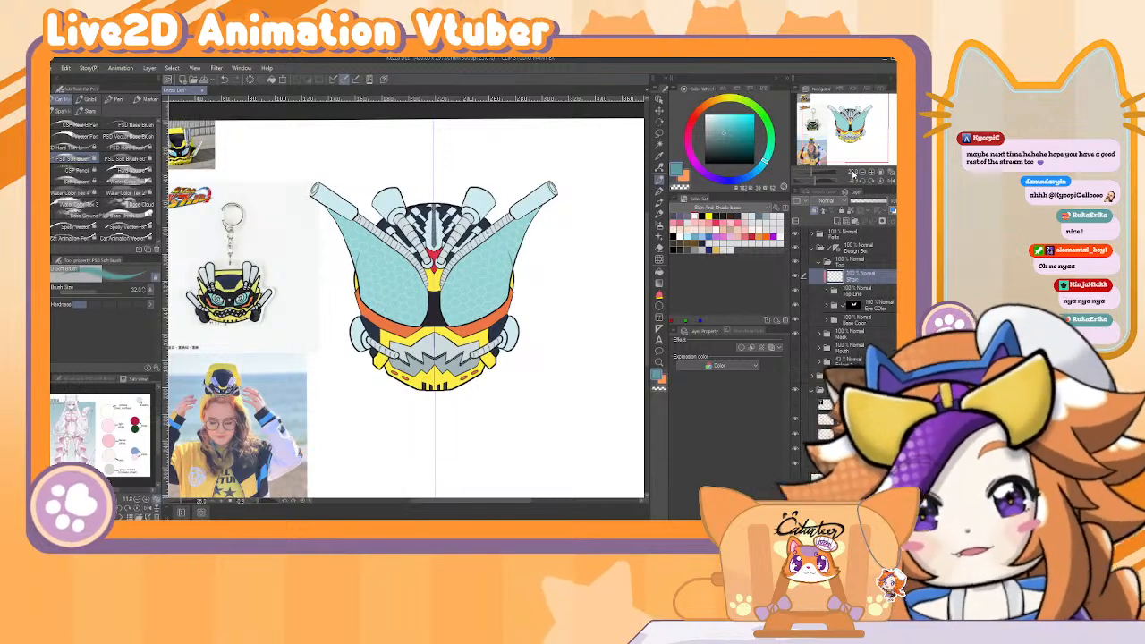
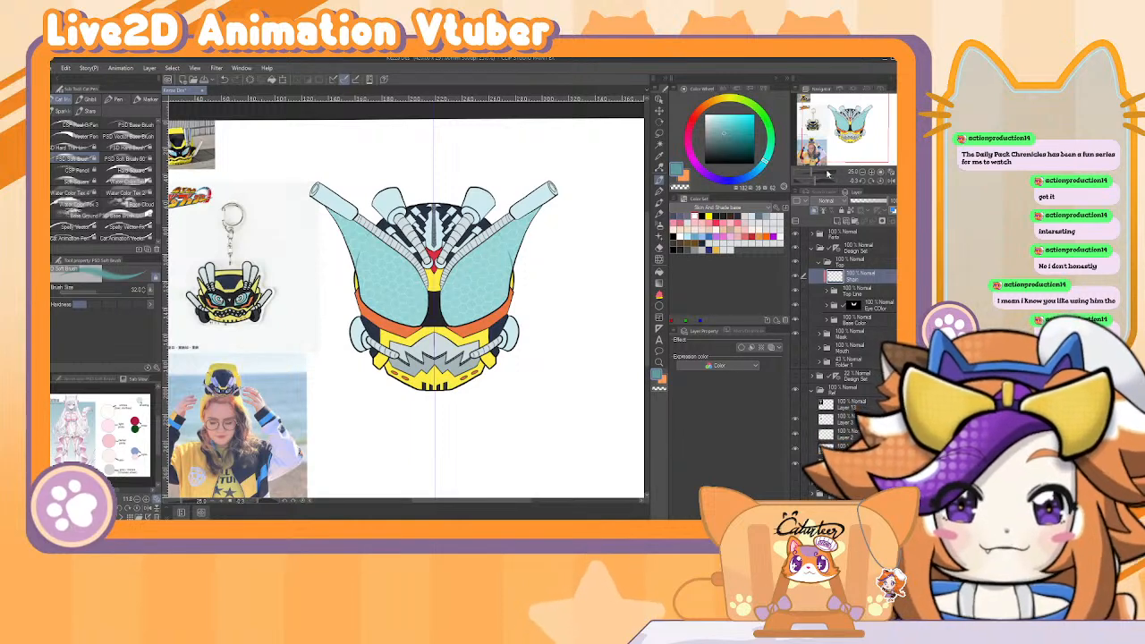
{"action": "left_click", "coordinate": [856, 178]}
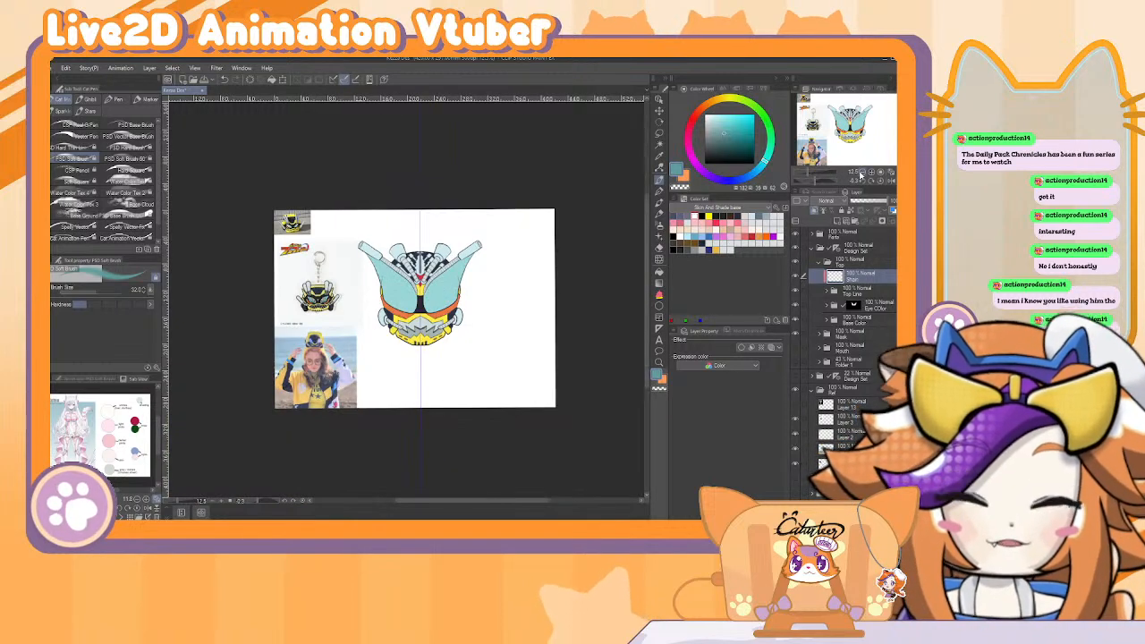
{"action": "left_click", "coordinate": [872, 176]}
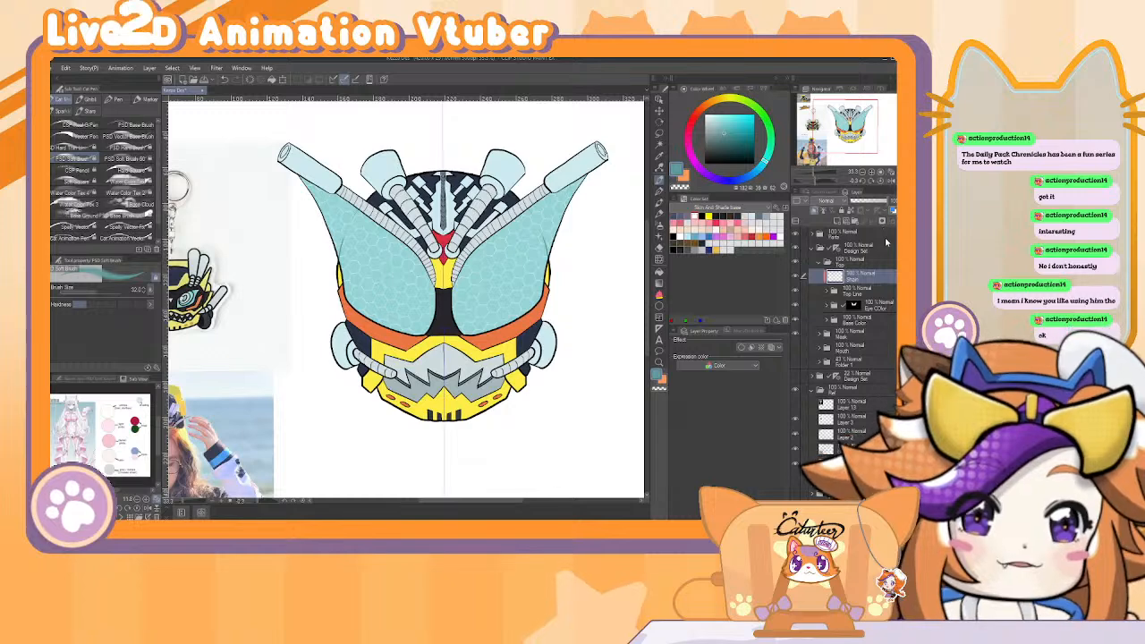
{"action": "left_click", "coordinate": [820, 266]}
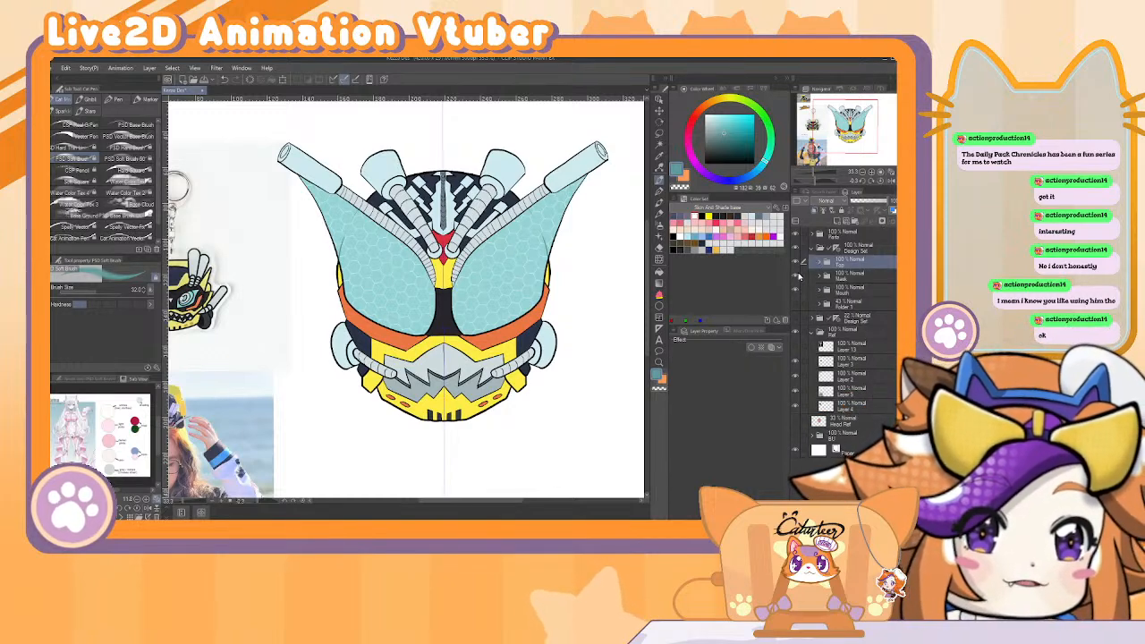
{"action": "left_click", "coordinate": [796, 276]}
Fill the lower face with a pale skin tone on the layer beneath the line art in the Mouth folder.
{"action": "left_click", "coordinate": [851, 293]}
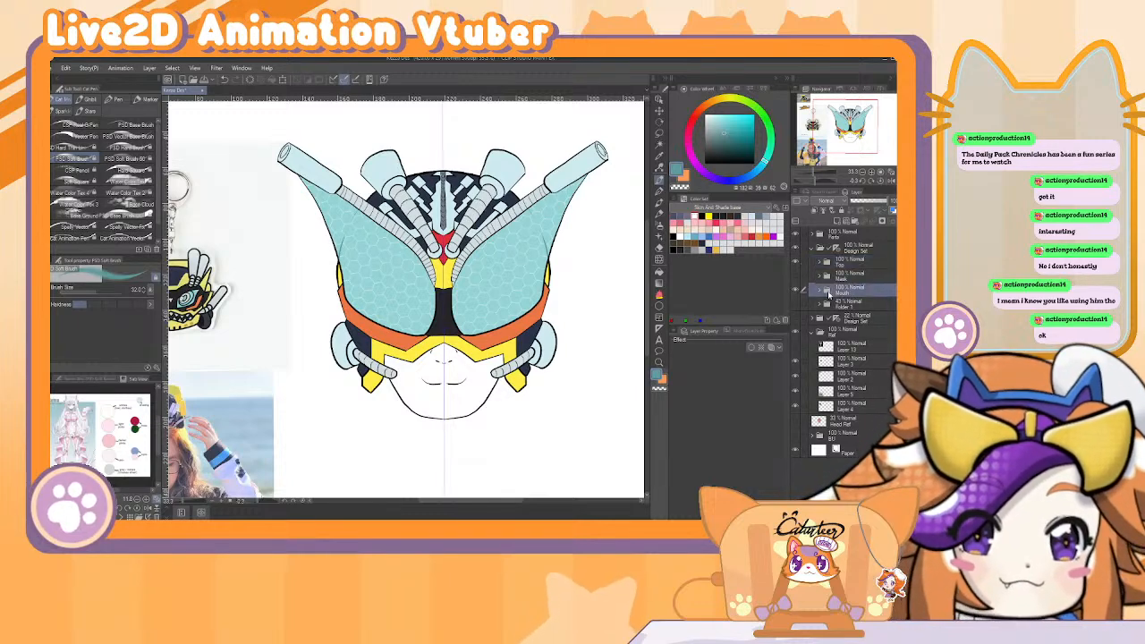
{"action": "left_click", "coordinate": [820, 292]}
{"action": "left_click", "coordinate": [850, 318]}
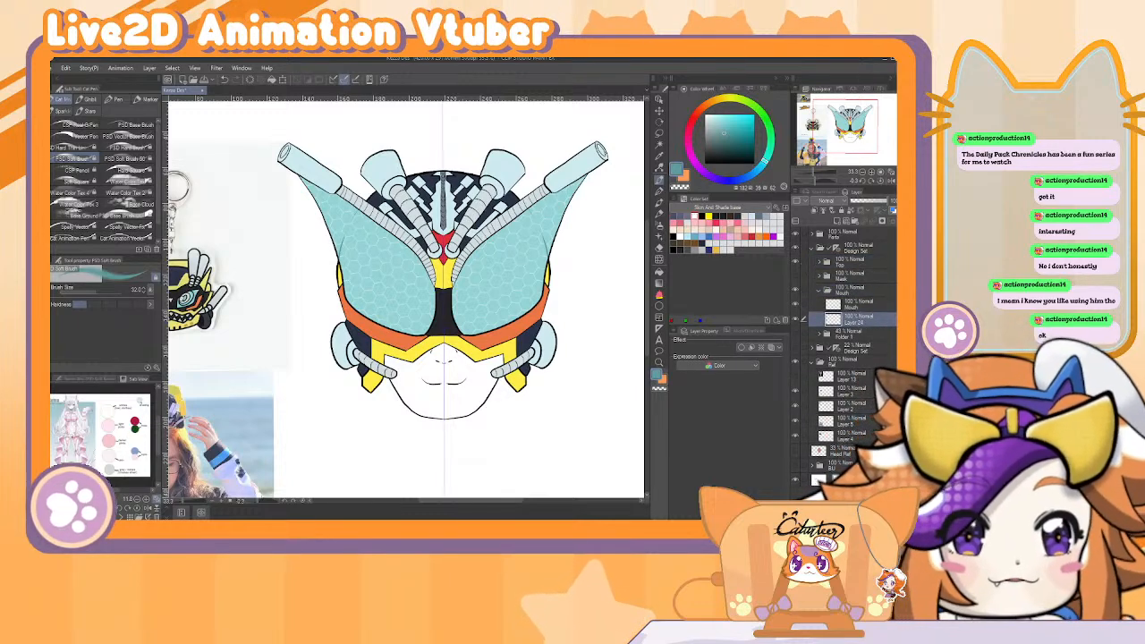
{"action": "left_click", "coordinate": [677, 234]}
{"action": "left_click", "coordinate": [725, 228]}
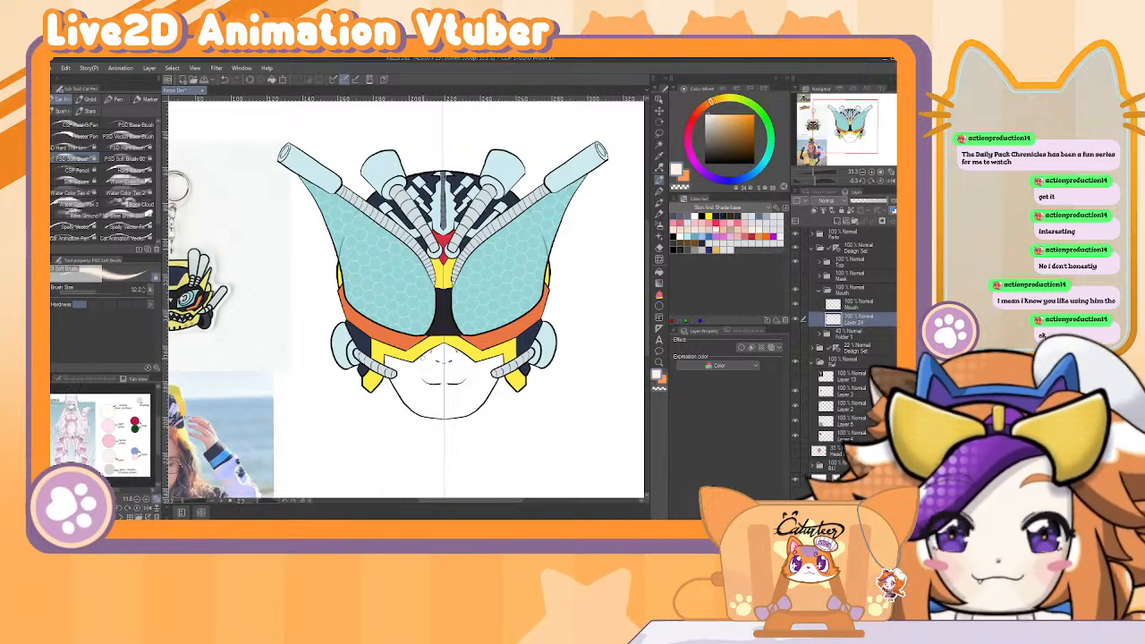
{"action": "key", "text": "g"}
{"action": "left_click", "coordinate": [421, 389]}
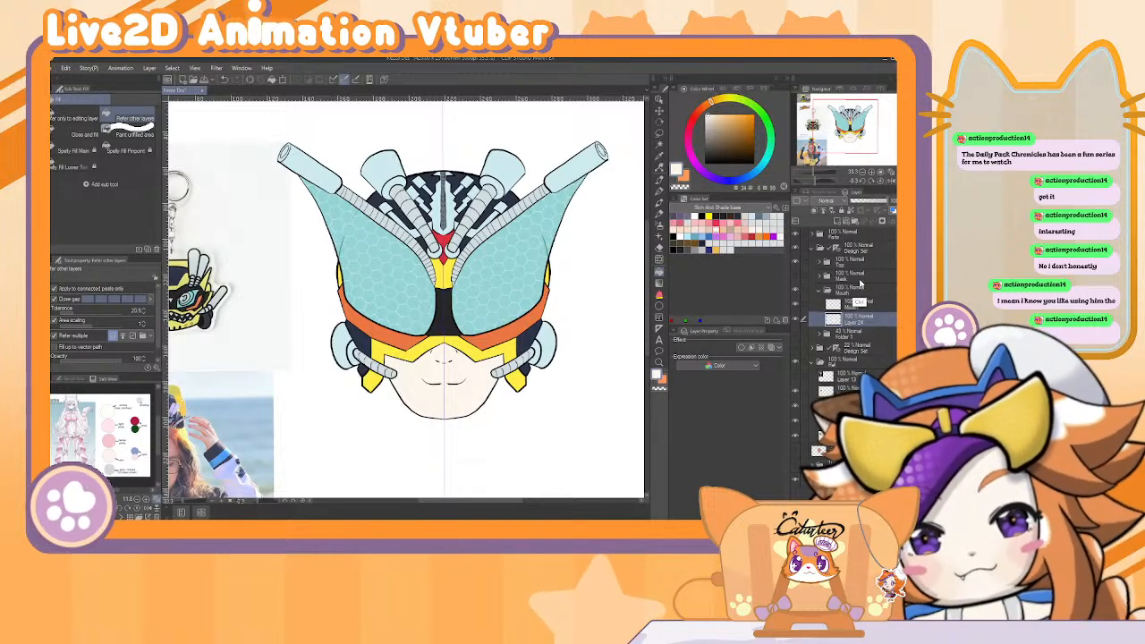
Group the skin fill layer into a folder named Mouth Color and reselect the layer inside it.
{"action": "key", "text": "ctrl+g"}
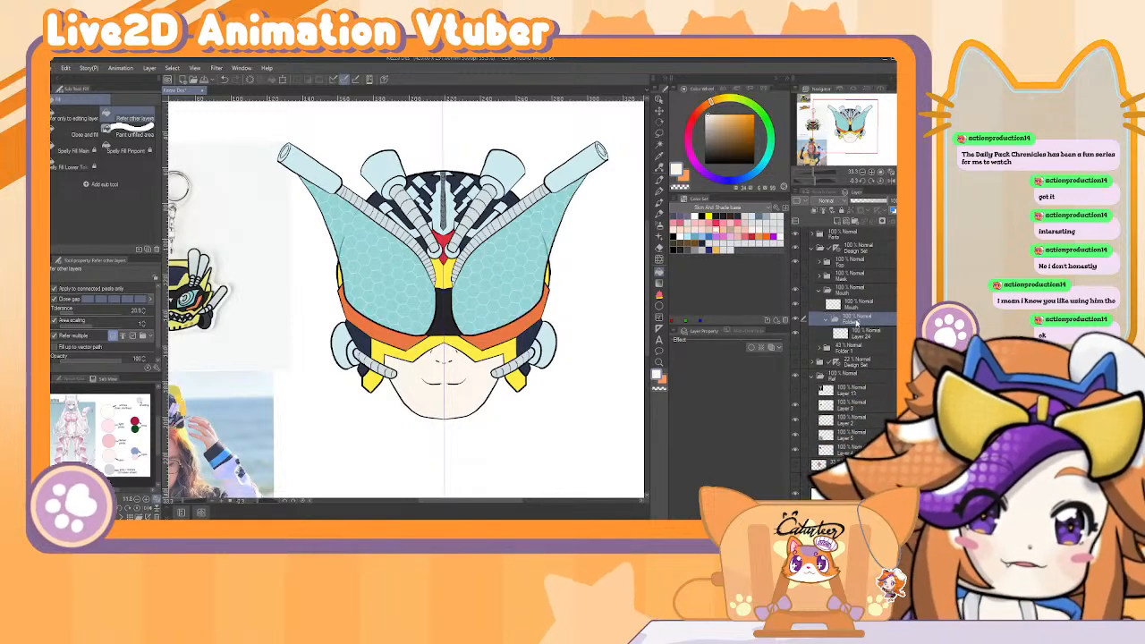
{"action": "double_click", "coordinate": [845, 319]}
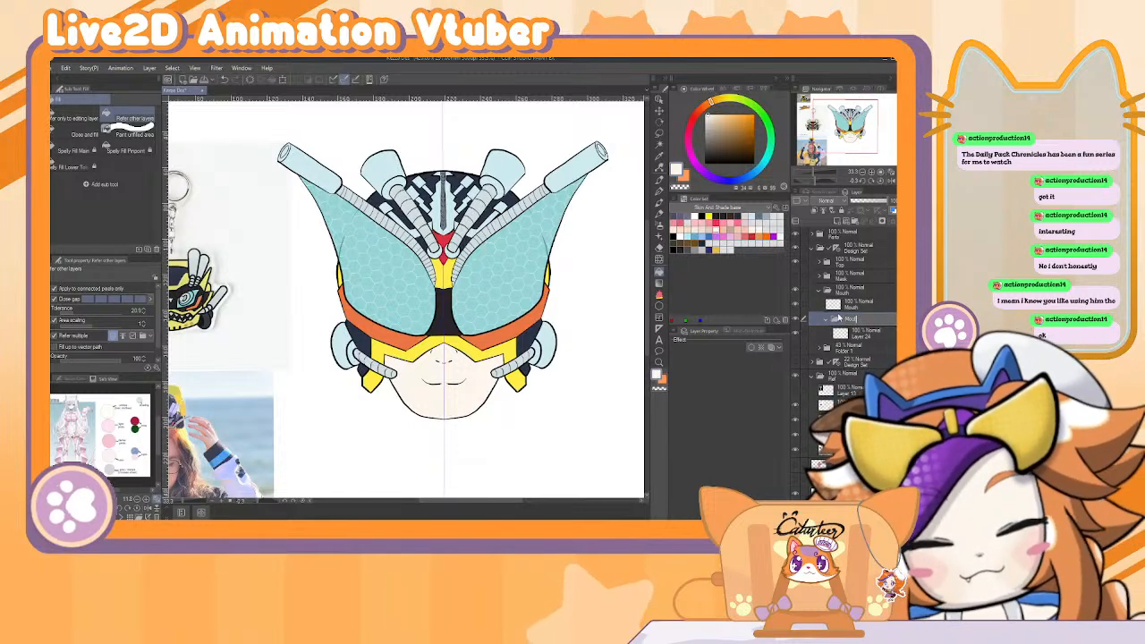
{"action": "type", "text": "Mout Color"}
{"action": "key", "text": "Return"}
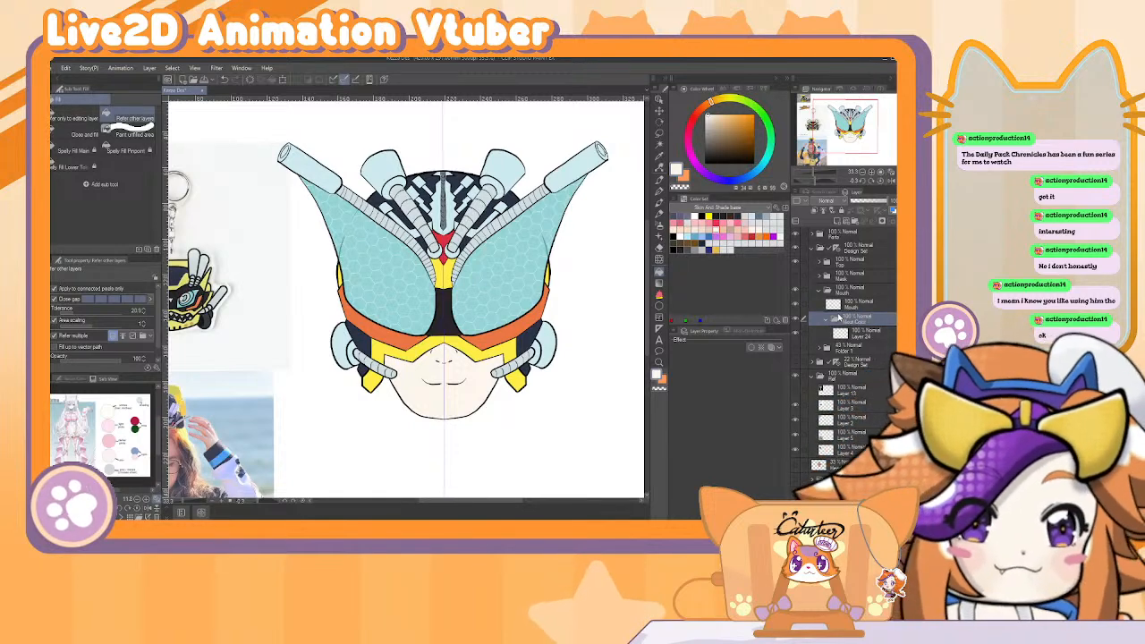
{"action": "left_click", "coordinate": [856, 331]}
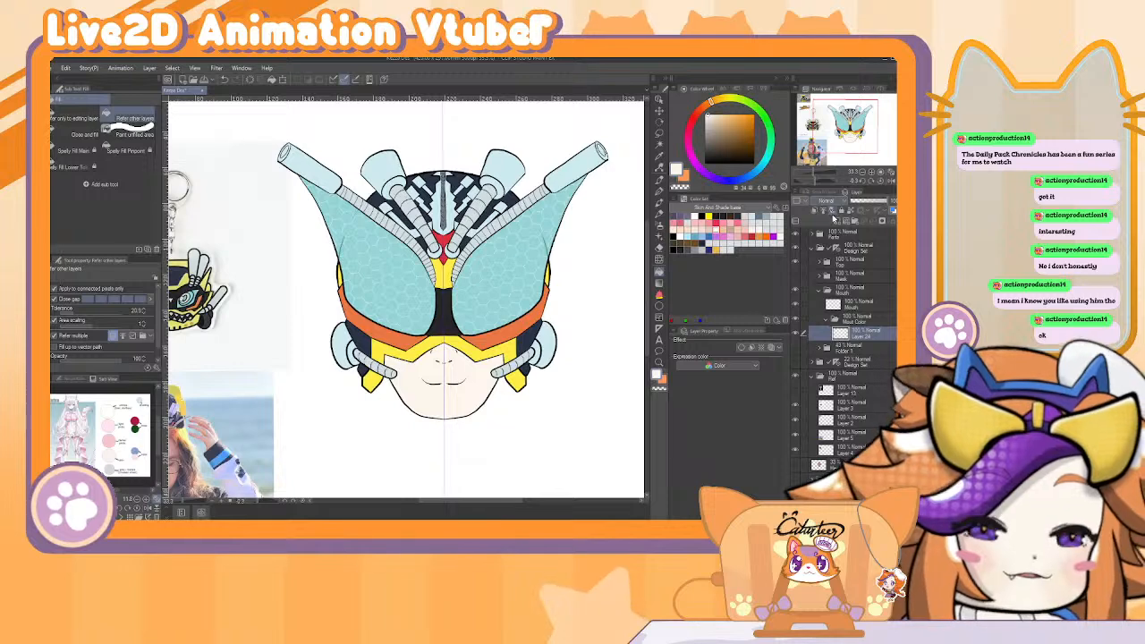
Add two clipped layers above the skin fill in Mouth Color and set up Lasso fill with a slightly darker beige skin shade.
{"action": "left_click", "coordinate": [836, 221]}
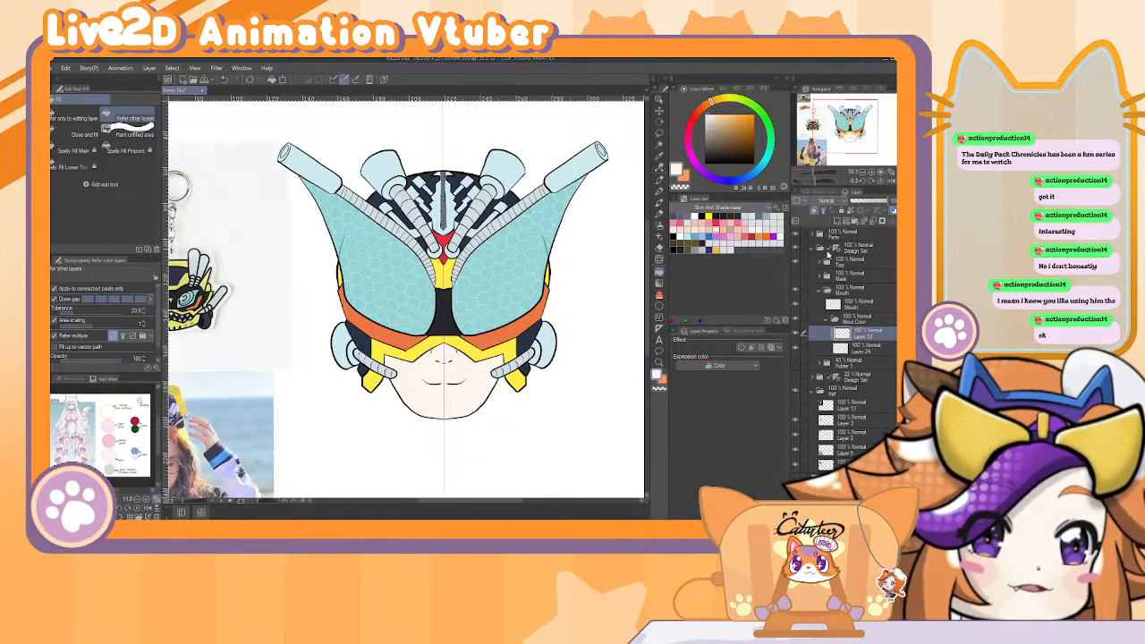
{"action": "left_click", "coordinate": [833, 220]}
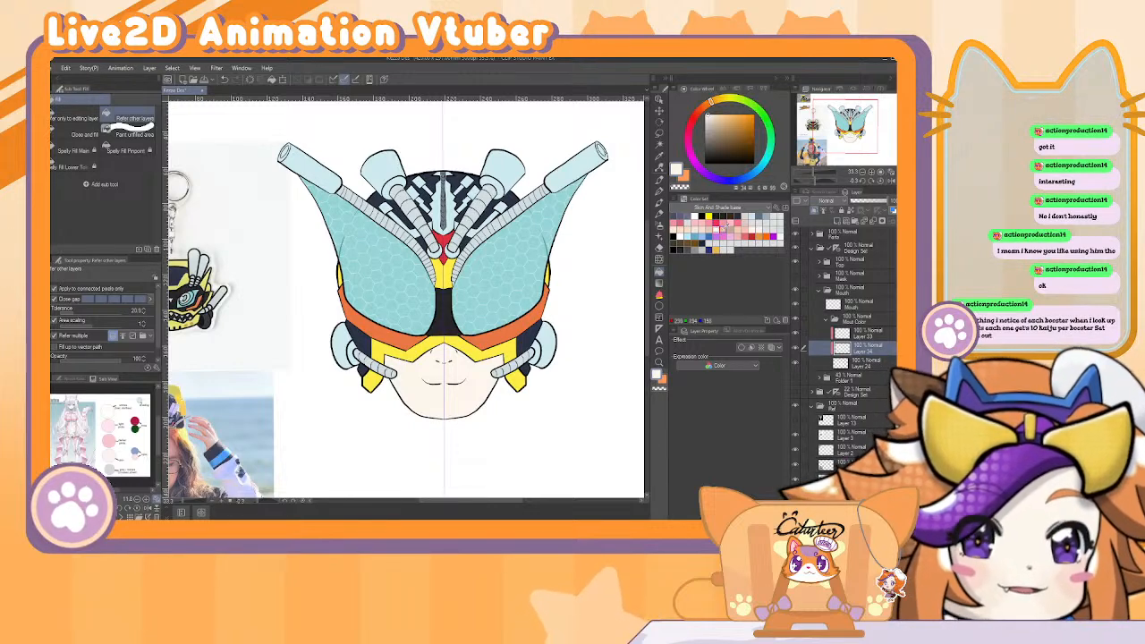
{"action": "key", "text": "e"}
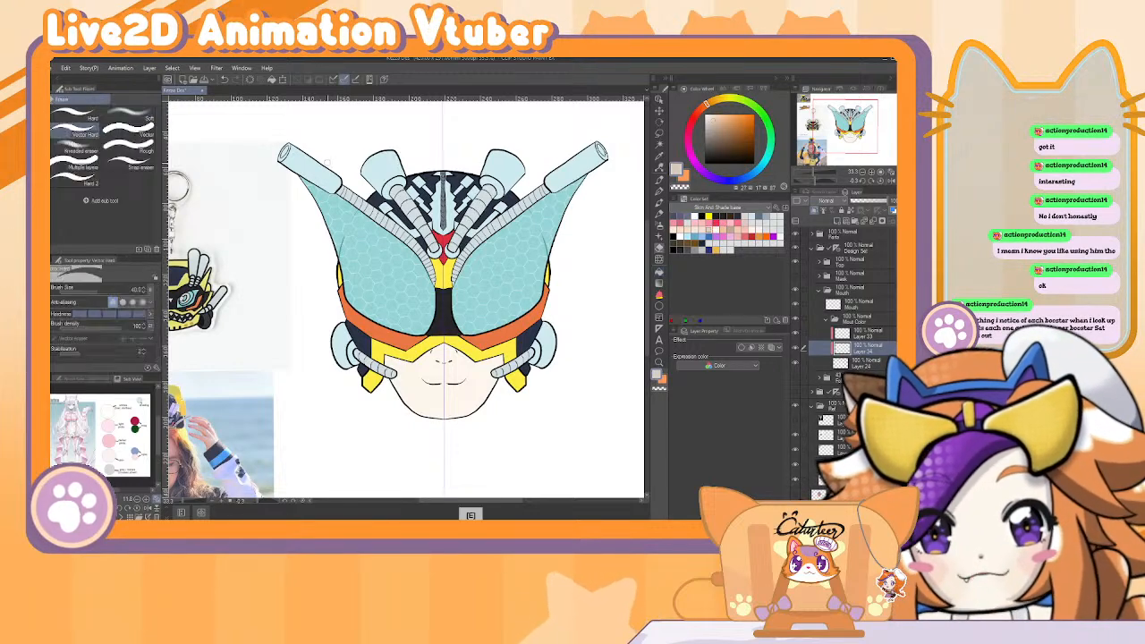
{"action": "key", "text": "b"}
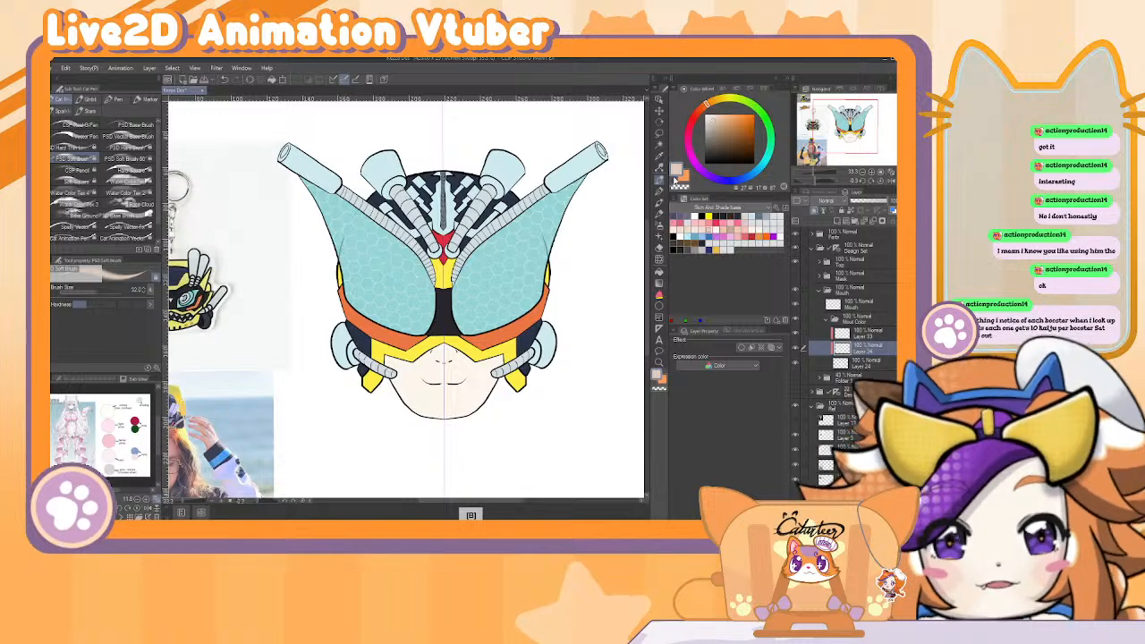
{"action": "left_click", "coordinate": [659, 296]}
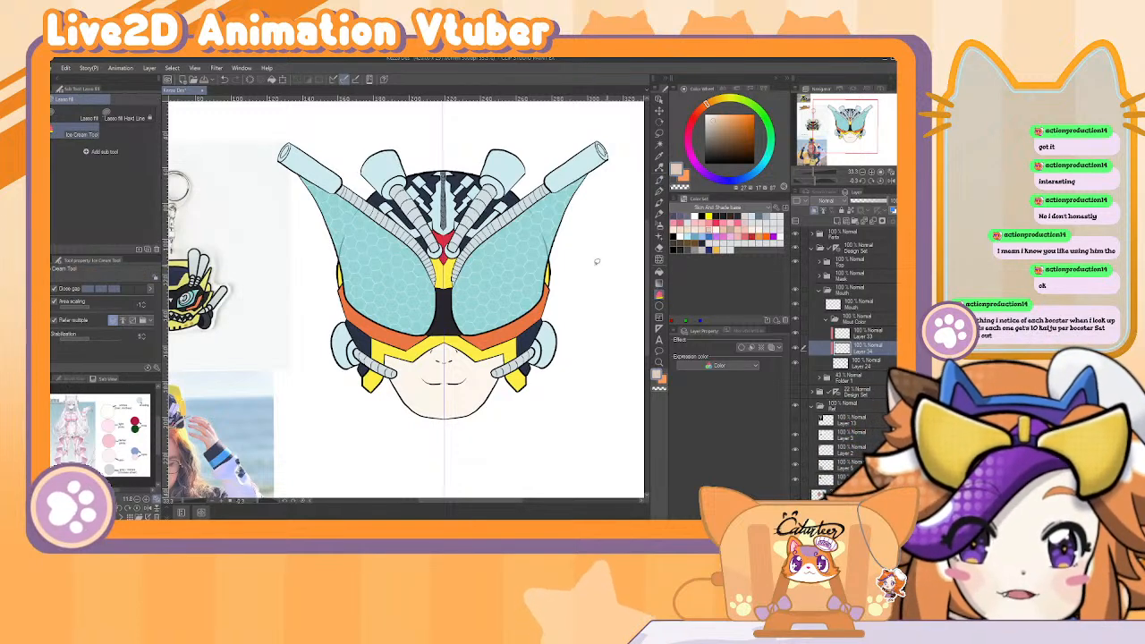
{"action": "left_click", "coordinate": [69, 104]}
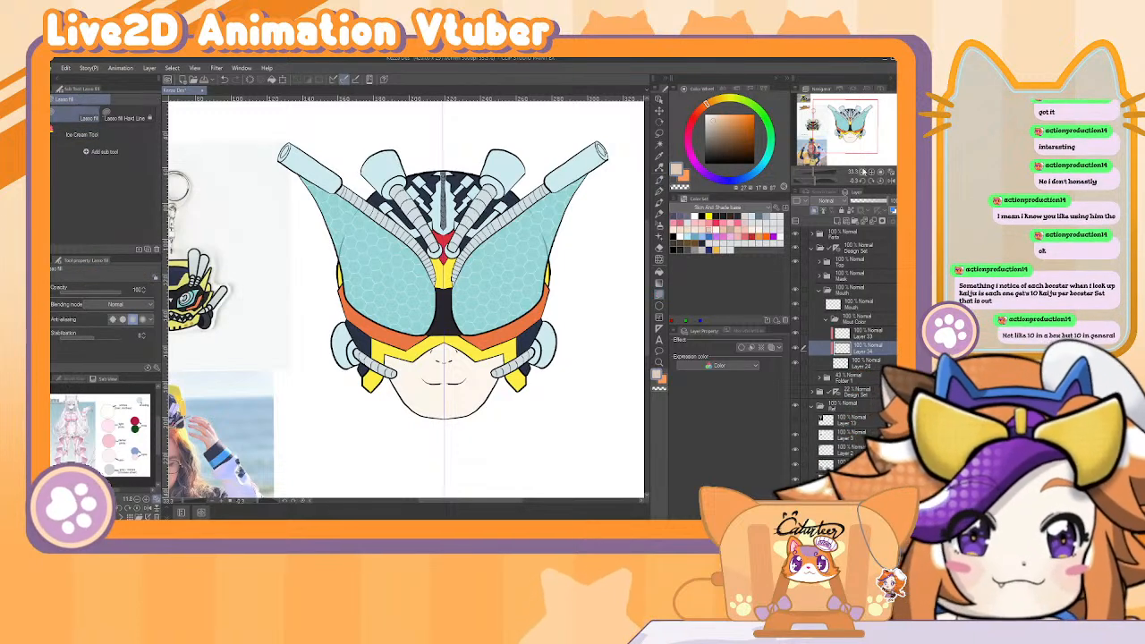
{"action": "left_click", "coordinate": [872, 173]}
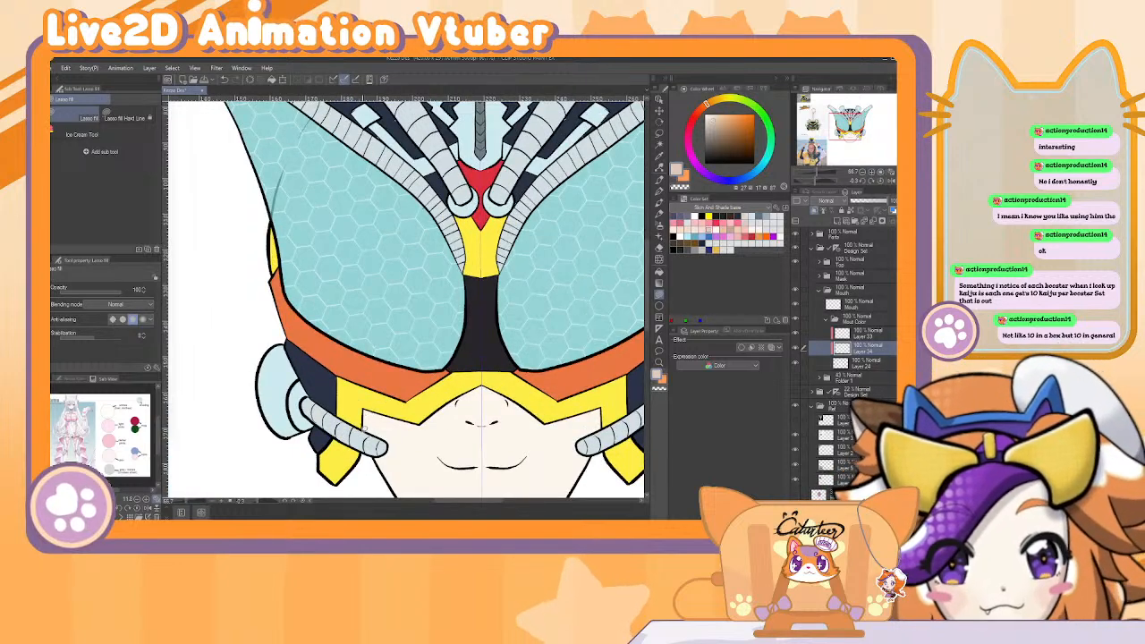
{"action": "left_click_drag", "start_coordinate": [364, 418], "coordinate": [405, 424]}
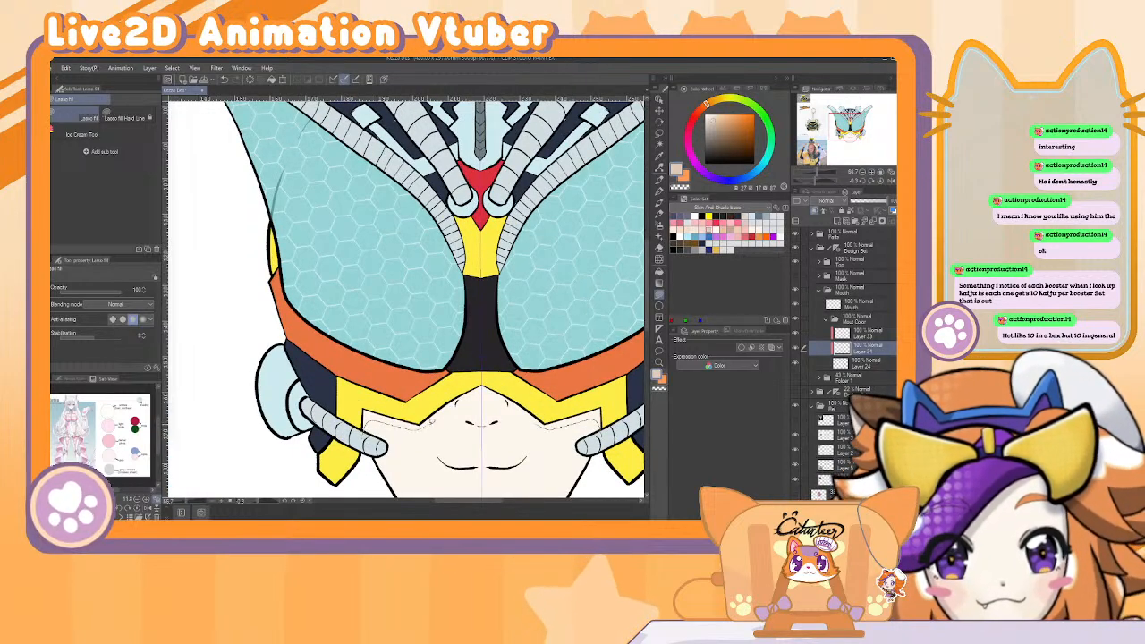
{"action": "left_click_drag", "start_coordinate": [471, 400], "coordinate": [489, 403]}
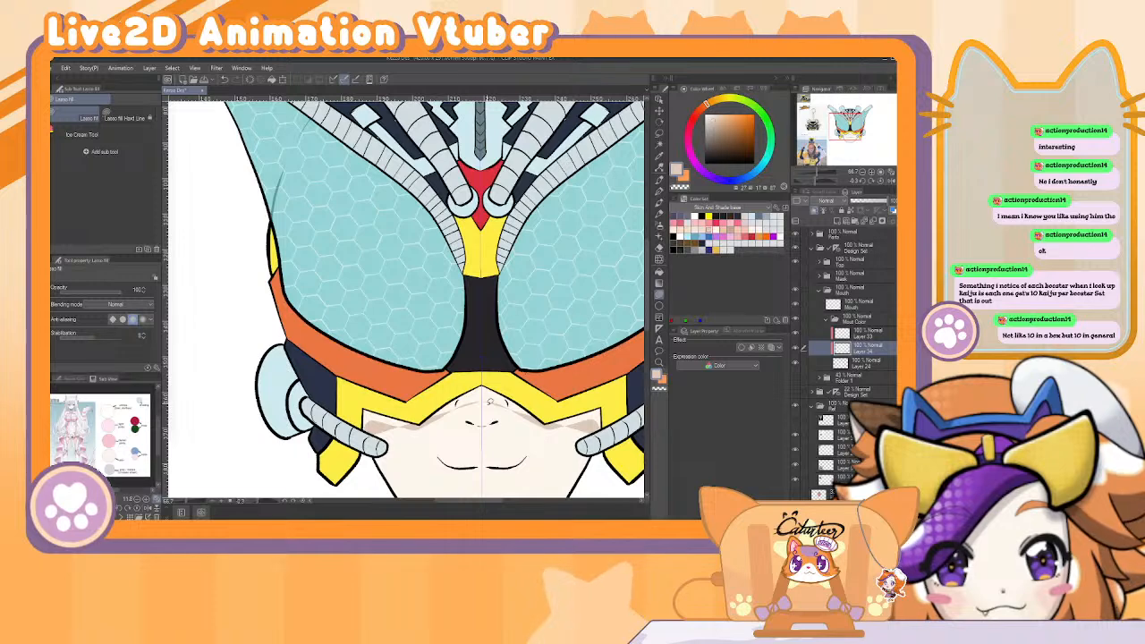
{"action": "key", "text": "ctrl+z"}
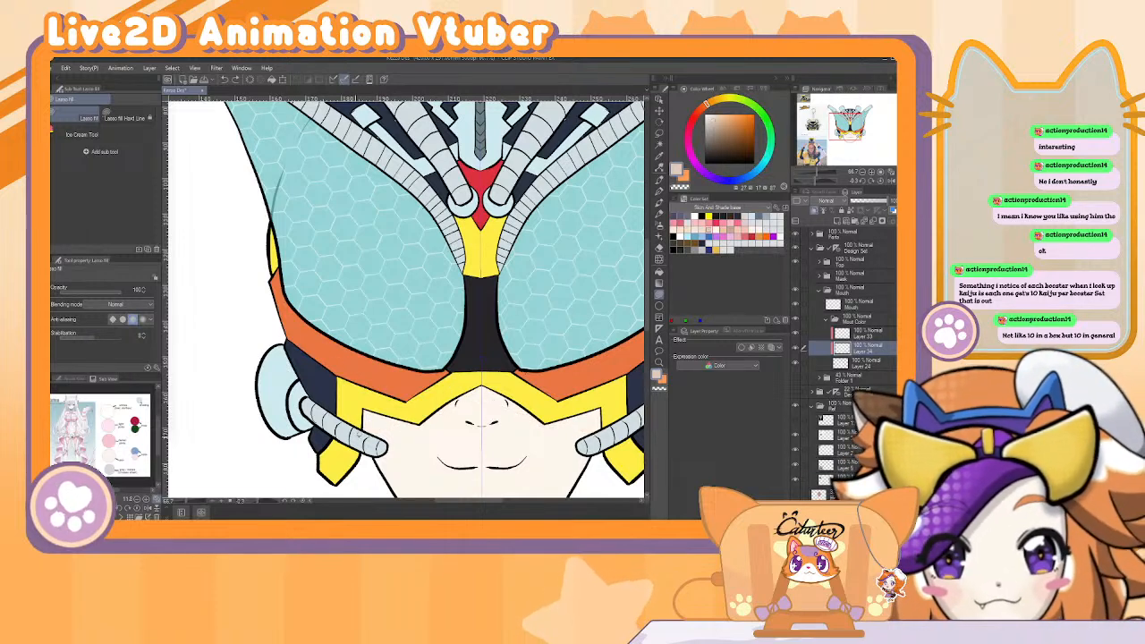
Shade the skin with thin beige shadows beneath the helmet's edge, around the nose and along the jawline on the clipped layer.
{"action": "mouse_move", "coordinate": [363, 423]}
{"action": "left_mouse_down"}
{"action": "mouse_move", "coordinate": [428, 426]}
{"action": "mouse_move", "coordinate": [483, 392]}
{"action": "left_mouse_up"}
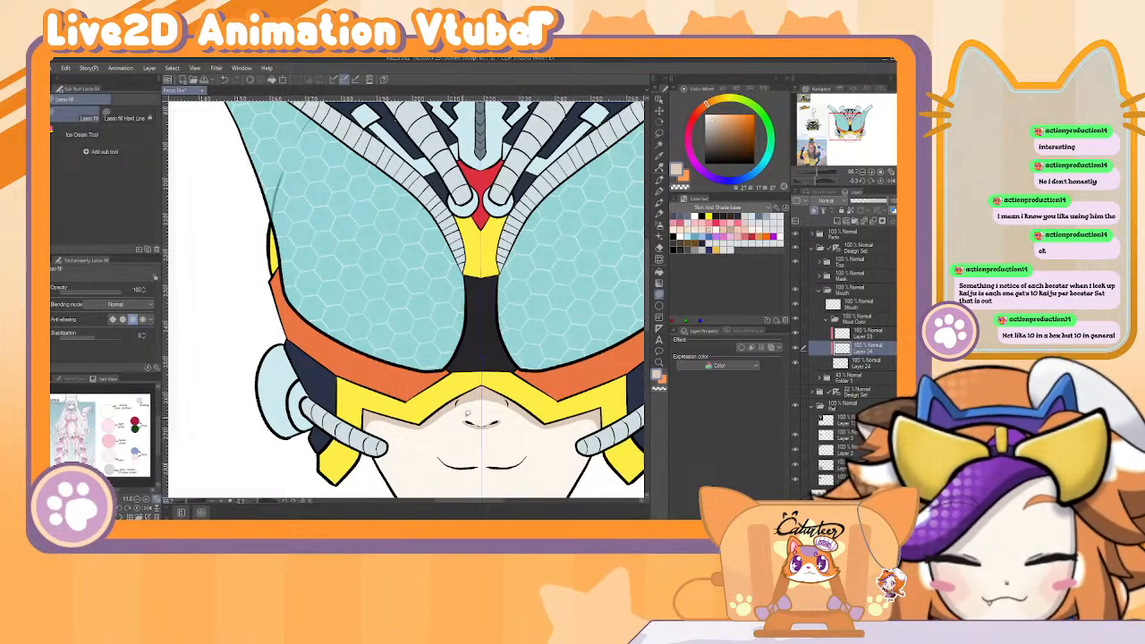
{"action": "left_click_drag", "start_coordinate": [474, 415], "coordinate": [429, 277]}
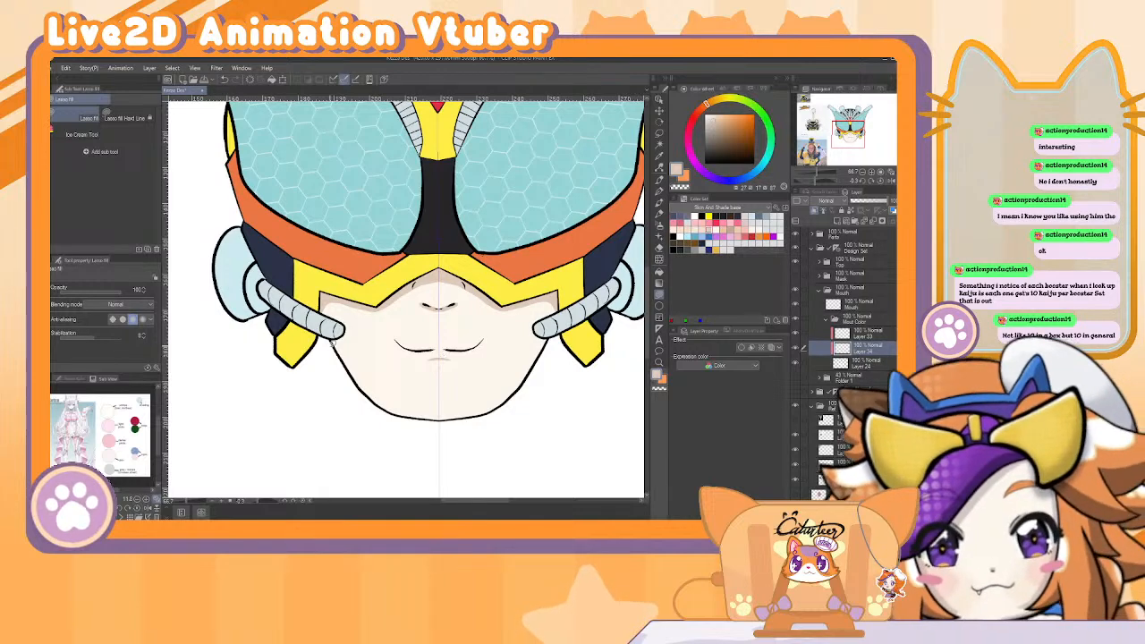
{"action": "mouse_move", "coordinate": [347, 324]}
{"action": "left_mouse_down"}
{"action": "mouse_move", "coordinate": [315, 342]}
{"action": "mouse_move", "coordinate": [395, 404]}
{"action": "mouse_move", "coordinate": [433, 417]}
{"action": "mouse_move", "coordinate": [424, 443]}
{"action": "mouse_move", "coordinate": [323, 347]}
{"action": "left_mouse_up"}
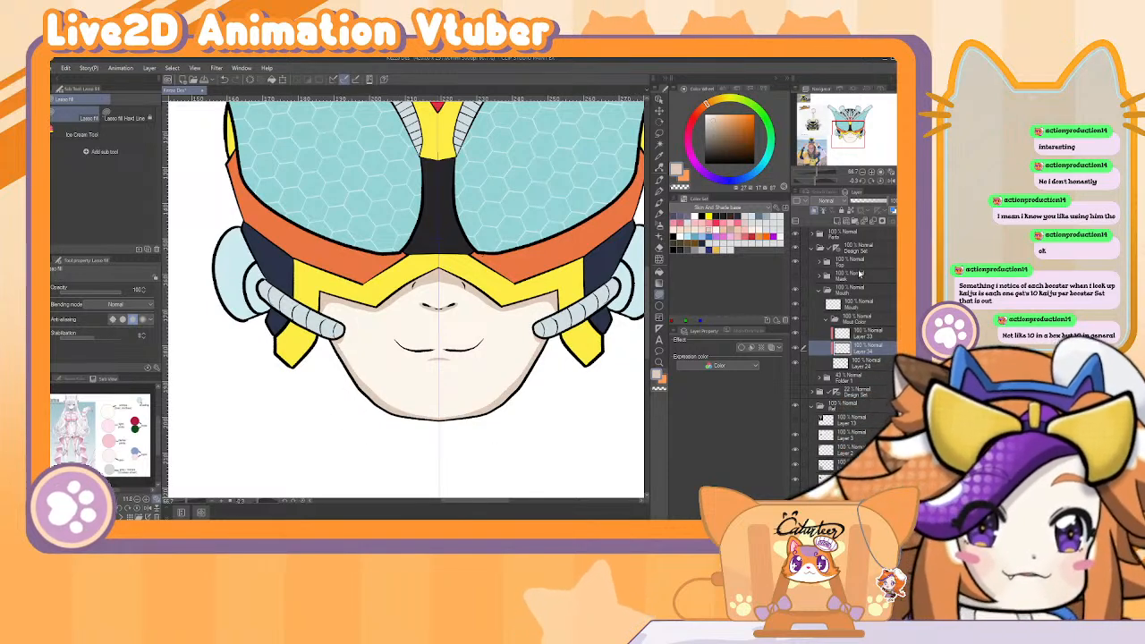
Add another clipped layer, fill the lips with pink from the Skin and Shade palette, and lower that layer's opacity.
{"action": "left_click", "coordinate": [841, 220]}
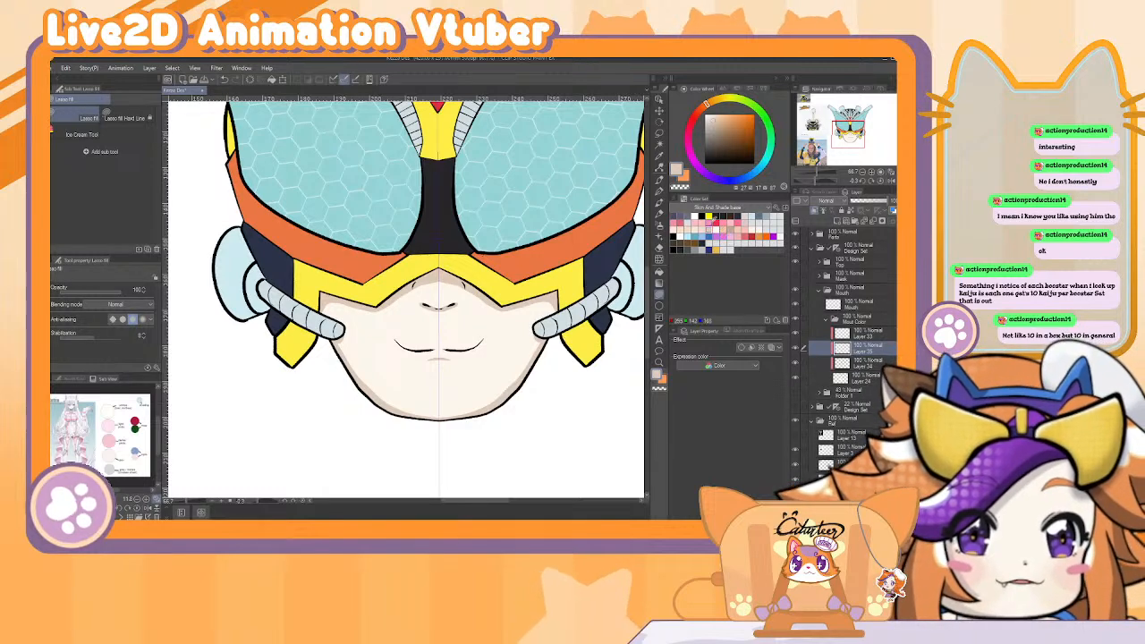
{"action": "left_click", "coordinate": [712, 229]}
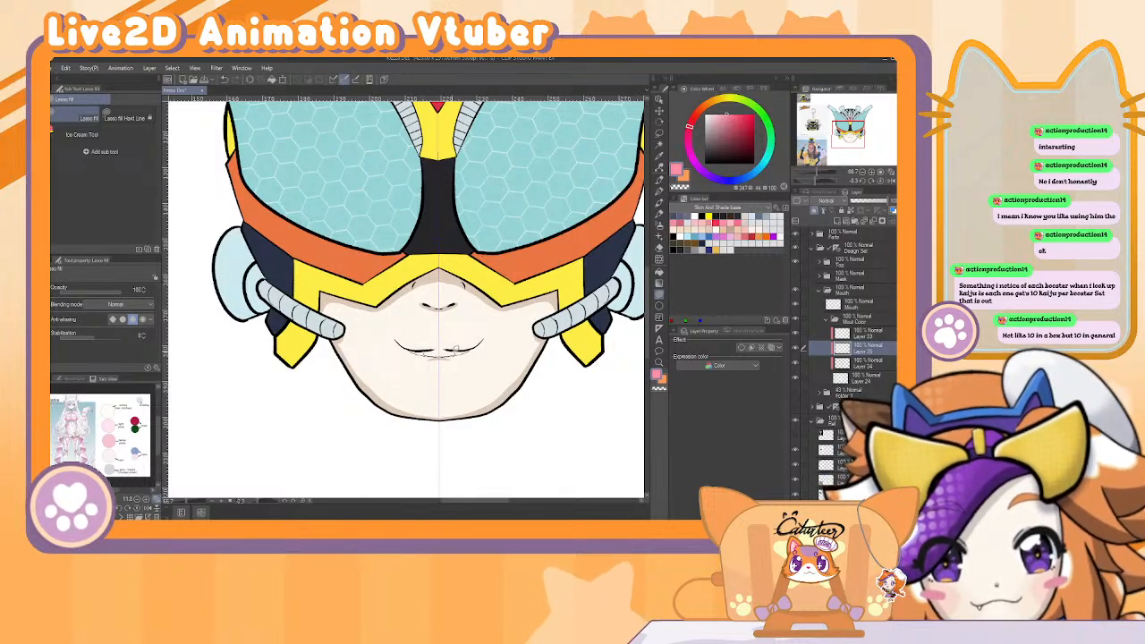
{"action": "left_click_drag", "start_coordinate": [444, 349], "coordinate": [430, 347]}
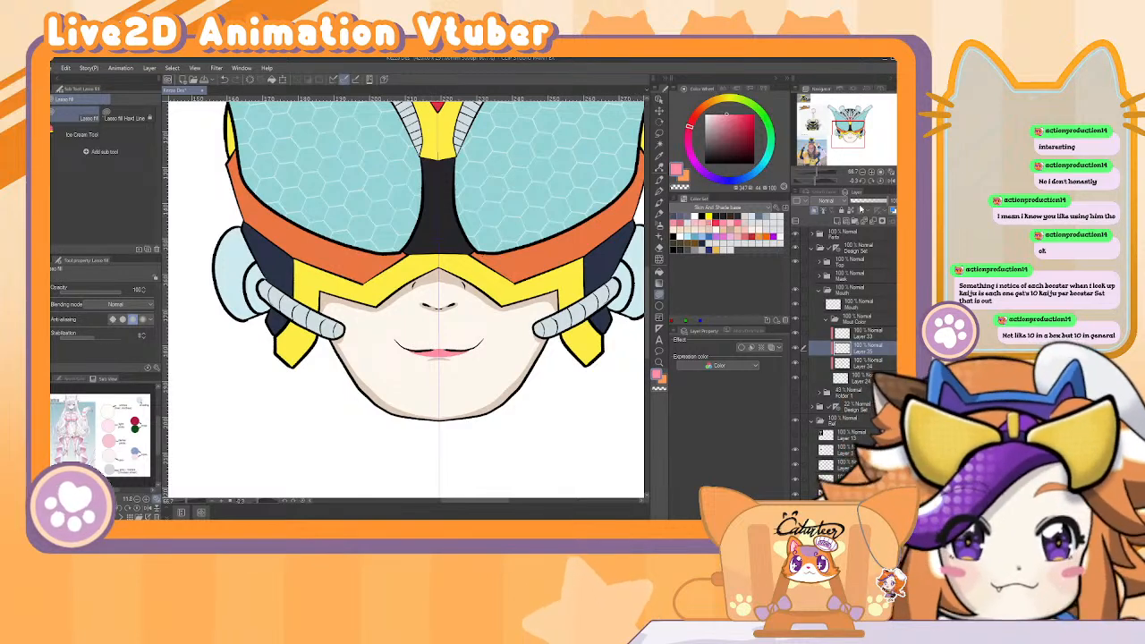
{"action": "left_click", "coordinate": [860, 207]}
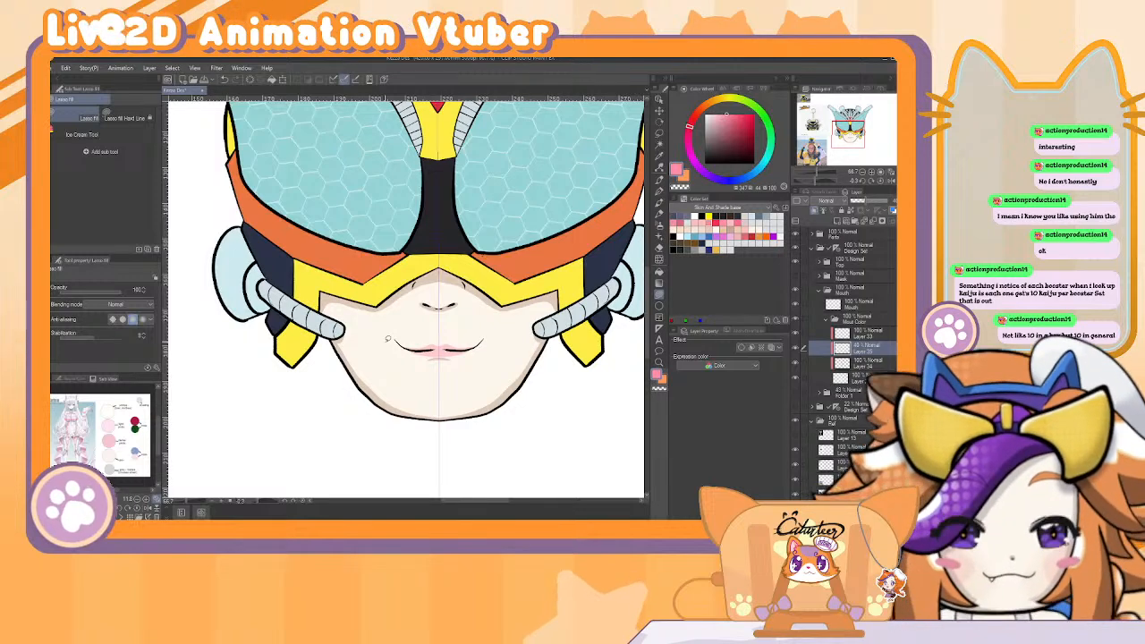
Check the whole design, collapse the Mouth and Design Set folders, and add a new layer above Design Set.
{"action": "left_click_drag", "start_coordinate": [871, 172], "coordinate": [864, 171]}
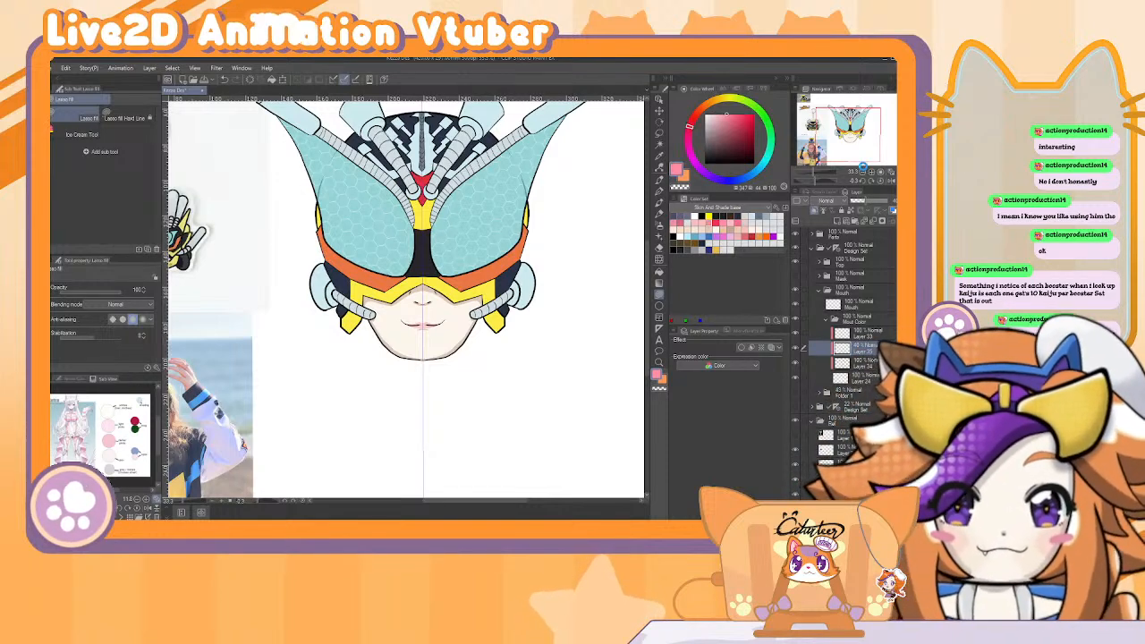
{"action": "left_click", "coordinate": [864, 170]}
{"action": "left_click", "coordinate": [864, 171]}
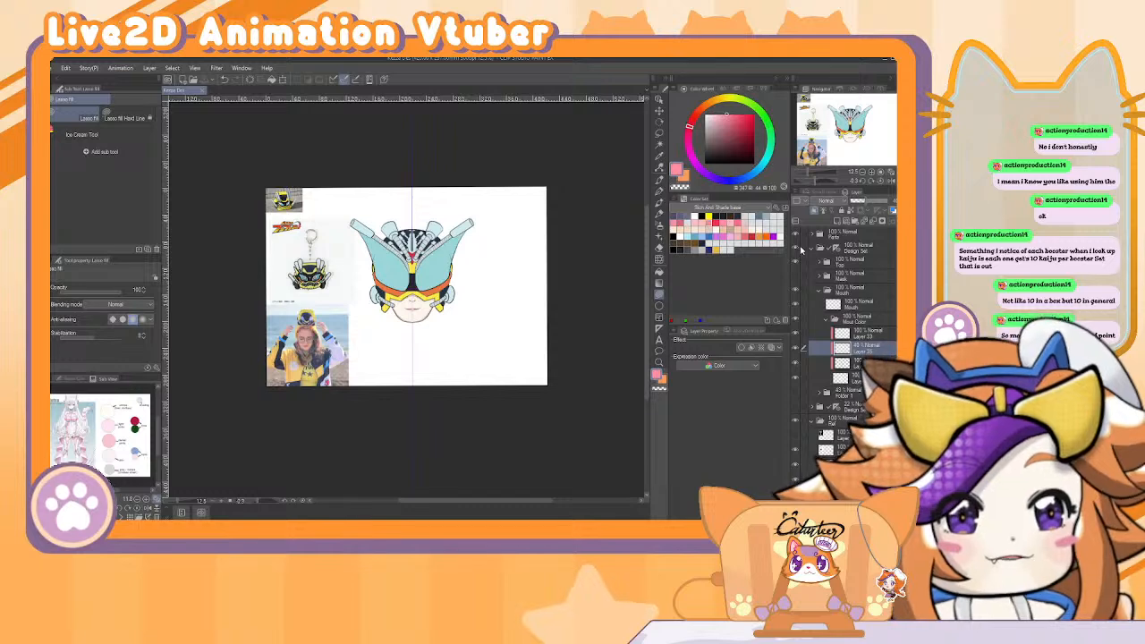
{"action": "left_click", "coordinate": [872, 172]}
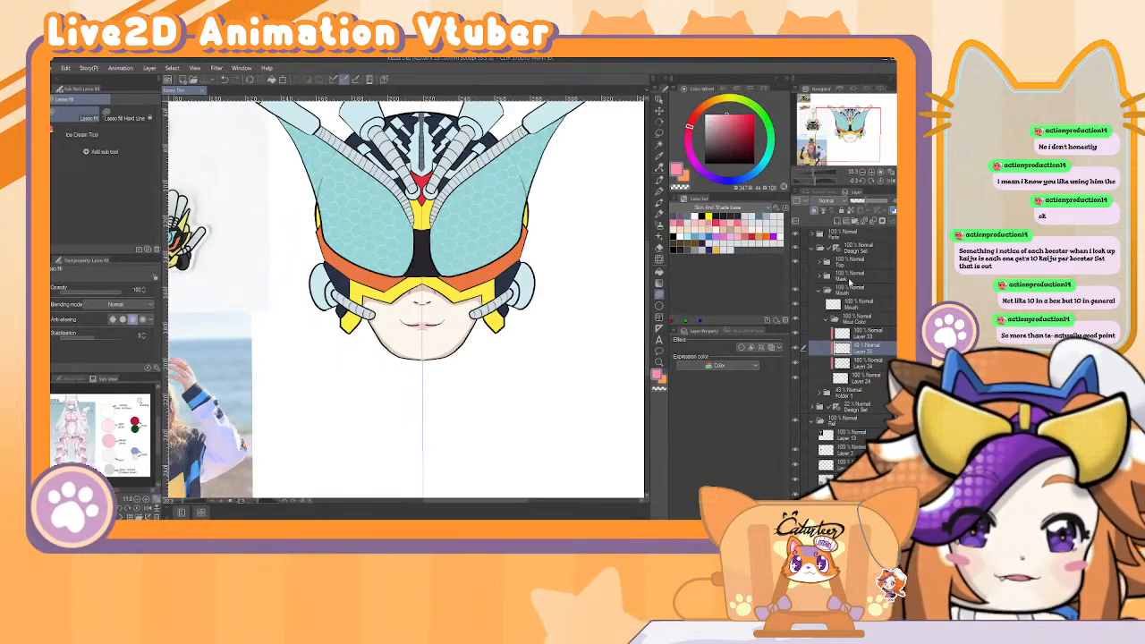
{"action": "left_click", "coordinate": [848, 284]}
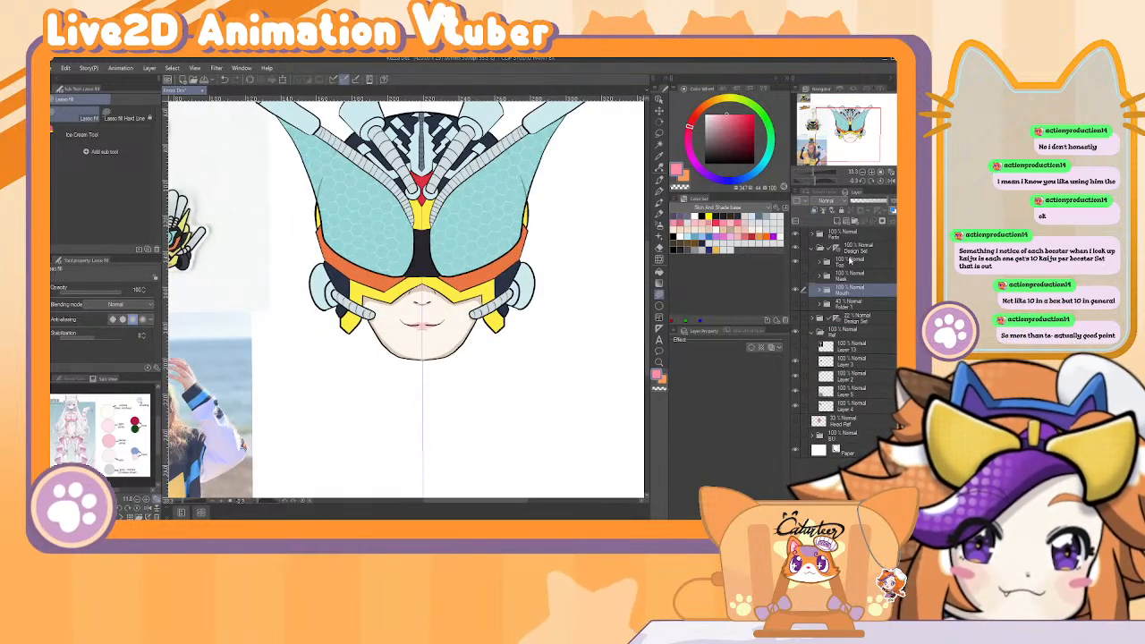
{"action": "left_click", "coordinate": [818, 248]}
{"action": "left_click", "coordinate": [836, 215]}
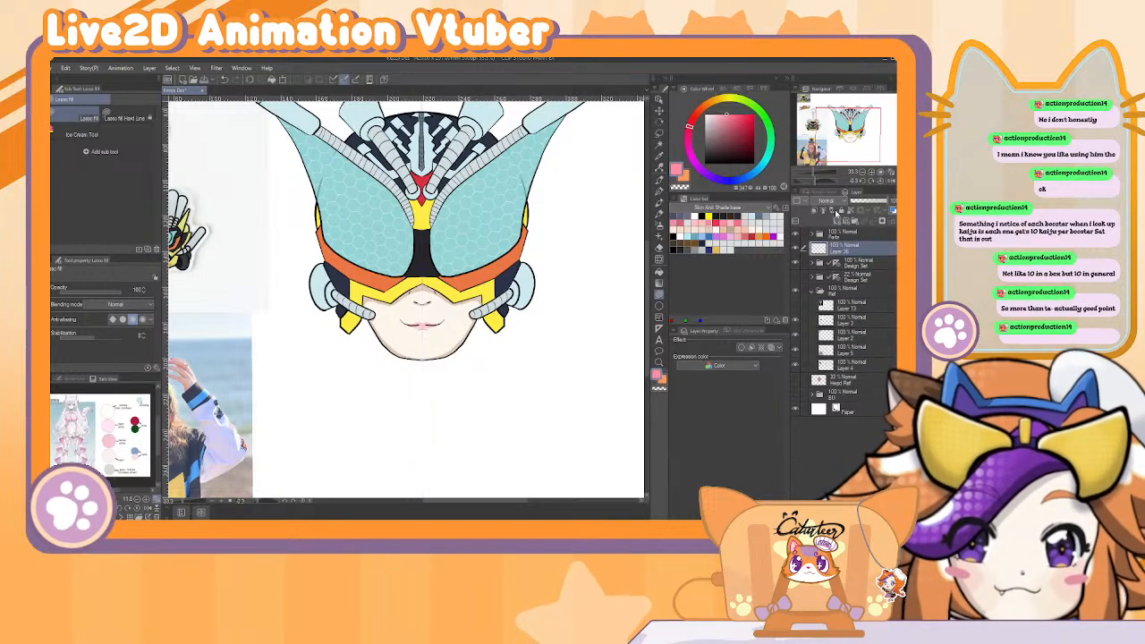
Sketch a round head with a rough jaw in pink beside the helmet, using the PSD Soft Brush at size 17.
{"action": "left_click_drag", "start_coordinate": [553, 290], "coordinate": [433, 247]}
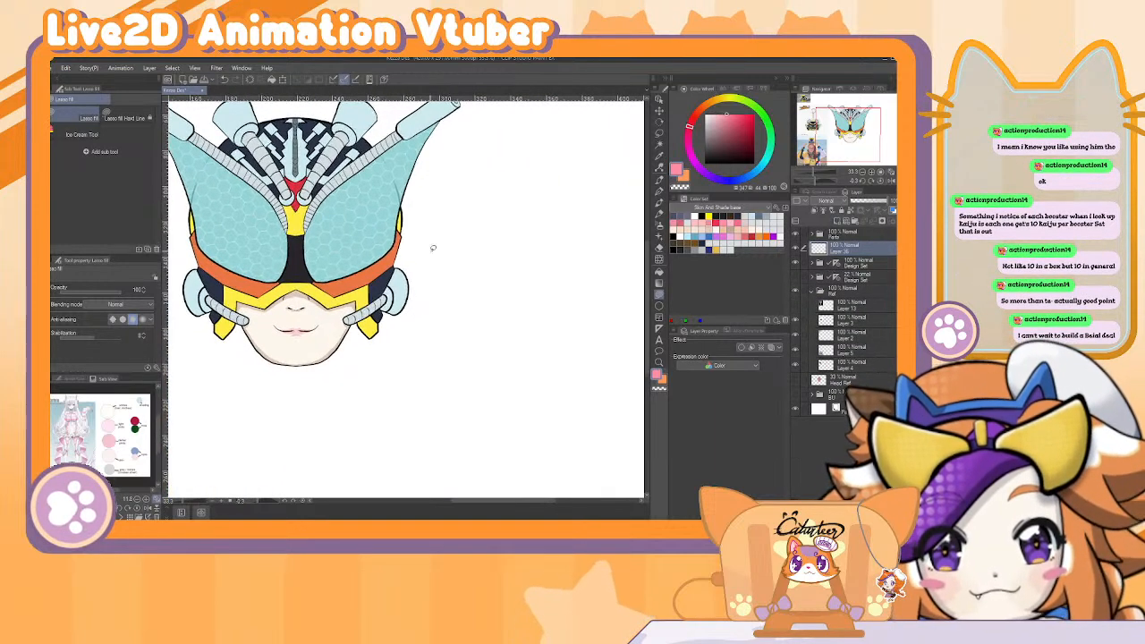
{"action": "key", "text": "b"}
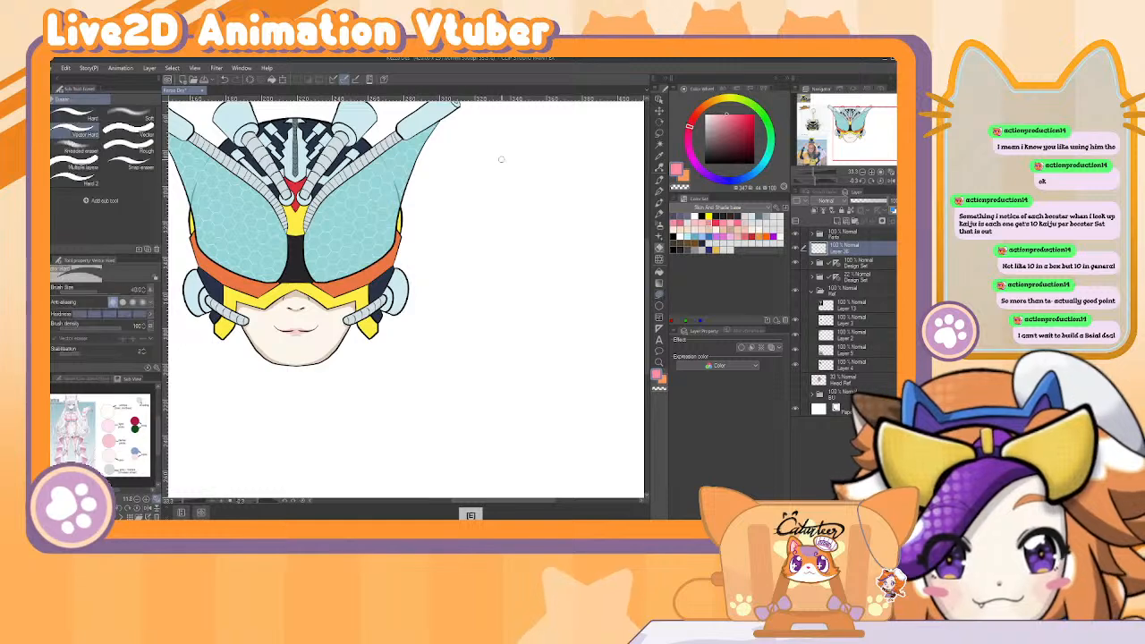
{"action": "key", "text": "b"}
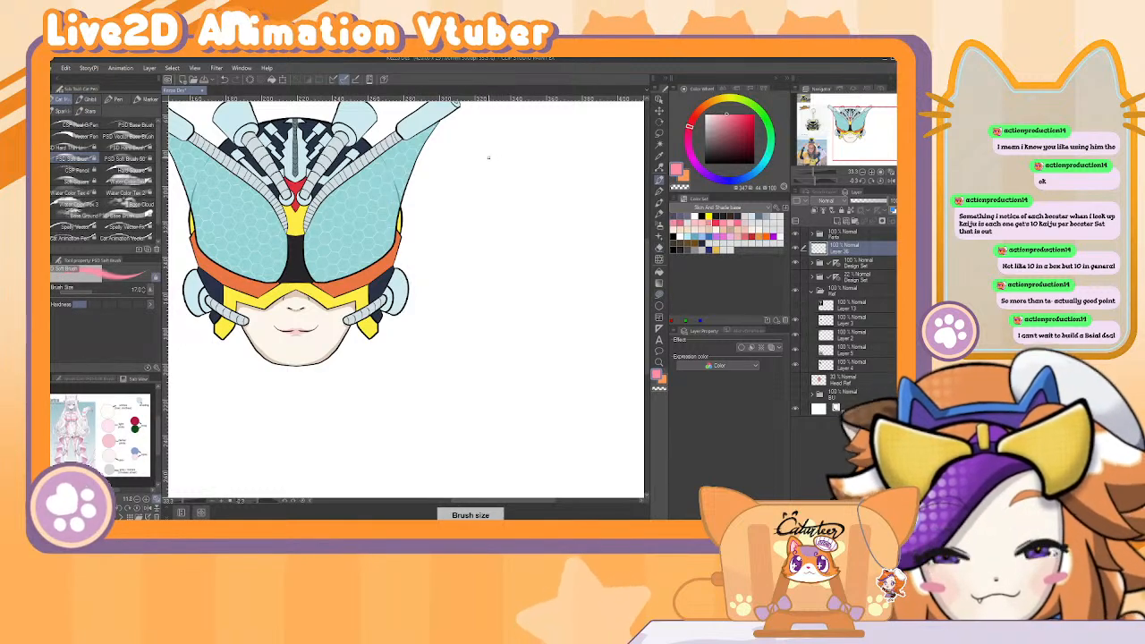
{"action": "left_click_drag", "start_coordinate": [491, 159], "coordinate": [540, 161]}
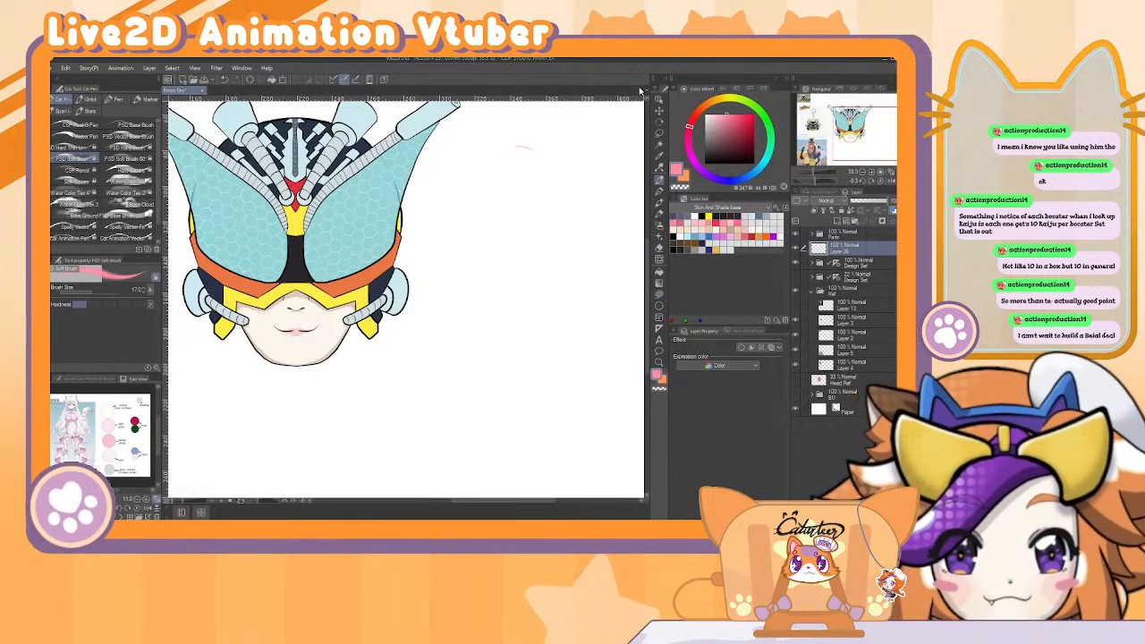
{"action": "mouse_move", "coordinate": [572, 202]}
{"action": "left_mouse_down"}
{"action": "mouse_move", "coordinate": [528, 261]}
{"action": "mouse_move", "coordinate": [453, 166]}
{"action": "mouse_move", "coordinate": [473, 160]}
{"action": "left_mouse_up"}
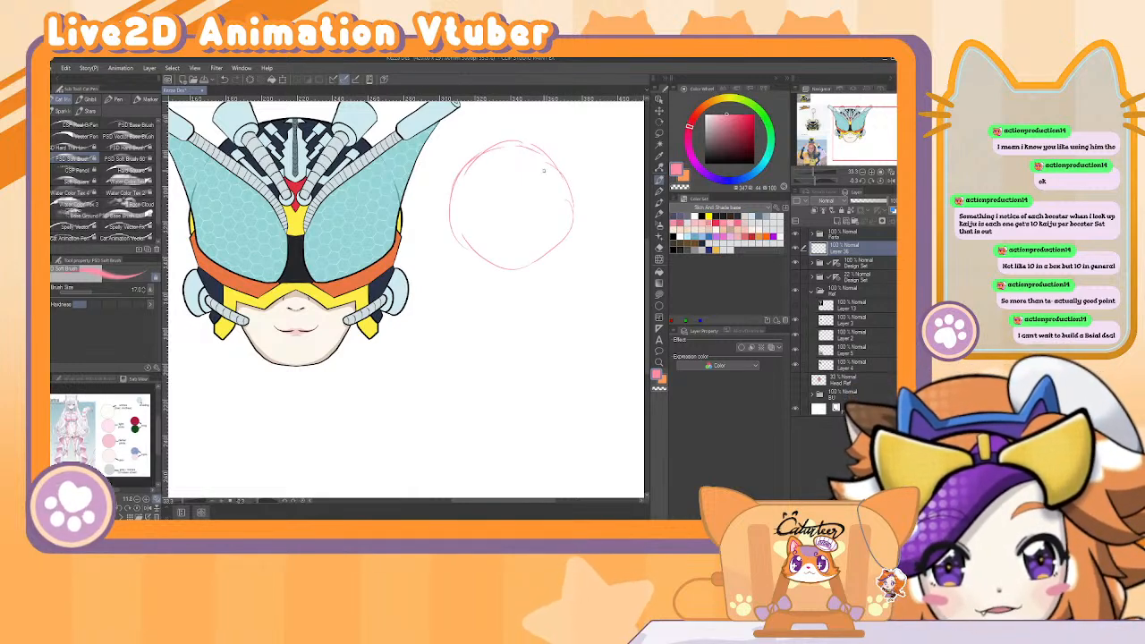
{"action": "mouse_move", "coordinate": [558, 169]}
{"action": "left_mouse_down"}
{"action": "mouse_move", "coordinate": [568, 214]}
{"action": "mouse_move", "coordinate": [556, 249]}
{"action": "mouse_move", "coordinate": [517, 266]}
{"action": "mouse_move", "coordinate": [458, 234]}
{"action": "mouse_move", "coordinate": [576, 226]}
{"action": "mouse_move", "coordinate": [584, 207]}
{"action": "mouse_move", "coordinate": [543, 147]}
{"action": "mouse_move", "coordinate": [574, 193]}
{"action": "mouse_move", "coordinate": [566, 249]}
{"action": "mouse_move", "coordinate": [526, 266]}
{"action": "left_mouse_up"}
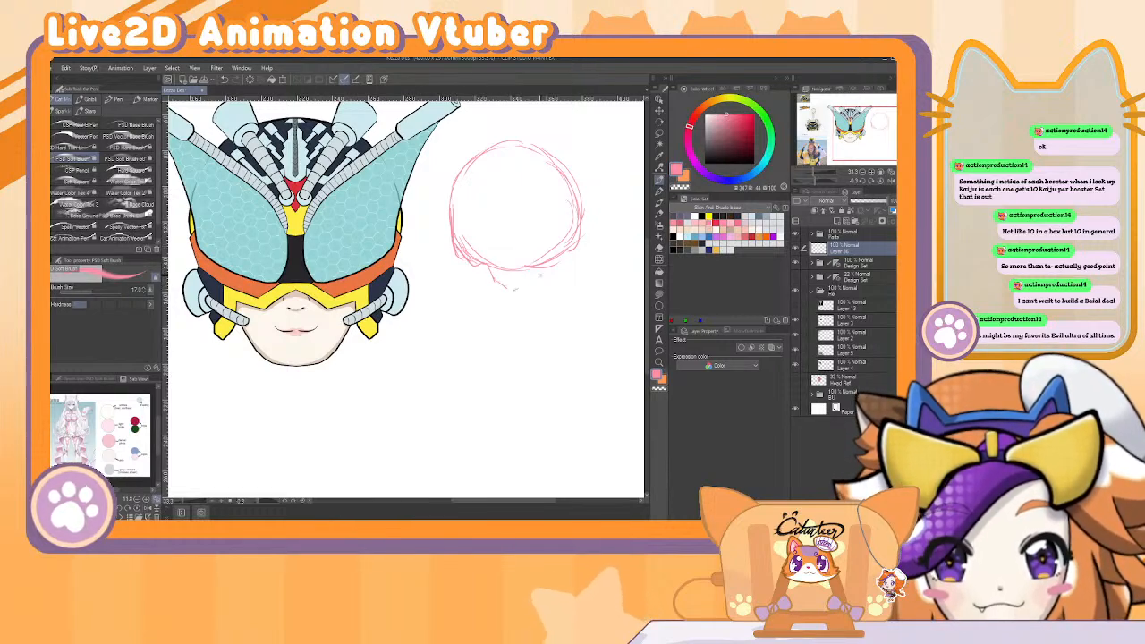
{"action": "left_click_drag", "start_coordinate": [544, 275], "coordinate": [571, 255]}
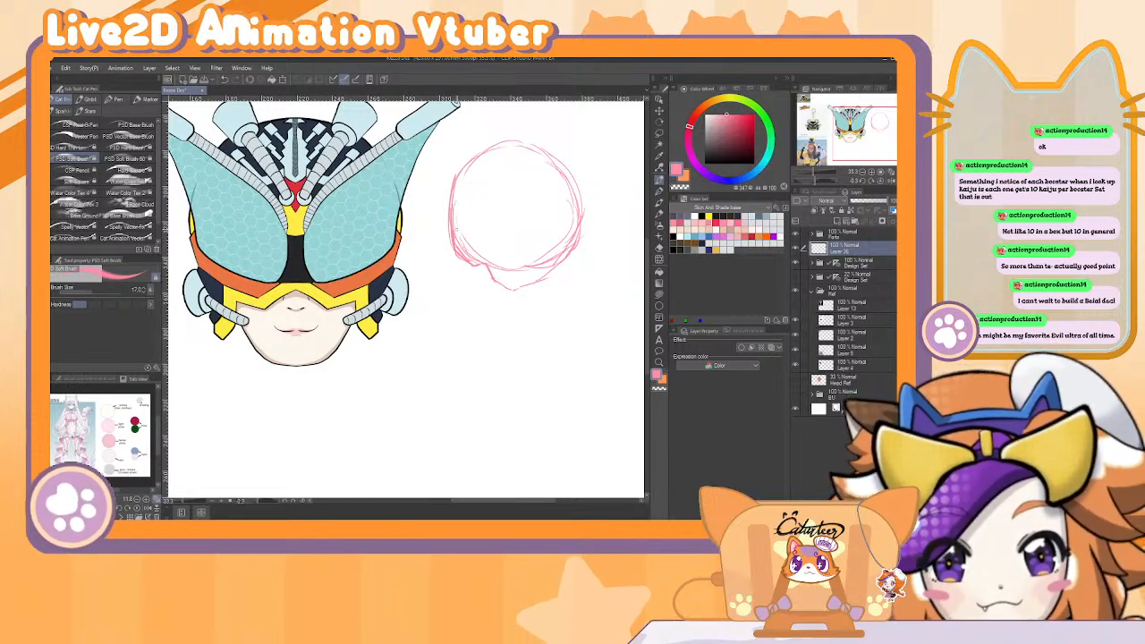
Sketch the diagonal brow line, inner face contour, chin and a jagged shape onto the pink head sketch.
{"action": "left_click_drag", "start_coordinate": [455, 198], "coordinate": [453, 235]}
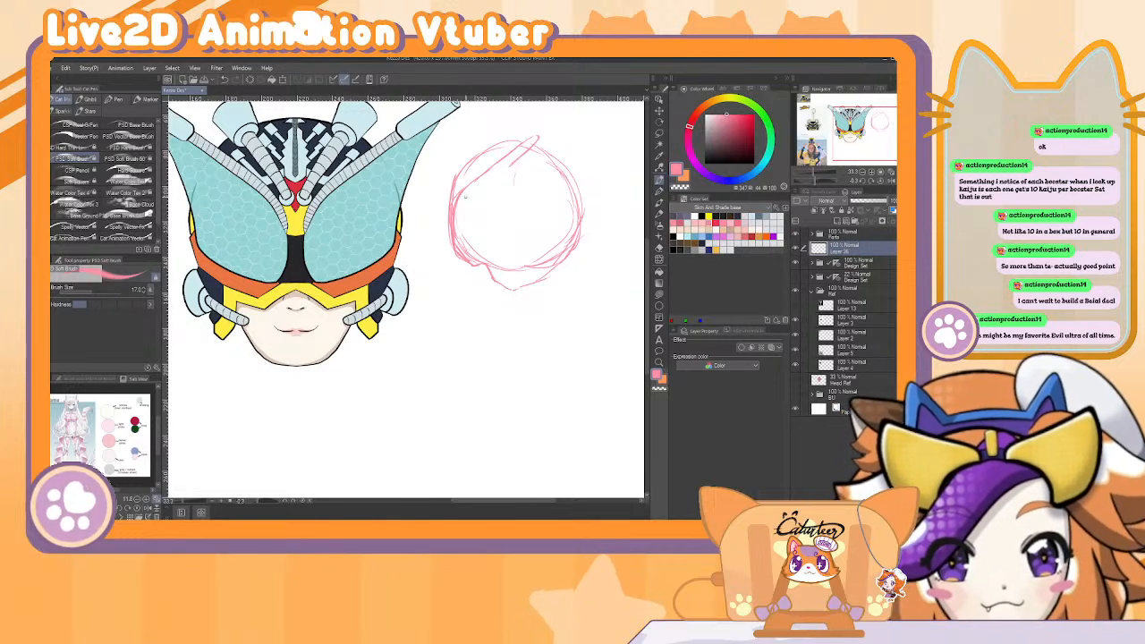
{"action": "left_click_drag", "start_coordinate": [487, 248], "coordinate": [499, 230]}
{"action": "left_click_drag", "start_coordinate": [509, 184], "coordinate": [506, 215]}
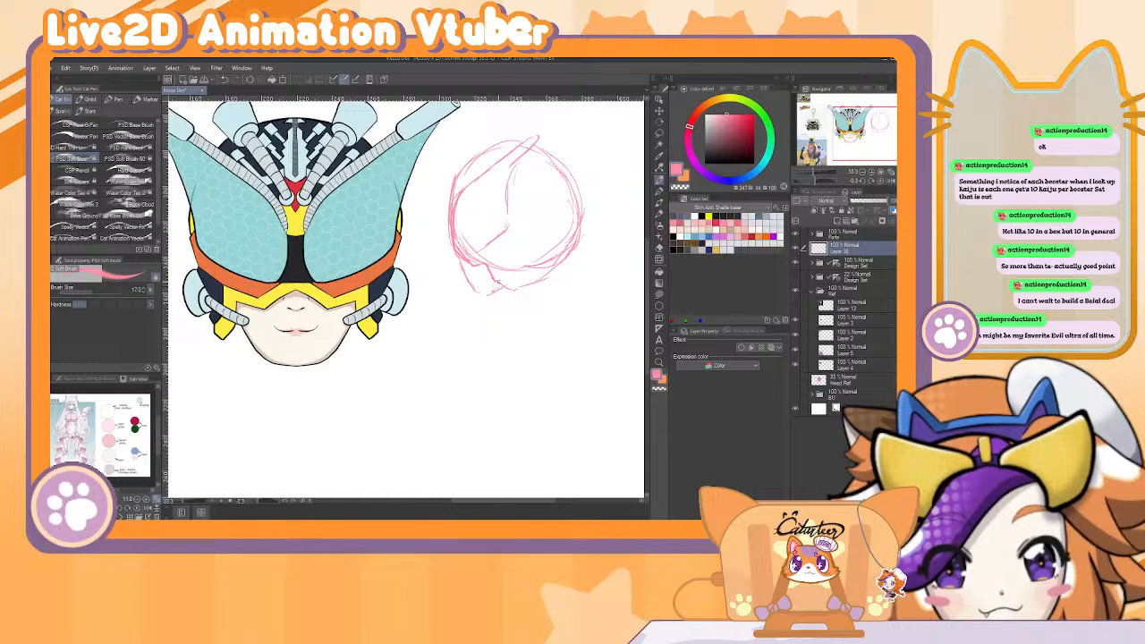
{"action": "left_click_drag", "start_coordinate": [492, 288], "coordinate": [474, 285]}
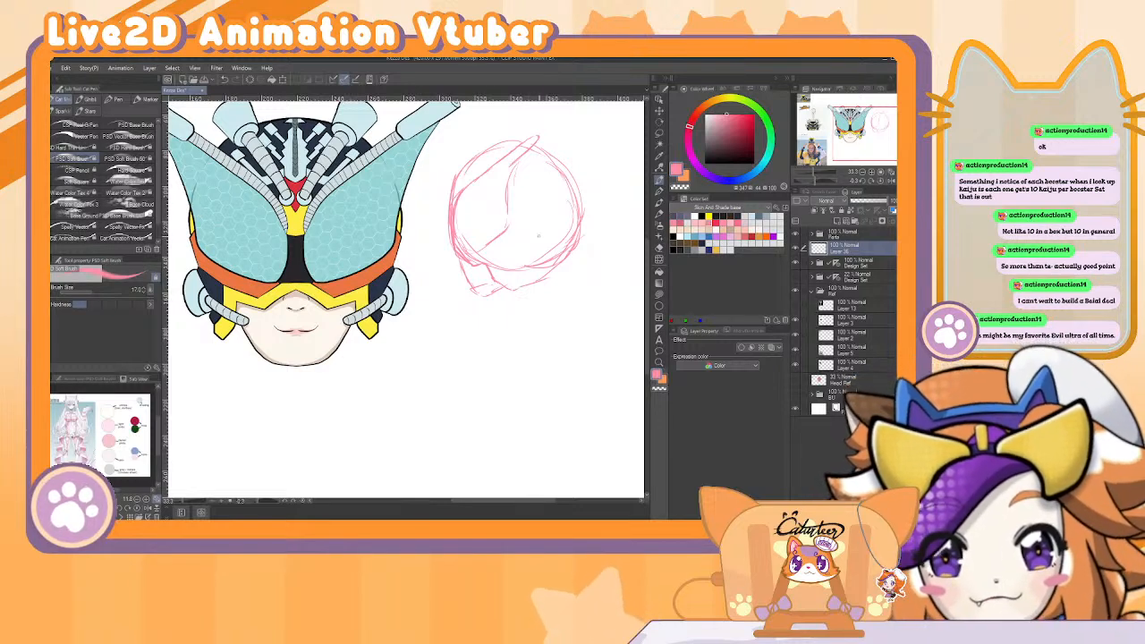
{"action": "left_click_drag", "start_coordinate": [517, 216], "coordinate": [487, 255]}
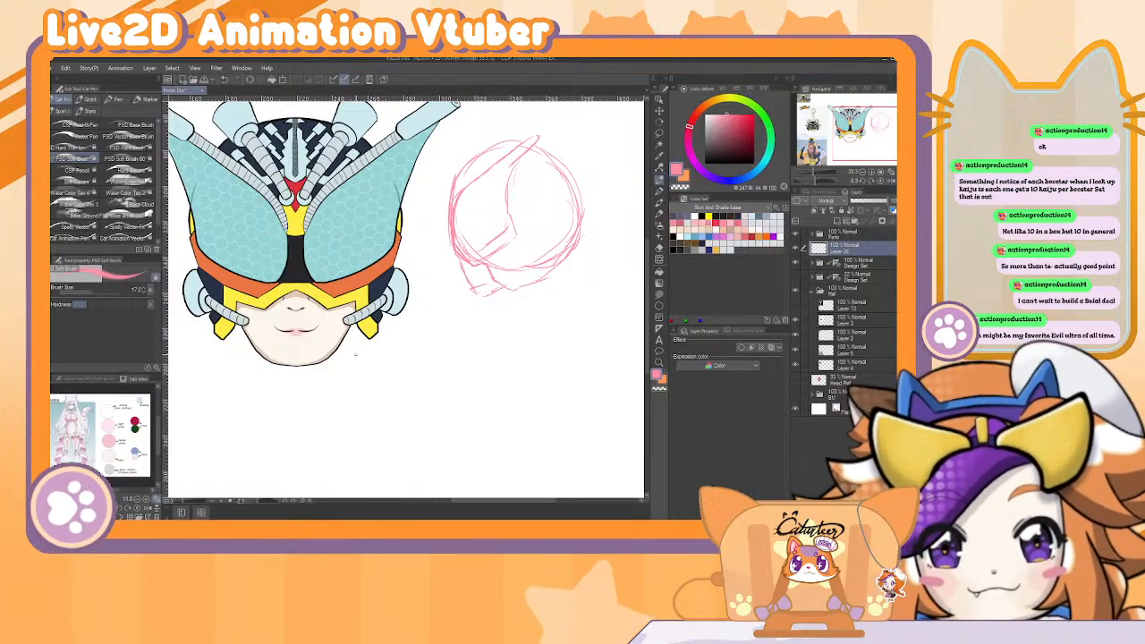
{"action": "mouse_move", "coordinate": [355, 354]}
{"action": "left_mouse_down"}
{"action": "mouse_move", "coordinate": [549, 327]}
{"action": "mouse_move", "coordinate": [525, 337]}
{"action": "mouse_move", "coordinate": [432, 208]}
{"action": "left_mouse_up"}
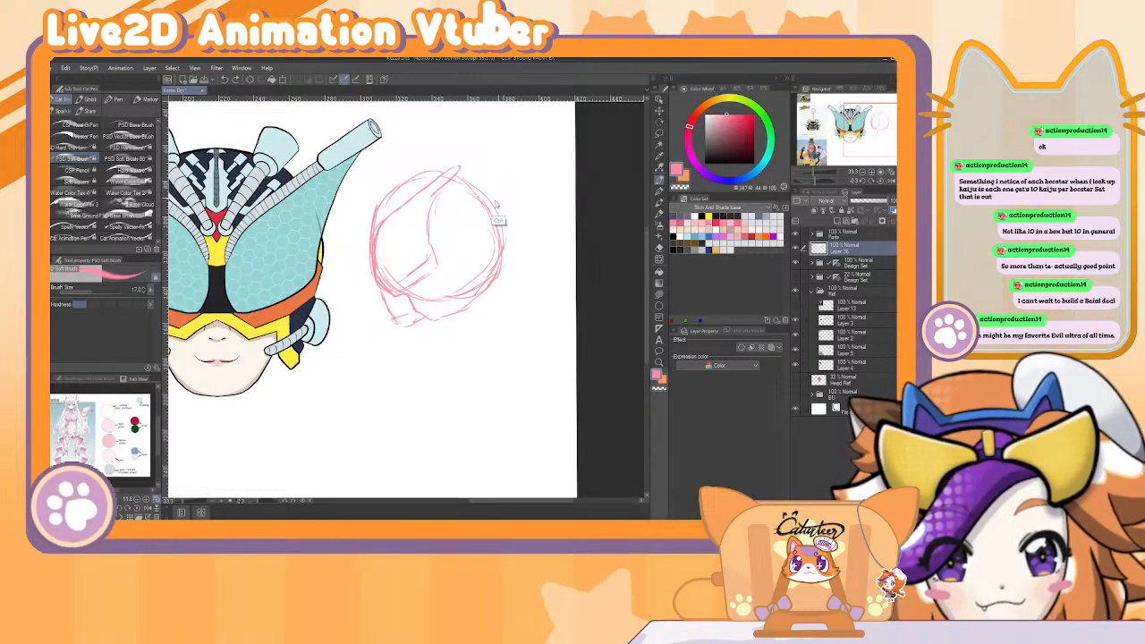
{"action": "left_click_drag", "start_coordinate": [436, 228], "coordinate": [480, 211]}
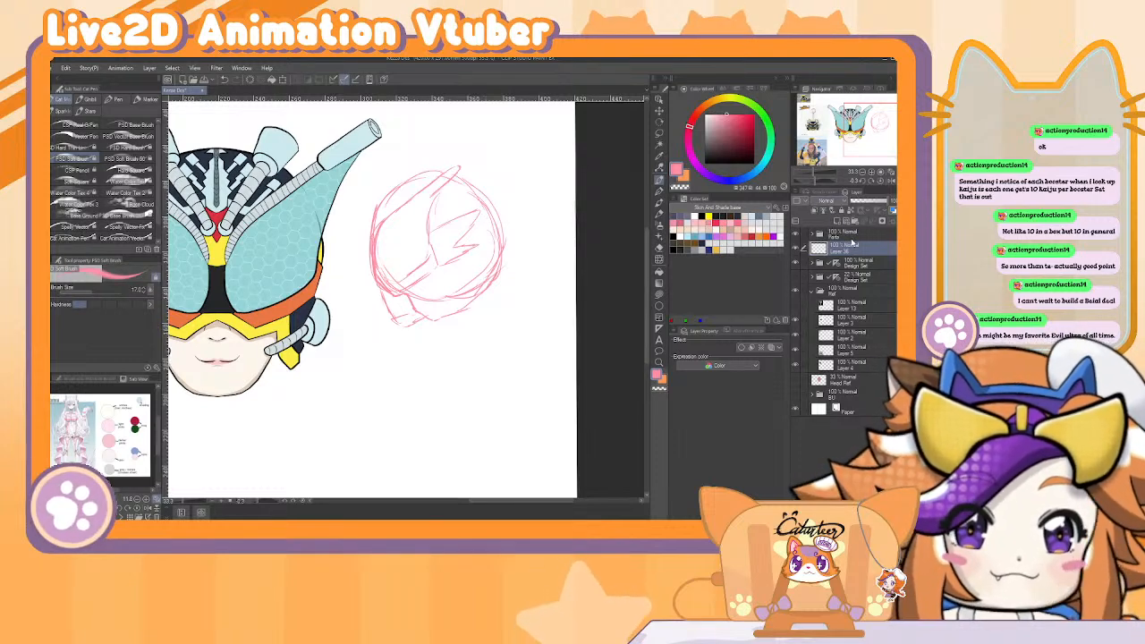
Lower the head sketch layer's opacity, pick near-black as the drawing color and switch to the Vector Hard eraser.
{"action": "left_click", "coordinate": [866, 205]}
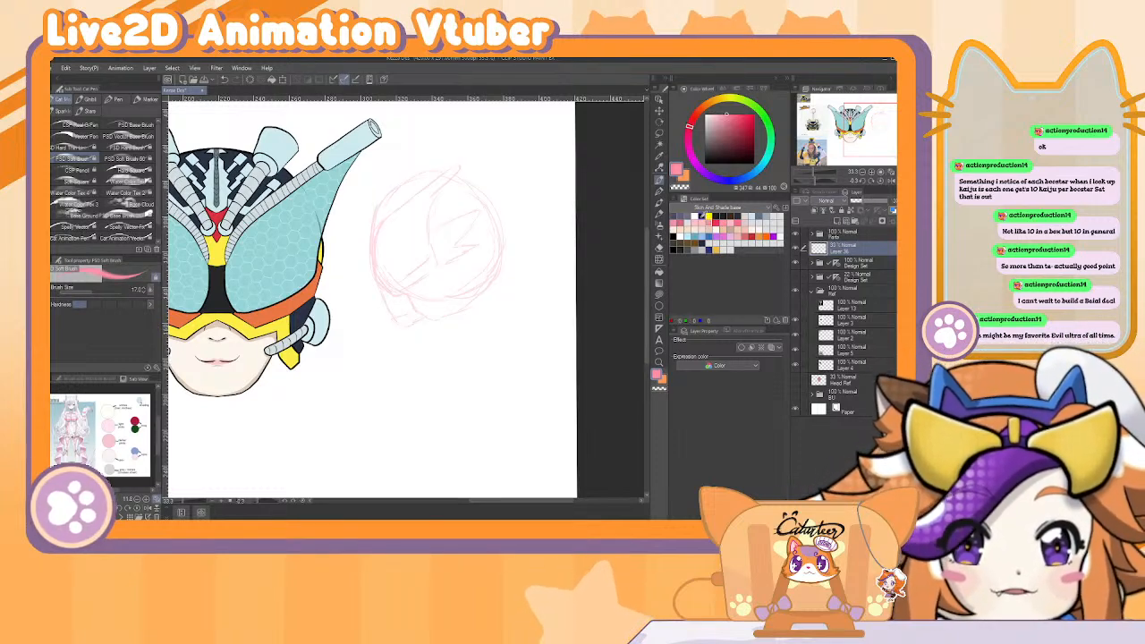
{"action": "left_click", "coordinate": [702, 216]}
{"action": "key", "text": "e"}
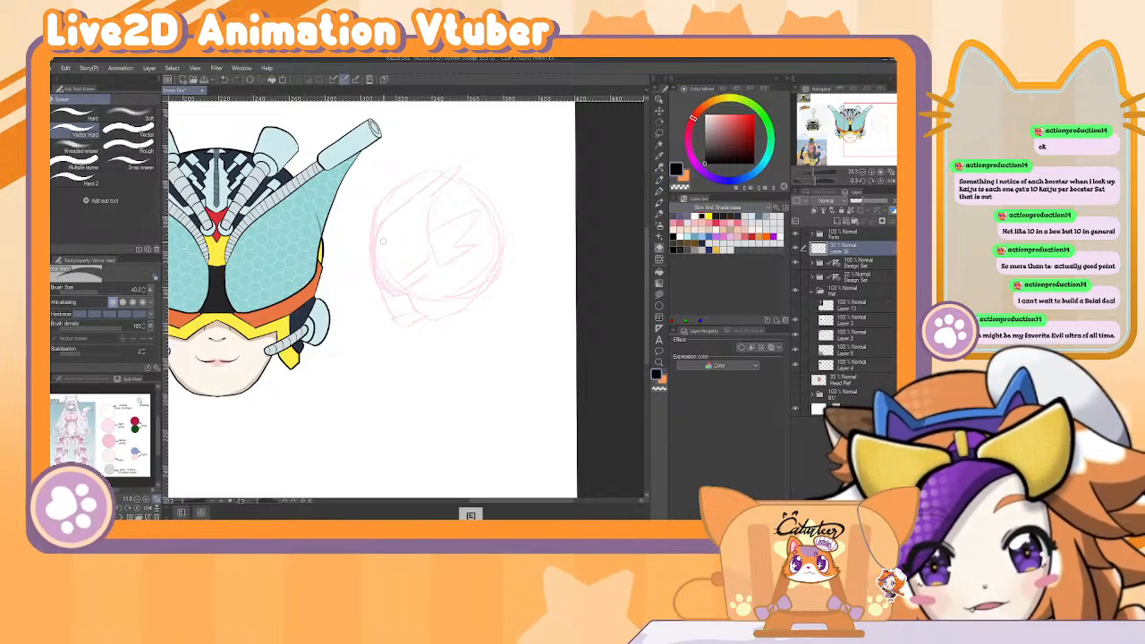
On a new layer, ink the teardrop-shaped eye lens and its rim over the side-view helmet sketch with a size 15 pen.
{"action": "key", "text": "p"}
{"action": "key", "text": "e"}
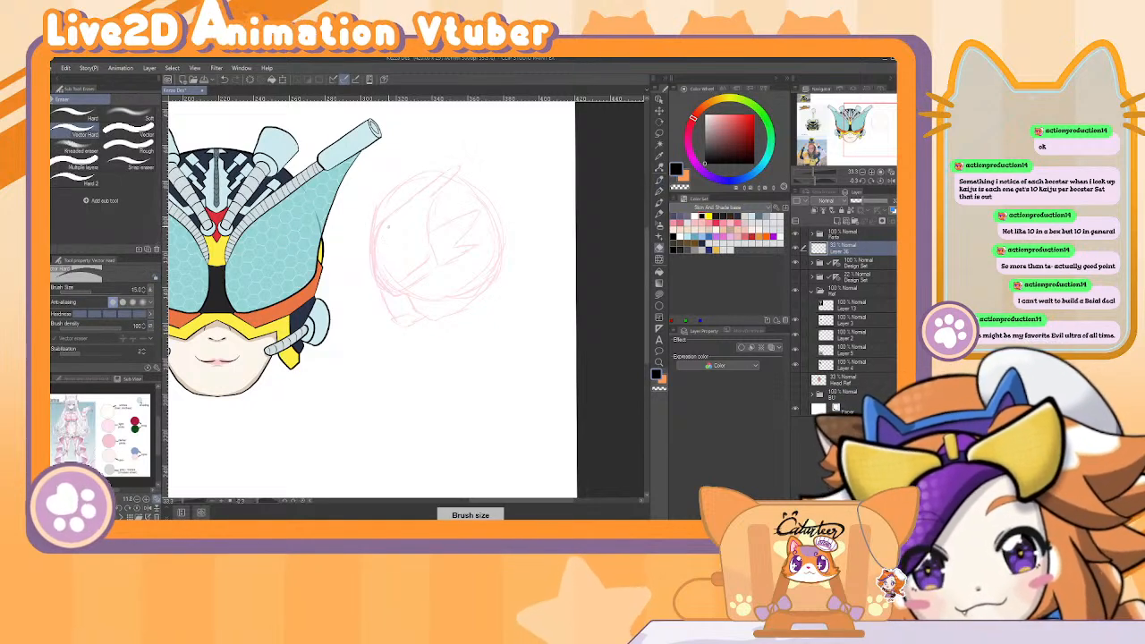
{"action": "key", "text": "b"}
{"action": "key", "text": "p"}
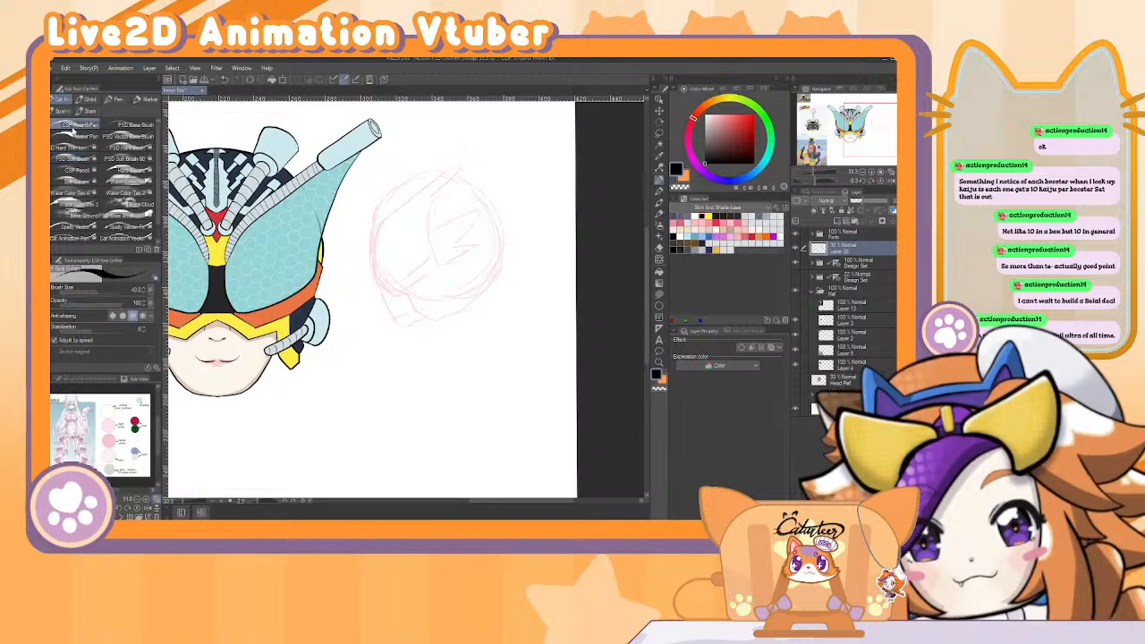
{"action": "key", "text": "bracketleft"}
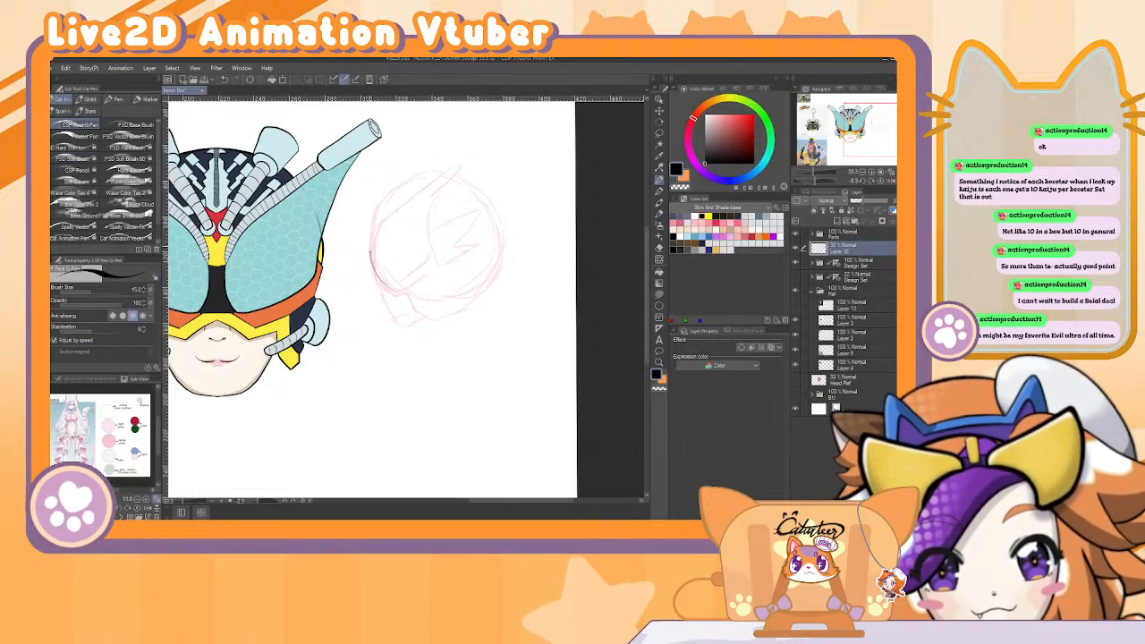
{"action": "key", "text": "ctrl+shift+n"}
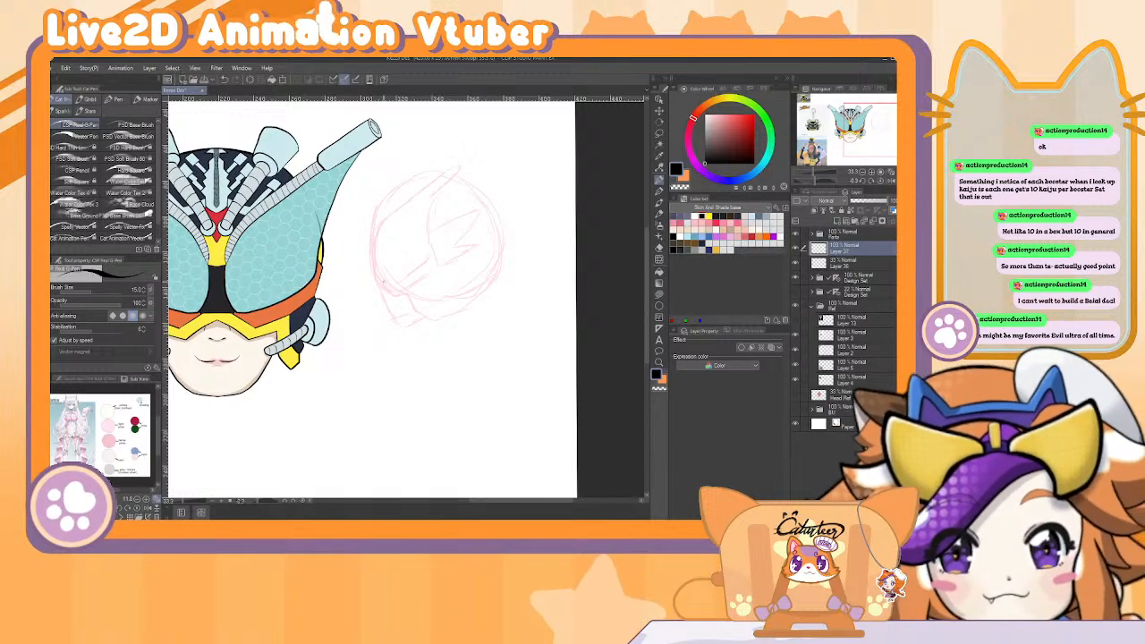
{"action": "left_click_drag", "start_coordinate": [394, 291], "coordinate": [371, 257]}
{"action": "left_click_drag", "start_coordinate": [432, 181], "coordinate": [372, 246]}
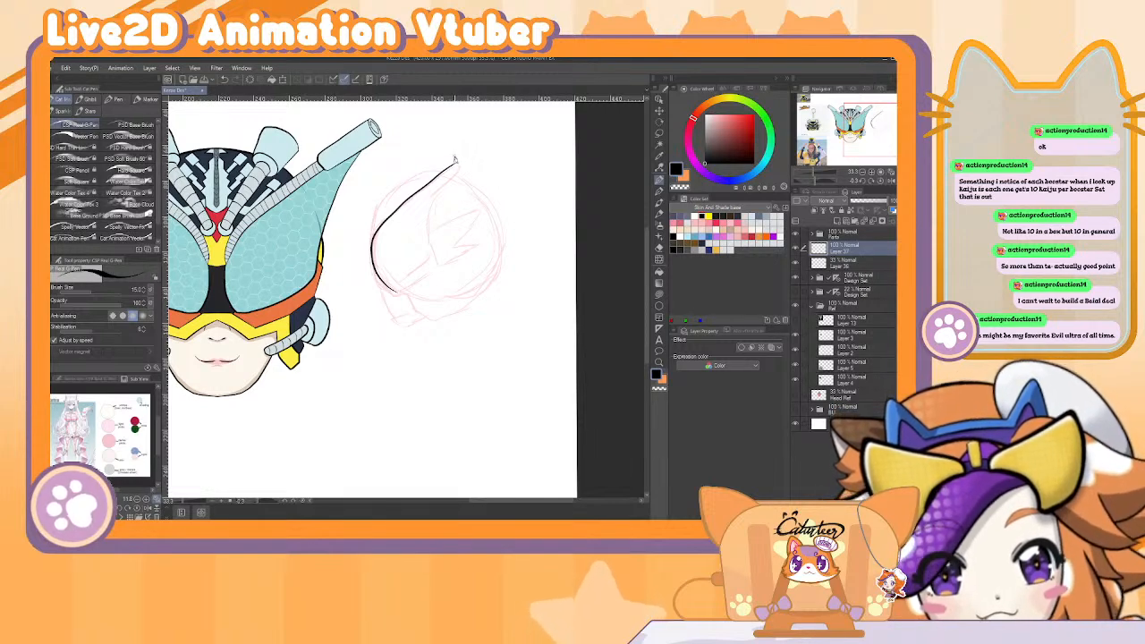
{"action": "left_click_drag", "start_coordinate": [451, 163], "coordinate": [413, 188]}
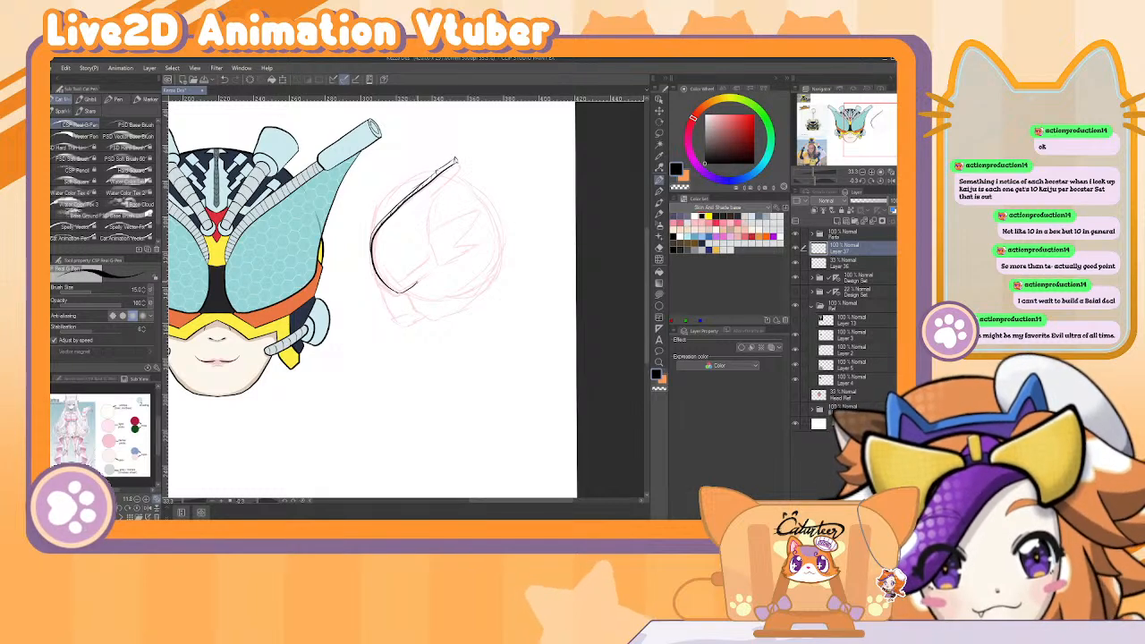
{"action": "left_click_drag", "start_coordinate": [432, 218], "coordinate": [453, 167]}
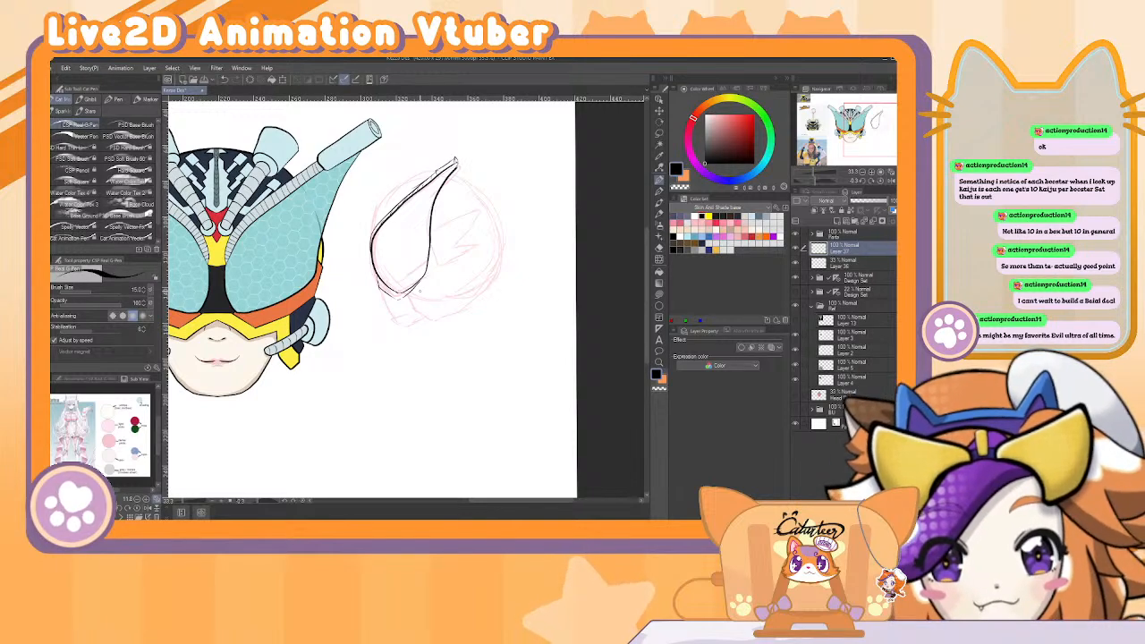
{"action": "left_click_drag", "start_coordinate": [420, 255], "coordinate": [392, 295]}
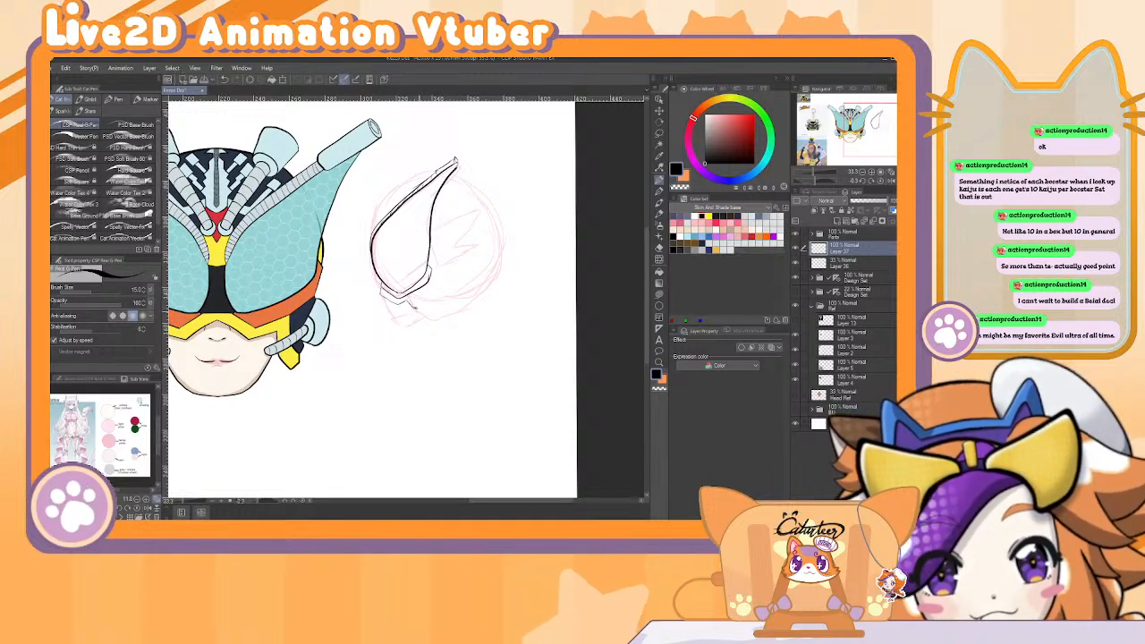
Ink the jaw line and the small tube piece below the eye lens, redoing the first jaw stroke.
{"action": "left_click_drag", "start_coordinate": [398, 304], "coordinate": [433, 318]}
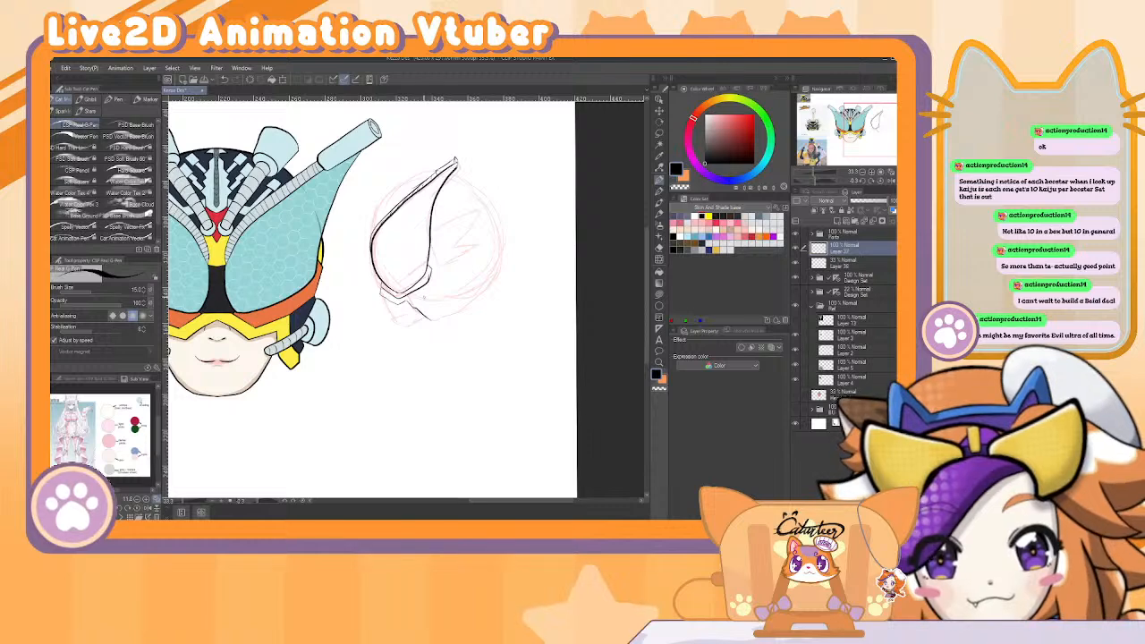
{"action": "key", "text": "ctrl+z"}
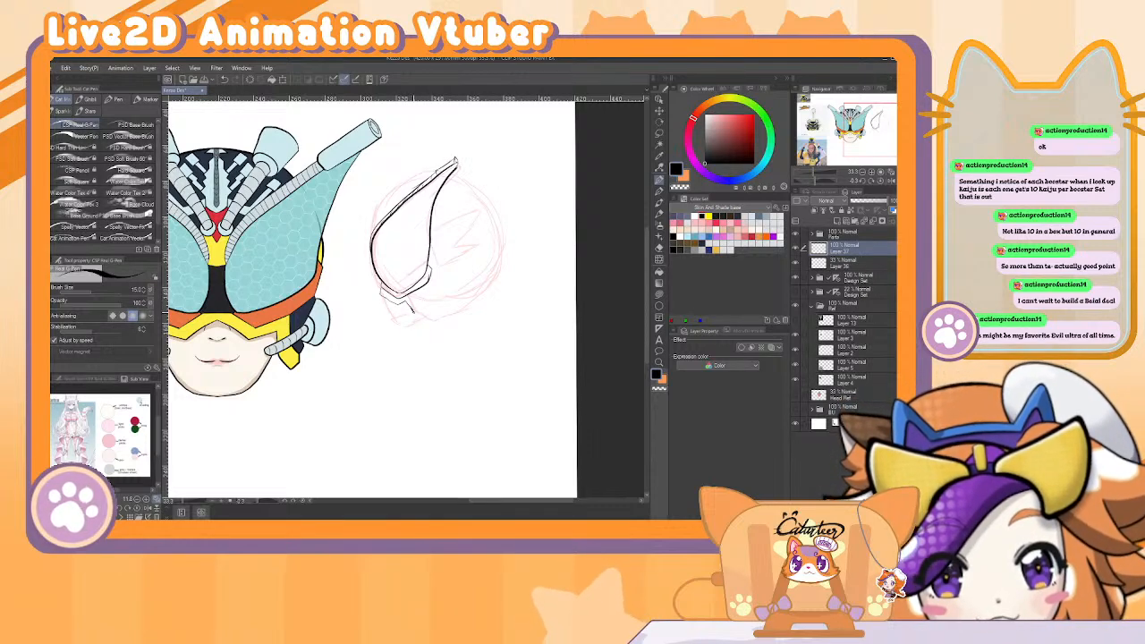
{"action": "left_click_drag", "start_coordinate": [414, 314], "coordinate": [443, 322]}
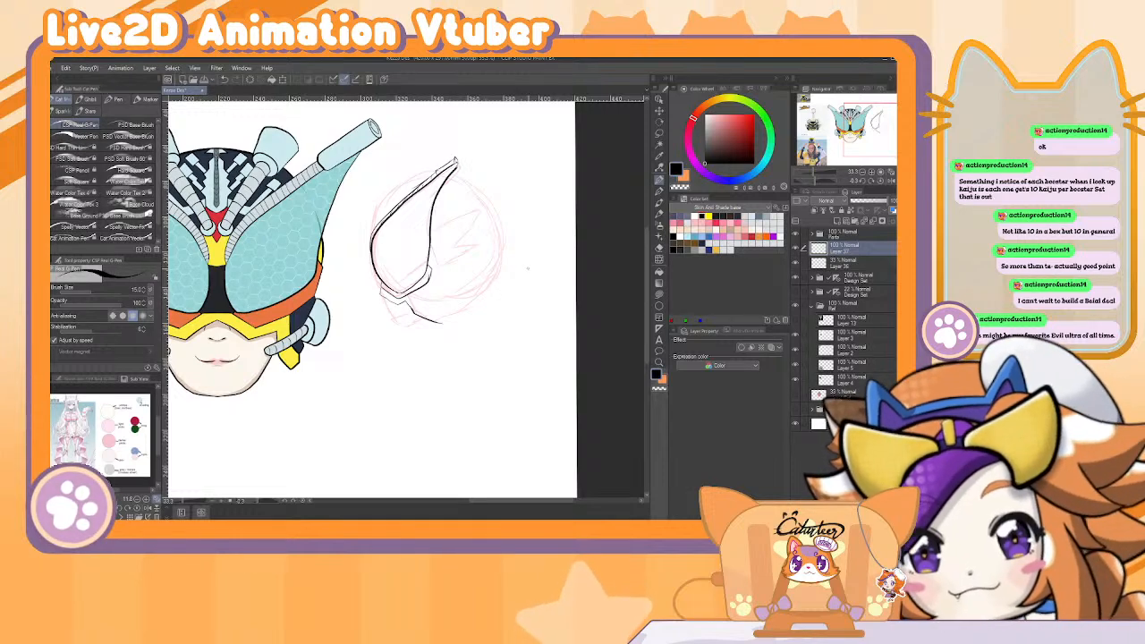
{"action": "mouse_move", "coordinate": [500, 224]}
{"action": "left_mouse_down"}
{"action": "mouse_move", "coordinate": [537, 340]}
{"action": "mouse_move", "coordinate": [465, 402]}
{"action": "left_mouse_up"}
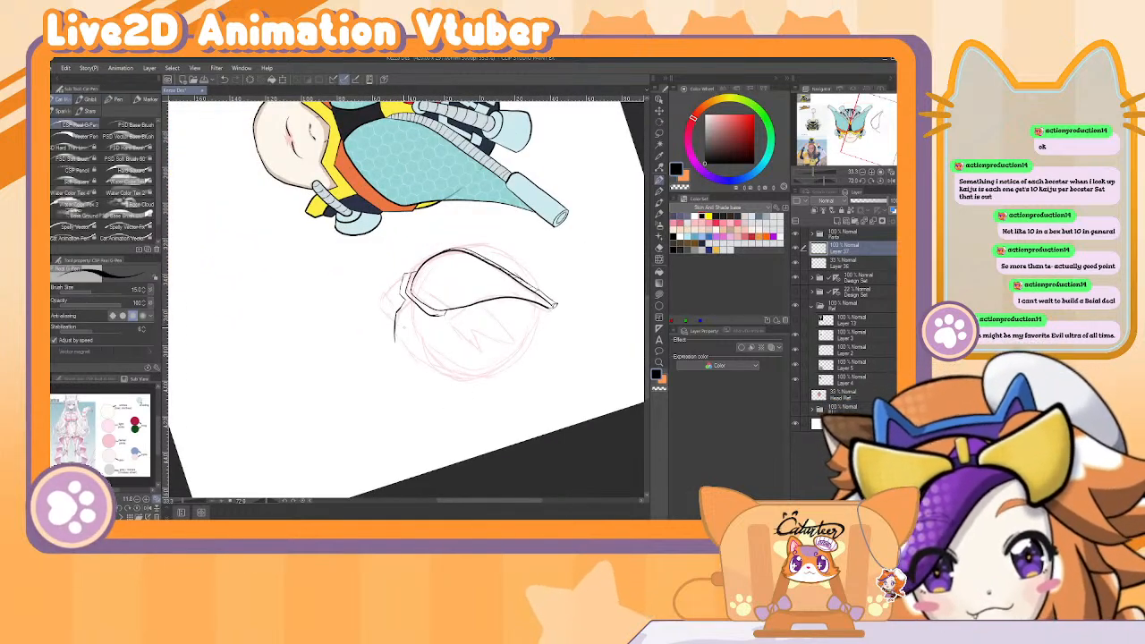
{"action": "left_click_drag", "start_coordinate": [399, 311], "coordinate": [413, 332]}
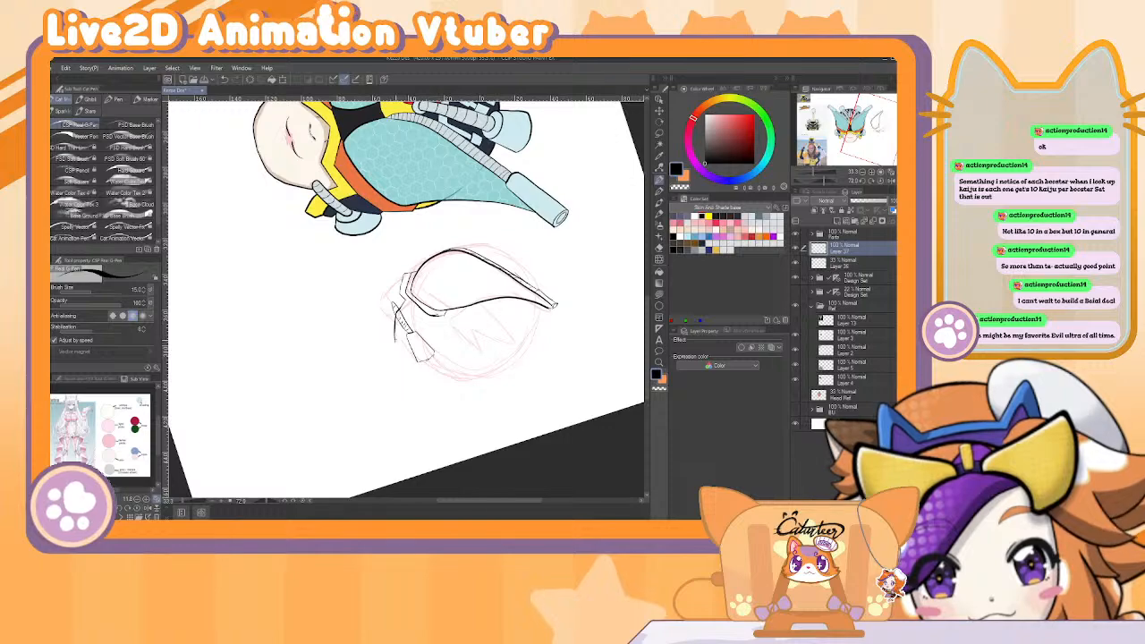
{"action": "left_click_drag", "start_coordinate": [400, 322], "coordinate": [403, 347]}
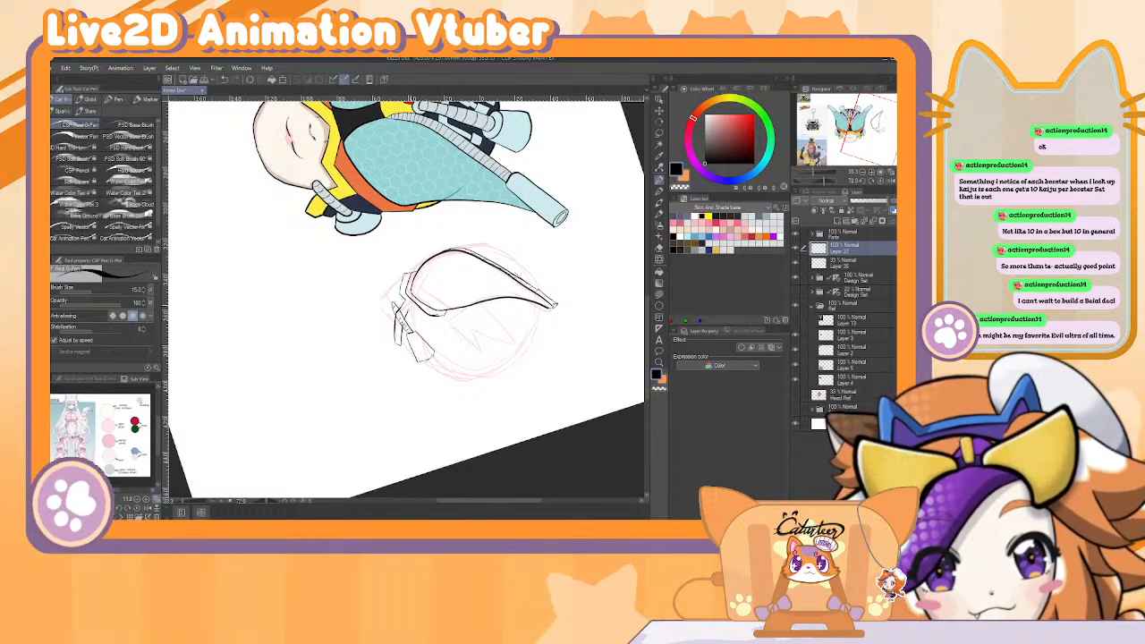
Ink the rounded back outline of the side-view helmet and the lightning bolt behind the eye lens.
{"action": "left_click_drag", "start_coordinate": [549, 279], "coordinate": [415, 204]}
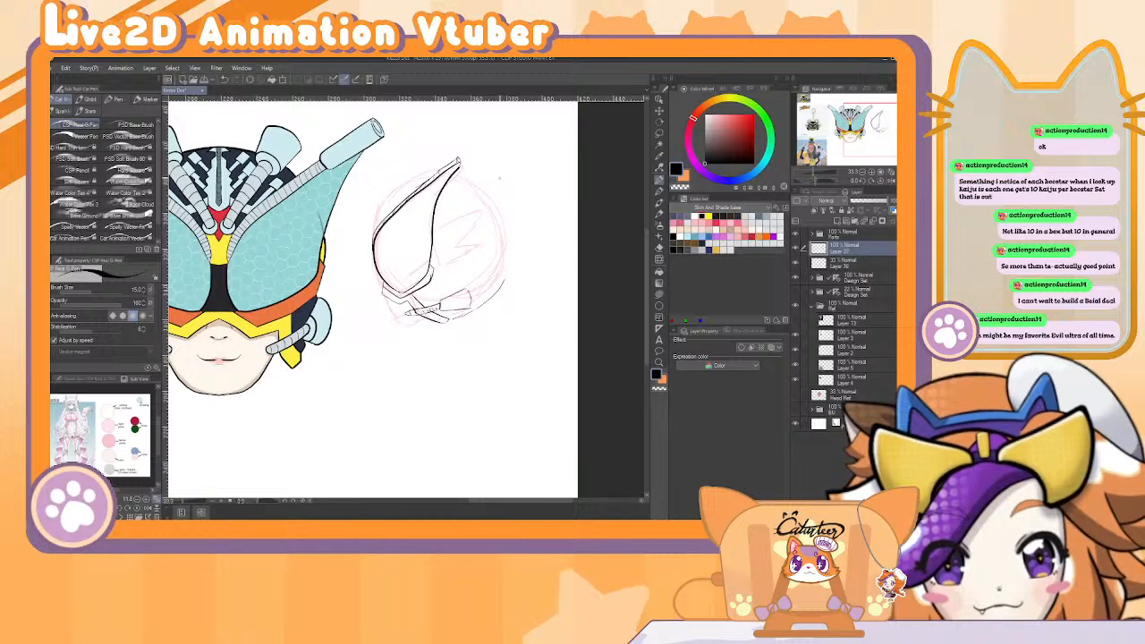
{"action": "left_click_drag", "start_coordinate": [449, 319], "coordinate": [504, 280]}
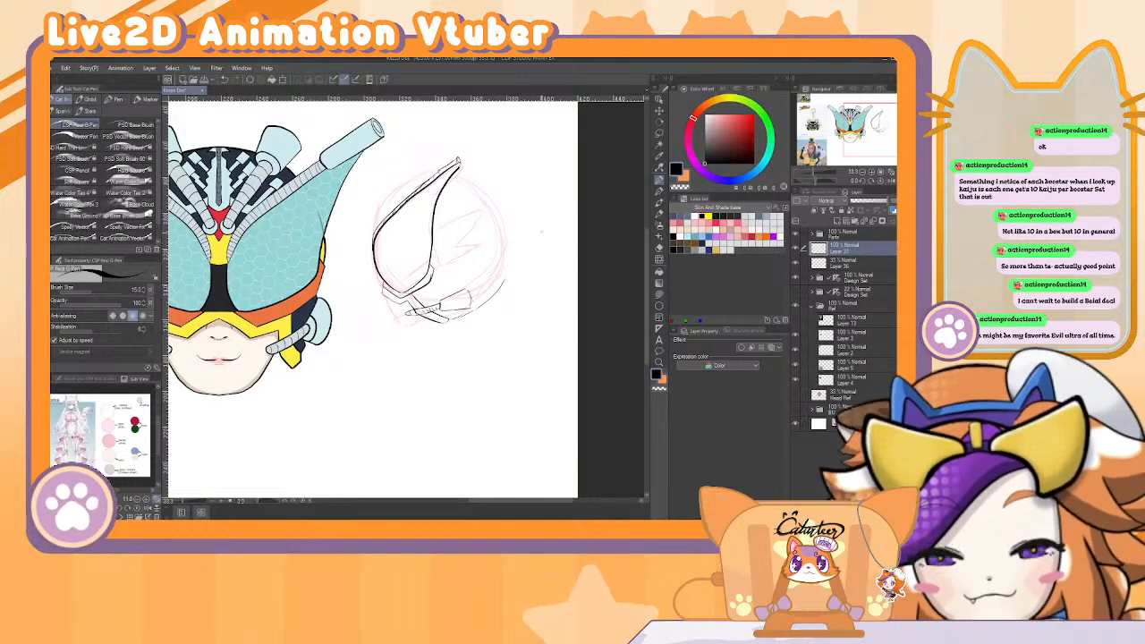
{"action": "key", "text": "-"}
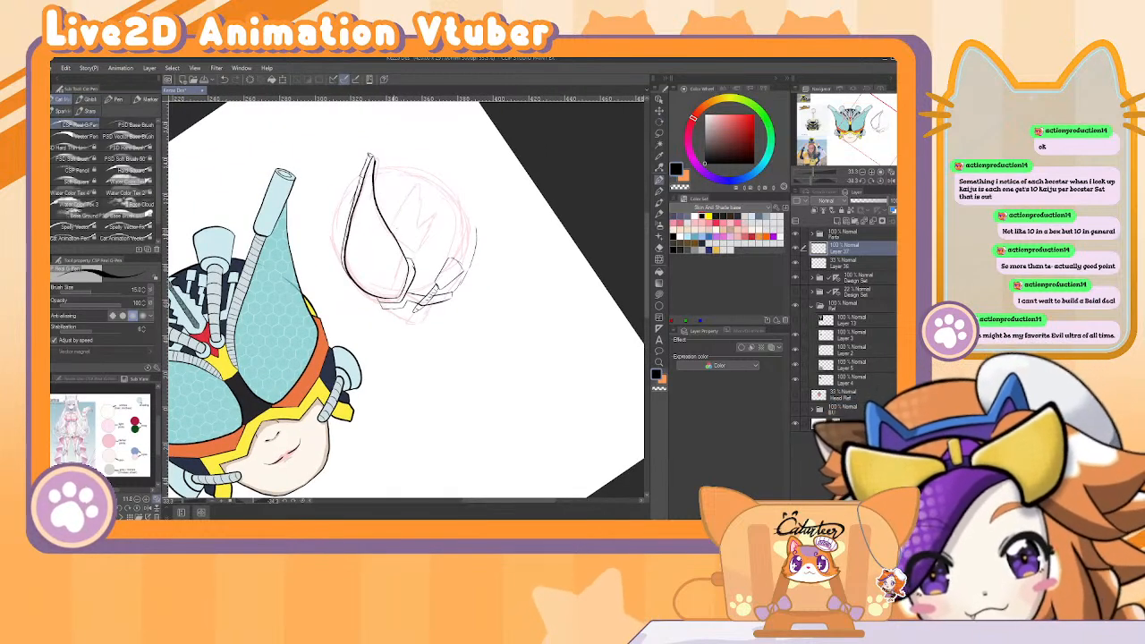
{"action": "mouse_move", "coordinate": [410, 200]}
{"action": "left_mouse_down"}
{"action": "mouse_move", "coordinate": [423, 220]}
{"action": "mouse_move", "coordinate": [416, 265]}
{"action": "left_mouse_up"}
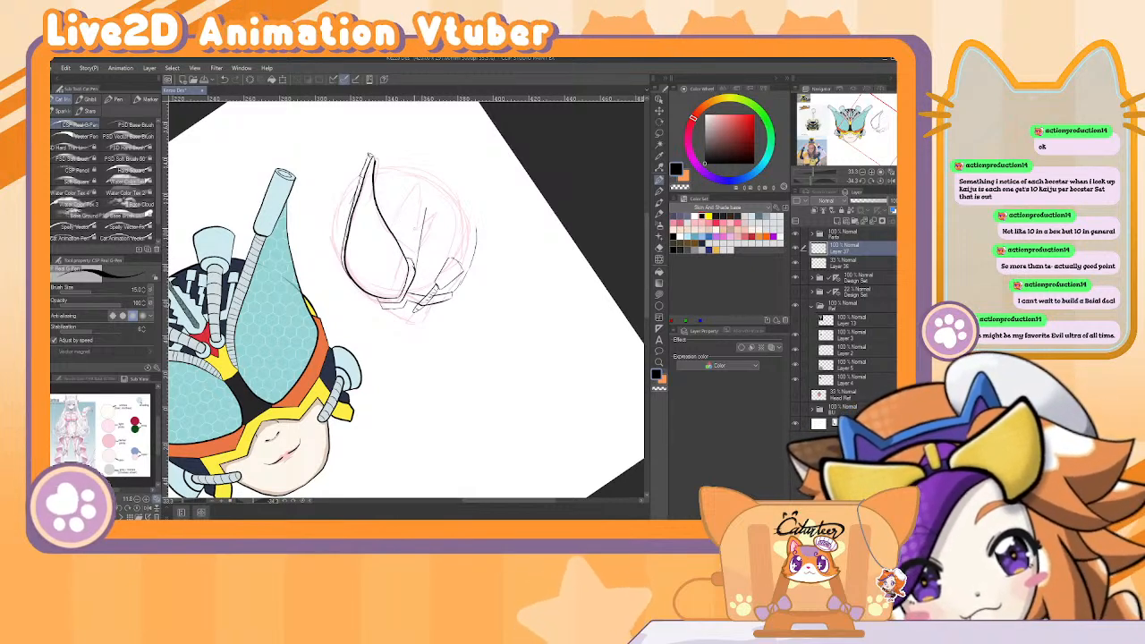
{"action": "left_click_drag", "start_coordinate": [425, 208], "coordinate": [413, 235]}
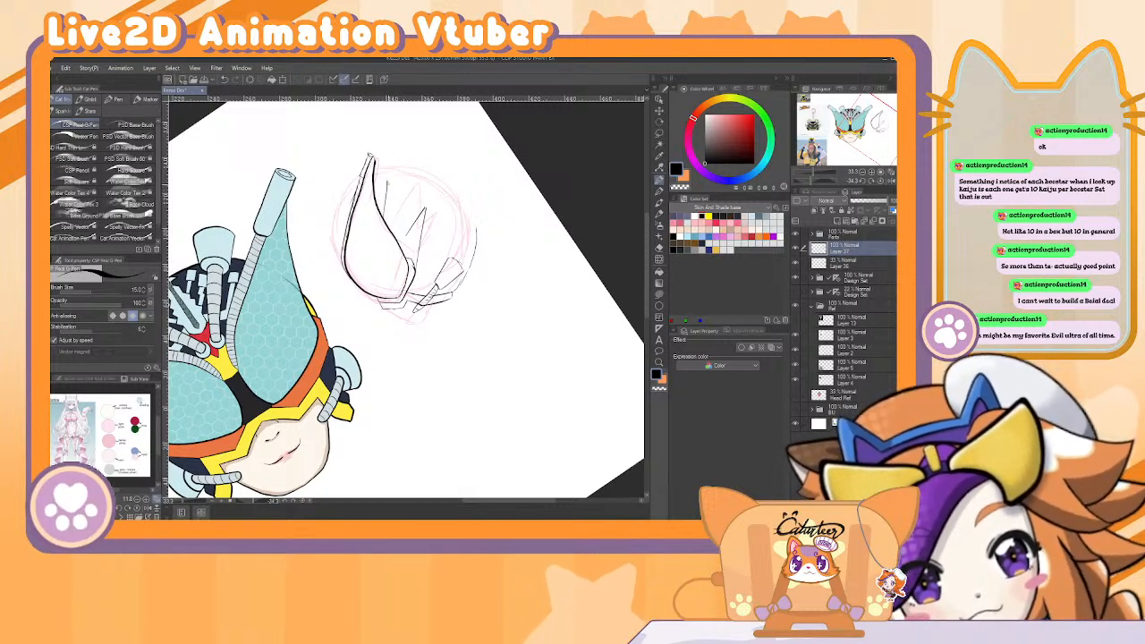
{"action": "key", "text": "shift+space"}
{"action": "left_click_drag", "start_coordinate": [501, 375], "coordinate": [518, 347]}
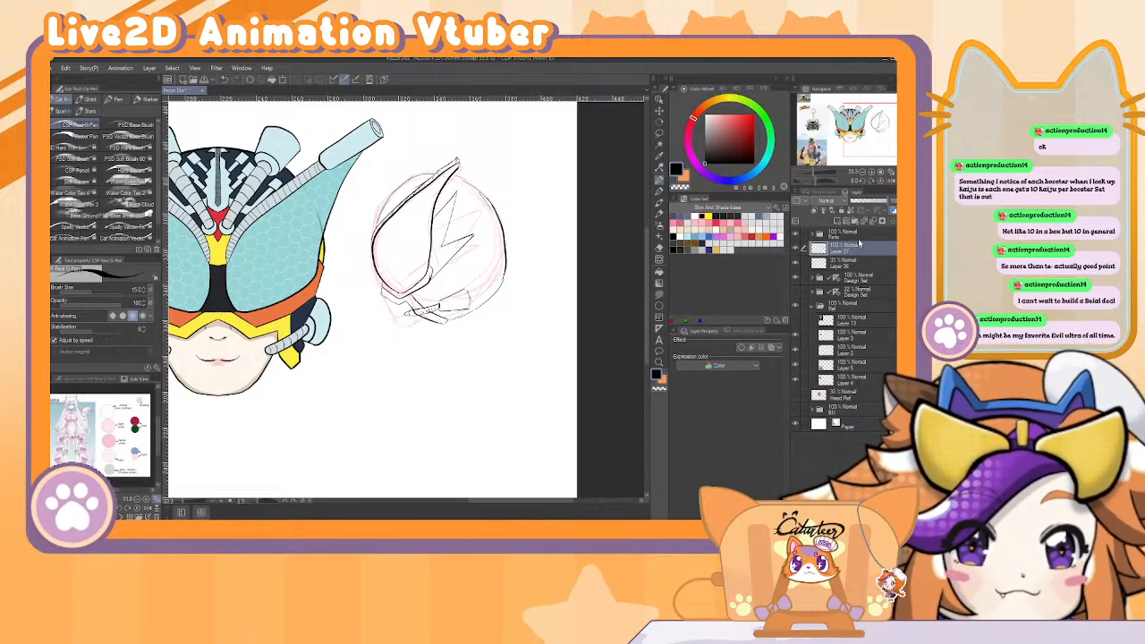
Hide the sketch layer and fill the lightning bolt with the front view's yellow on a new layer below the line art.
{"action": "left_click", "coordinate": [285, 352], "text": "alt"}
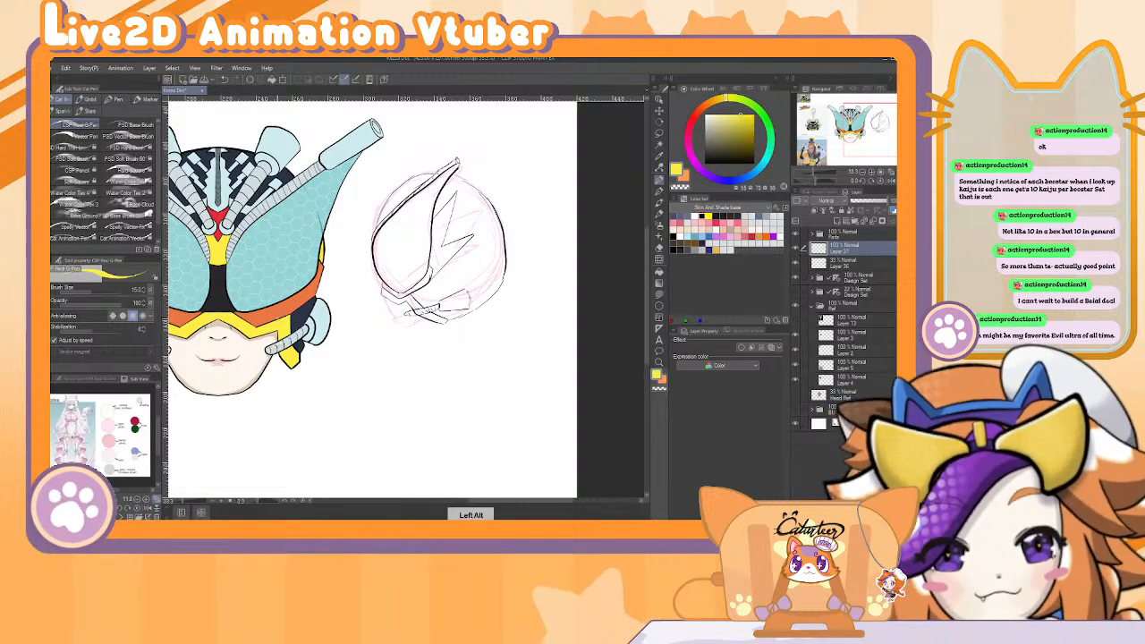
{"action": "left_click", "coordinate": [795, 263]}
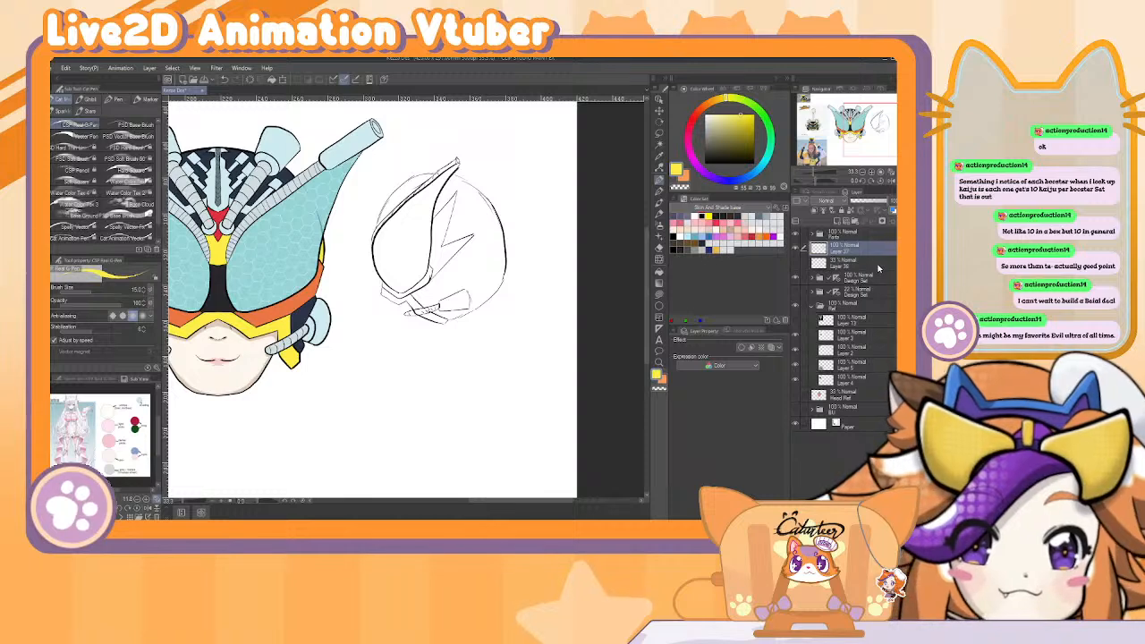
{"action": "left_click", "coordinate": [836, 222]}
{"action": "key", "text": "e"}
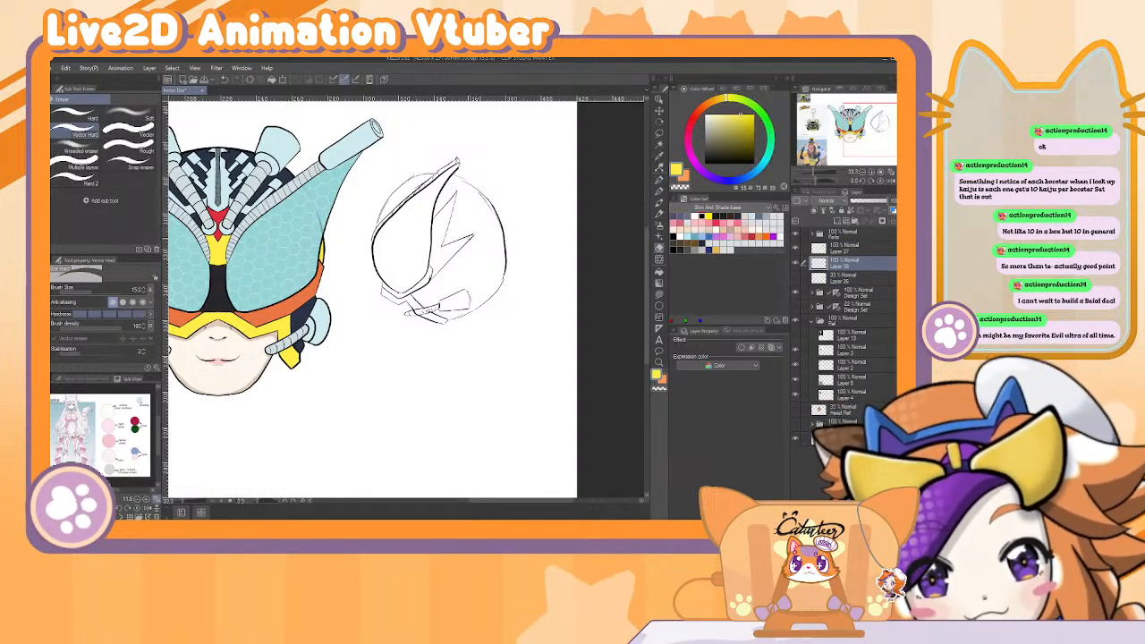
{"action": "key", "text": "g"}
{"action": "left_click", "coordinate": [462, 239]}
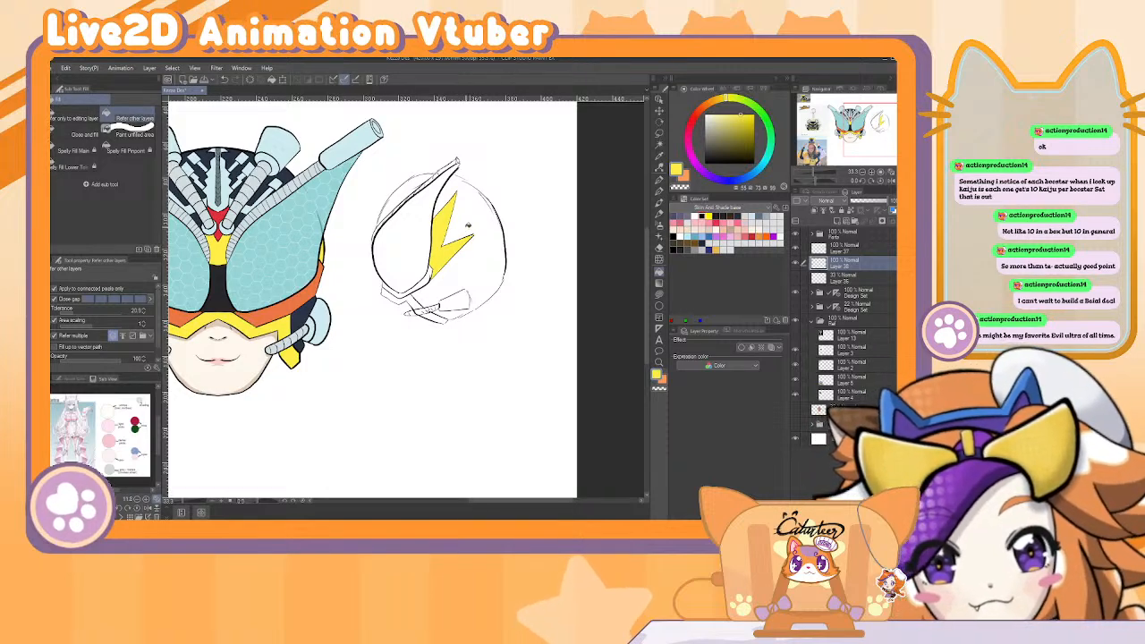
Fill the side-view helmet's shell behind and in front of the eye lens with the dark navy sampled from the front view.
{"action": "left_click", "coordinate": [222, 310], "text": "alt"}
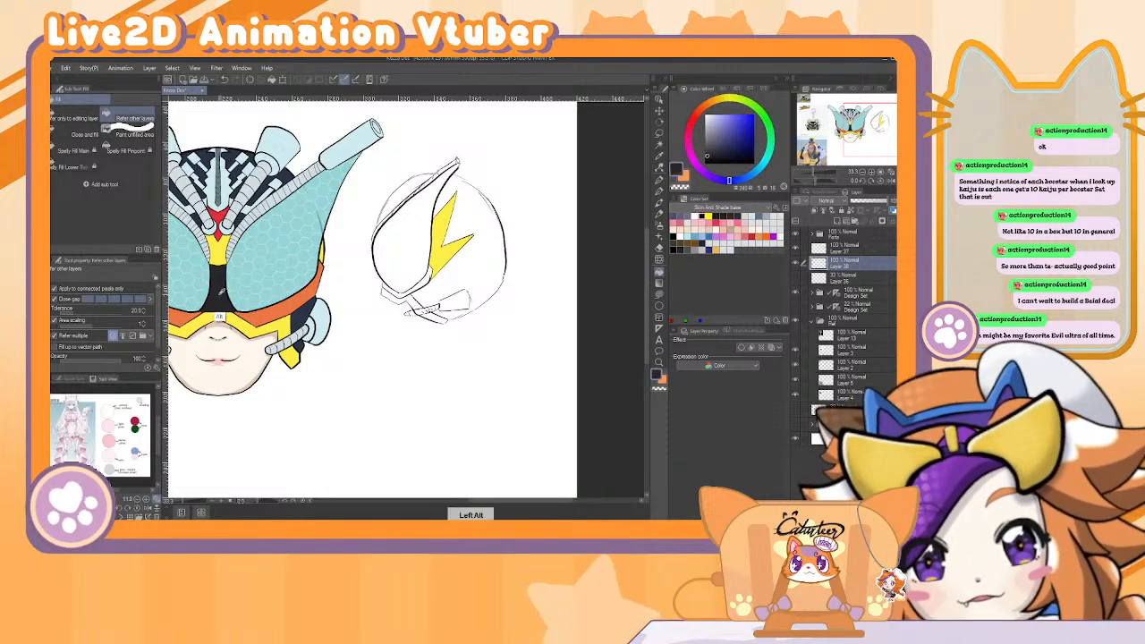
{"action": "left_click", "coordinate": [305, 308], "text": "alt"}
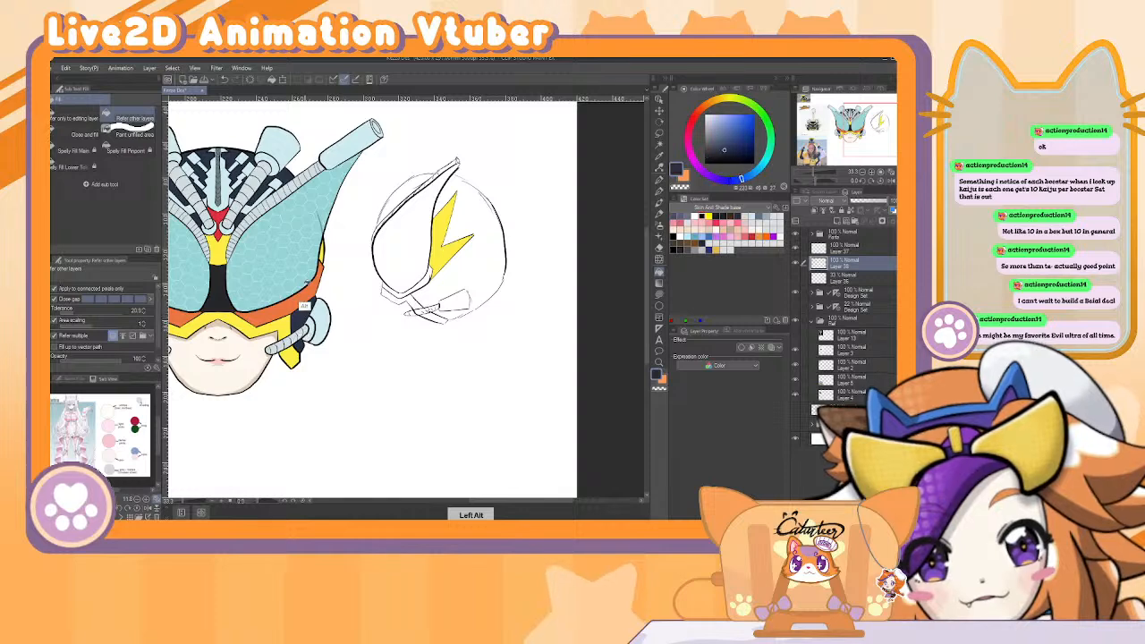
{"action": "left_click", "coordinate": [480, 264]}
{"action": "left_click", "coordinate": [446, 313]}
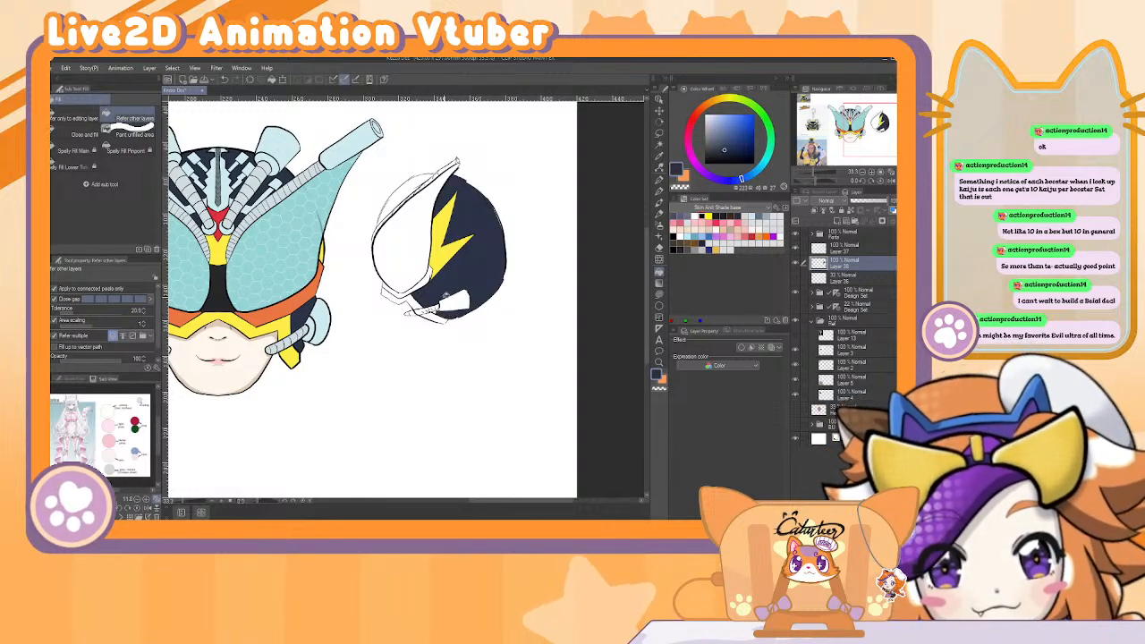
{"action": "left_click", "coordinate": [421, 167]}
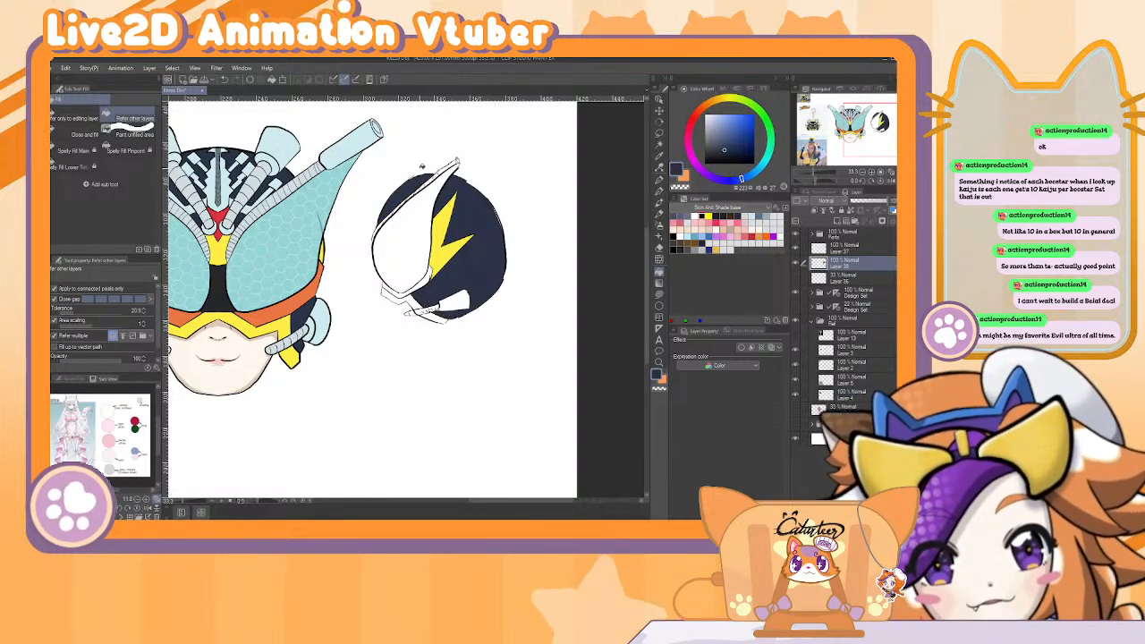
Paint a zigzag border on the helmet's upper front and fill that area with the light blue sampled from the front view.
{"action": "left_click", "coordinate": [226, 202], "text": "alt"}
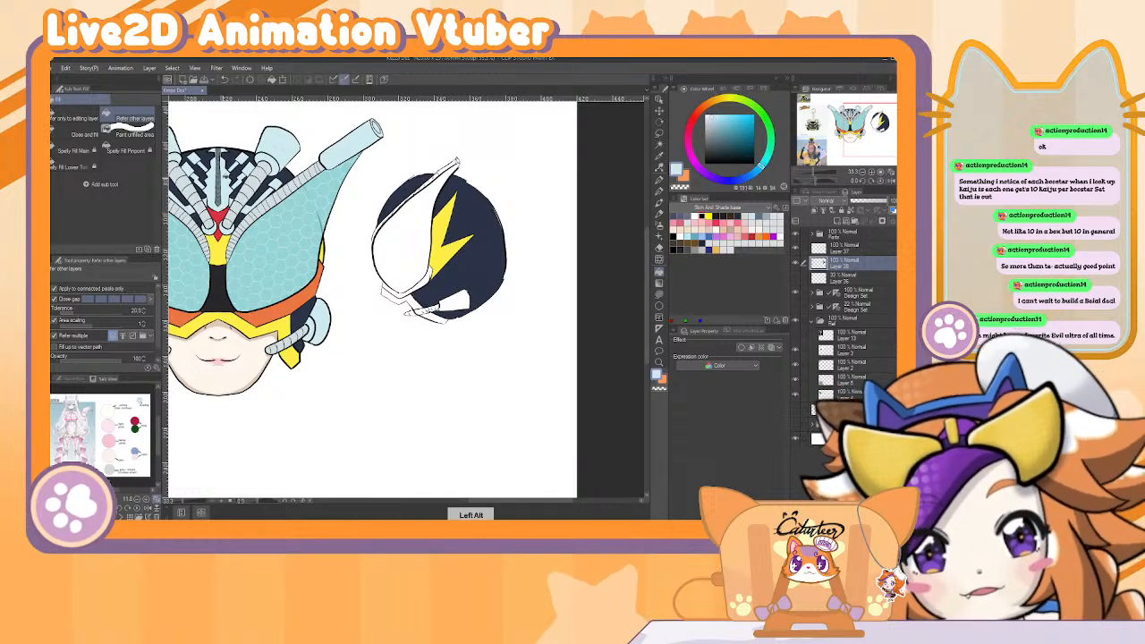
{"action": "key", "text": "b"}
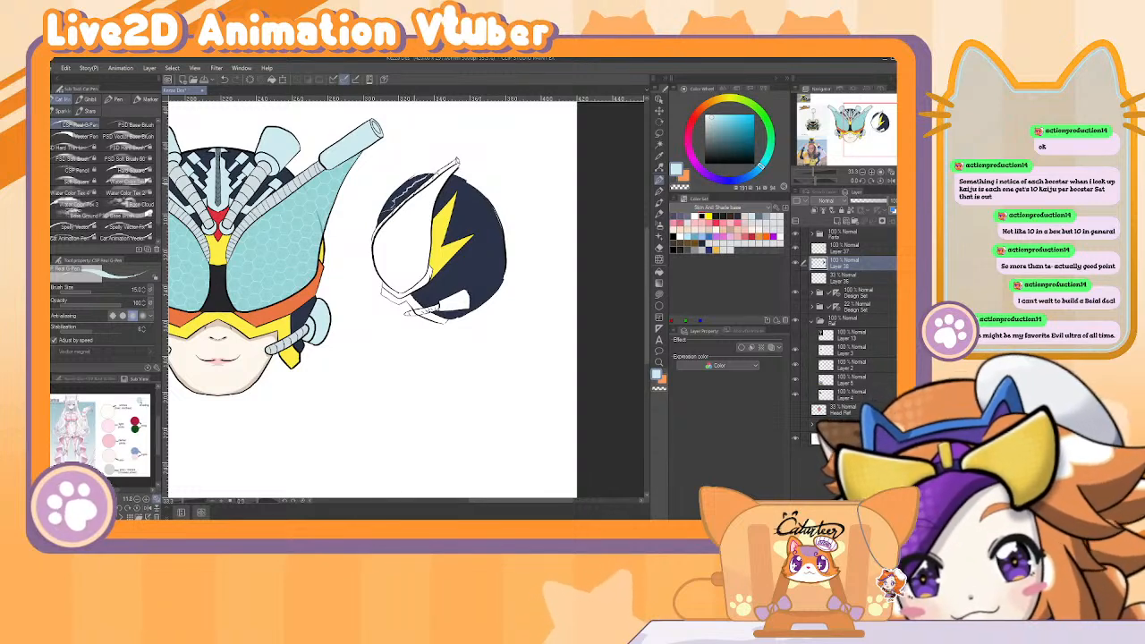
{"action": "key", "text": "g"}
{"action": "left_click", "coordinate": [412, 183]}
{"action": "left_click", "coordinate": [388, 207]}
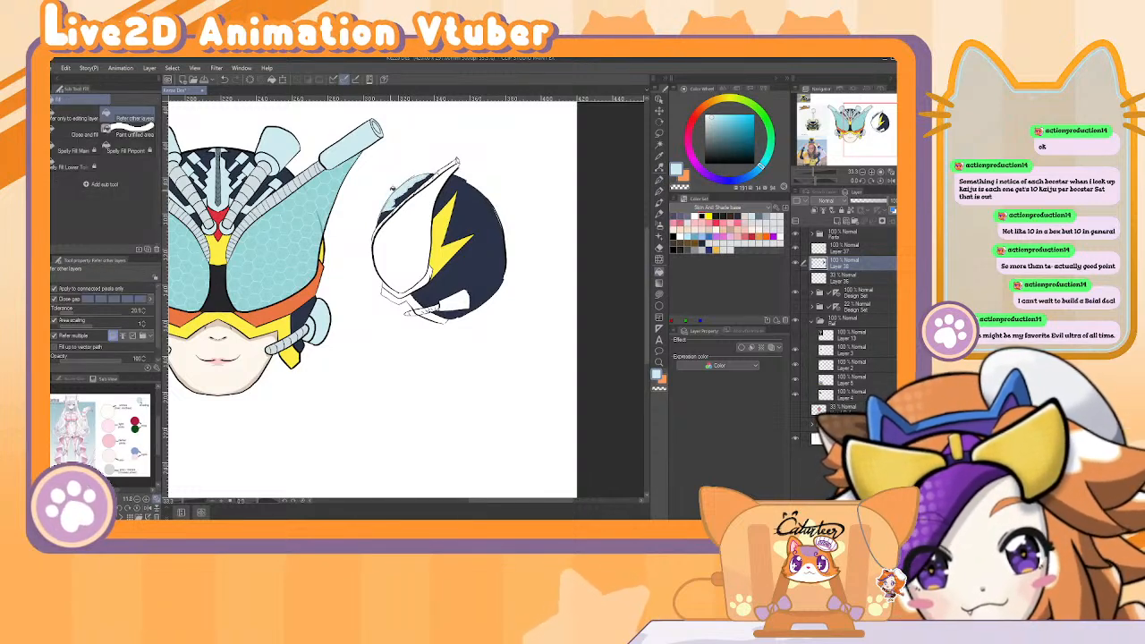
{"action": "key", "text": "e"}
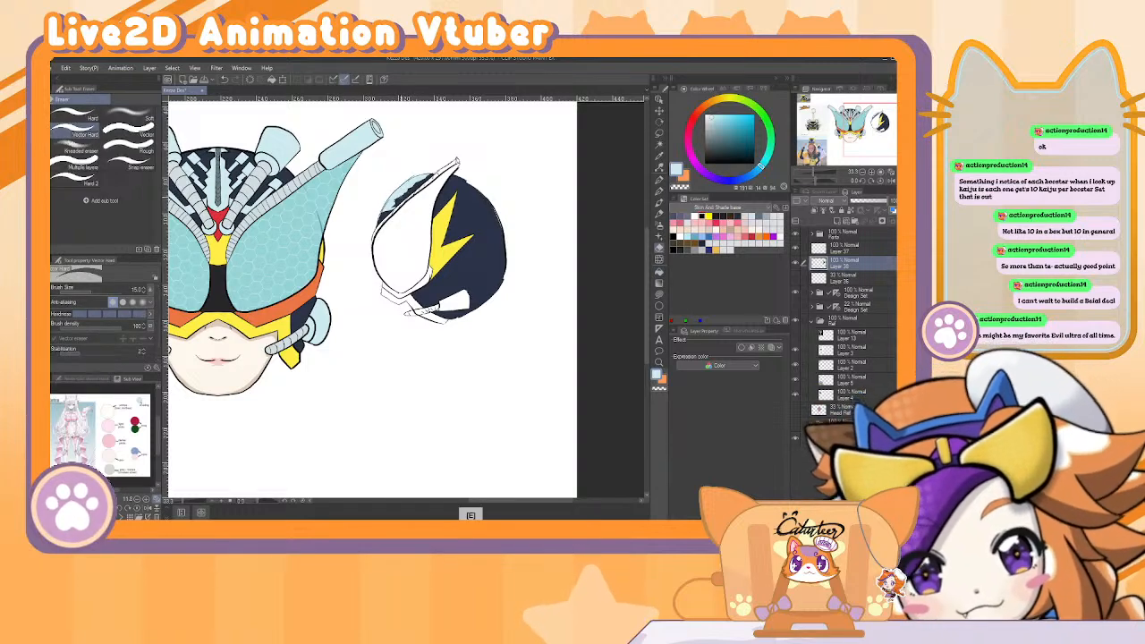
{"action": "key", "text": "alt"}
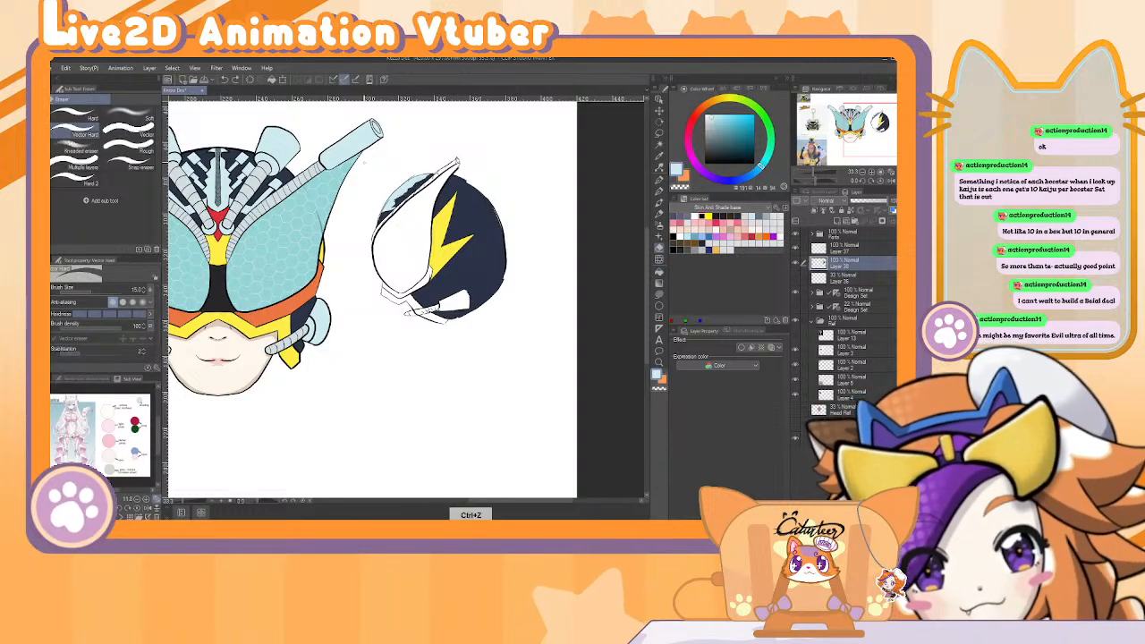
{"action": "key", "text": "ctrl+z"}
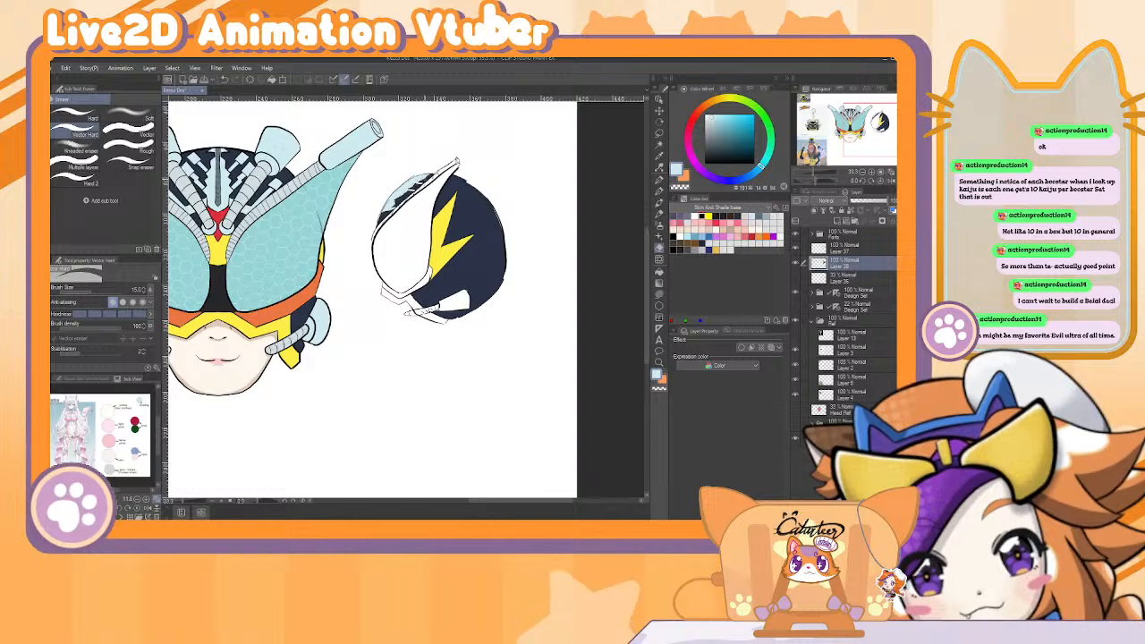
{"action": "key", "text": "alt"}
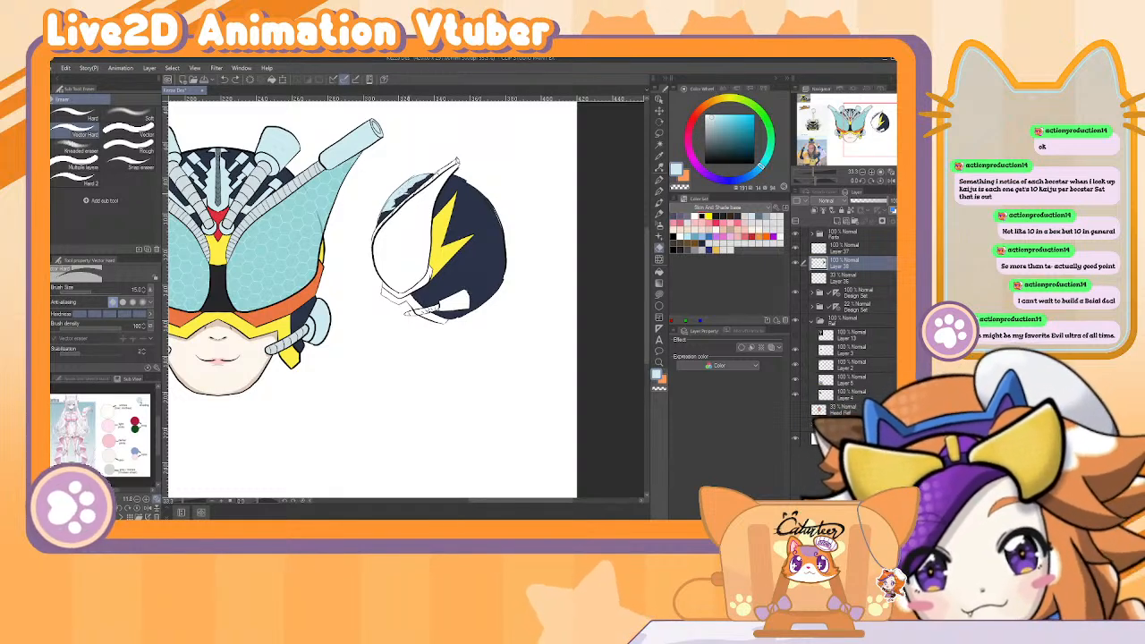
{"action": "key", "text": "ctrl+z"}
{"action": "key", "text": "alt"}
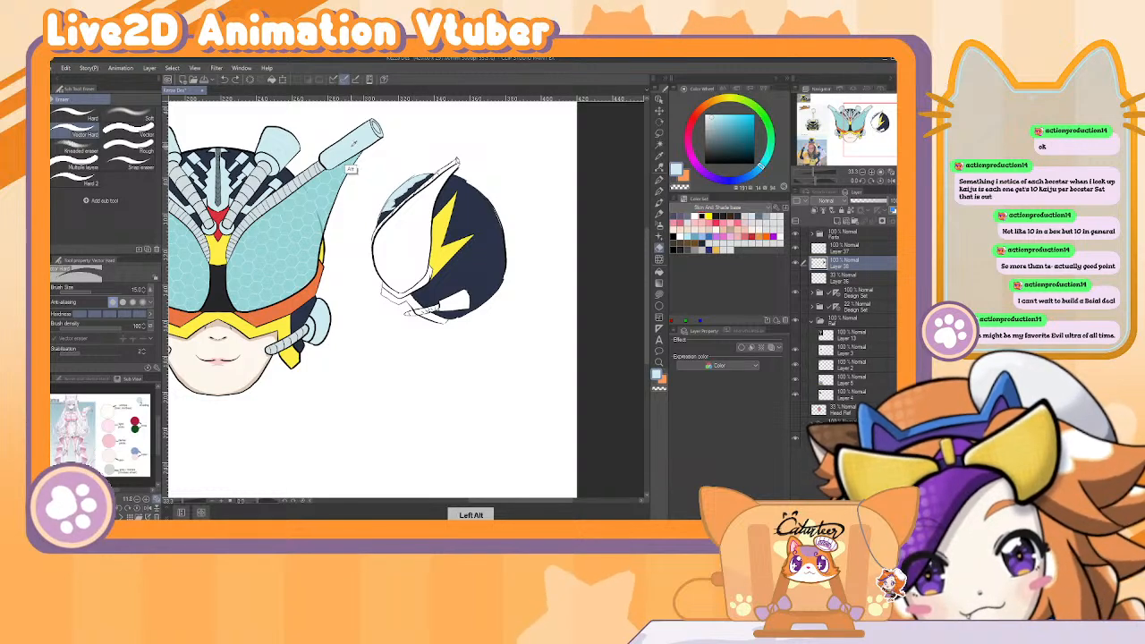
{"action": "key", "text": "ctrl+z"}
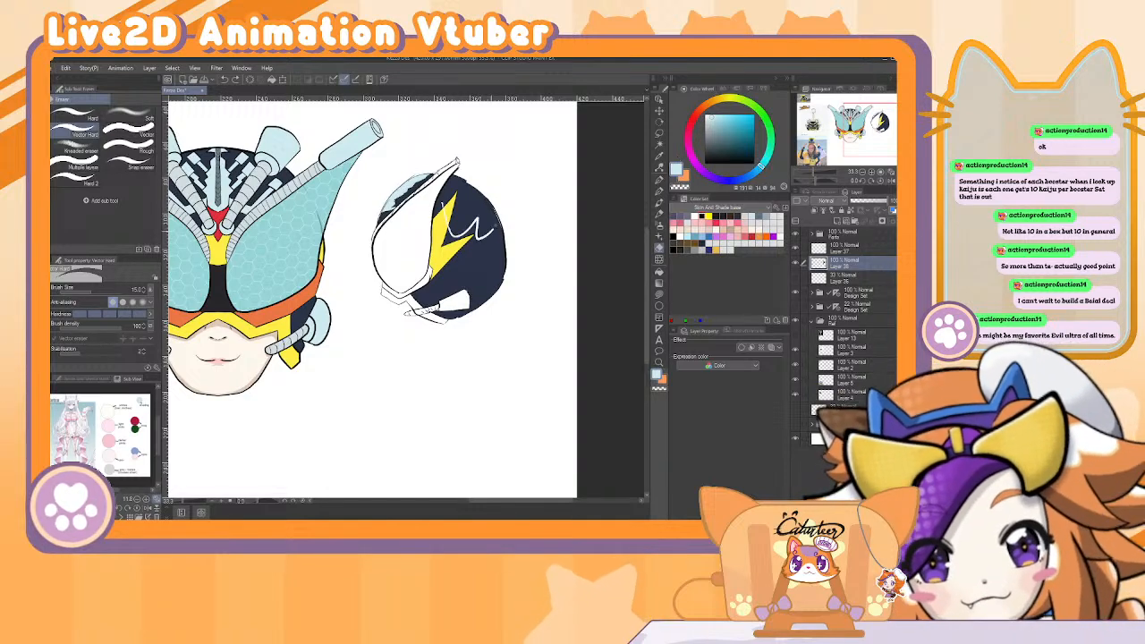
Retouch the light-blue zigzag area on the side-view helmet's upper front and paint a small accent at its lower end with the front view's red.
{"action": "key", "text": "b"}
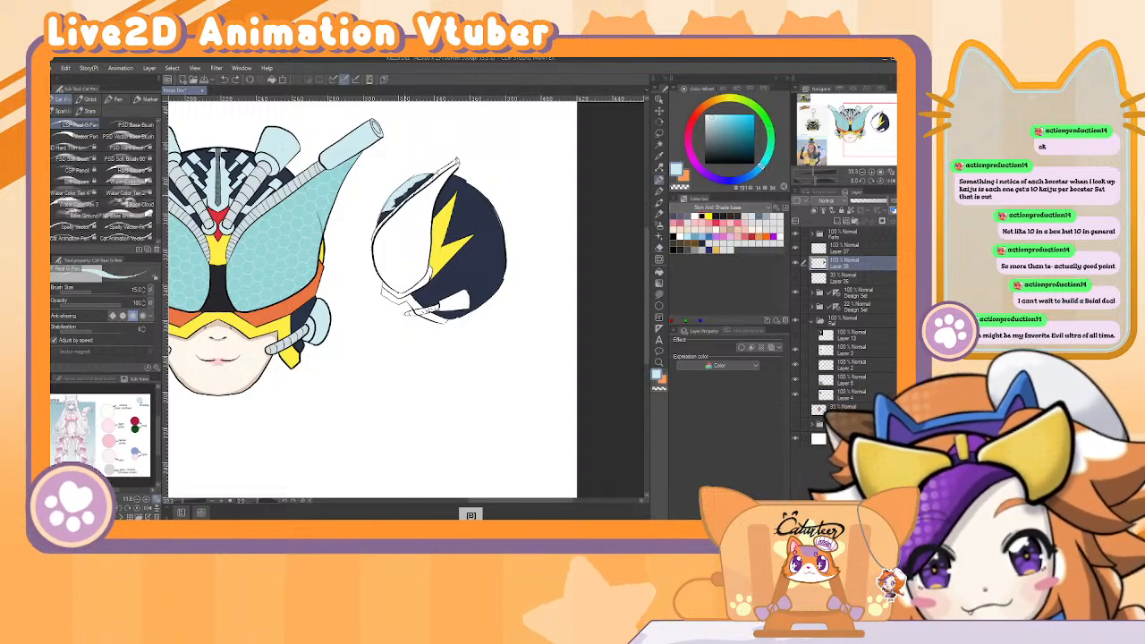
{"action": "key", "text": "ctrl+z"}
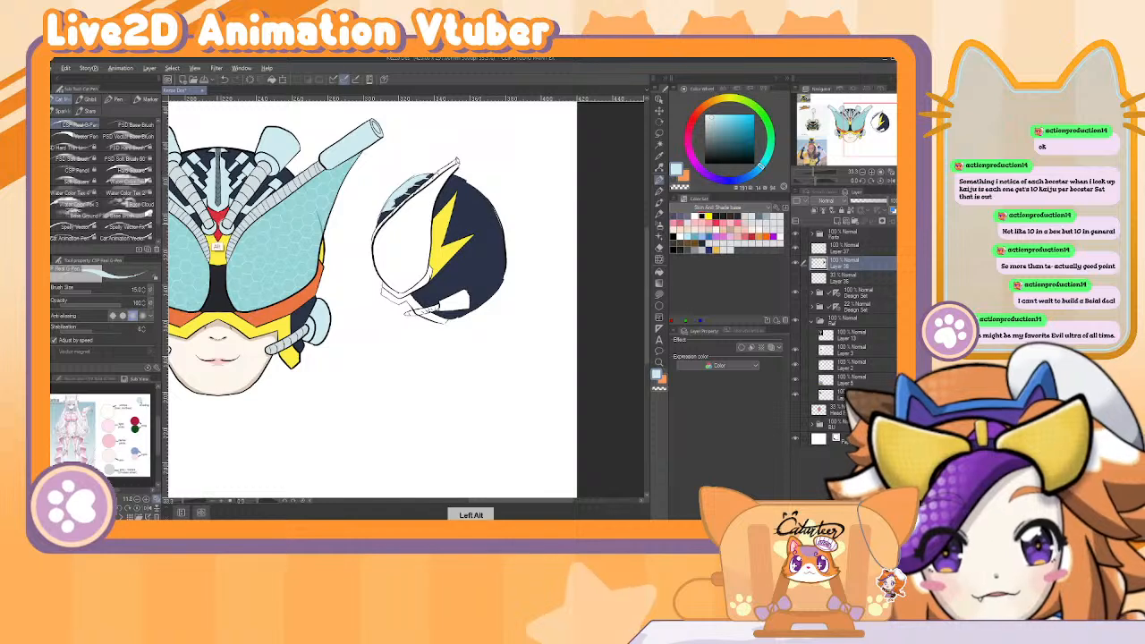
{"action": "left_click", "coordinate": [220, 218], "text": "alt"}
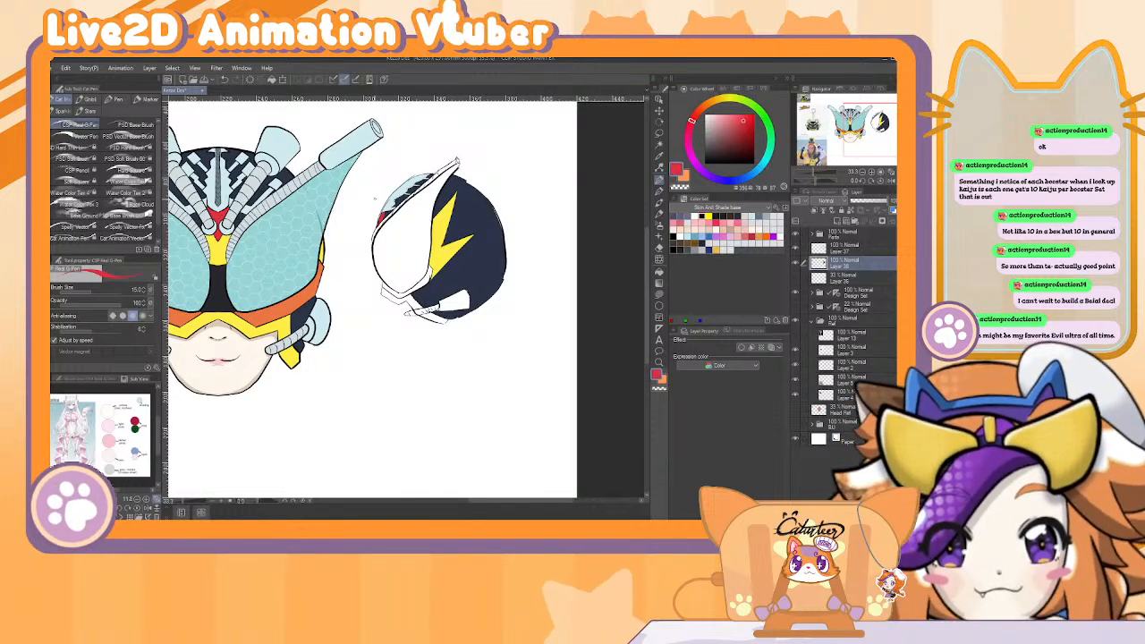
Fill the side-view helmet's large eye lens with the teal sampled from the front view's lens.
{"action": "left_click", "coordinate": [285, 248], "text": "alt"}
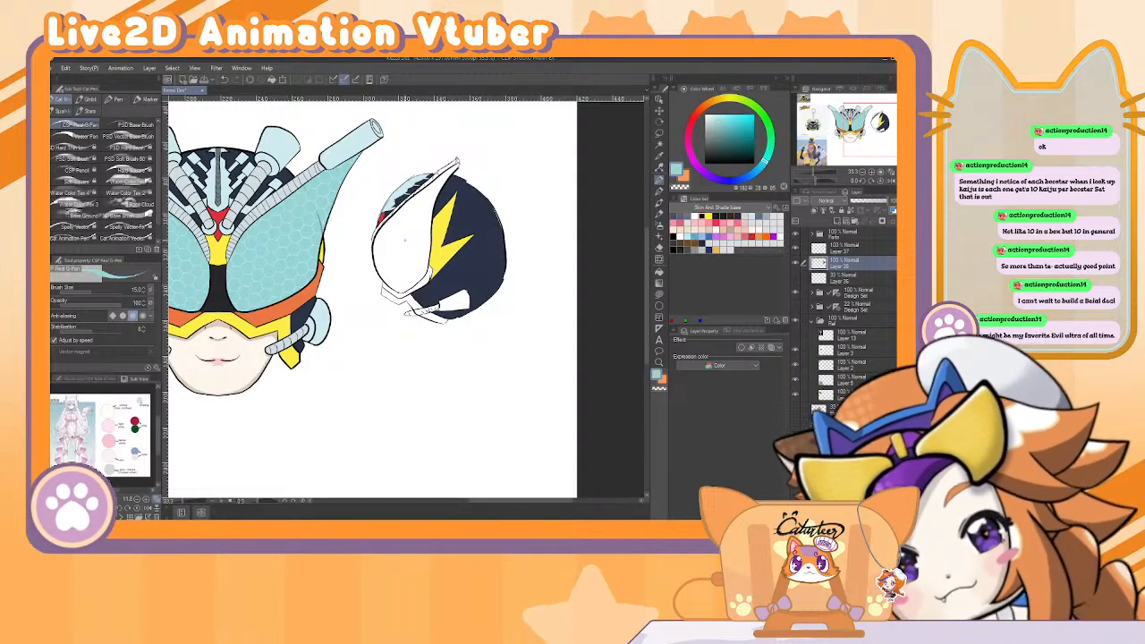
{"action": "key", "text": "g"}
{"action": "left_click", "coordinate": [410, 236]}
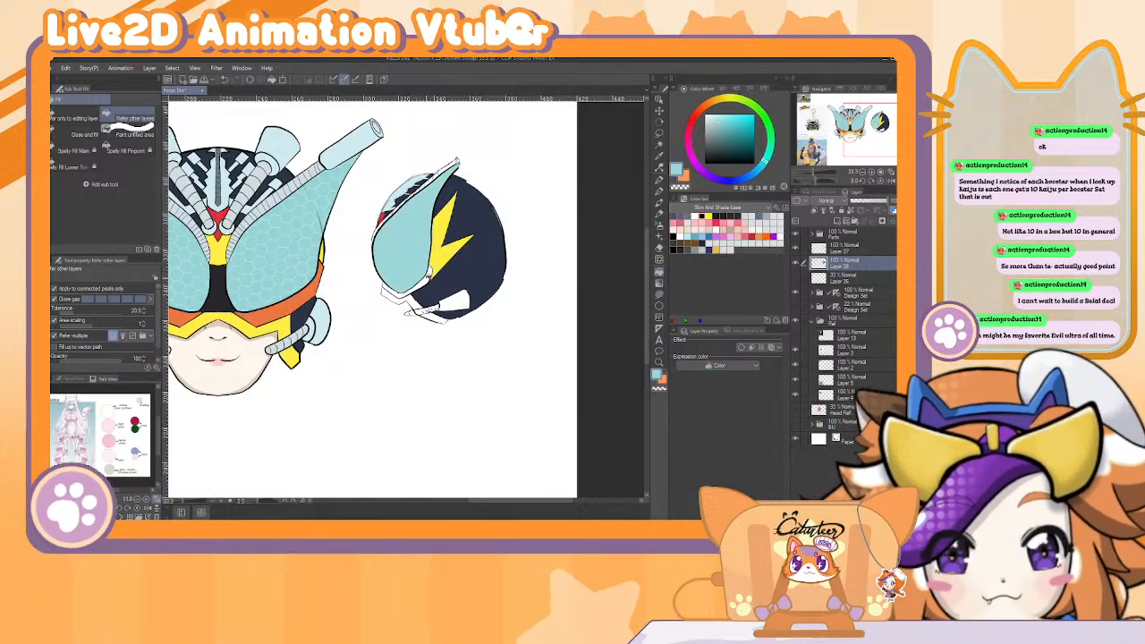
Fill the side-view helmet's lower tube piece with the light blue sampled from the front view's tube.
{"action": "key", "text": "alt"}
{"action": "left_click", "coordinate": [410, 205], "text": "alt"}
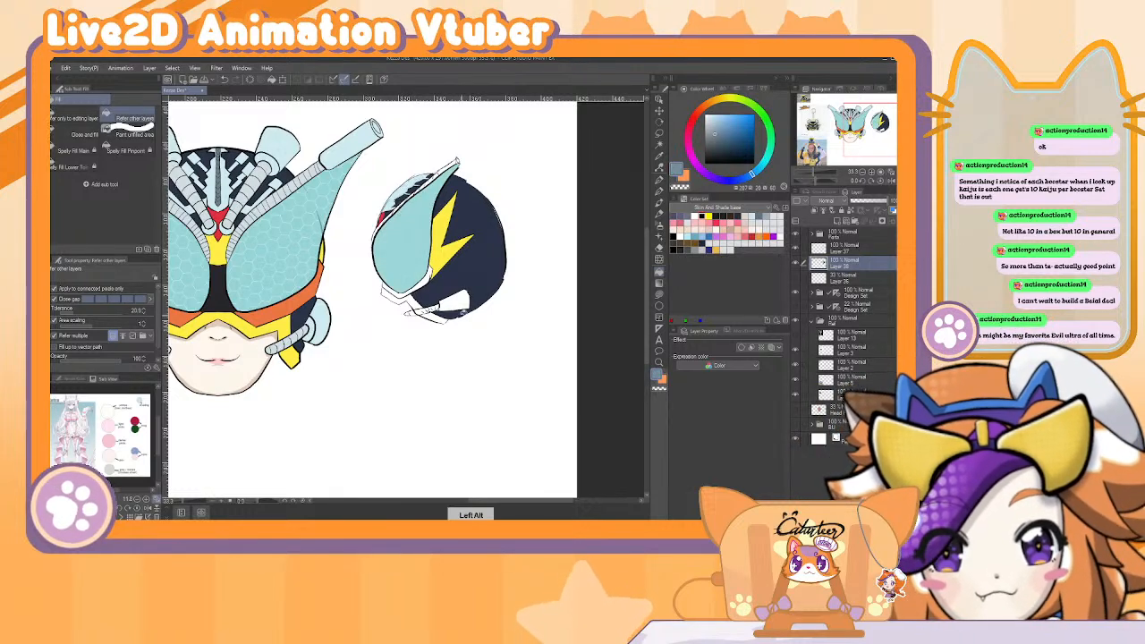
{"action": "left_click", "coordinate": [453, 295]}
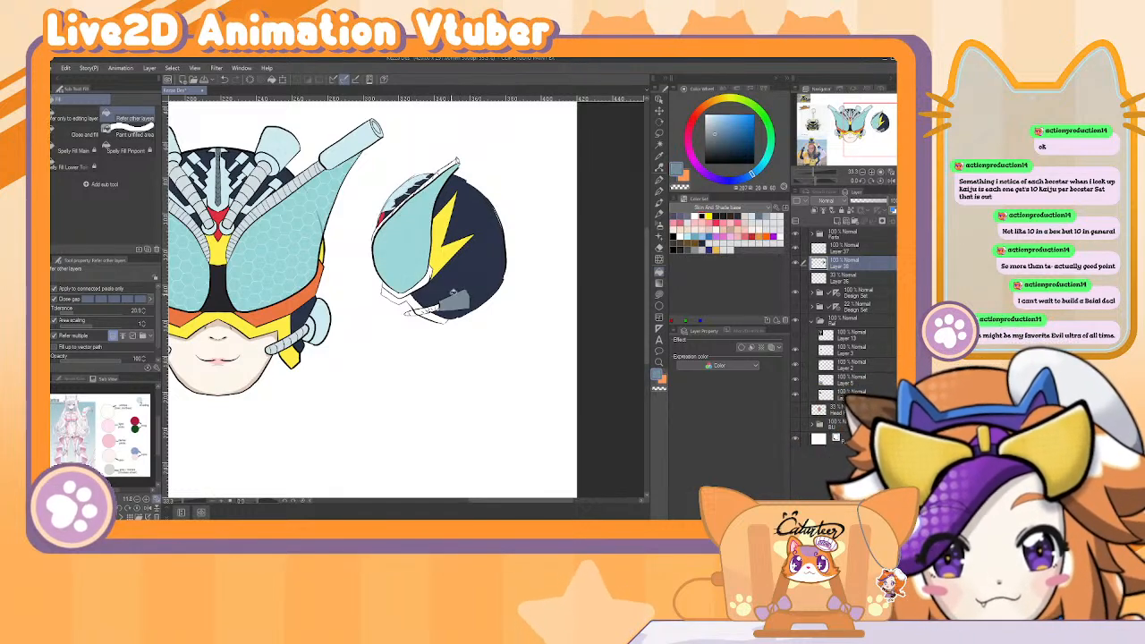
{"action": "key", "text": "ctrl+z"}
{"action": "left_click", "coordinate": [359, 148], "text": "alt"}
{"action": "left_click", "coordinate": [450, 301]}
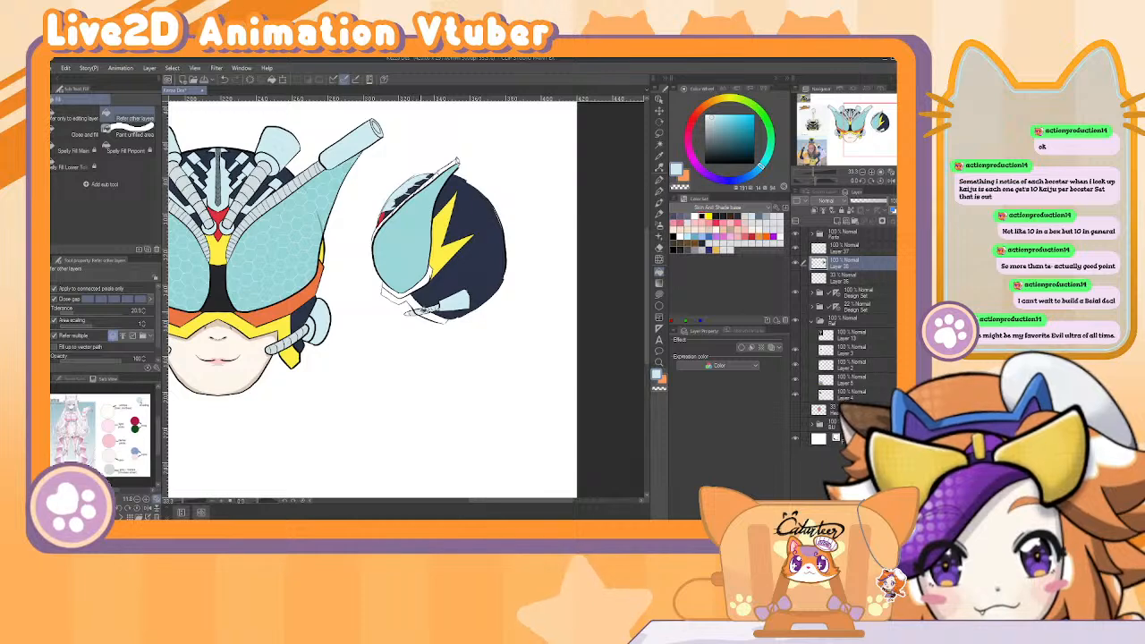
Fill the side-view helmet's lower rim with yellow and the band under the eye lens with the front view's orange.
{"action": "left_click", "coordinate": [431, 274], "text": "alt"}
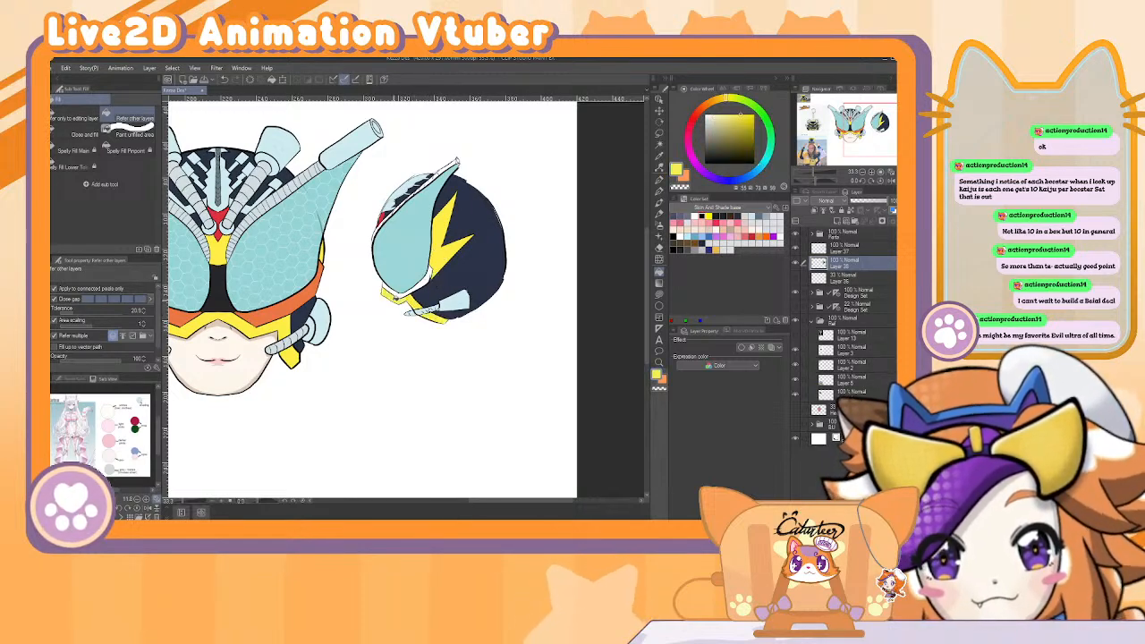
{"action": "key", "text": "alt"}
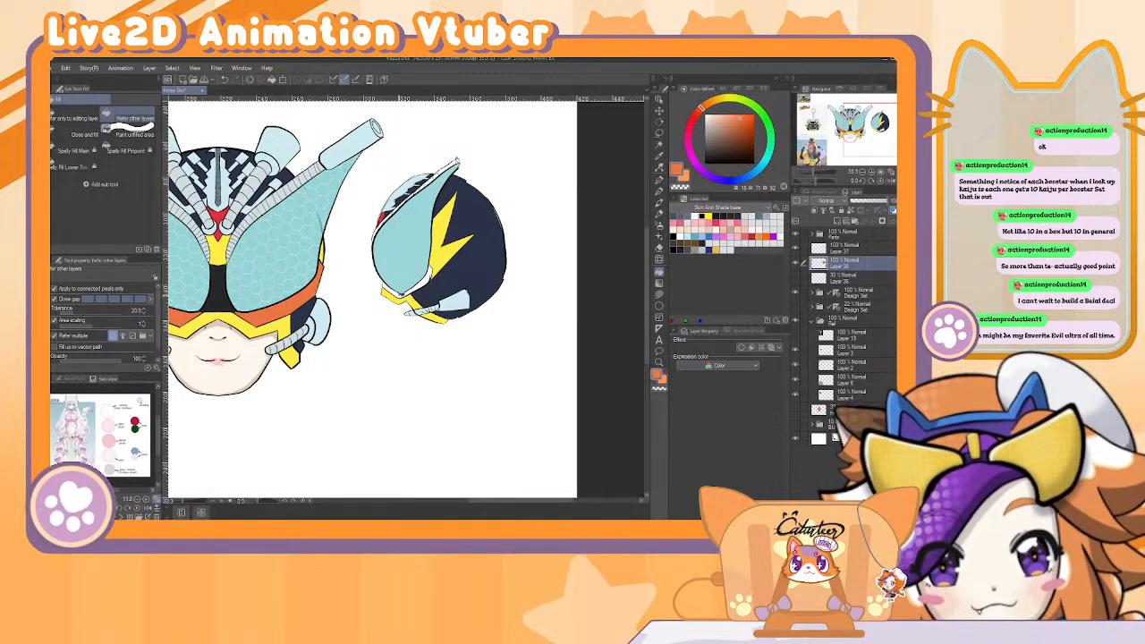
{"action": "mouse_move", "coordinate": [383, 288]}
{"action": "left_mouse_down"}
{"action": "mouse_move", "coordinate": [425, 283]}
{"action": "mouse_move", "coordinate": [411, 292]}
{"action": "left_mouse_up"}
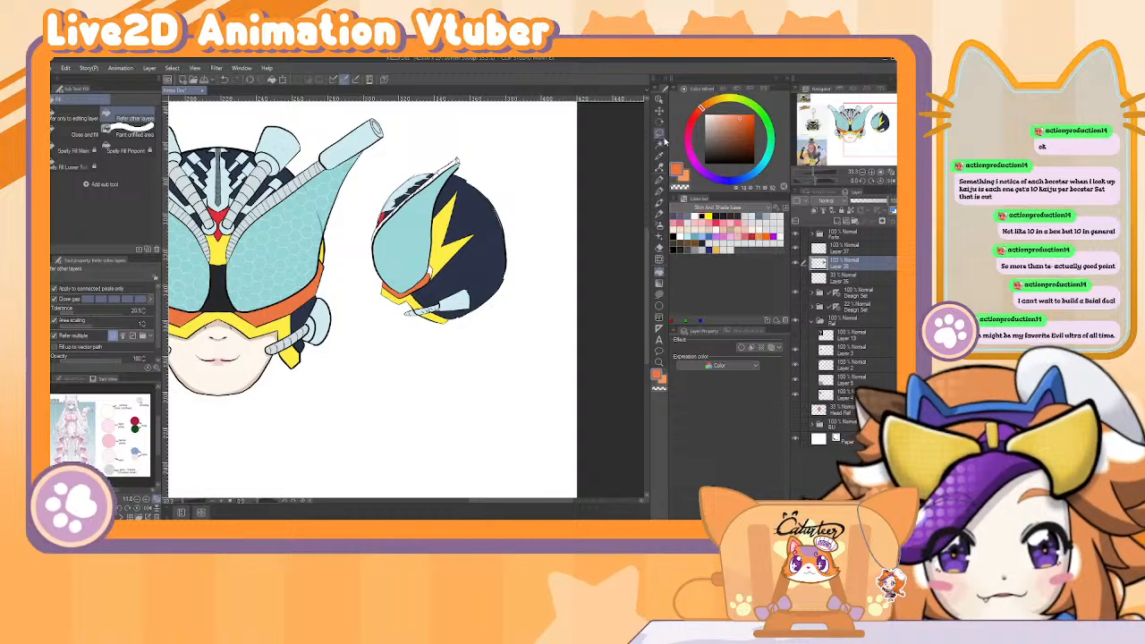
{"action": "key", "text": "e"}
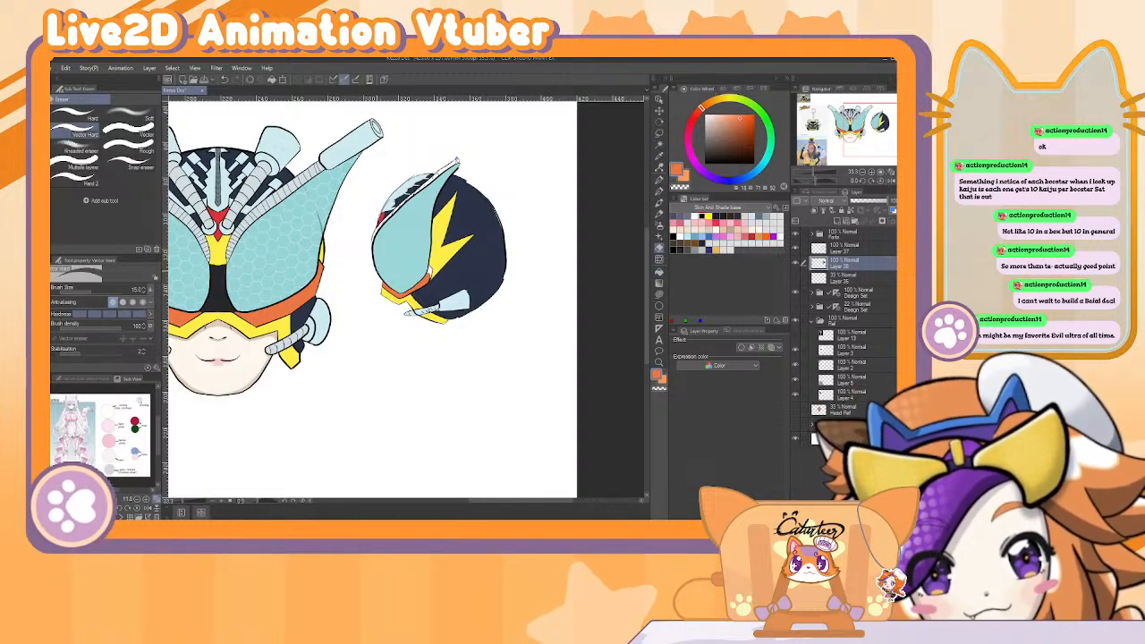
{"action": "key", "text": "b"}
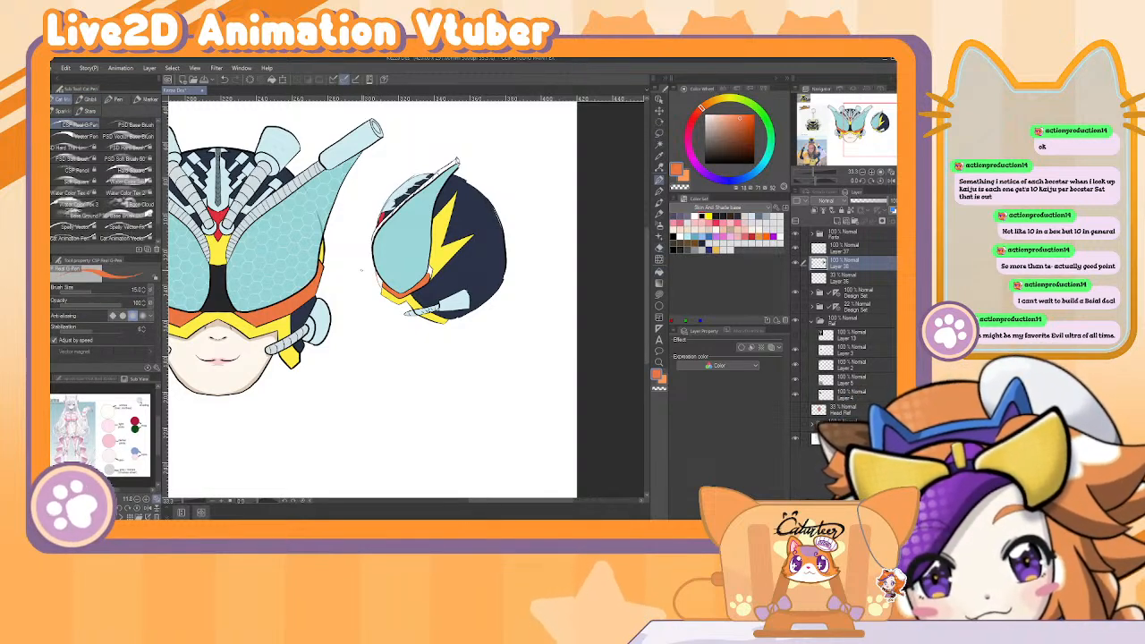
{"action": "key", "text": "ctrl+z"}
Color the small area in front of the side-view eye lens with the dark navy sampled from the front view's center.
{"action": "left_click", "coordinate": [216, 300], "text": "alt"}
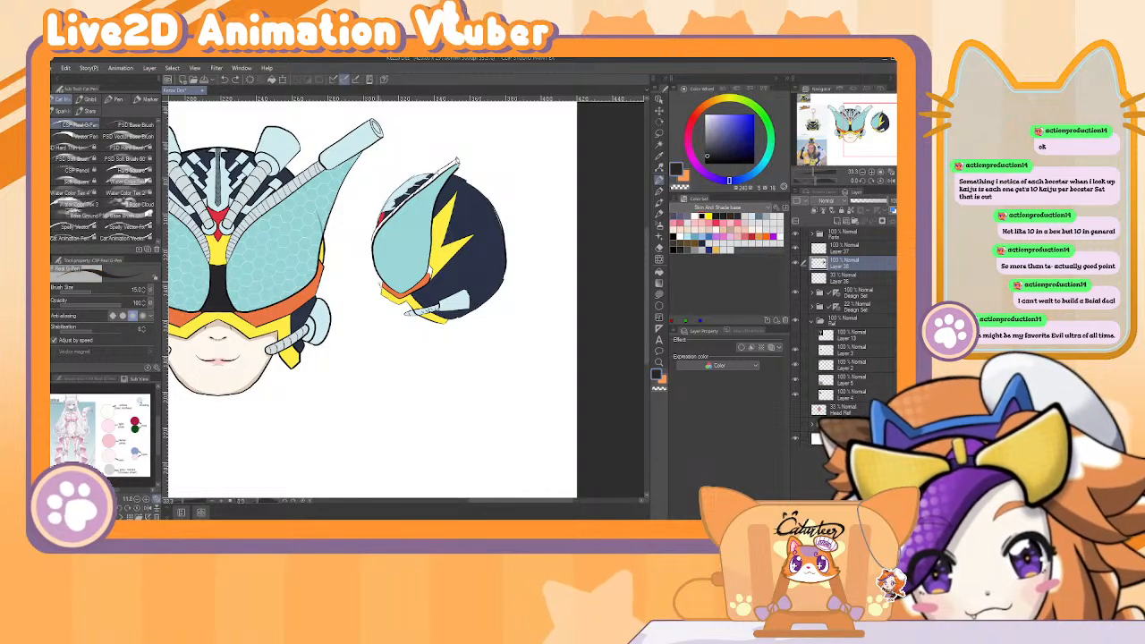
{"action": "key", "text": "e"}
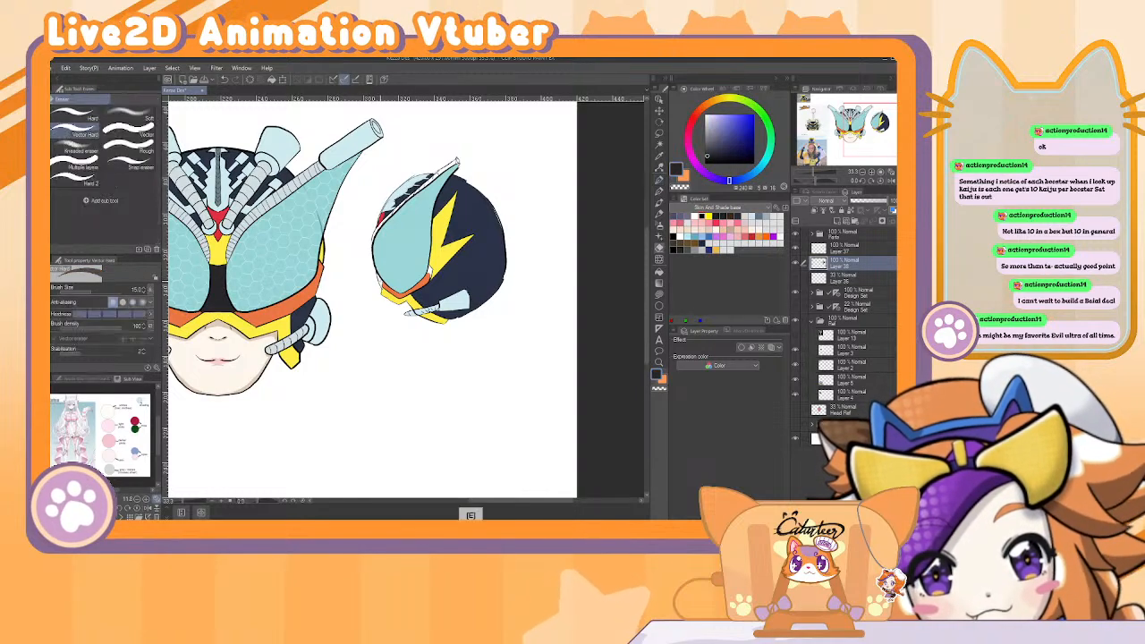
{"action": "key", "text": "g"}
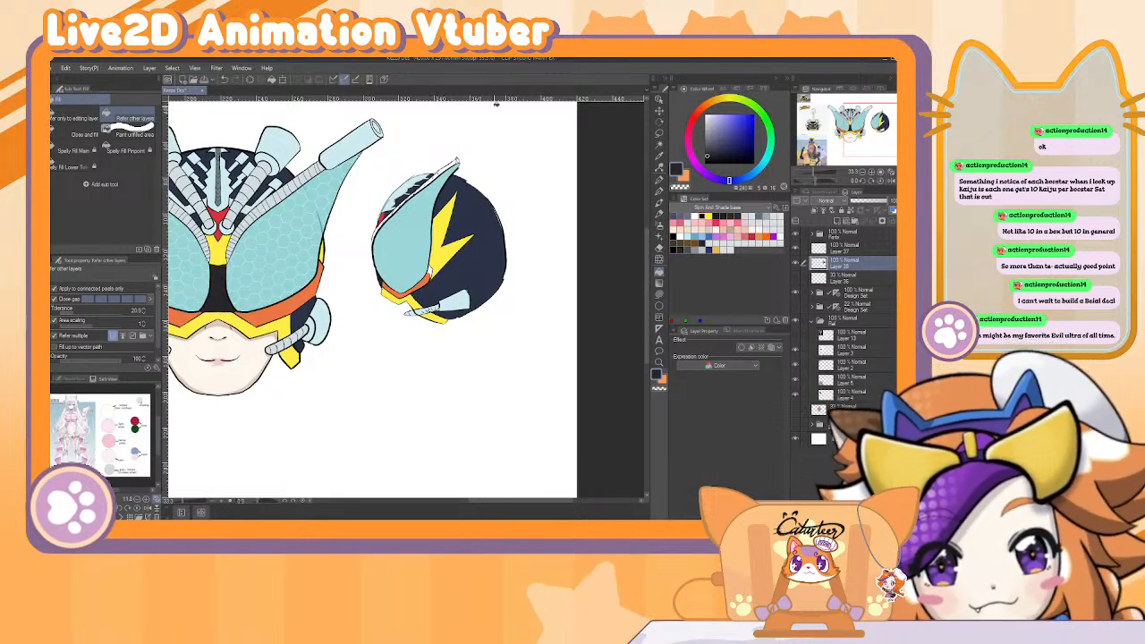
{"action": "key", "text": "p"}
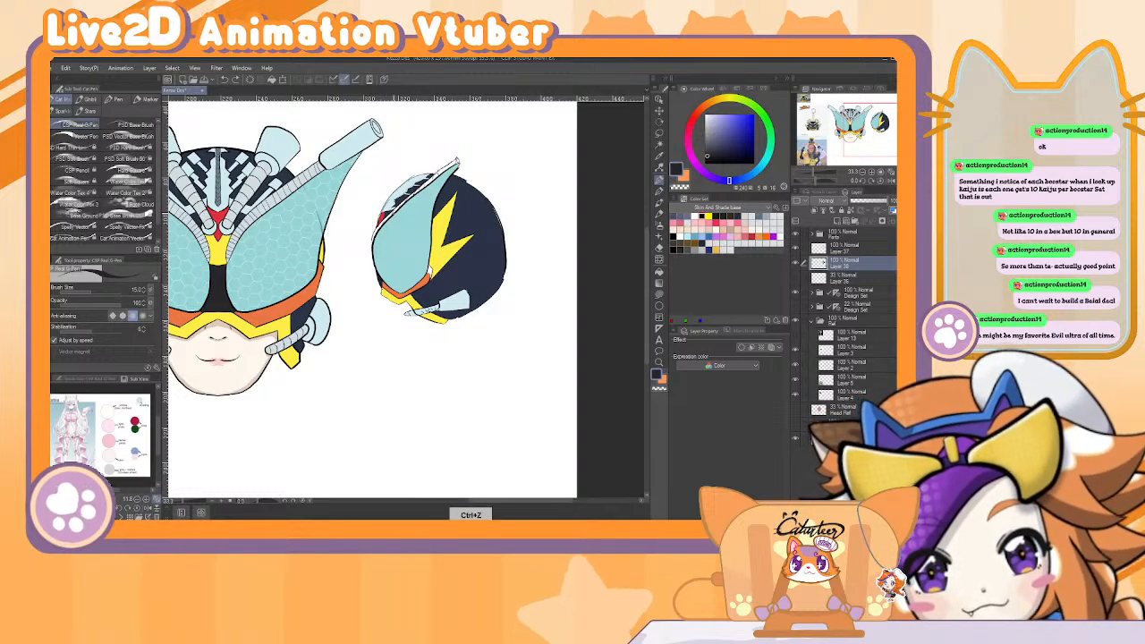
{"action": "key", "text": "ctrl+z"}
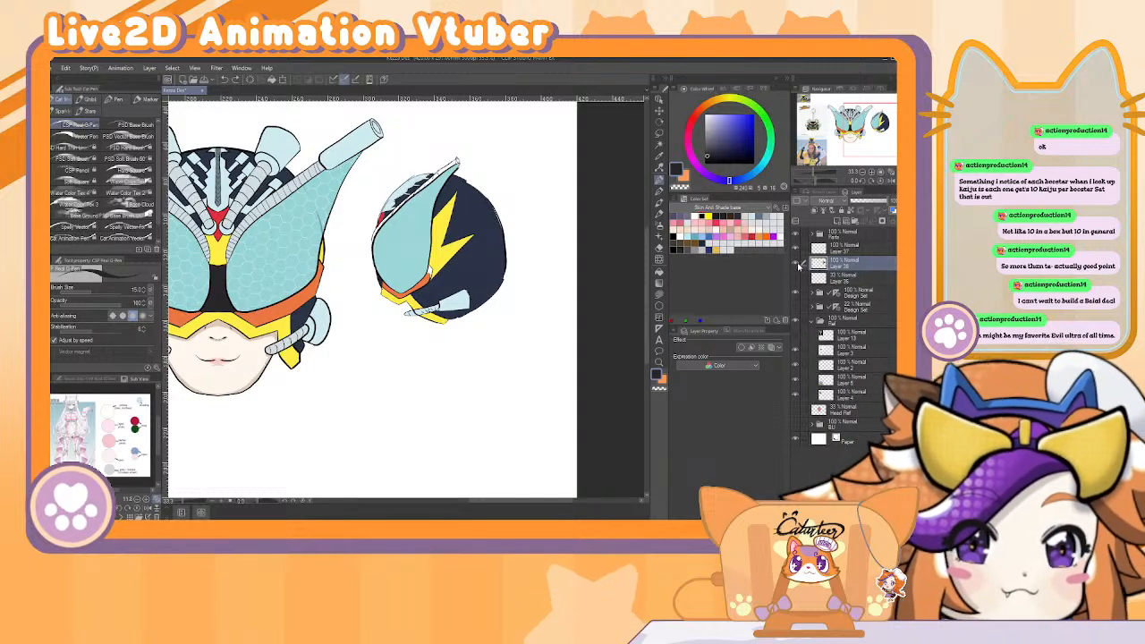
Paint a light-blue tube on top of the side-view helmet and outline it in black on a new layer.
{"action": "key", "text": "alt"}
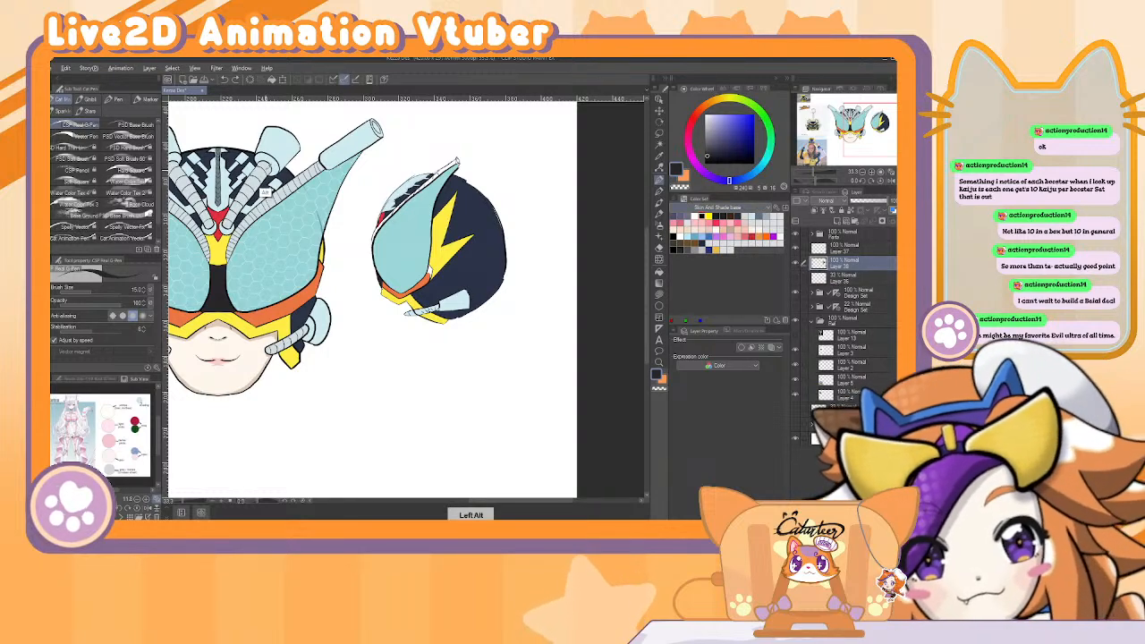
{"action": "left_click", "coordinate": [278, 177], "text": "alt"}
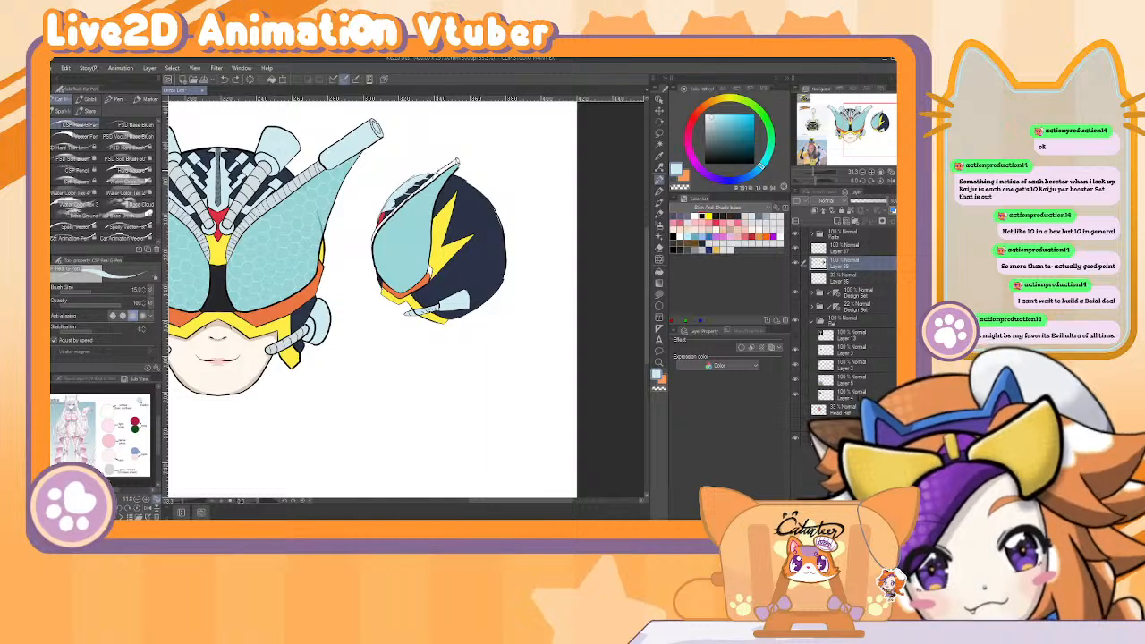
{"action": "key", "text": "alt"}
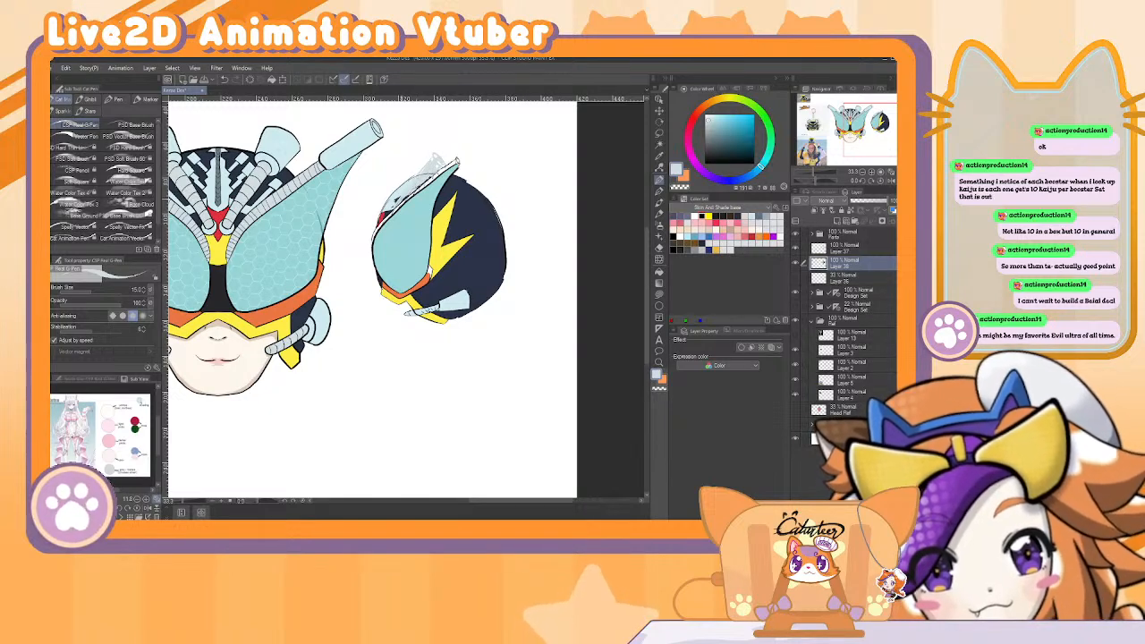
{"action": "left_click", "coordinate": [838, 221]}
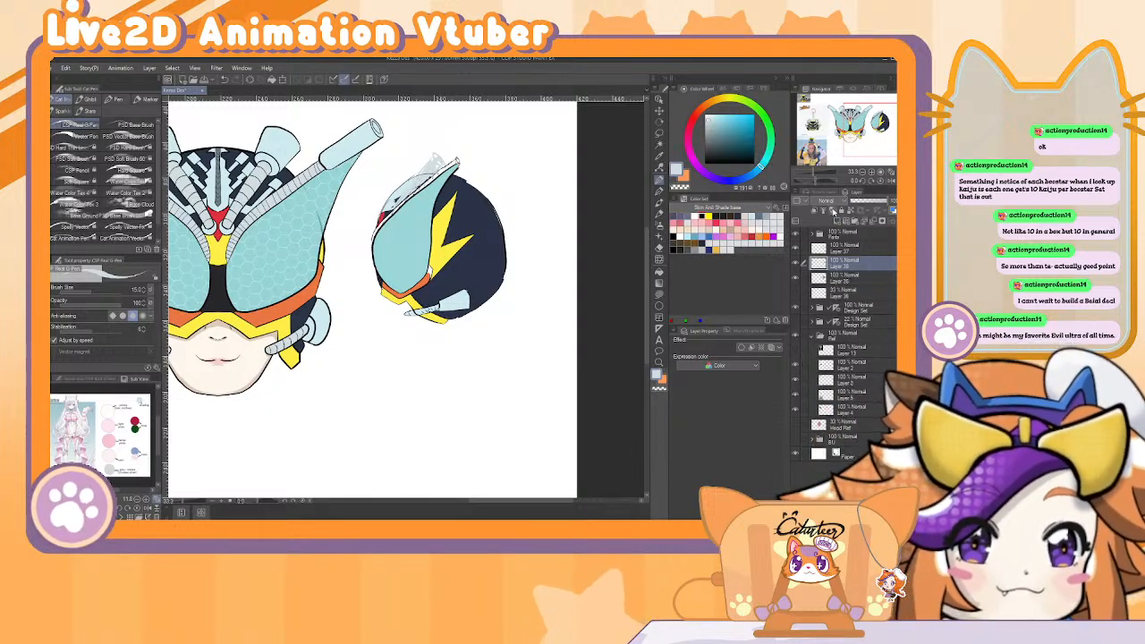
{"action": "key", "text": "x"}
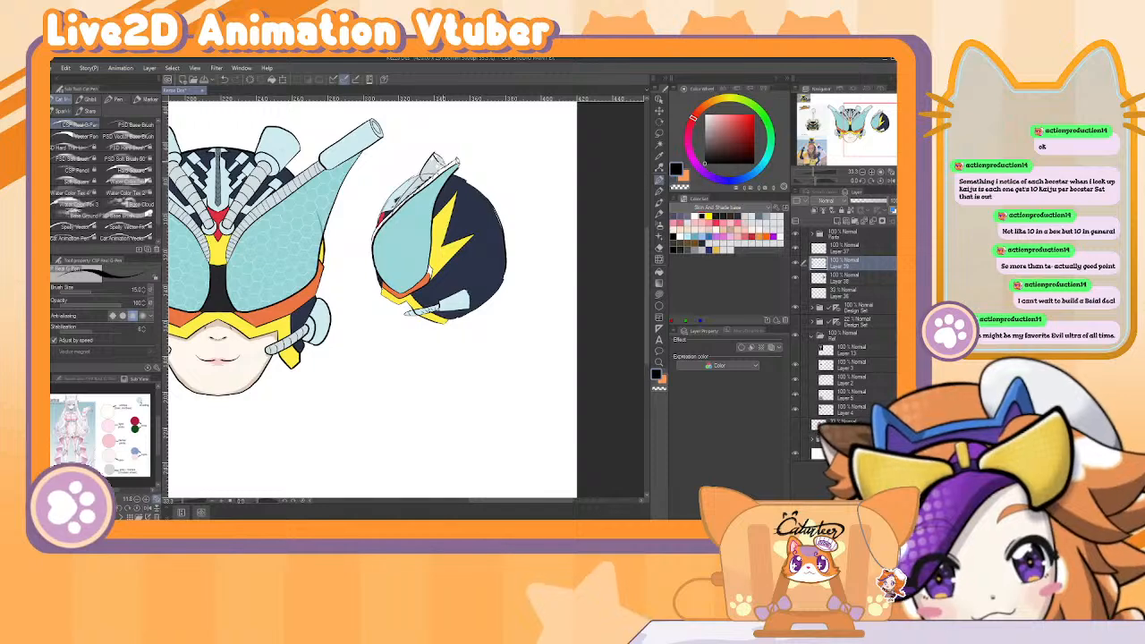
Draw a black arrow to the back of the side-view helmet and handwrite a note beginning "Yellow Pattern similar to" and ending in "spikes".
{"action": "left_click_drag", "start_coordinate": [490, 184], "coordinate": [502, 190]}
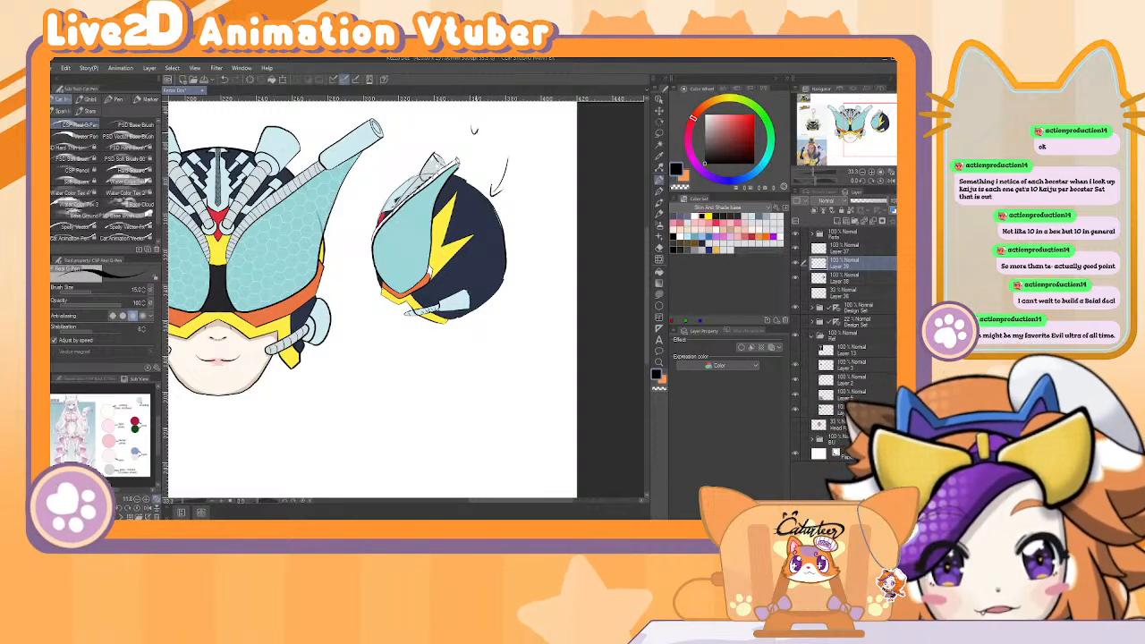
{"action": "left_click_drag", "start_coordinate": [473, 129], "coordinate": [483, 140]}
{"action": "left_click_drag", "start_coordinate": [488, 127], "coordinate": [487, 142]}
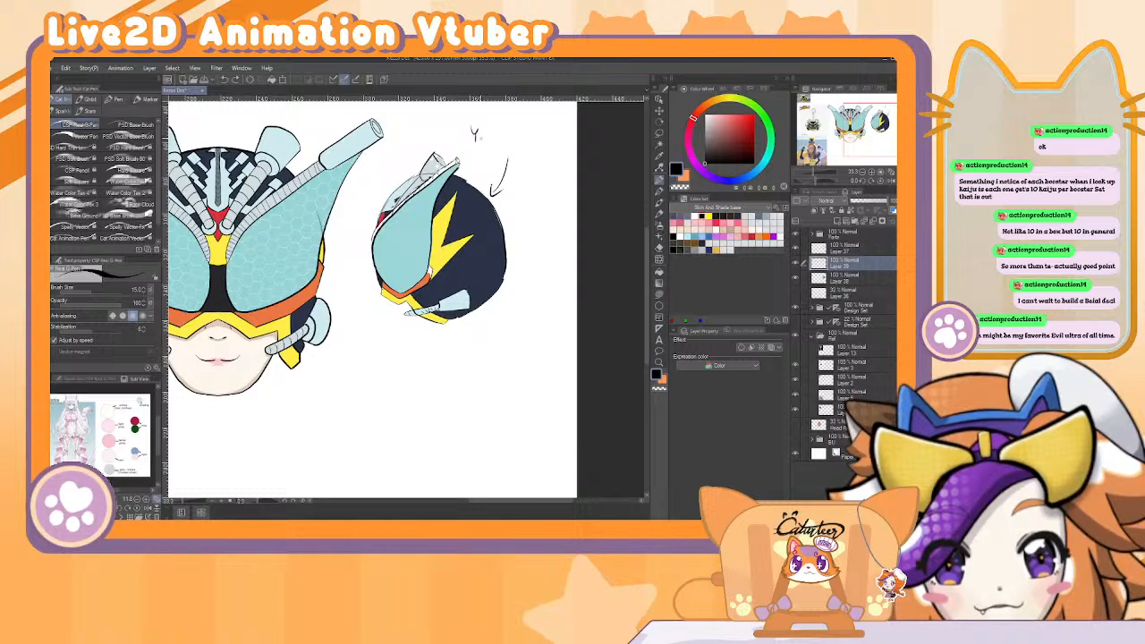
{"action": "mouse_move", "coordinate": [488, 127]}
{"action": "left_mouse_down"}
{"action": "mouse_move", "coordinate": [489, 141]}
{"action": "mouse_move", "coordinate": [537, 138]}
{"action": "left_mouse_up"}
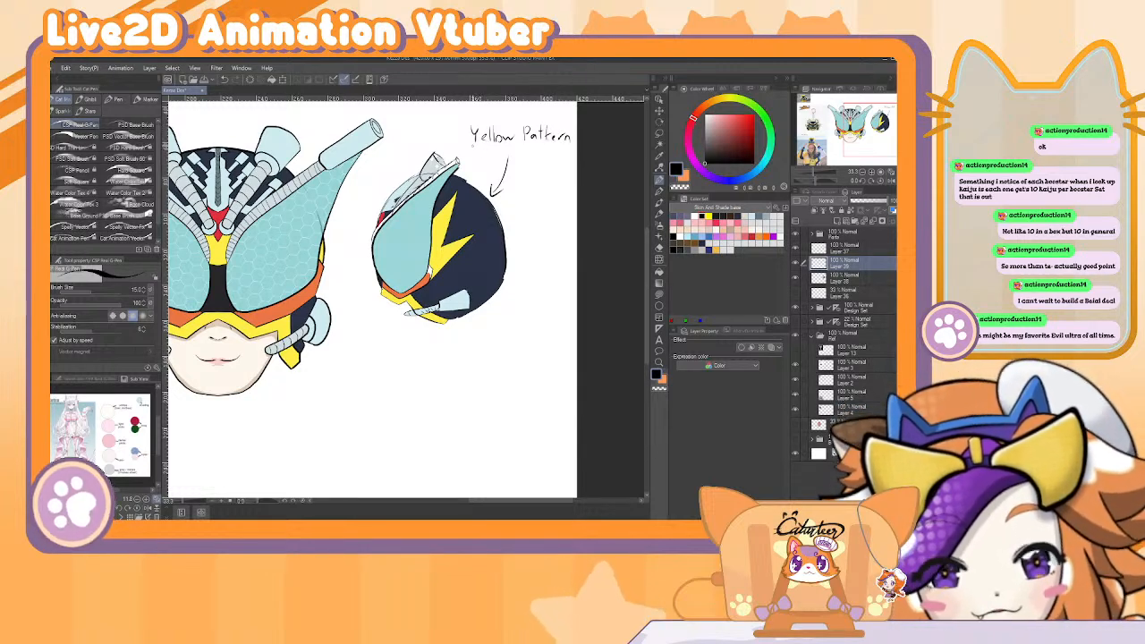
{"action": "left_click_drag", "start_coordinate": [476, 144], "coordinate": [480, 153]}
{"action": "left_click_drag", "start_coordinate": [483, 147], "coordinate": [515, 149]}
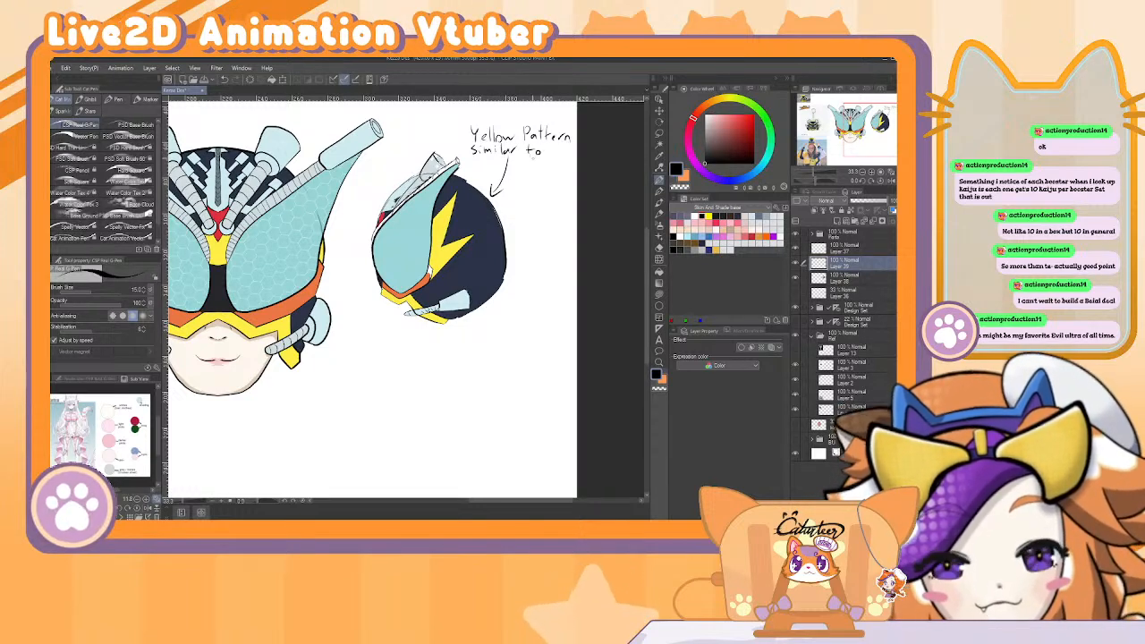
{"action": "mouse_move", "coordinate": [522, 165]}
{"action": "left_mouse_down"}
{"action": "mouse_move", "coordinate": [519, 177]}
{"action": "mouse_move", "coordinate": [542, 176]}
{"action": "left_mouse_up"}
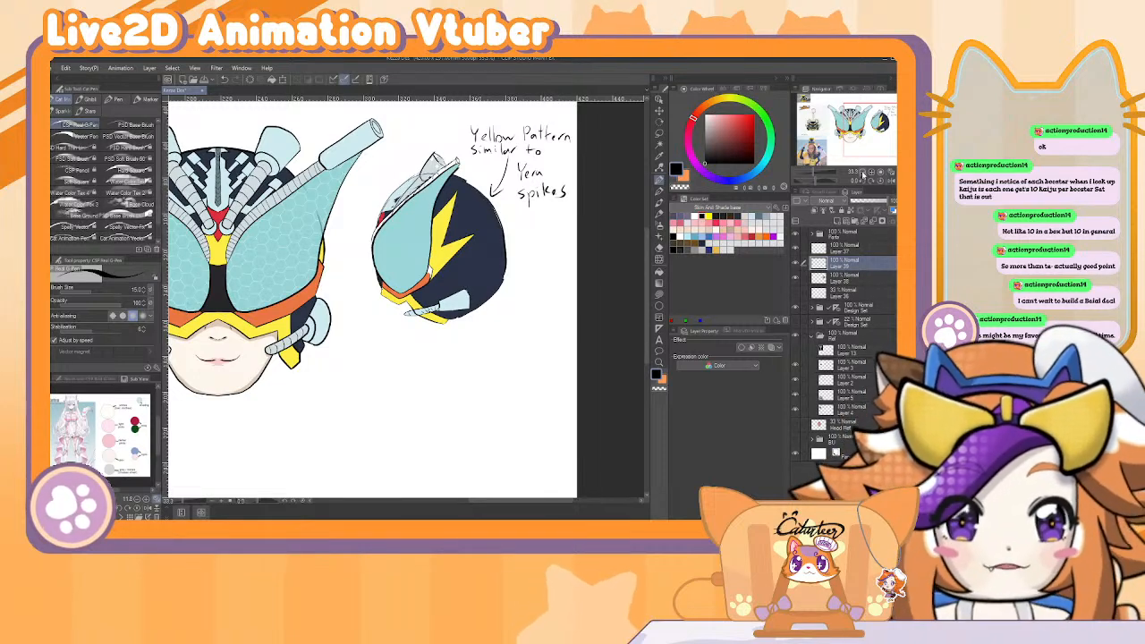
{"action": "left_click", "coordinate": [862, 173]}
{"action": "left_click", "coordinate": [862, 172]}
{"action": "left_click", "coordinate": [862, 173]}
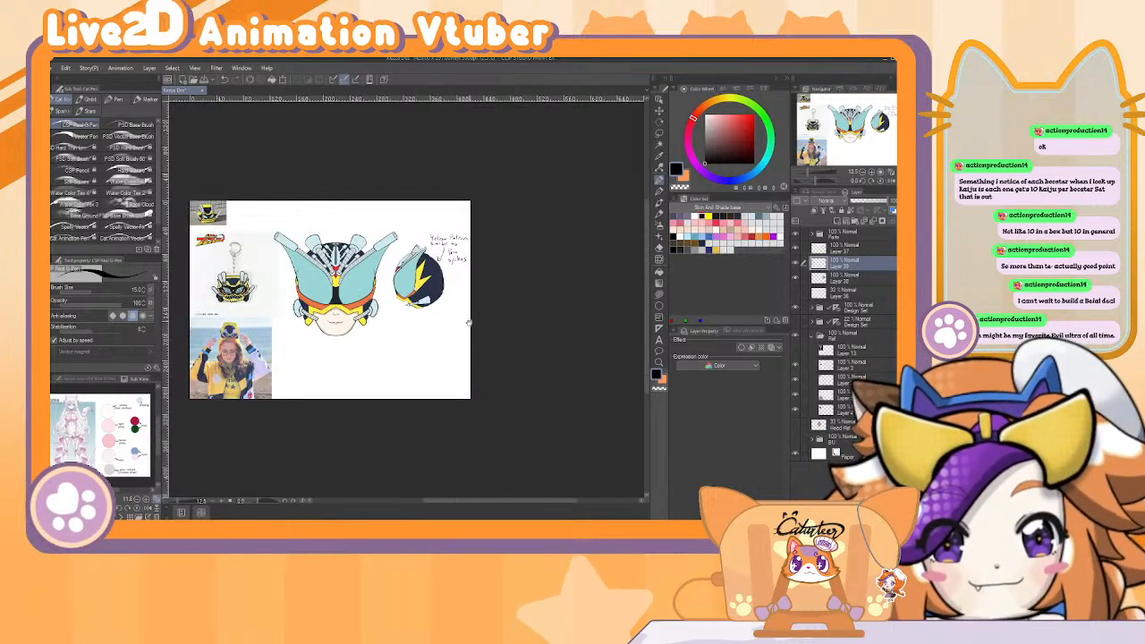
Move the symmetry ruler from the visible Design Set folder onto the Parts folder.
{"action": "left_click_drag", "start_coordinate": [476, 272], "coordinate": [533, 214]}
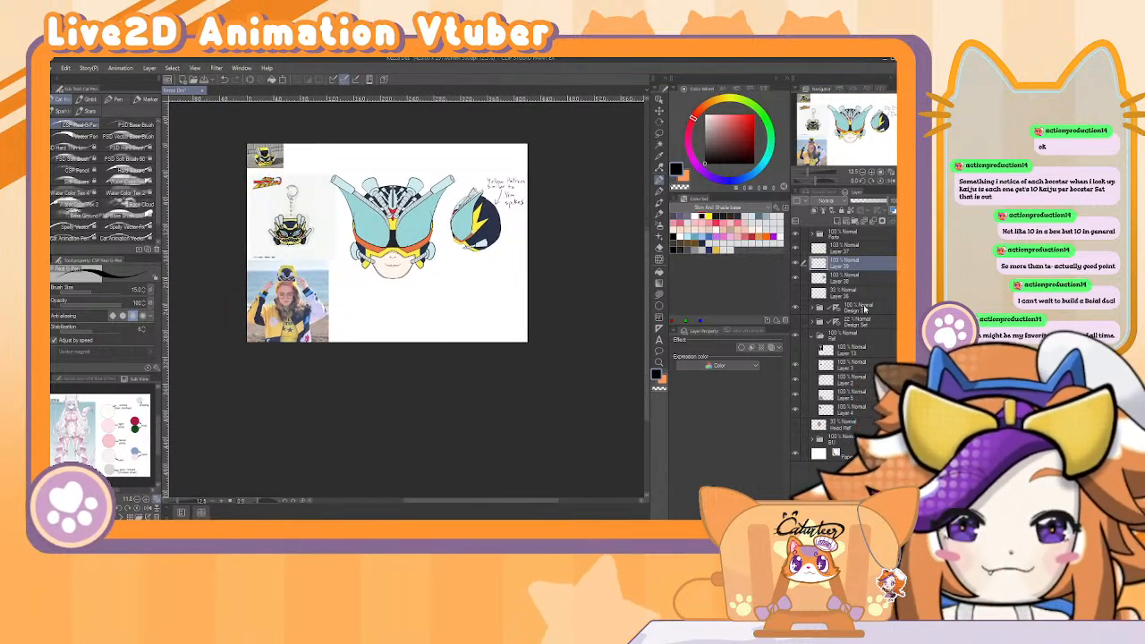
{"action": "left_click", "coordinate": [813, 309]}
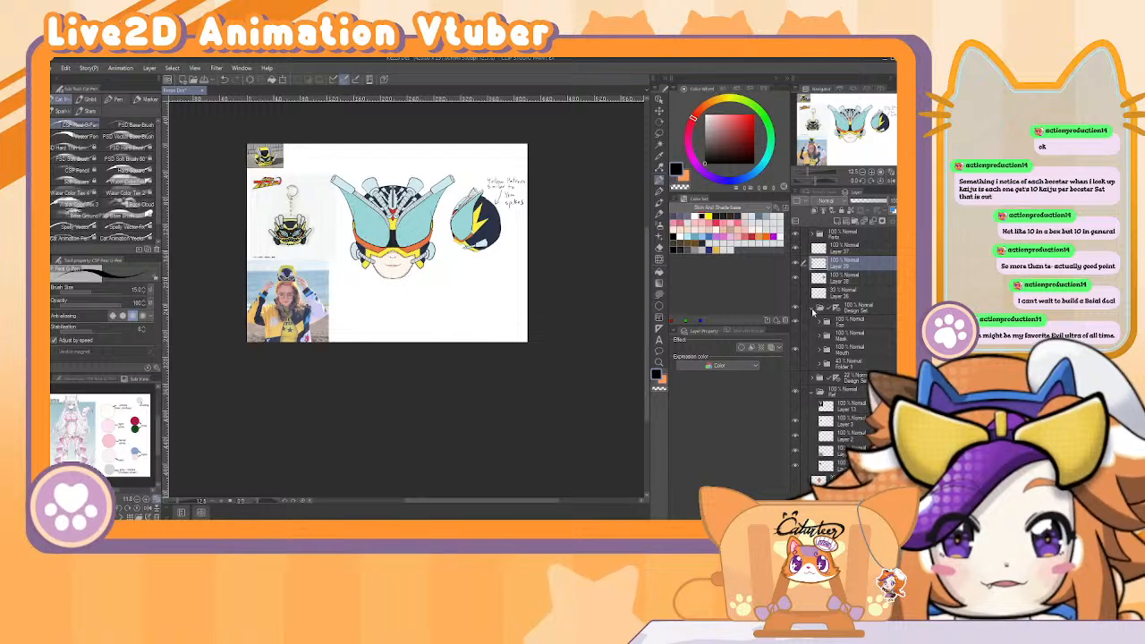
{"action": "left_click", "coordinate": [813, 308]}
{"action": "left_click", "coordinate": [875, 308]}
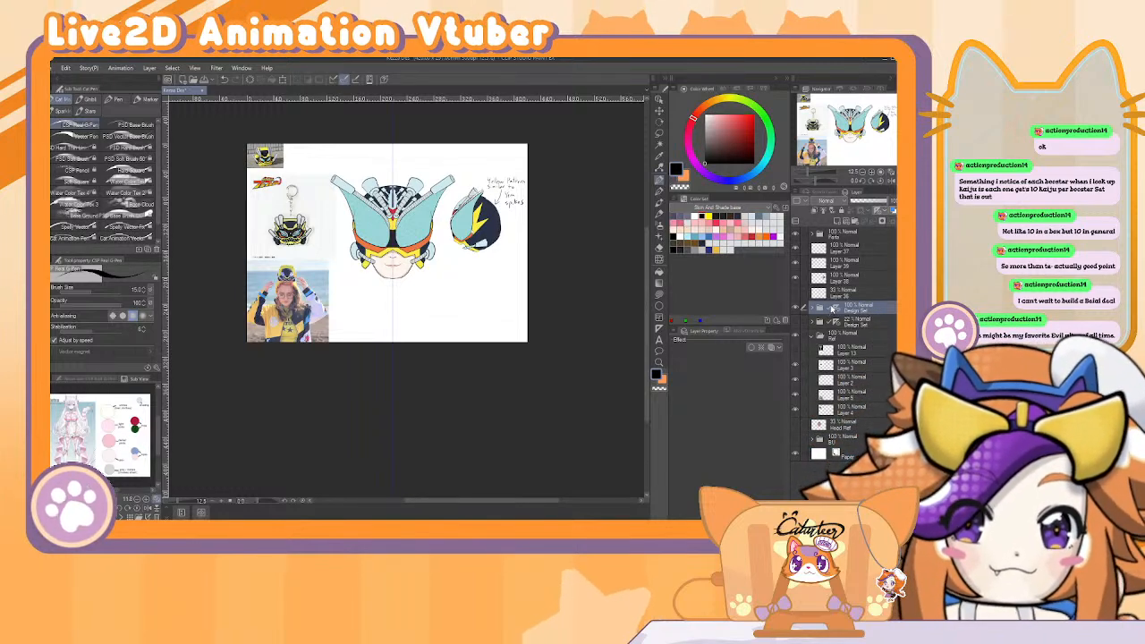
{"action": "left_click", "coordinate": [814, 307]}
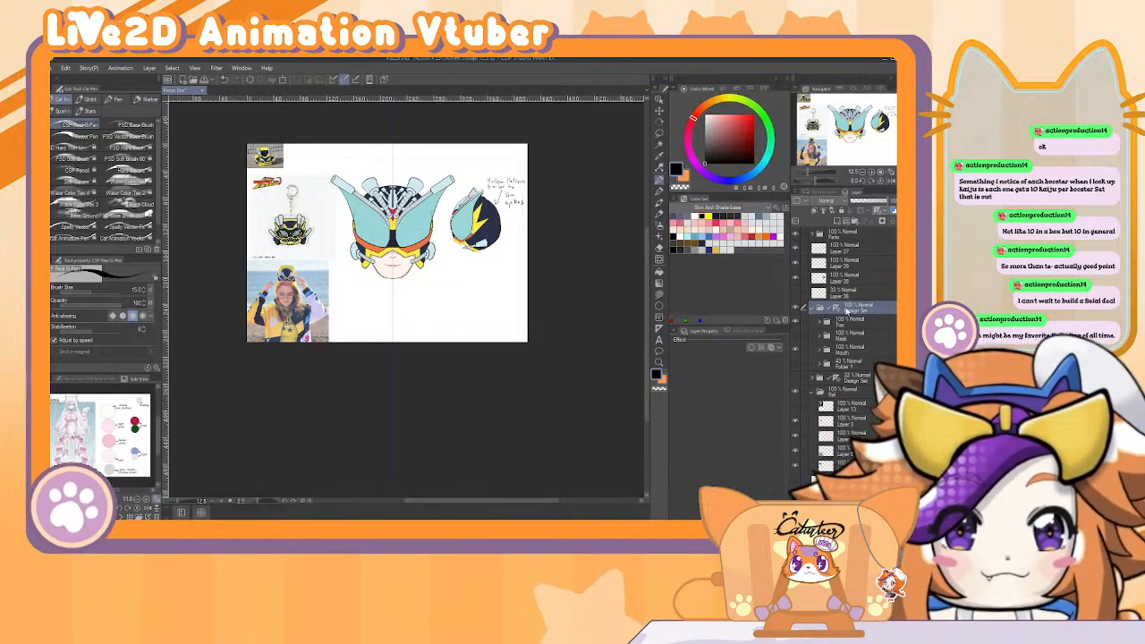
{"action": "left_click", "coordinate": [820, 309]}
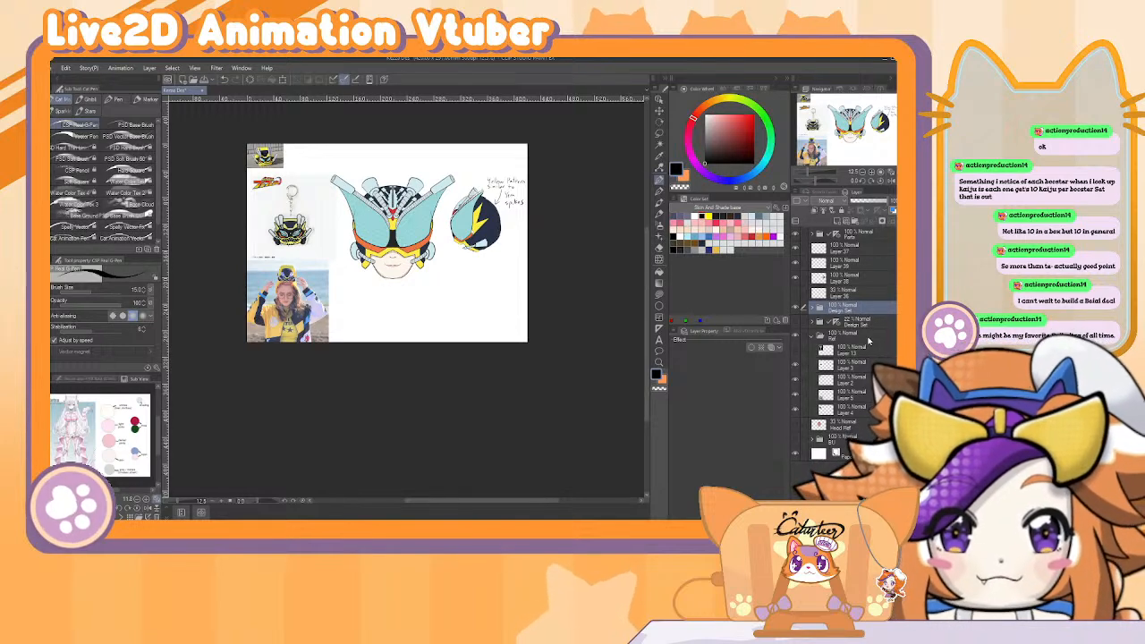
Duplicate the Design Set folder twice within the layer stack.
{"action": "left_click_drag", "start_coordinate": [868, 341], "coordinate": [848, 239]}
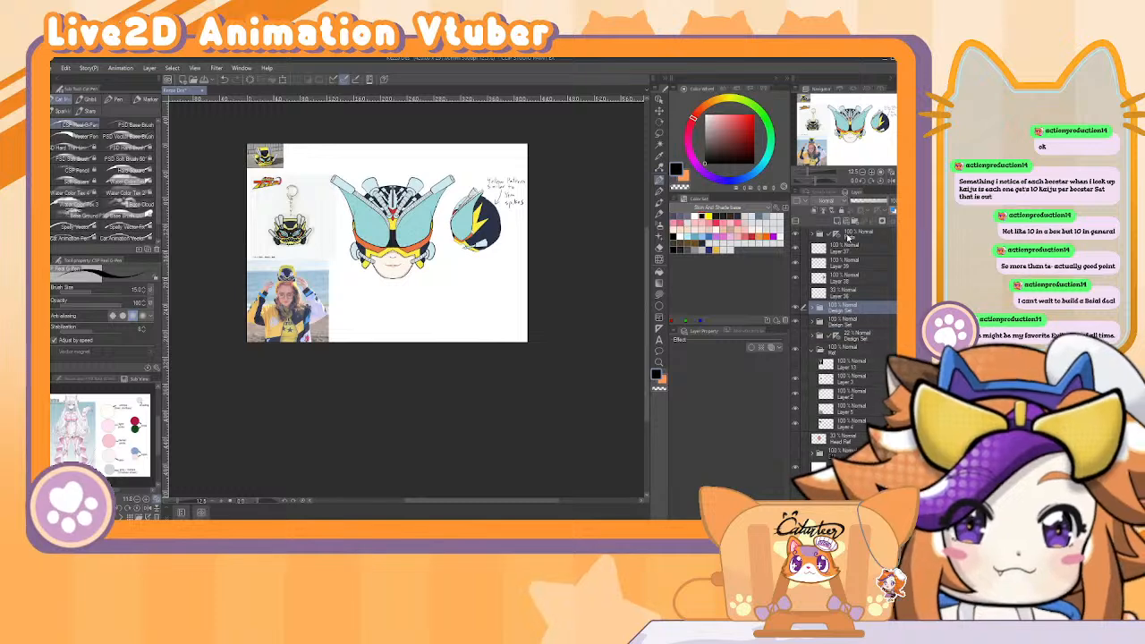
{"action": "left_click_drag", "start_coordinate": [875, 310], "coordinate": [837, 224]}
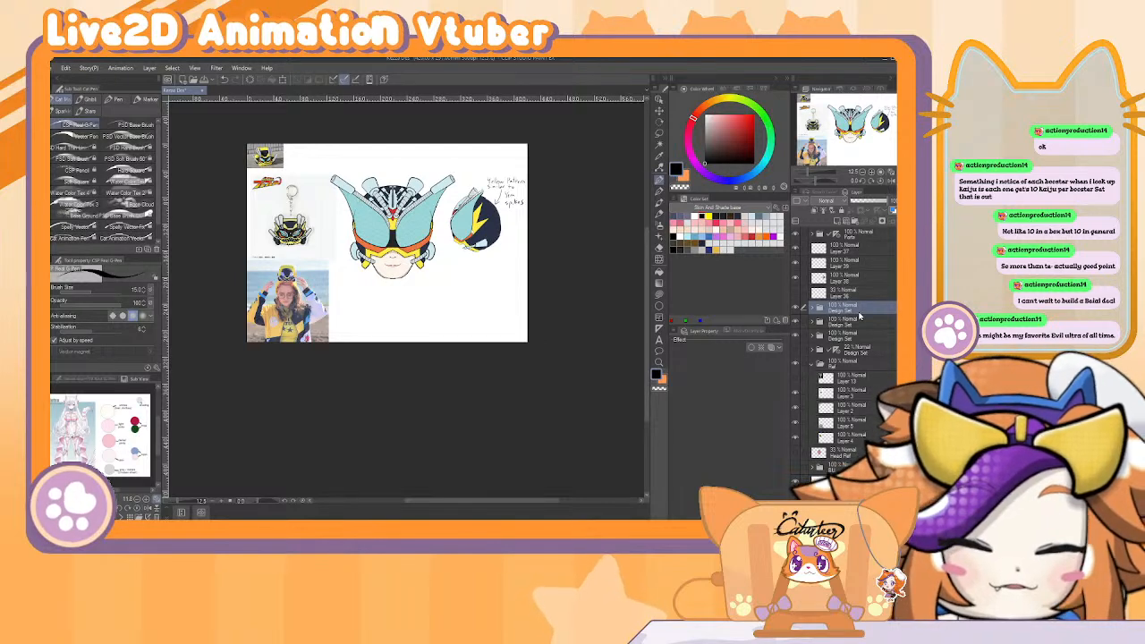
{"action": "mouse_move", "coordinate": [845, 453]}
{"action": "left_mouse_down"}
{"action": "mouse_move", "coordinate": [854, 465]}
{"action": "mouse_move", "coordinate": [841, 447]}
{"action": "left_mouse_up"}
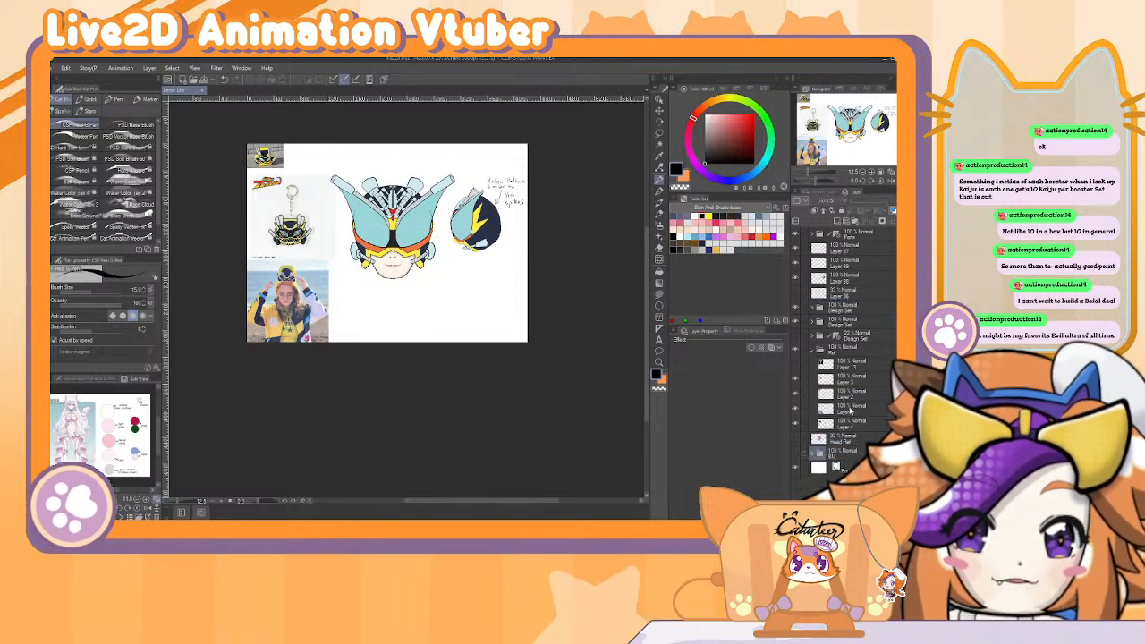
{"action": "mouse_move", "coordinate": [844, 299]}
{"action": "left_mouse_down"}
{"action": "mouse_move", "coordinate": [837, 221]}
{"action": "mouse_move", "coordinate": [854, 305]}
{"action": "left_mouse_up"}
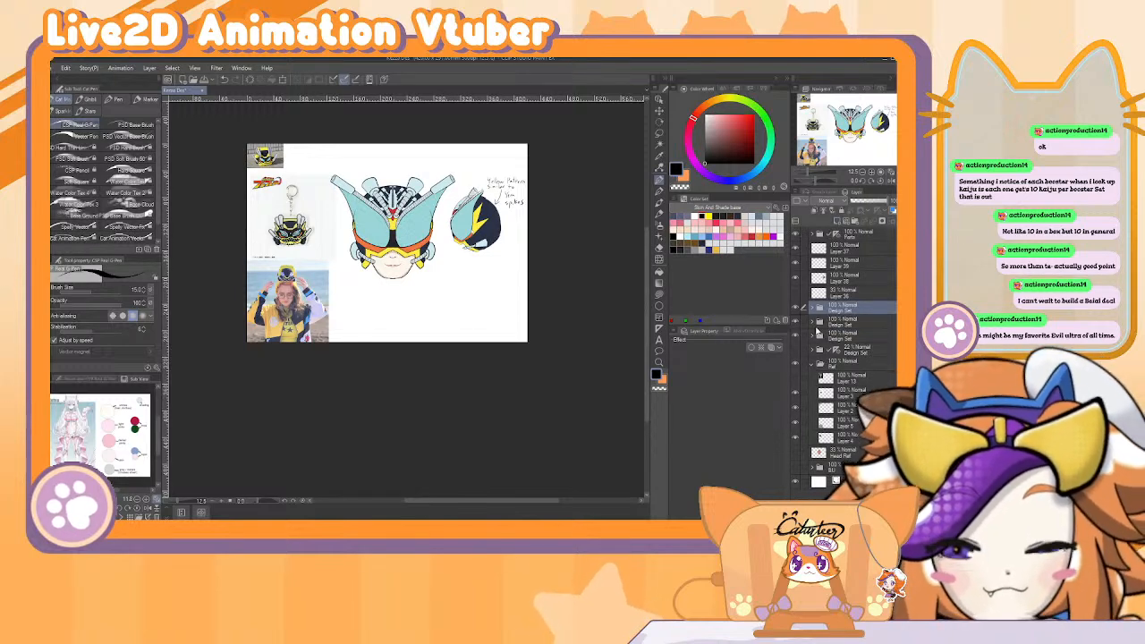
Try to merge the uppermost Design Set folder's contents into one layer.
{"action": "left_click", "coordinate": [816, 309]}
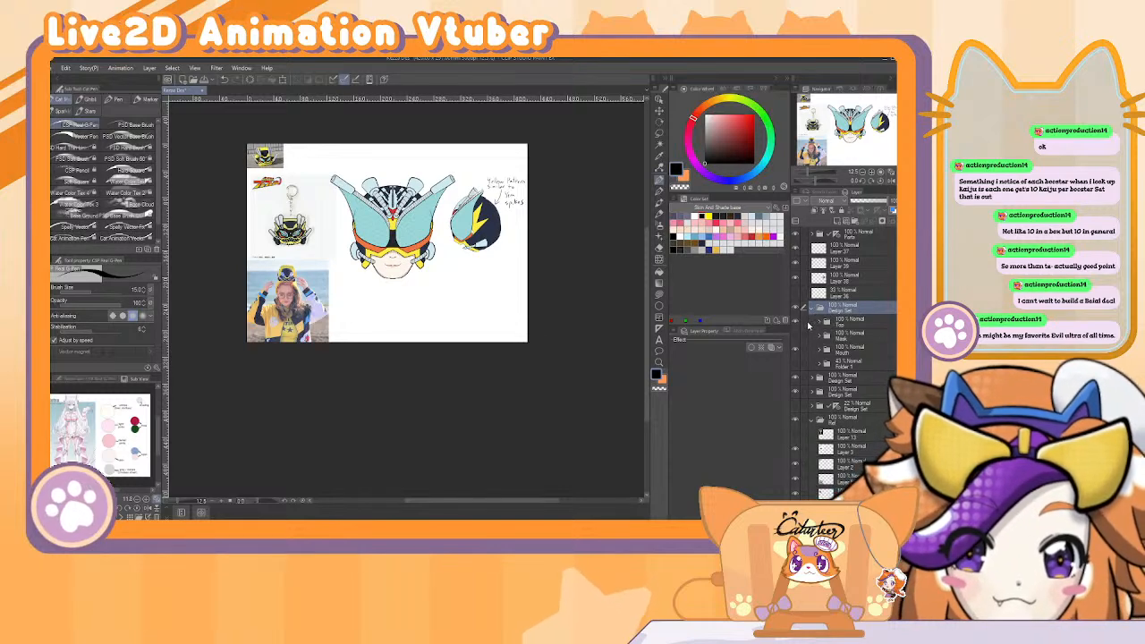
{"action": "right_click", "coordinate": [870, 312]}
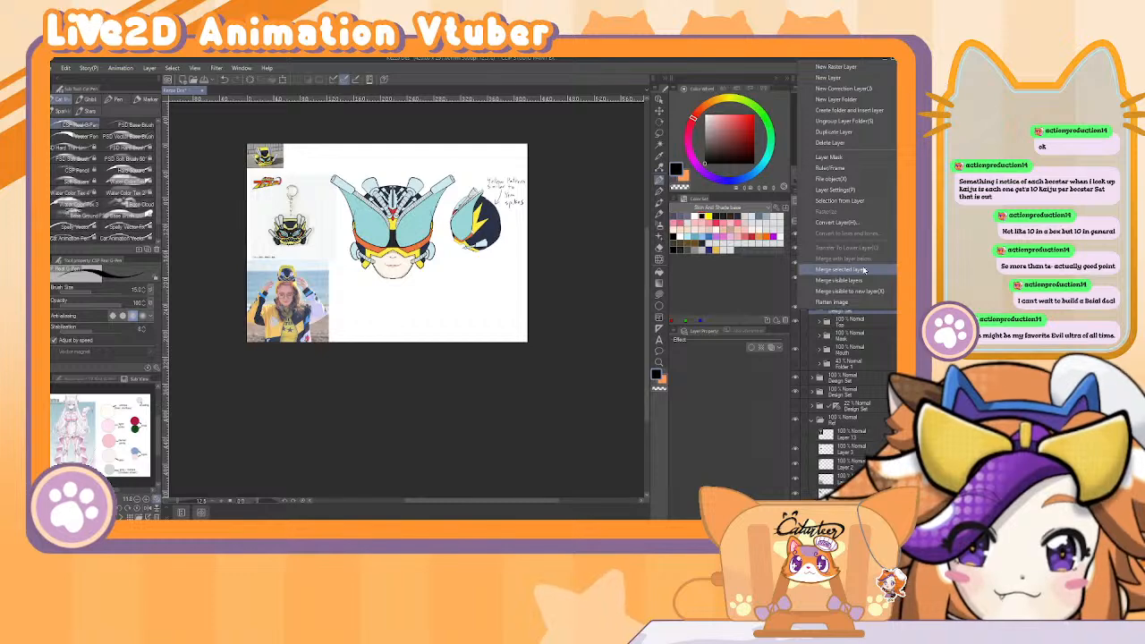
{"action": "left_click", "coordinate": [863, 269]}
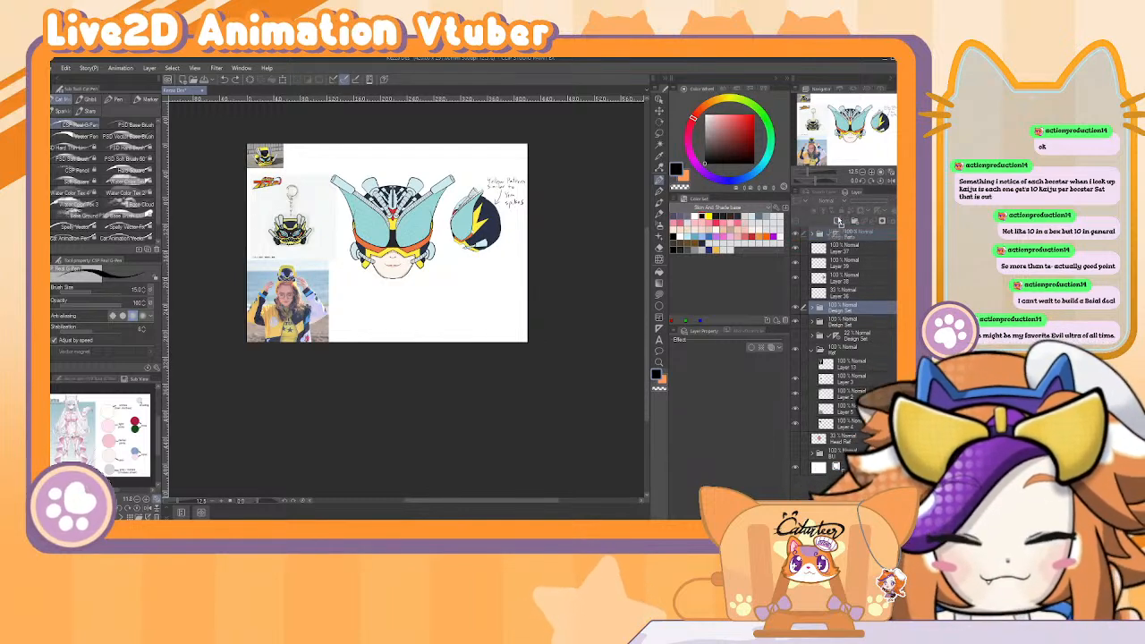
Duplicate the Design Set folder again for three sets in total and merge the uppermost one into a single layer.
{"action": "left_click", "coordinate": [839, 221]}
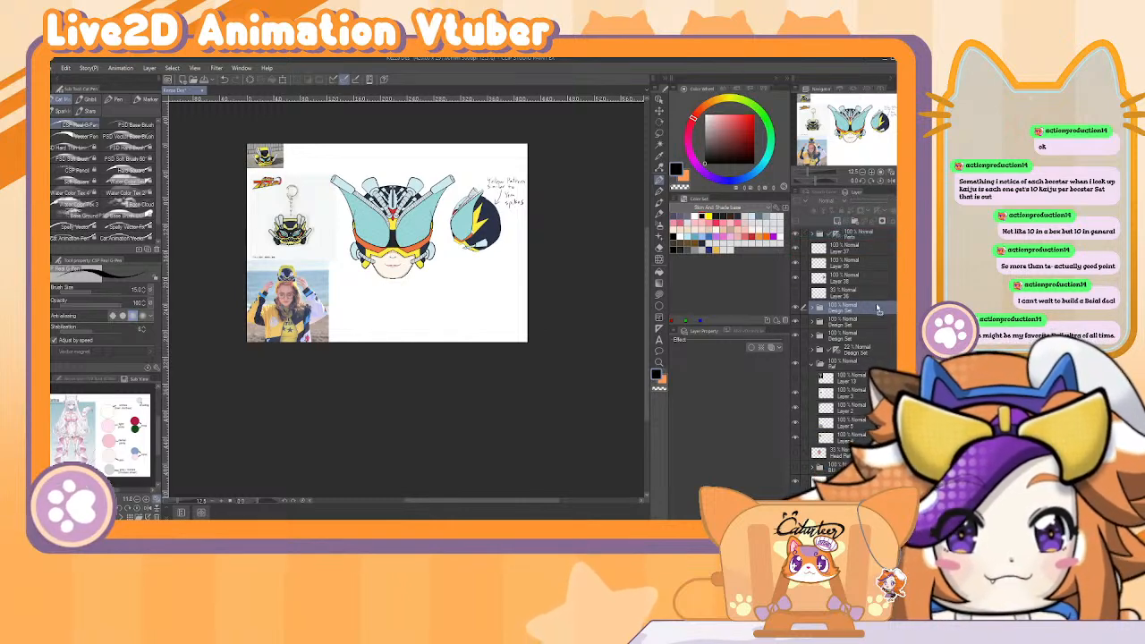
{"action": "left_click", "coordinate": [839, 221]}
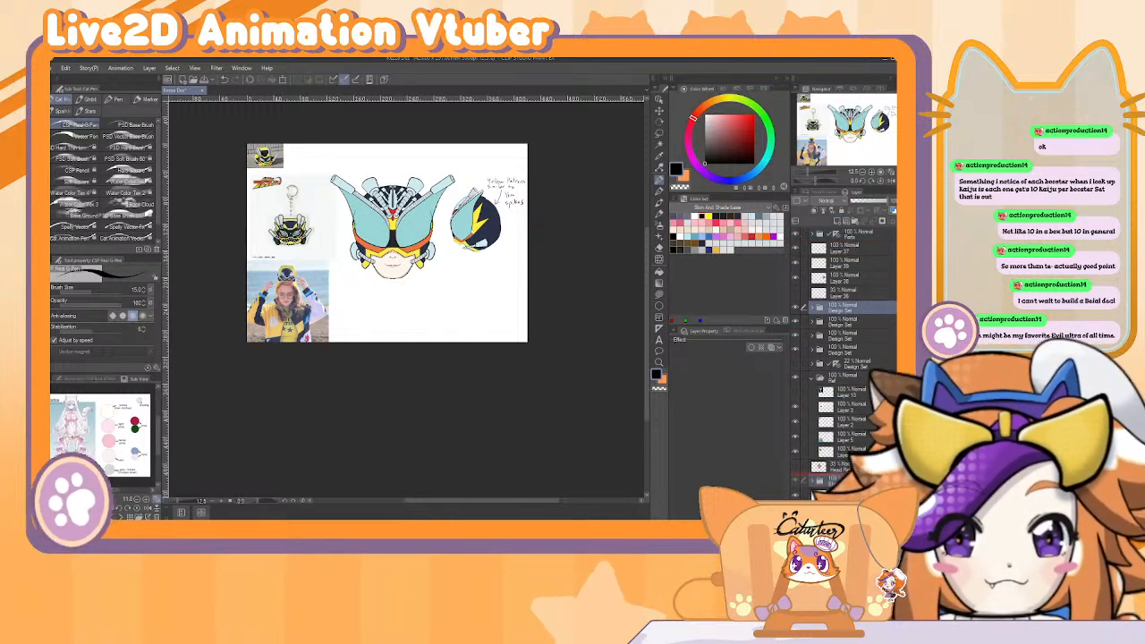
{"action": "left_click_drag", "start_coordinate": [858, 308], "coordinate": [852, 480]}
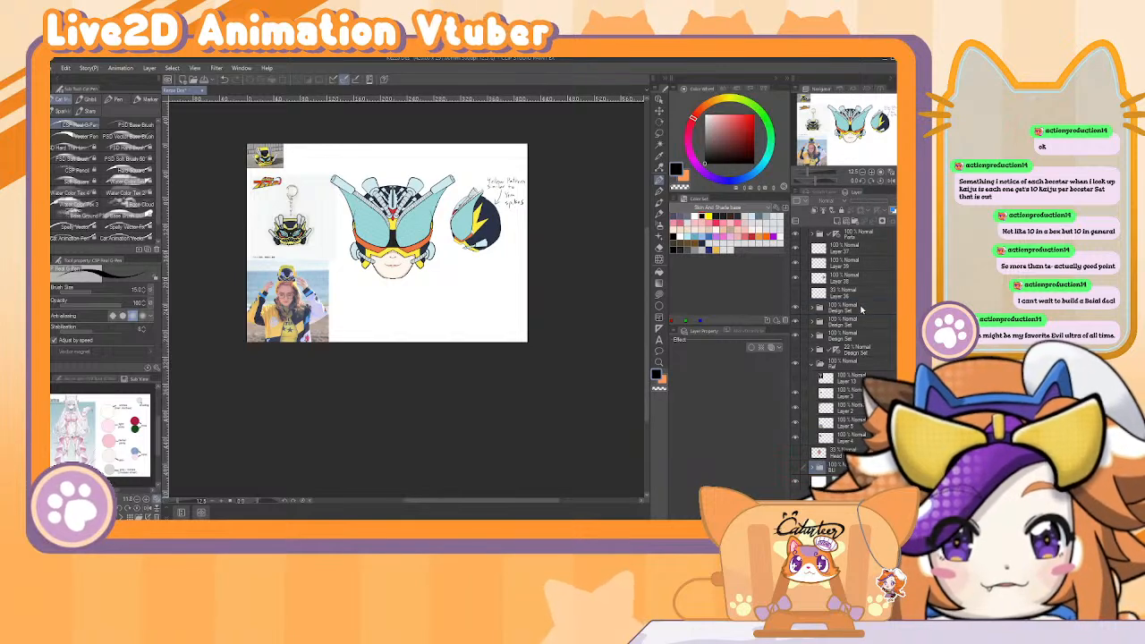
{"action": "left_click", "coordinate": [860, 309]}
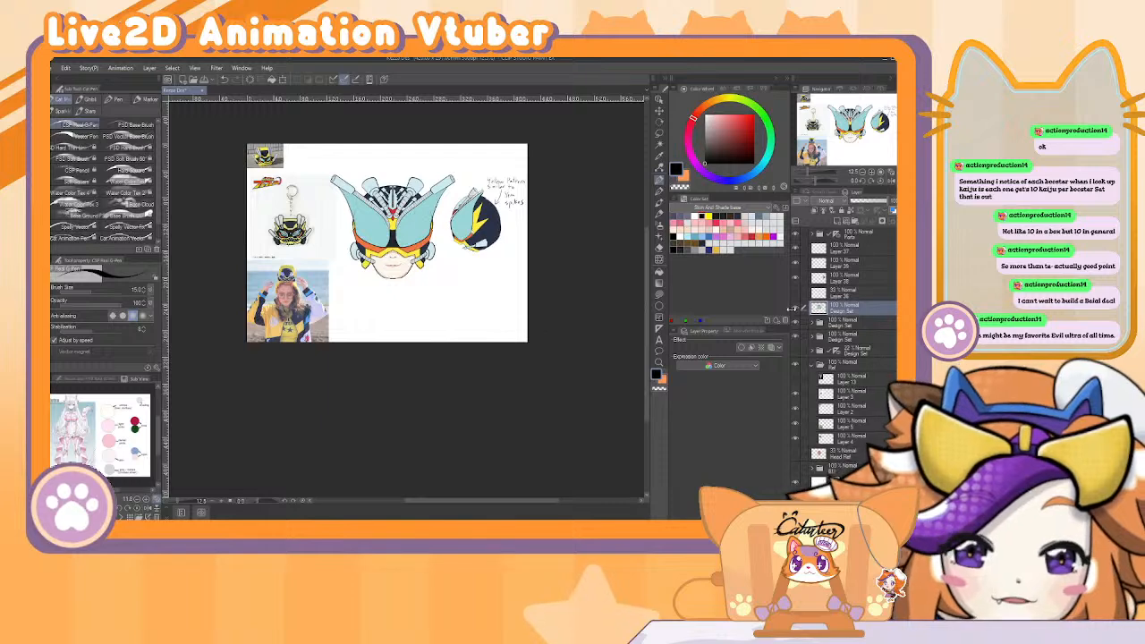
Show the Mask folder in the second Design Set, merge that set into one layer and hide it.
{"action": "left_click", "coordinate": [813, 324]}
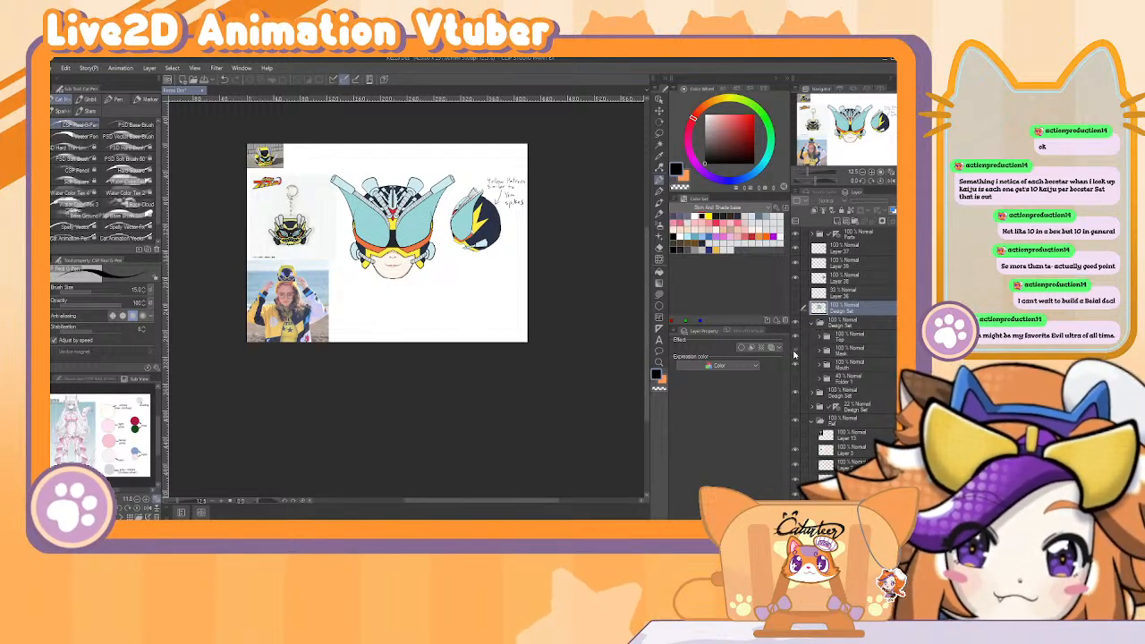
{"action": "left_click", "coordinate": [794, 355]}
{"action": "left_click", "coordinate": [855, 321]}
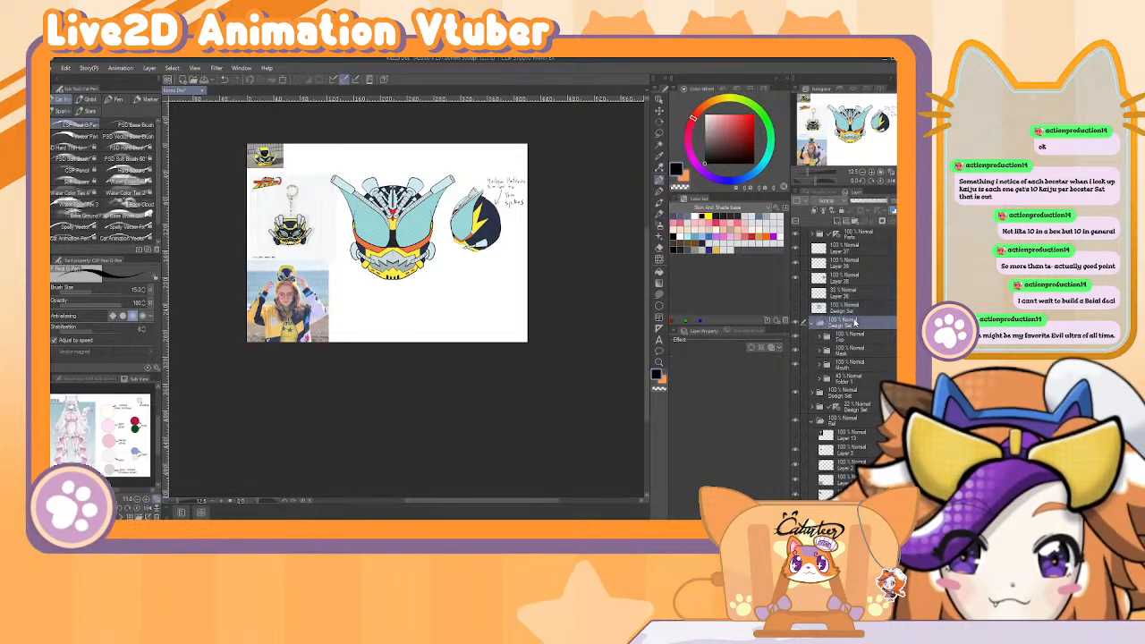
{"action": "key", "text": "shift+alt+e"}
{"action": "left_click", "coordinate": [795, 323]}
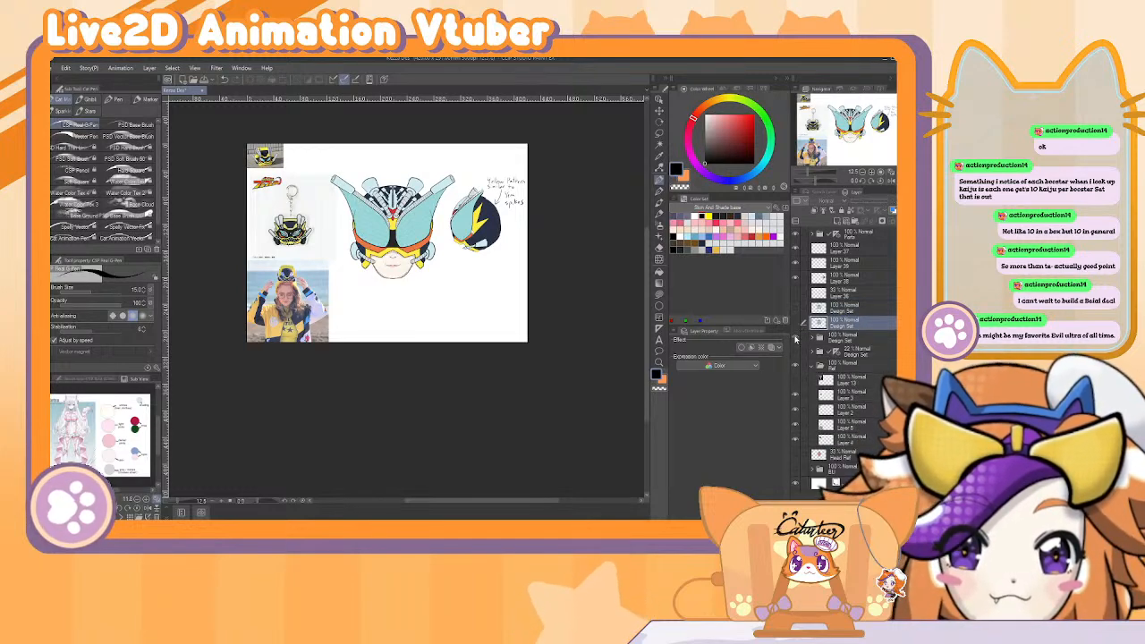
In the third Design Set, show the Mask folder and the Lights on effect under Eye Color, and merge the set into one layer.
{"action": "left_click", "coordinate": [795, 339]}
{"action": "left_click", "coordinate": [795, 339]}
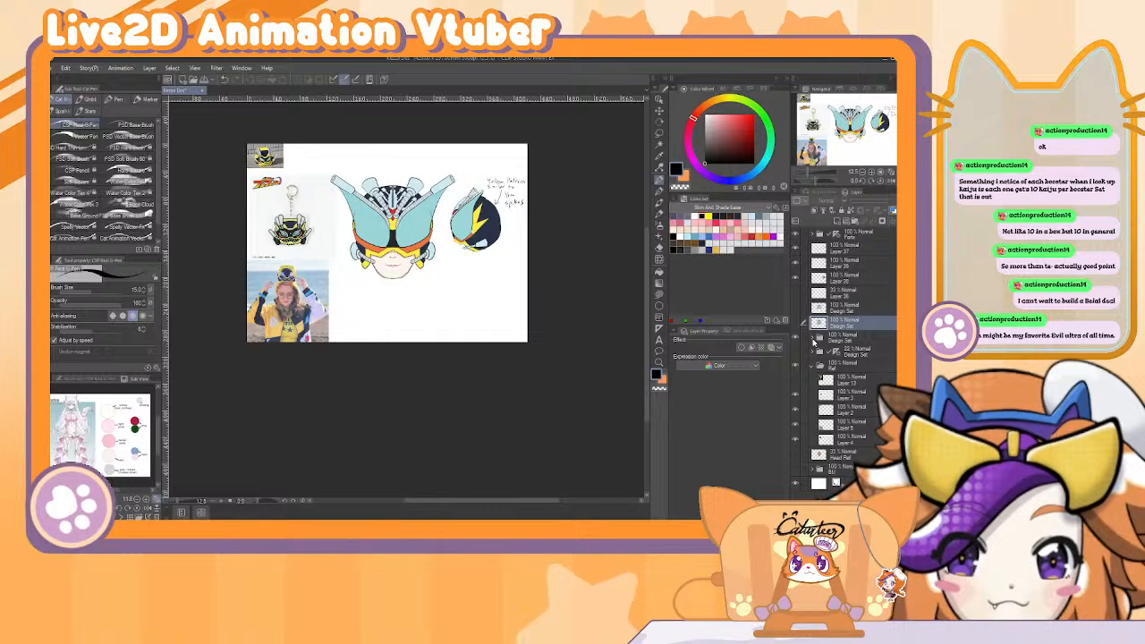
{"action": "left_click", "coordinate": [816, 340]}
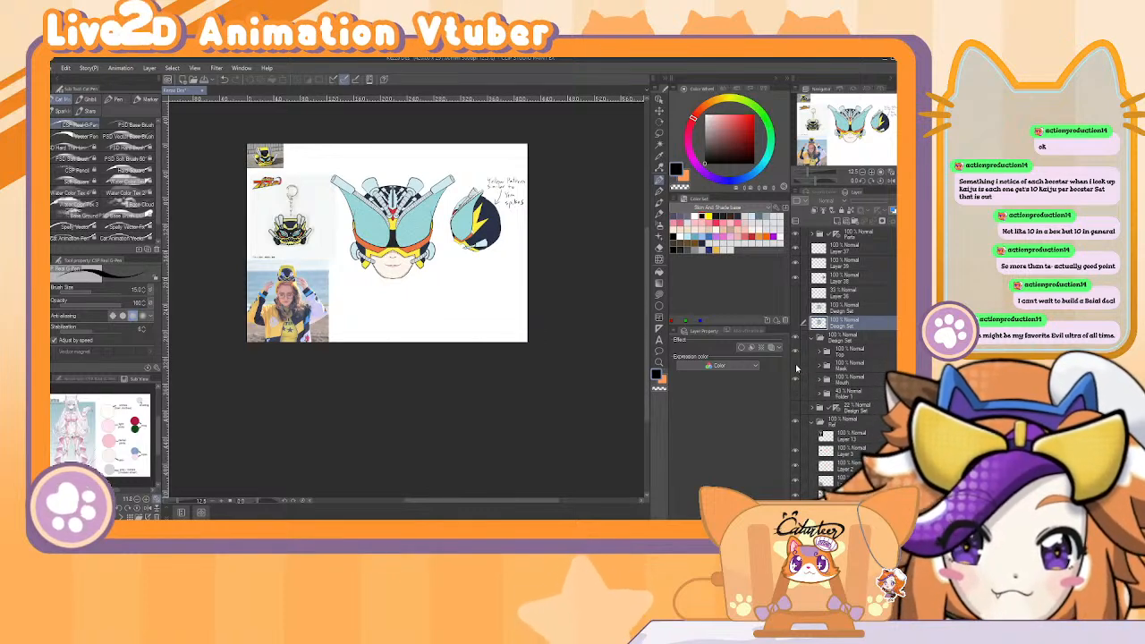
{"action": "left_click", "coordinate": [796, 368]}
{"action": "left_click", "coordinate": [820, 352]}
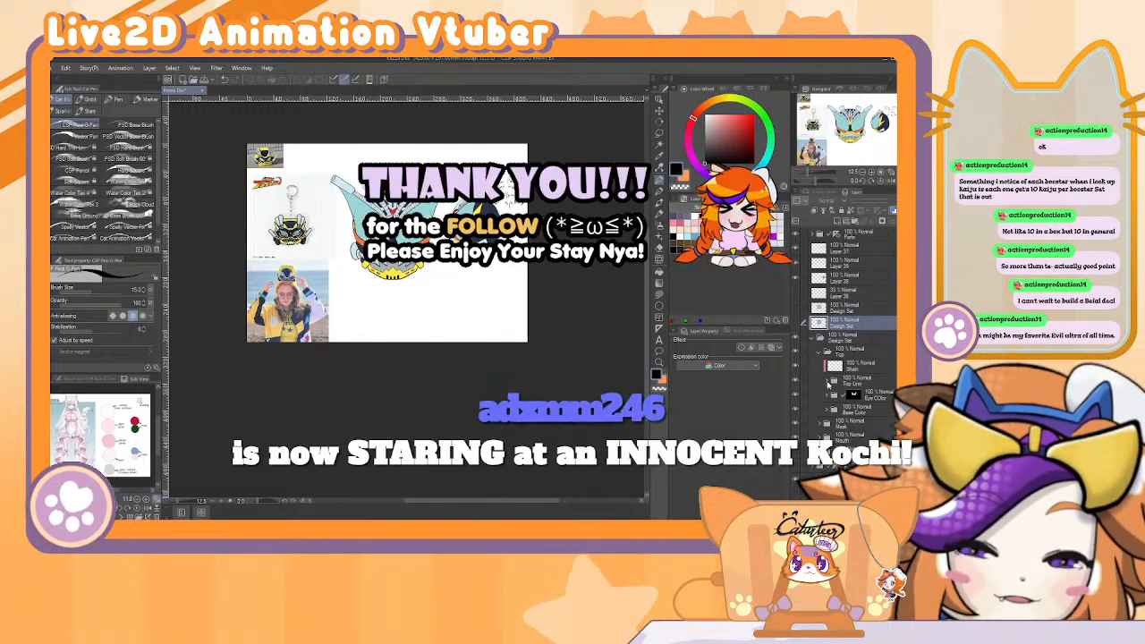
{"action": "left_click", "coordinate": [830, 393]}
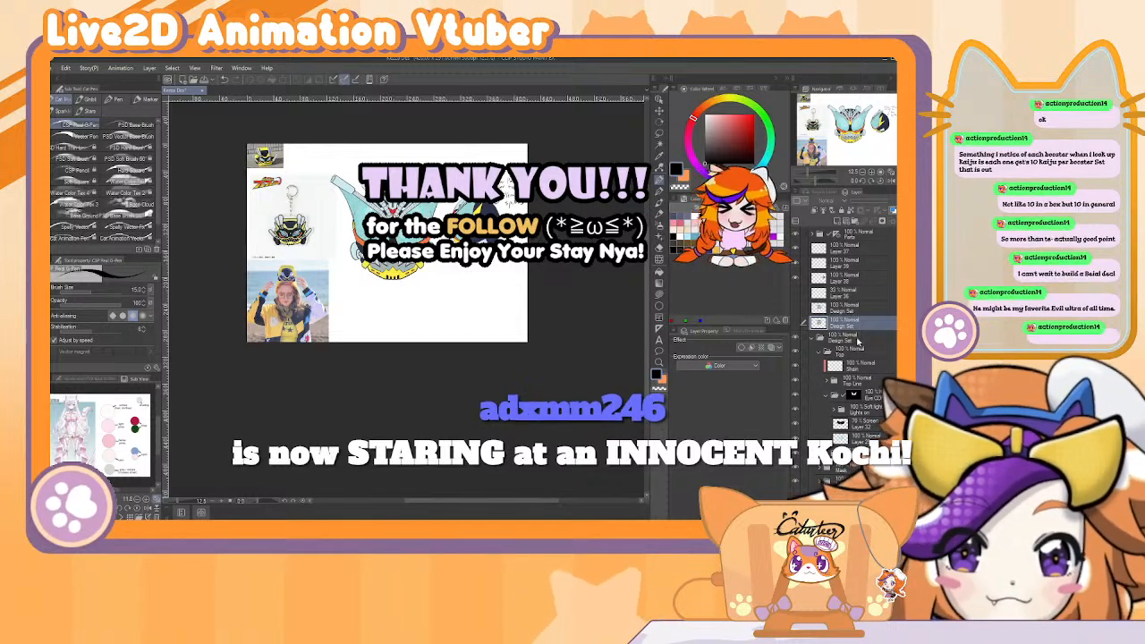
{"action": "left_click", "coordinate": [856, 341]}
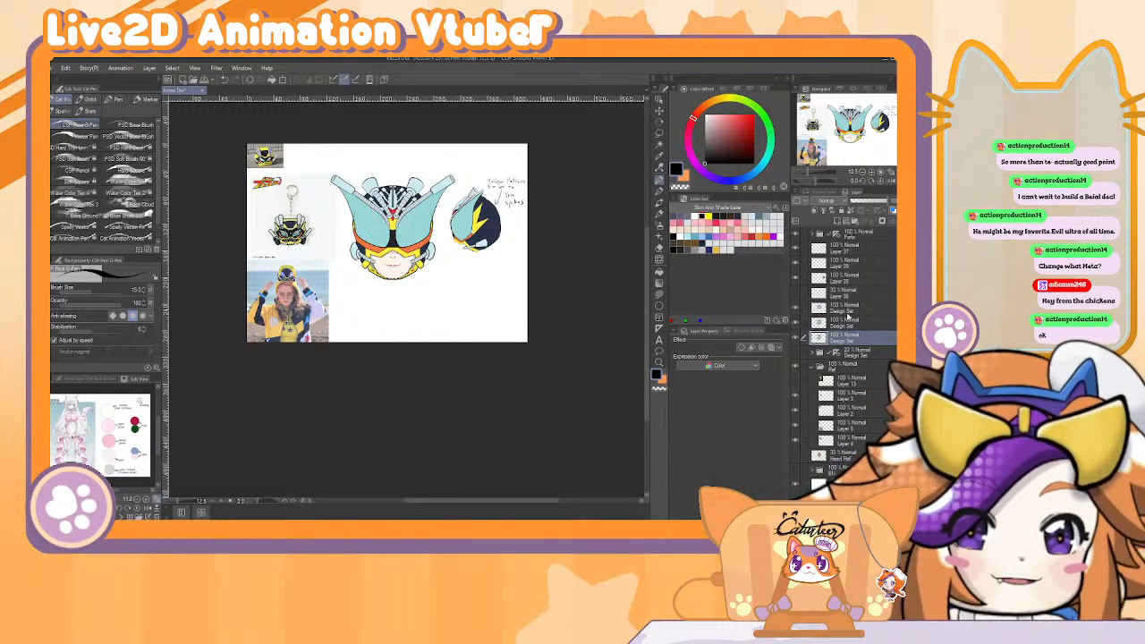
Select the three merged Design Set layers, scale them down together and move them up on the canvas.
{"action": "left_click", "coordinate": [859, 309], "text": "shift"}
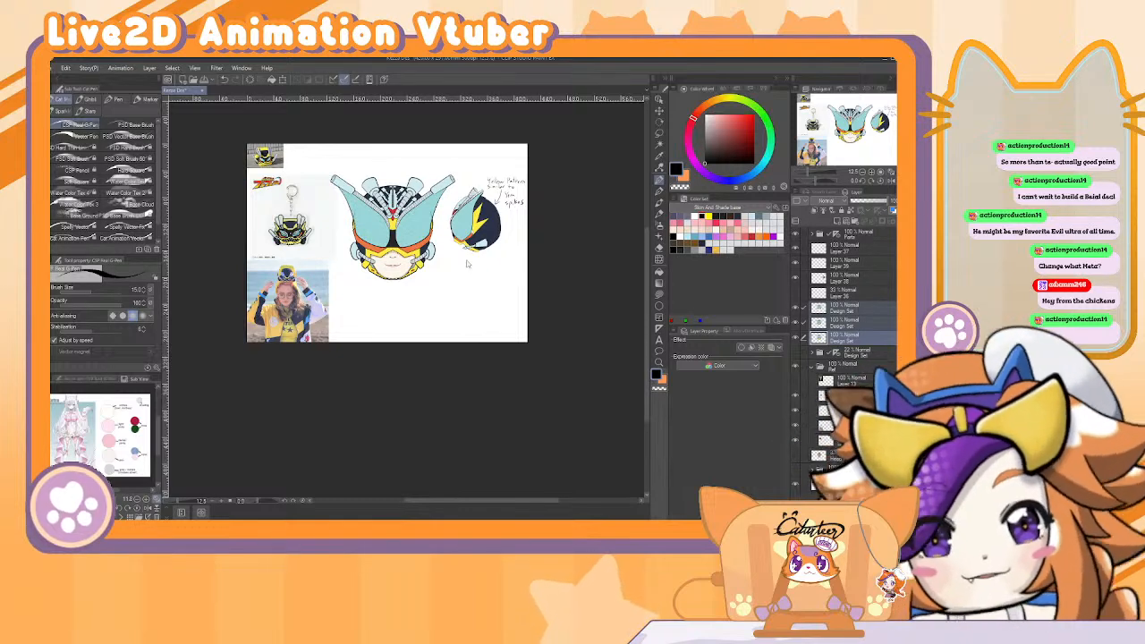
{"action": "key", "text": "ctrl+t"}
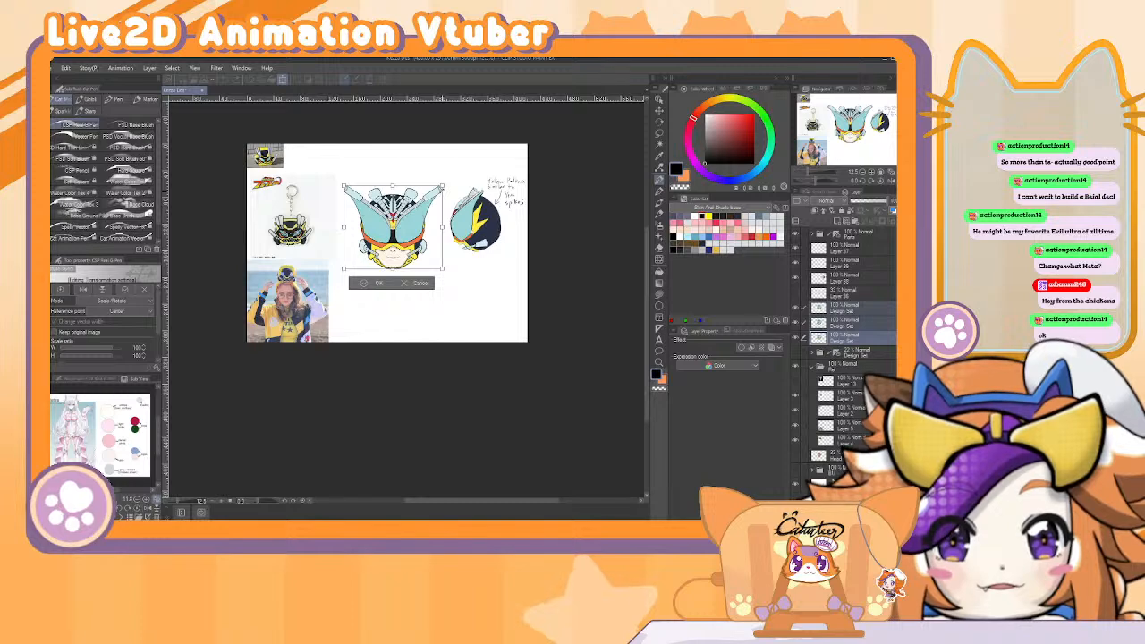
{"action": "left_click_drag", "start_coordinate": [393, 227], "coordinate": [392, 212]}
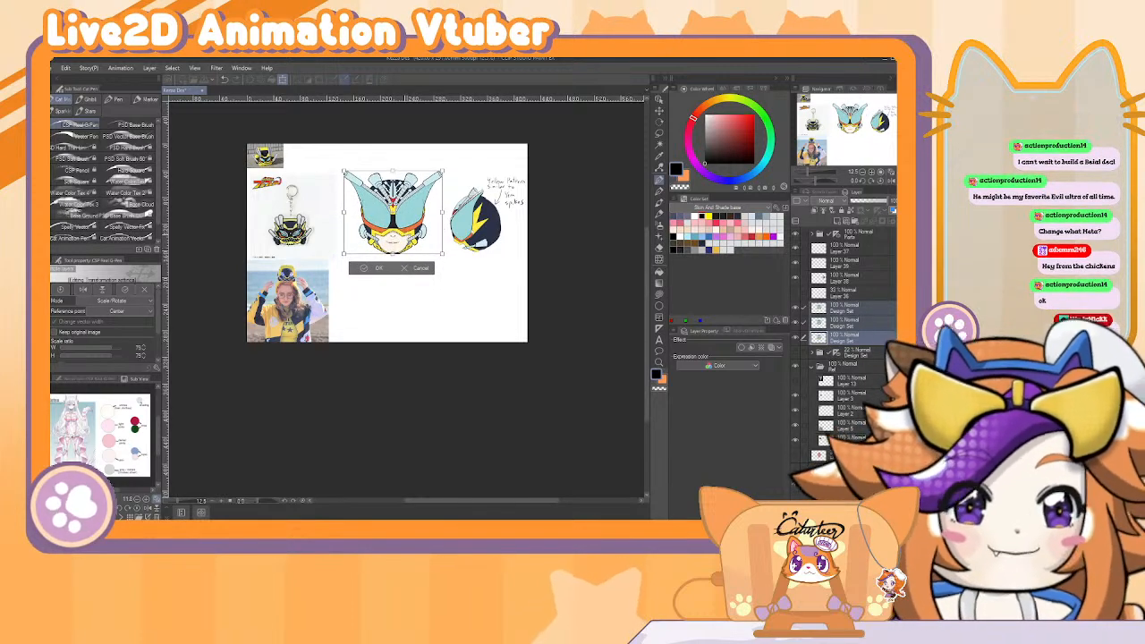
{"action": "key", "text": "Return"}
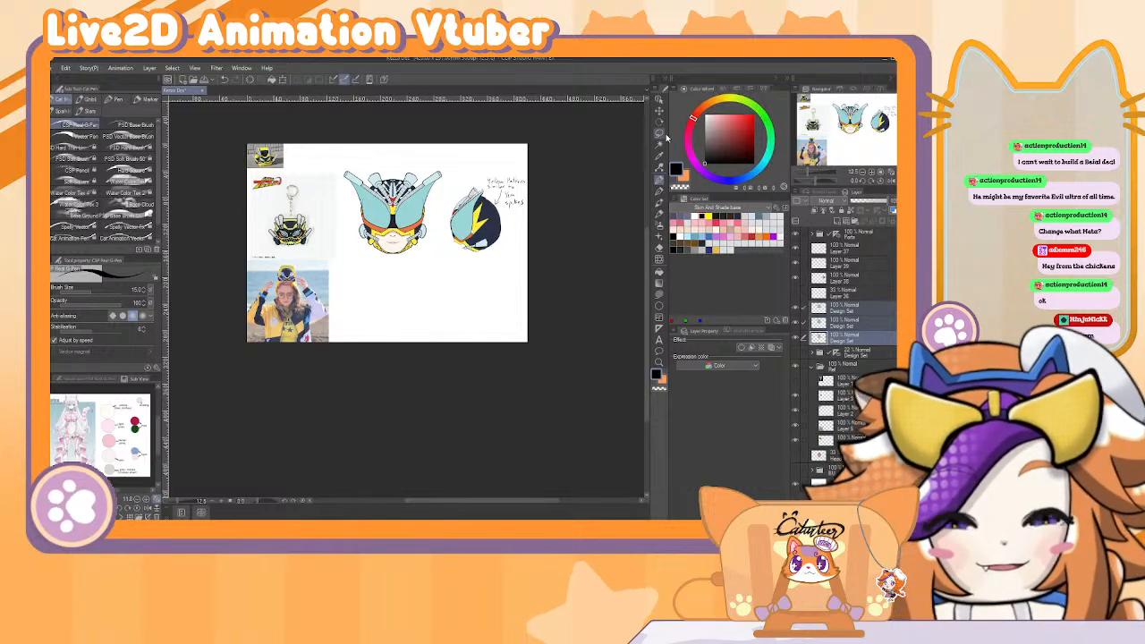
Try spreading the helmet versions out by moving the open-face and masked versions below the remaining front view.
{"action": "left_click", "coordinate": [661, 111]}
{"action": "left_click_drag", "start_coordinate": [402, 229], "coordinate": [399, 310]}
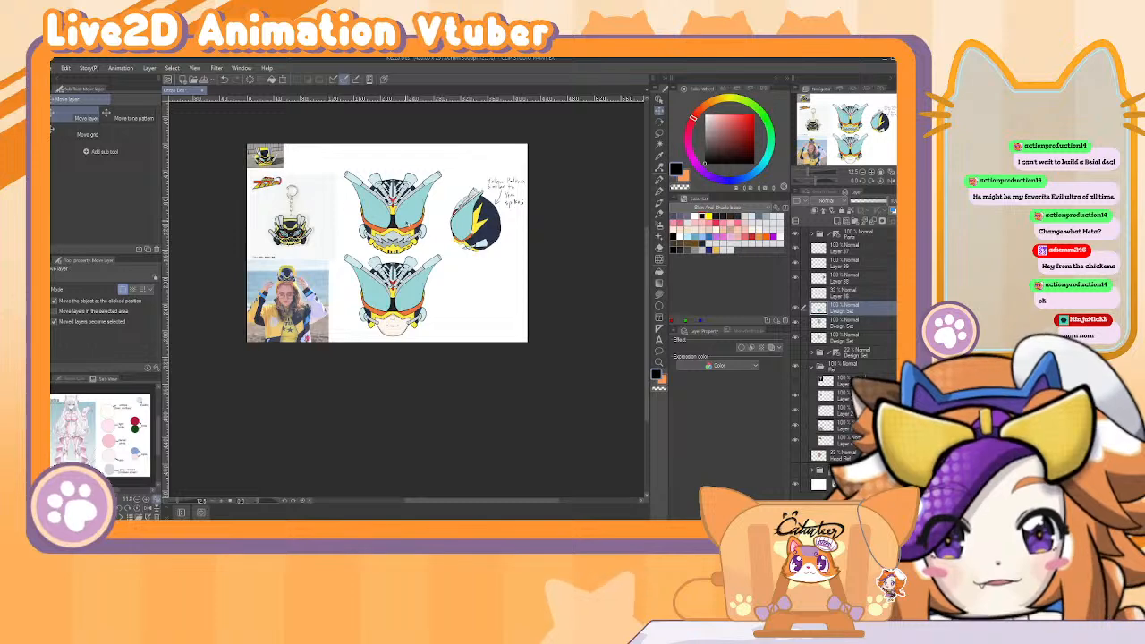
{"action": "left_click_drag", "start_coordinate": [394, 214], "coordinate": [491, 297]}
{"action": "key", "text": "ctrl+z"}
{"action": "left_click_drag", "start_coordinate": [392, 219], "coordinate": [393, 295]}
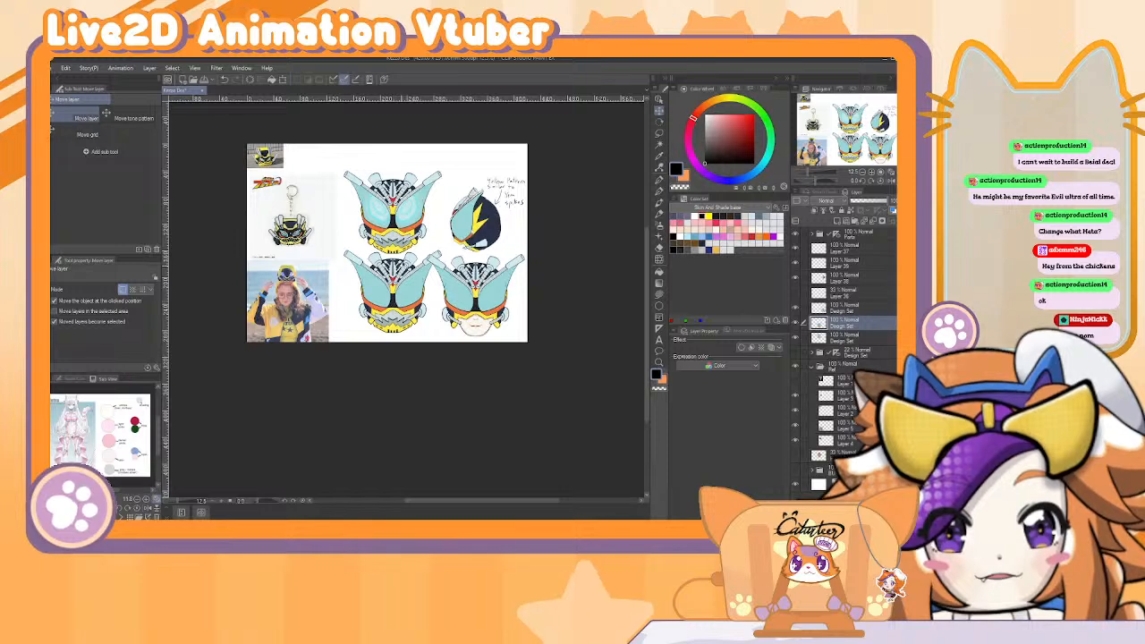
{"action": "key", "text": "ctrl+z"}
{"action": "key", "text": "ctrl+z"}
{"action": "key", "text": "ctrl+z"}
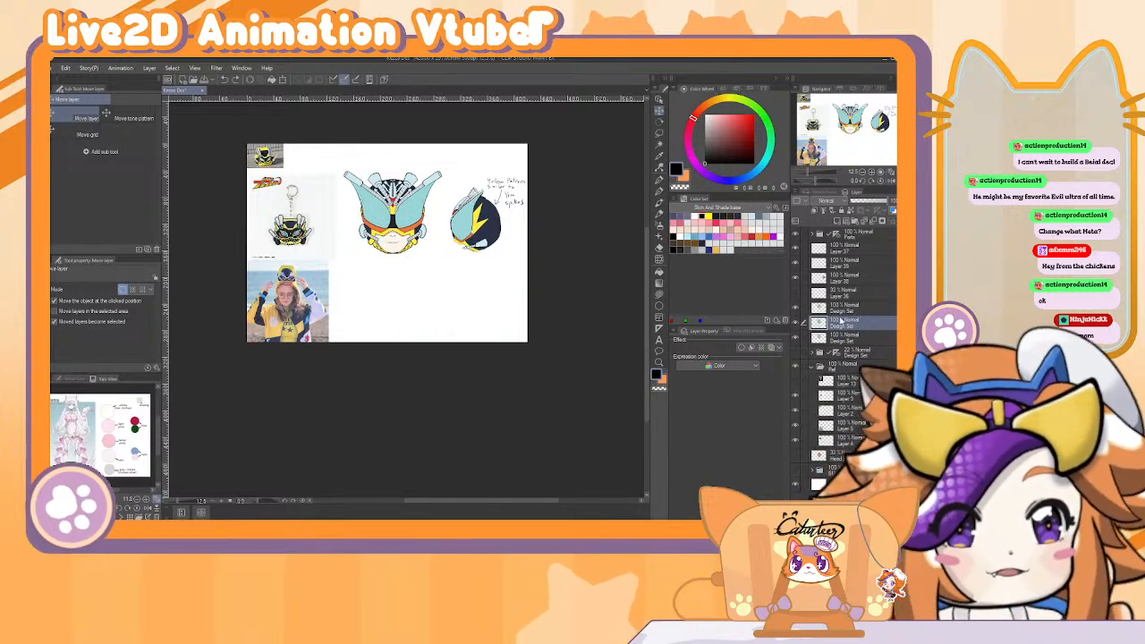
Select all three Design Set layers, scale them to about 83% and place them just beside the side view.
{"action": "left_click", "coordinate": [845, 307], "text": "ctrl"}
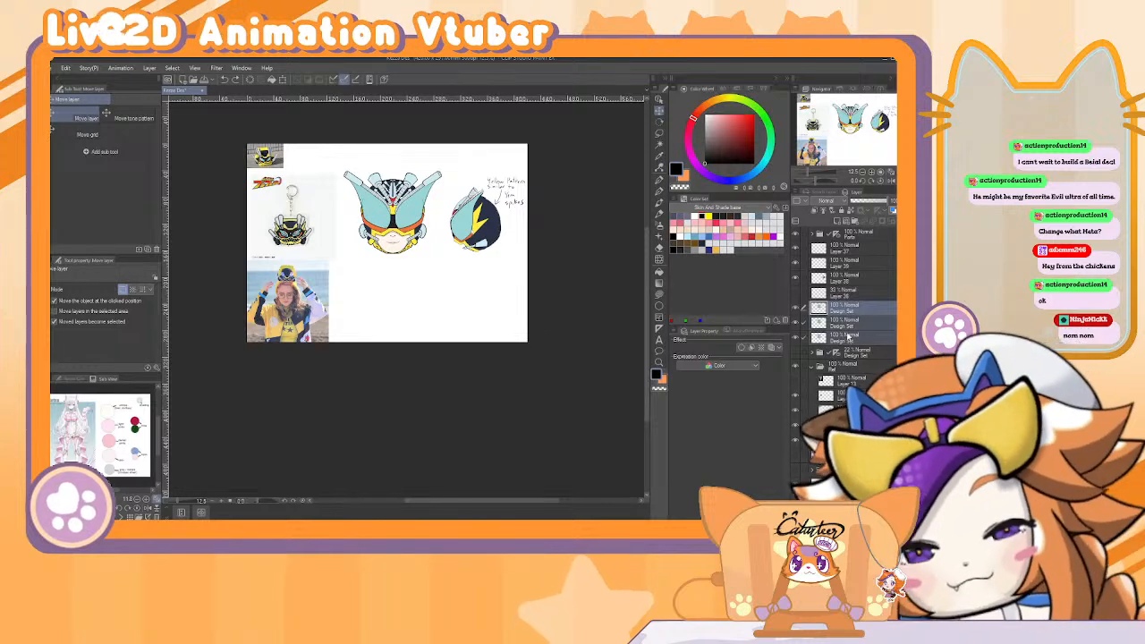
{"action": "key", "text": "ctrl+t"}
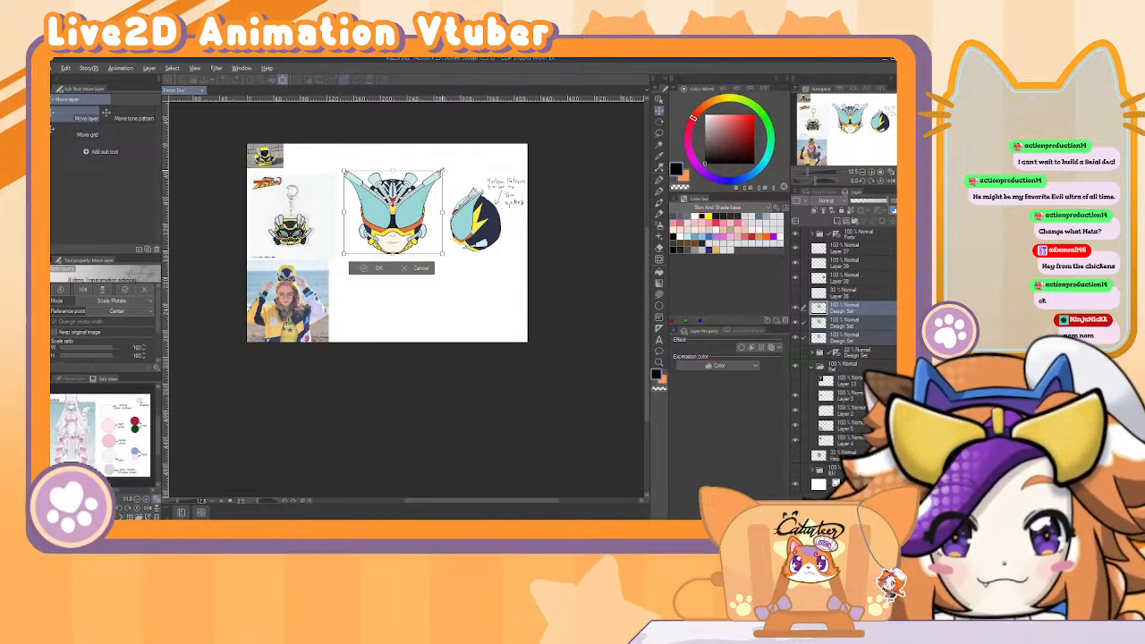
{"action": "left_click_drag", "start_coordinate": [442, 168], "coordinate": [435, 176]}
{"action": "left_click_drag", "start_coordinate": [394, 213], "coordinate": [401, 221]}
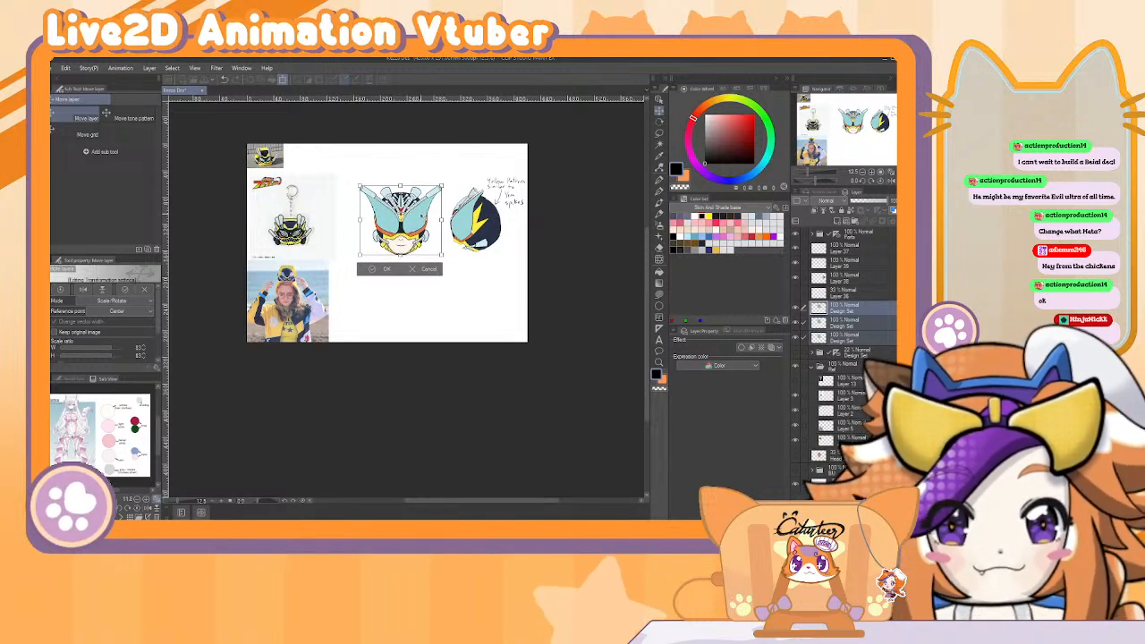
{"action": "key", "text": "Return"}
Move the open-face version beneath the side view and the unlit masked version beneath the remaining front view.
{"action": "key", "text": "ctrl+v"}
{"action": "left_click_drag", "start_coordinate": [402, 221], "coordinate": [479, 299]}
{"action": "key", "text": "ctrl+v"}
{"action": "left_click_drag", "start_coordinate": [402, 221], "coordinate": [399, 294]}
{"action": "key", "text": "Caps_Lock"}
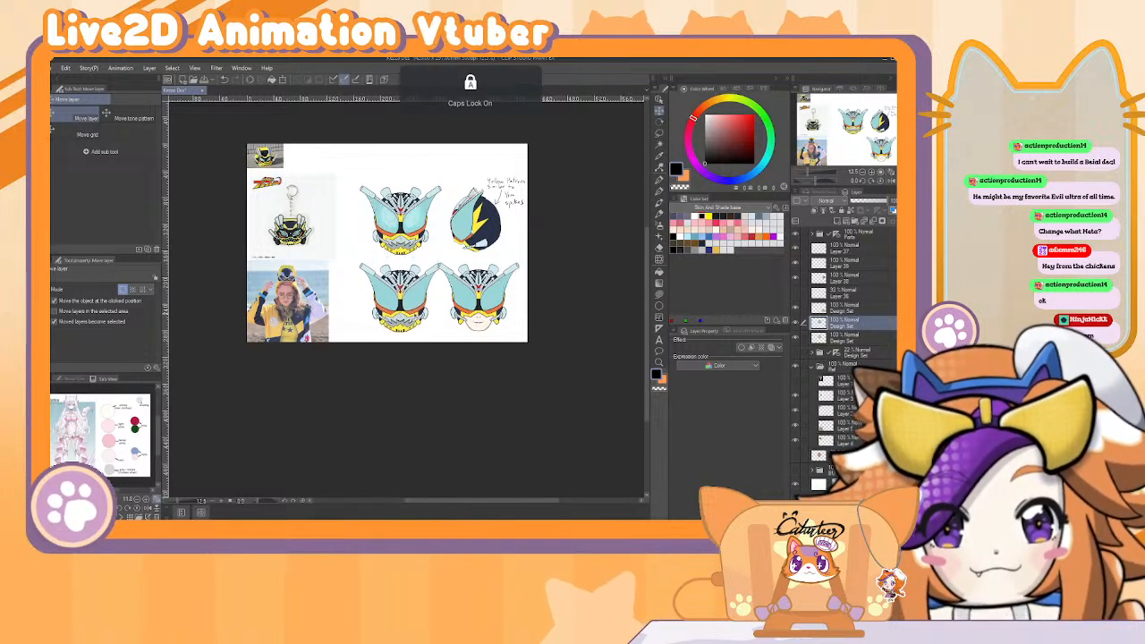
Shift the open-face helmet version slightly right, away from the unlit masked version.
{"action": "key", "text": "Caps_Lock"}
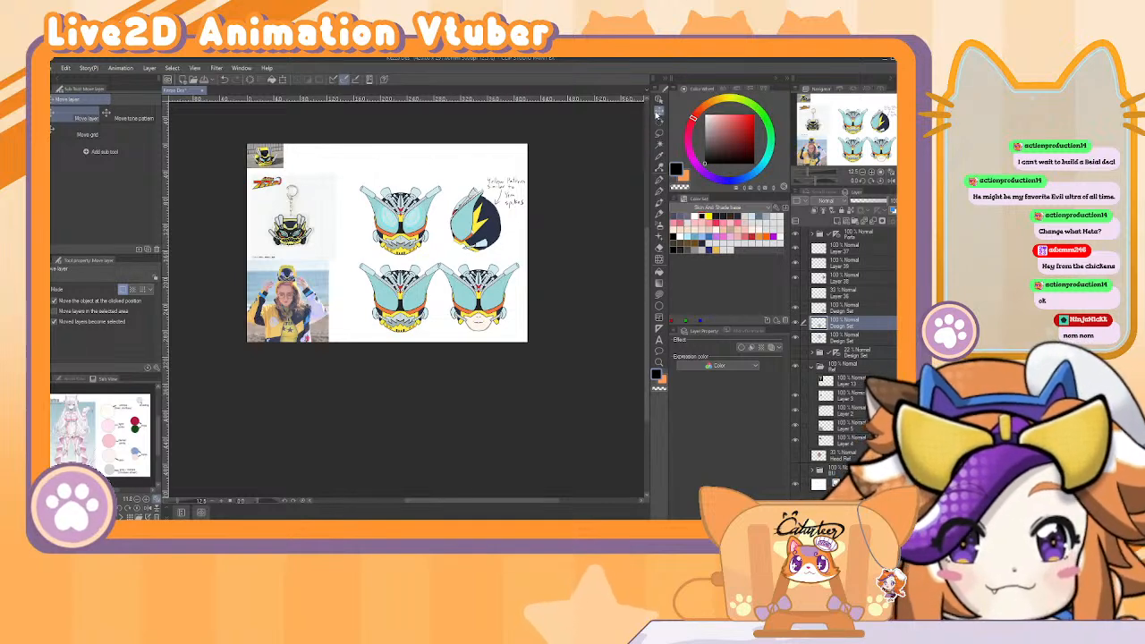
{"action": "left_click_drag", "start_coordinate": [477, 295], "coordinate": [485, 295]}
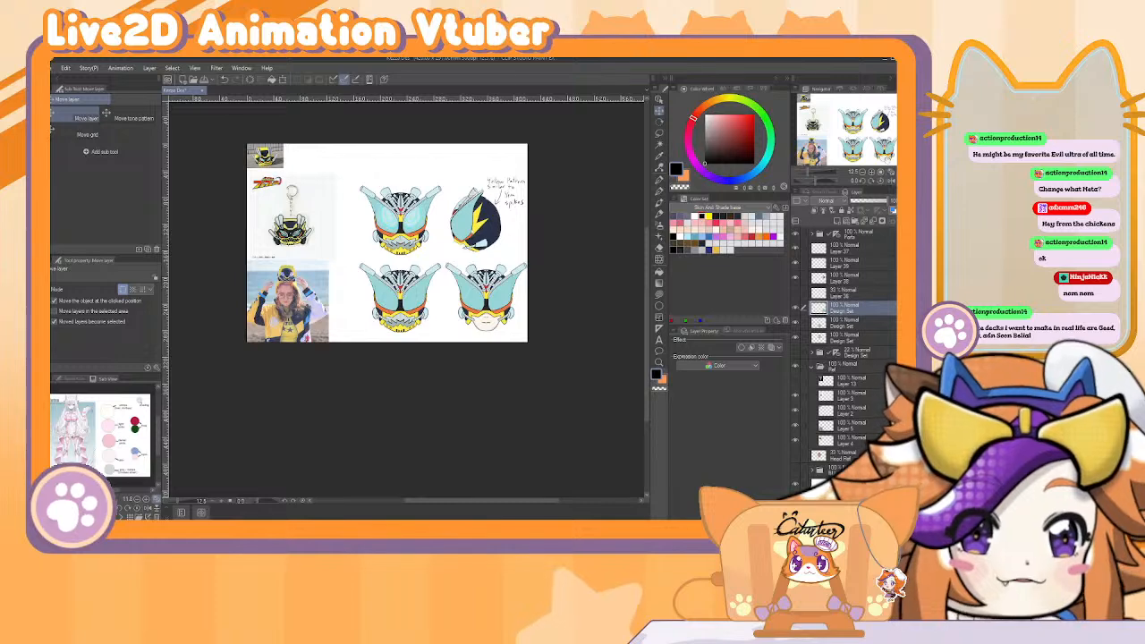
Handwrite the labels "Lights on" beneath the glowing-eyed helmet and "Lights off" beneath the unlit masked helmet on a new layer.
{"action": "left_click", "coordinate": [880, 174]}
{"action": "left_click", "coordinate": [880, 175]}
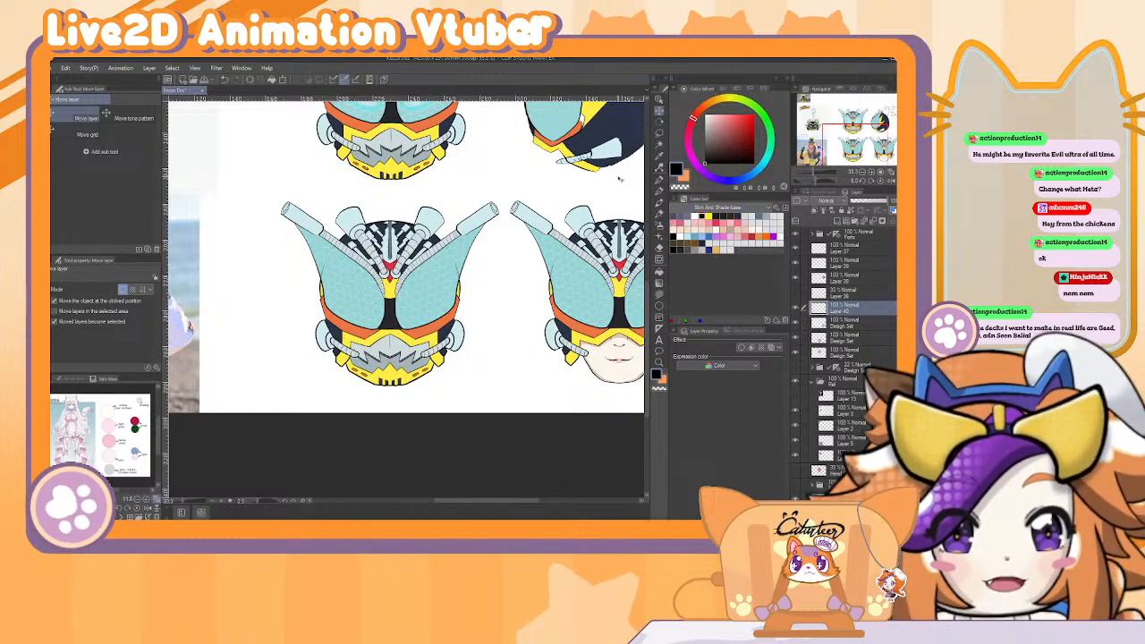
{"action": "key", "text": "e"}
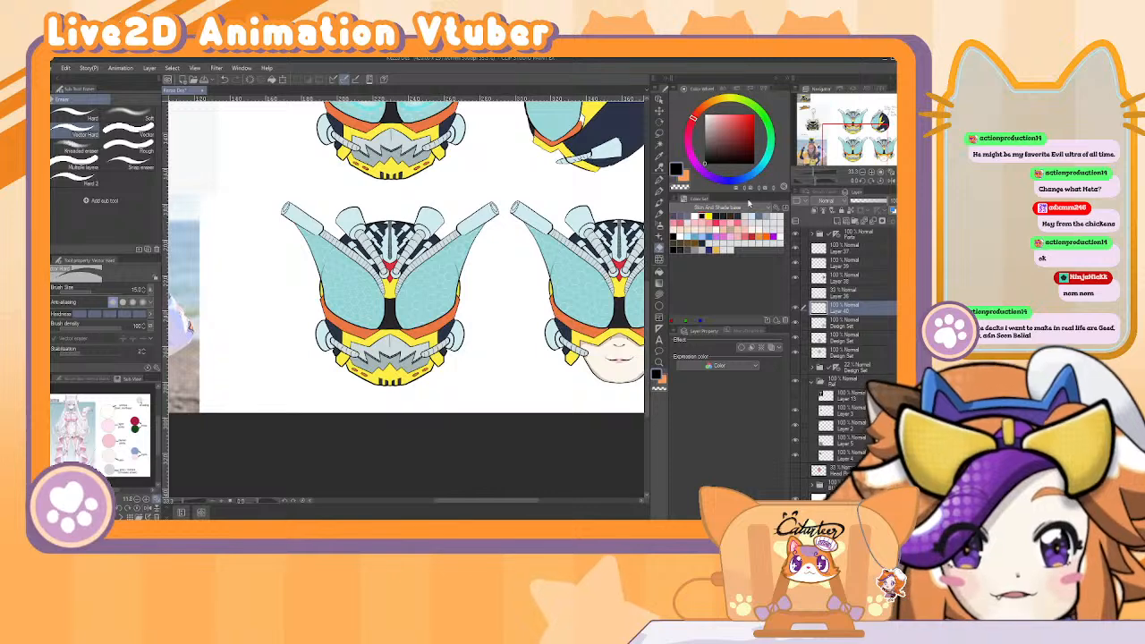
{"action": "left_click", "coordinate": [656, 152]}
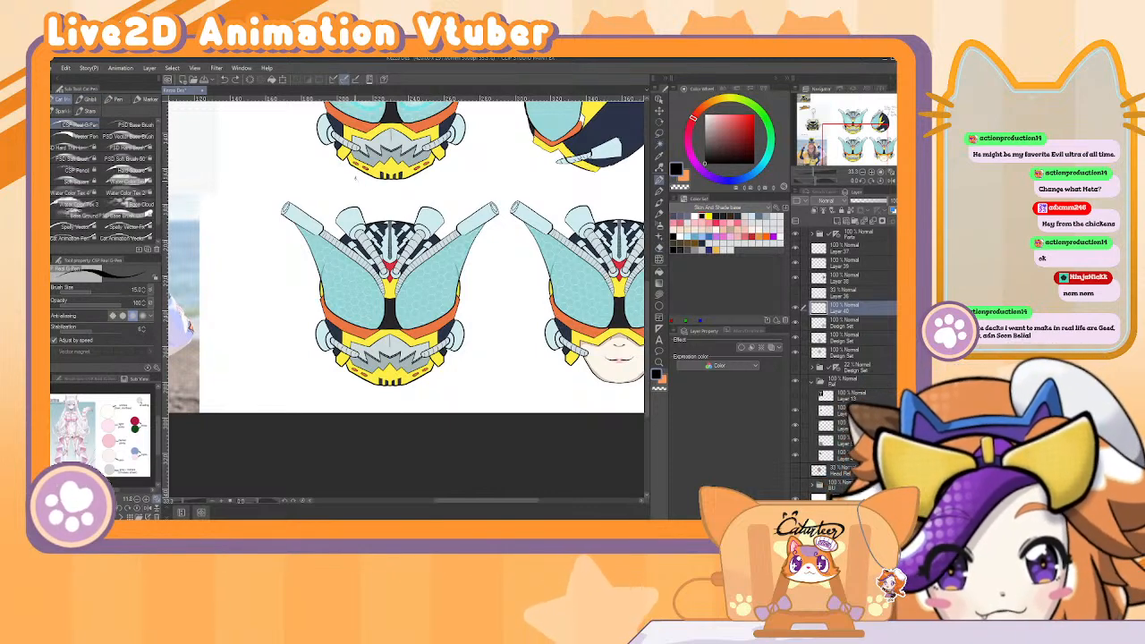
{"action": "mouse_move", "coordinate": [355, 178]}
{"action": "left_mouse_down"}
{"action": "mouse_move", "coordinate": [374, 194]}
{"action": "mouse_move", "coordinate": [394, 191]}
{"action": "left_mouse_up"}
{"action": "left_click_drag", "start_coordinate": [391, 182], "coordinate": [400, 190]}
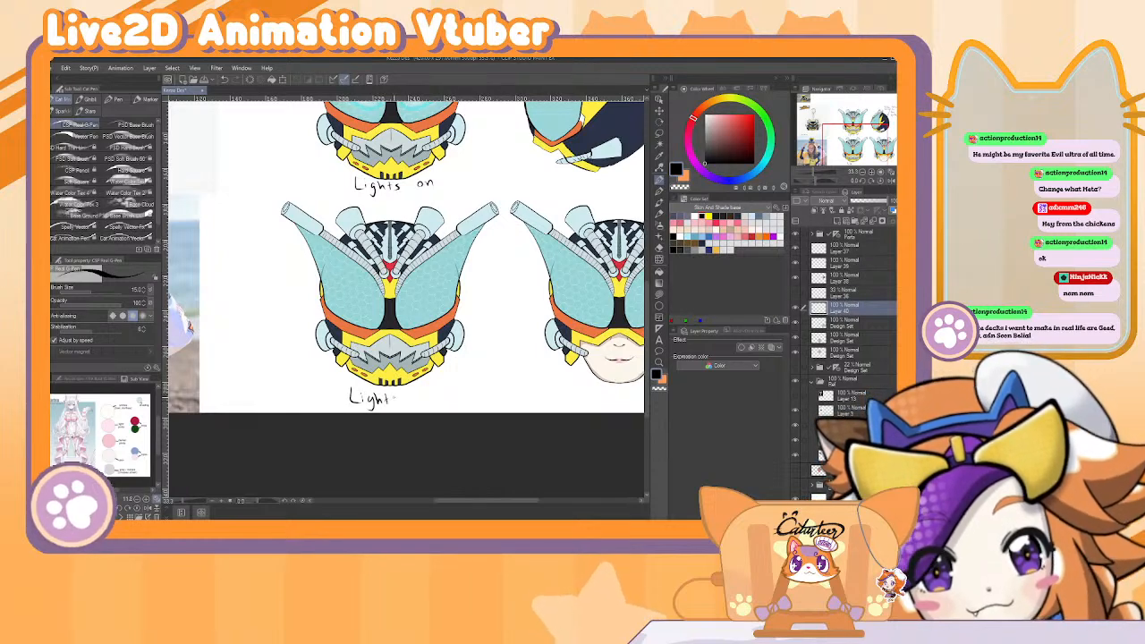
{"action": "left_click_drag", "start_coordinate": [412, 397], "coordinate": [416, 406]}
{"action": "left_click_drag", "start_coordinate": [414, 399], "coordinate": [431, 399]}
Handwrite the label "Half mask" beneath the open-face helmet.
{"action": "left_click_drag", "start_coordinate": [514, 353], "coordinate": [421, 332]}
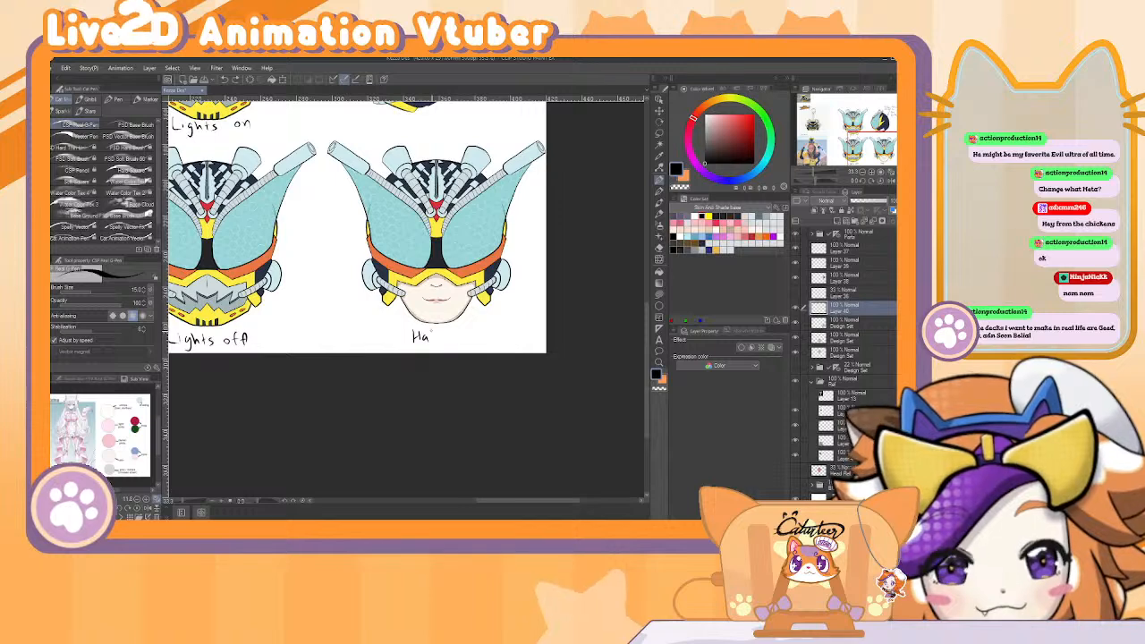
{"action": "left_click_drag", "start_coordinate": [440, 330], "coordinate": [437, 343]}
{"action": "left_click_drag", "start_coordinate": [435, 336], "coordinate": [458, 342]}
{"action": "left_click", "coordinate": [447, 338]}
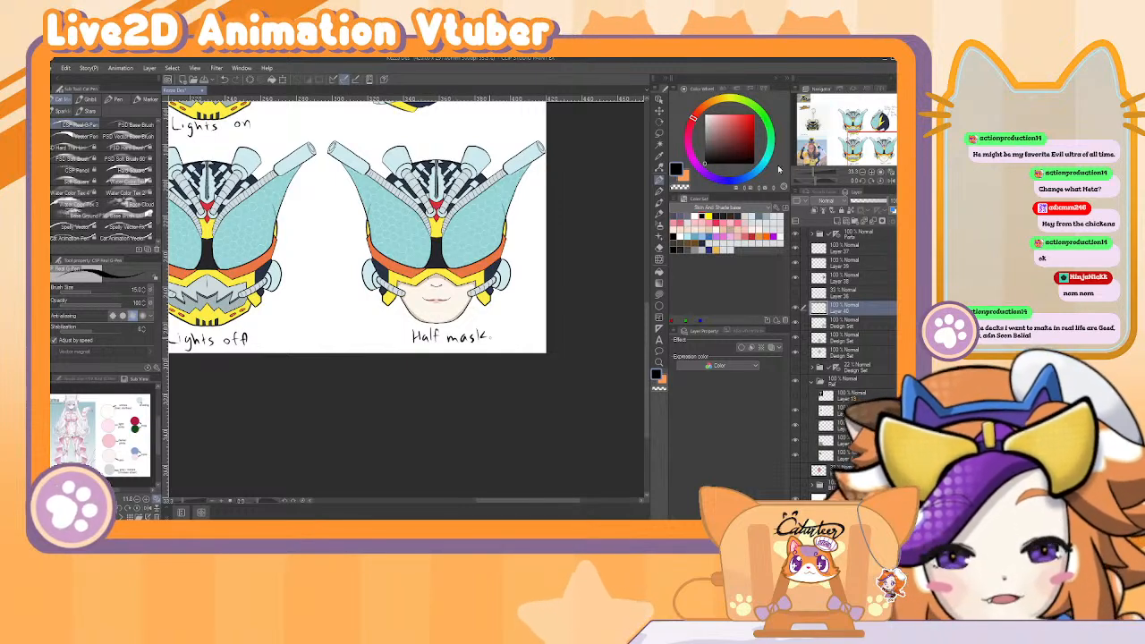
{"action": "left_click", "coordinate": [861, 173]}
{"action": "left_click_drag", "start_coordinate": [526, 229], "coordinate": [591, 324]}
{"action": "left_click", "coordinate": [856, 174]}
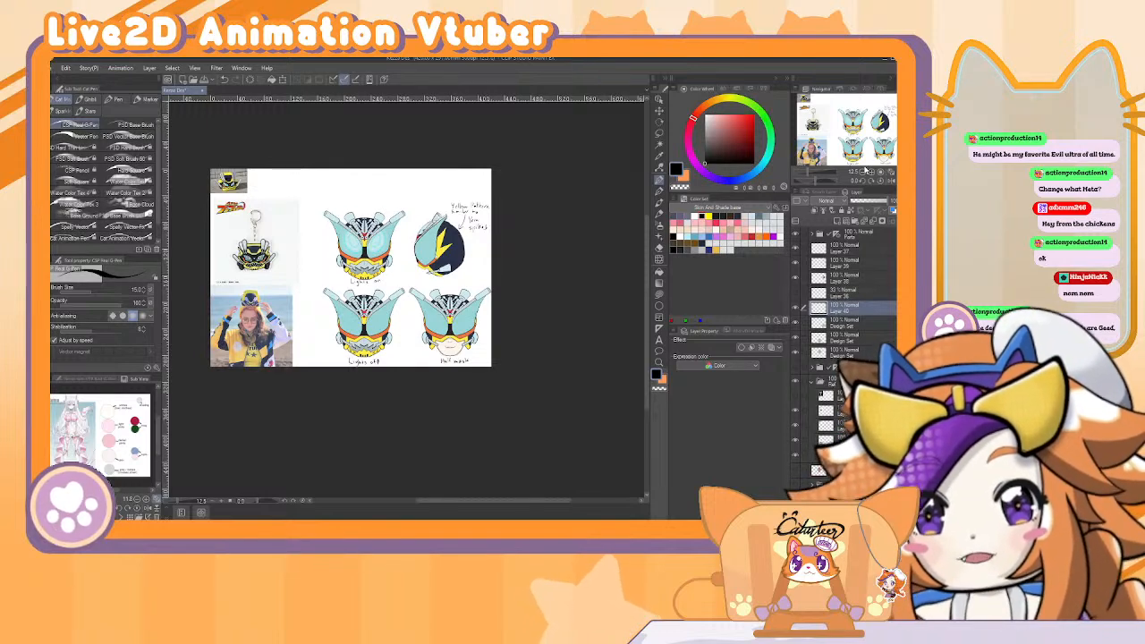
{"action": "key", "text": "ctrl+shift+s"}
{"action": "left_click", "coordinate": [163, 334]}
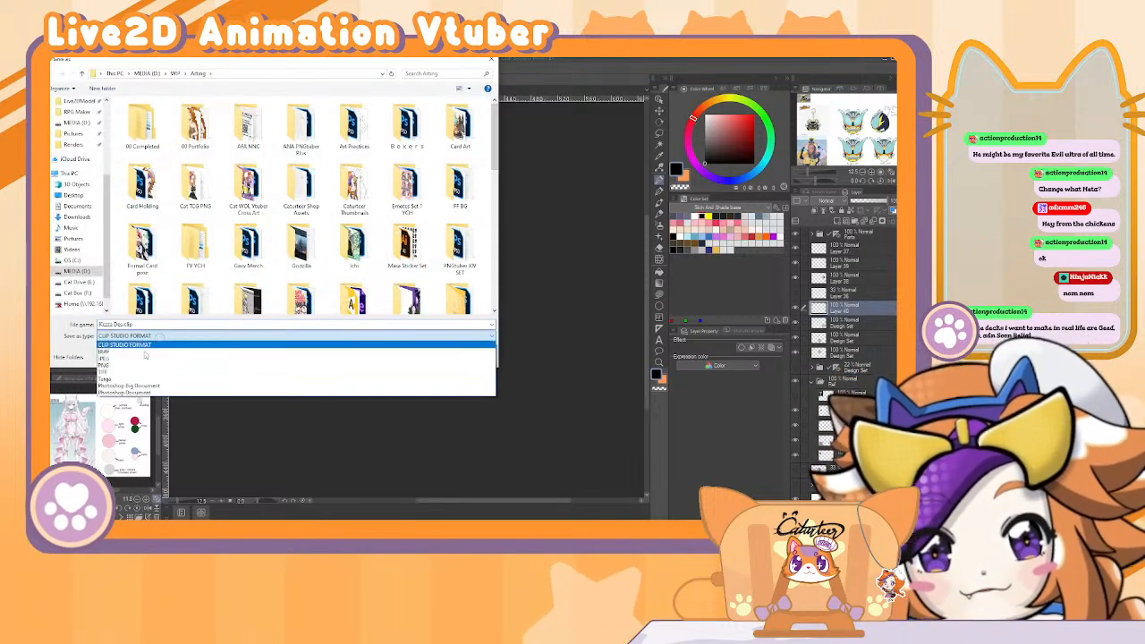
{"action": "left_click", "coordinate": [490, 61]}
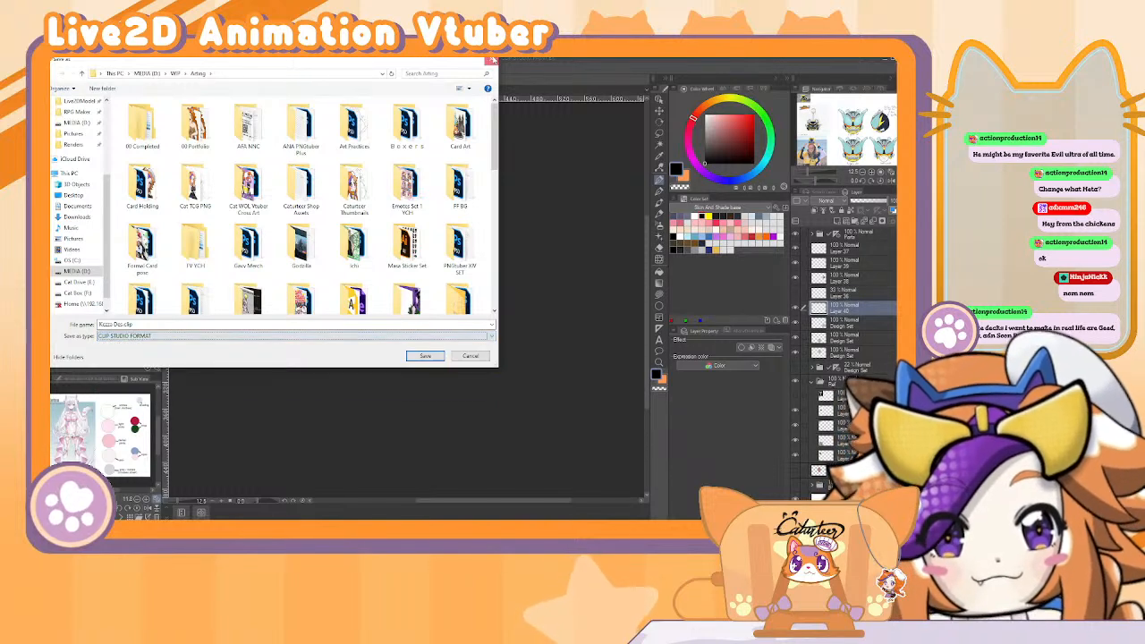
{"action": "left_click", "coordinate": [491, 62]}
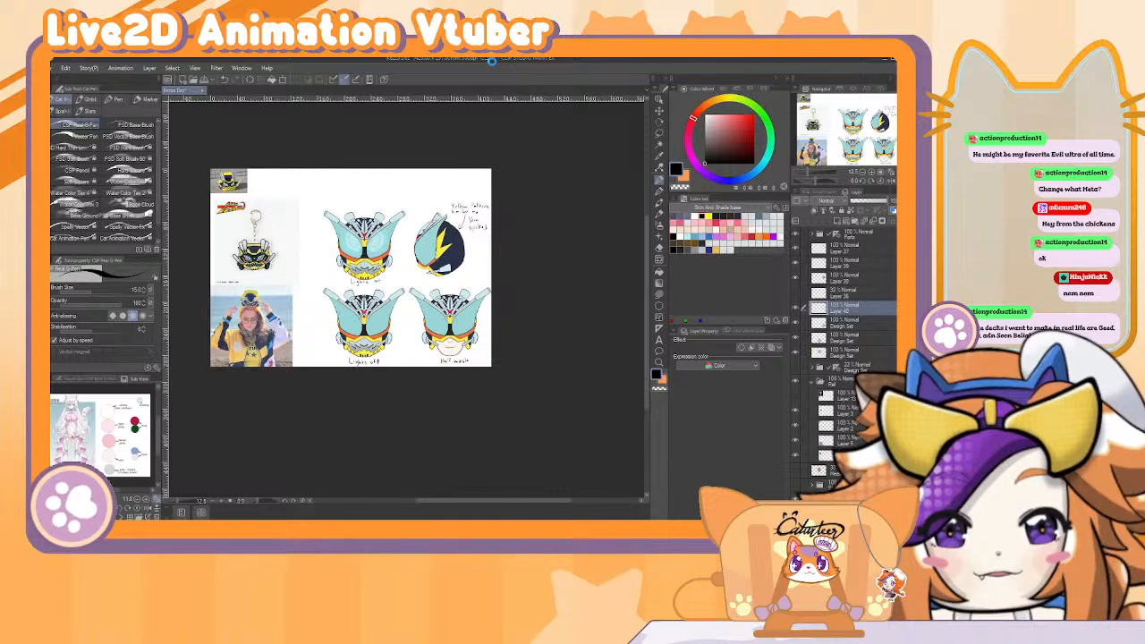
Save the document and handwrite the underlined title "Caturteer Design #1" above the helmet views.
{"action": "key", "text": "ctrl+s"}
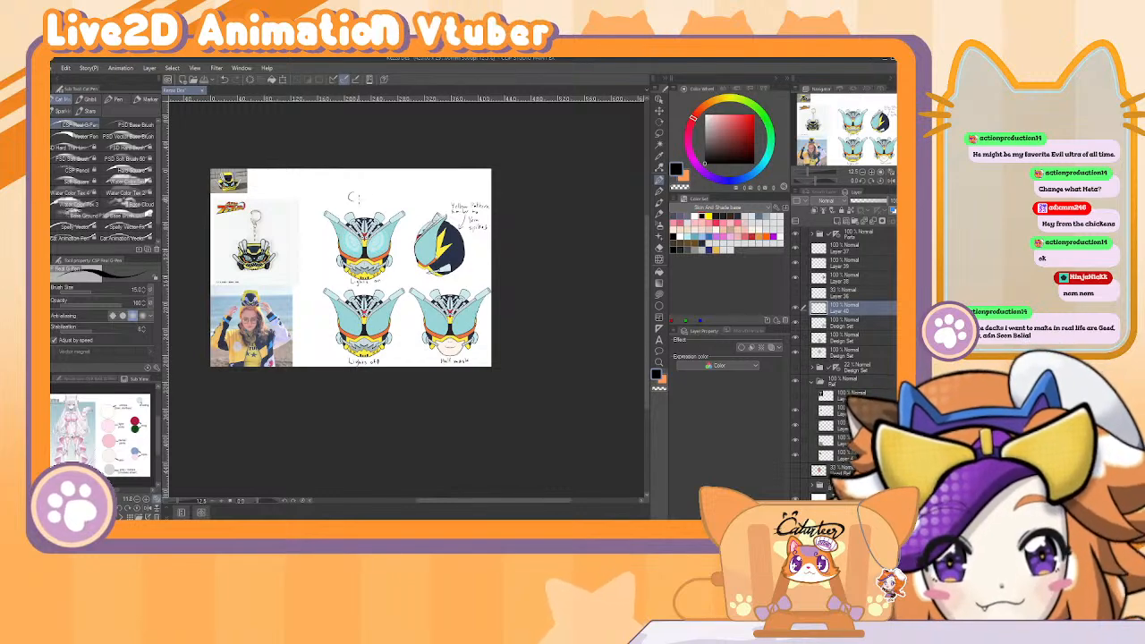
{"action": "left_click_drag", "start_coordinate": [352, 193], "coordinate": [365, 191]}
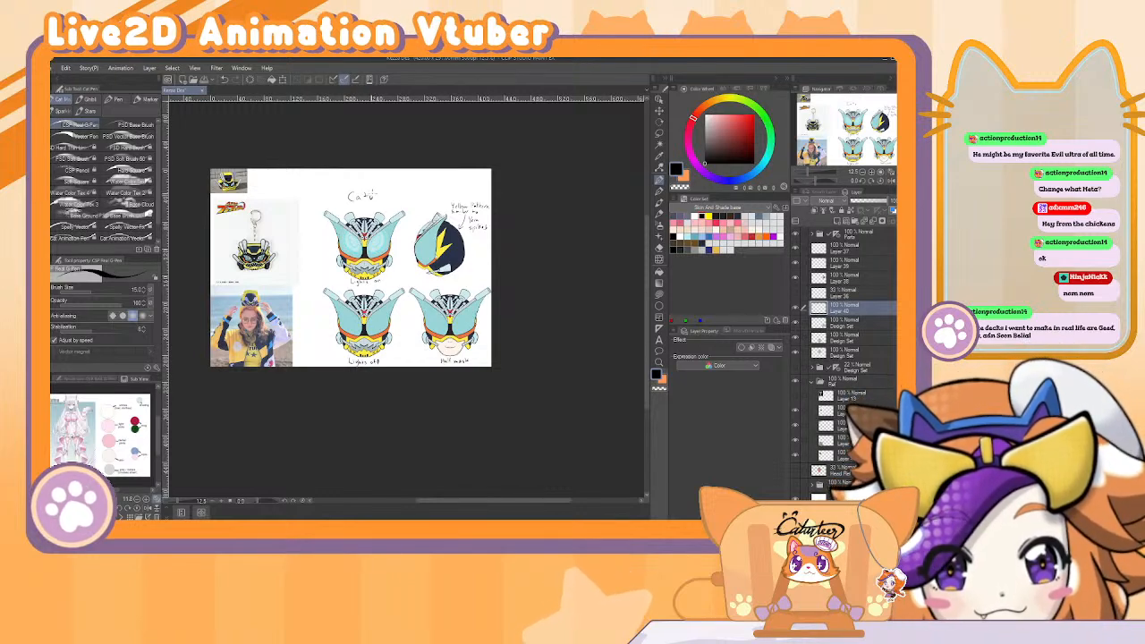
{"action": "left_click", "coordinate": [873, 173]}
{"action": "left_click", "coordinate": [873, 173]}
{"action": "left_click", "coordinate": [873, 174]}
{"action": "left_click_drag", "start_coordinate": [429, 205], "coordinate": [399, 394]}
{"action": "mouse_move", "coordinate": [255, 203]}
{"action": "left_mouse_down"}
{"action": "mouse_move", "coordinate": [257, 234]}
{"action": "mouse_move", "coordinate": [267, 229]}
{"action": "left_mouse_up"}
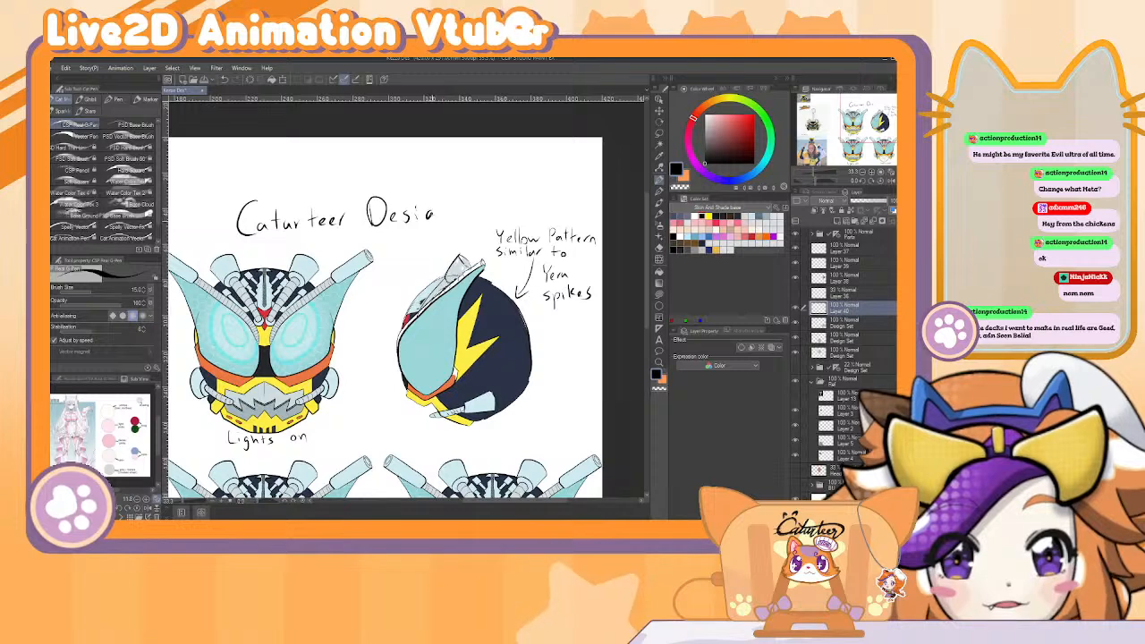
{"action": "mouse_move", "coordinate": [433, 213]}
{"action": "left_mouse_down"}
{"action": "mouse_move", "coordinate": [425, 237]}
{"action": "mouse_move", "coordinate": [470, 211]}
{"action": "left_mouse_up"}
{"action": "mouse_move", "coordinate": [478, 196]}
{"action": "left_mouse_down"}
{"action": "mouse_move", "coordinate": [479, 211]}
{"action": "mouse_move", "coordinate": [484, 203]}
{"action": "left_mouse_up"}
{"action": "left_click_drag", "start_coordinate": [462, 211], "coordinate": [497, 206]}
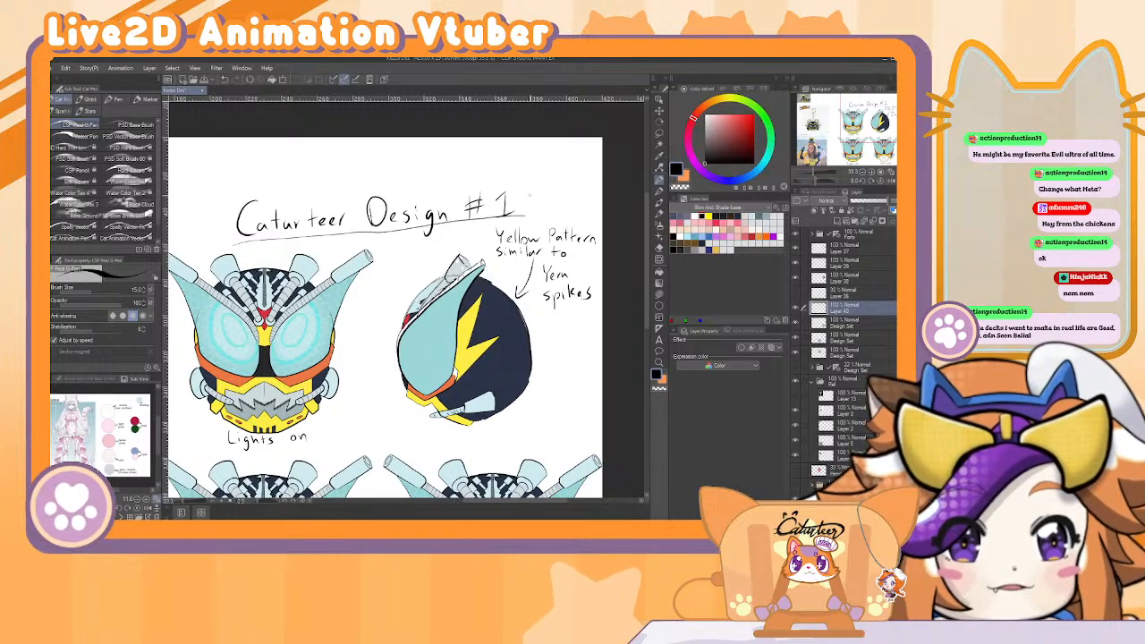
Save a duplicate of the design sheet as a PNG image in the Arting folder.
{"action": "left_click", "coordinate": [864, 171]}
{"action": "left_click", "coordinate": [864, 171]}
{"action": "left_click", "coordinate": [864, 172]}
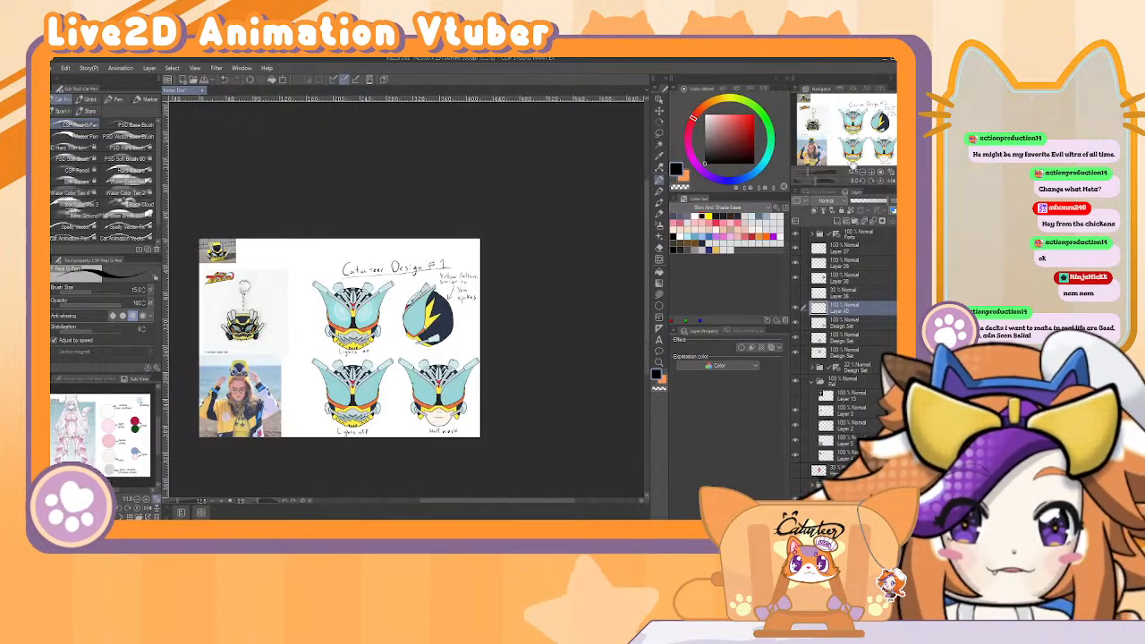
{"action": "left_click_drag", "start_coordinate": [501, 342], "coordinate": [518, 293]}
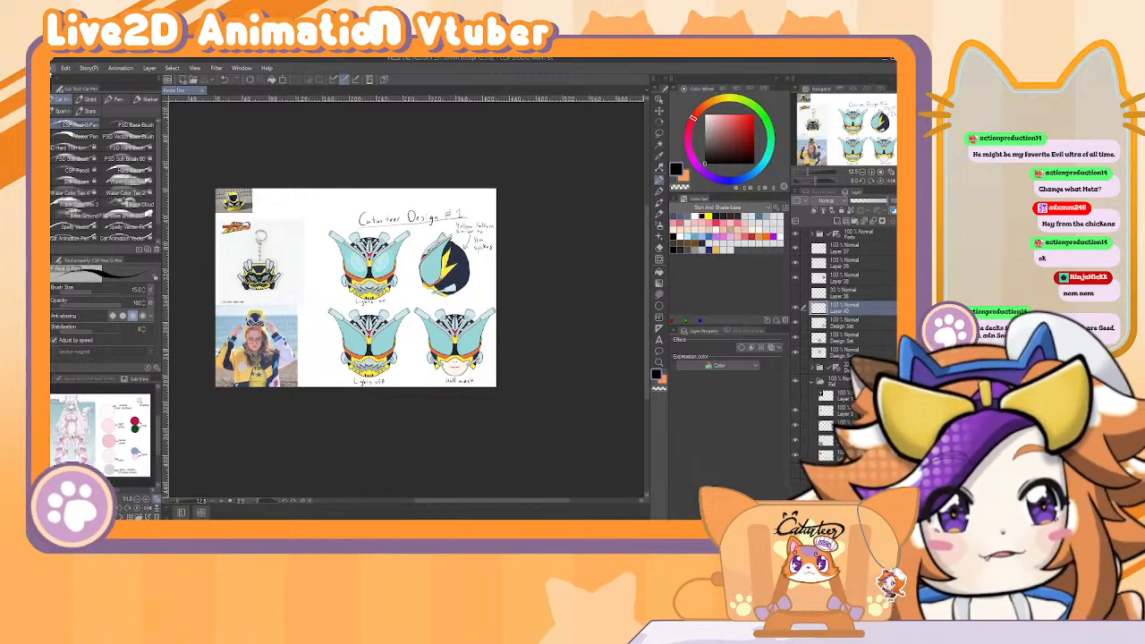
{"action": "left_click", "coordinate": [55, 68]}
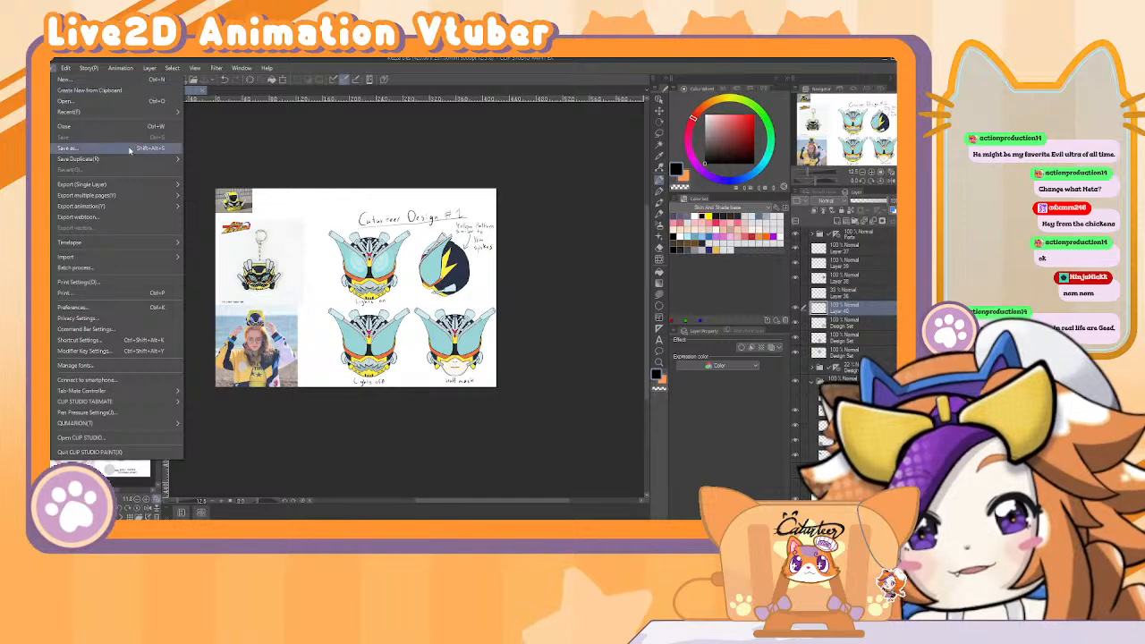
{"action": "mouse_move", "coordinate": [151, 113]}
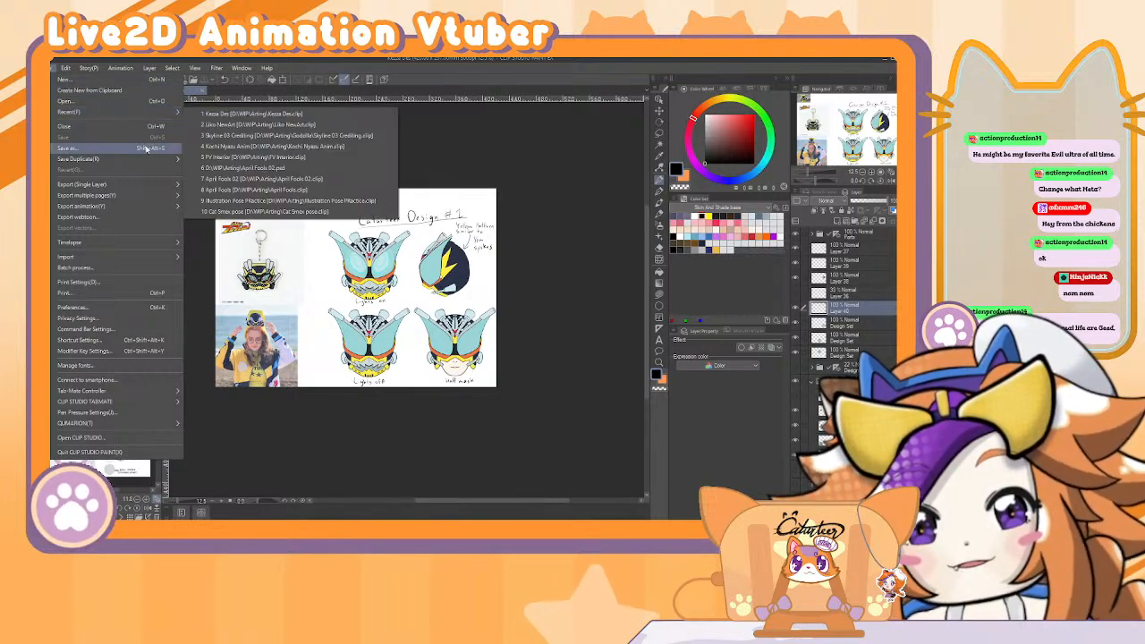
{"action": "mouse_move", "coordinate": [159, 161]}
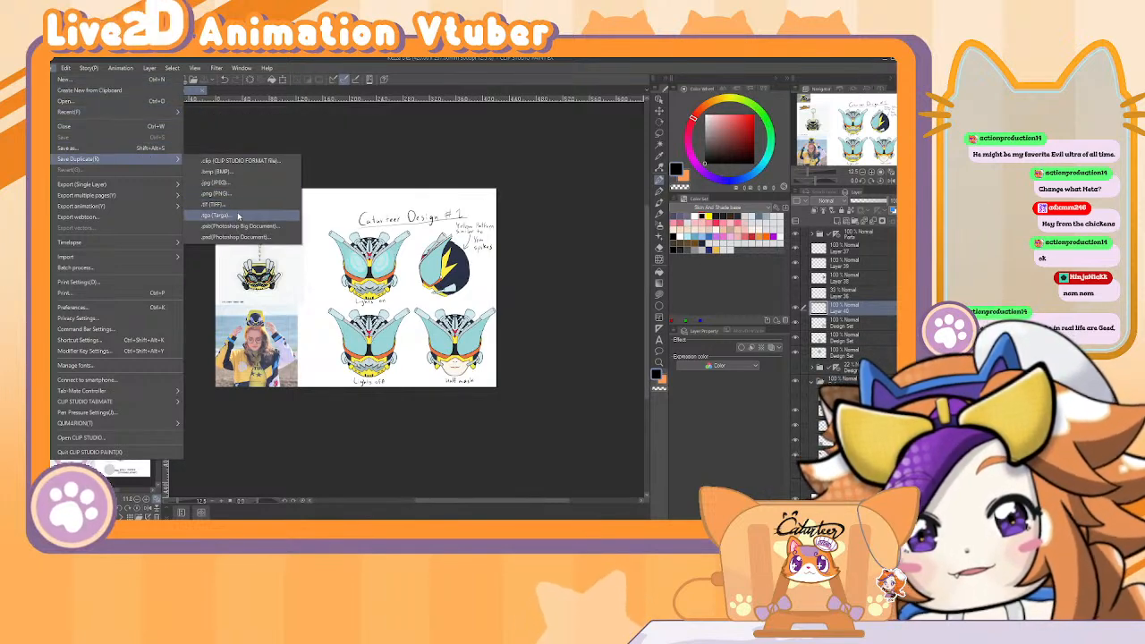
{"action": "left_click", "coordinate": [219, 194]}
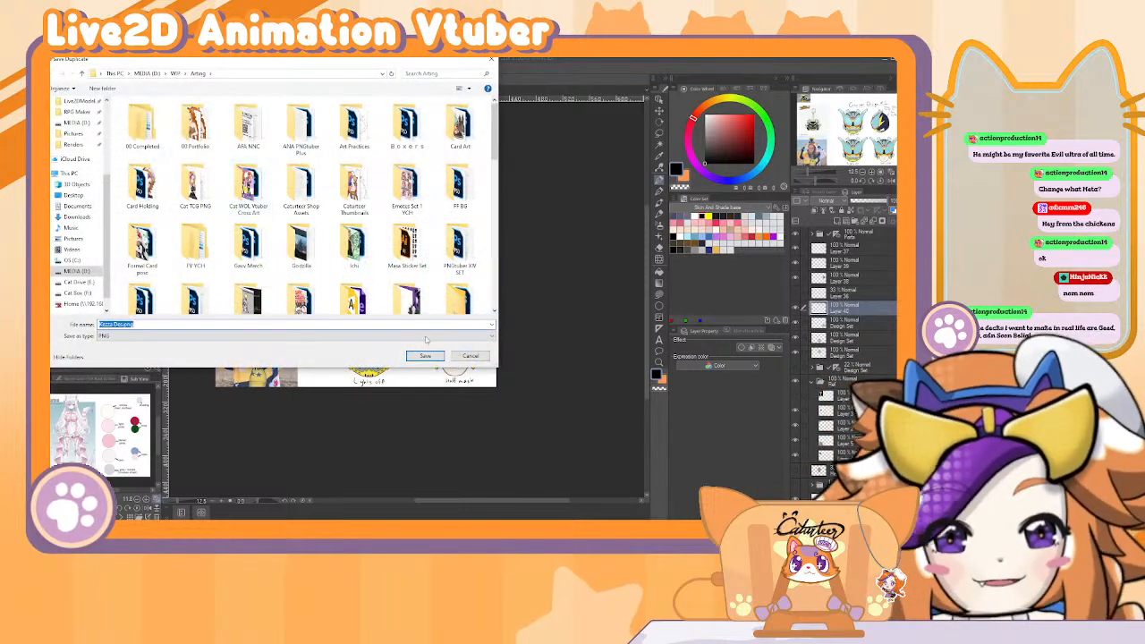
{"action": "left_click", "coordinate": [125, 324]}
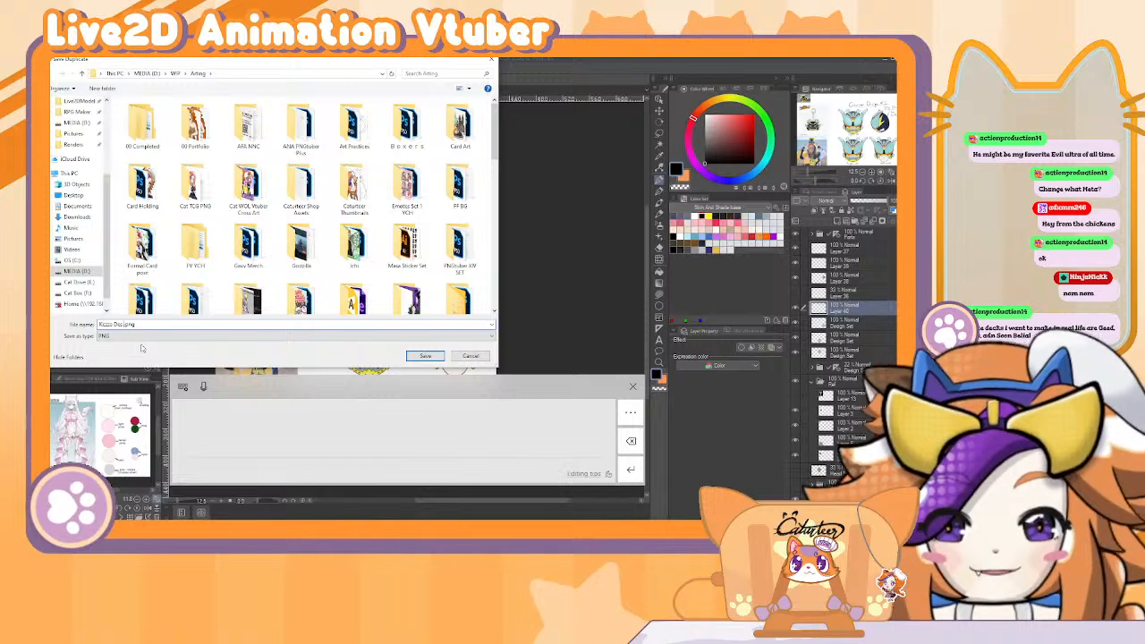
{"action": "key", "text": "Return"}
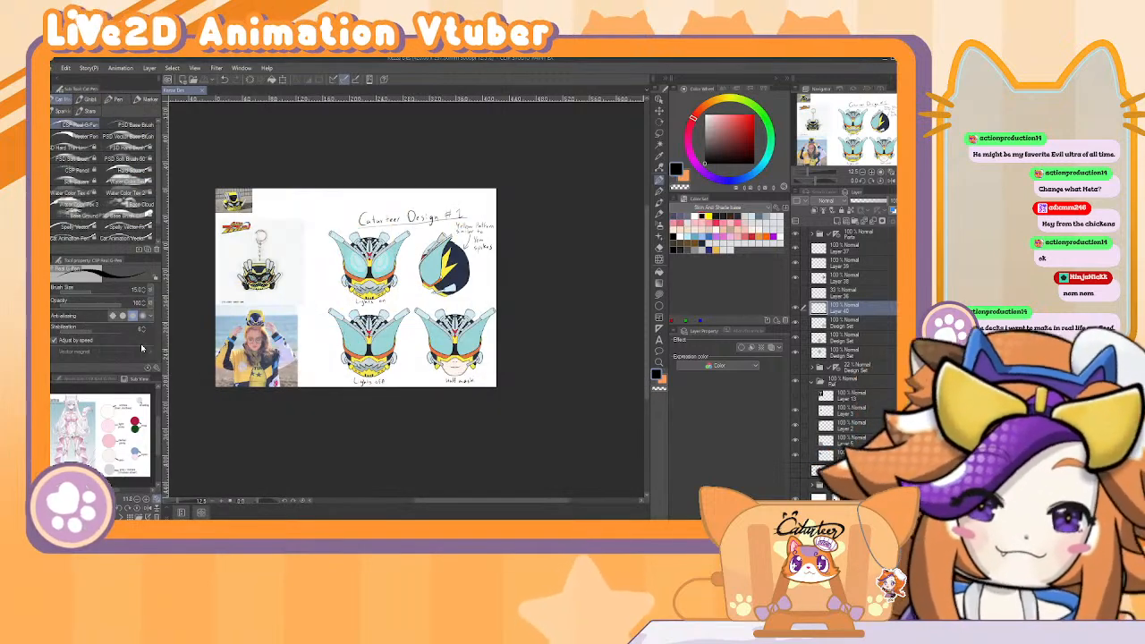
Group the helmet view and handwritten label layers into one folder and move the folder's contents slightly up and left on the canvas.
{"action": "left_click", "coordinate": [859, 247]}
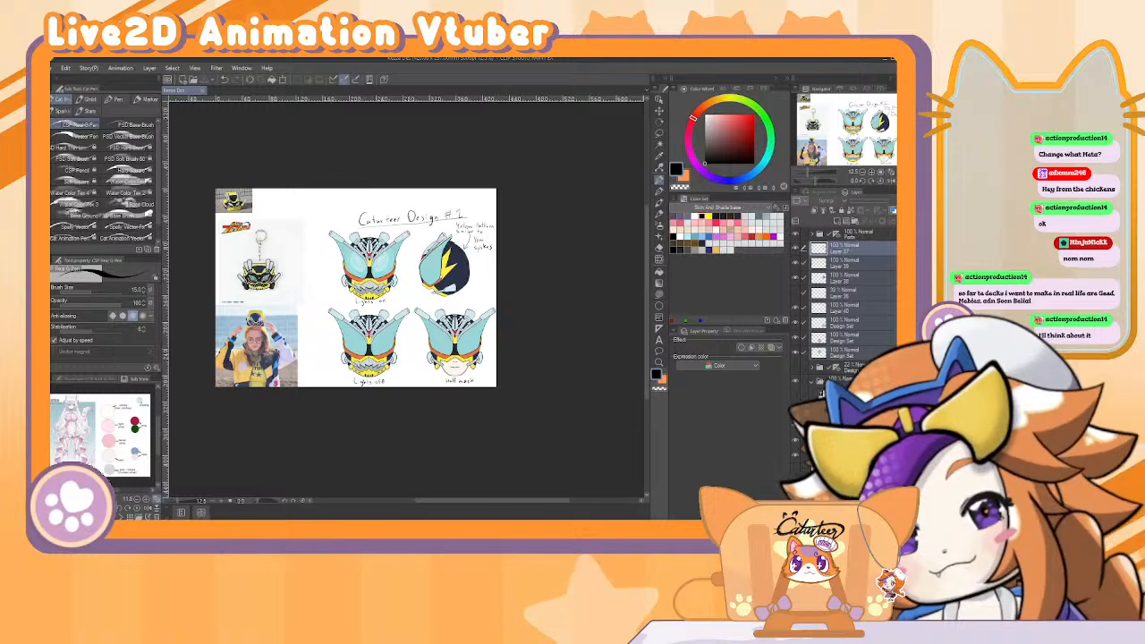
{"action": "key", "text": "ctrl+g"}
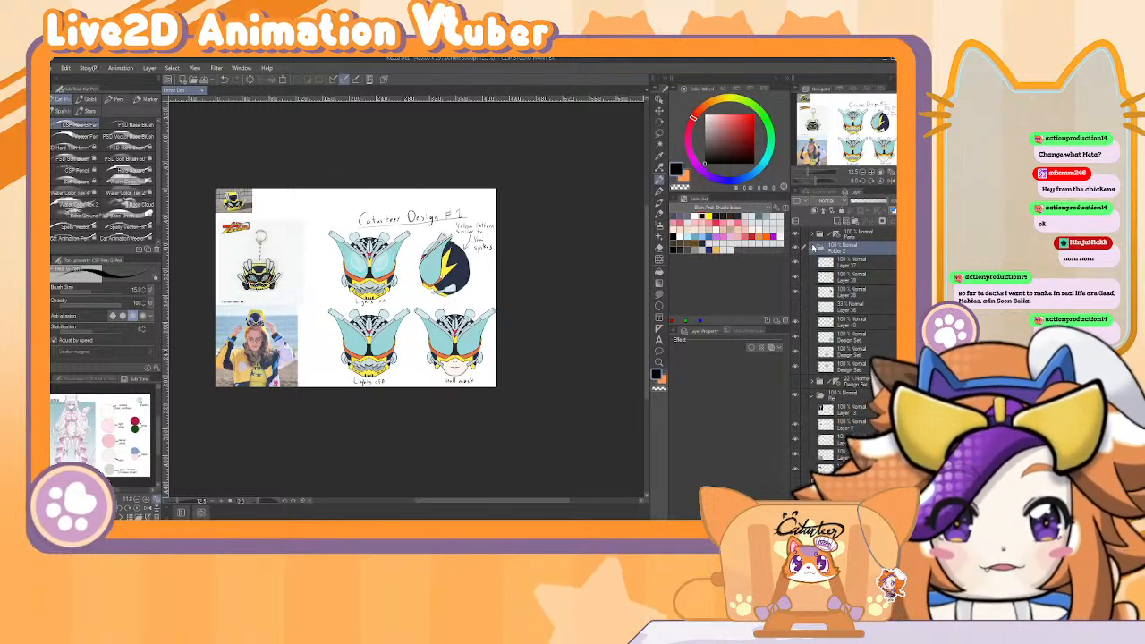
{"action": "left_click", "coordinate": [811, 247]}
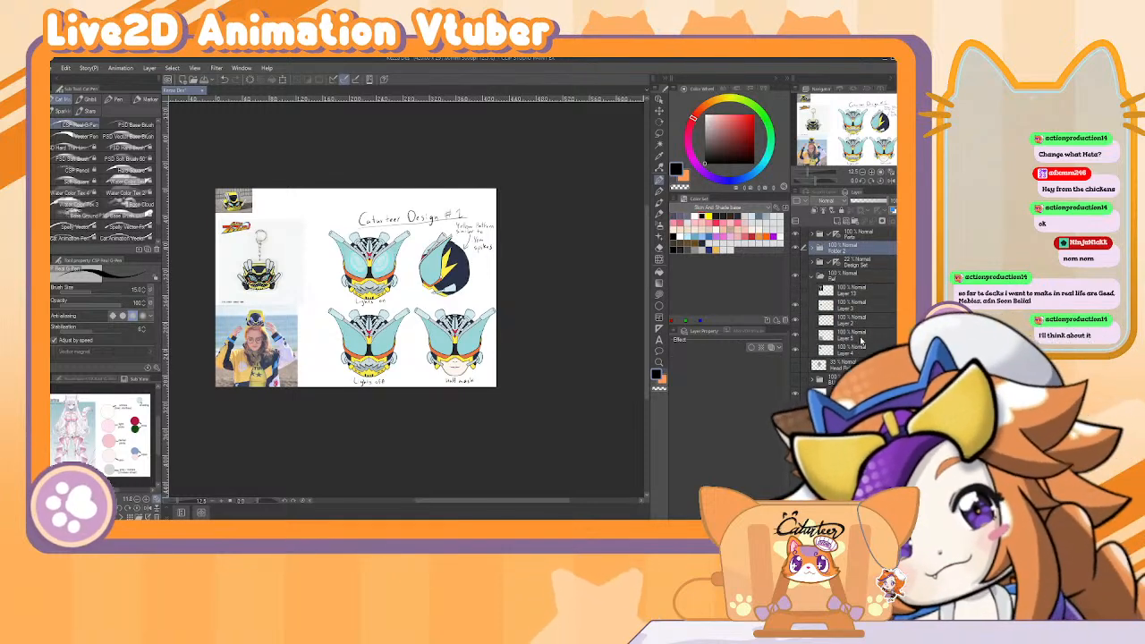
{"action": "key", "text": "ctrl+t"}
{"action": "left_click_drag", "start_coordinate": [420, 296], "coordinate": [417, 294]}
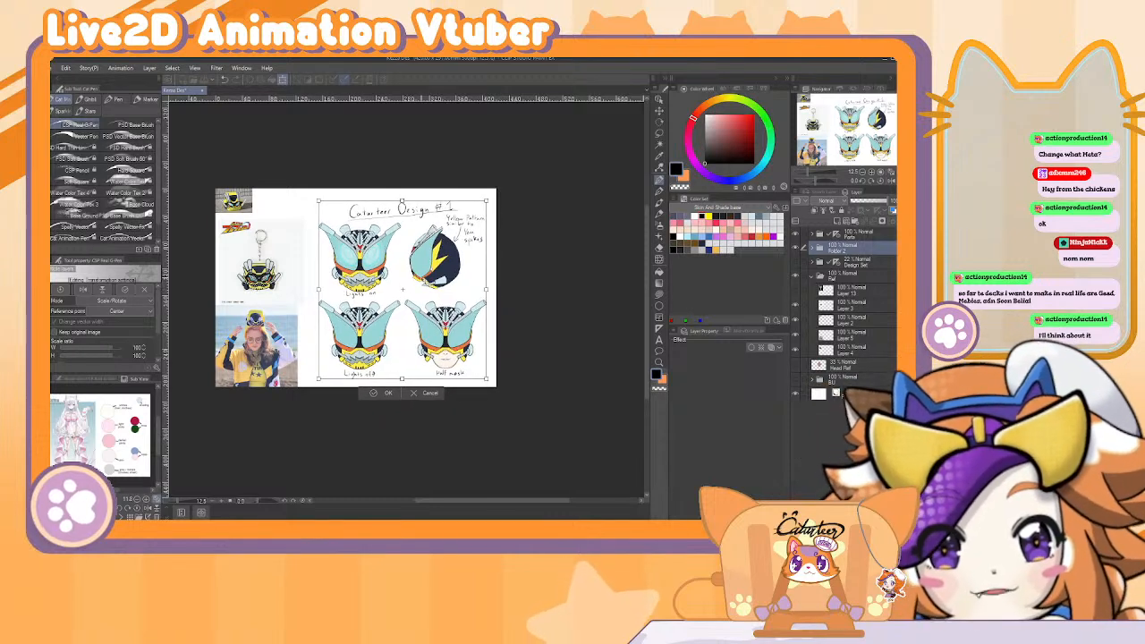
{"action": "key", "text": "Return"}
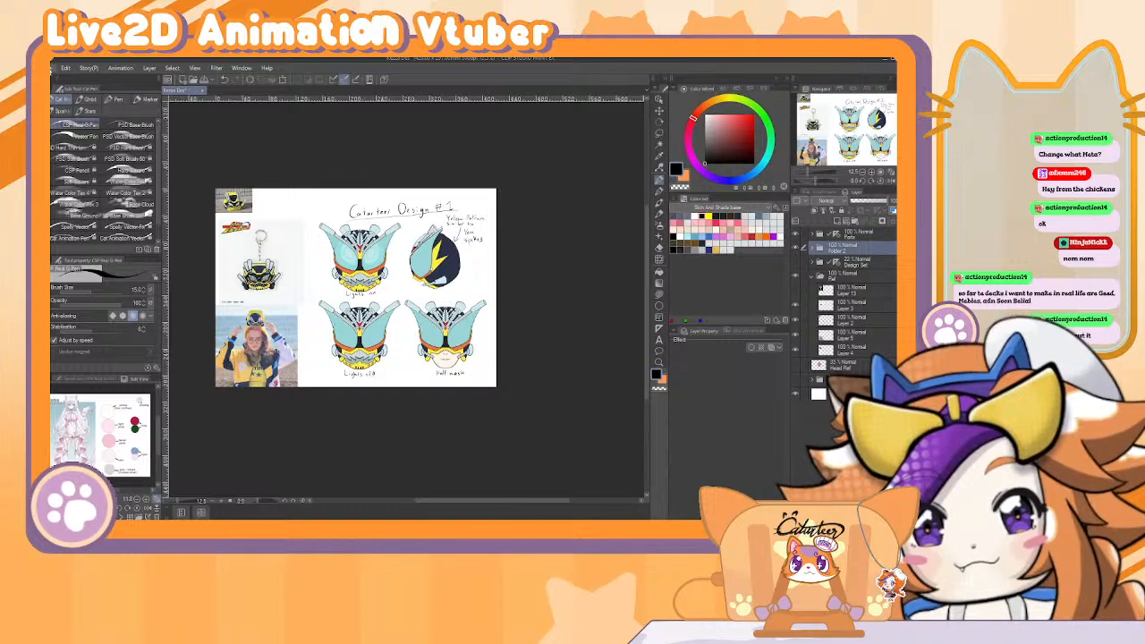
Save a duplicate of the rearranged design sheet as a JPEG image in the Arting folder.
{"action": "left_click", "coordinate": [55, 68]}
{"action": "mouse_move", "coordinate": [118, 160]}
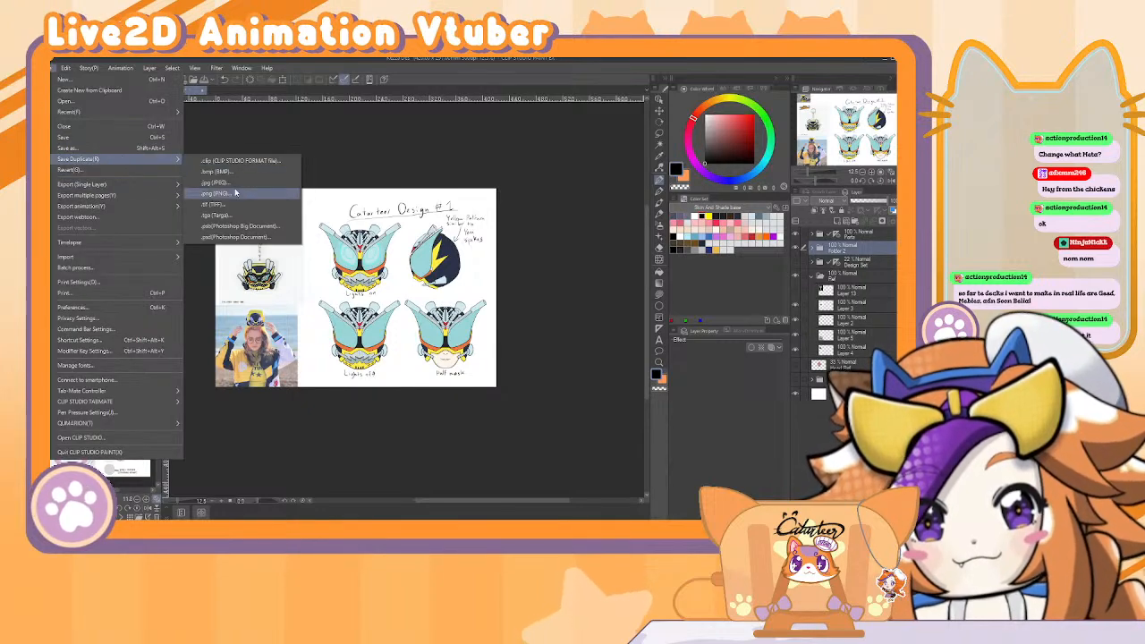
{"action": "left_click", "coordinate": [223, 173]}
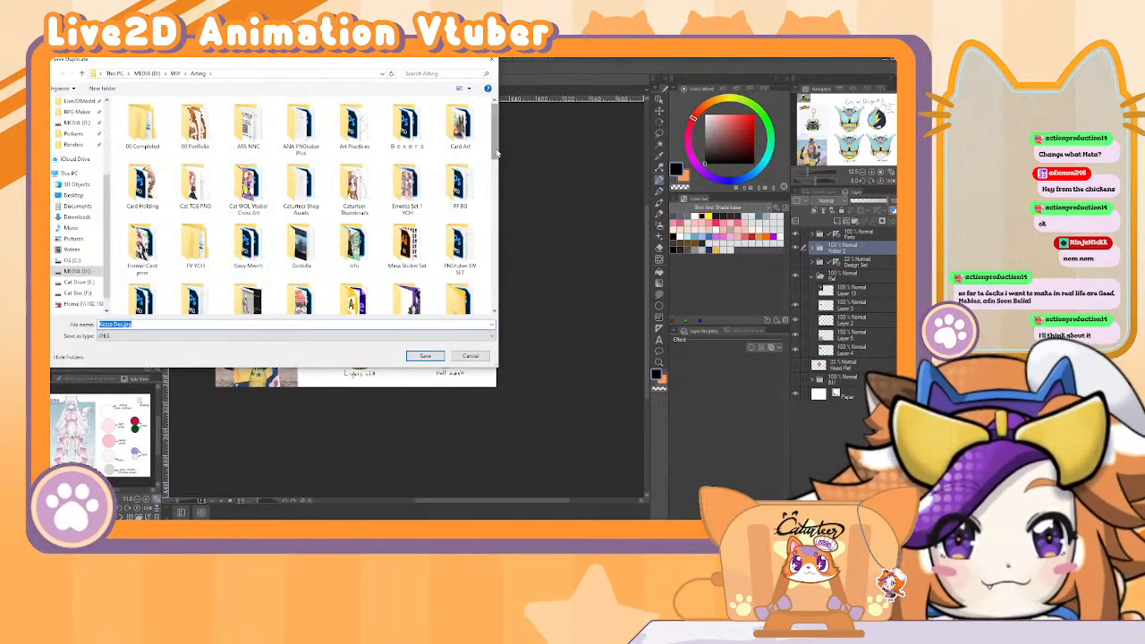
{"action": "left_click_drag", "start_coordinate": [493, 134], "coordinate": [493, 228]}
{"action": "left_click_drag", "start_coordinate": [493, 227], "coordinate": [497, 308]}
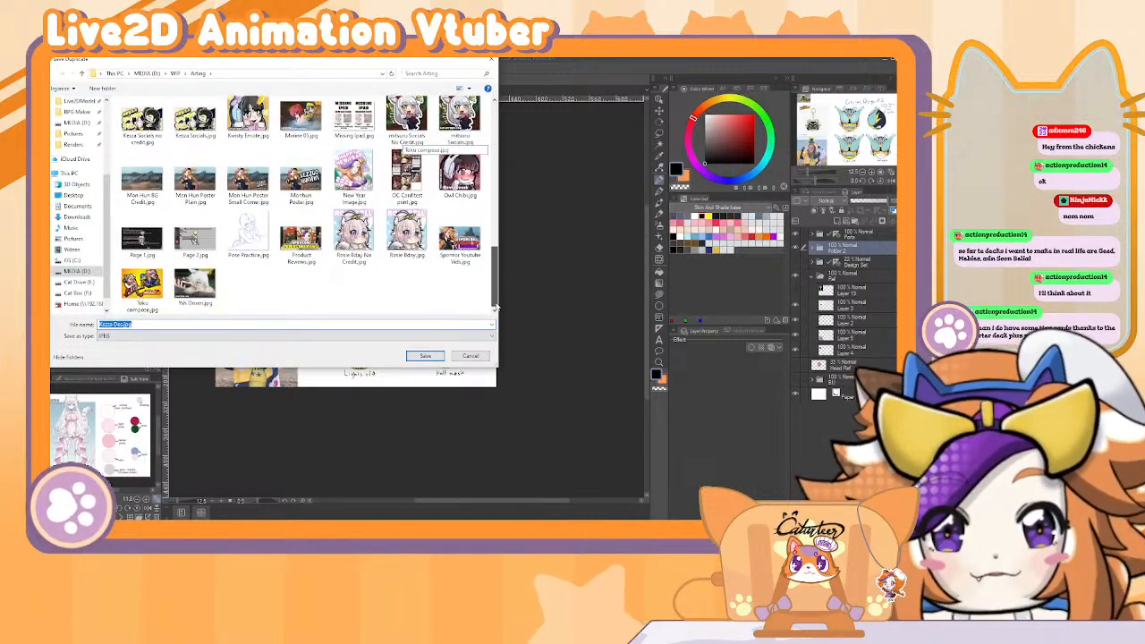
{"action": "left_click", "coordinate": [126, 324]}
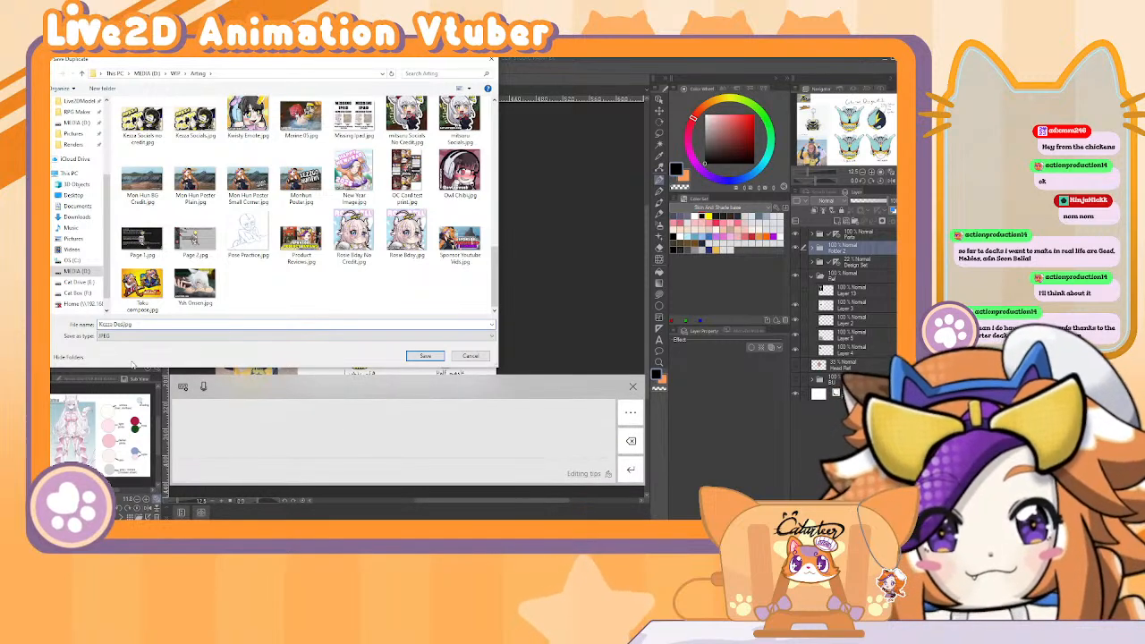
{"action": "key", "text": "Return"}
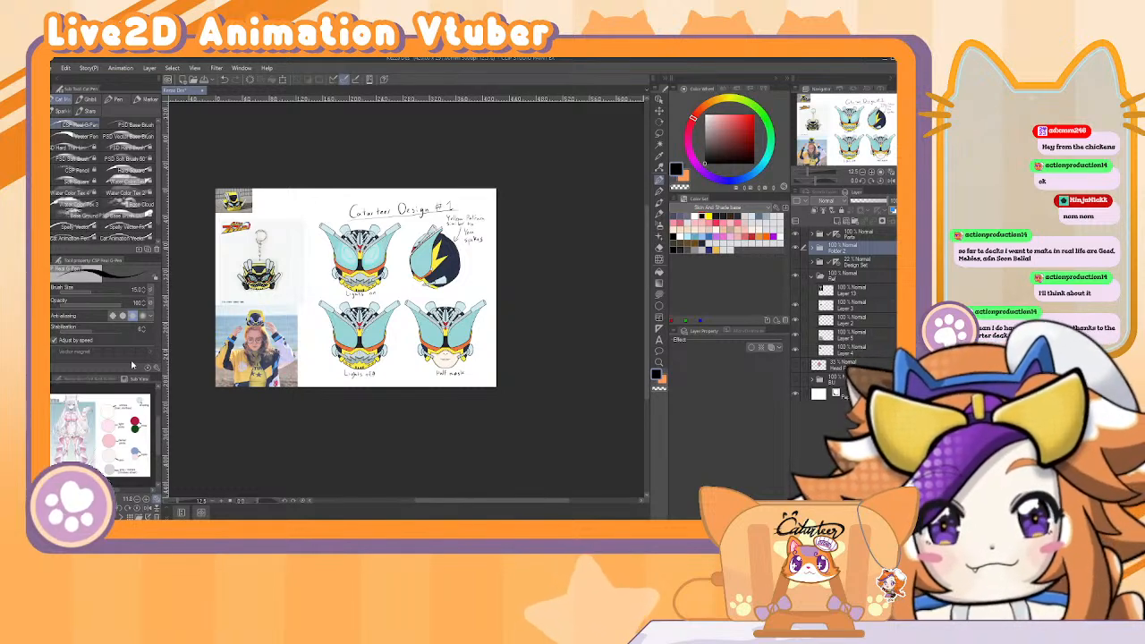
Save a duplicate of the design sheet as a PNG image in the Arting folder.
{"action": "left_click", "coordinate": [53, 67]}
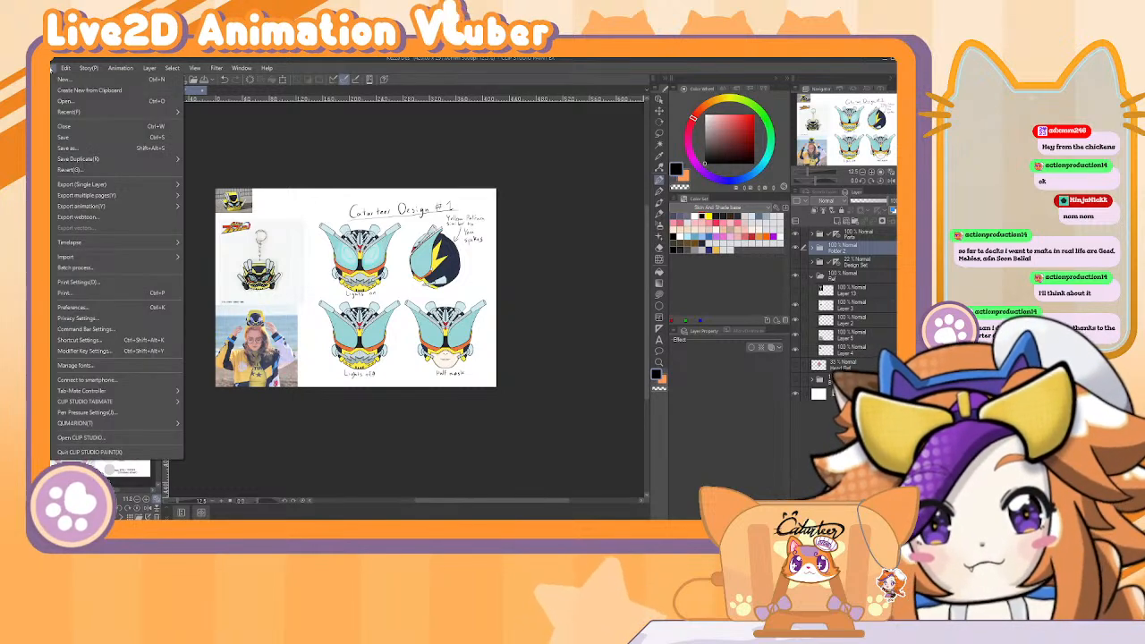
{"action": "mouse_move", "coordinate": [174, 164]}
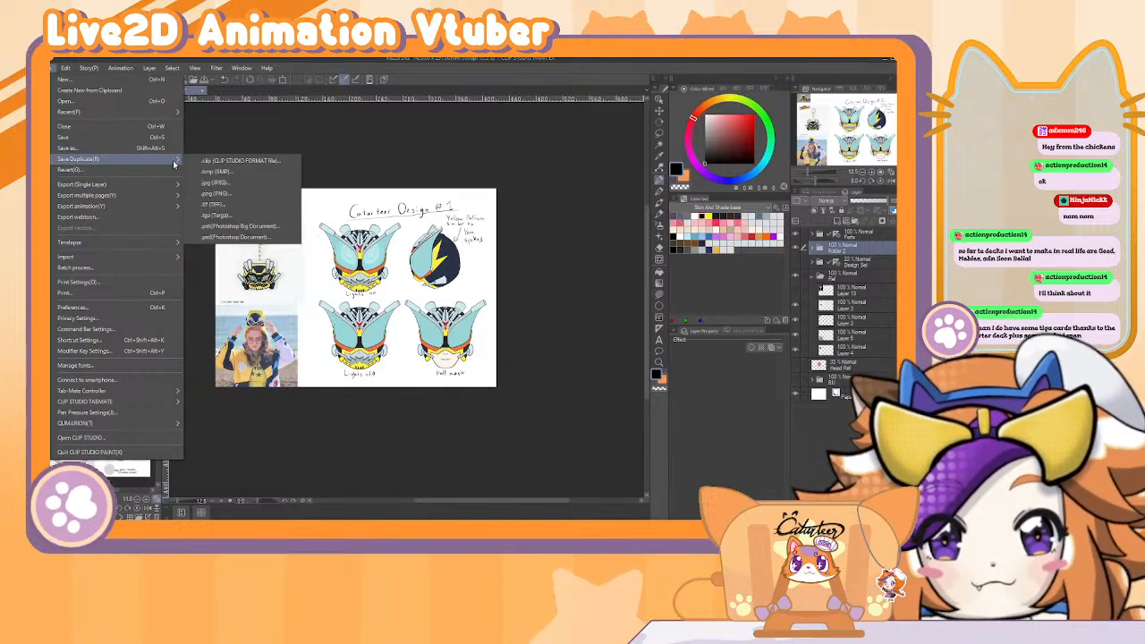
{"action": "left_click", "coordinate": [214, 193]}
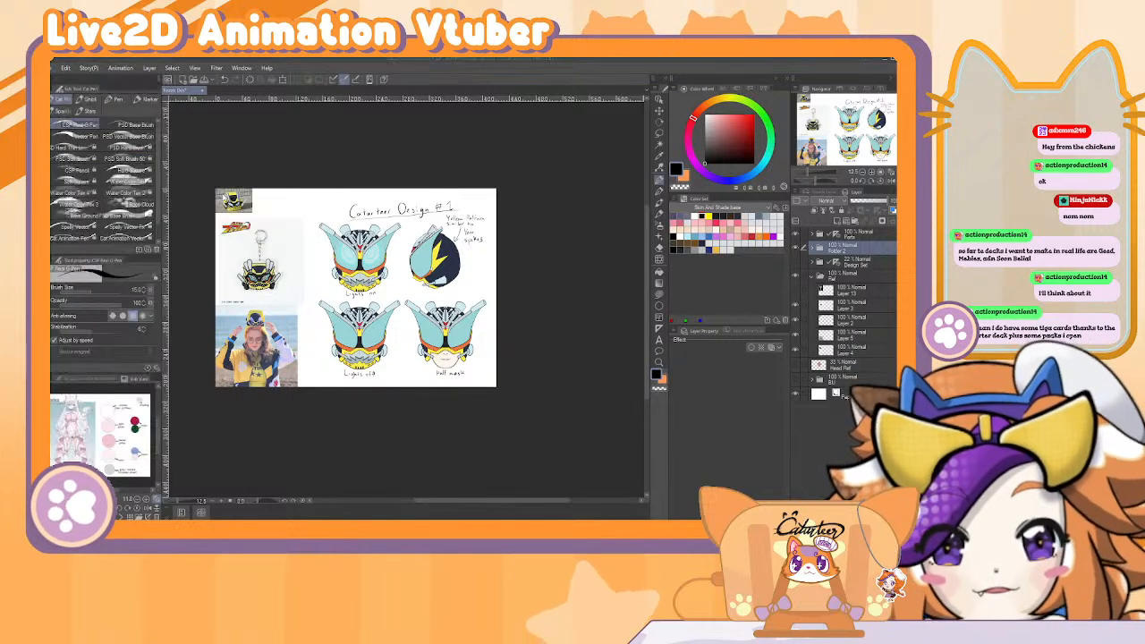
{"action": "scroll", "coordinate": [493, 241], "scroll_direction": "down", "scroll_amount": 3}
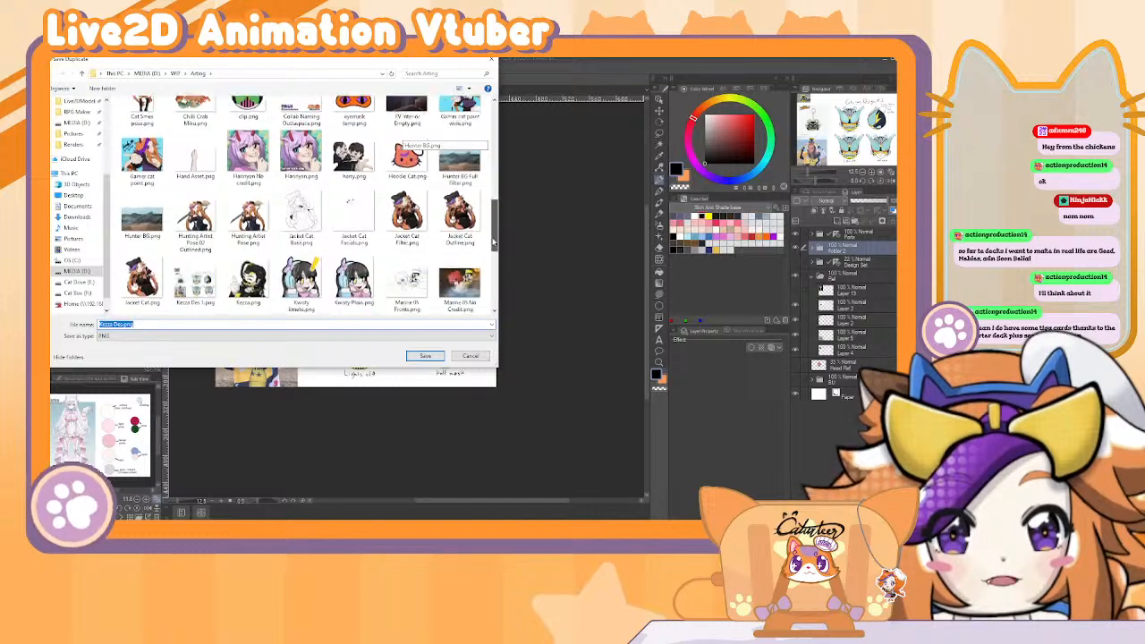
{"action": "scroll", "coordinate": [493, 242], "scroll_direction": "down", "scroll_amount": 2}
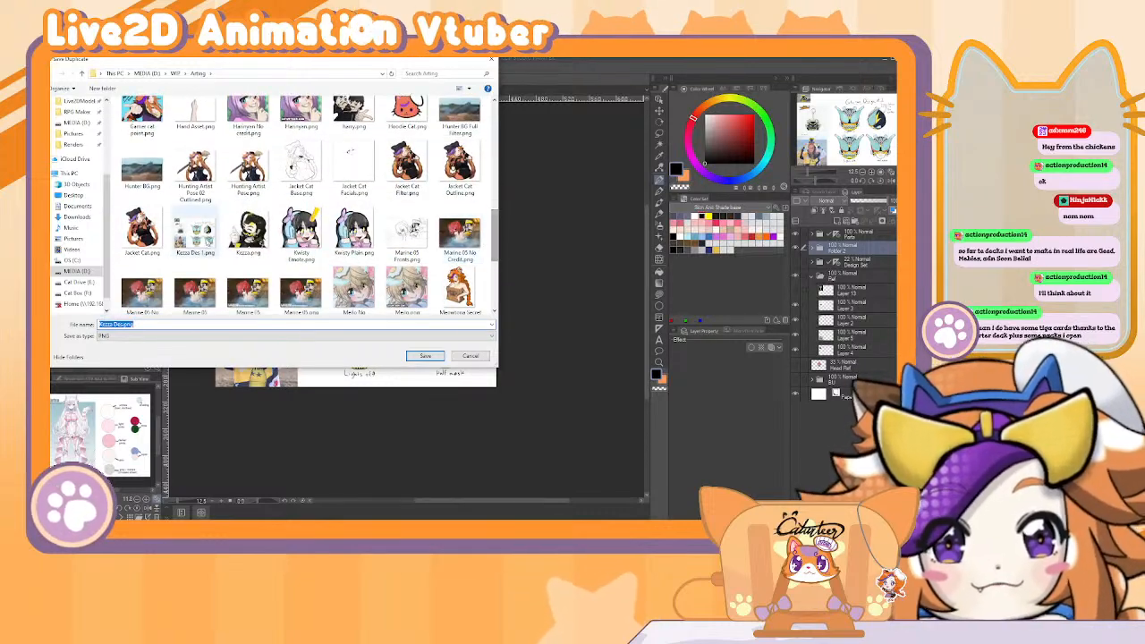
{"action": "key", "text": "Return"}
{"action": "left_click", "coordinate": [489, 291]}
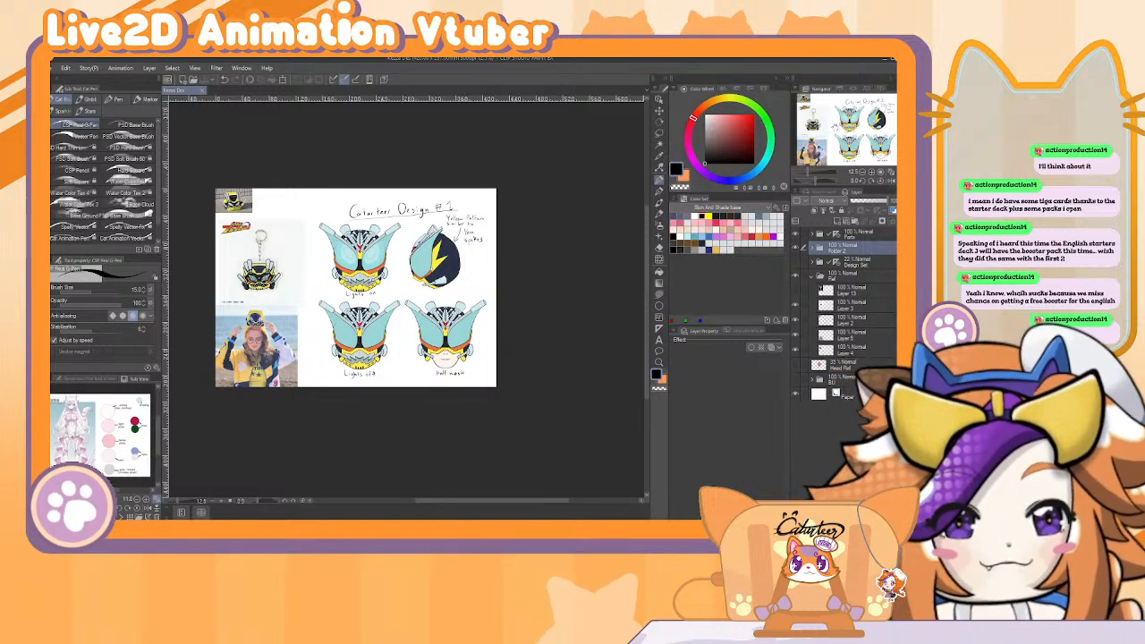
Hide the folder holding the finished helmet views and rename it Des 1.
{"action": "mouse_move", "coordinate": [644, 517]}
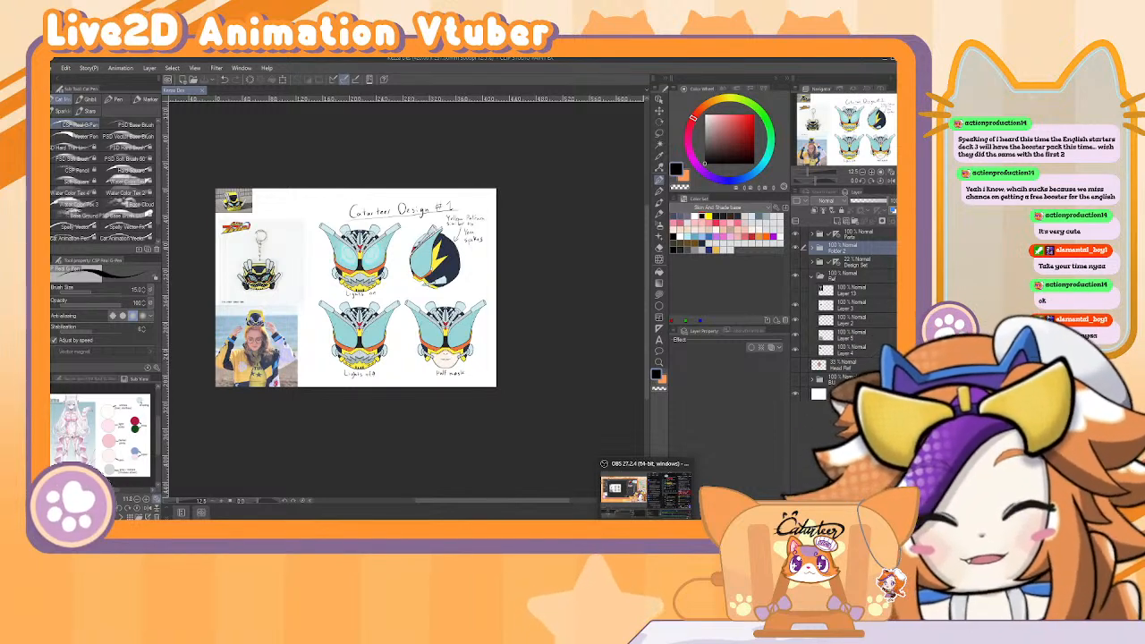
{"action": "left_click", "coordinate": [794, 248]}
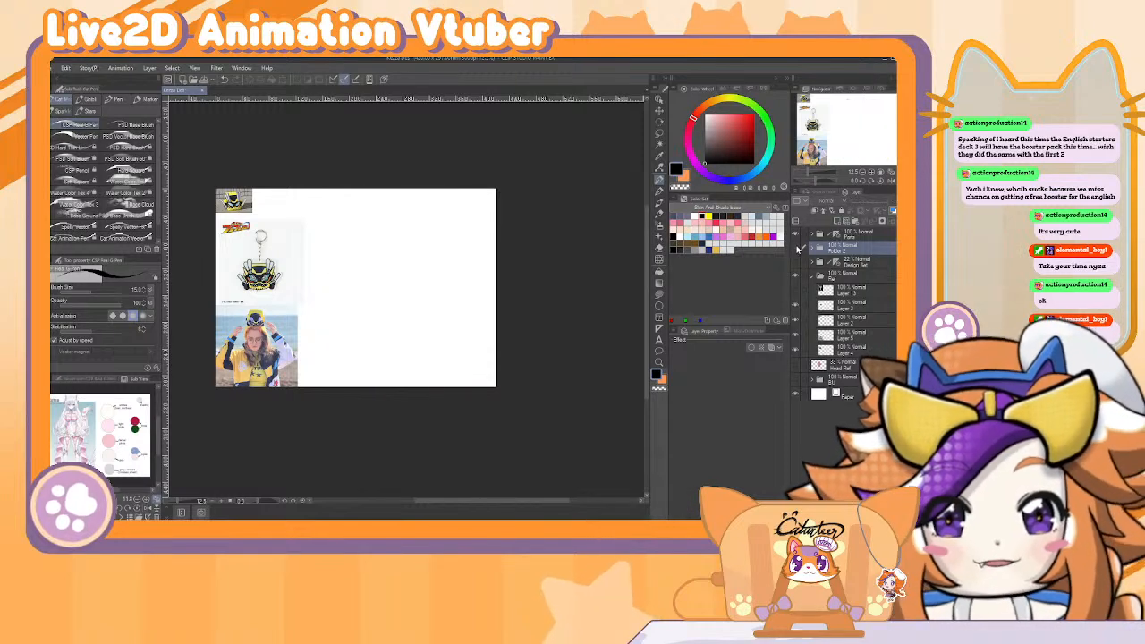
{"action": "left_click", "coordinate": [794, 248]}
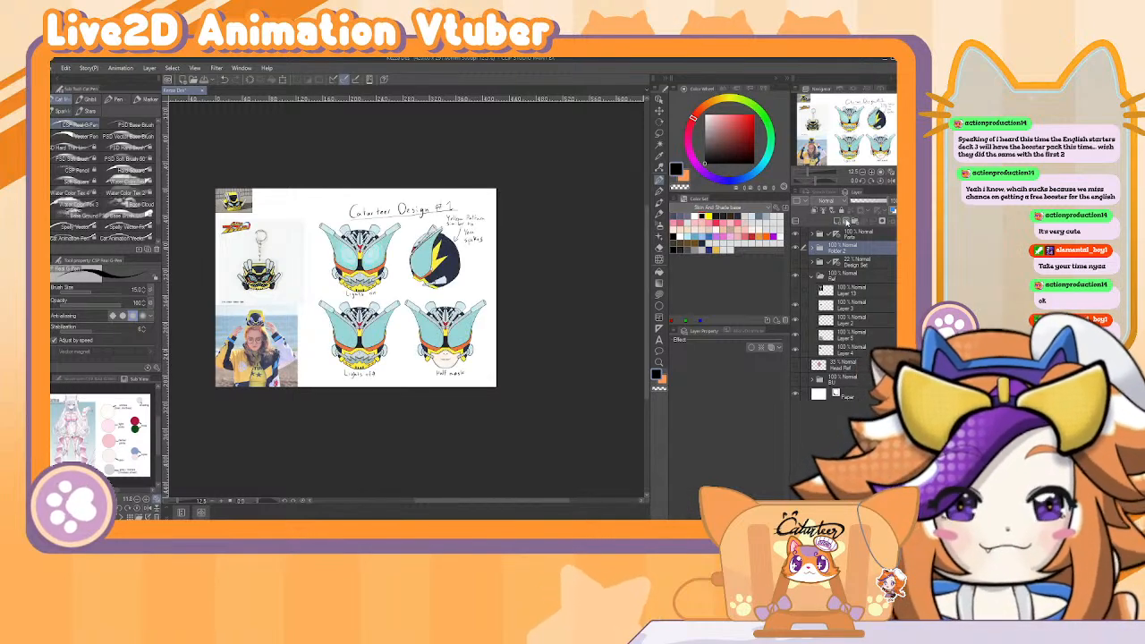
{"action": "left_click", "coordinate": [795, 248]}
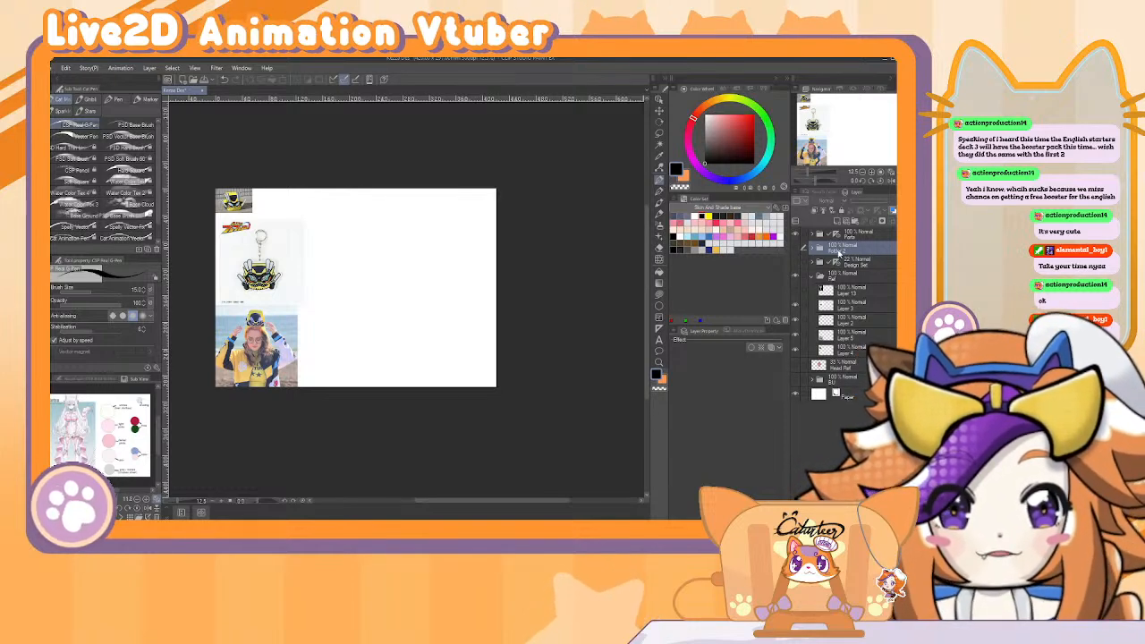
{"action": "double_click", "coordinate": [833, 248]}
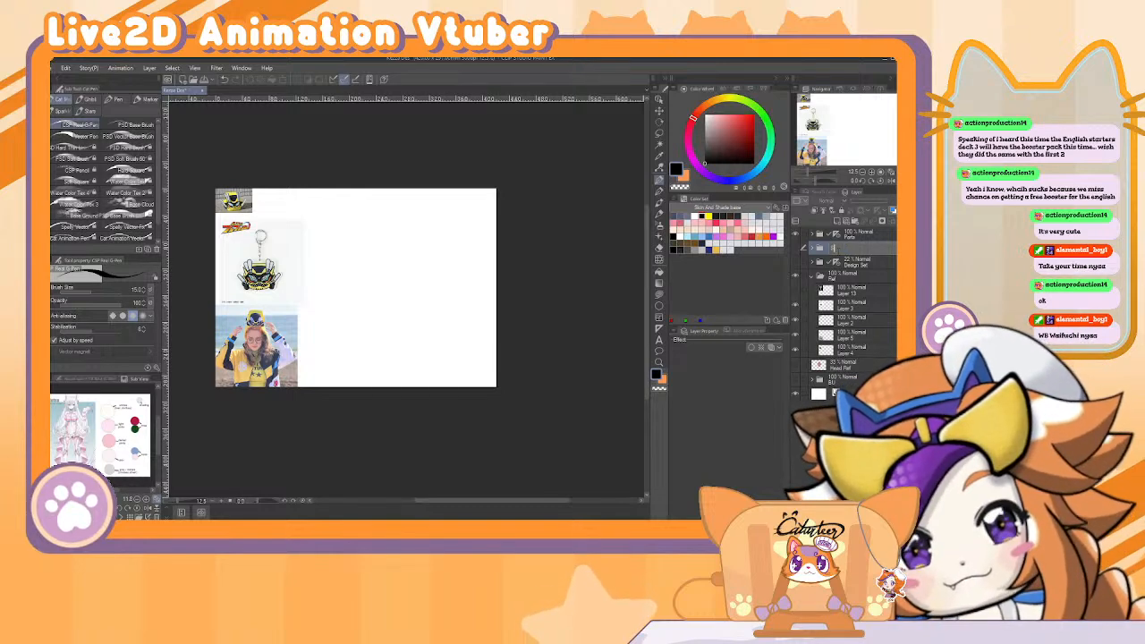
{"action": "left_click", "coordinate": [839, 252]}
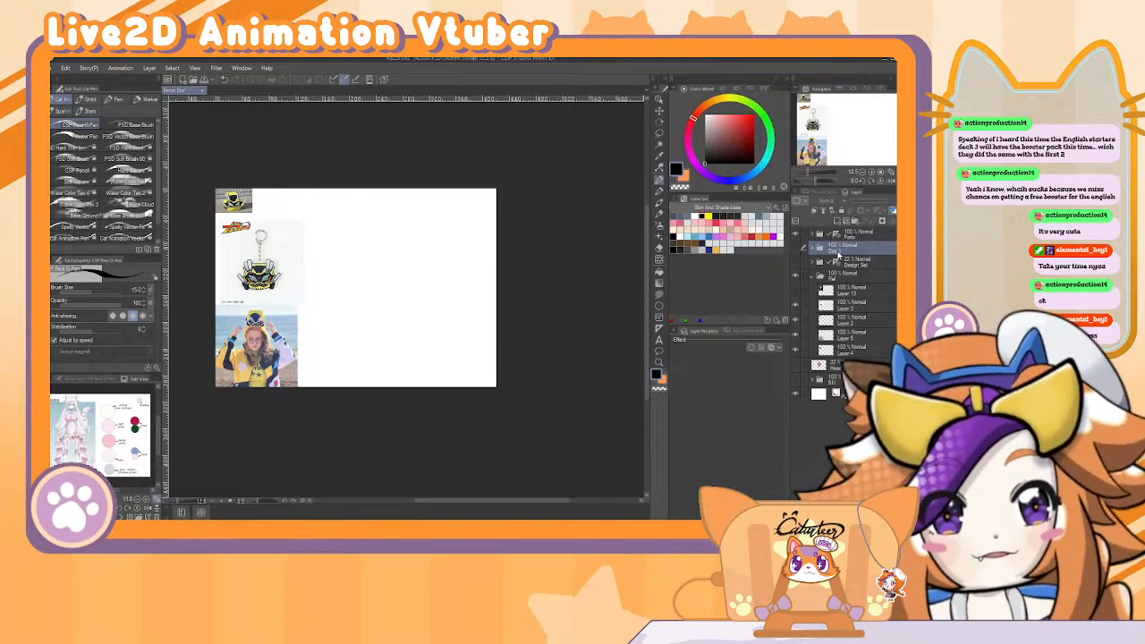
Move the Des 1 folder beneath the Design Set folder, and show and expand Design Set for its head guide.
{"action": "mouse_move", "coordinate": [875, 251]}
{"action": "left_mouse_down"}
{"action": "mouse_move", "coordinate": [882, 279]}
{"action": "mouse_move", "coordinate": [878, 270]}
{"action": "left_mouse_up"}
{"action": "left_click", "coordinate": [814, 276]}
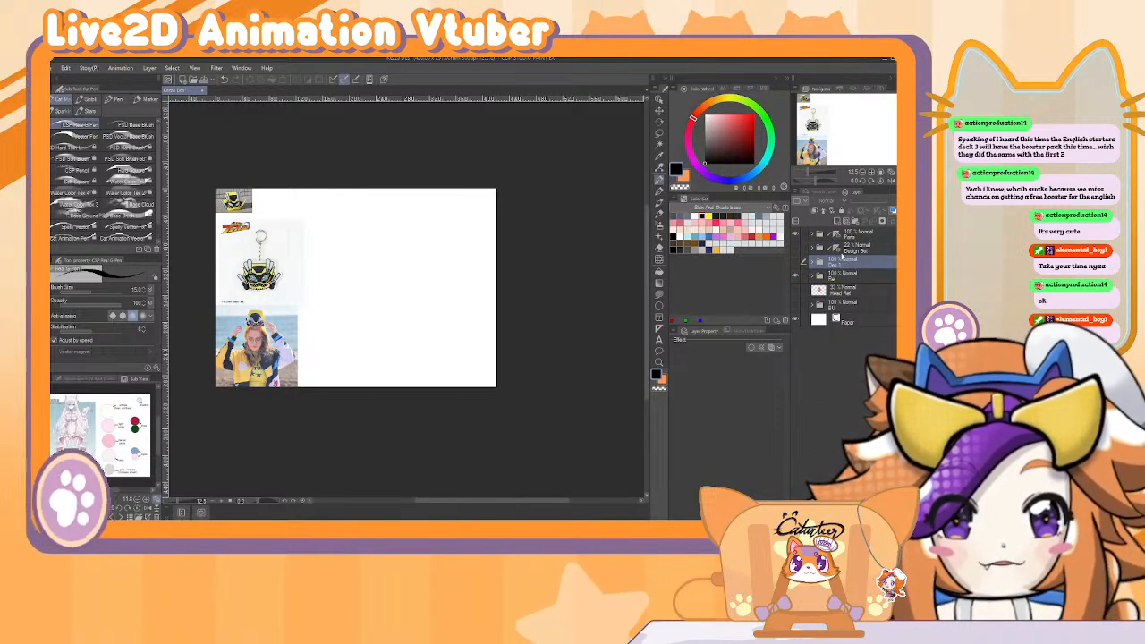
{"action": "left_click", "coordinate": [796, 249]}
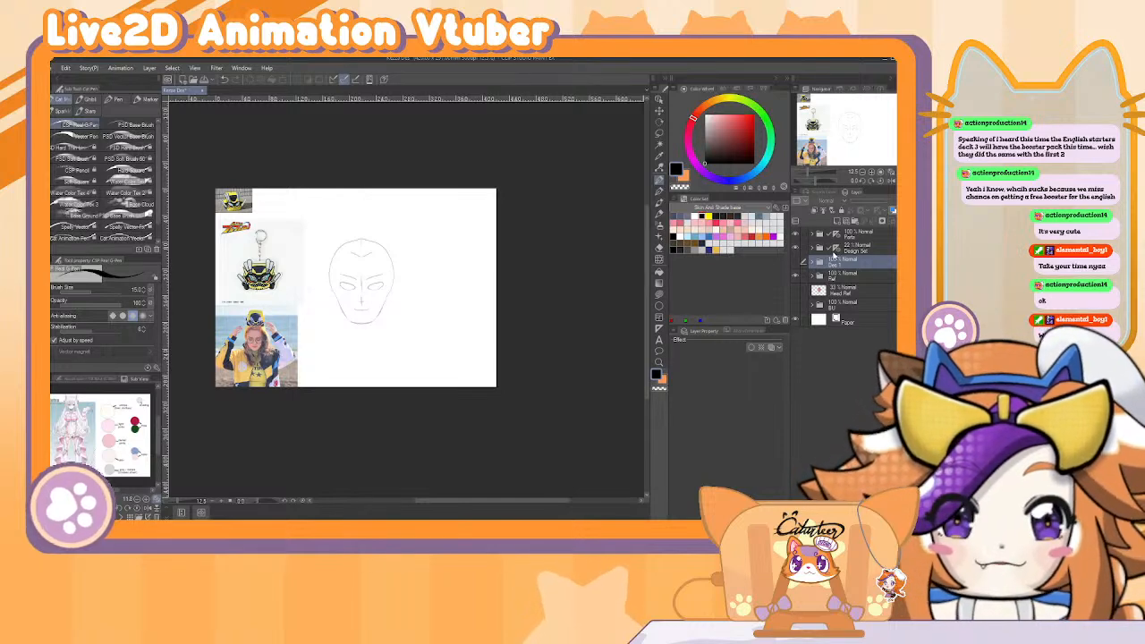
{"action": "left_click", "coordinate": [834, 248]}
Add a new layer above the head guide layer in the Design Set folder and set the drawing color to red.
{"action": "left_click", "coordinate": [776, 320]}
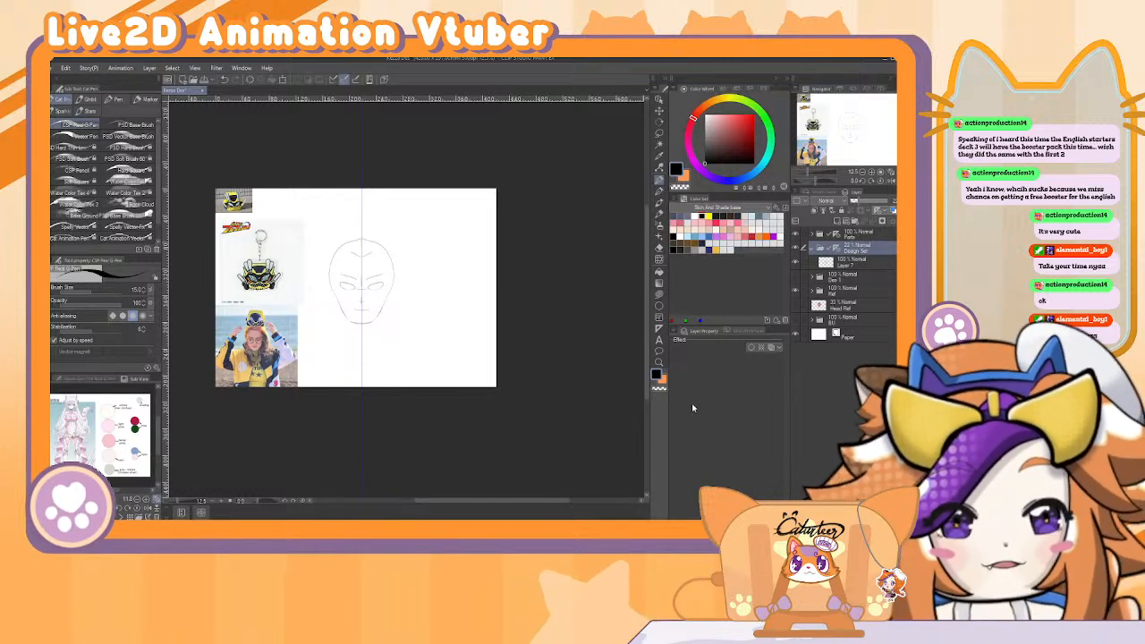
{"action": "left_click", "coordinate": [871, 170]}
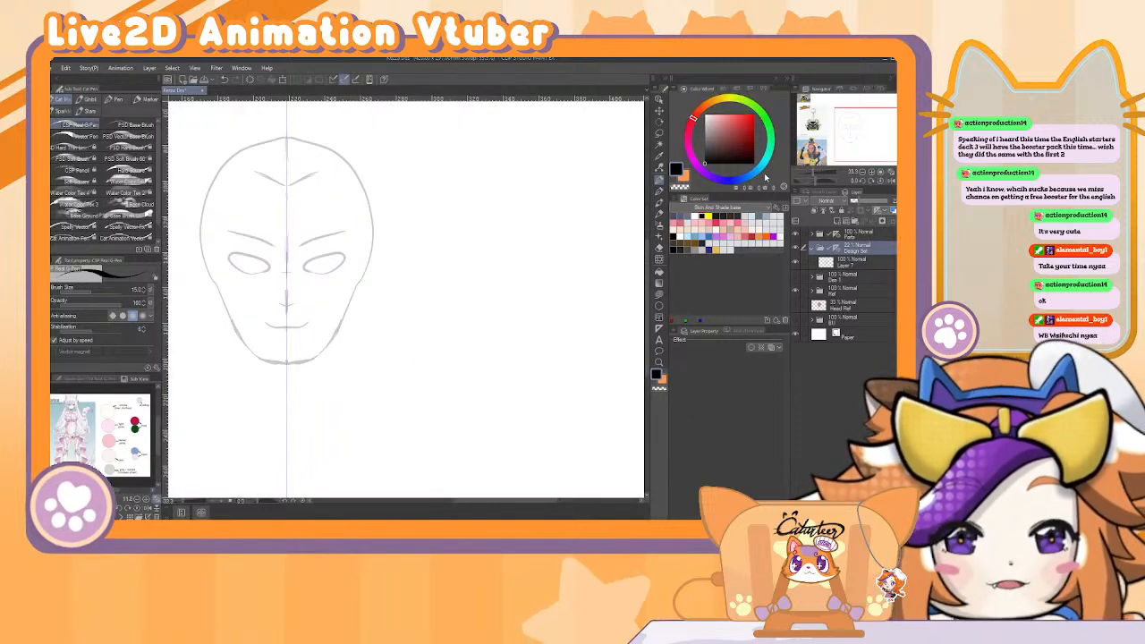
{"action": "left_click_drag", "start_coordinate": [436, 376], "coordinate": [501, 403]}
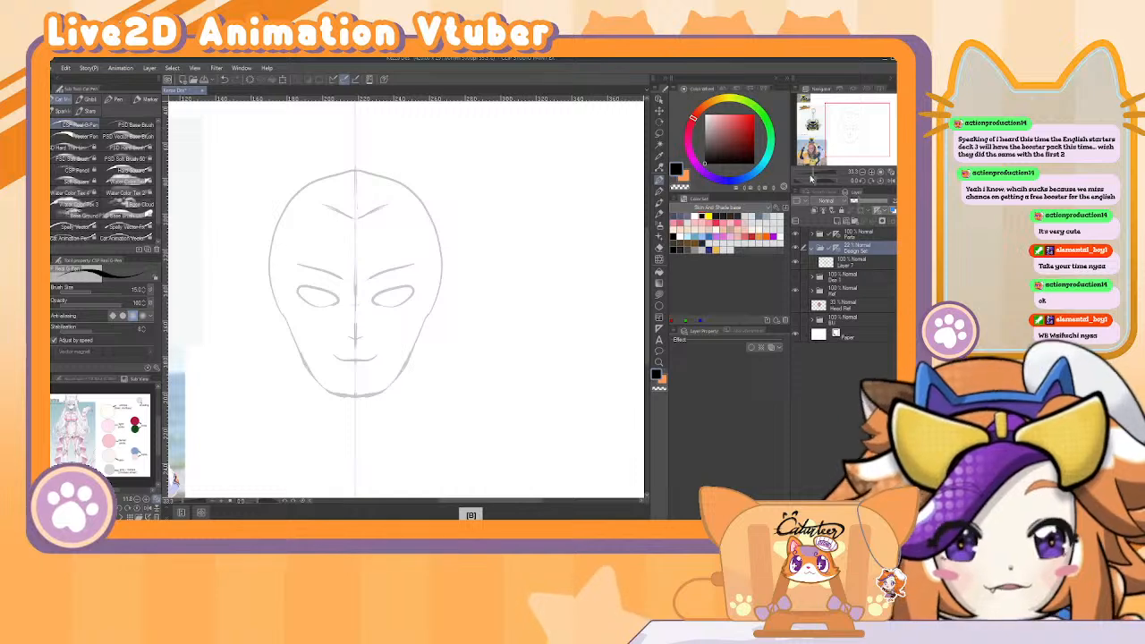
{"action": "left_click", "coordinate": [831, 257]}
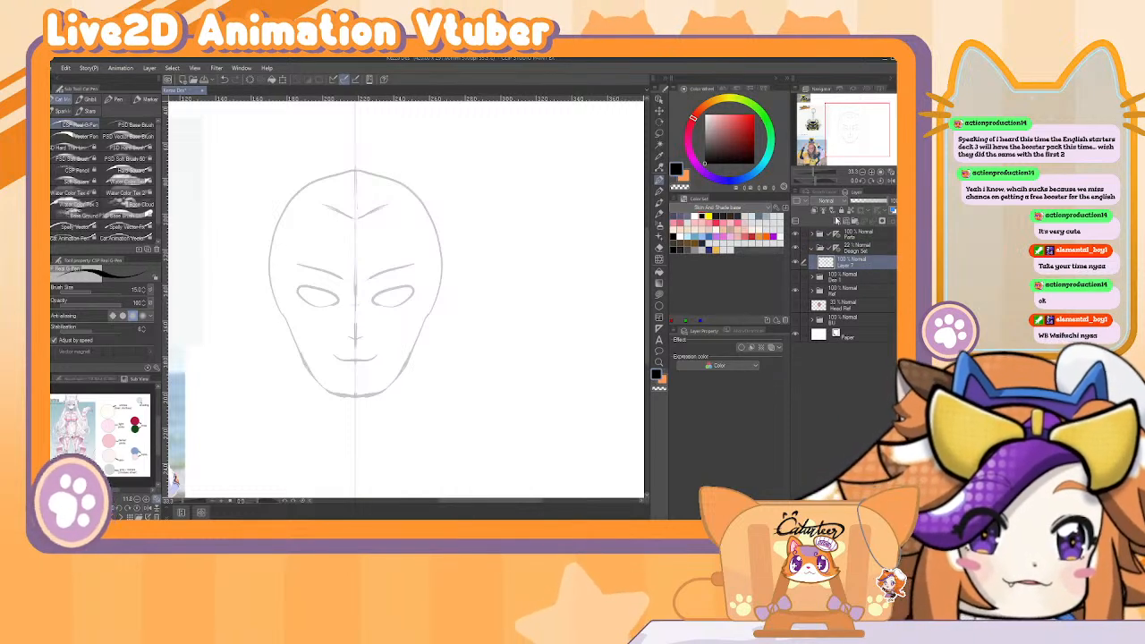
{"action": "left_click", "coordinate": [837, 220]}
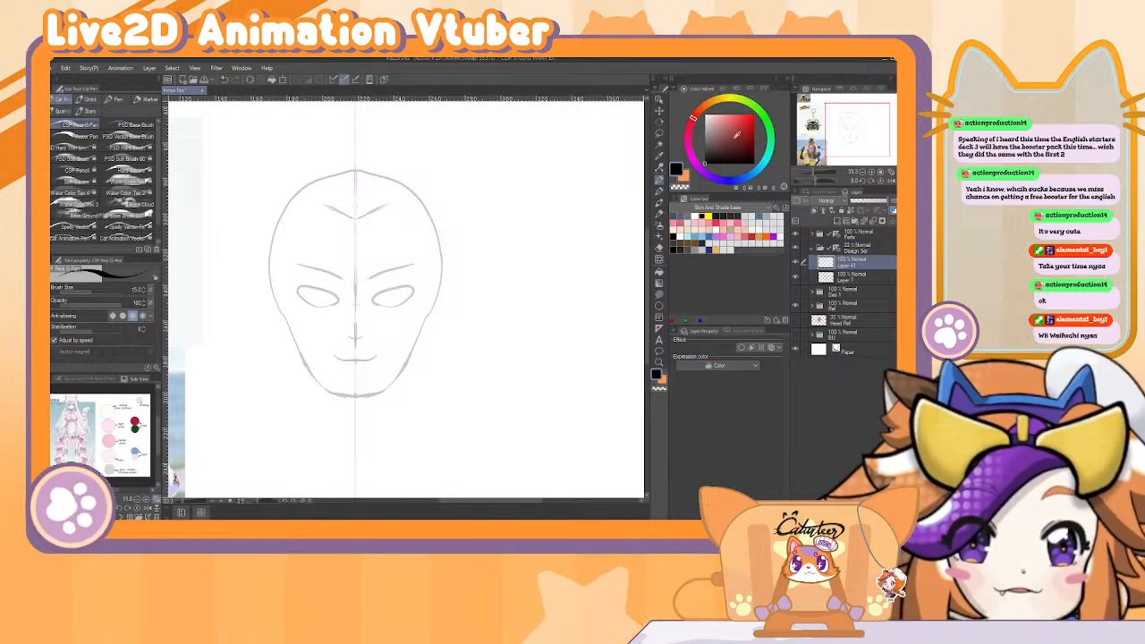
{"action": "left_click", "coordinate": [736, 134]}
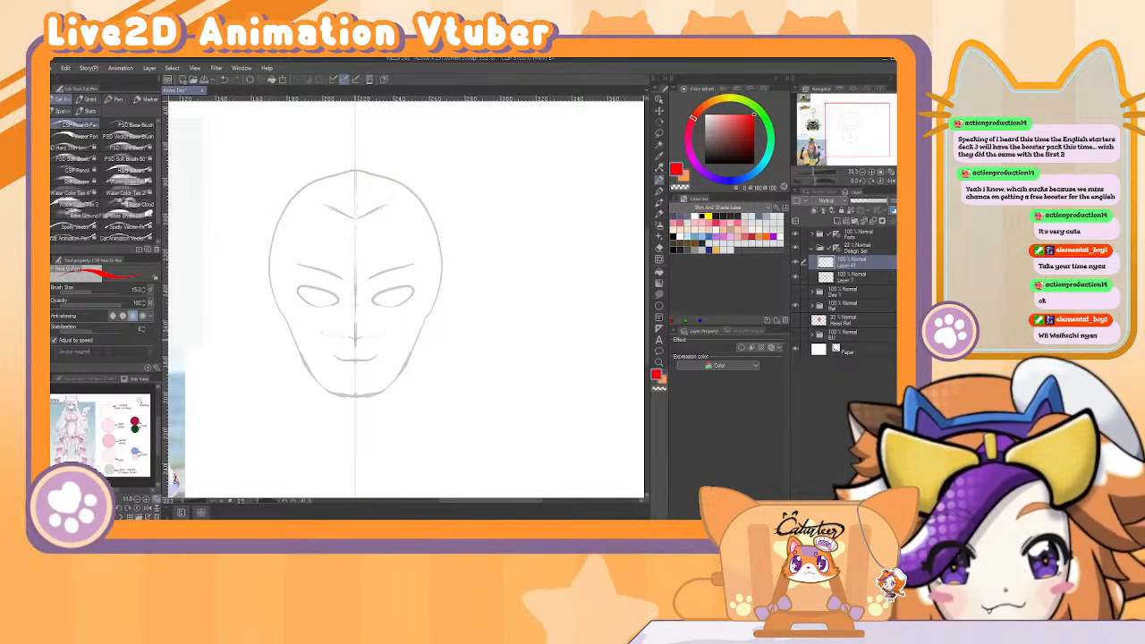
Sketch a symmetrical round visor in red over the head guide, with a V-shaped forehead crest and angled lines around the eyes.
{"action": "left_click_drag", "start_coordinate": [318, 192], "coordinate": [279, 260]}
{"action": "left_click_drag", "start_coordinate": [397, 202], "coordinate": [433, 259]}
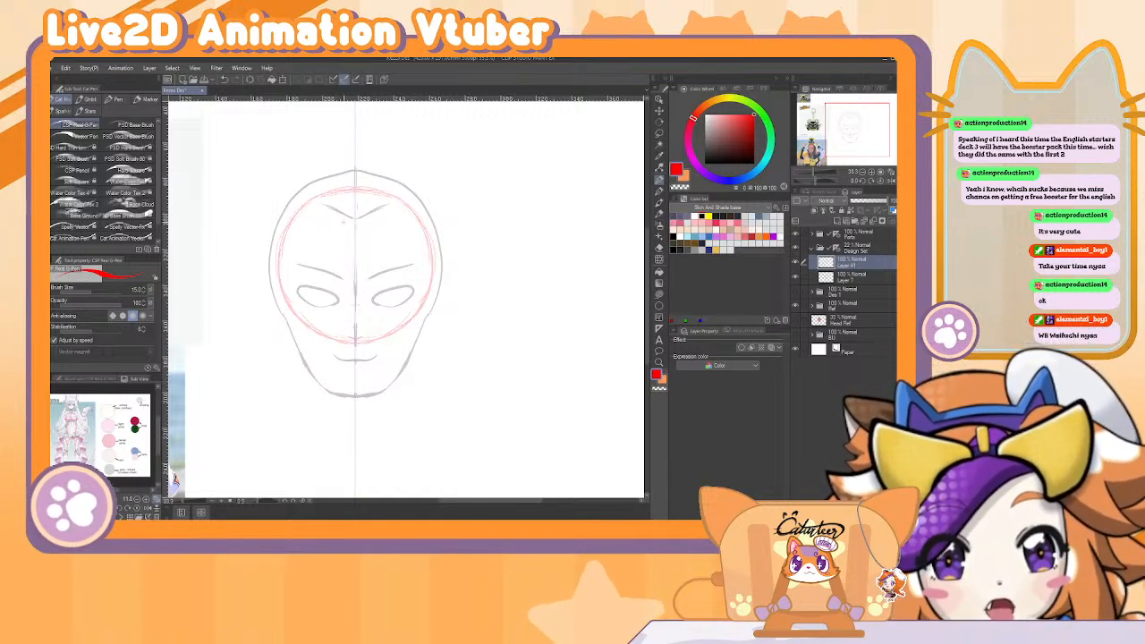
{"action": "mouse_move", "coordinate": [317, 207]}
{"action": "left_mouse_down"}
{"action": "mouse_move", "coordinate": [350, 251]}
{"action": "mouse_move", "coordinate": [311, 254]}
{"action": "mouse_move", "coordinate": [338, 266]}
{"action": "left_mouse_up"}
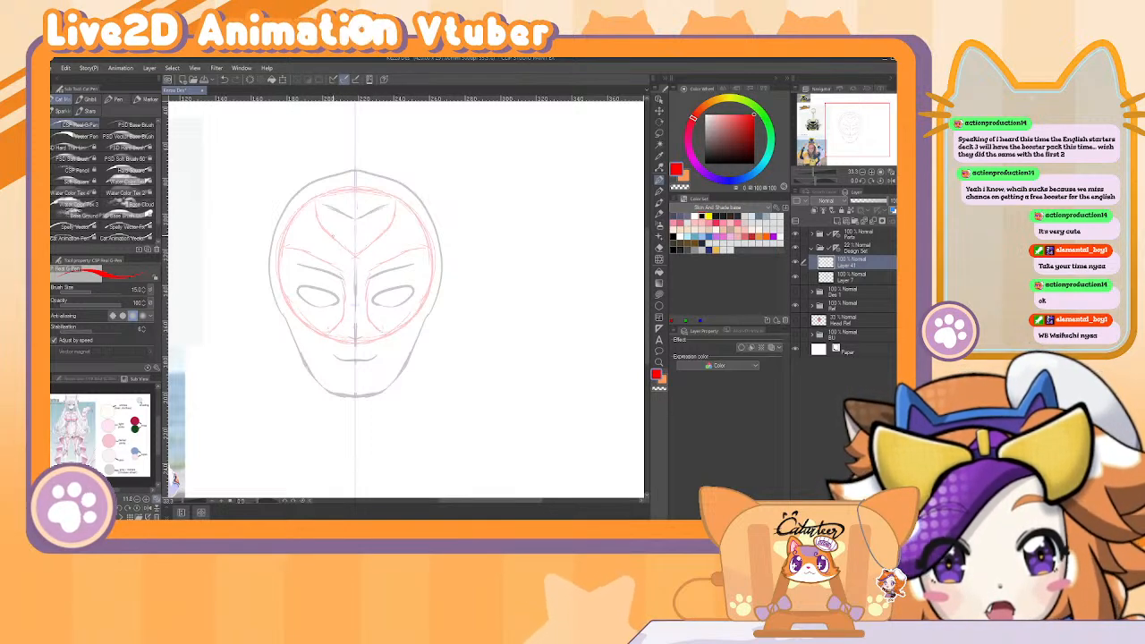
{"action": "left_click_drag", "start_coordinate": [314, 258], "coordinate": [335, 272]}
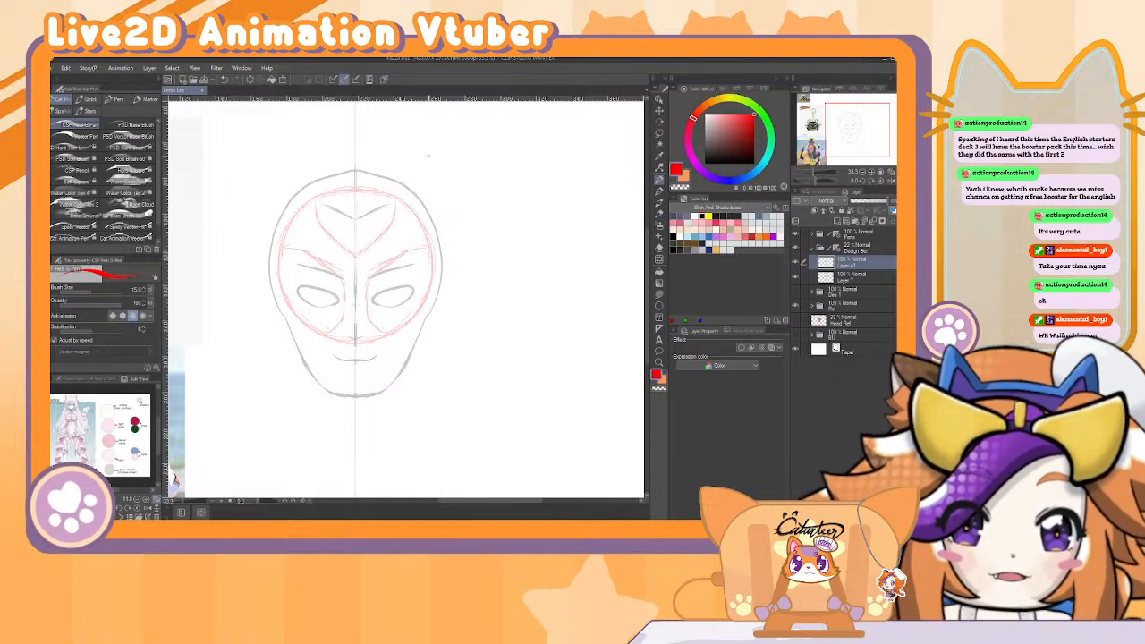
Sketch the outer helmet outline in red around the sides and top of the head guide, using the keychain reference.
{"action": "mouse_move", "coordinate": [412, 384]}
{"action": "left_mouse_down"}
{"action": "mouse_move", "coordinate": [534, 325]}
{"action": "mouse_move", "coordinate": [581, 312]}
{"action": "mouse_move", "coordinate": [576, 324]}
{"action": "left_mouse_up"}
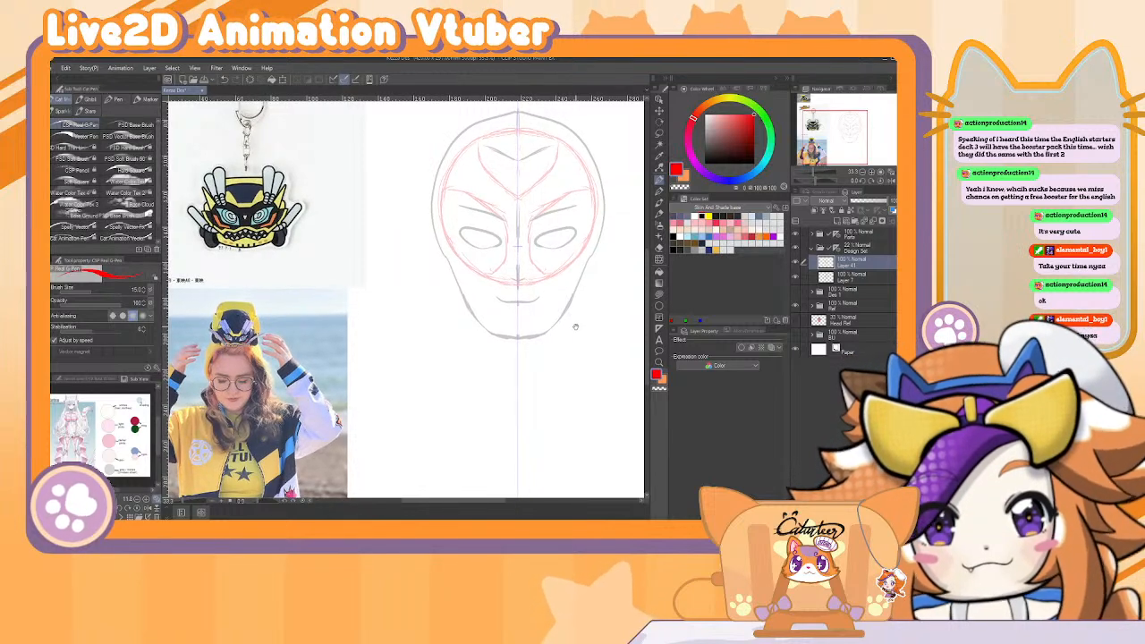
{"action": "left_click_drag", "start_coordinate": [576, 327], "coordinate": [573, 330]}
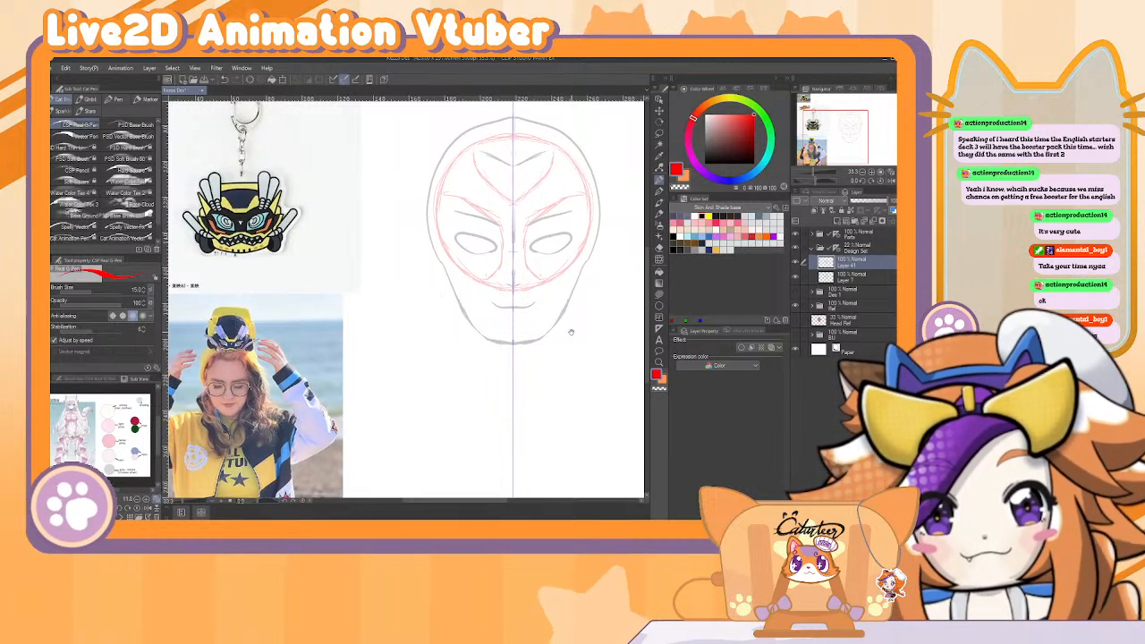
{"action": "mouse_move", "coordinate": [567, 327]}
{"action": "left_mouse_down"}
{"action": "mouse_move", "coordinate": [529, 355]}
{"action": "mouse_move", "coordinate": [571, 315]}
{"action": "mouse_move", "coordinate": [546, 333]}
{"action": "left_mouse_up"}
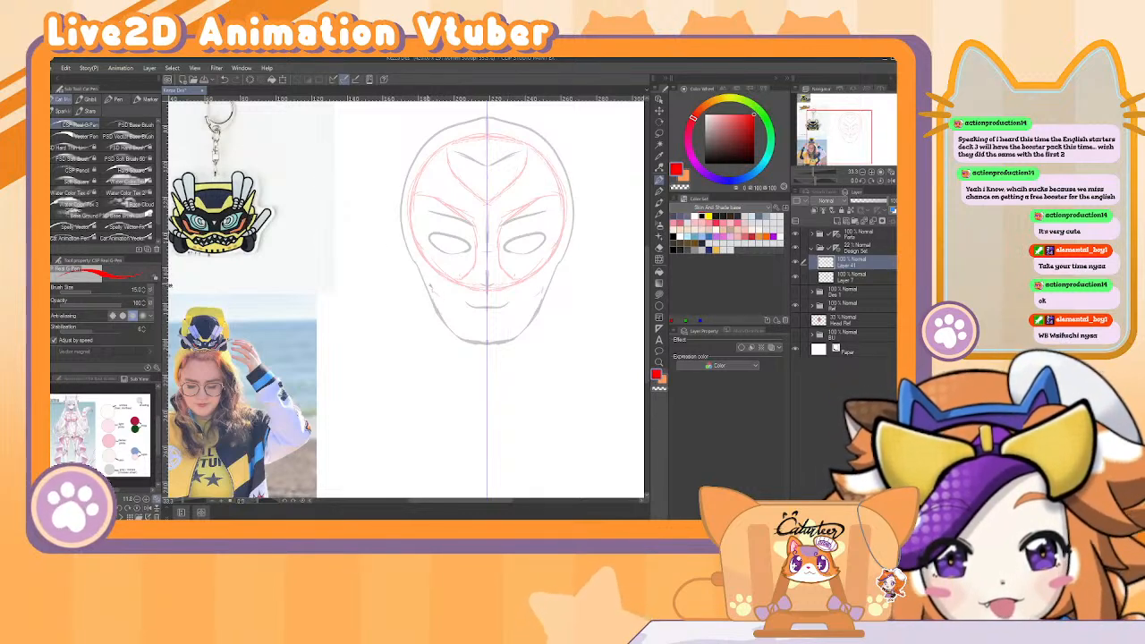
{"action": "left_click_drag", "start_coordinate": [392, 213], "coordinate": [402, 251]}
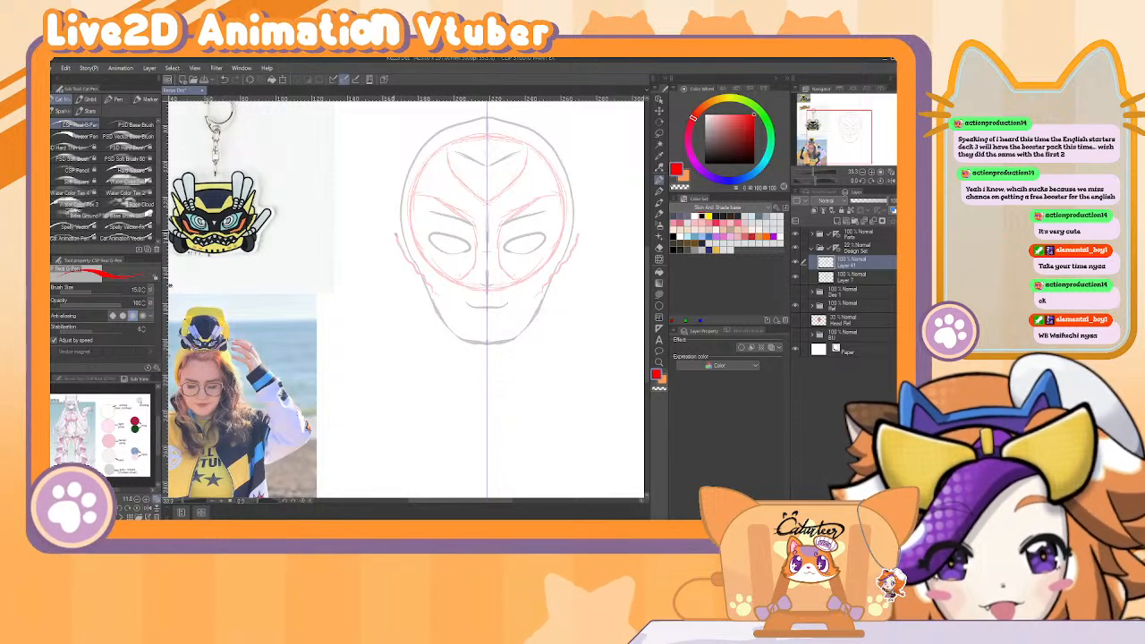
{"action": "left_click_drag", "start_coordinate": [583, 214], "coordinate": [576, 252]}
{"action": "left_click_drag", "start_coordinate": [408, 153], "coordinate": [397, 178]}
{"action": "left_click_drag", "start_coordinate": [568, 155], "coordinate": [576, 170]}
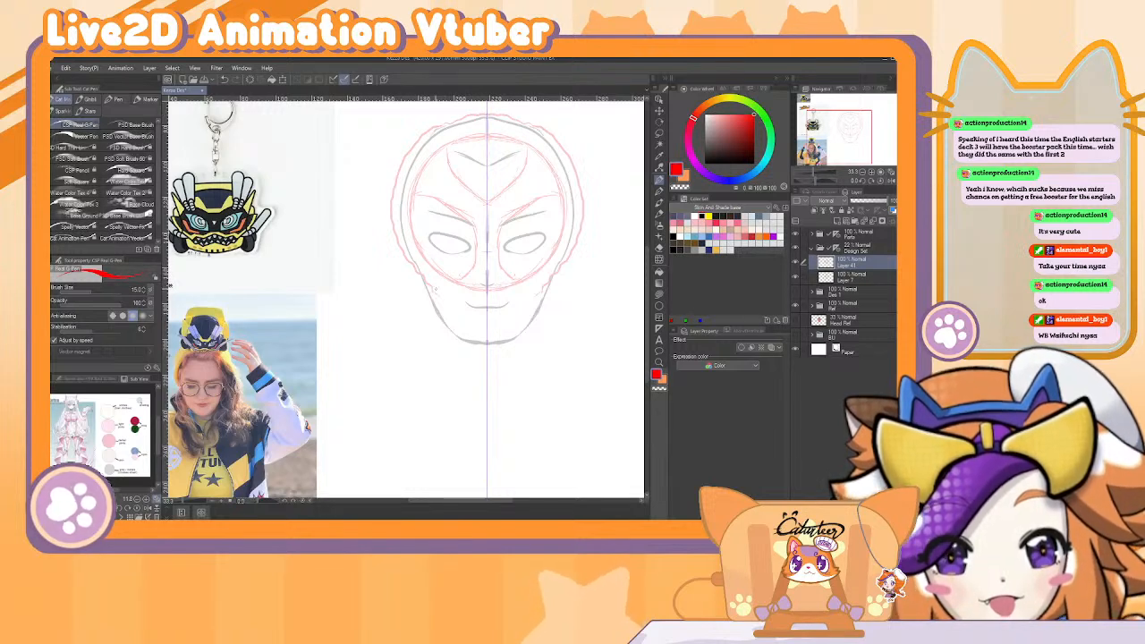
Sketch a jagged mouth guard below the visor and rounded pods on both sides of the jaw.
{"action": "left_click_drag", "start_coordinate": [477, 303], "coordinate": [496, 301]}
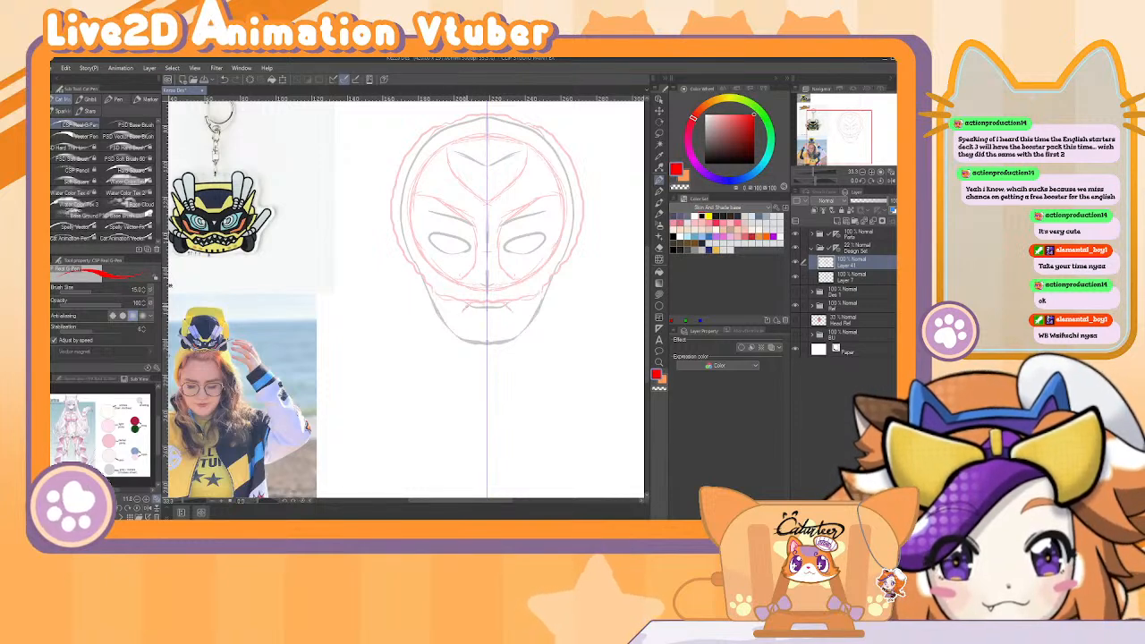
{"action": "left_click_drag", "start_coordinate": [427, 302], "coordinate": [456, 309]}
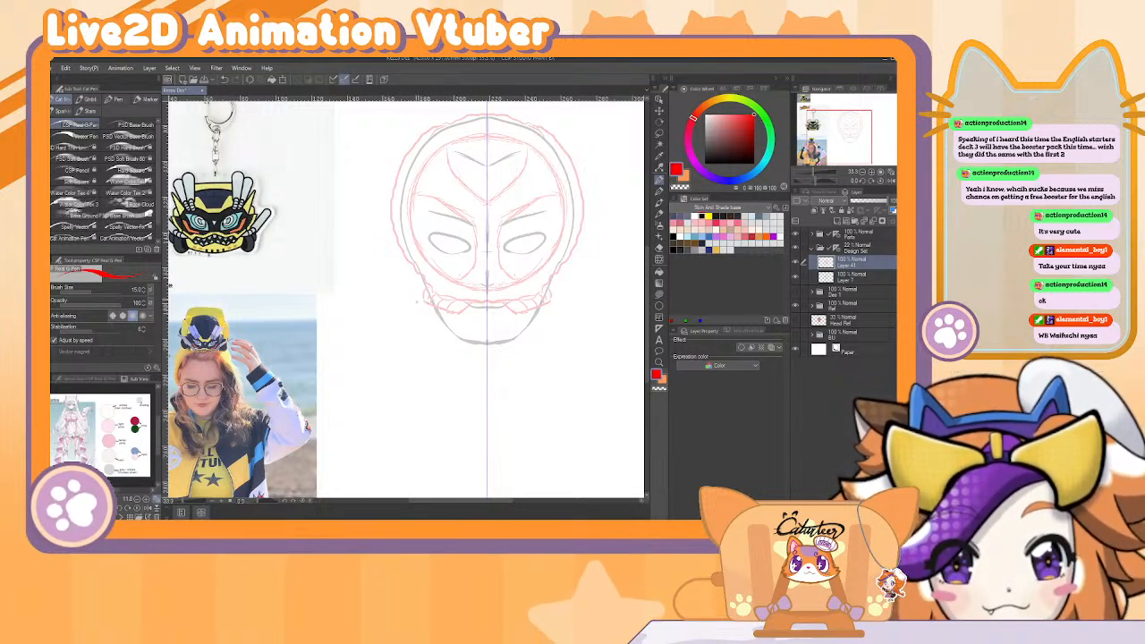
{"action": "mouse_move", "coordinate": [422, 279]}
{"action": "left_mouse_down"}
{"action": "mouse_move", "coordinate": [432, 312]}
{"action": "mouse_move", "coordinate": [410, 312]}
{"action": "mouse_move", "coordinate": [409, 268]}
{"action": "mouse_move", "coordinate": [403, 307]}
{"action": "left_mouse_up"}
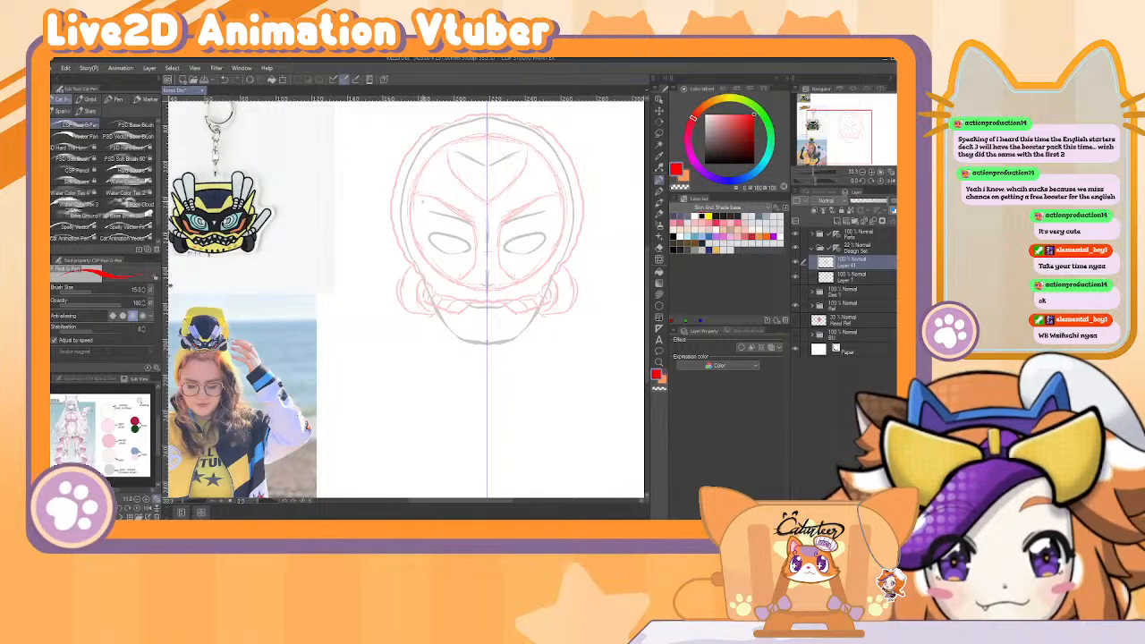
Draw short vertical lines over both eyes inside the red visor sketch.
{"action": "left_click_drag", "start_coordinate": [455, 243], "coordinate": [457, 263]}
{"action": "left_click_drag", "start_coordinate": [463, 252], "coordinate": [465, 272]}
{"action": "left_click_drag", "start_coordinate": [512, 241], "coordinate": [514, 272]}
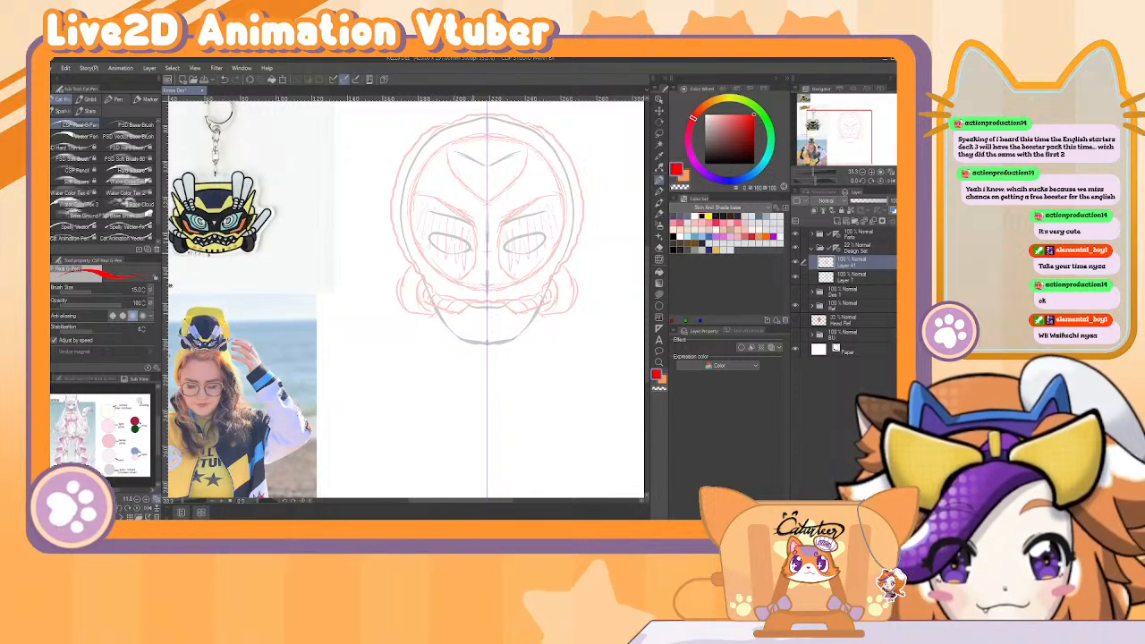
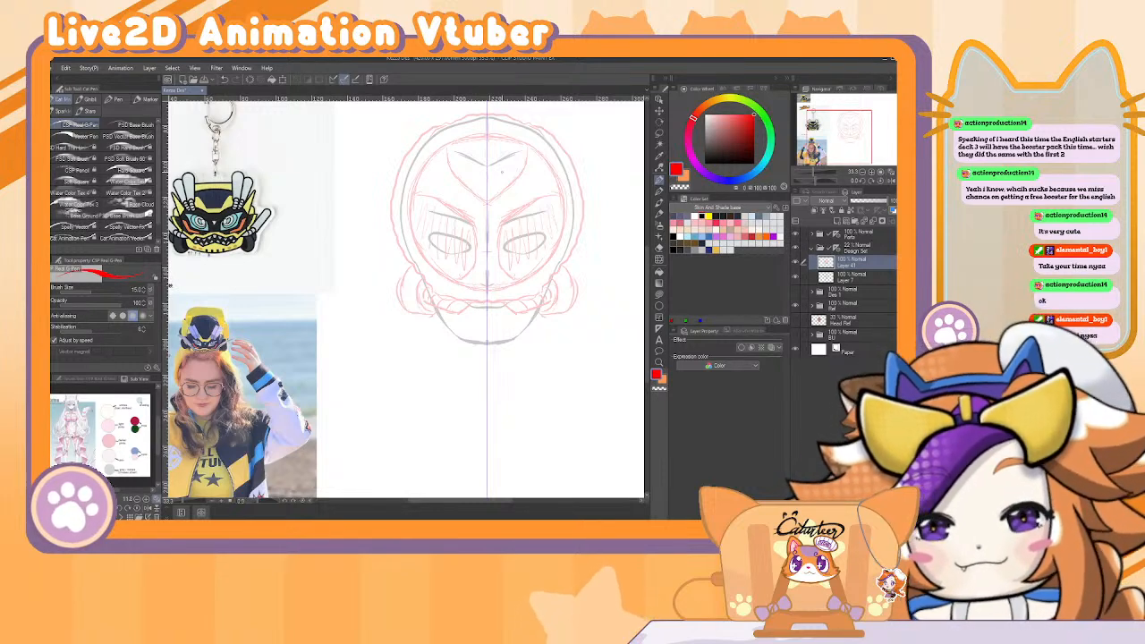
Hide the red helmet sketch layer and add a new layer above it in the Design Set folder.
{"action": "left_click", "coordinate": [795, 248]}
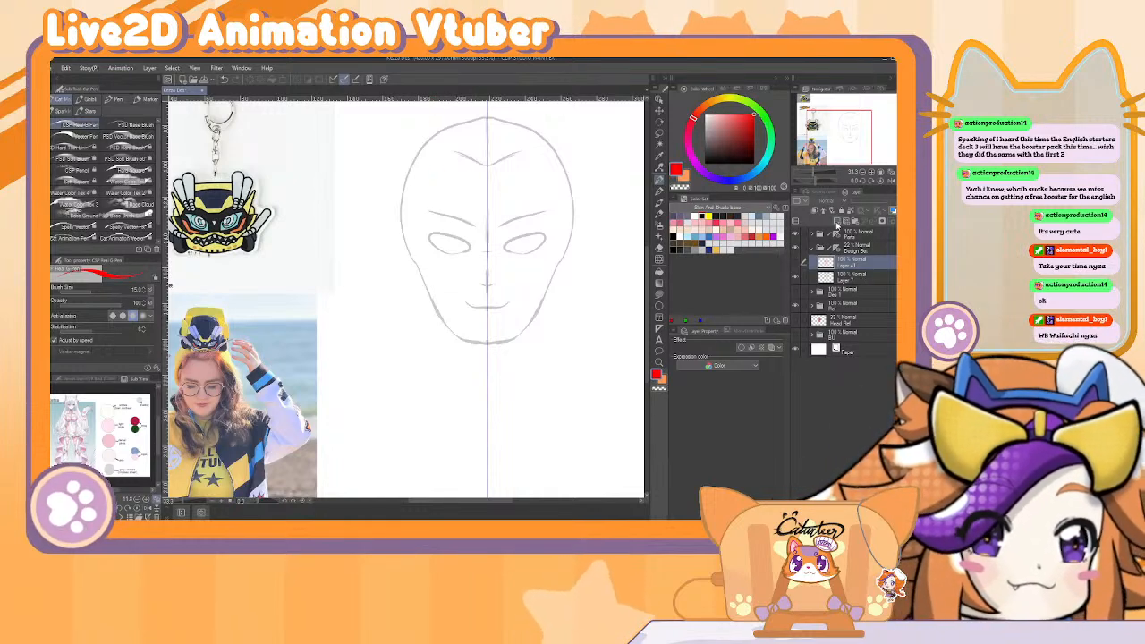
{"action": "left_click", "coordinate": [846, 222]}
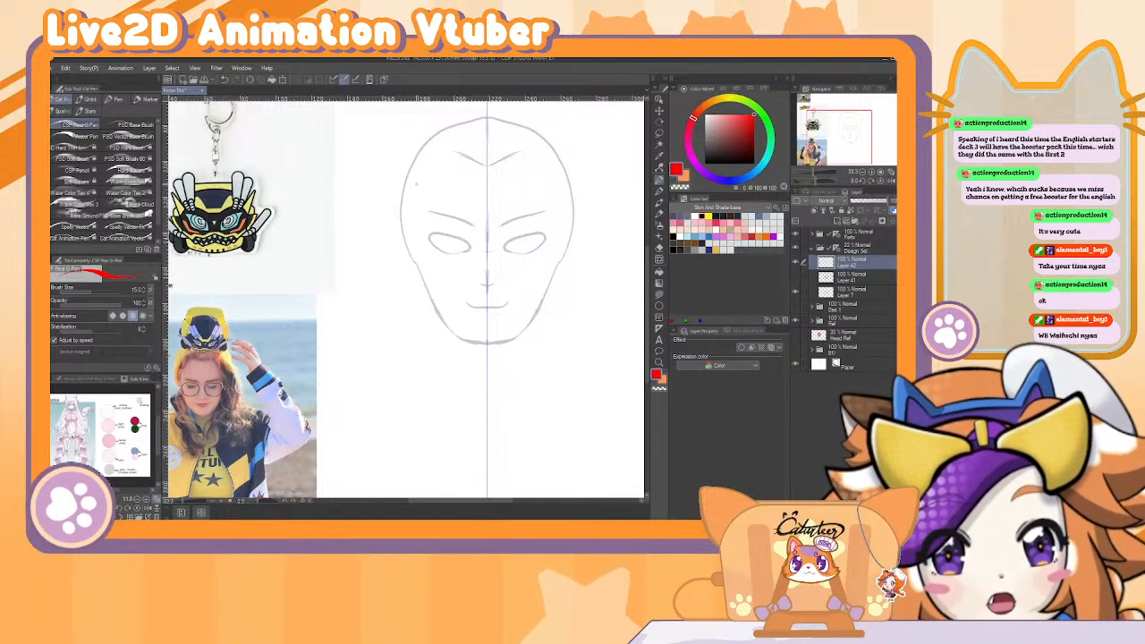
{"action": "left_click_drag", "start_coordinate": [412, 180], "coordinate": [466, 220]}
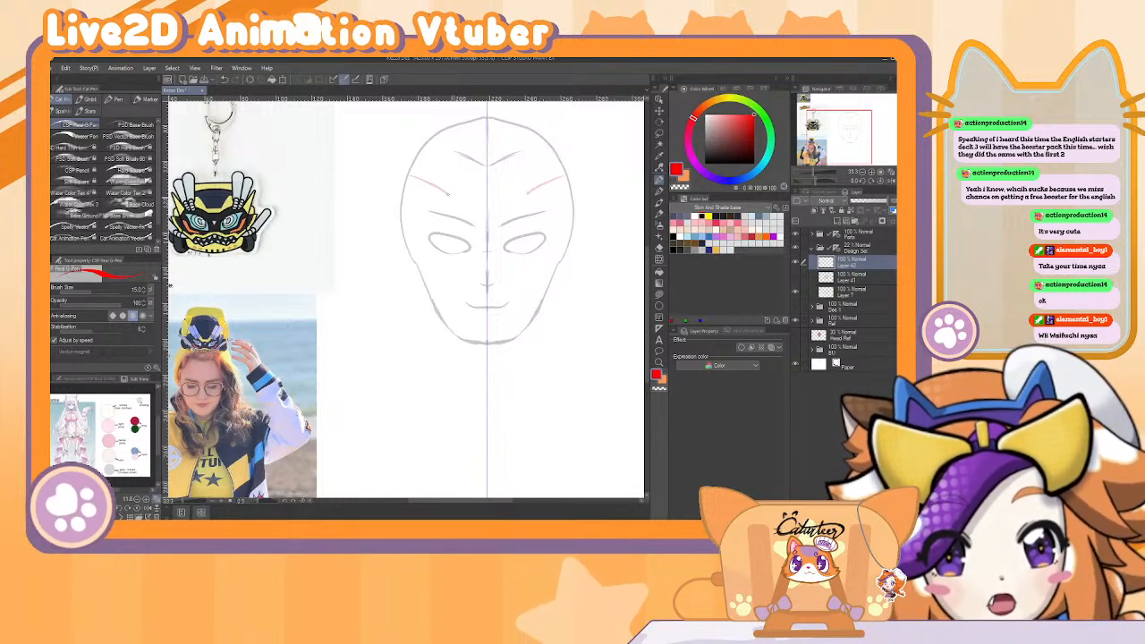
{"action": "left_click_drag", "start_coordinate": [563, 177], "coordinate": [503, 220]}
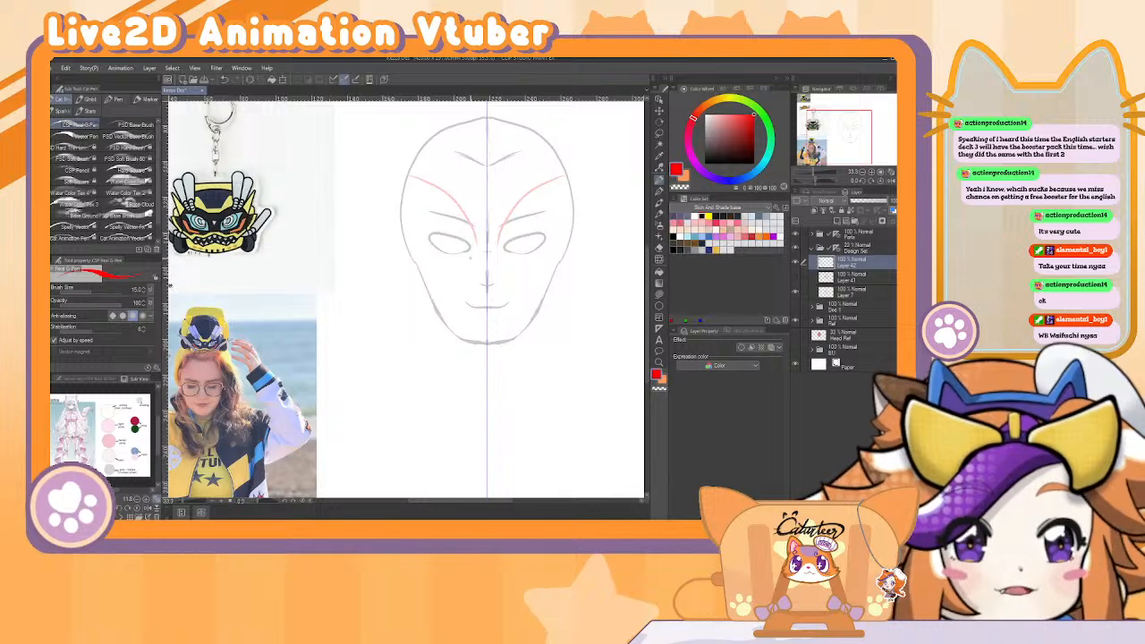
{"action": "key", "text": "ctrl+z"}
{"action": "key", "text": "ctrl+z"}
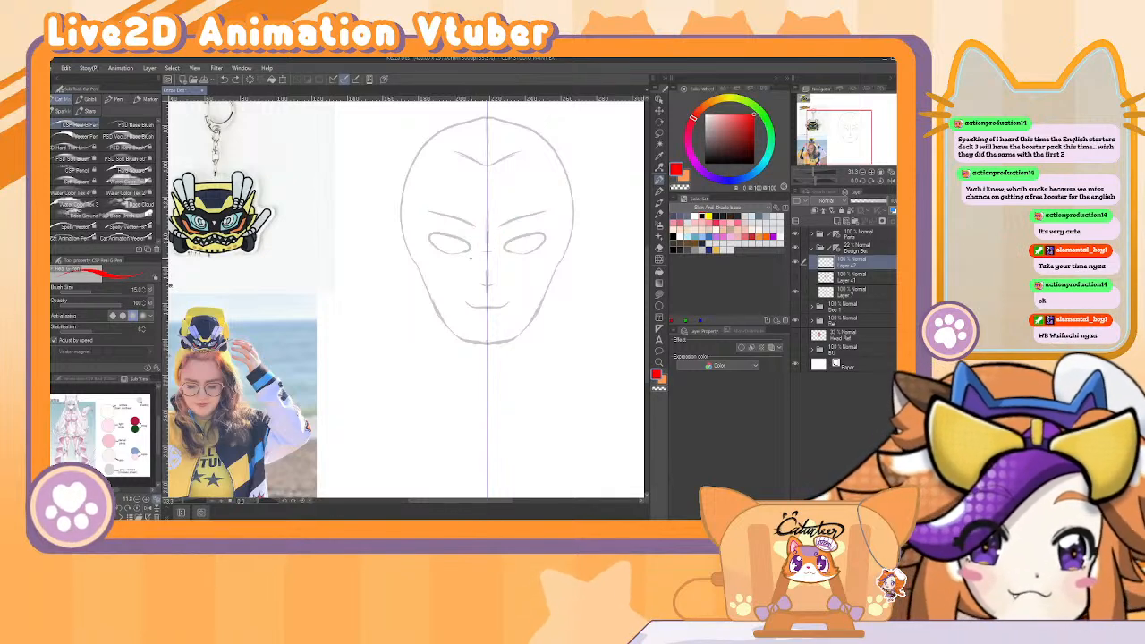
Set the Design Set folder's opacity to 100%, lower head guide Layer 7 to about 18%, and make Layer 42 active.
{"action": "left_click", "coordinate": [869, 250]}
{"action": "left_click_drag", "start_coordinate": [866, 203], "coordinate": [893, 203]}
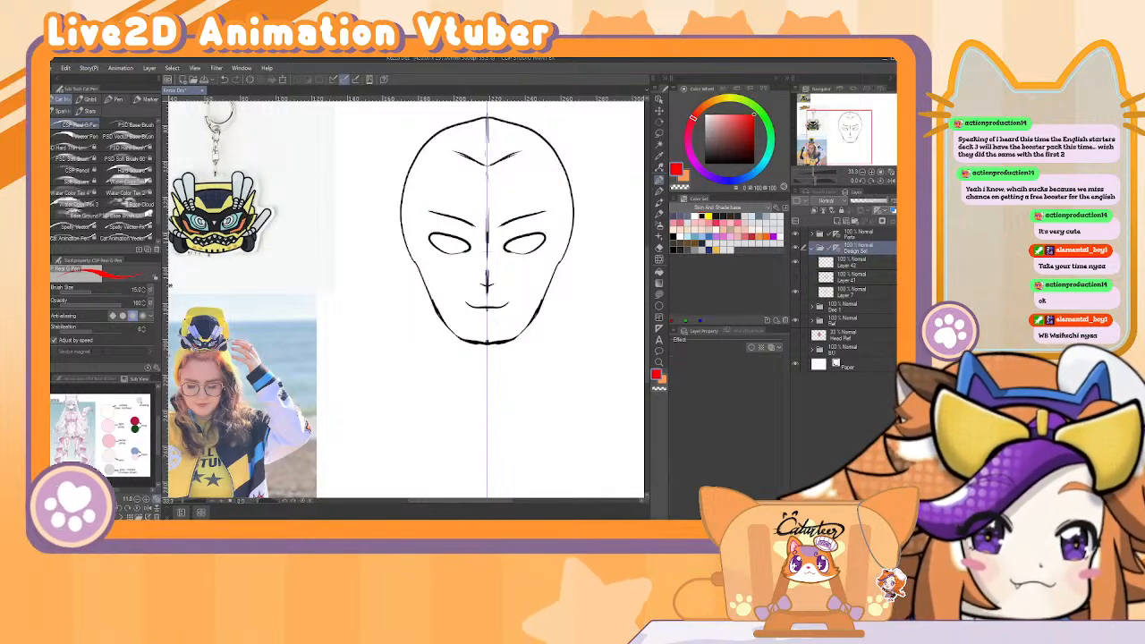
{"action": "left_click", "coordinate": [871, 292]}
{"action": "left_click", "coordinate": [857, 201]}
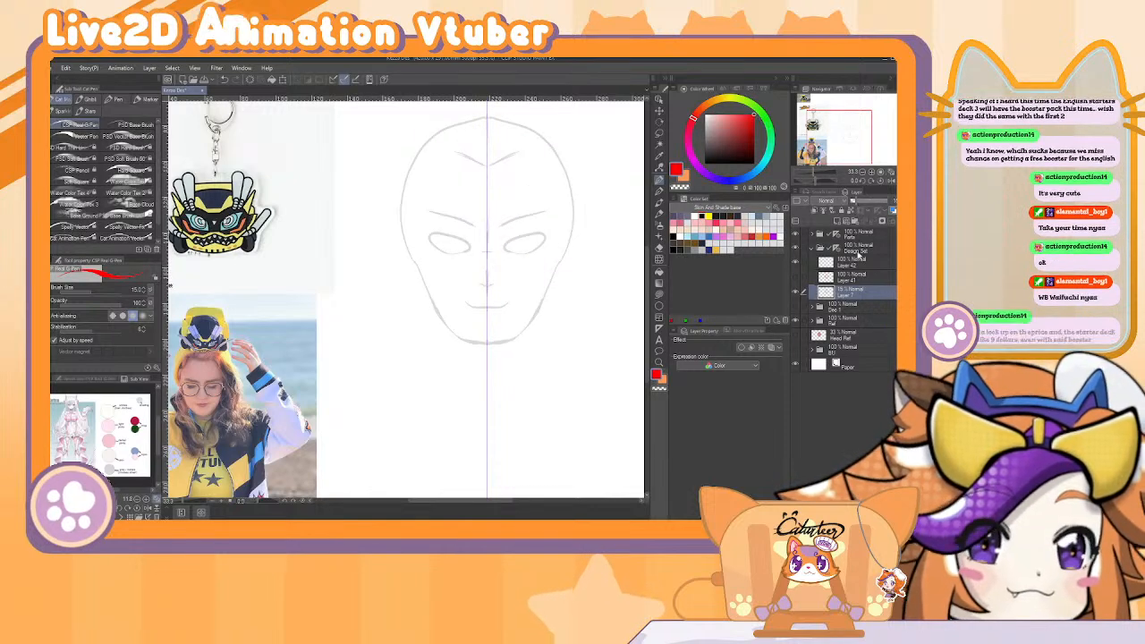
{"action": "left_click", "coordinate": [855, 262]}
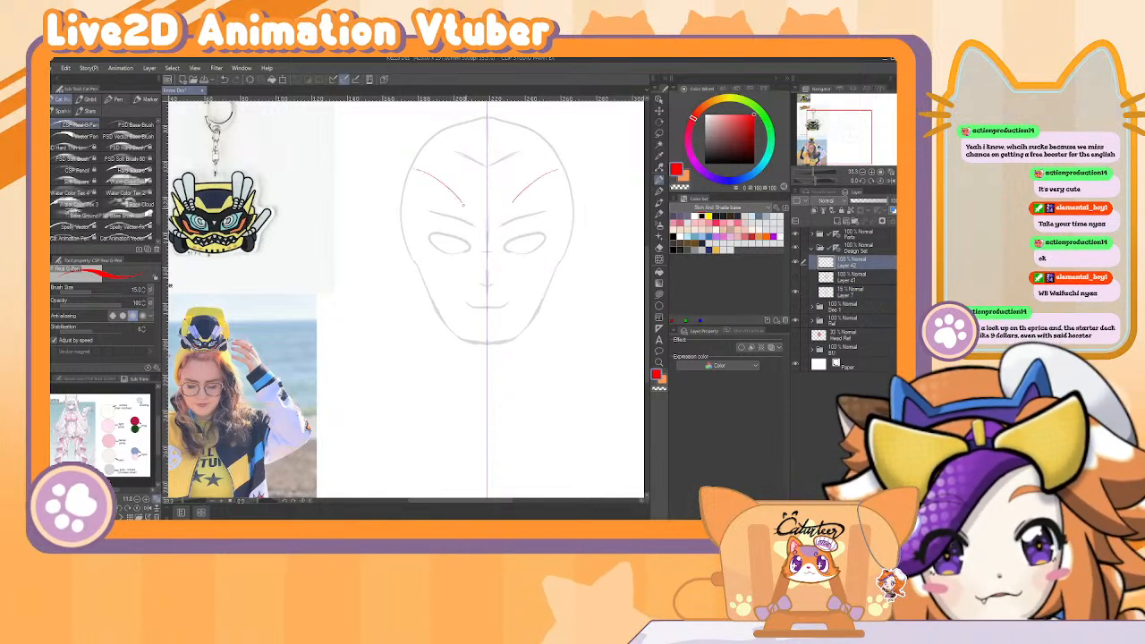
Sketch mirrored red eye outlines that sweep from the temples to the nose and curve back beneath both eyes.
{"action": "key", "text": "ctrl+z"}
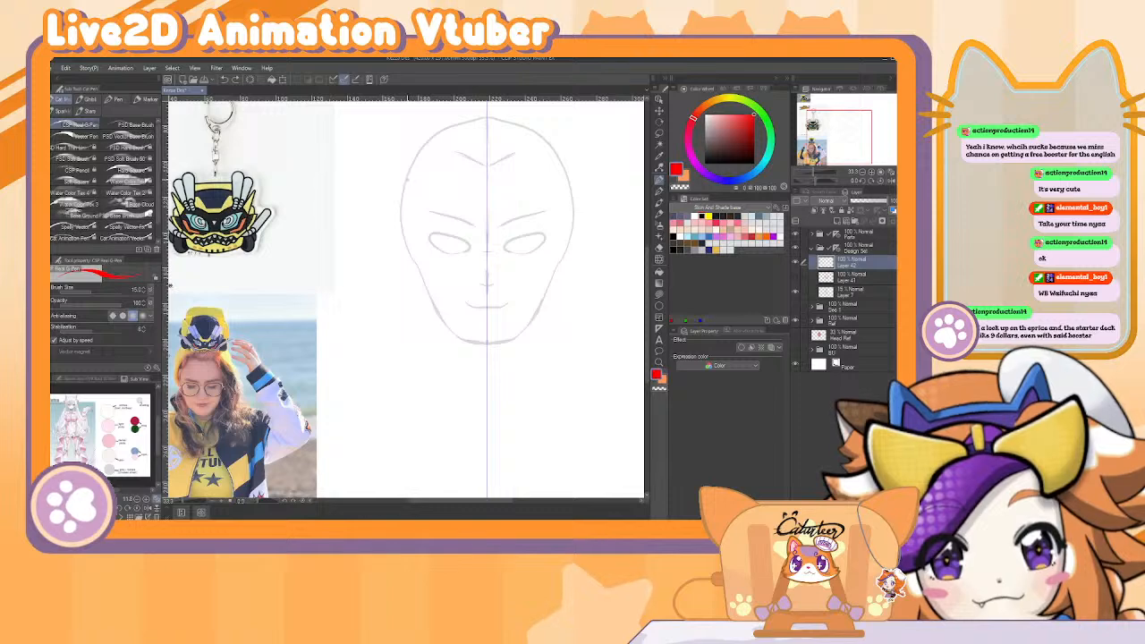
{"action": "mouse_move", "coordinate": [408, 183]}
{"action": "left_mouse_down"}
{"action": "mouse_move", "coordinate": [464, 220]}
{"action": "mouse_move", "coordinate": [476, 247]}
{"action": "left_mouse_up"}
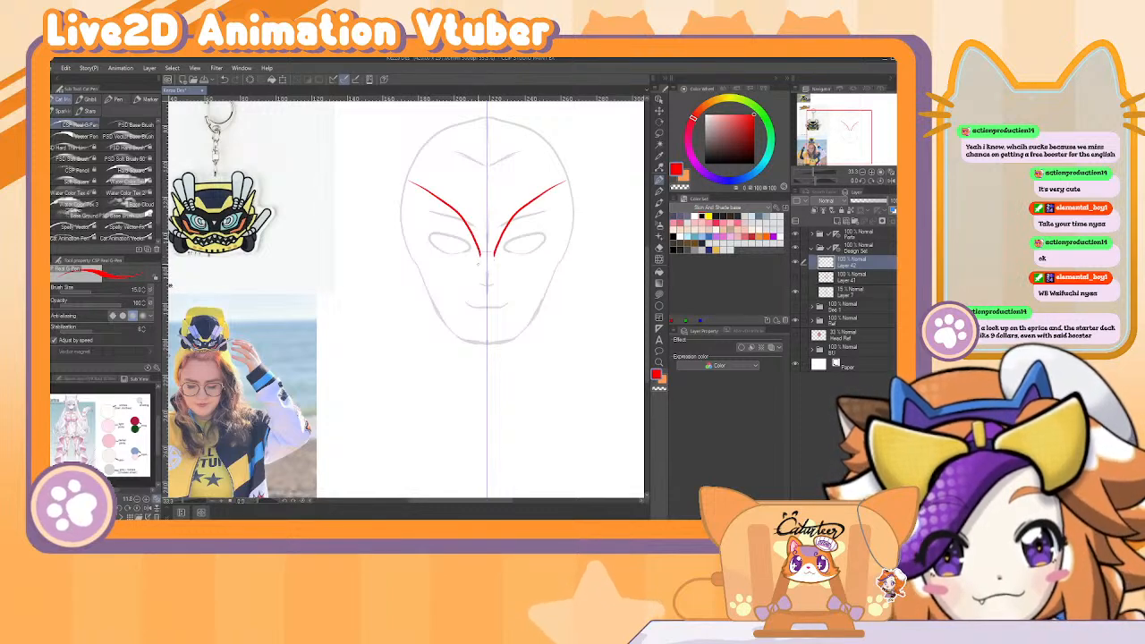
{"action": "key", "text": "ctrl+z"}
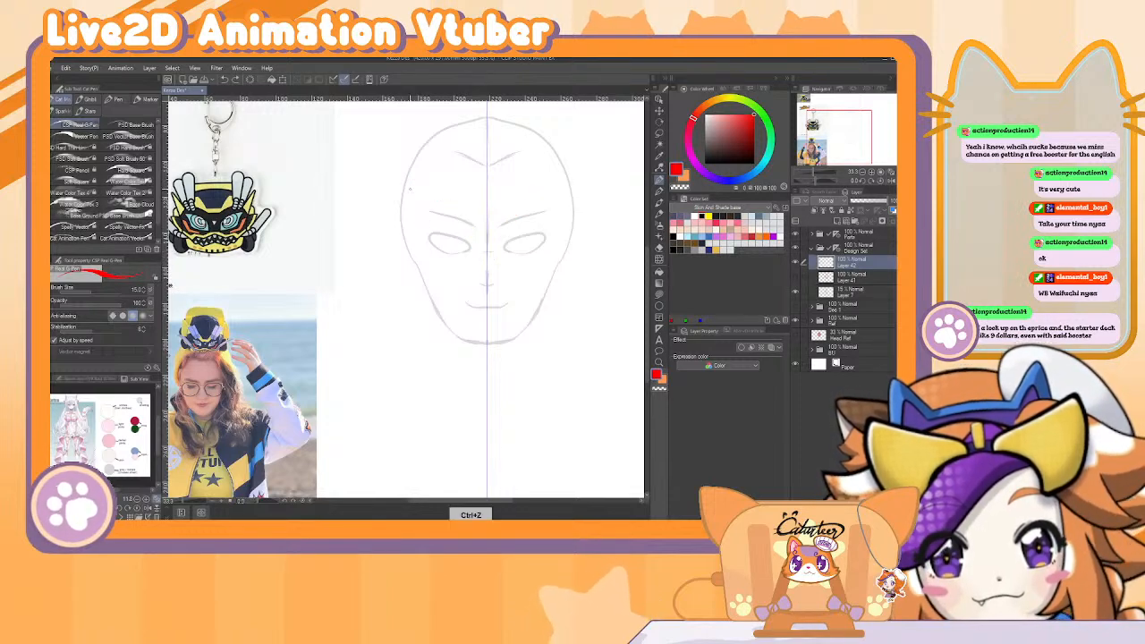
{"action": "mouse_move", "coordinate": [409, 190]}
{"action": "left_mouse_down"}
{"action": "mouse_move", "coordinate": [454, 214]}
{"action": "mouse_move", "coordinate": [481, 259]}
{"action": "left_mouse_up"}
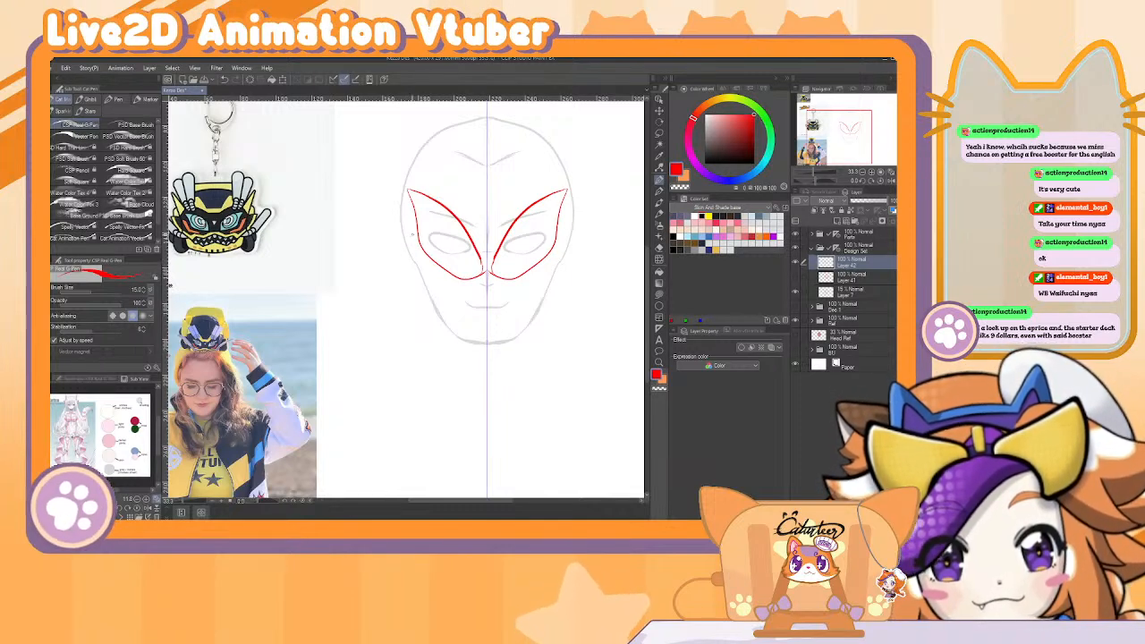
Sketch stepped double lines along both cheeks, following the lower edges of the red eye outlines.
{"action": "key", "text": "ctrl+z"}
{"action": "left_click_drag", "start_coordinate": [555, 240], "coordinate": [523, 279]}
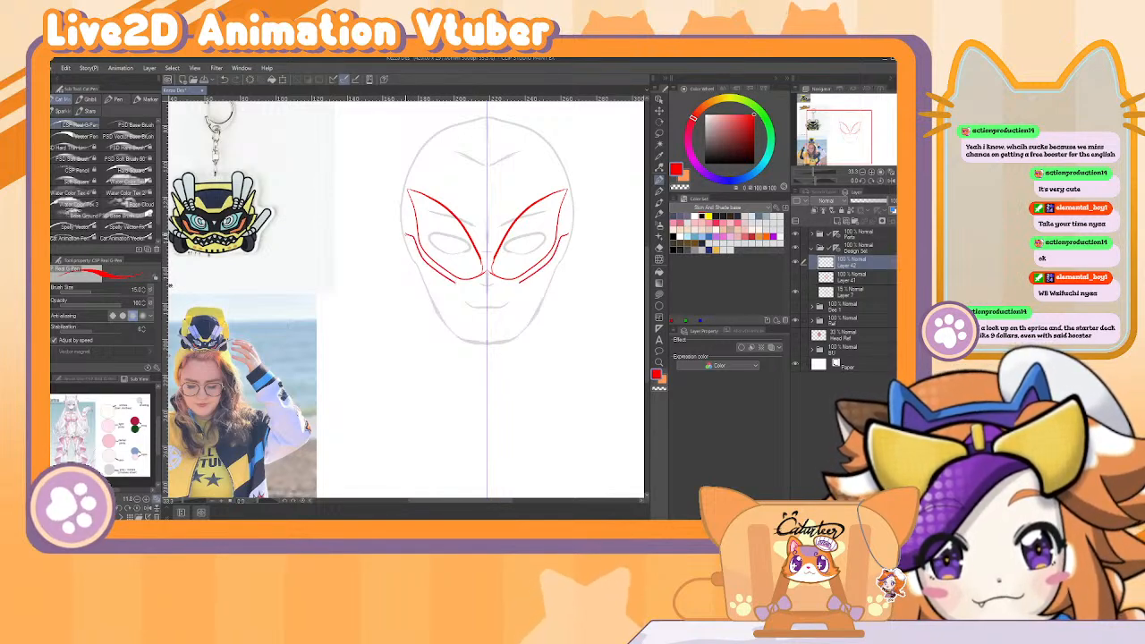
{"action": "left_click_drag", "start_coordinate": [564, 254], "coordinate": [524, 286]}
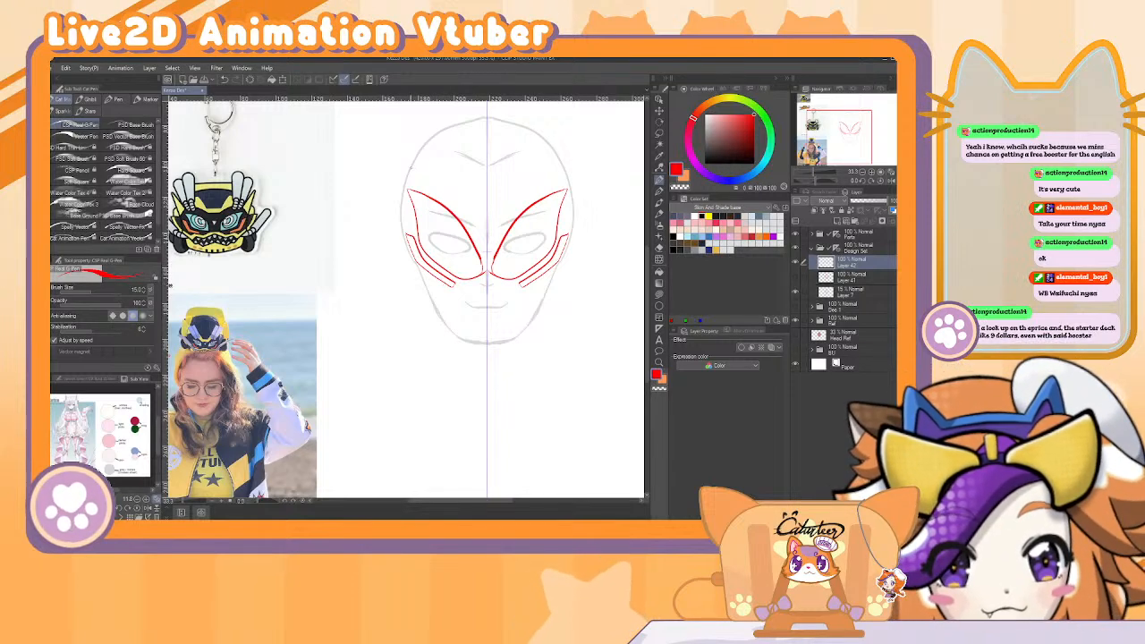
Sketch a brow line across the forehead that slopes from both temples to a flat dip between the eyes.
{"action": "left_click_drag", "start_coordinate": [558, 171], "coordinate": [498, 206]}
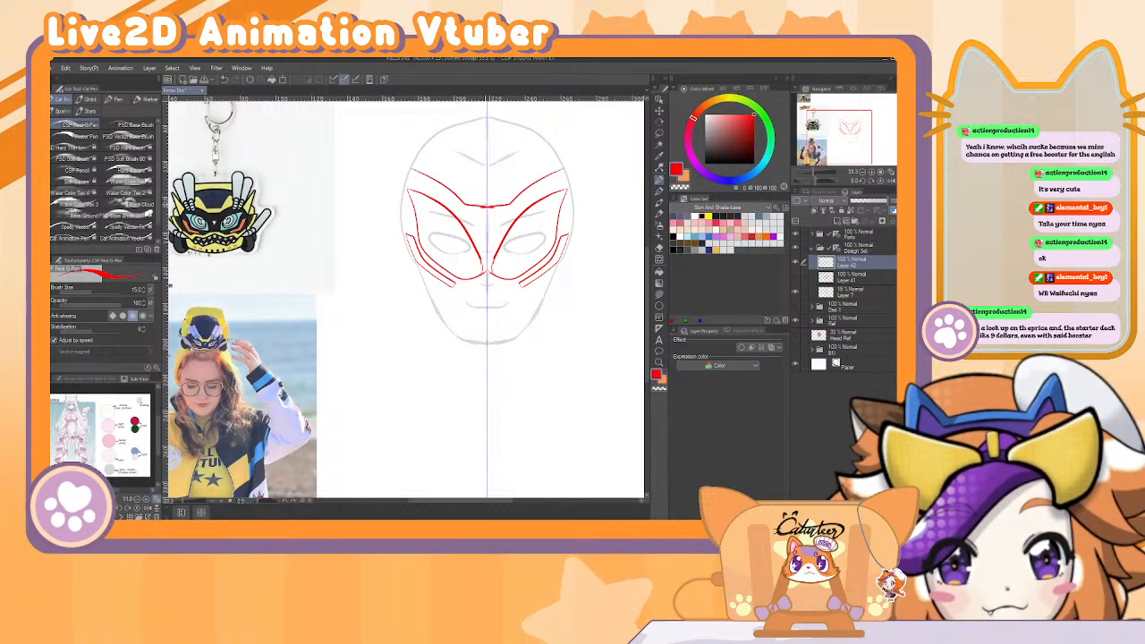
{"action": "key", "text": "ctrl+z"}
{"action": "left_click_drag", "start_coordinate": [559, 171], "coordinate": [490, 209]}
{"action": "key", "text": "ctrl+z"}
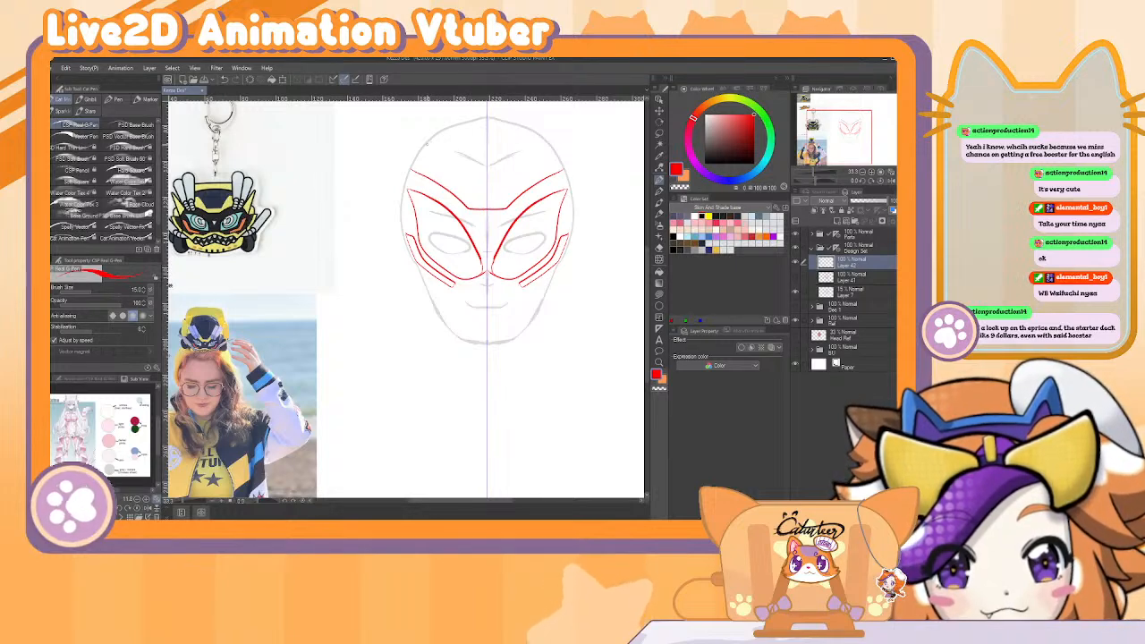
Sketch a V-shaped forehead crest with closed ends at the temples and arc the helmet's crown over the top of the head.
{"action": "left_click_drag", "start_coordinate": [547, 147], "coordinate": [488, 184]}
{"action": "key", "text": "ctrl+z"}
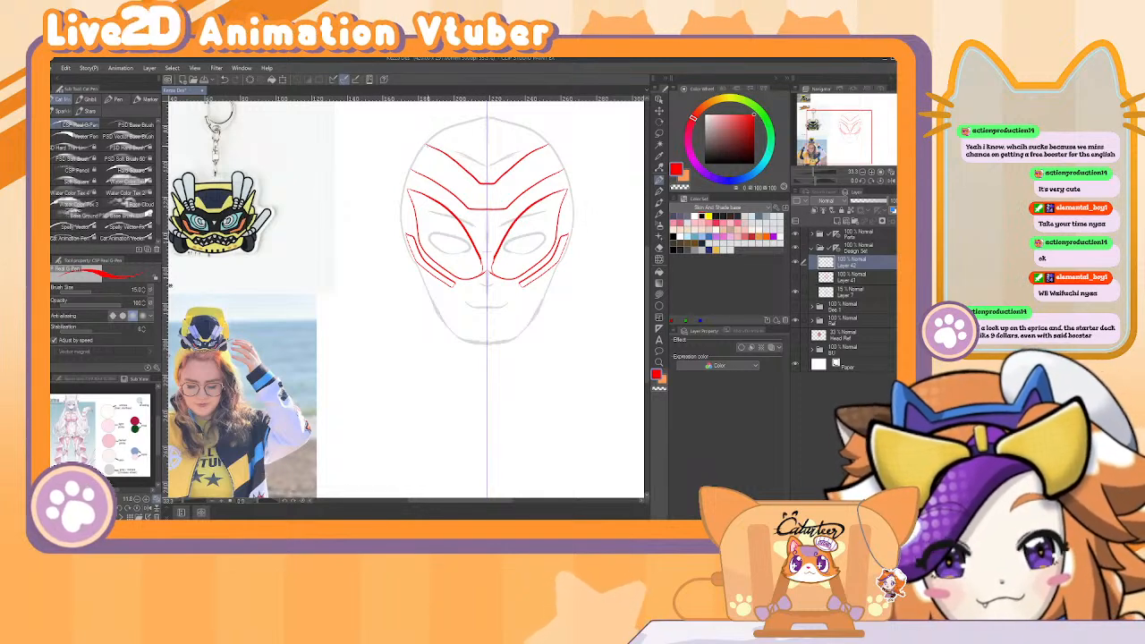
{"action": "key", "text": "ctrl+z"}
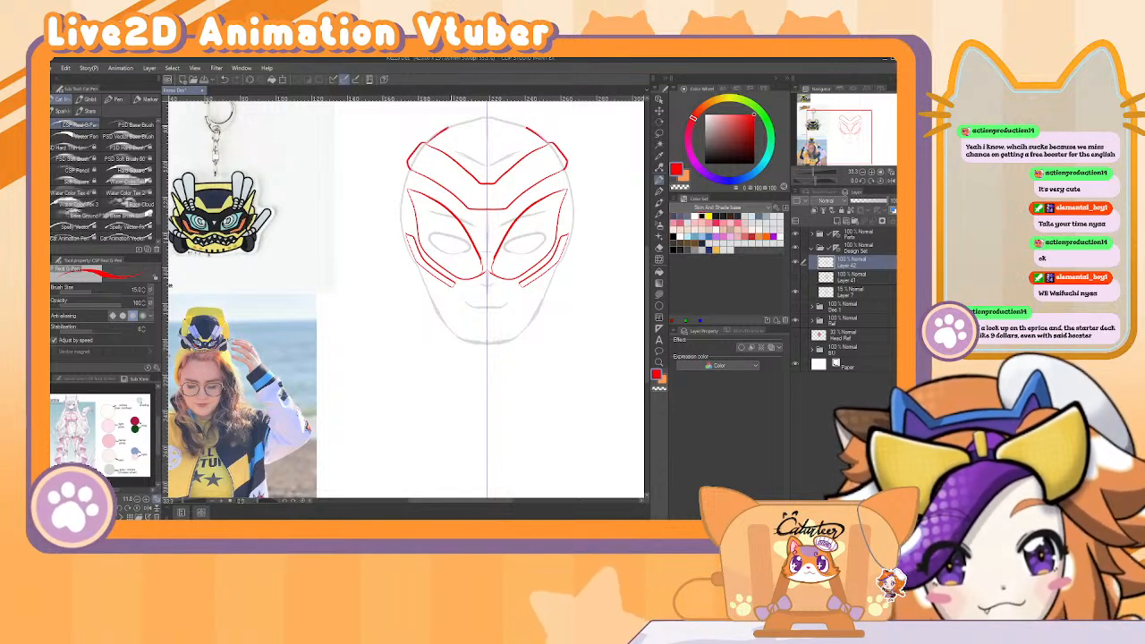
{"action": "left_click_drag", "start_coordinate": [448, 127], "coordinate": [477, 119]}
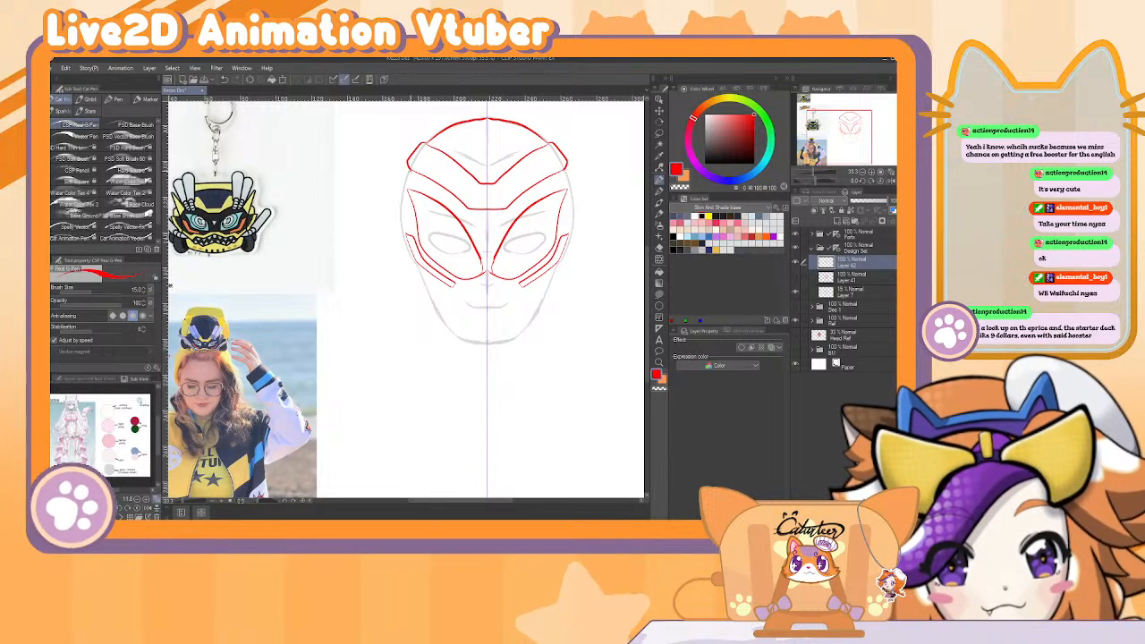
{"action": "key", "text": "ctrl+z"}
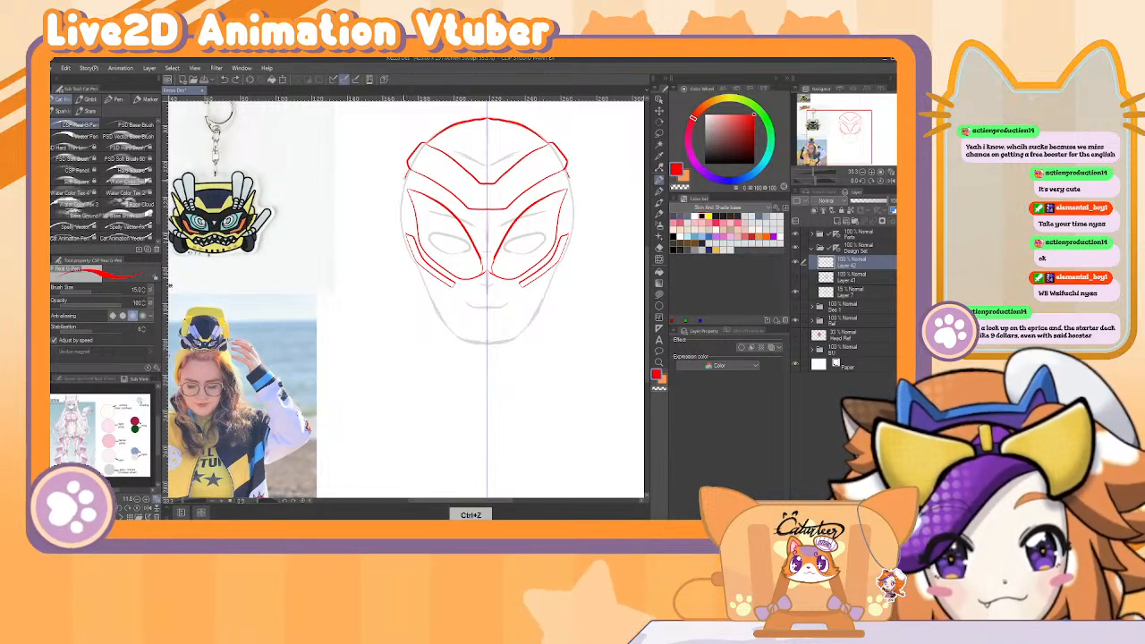
{"action": "left_click_drag", "start_coordinate": [403, 177], "coordinate": [402, 238]}
{"action": "key", "text": "ctrl+z"}
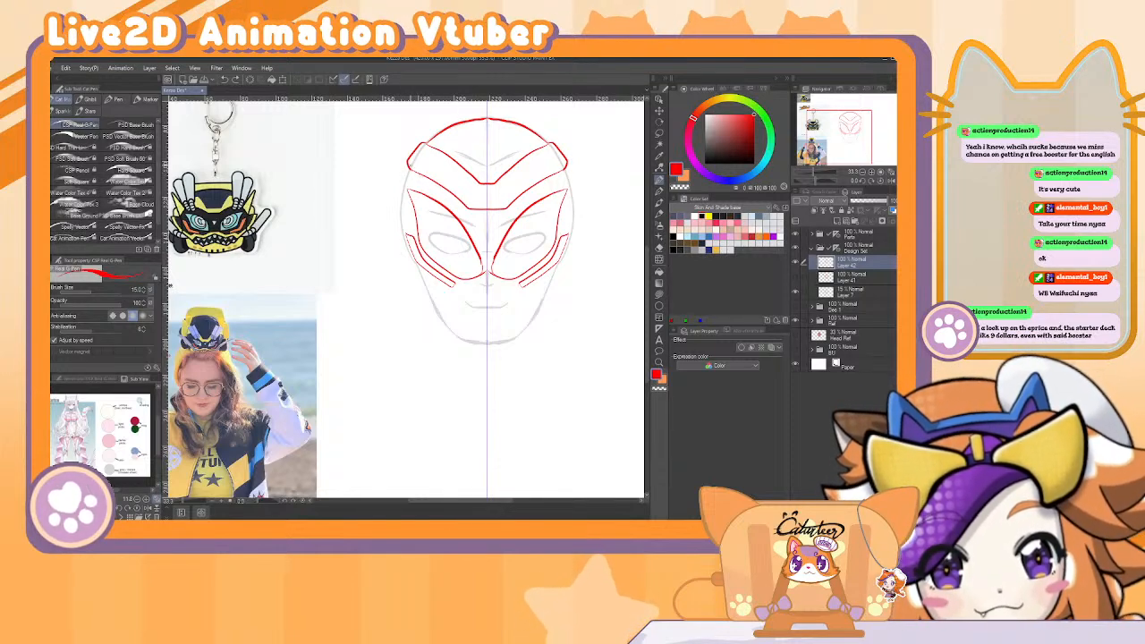
{"action": "key", "text": "ctrl+z"}
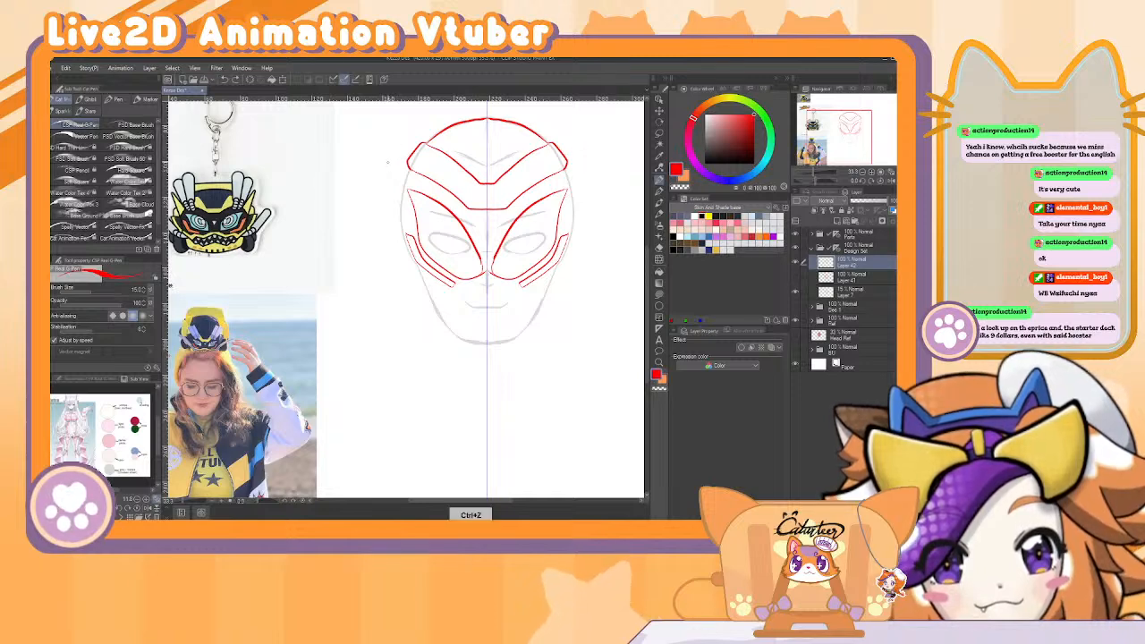
{"action": "key", "text": "ctrl+z"}
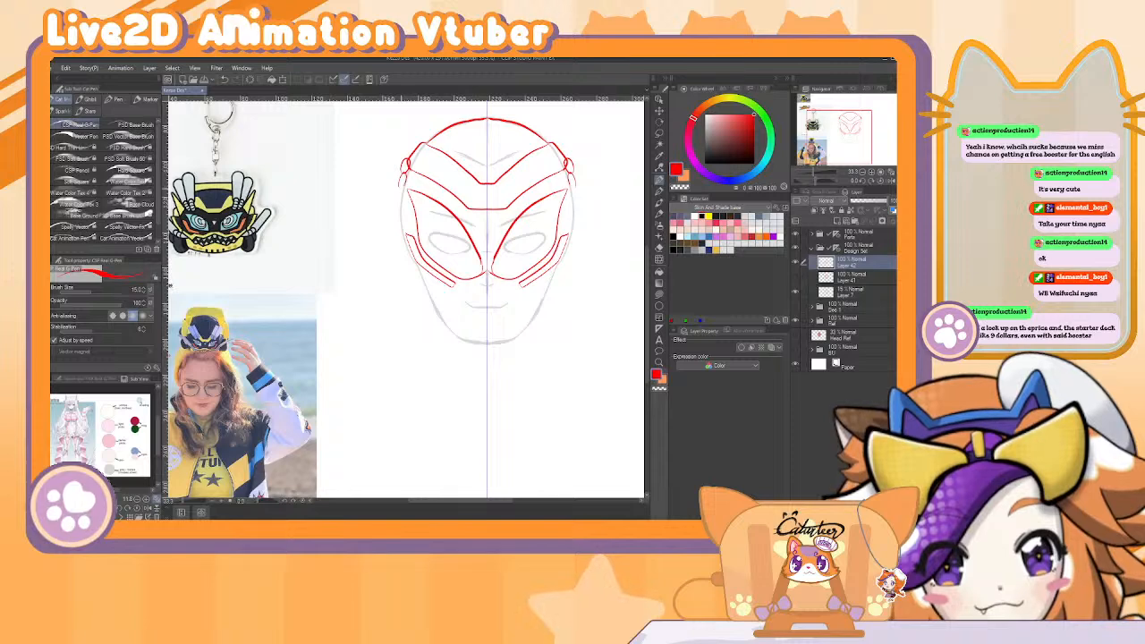
{"action": "key", "text": "ctrl+z"}
{"action": "left_click_drag", "start_coordinate": [569, 175], "coordinate": [576, 191]}
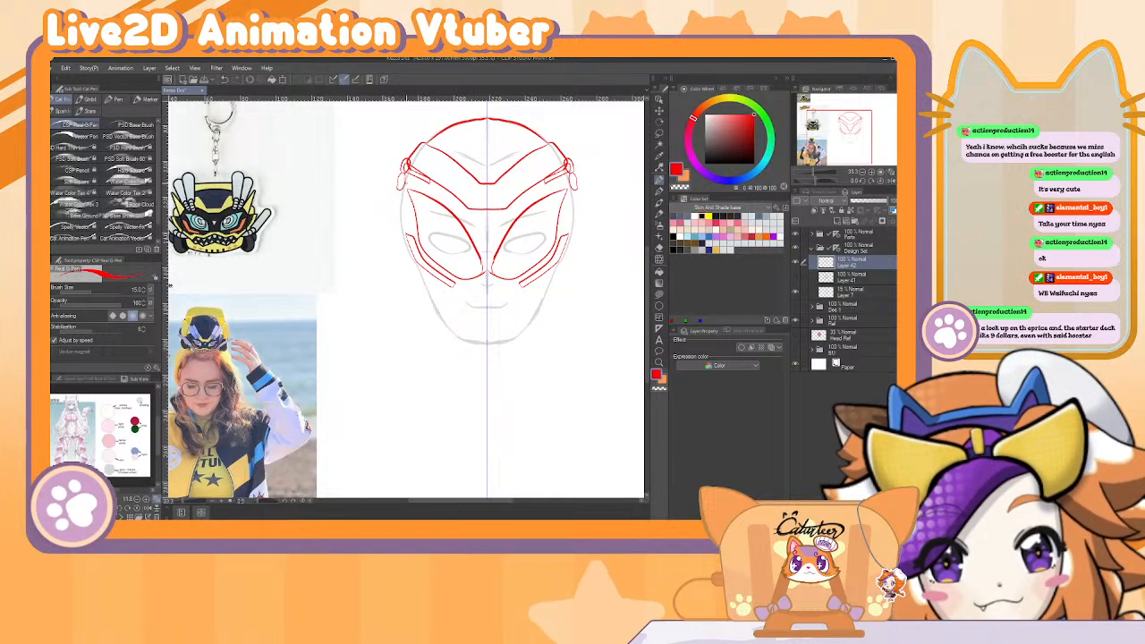
{"action": "key", "text": "ctrl+z"}
{"action": "key", "text": "ctrl+z"}
{"action": "key", "text": "ctrl+z"}
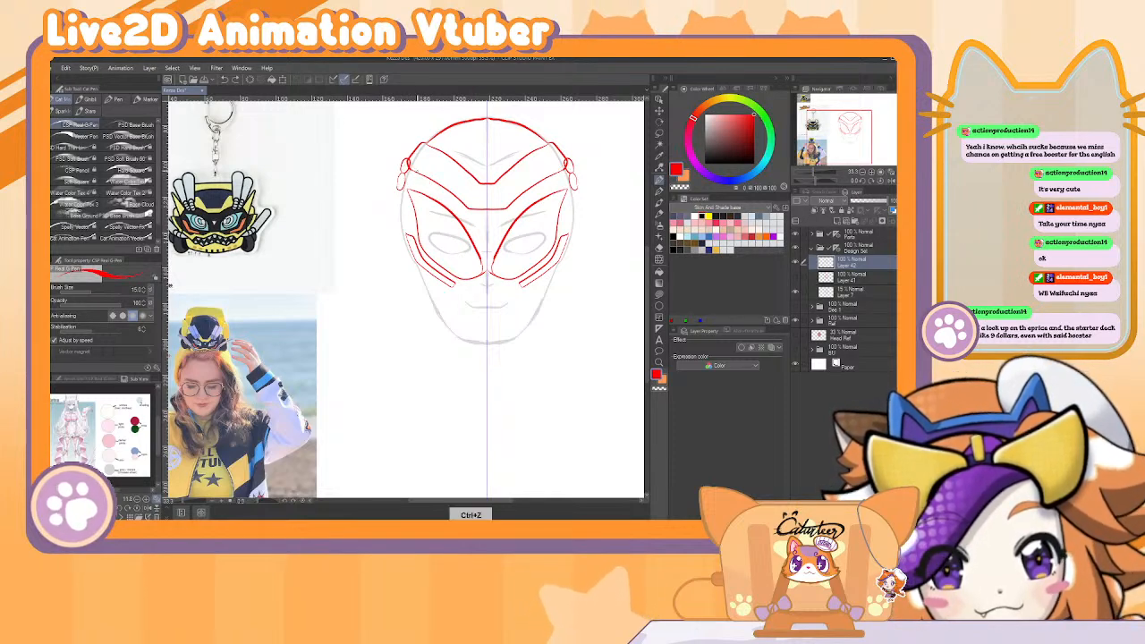
Replace the rounded temple pods with layered slats and outward-flaring fins on both sides of the forehead.
{"action": "key", "text": "ctrl+z"}
{"action": "key", "text": "ctrl+z"}
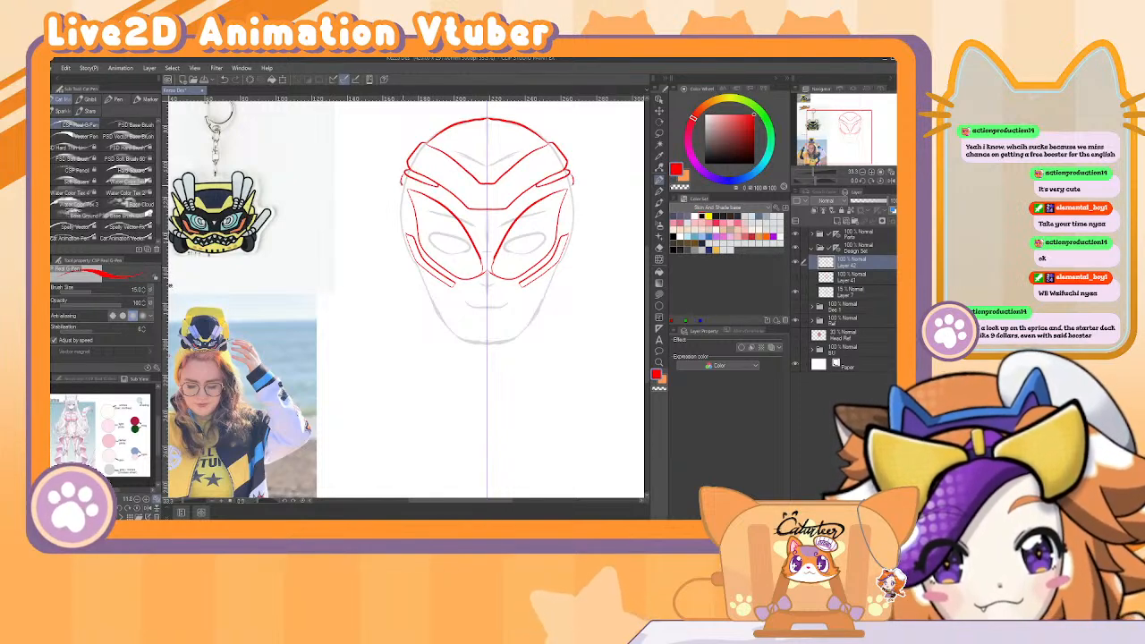
{"action": "key", "text": "ctrl+z"}
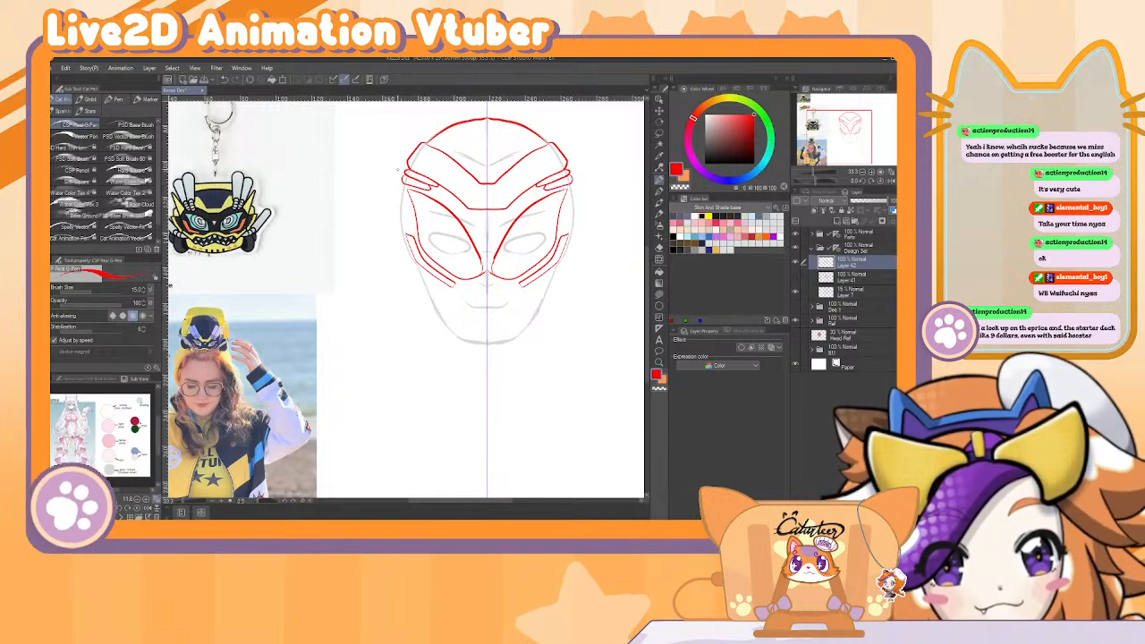
{"action": "key", "text": "ctrl+z"}
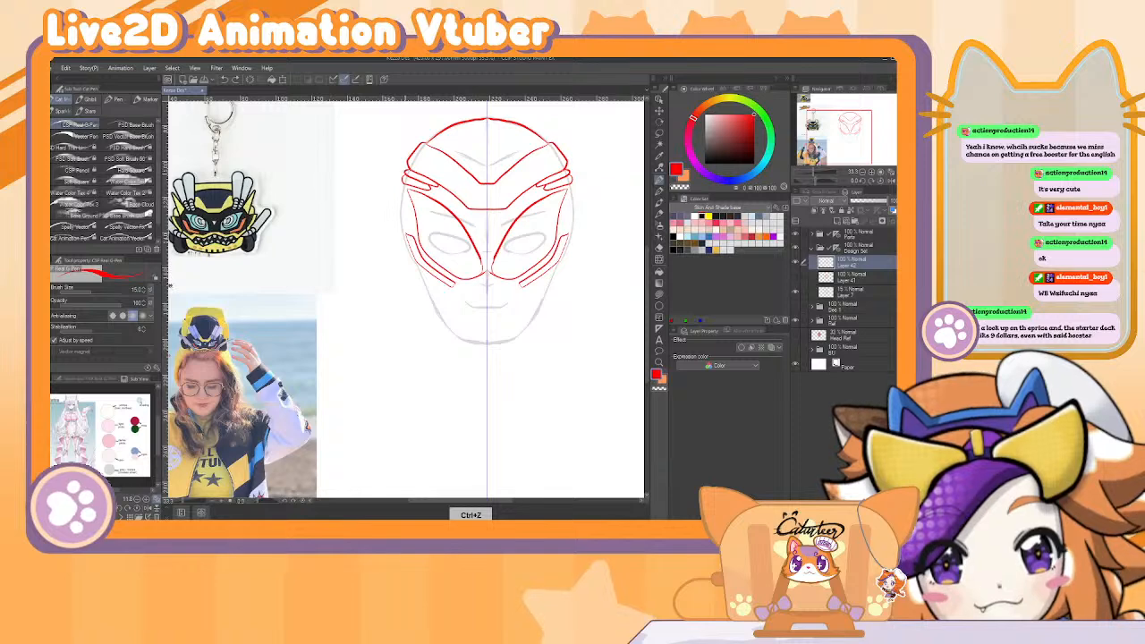
{"action": "key", "text": "ctrl+y"}
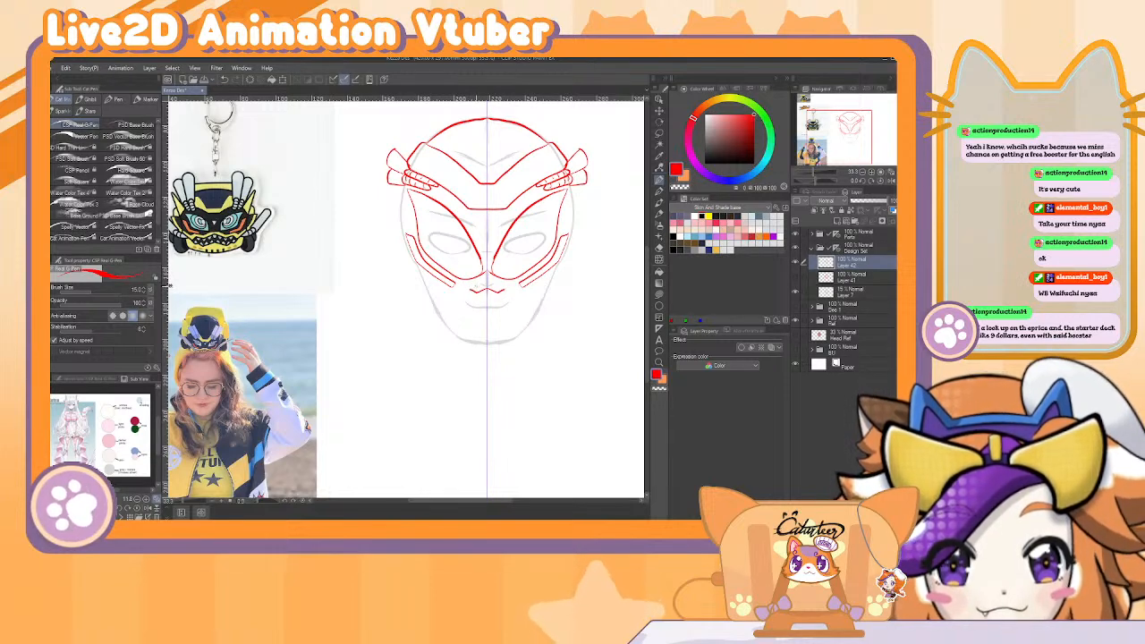
{"action": "key", "text": "ctrl+z"}
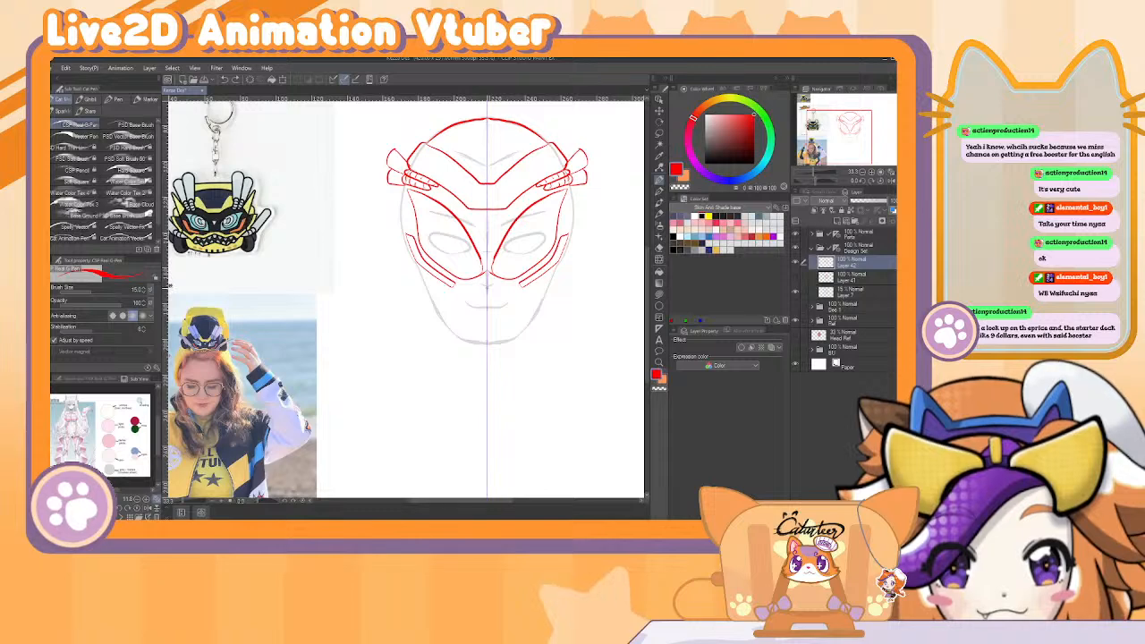
{"action": "key", "text": "ctrl+y"}
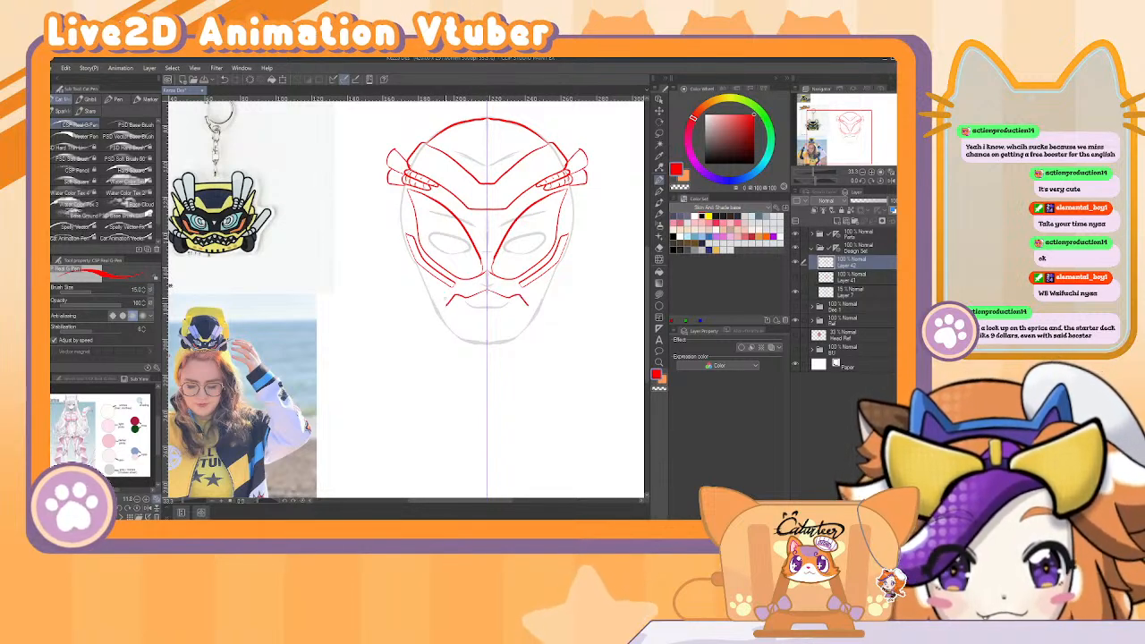
{"action": "key", "text": "ctrl+z"}
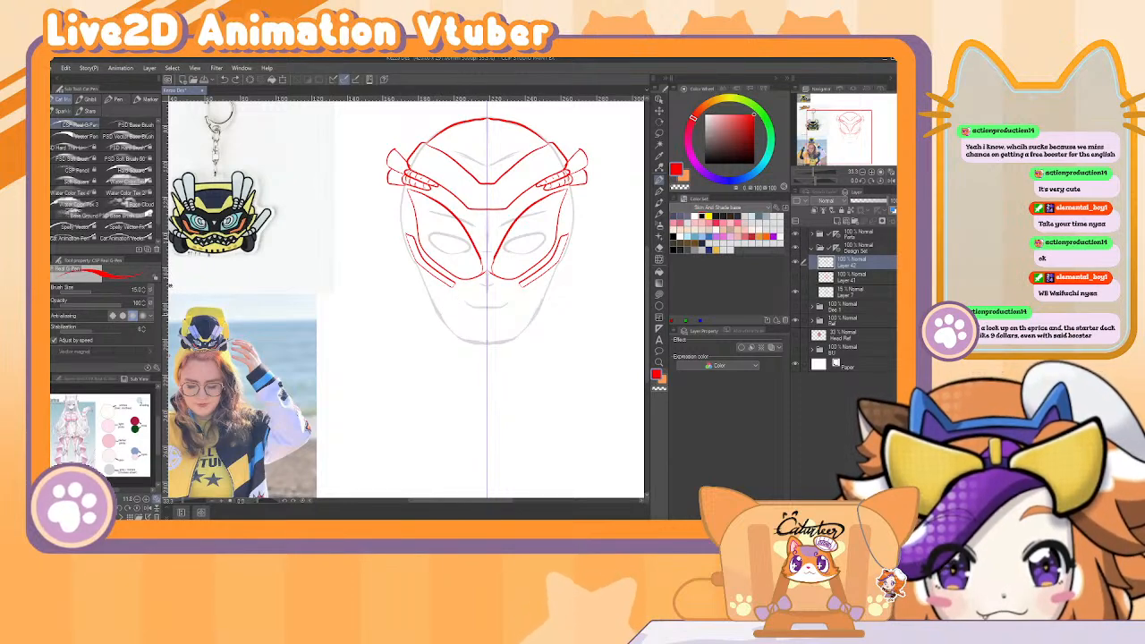
{"action": "key", "text": "ctrl+y"}
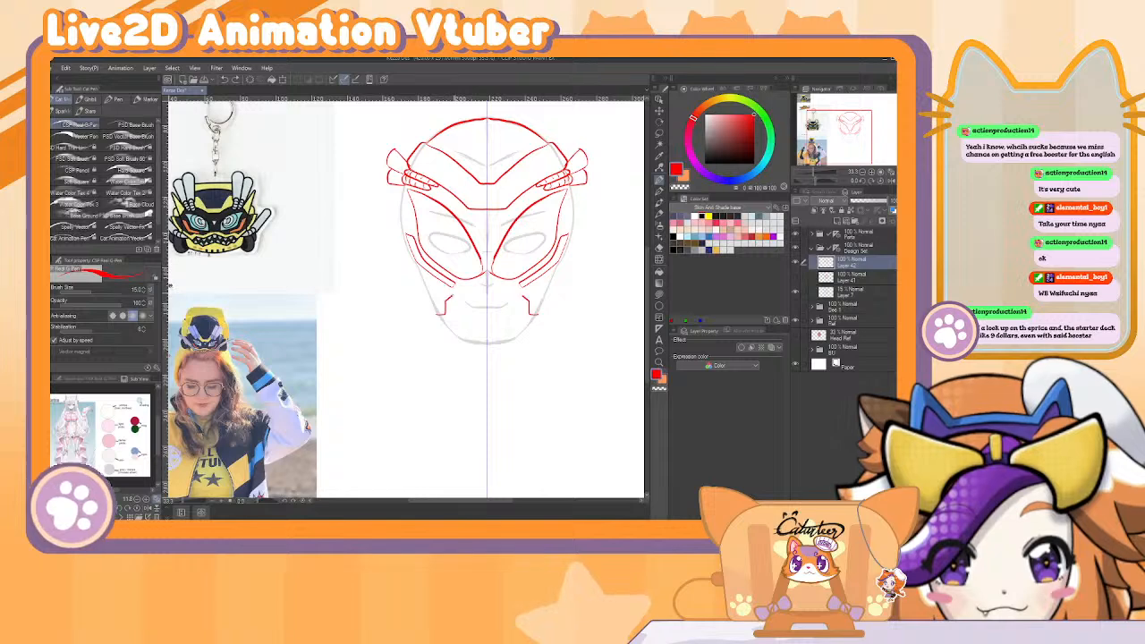
{"action": "key", "text": "ctrl+z"}
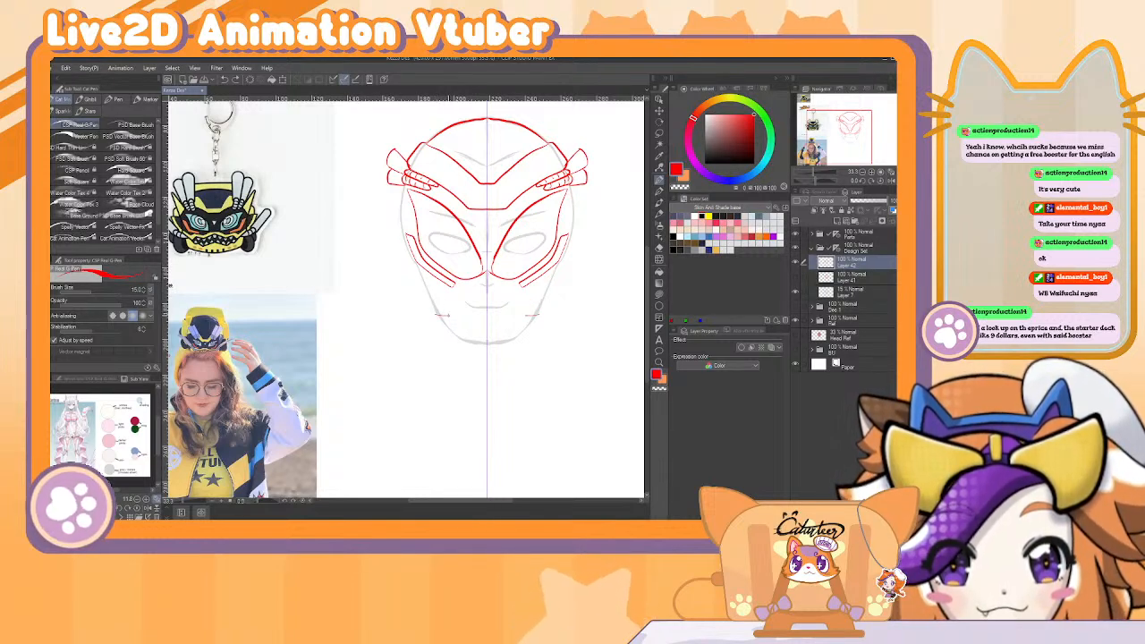
{"action": "key", "text": "ctrl+y"}
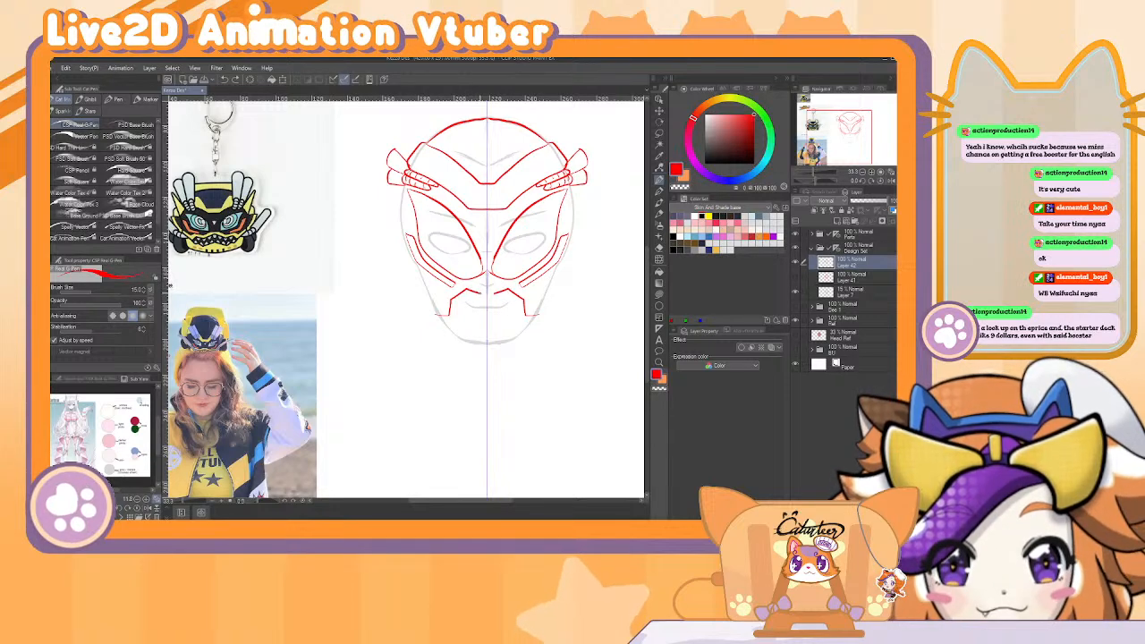
Sketch a mouth guard's upper edge below the nose, sloping down to both cheeks with short horizontal ticks toward the jaw.
{"action": "key", "text": "ctrl+z"}
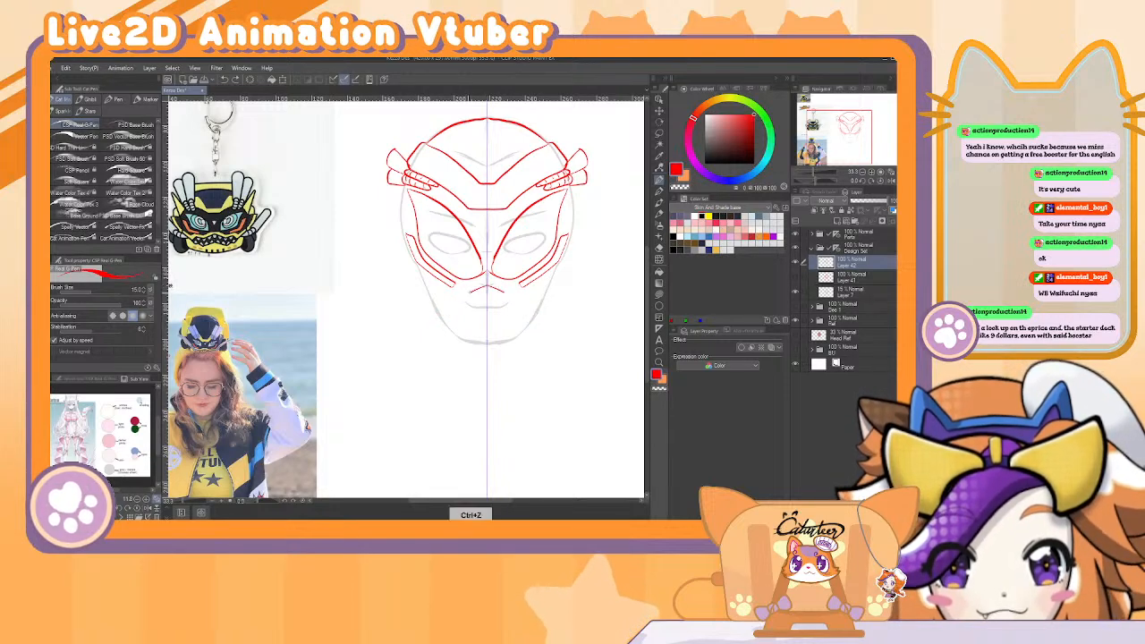
{"action": "key", "text": "ctrl+z"}
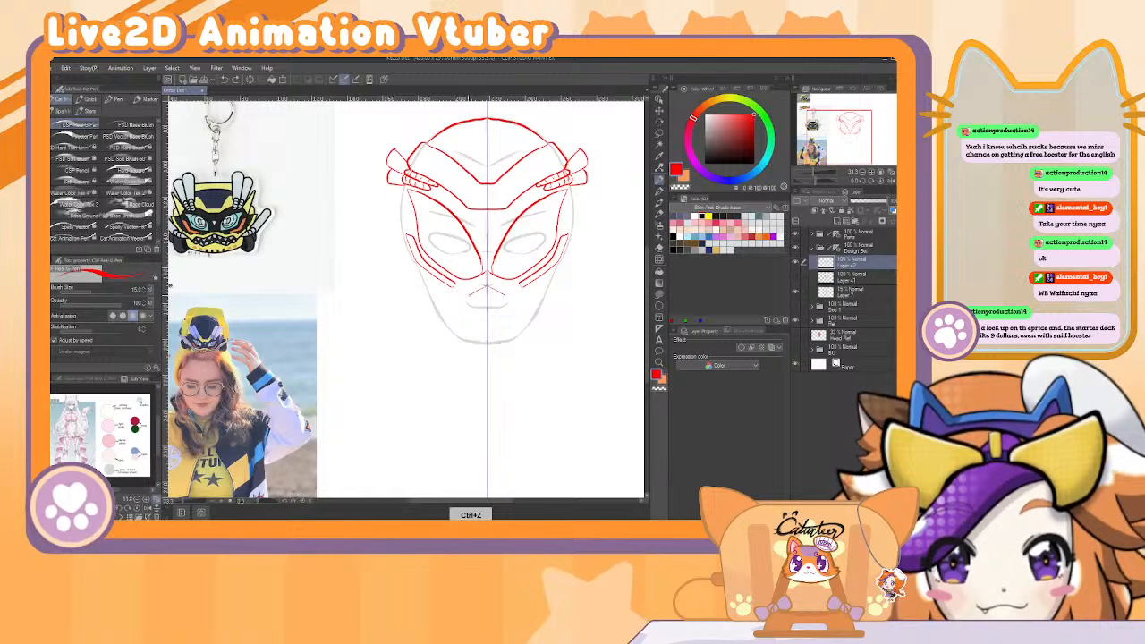
{"action": "left_click_drag", "start_coordinate": [454, 292], "coordinate": [469, 296]}
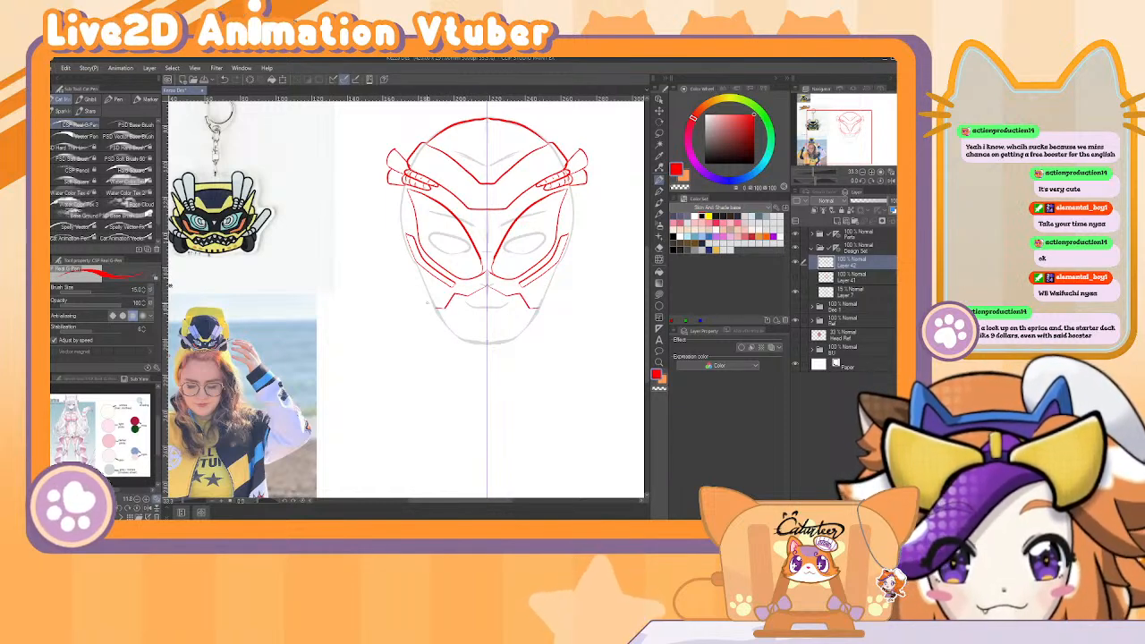
{"action": "left_click_drag", "start_coordinate": [446, 308], "coordinate": [435, 308]}
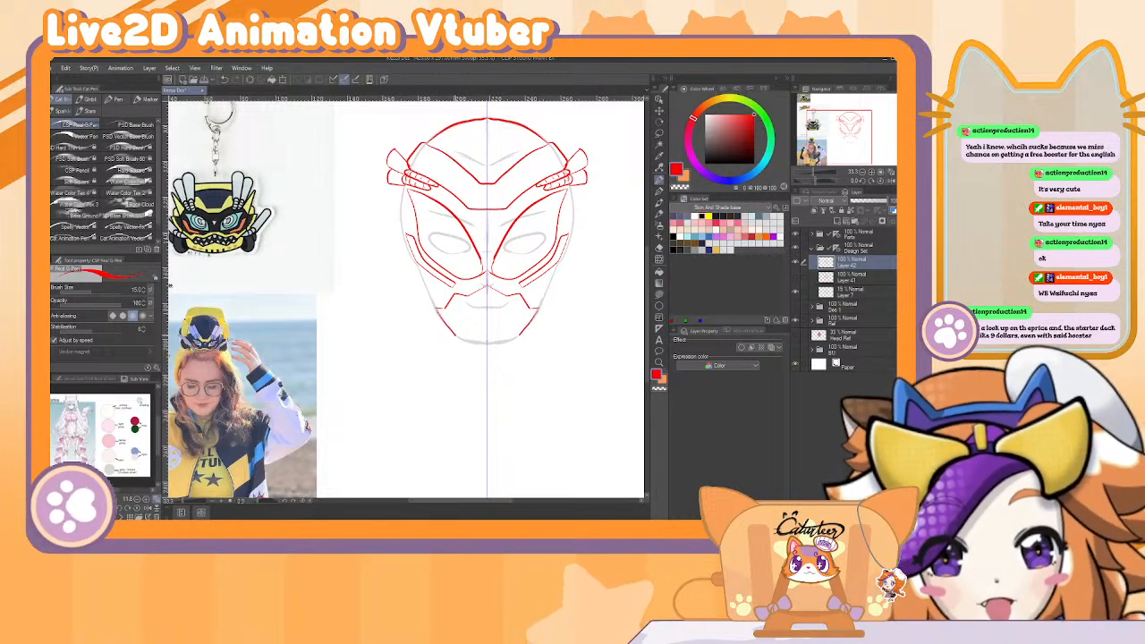
Close the mouth guard with an angled, flat-bottomed lower outline above the chin and mark the lips inside it.
{"action": "key", "text": "ctrl+z"}
{"action": "left_click_drag", "start_coordinate": [438, 313], "coordinate": [487, 345]}
{"action": "key", "text": "ctrl+z"}
{"action": "left_click_drag", "start_coordinate": [438, 308], "coordinate": [487, 335]}
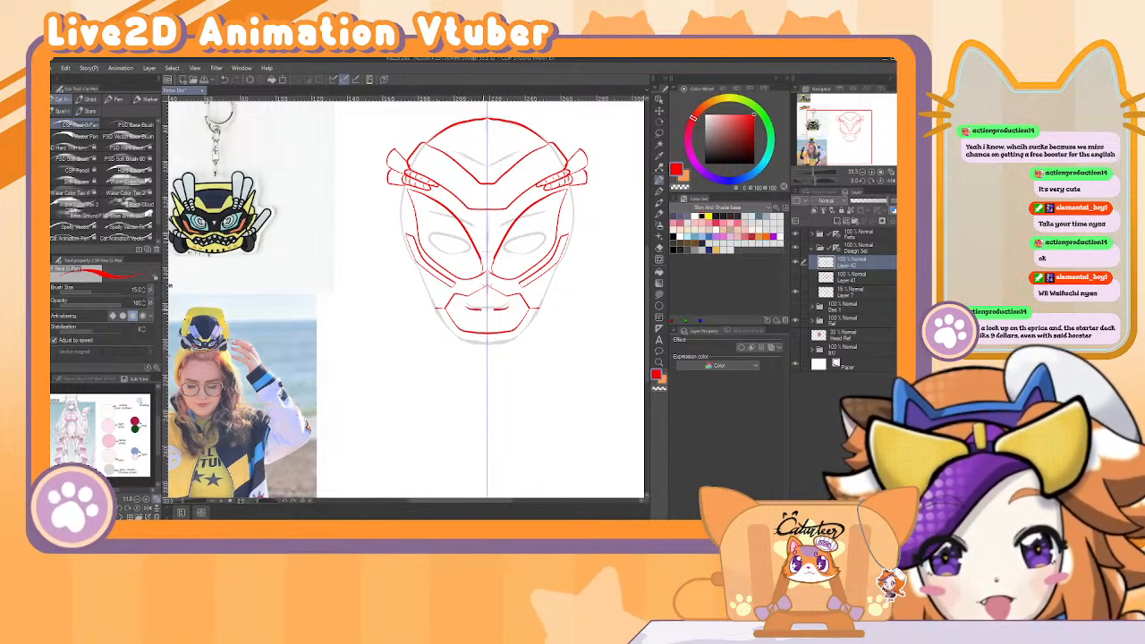
{"action": "key", "text": "ctrl+z"}
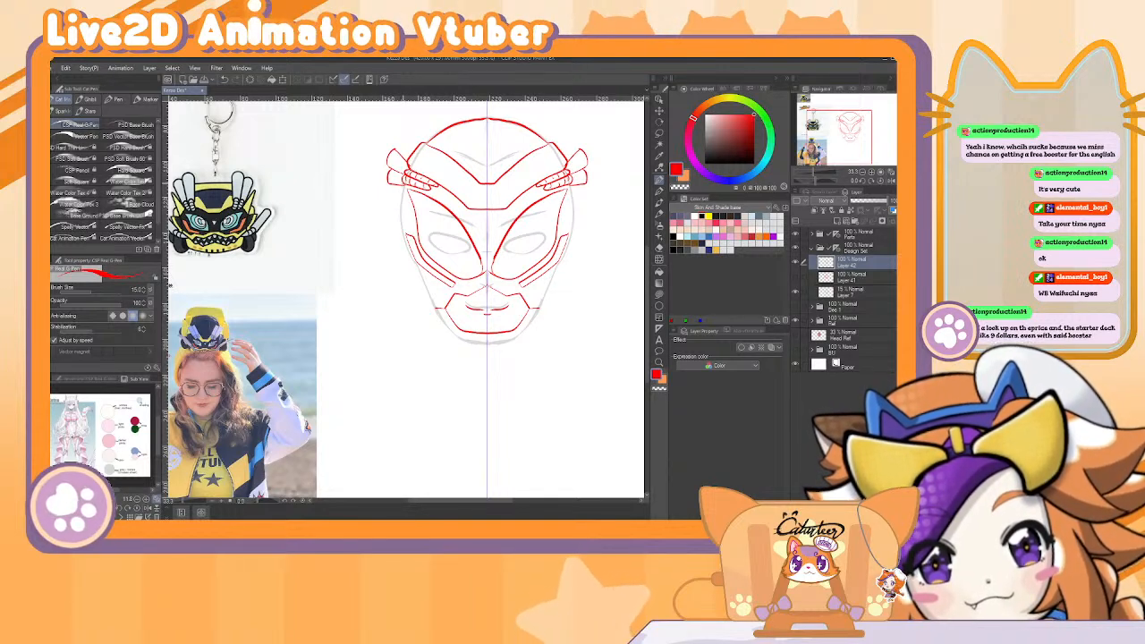
{"action": "left_click_drag", "start_coordinate": [400, 187], "coordinate": [403, 236]}
{"action": "key", "text": "ctrl+z"}
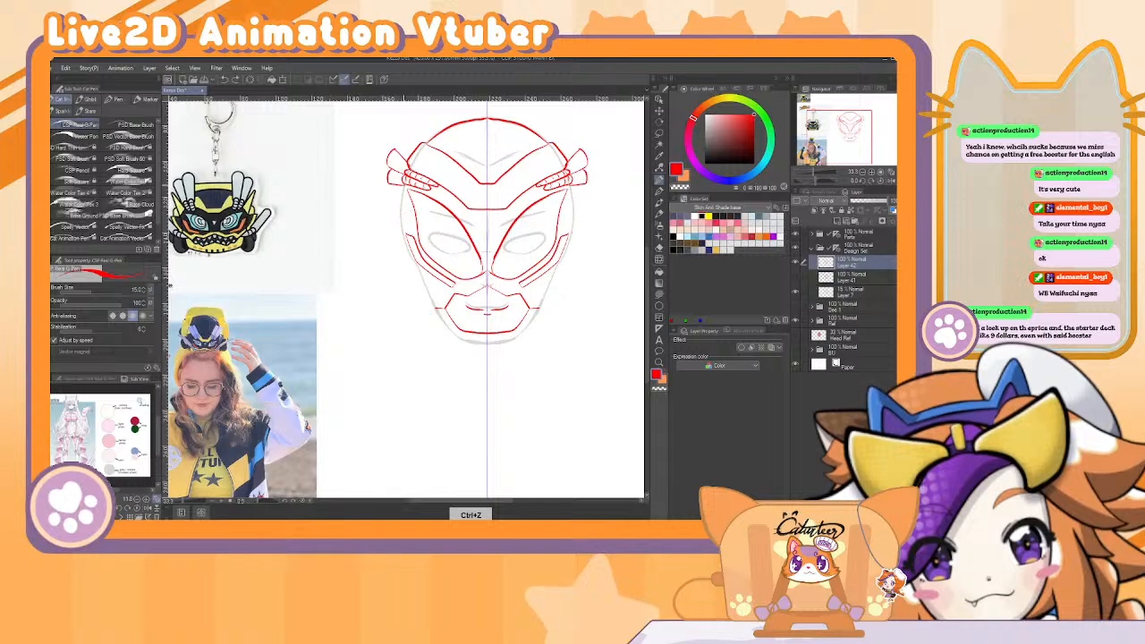
{"action": "left_click_drag", "start_coordinate": [399, 188], "coordinate": [407, 254]}
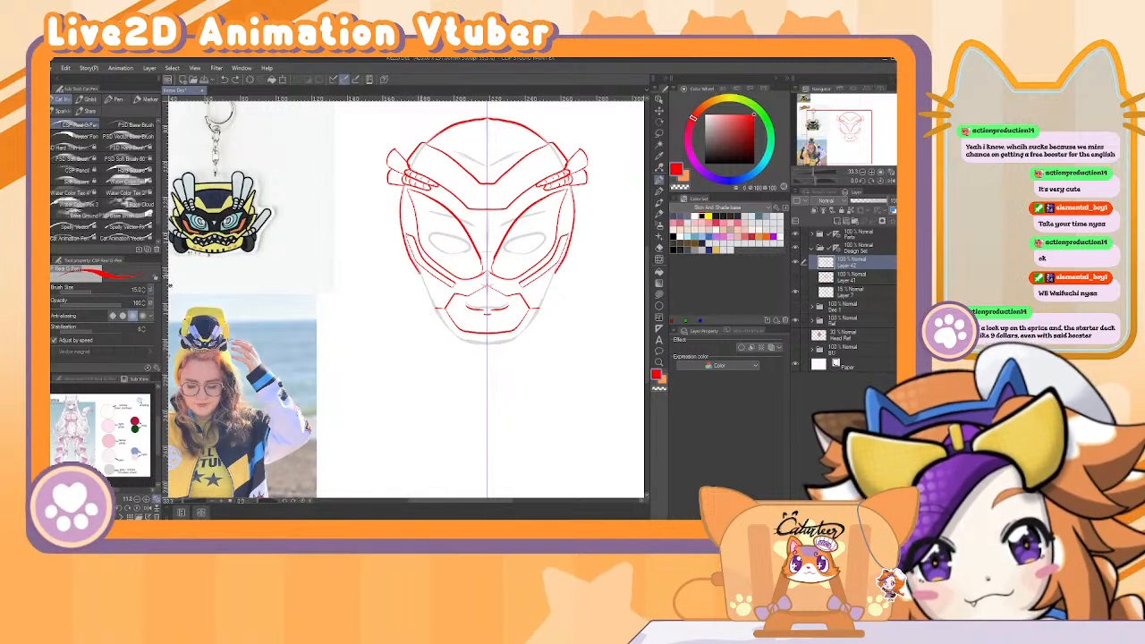
{"action": "key", "text": "ctrl+z"}
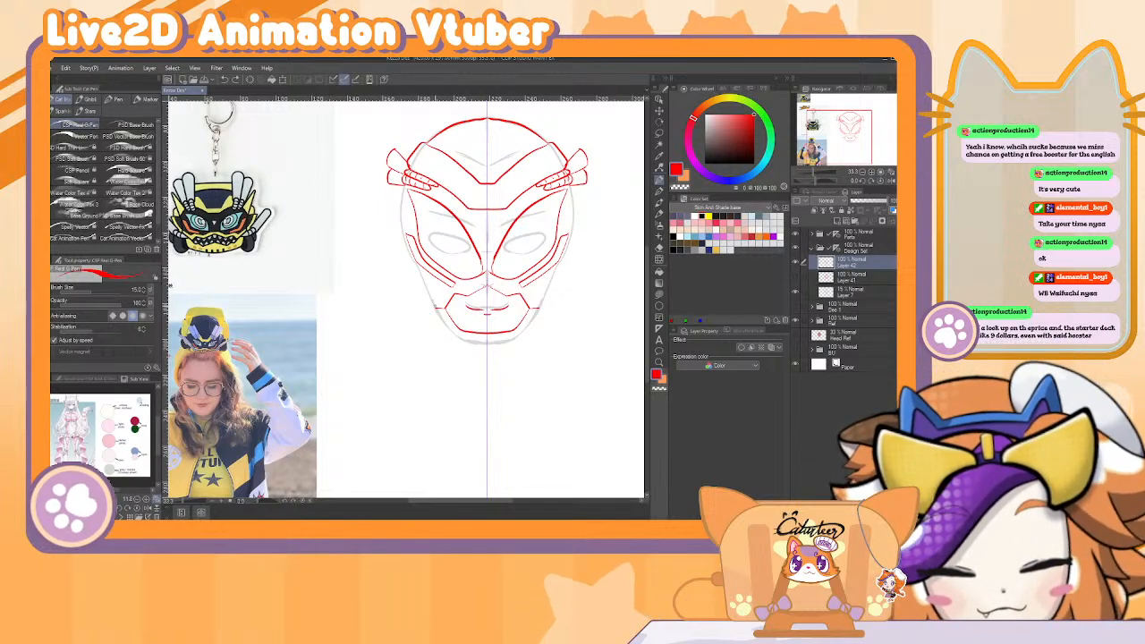
{"action": "key", "text": "ctrl+z"}
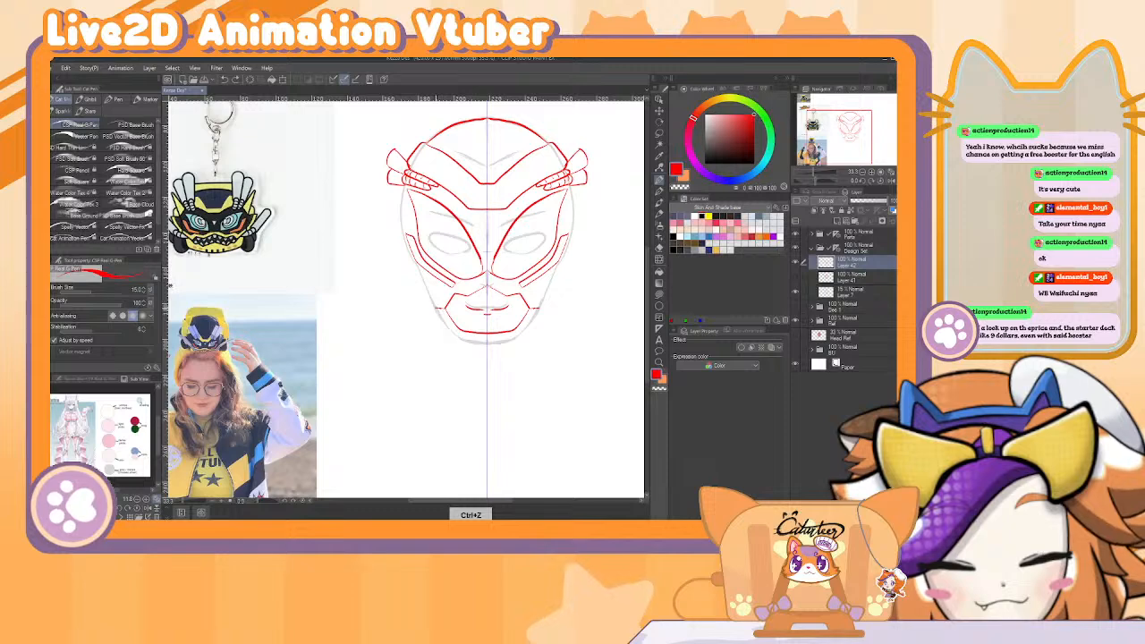
Outline the lower helmet with curved face sides, small jaw blocks and an angled chin strip filled with short vertical slats.
{"action": "left_click_drag", "start_coordinate": [428, 295], "coordinate": [432, 308]}
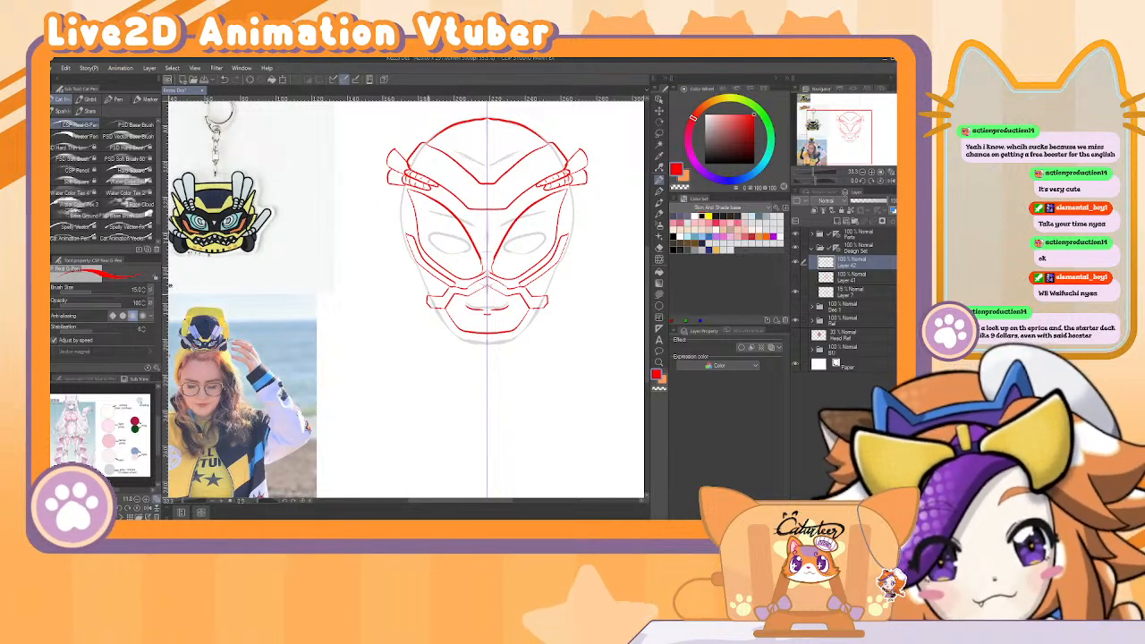
{"action": "left_click_drag", "start_coordinate": [413, 279], "coordinate": [398, 184]}
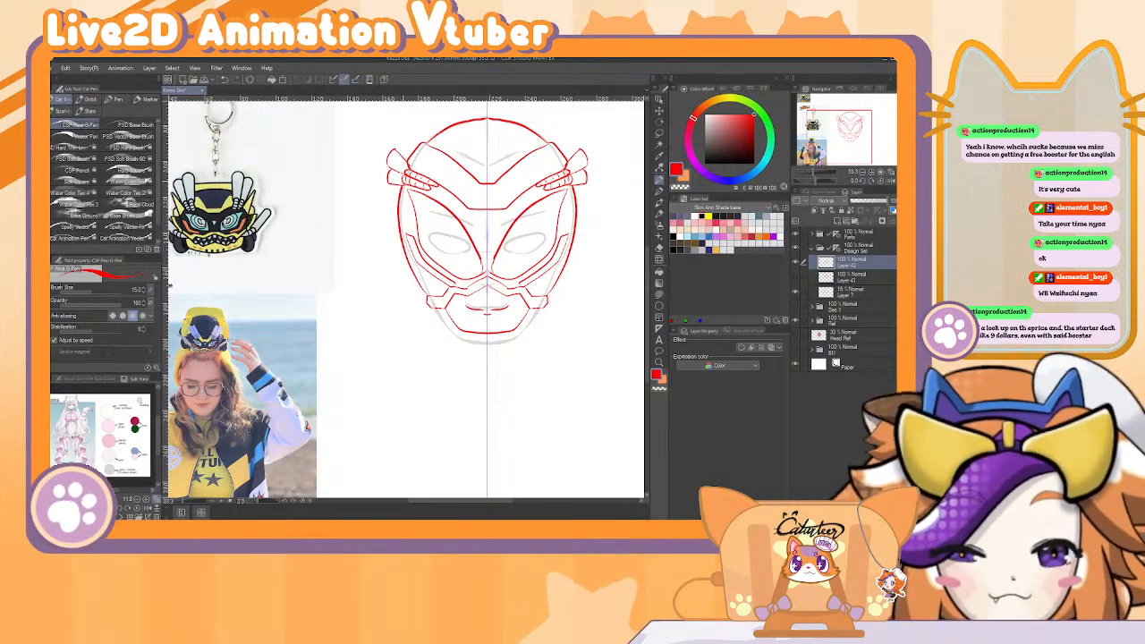
{"action": "left_click_drag", "start_coordinate": [433, 308], "coordinate": [457, 336]}
{"action": "key", "text": "ctrl+z"}
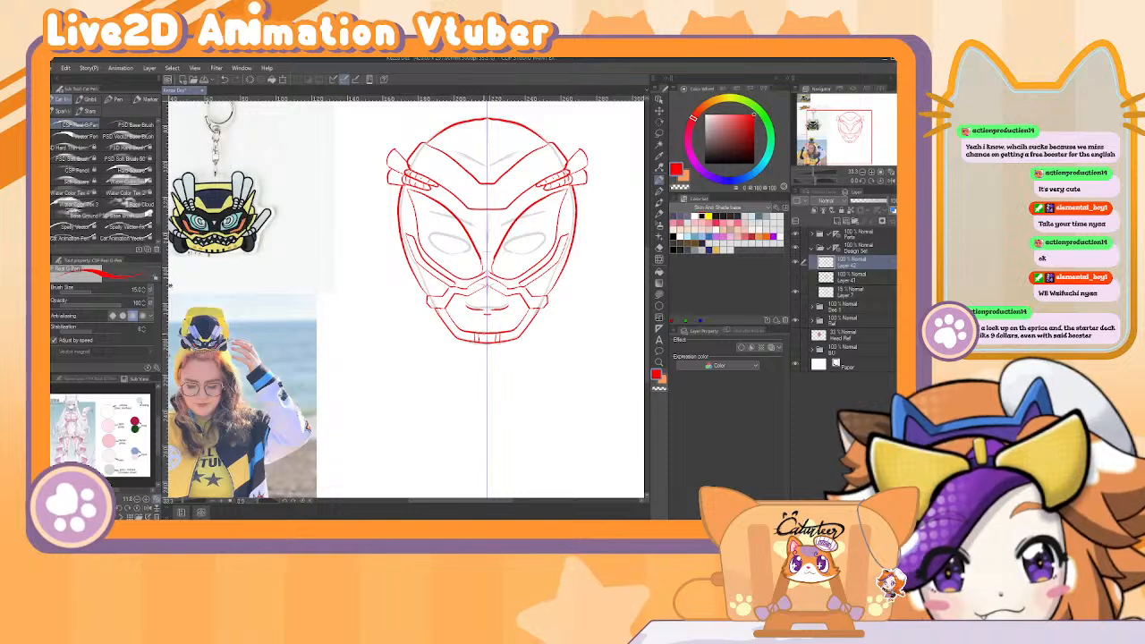
{"action": "key", "text": "ctrl+z"}
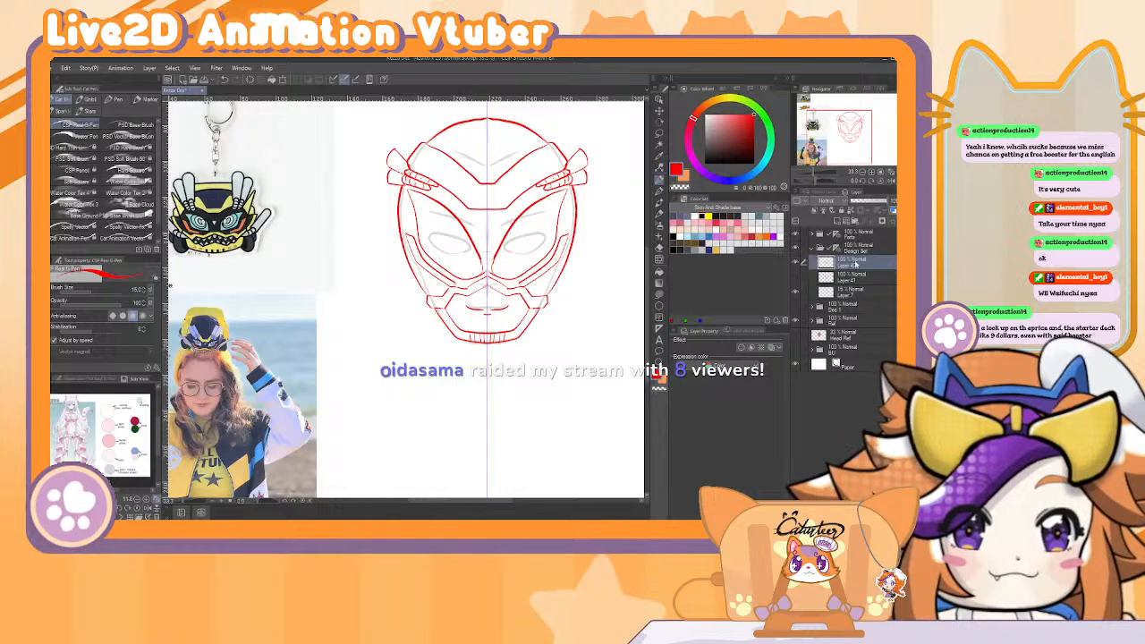
Lower the opacity of Layer 42 with the red helmet sketch and hide the faded head guide layer.
{"action": "left_click", "coordinate": [859, 202]}
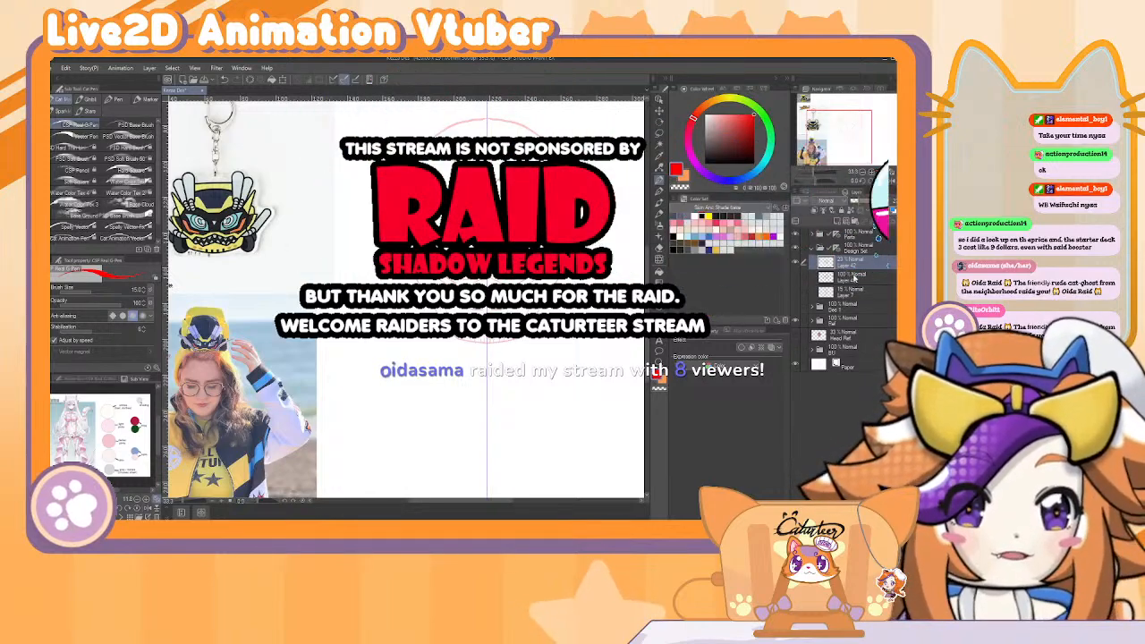
{"action": "left_click", "coordinate": [813, 351]}
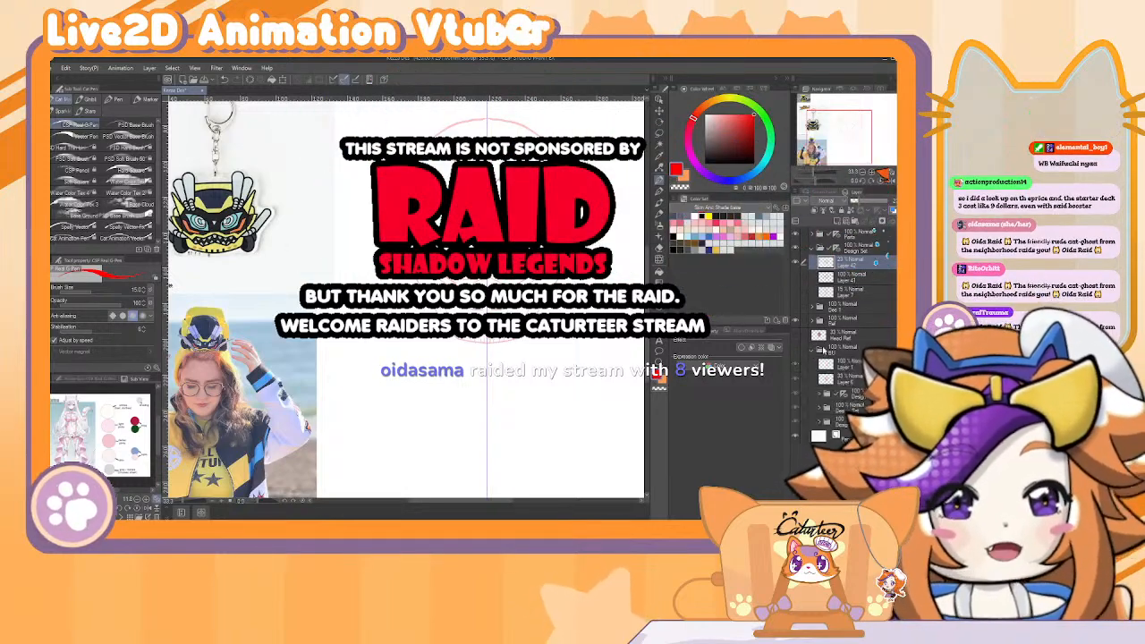
{"action": "left_click", "coordinate": [829, 413]}
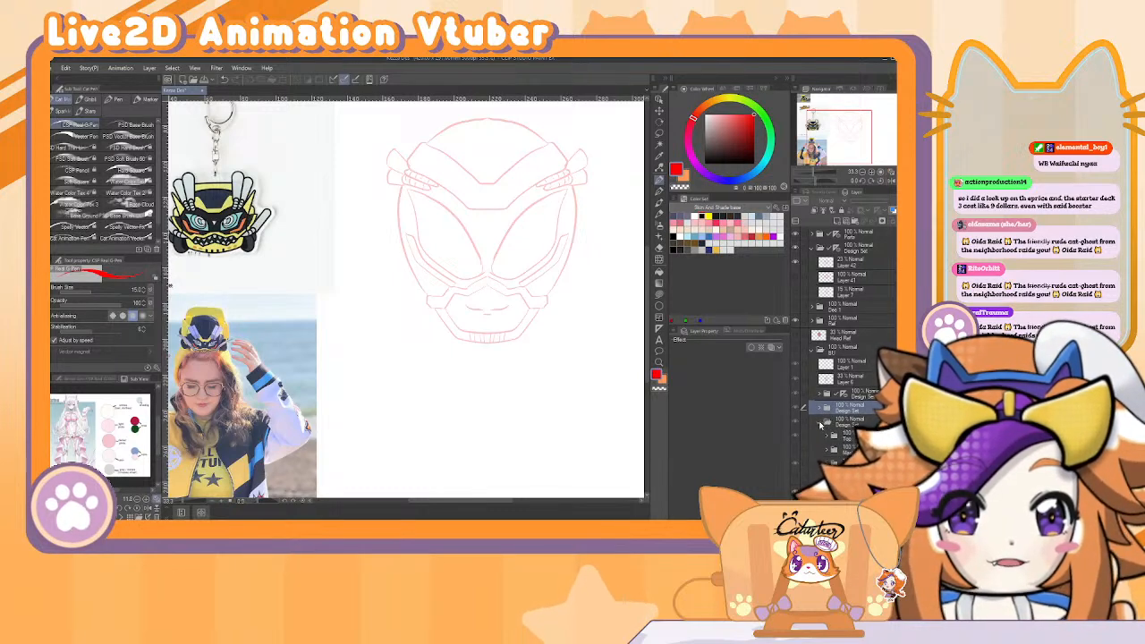
{"action": "left_click", "coordinate": [834, 394]}
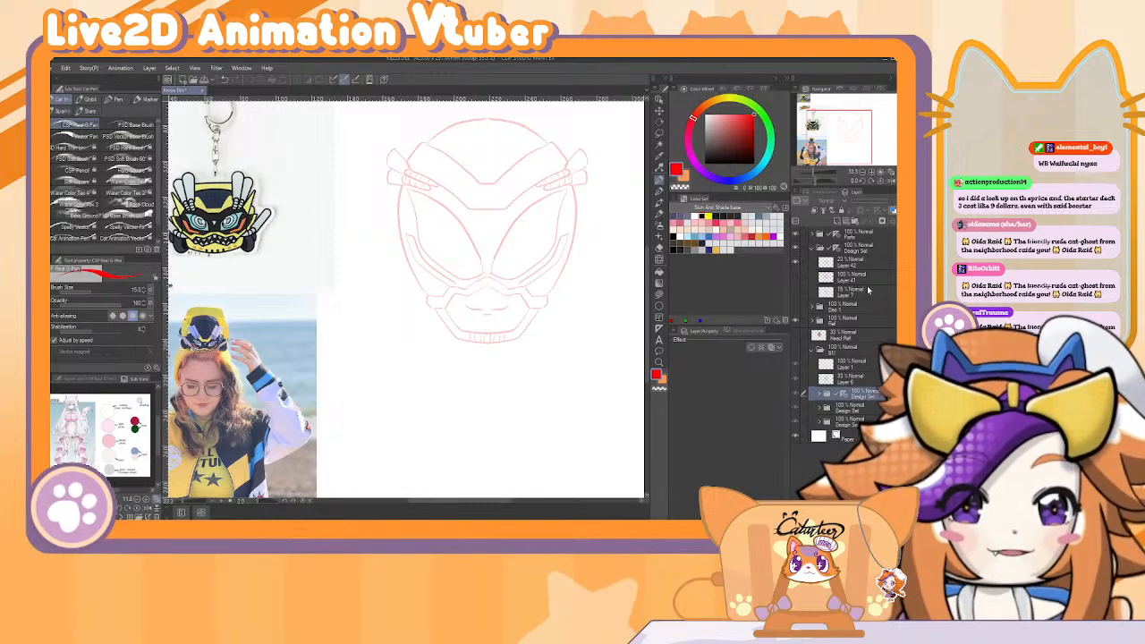
Duplicate the Design Set folder that holds the helmet sketches and merge the upper copy's layers down into Layer 7.
{"action": "left_click", "coordinate": [867, 250]}
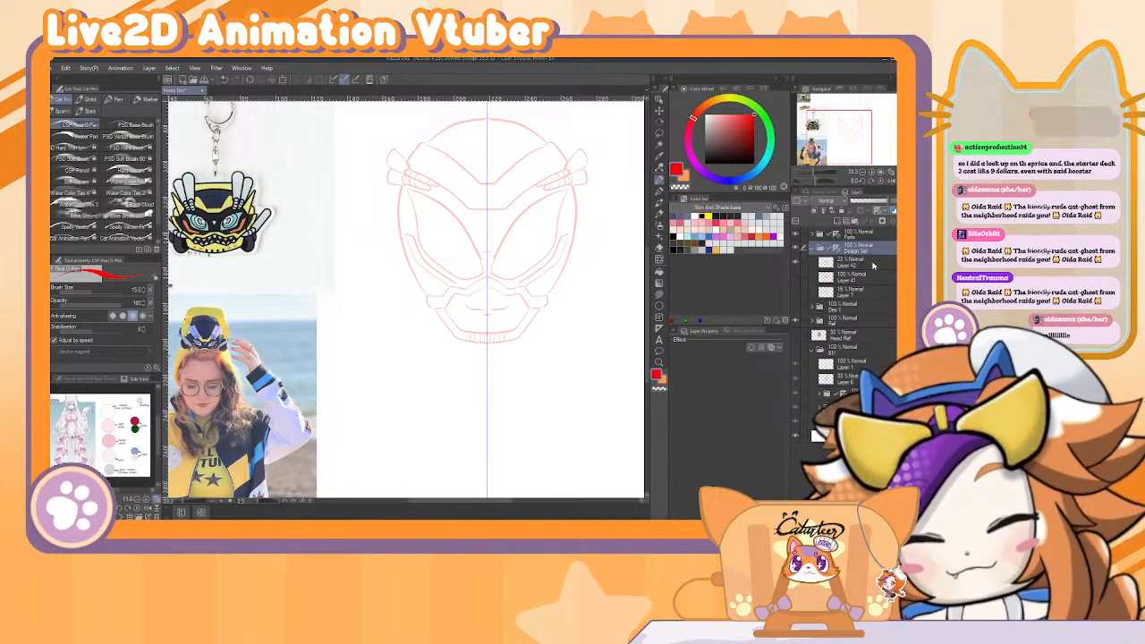
{"action": "left_click_drag", "start_coordinate": [874, 271], "coordinate": [853, 243]}
{"action": "left_click", "coordinate": [869, 263]}
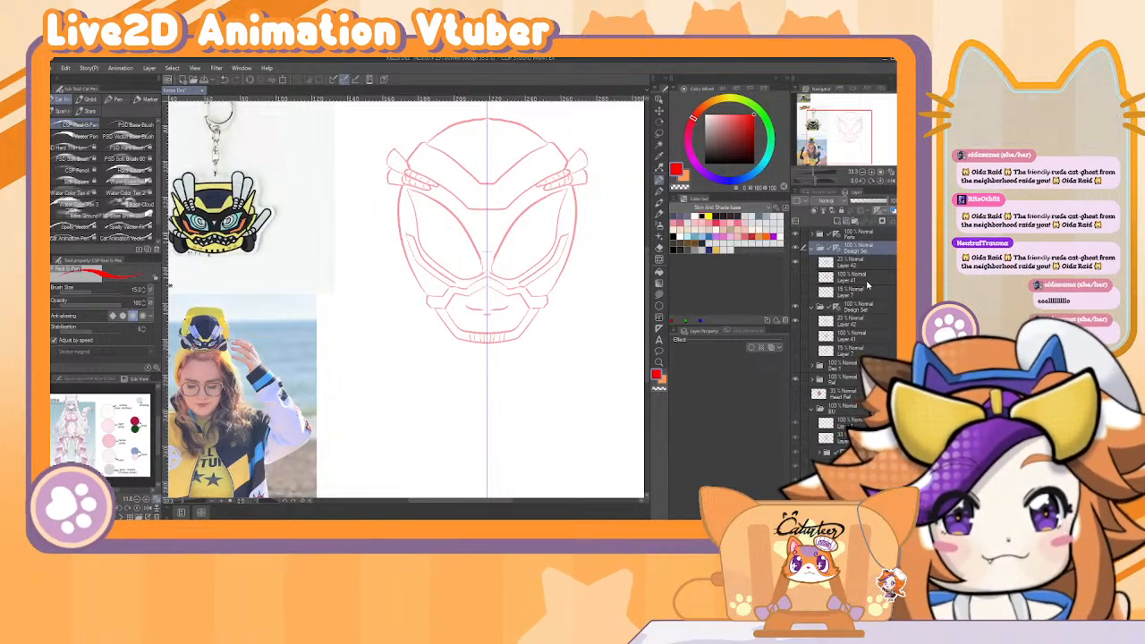
{"action": "key", "text": "ctrl+e"}
{"action": "key", "text": "ctrl+e"}
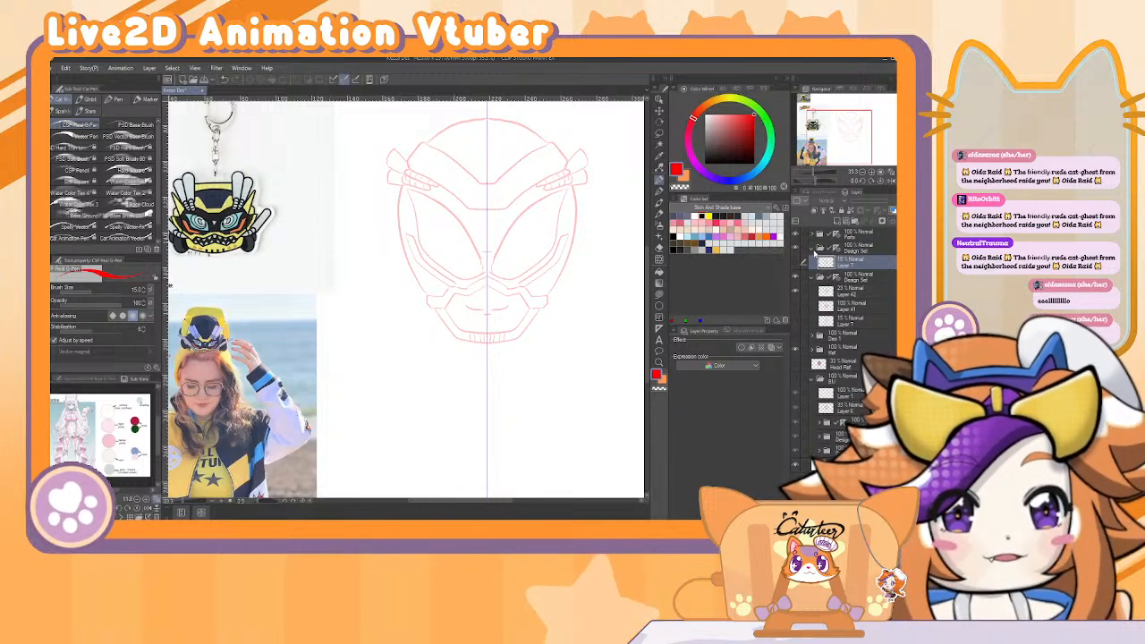
Reorder the two Design Set folders so the full one sits directly above the collapsed merged copy.
{"action": "left_click", "coordinate": [826, 250]}
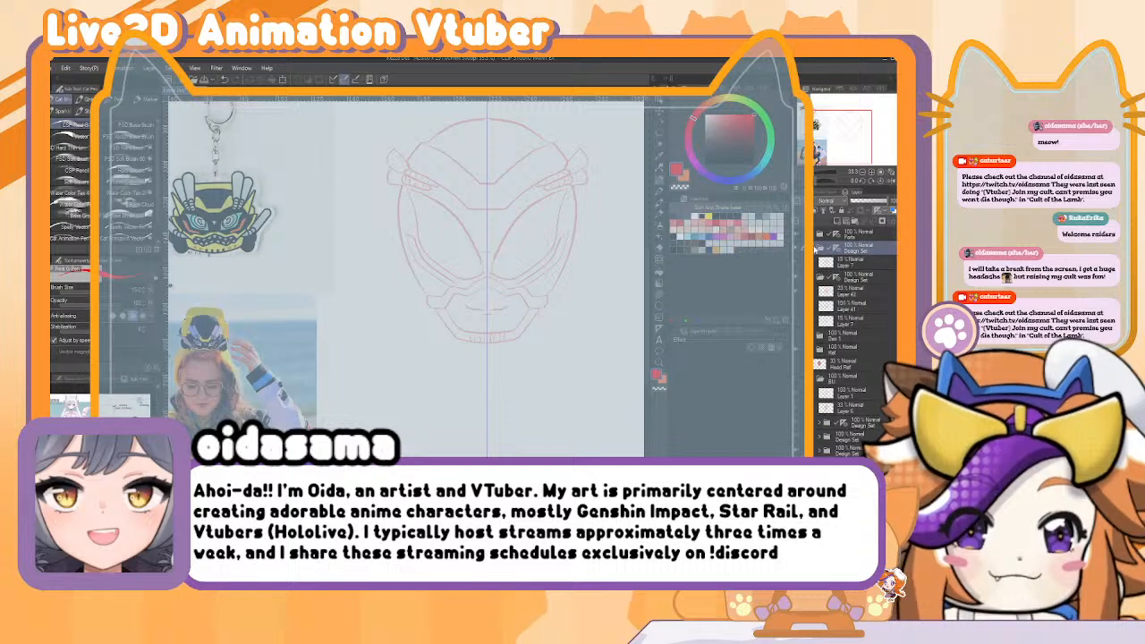
{"action": "left_click_drag", "start_coordinate": [870, 320], "coordinate": [860, 290]}
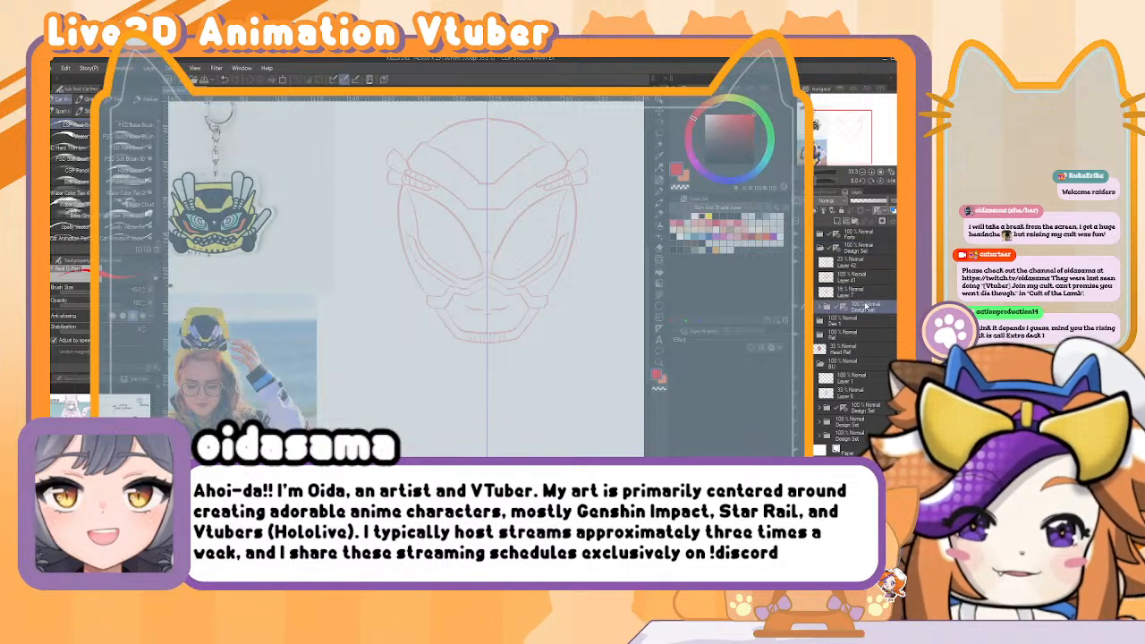
{"action": "left_click", "coordinate": [827, 248]}
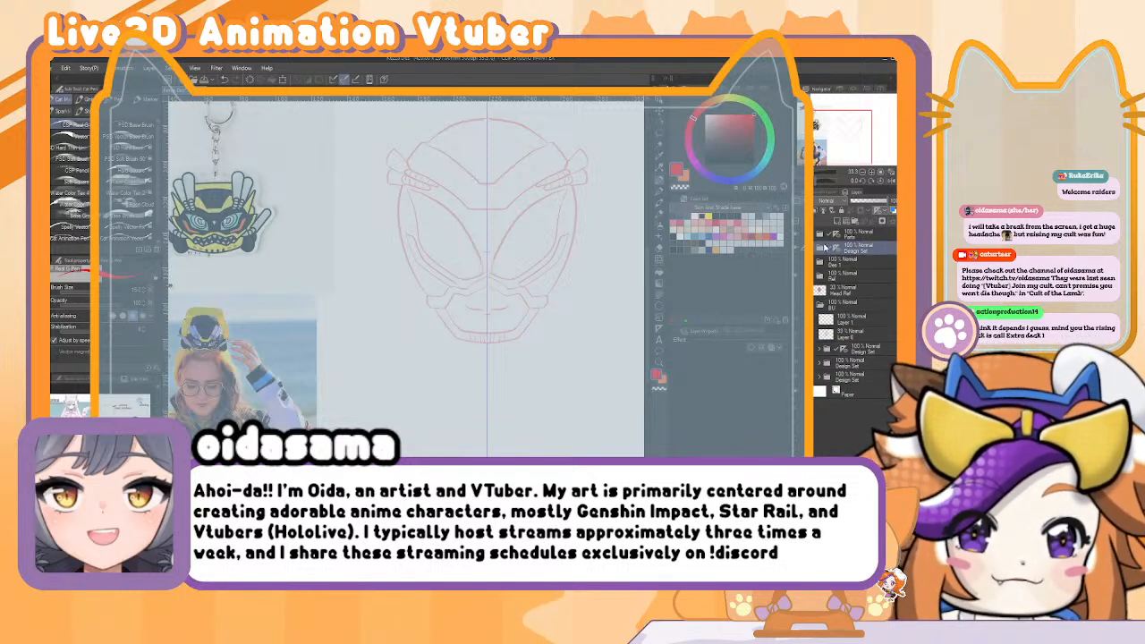
{"action": "left_click", "coordinate": [818, 250]}
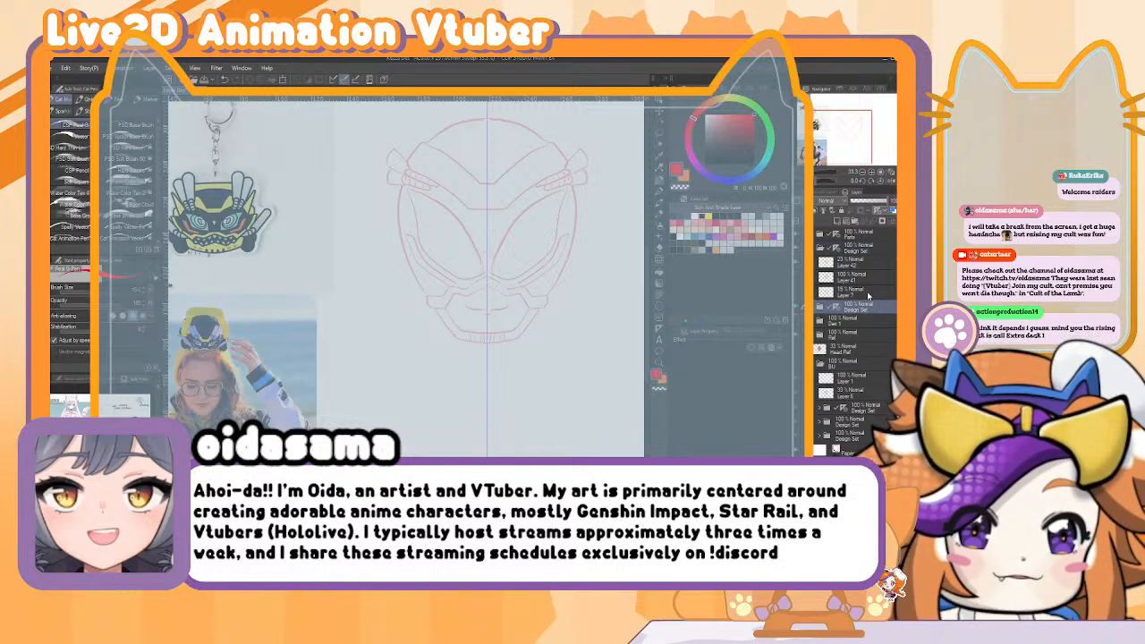
Add a new vector layer directly above Layer 42 in the full Design Set folder for the helmet line work.
{"action": "left_click", "coordinate": [849, 265]}
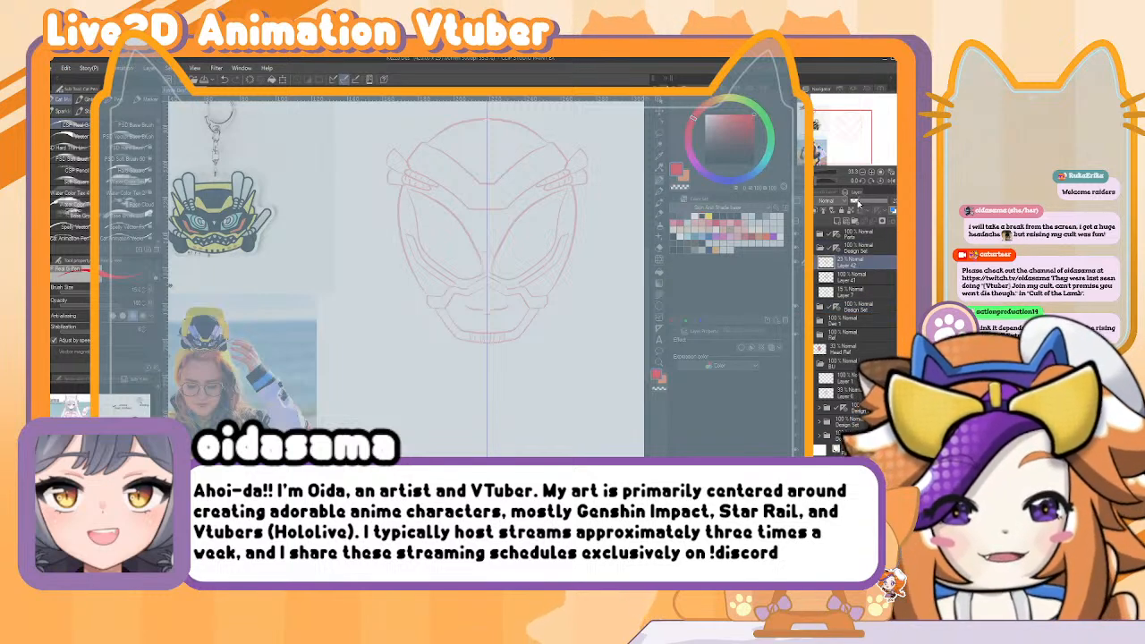
{"action": "left_click", "coordinate": [837, 221]}
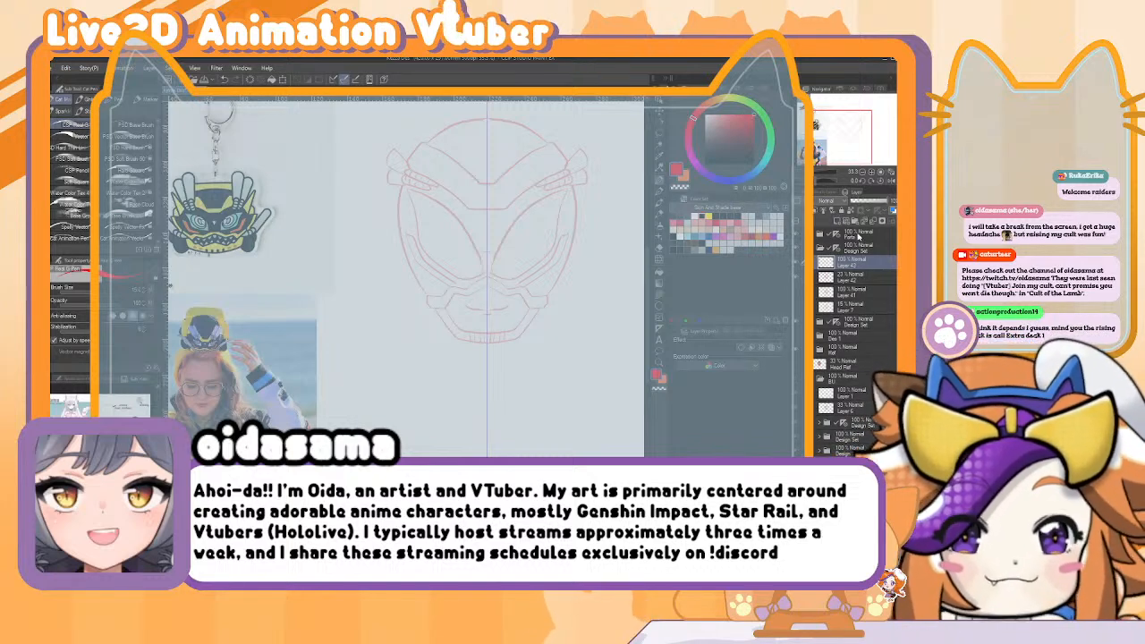
{"action": "key", "text": "ctrl+z"}
{"action": "left_click", "coordinate": [839, 220]}
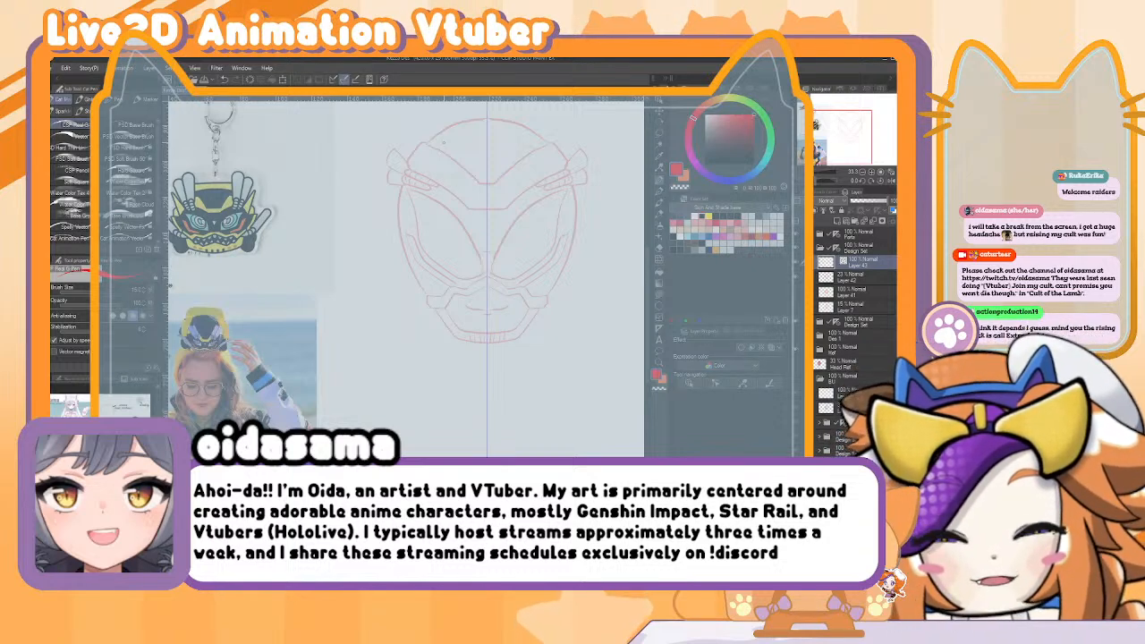
{"action": "left_click", "coordinate": [872, 174]}
{"action": "left_click", "coordinate": [872, 174]}
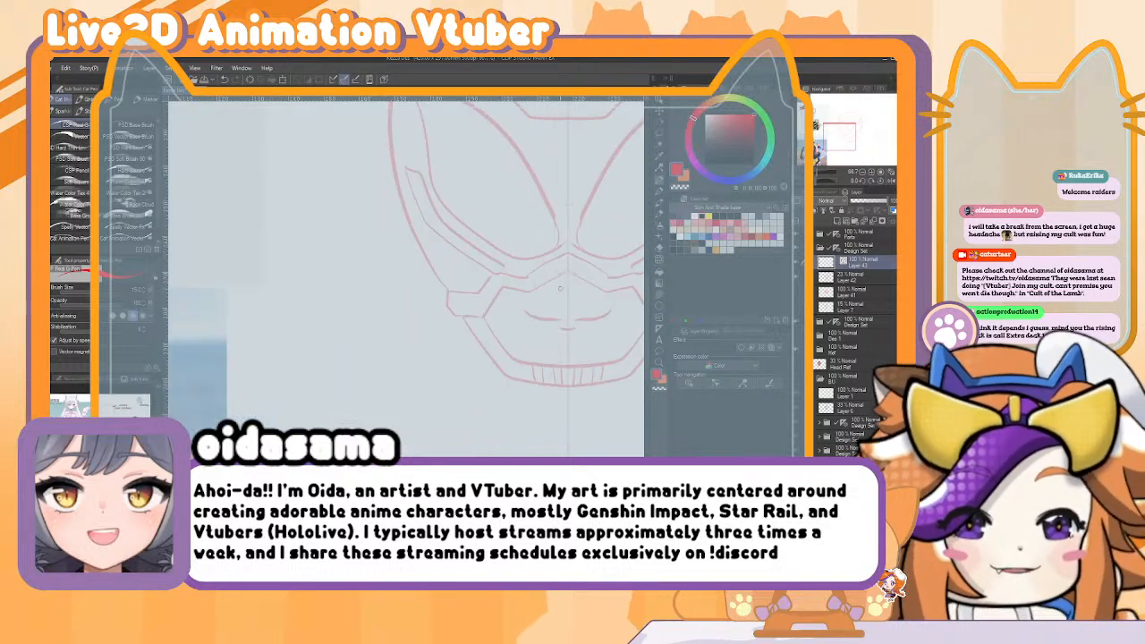
Ink the paired ribbed ovals at both temples of the helmet in black with mirrored strokes, redoing the first outline.
{"action": "left_click_drag", "start_coordinate": [554, 235], "coordinate": [441, 463]}
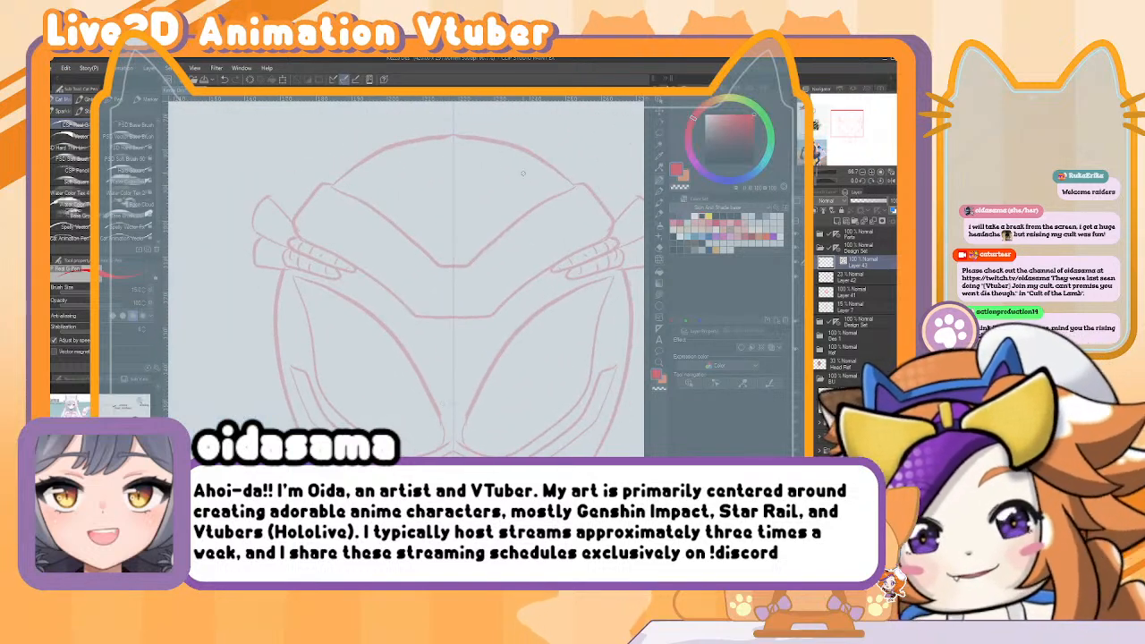
{"action": "left_click_drag", "start_coordinate": [519, 134], "coordinate": [673, 189]}
{"action": "left_click", "coordinate": [662, 183]}
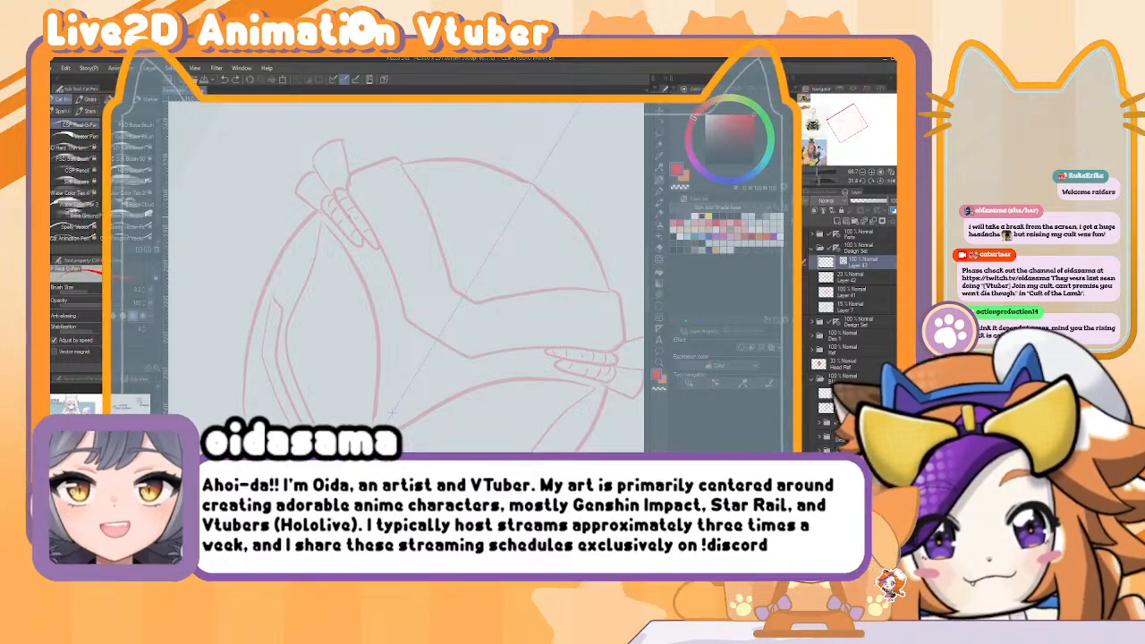
{"action": "key", "text": "ctrl+z"}
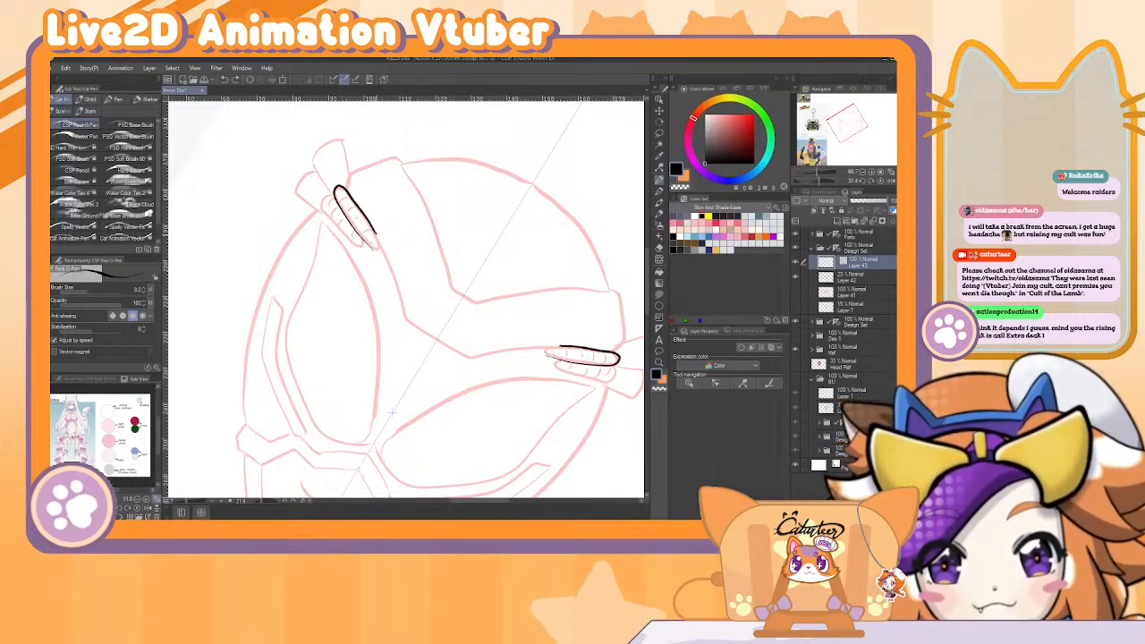
{"action": "key", "text": "ctrl+z"}
{"action": "key", "text": "ctrl+z"}
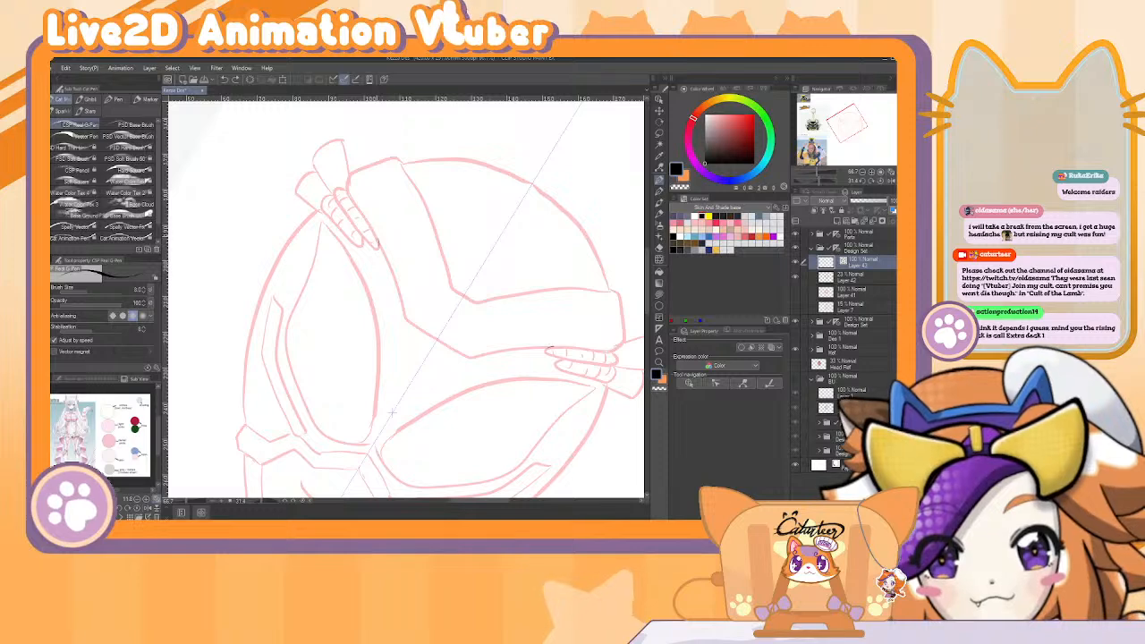
{"action": "left_click_drag", "start_coordinate": [376, 237], "coordinate": [337, 188]}
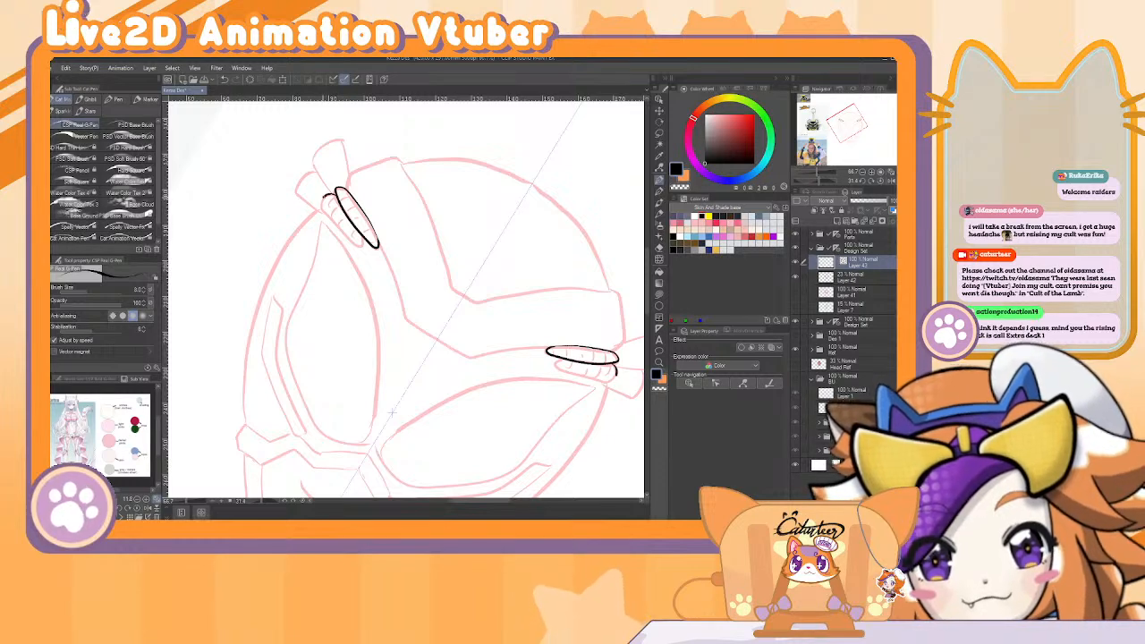
{"action": "left_click_drag", "start_coordinate": [320, 204], "coordinate": [363, 248]}
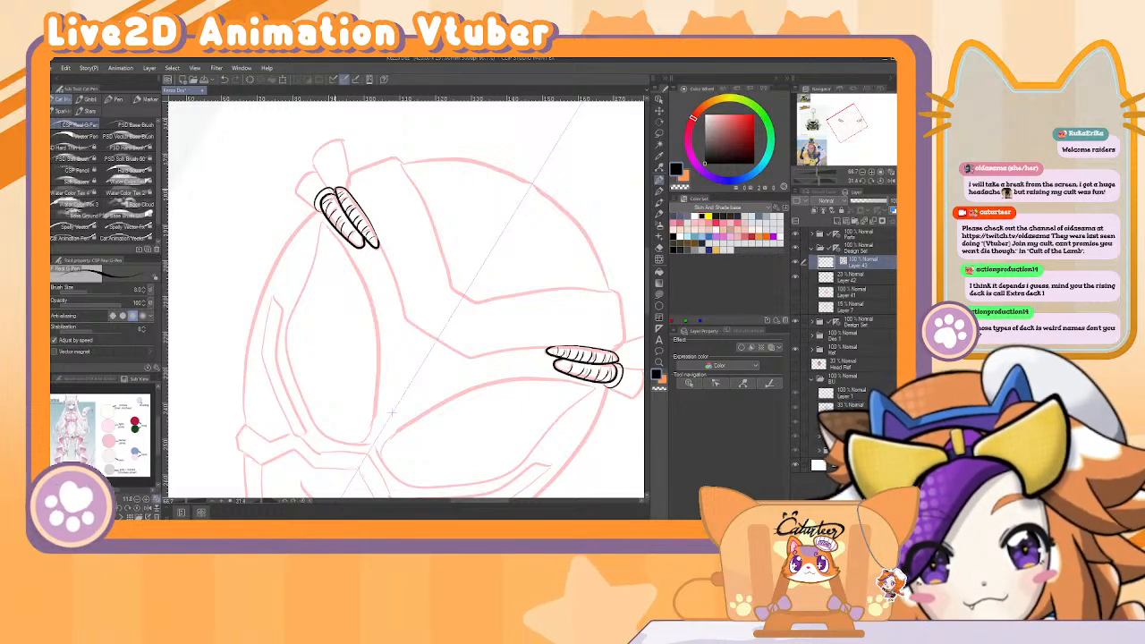
Ink the small knobs and flared fins extending outward from the ribbed ovals on both sides of the helmet.
{"action": "left_click_drag", "start_coordinate": [330, 192], "coordinate": [346, 186]}
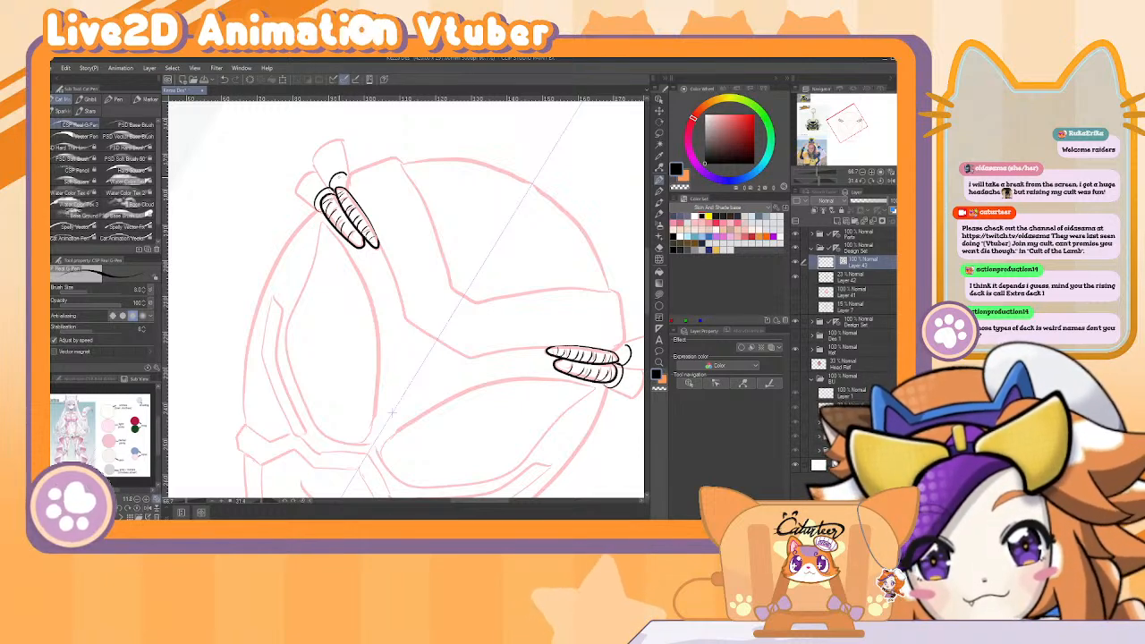
{"action": "left_click_drag", "start_coordinate": [617, 347], "coordinate": [622, 367]}
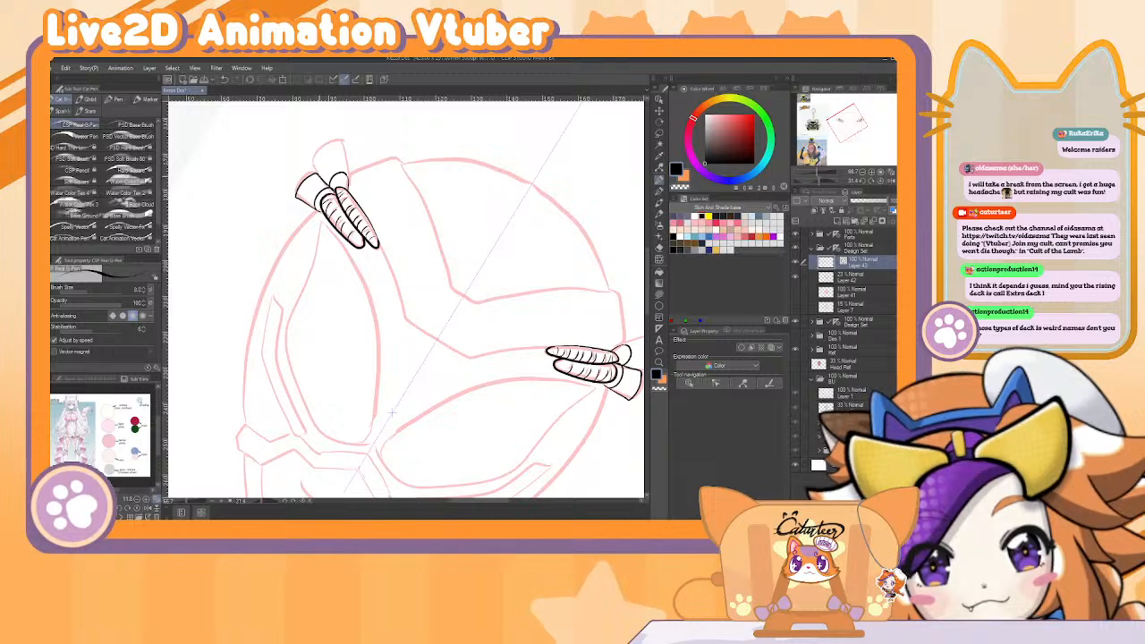
{"action": "mouse_move", "coordinate": [307, 167]}
{"action": "left_mouse_down"}
{"action": "mouse_move", "coordinate": [332, 139]}
{"action": "mouse_move", "coordinate": [349, 171]}
{"action": "left_mouse_up"}
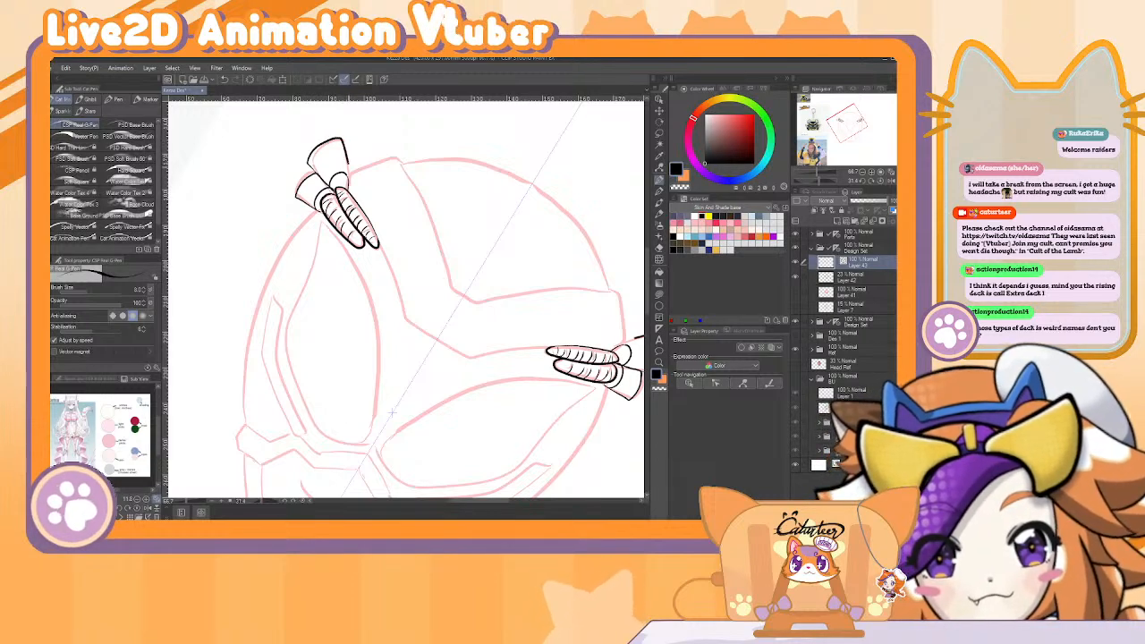
{"action": "left_click_drag", "start_coordinate": [626, 345], "coordinate": [643, 338]}
{"action": "key", "text": "ctrl+z"}
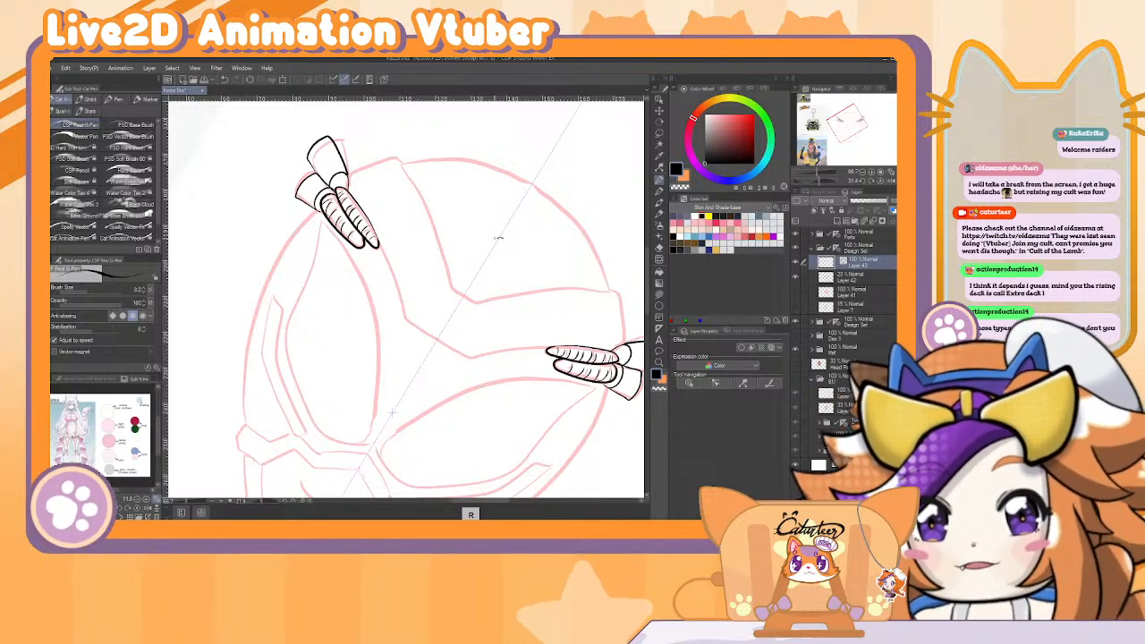
Ink the upper and lower edges of the V-shaped brow band and clean up the centre of its upper edge.
{"action": "left_click_drag", "start_coordinate": [498, 238], "coordinate": [426, 152]}
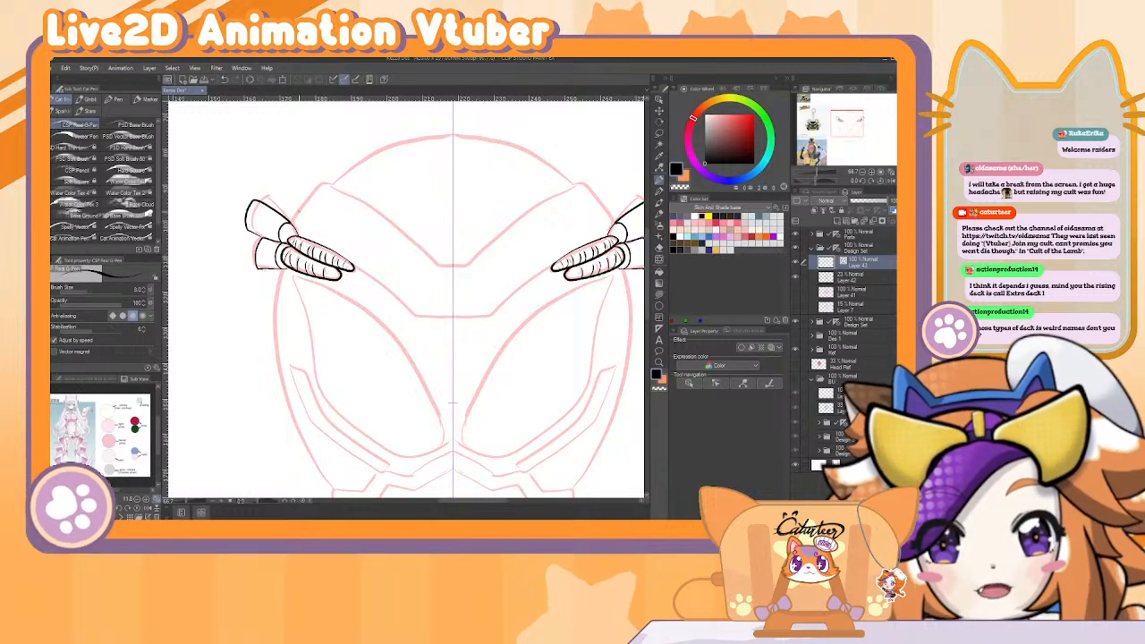
{"action": "left_click_drag", "start_coordinate": [295, 212], "coordinate": [325, 182]}
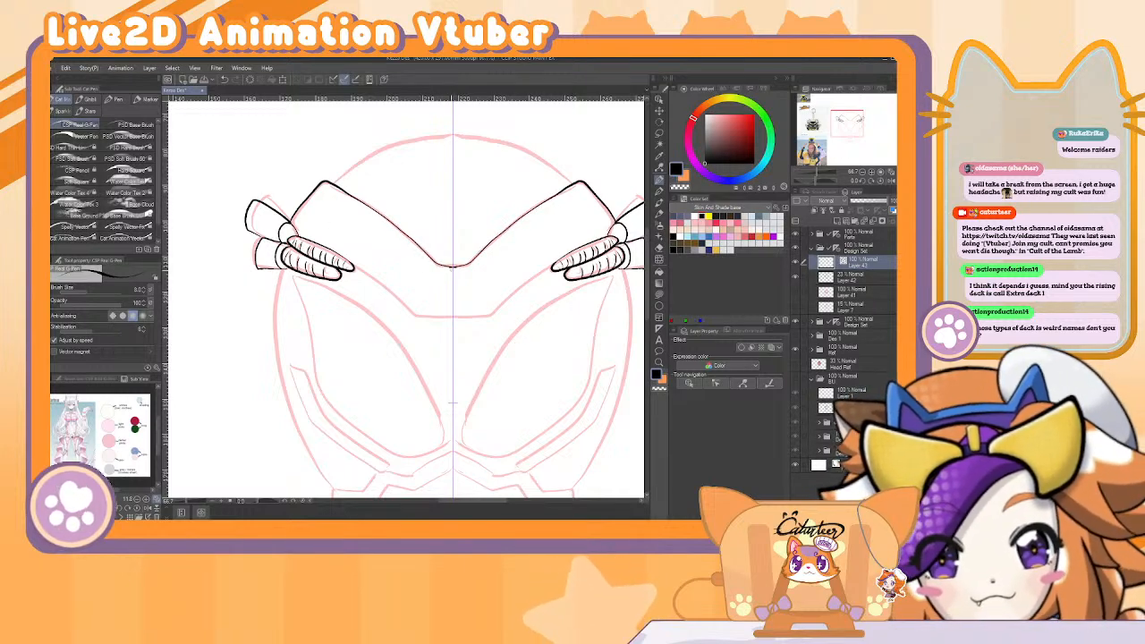
{"action": "key", "text": "e"}
{"action": "left_click_drag", "start_coordinate": [445, 269], "coordinate": [453, 269]}
{"action": "key", "text": "p"}
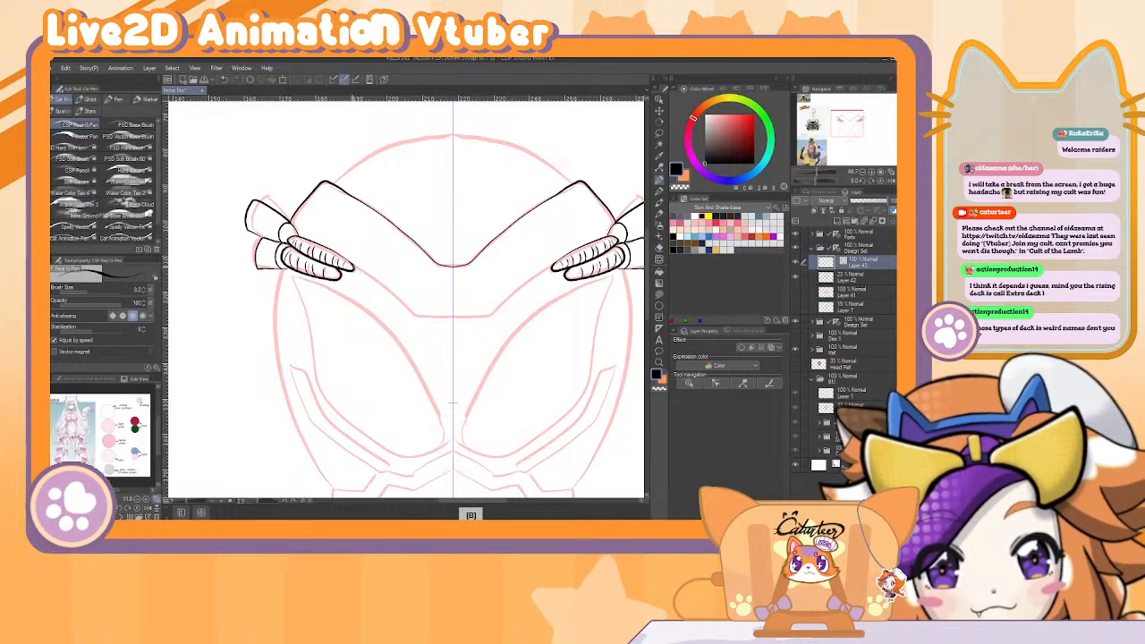
{"action": "left_click_drag", "start_coordinate": [354, 269], "coordinate": [386, 289]}
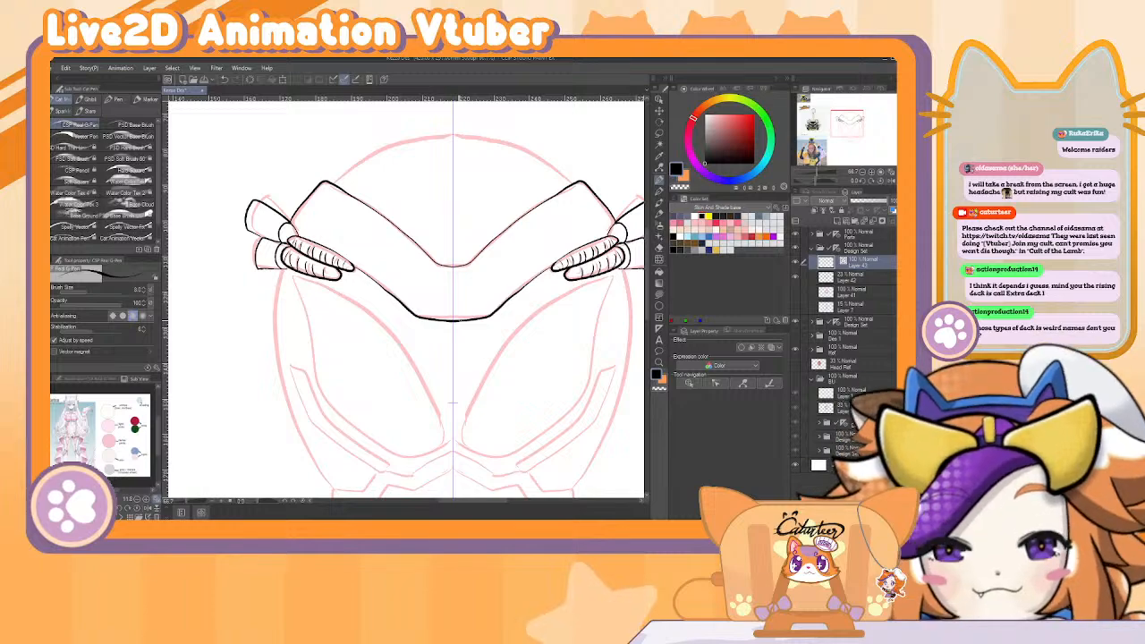
Ink the helmet's rounded dome above the brow band and erase the line ends that overshoot the band's corners.
{"action": "key", "text": "r"}
{"action": "left_click_drag", "start_coordinate": [529, 202], "coordinate": [344, 190]}
{"action": "key", "text": "e"}
{"action": "key", "text": "p"}
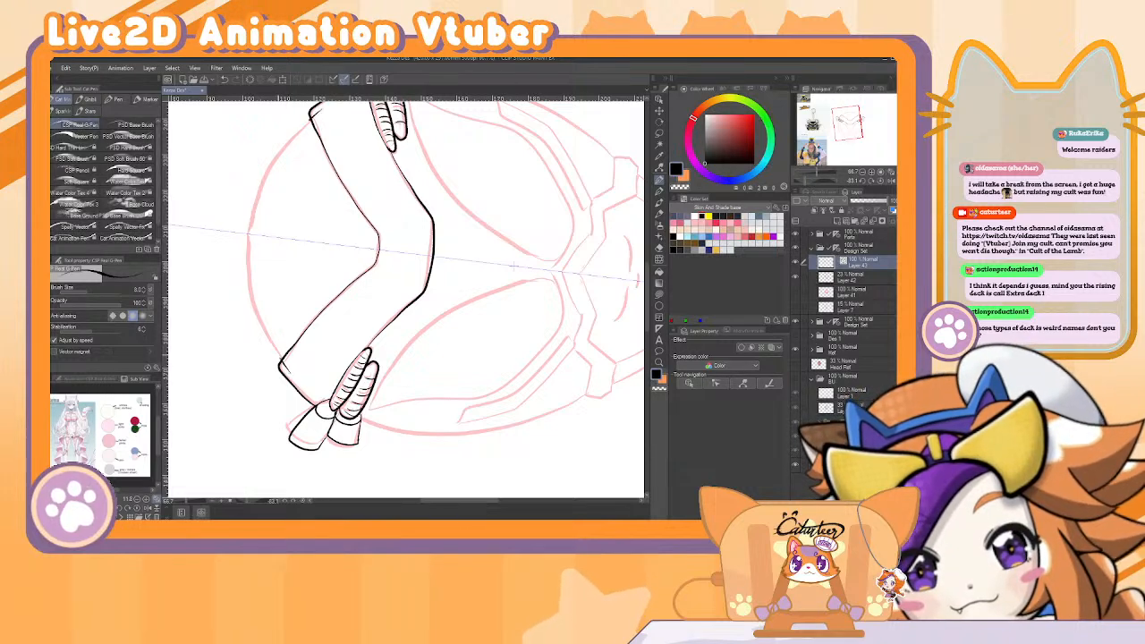
{"action": "key", "text": "ctrl+z"}
{"action": "left_click_drag", "start_coordinate": [310, 110], "coordinate": [290, 139]}
{"action": "mouse_move", "coordinate": [266, 333]}
{"action": "left_mouse_down"}
{"action": "mouse_move", "coordinate": [281, 367]}
{"action": "mouse_move", "coordinate": [311, 110]}
{"action": "left_mouse_up"}
{"action": "key", "text": "ctrl+z"}
{"action": "key", "text": "ctrl+z"}
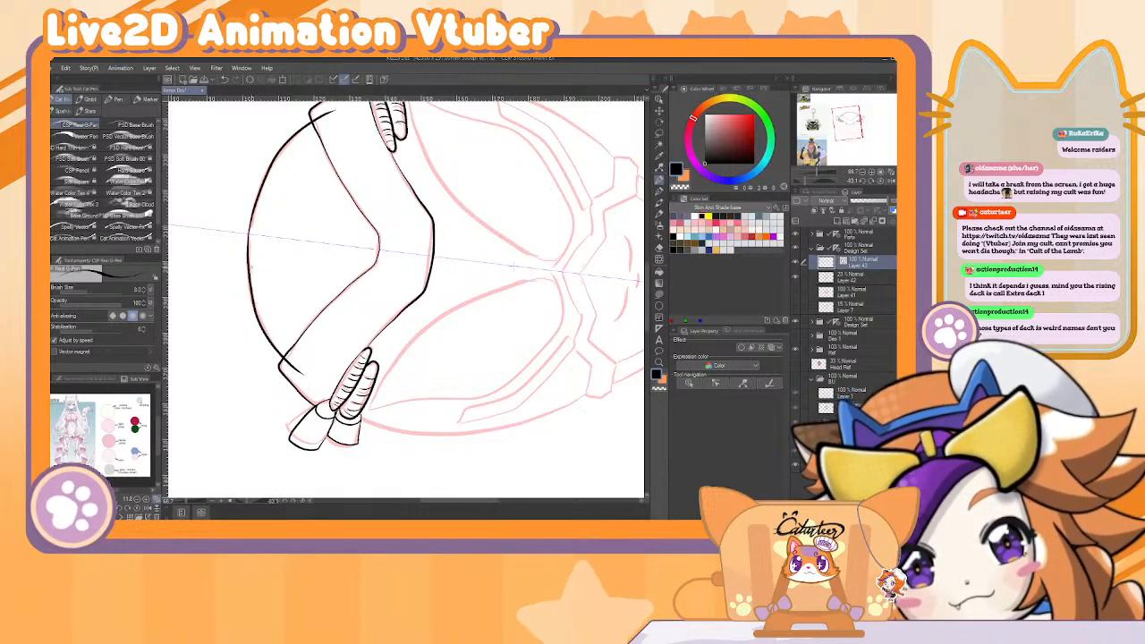
{"action": "key", "text": "e"}
{"action": "left_click_drag", "start_coordinate": [302, 367], "coordinate": [444, 423]}
Undo the last stroke and add a new vector layer directly above Layer 43 for the eye lines.
{"action": "scroll", "coordinate": [511, 387], "scroll_direction": "down", "scroll_amount": 3}
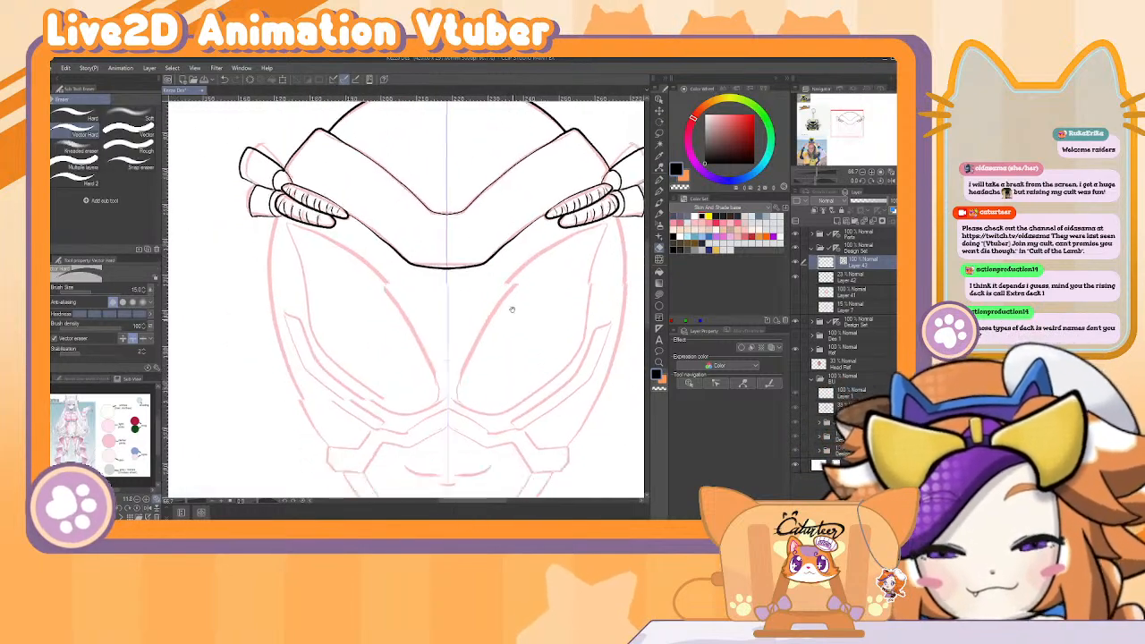
{"action": "key", "text": "p"}
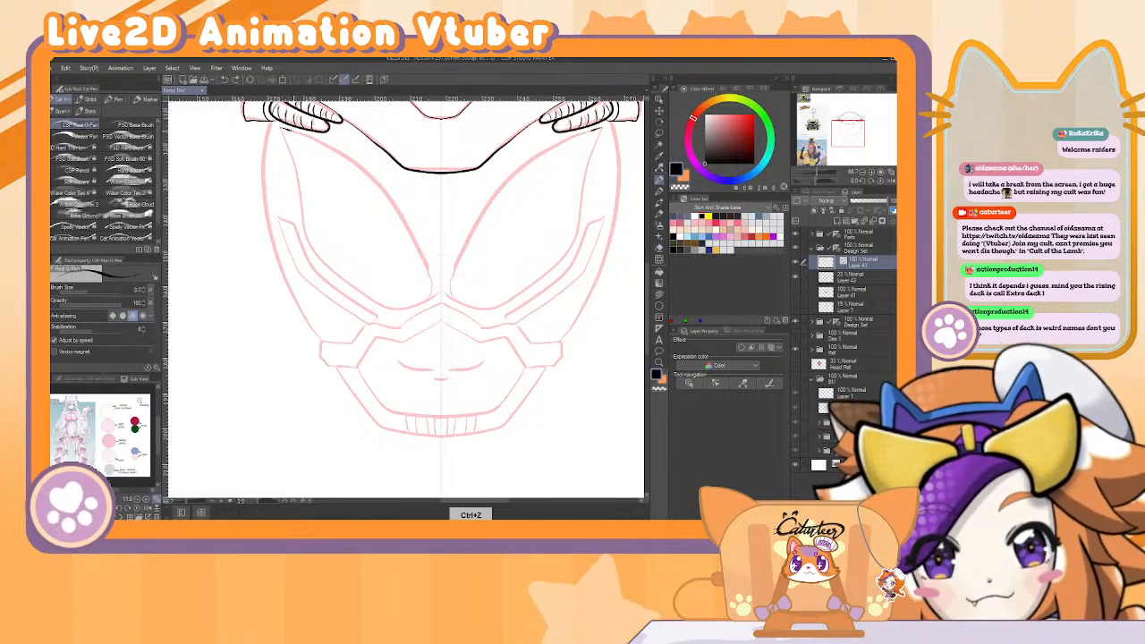
{"action": "key", "text": "ctrl+z"}
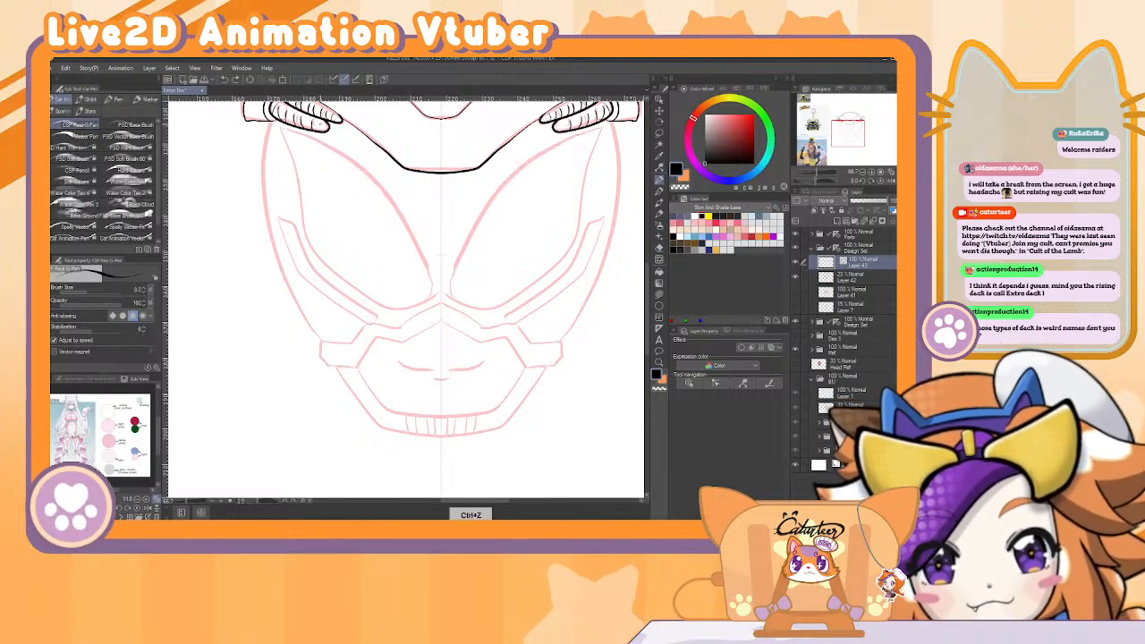
{"action": "left_click", "coordinate": [853, 220]}
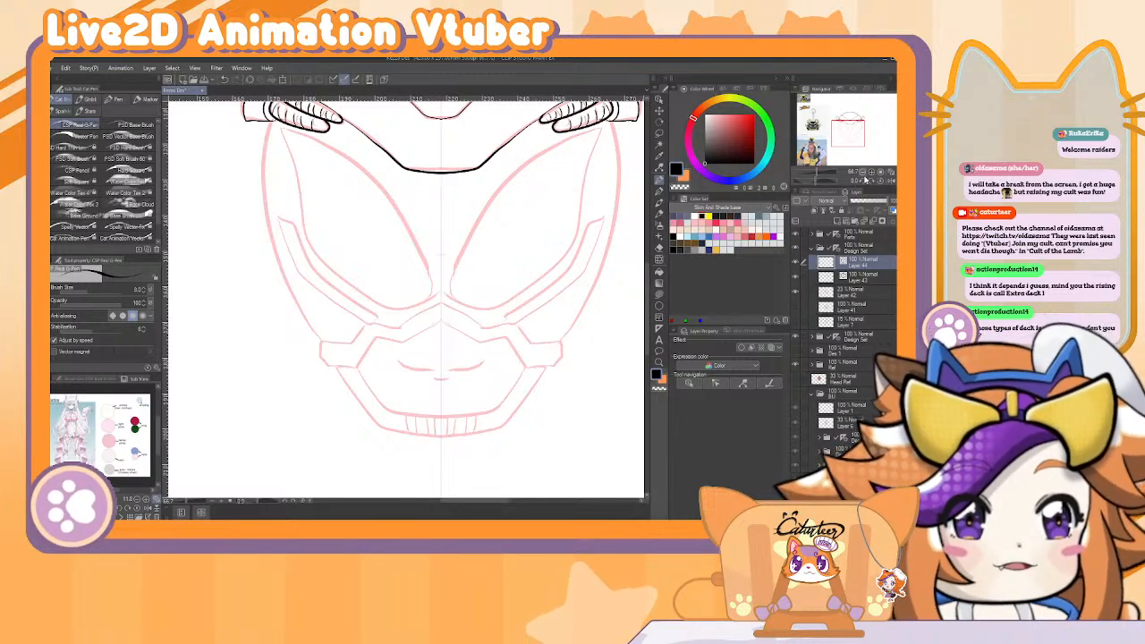
Ink the outlines of both large eye lenses on Layer 44 and trim the overshooting line ends at their outer tips.
{"action": "left_click", "coordinate": [864, 171]}
{"action": "key", "text": "r"}
{"action": "left_click_drag", "start_coordinate": [544, 274], "coordinate": [285, 188]}
{"action": "key", "text": "b"}
{"action": "key", "text": "b"}
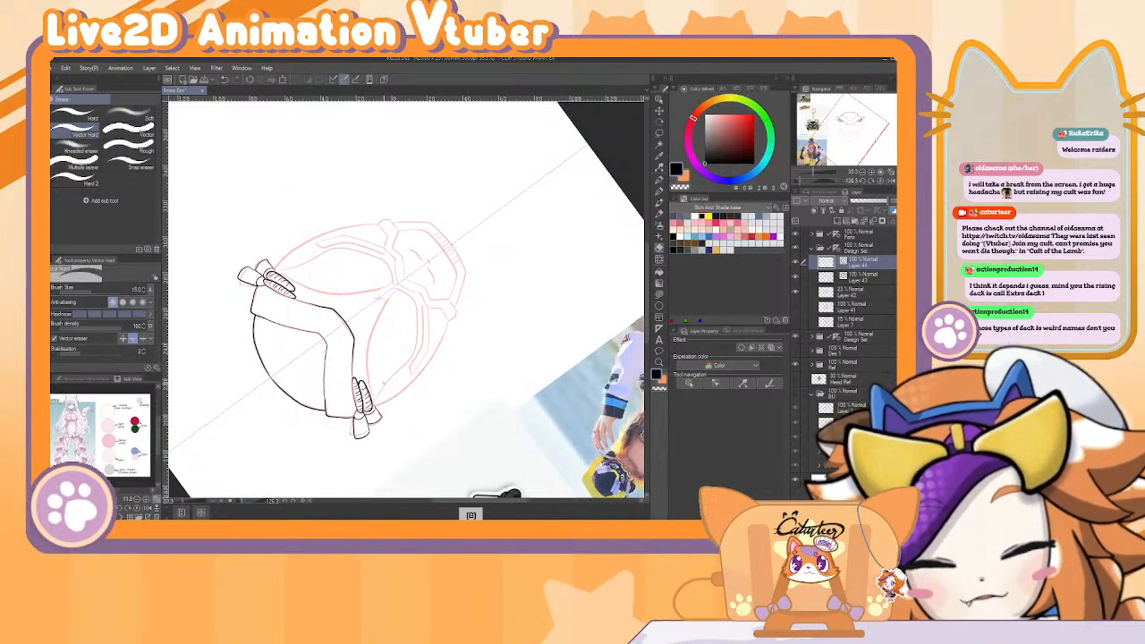
{"action": "left_click_drag", "start_coordinate": [368, 389], "coordinate": [368, 364]}
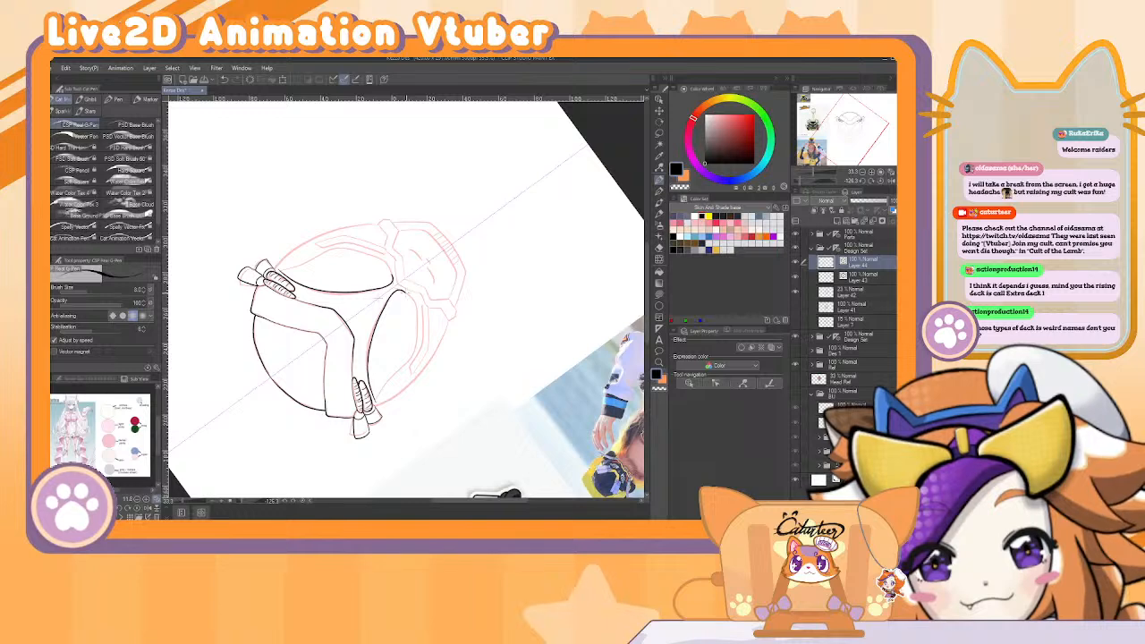
{"action": "mouse_move", "coordinate": [414, 329]}
{"action": "left_mouse_down"}
{"action": "mouse_move", "coordinate": [409, 361]}
{"action": "mouse_move", "coordinate": [376, 397]}
{"action": "left_mouse_up"}
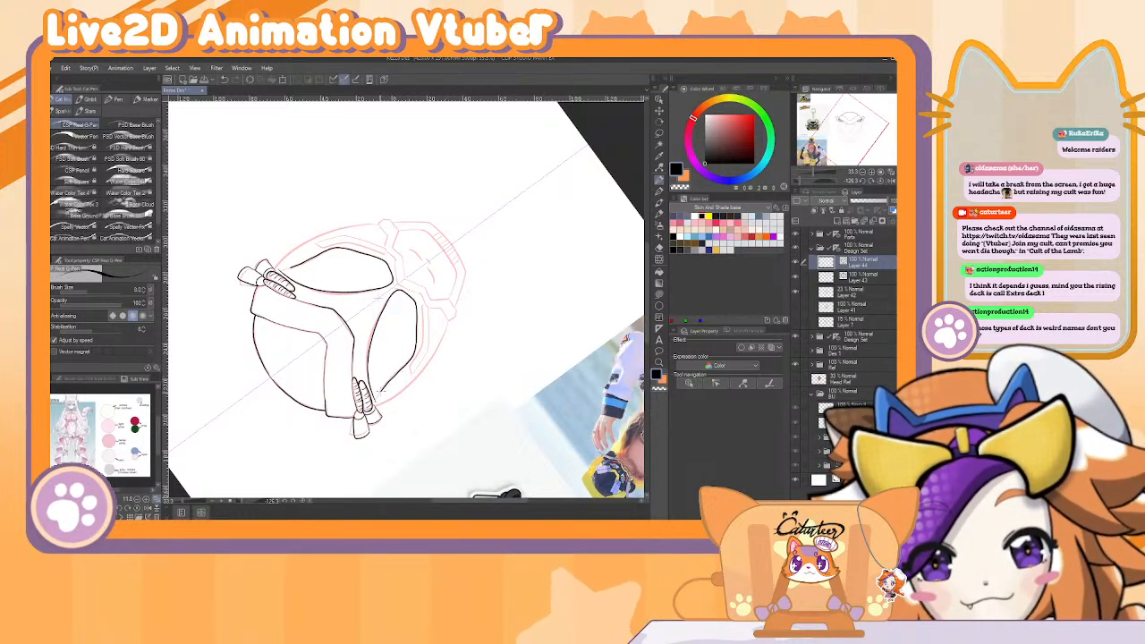
{"action": "key", "text": "e"}
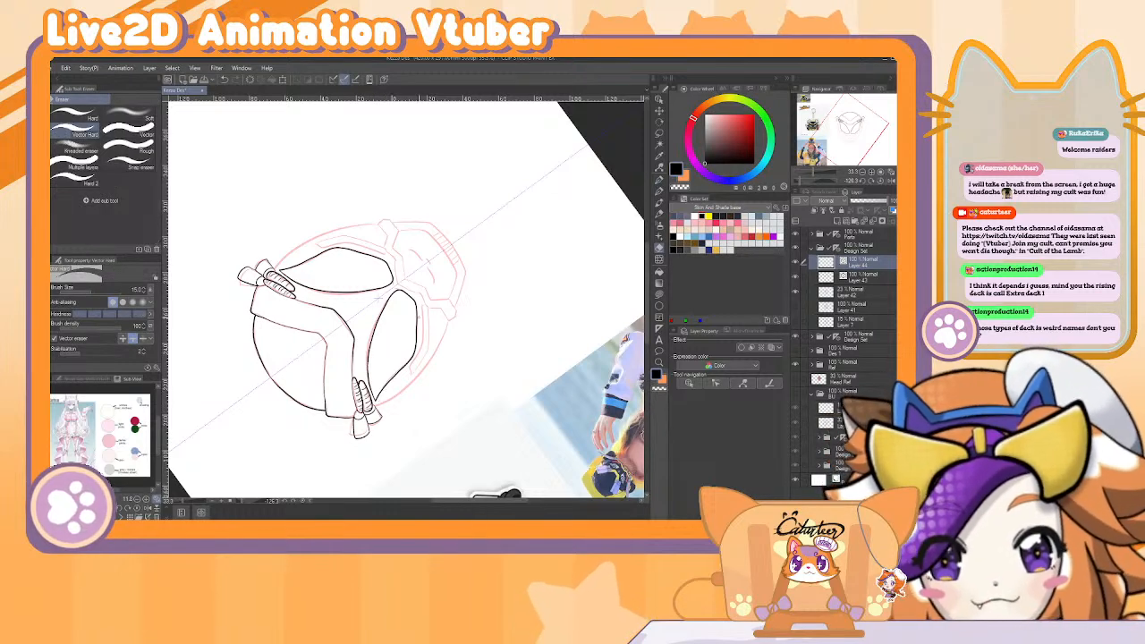
{"action": "key", "text": "p"}
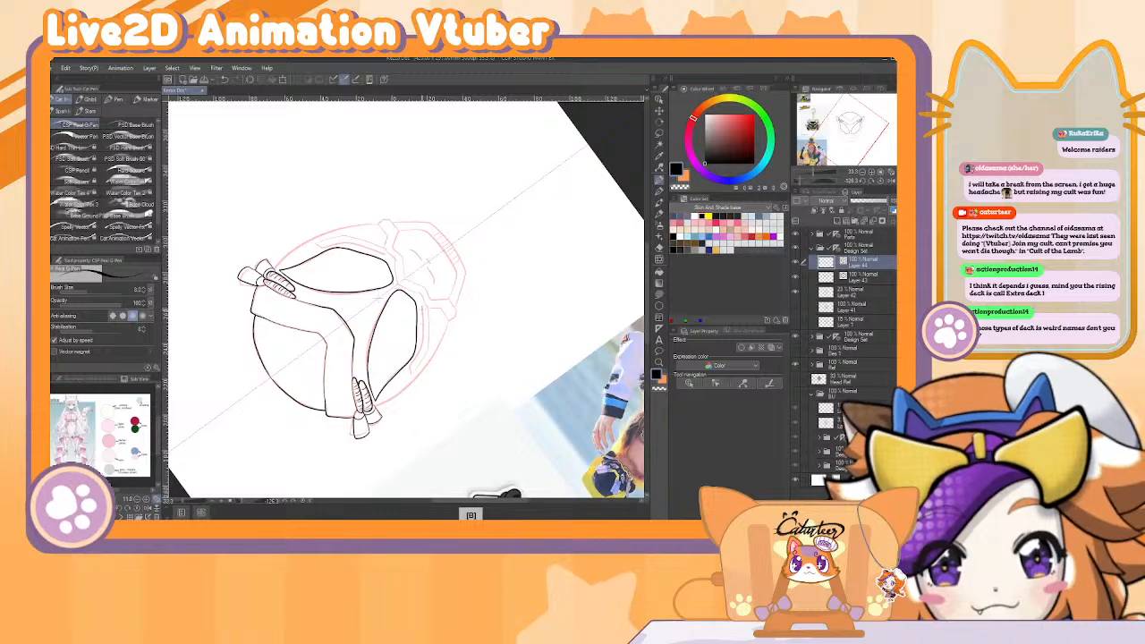
Ink the narrow angled cheek strips along the outer side of both eye lenses, replacing the first attempt.
{"action": "left_click_drag", "start_coordinate": [417, 310], "coordinate": [424, 333]}
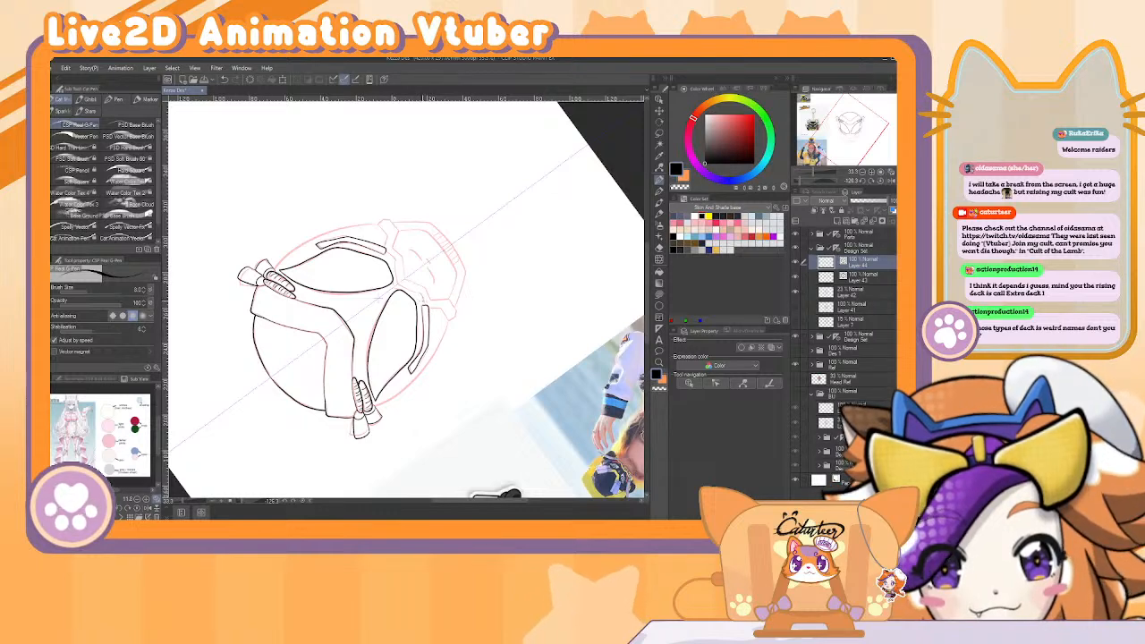
{"action": "key", "text": "ctrl+z"}
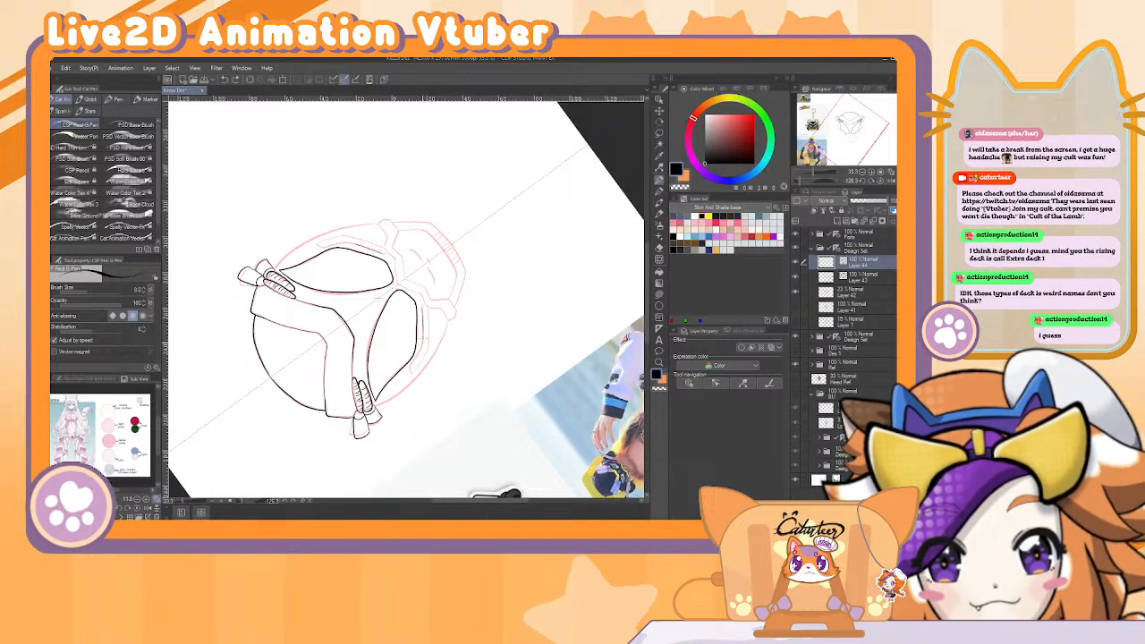
{"action": "left_click_drag", "start_coordinate": [317, 244], "coordinate": [375, 249]}
{"action": "mouse_move", "coordinate": [424, 347]}
{"action": "left_mouse_down"}
{"action": "mouse_move", "coordinate": [410, 377]}
{"action": "mouse_move", "coordinate": [423, 355]}
{"action": "left_mouse_up"}
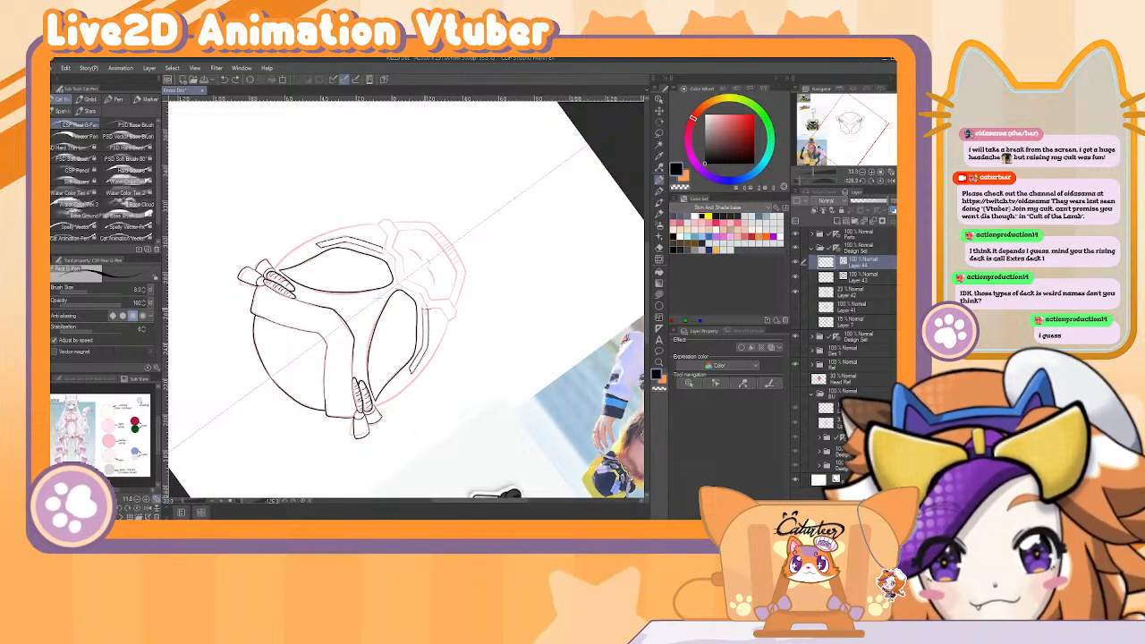
{"action": "key", "text": "e"}
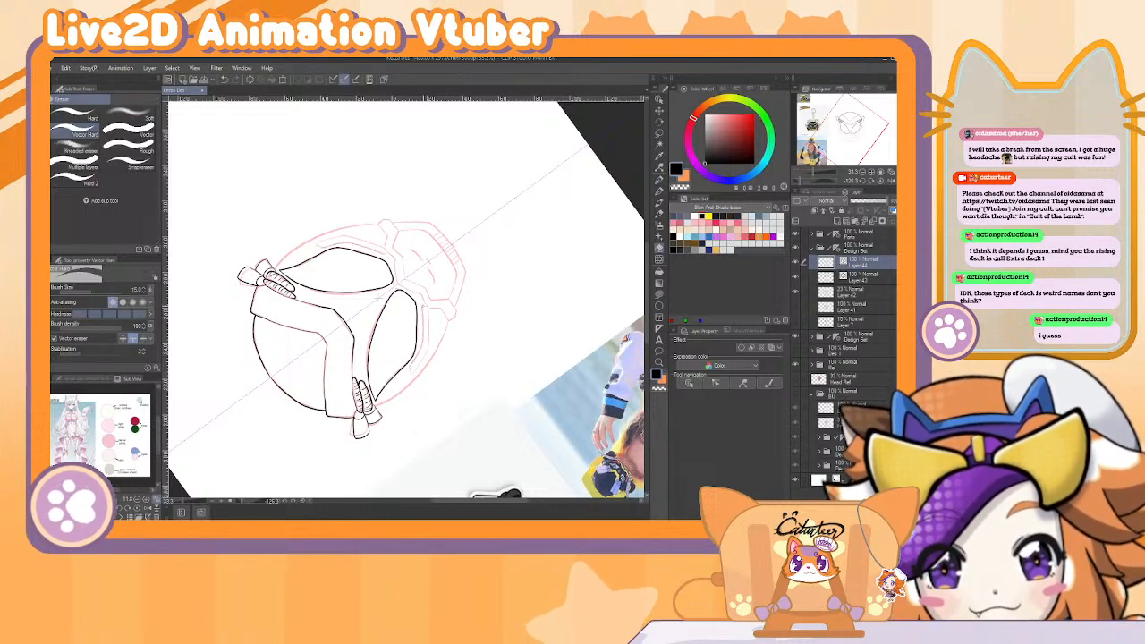
{"action": "key", "text": "ctrl+z"}
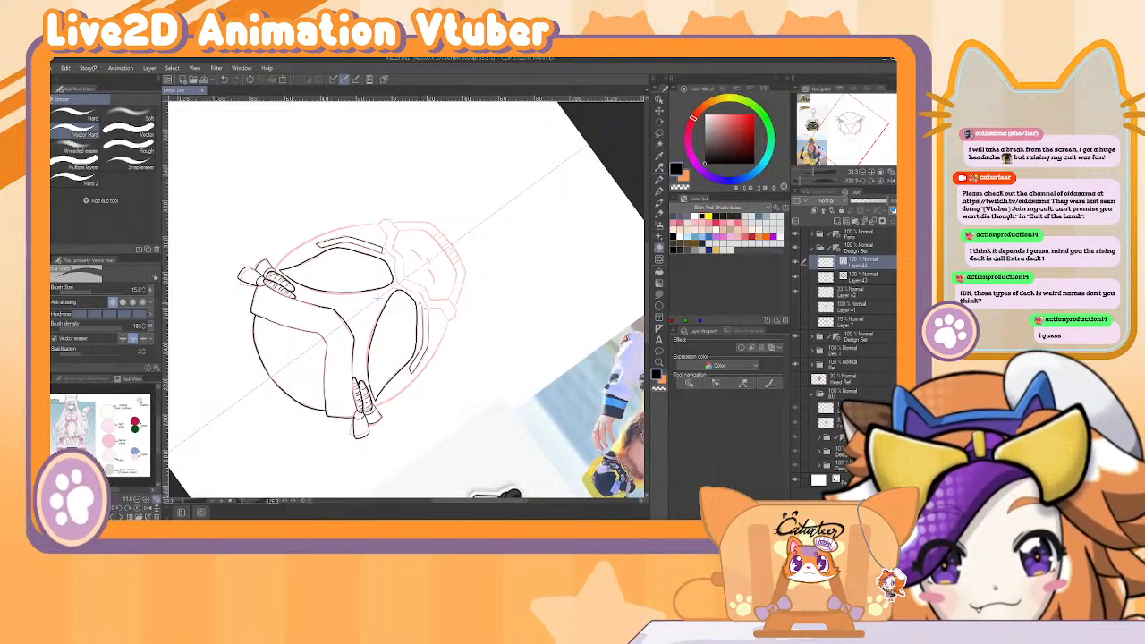
Add a new vector layer above Layer 44 and ink the bracket-shaped outer ends of the band above the mouth guard.
{"action": "key", "text": "r"}
{"action": "left_click_drag", "start_coordinate": [543, 296], "coordinate": [396, 461]}
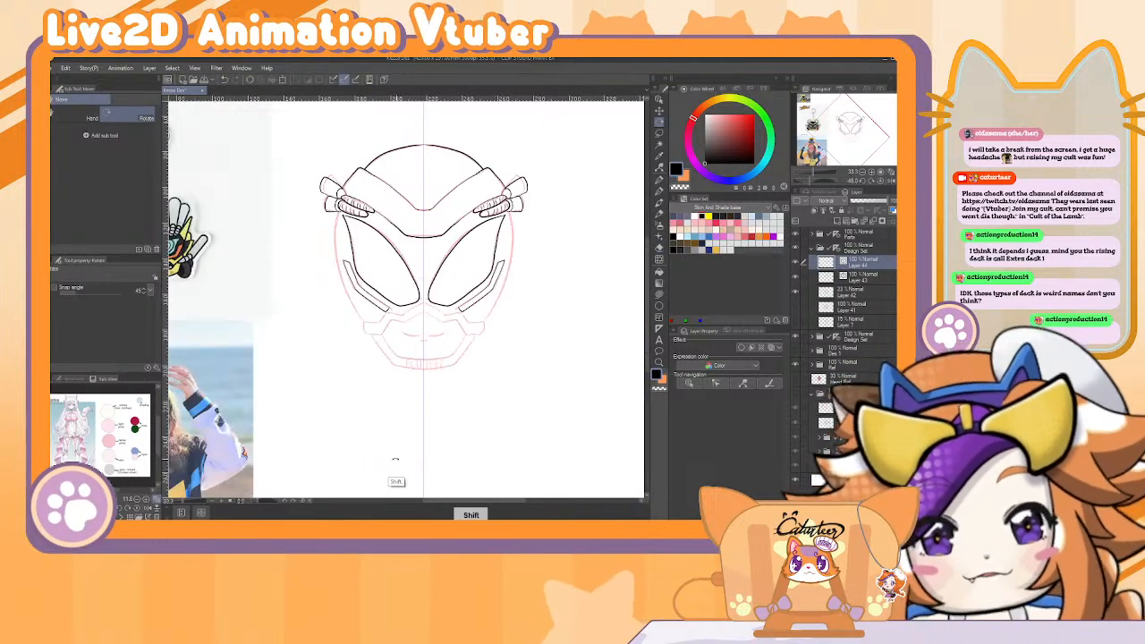
{"action": "left_click", "coordinate": [871, 172]}
{"action": "left_click", "coordinate": [871, 172]}
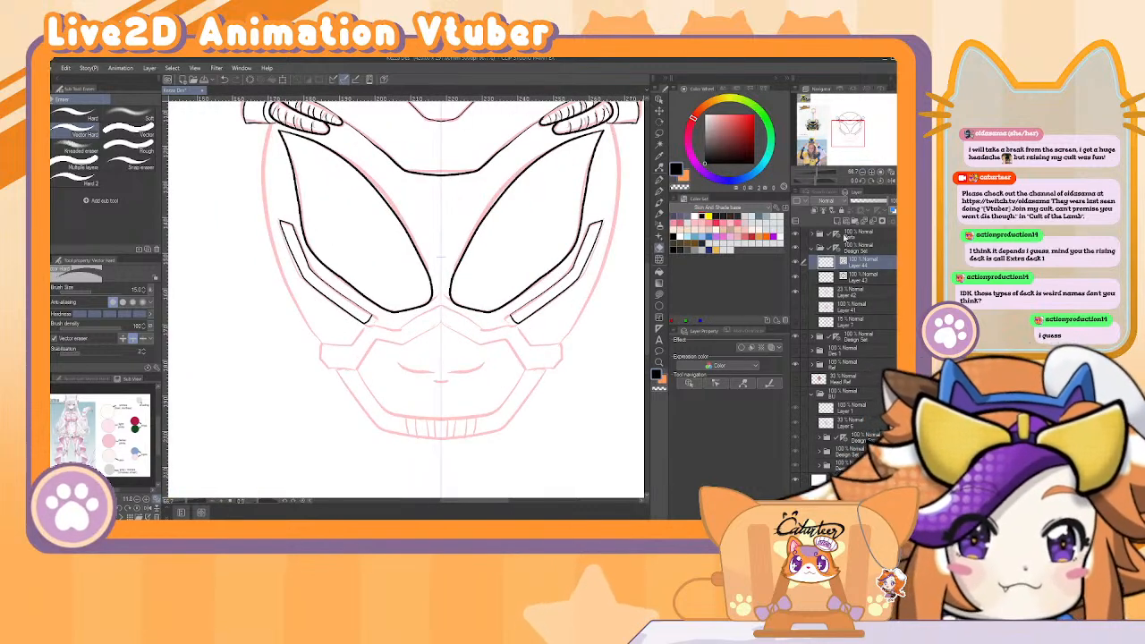
{"action": "left_click", "coordinate": [841, 223]}
{"action": "key", "text": "p"}
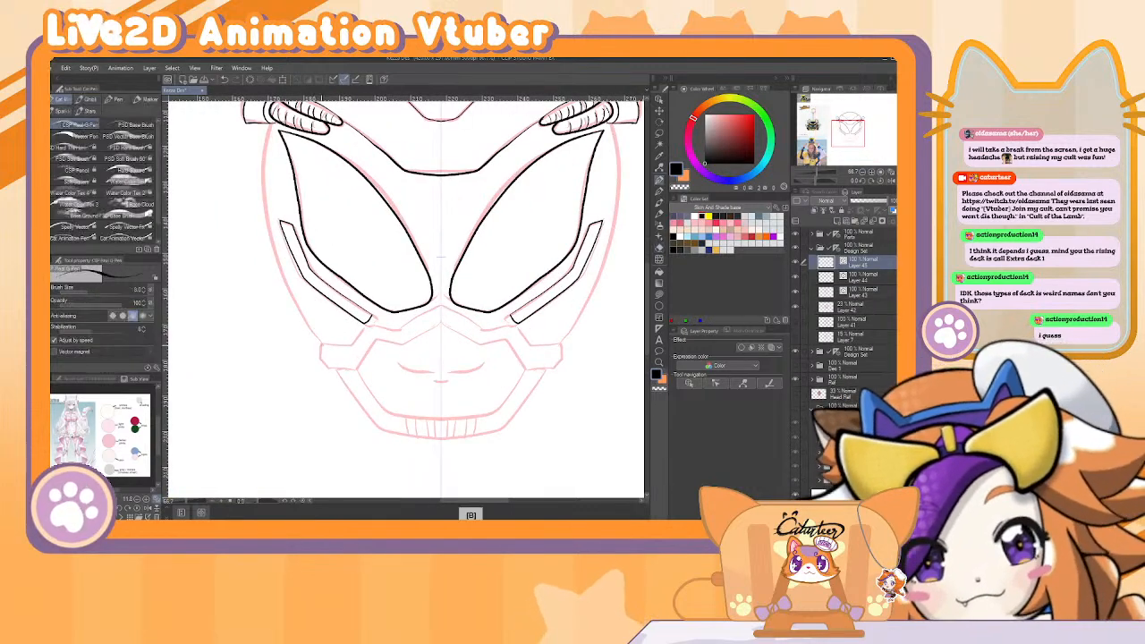
{"action": "left_click_drag", "start_coordinate": [562, 349], "coordinate": [552, 374]}
{"action": "left_click_drag", "start_coordinate": [320, 351], "coordinate": [329, 374]}
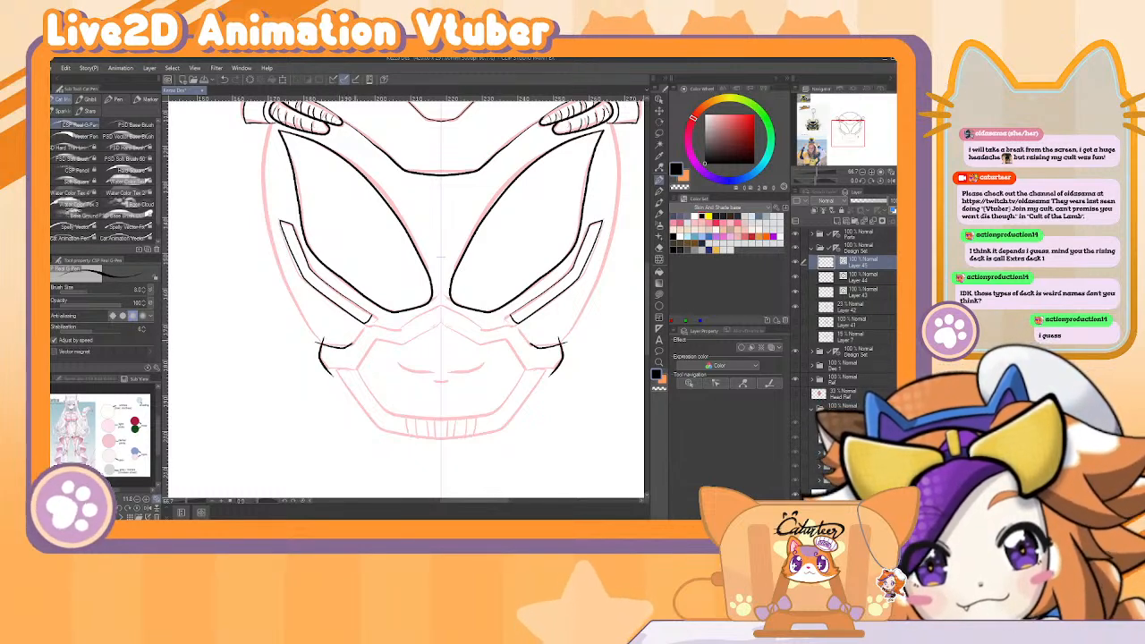
{"action": "key", "text": "ctrl+z"}
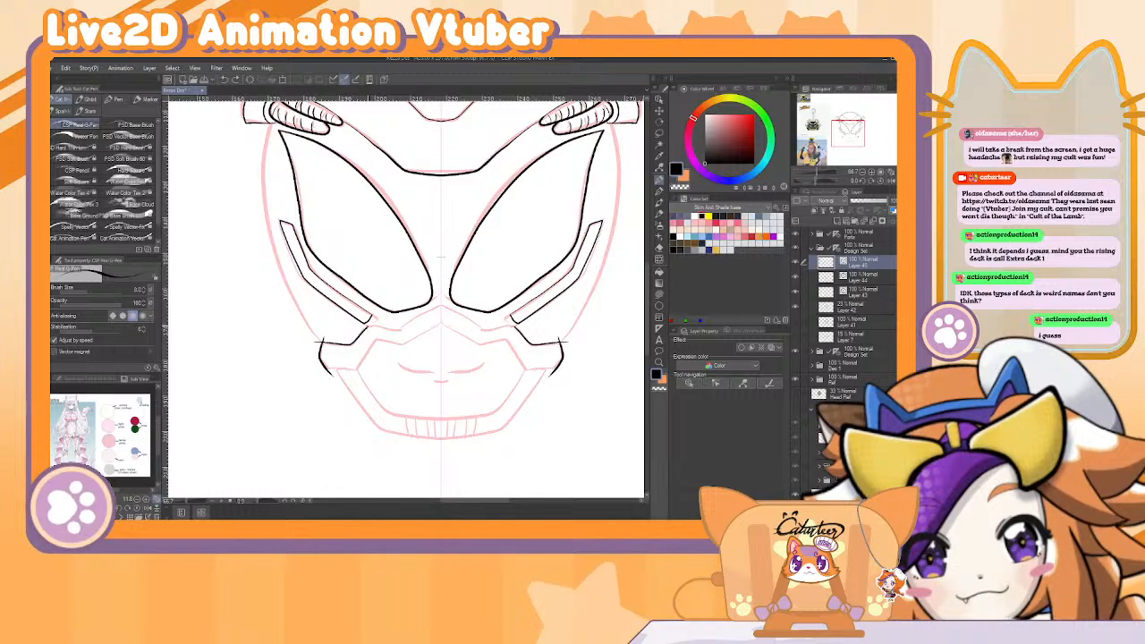
{"action": "key", "text": "ctrl+z"}
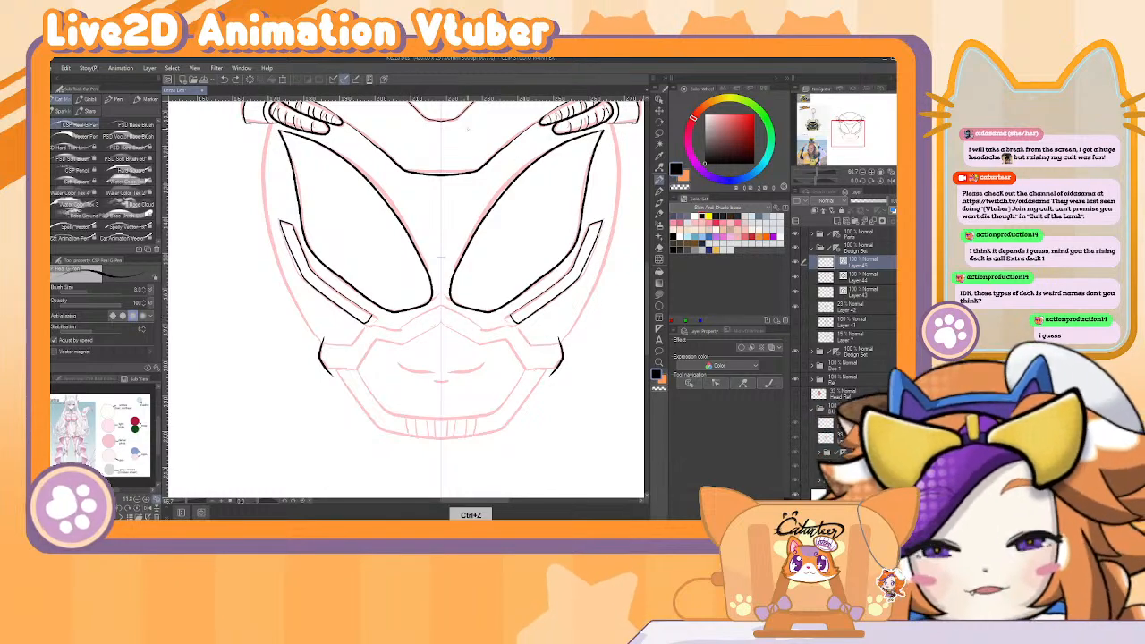
Ink the zigzag upper and lower edges of the band between the eye lenses and mouth guard, trimming the overshooting line ends.
{"action": "key", "text": "r"}
{"action": "left_click_drag", "start_coordinate": [552, 239], "coordinate": [466, 445]}
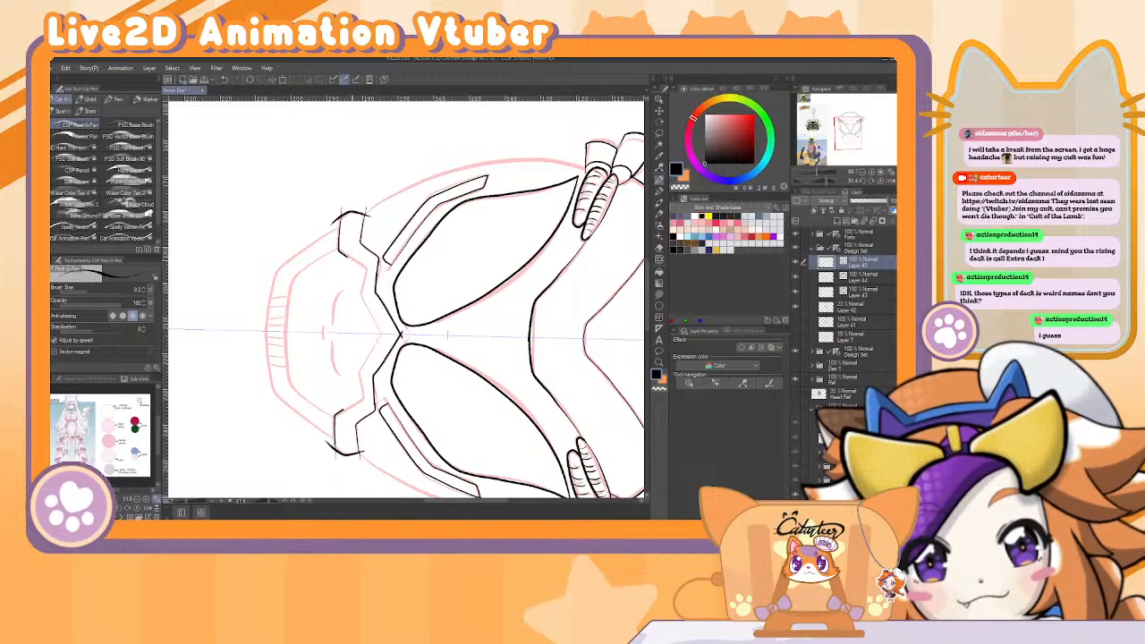
{"action": "mouse_move", "coordinate": [344, 255]}
{"action": "left_mouse_down"}
{"action": "mouse_move", "coordinate": [364, 269]}
{"action": "mouse_move", "coordinate": [385, 344]}
{"action": "left_mouse_up"}
{"action": "key", "text": "e"}
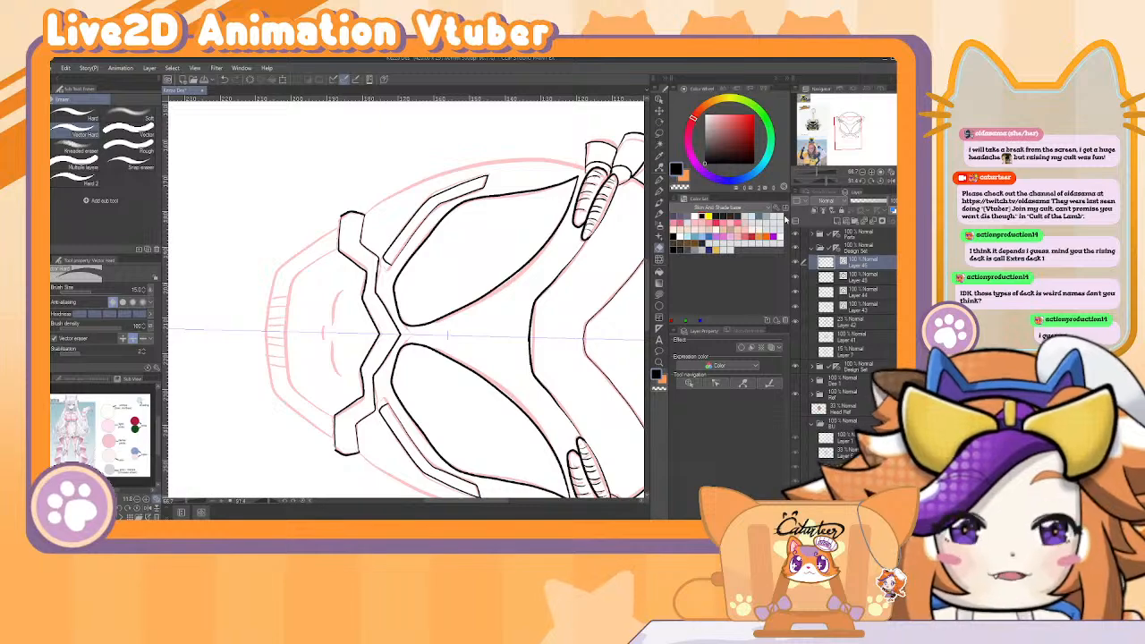
On a new vector layer, ink the curved outer face contours from the band's ends up to the brow attachments and trim the overshoots.
{"action": "key", "text": "r"}
{"action": "left_click_drag", "start_coordinate": [561, 153], "coordinate": [438, 210]}
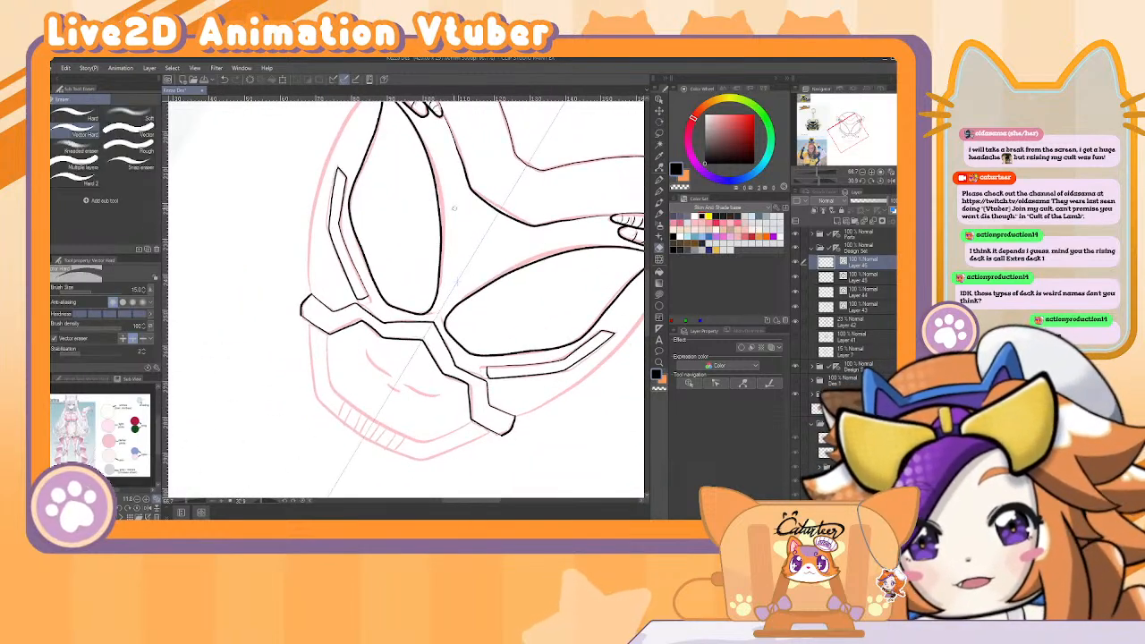
{"action": "left_click_drag", "start_coordinate": [441, 316], "coordinate": [440, 277]}
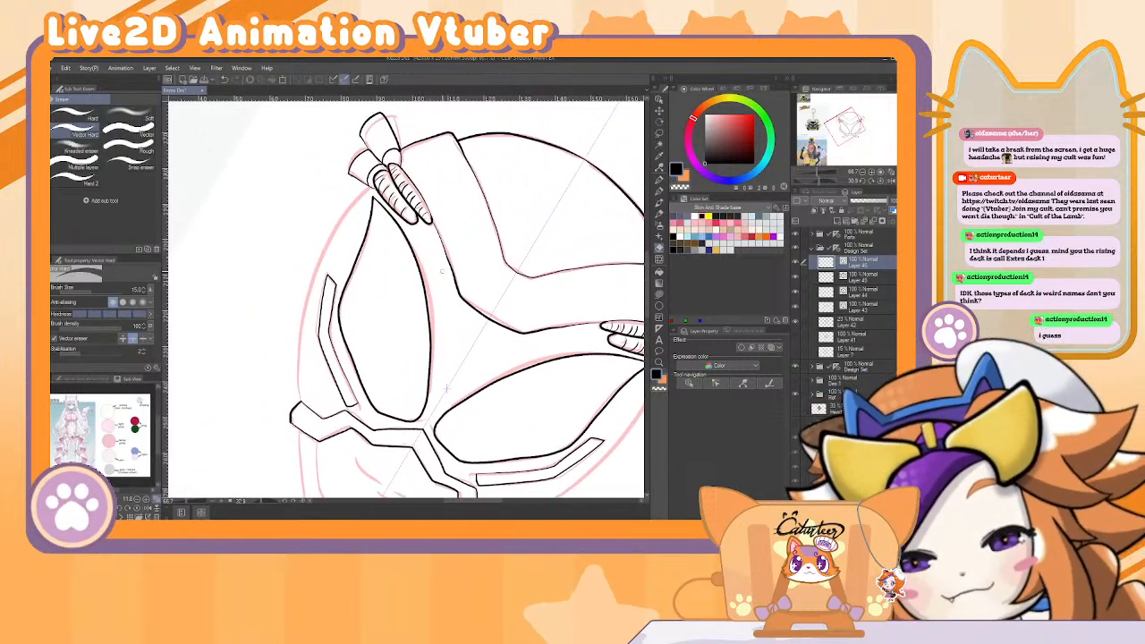
{"action": "key", "text": "b"}
{"action": "mouse_move", "coordinate": [300, 408]}
{"action": "left_mouse_down"}
{"action": "mouse_move", "coordinate": [325, 258]}
{"action": "mouse_move", "coordinate": [379, 177]}
{"action": "left_mouse_up"}
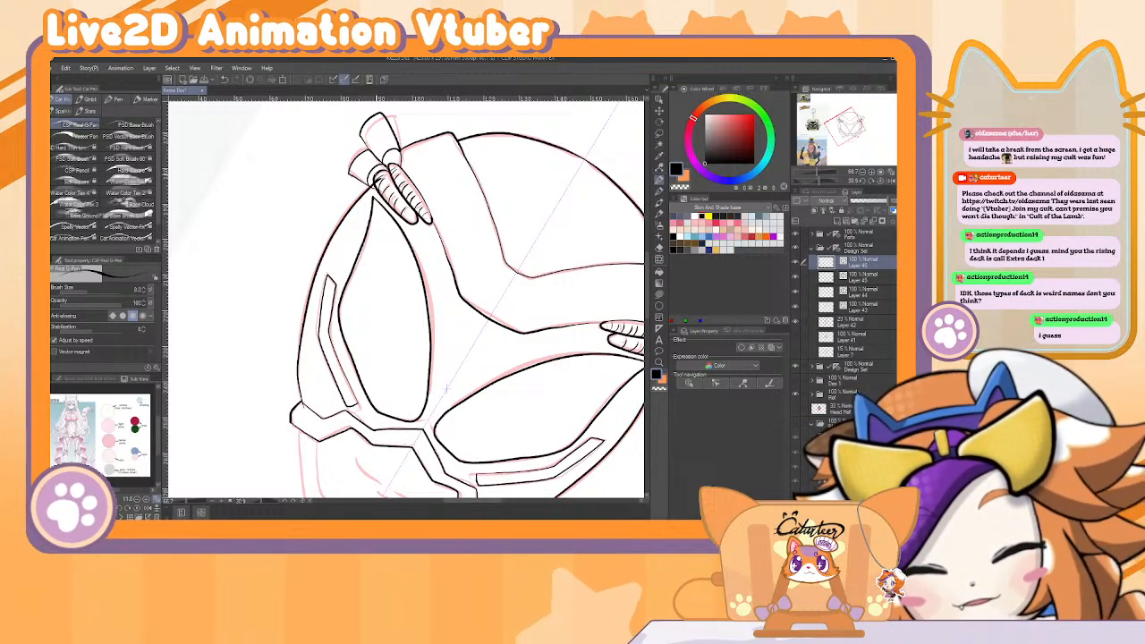
{"action": "key", "text": "e"}
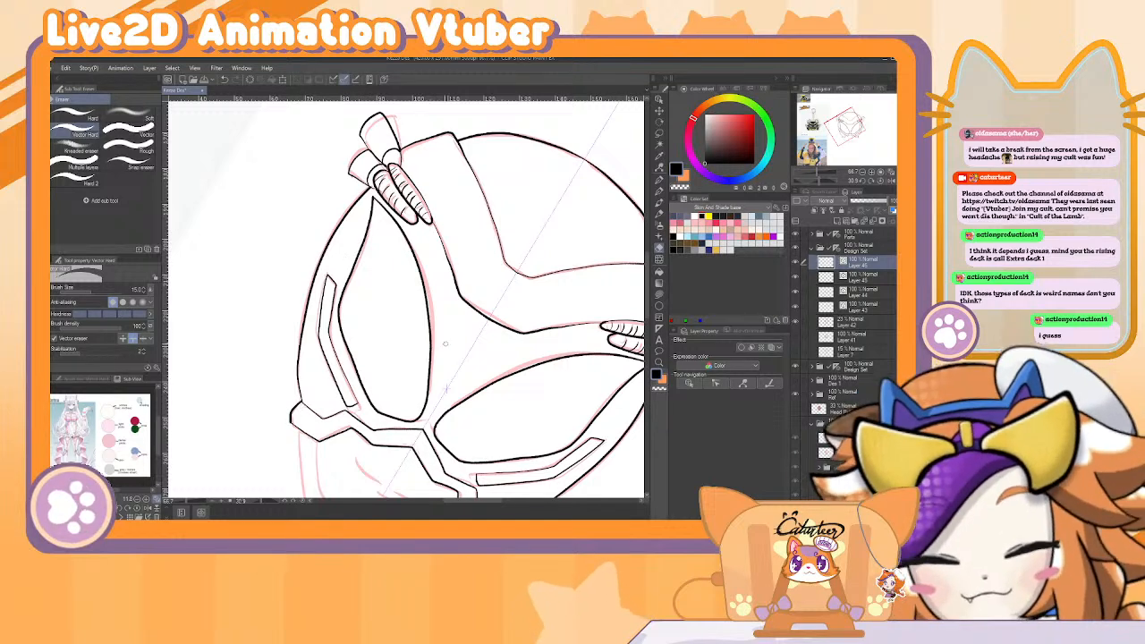
Add another vector layer, ink the mouth guard's inner and outer outlines around the chin, and trim the overshooting line ends.
{"action": "mouse_move", "coordinate": [445, 343]}
{"action": "left_mouse_down"}
{"action": "mouse_move", "coordinate": [430, 325]}
{"action": "mouse_move", "coordinate": [418, 185]}
{"action": "left_mouse_up"}
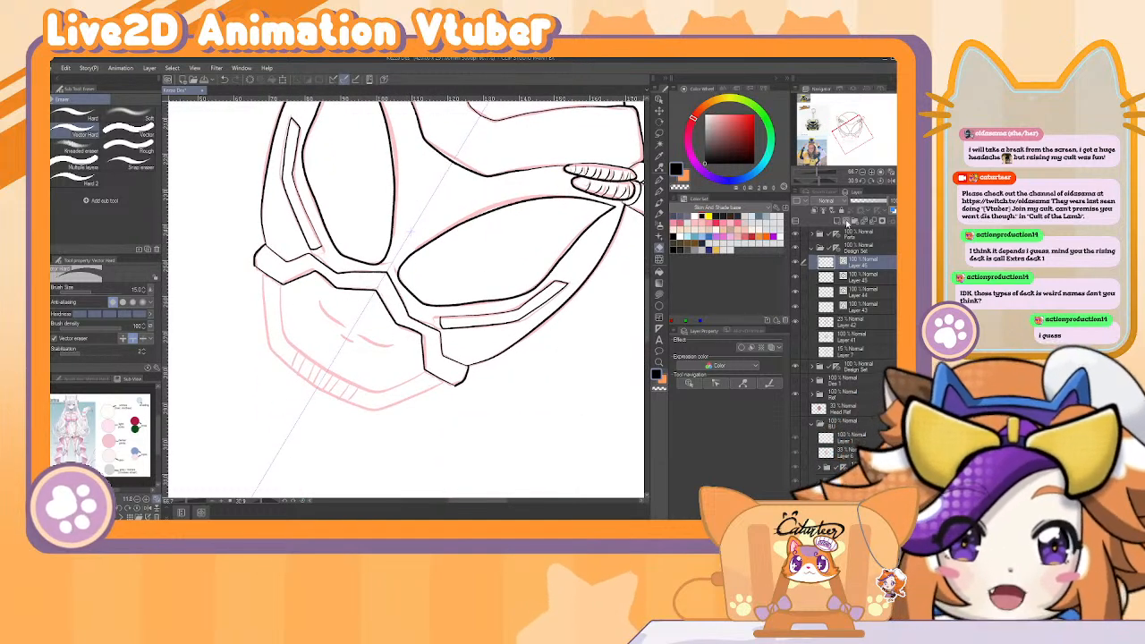
{"action": "left_click", "coordinate": [848, 221]}
{"action": "key", "text": "b"}
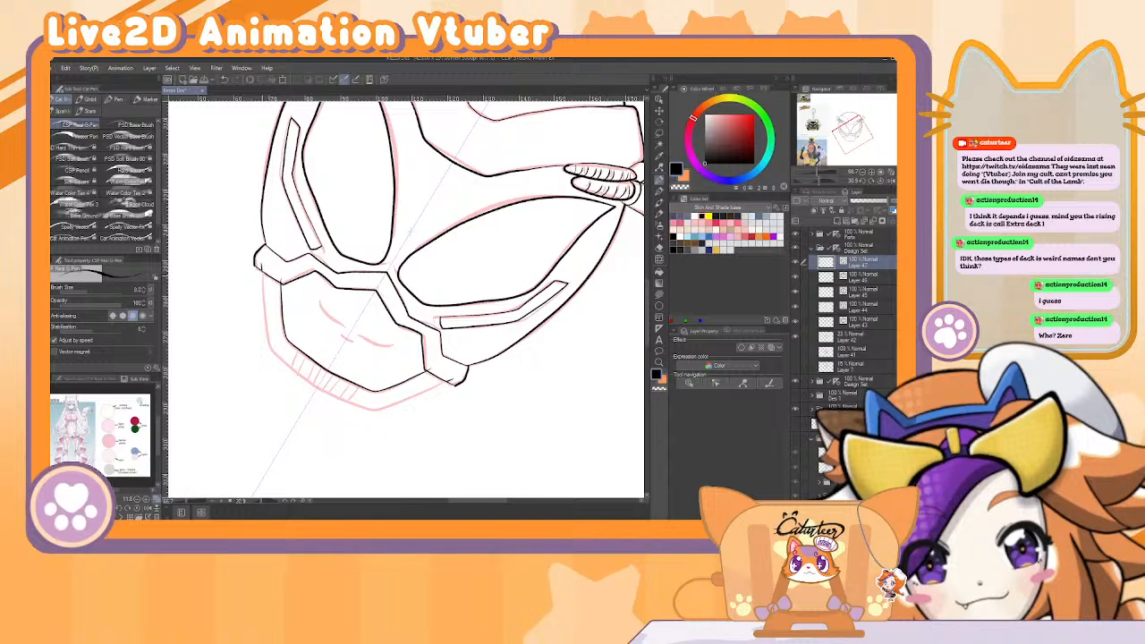
{"action": "key", "text": "ctrl+z"}
{"action": "left_click_drag", "start_coordinate": [264, 311], "coordinate": [270, 346]}
{"action": "key", "text": "ctrl+z"}
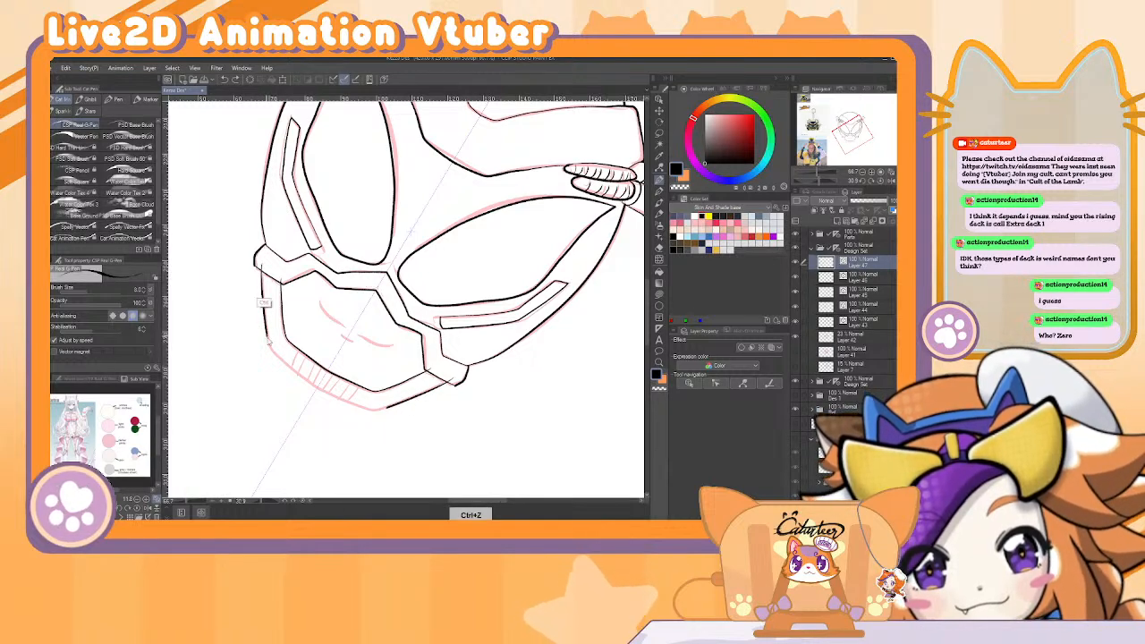
{"action": "mouse_move", "coordinate": [262, 264]}
{"action": "left_mouse_down"}
{"action": "mouse_move", "coordinate": [269, 347]}
{"action": "mouse_move", "coordinate": [375, 410]}
{"action": "left_mouse_up"}
{"action": "key", "text": "alt"}
{"action": "key", "text": "e"}
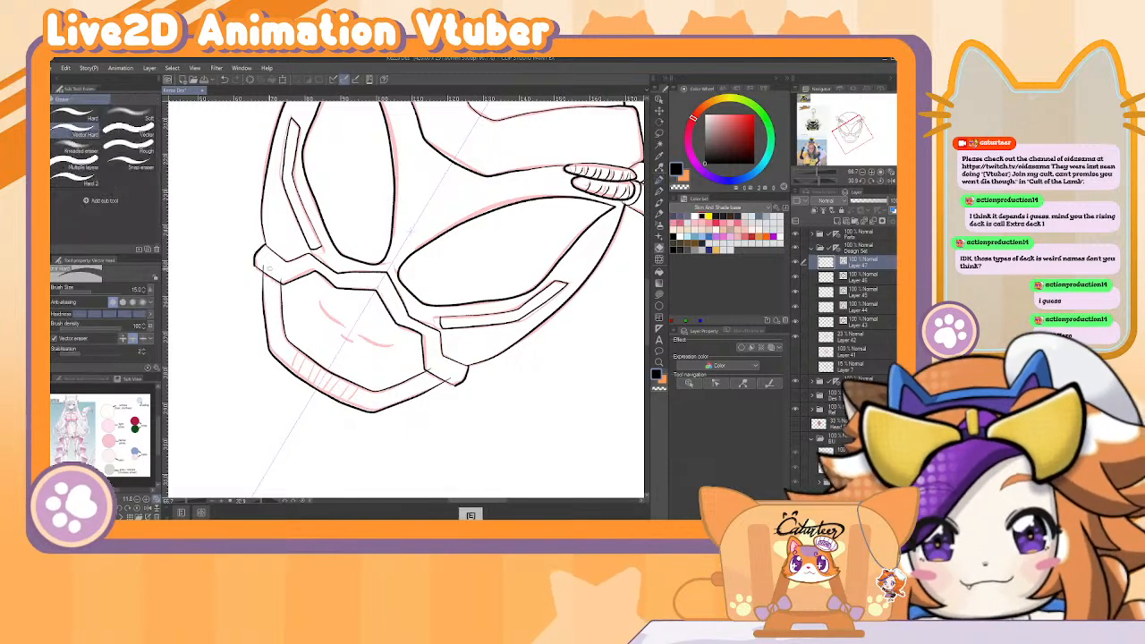
Ink the two mirrored curved mouth creases and the short centre line inside the mouth guard.
{"action": "key", "text": "r"}
{"action": "left_click_drag", "start_coordinate": [403, 235], "coordinate": [424, 212]}
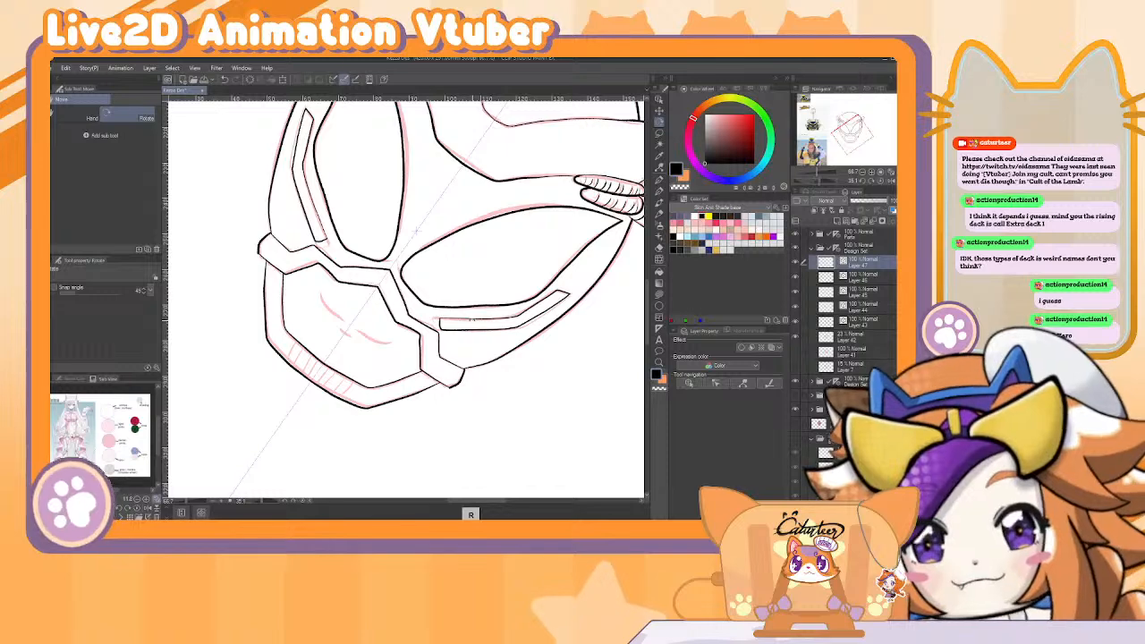
{"action": "key", "text": "b"}
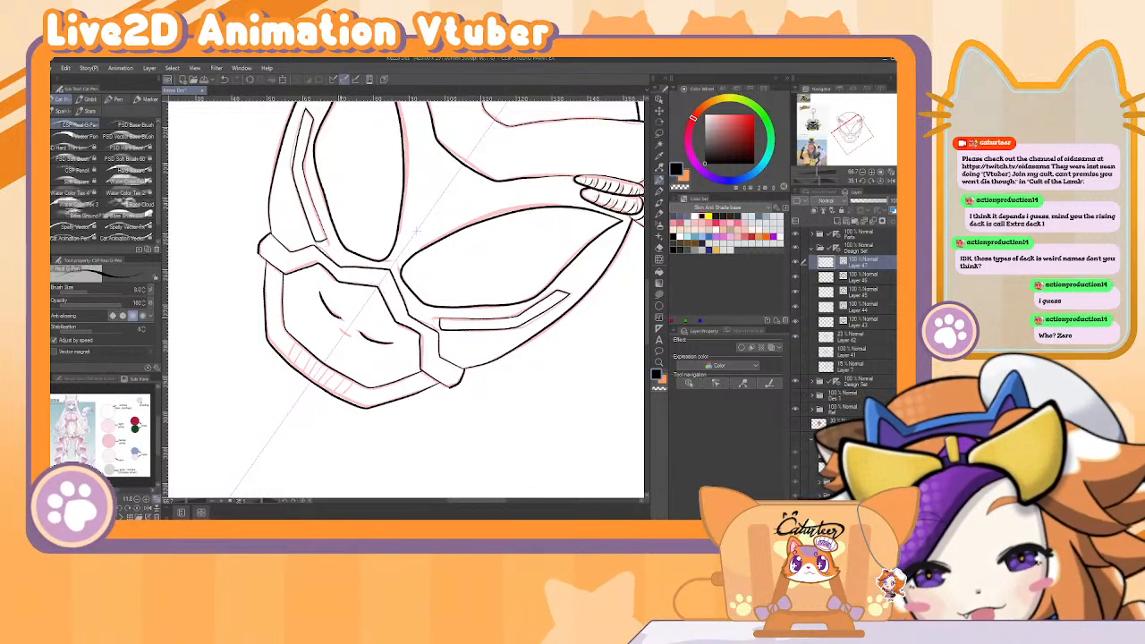
{"action": "key", "text": "ctrl+z"}
{"action": "left_click_drag", "start_coordinate": [318, 295], "coordinate": [338, 318]}
{"action": "left_click_drag", "start_coordinate": [363, 336], "coordinate": [390, 342]}
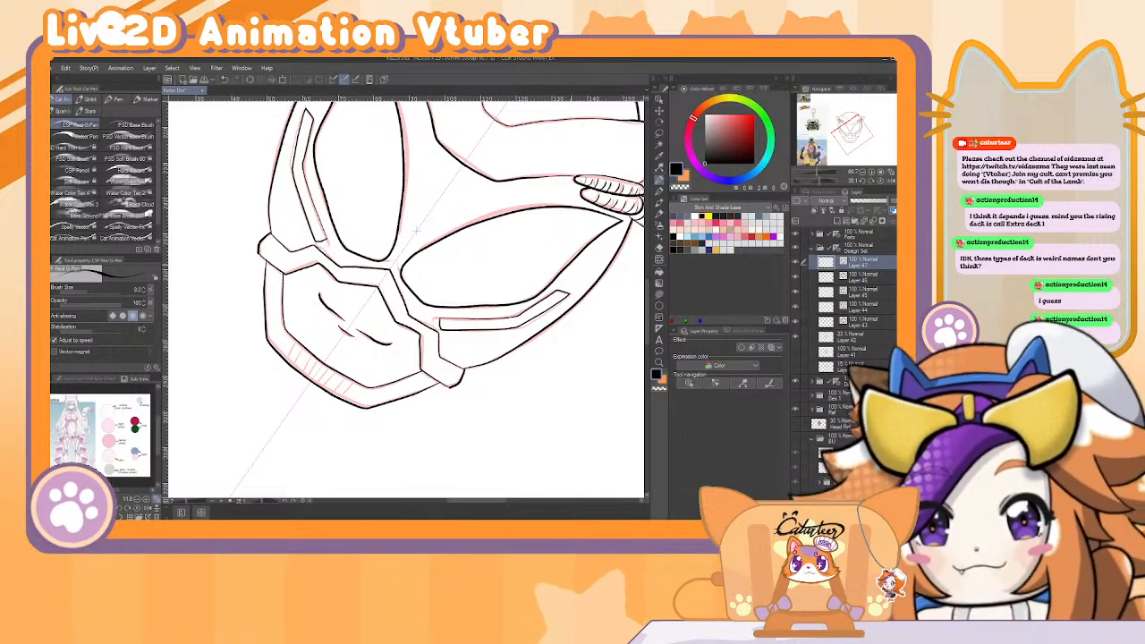
Ink the row of vertical slat lines across the chin strip and erase the parts that extend beyond its edges.
{"action": "key", "text": "r"}
{"action": "left_click_drag", "start_coordinate": [416, 230], "coordinate": [483, 197]}
{"action": "key", "text": "e"}
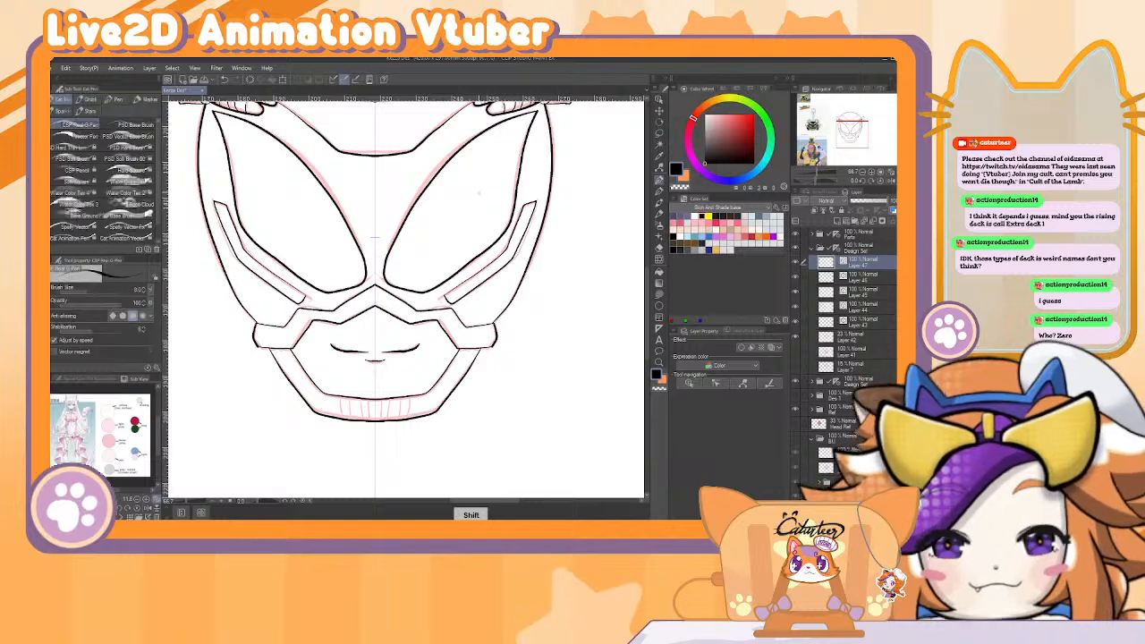
{"action": "key", "text": "p"}
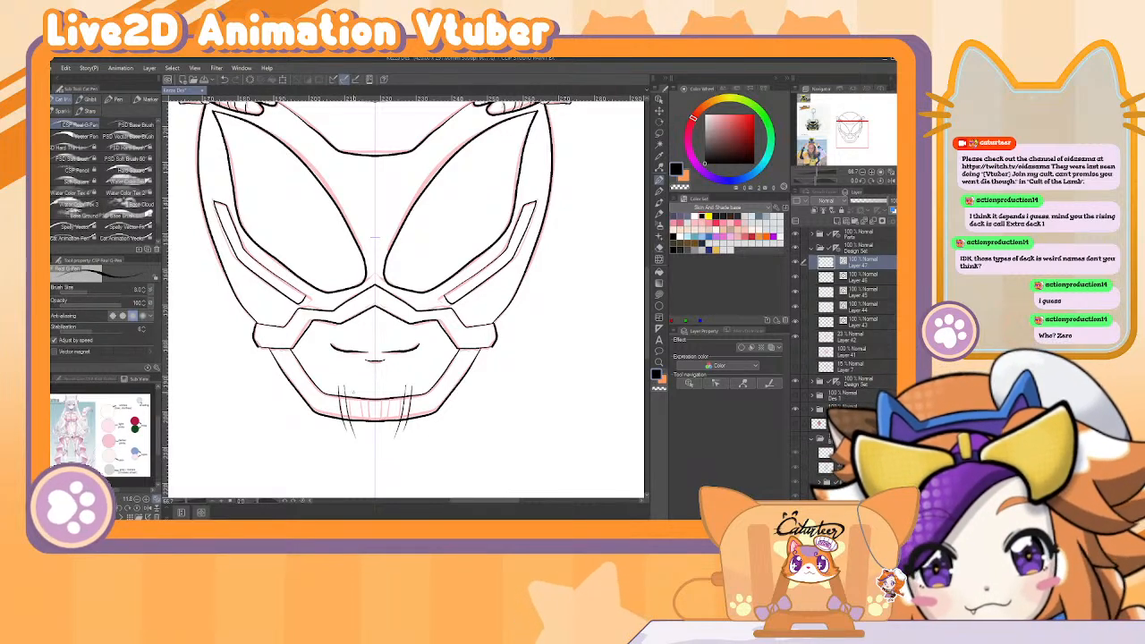
{"action": "key", "text": "e"}
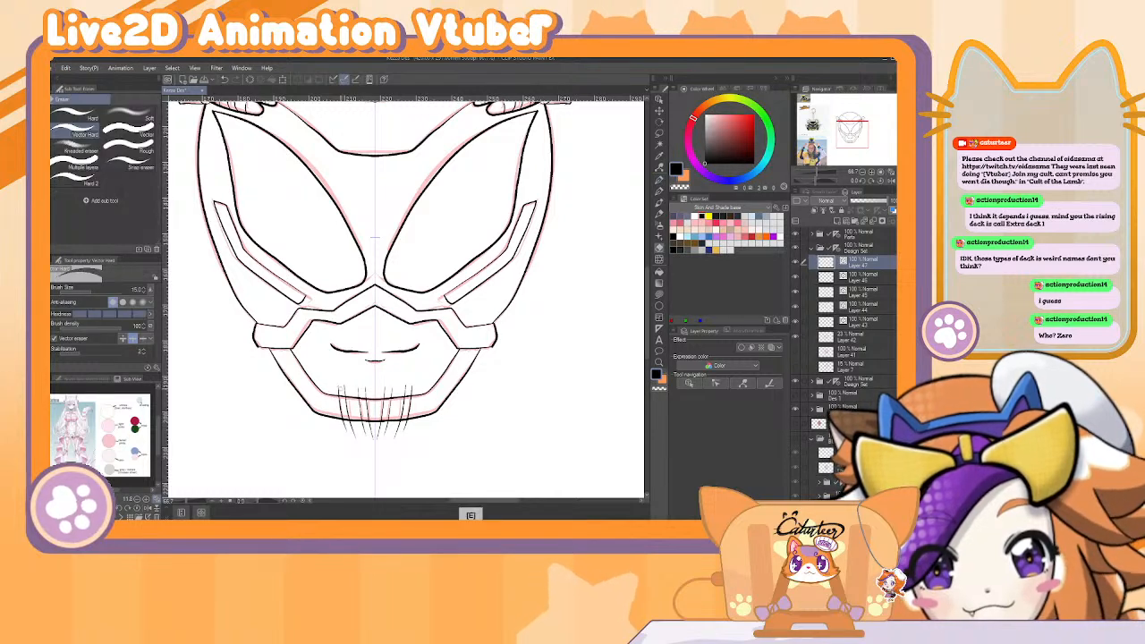
{"action": "left_click_drag", "start_coordinate": [340, 428], "coordinate": [412, 427]}
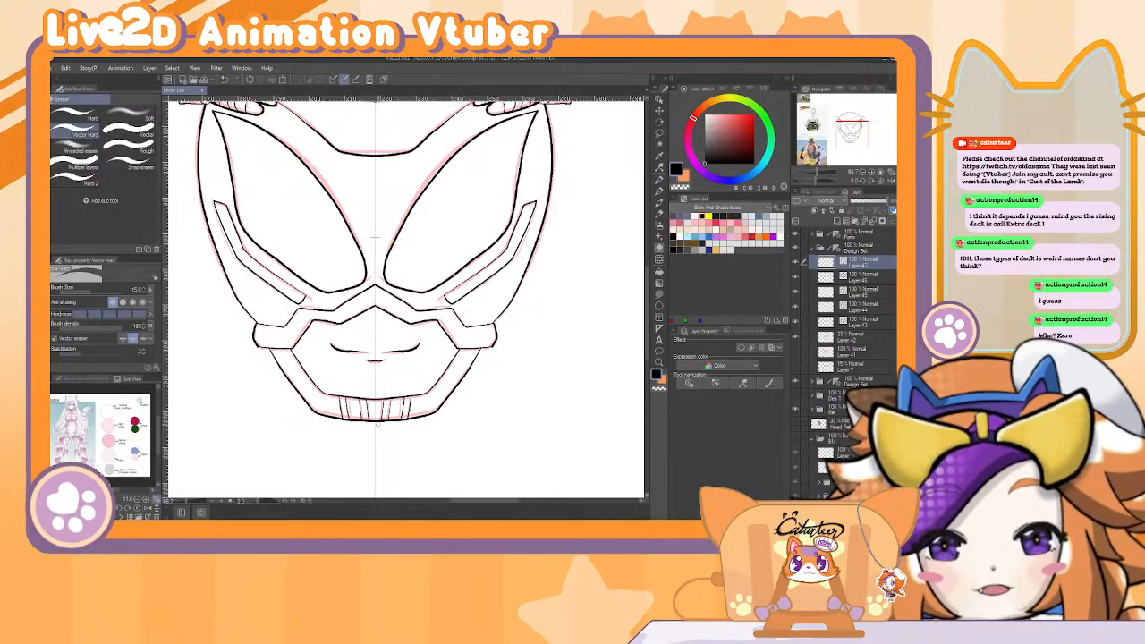
Group the line layers from Layer 43 to Layer 47 into one folder and collapse it.
{"action": "left_click", "coordinate": [863, 173]}
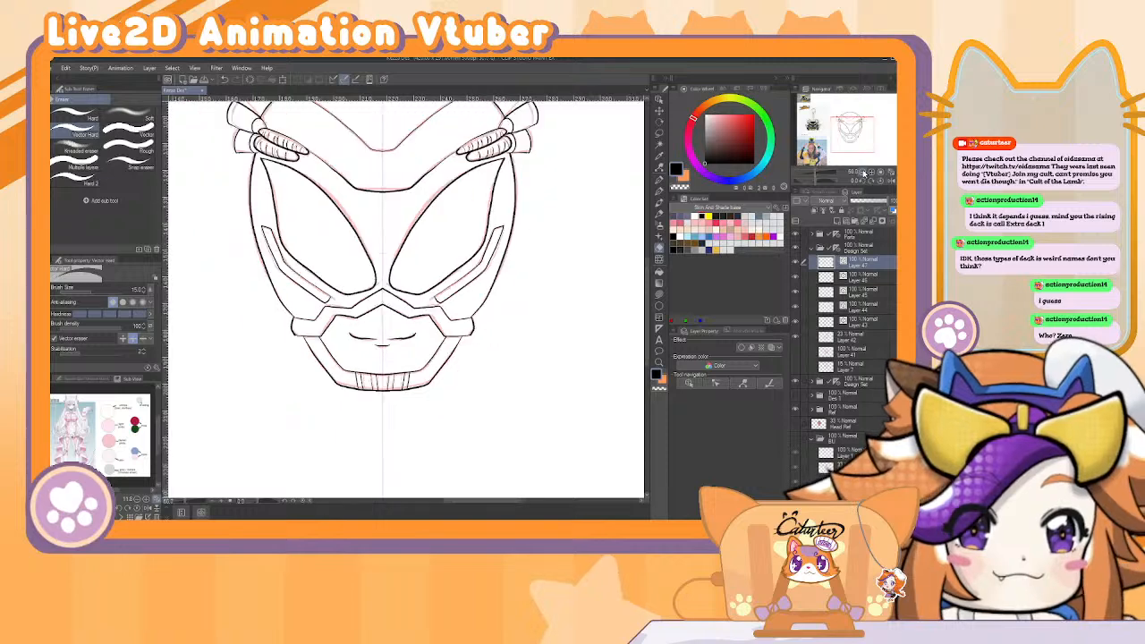
{"action": "left_click", "coordinate": [862, 172]}
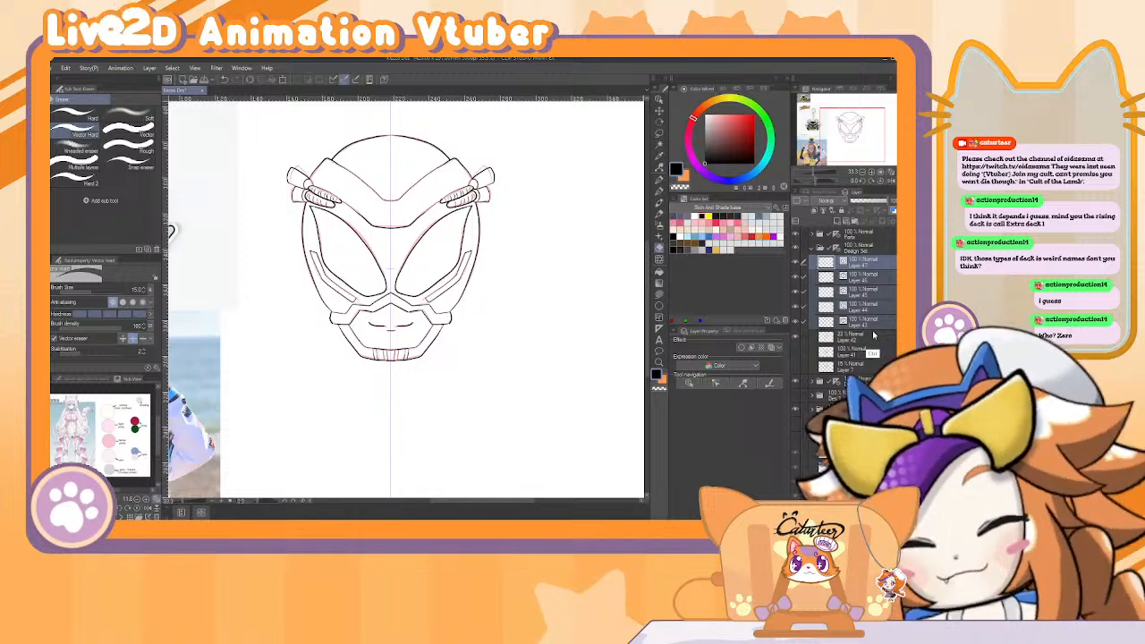
{"action": "key", "text": "ctrl+g"}
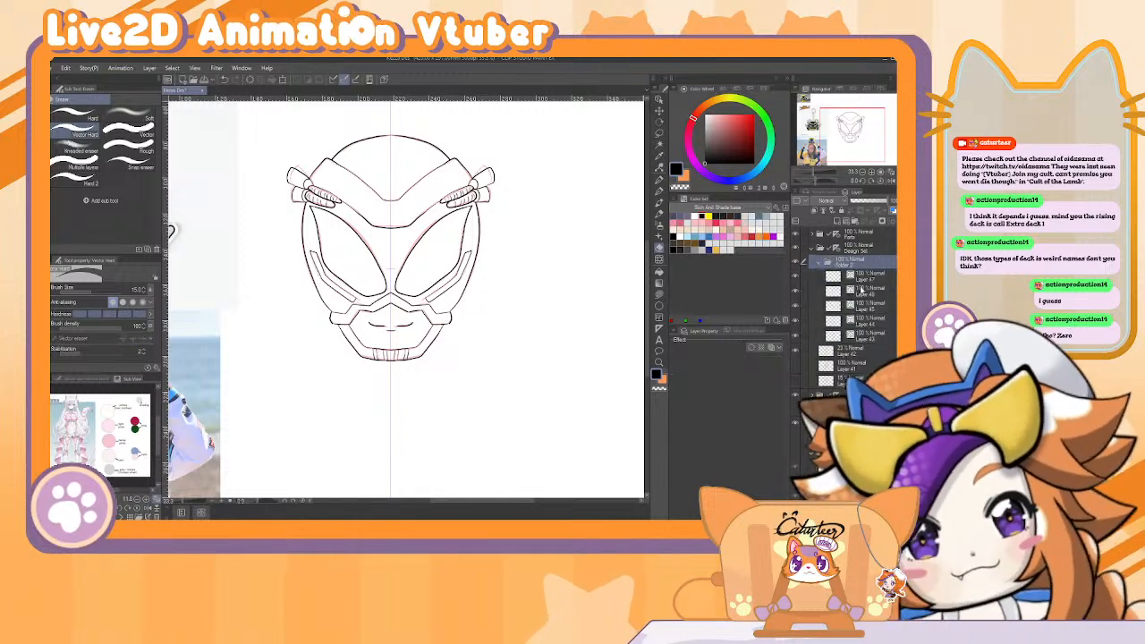
{"action": "left_click", "coordinate": [816, 262]}
Add a new raster layer for colour between the line-art folder and sketch Layer 42, and hide the red sketch.
{"action": "left_click", "coordinate": [876, 275]}
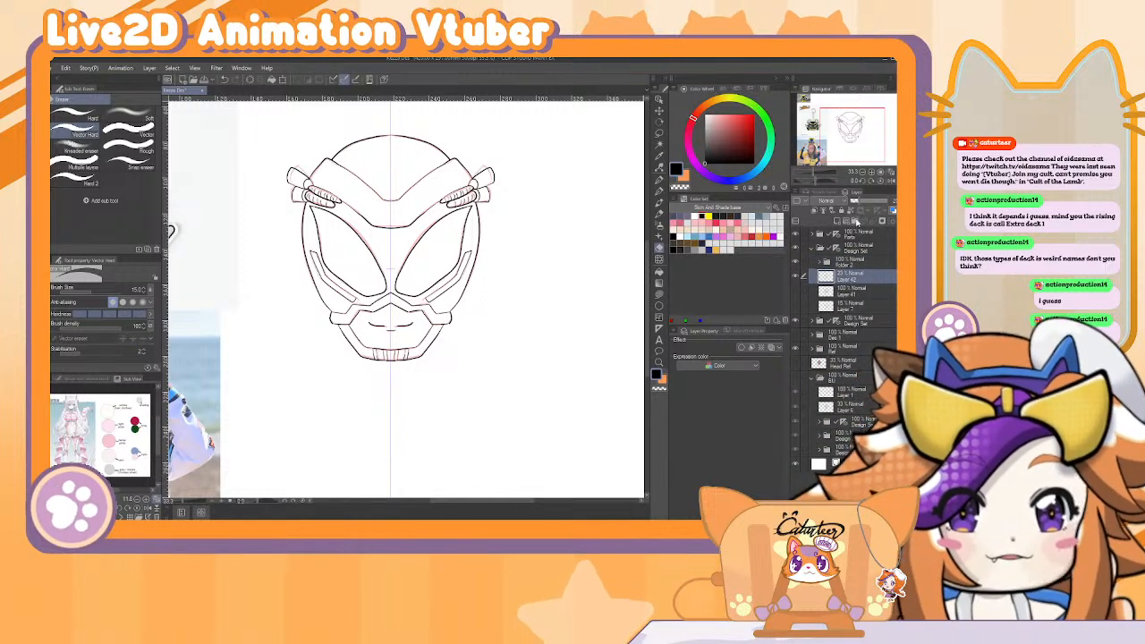
{"action": "left_click", "coordinate": [844, 211]}
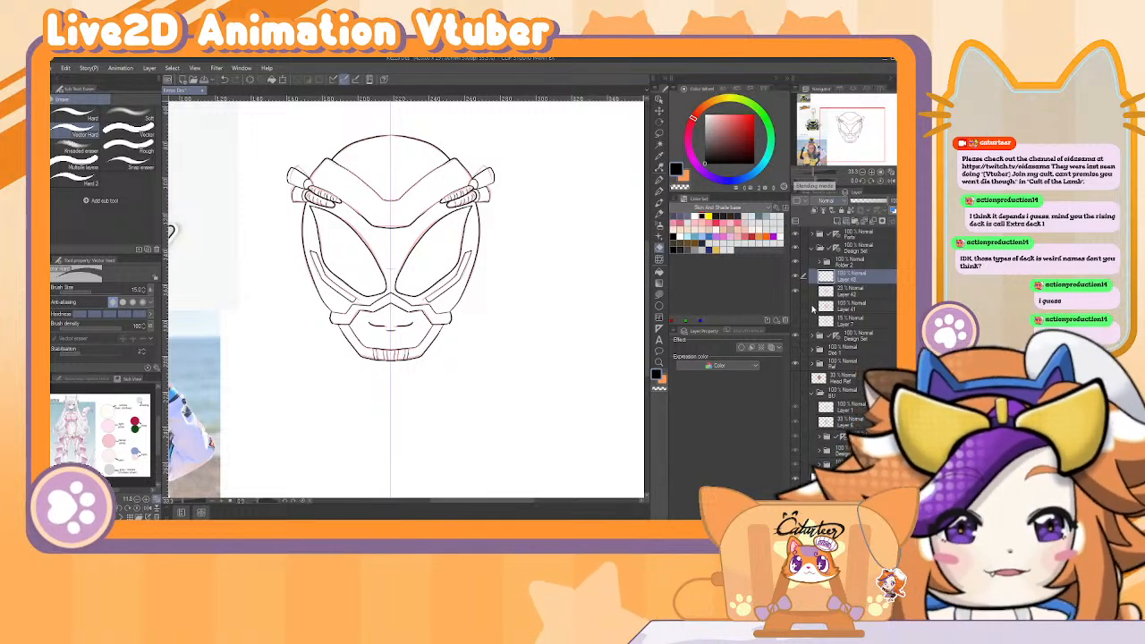
{"action": "left_click", "coordinate": [795, 290]}
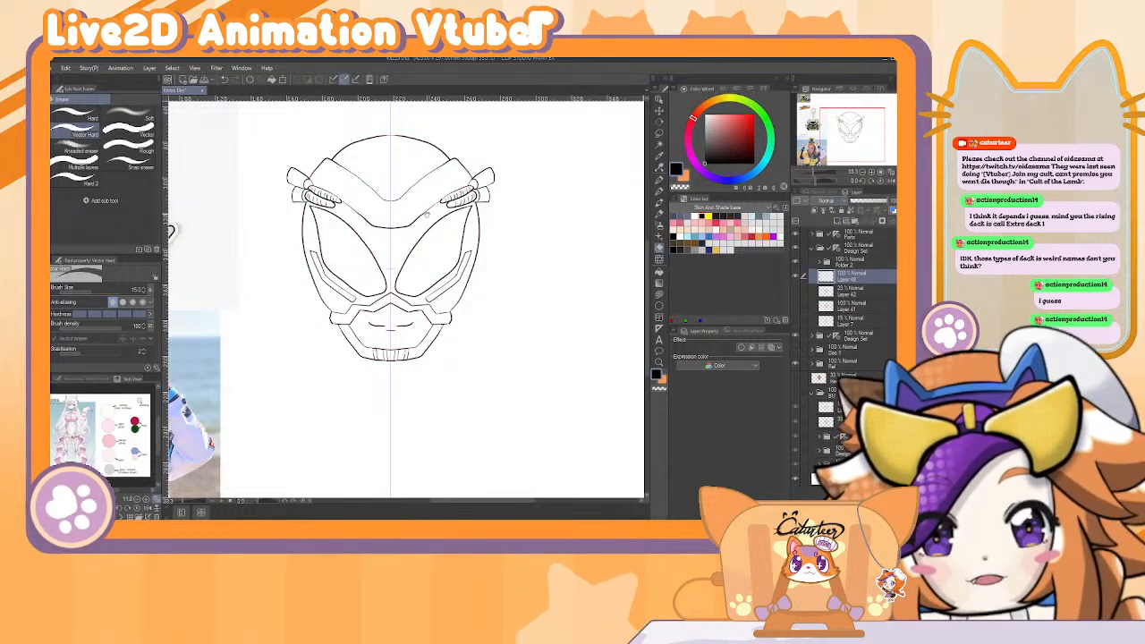
Sample the light teal from the reference keychain's eye and fill both helmet eye lenses with it.
{"action": "left_click_drag", "start_coordinate": [399, 172], "coordinate": [500, 178]}
{"action": "left_click", "coordinate": [198, 235], "text": "alt"}
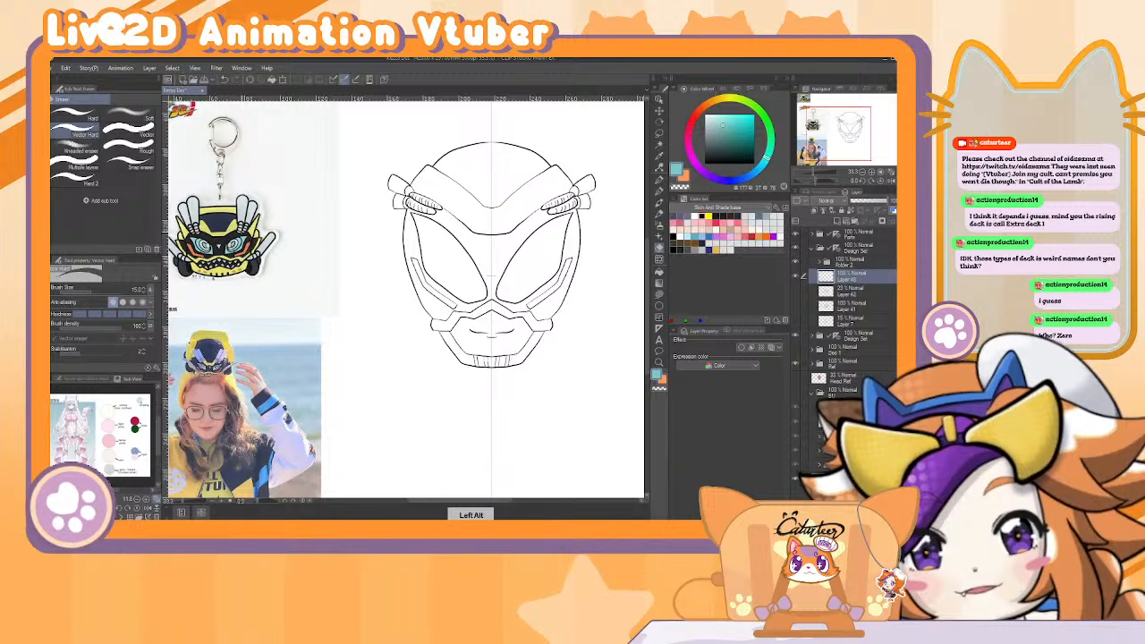
{"action": "key", "text": "g"}
{"action": "left_click", "coordinate": [447, 260]}
{"action": "left_click", "coordinate": [529, 262]}
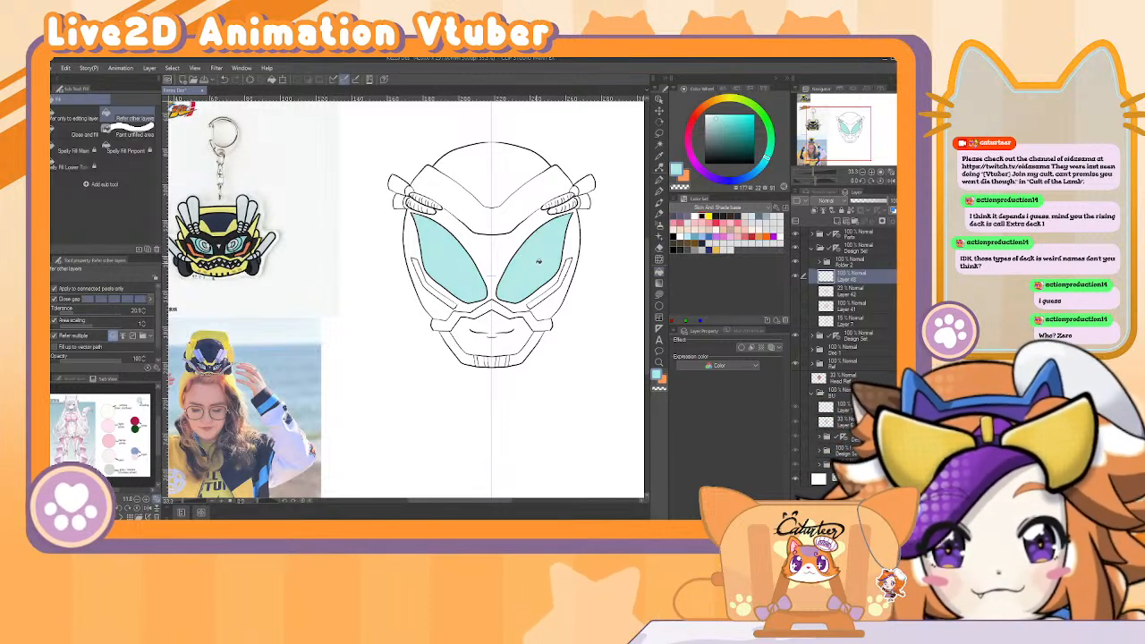
Fill the face area around the lenses with near-black and the dome with the dark navy sampled from the reference keychain.
{"action": "key", "text": "alt"}
{"action": "left_click", "coordinate": [487, 226], "text": "alt"}
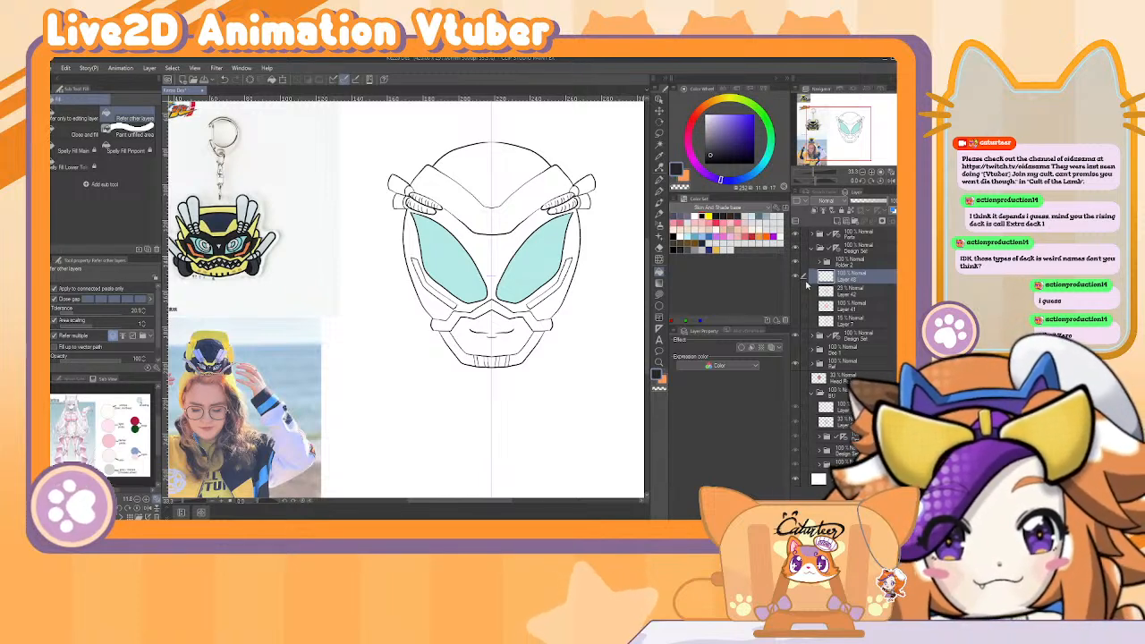
{"action": "left_click", "coordinate": [414, 238]}
{"action": "left_click", "coordinate": [484, 250]}
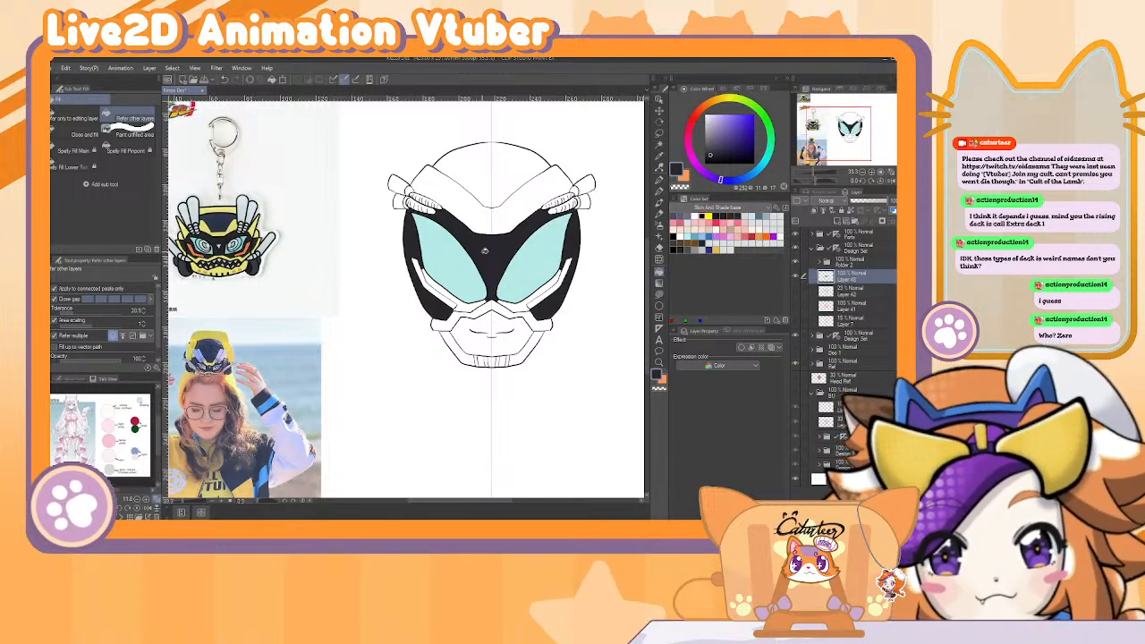
{"action": "left_click", "coordinate": [472, 297]}
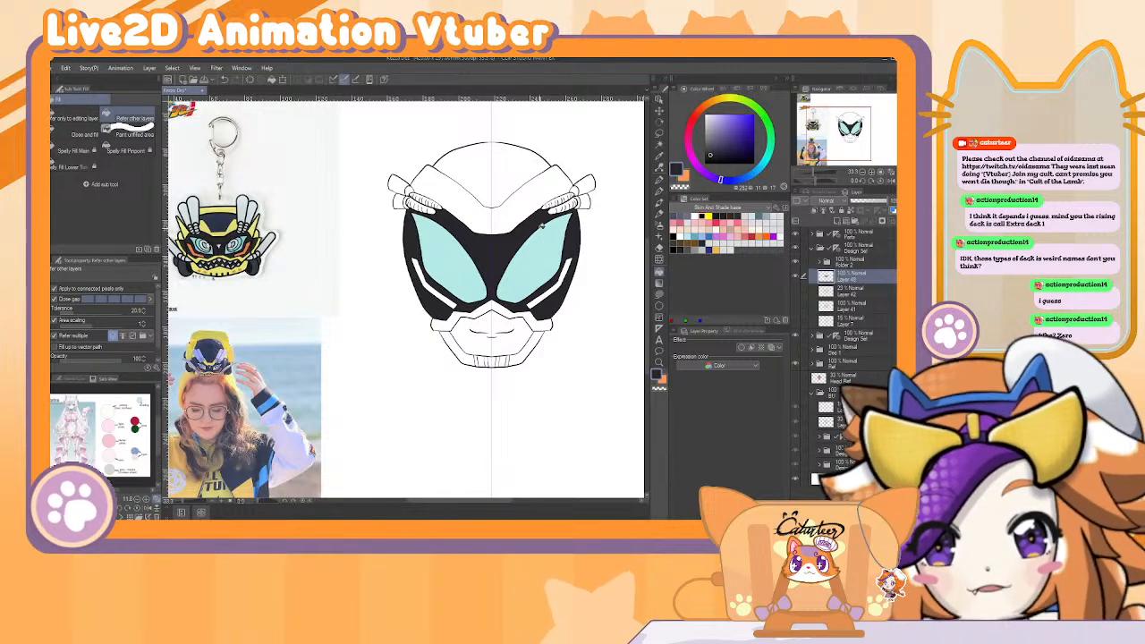
{"action": "left_click", "coordinate": [217, 229], "text": "alt"}
{"action": "left_click", "coordinate": [504, 170]}
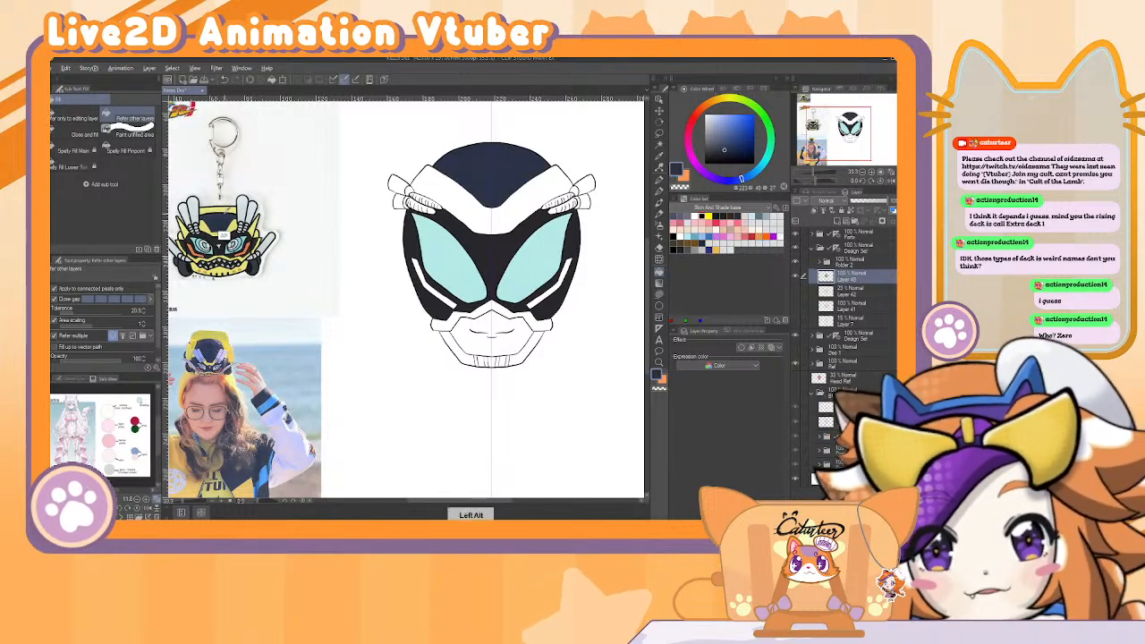
Sample the yellow from the reference keychain and fill the helmet's forehead crest, cheek band and jaw frame with it.
{"action": "left_click", "coordinate": [234, 247], "text": "alt"}
{"action": "left_click", "coordinate": [472, 195]}
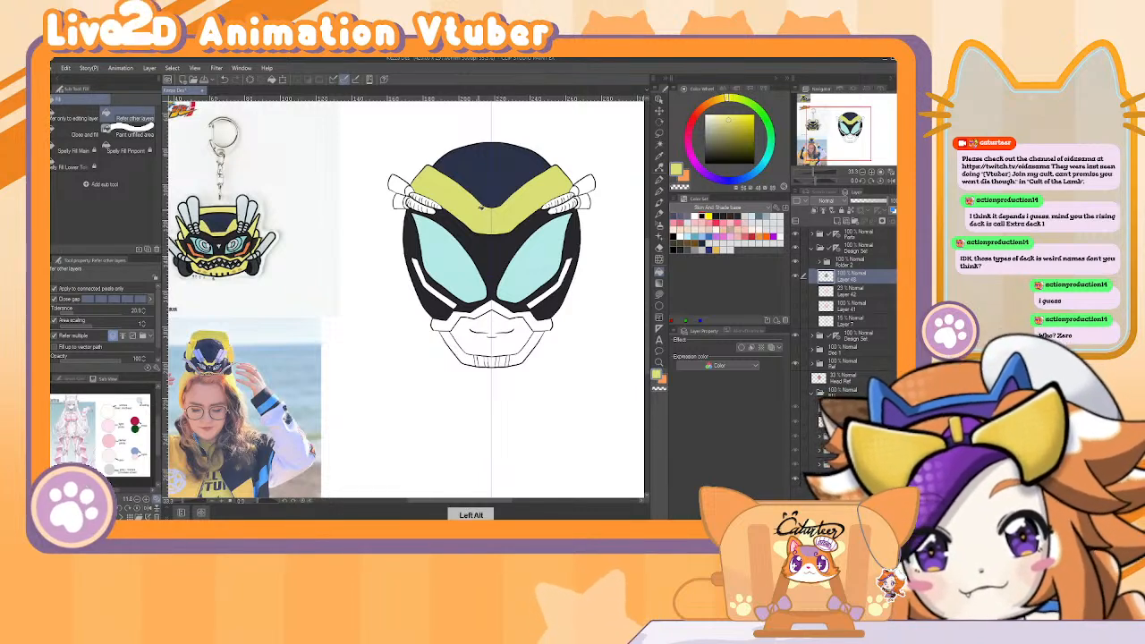
{"action": "left_click", "coordinate": [497, 308]}
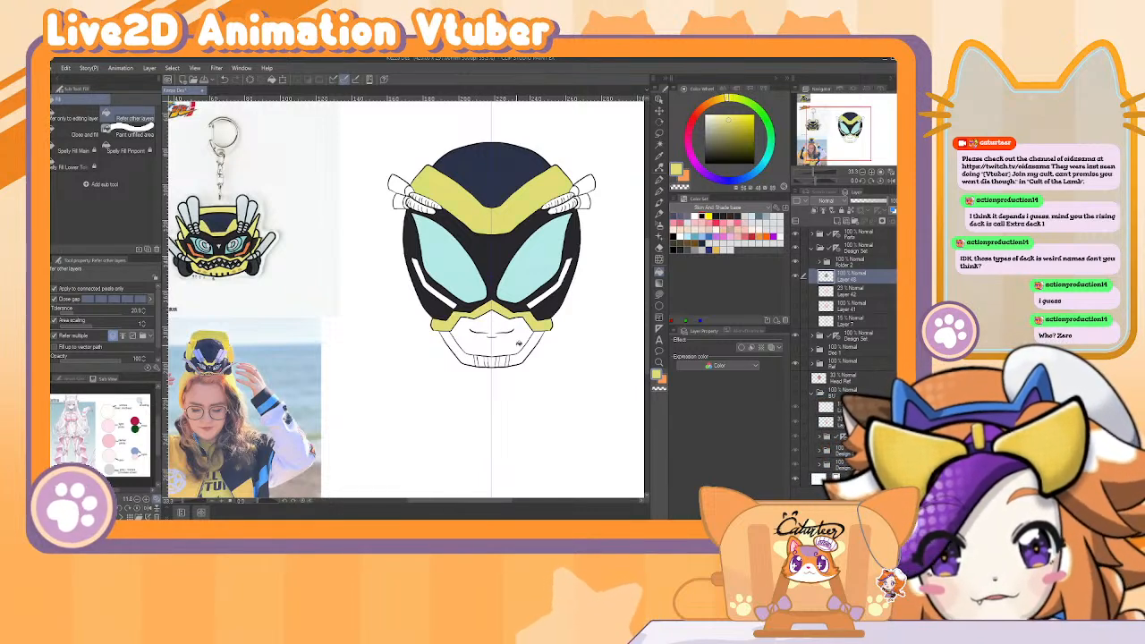
{"action": "left_click", "coordinate": [480, 359]}
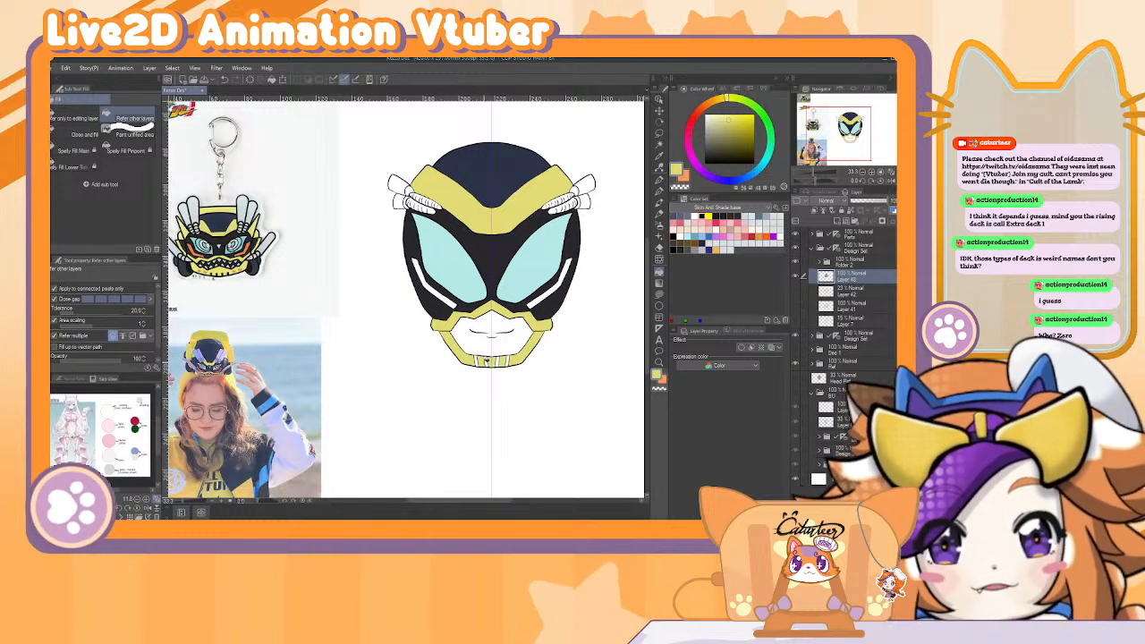
Fill both cheek stripes with orange and the side pipes with the pale blue-grey sampled from the reference keychain.
{"action": "left_click", "coordinate": [702, 108]}
{"action": "left_click", "coordinate": [556, 283]}
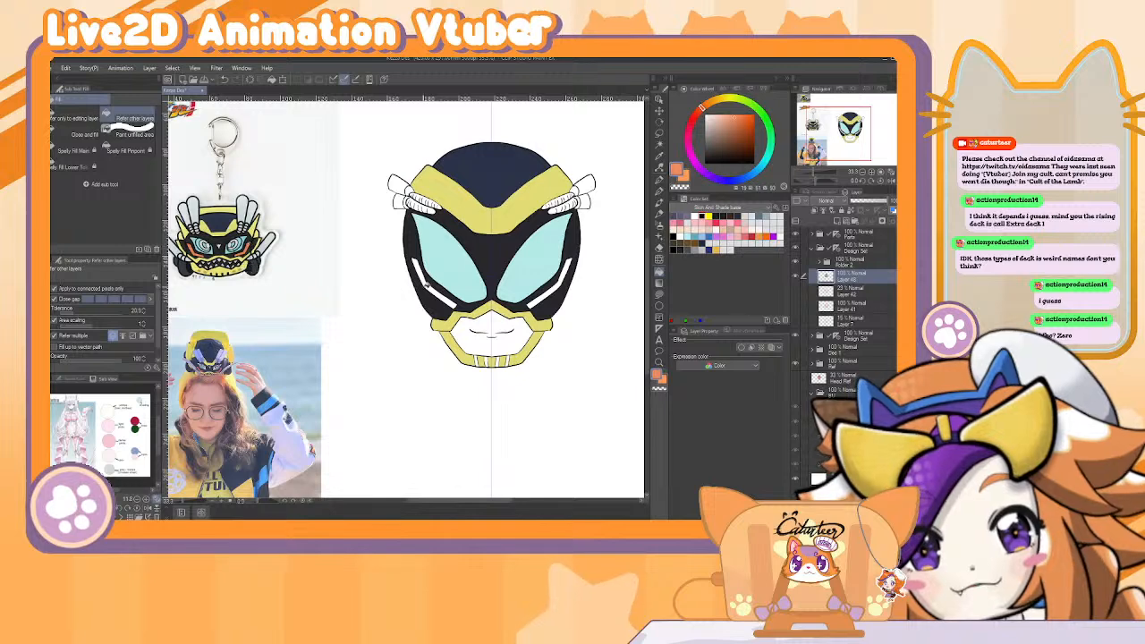
{"action": "left_click", "coordinate": [436, 291]}
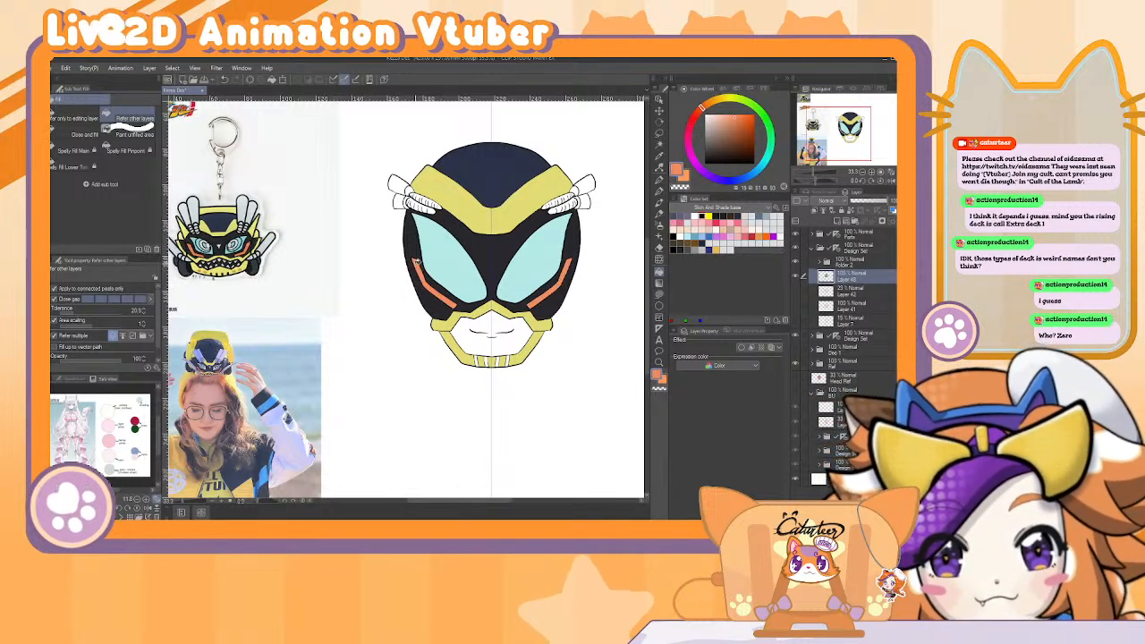
{"action": "left_click", "coordinate": [245, 222], "text": "alt"}
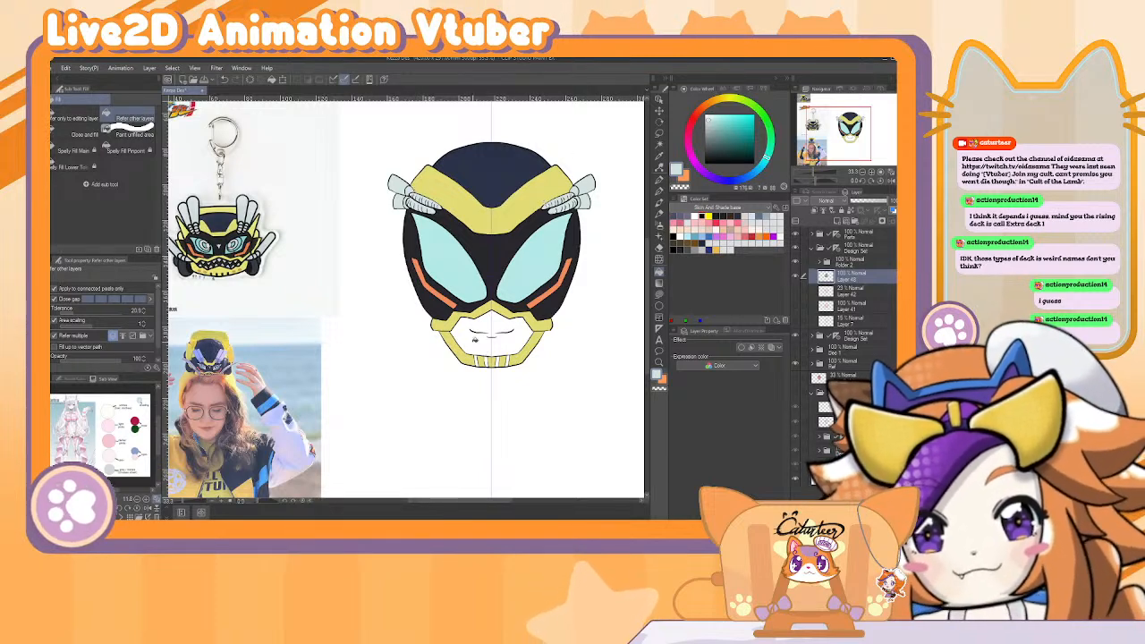
Fill the chin vents with the near-black sampled from the face area and the mouth plate with pale grey.
{"action": "left_click", "coordinate": [478, 243], "text": "alt"}
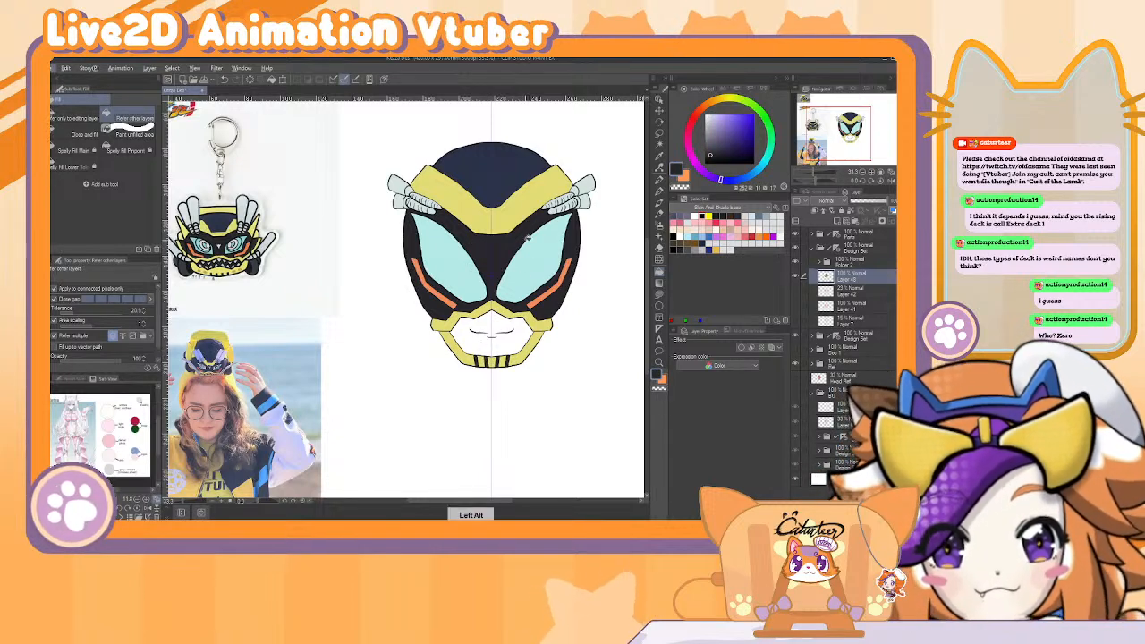
{"action": "left_click", "coordinate": [483, 347], "text": "alt"}
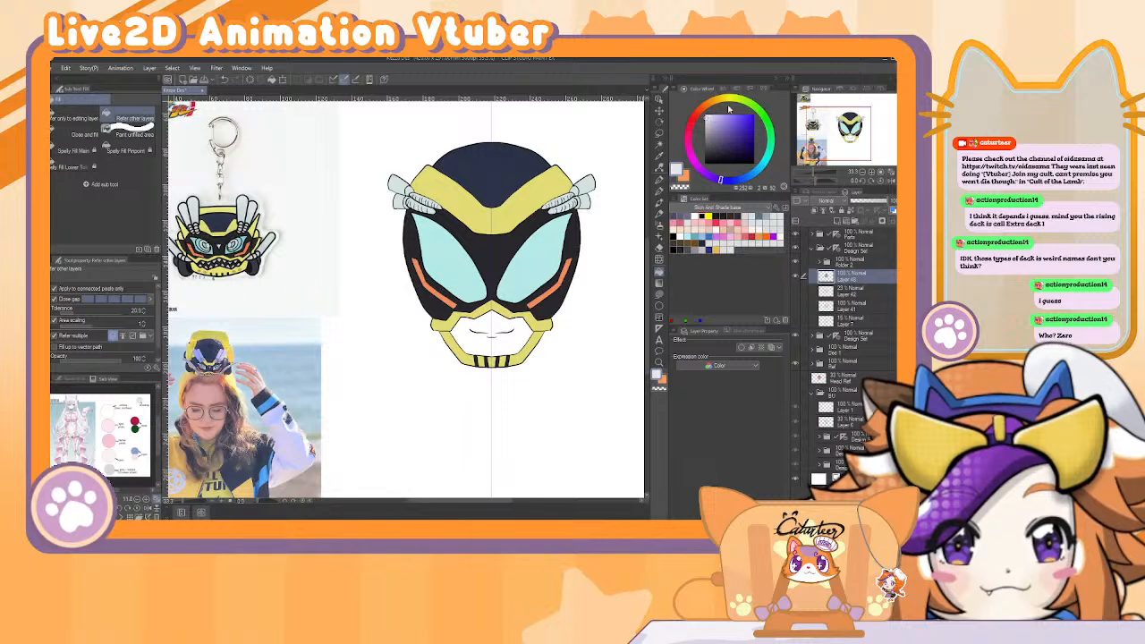
{"action": "left_click_drag", "start_coordinate": [762, 166], "coordinate": [713, 110]}
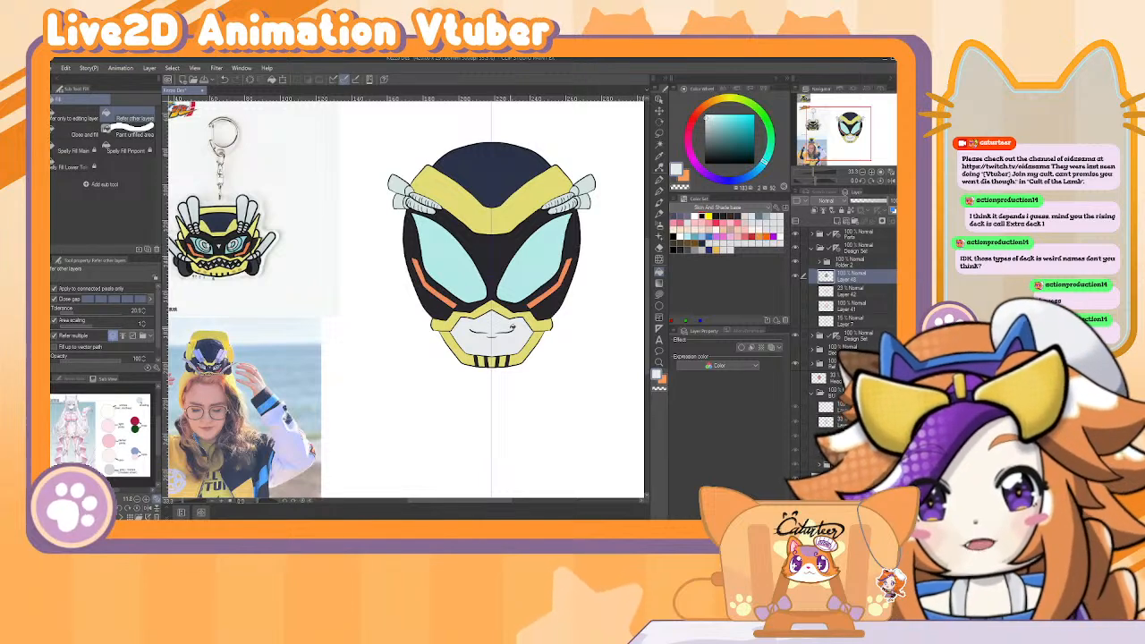
Select both teal eye lenses and add a new raster layer above the colours, inside a folder masked to the lenses.
{"action": "left_click", "coordinate": [863, 175]}
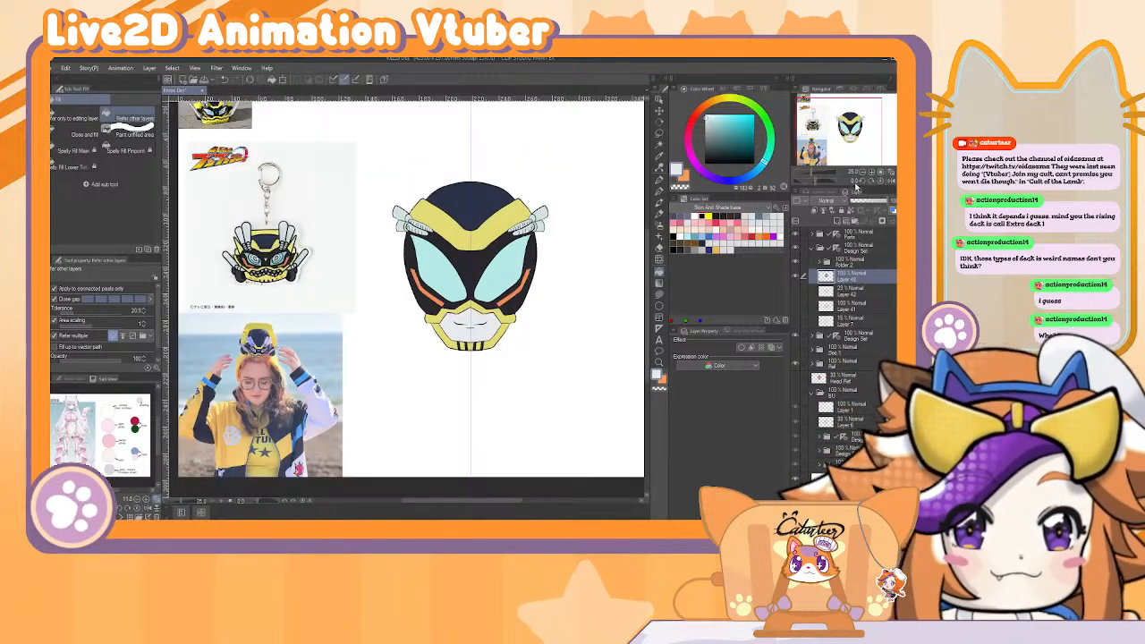
{"action": "left_click_drag", "start_coordinate": [542, 388], "coordinate": [480, 295]}
{"action": "left_click", "coordinate": [867, 173]}
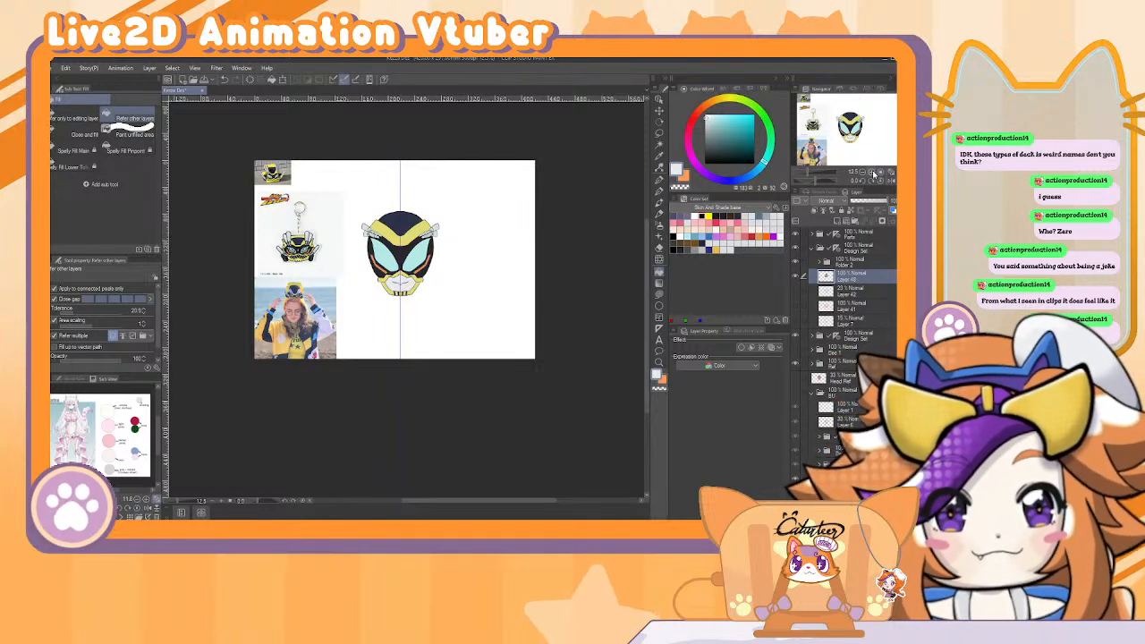
{"action": "left_click", "coordinate": [873, 170]}
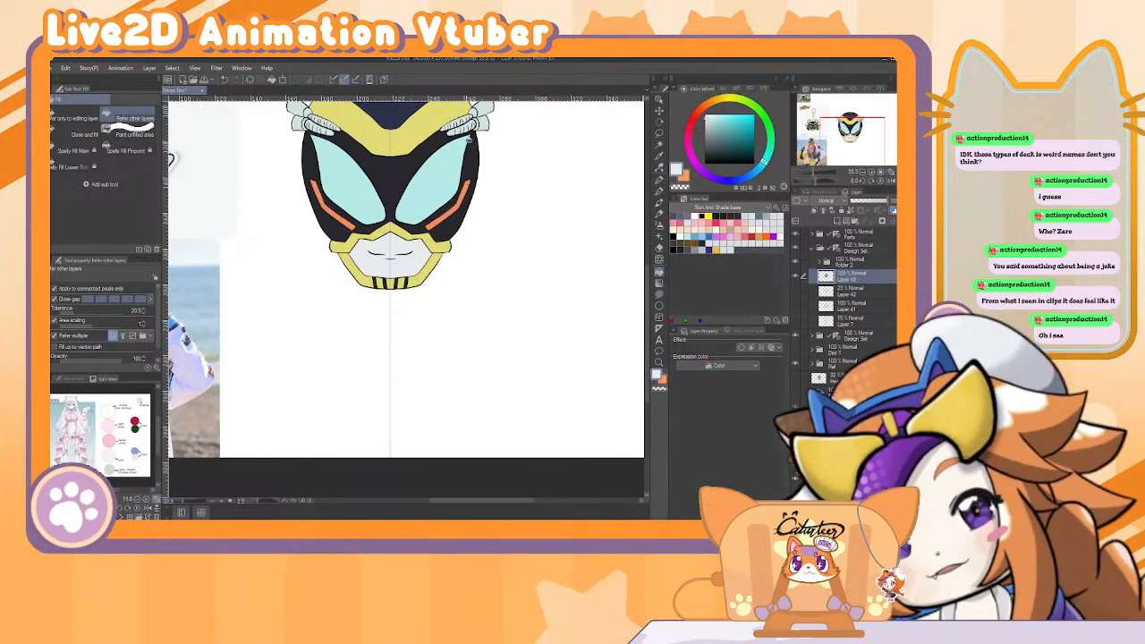
{"action": "key", "text": "w"}
{"action": "left_click", "coordinate": [430, 168]}
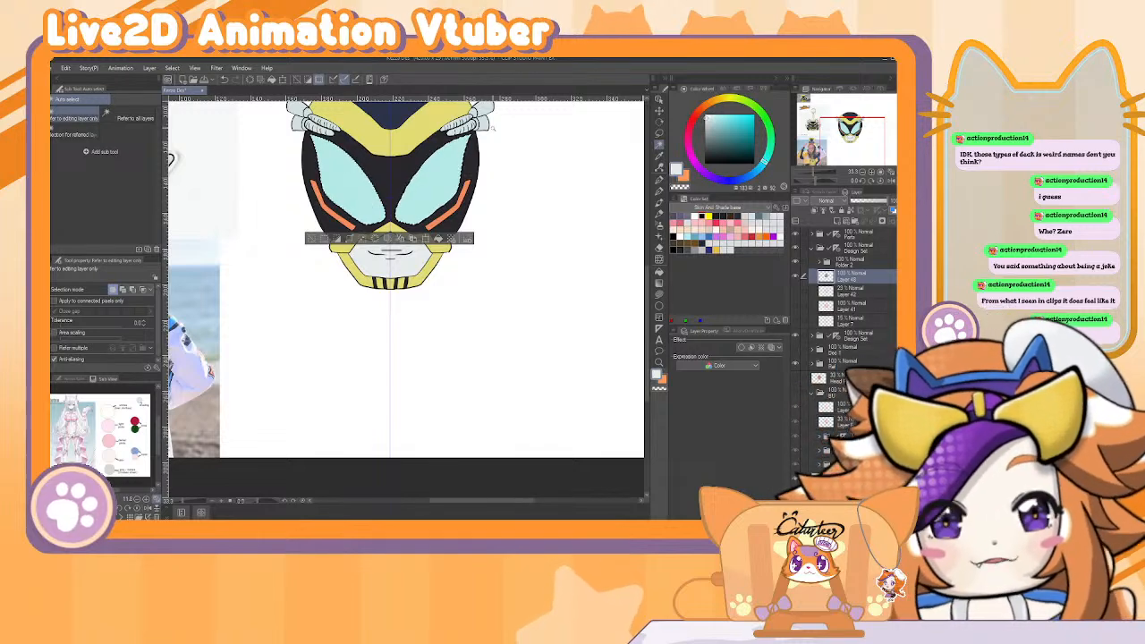
{"action": "left_click", "coordinate": [841, 221]}
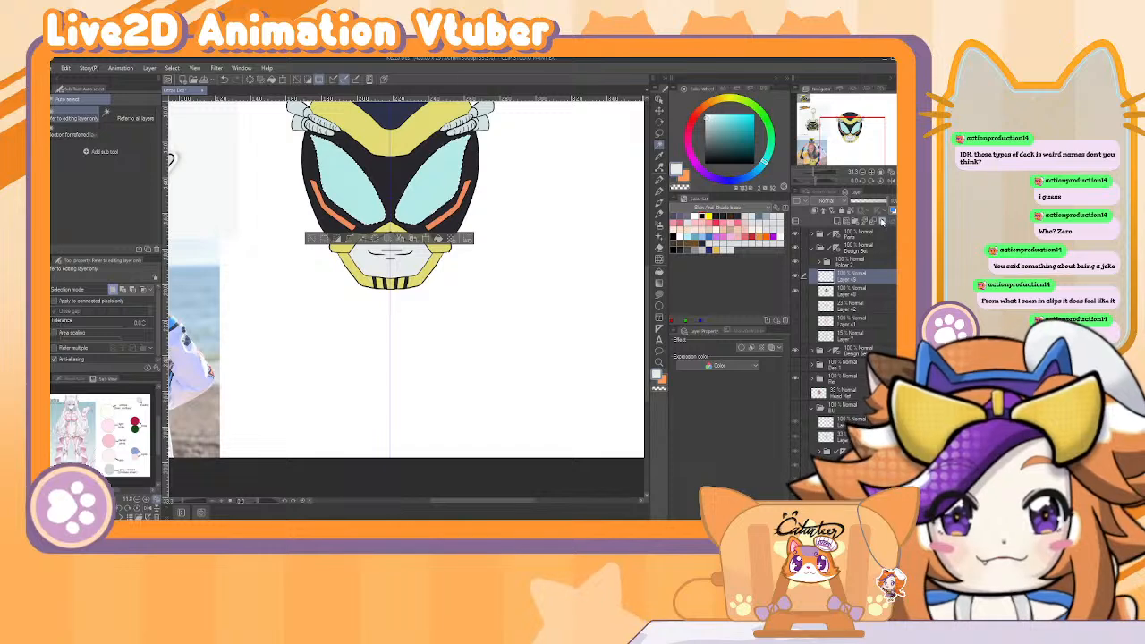
{"action": "left_click", "coordinate": [880, 222]}
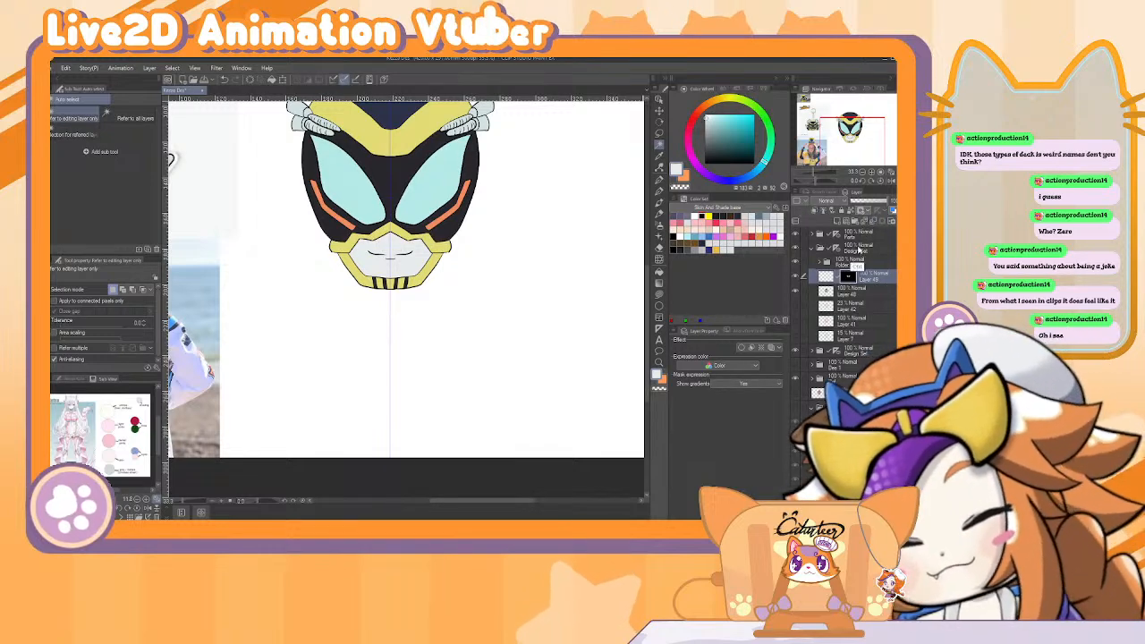
{"action": "key", "text": "ctrl+g"}
{"action": "left_click_drag", "start_coordinate": [854, 292], "coordinate": [842, 274]}
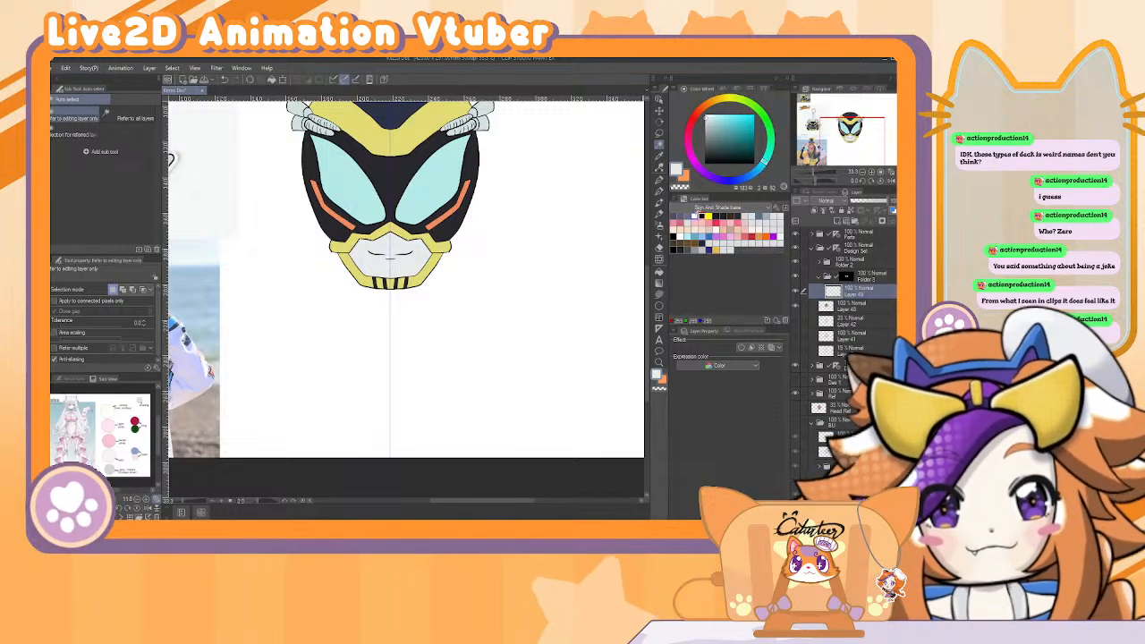
Draw white concentric curved lines inside both eye lenses on the masked layer with the G-Pen at size 20.
{"action": "left_click", "coordinate": [698, 217]}
{"action": "key", "text": "p"}
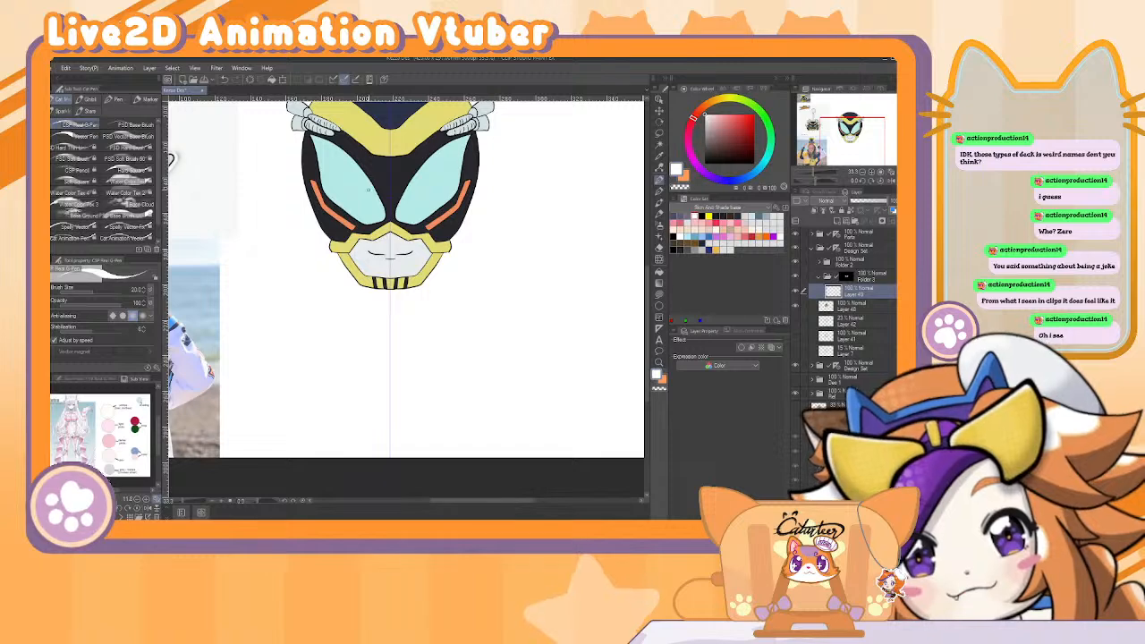
{"action": "left_click_drag", "start_coordinate": [346, 159], "coordinate": [376, 205]}
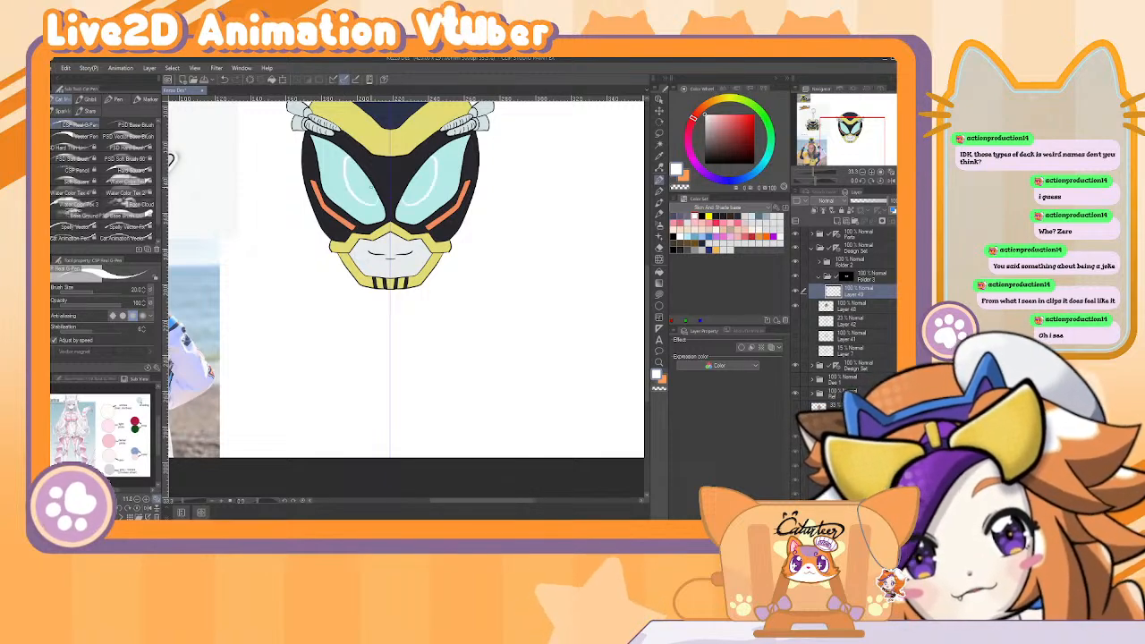
{"action": "key", "text": "ctrl+z"}
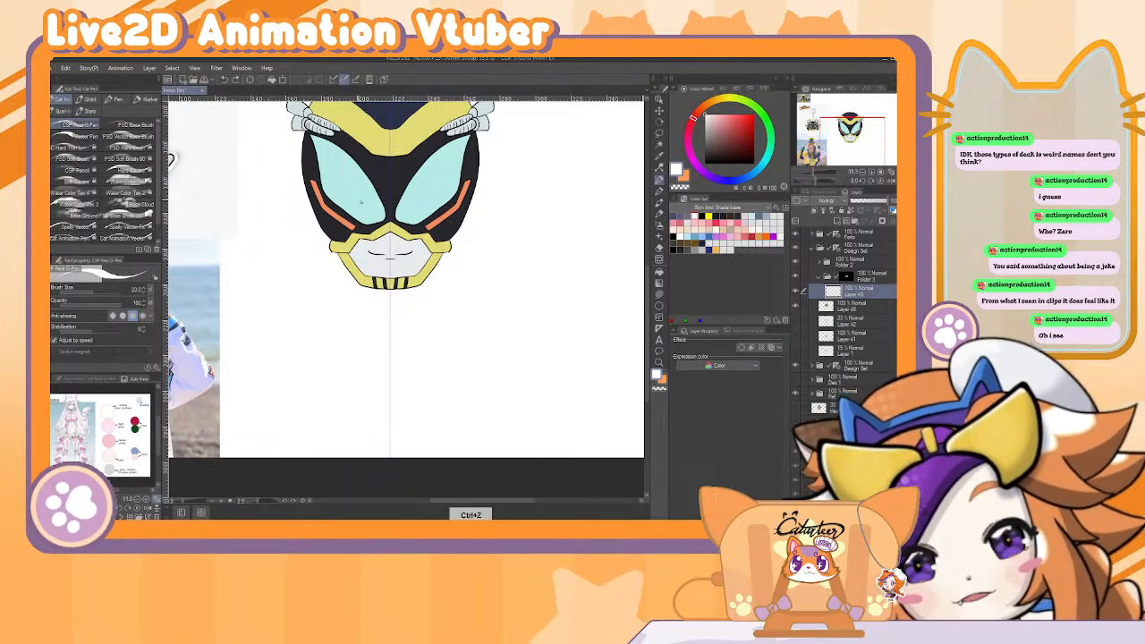
{"action": "left_click_drag", "start_coordinate": [343, 170], "coordinate": [375, 207]}
{"action": "key", "text": "ctrl+z"}
{"action": "key", "text": "ctrl+z"}
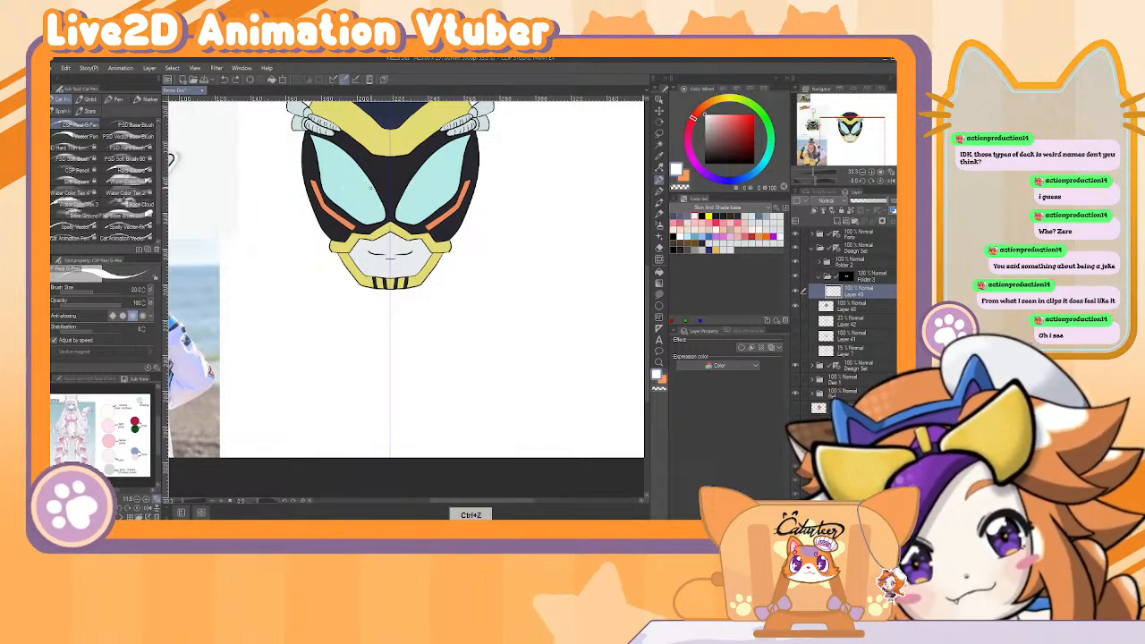
{"action": "left_click_drag", "start_coordinate": [344, 173], "coordinate": [374, 205]}
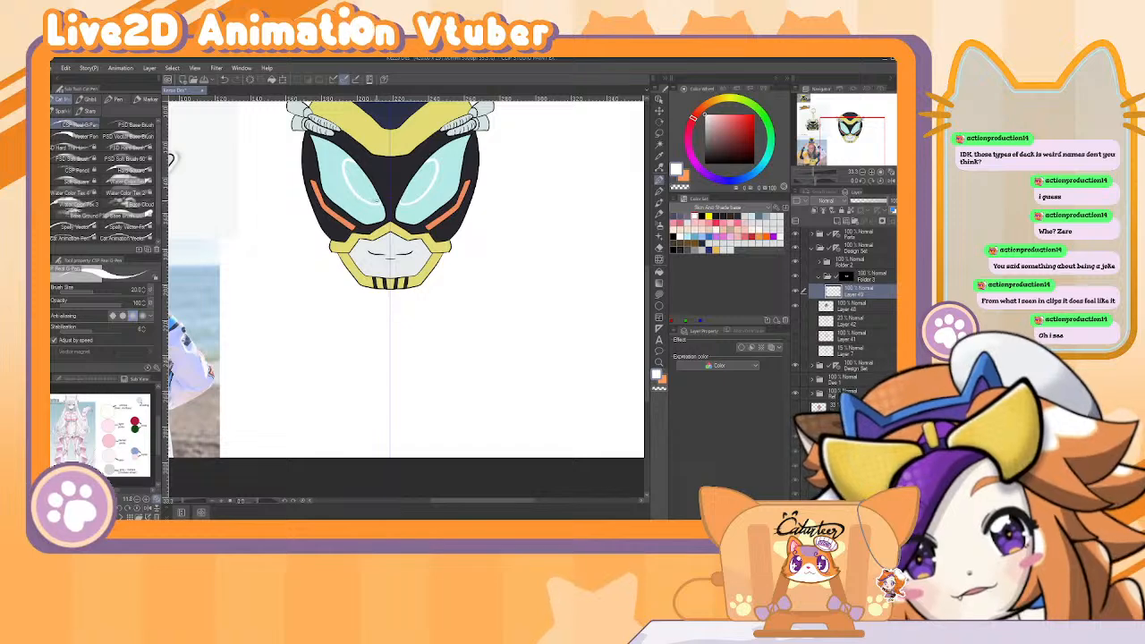
{"action": "left_click_drag", "start_coordinate": [356, 151], "coordinate": [333, 208]}
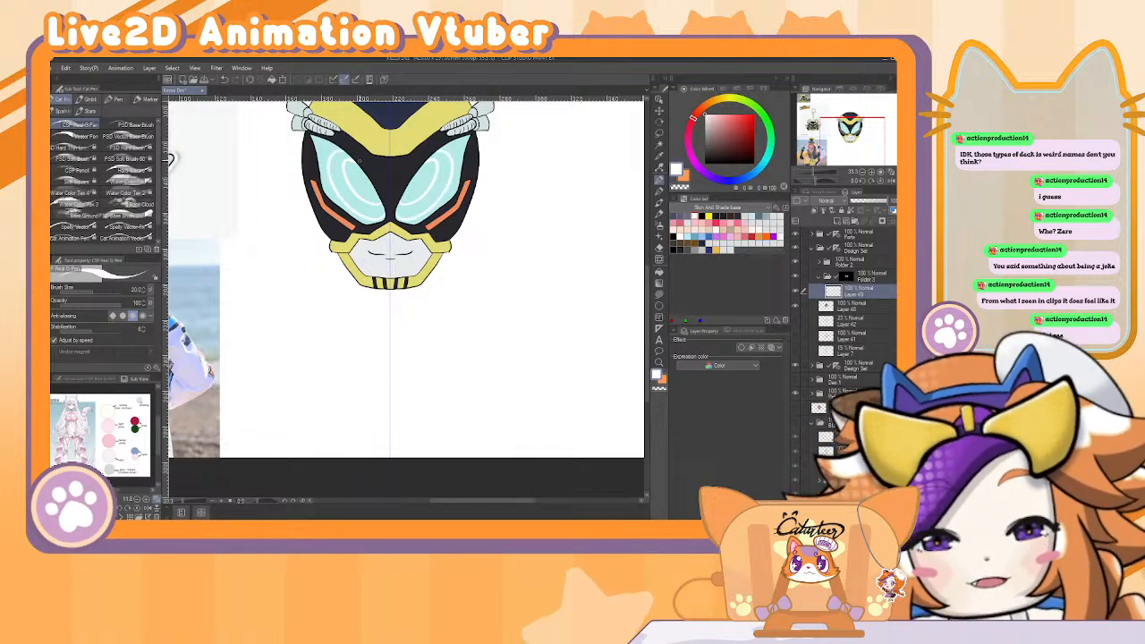
Lower the opacity of the white eye-line layer to about 45%.
{"action": "left_click", "coordinate": [864, 204]}
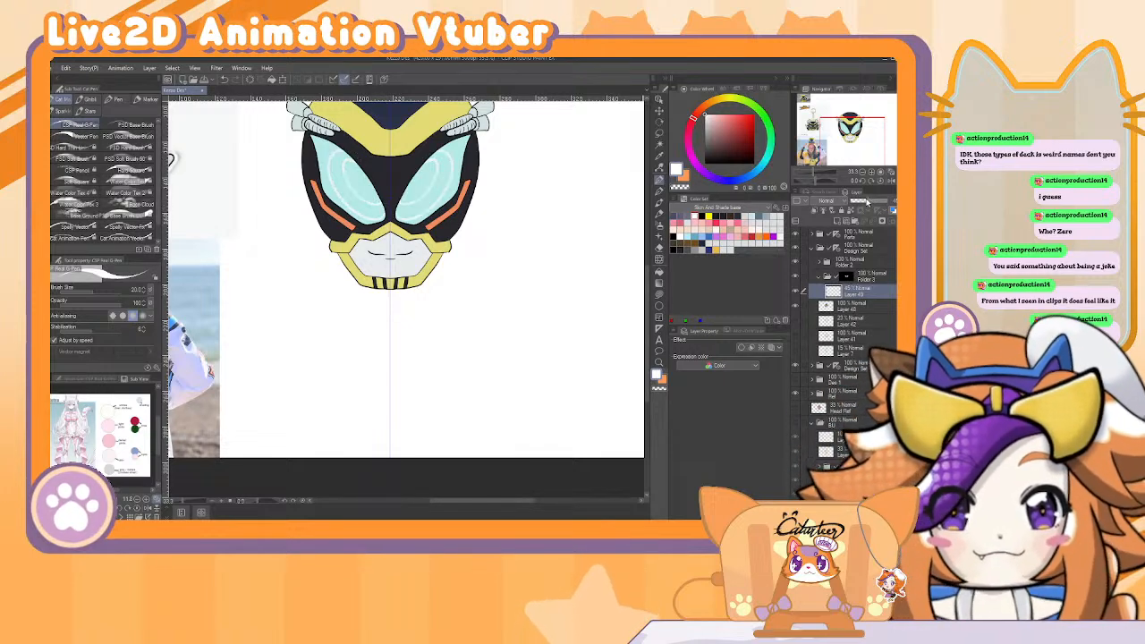
{"action": "left_click", "coordinate": [867, 204]}
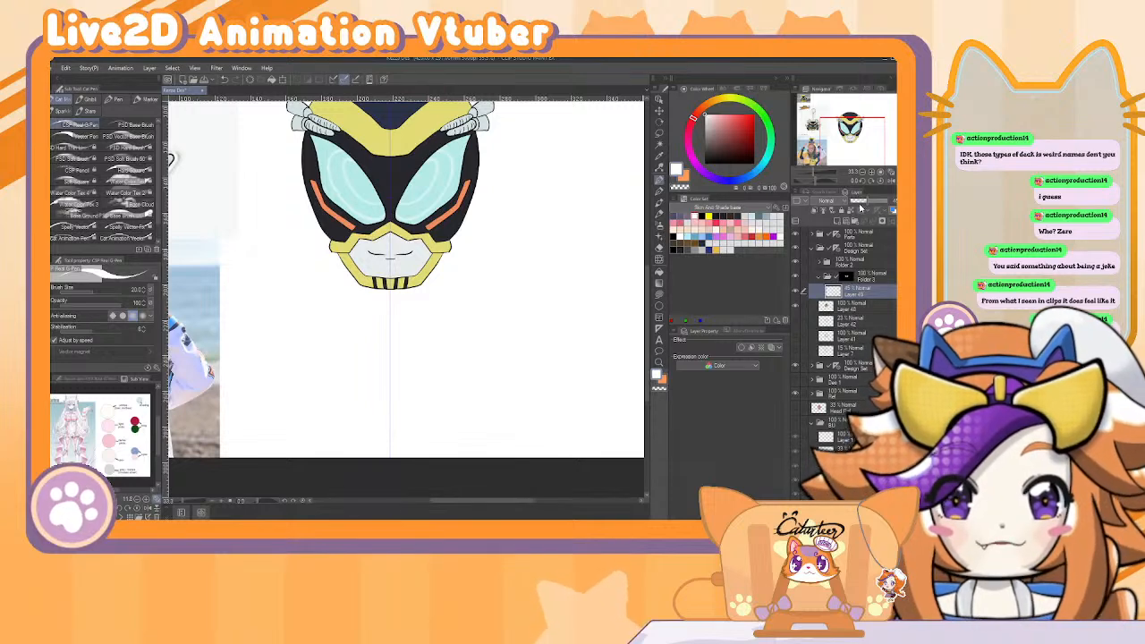
{"action": "left_click", "coordinate": [857, 173]}
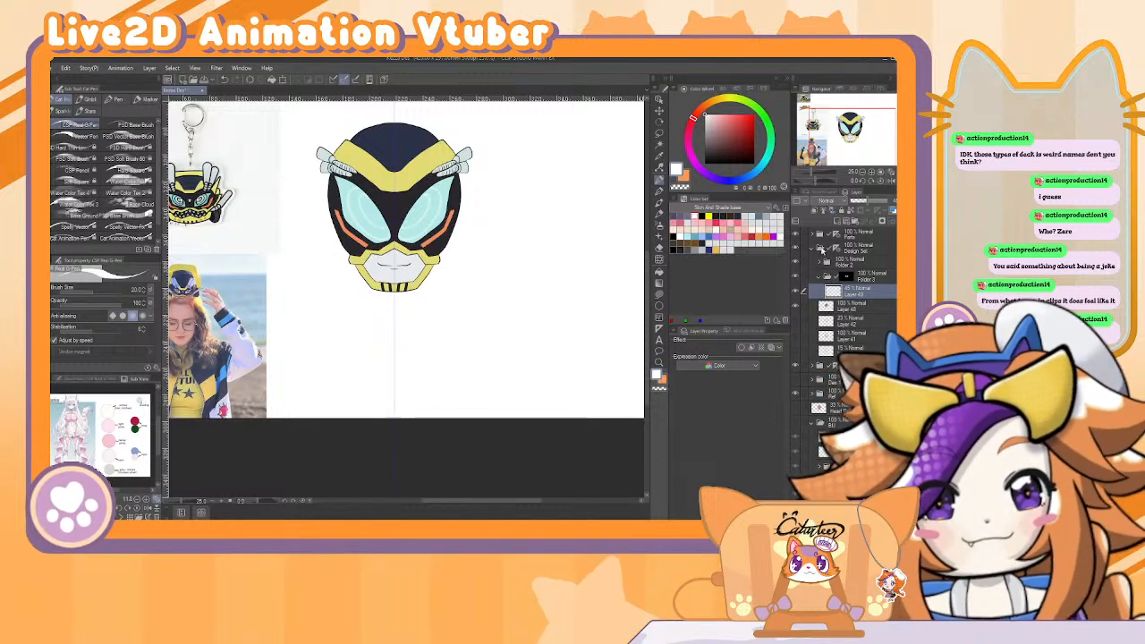
Move the symmetry ruler from the Design Set folder to the line-art folder, Folder 2.
{"action": "left_click", "coordinate": [859, 246]}
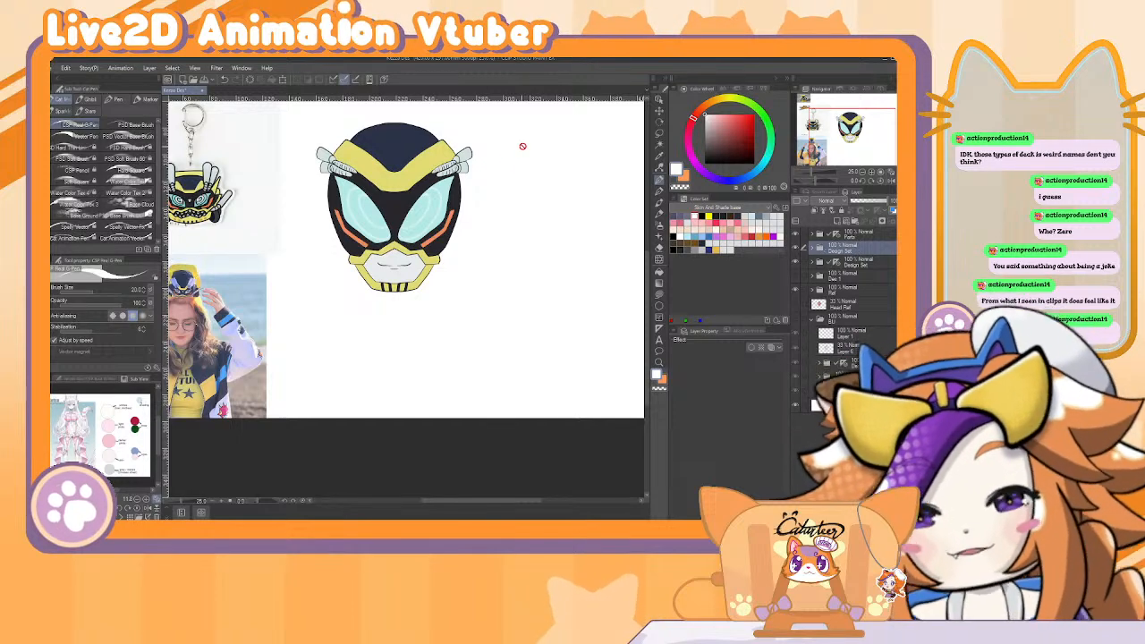
{"action": "left_click", "coordinate": [823, 250]}
{"action": "left_click", "coordinate": [816, 250]}
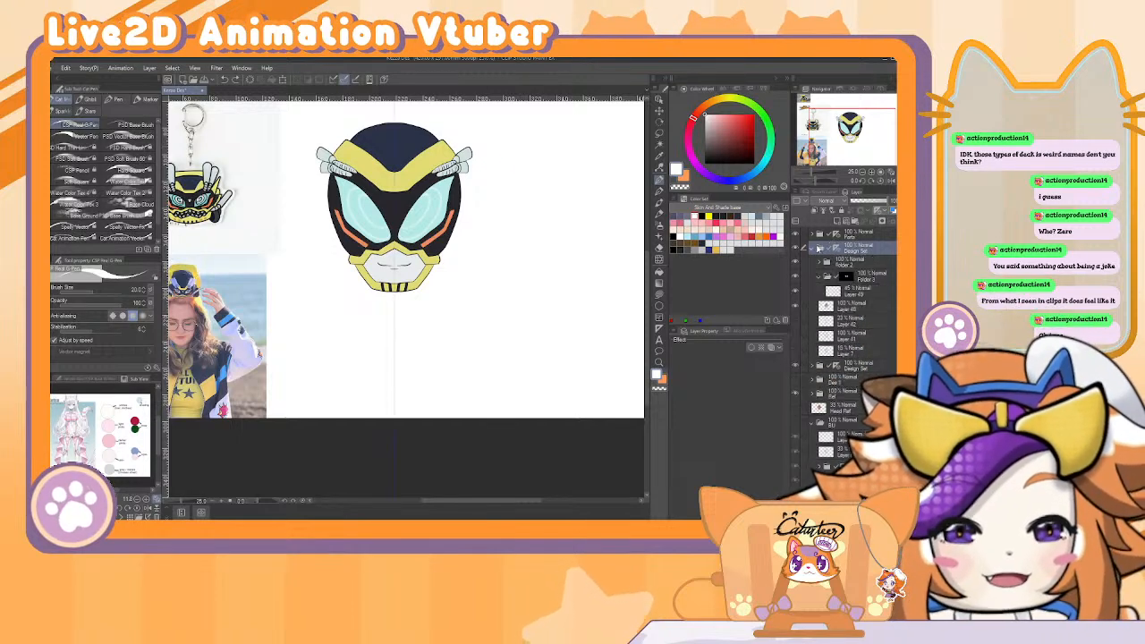
{"action": "left_click", "coordinate": [846, 265]}
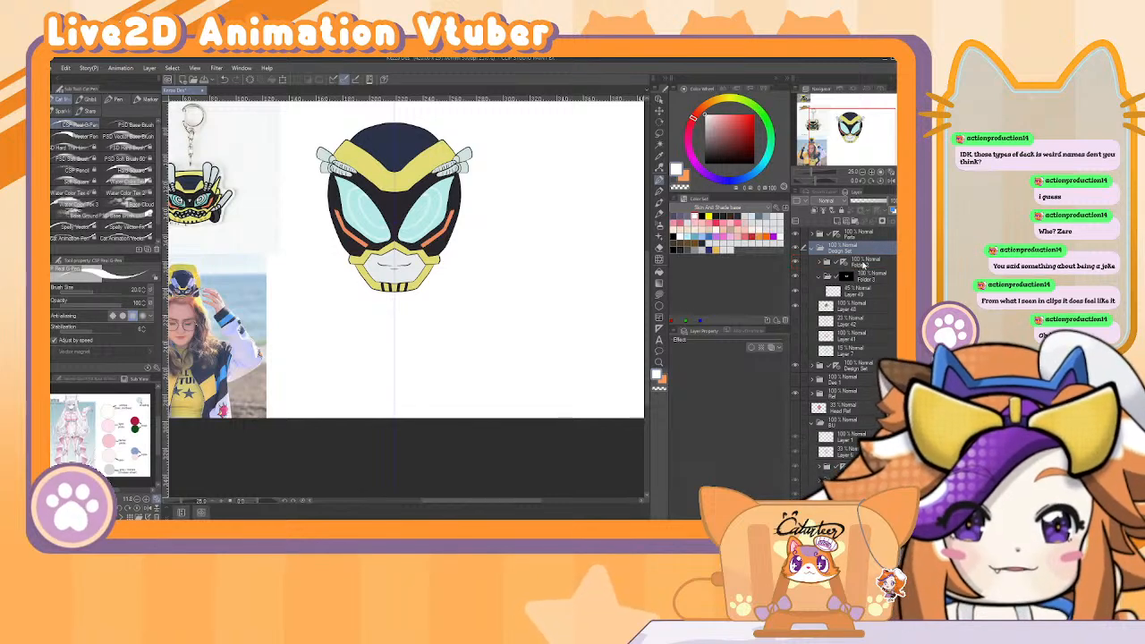
Add a raster layer above Folder 2 and handwrite the title "Caturteer Design 2" in black above the helmet.
{"action": "left_click", "coordinate": [837, 220]}
{"action": "left_click", "coordinate": [682, 175]}
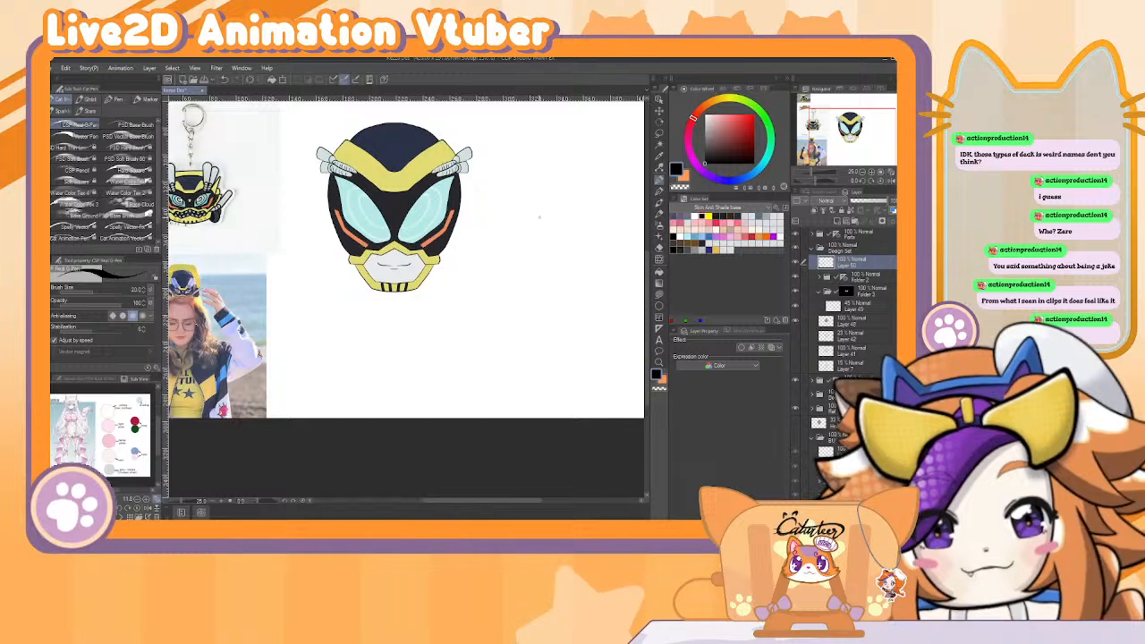
{"action": "left_click_drag", "start_coordinate": [539, 217], "coordinate": [562, 321]}
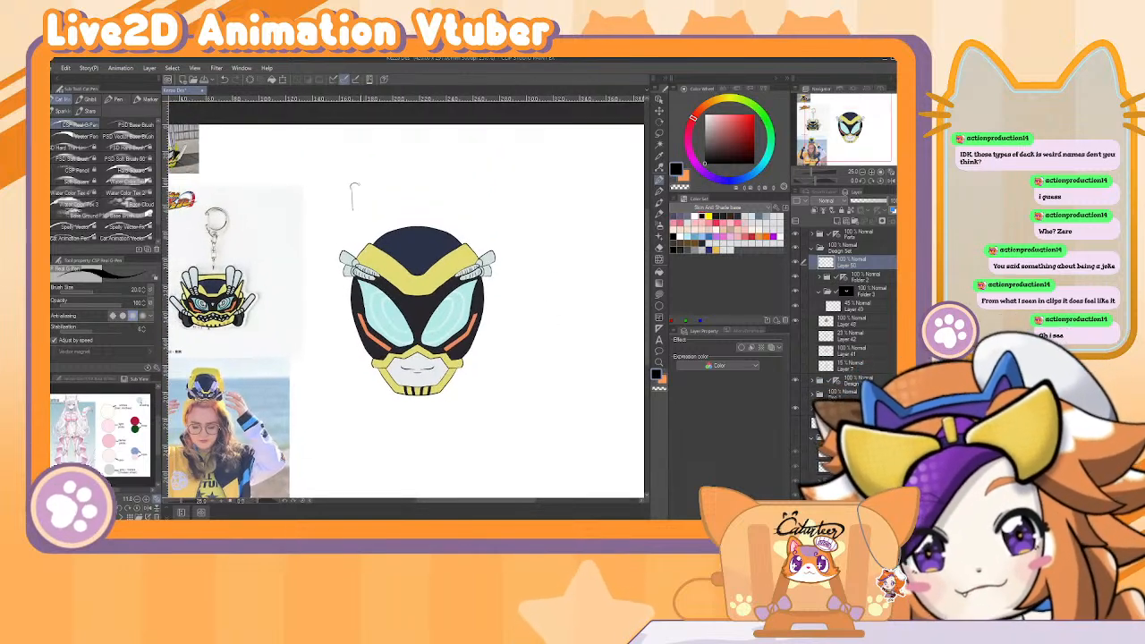
{"action": "key", "text": "ctrl+z"}
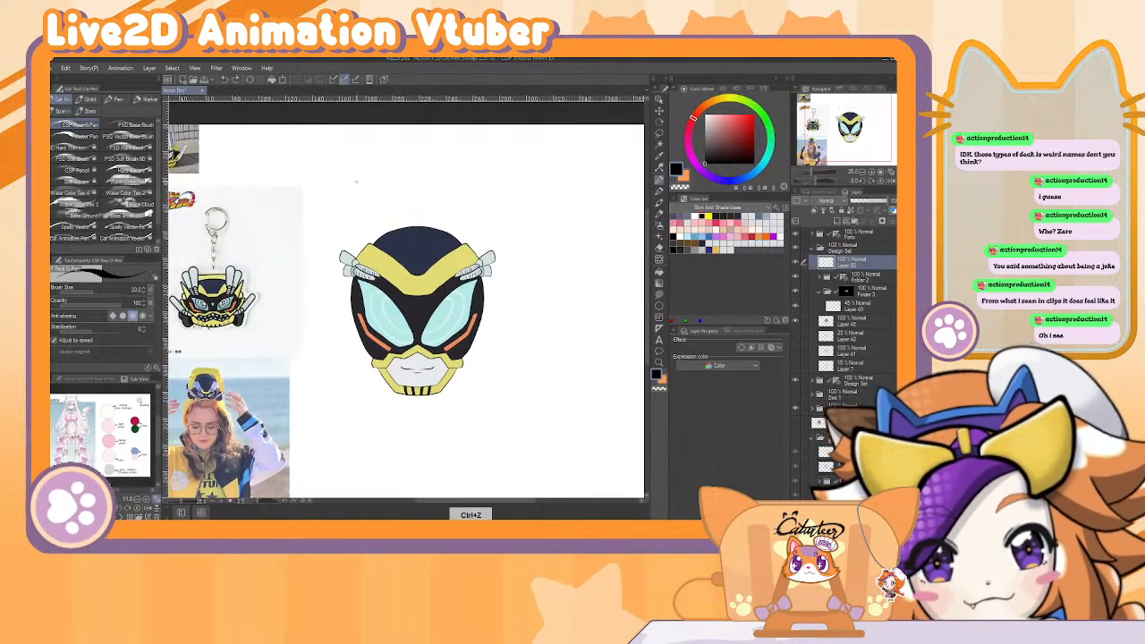
{"action": "mouse_move", "coordinate": [350, 189]}
{"action": "left_mouse_down"}
{"action": "mouse_move", "coordinate": [346, 213]}
{"action": "mouse_move", "coordinate": [366, 190]}
{"action": "mouse_move", "coordinate": [371, 207]}
{"action": "mouse_move", "coordinate": [387, 190]}
{"action": "left_mouse_up"}
{"action": "key", "text": "ctrl+z"}
{"action": "key", "text": "ctrl+z"}
{"action": "key", "text": "ctrl+z"}
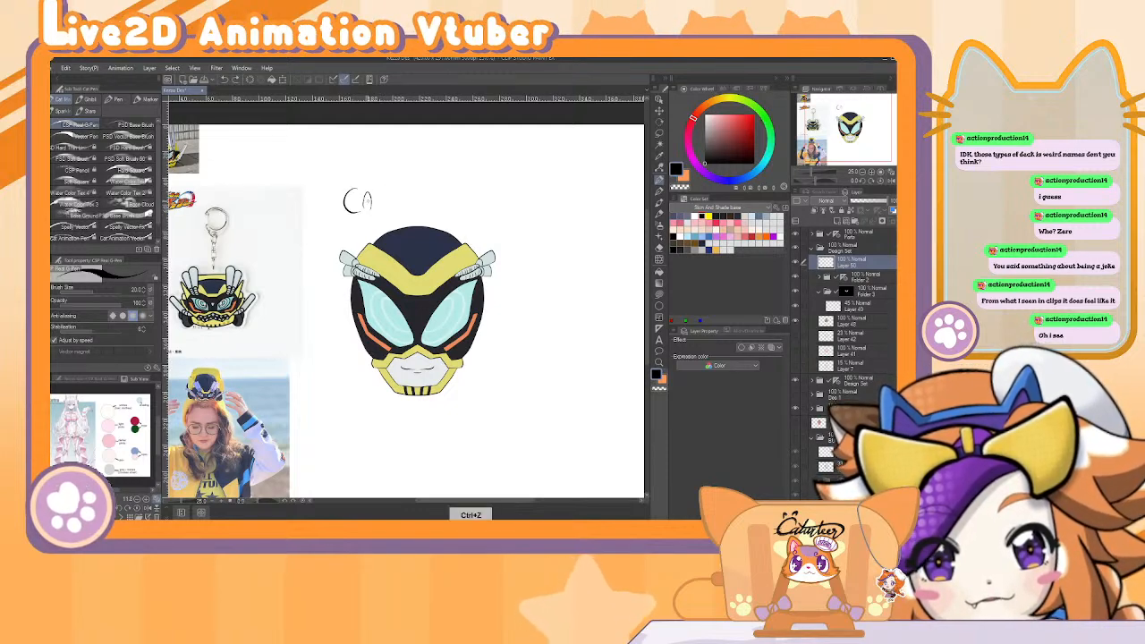
{"action": "left_click_drag", "start_coordinate": [382, 196], "coordinate": [391, 196]}
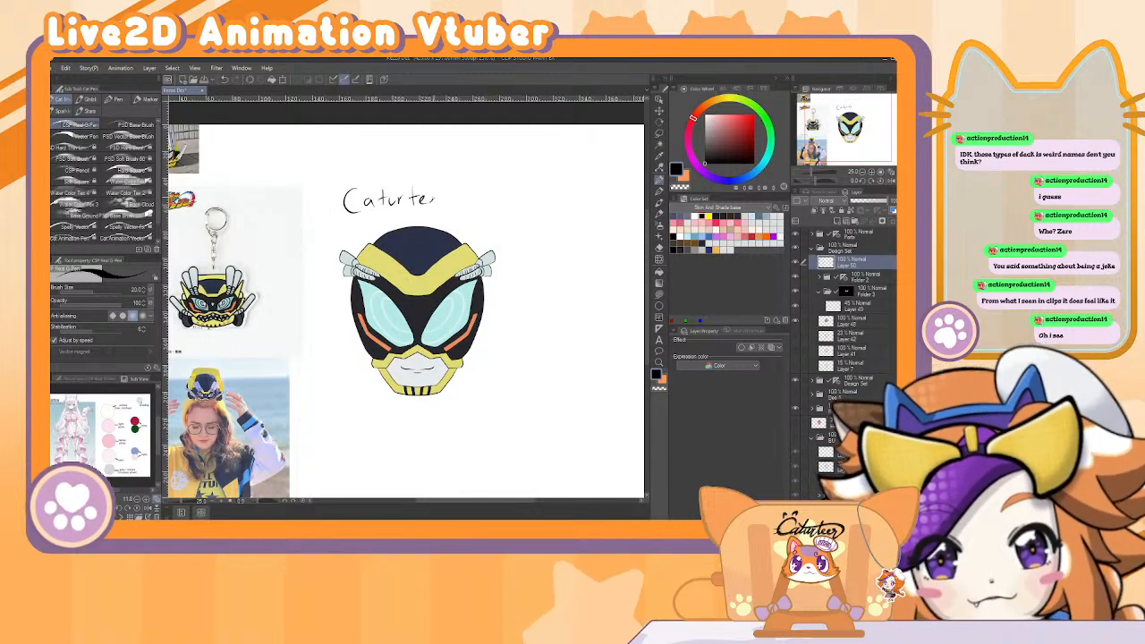
{"action": "mouse_move", "coordinate": [463, 187]}
{"action": "left_mouse_down"}
{"action": "mouse_move", "coordinate": [464, 209]}
{"action": "mouse_move", "coordinate": [488, 206]}
{"action": "left_mouse_up"}
{"action": "mouse_move", "coordinate": [498, 196]}
{"action": "left_mouse_down"}
{"action": "mouse_move", "coordinate": [492, 208]}
{"action": "mouse_move", "coordinate": [515, 219]}
{"action": "mouse_move", "coordinate": [548, 186]}
{"action": "mouse_move", "coordinate": [562, 206]}
{"action": "left_mouse_up"}
{"action": "left_click", "coordinate": [504, 191]}
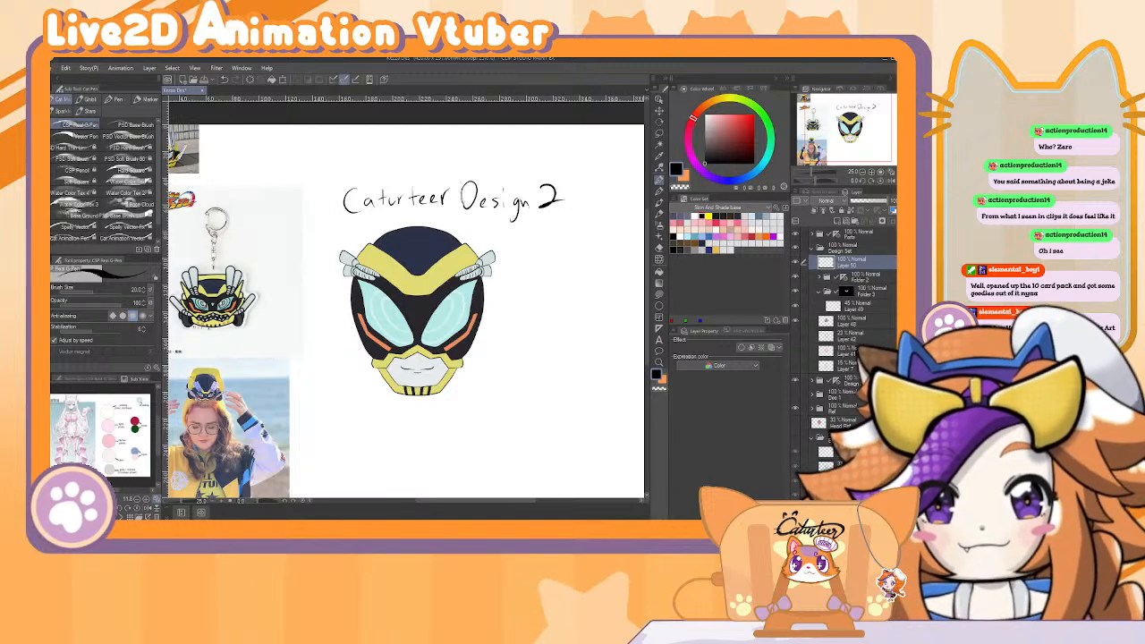
Save a PNG duplicate of the canvas as Kezza Des 2.png in the Arting folder.
{"action": "left_click", "coordinate": [55, 68]}
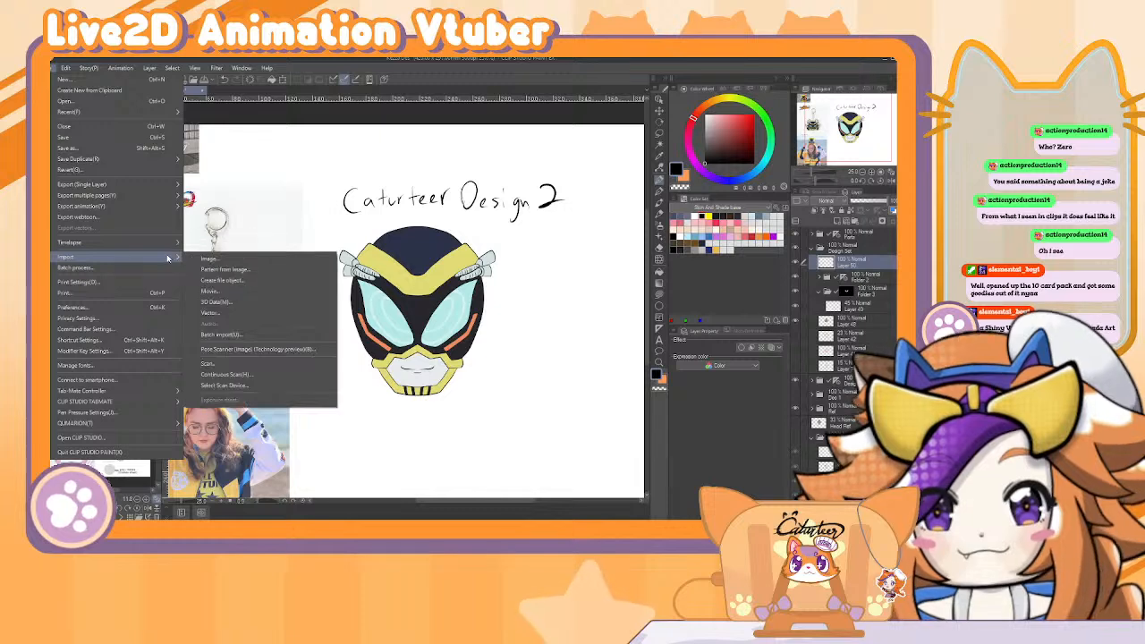
{"action": "mouse_move", "coordinate": [150, 159]}
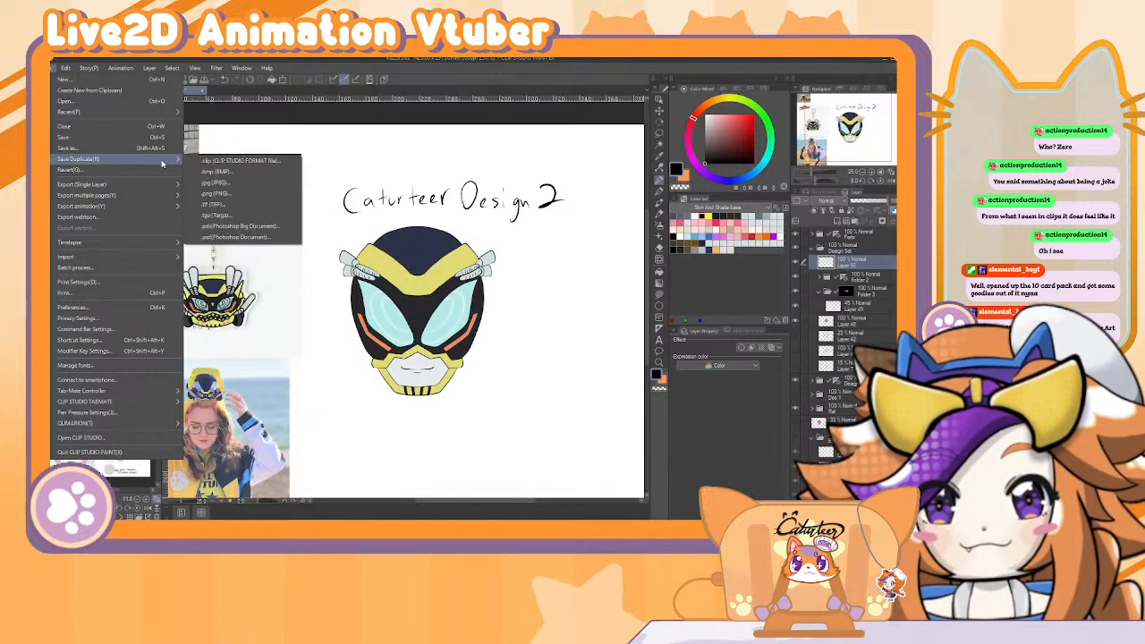
{"action": "left_click", "coordinate": [214, 193]}
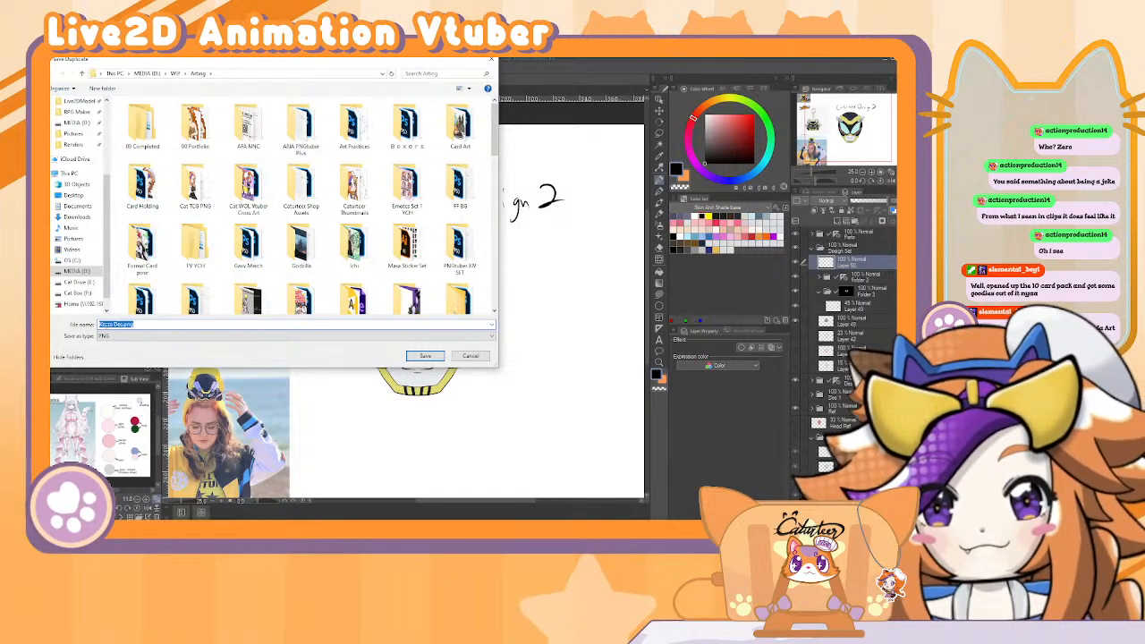
{"action": "left_click", "coordinate": [134, 323]}
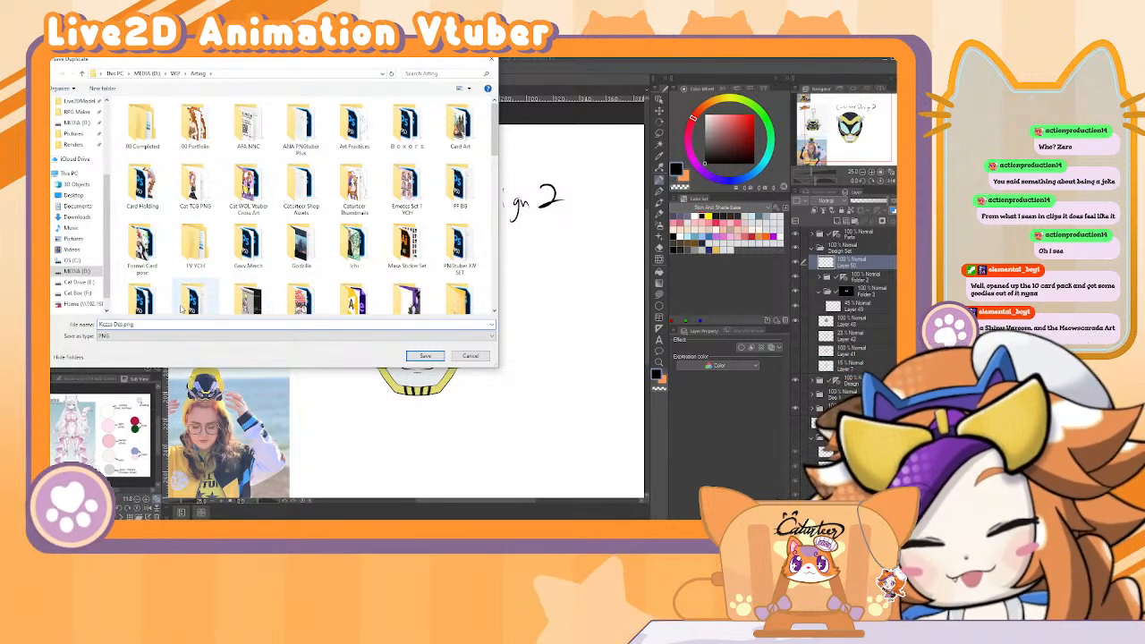
{"action": "key", "text": "Return"}
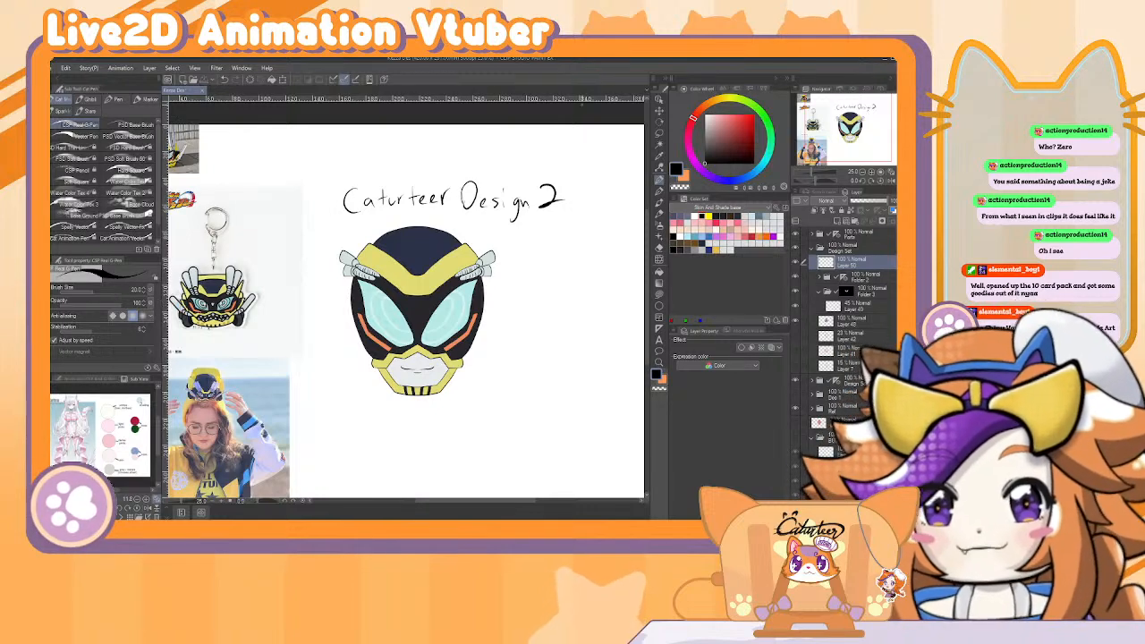
Launch Photoshop and open the Arting folder in File Explorer.
{"action": "left_click", "coordinate": [883, 59]}
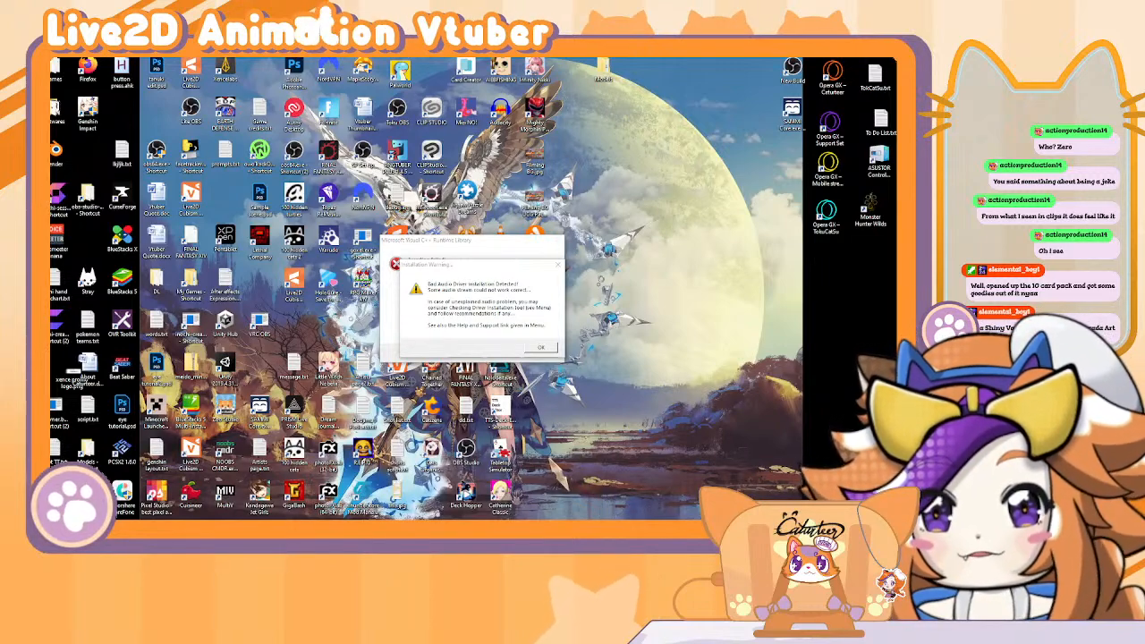
{"action": "key", "text": "alt+Tab"}
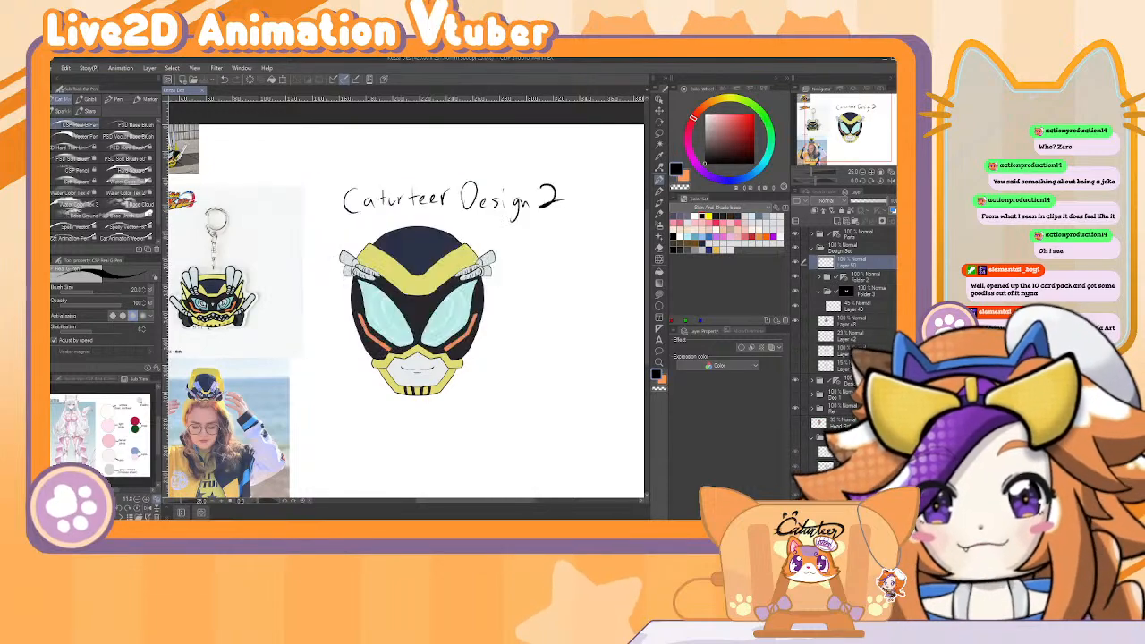
{"action": "key", "text": "super+d"}
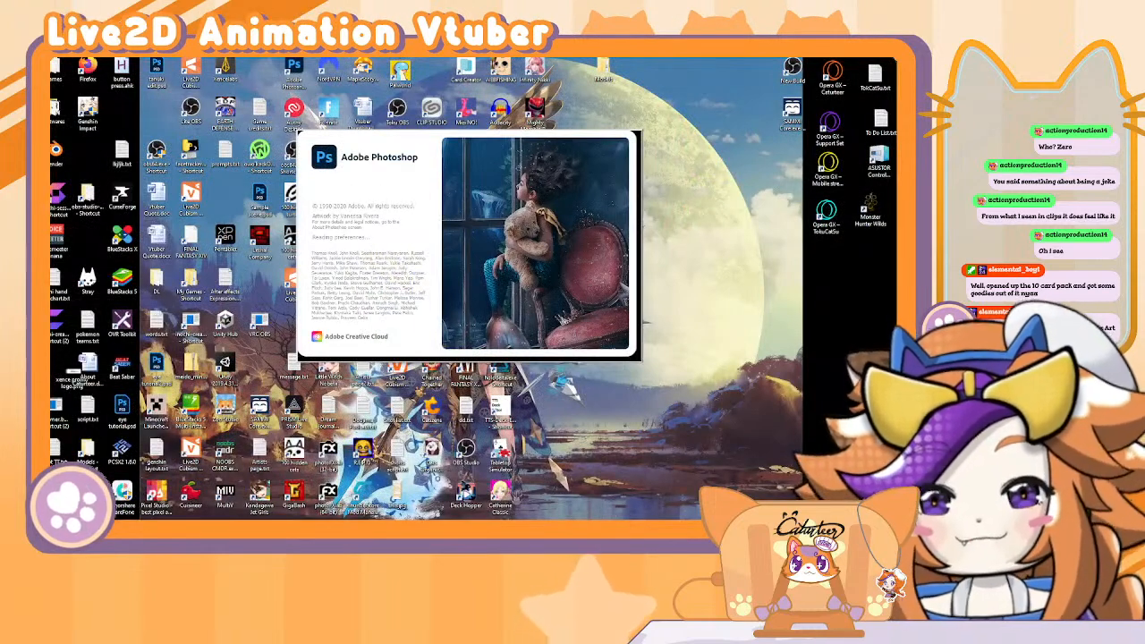
{"action": "key", "text": "super+e"}
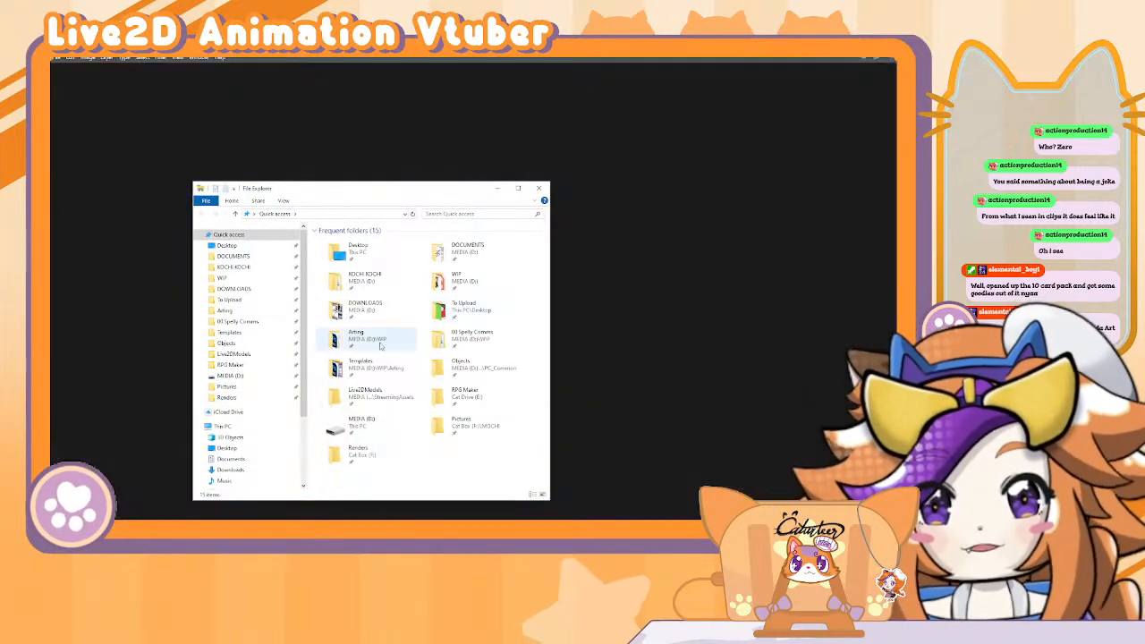
{"action": "left_click", "coordinate": [380, 345]}
{"action": "double_click", "coordinate": [380, 345]}
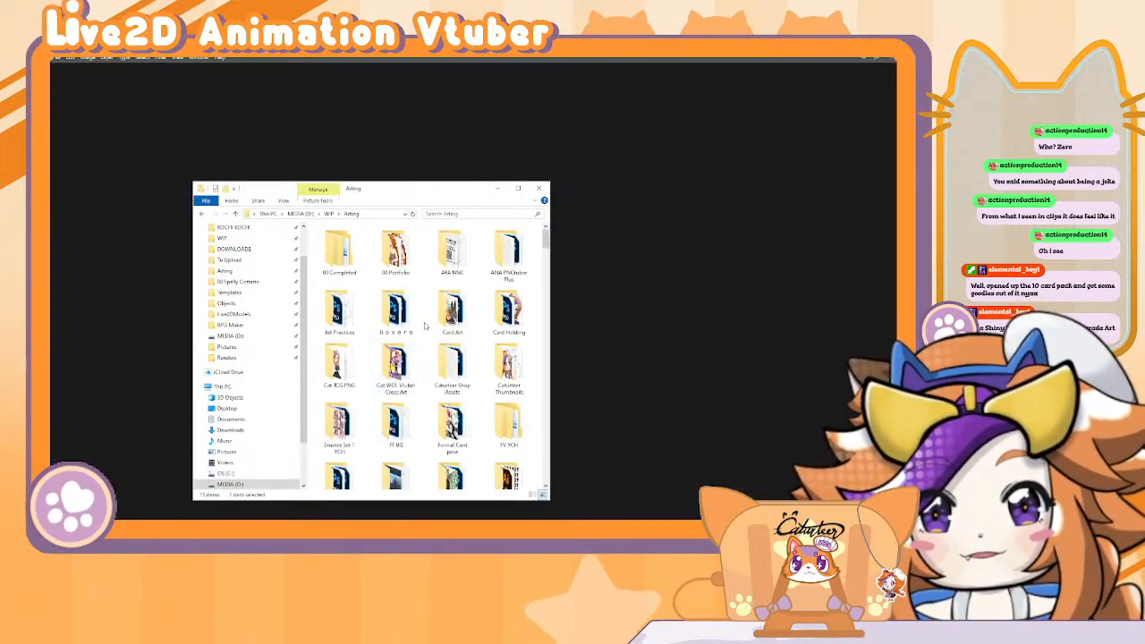
Delete the Kezza Des JPG file and open Kezza Des 1.png and Kezza Des 2.png in Photoshop.
{"action": "scroll", "coordinate": [430, 357], "scroll_direction": "down", "scroll_amount": 5}
{"action": "left_click", "coordinate": [519, 189]}
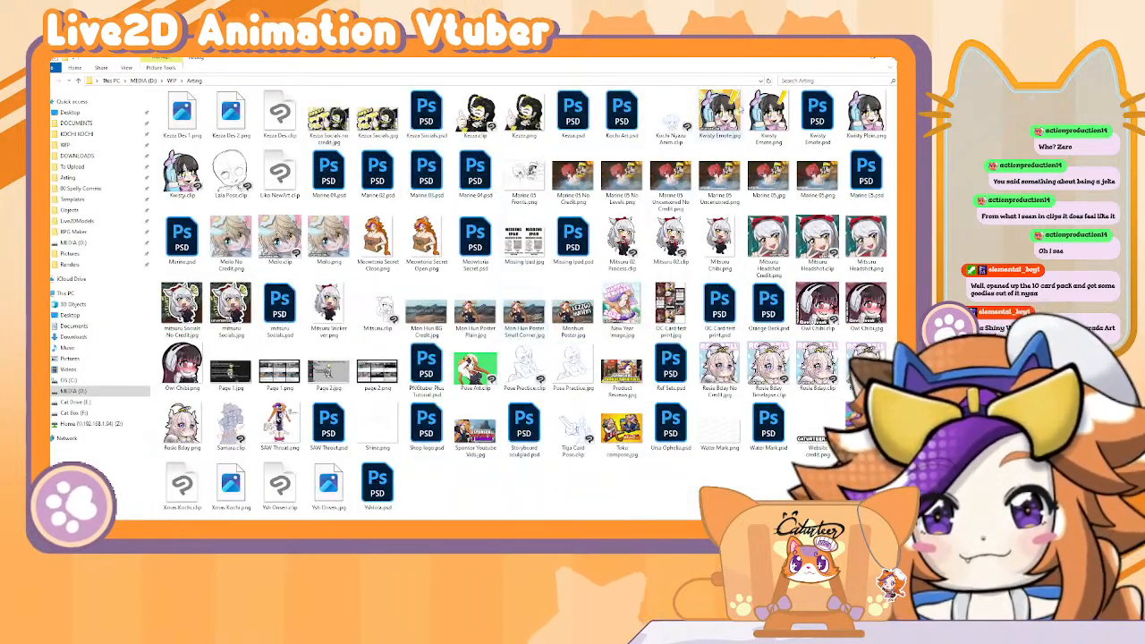
{"action": "left_click", "coordinate": [873, 60]}
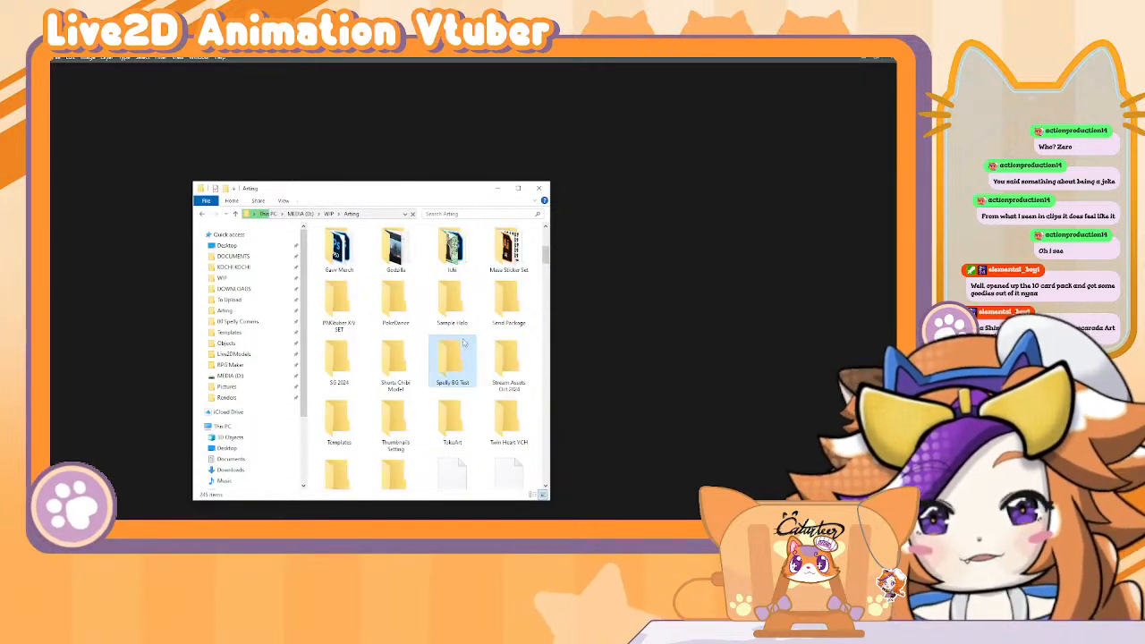
{"action": "scroll", "coordinate": [461, 340], "scroll_direction": "down", "scroll_amount": 10}
{"action": "key", "text": "Right"}
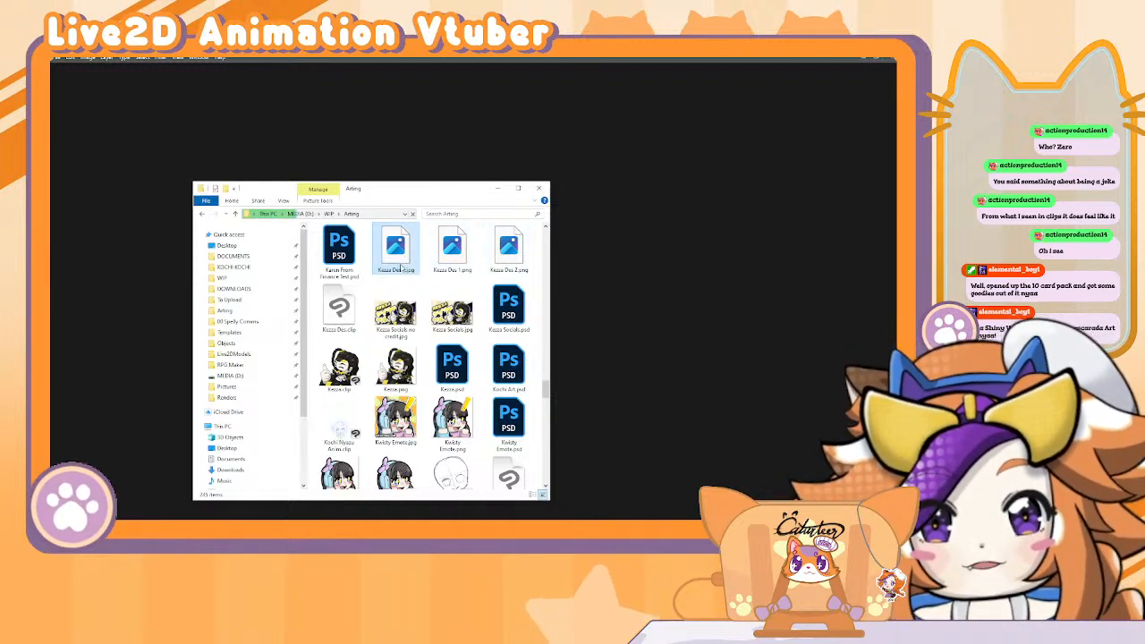
{"action": "key", "text": "Delete"}
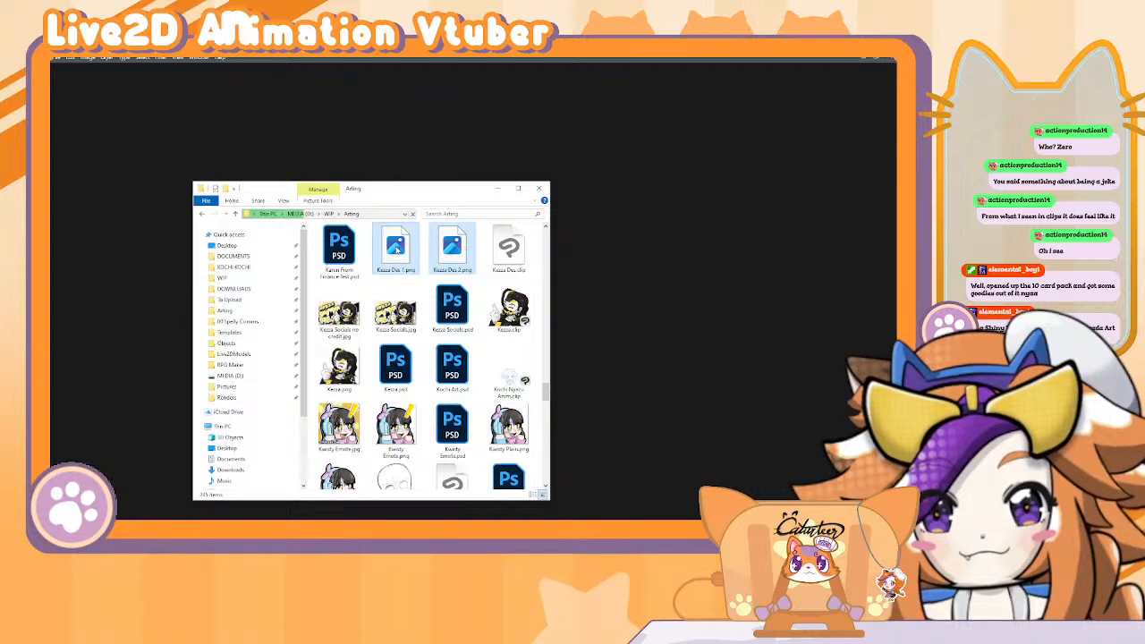
{"action": "left_click_drag", "start_coordinate": [397, 249], "coordinate": [457, 154]}
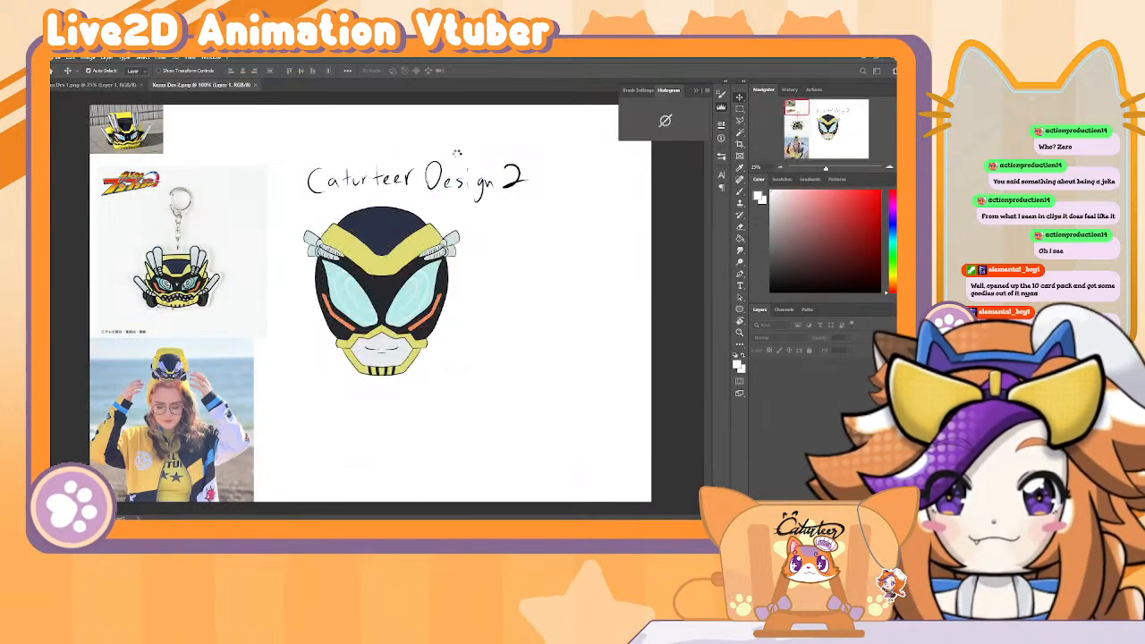
Crop Kezza Des 2.png to a 1:1 square around the "Caturteer Design 2" title and helmet, leaving out the reference photos.
{"action": "left_click", "coordinate": [739, 145]}
{"action": "left_click_drag", "start_coordinate": [293, 155], "coordinate": [544, 403]}
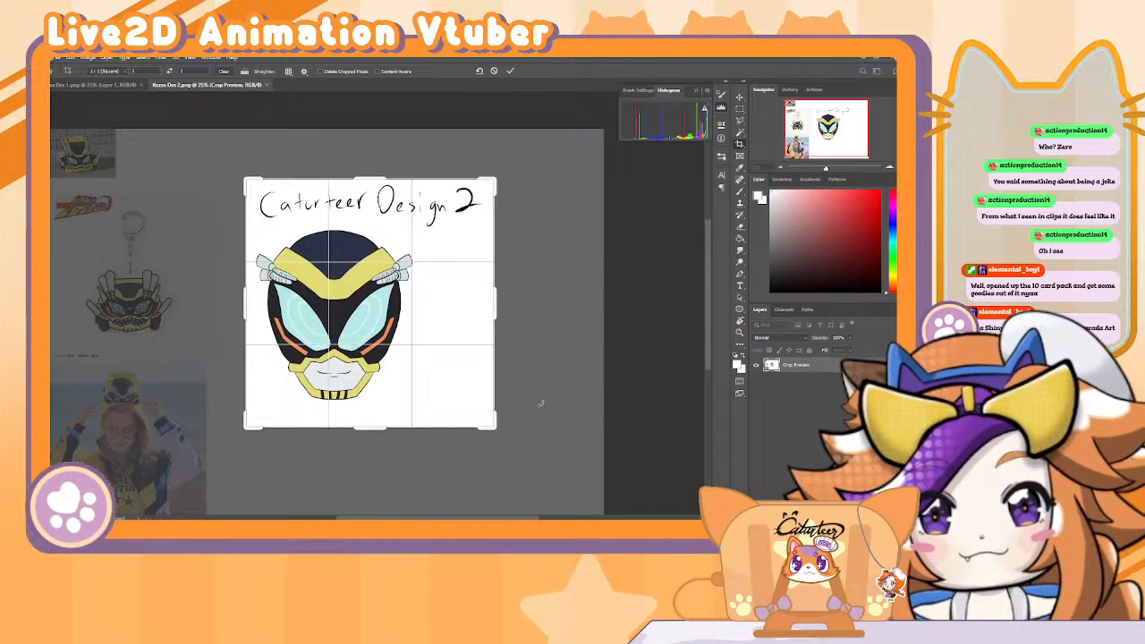
{"action": "key", "text": "Return"}
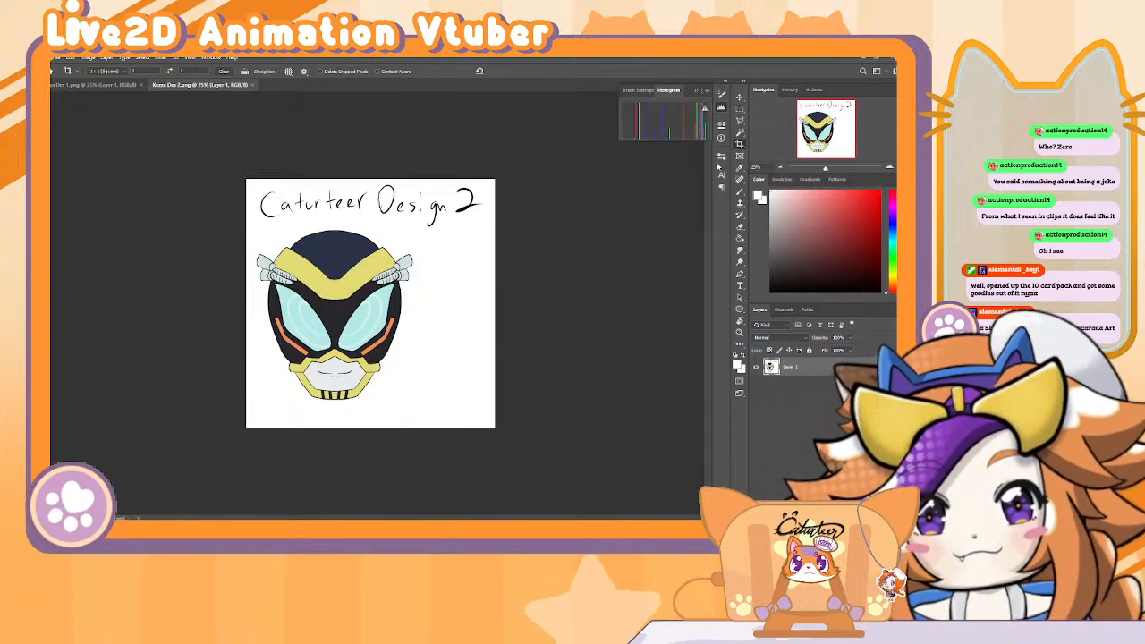
Select the helmet with a rectangular marquee and move it right to centre it beneath the title.
{"action": "left_click", "coordinate": [740, 107]}
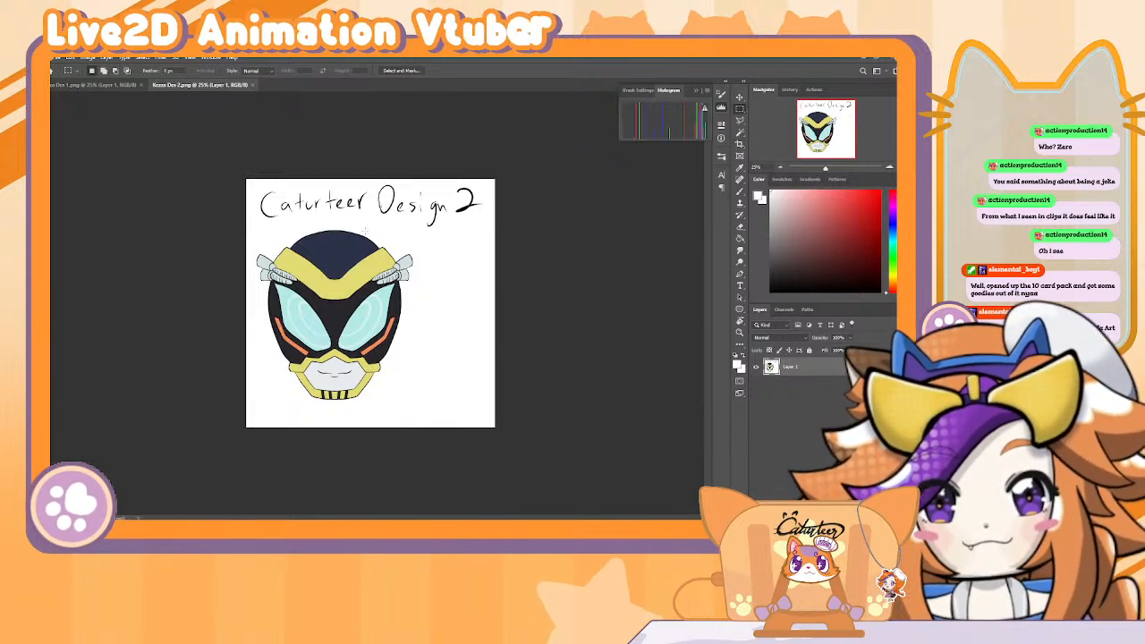
{"action": "left_click_drag", "start_coordinate": [273, 240], "coordinate": [427, 411]}
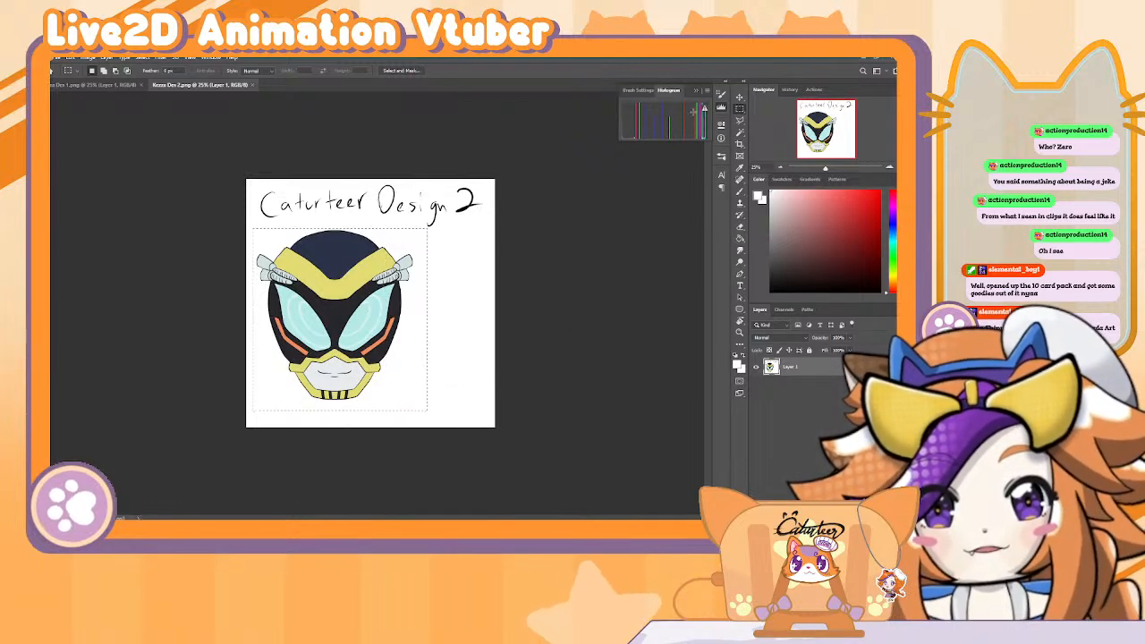
{"action": "left_click", "coordinate": [739, 97]}
{"action": "left_click_drag", "start_coordinate": [371, 335], "coordinate": [409, 333]}
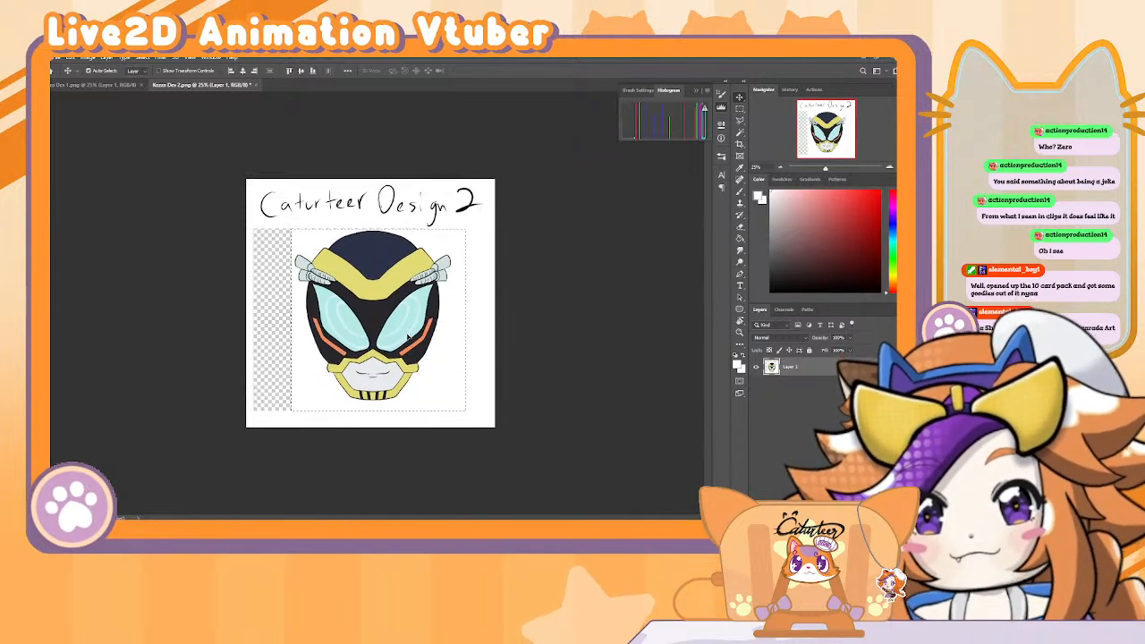
Deselect the helmet, fill the transparent strip beside it with white, then save and close Kezza Des 2.png.
{"action": "key", "text": "m"}
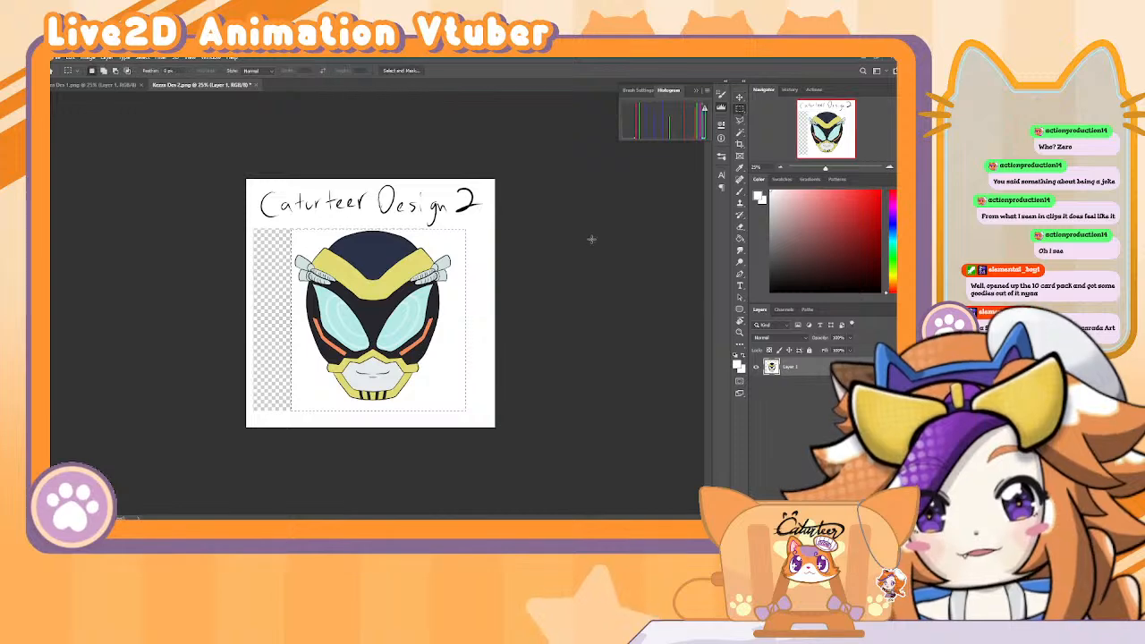
{"action": "left_click", "coordinate": [591, 238]}
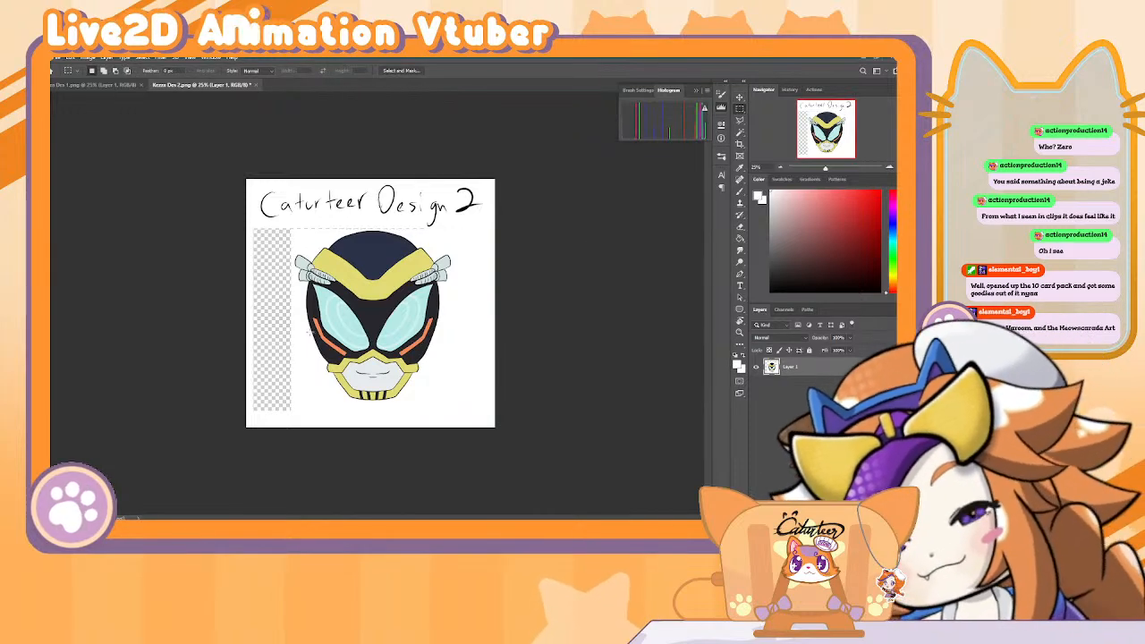
{"action": "key", "text": "g"}
{"action": "left_click", "coordinate": [275, 338]}
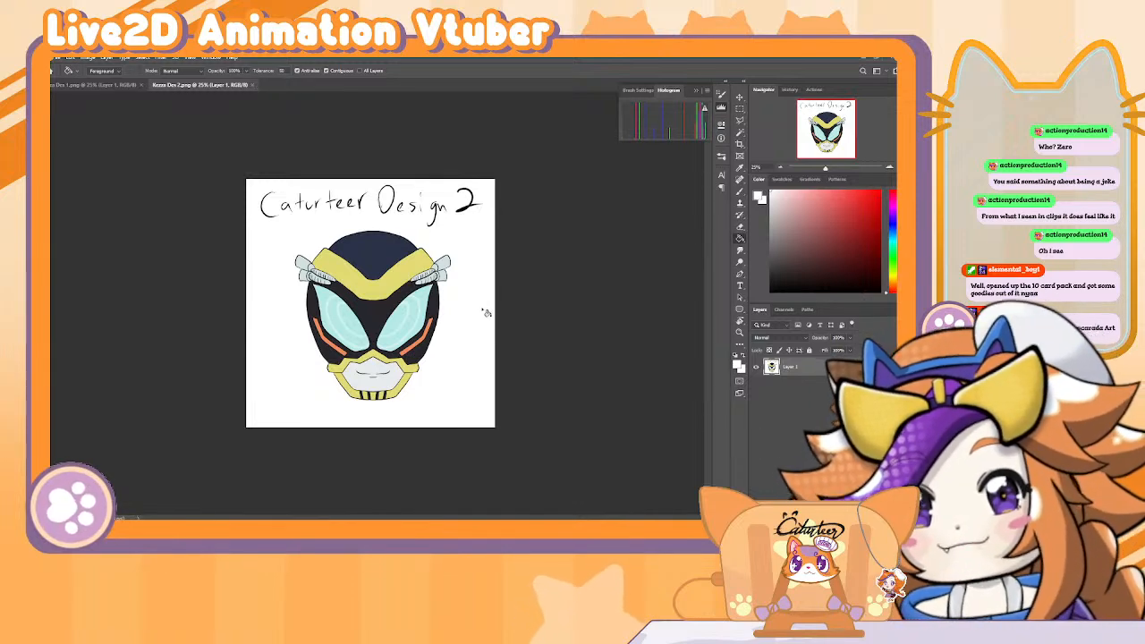
{"action": "key", "text": "ctrl+w"}
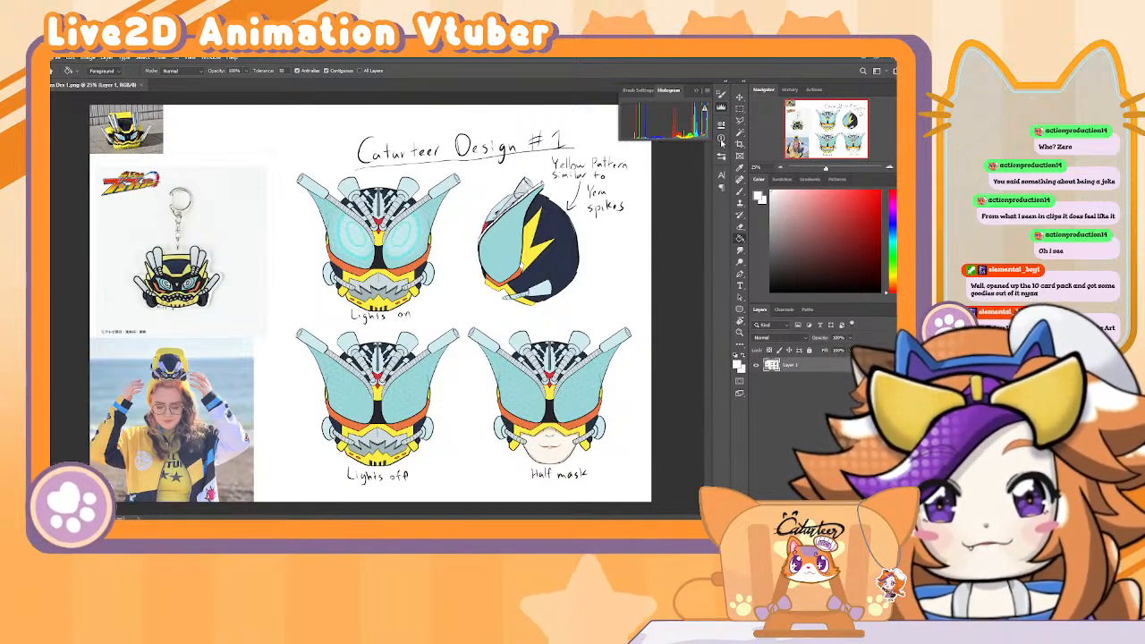
Collapse the Histogram panel and activate the Crop tool on Kezza Des 1.png.
{"action": "left_click", "coordinate": [720, 106]}
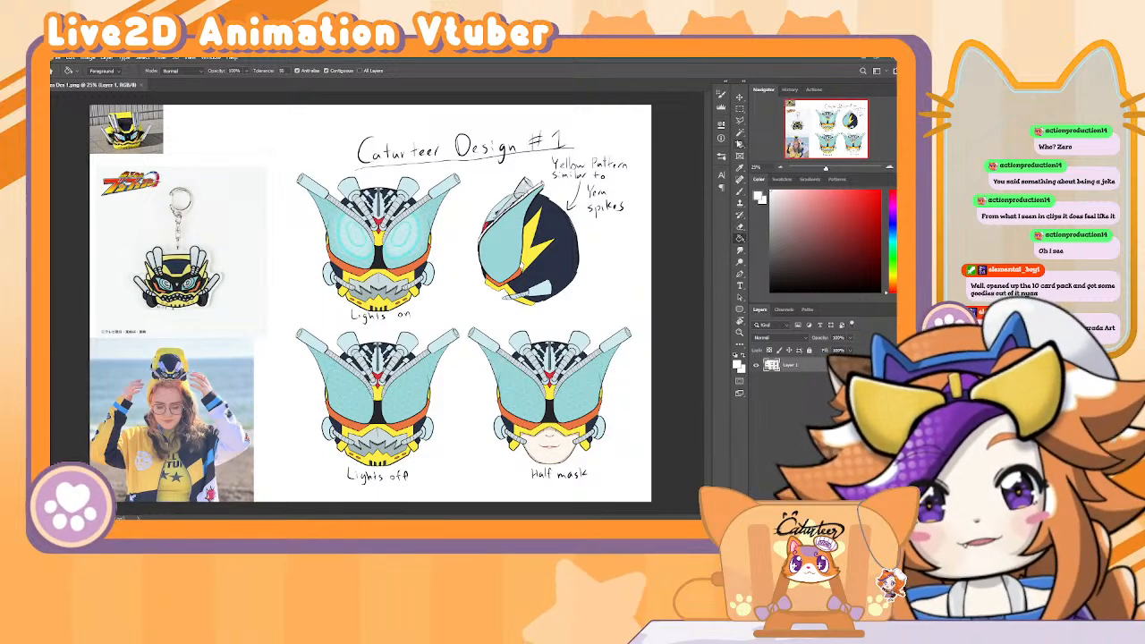
{"action": "left_click", "coordinate": [738, 144]}
{"action": "left_click", "coordinate": [301, 145]}
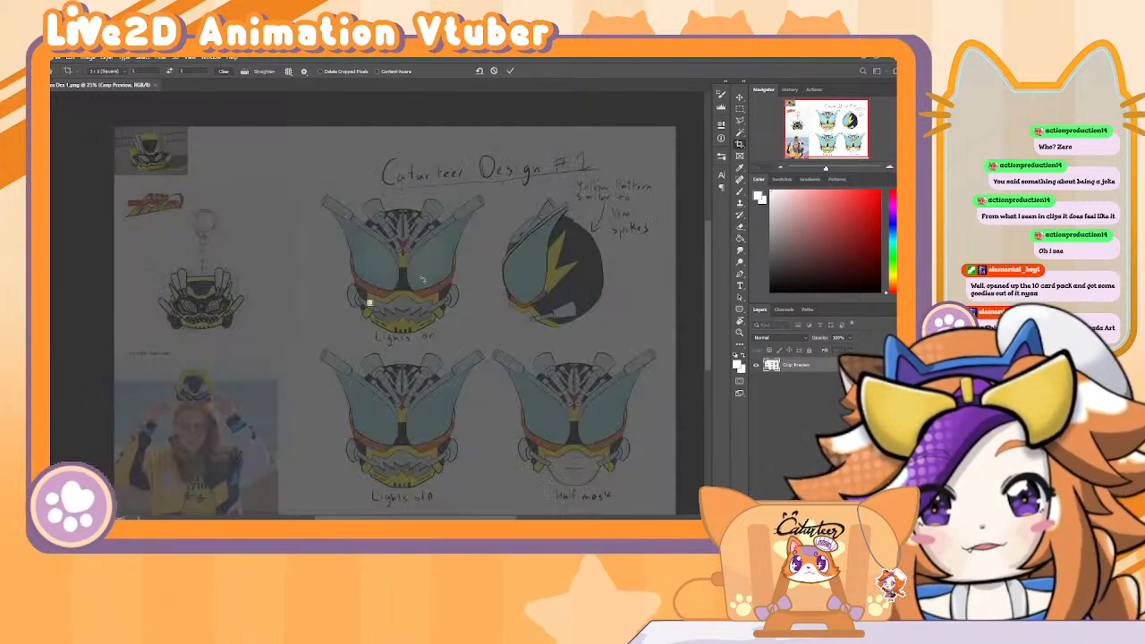
{"action": "key", "text": "Return"}
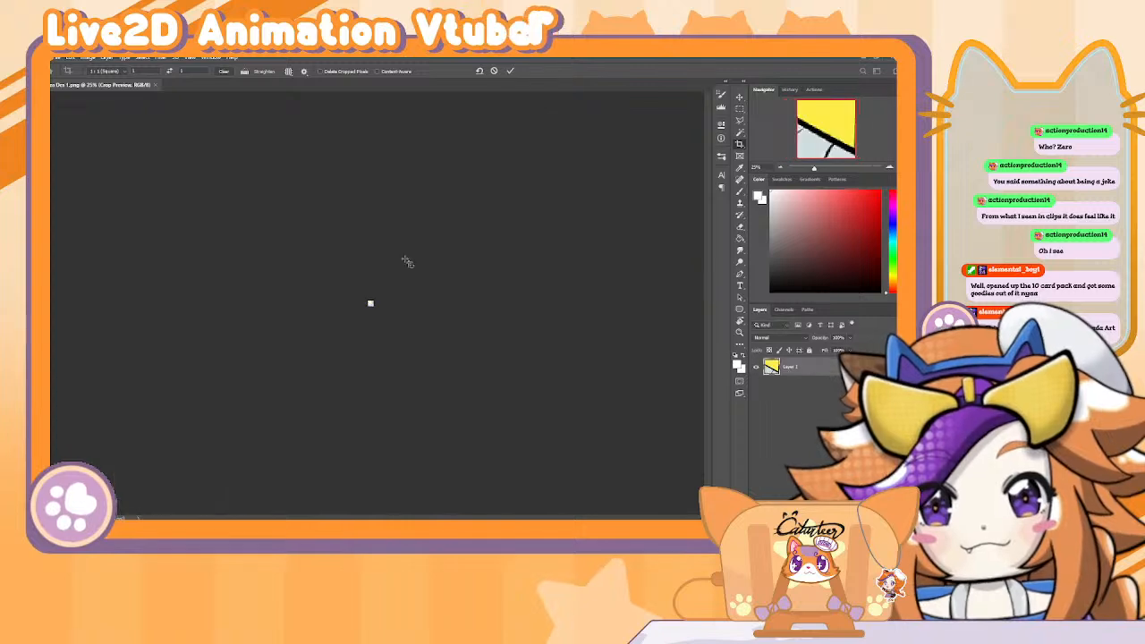
{"action": "key", "text": "ctrl+z"}
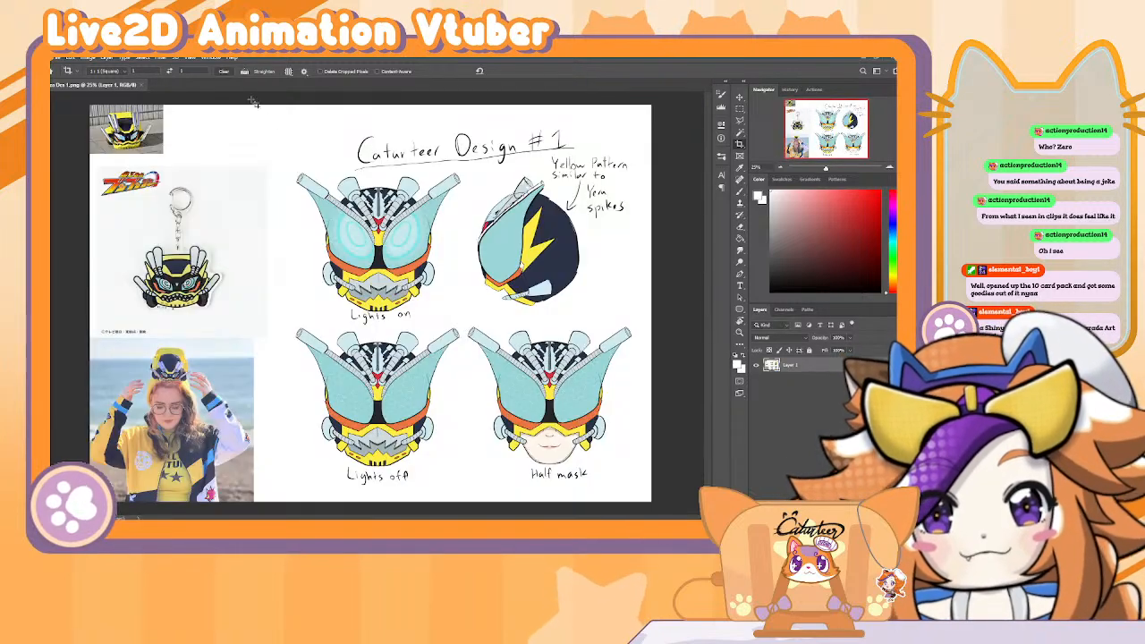
Crop Kezza Des 1.png to a square around the "Caturteer Design #1" title and its four helmet views, and save it.
{"action": "left_click_drag", "start_coordinate": [287, 126], "coordinate": [651, 503]}
{"action": "key", "text": "Return"}
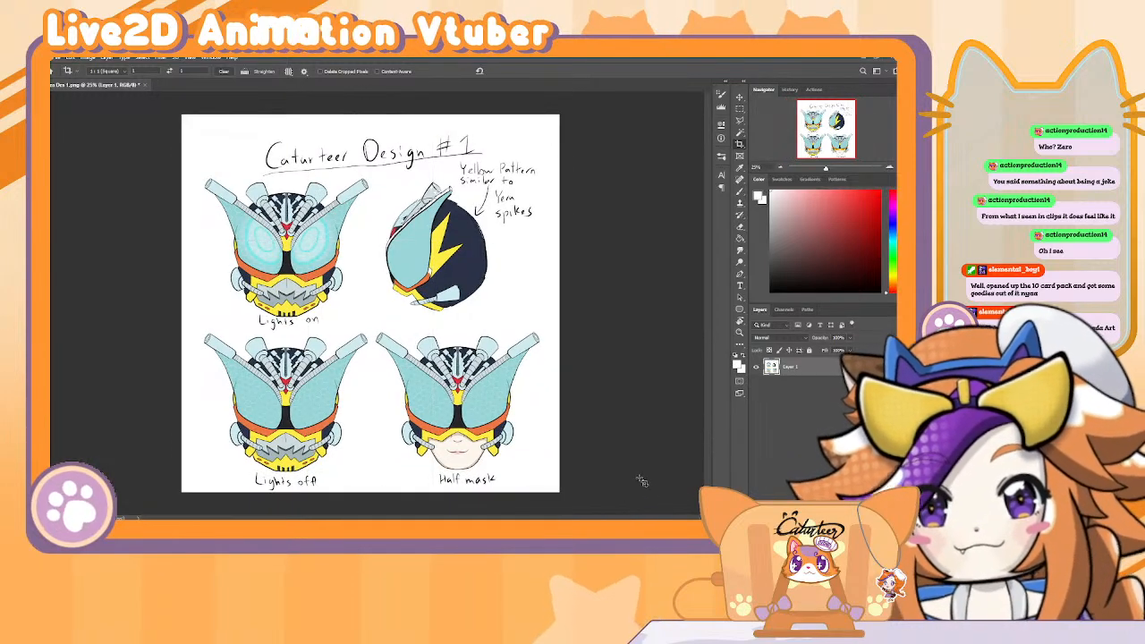
{"action": "key", "text": "ctrl+s"}
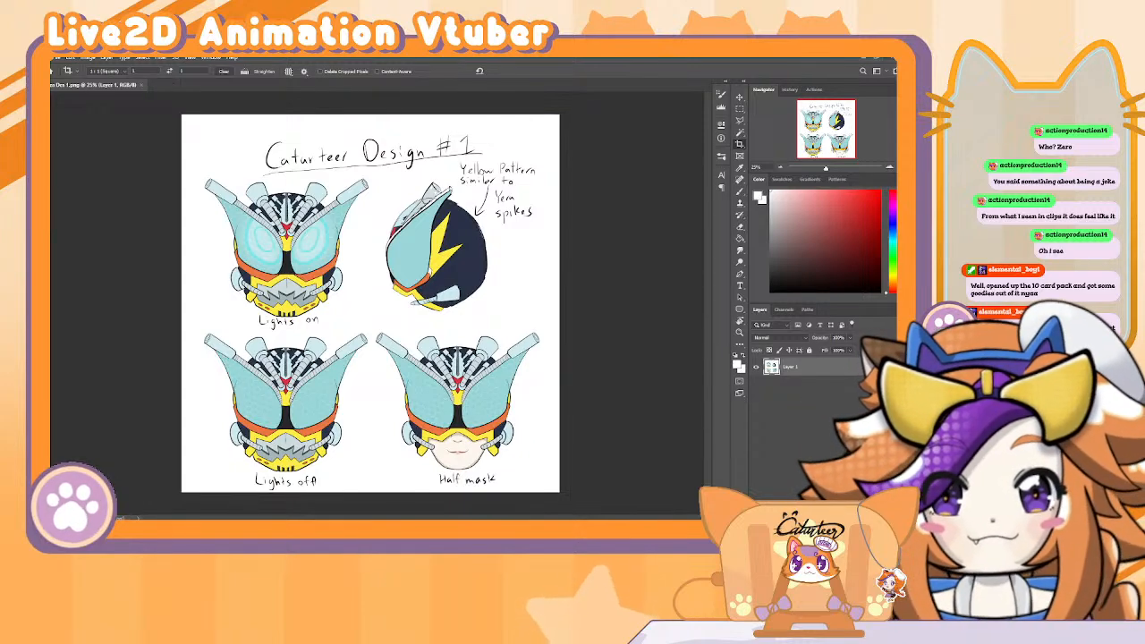
Quit Photoshop, switch to the community competition form in the browser and go to its entry questions.
{"action": "key", "text": "ctrl+q"}
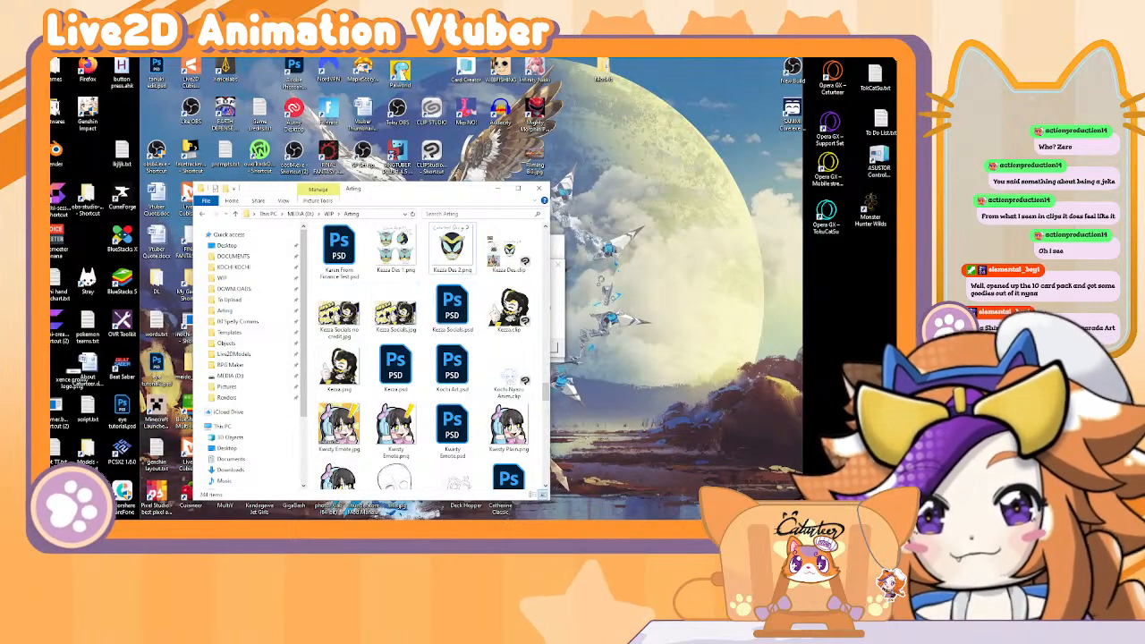
{"action": "key", "text": "alt+Tab"}
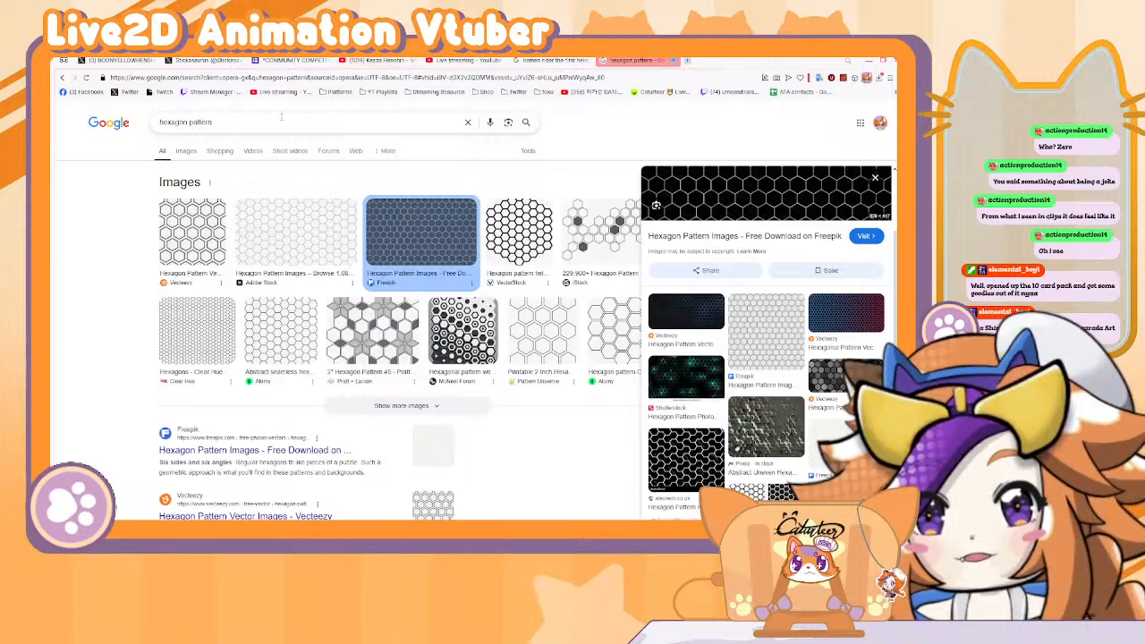
{"action": "left_click", "coordinate": [288, 60]}
{"action": "scroll", "coordinate": [301, 234], "scroll_direction": "up", "scroll_amount": 3}
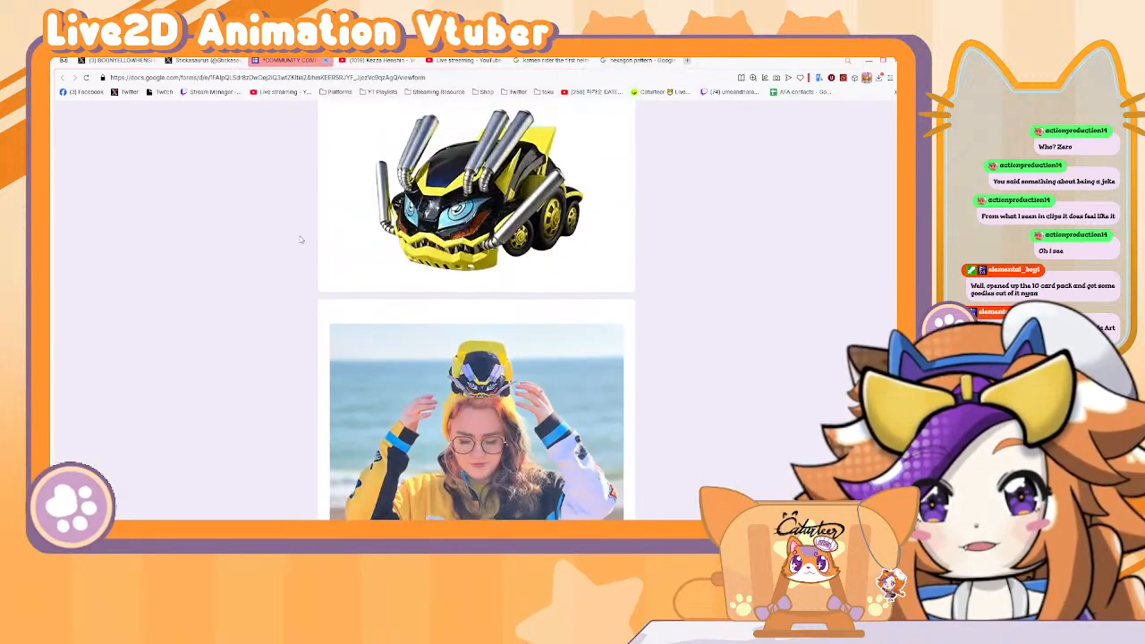
{"action": "scroll", "coordinate": [301, 239], "scroll_direction": "up", "scroll_amount": 5}
{"action": "scroll", "coordinate": [300, 238], "scroll_direction": "down", "scroll_amount": 10}
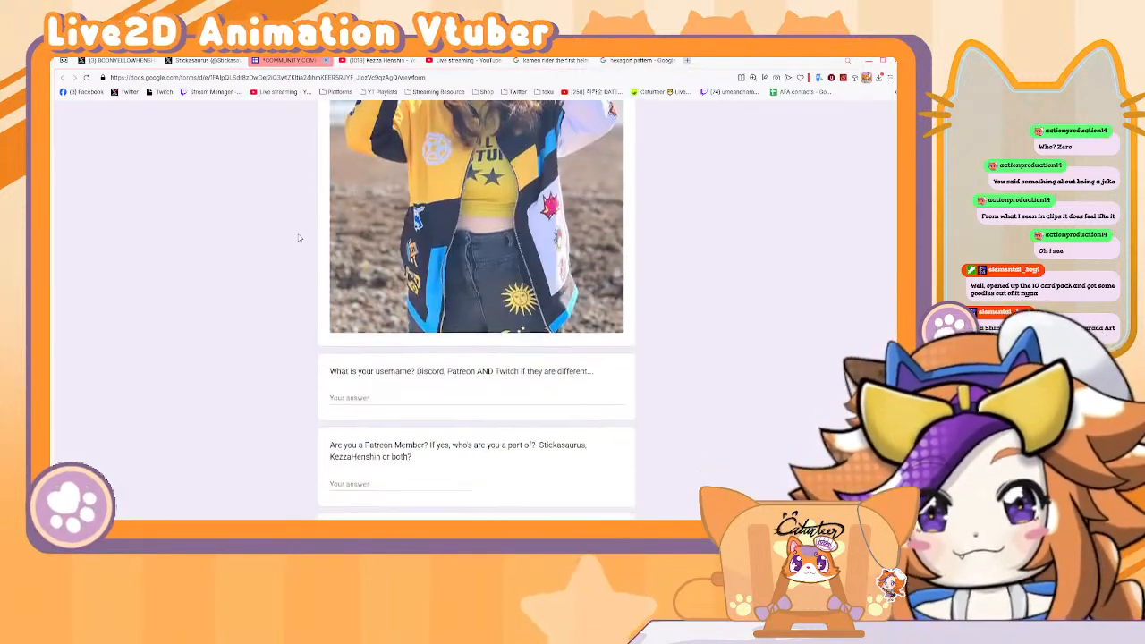
{"action": "scroll", "coordinate": [299, 238], "scroll_direction": "down", "scroll_amount": 4}
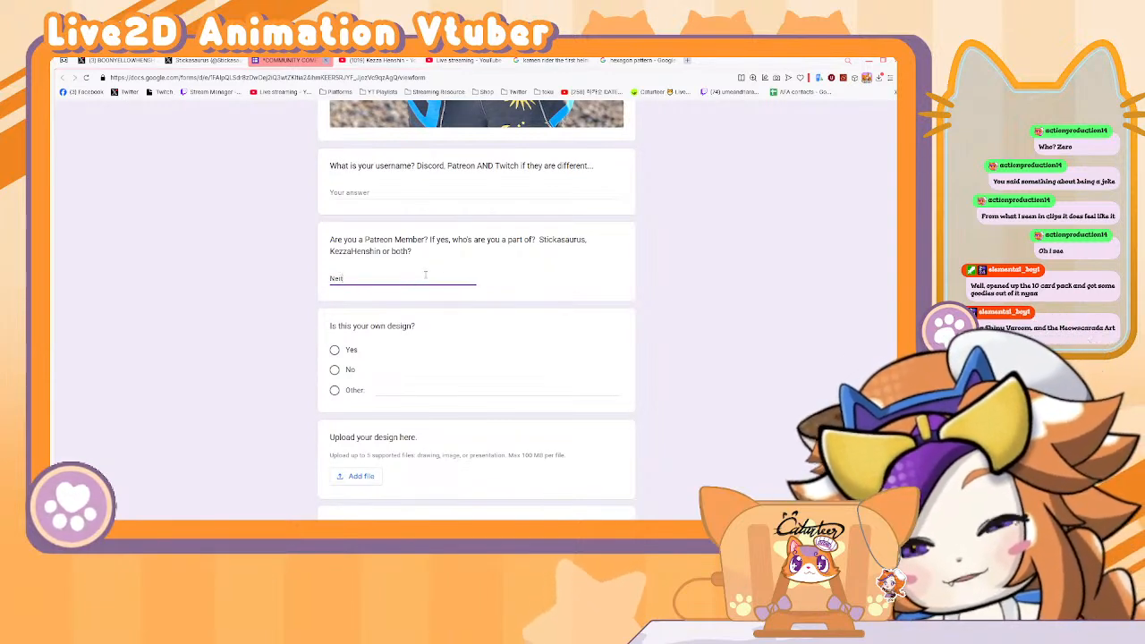
Answer the Patreon membership question with "Neither TwT", mark the design as your own with Yes, and enter the entrant's username.
{"action": "type", "text": ":w"}
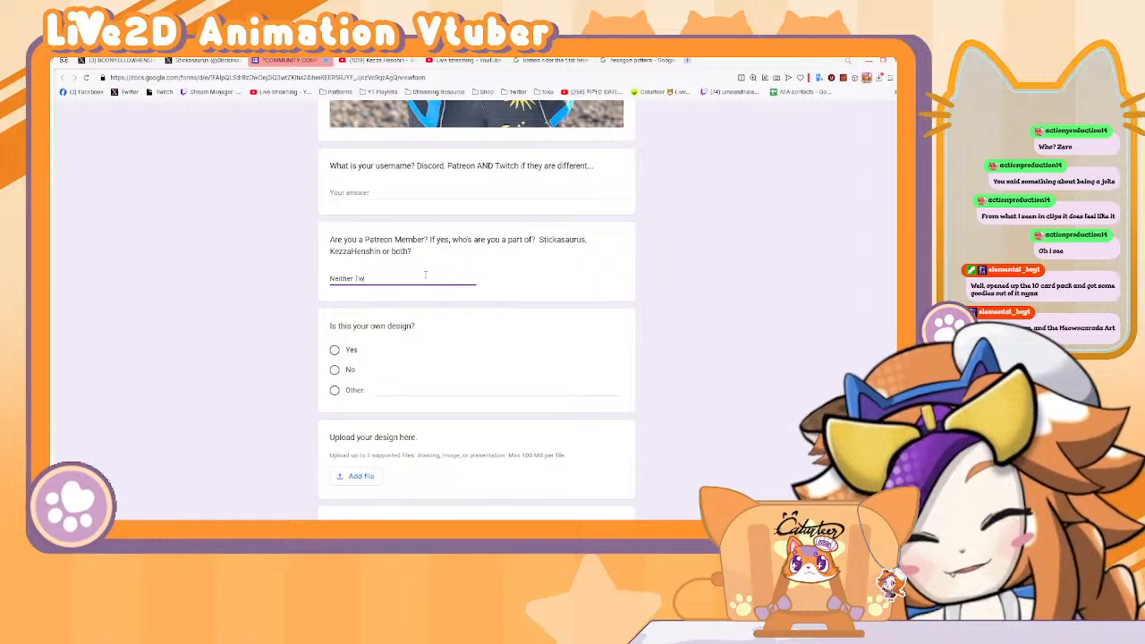
{"action": "left_click", "coordinate": [346, 353]}
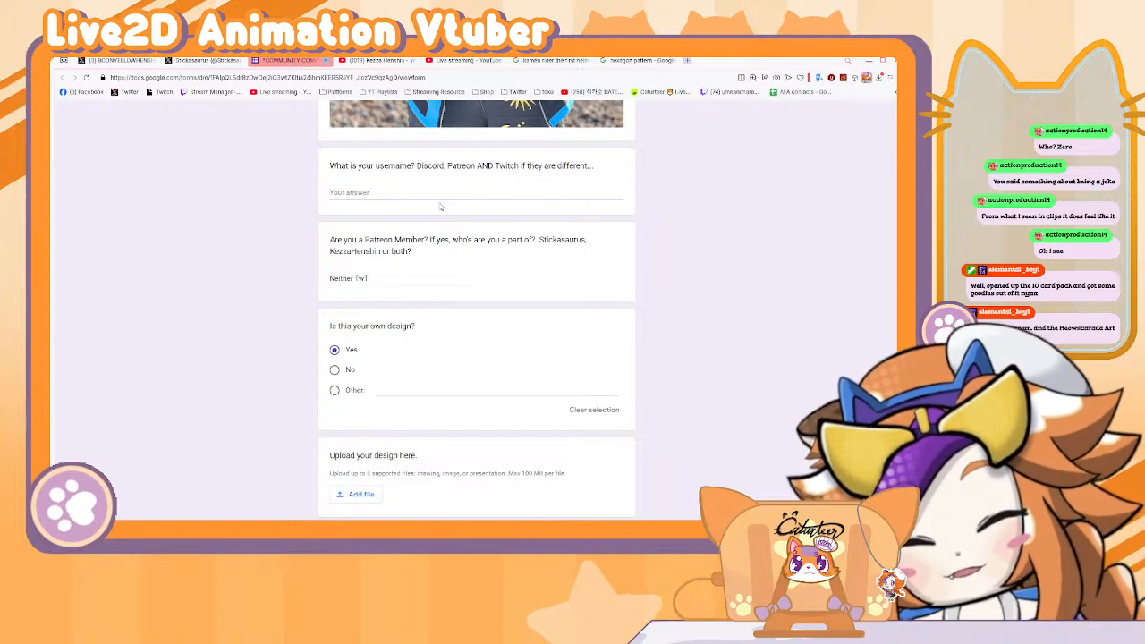
{"action": "left_click", "coordinate": [440, 207]}
{"action": "type", "text": "Caturteer"}
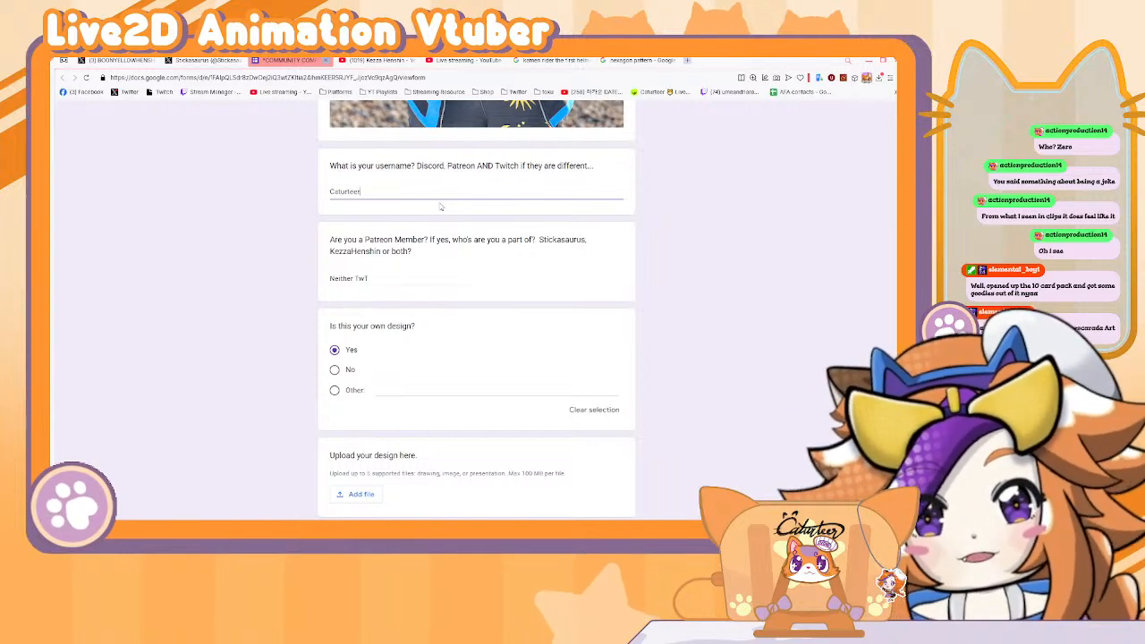
Enter "Meow nya" as the final comment and answer Yes to the permission to use the design for a helmet.
{"action": "scroll", "coordinate": [436, 212], "scroll_direction": "down", "scroll_amount": 3}
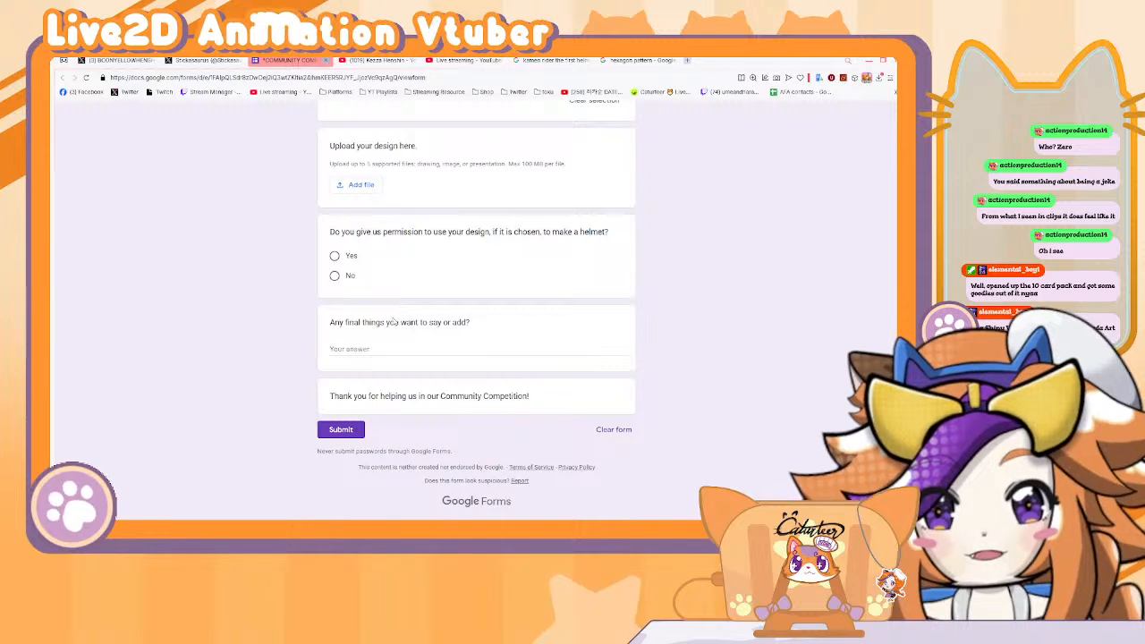
{"action": "left_click", "coordinate": [388, 346]}
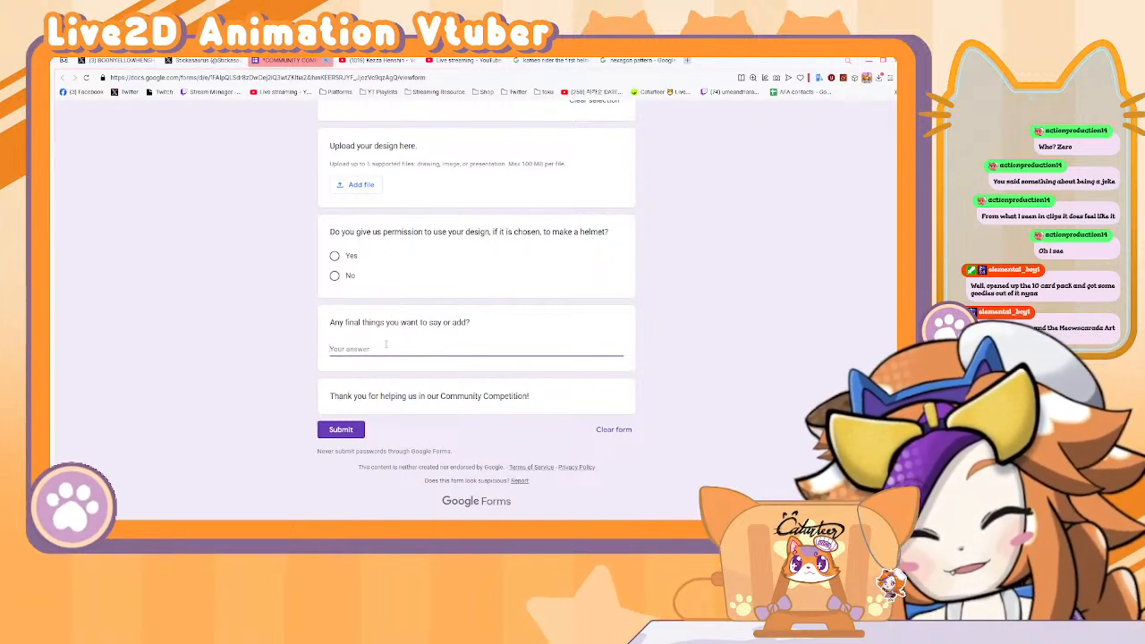
{"action": "left_click", "coordinate": [335, 257]}
{"action": "scroll", "coordinate": [415, 345], "scroll_direction": "up", "scroll_amount": 2}
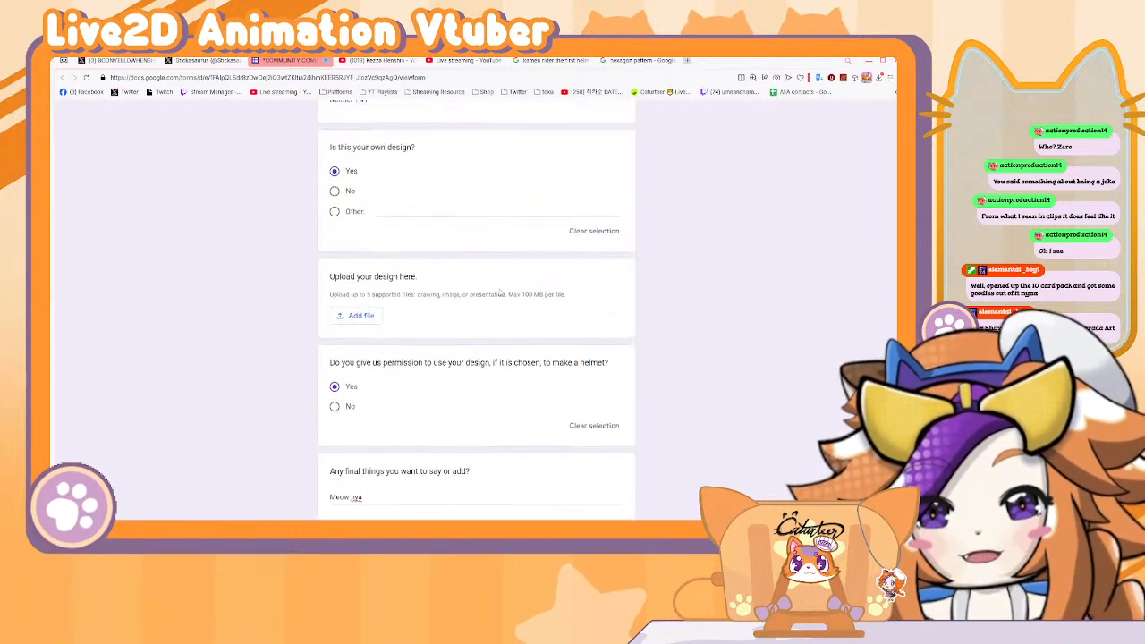
Upload Kezza Des 1.png and Kezza Des 2.png from the Arting folder to the design upload question.
{"action": "left_click", "coordinate": [362, 321]}
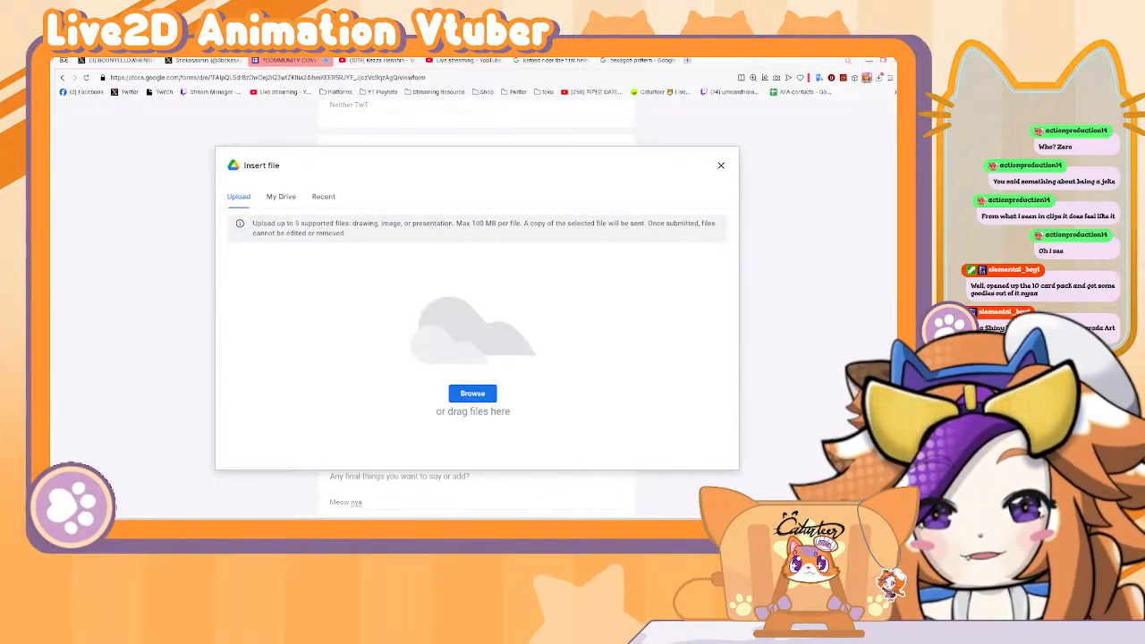
{"action": "left_click", "coordinate": [472, 393]}
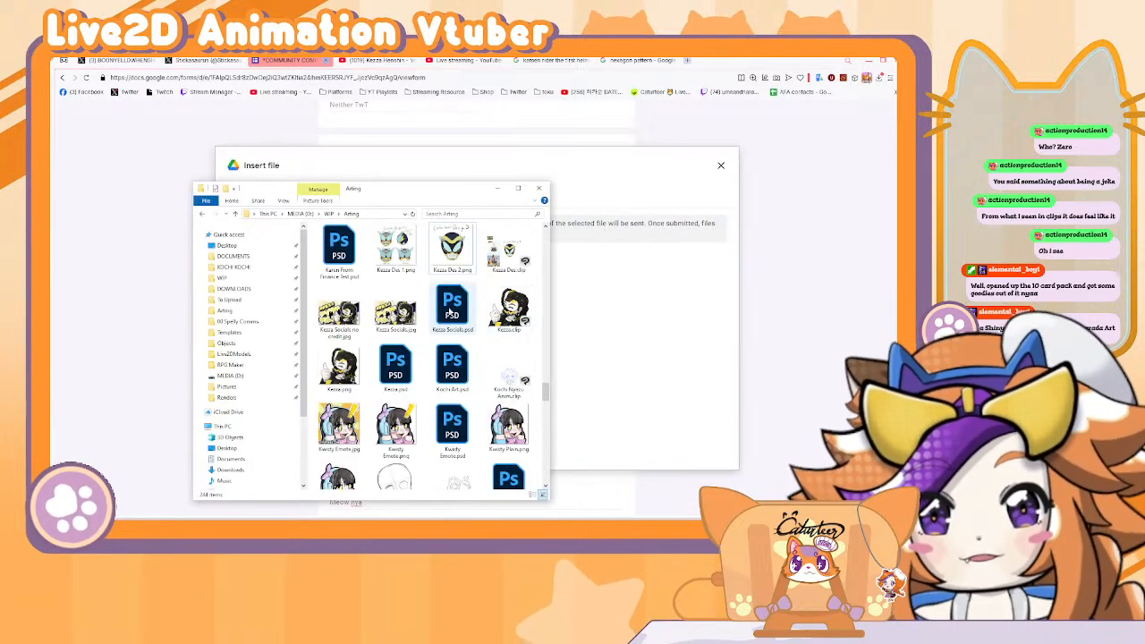
{"action": "left_click", "coordinate": [452, 250]}
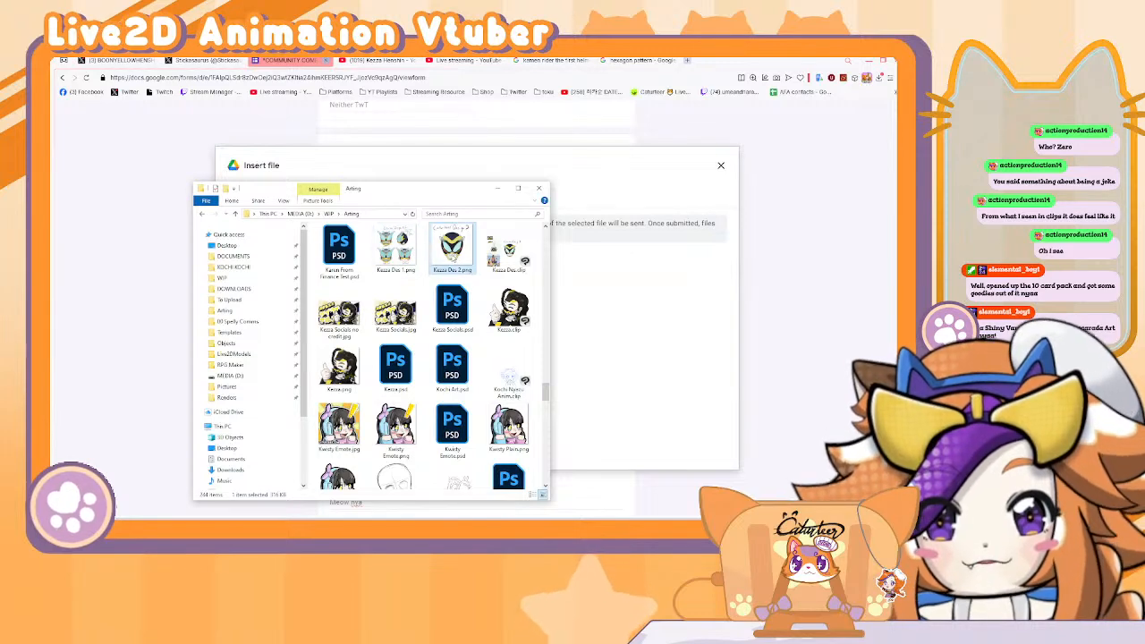
{"action": "left_click_drag", "start_coordinate": [398, 237], "coordinate": [593, 330]}
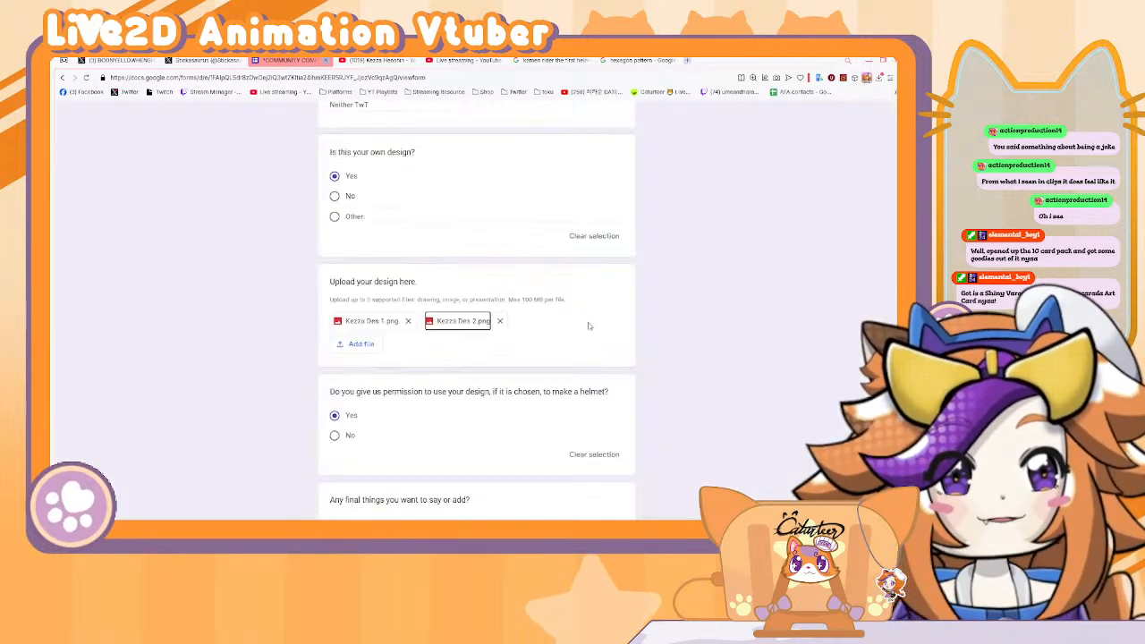
Submit the completed community competition form.
{"action": "scroll", "coordinate": [683, 403], "scroll_direction": "down", "scroll_amount": 2}
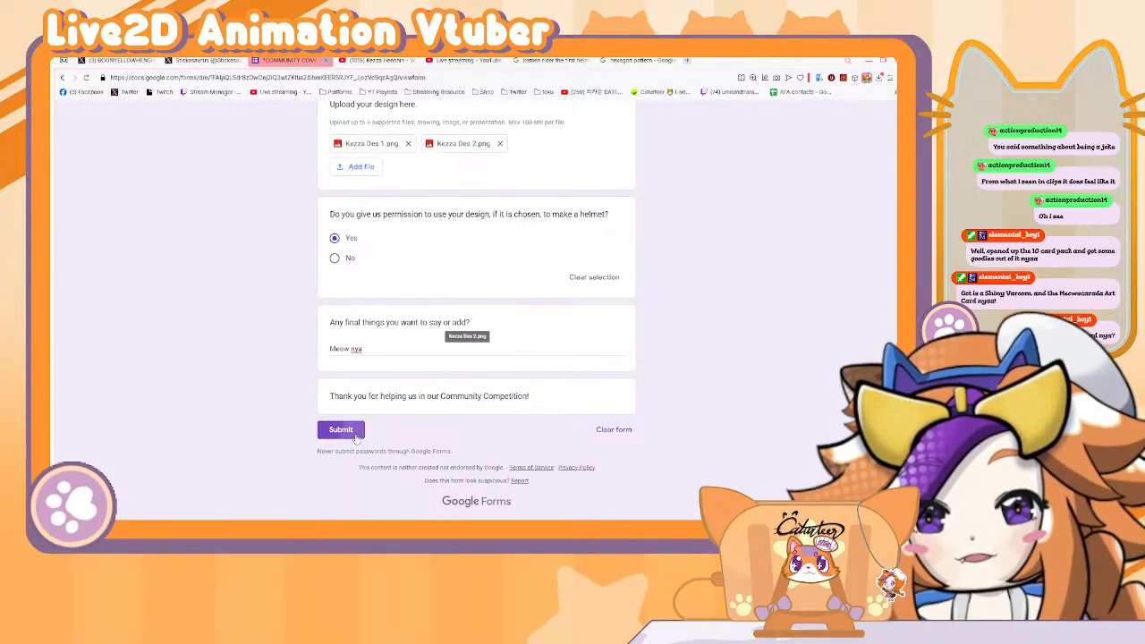
{"action": "left_click", "coordinate": [355, 434]}
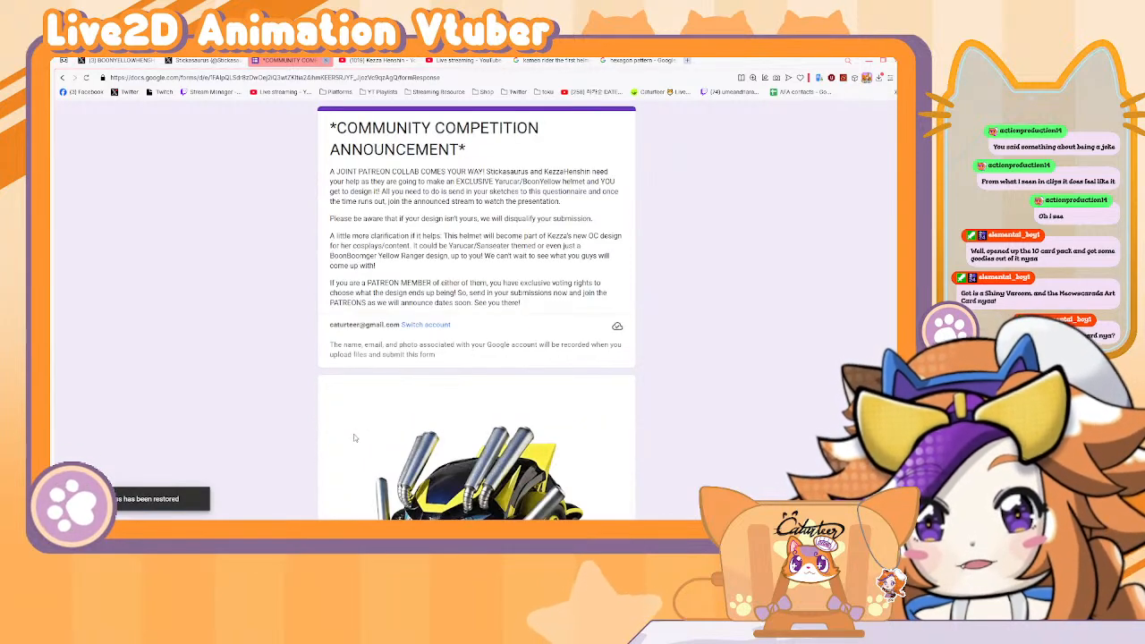
{"action": "scroll", "coordinate": [377, 464], "scroll_direction": "down", "scroll_amount": 10}
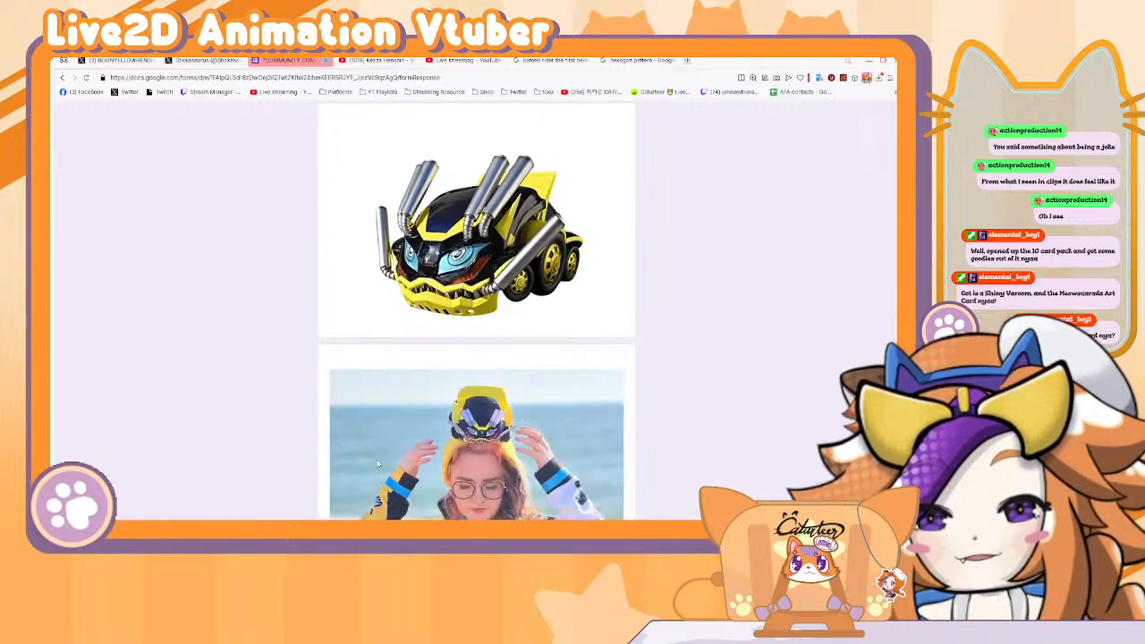
Close the competition form's page and switch to the live stream dashboard in YouTube Studio.
{"action": "left_click", "coordinate": [327, 61]}
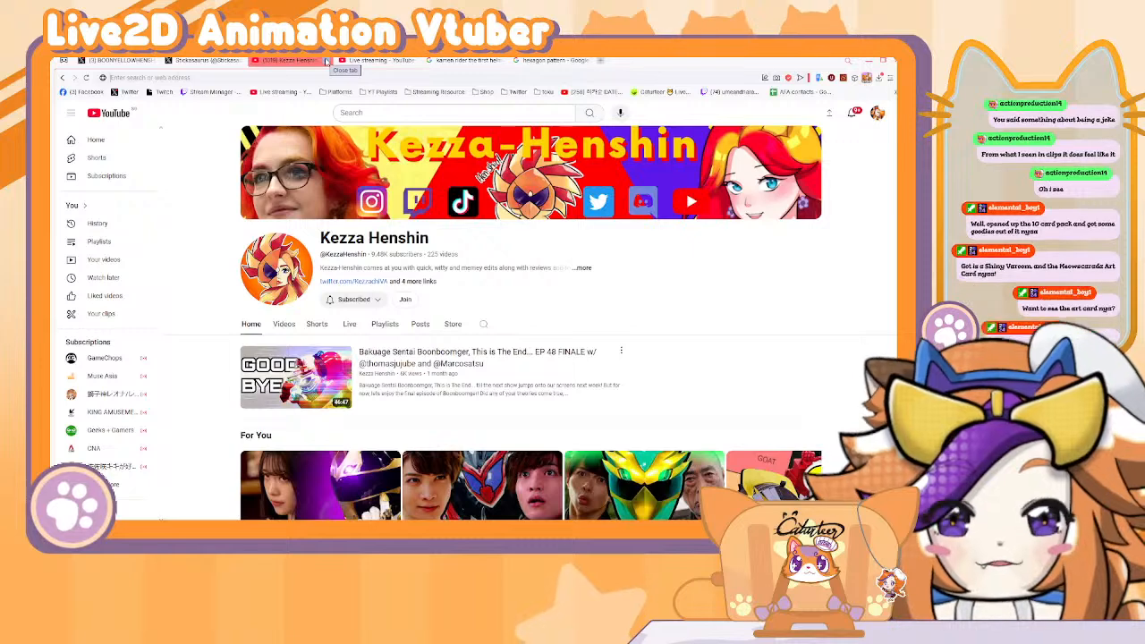
{"action": "left_click", "coordinate": [357, 59]}
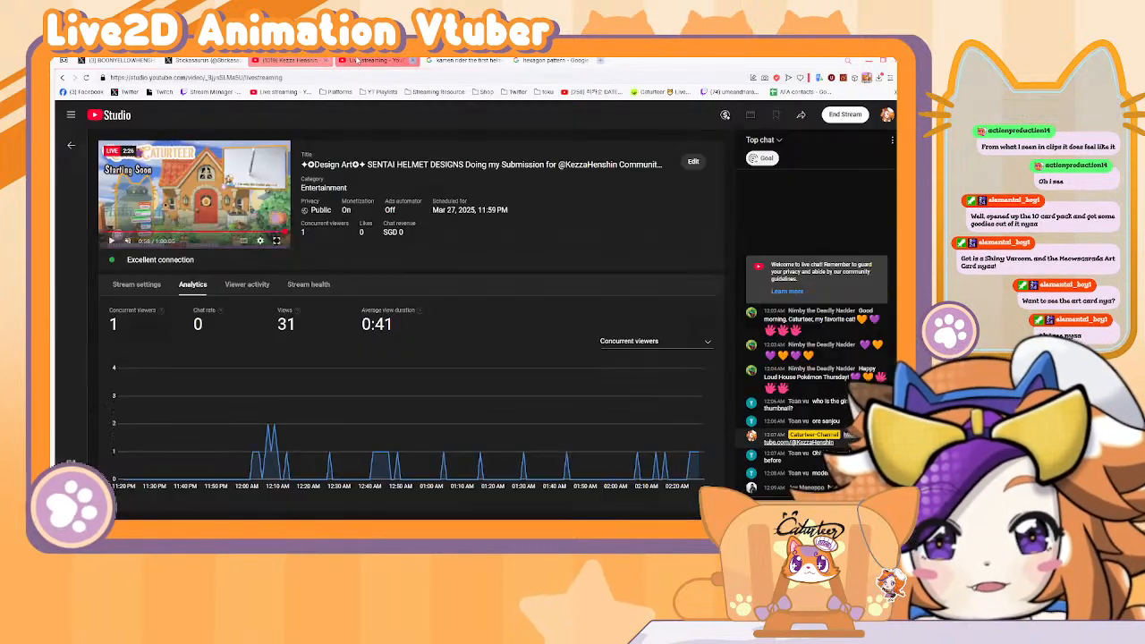